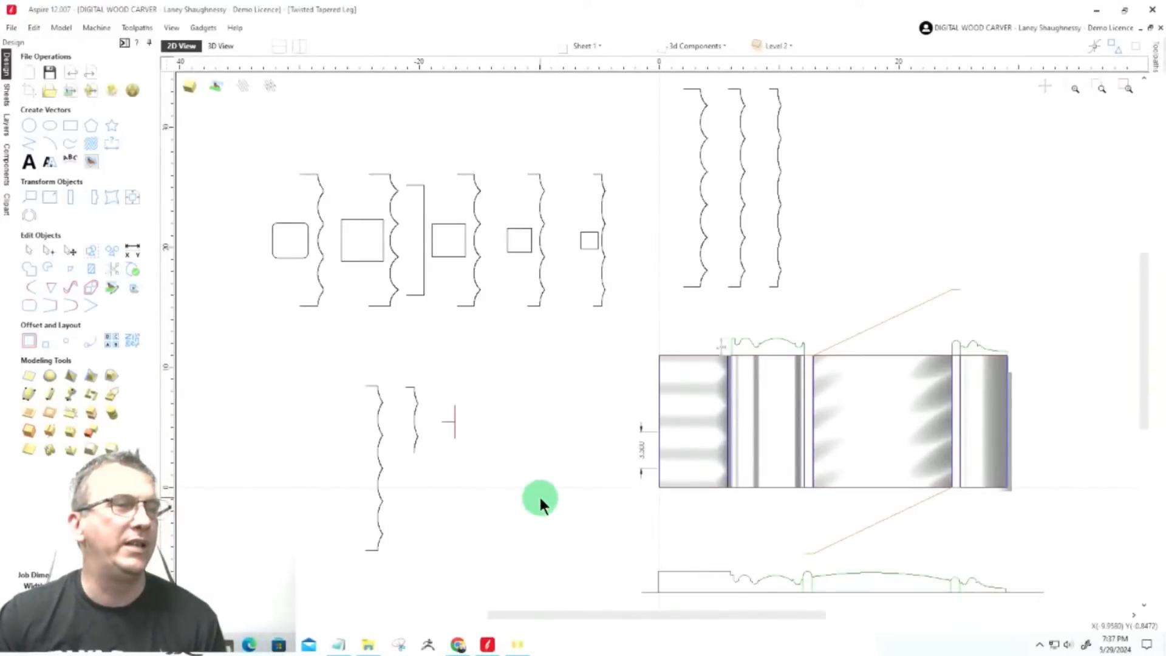
Review the rotary job setup, including its size, Z zero position, XY datum and orientation, and accept it
scroll(440, 366, "down", 4)
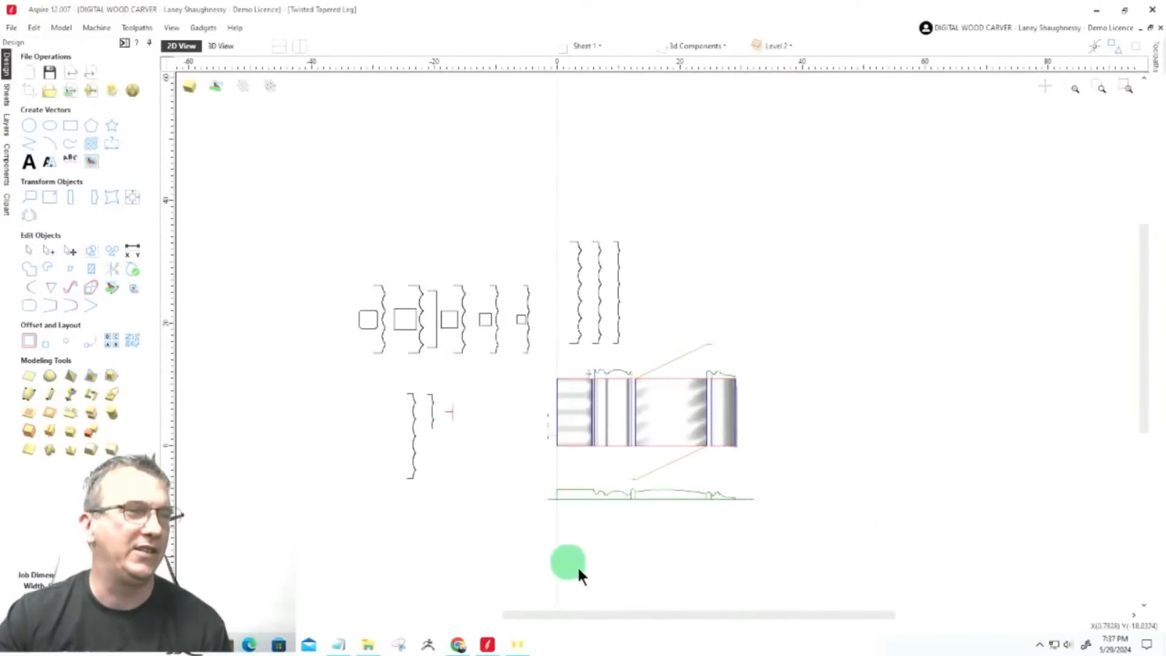
scroll(588, 559, "up", 2)
scroll(632, 536, "down", 1)
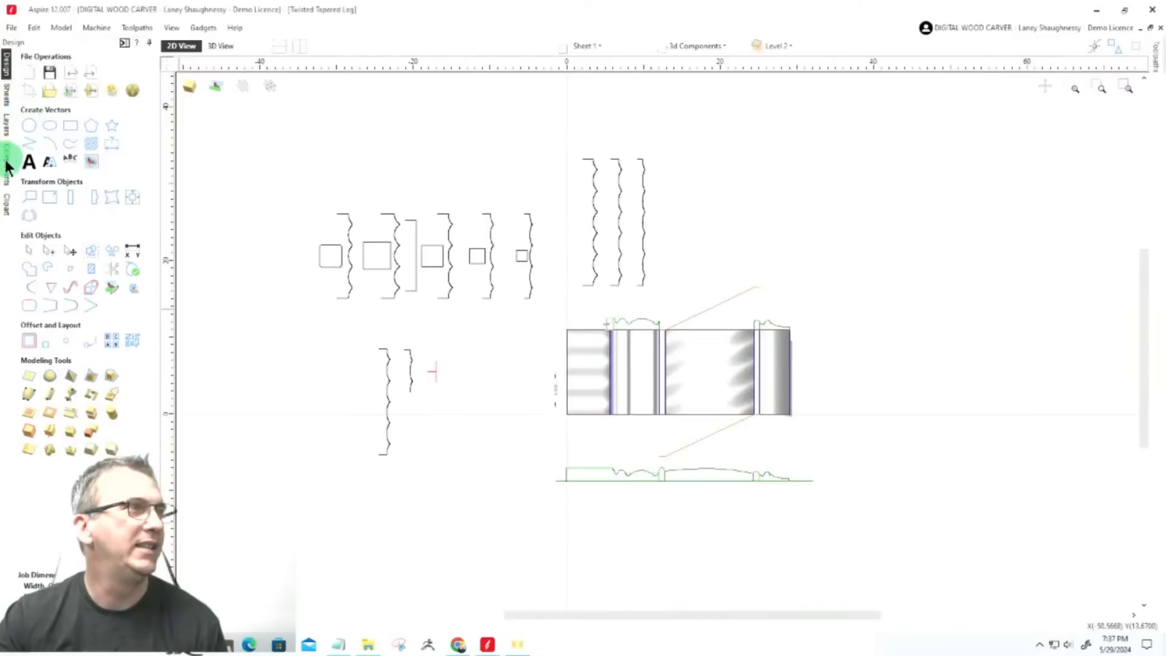
left_click(6, 124)
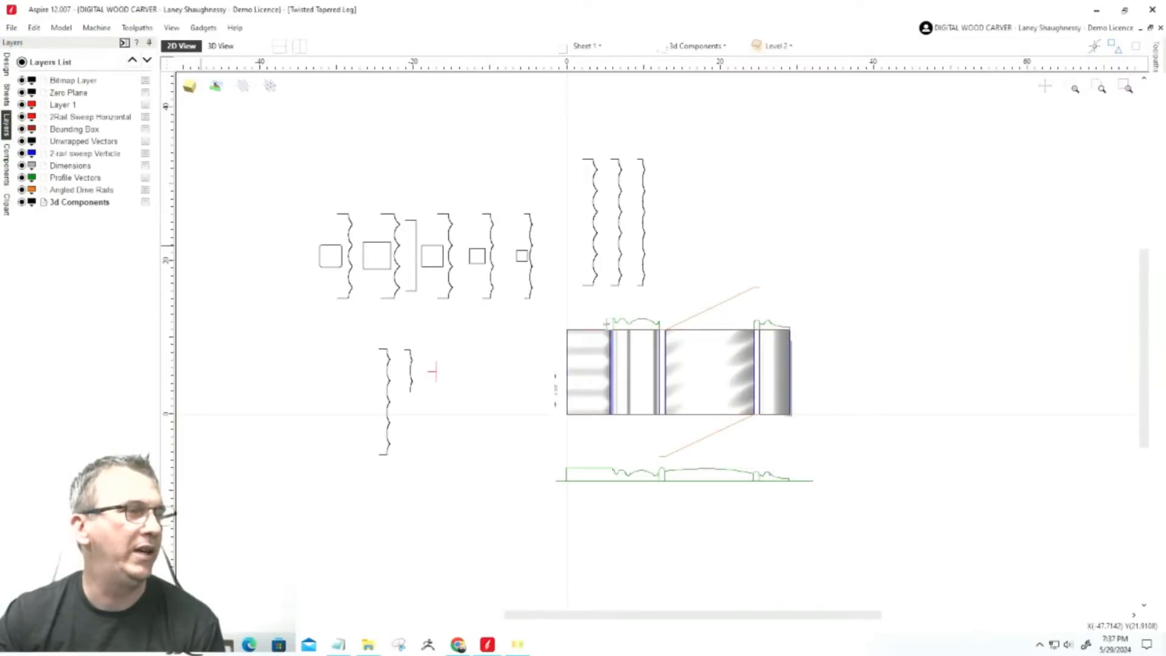
left_click(7, 61)
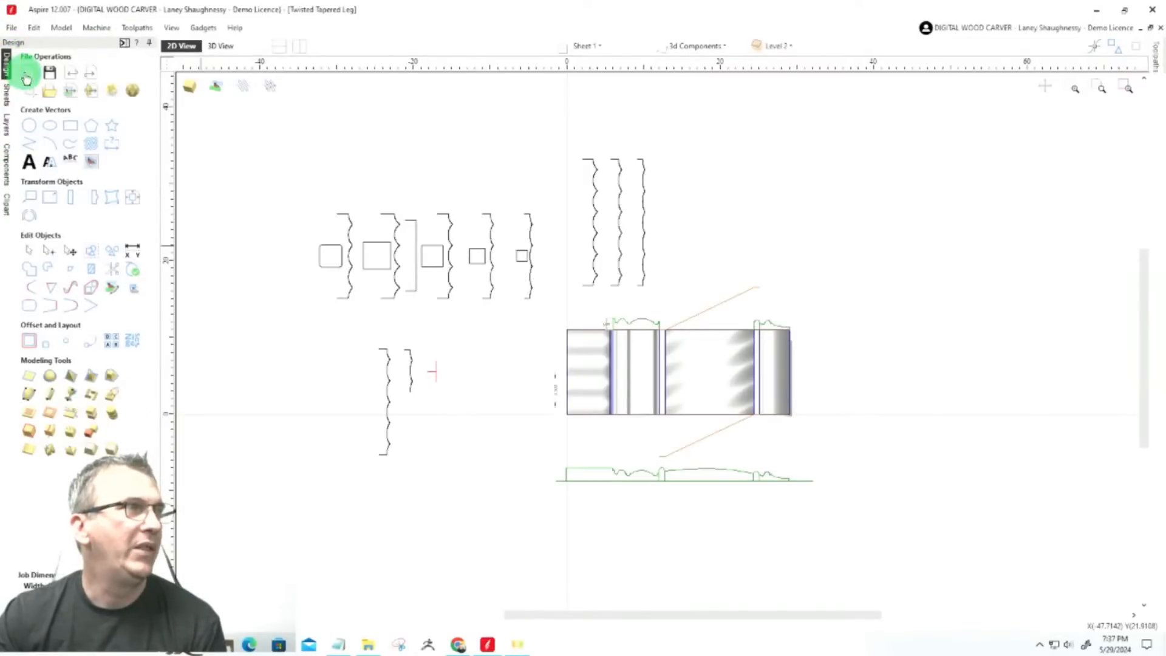
left_click(26, 94)
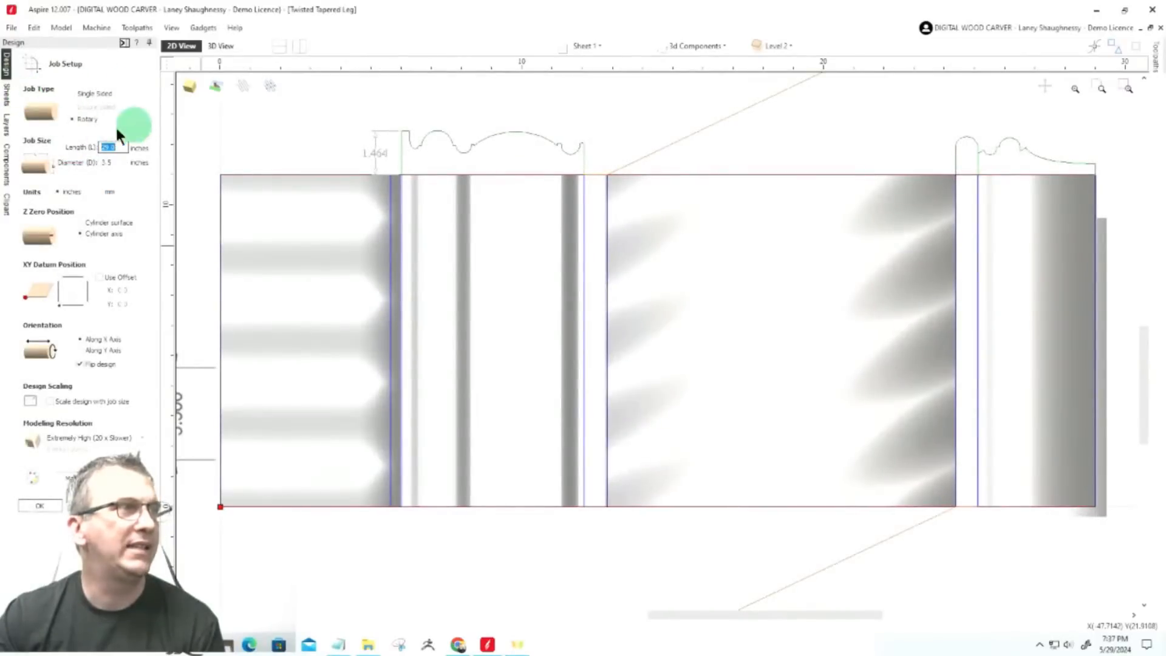
left_click(108, 161)
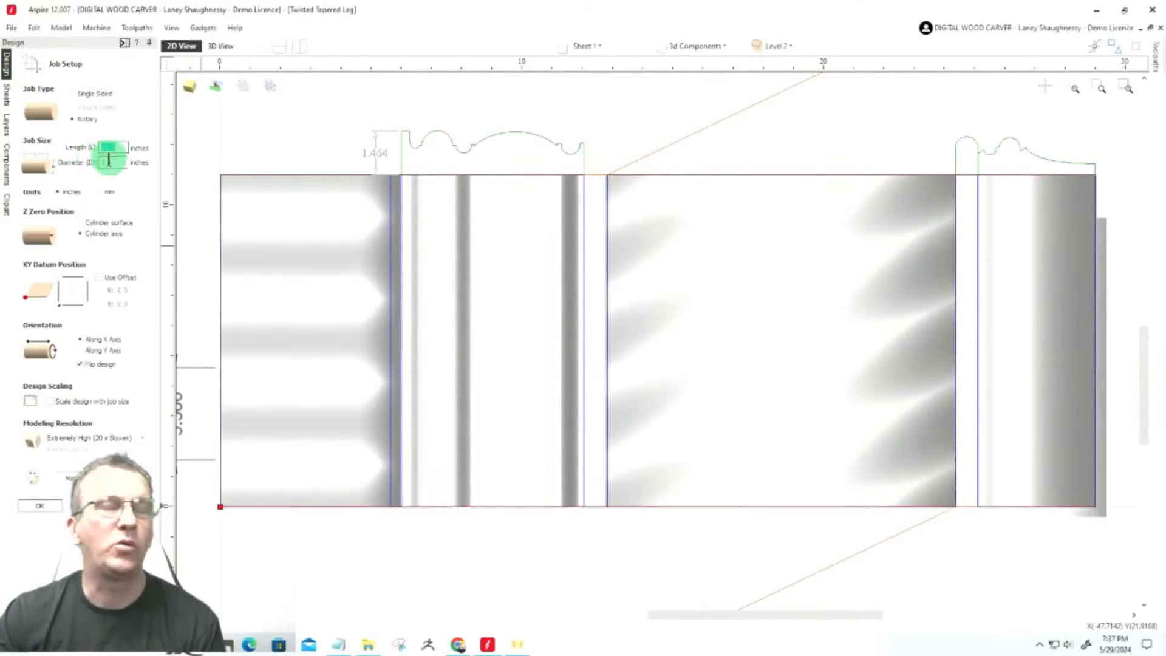
left_click(96, 230)
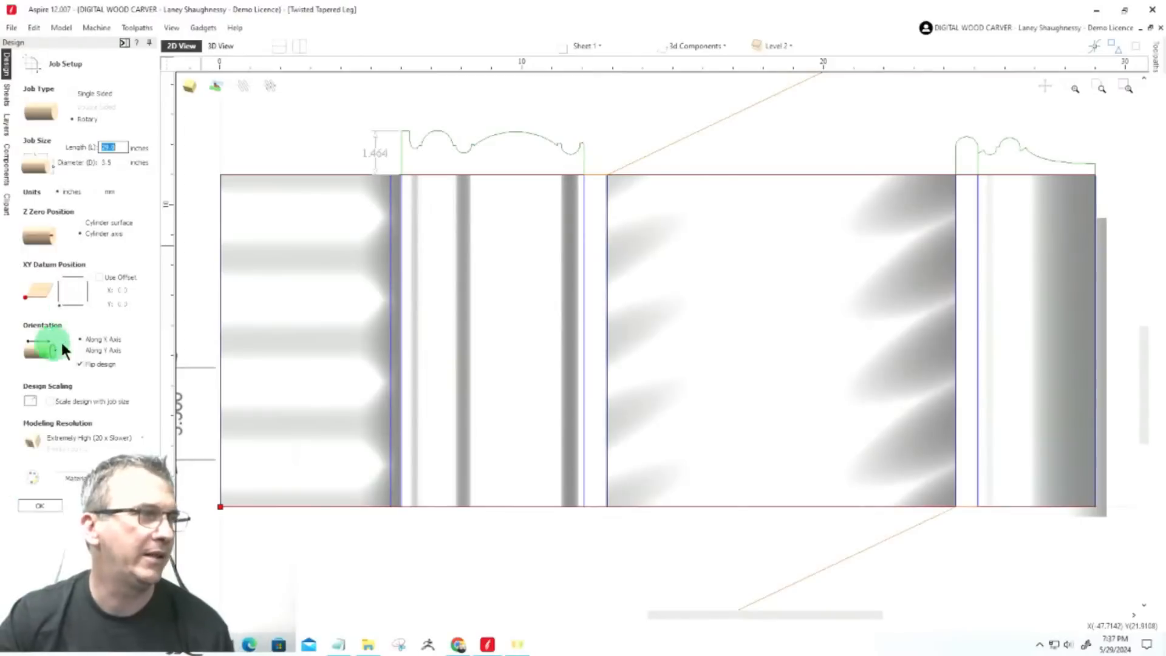
left_click(27, 509)
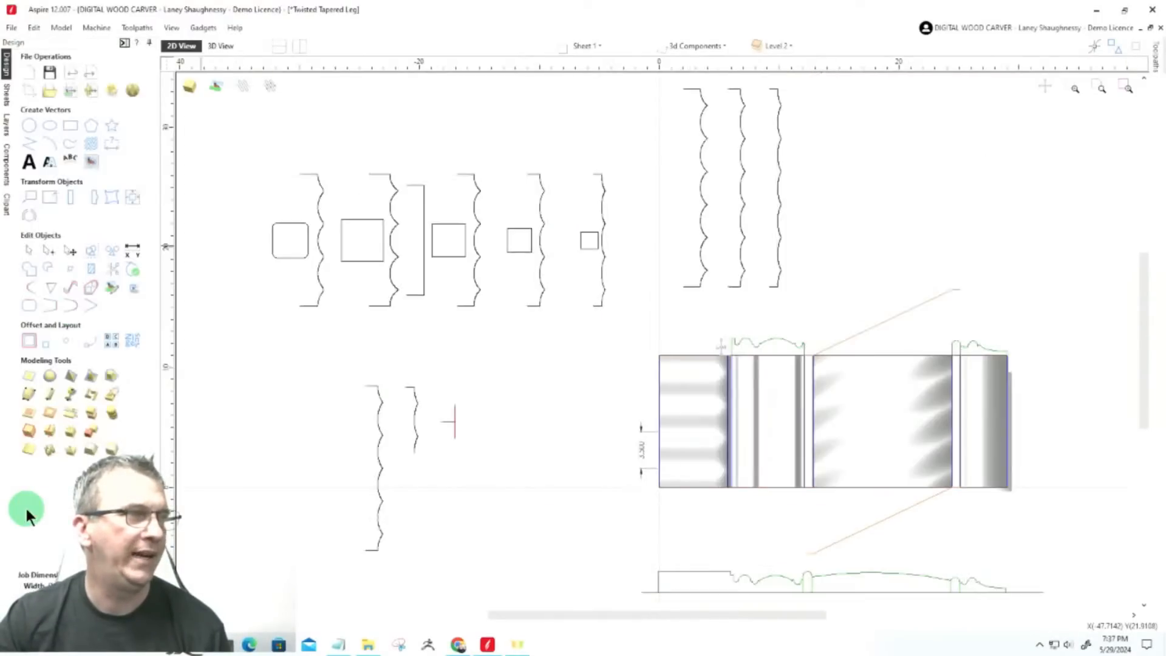
Look through the layer list and hide all layers of the drawing at once
left_click(7, 128)
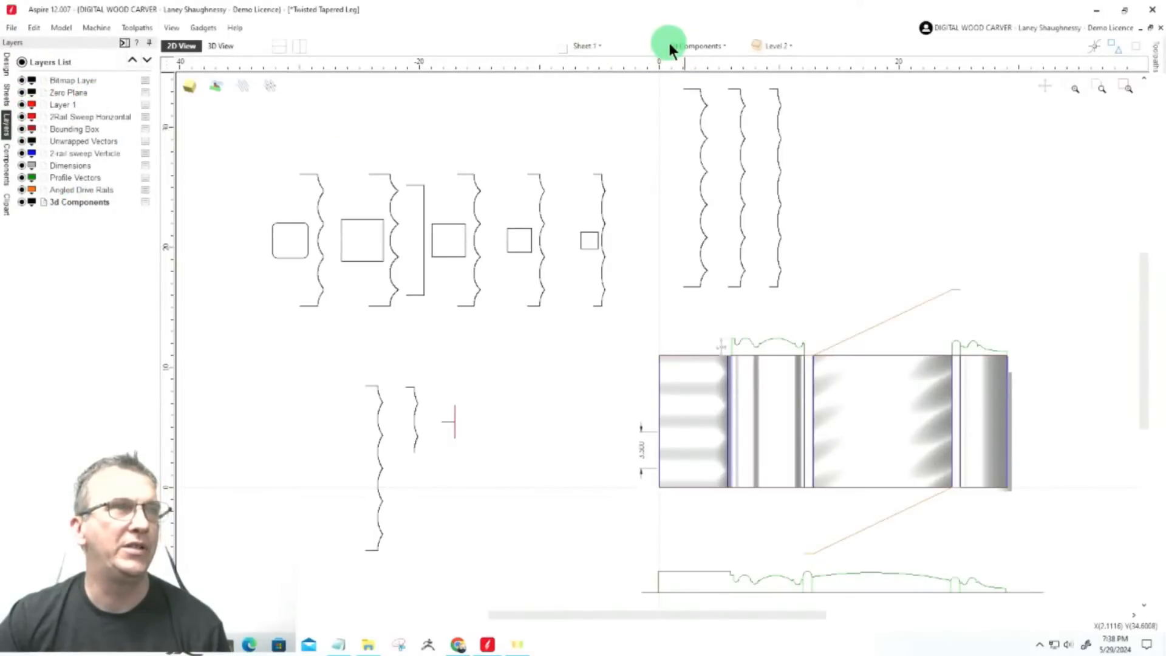
left_click(699, 46)
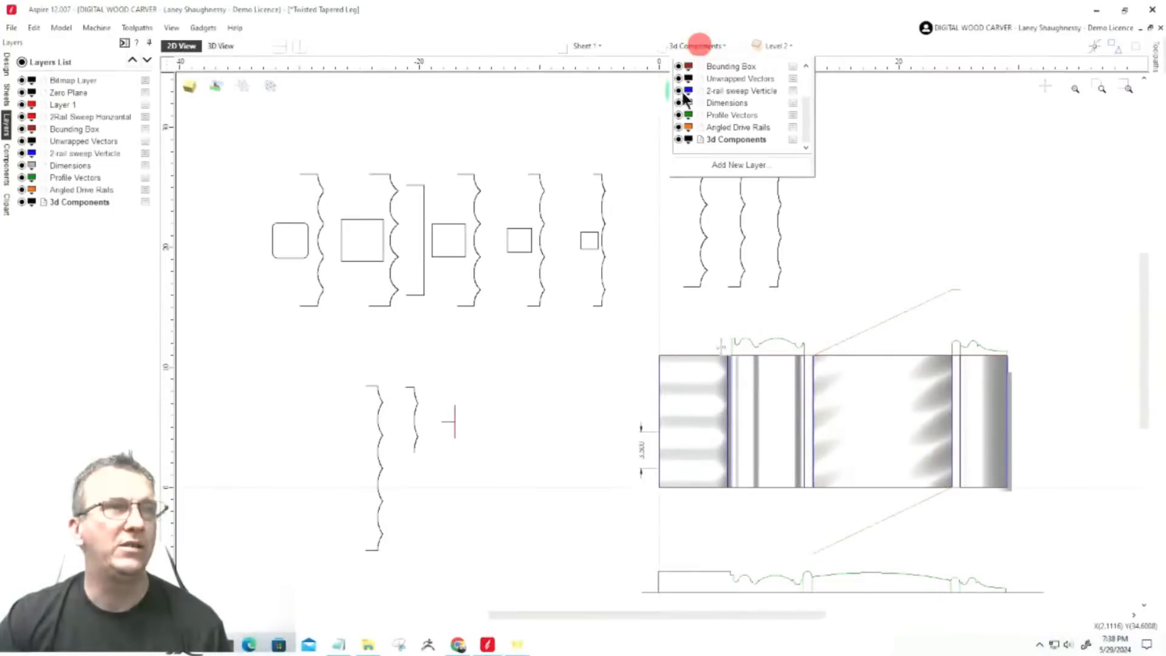
scroll(701, 116, "up", 2)
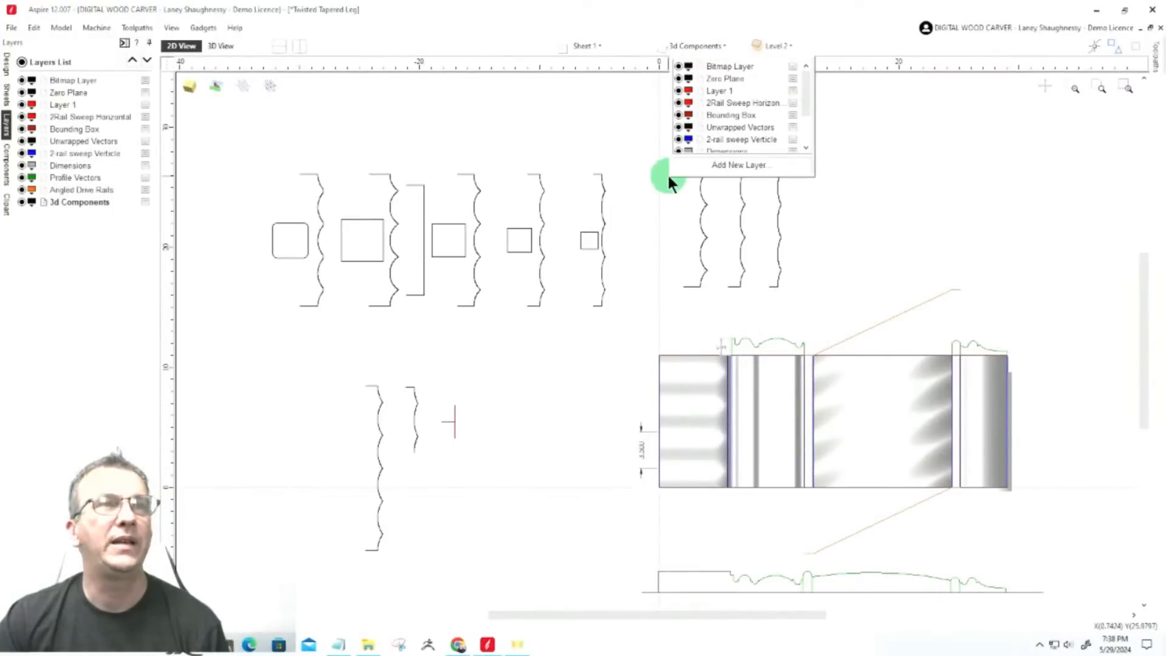
left_click(24, 61)
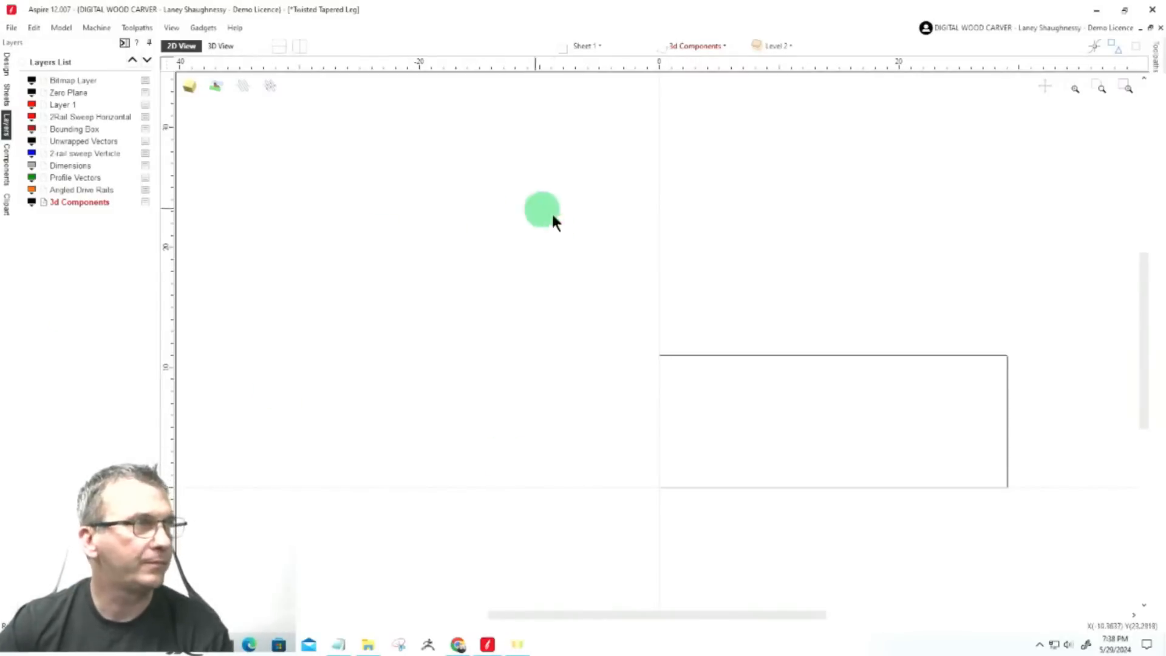
Examine the empty rectangular job outline along its full length in the 2D view
scroll(563, 283, "up", 3)
scroll(574, 236, "down", 2)
scroll(575, 240, "down", 1)
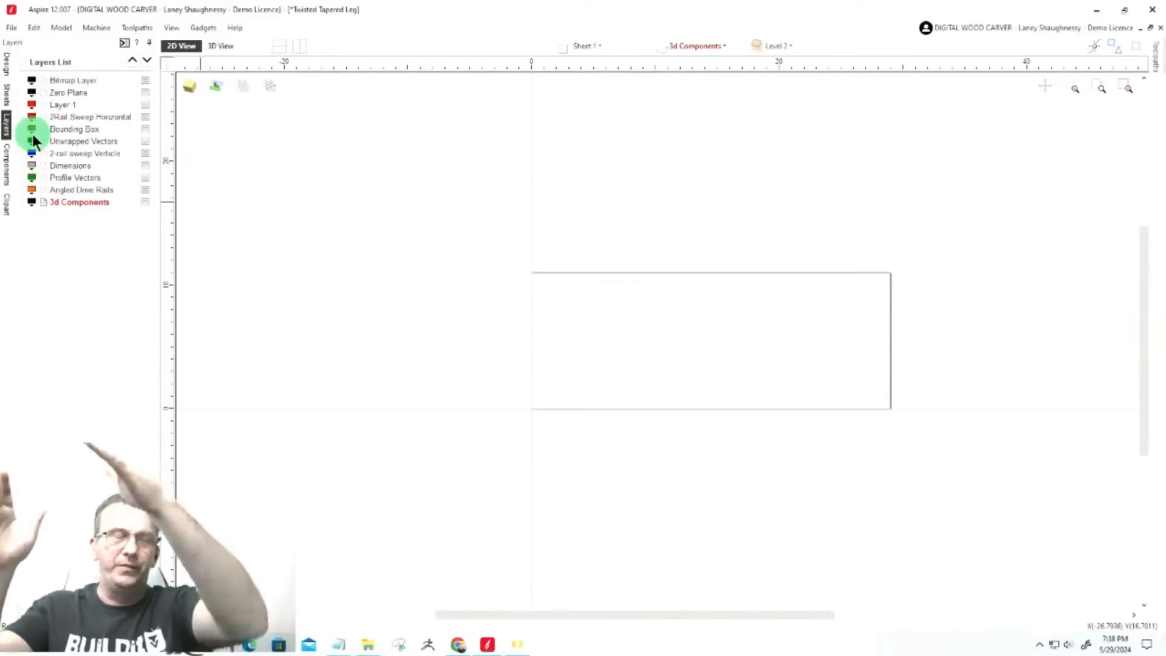
left_click(91, 129)
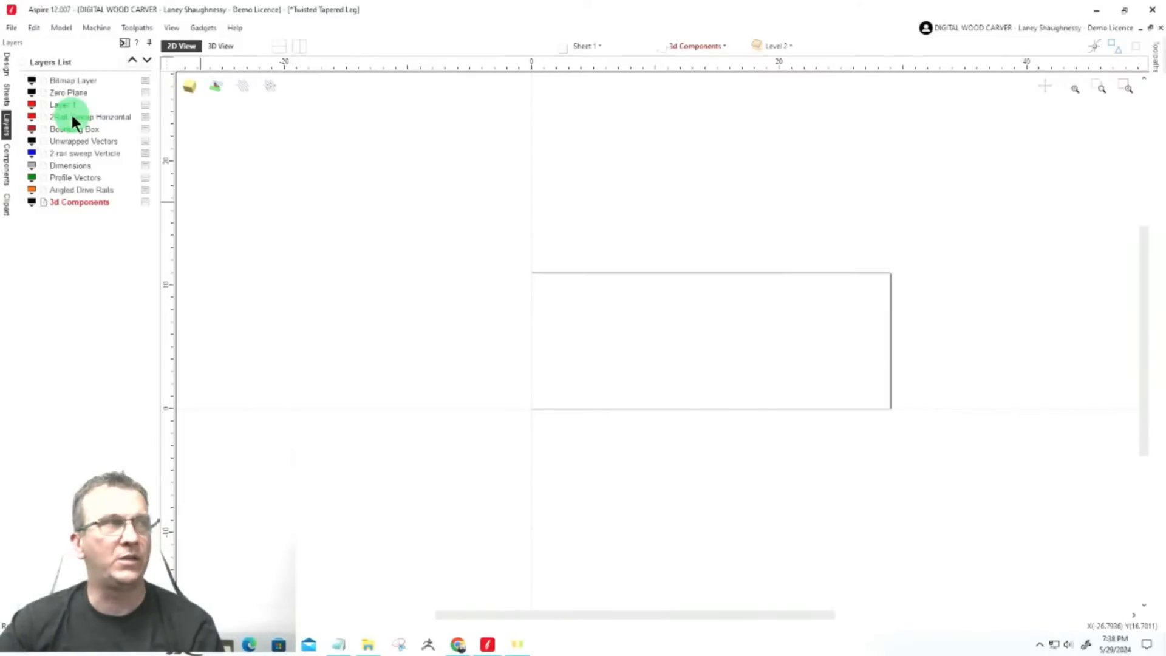
scroll(723, 398, "up", 4)
scroll(832, 322, "down", 2)
scroll(966, 280, "up", 1)
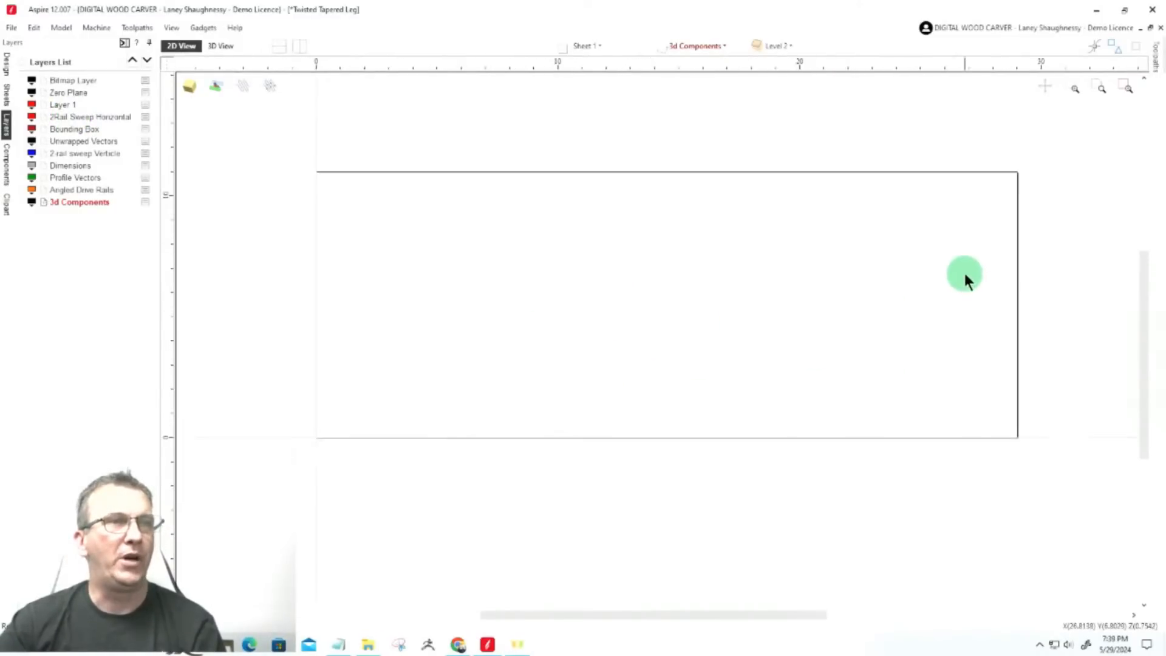
scroll(957, 274, "up", 1)
scroll(946, 268, "down", 1)
scroll(935, 271, "up", 1)
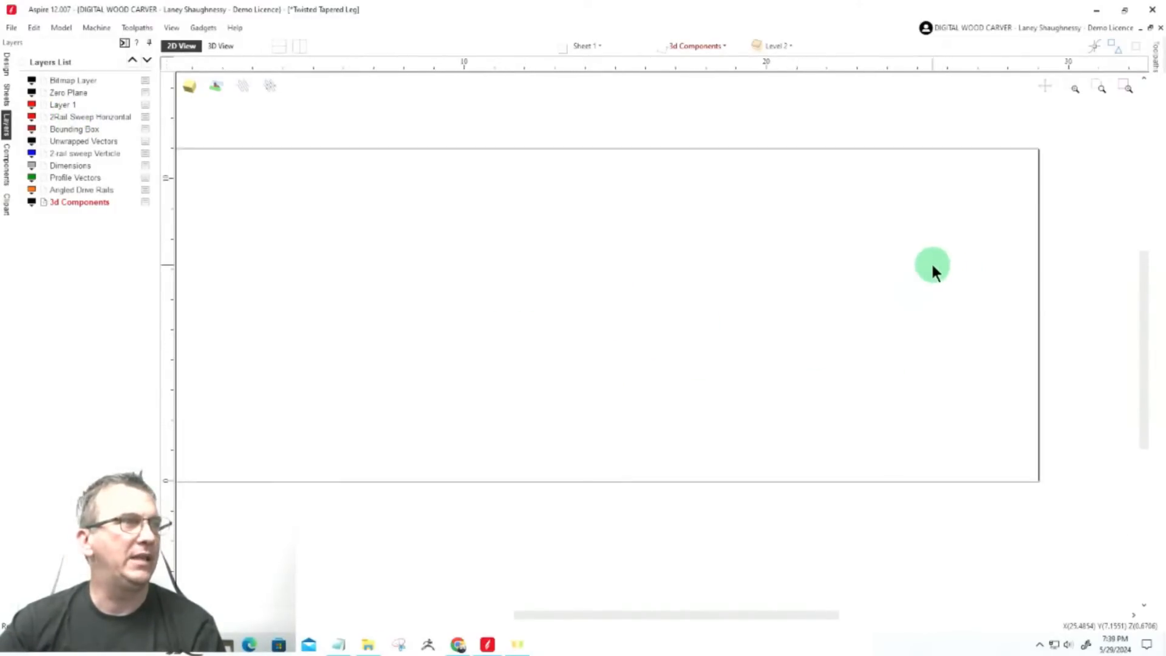
left_click_drag(653, 615, 629, 613)
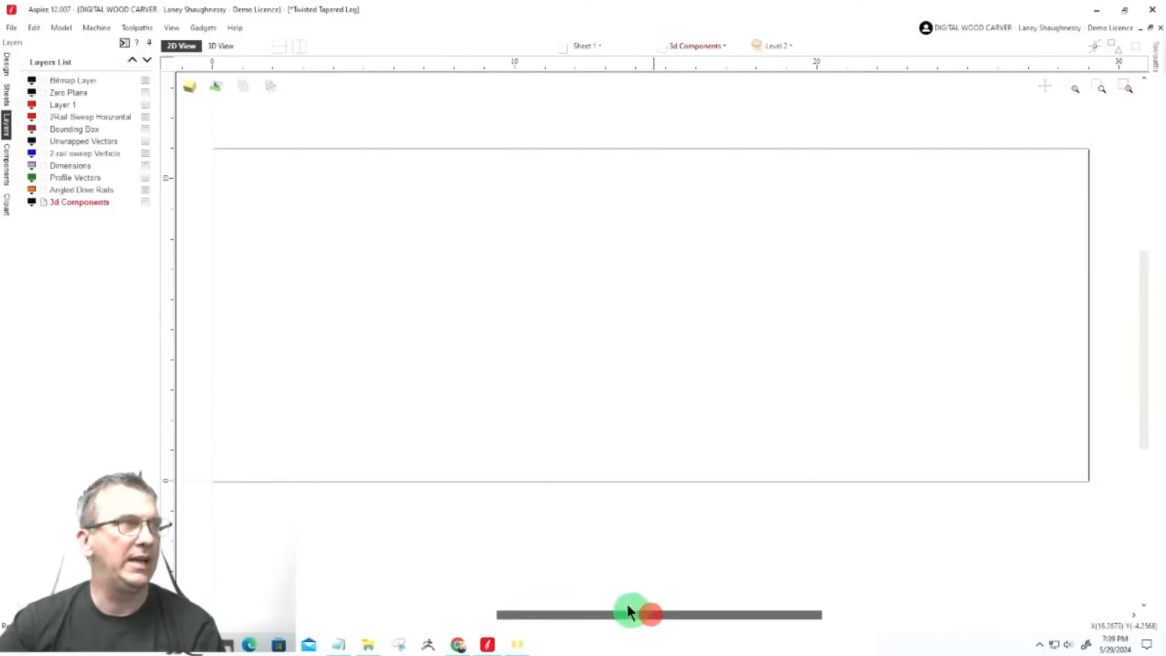
Show the 2Rail Sweep Horizontal, 2-rail sweep Verticle and Angled Drive Rails layers
left_click(22, 116)
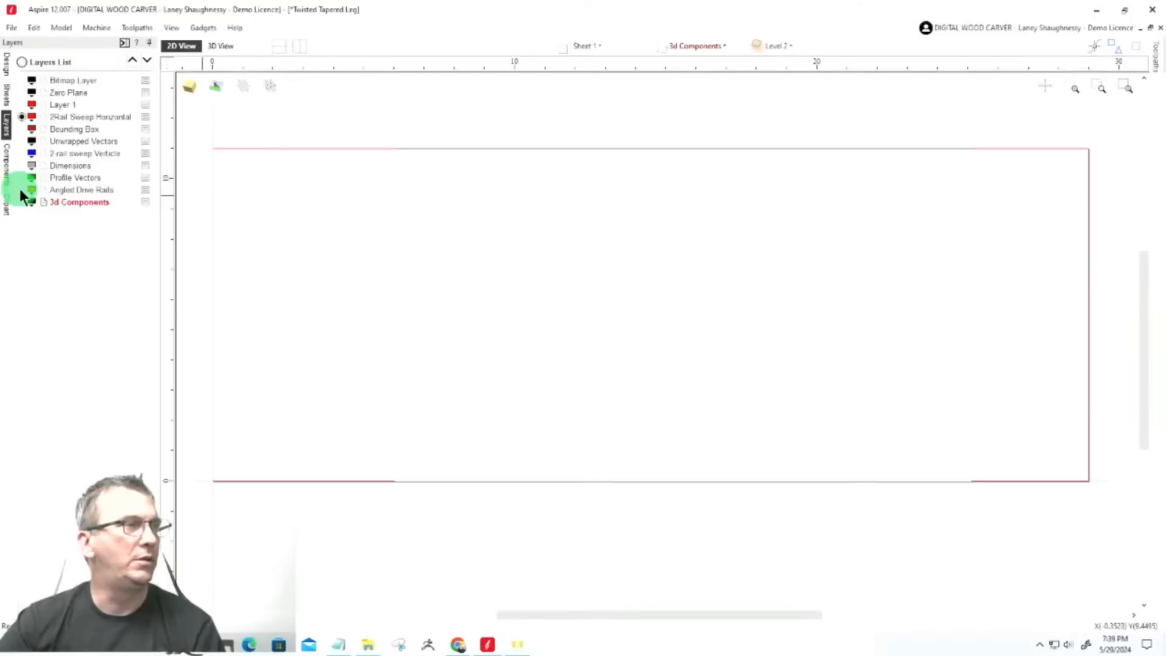
left_click(21, 153)
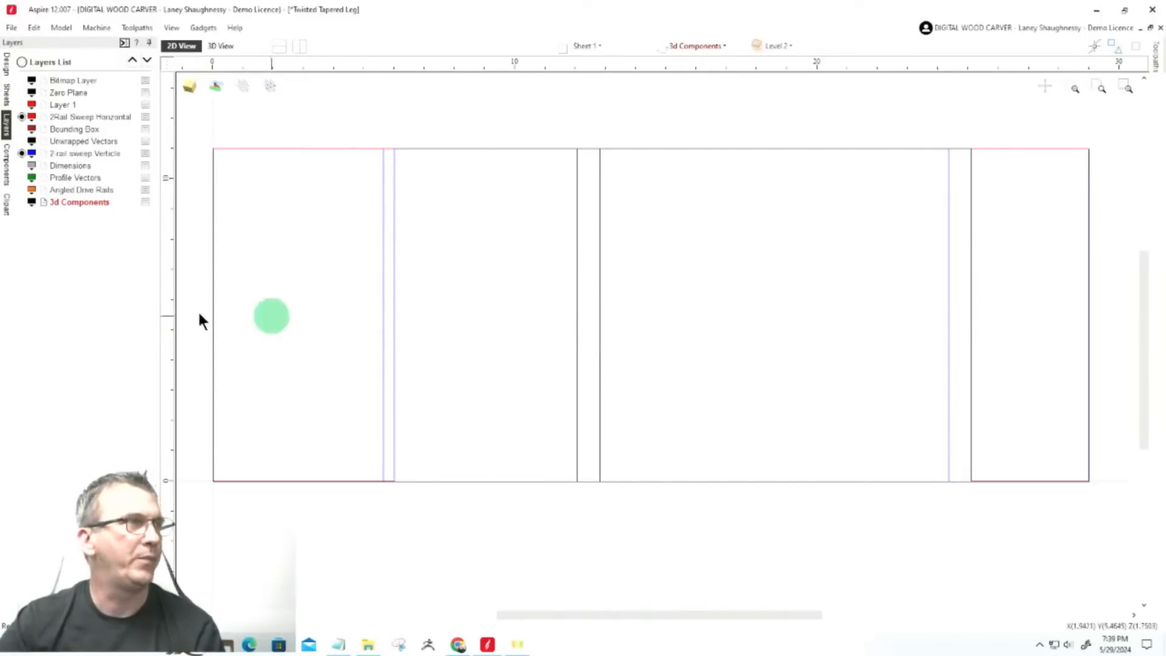
left_click(22, 189)
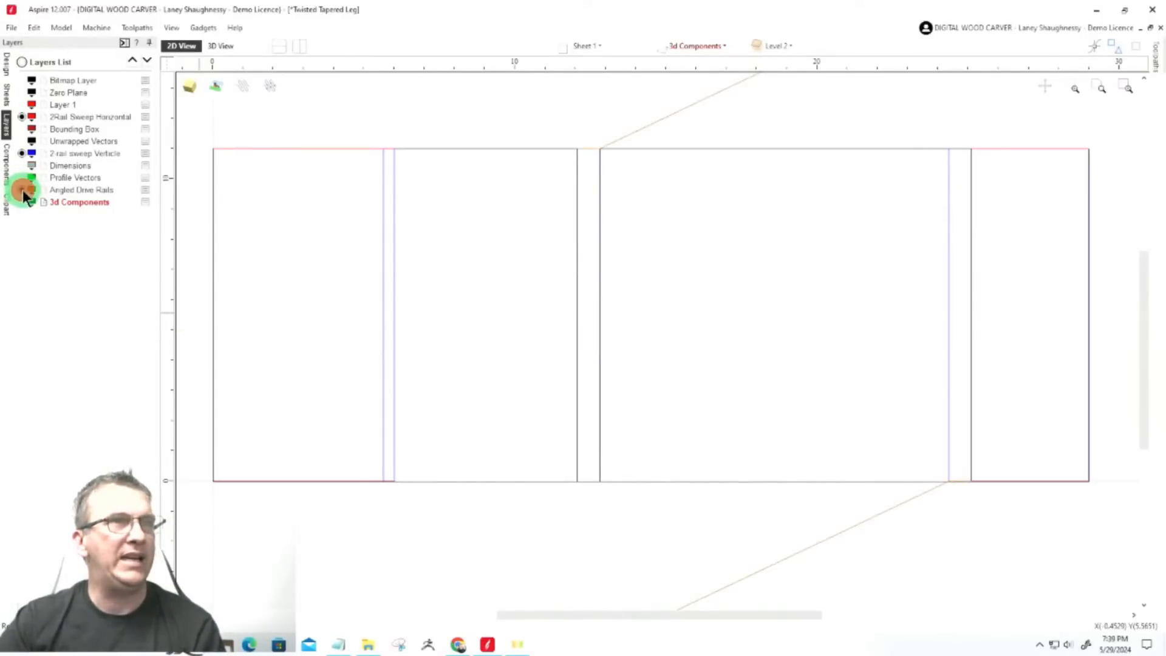
scroll(556, 328, "down", 4)
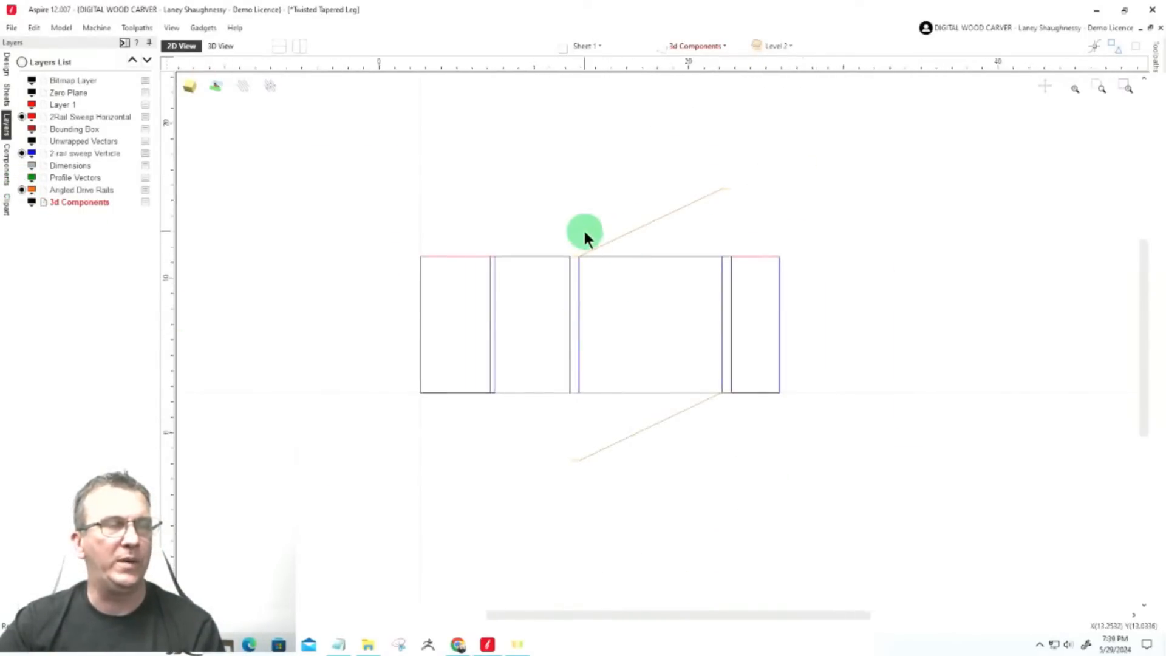
scroll(583, 229, "up", 3)
scroll(760, 204, "down", 3)
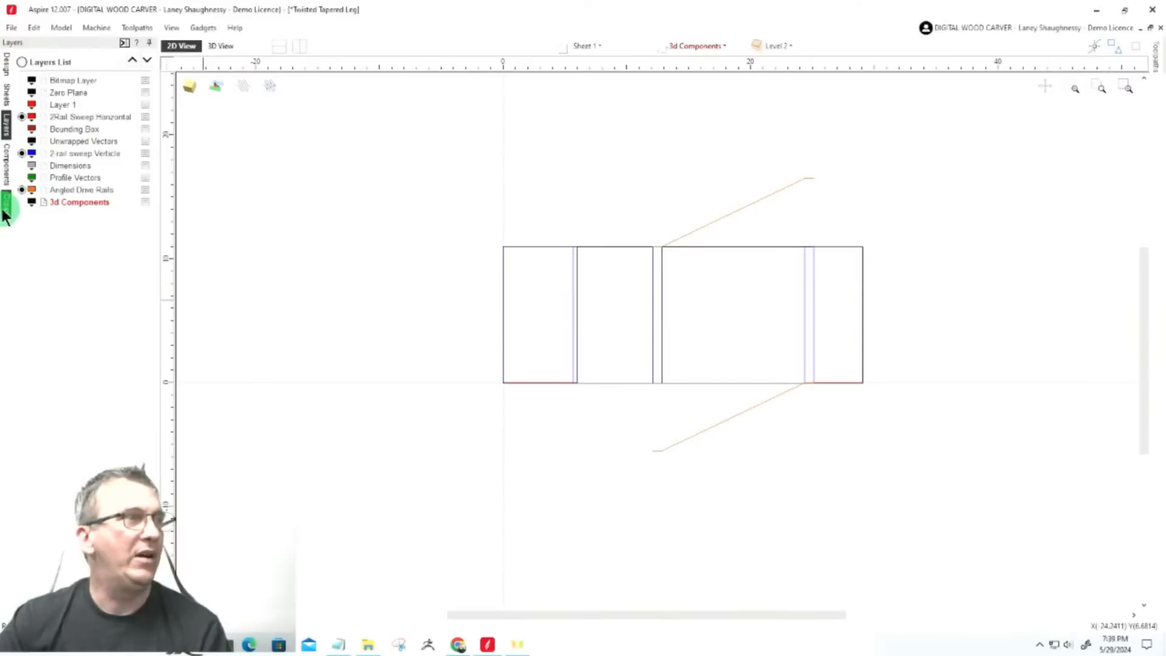
Show the Profile Vectors layer and examine the full leg profile drawn below the job outline
left_click(23, 178)
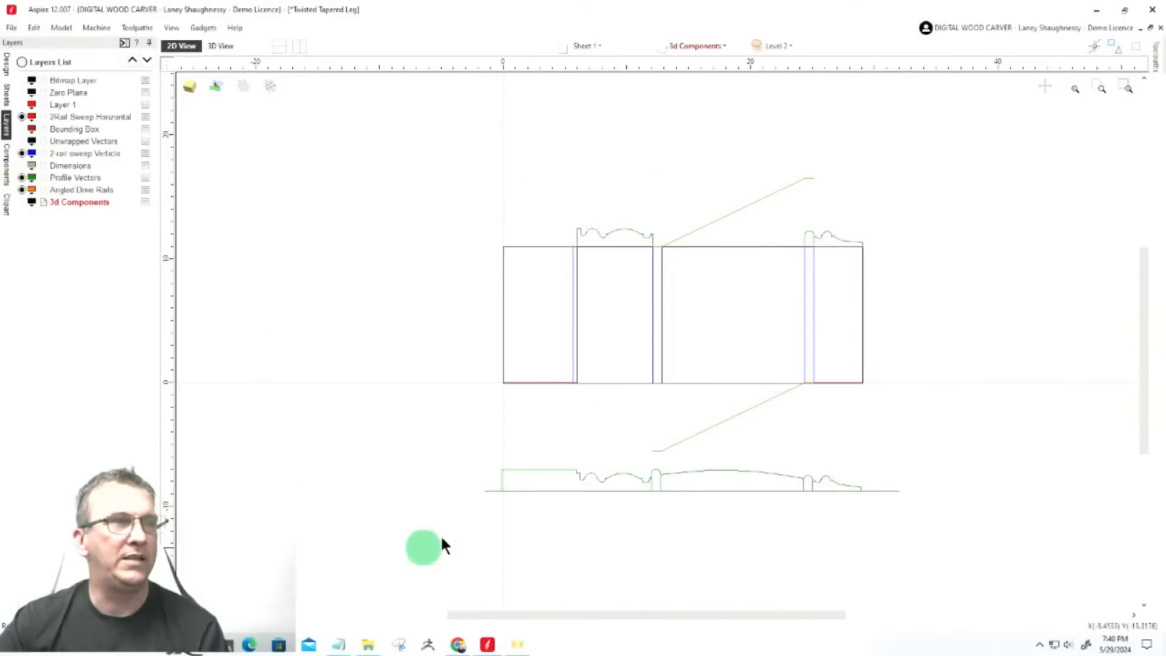
scroll(608, 486, "up", 5)
scroll(598, 453, "down", 5)
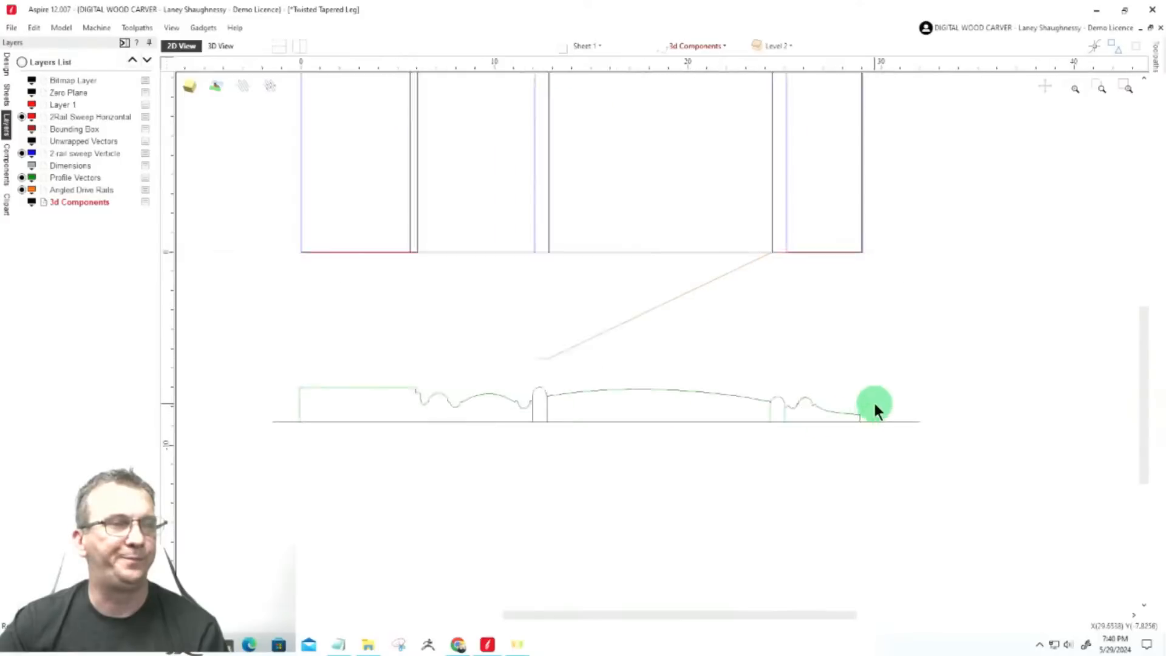
scroll(486, 425, "down", 2)
scroll(325, 428, "up", 4)
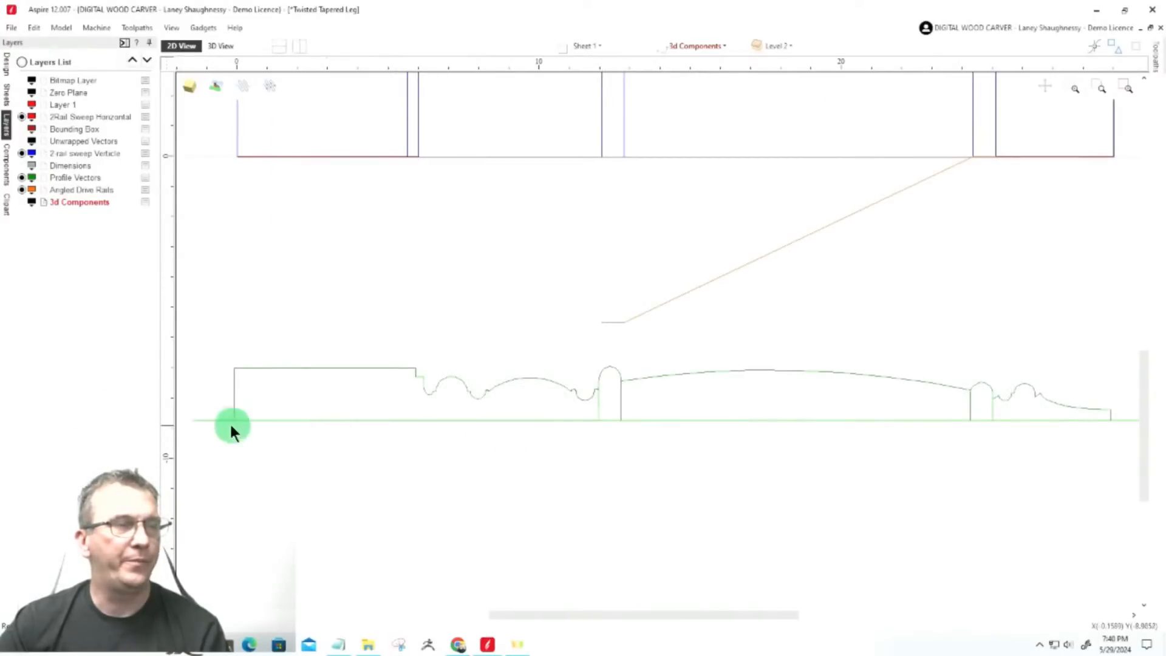
scroll(456, 399, "up", 4)
scroll(457, 399, "down", 4)
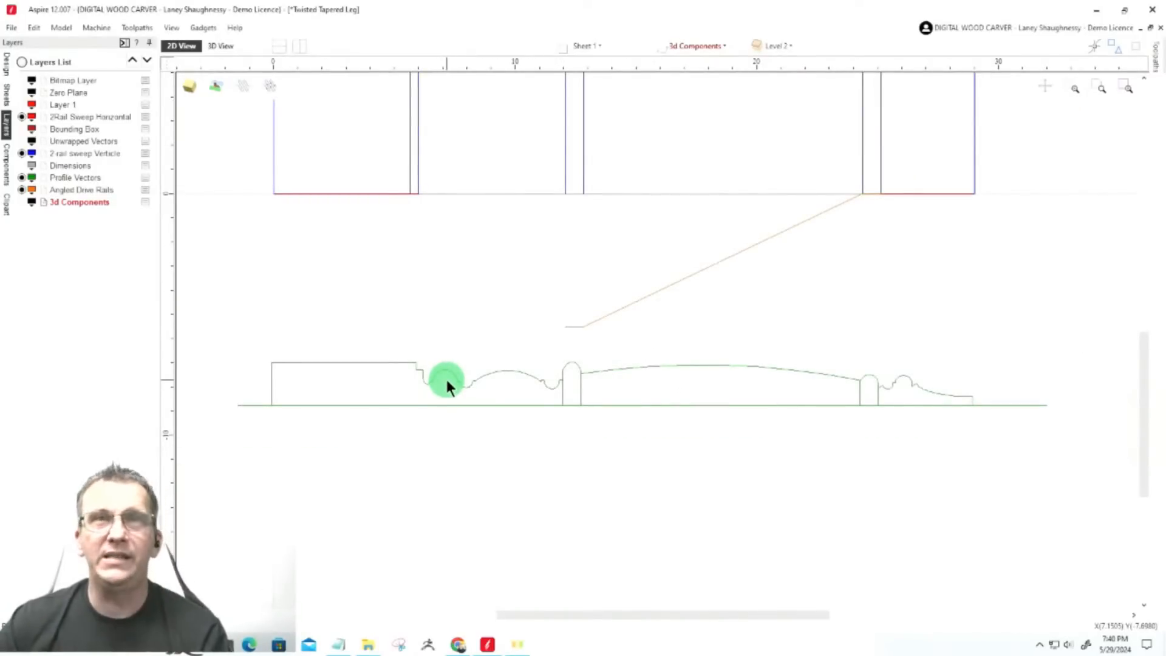
scroll(514, 372, "down", 4)
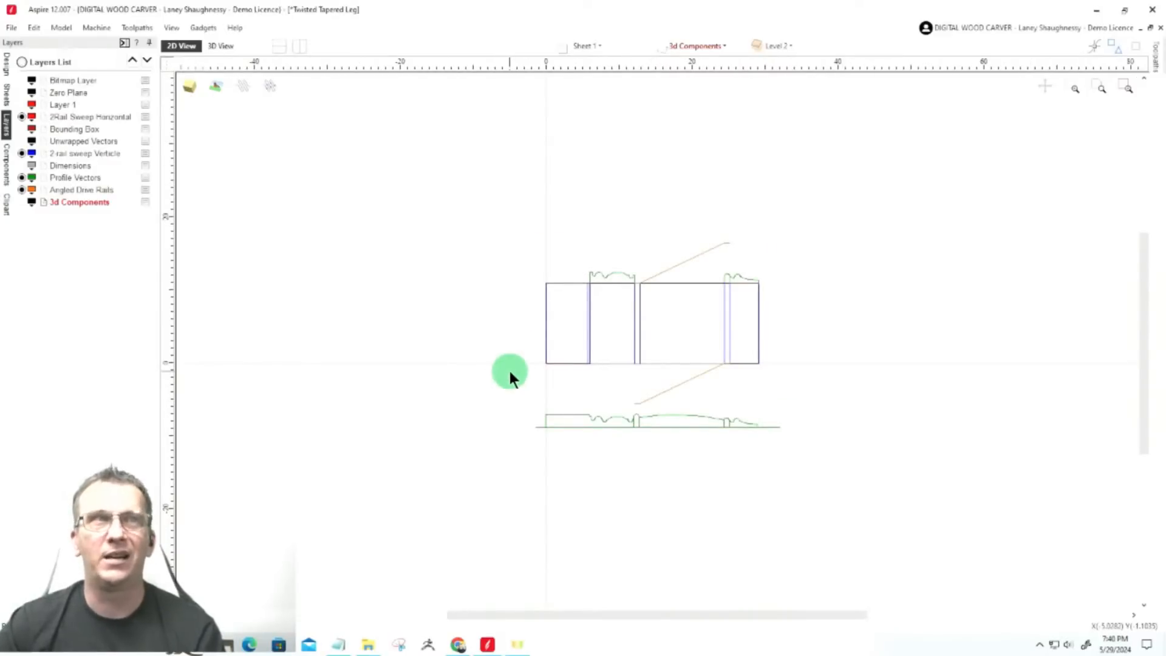
Show the Bitmap Layer and compare the dimensioned leg drawing with the profile vectors below it
left_click(22, 80)
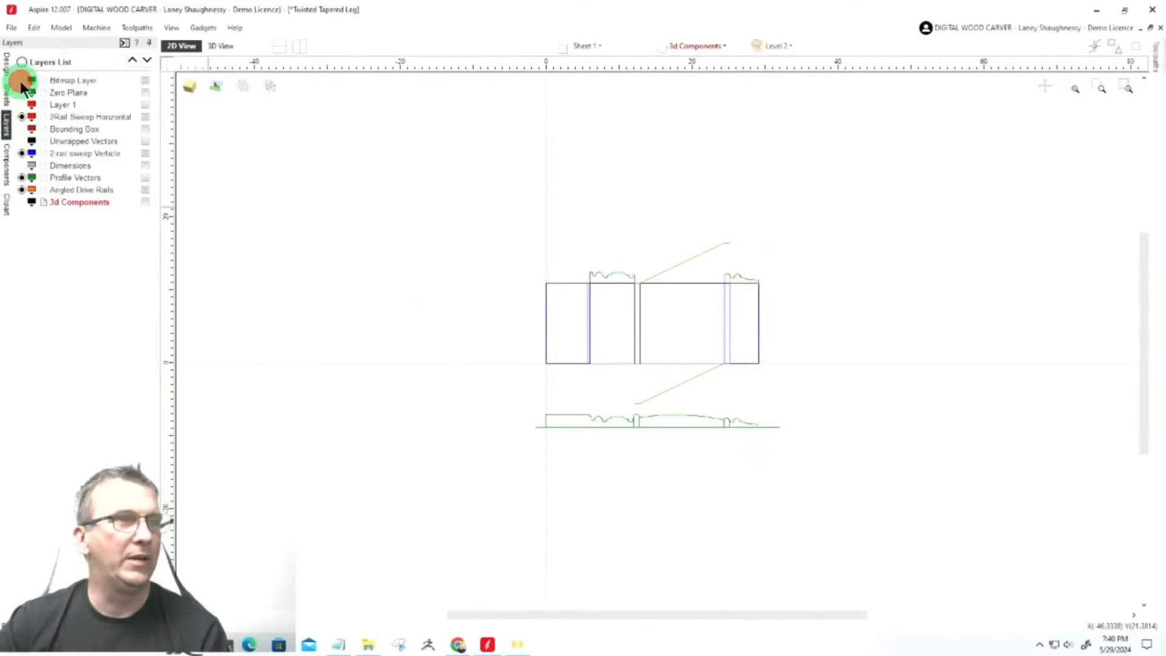
scroll(607, 365, "up", 3)
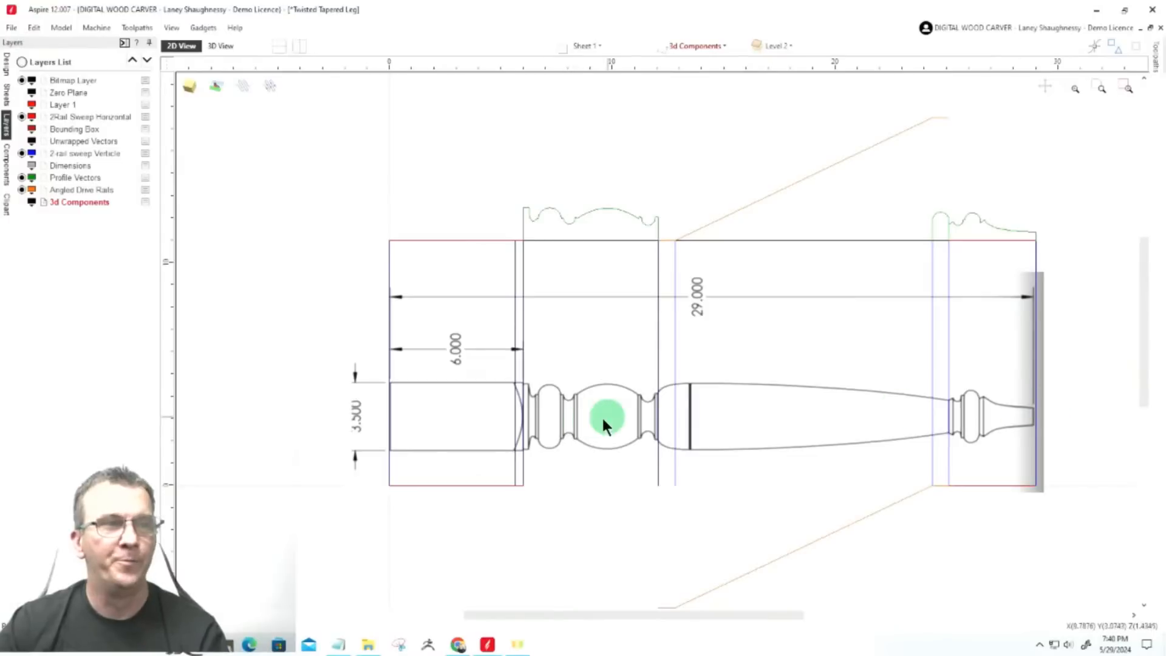
scroll(555, 439, "up", 1)
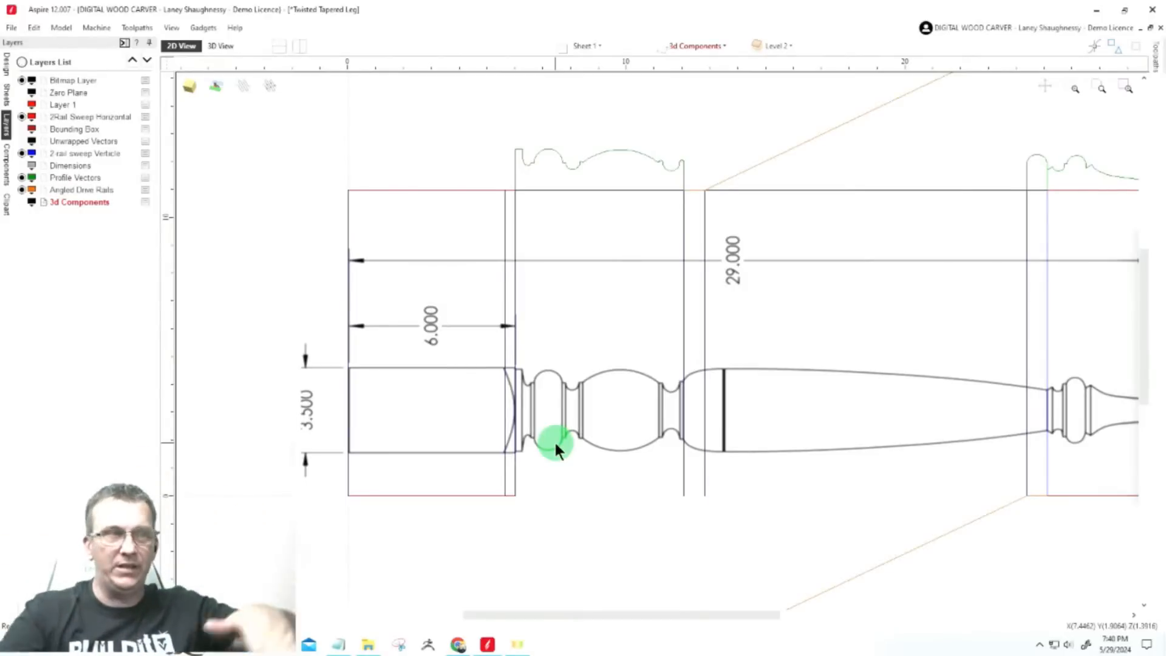
scroll(344, 271, "down", 2)
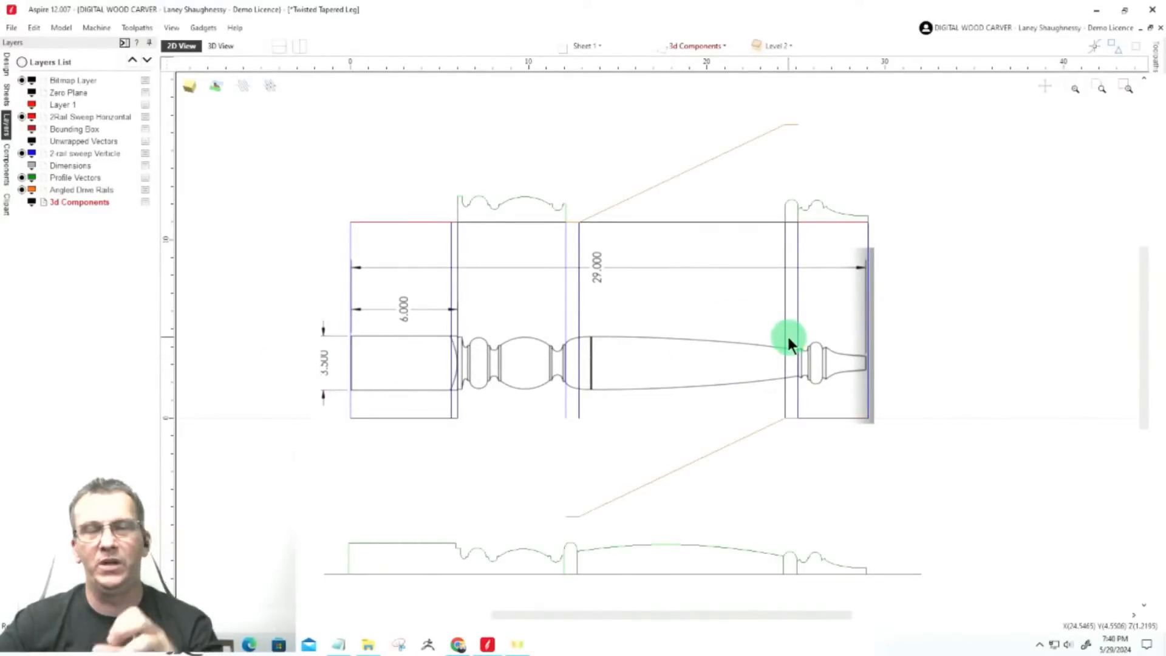
scroll(760, 279, "down", 1)
scroll(552, 565, "up", 5)
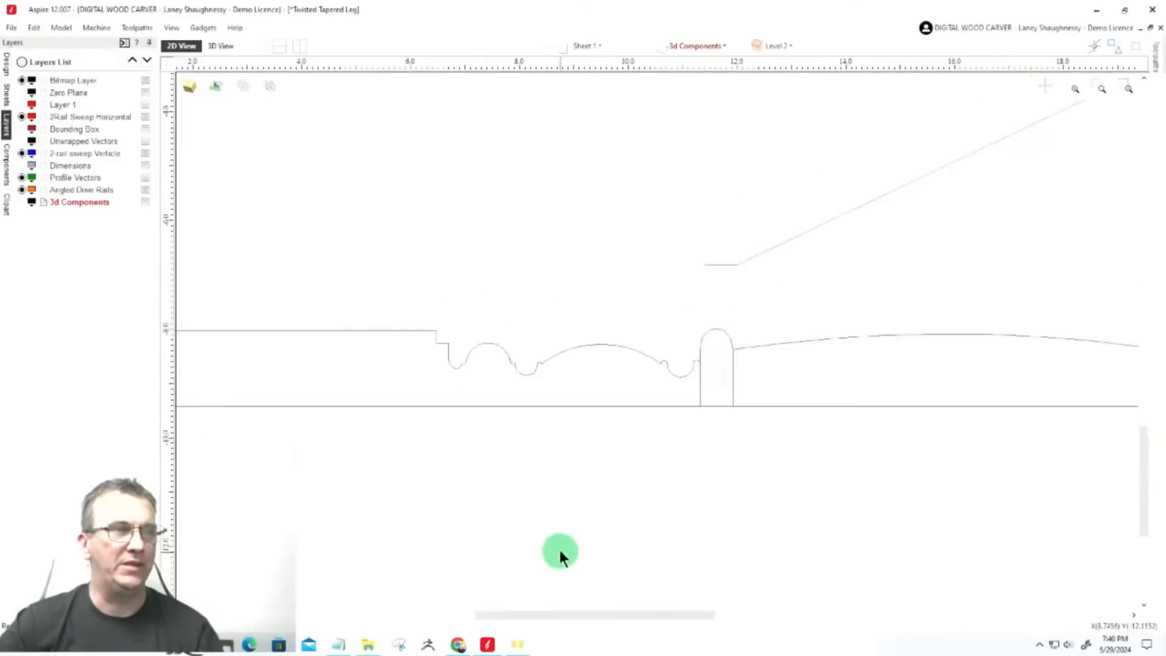
scroll(594, 461, "down", 2)
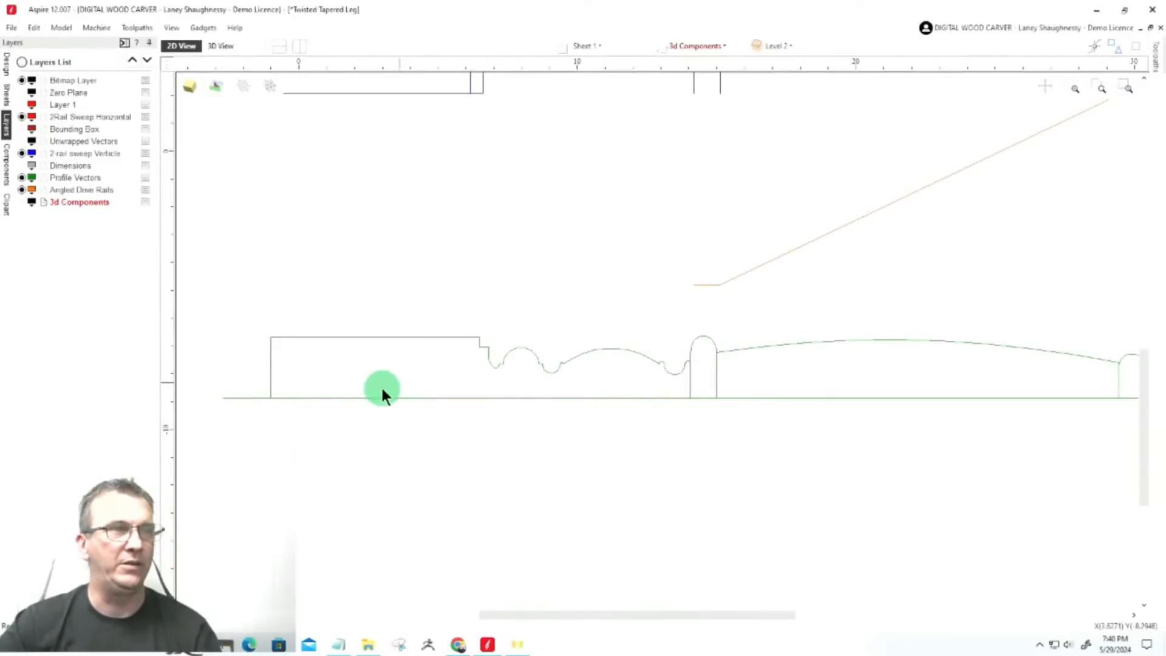
scroll(398, 384, "down", 1)
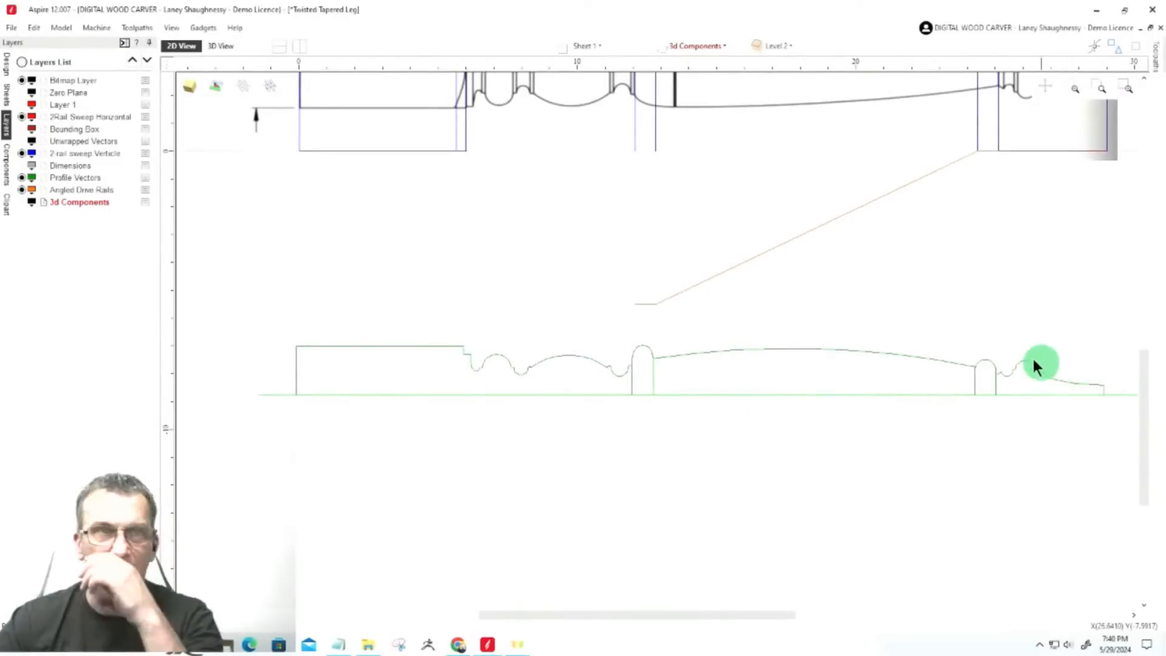
scroll(1014, 355, "down", 1)
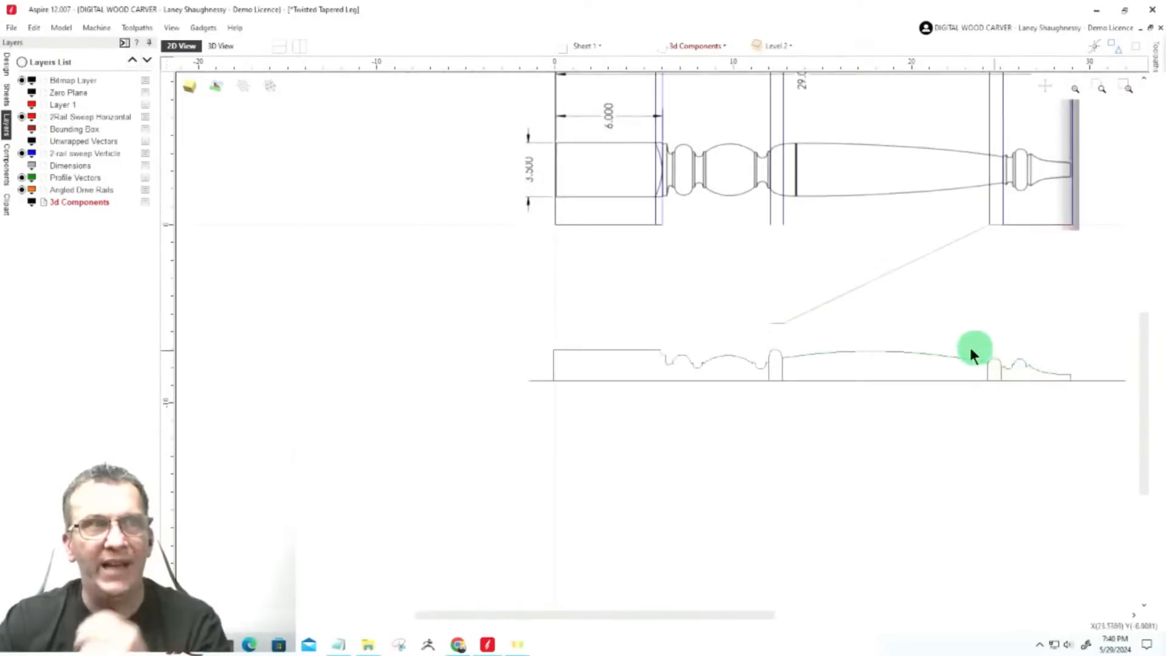
Move the dimensioned leg drawing down onto the profile vectors, aligning its square block and centreline with the profile and baseline
left_click(863, 147)
left_click_drag(863, 147, 588, 504)
mouse_move(782, 483)
left_mouse_down()
mouse_move(875, 409)
mouse_move(859, 352)
mouse_move(886, 346)
mouse_move(891, 358)
left_mouse_up()
left_click_drag(642, 422, 614, 430)
Compare the profile vectors with the overlaid leg drawing along the square block, beads, tapered section and foot
scroll(610, 404, "up", 2)
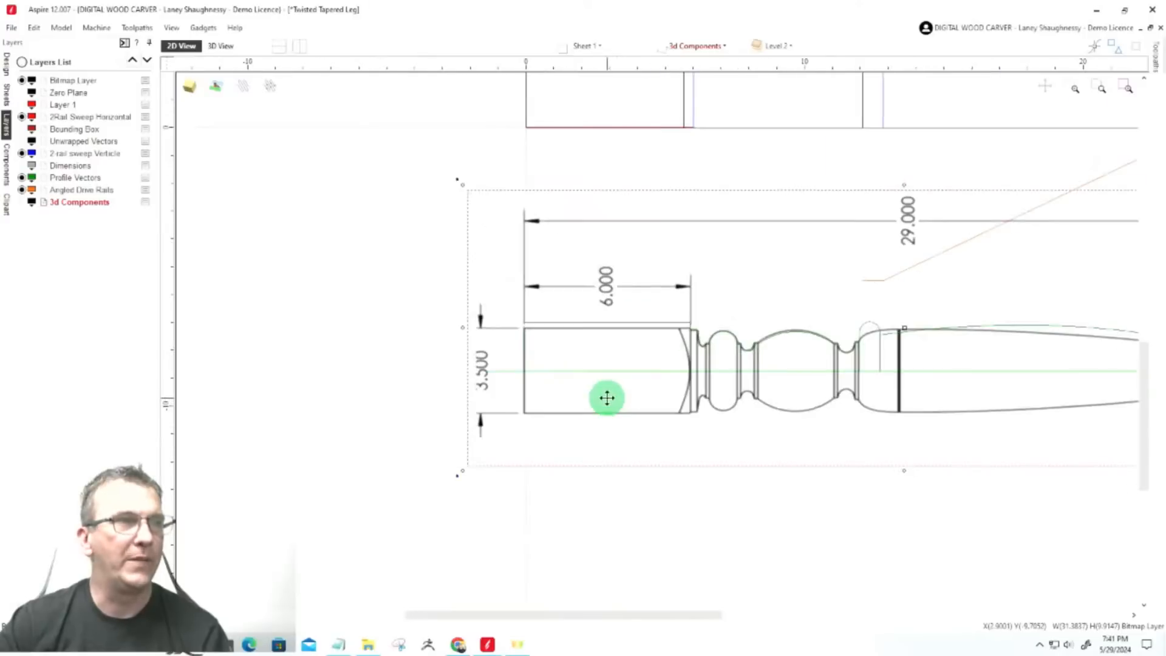
scroll(679, 357, "up", 3)
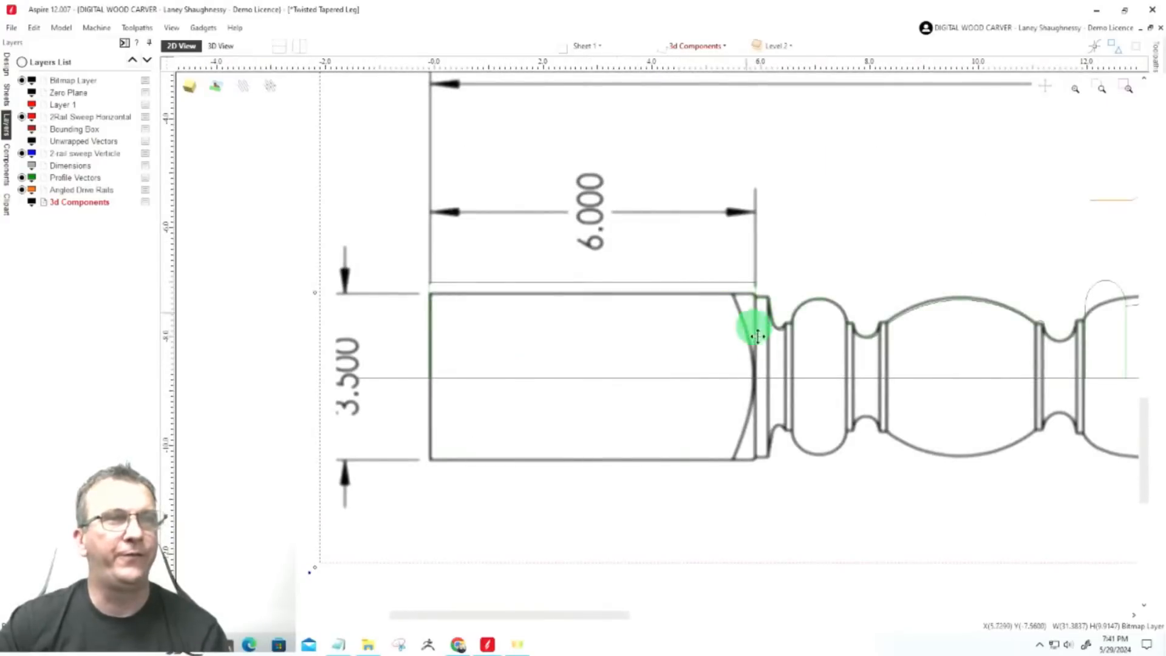
scroll(474, 322, "down", 2)
scroll(942, 309, "up", 4)
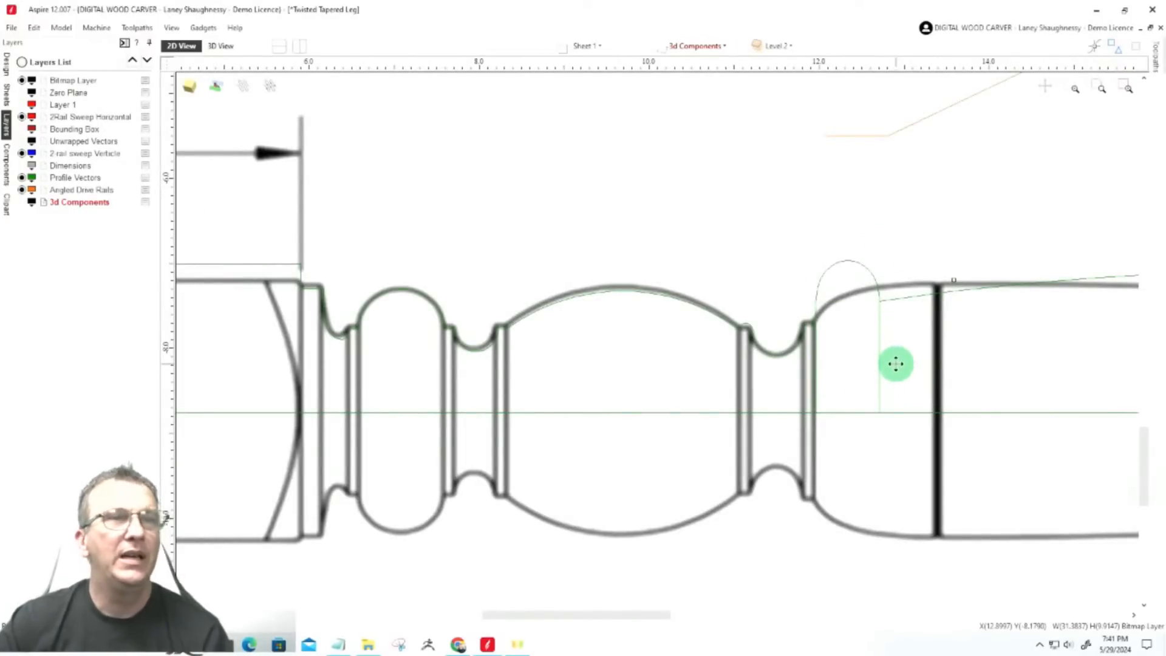
scroll(775, 331, "down", 2)
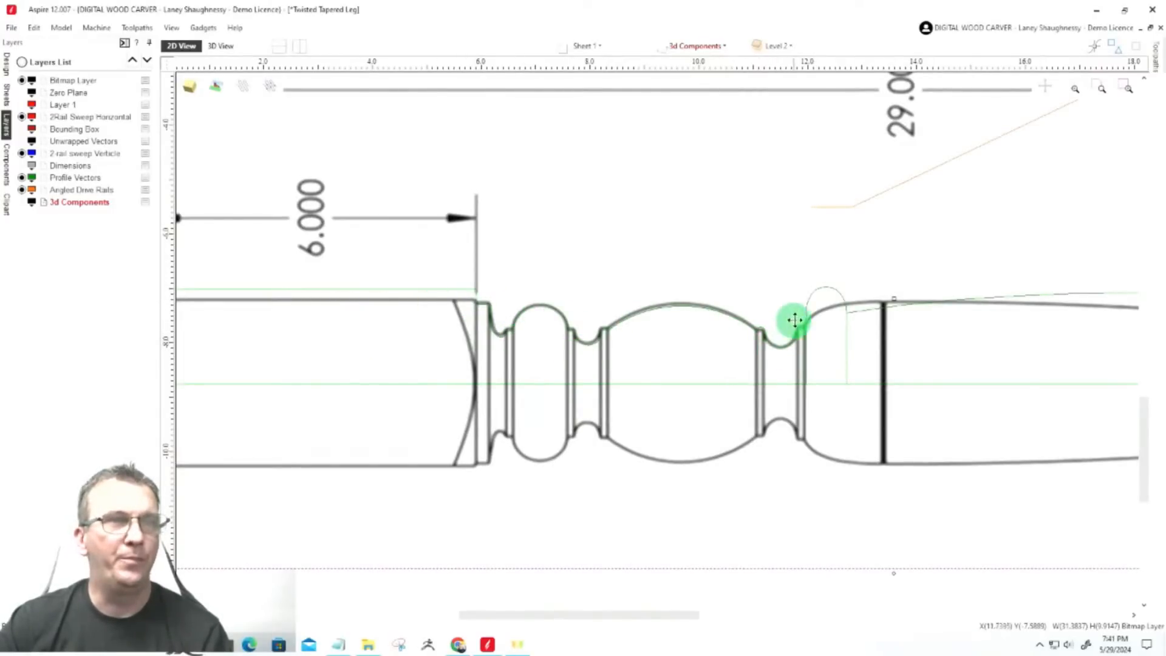
scroll(722, 305, "down", 3)
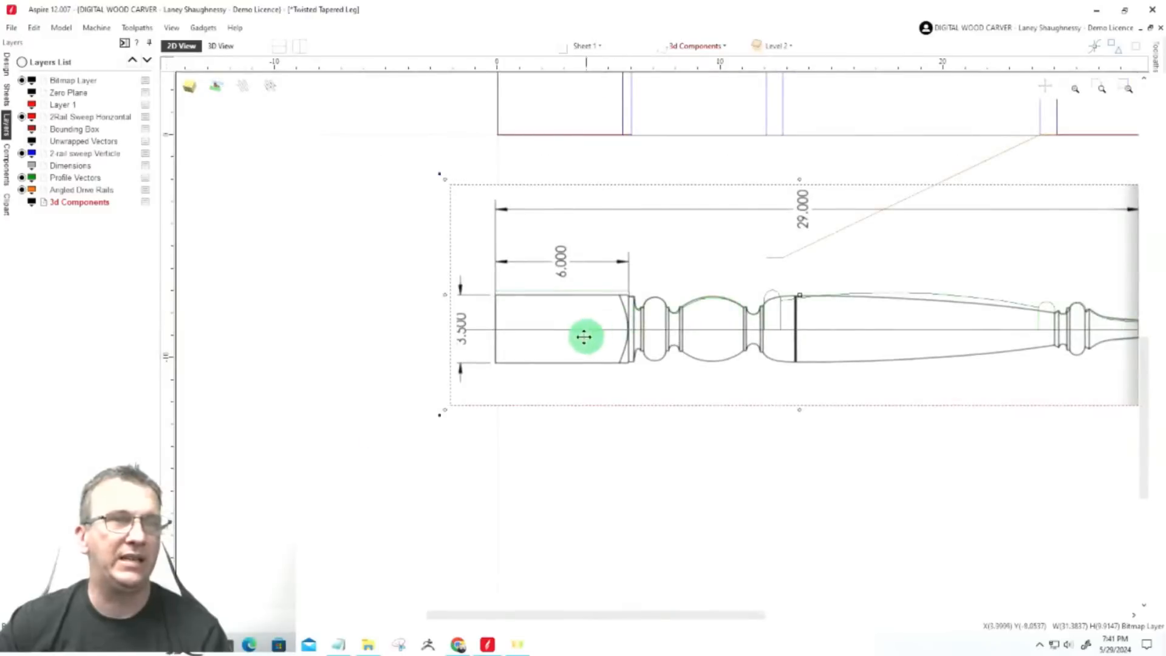
scroll(521, 331, "down", 3)
scroll(781, 333, "up", 2)
scroll(731, 356, "up", 4)
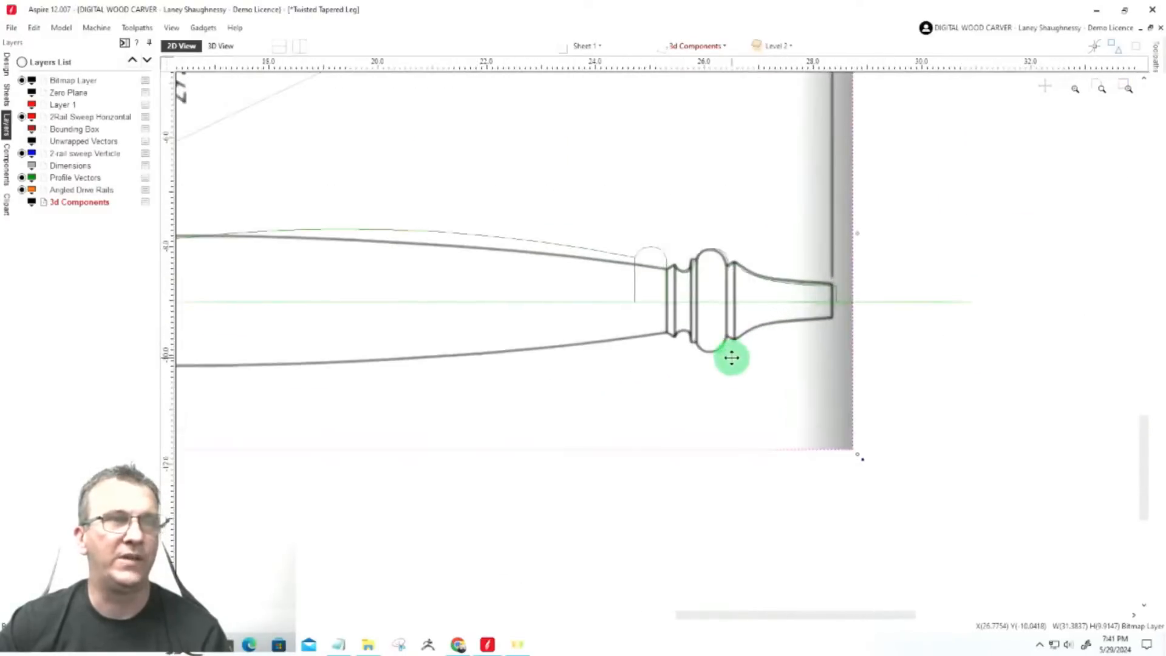
scroll(731, 358, "up", 1)
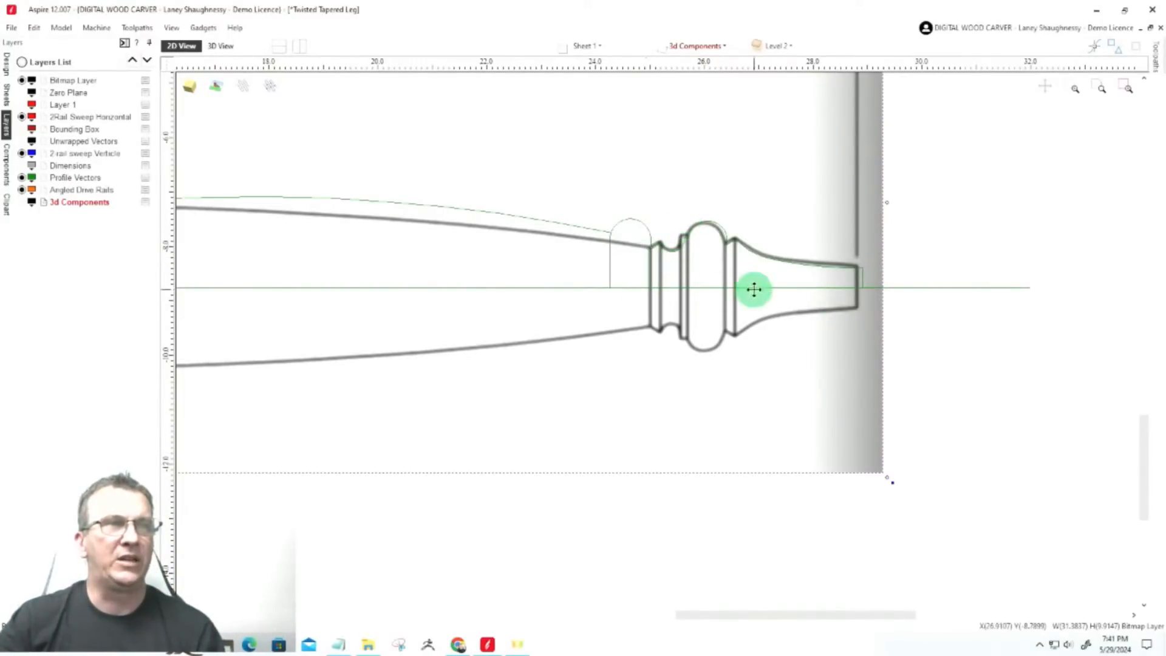
scroll(809, 285, "down", 4)
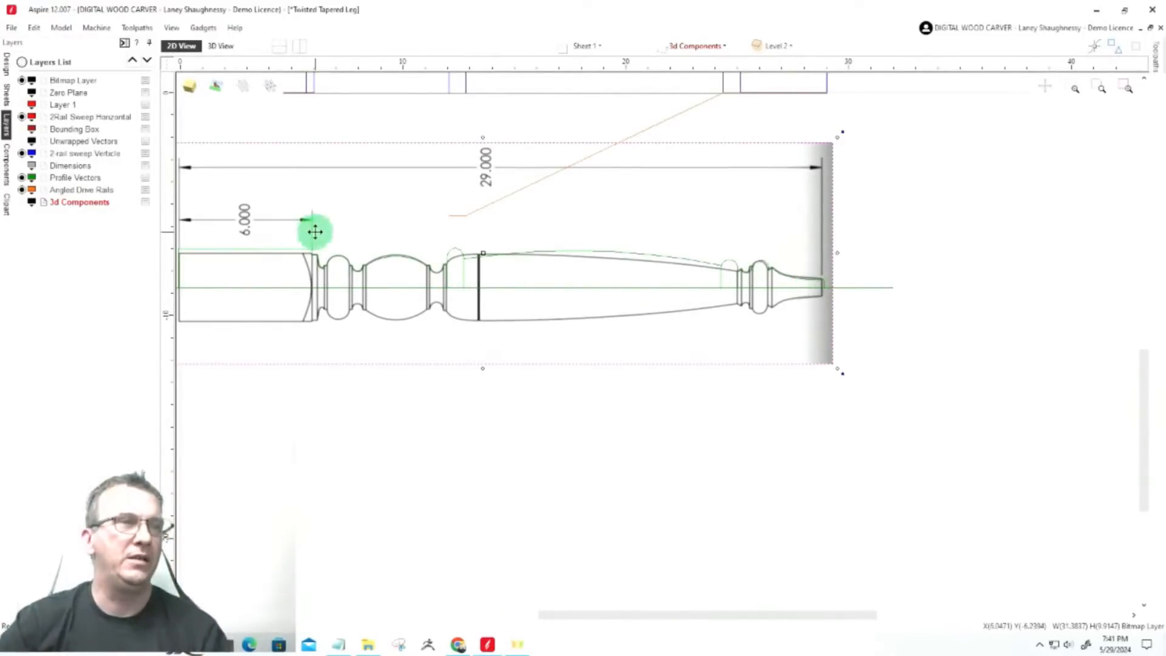
scroll(398, 286, "up", 4)
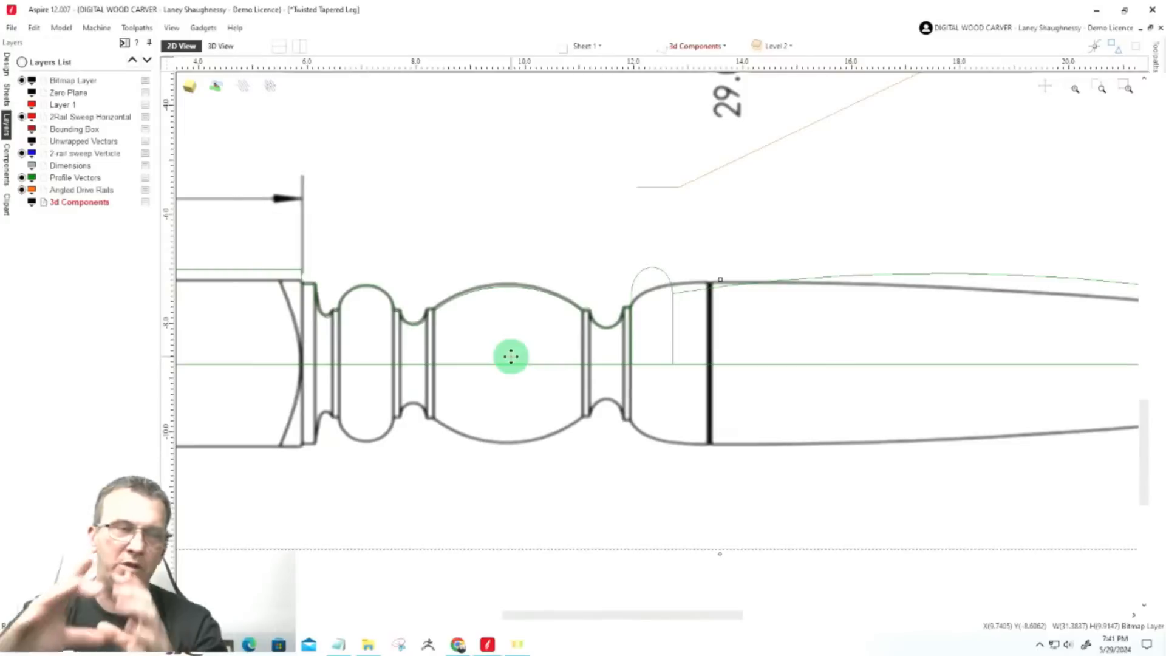
scroll(518, 318, "down", 2)
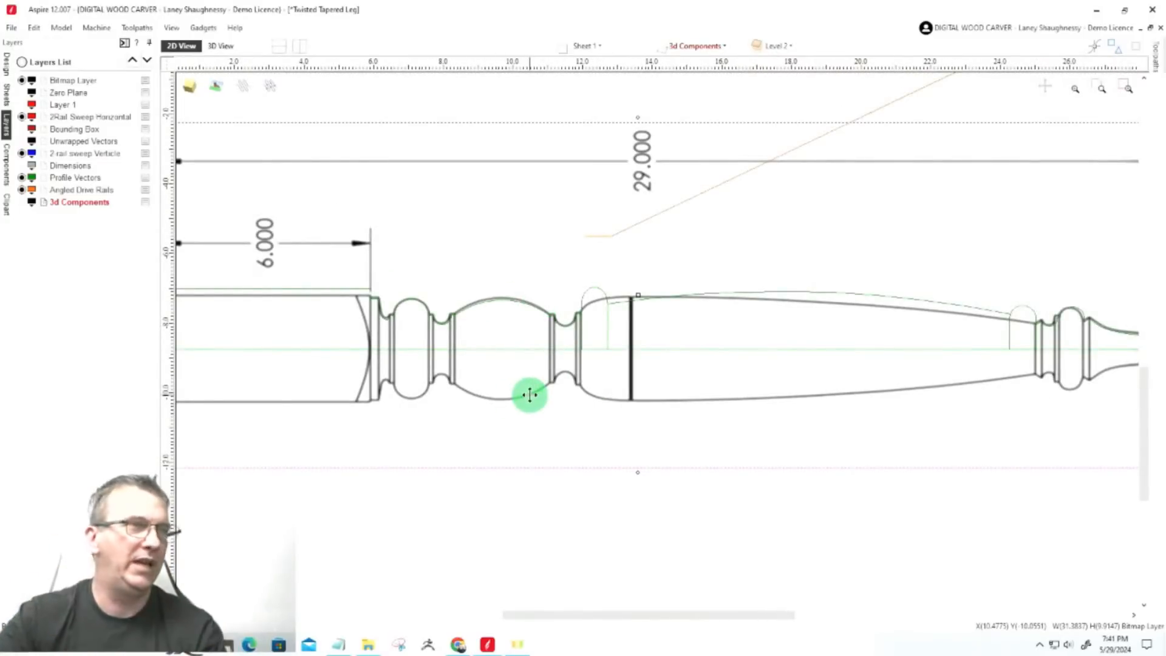
scroll(599, 334, "down", 2)
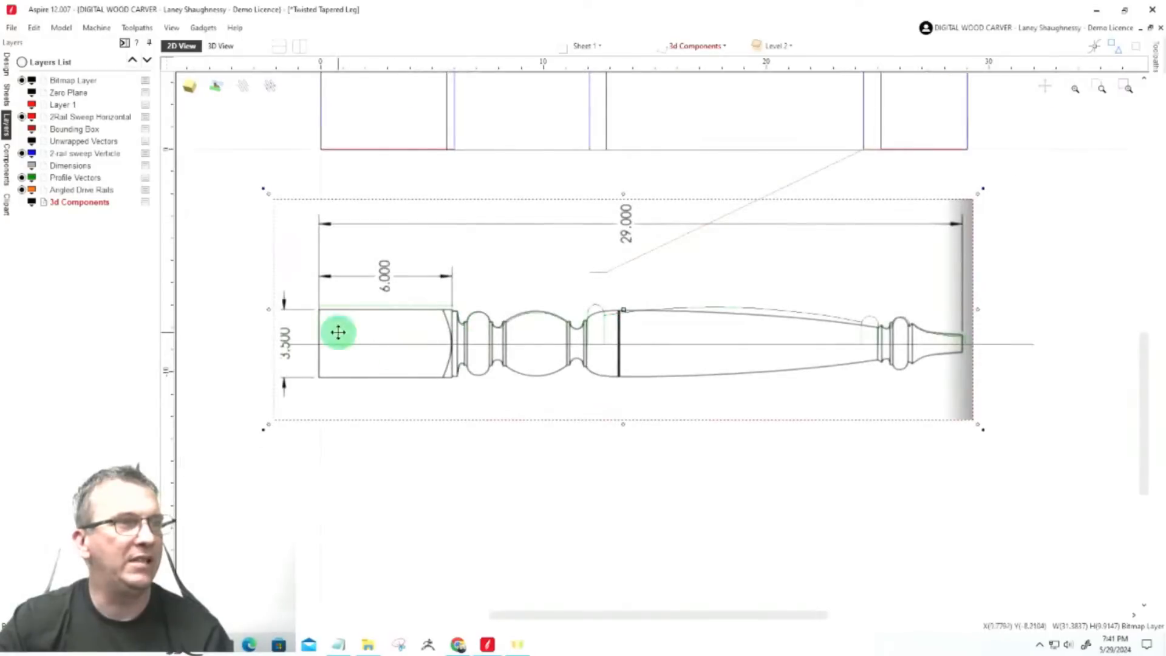
scroll(348, 332, "up", 3)
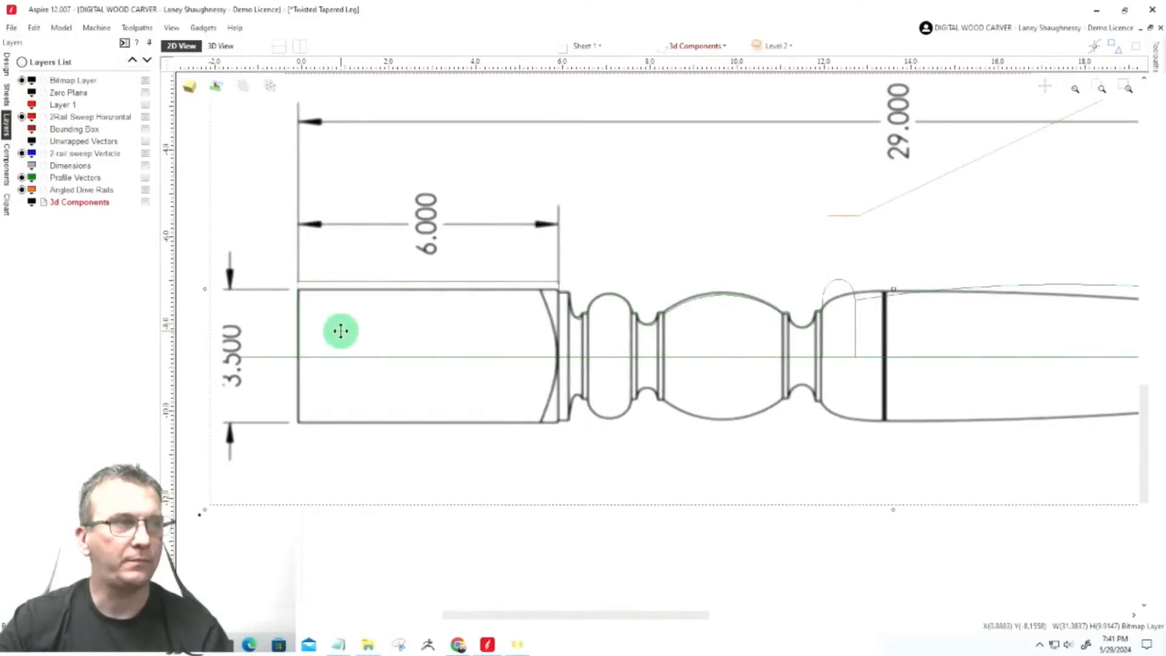
scroll(301, 311, "down", 2)
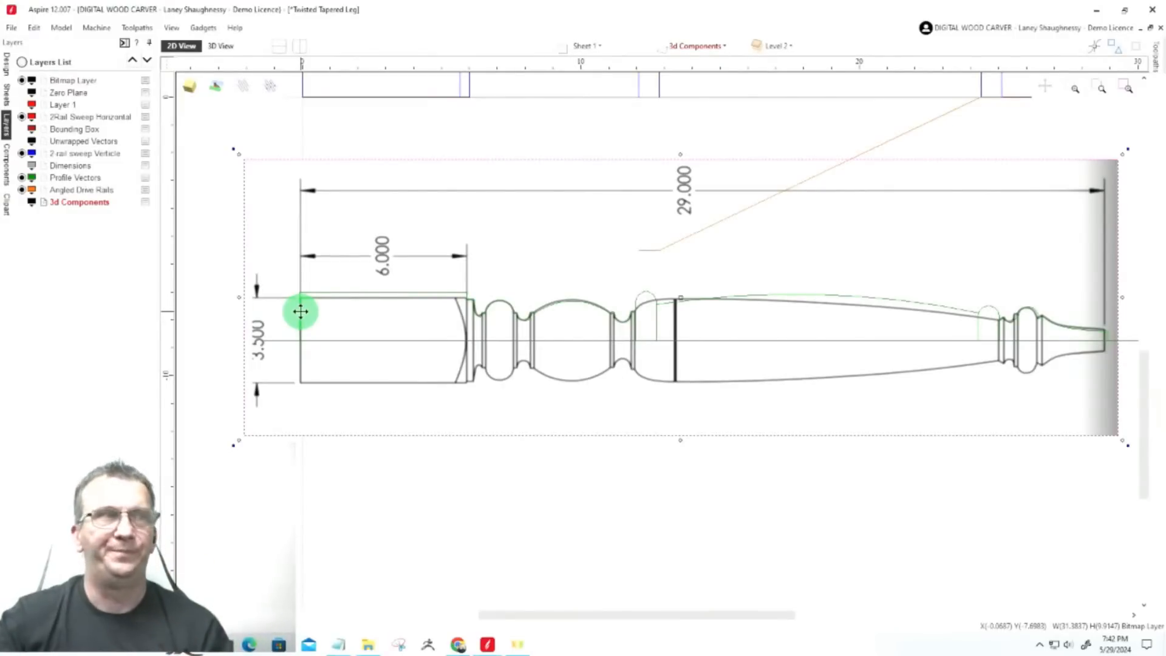
Move the leg drawing clear below the profile vectors and examine its turned and tapered sections
scroll(418, 377, "down", 3)
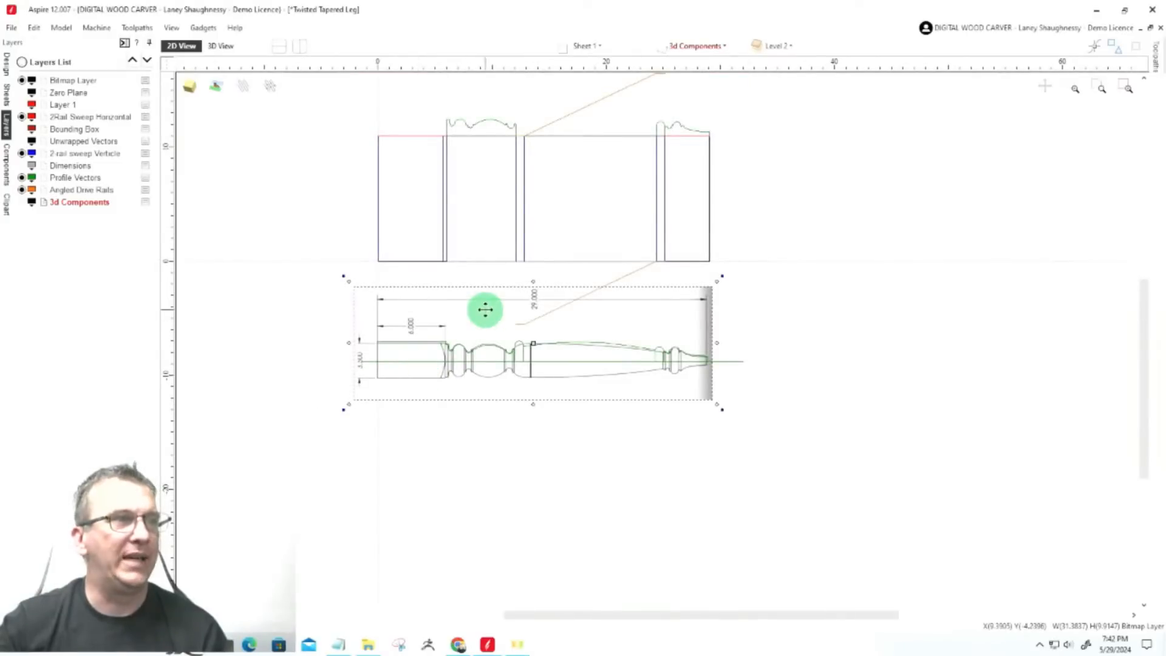
mouse_move(484, 310)
left_mouse_down()
mouse_move(661, 367)
mouse_move(918, 252)
mouse_move(759, 555)
mouse_move(432, 482)
mouse_move(502, 511)
mouse_move(500, 487)
mouse_move(464, 528)
left_mouse_up()
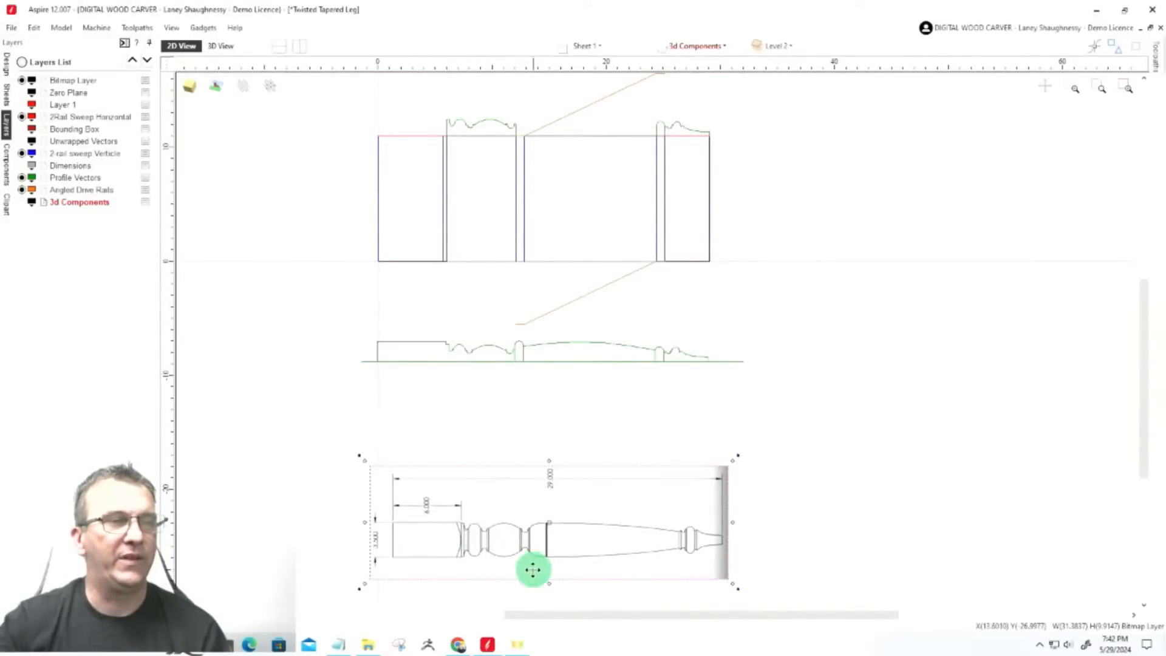
scroll(525, 554, "up", 5)
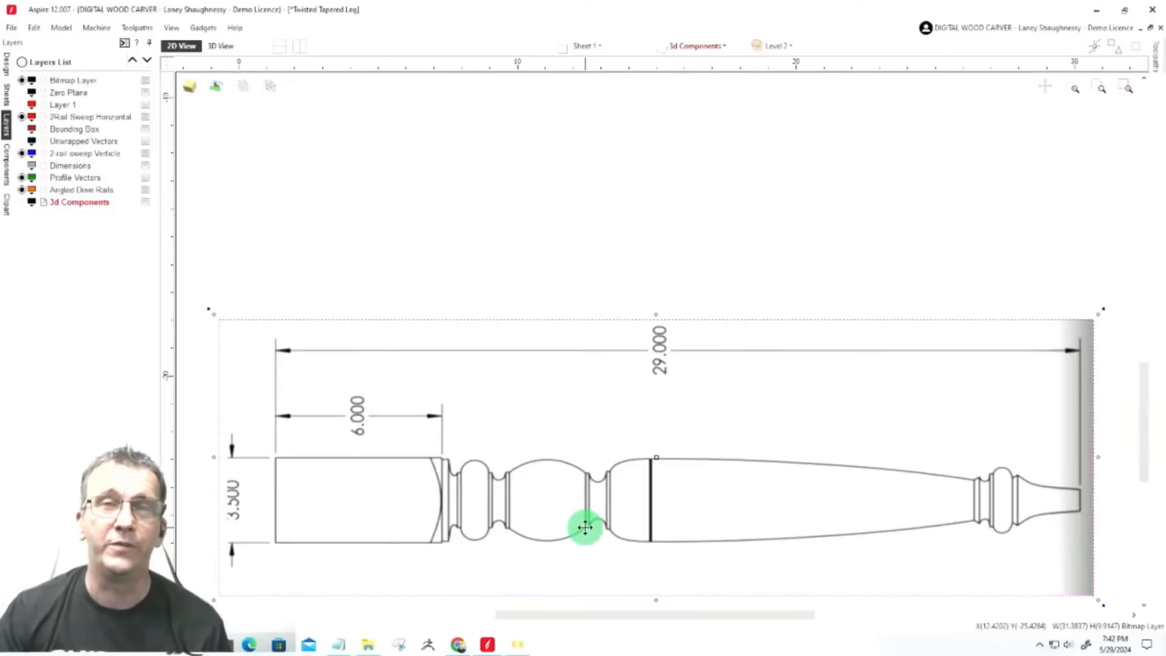
scroll(614, 439, "down", 2)
scroll(625, 510, "up", 4)
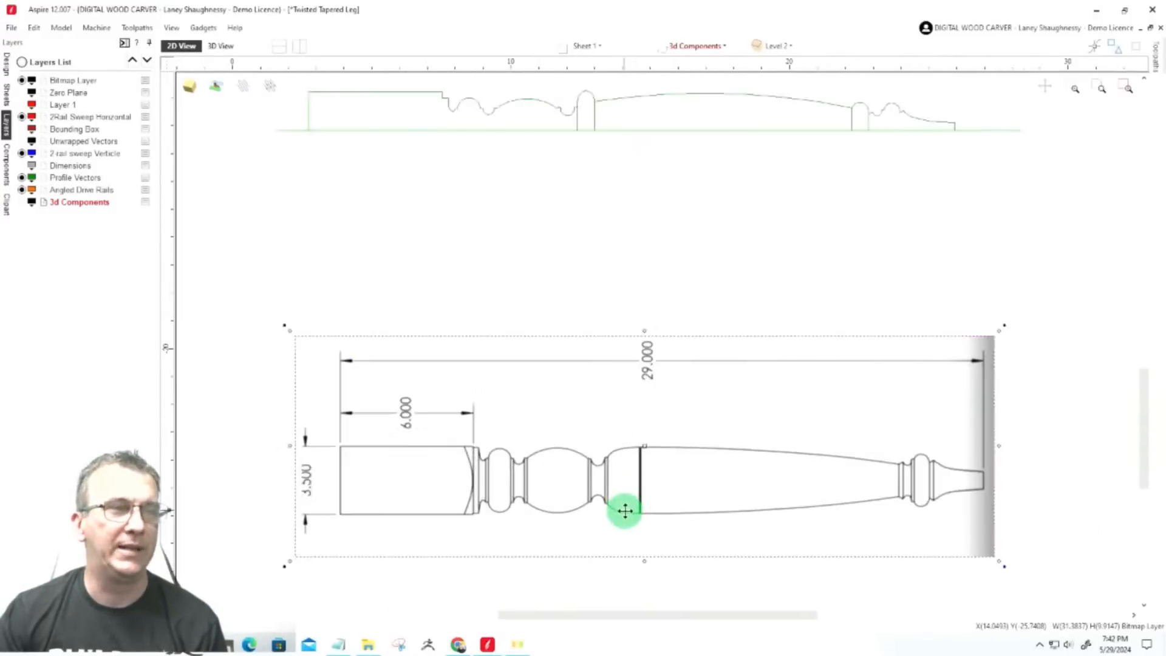
scroll(625, 510, "down", 1)
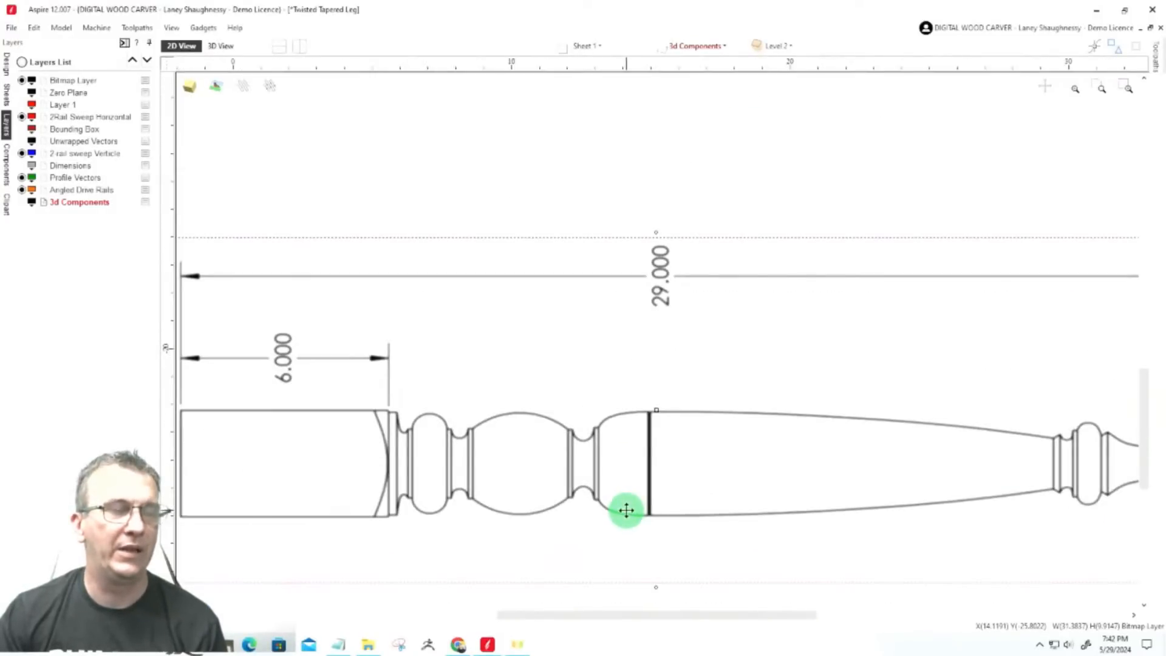
scroll(626, 510, "down", 3)
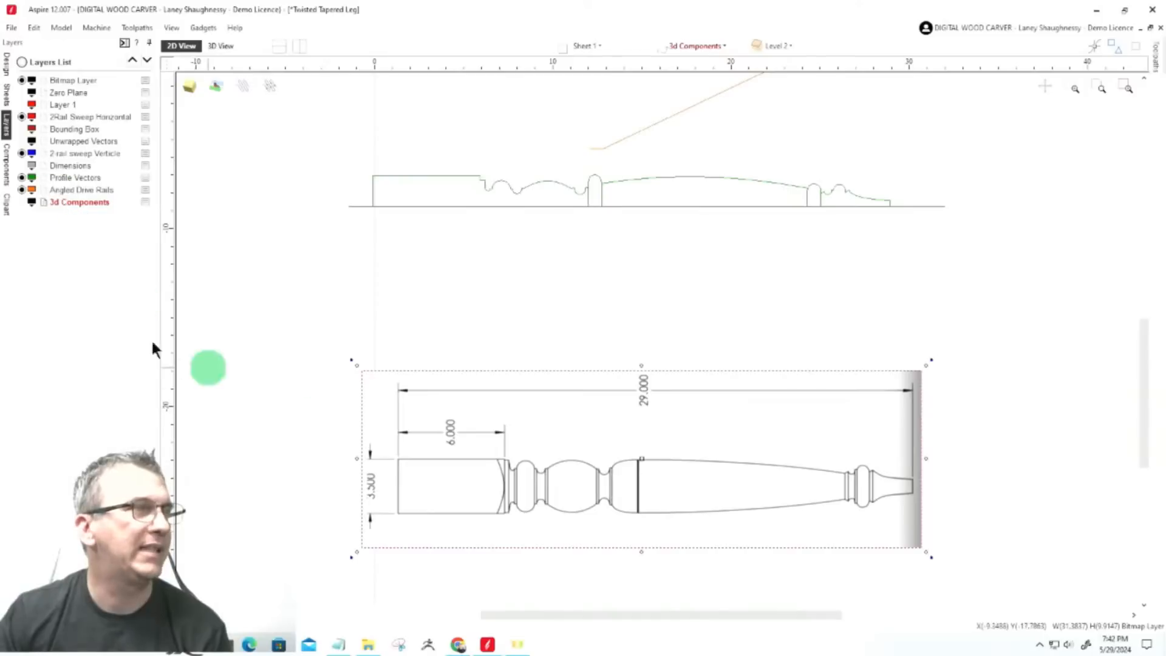
Hide the Bitmap Layer and examine the profile vectors of the square block and the adjoining beads
left_click(19, 75)
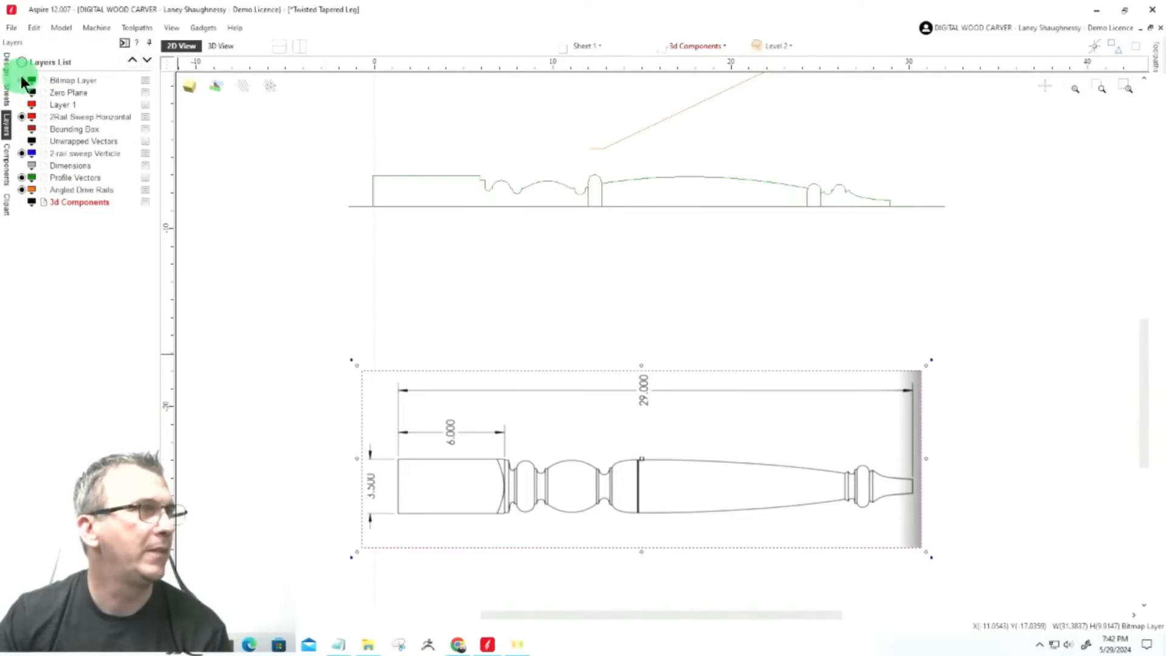
scroll(367, 307, "down", 1)
scroll(368, 307, "down", 1)
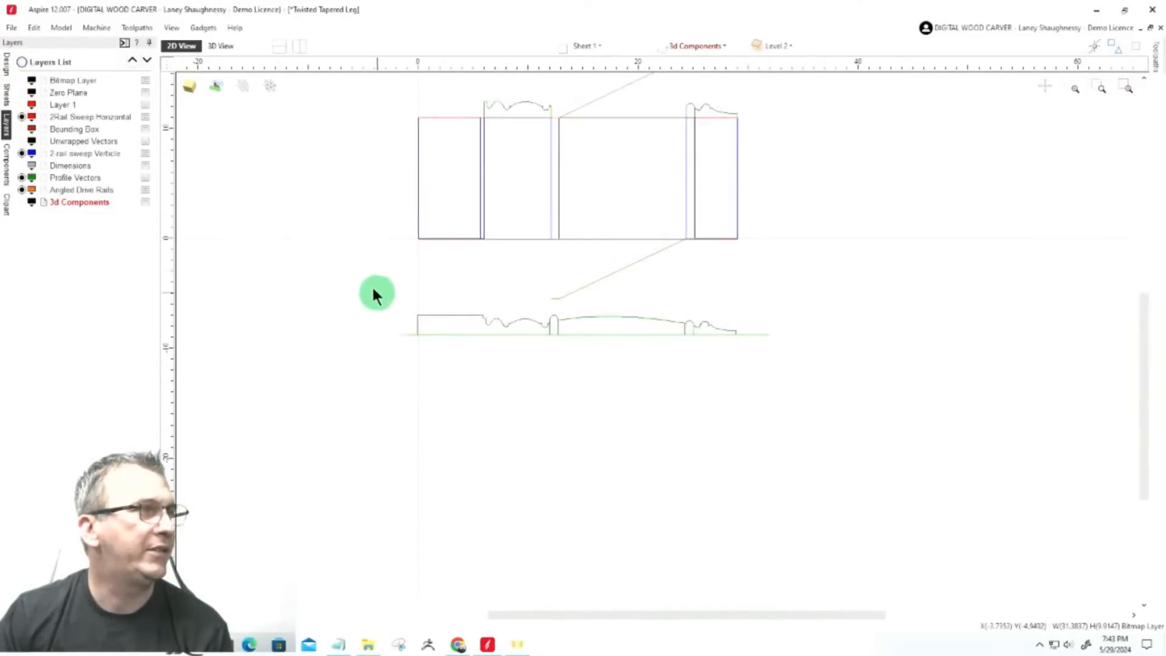
scroll(302, 206, "up", 1)
scroll(302, 208, "down", 1)
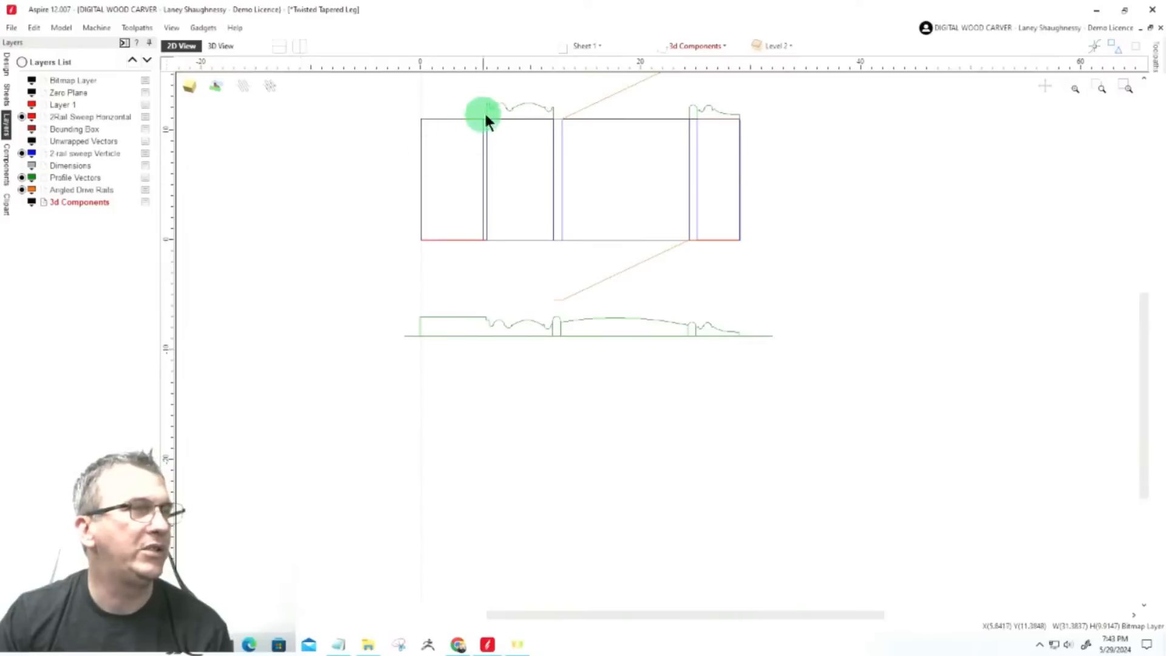
scroll(533, 97, "up", 2)
scroll(533, 101, "down", 2)
scroll(495, 323, "up", 3)
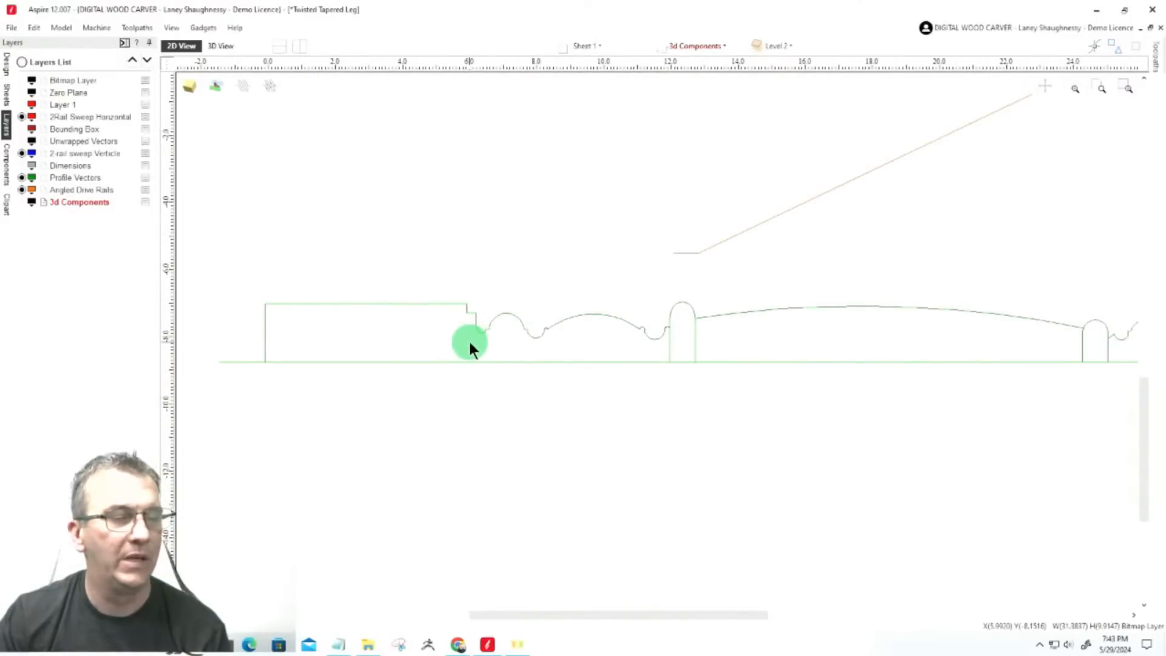
scroll(475, 332, "up", 3)
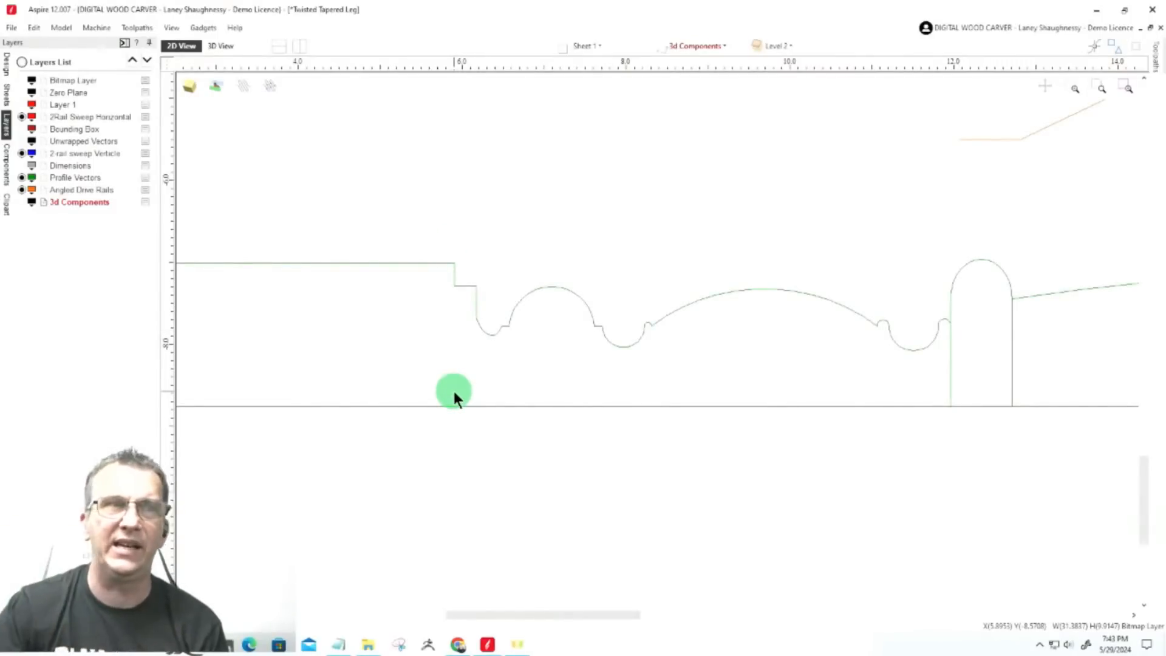
scroll(497, 326, "down", 3)
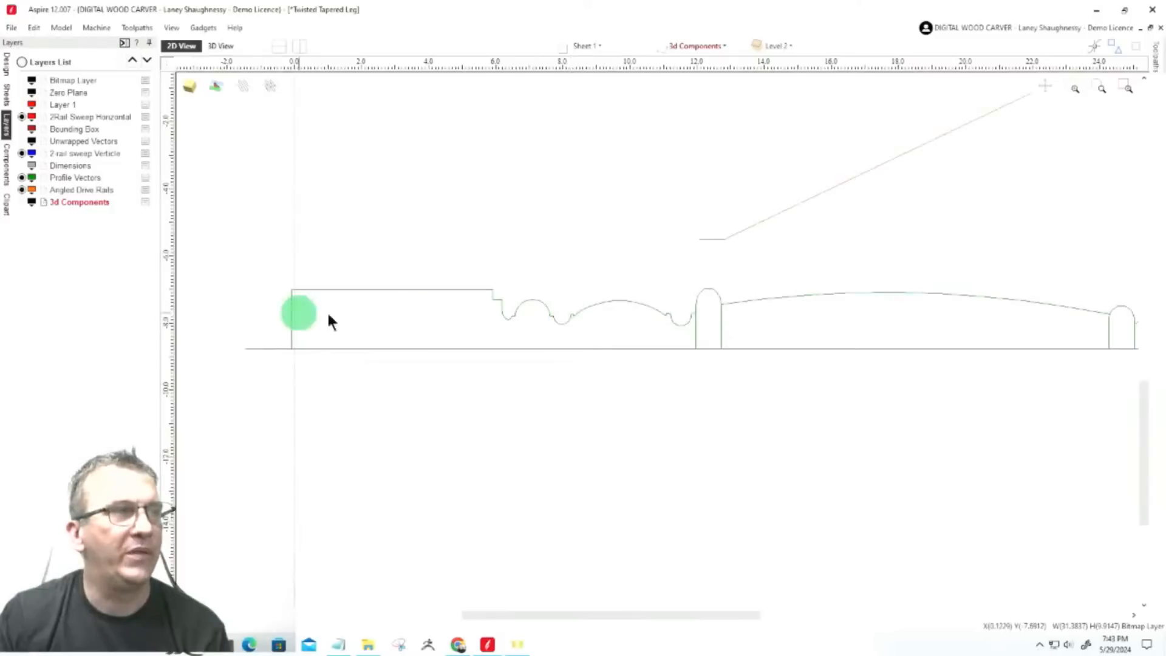
scroll(292, 319, "up", 1)
scroll(338, 317, "up", 1)
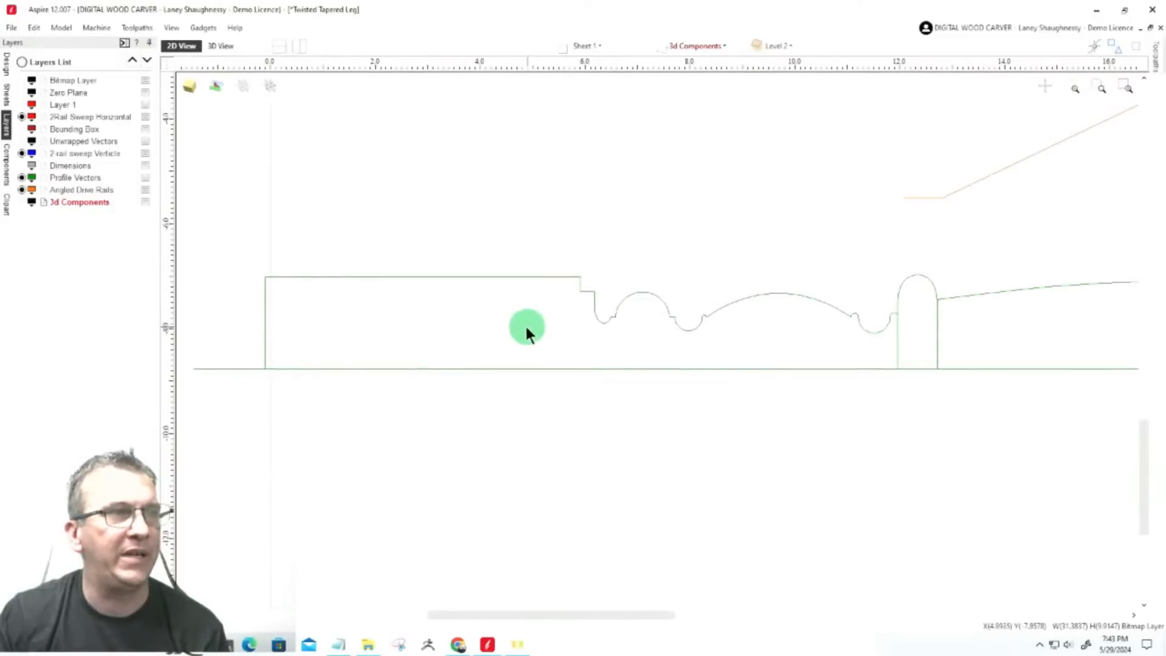
Draw a vertical polyline about 1.46 long from the notch corner at the square block's end down to the baseline
left_click(7, 65)
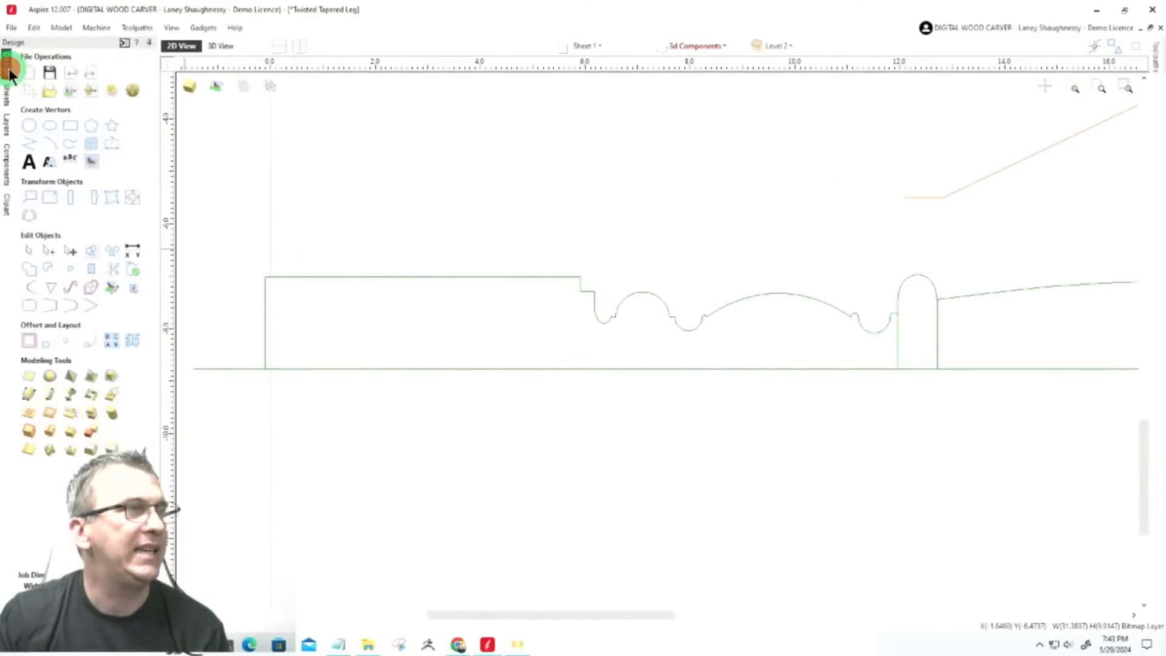
left_click(34, 149)
scroll(462, 304, "up", 5)
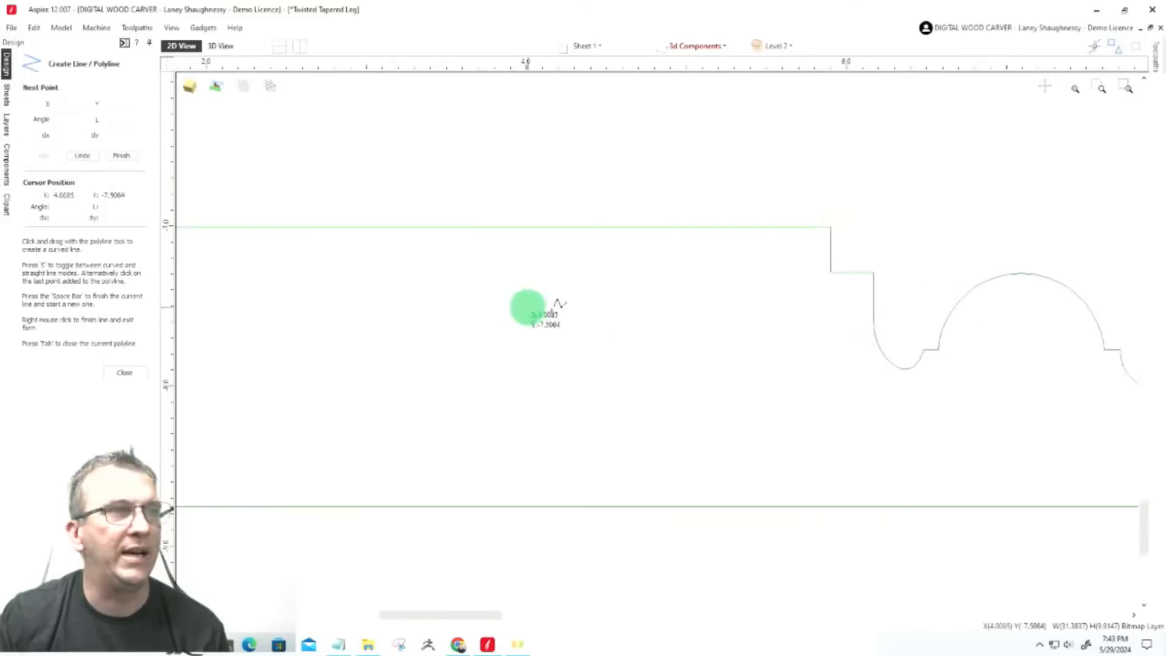
left_click(832, 271)
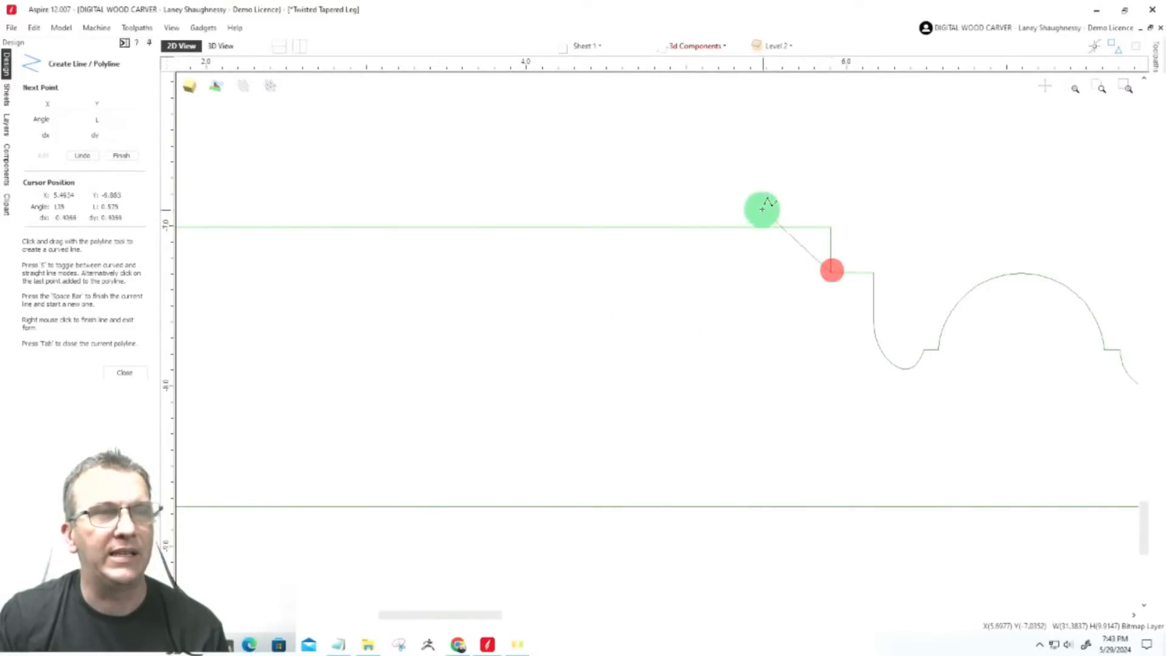
scroll(760, 209, "down", 2)
left_click(801, 400)
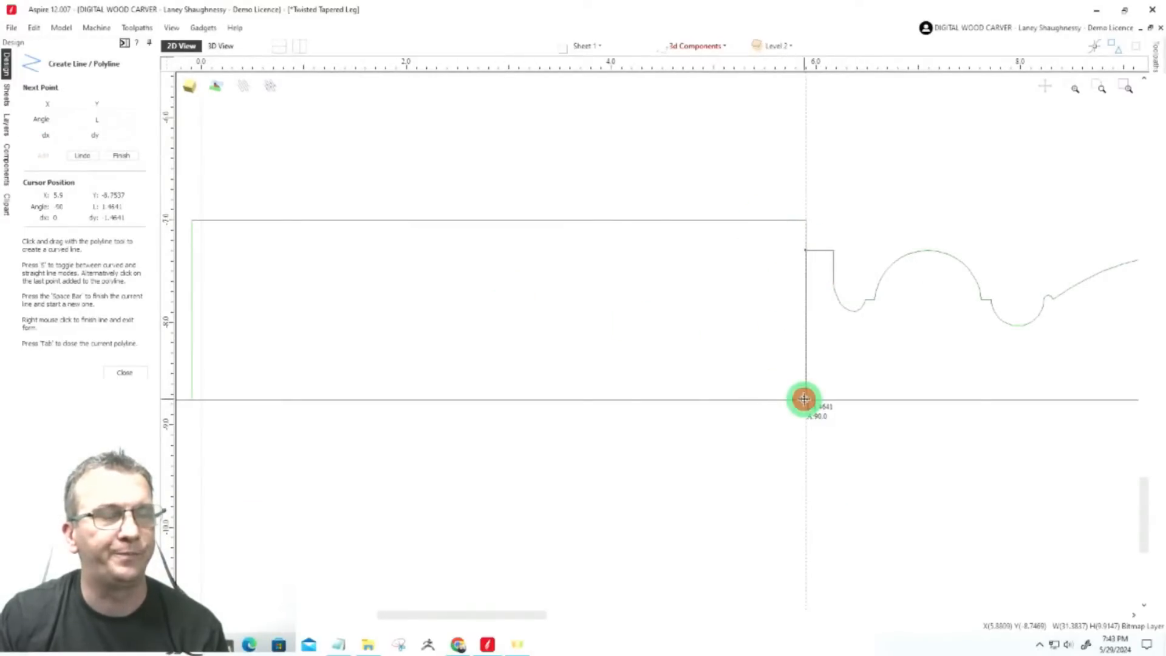
Examine the divided block and bead profile, then compare it with the bead profile placed above the job outline
scroll(669, 359, "down", 4)
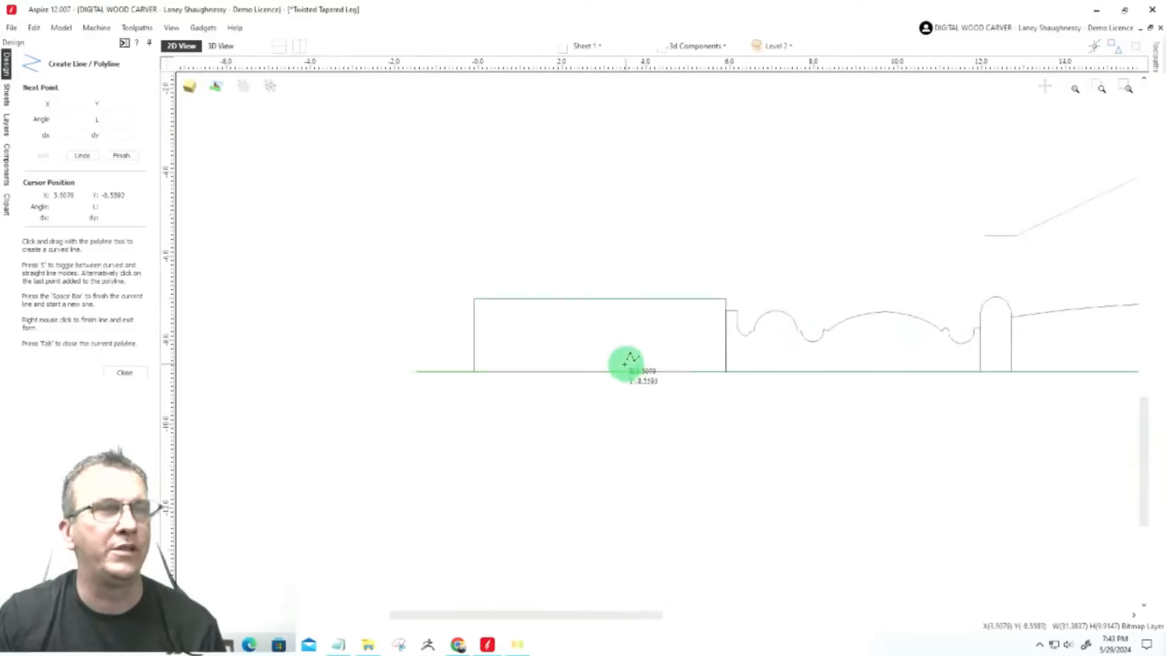
scroll(526, 286, "down", 2)
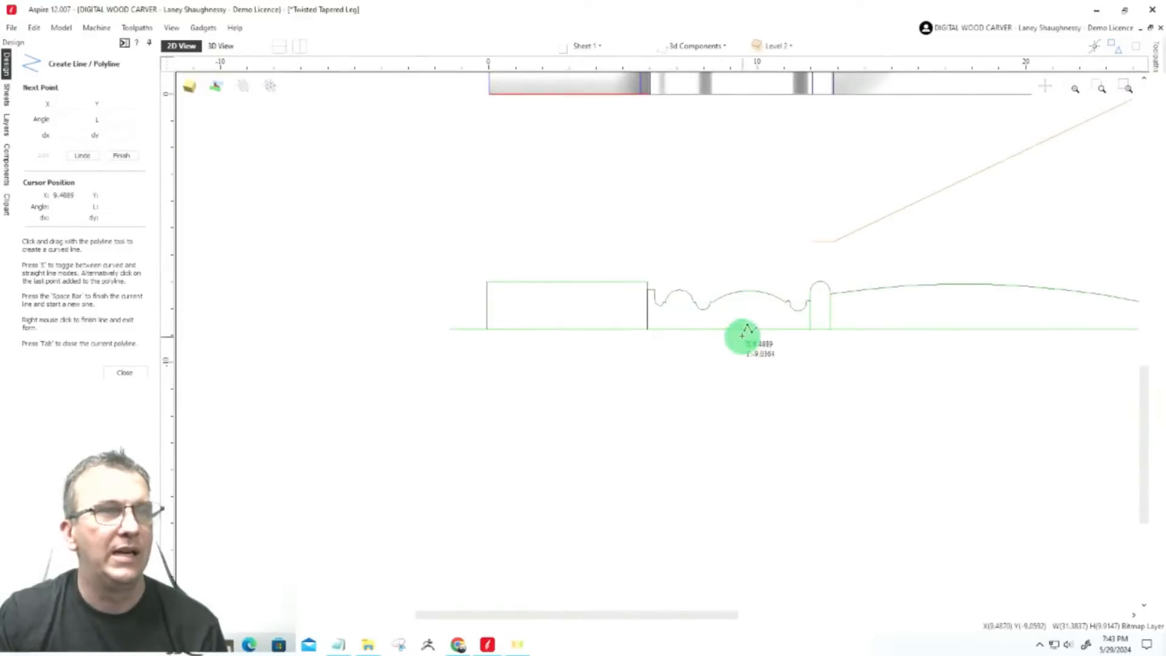
scroll(742, 334, "up", 3)
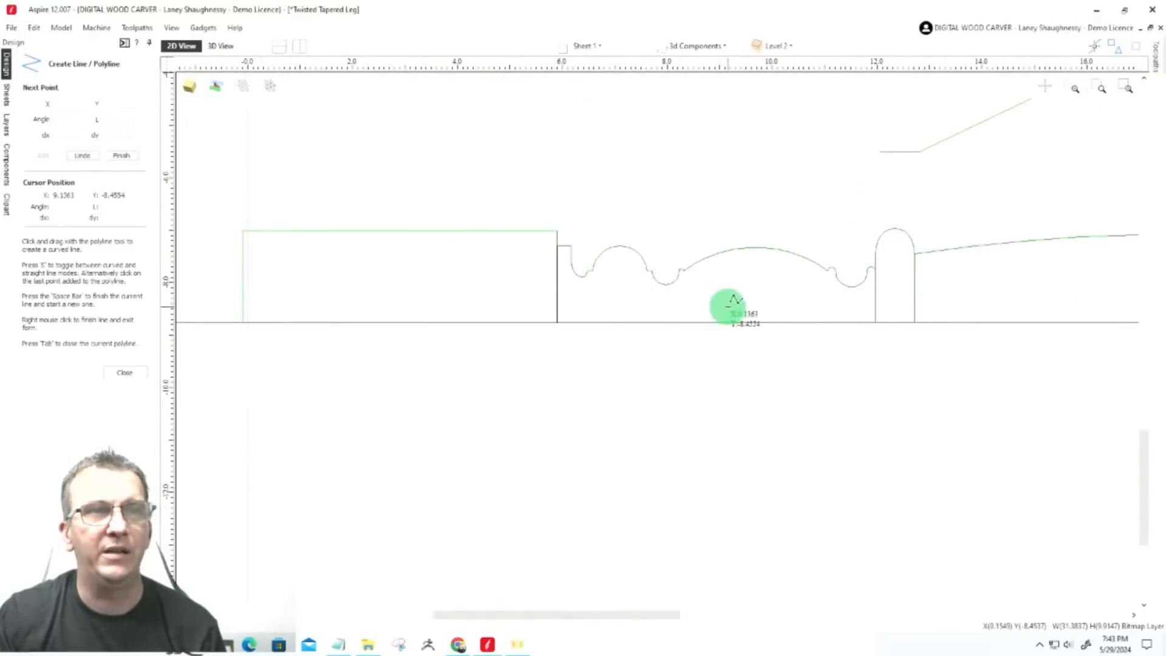
scroll(718, 307, "down", 5)
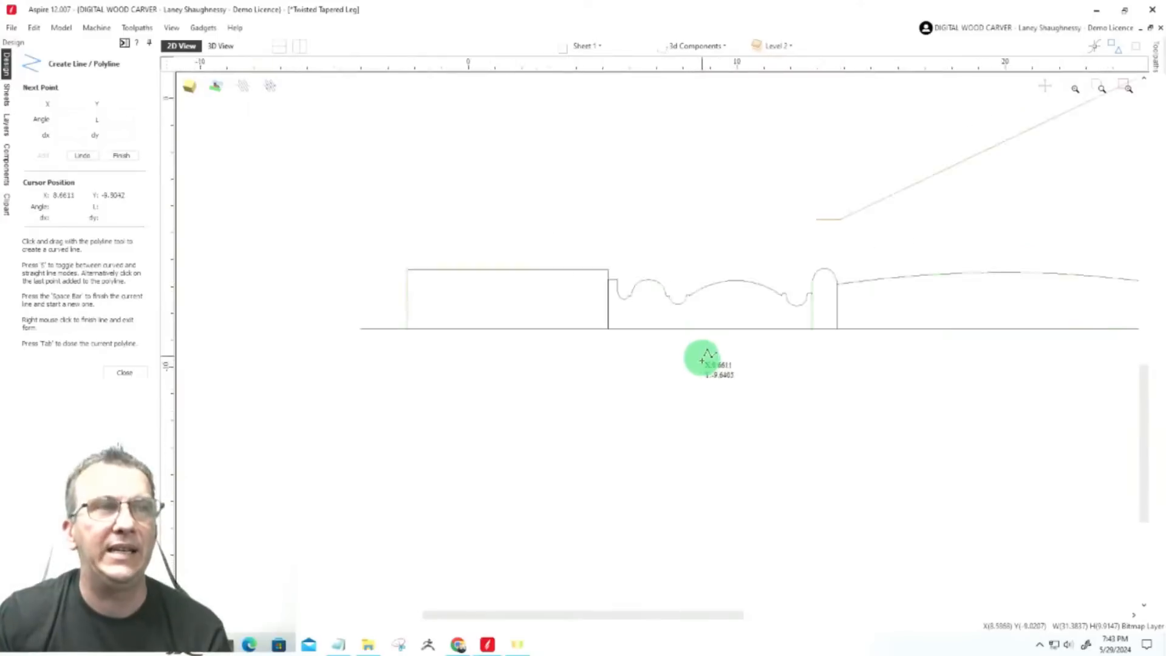
scroll(591, 156, "up", 4)
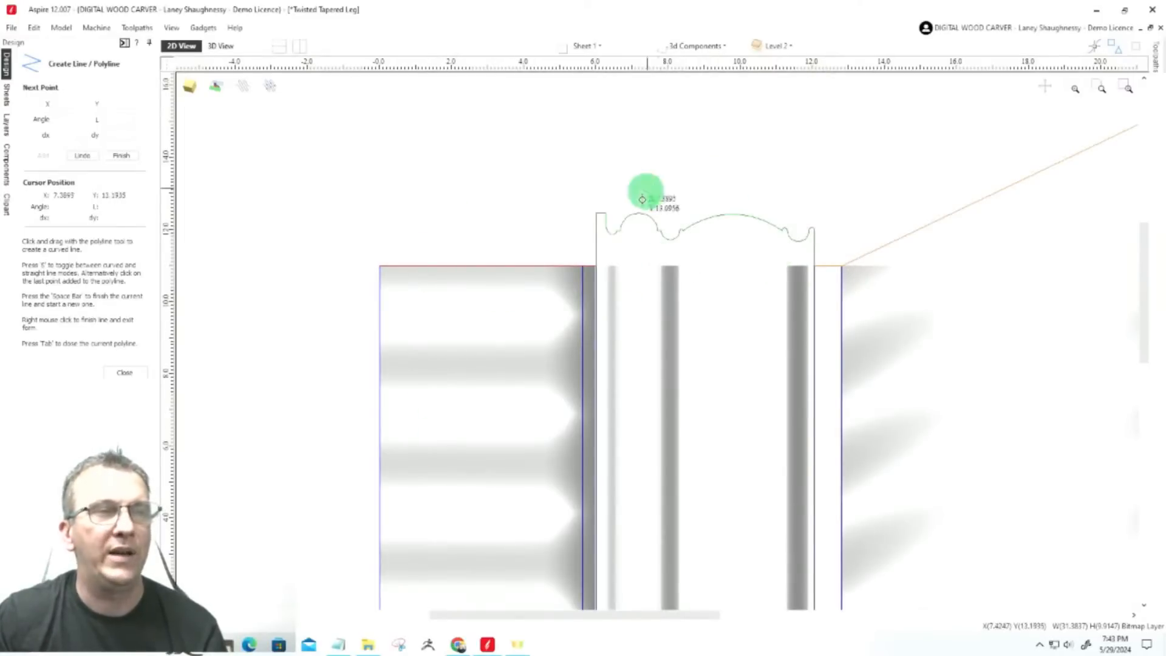
Compare the bead and tapered foot profiles above the job outline with the matching sections of the full leg profile below it
scroll(565, 224, "down", 3)
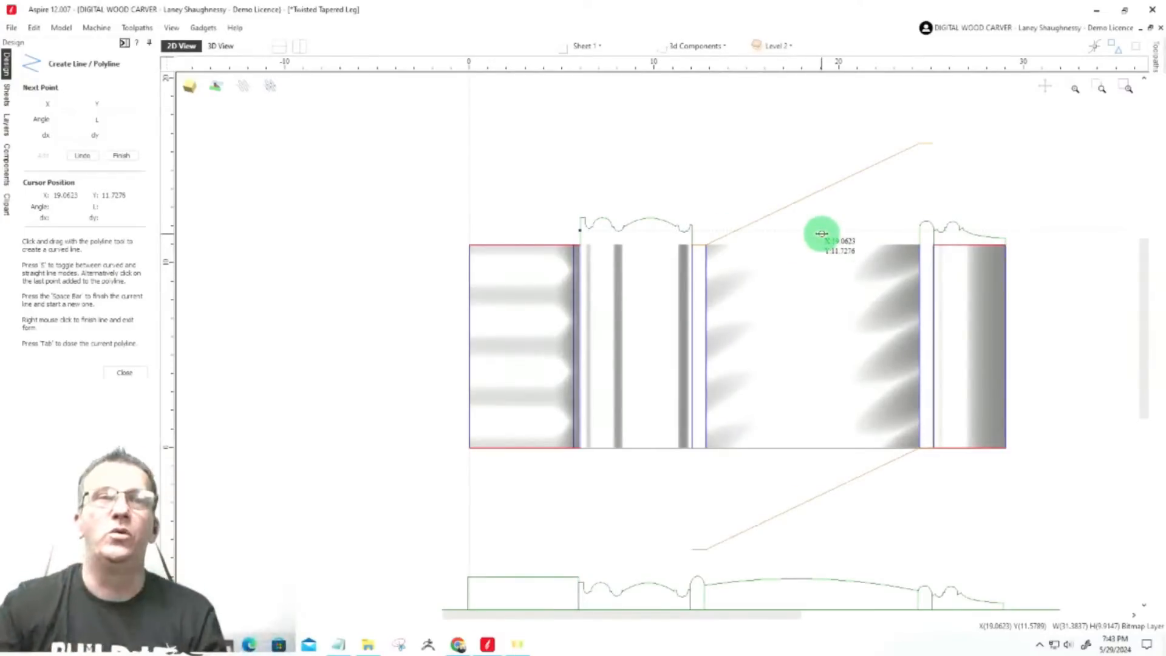
scroll(1016, 246, "up", 3)
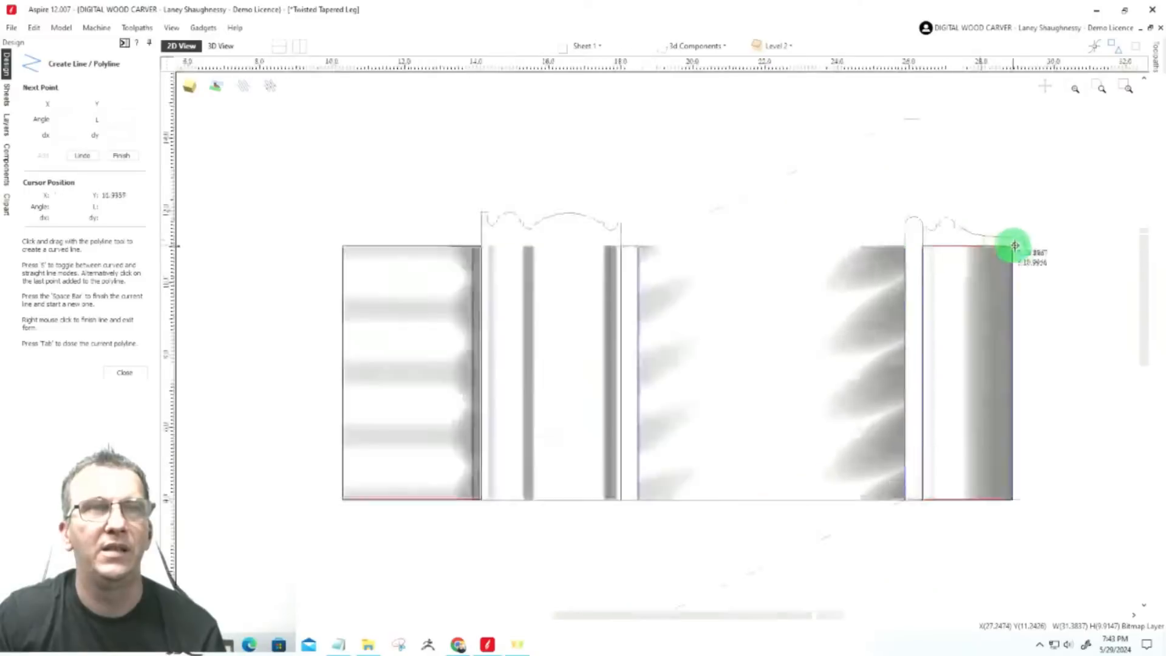
scroll(846, 114, "down", 2)
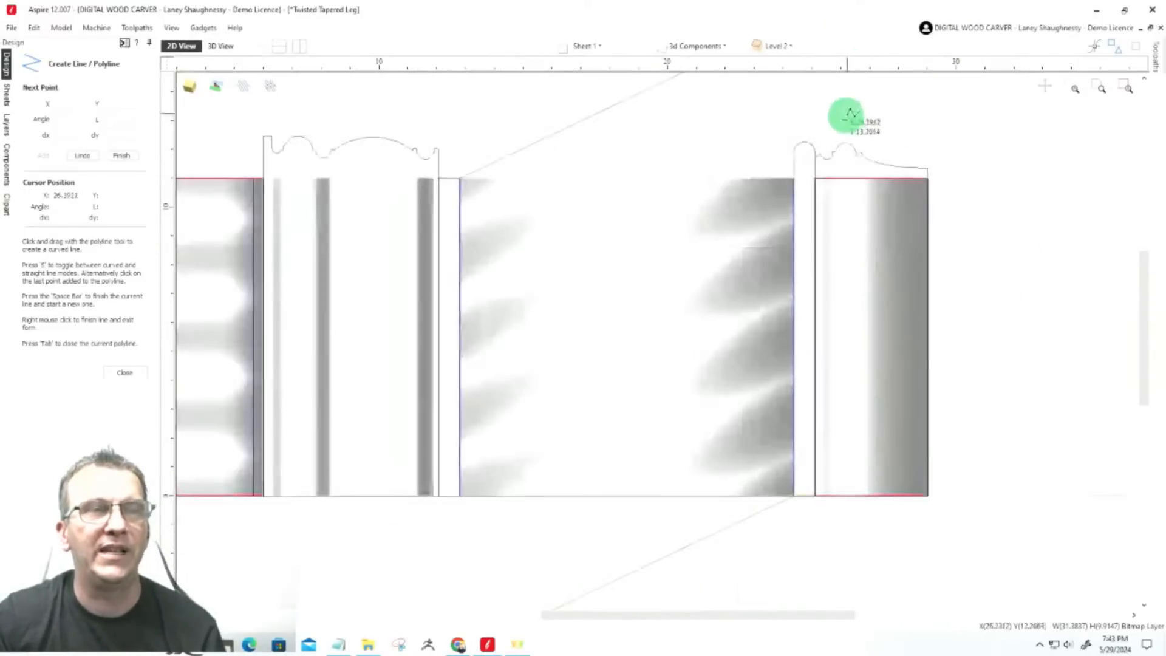
scroll(848, 432, "down", 3)
scroll(812, 578, "up", 5)
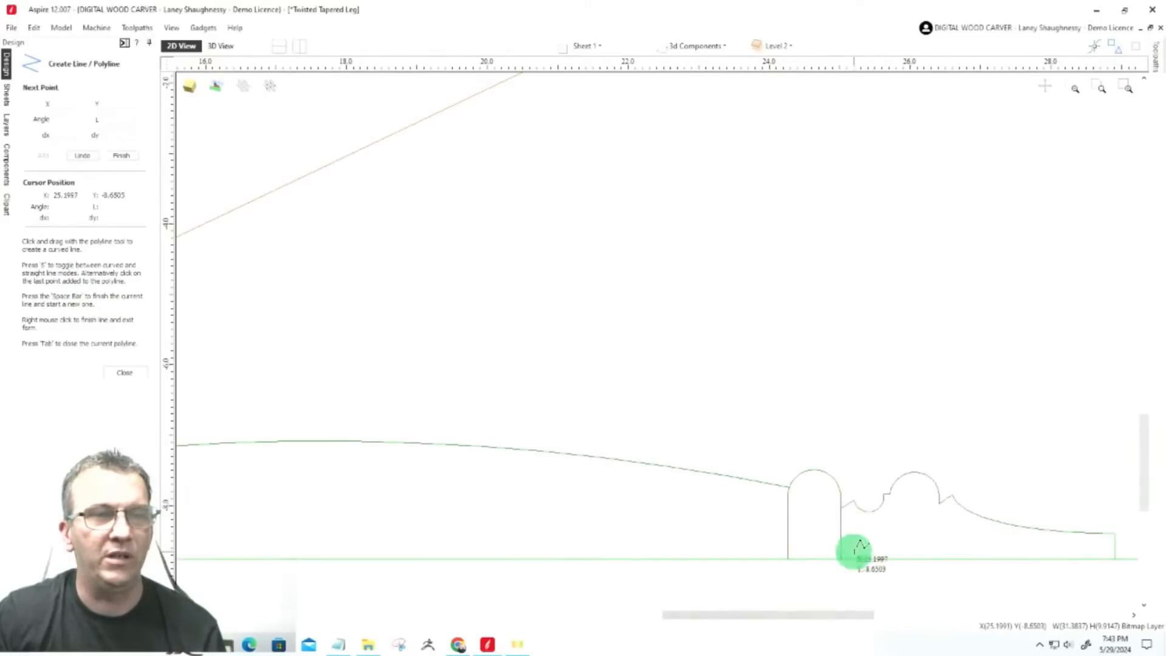
scroll(900, 537, "down", 3)
scroll(953, 148, "up", 3)
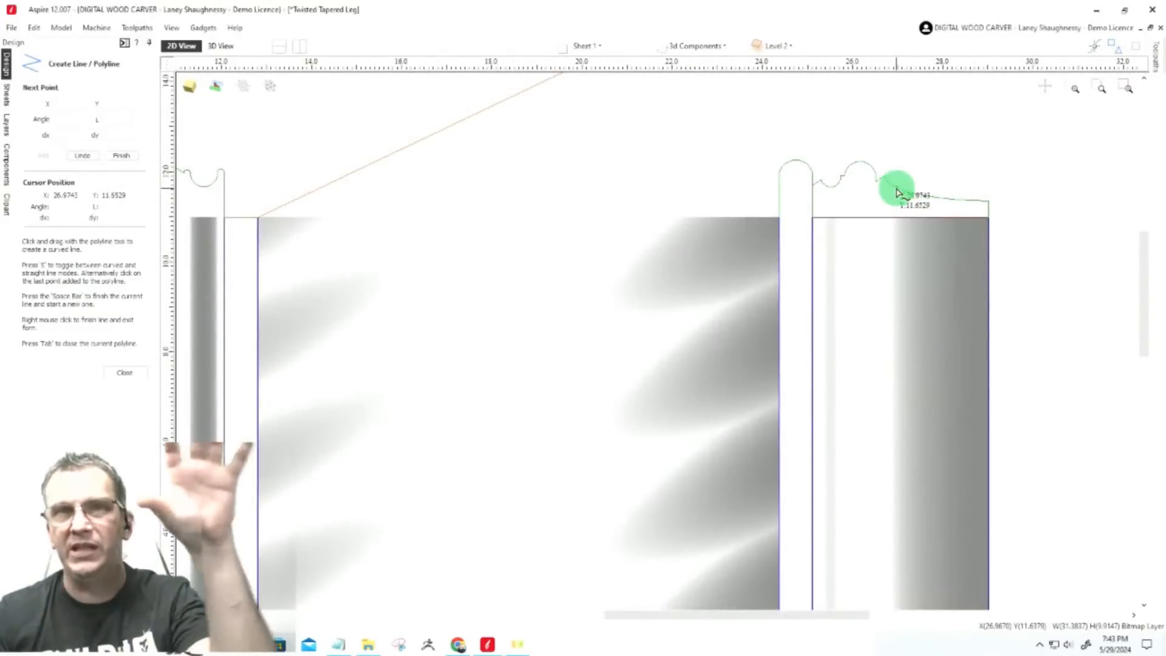
scroll(898, 192, "down", 4)
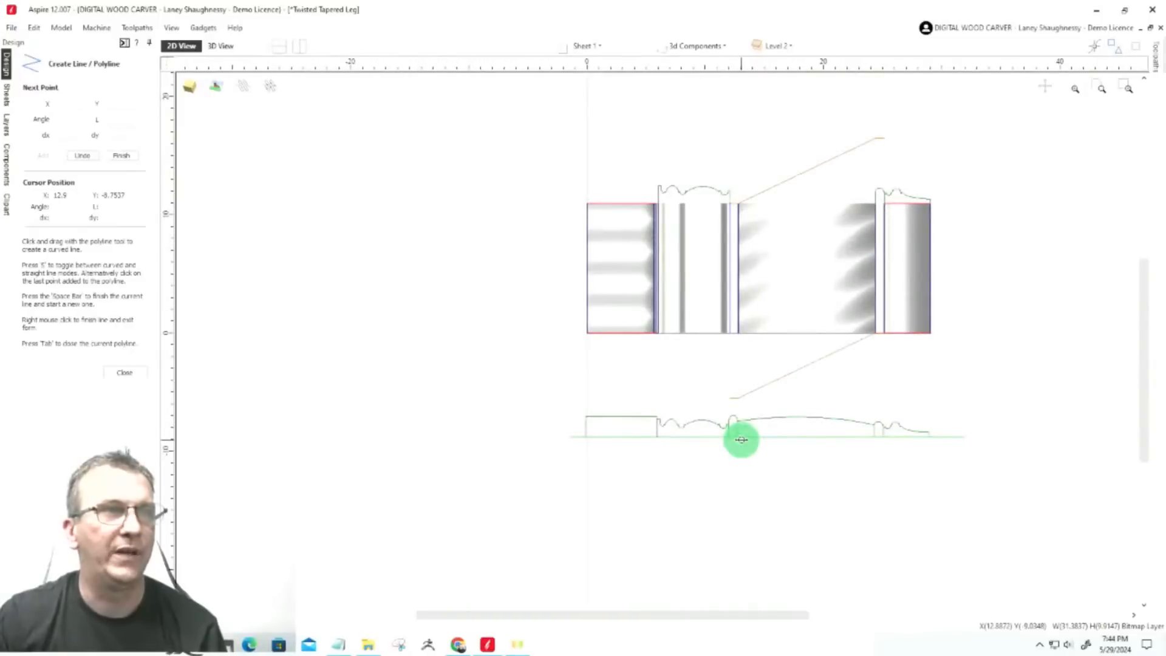
scroll(703, 336, "down", 1)
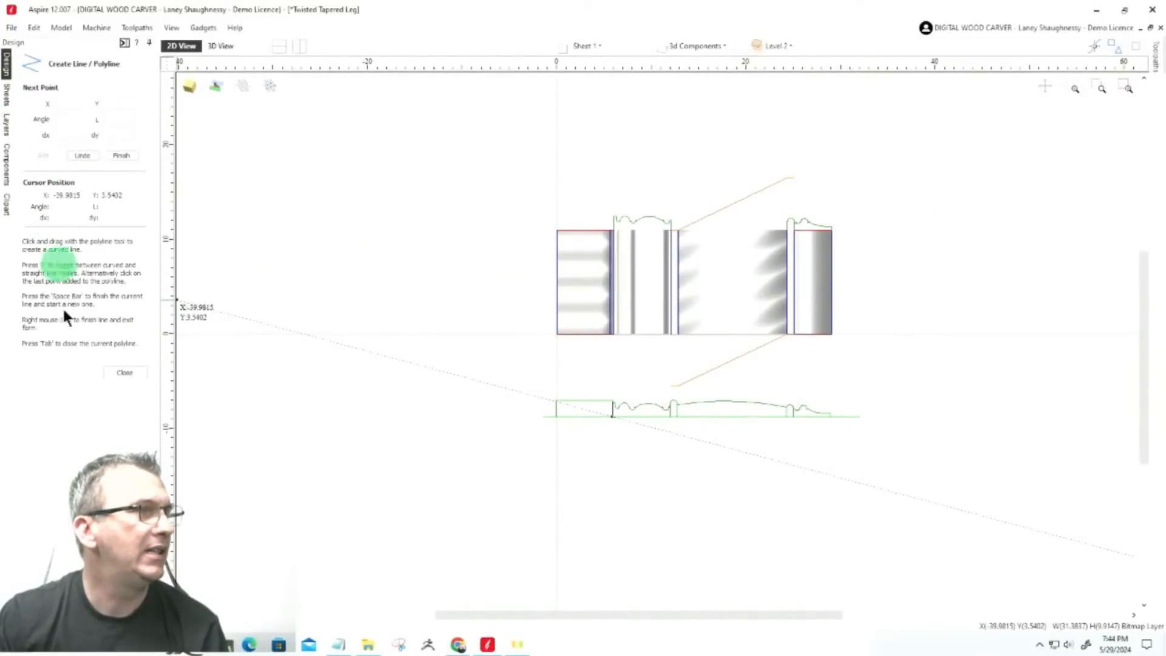
Close the polyline tool and hide all 3D components in the model
left_click(123, 373)
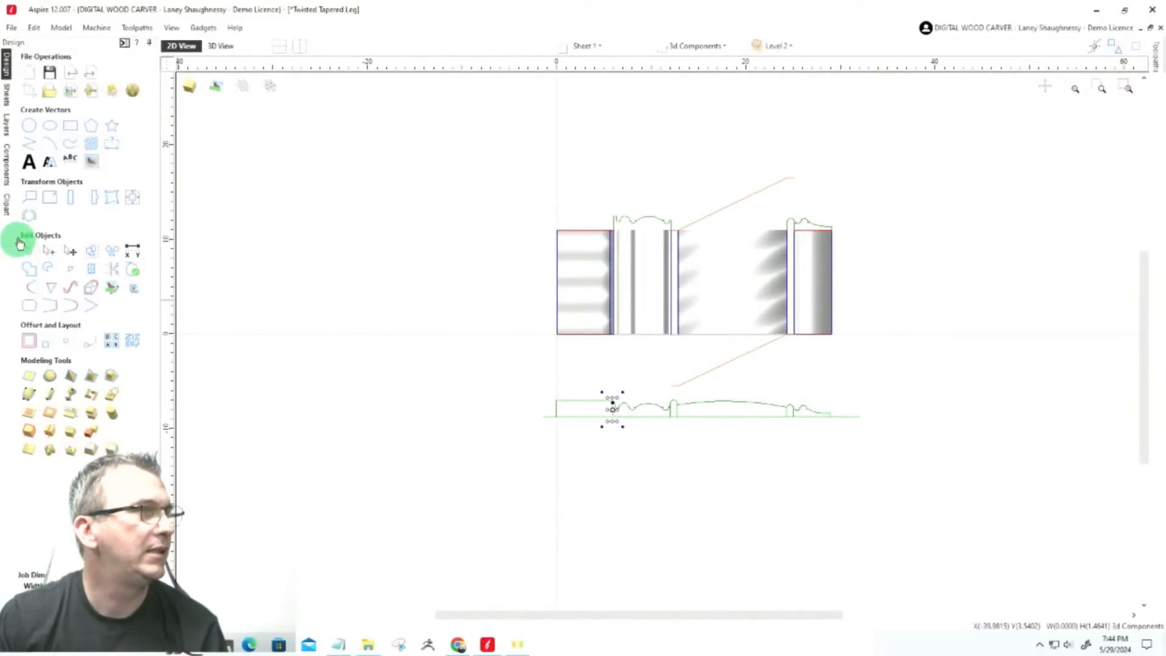
left_click(7, 167)
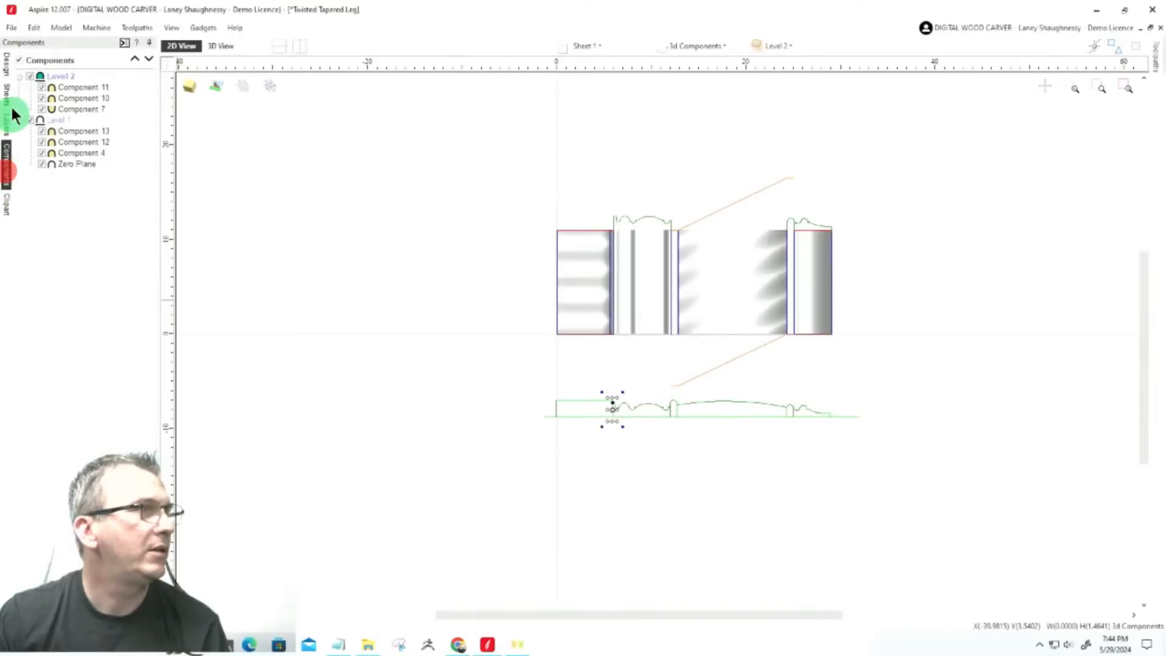
left_click(20, 60)
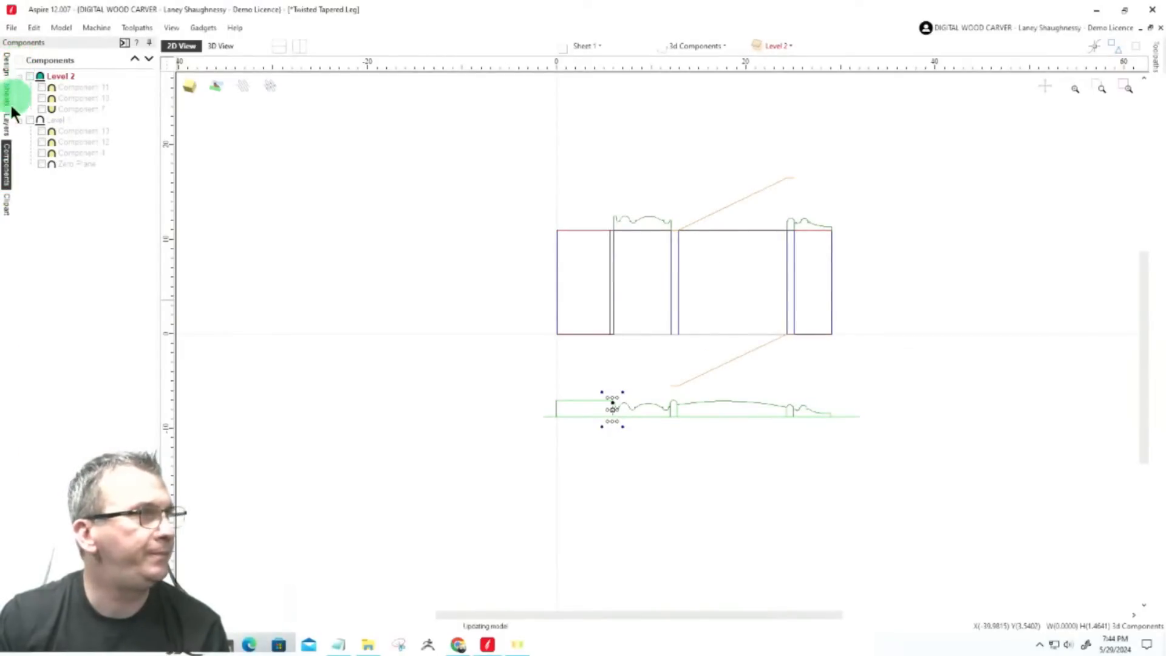
Show the Unwrapped Vectors layer and examine the square cross-sections and their scalloped unwrapped profiles
left_click(8, 129)
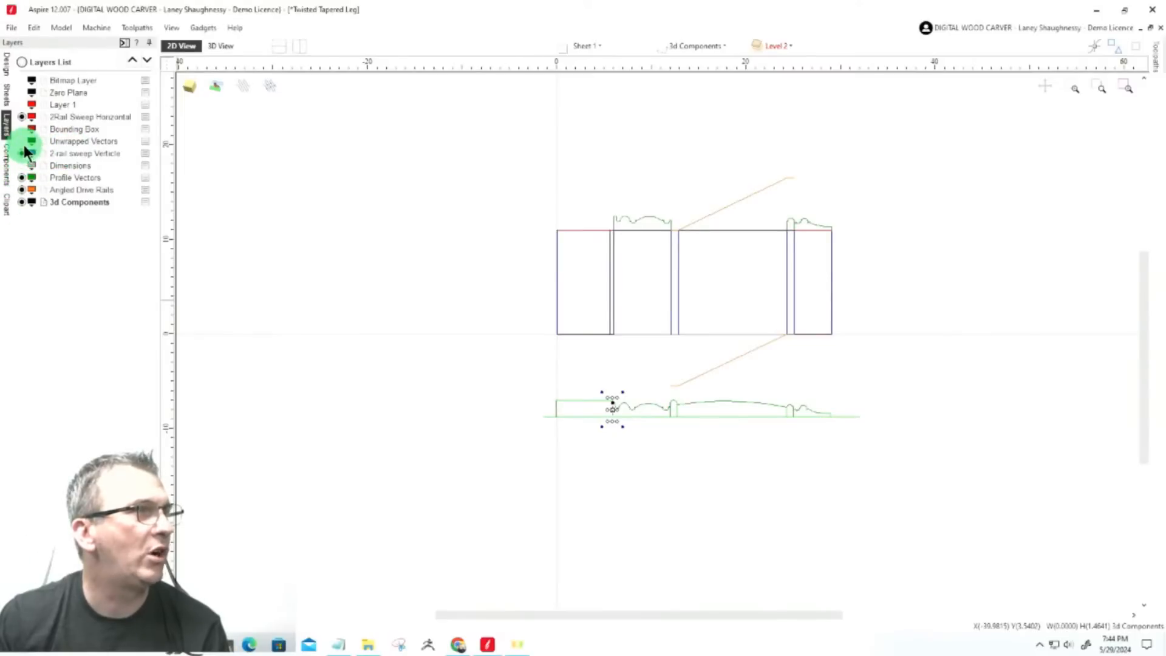
scroll(875, 420, "down", 2)
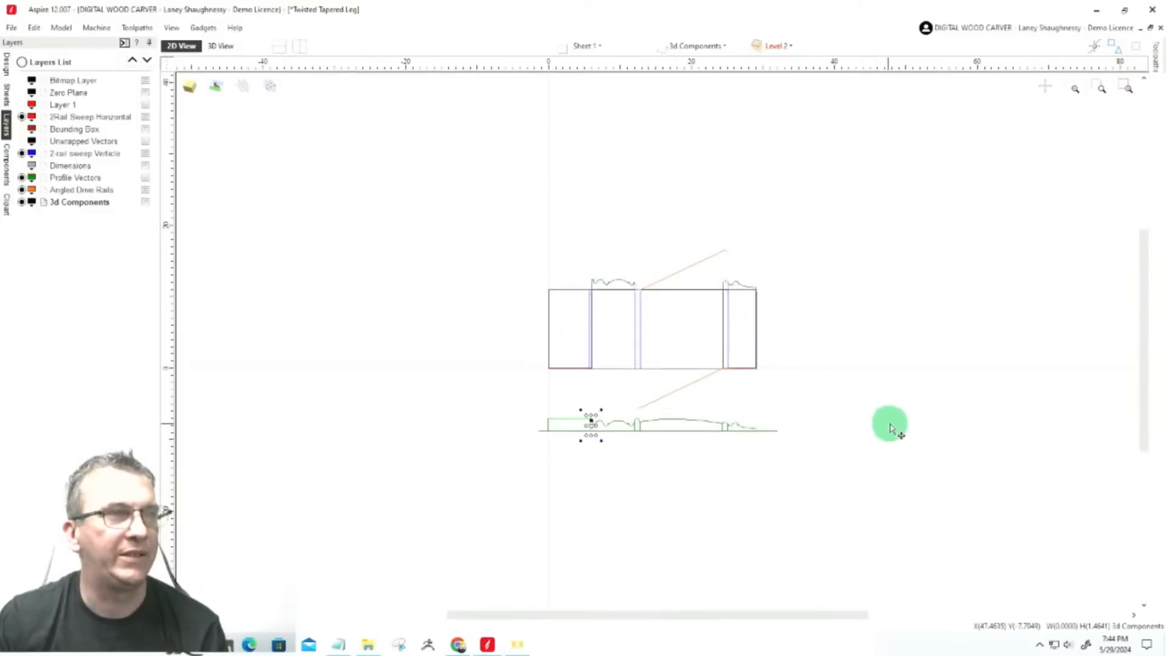
left_click(22, 141)
scroll(297, 200, "up", 3)
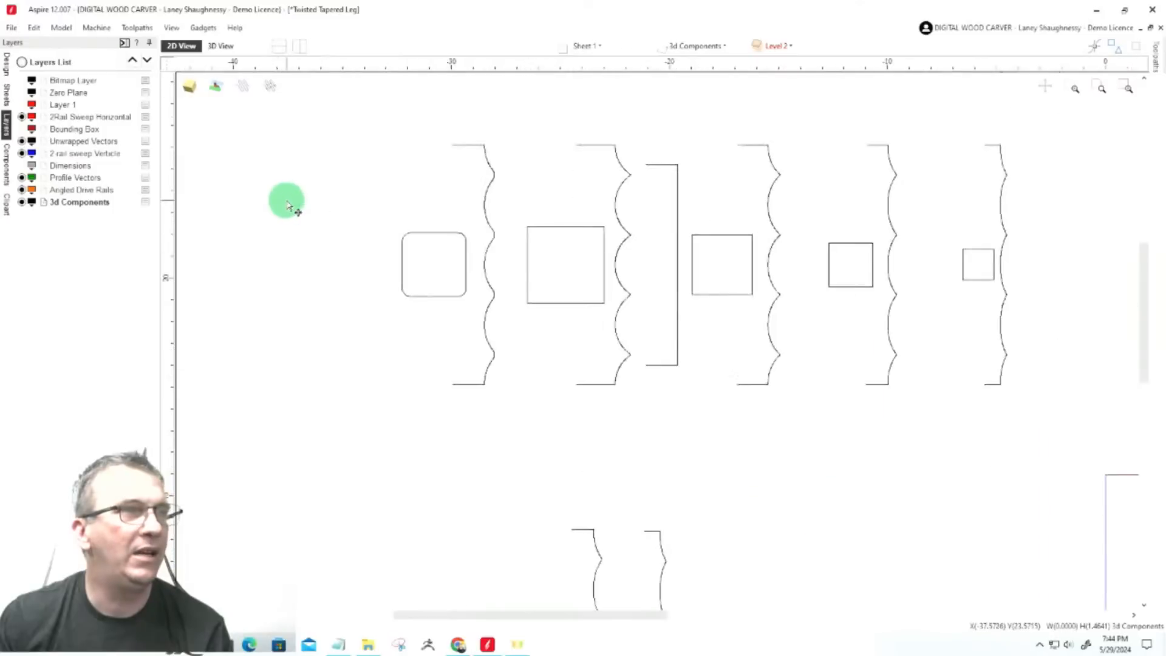
scroll(234, 234, "down", 2)
scroll(641, 206, "up", 3)
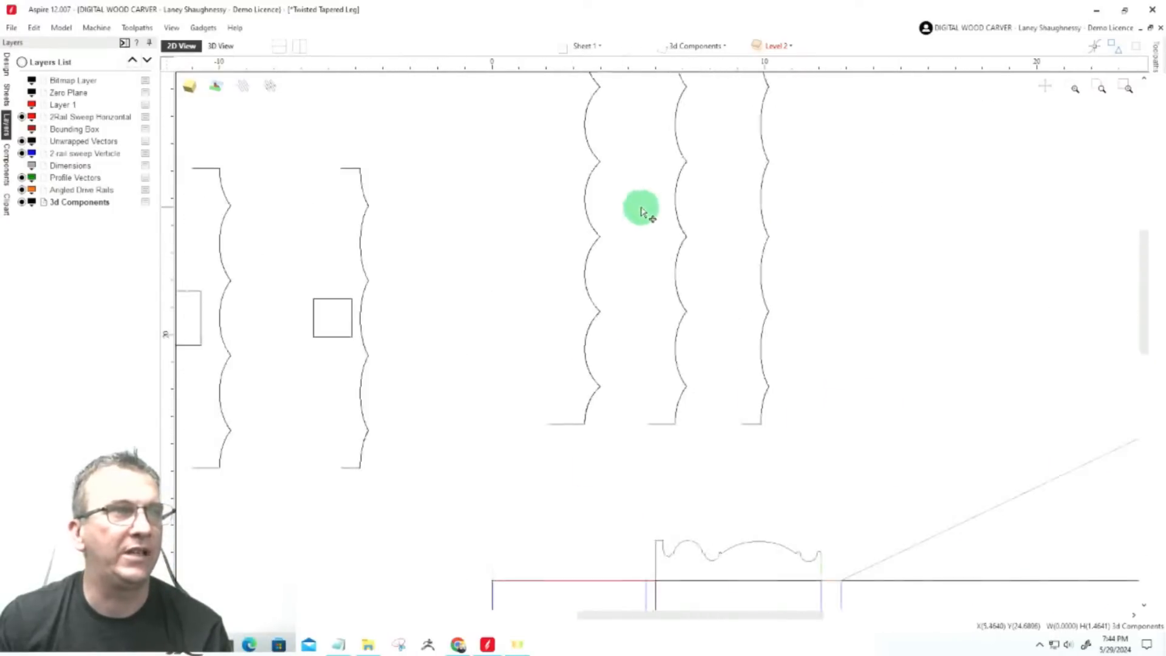
scroll(654, 281, "down", 2)
scroll(663, 243, "down", 1)
scroll(672, 193, "up", 3)
scroll(812, 221, "down", 2)
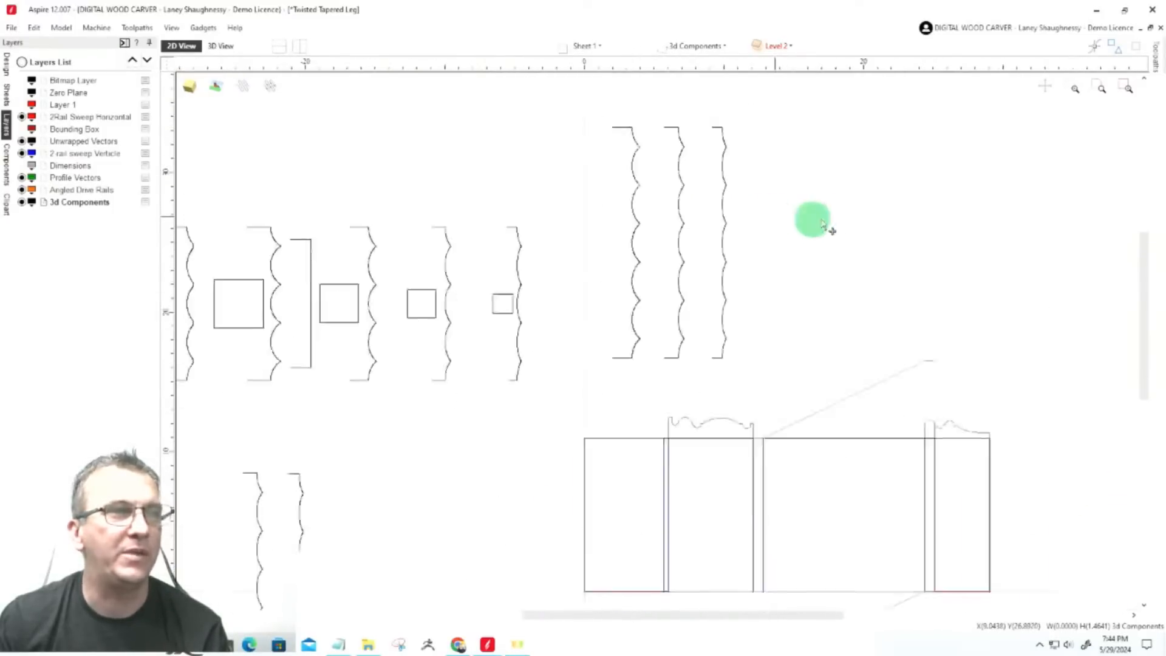
scroll(455, 338, "down", 1)
scroll(223, 460, "up", 4)
scroll(297, 464, "down", 3)
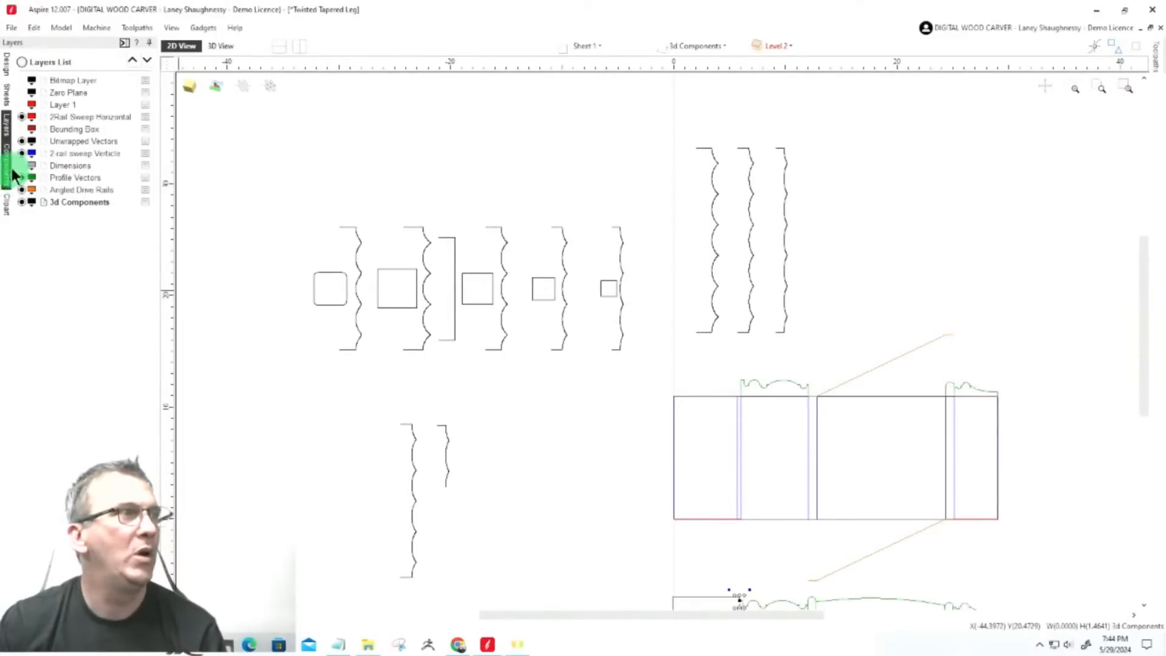
Hide every layer in the drawing so that only the job outline remains
left_click(21, 62)
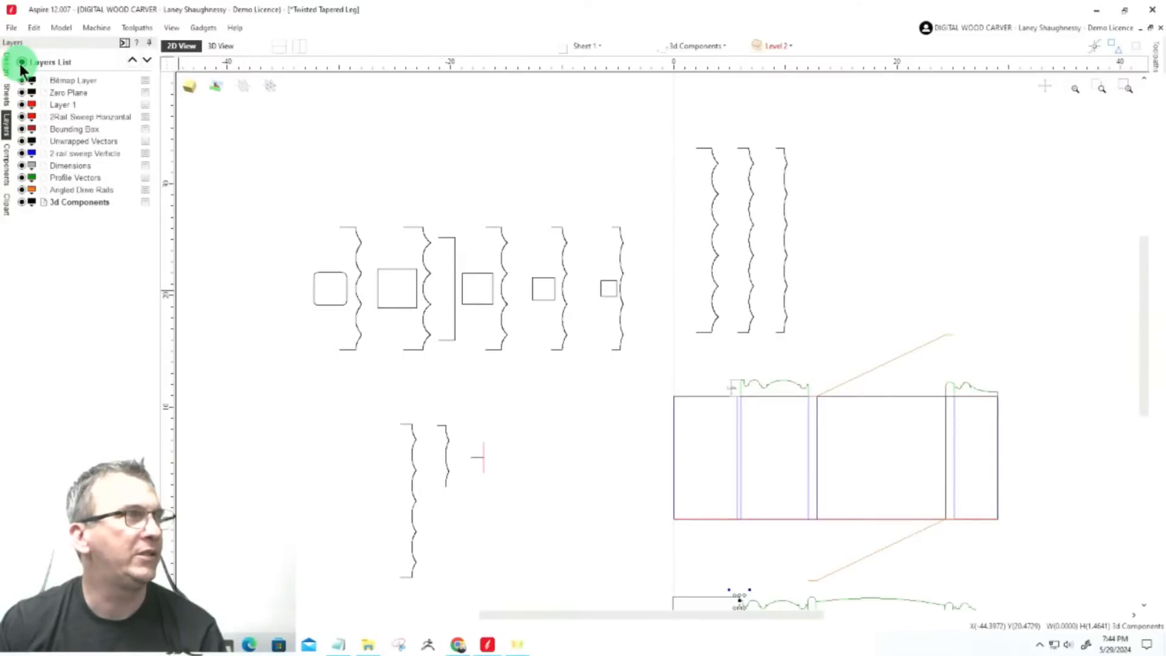
left_click(21, 62)
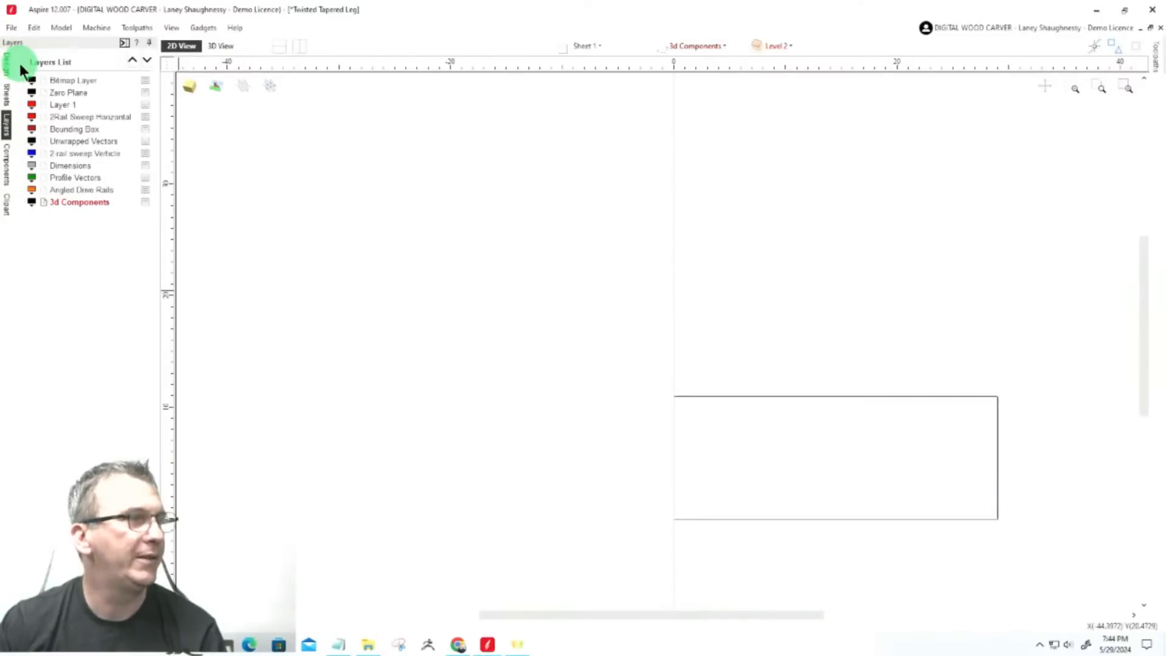
left_click(22, 62)
left_click(21, 62)
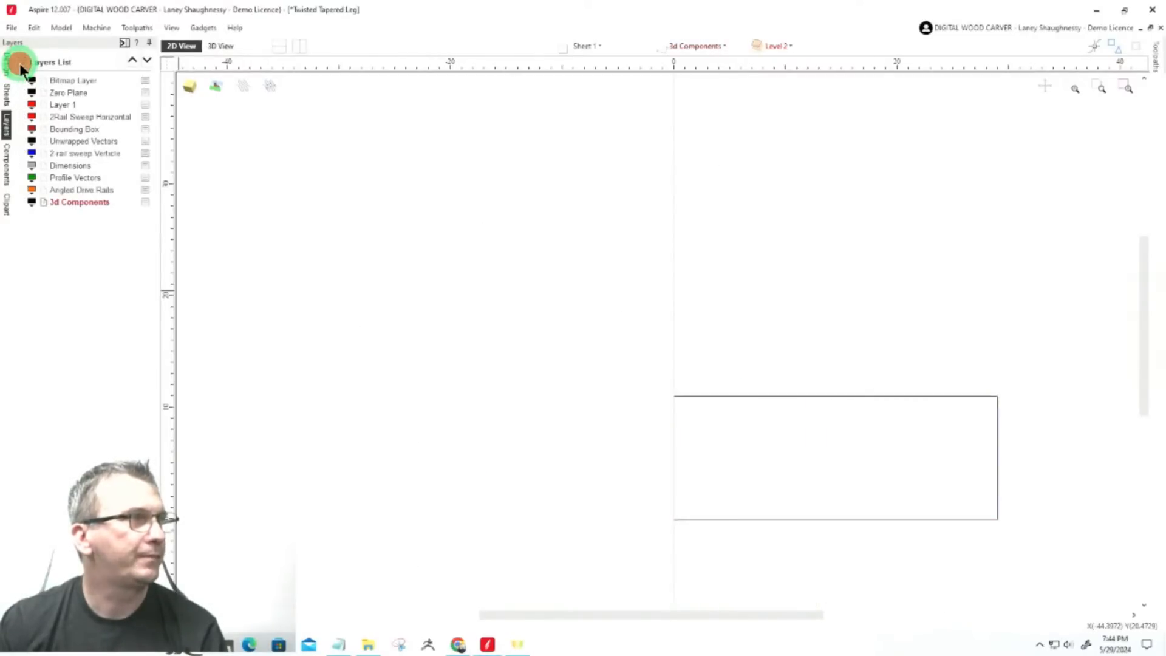
Add a new layer named Sample Unwrap
left_click(29, 618)
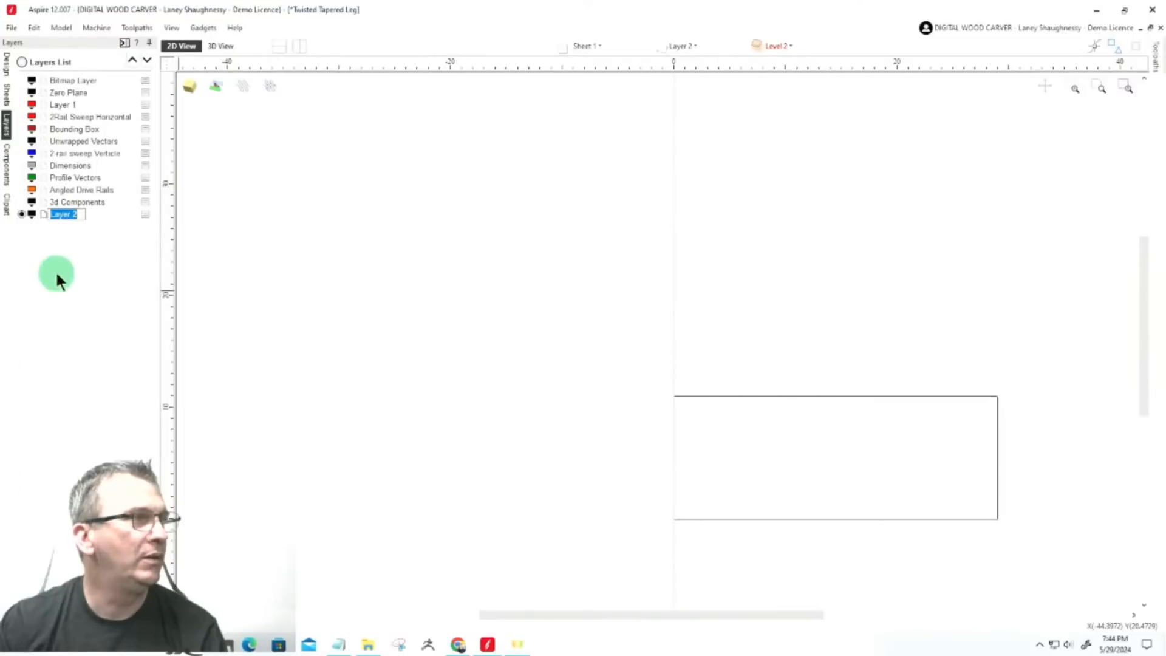
type("Smapl")
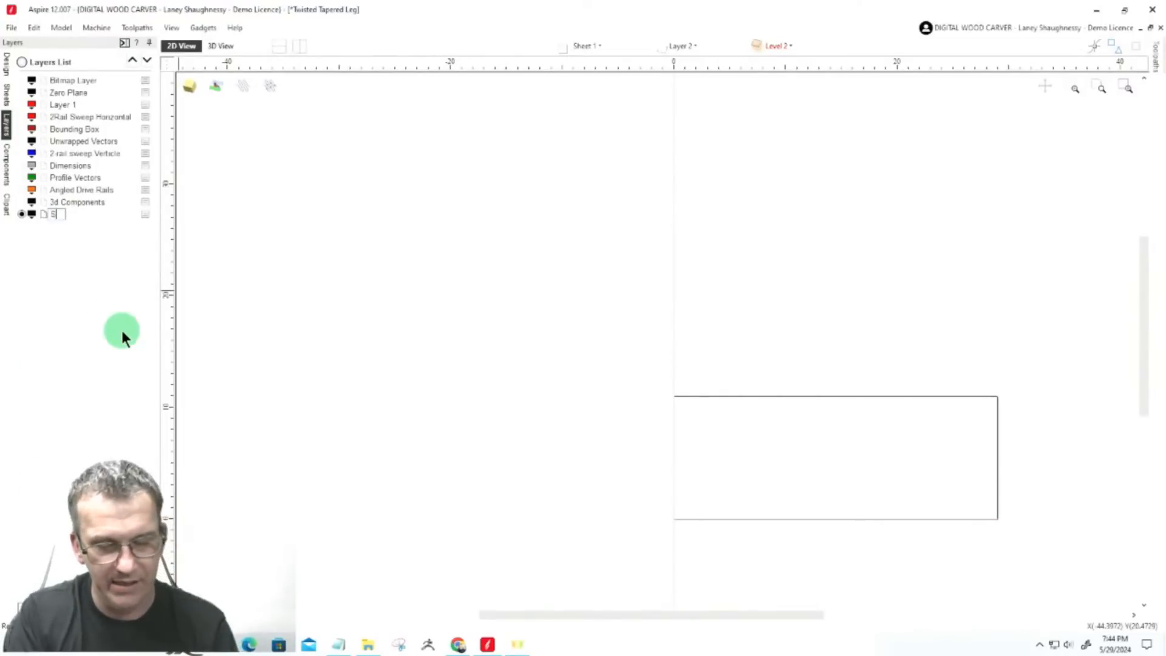
key("BackSpace")
key("BackSpace")
key("BackSpace")
key("BackSpace")
key("BackSpace")
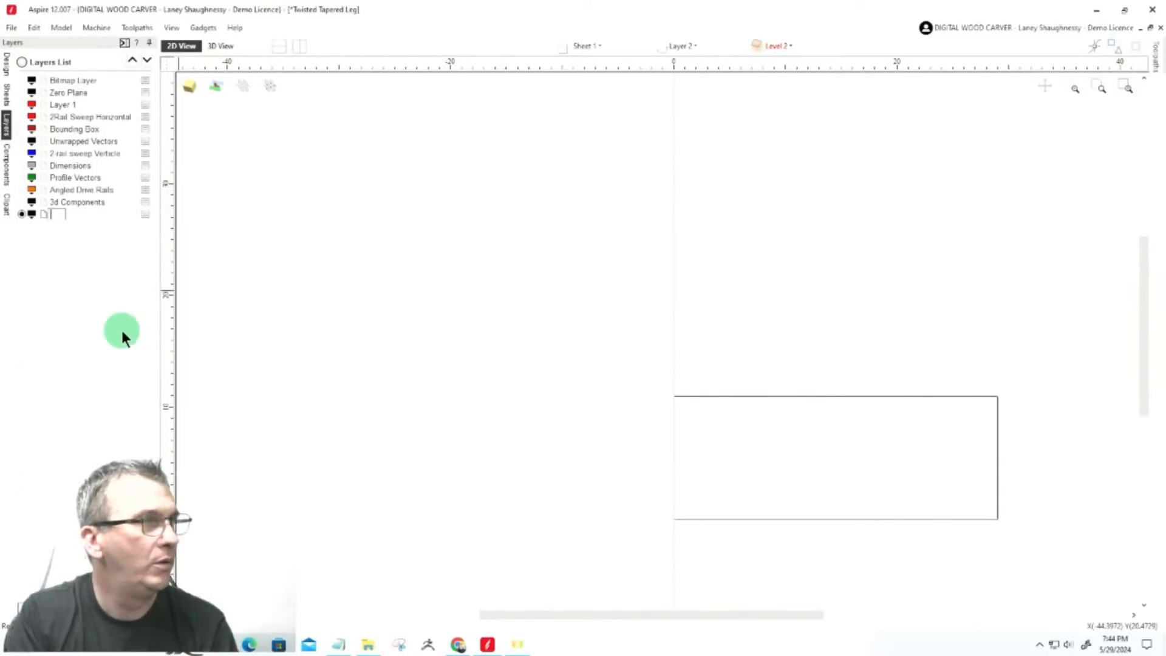
type("Sampl")
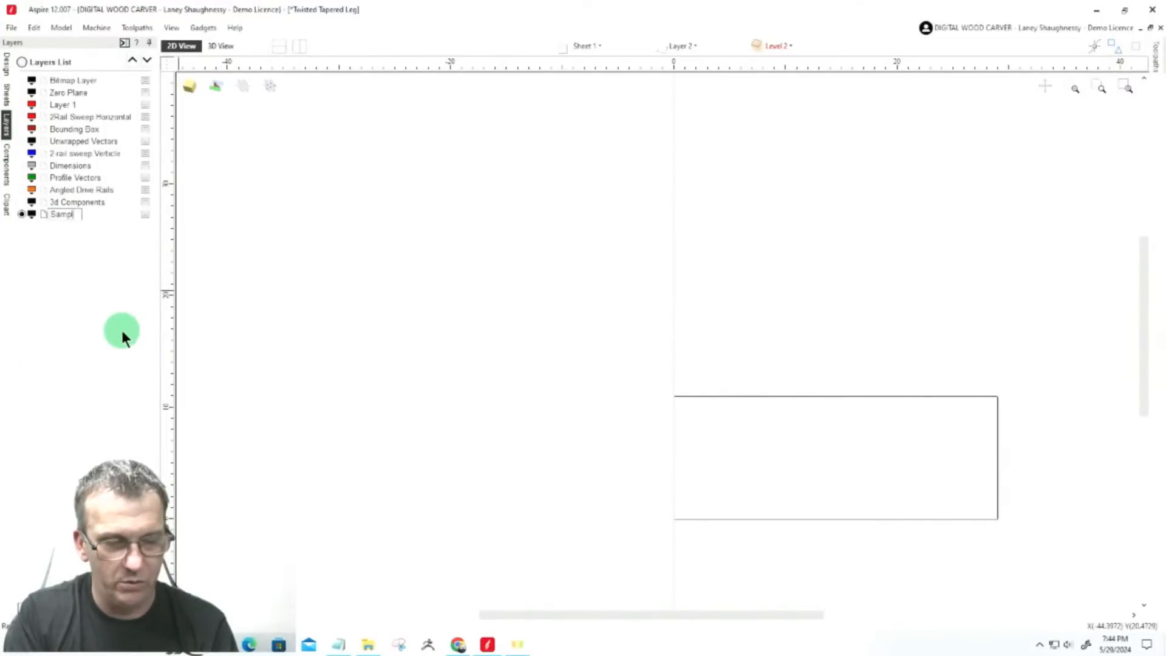
type("e Unwrap")
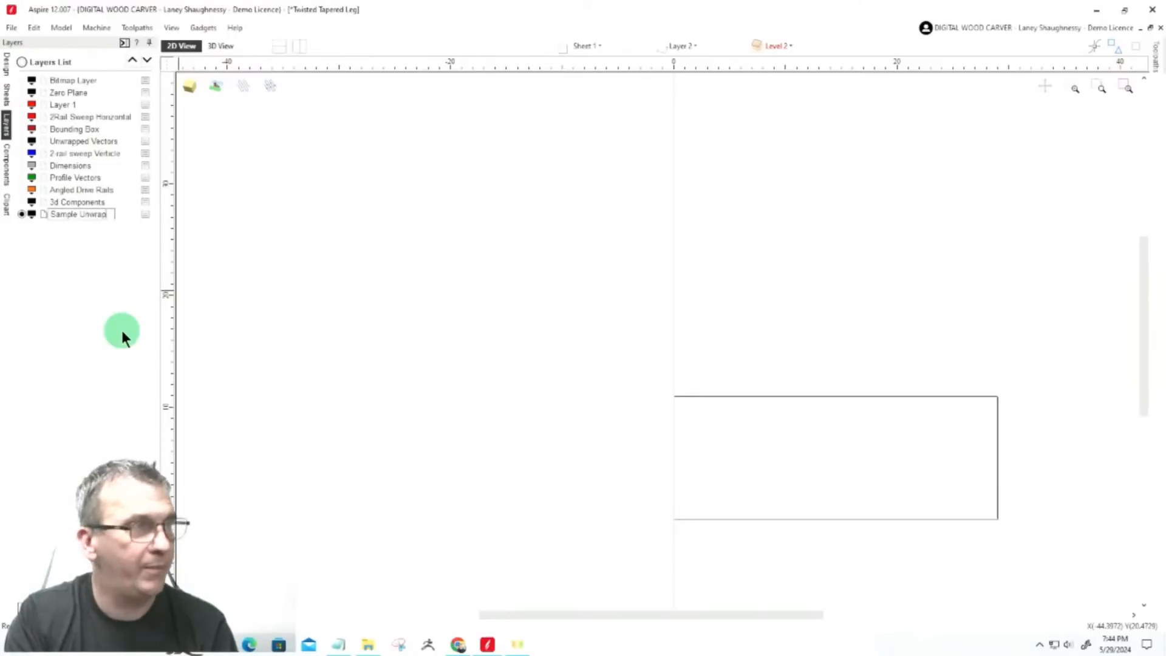
key("Return")
Draw a square-cornered rectangle inside the job area and set its width and height to 4 inches each
scroll(873, 460, "up", 4)
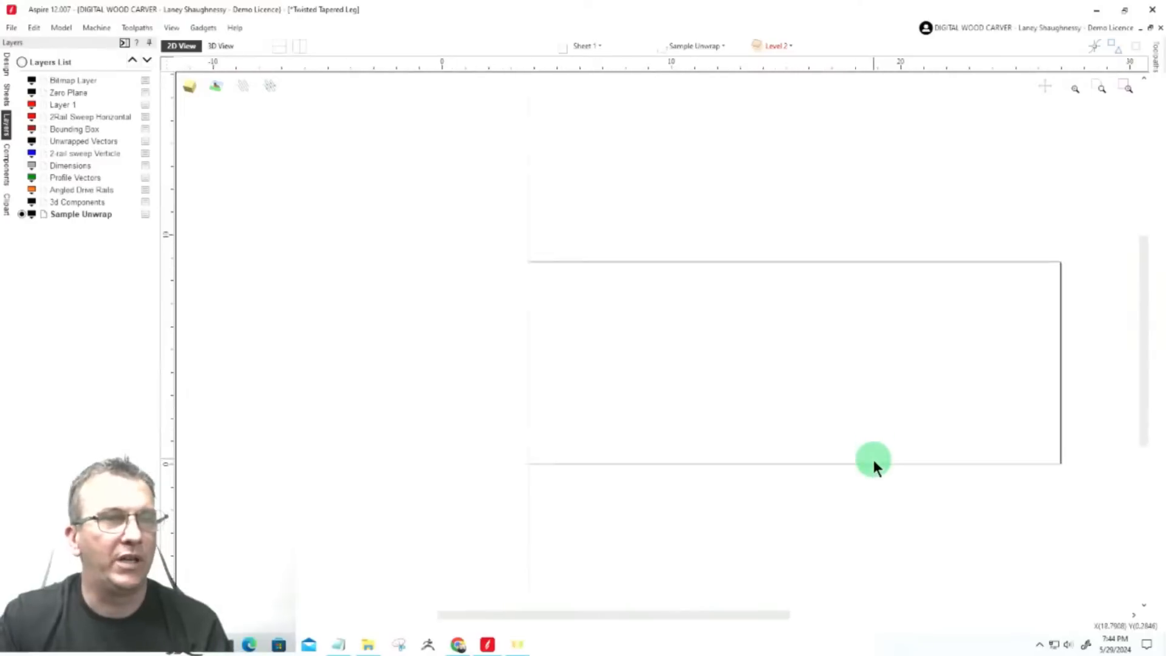
scroll(704, 467, "up", 1)
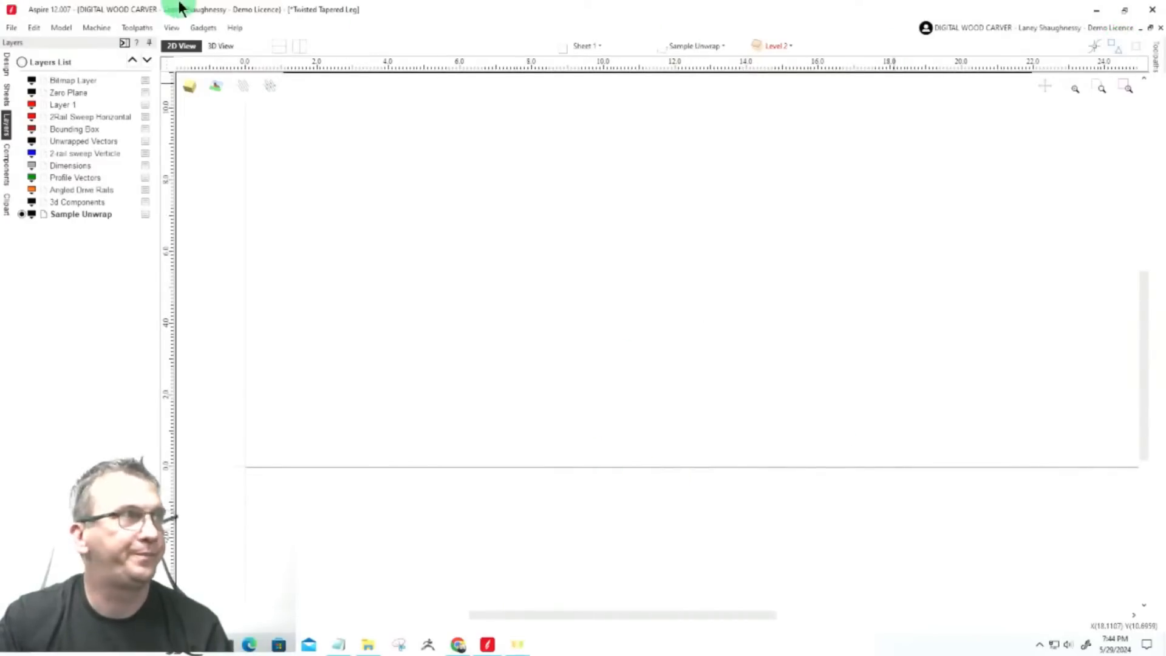
left_click(5, 64)
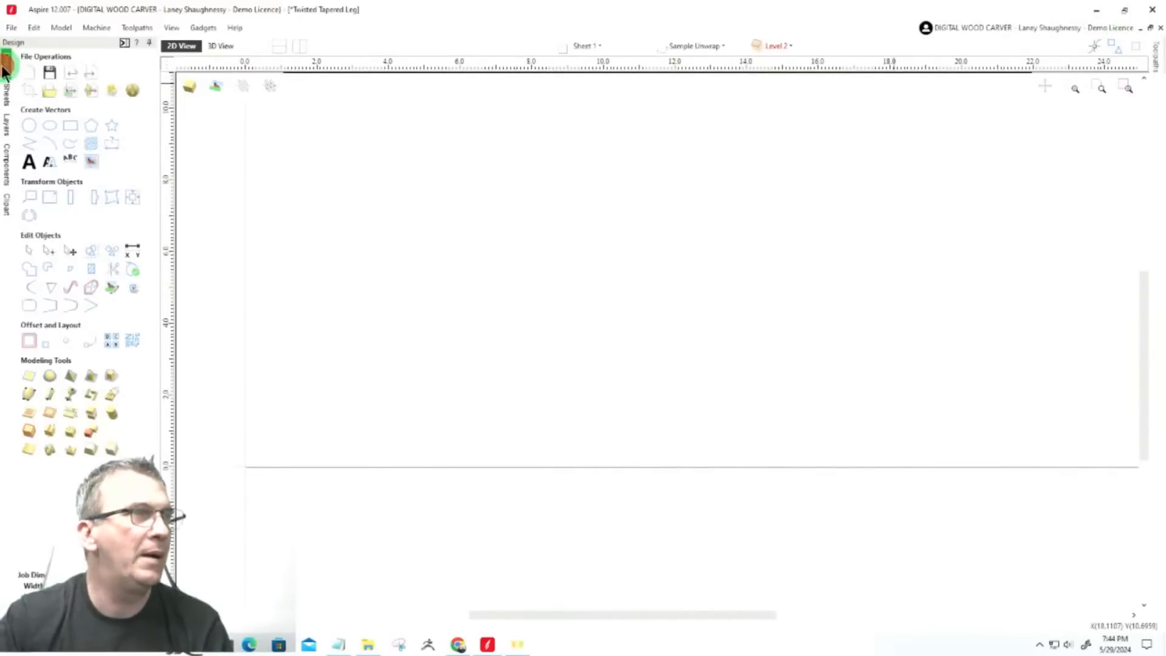
left_click(70, 126)
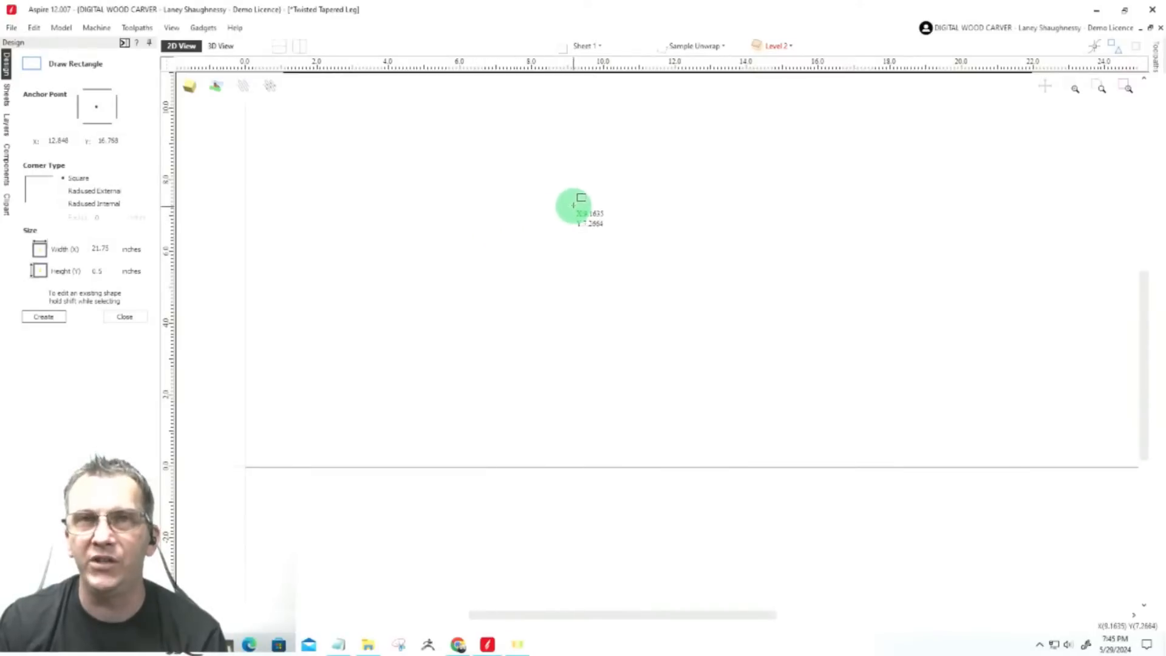
left_click_drag(566, 175, 699, 325)
double_click(103, 250)
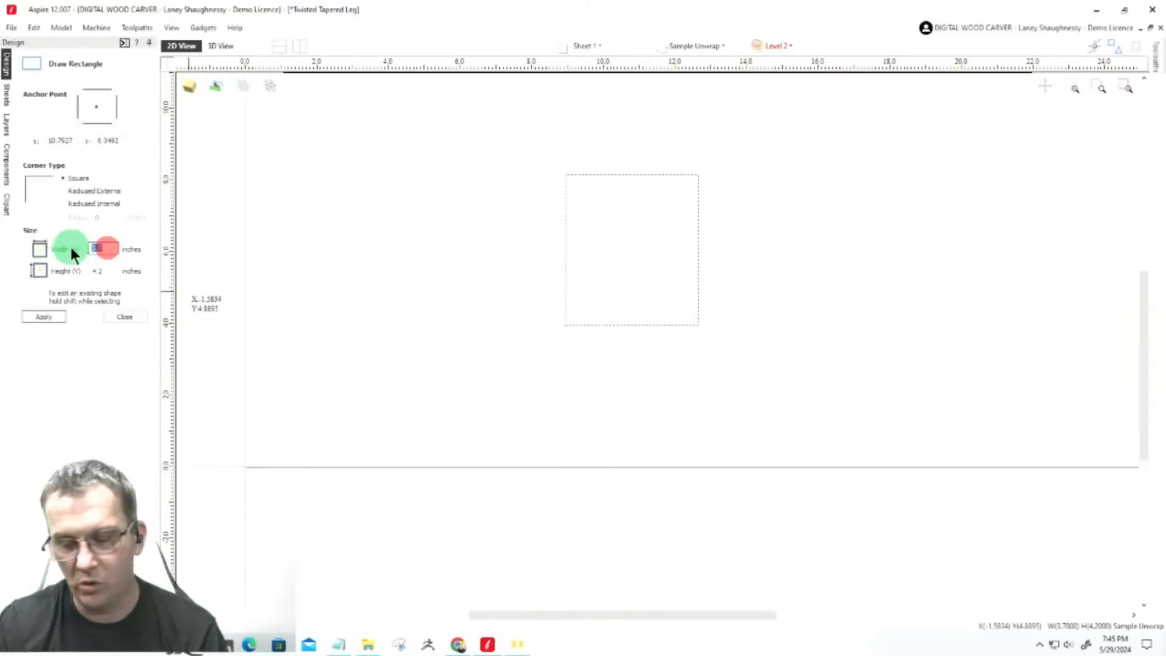
double_click(103, 271)
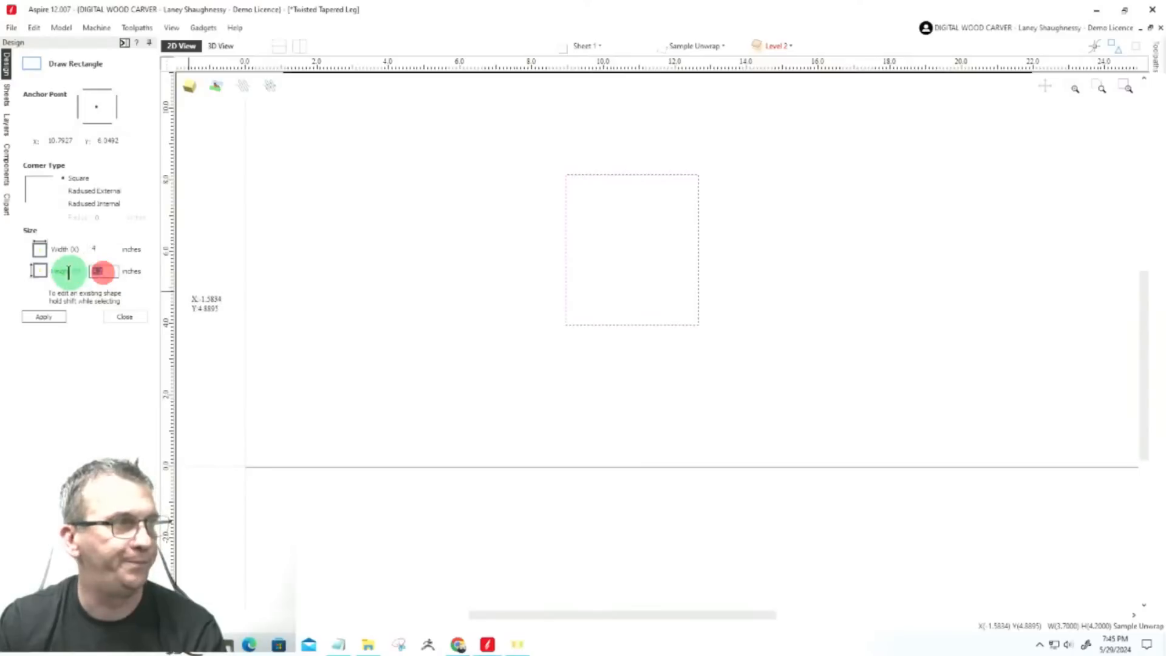
left_click(61, 317)
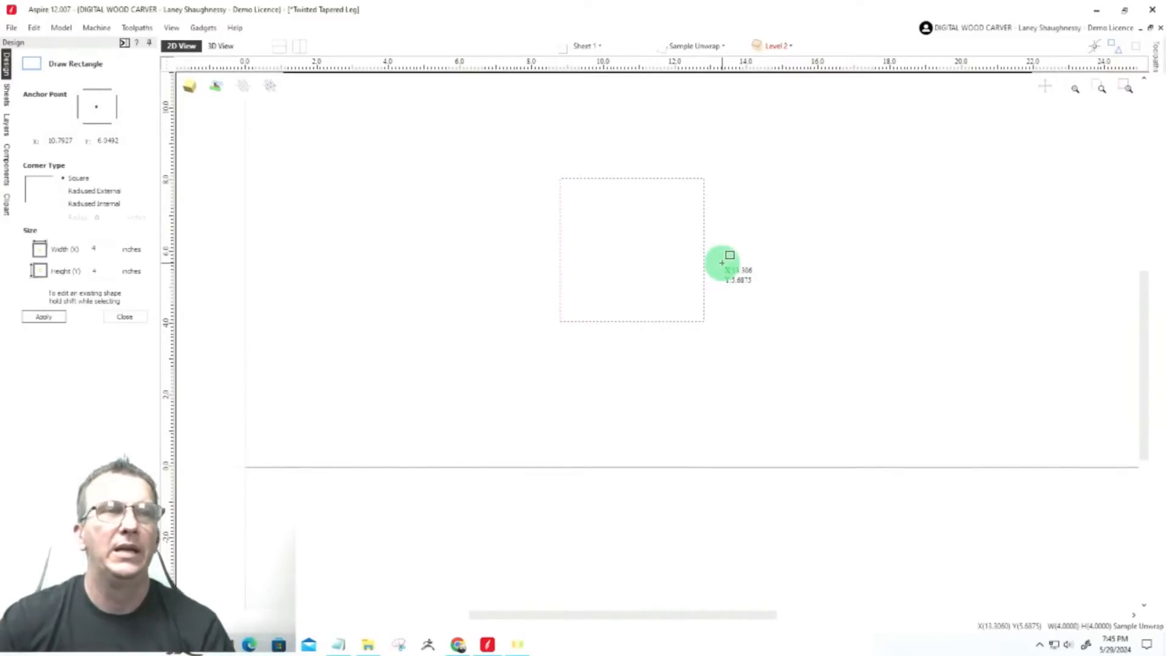
scroll(382, 260, "down", 3)
scroll(574, 348, "up", 3)
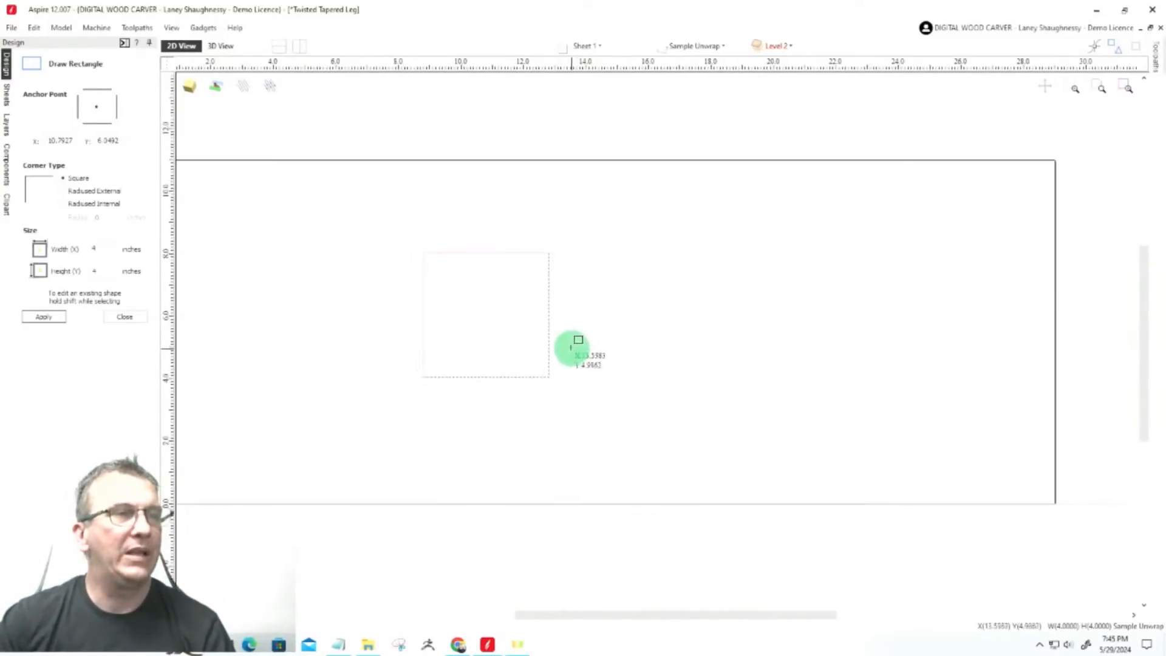
left_click(126, 317)
scroll(388, 354, "down", 1)
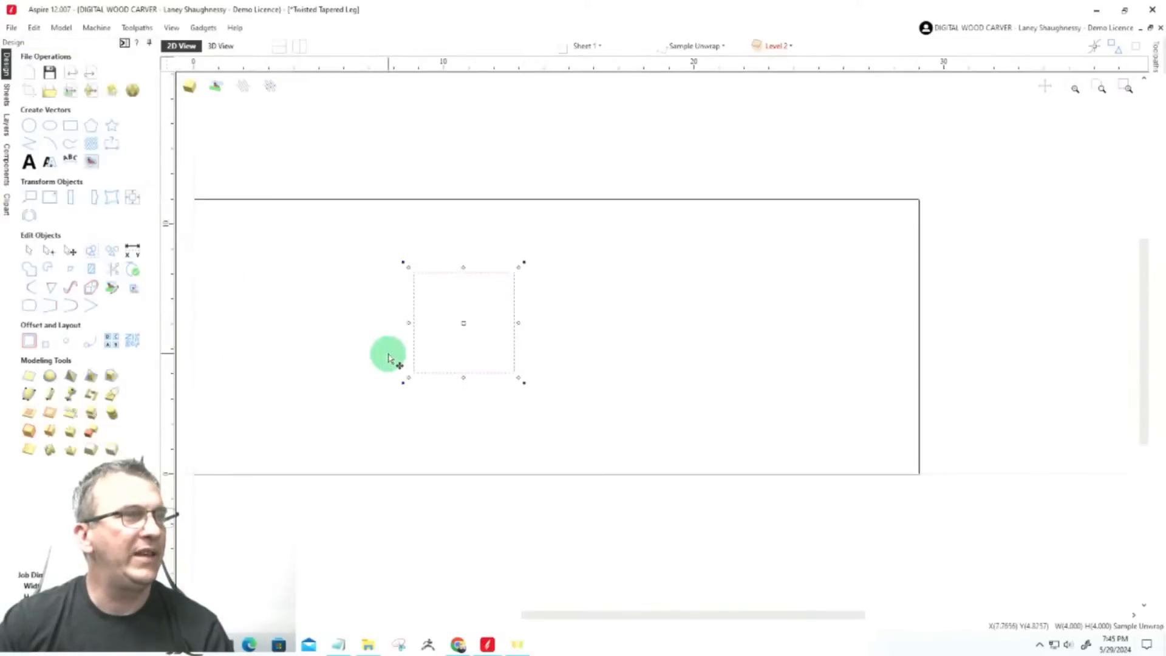
left_click(79, 130)
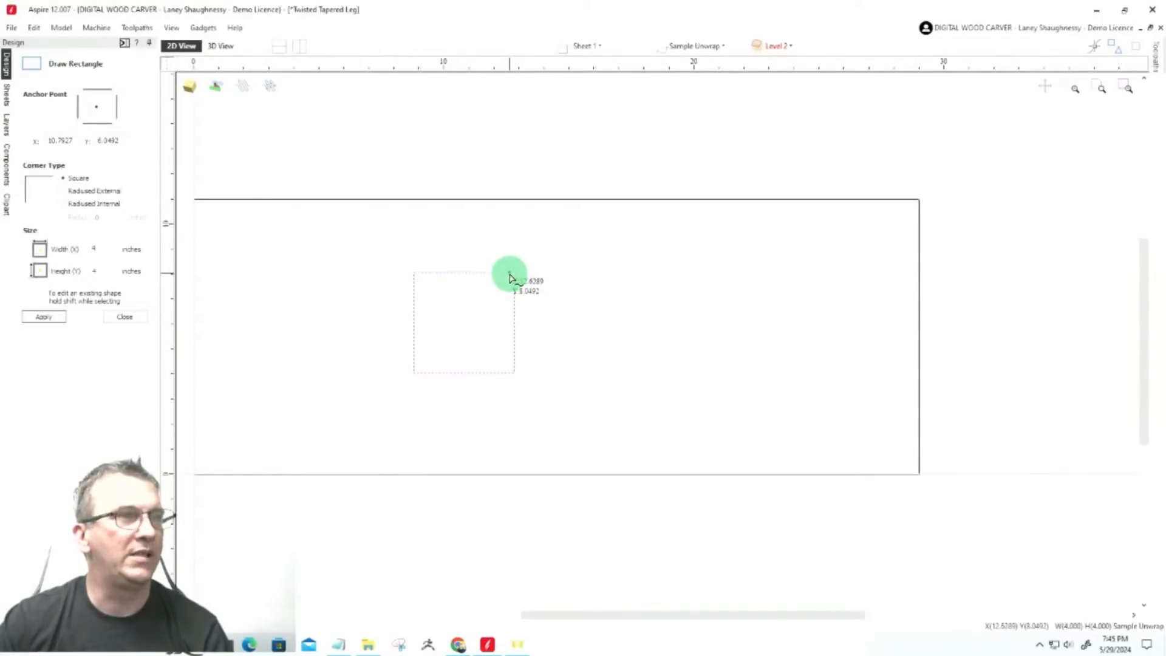
left_click_drag(595, 274, 894, 294)
key("Delete")
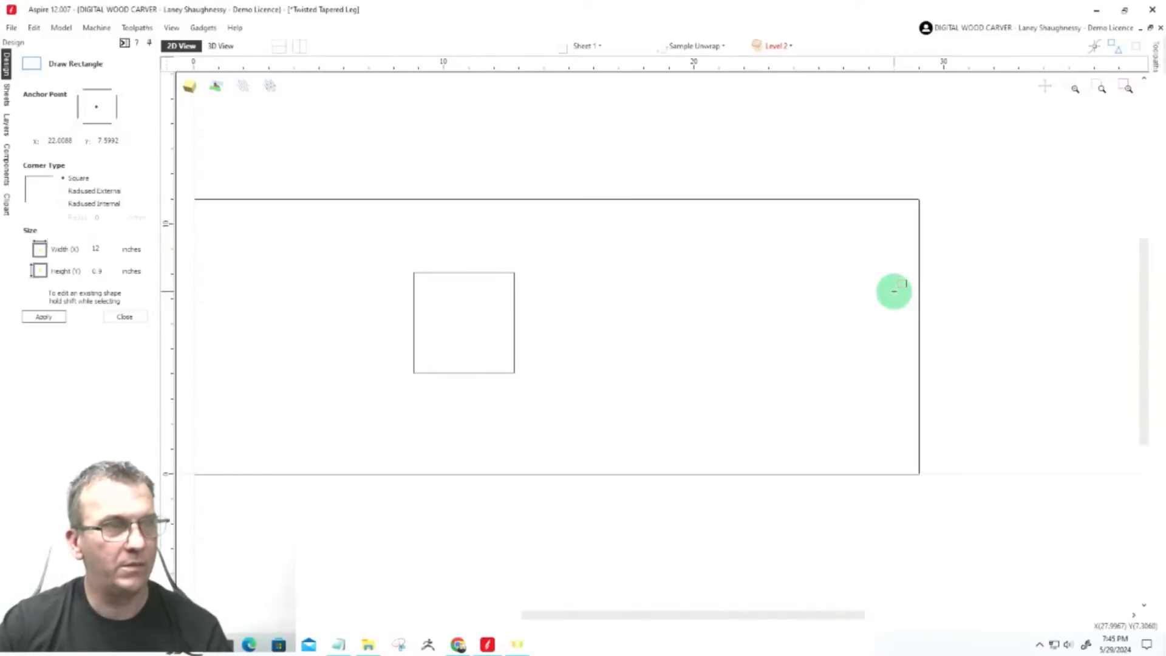
Change the 4-inch square's width to 29 inches so it becomes a long rectangle
left_click(124, 317)
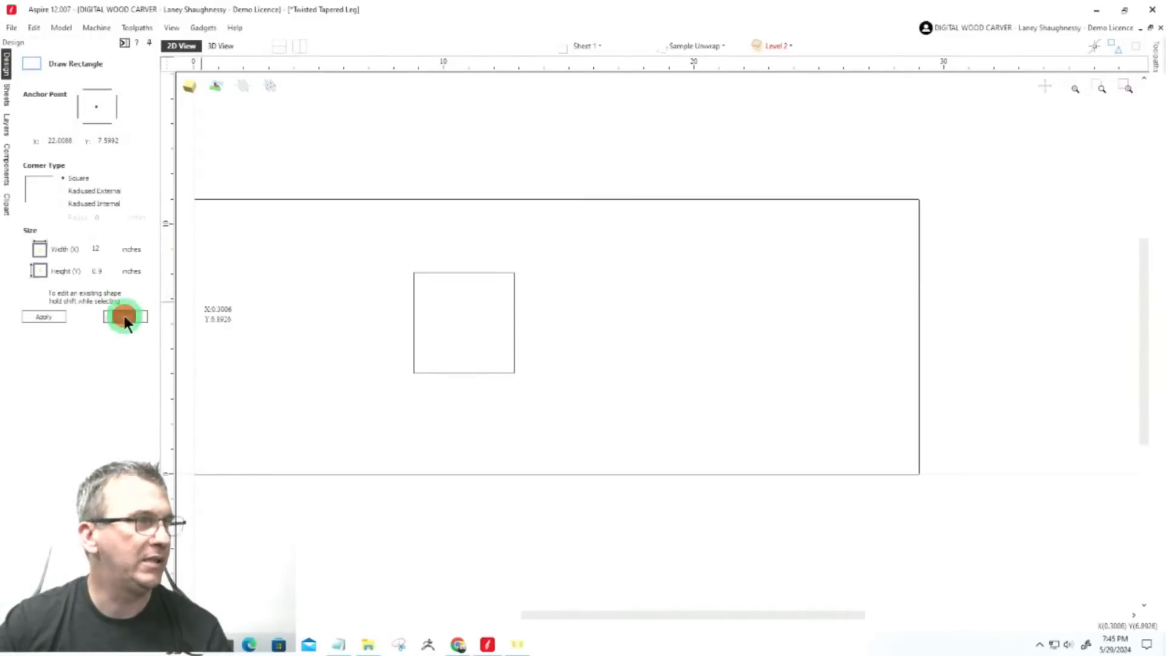
left_click(414, 301)
left_click(67, 126)
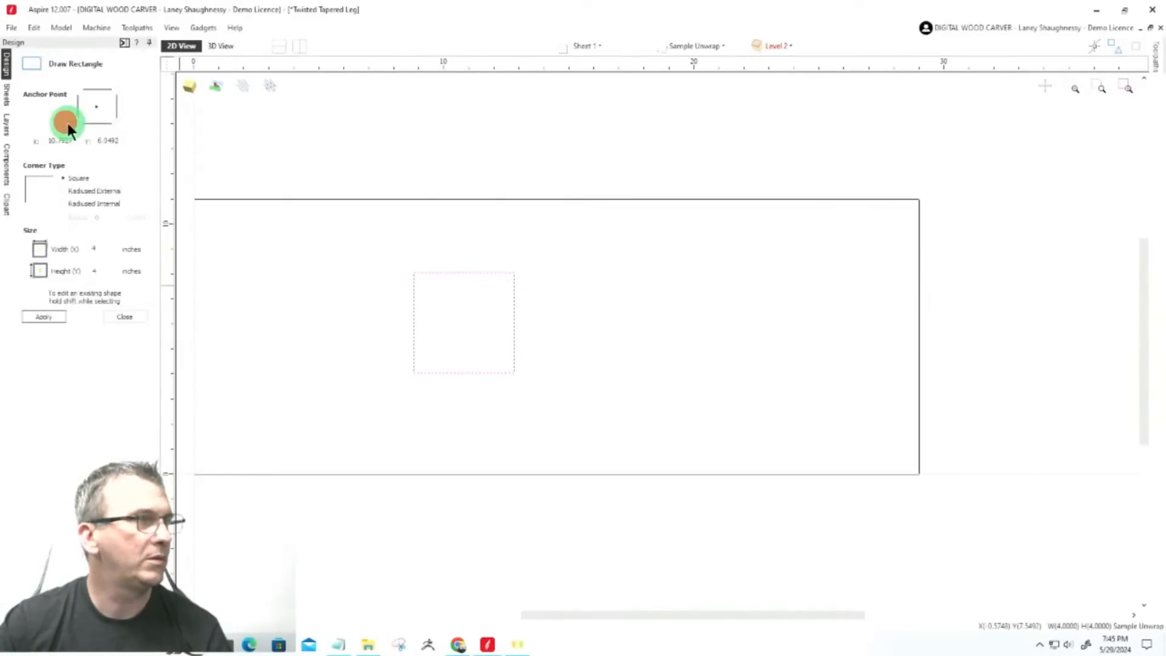
double_click(110, 248)
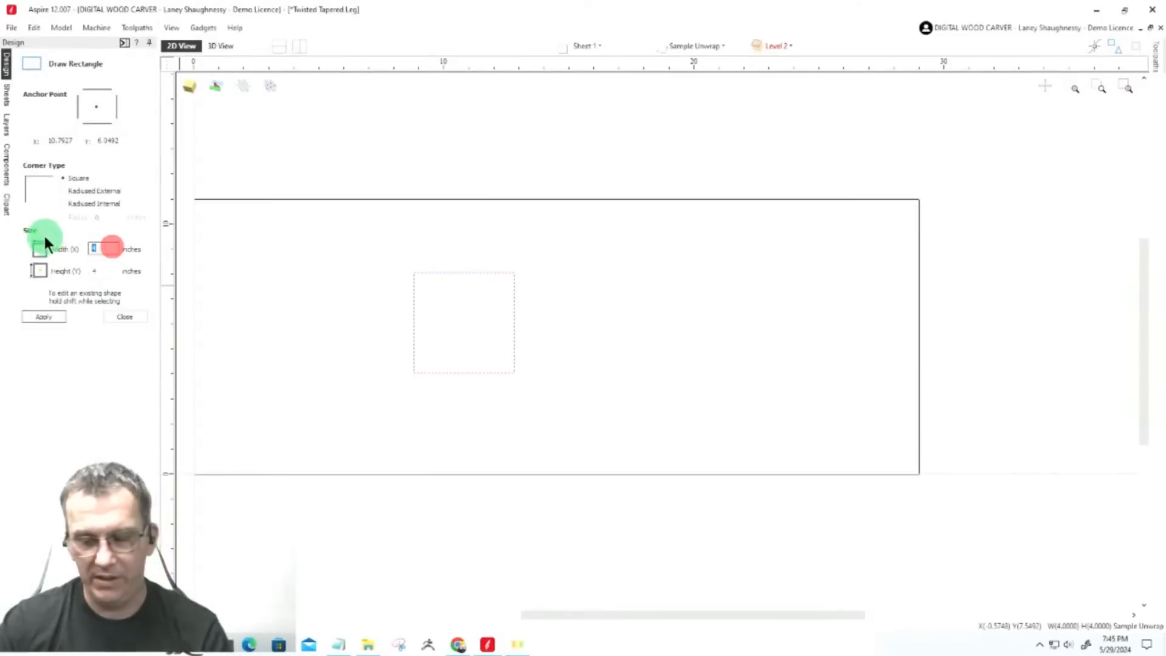
type("29")
left_click(34, 317)
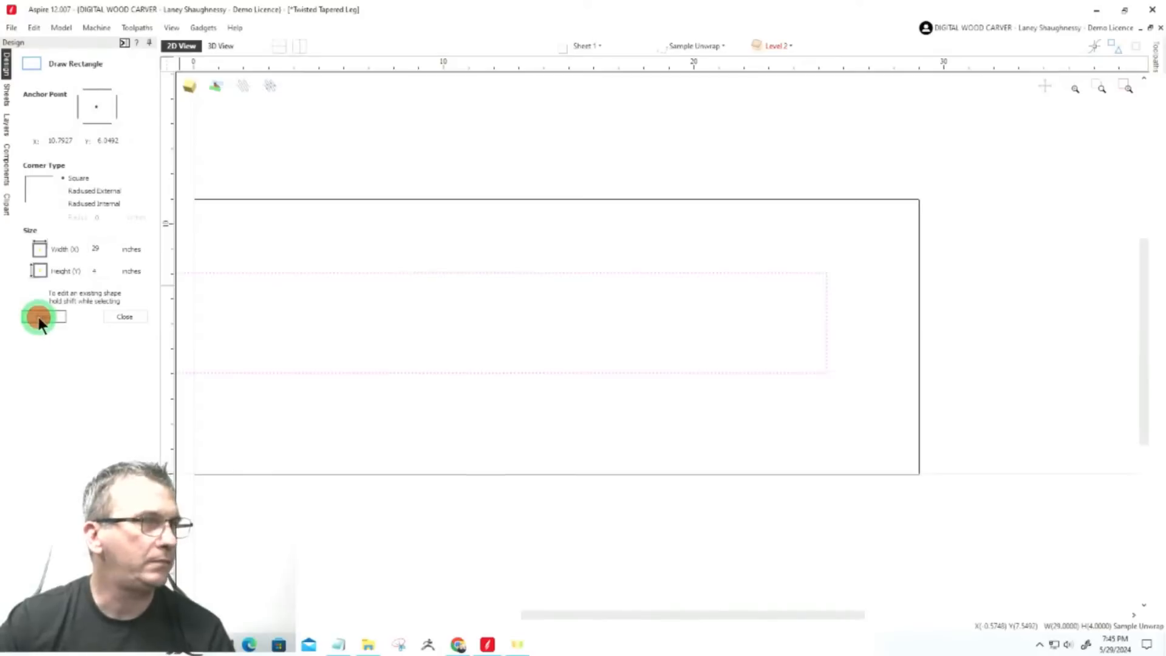
left_click(119, 319)
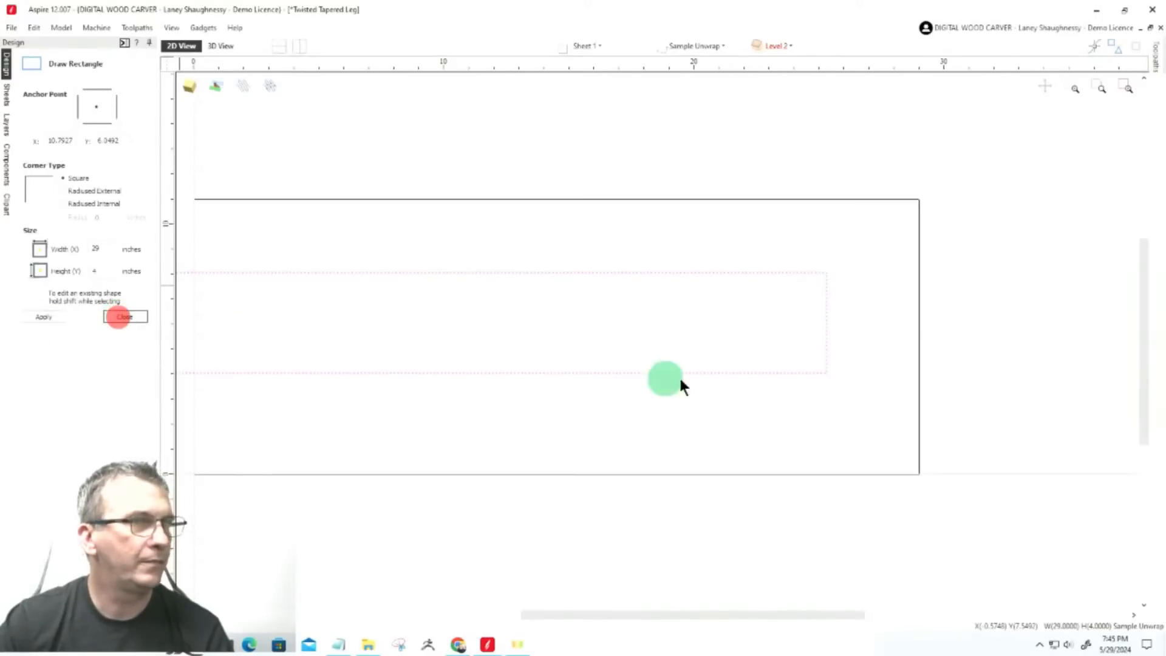
Center the 29-inch rectangle on the material in both directions with the alignment tools
scroll(666, 380, "down", 3)
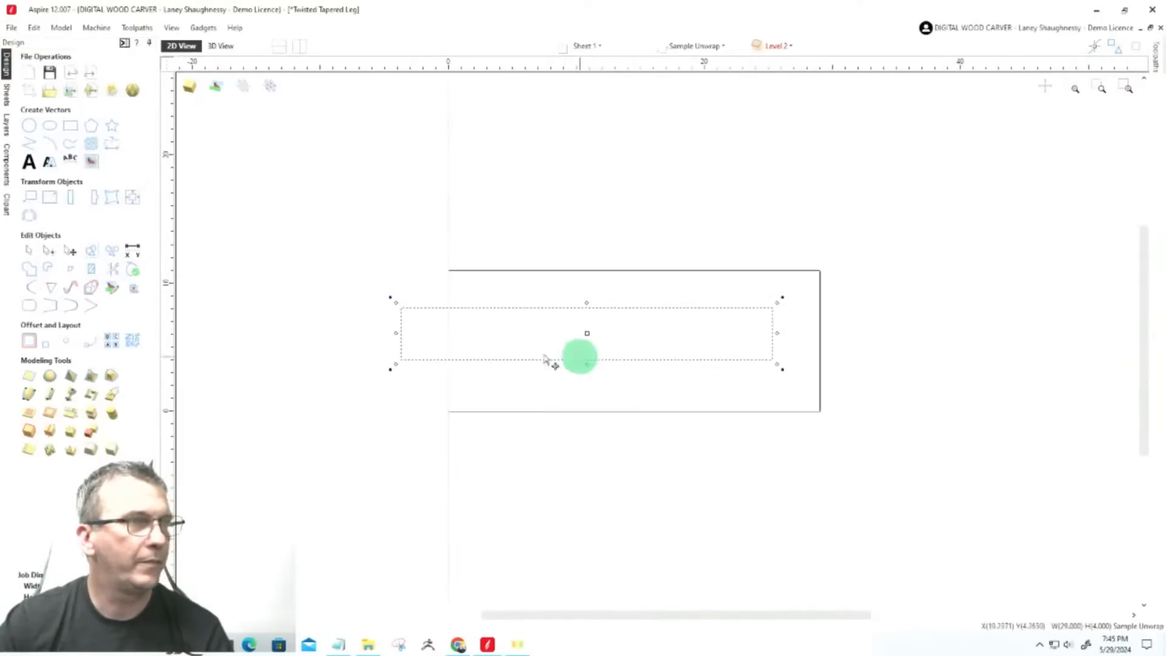
left_click(126, 203)
left_click(85, 103)
left_click(350, 333)
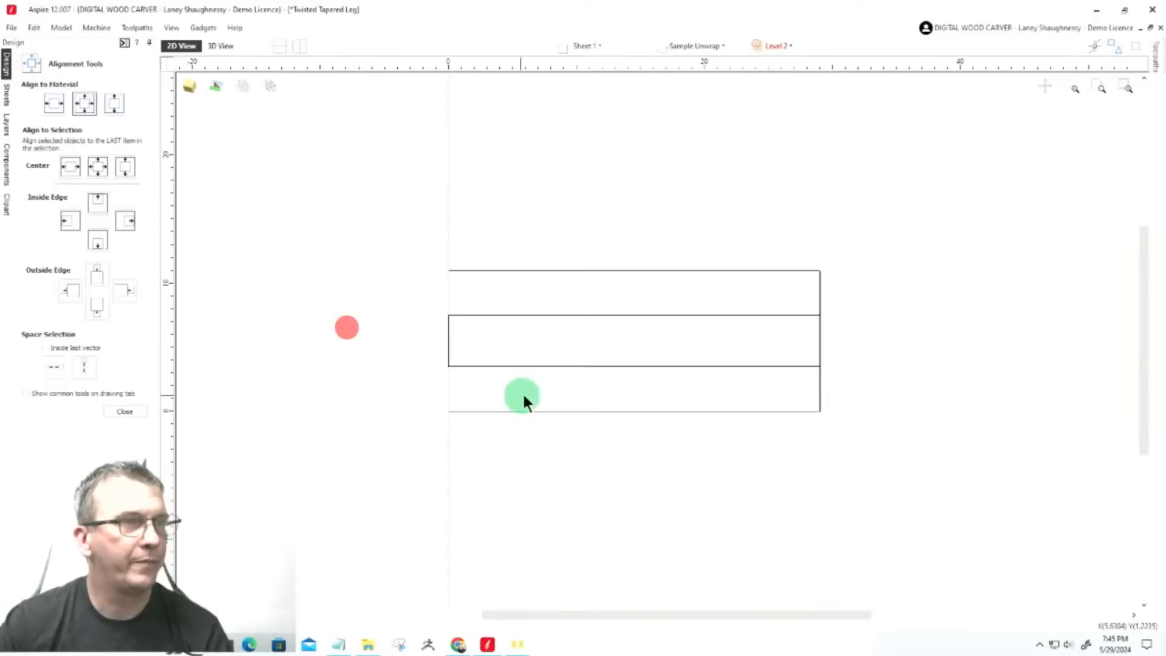
scroll(527, 389, "up", 3)
scroll(637, 383, "down", 3)
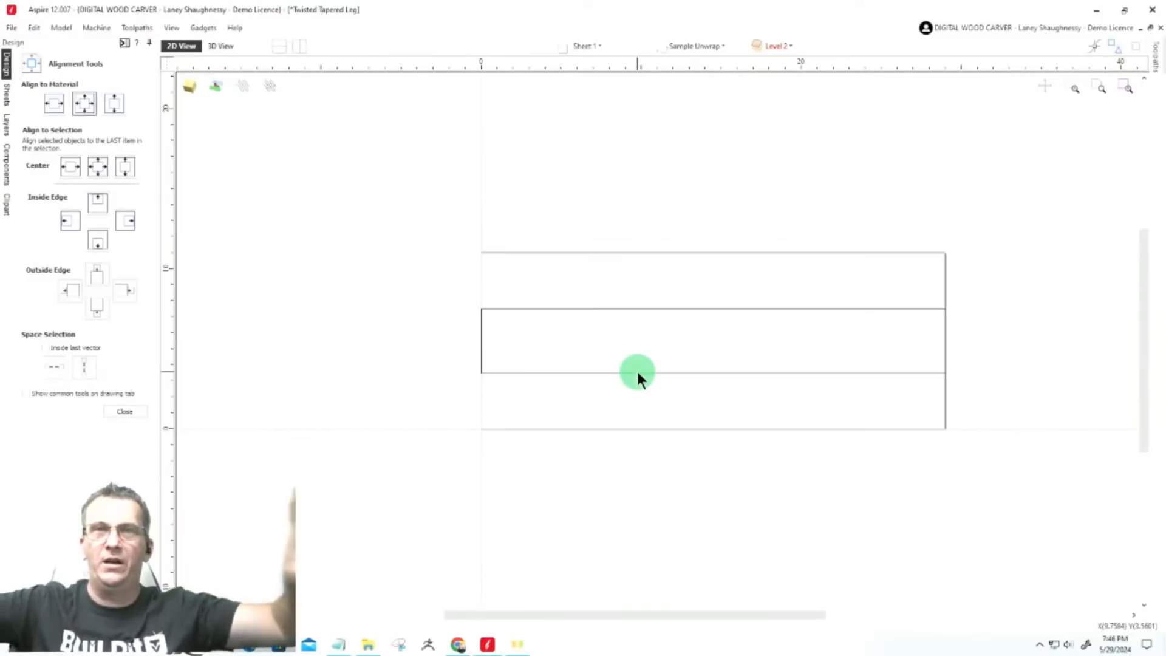
left_click(140, 411)
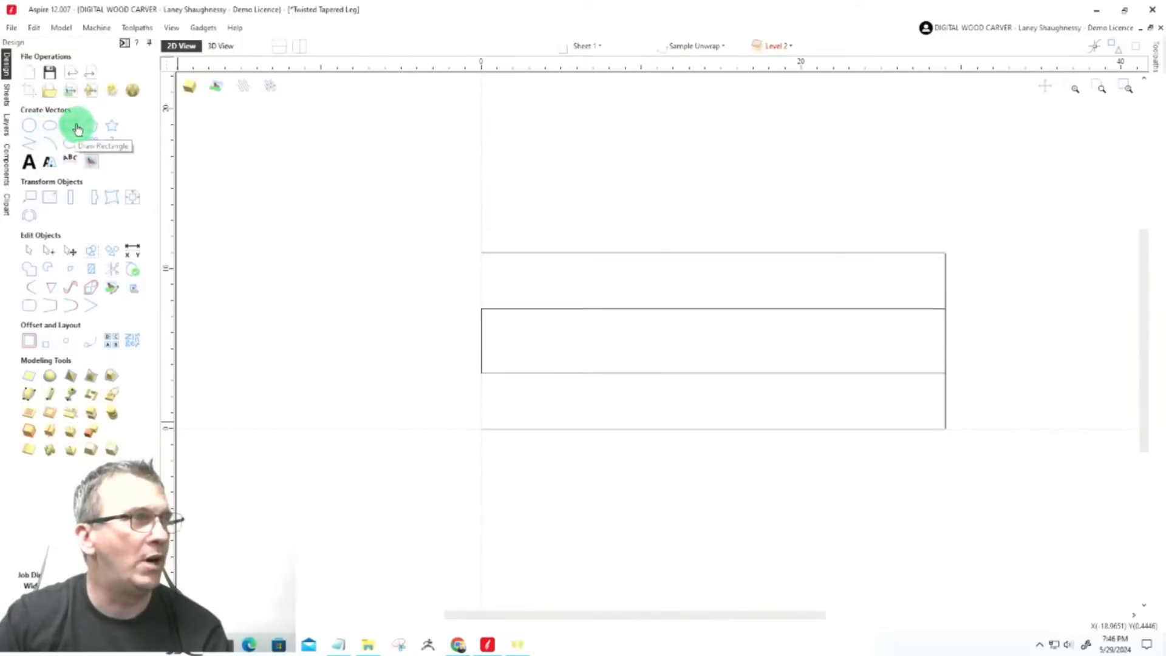
Draw a square-cornered rectangle just above the job's upper-left corner and set its width and height to 4 inches each
left_click(73, 126)
left_click_drag(518, 190, 571, 238)
double_click(102, 249)
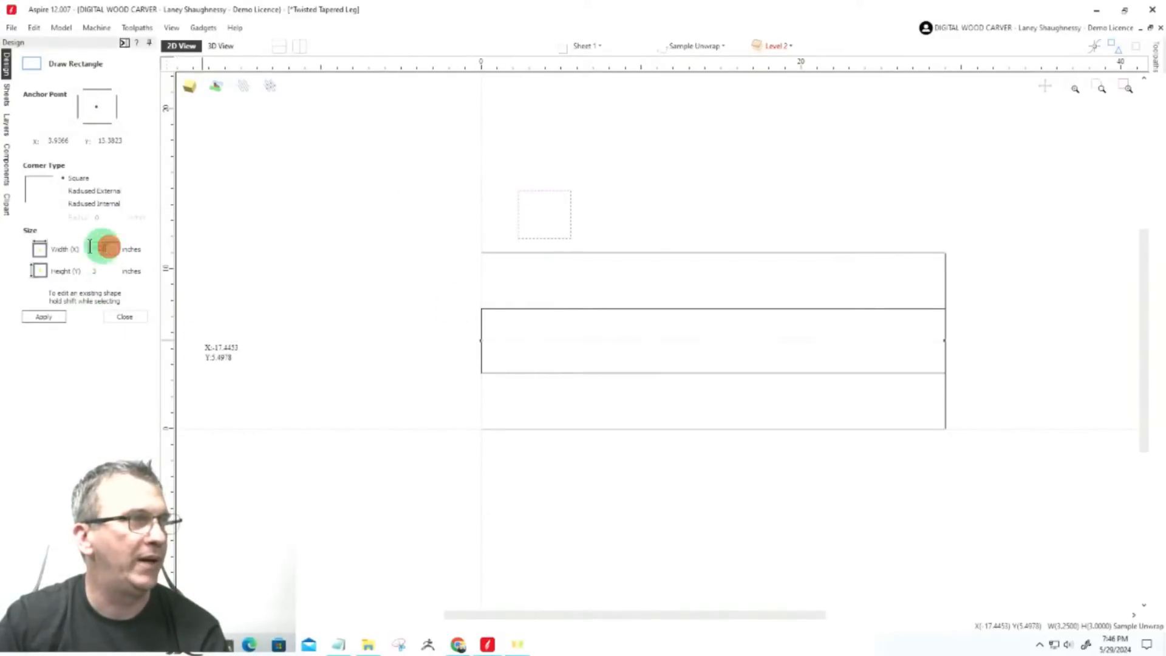
type("4")
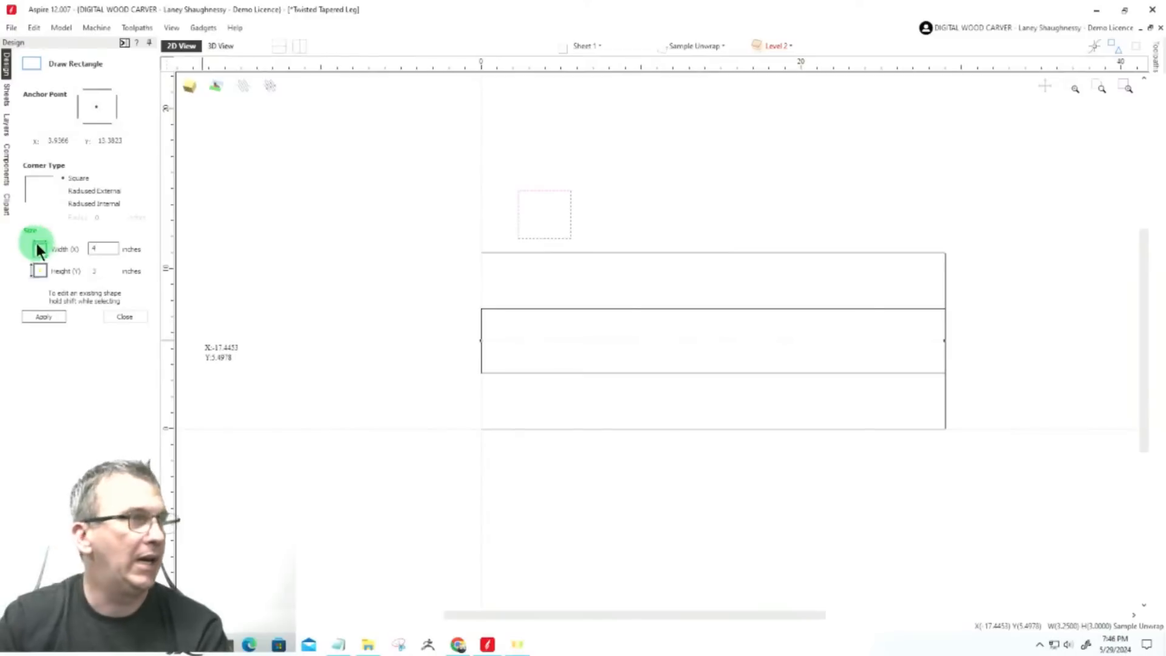
double_click(102, 271)
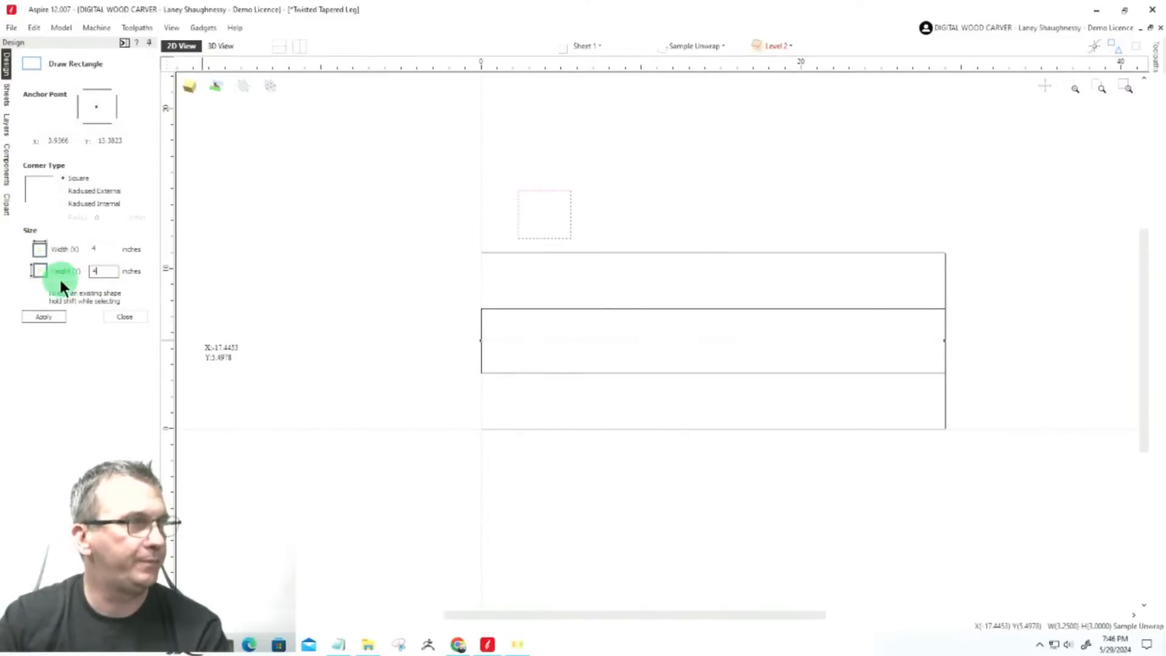
left_click(51, 313)
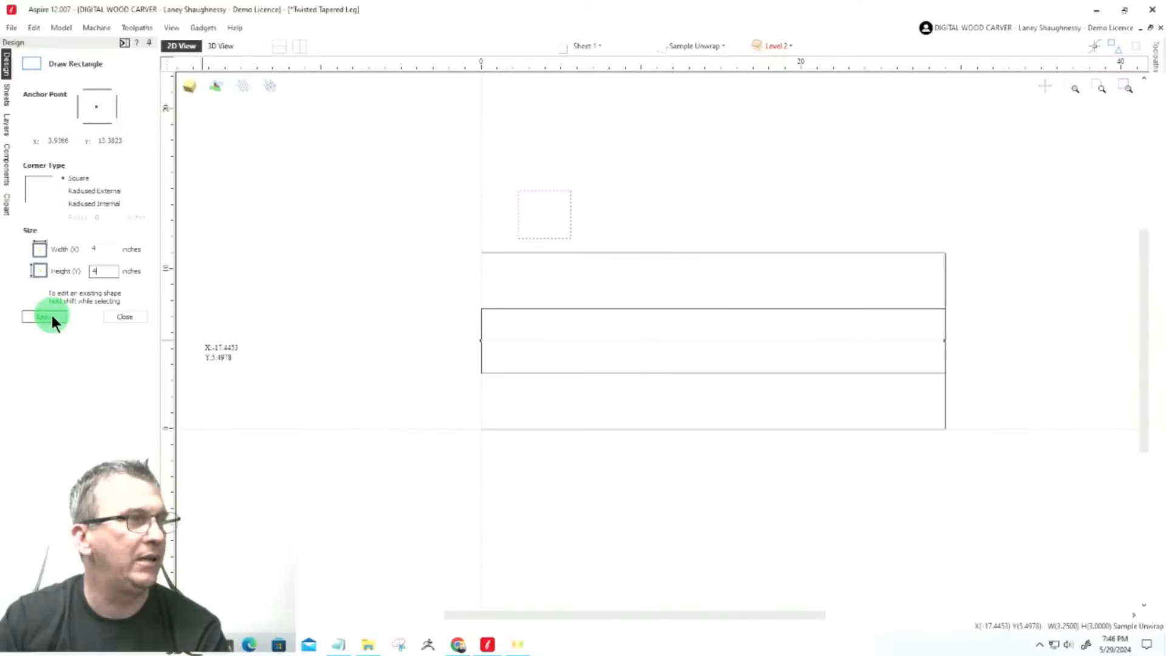
left_click(51, 317)
scroll(542, 171, "up", 3)
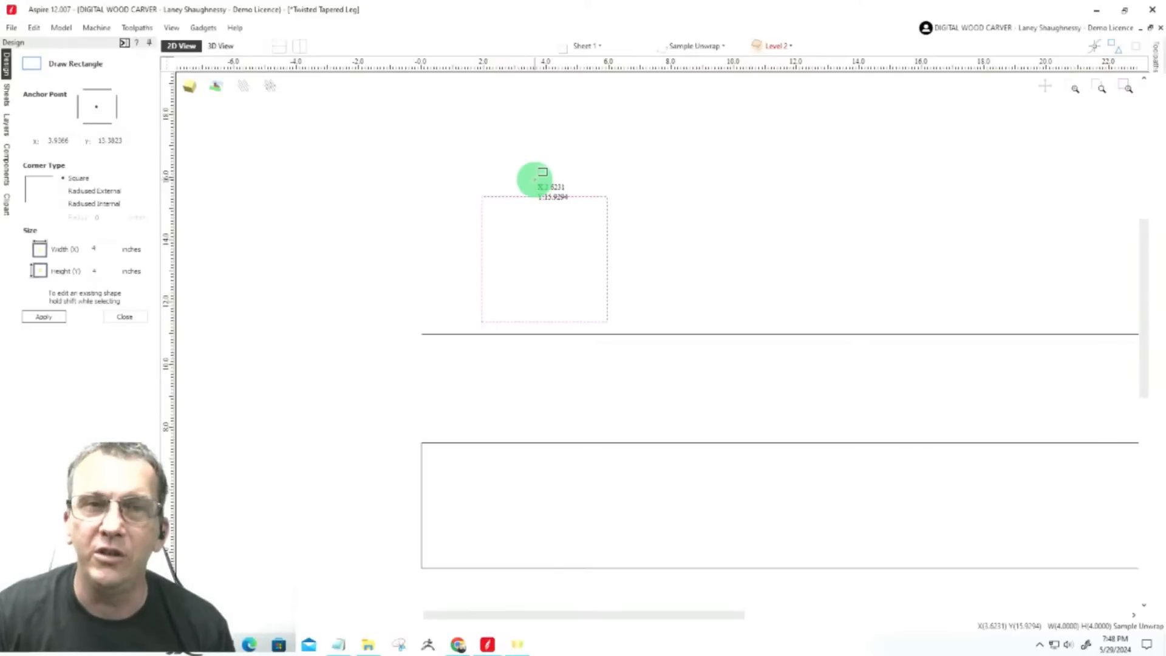
scroll(548, 182, "down", 2)
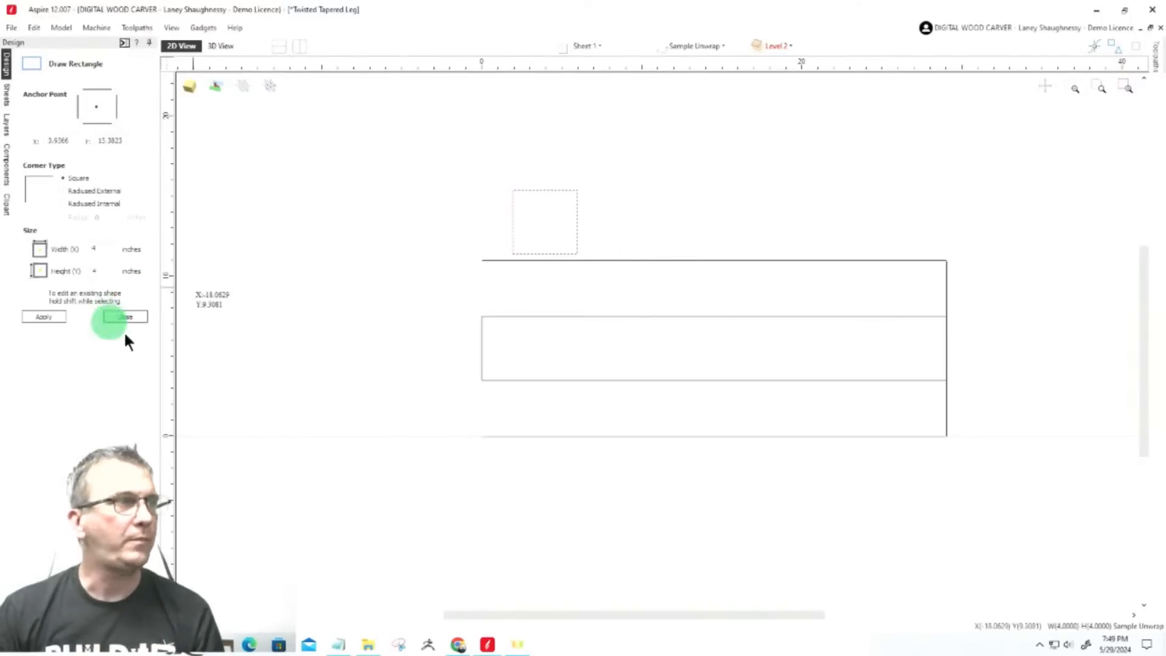
left_click(116, 316)
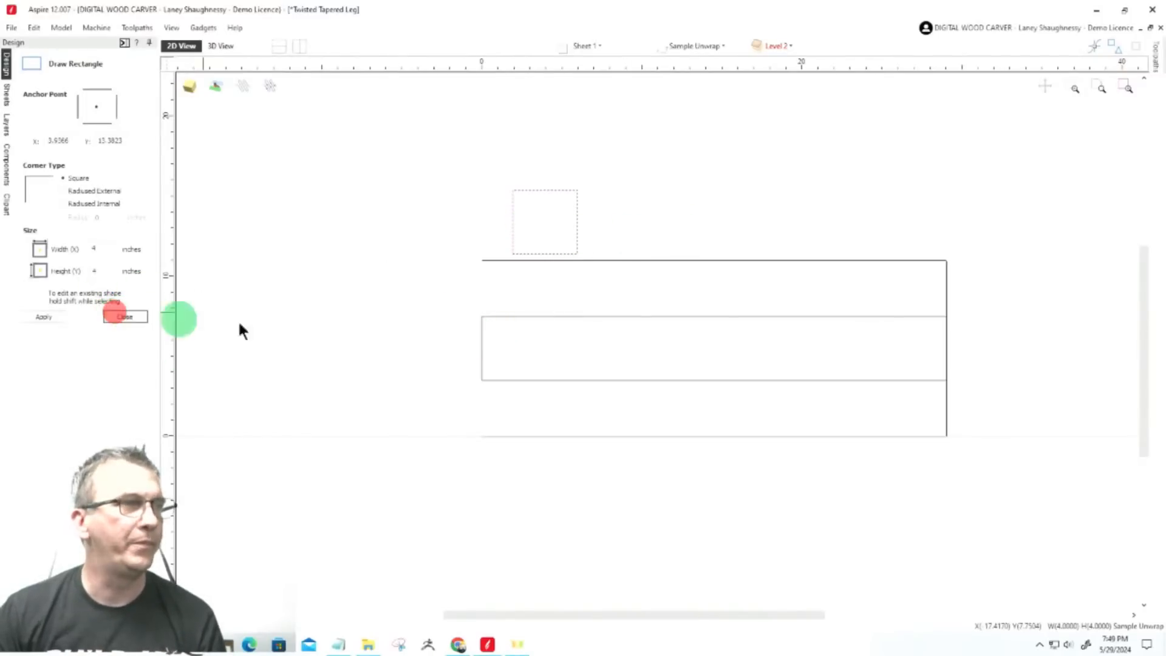
Delete both short end spans of the 29-inch rectangle in node editing, leaving two separate horizontal lines
left_click(504, 317)
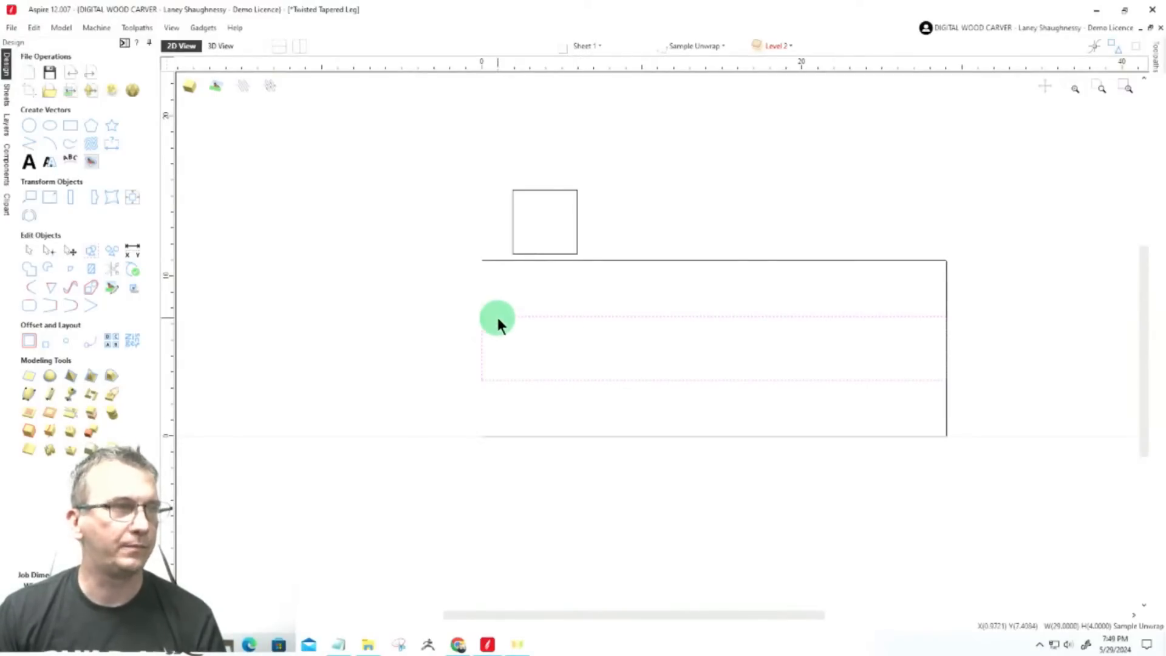
key("n")
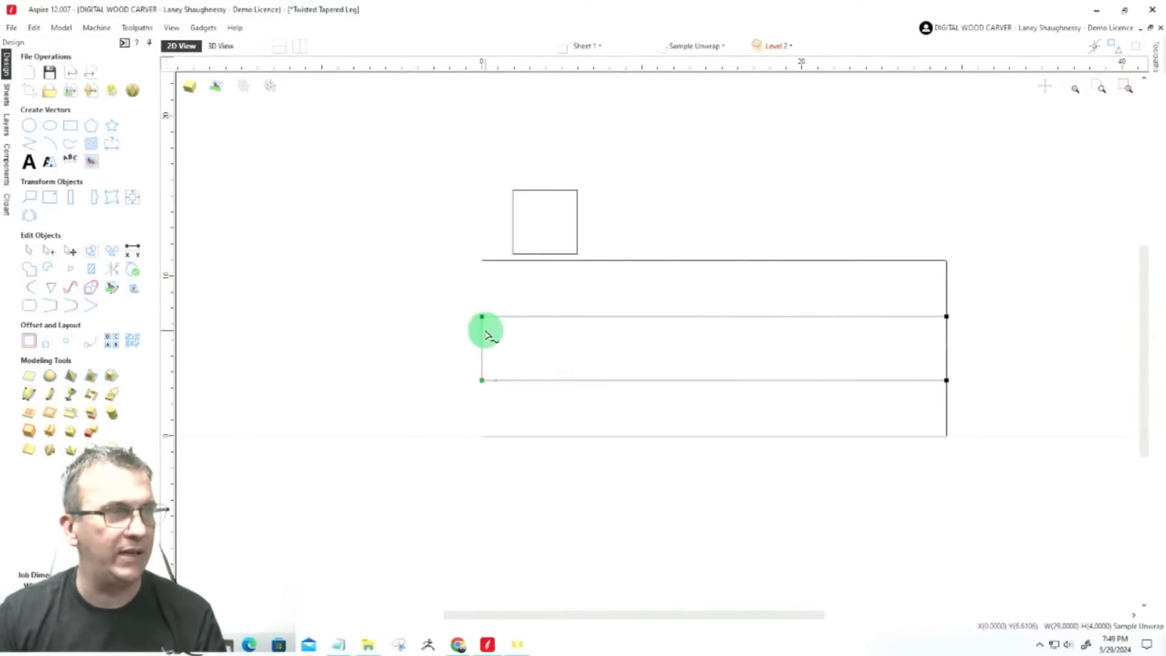
right_click(483, 329)
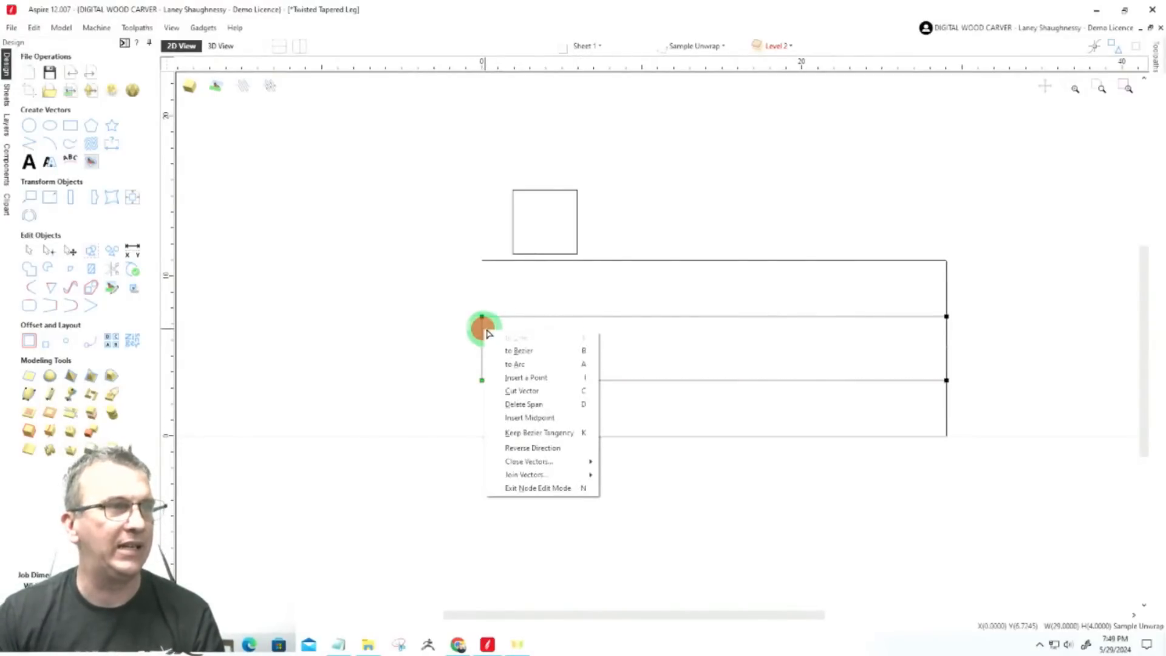
left_click(510, 403)
right_click(949, 334)
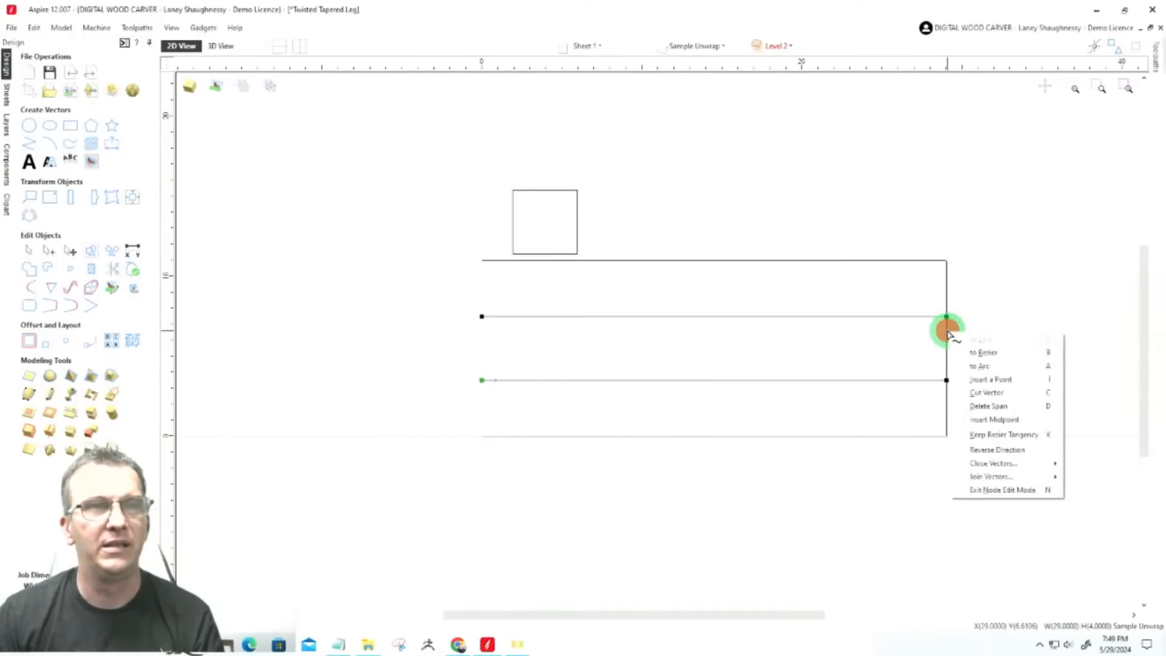
left_click(968, 403)
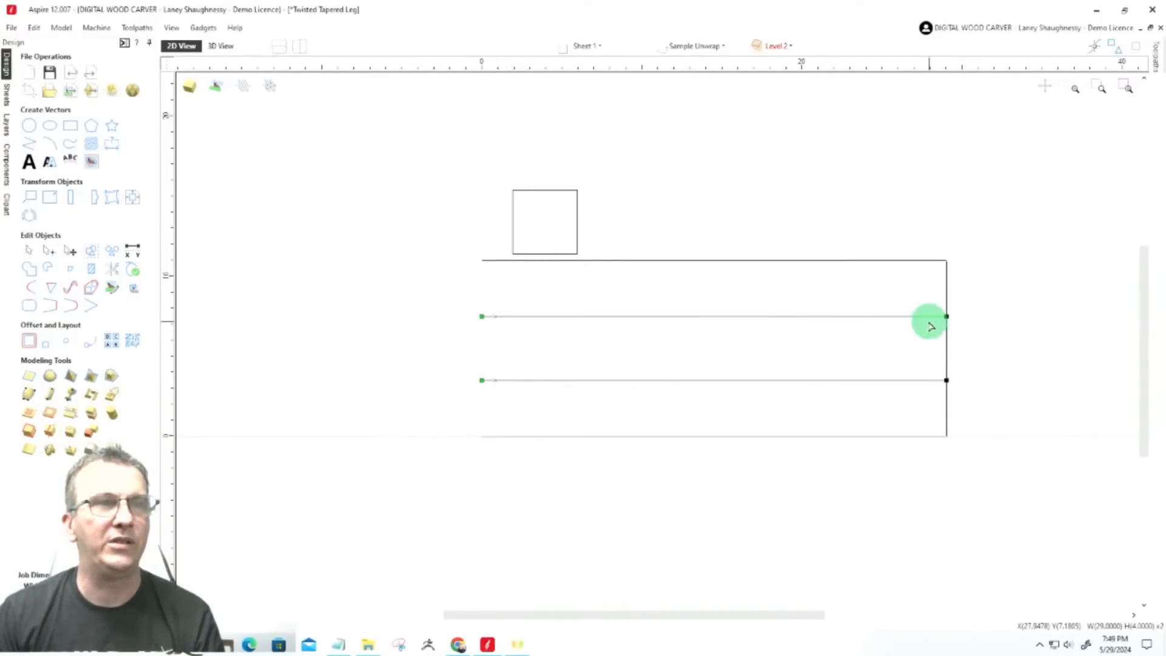
left_click_drag(451, 295, 997, 342)
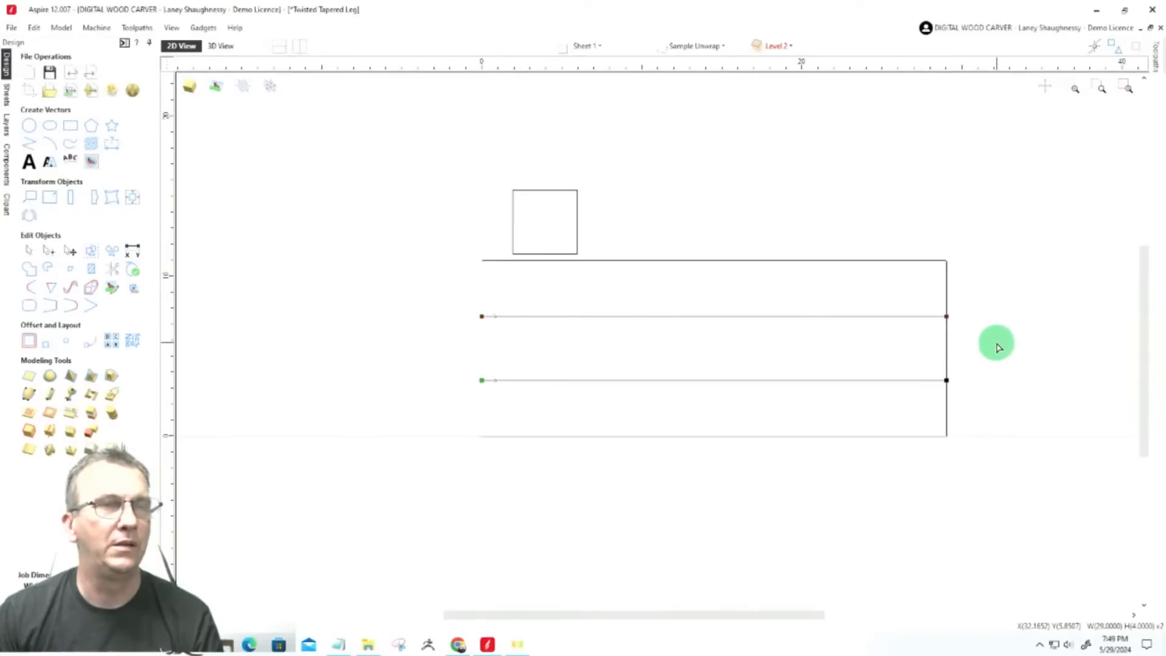
left_click(538, 344)
Move the upper line onto the job's top edge and the lower line onto its bottom edge, snapping at their left endpoints
left_click(542, 316)
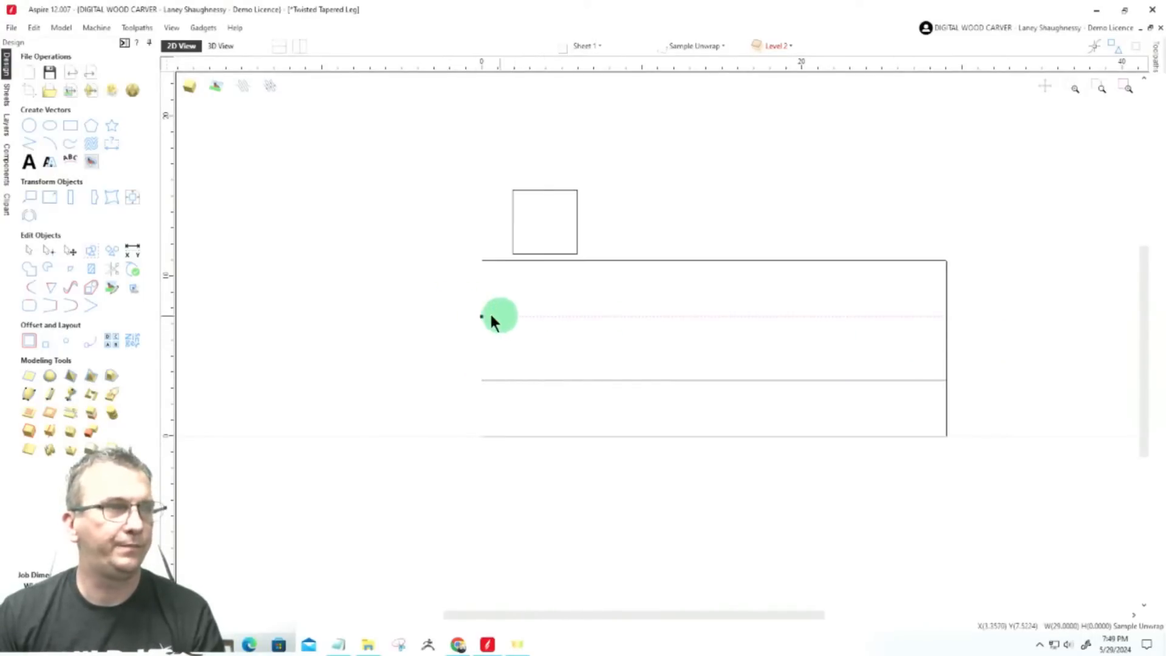
left_click_drag(481, 315, 481, 261)
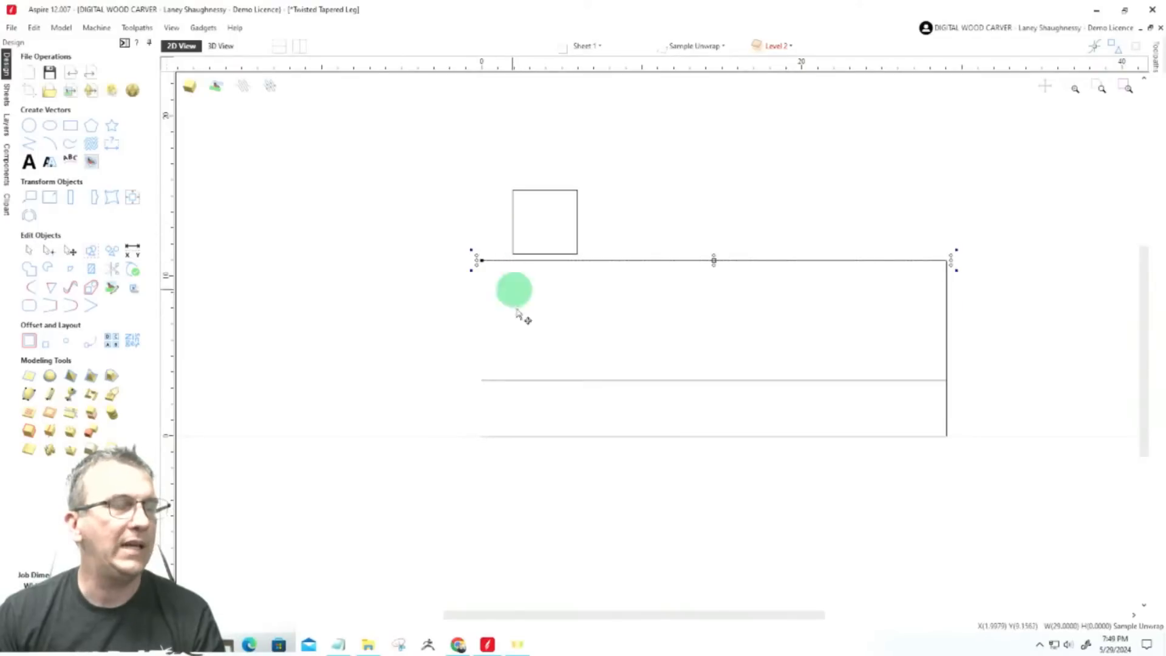
left_click(494, 380)
left_click(495, 381)
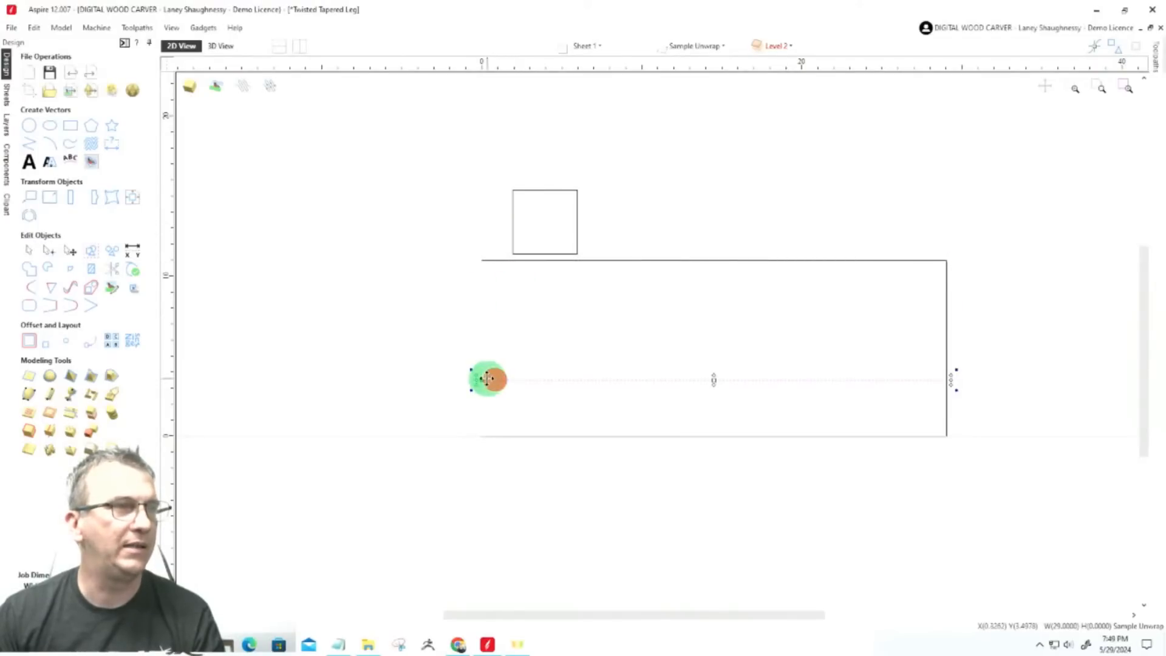
left_click_drag(481, 379, 483, 436)
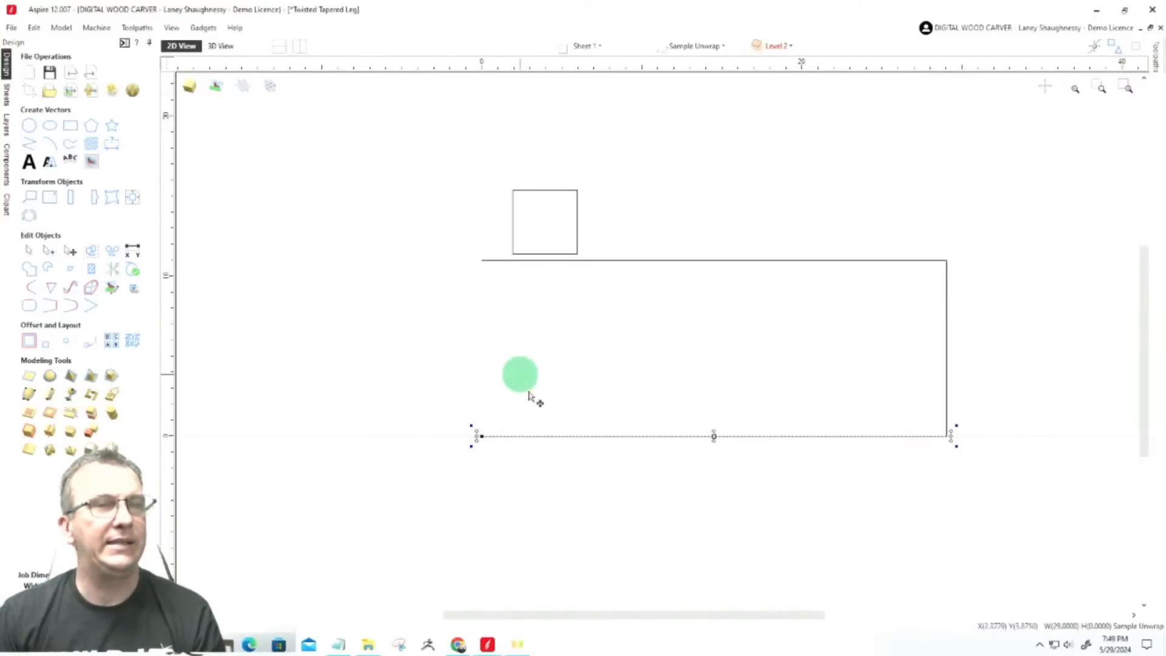
Move the 4-inch square from above the job to the empty area left of it
left_click(516, 213)
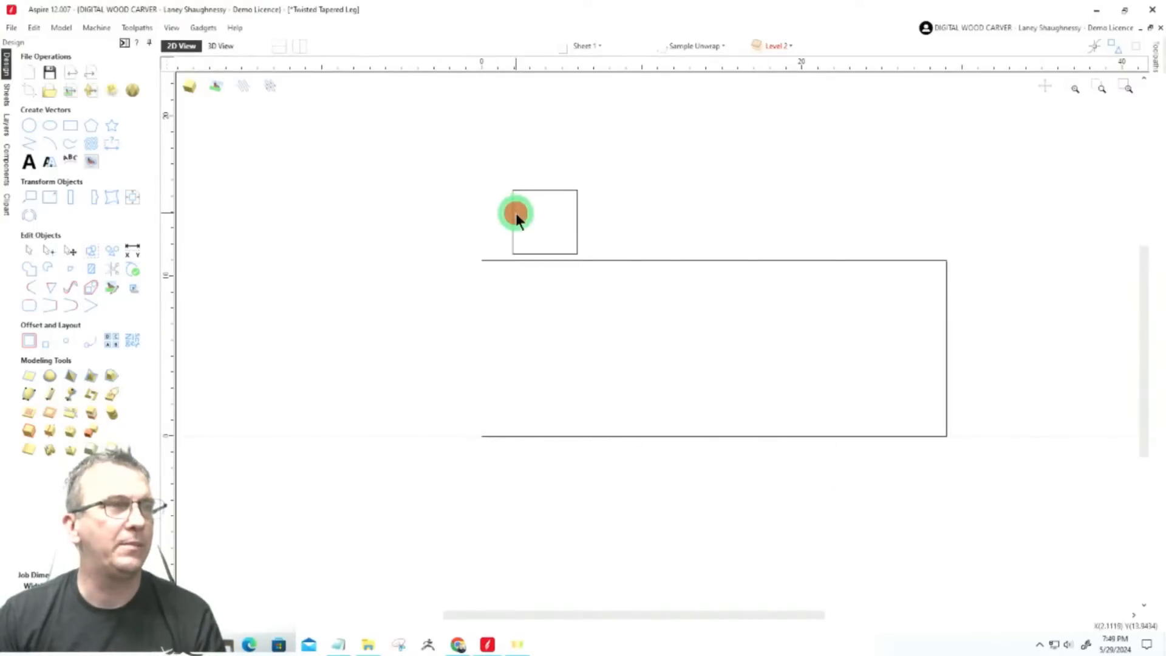
scroll(513, 207, "up", 4)
scroll(772, 181, "down", 2)
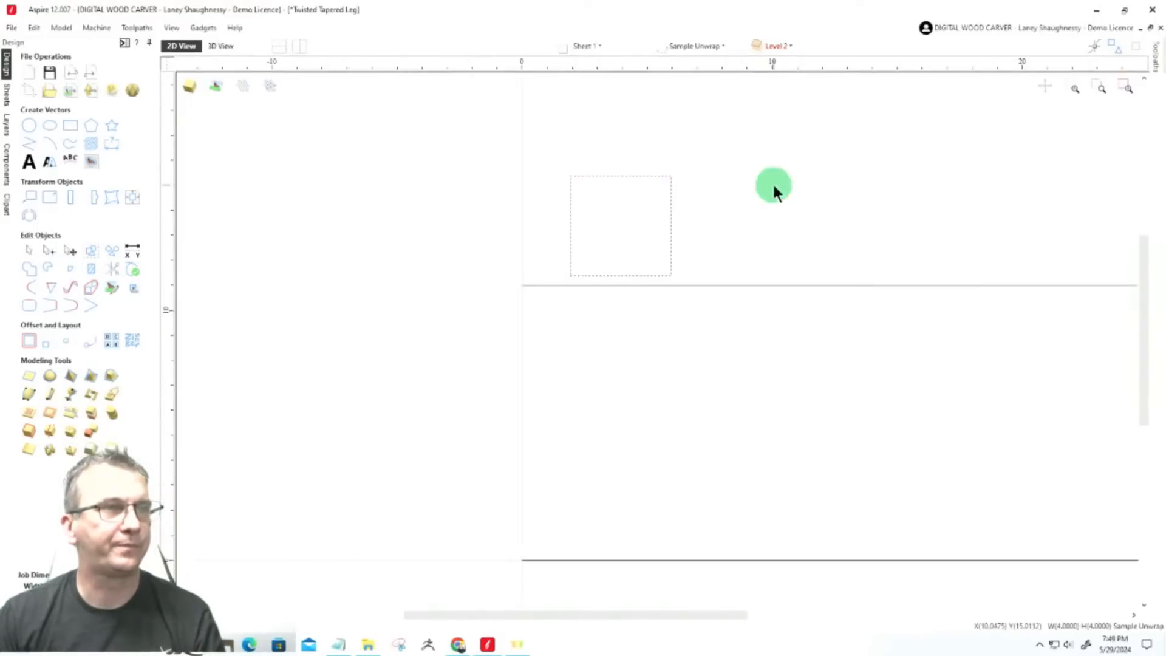
left_click(571, 226)
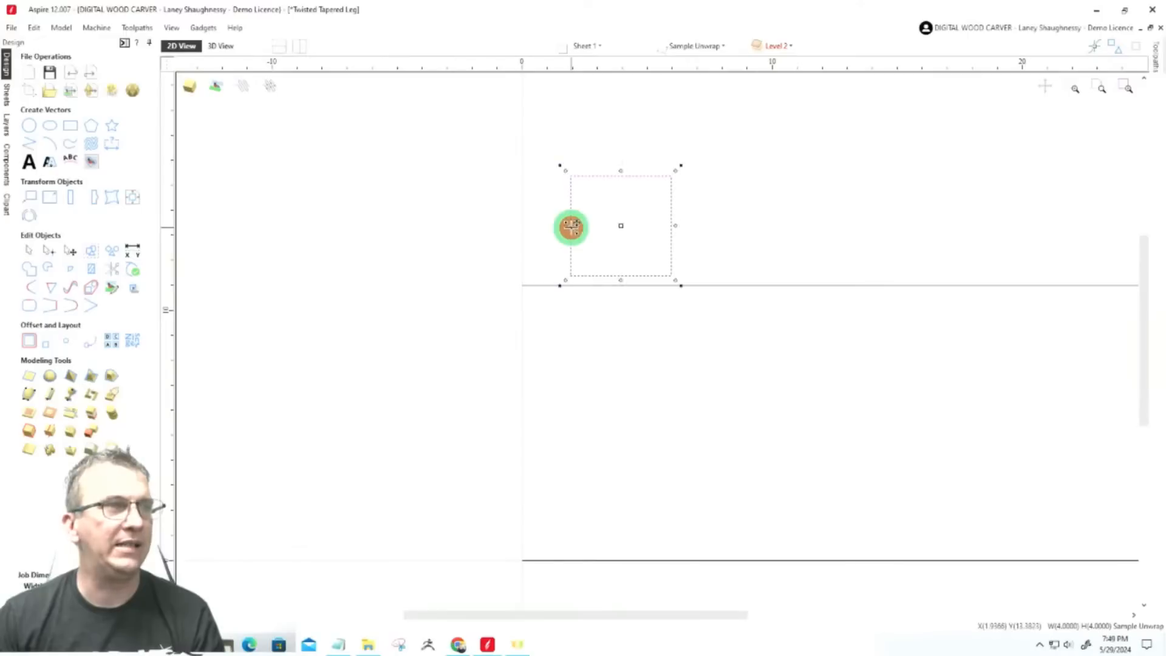
left_click_drag(571, 226, 358, 352)
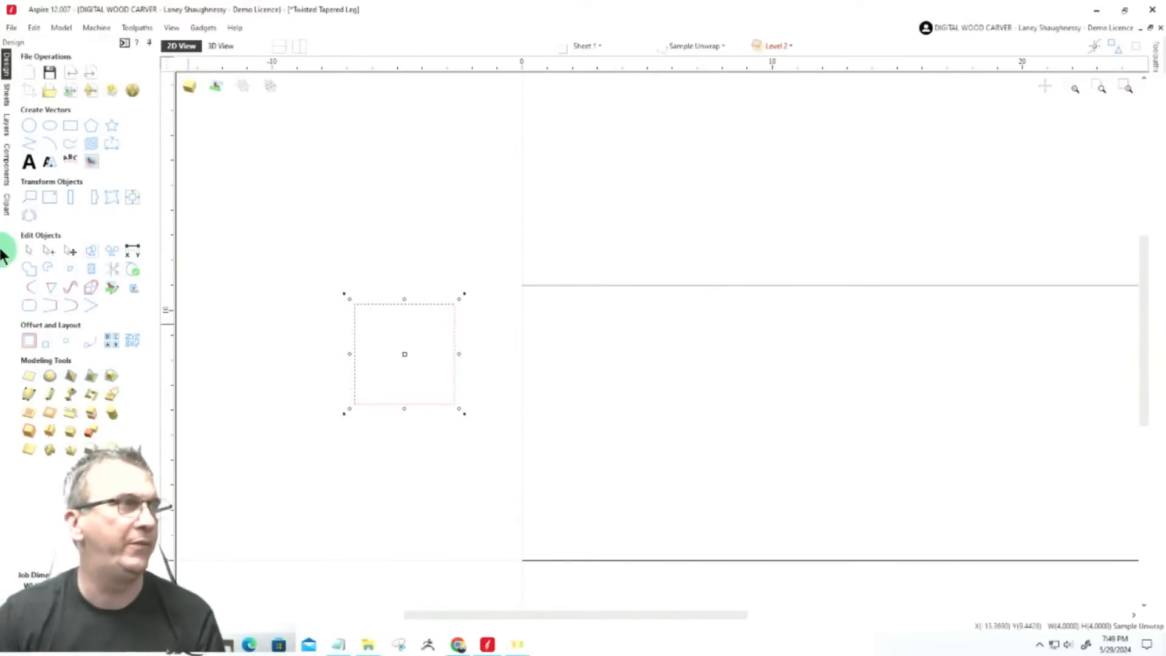
Resize the square to 3.5 by 3.5 inches with linked proportions and move it farther left of the job
left_click(53, 198)
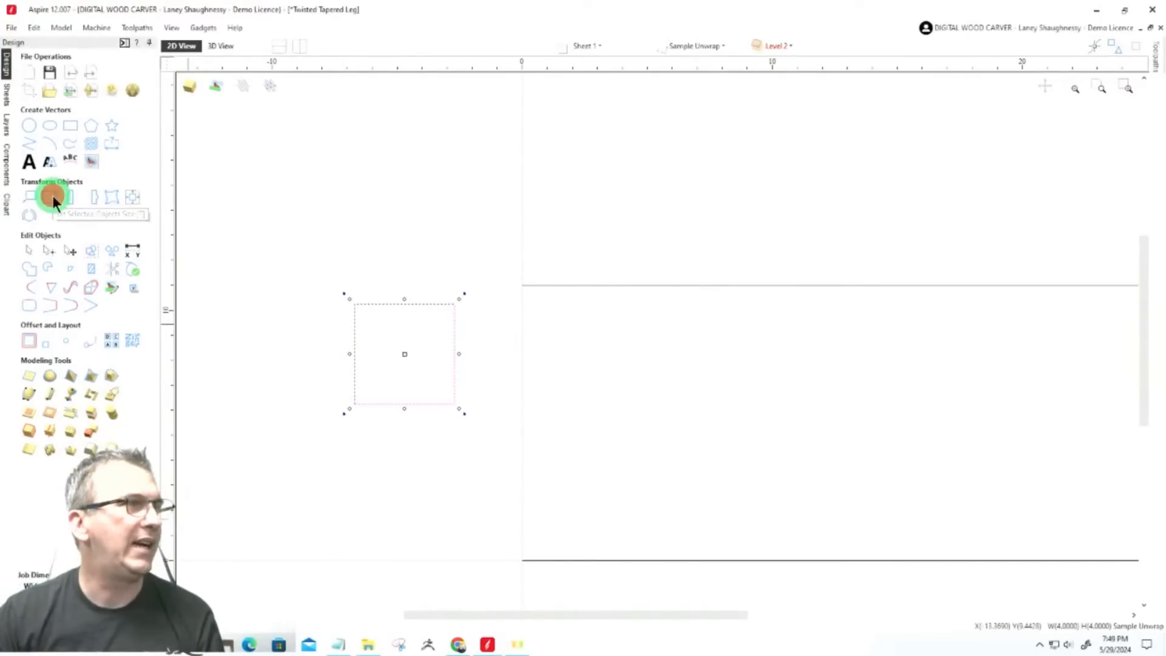
double_click(74, 238)
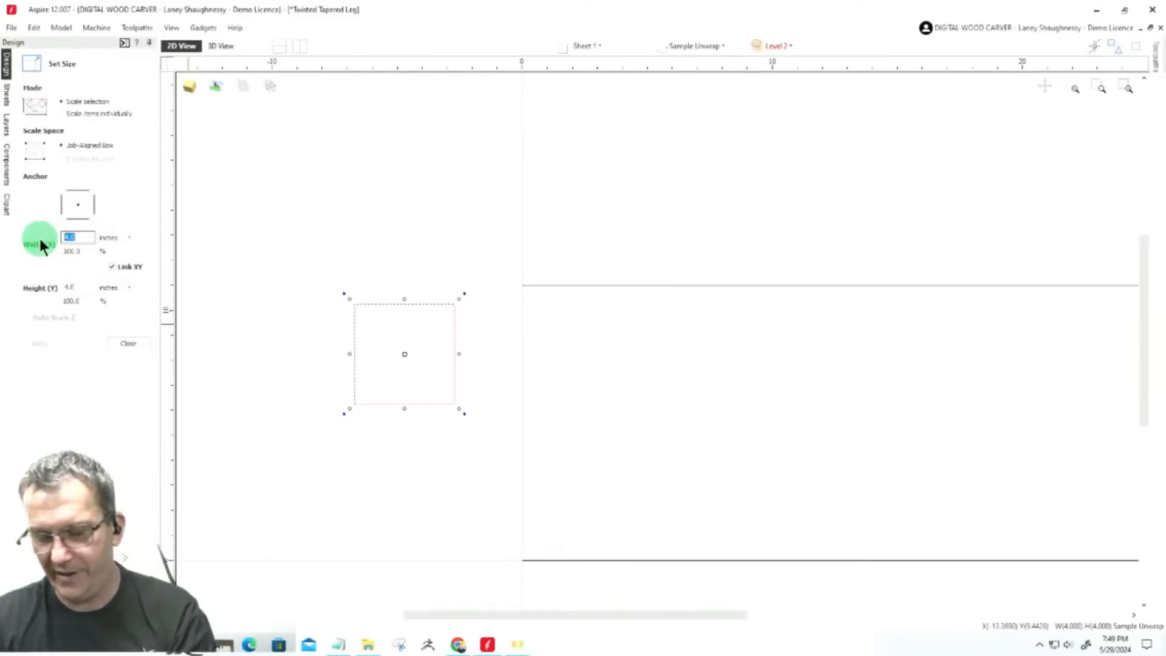
type("3.5")
double_click(78, 288)
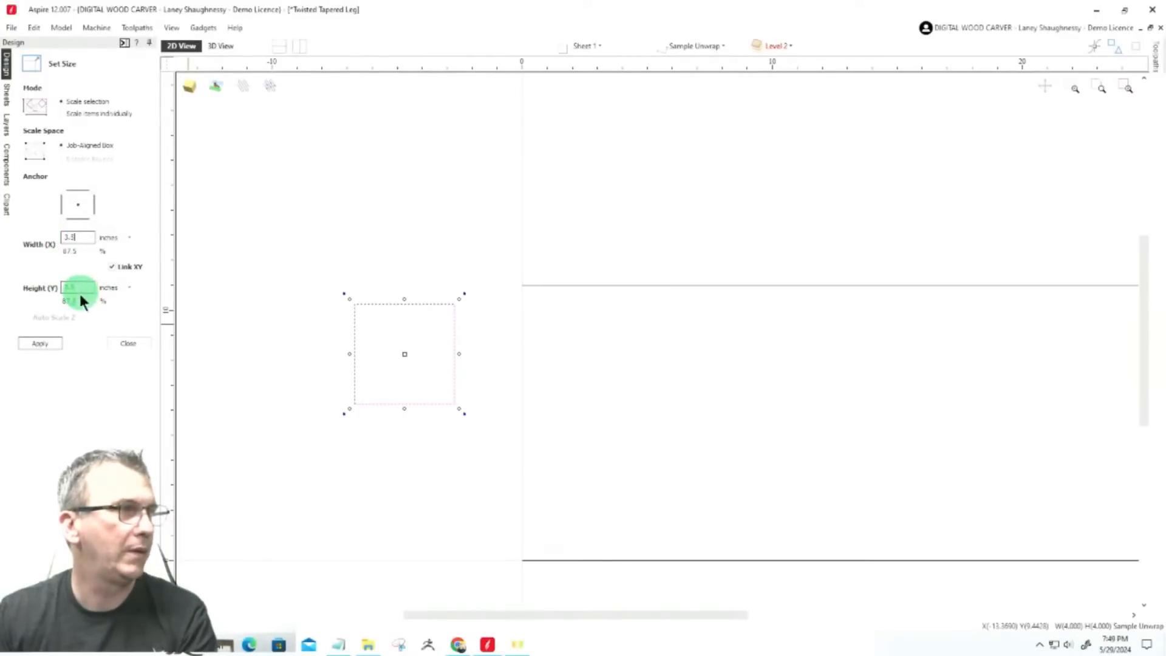
left_click(37, 344)
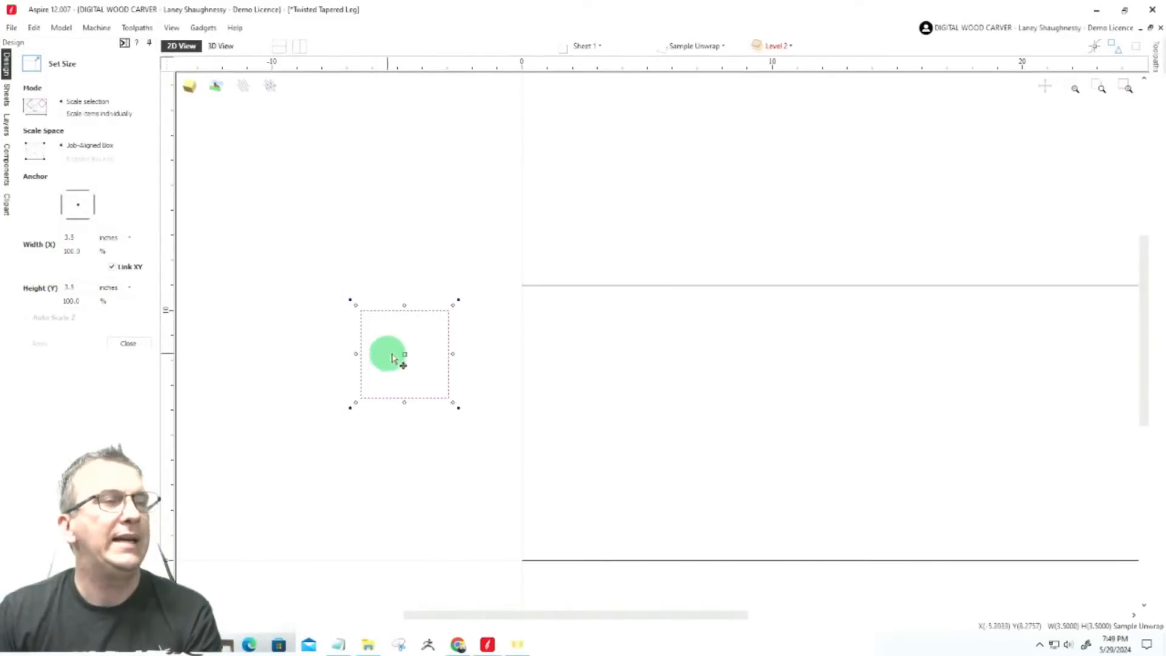
left_click_drag(386, 311, 259, 338)
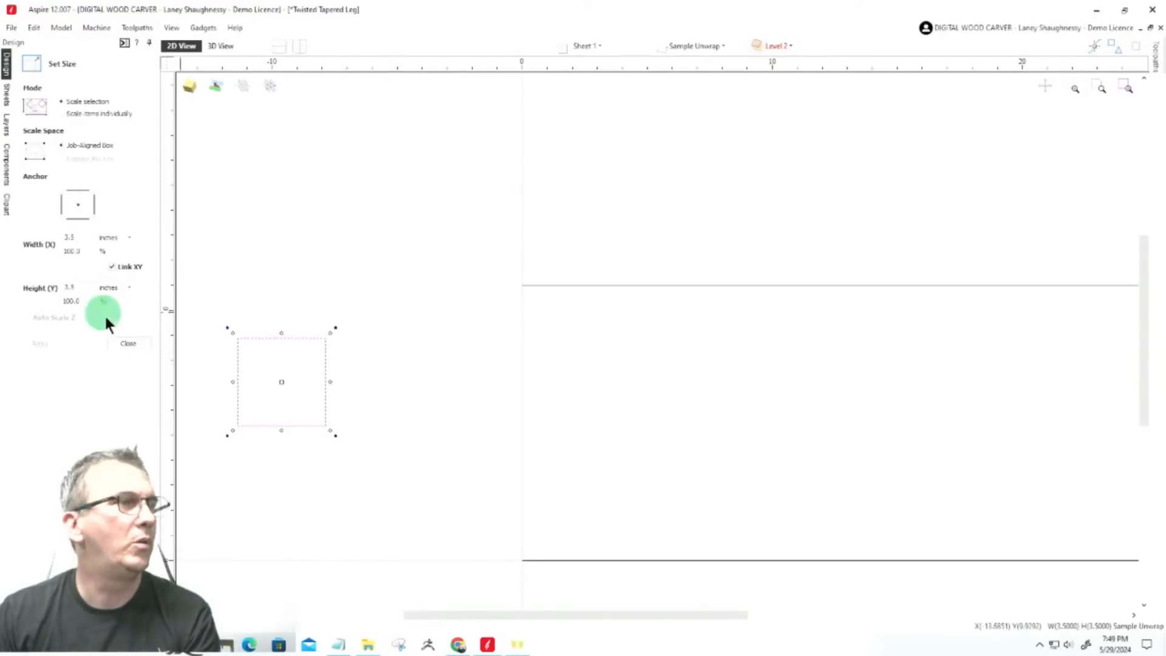
Draw a narrow square-cornered rectangle about 1.17 by 11 inches just left of the job, spanning the job's full height
left_click(118, 344)
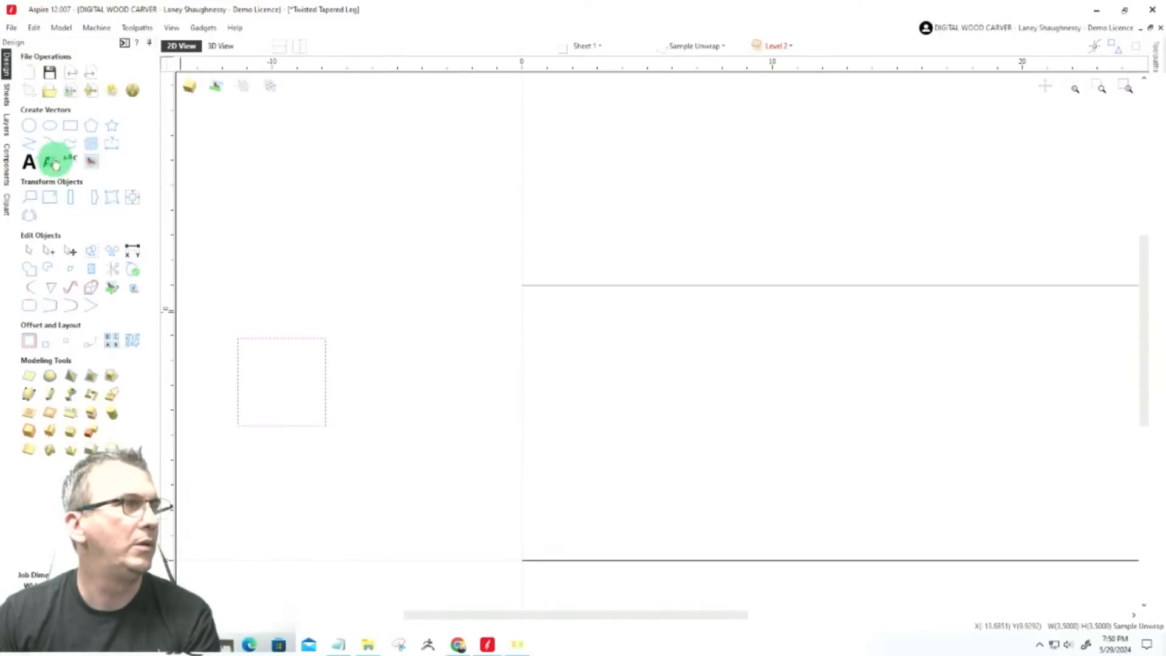
left_click(69, 125)
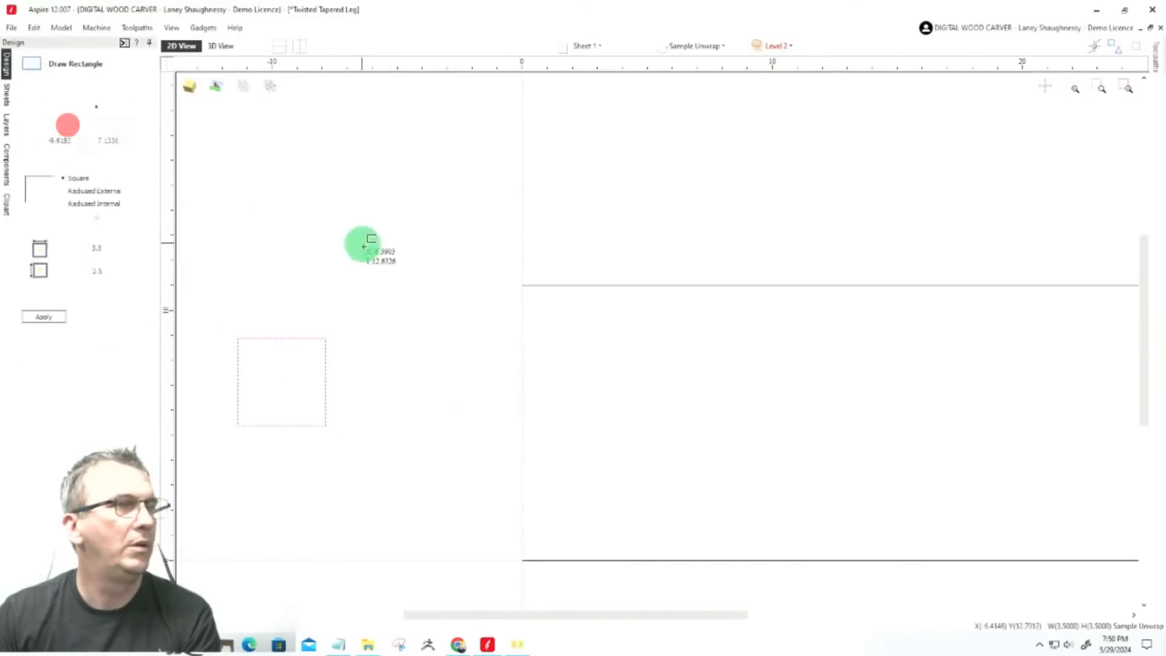
mouse_move(474, 285)
left_mouse_down()
mouse_move(500, 370)
mouse_move(487, 516)
mouse_move(490, 560)
mouse_move(503, 562)
left_mouse_up()
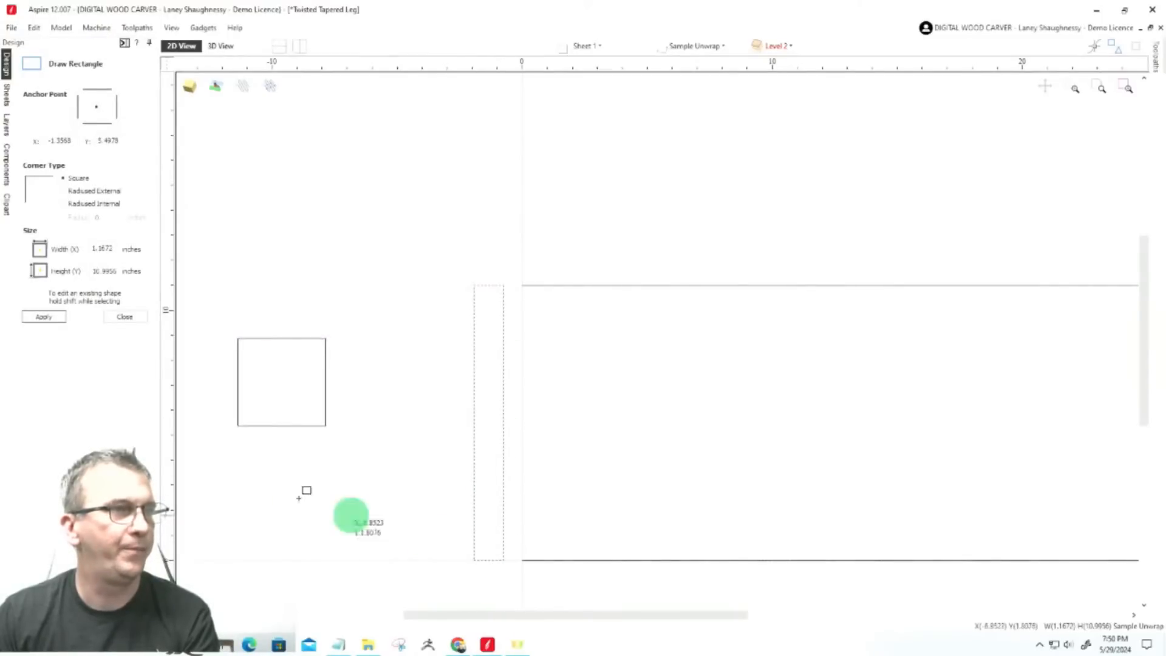
left_click(118, 316)
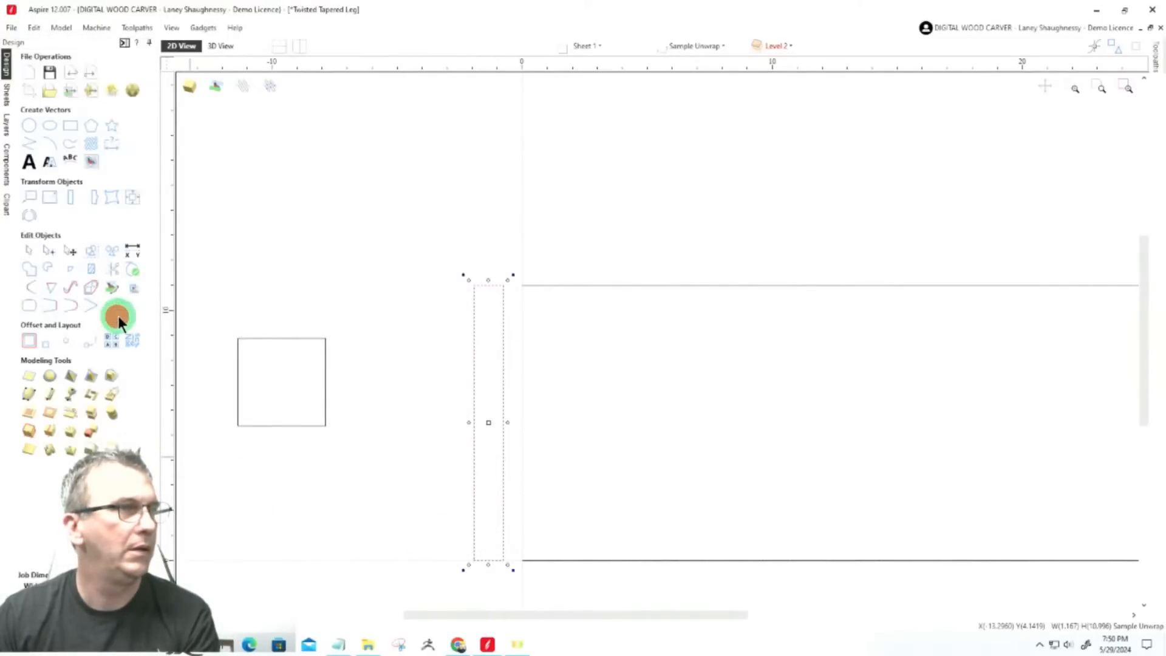
Delete the narrow rectangle's left vertical span in node editing, leaving an open cross-section profile
left_click(48, 250)
right_click(474, 365)
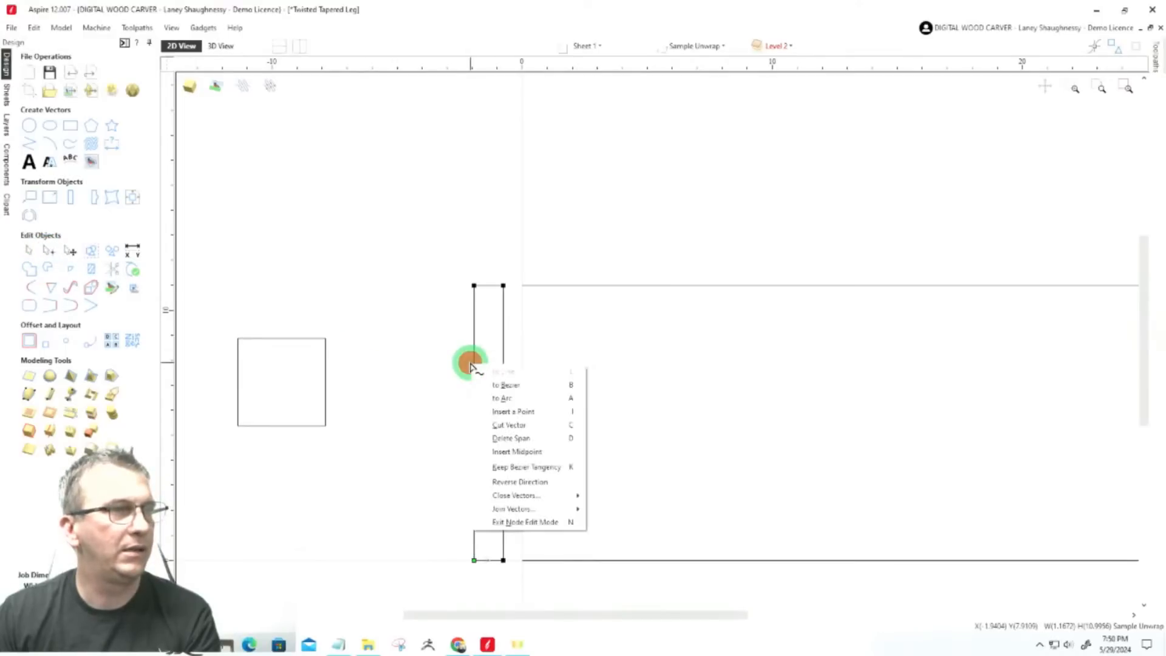
left_click(495, 436)
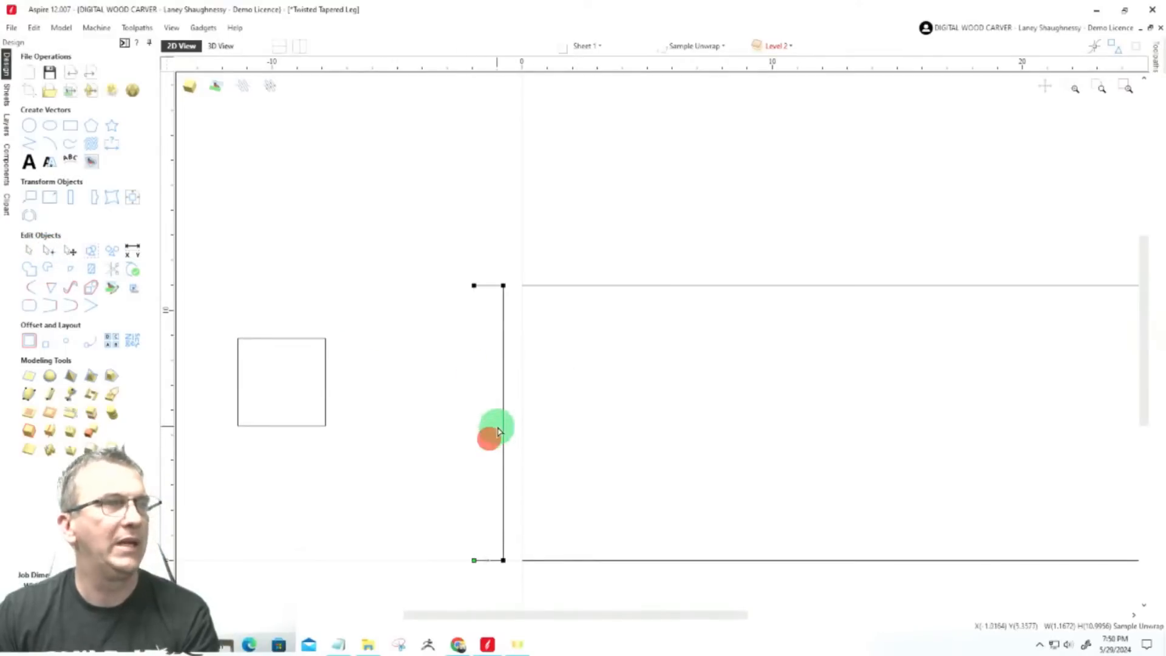
scroll(466, 389, "down", 2)
left_click(420, 430)
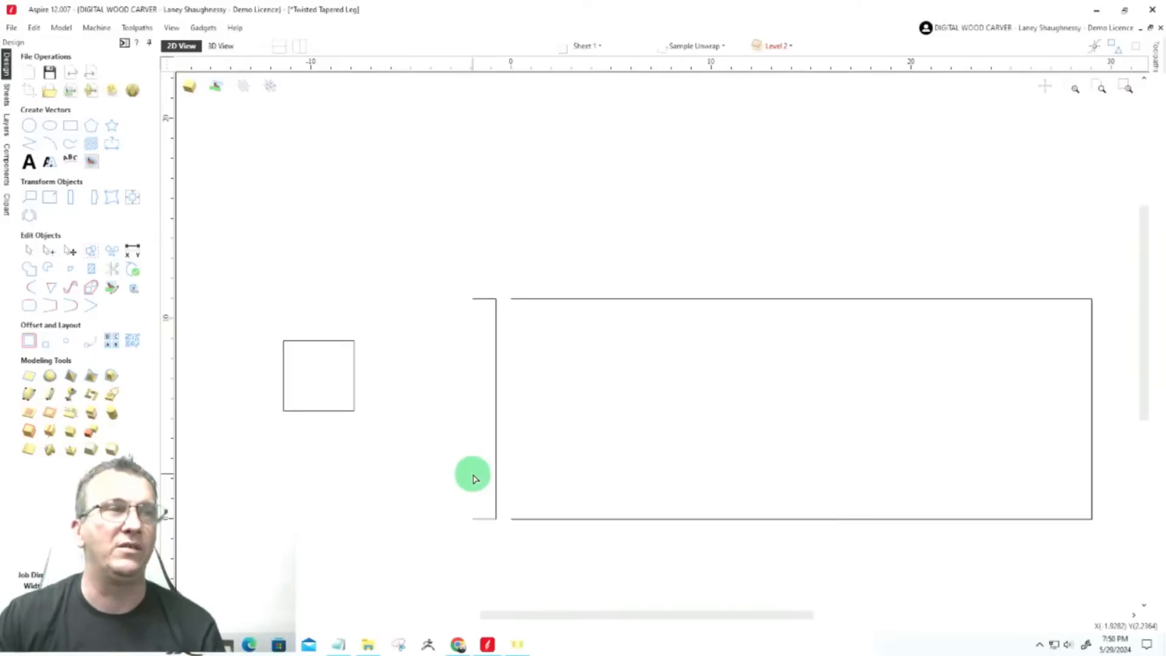
Assign the horizontal lines on the job's bottom and top edges as the drive rails of a Two Rail Sweep
left_click(7, 112)
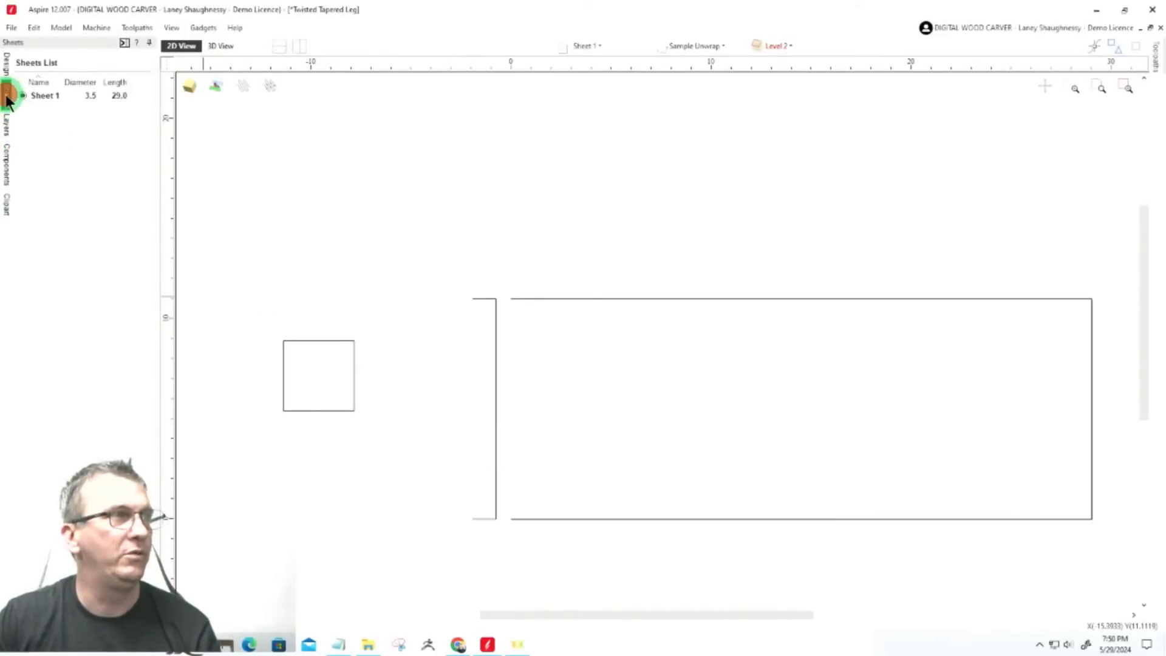
left_click(7, 77)
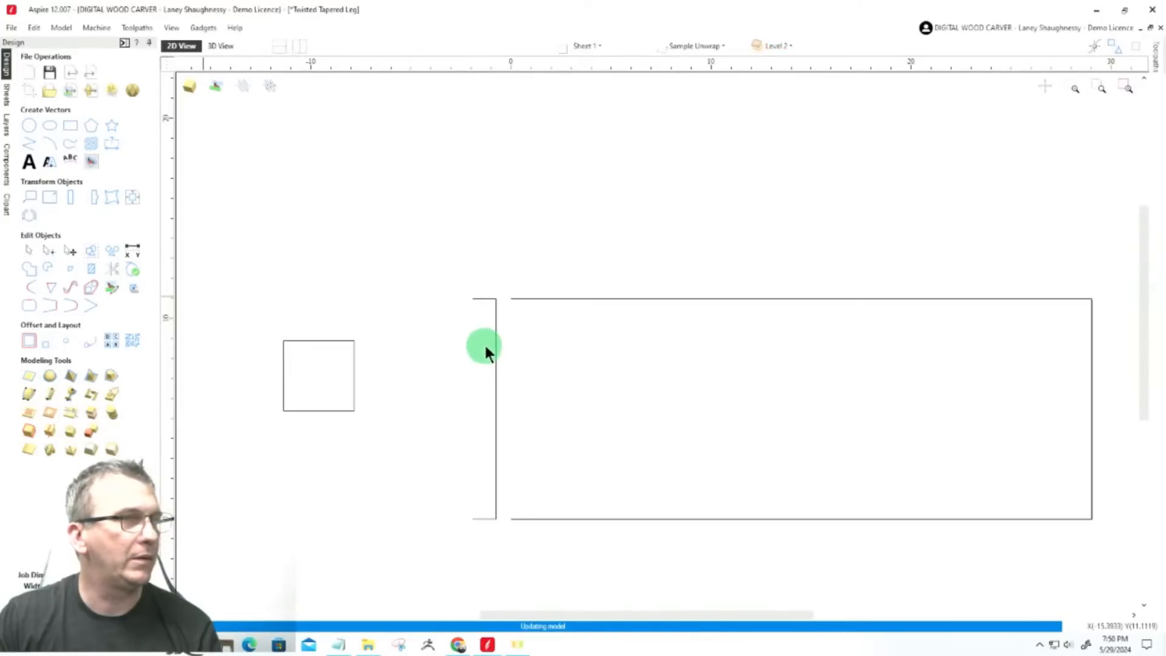
left_click(522, 520)
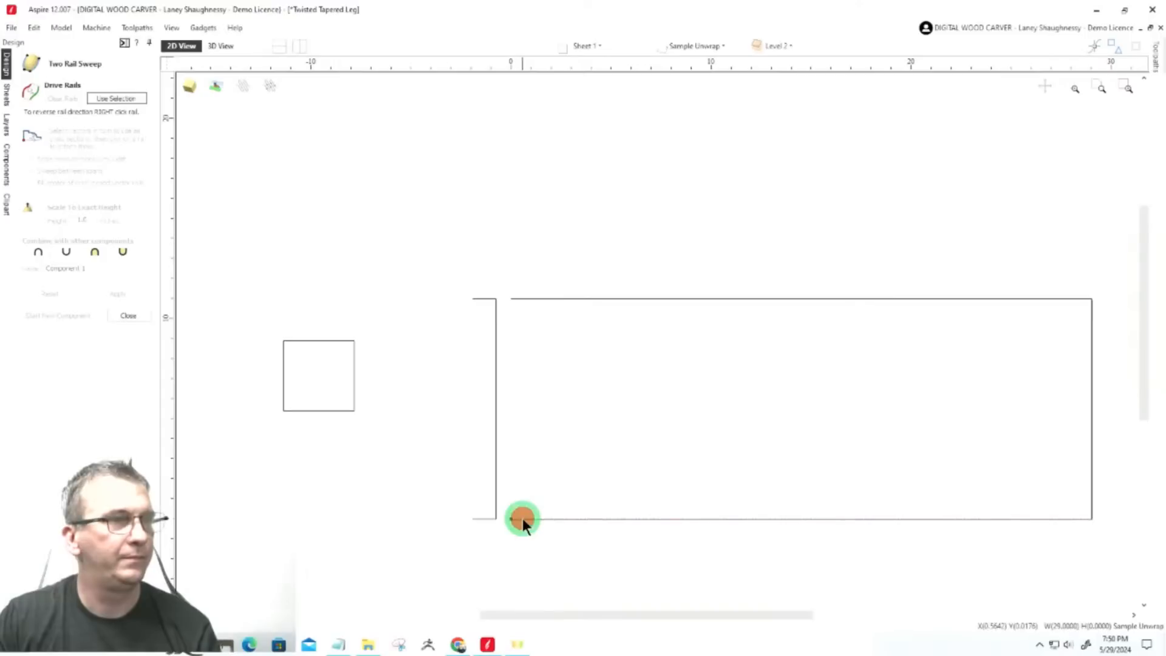
left_click(532, 299, "shift")
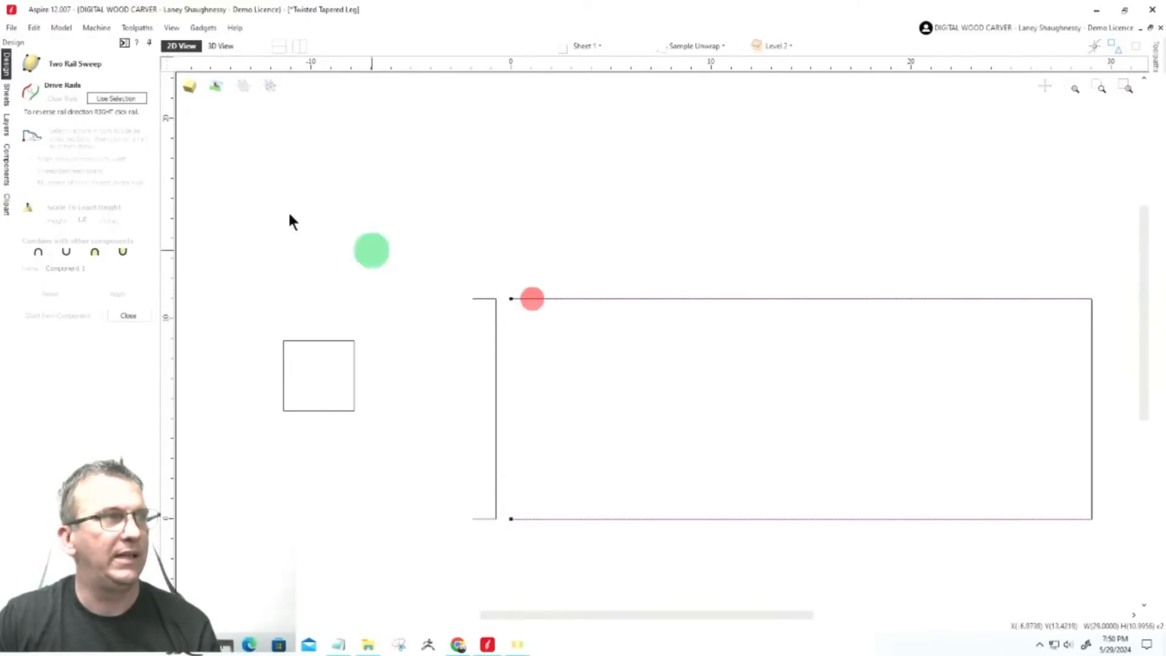
scroll(782, 458, "up", 3)
scroll(600, 407, "down", 1)
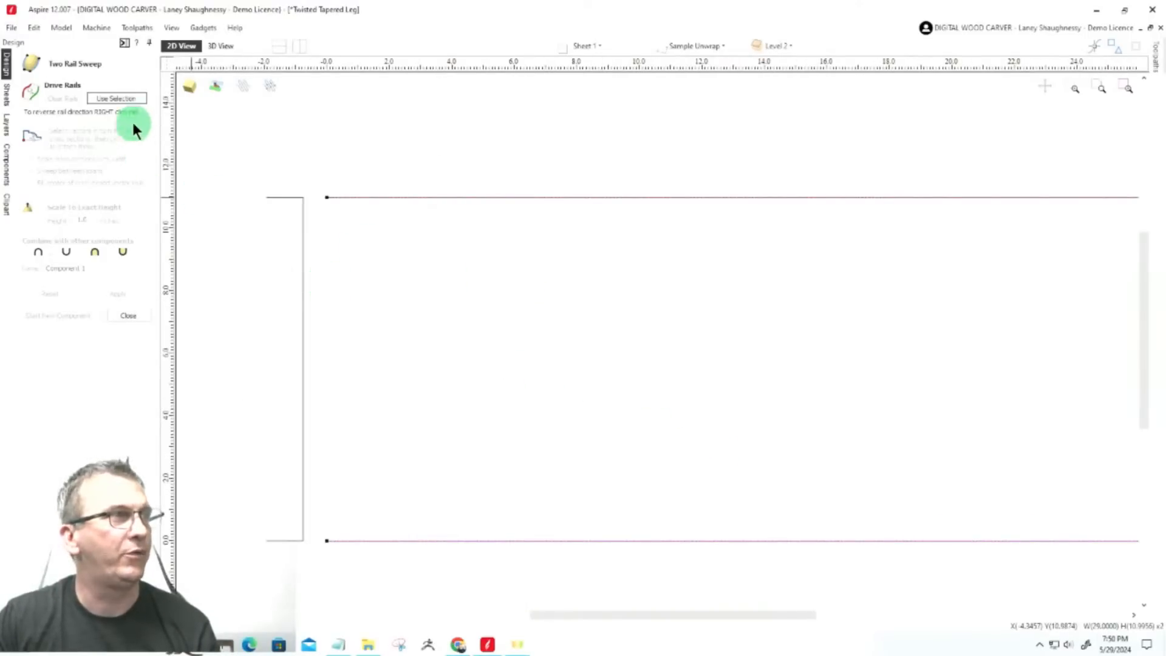
left_click(122, 97)
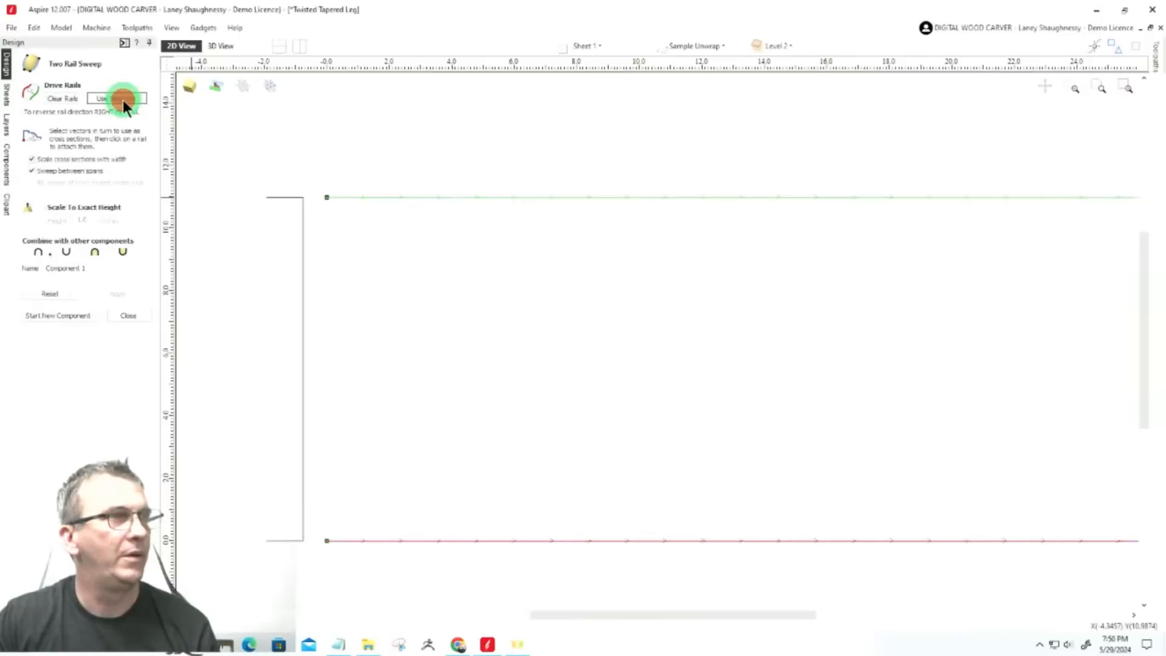
Sweep the open three-sided profile along the rails without scaling cross sections with width
left_click(300, 256)
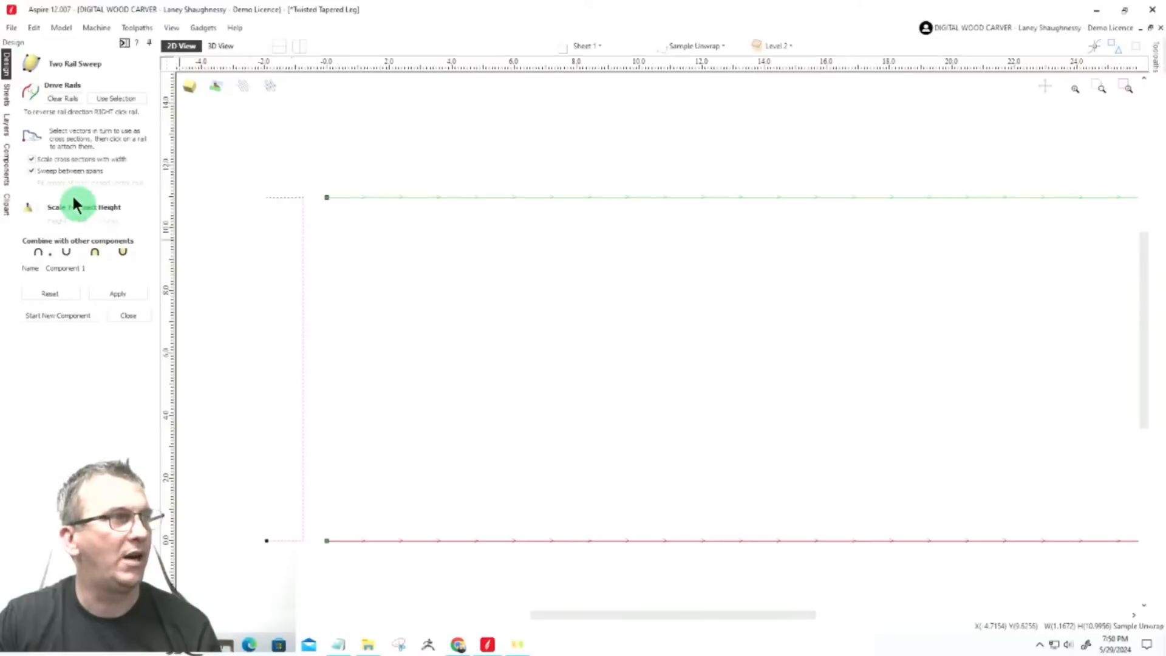
left_click(32, 159)
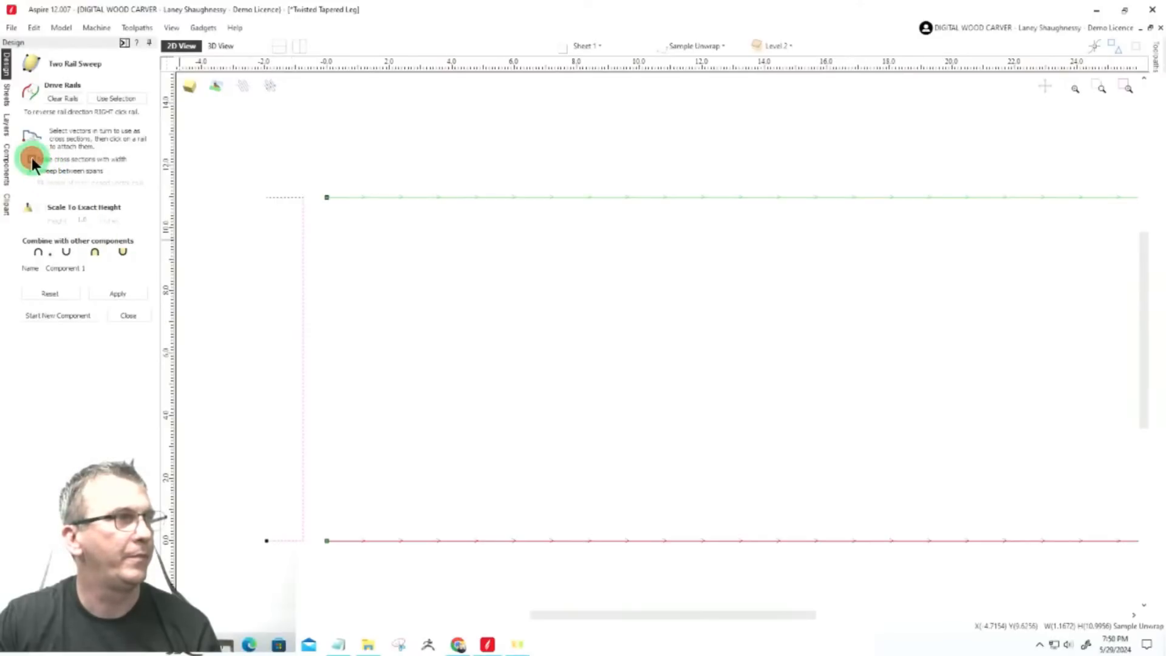
left_click(115, 293)
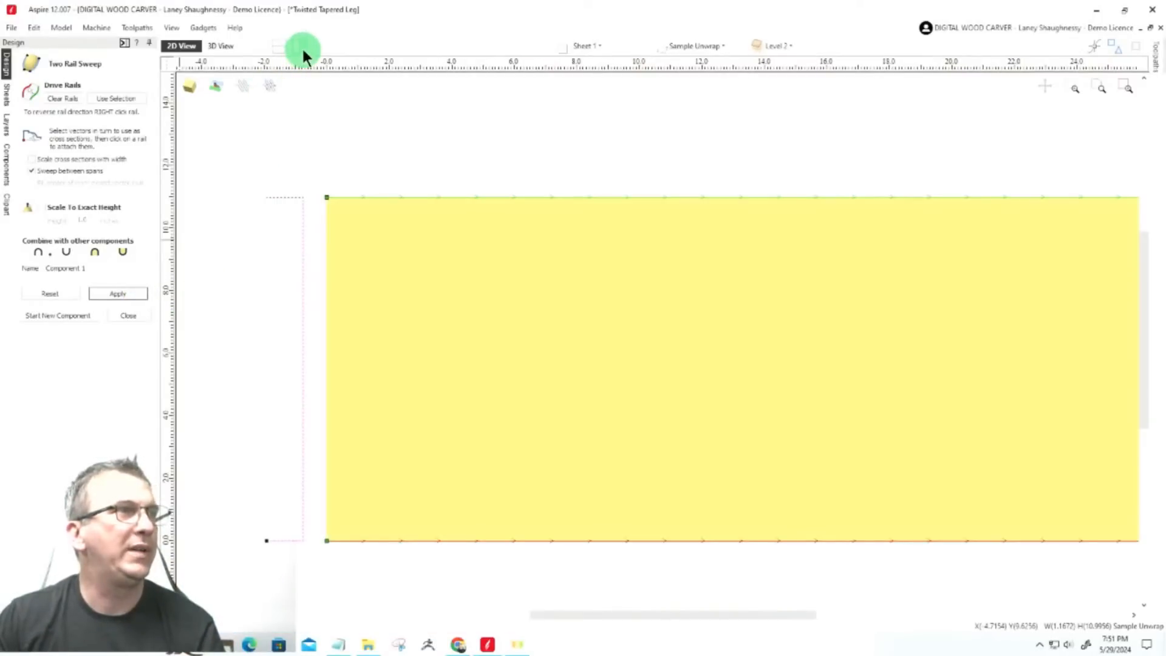
Hide Component 11, Component 7 and Component 10 in Level 2, keeping only the new swept Component 1 shown in 3D
left_click(226, 47)
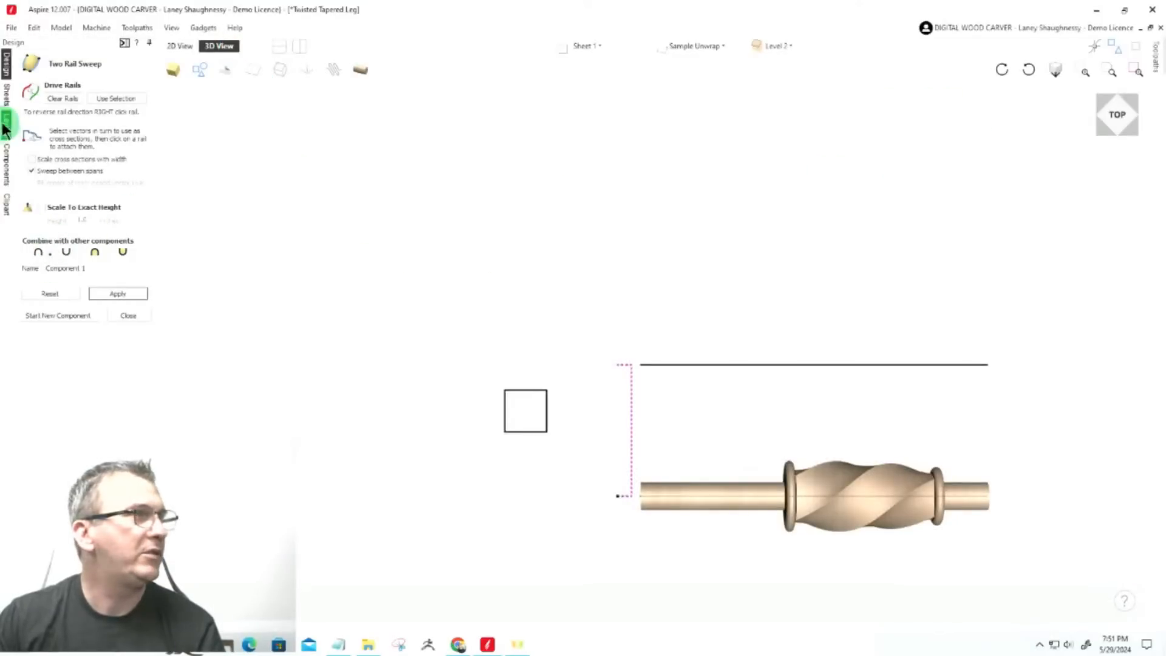
left_click(7, 167)
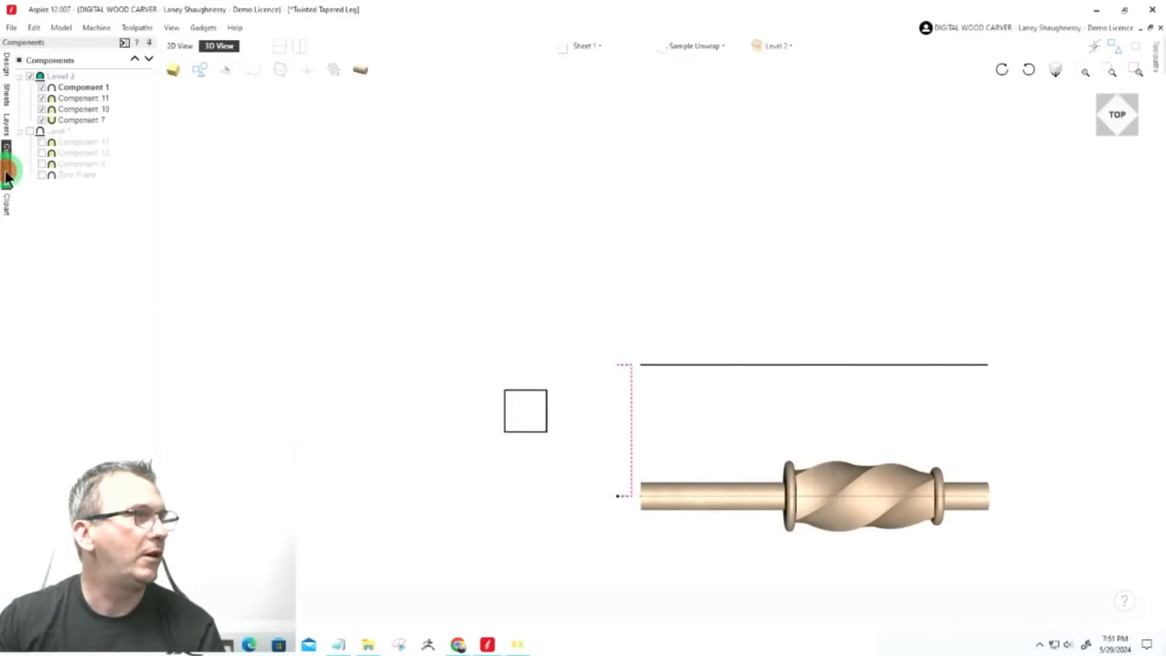
left_click(42, 98)
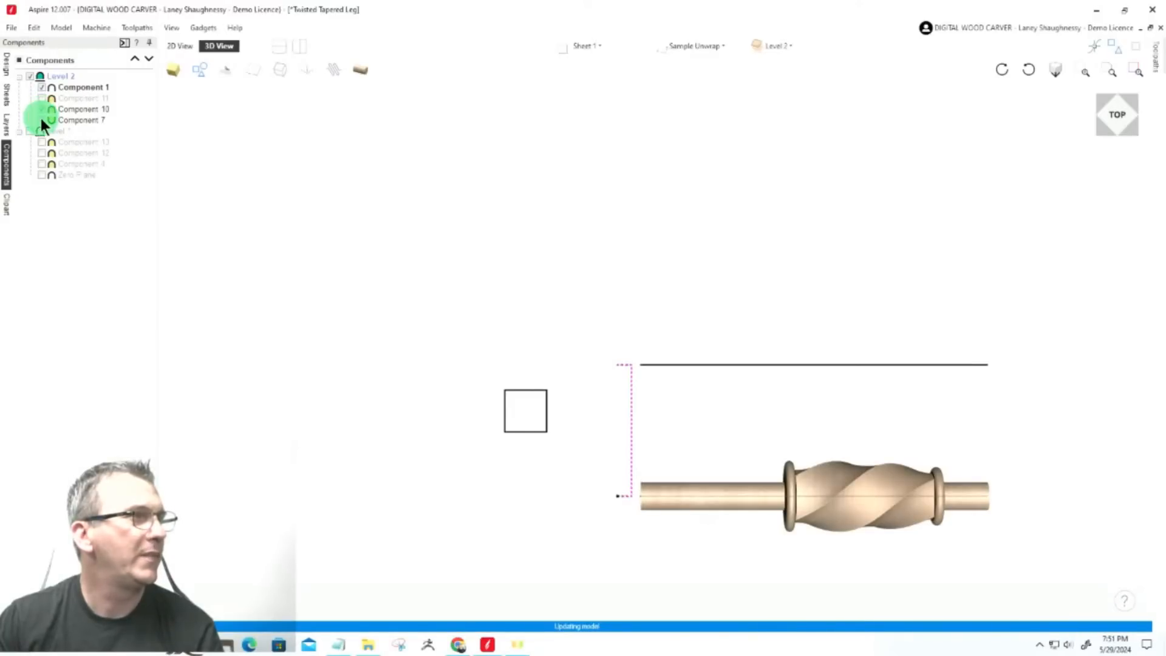
left_click(41, 120)
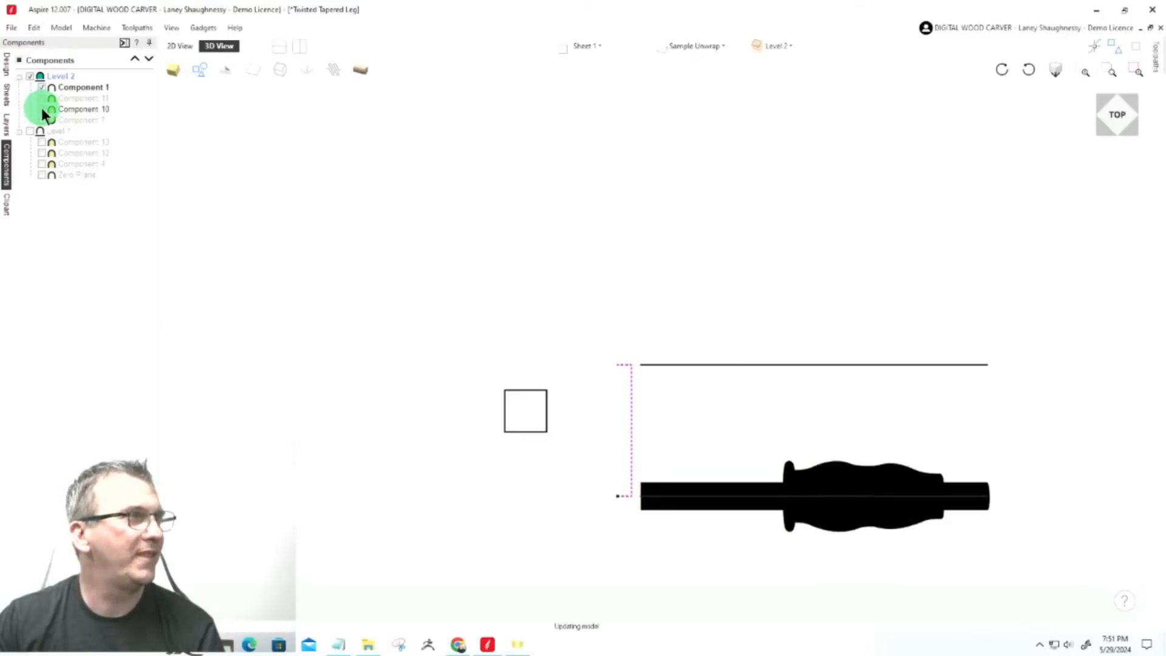
left_click(41, 109)
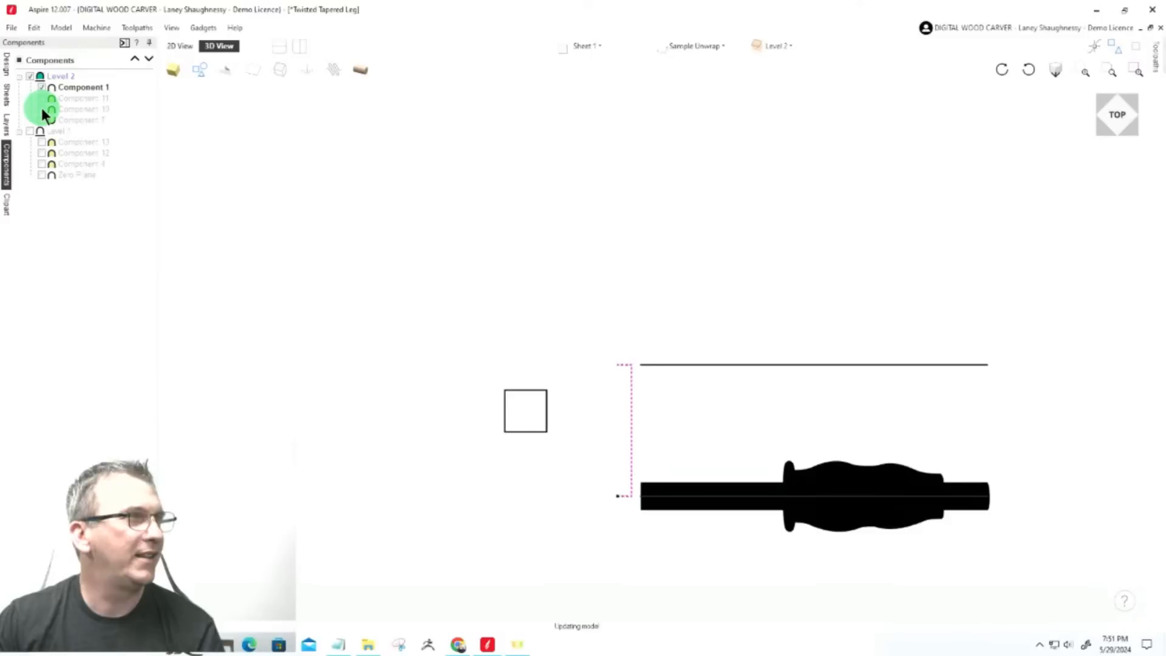
left_click(63, 87)
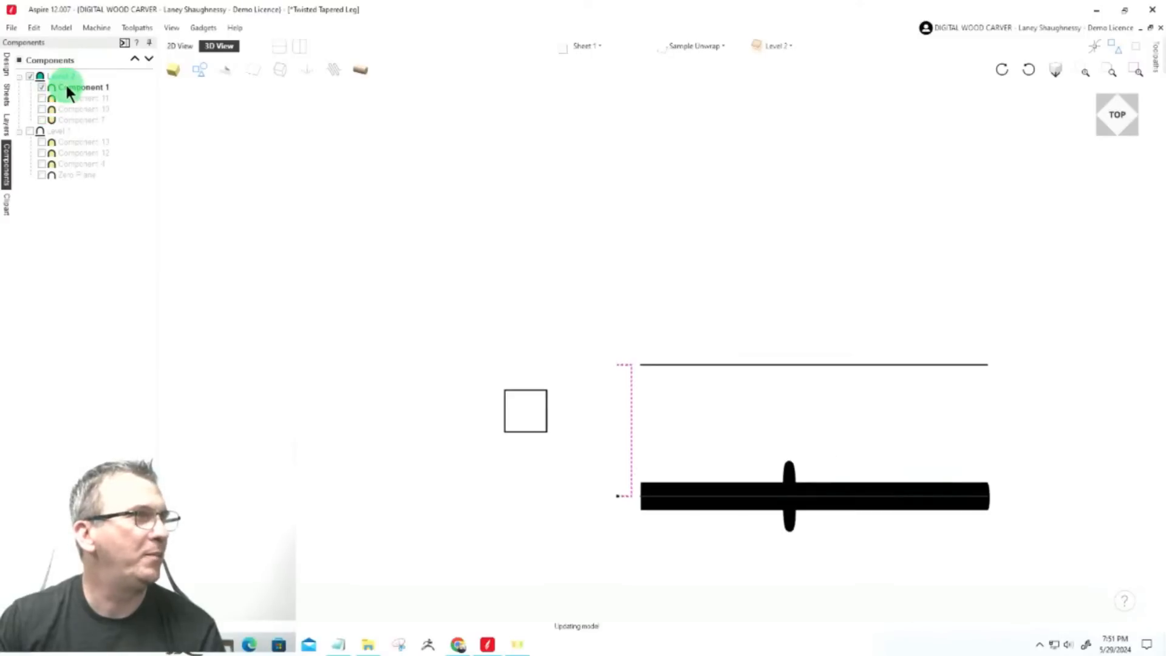
Insert a new component level above Level 2 and move Component 1 into it
right_click(61, 77)
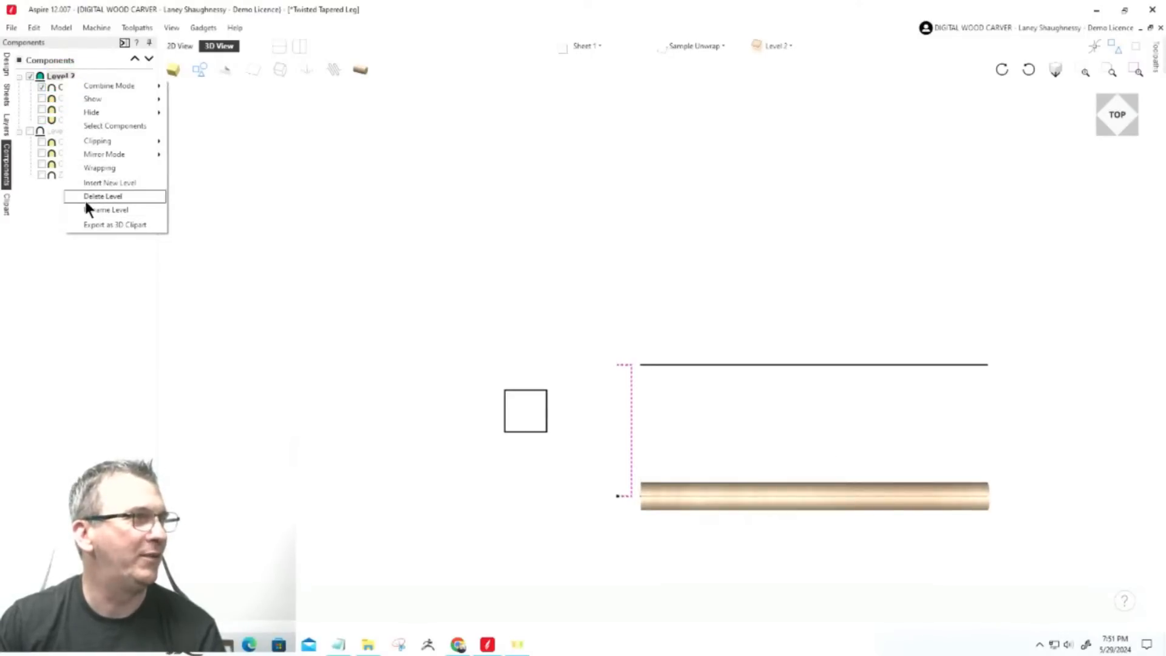
left_click(88, 181)
left_click(60, 97)
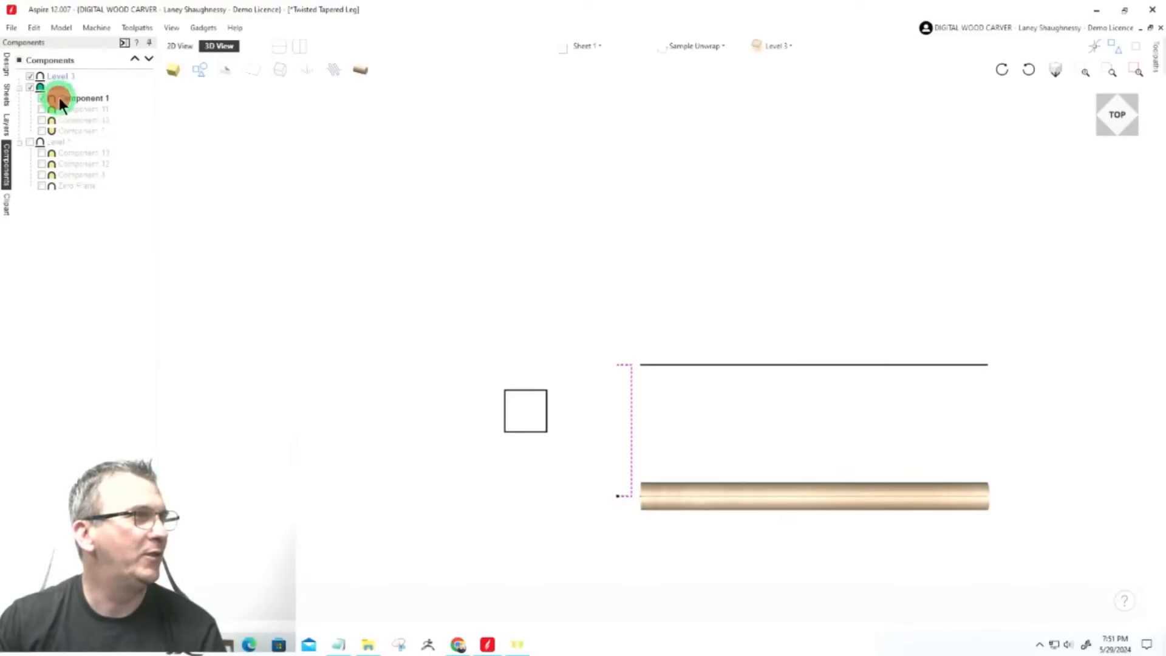
left_click_drag(60, 97, 59, 78)
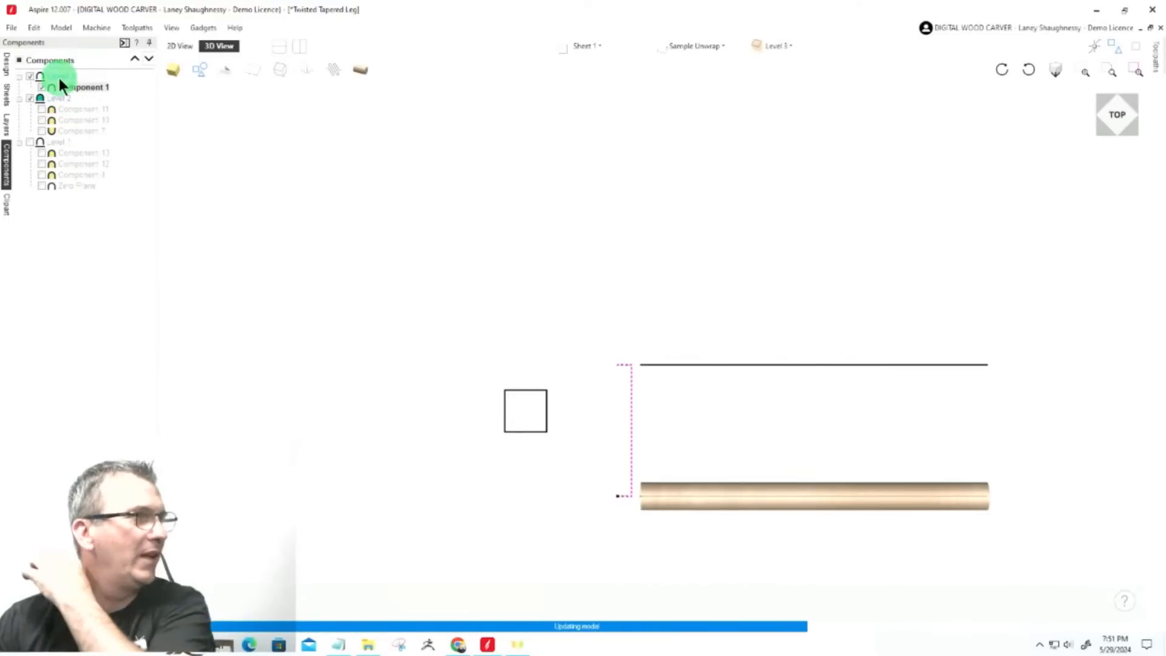
left_click(30, 98)
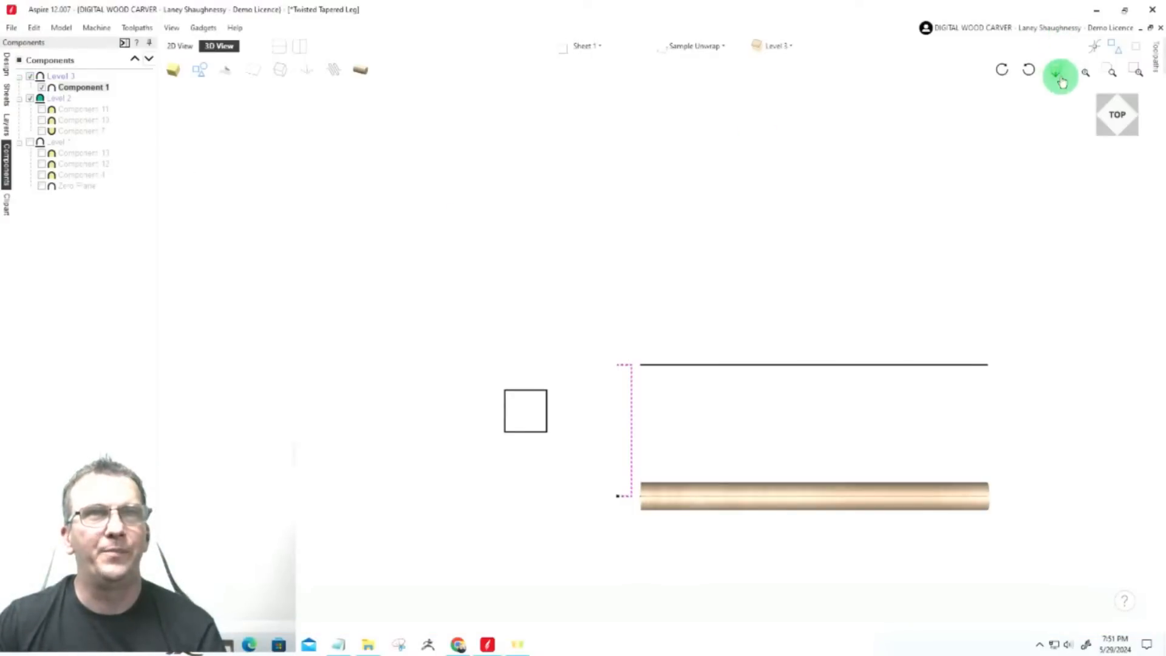
Examine the swept component flat from the top and front, and wrapped as a cylinder
left_click(364, 71)
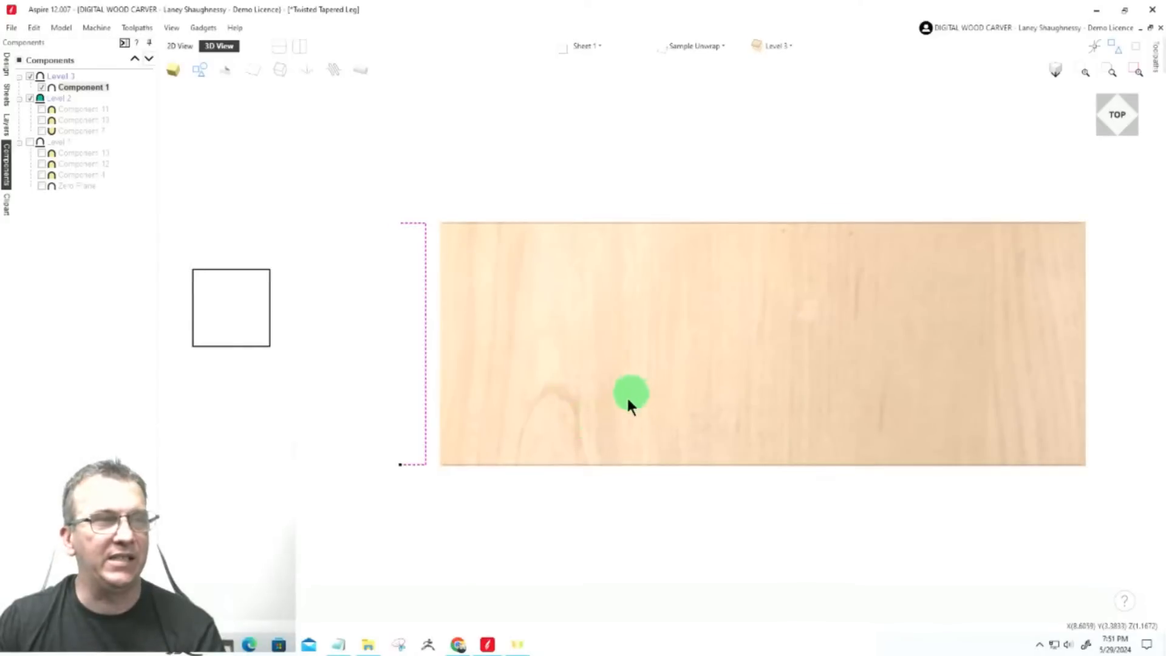
left_click(1119, 137)
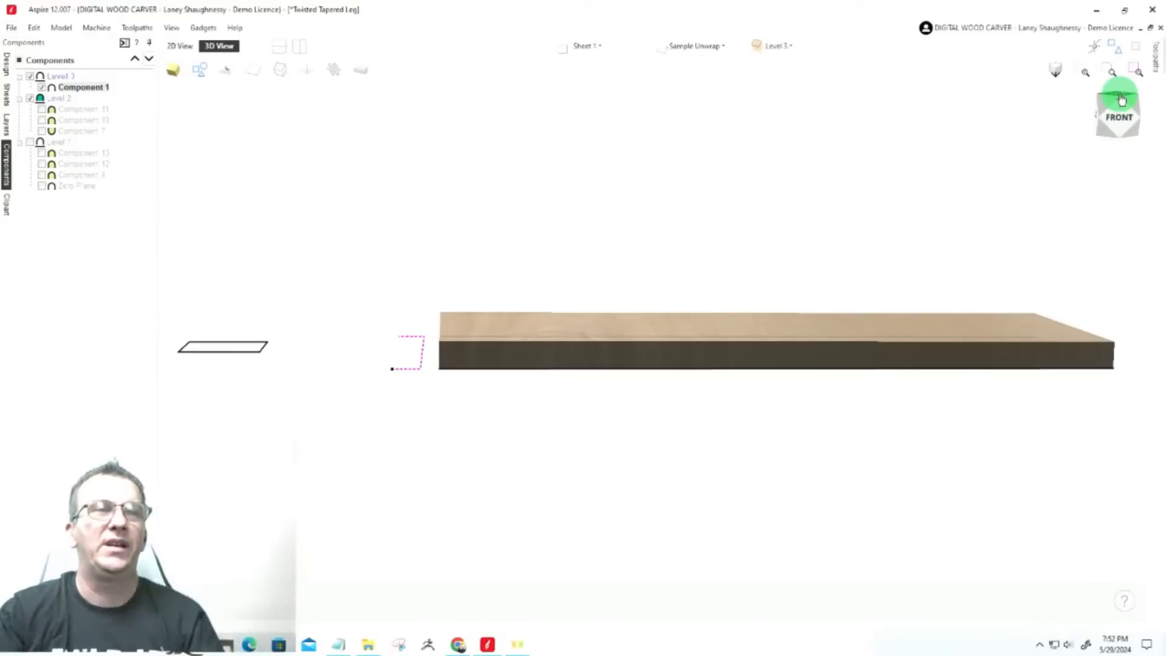
left_click(732, 367)
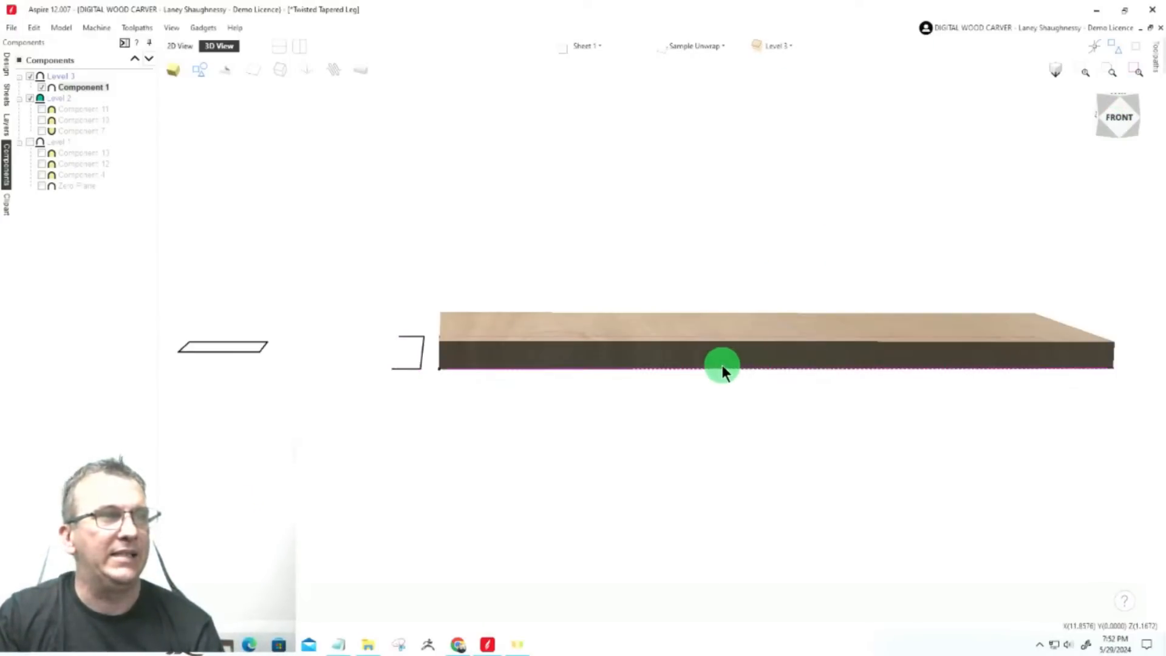
left_click(363, 72)
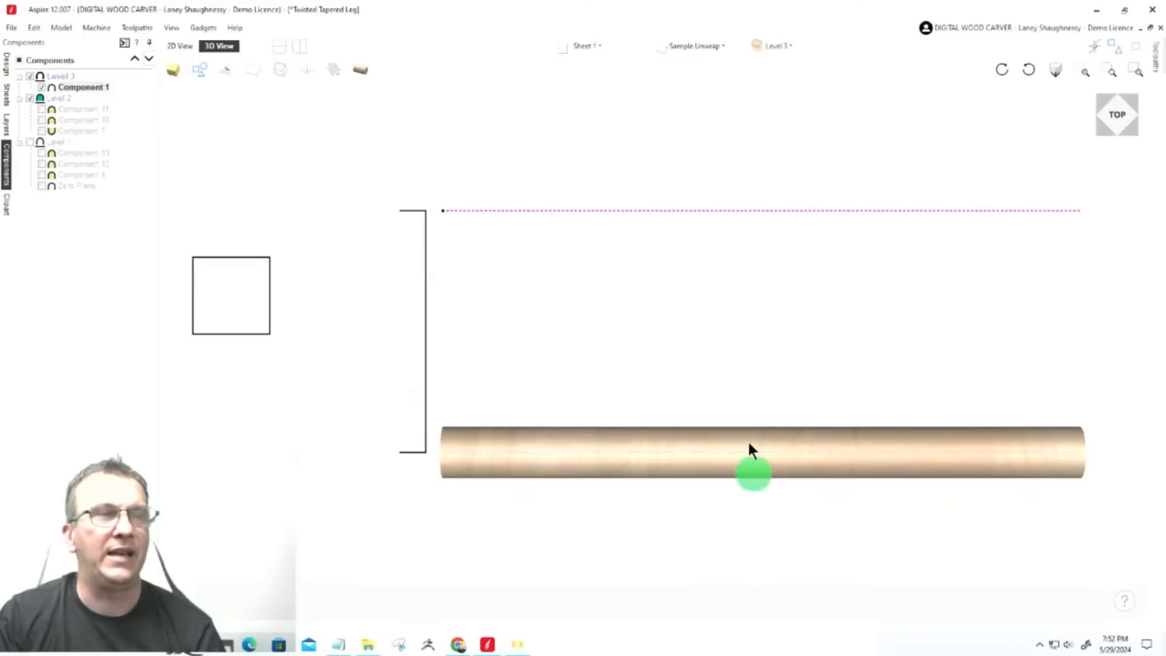
middle_click_drag(749, 421, 656, 355)
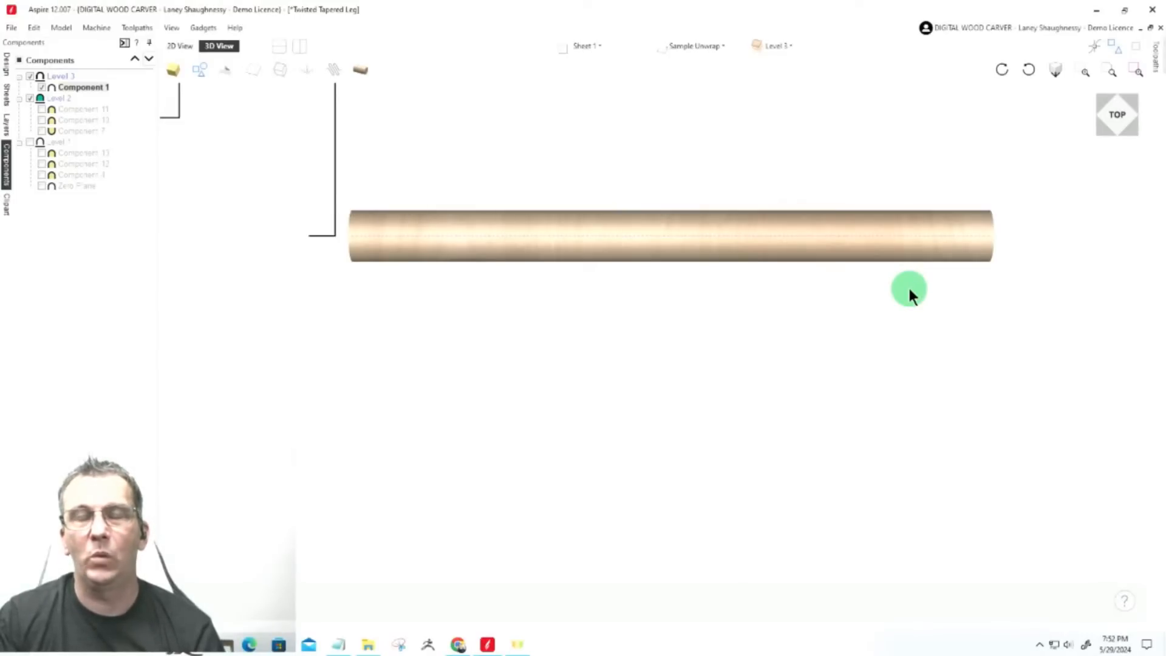
Return to the 2D view of the 3.5-inch square and close the Two Rail Sweep tool
left_click(176, 46)
scroll(741, 304, "down", 3)
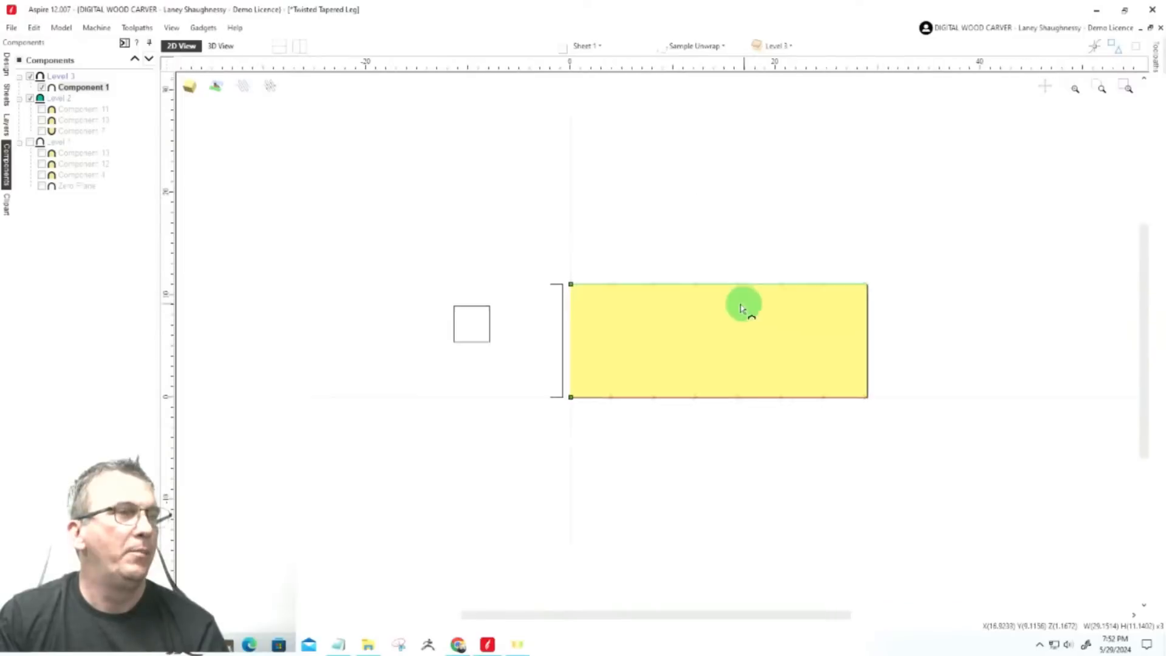
scroll(416, 294, "up", 4)
left_click(547, 329)
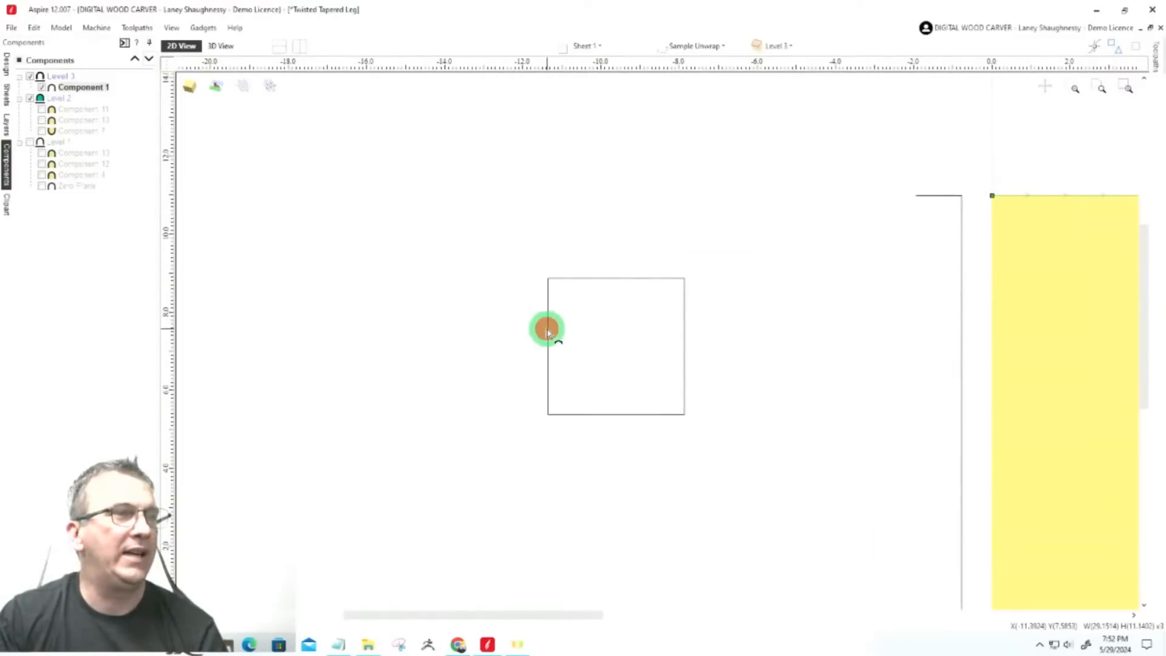
left_click(8, 61)
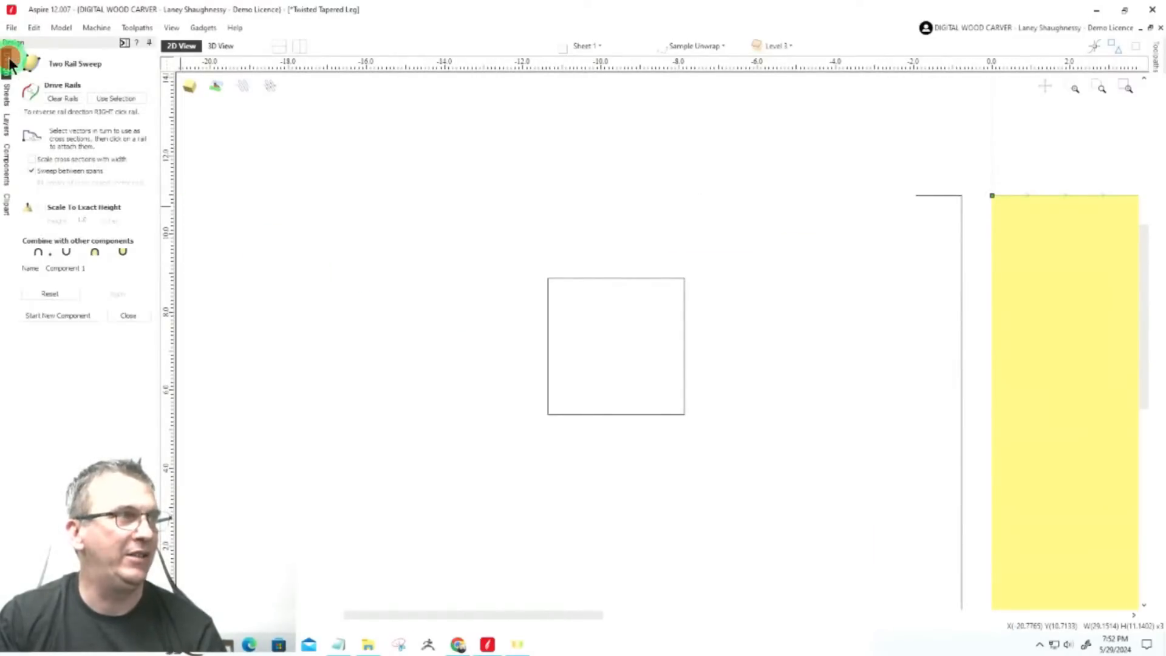
left_click(133, 314)
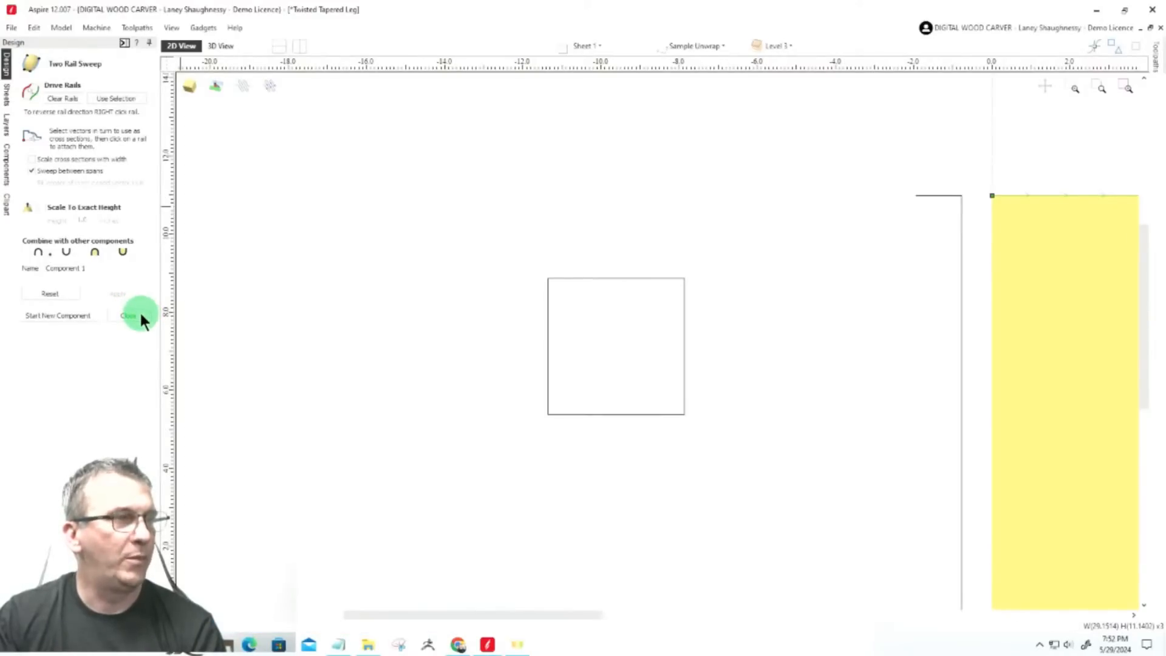
Unwrap the 3.5-inch square with the Vector Unwrapper, using the center of the contour as the center of rotation
left_click(136, 313)
left_click(565, 309)
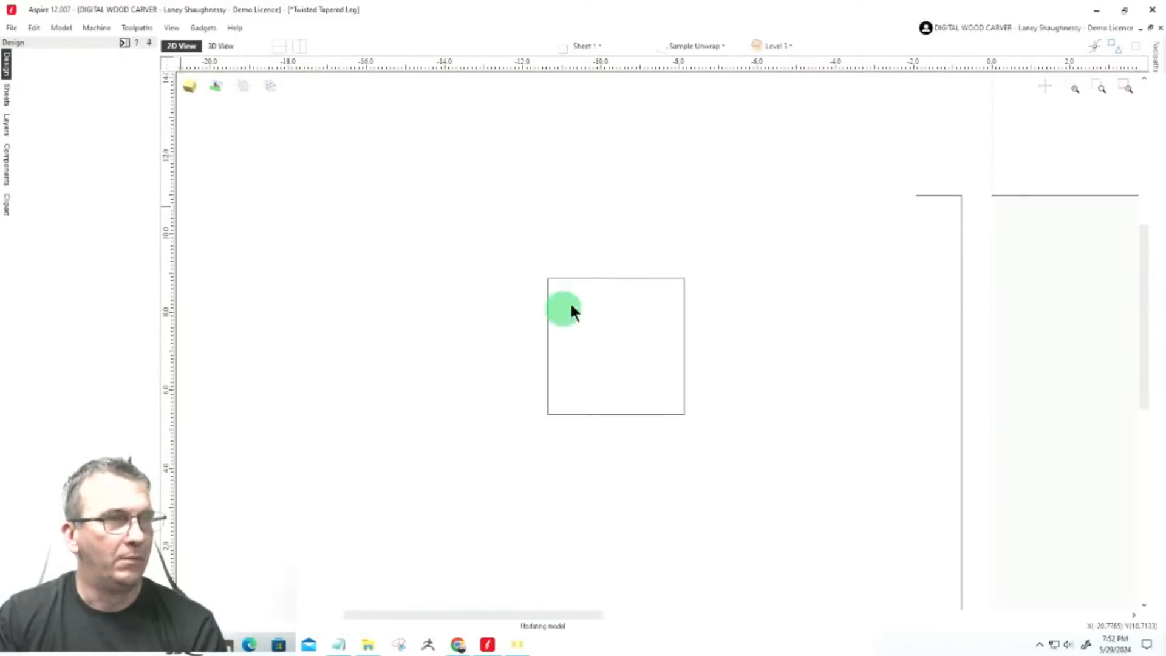
left_click(607, 279)
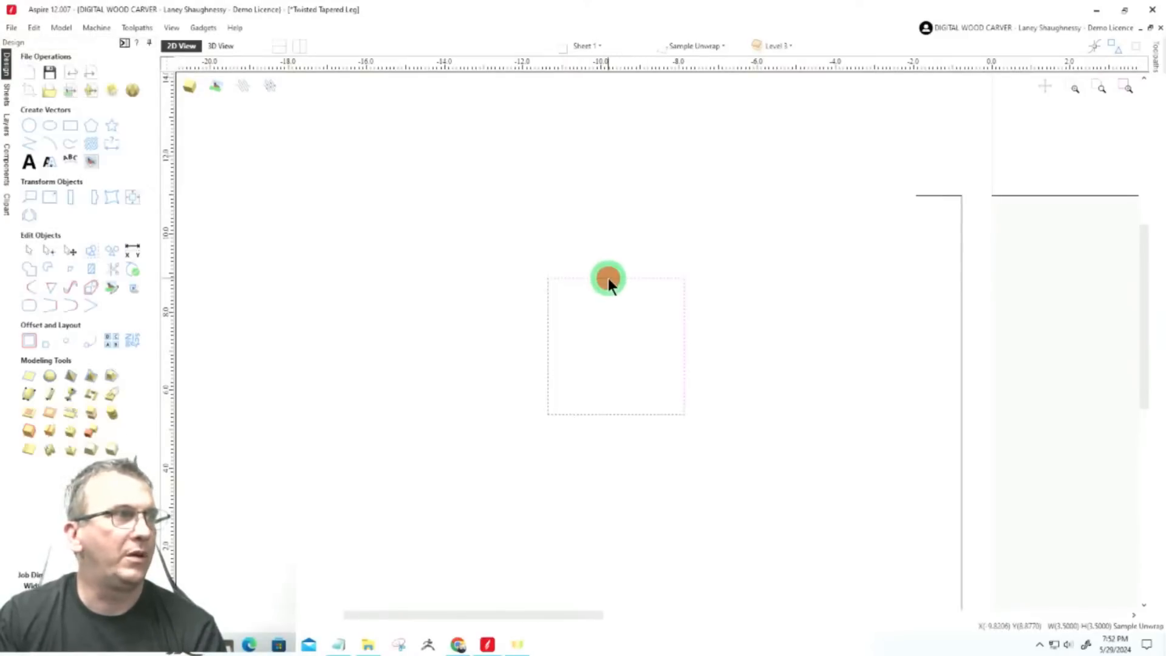
left_click(34, 219)
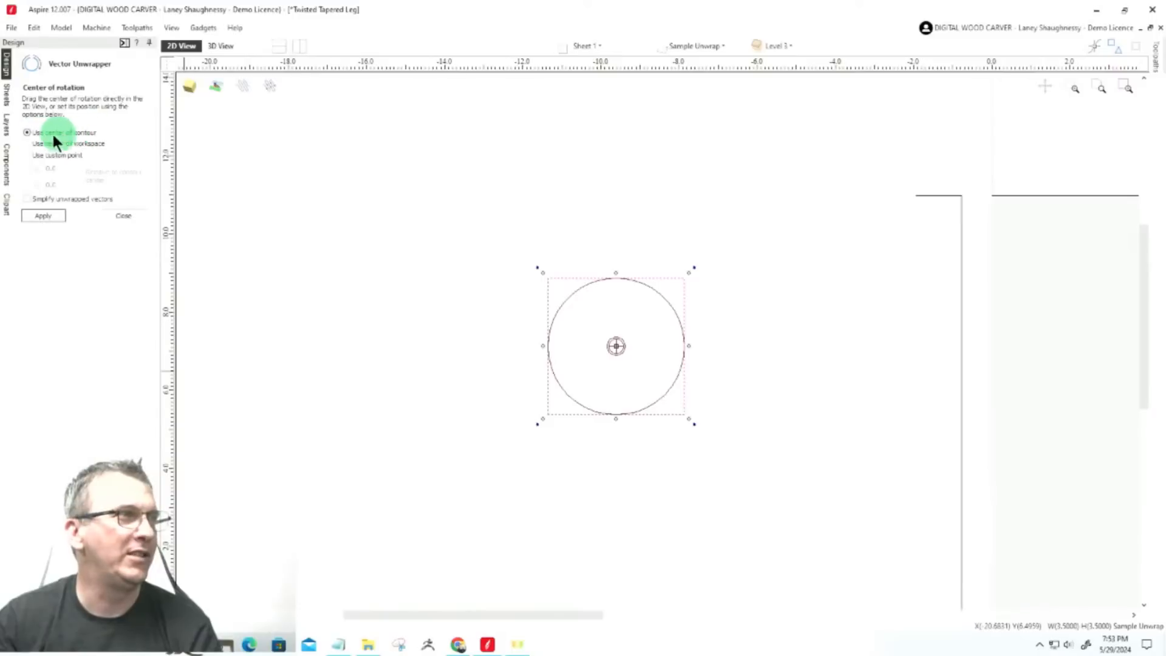
left_click(43, 214)
Close the Vector Unwrapper and move the unwrapped scalloped profile off the workspace to between the square and the flat open profile
scroll(584, 295, "down", 2)
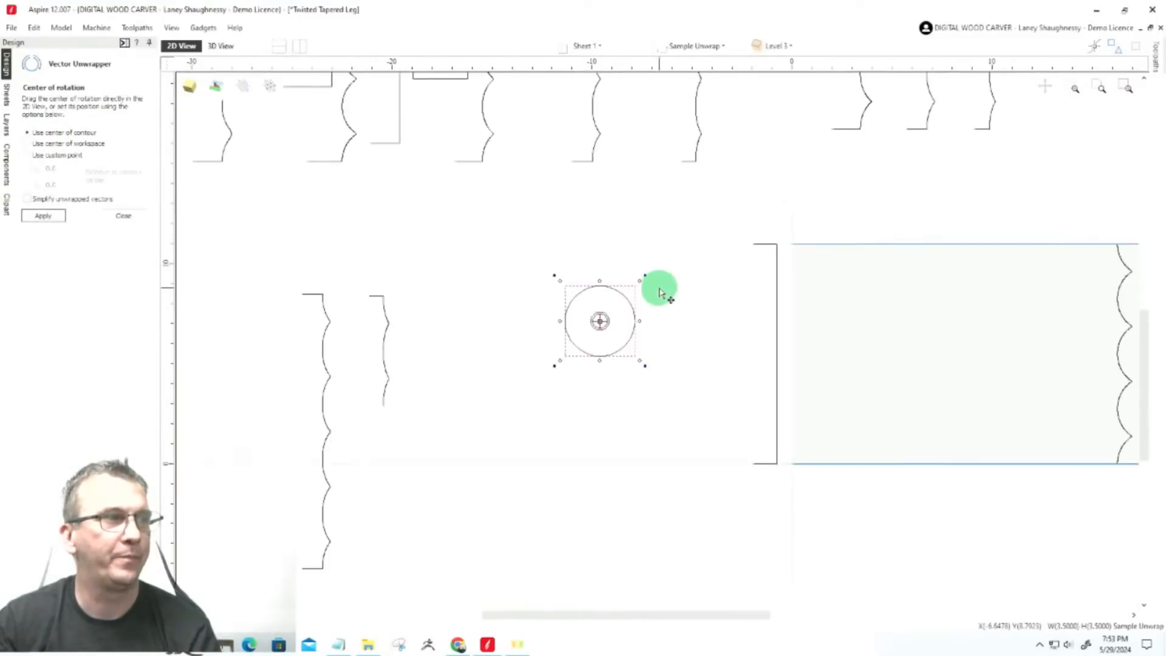
scroll(565, 291, "down", 2)
scroll(856, 304, "up", 3)
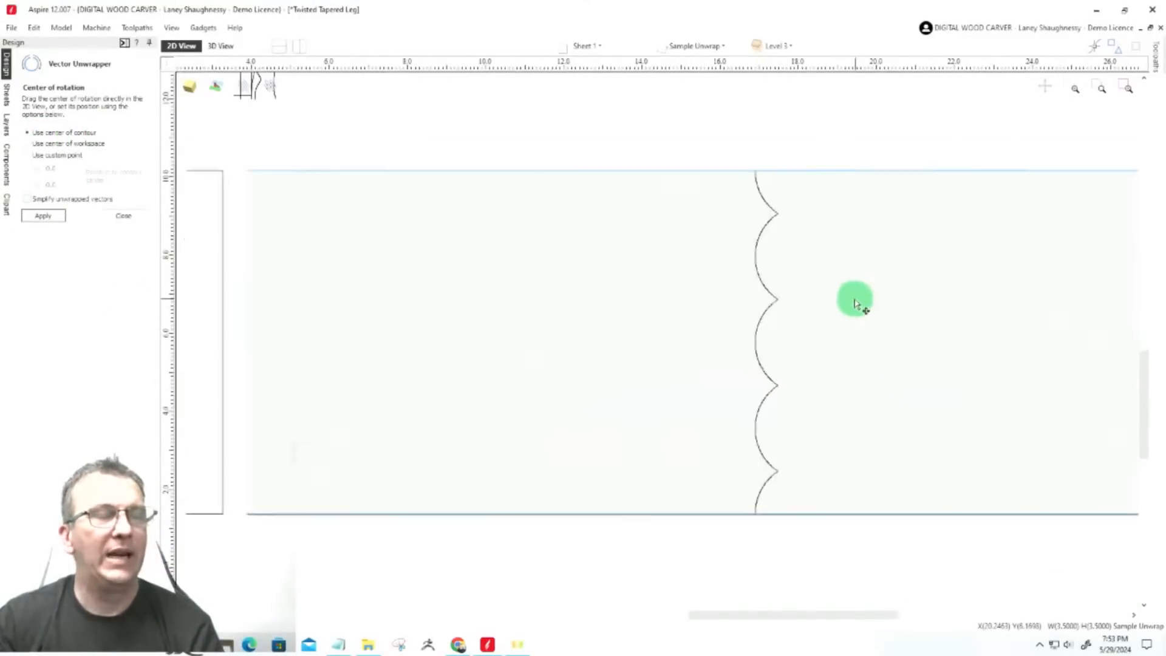
scroll(855, 304, "up", 1)
left_click(734, 267)
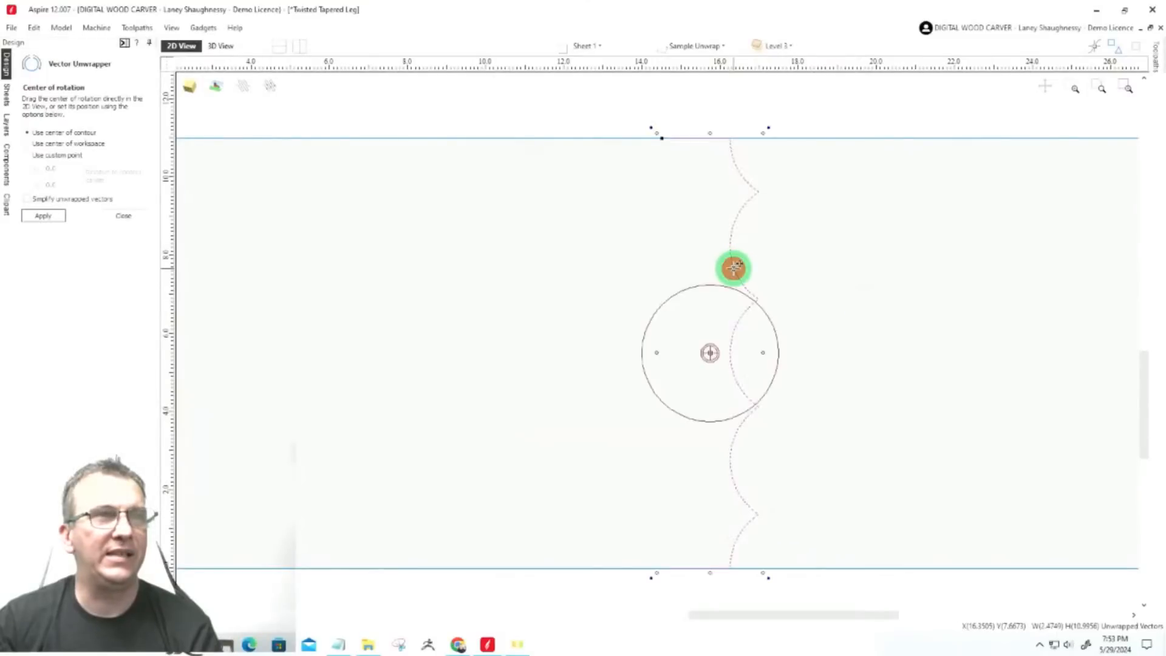
scroll(733, 267, "down", 2)
left_click(110, 216)
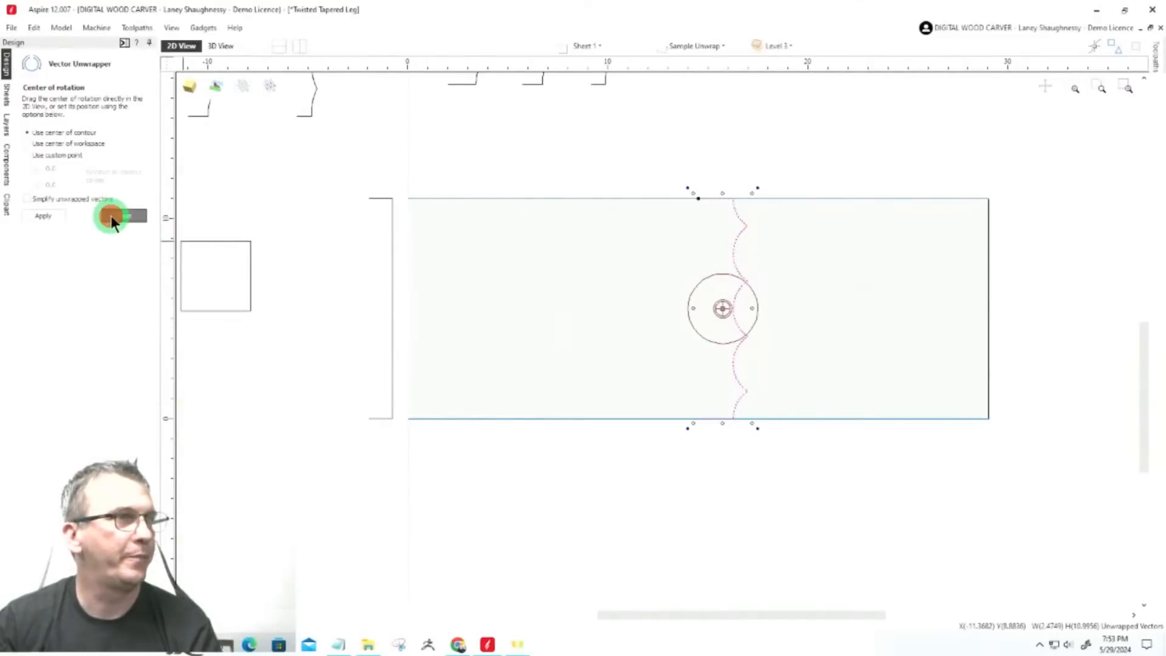
left_click(735, 297)
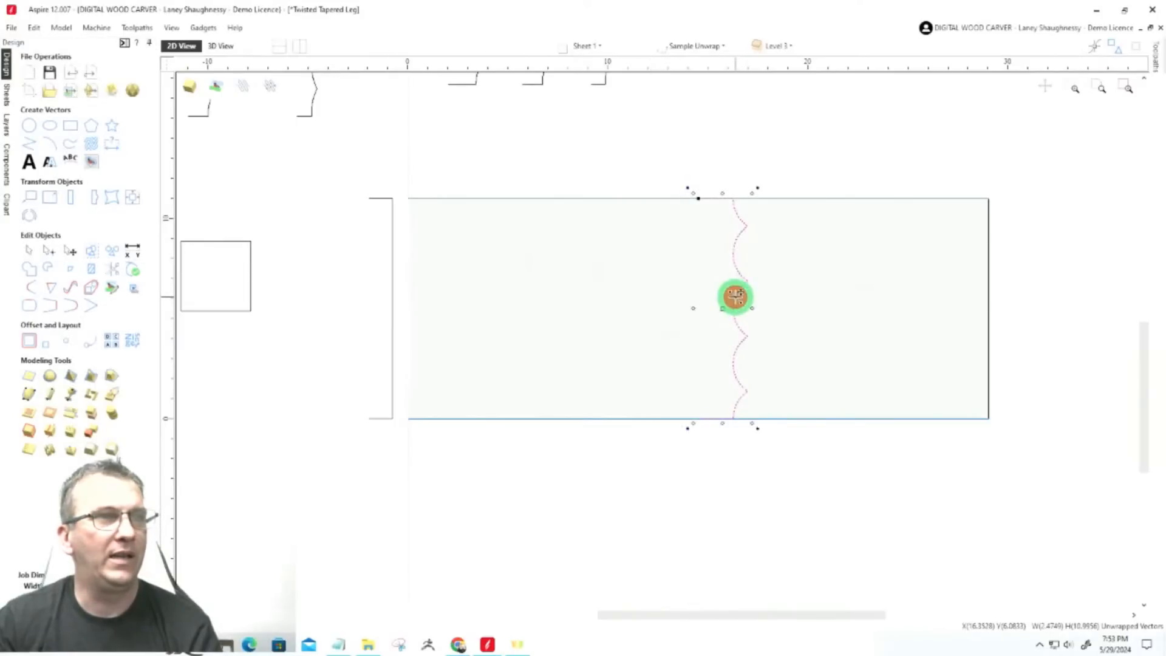
left_click_drag(735, 297, 327, 294)
Examine the unwrapped profile beside the square, comparing its scallops and its two straight end legs with the flat open profile
scroll(272, 320, "up", 2)
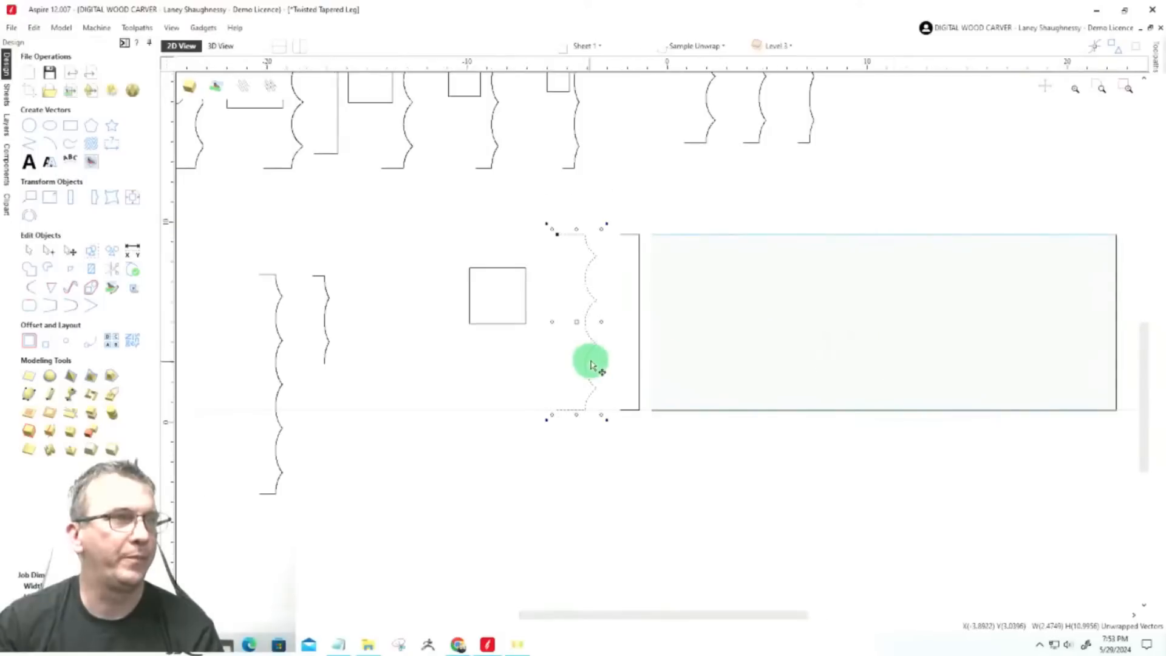
scroll(592, 359, "up", 1)
scroll(532, 196, "up", 1)
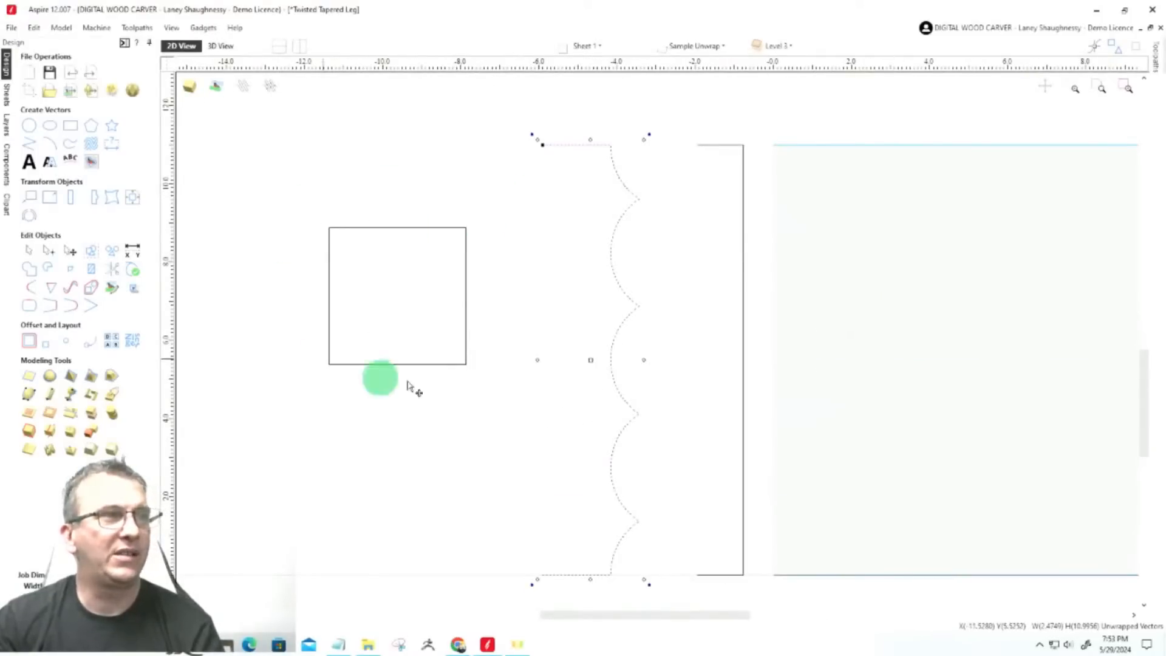
scroll(559, 148, "down", 1)
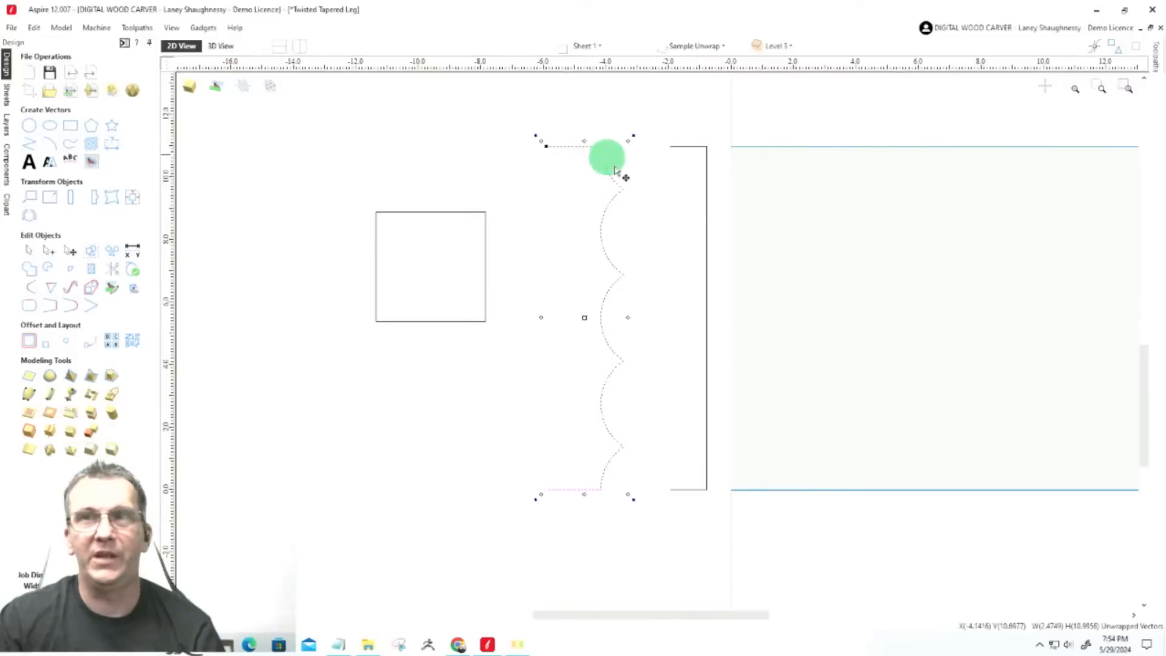
scroll(586, 522, "up", 2)
scroll(584, 533, "up", 1)
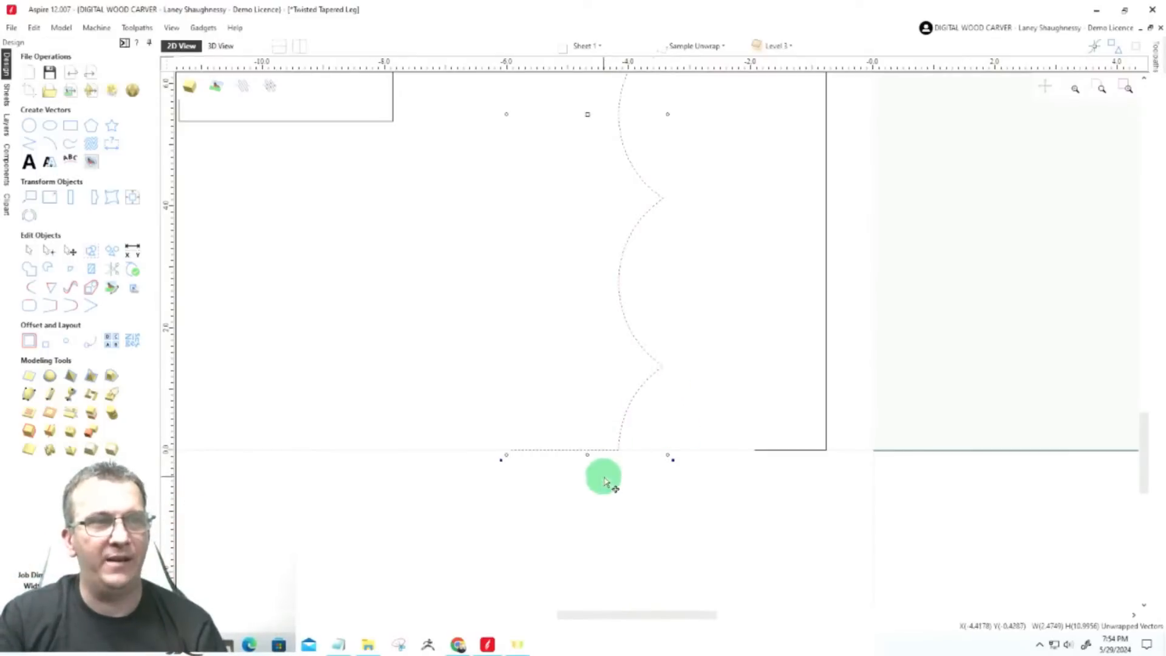
scroll(624, 485, "down", 3)
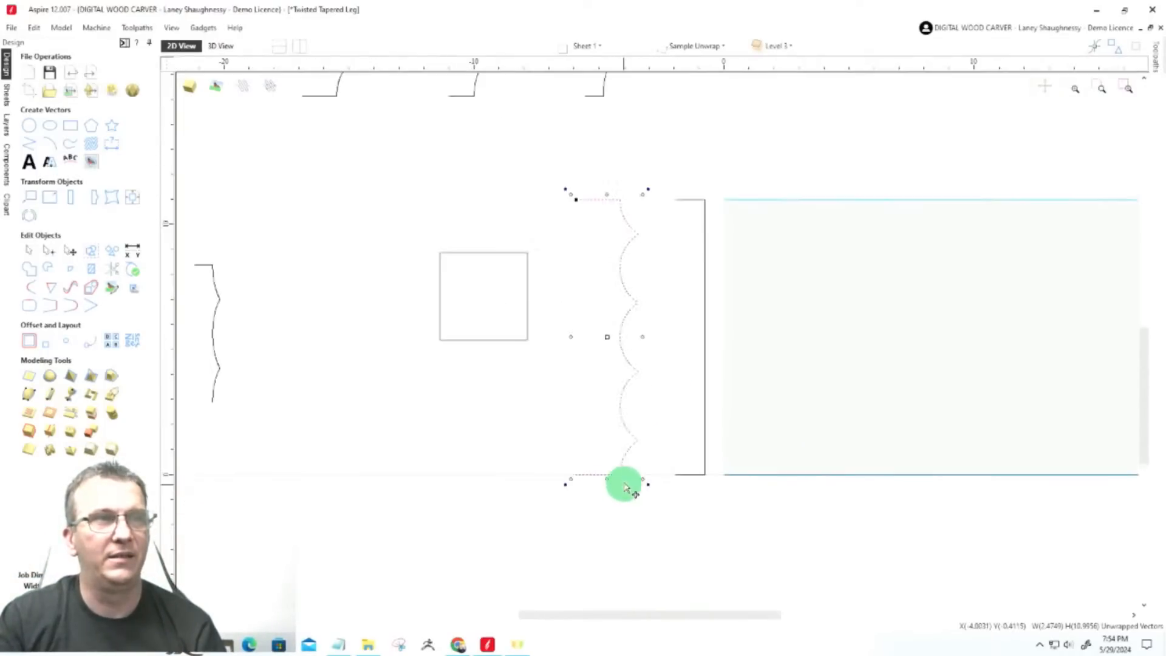
scroll(611, 155, "up", 2)
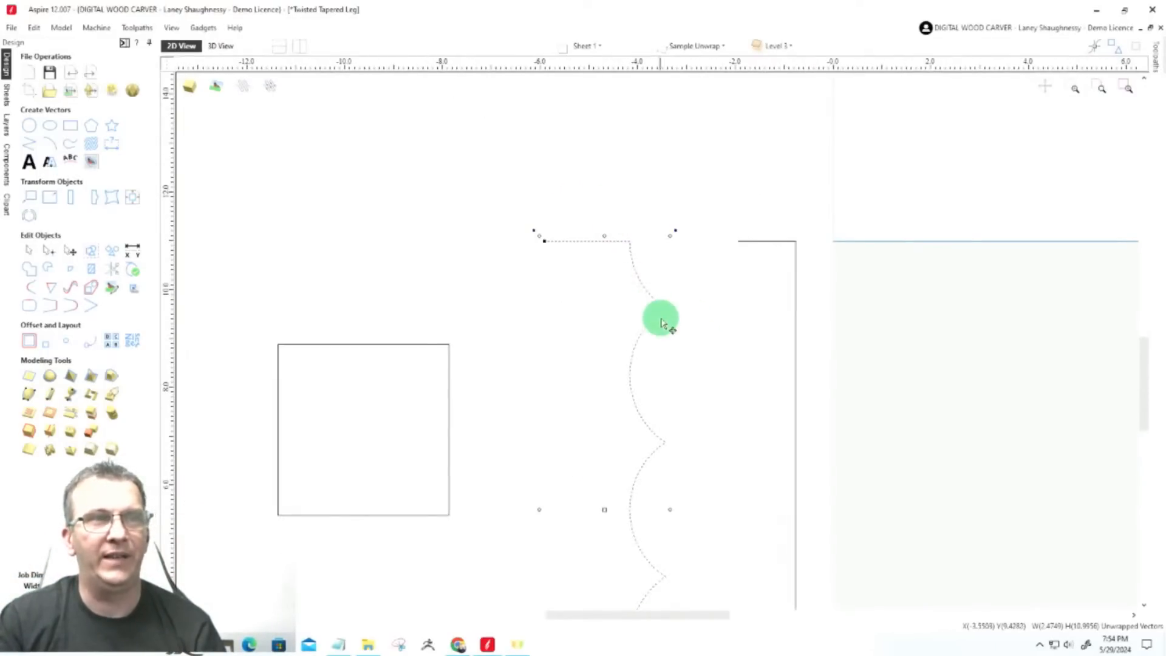
scroll(617, 195, "down", 2)
scroll(586, 230, "down", 2)
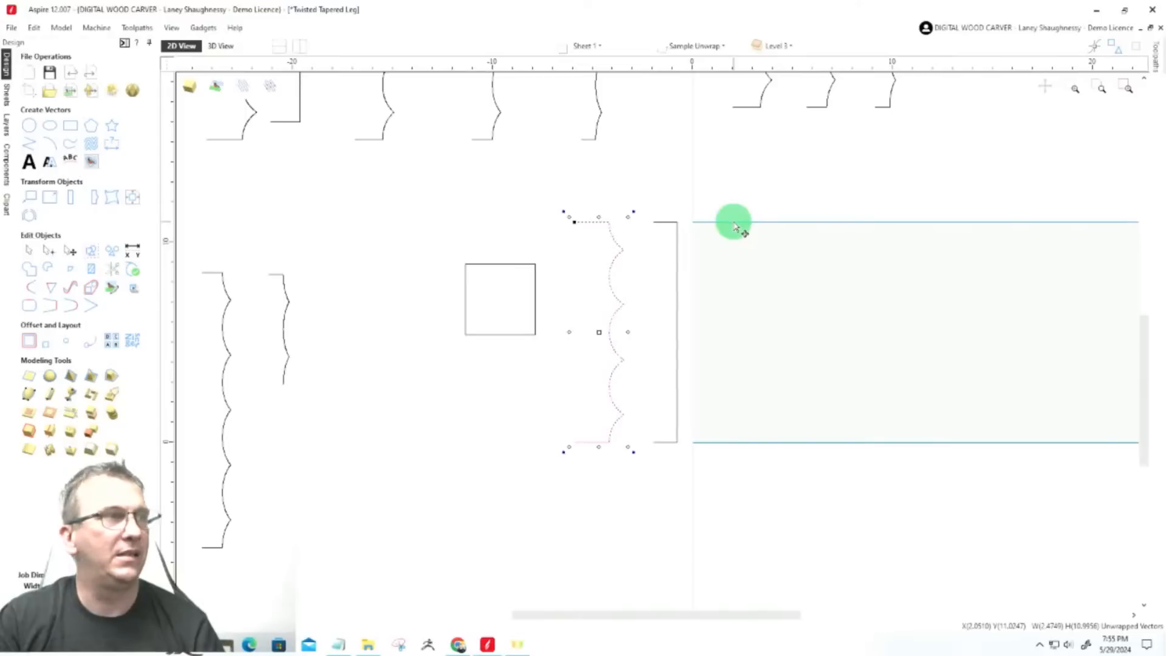
Hide Component 1 in Level 3 and create a two rail sweep of the unwrapped profile along the workspace's two horizontal edge lines
left_click(7, 163)
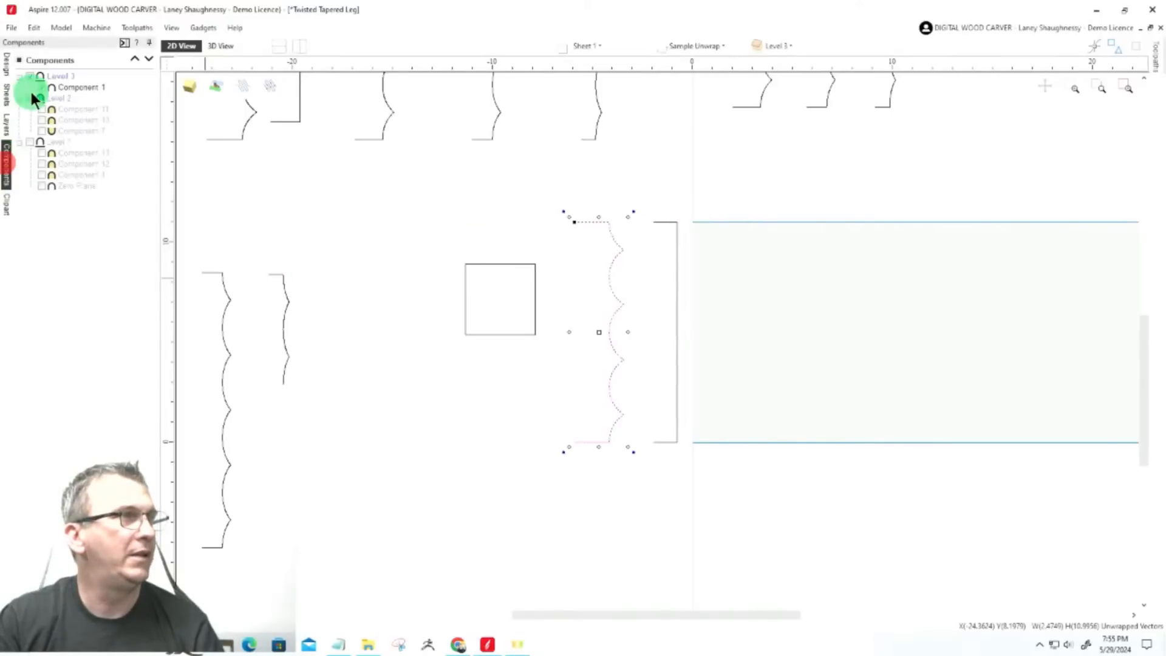
left_click(42, 87)
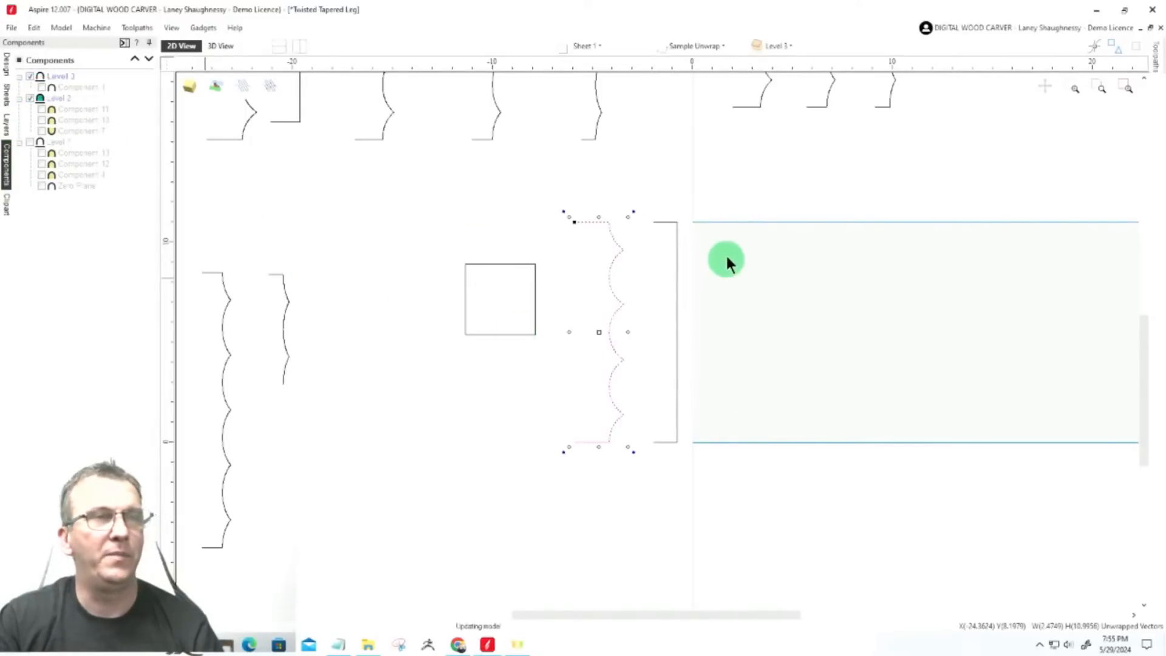
left_click(730, 223)
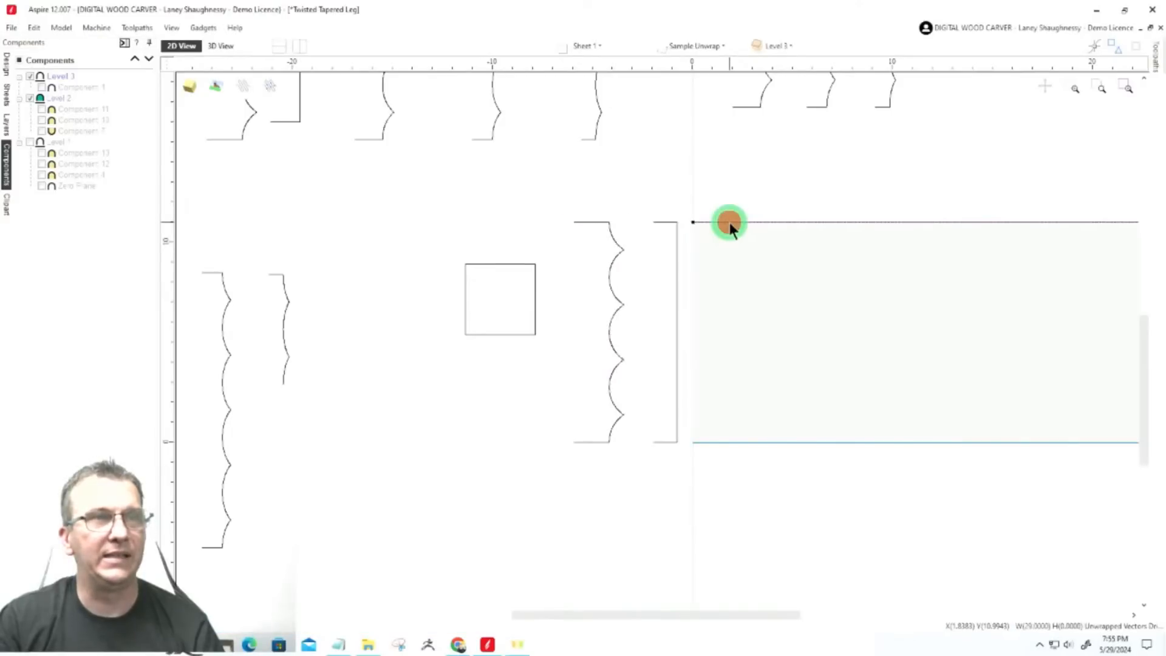
left_click(722, 443, "shift")
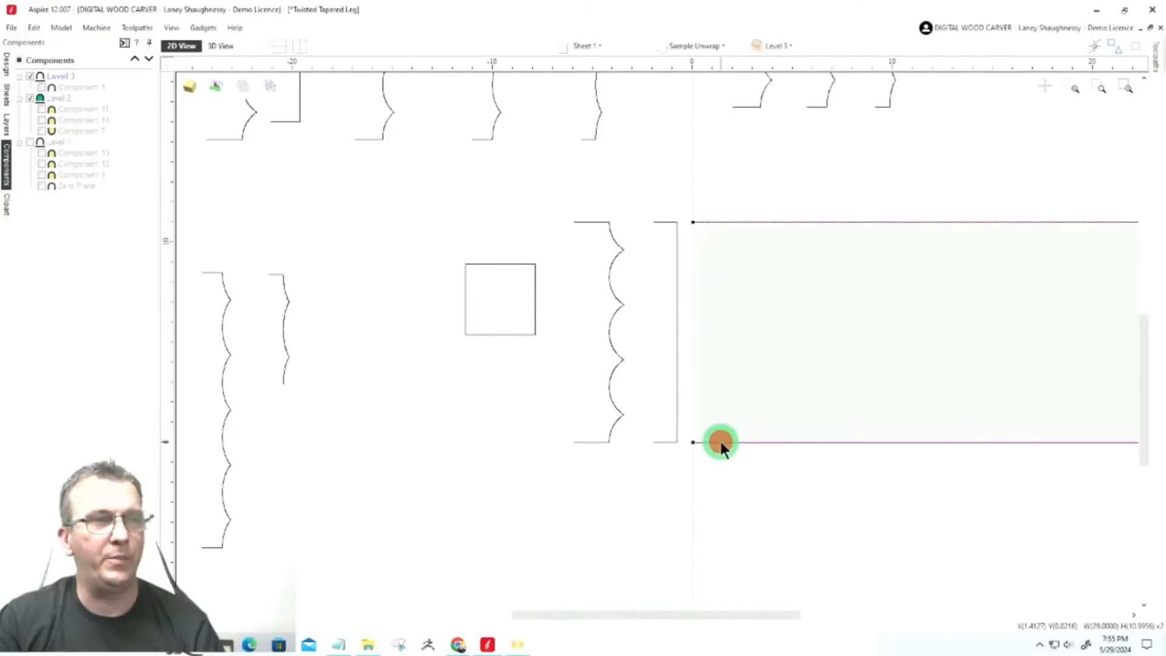
left_click(7, 72)
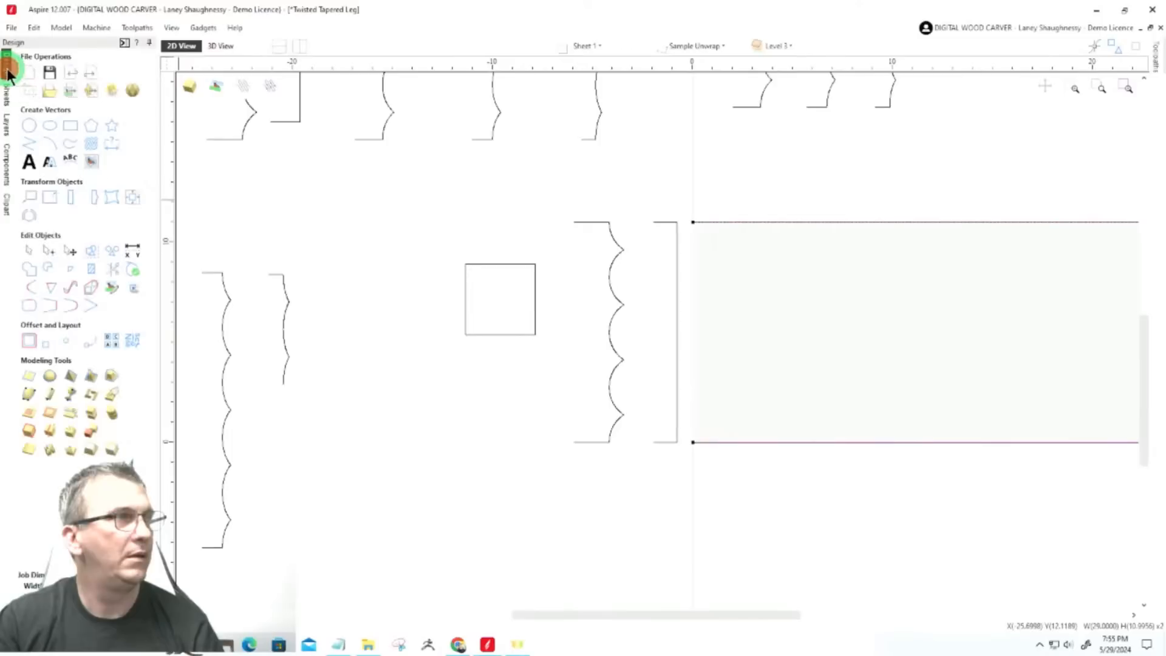
left_click(28, 395)
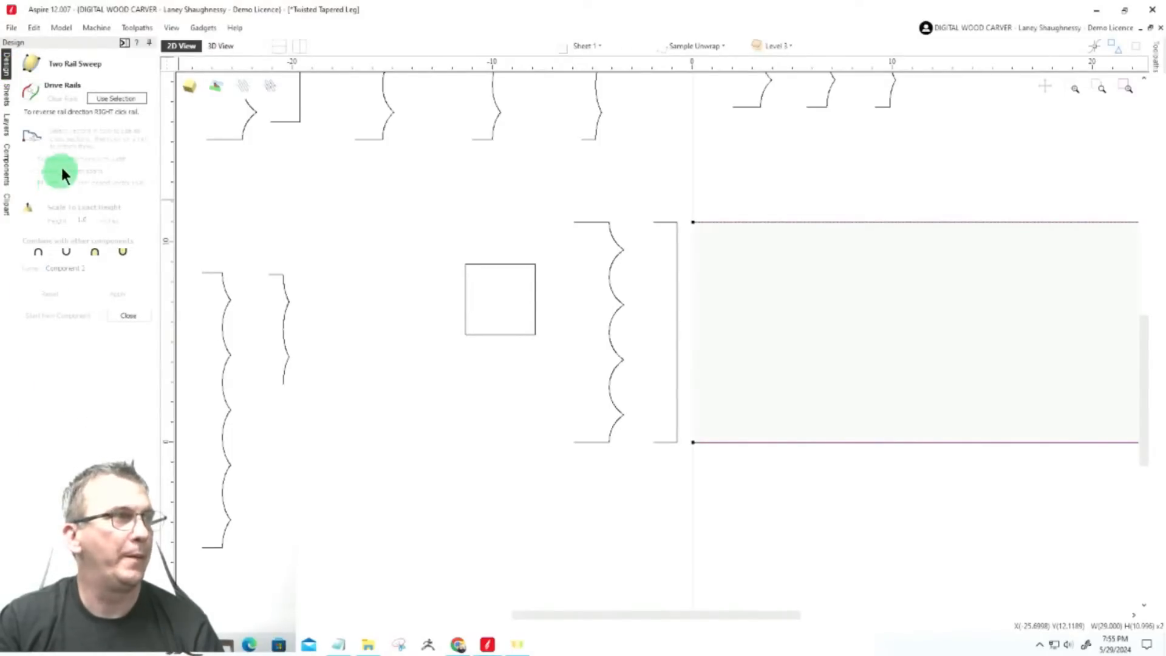
left_click(113, 99)
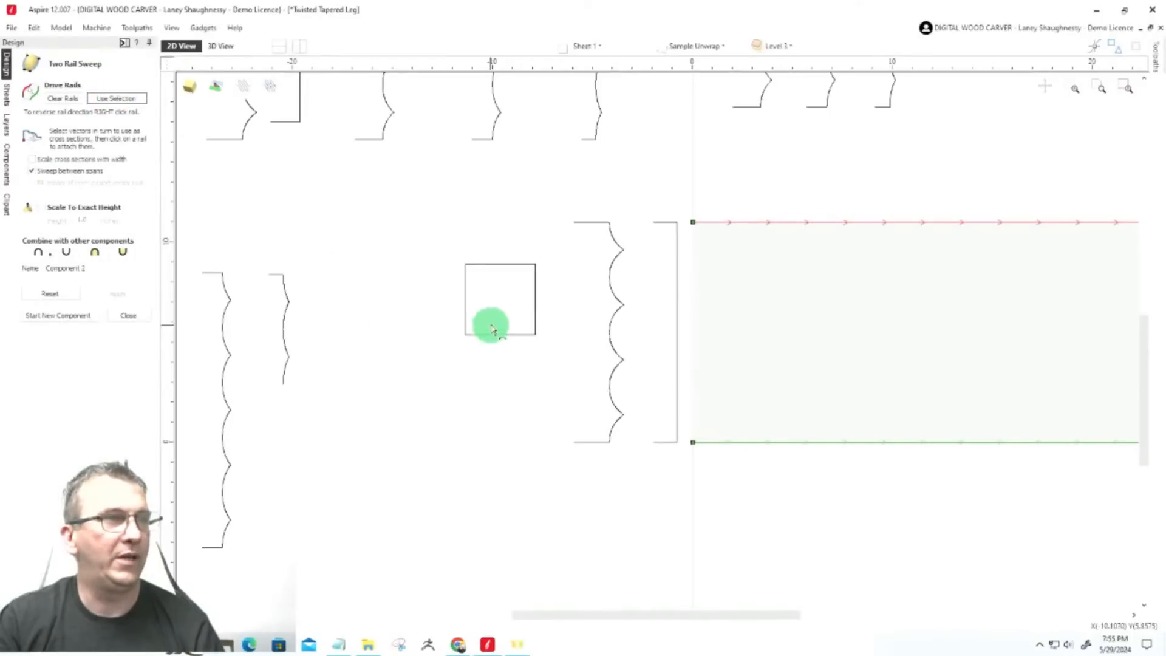
left_click(617, 310)
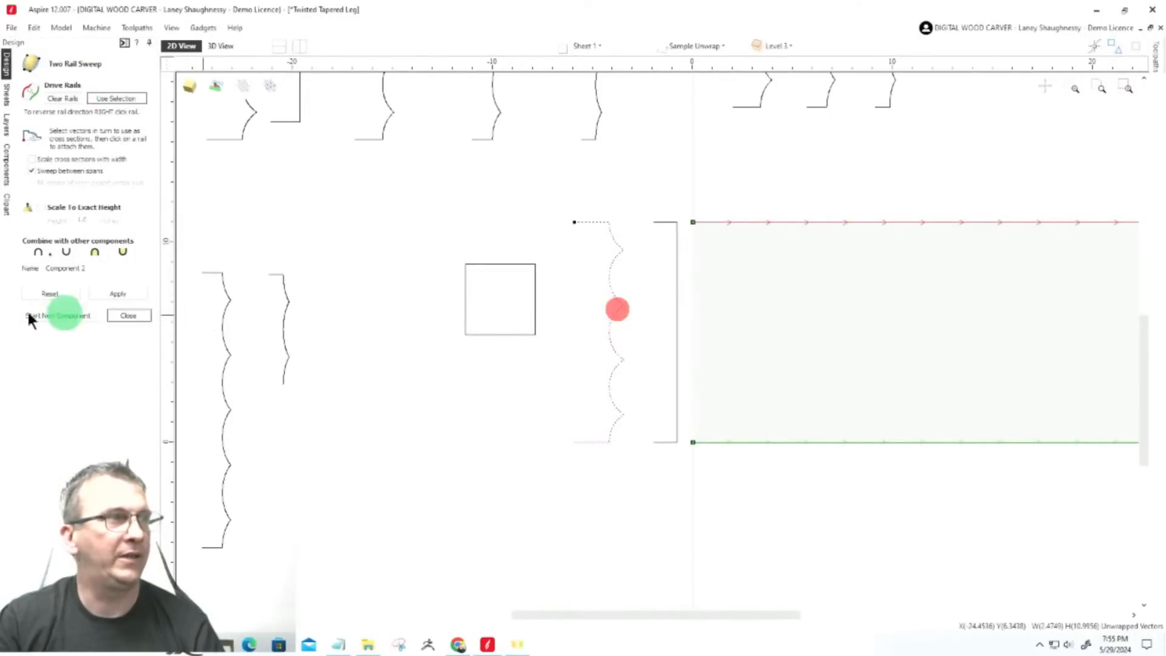
left_click(115, 294)
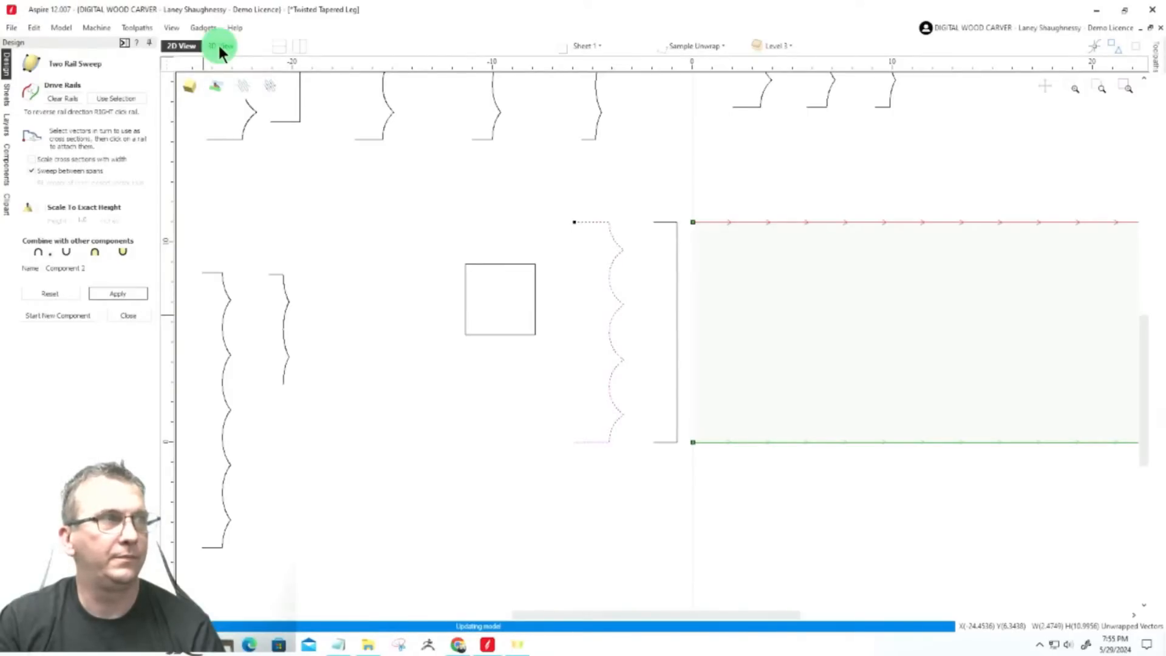
Inspect the new sweep wrapped in 3D, viewing it from the top and toward its left end
left_click(220, 47)
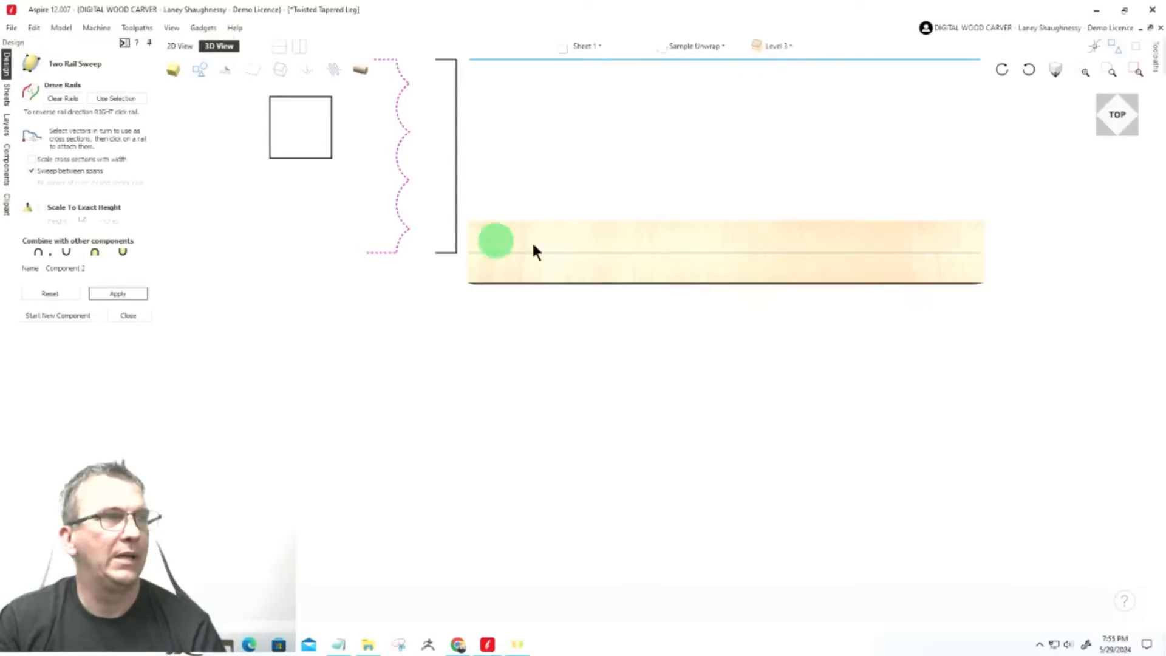
left_click(1120, 119)
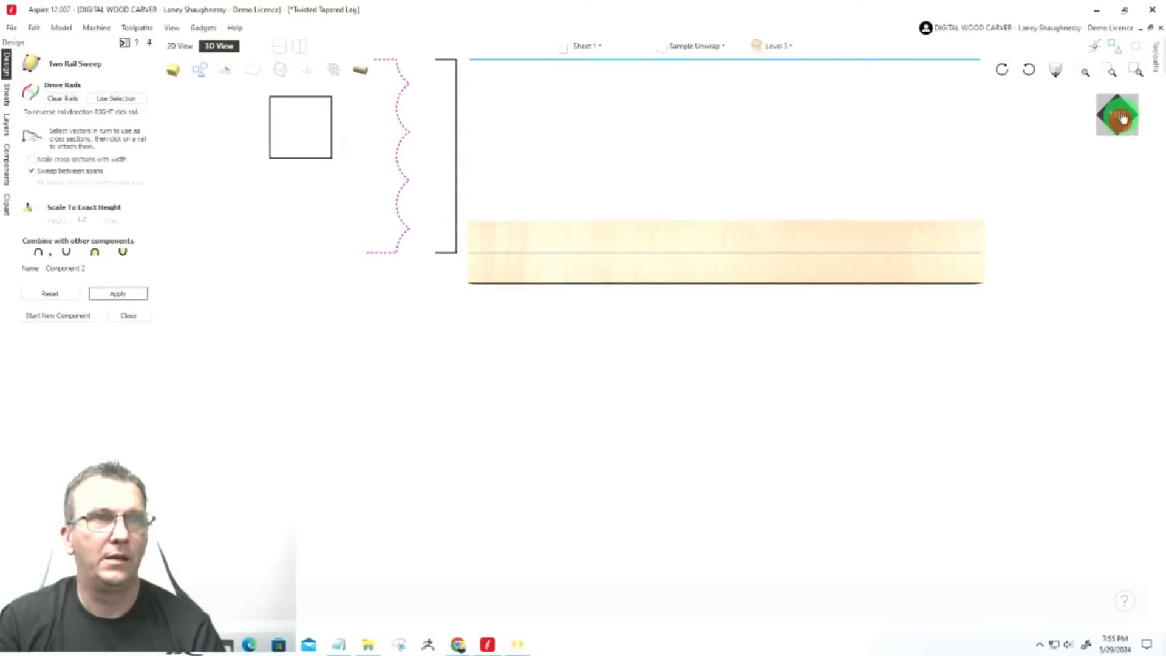
left_click(1140, 110)
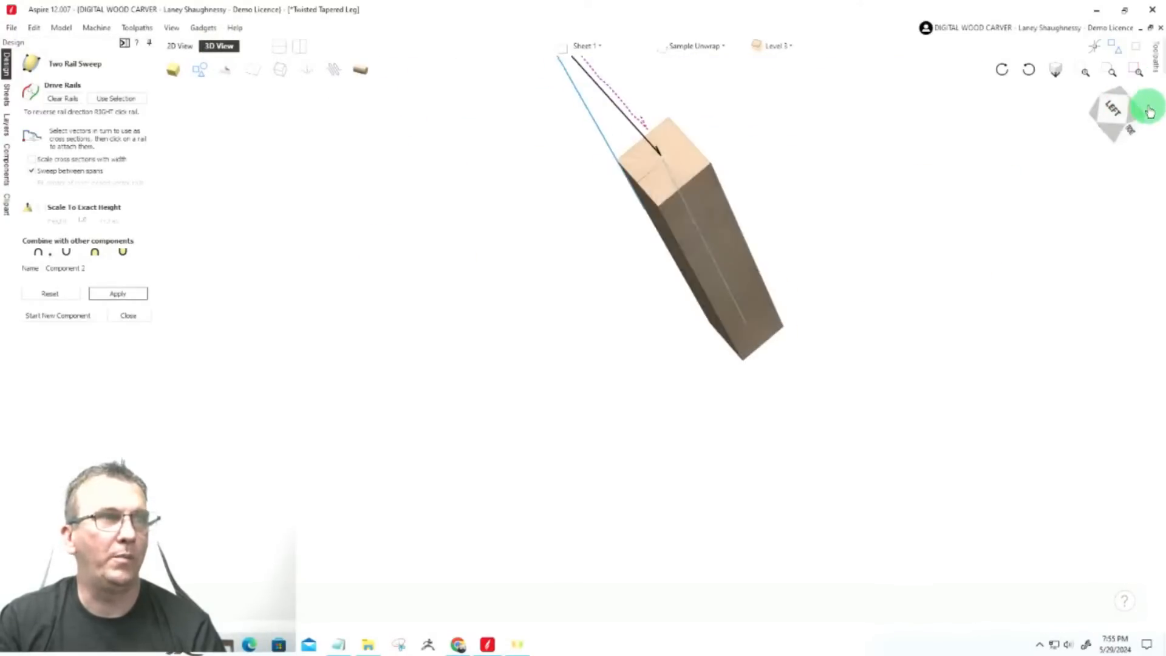
left_click_drag(1133, 133, 1128, 125)
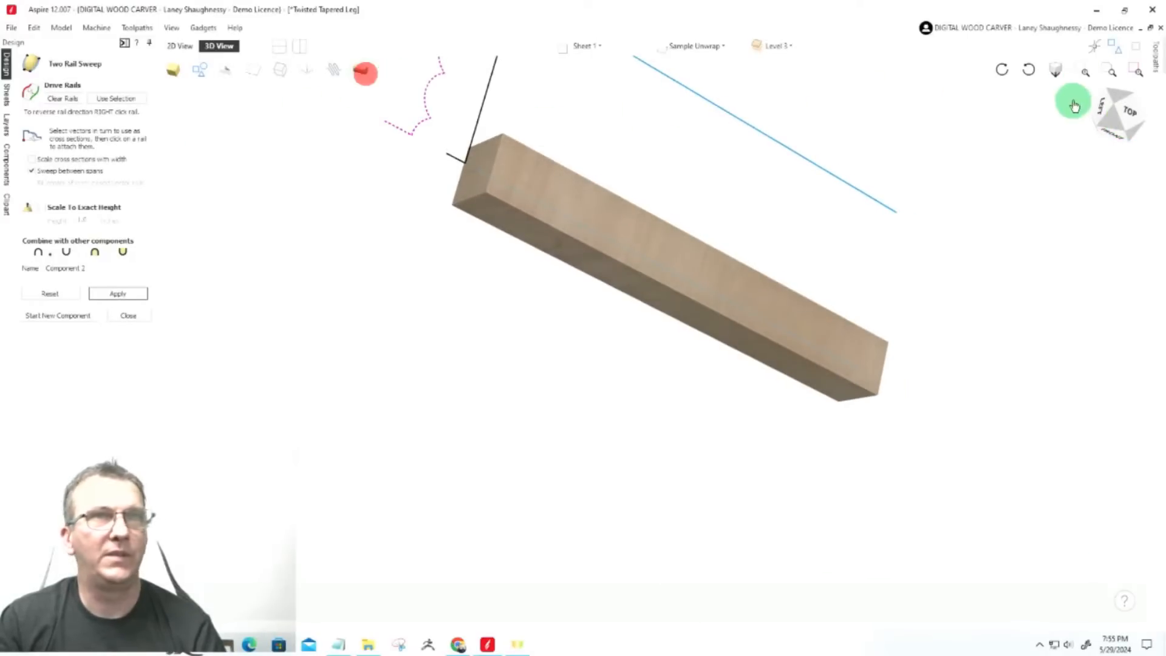
Examine the sweep unwrapped flat in 3D, from the front and at an angle to its scalloped left end
left_click(1118, 121)
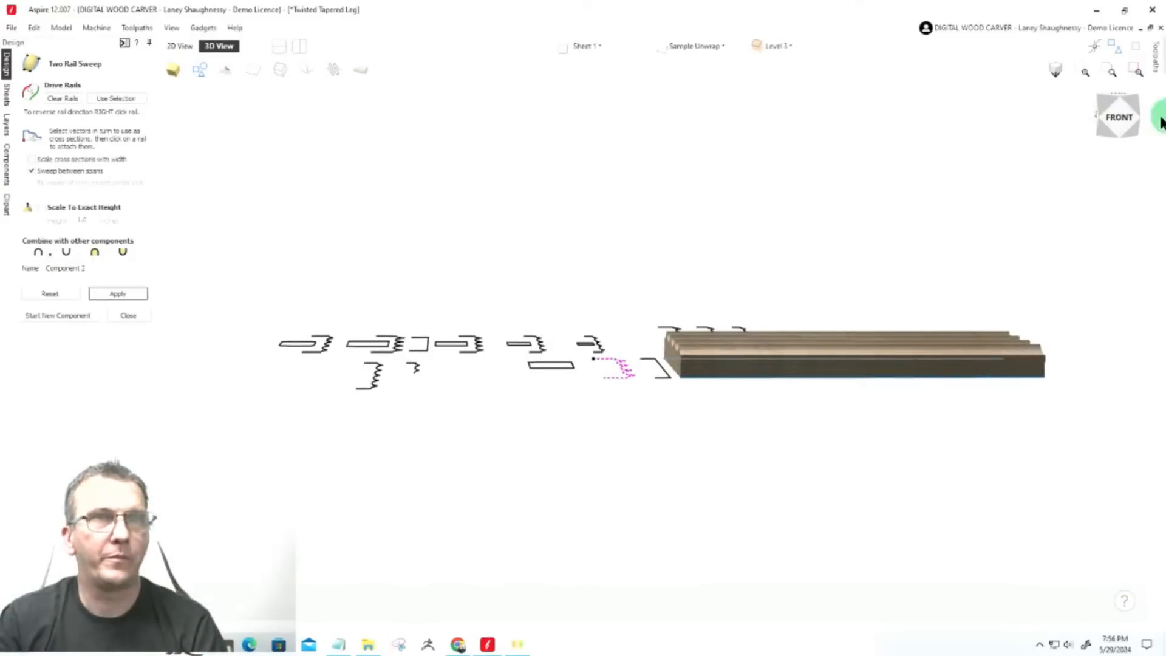
left_click_drag(1133, 115, 1131, 135)
scroll(948, 482, "up", 3)
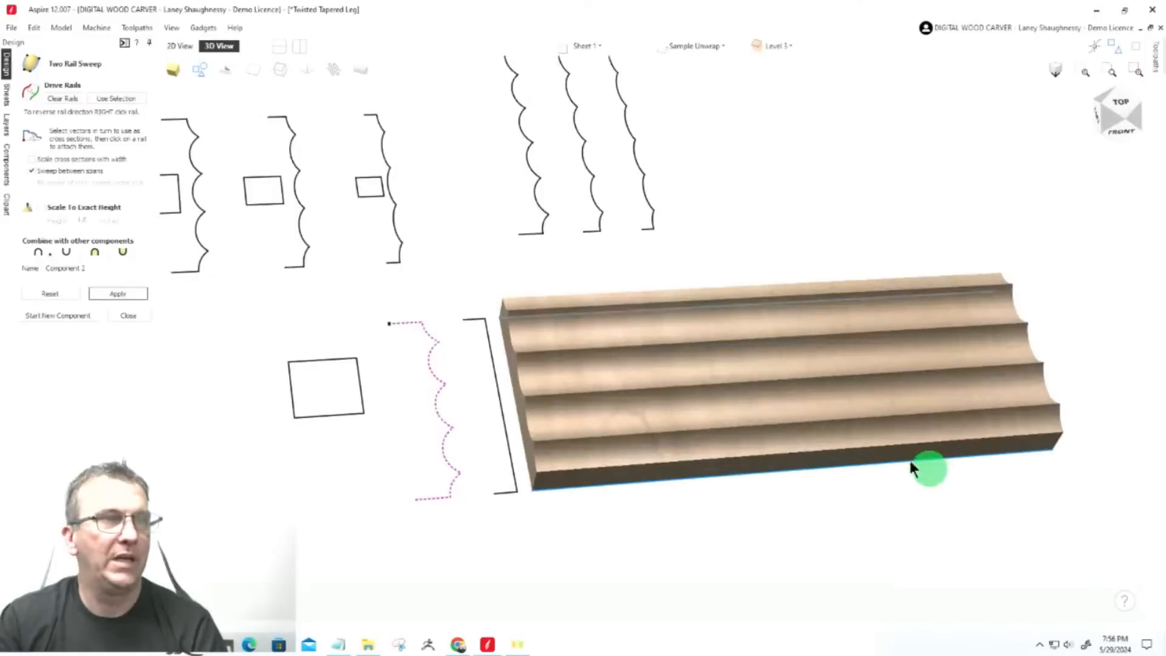
middle_click_drag(910, 463, 846, 426)
scroll(669, 391, "up", 3)
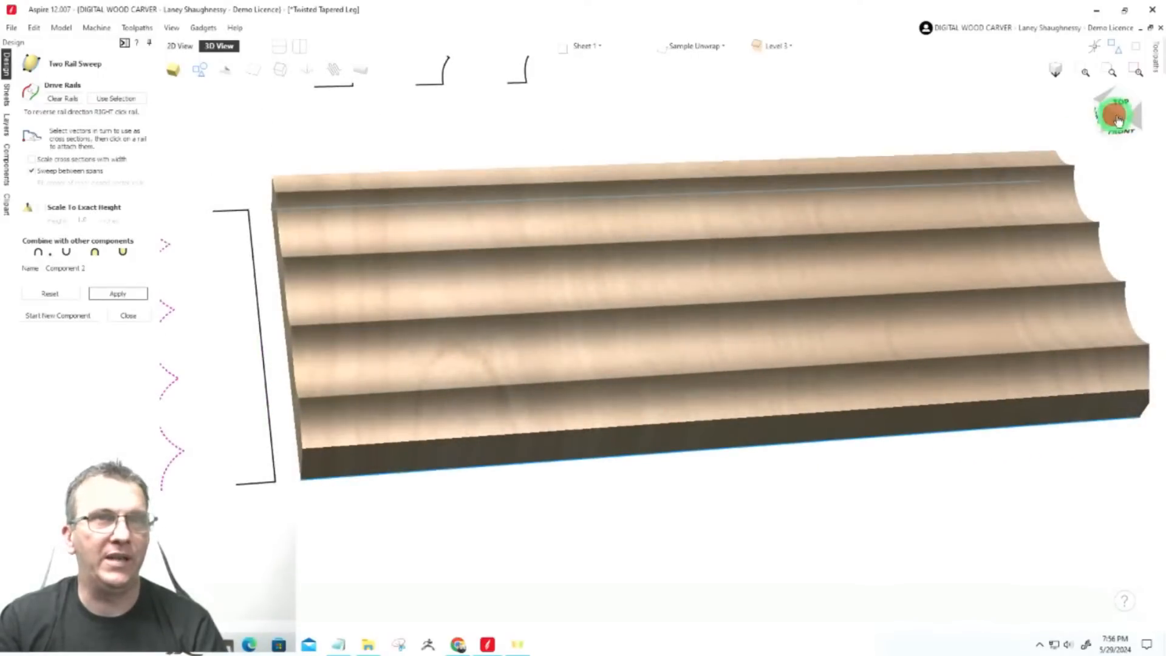
left_click_drag(1115, 115, 1130, 116)
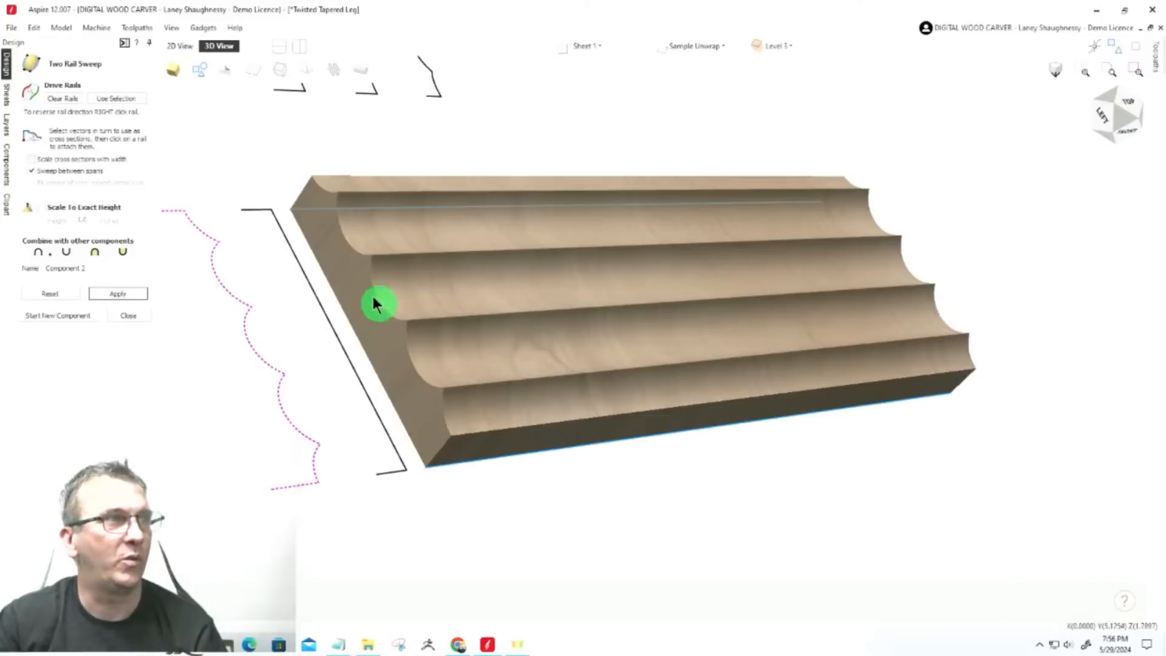
Return the sweep to its wrapped 3D display and inspect the bar's end and faces up close
left_click(364, 72)
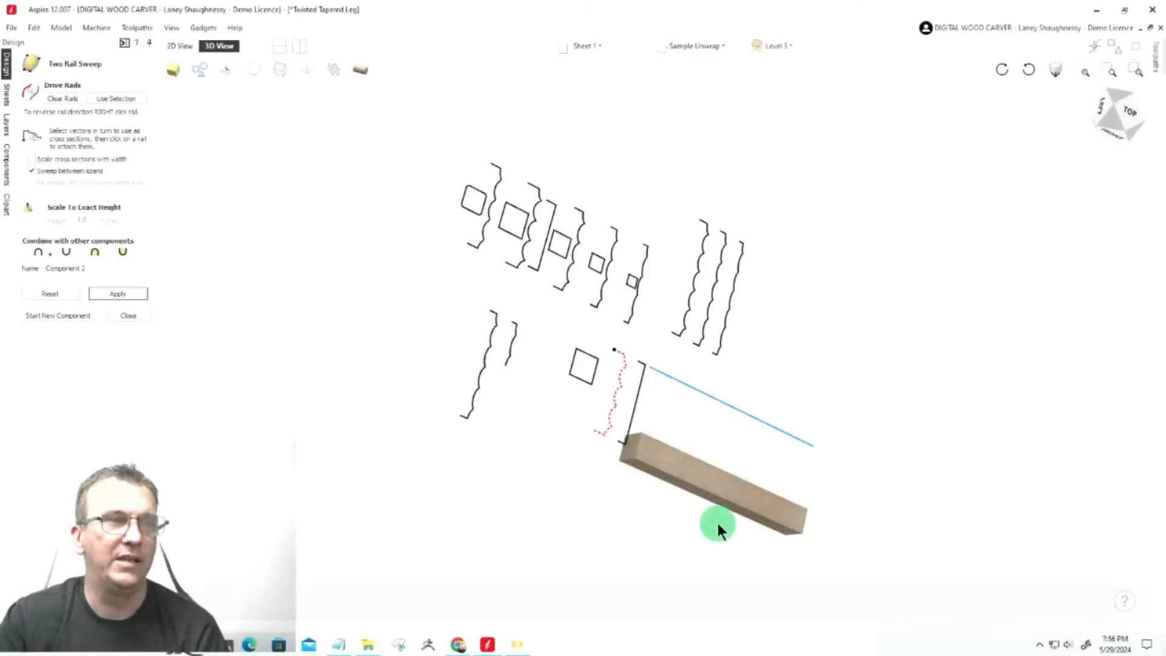
scroll(713, 508, "up", 5)
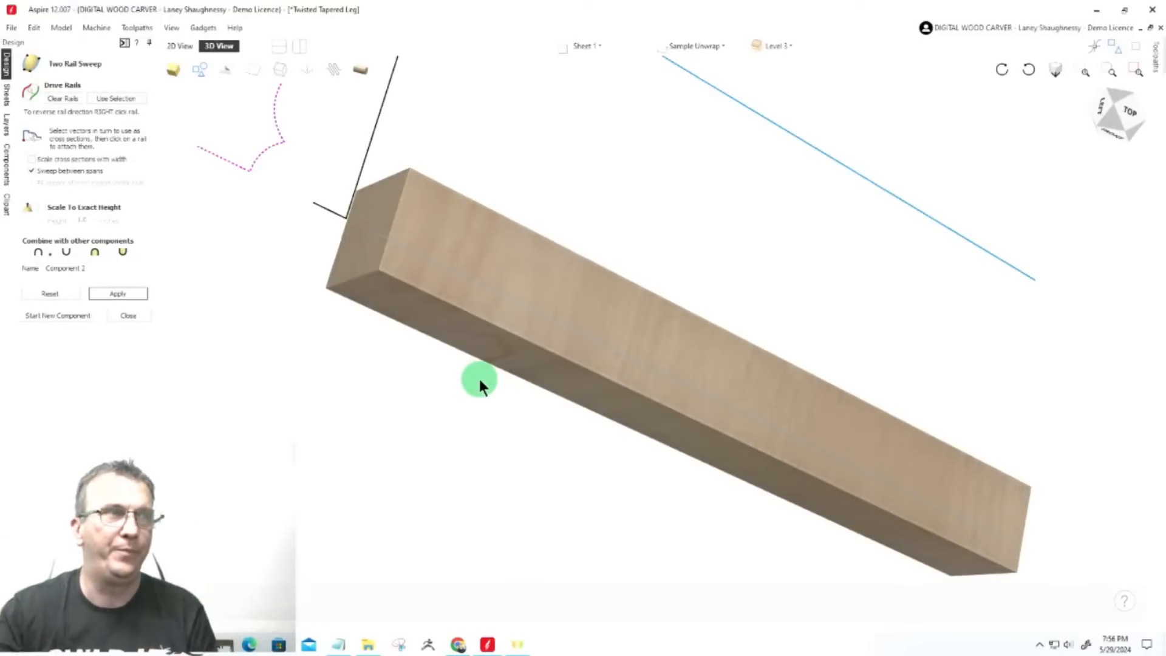
scroll(480, 325, "down", 3)
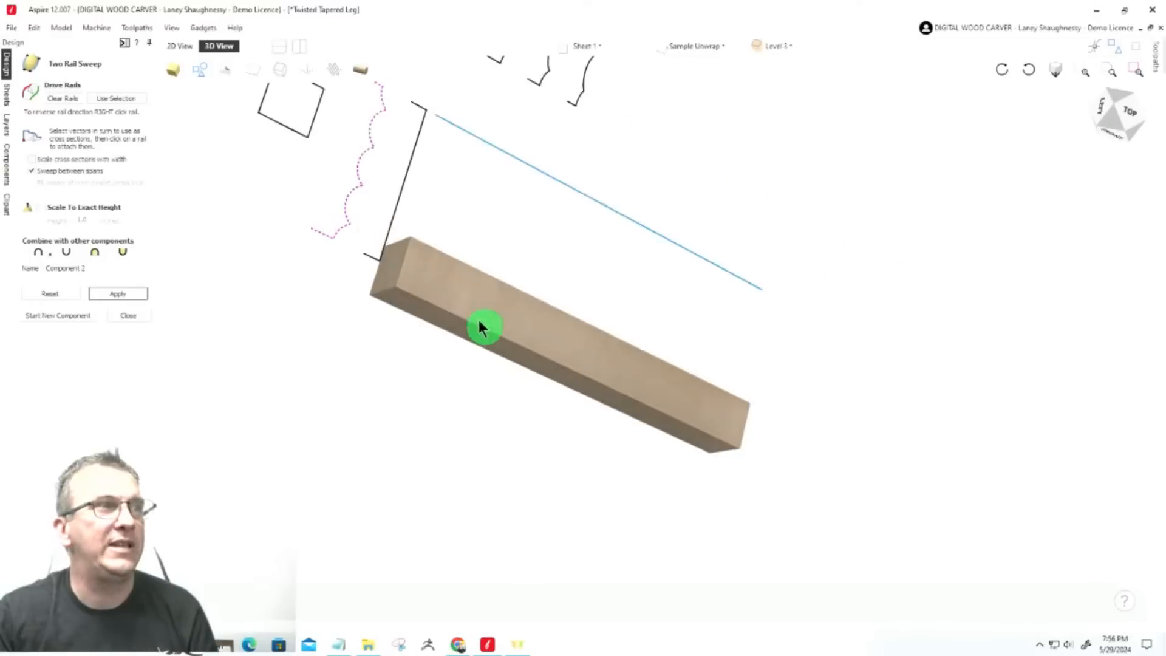
Return to the 2D view, close the Two Rail Sweep tool and look over the swept workspace with its surrounding profiles
scroll(319, 148, "down", 2)
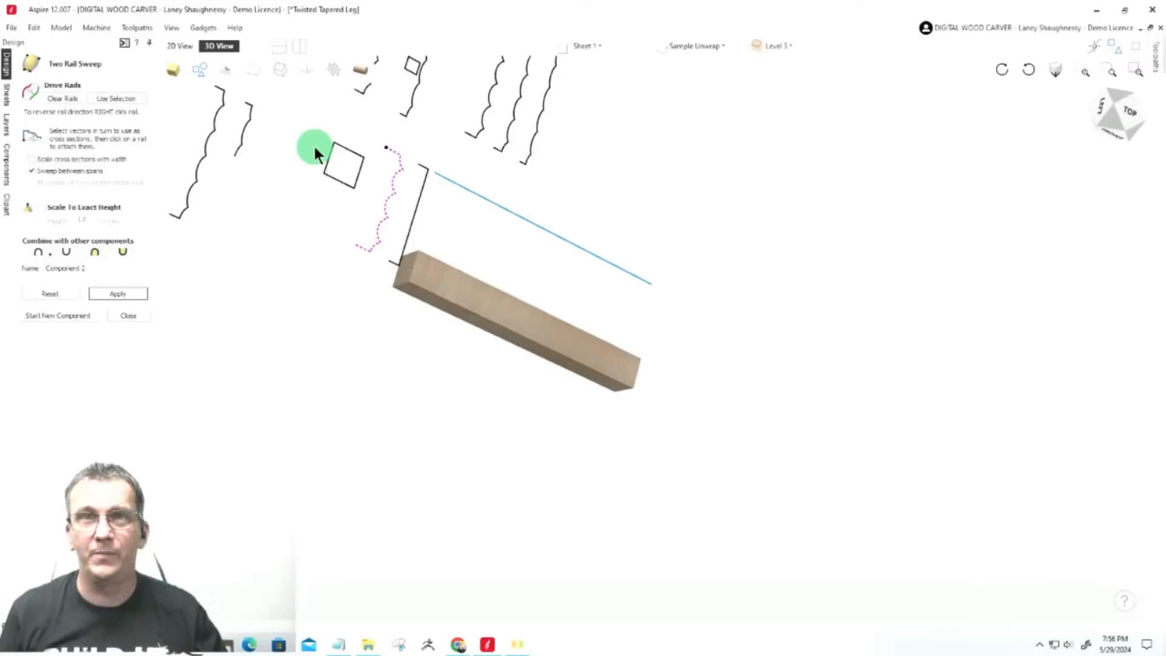
left_click(176, 46)
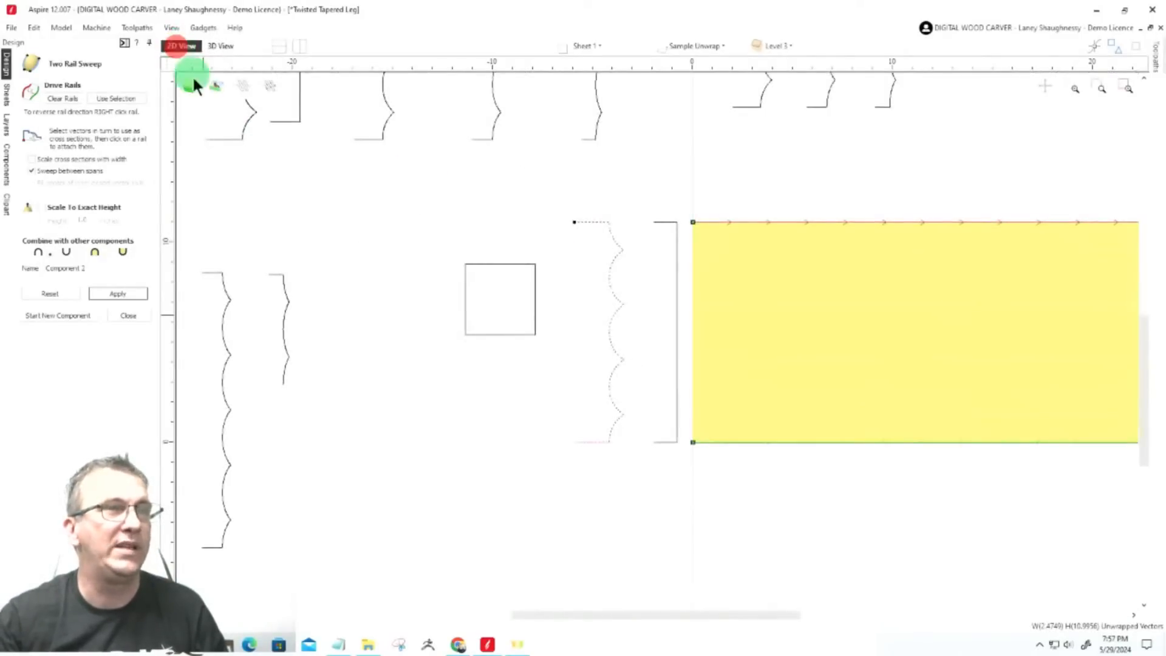
left_click(126, 316)
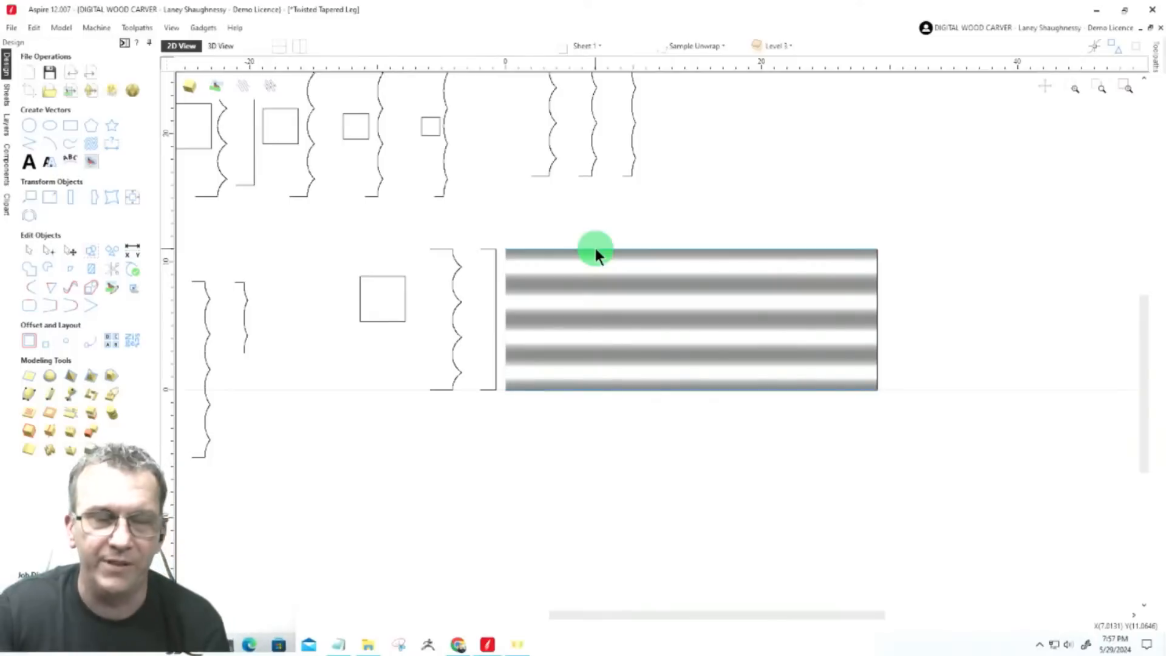
scroll(703, 318, "down", 3)
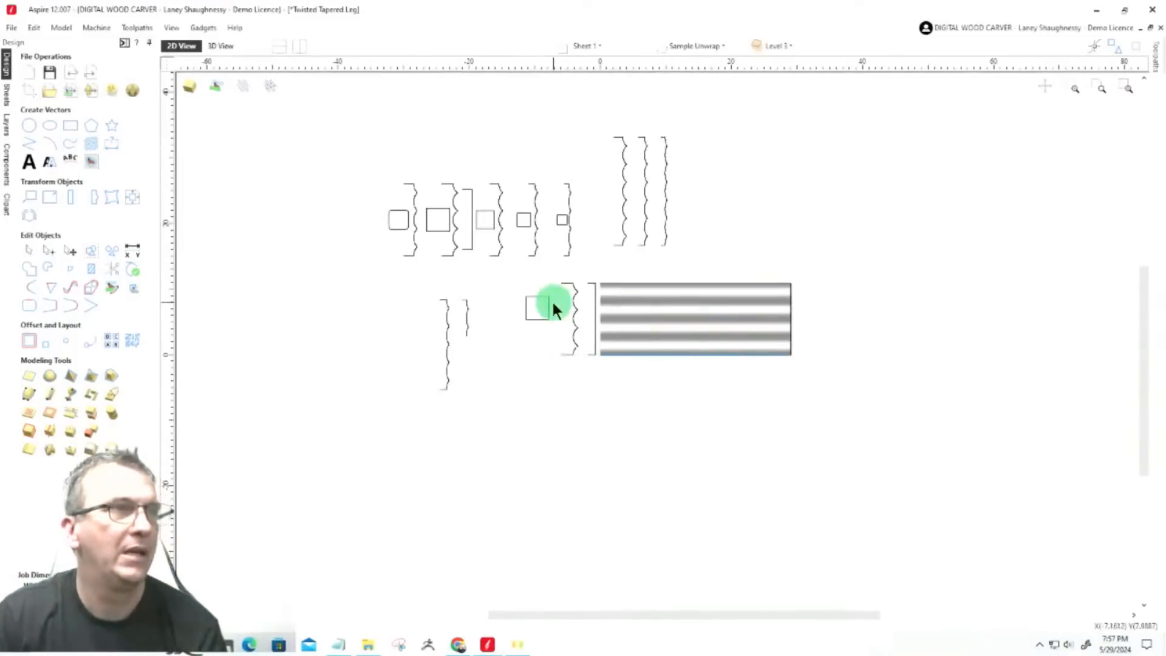
scroll(559, 301, "up", 2)
scroll(561, 308, "up", 1)
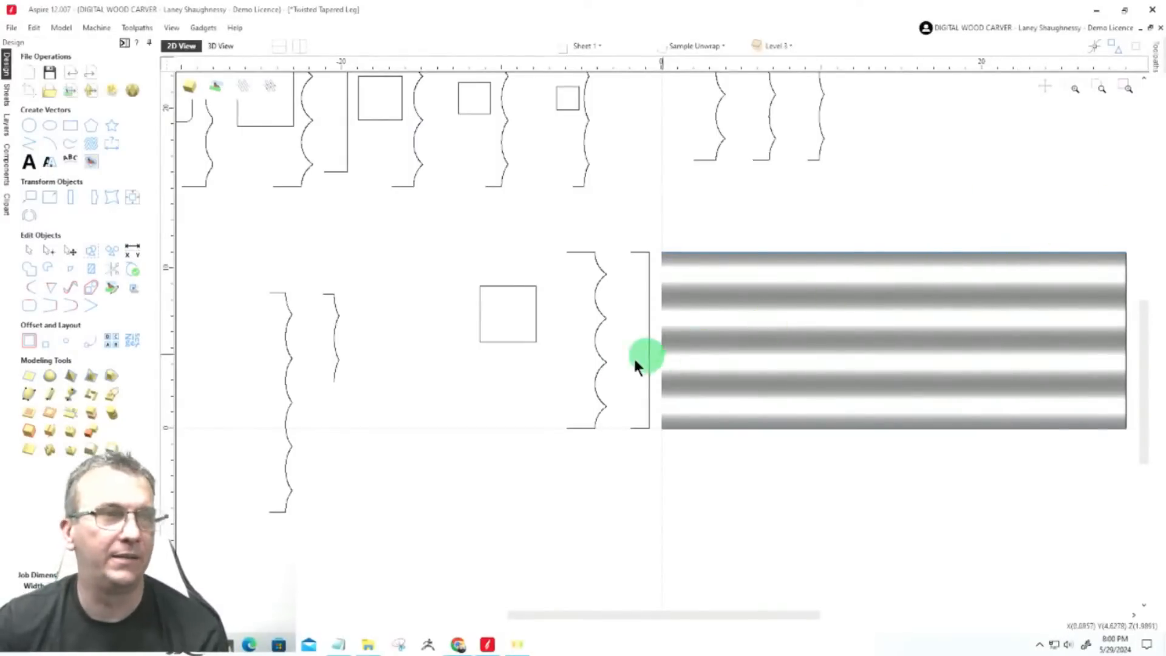
Delete the scalloped two rail sweep component from the workspace
scroll(541, 424, "down", 4)
scroll(565, 412, "up", 1)
scroll(770, 435, "down", 1)
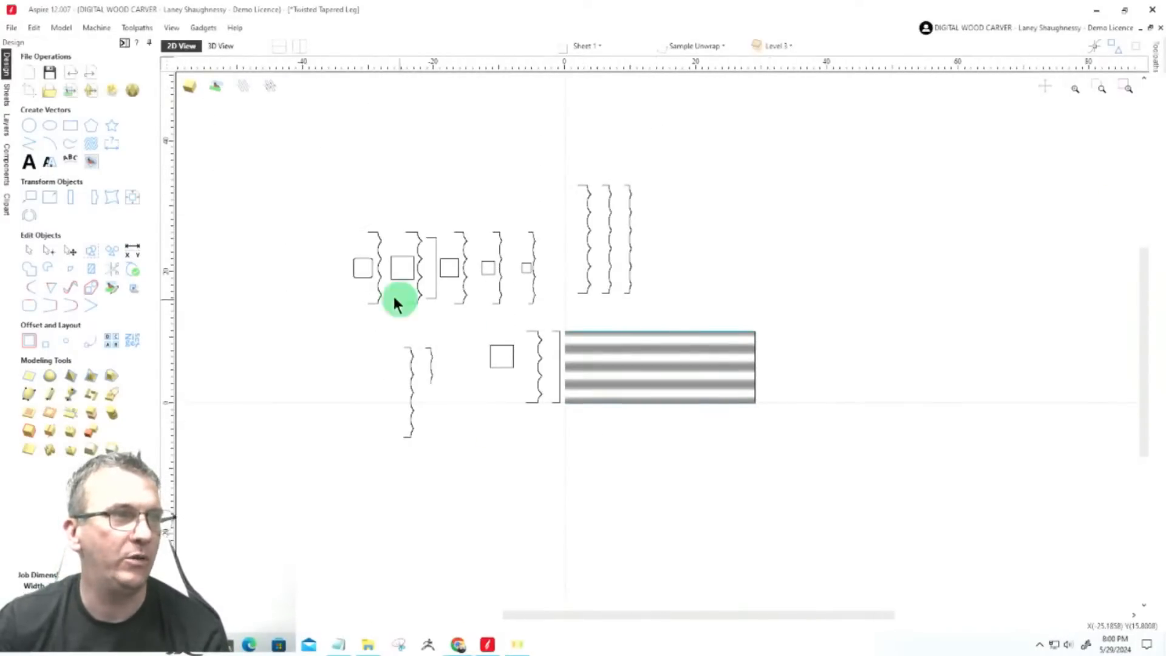
scroll(402, 304, "up", 2)
scroll(903, 425, "down", 1)
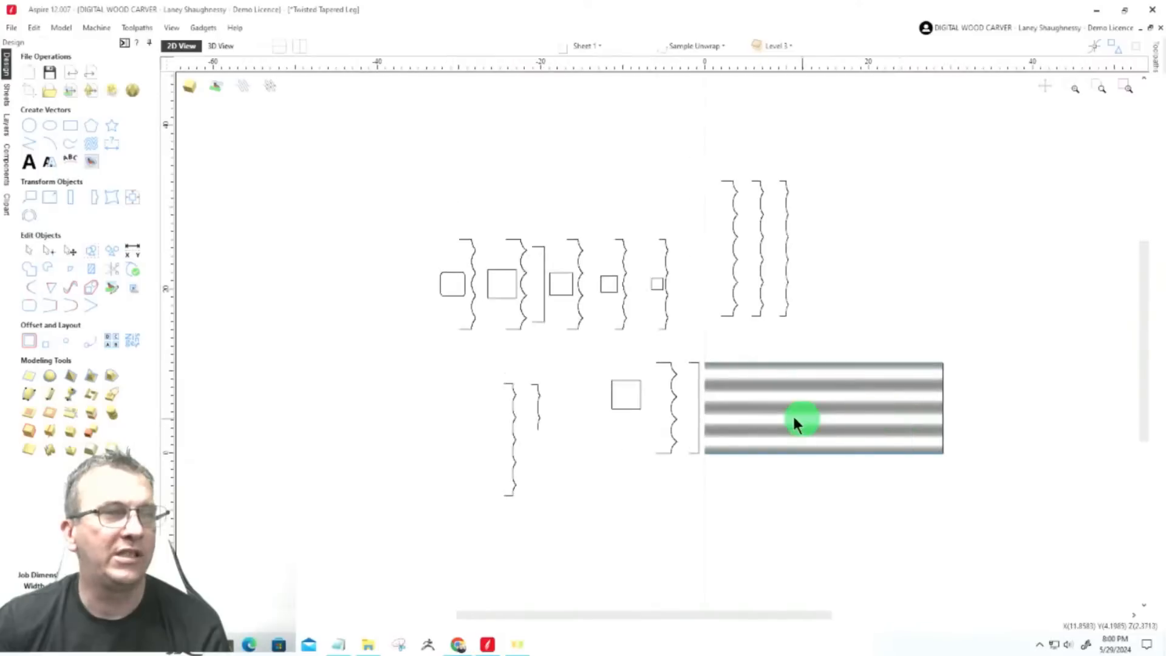
left_click(790, 418)
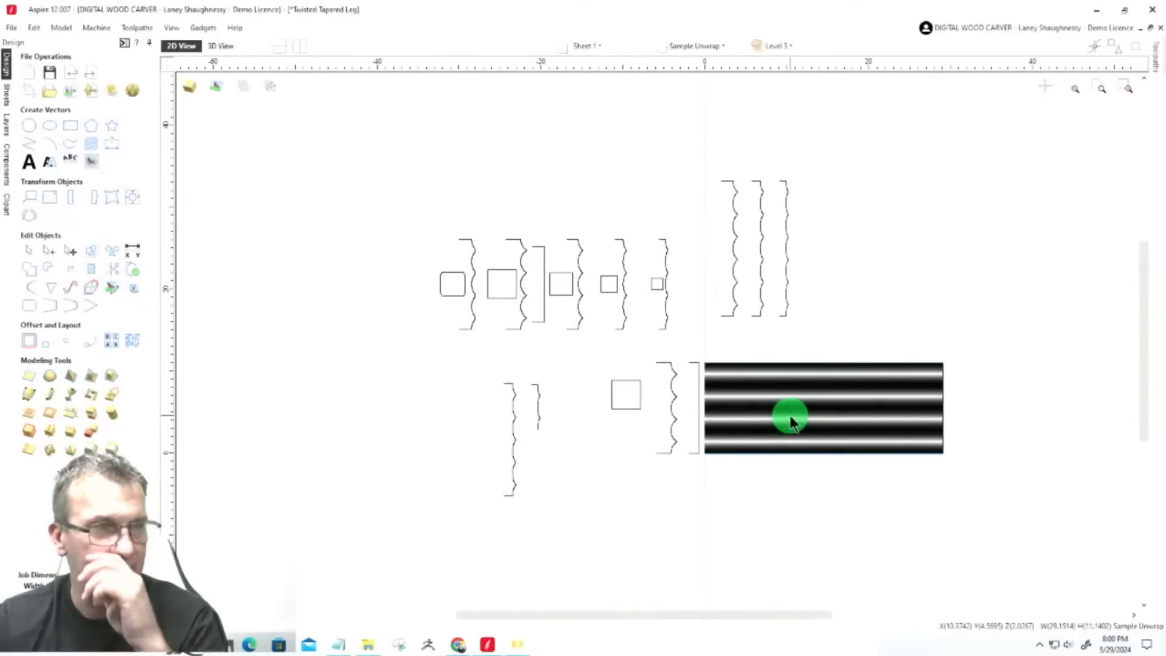
key("Delete")
left_click(785, 415)
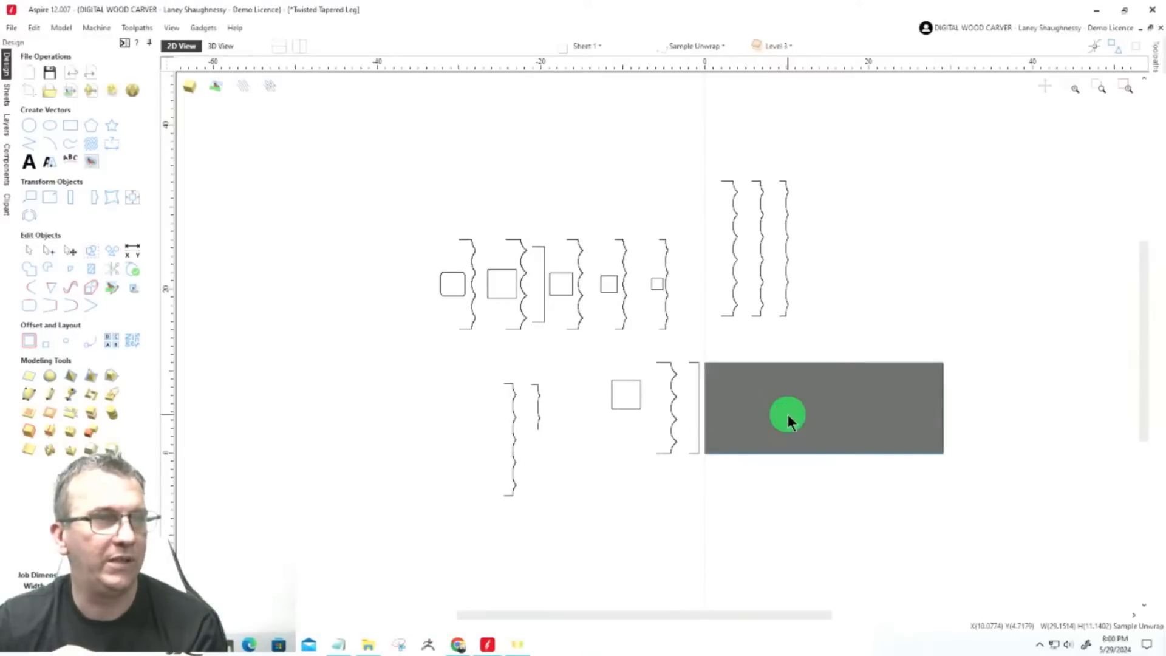
Delete the hidden Component 1 from Level 3
left_click(6, 163)
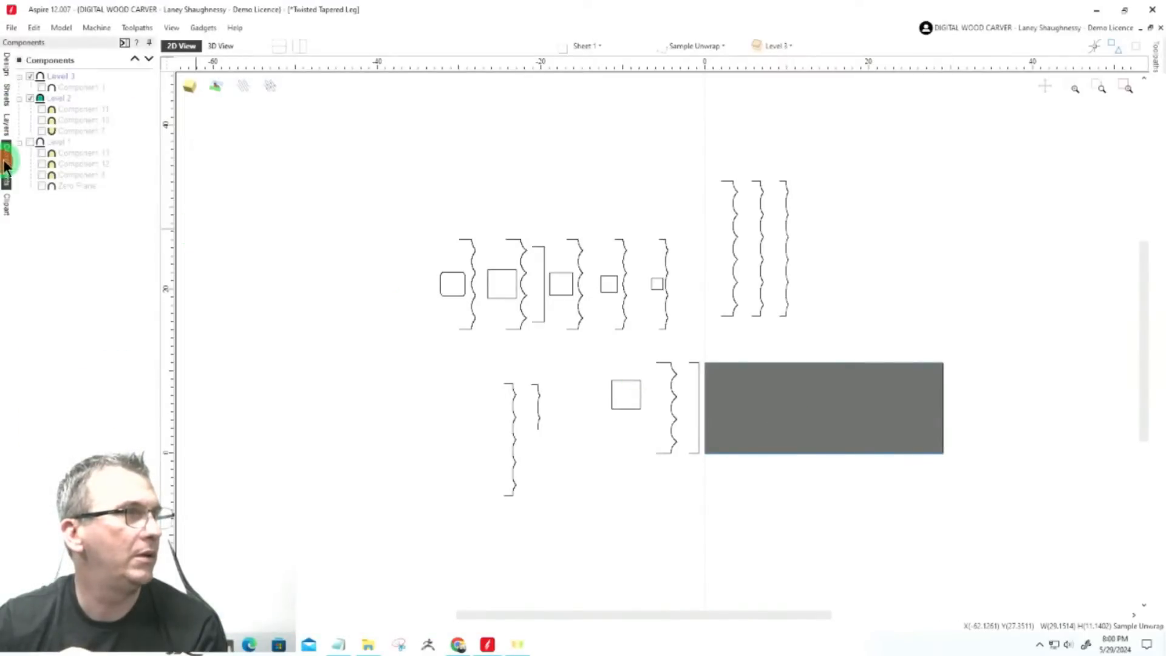
right_click(75, 85)
left_click(101, 194)
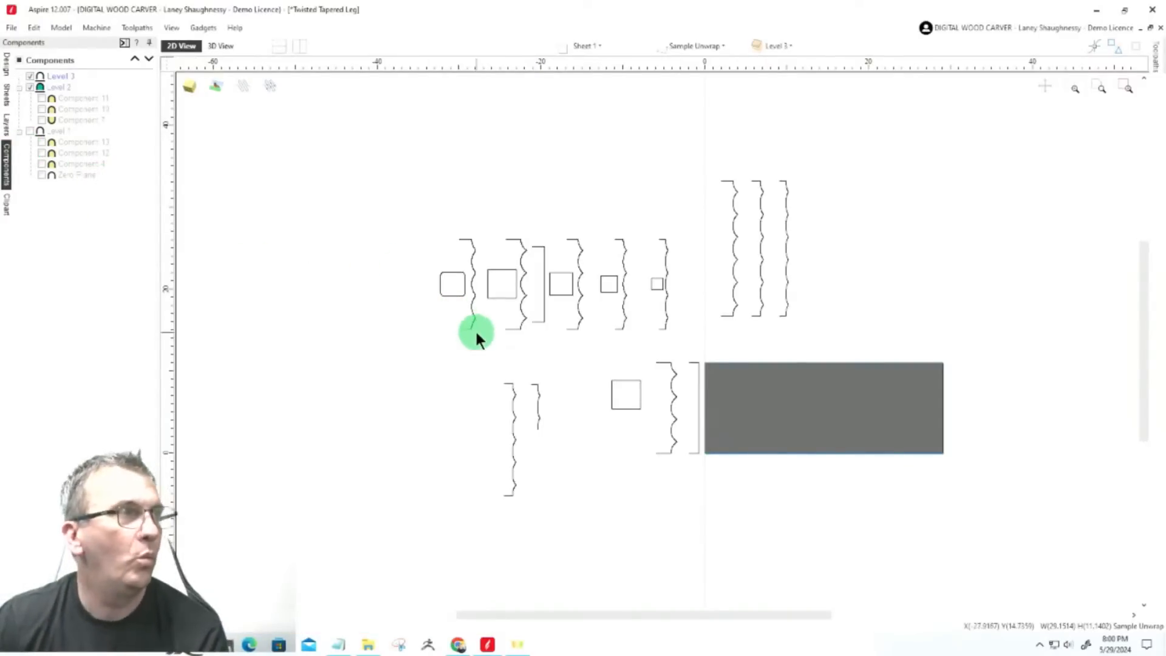
left_click(47, 108)
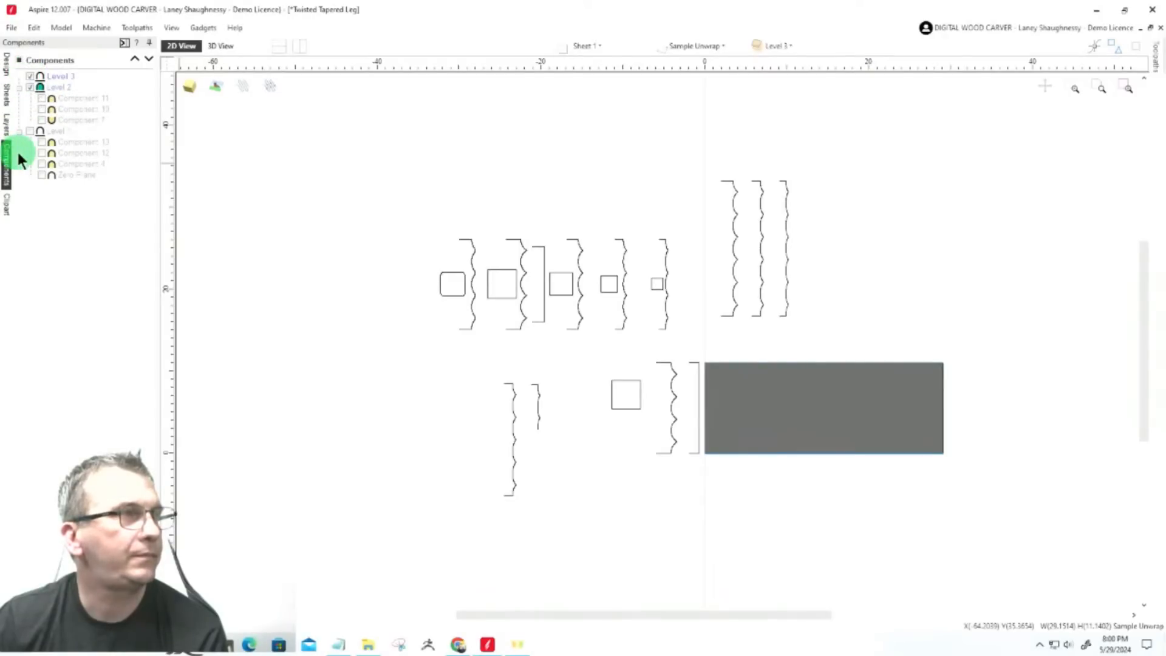
Examine the row of square cross-sections and their unwrapped profiles, from the rounded-corner square to the smallest square
scroll(440, 328, "up", 1)
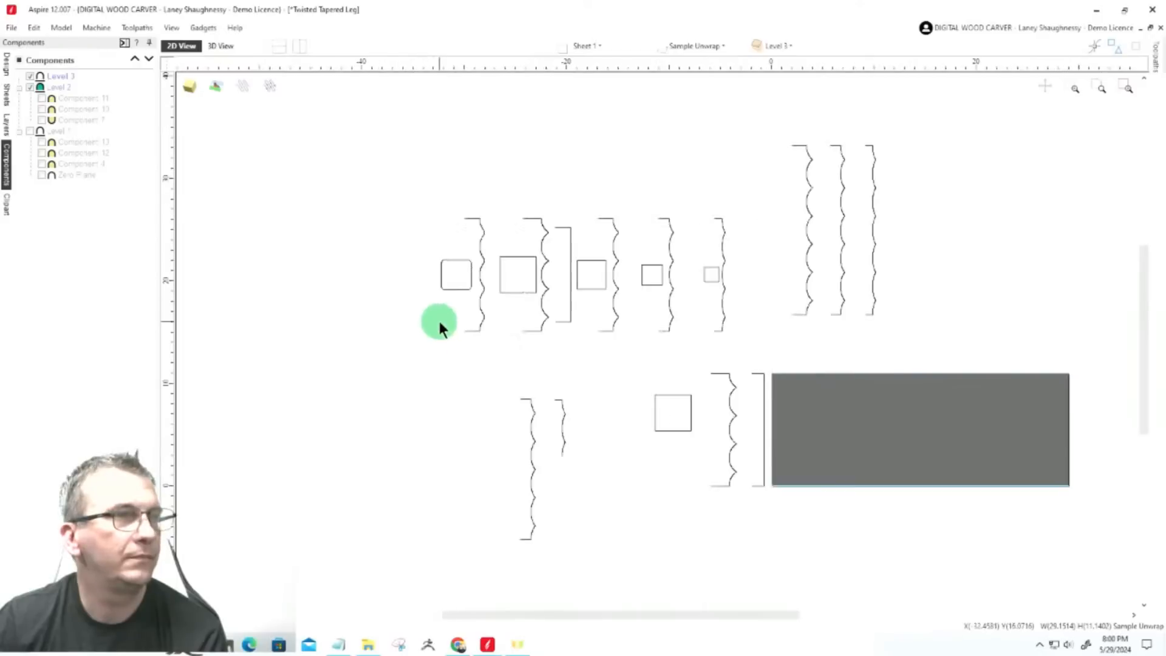
scroll(486, 242, "up", 4)
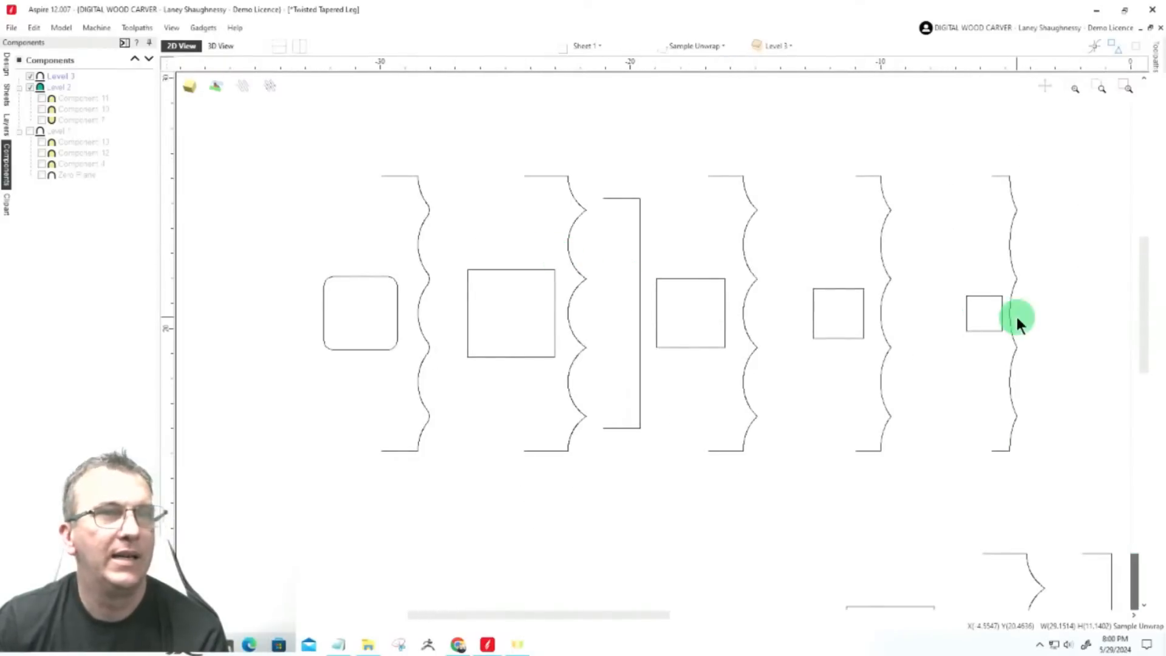
scroll(1087, 293, "up", 1)
scroll(1088, 293, "down", 1)
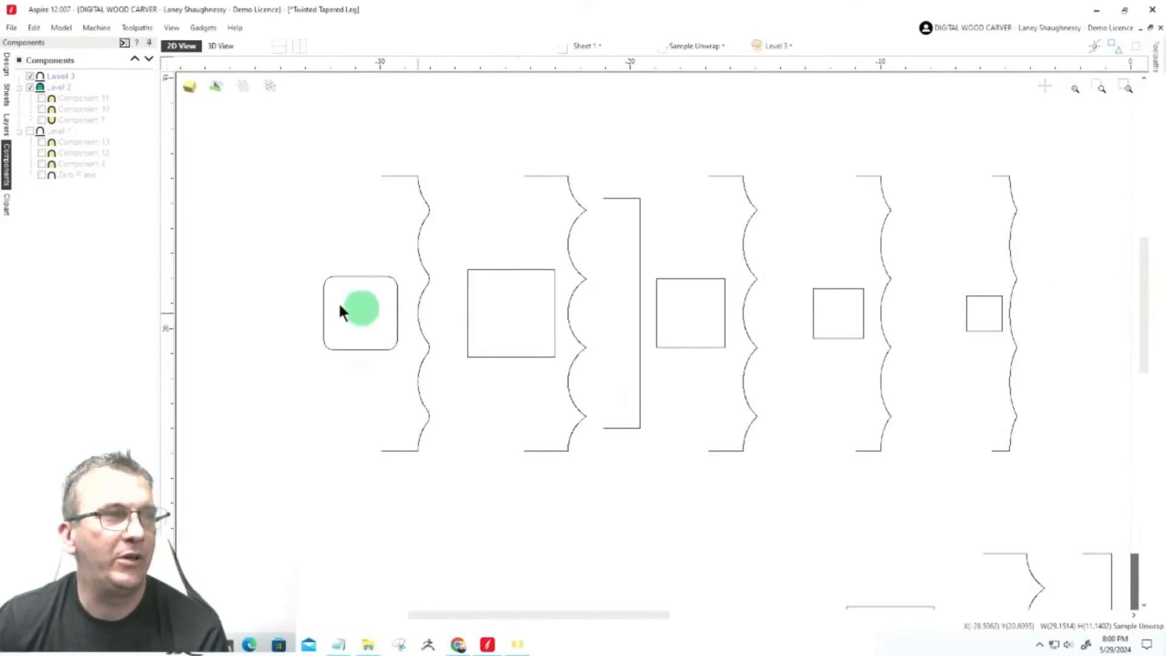
scroll(312, 301, "up", 6)
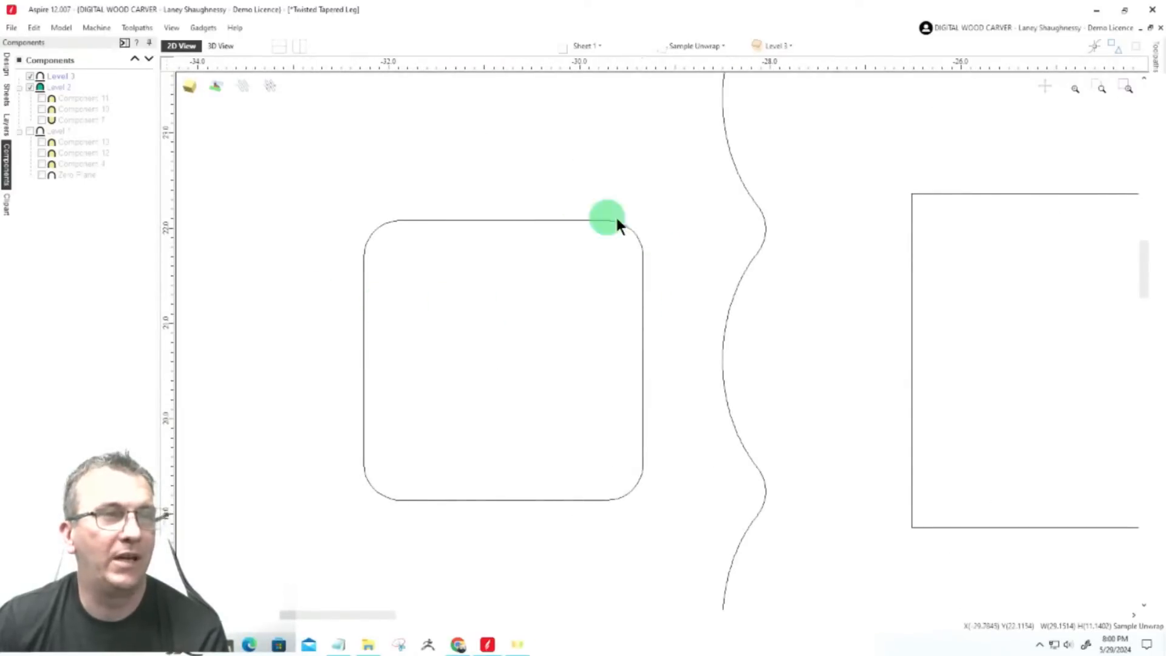
scroll(710, 203, "down", 4)
scroll(698, 212, "down", 2)
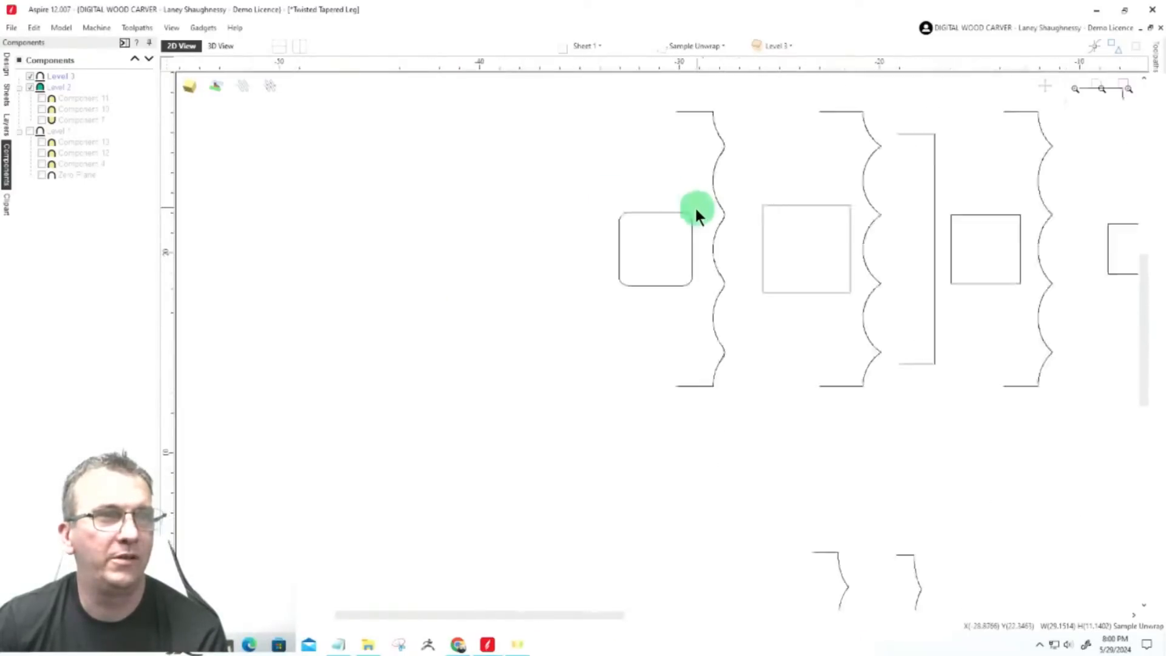
scroll(697, 212, "down", 2)
scroll(789, 208, "up", 4)
scroll(797, 206, "down", 3)
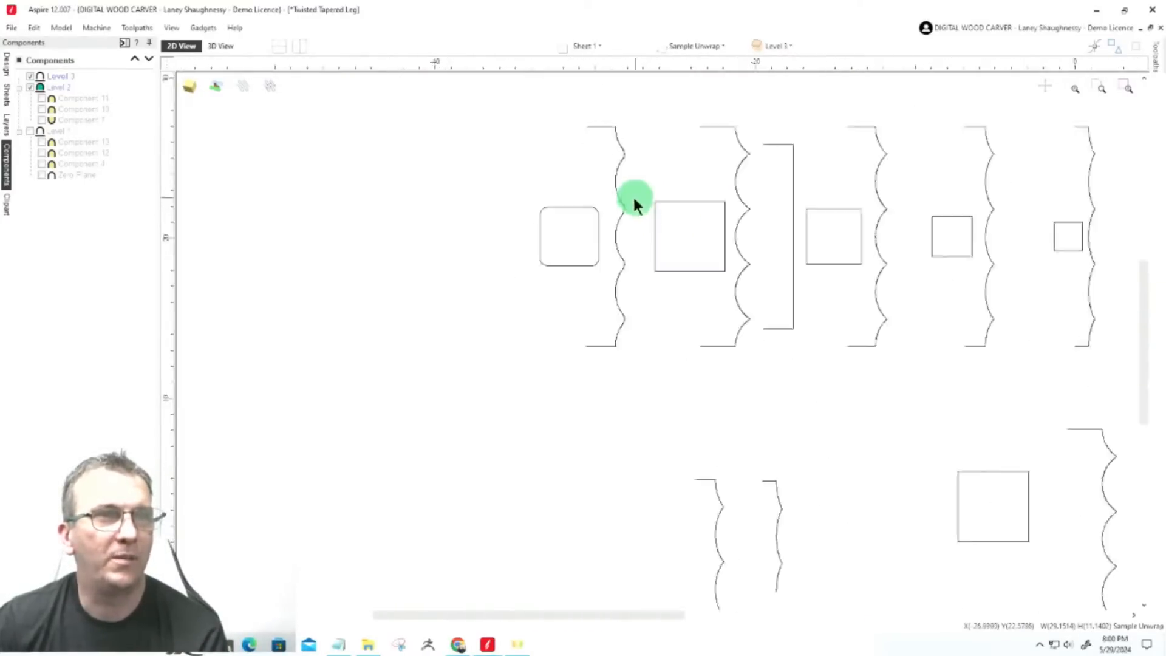
scroll(634, 204, "down", 1)
scroll(732, 203, "up", 5)
scroll(811, 420, "down", 3)
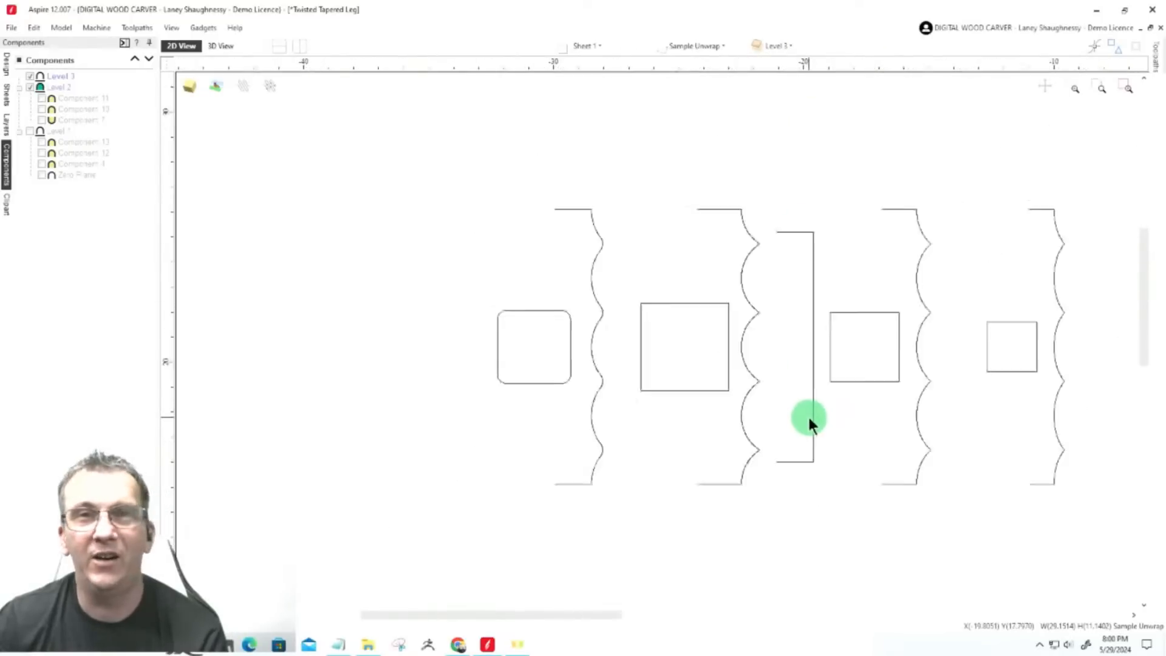
scroll(784, 401, "down", 4)
scroll(908, 386, "up", 3)
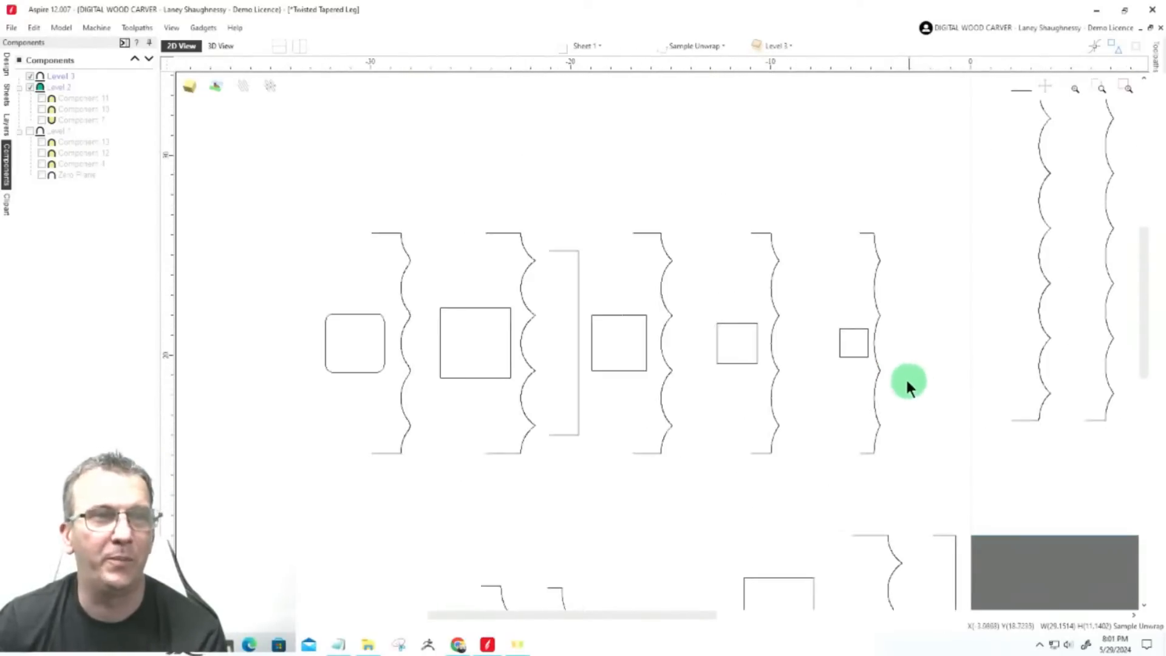
Ungroup the two smallest squares from their unwrapped profiles and select each square alone to check its size
left_click(862, 357)
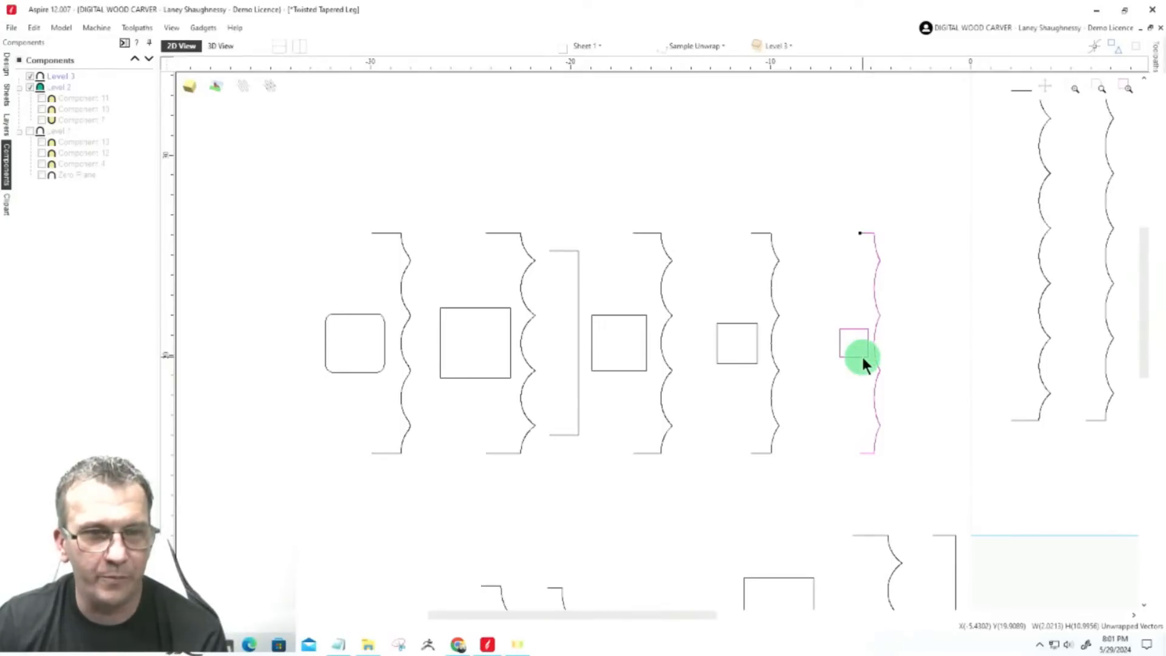
left_click(861, 356)
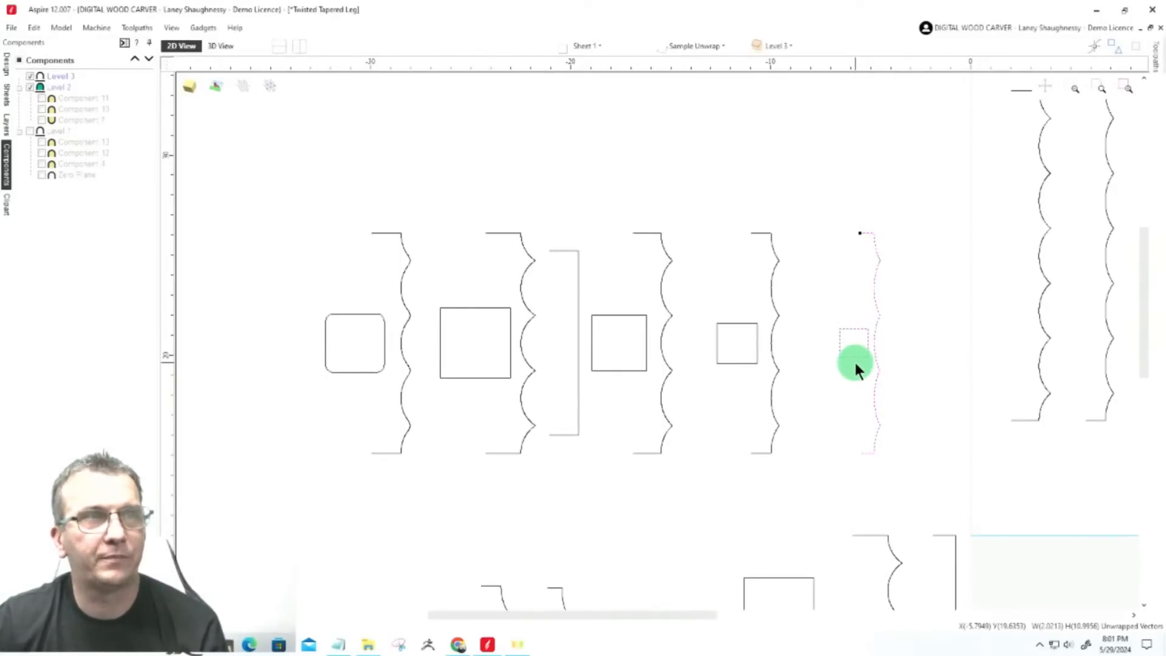
left_click(852, 358)
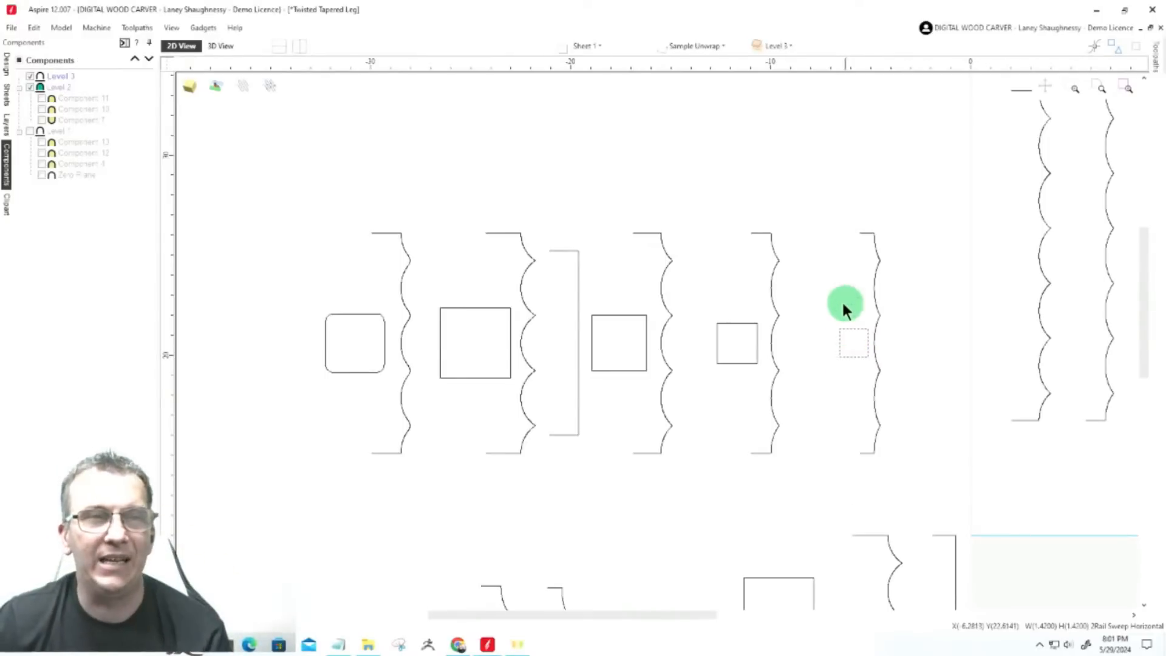
left_click(735, 363)
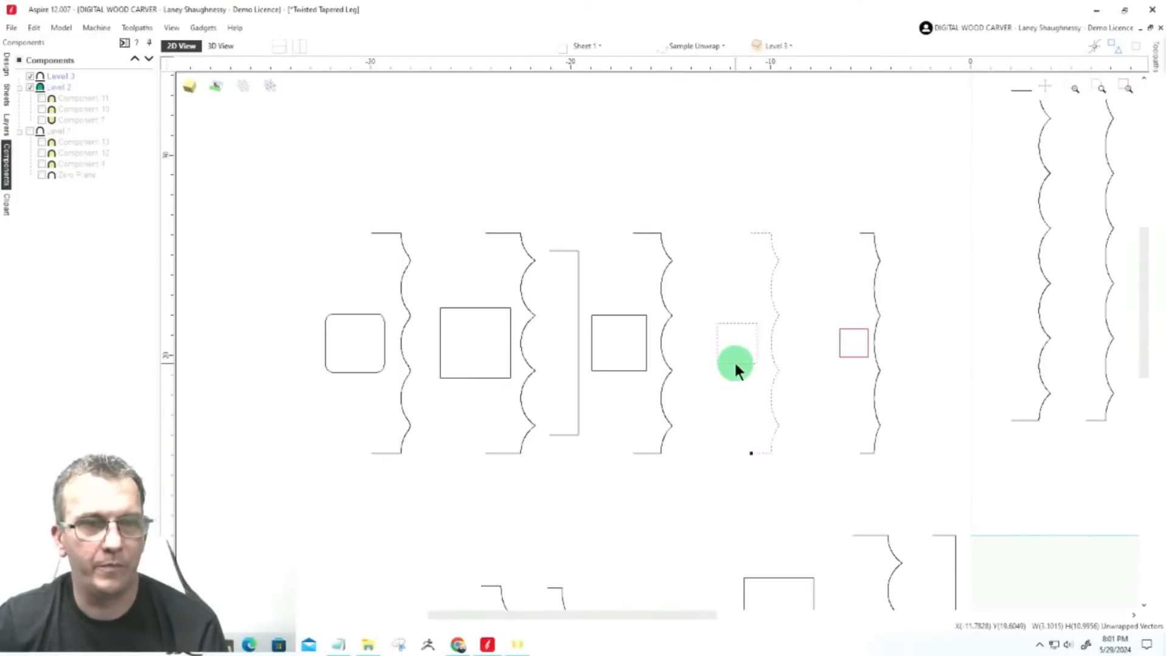
left_click(711, 403)
left_click(724, 363)
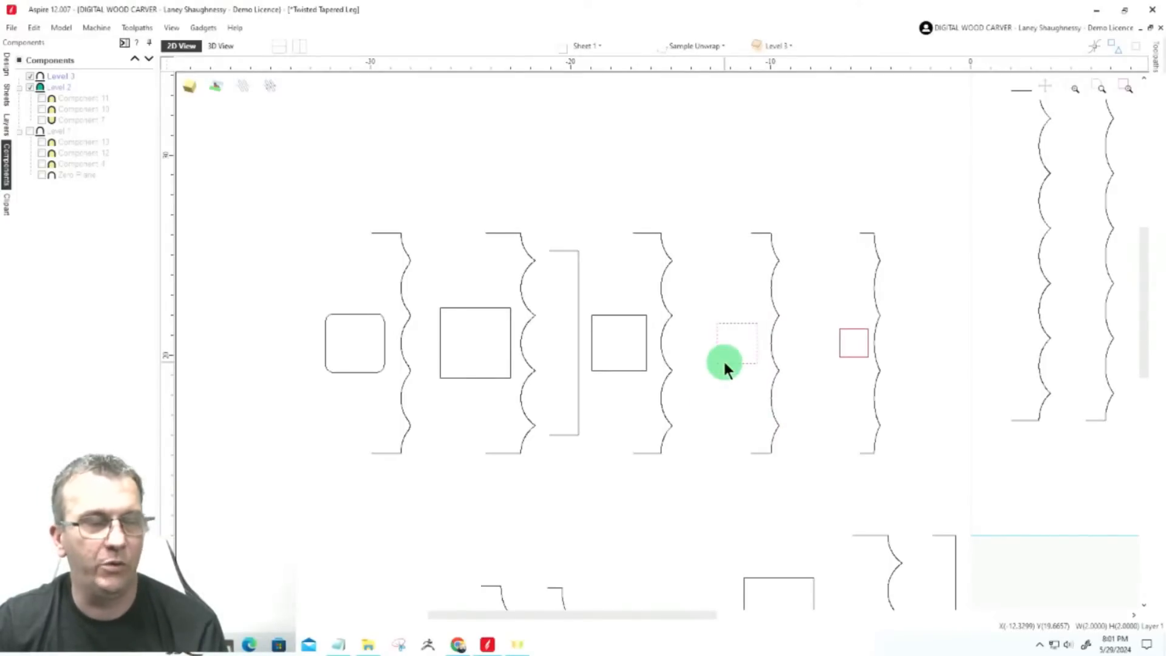
Ungroup the two larger sharp-cornered squares and the rounded-corner square from their unwrapped profiles, selecting each square alone to check its size
left_click(622, 369)
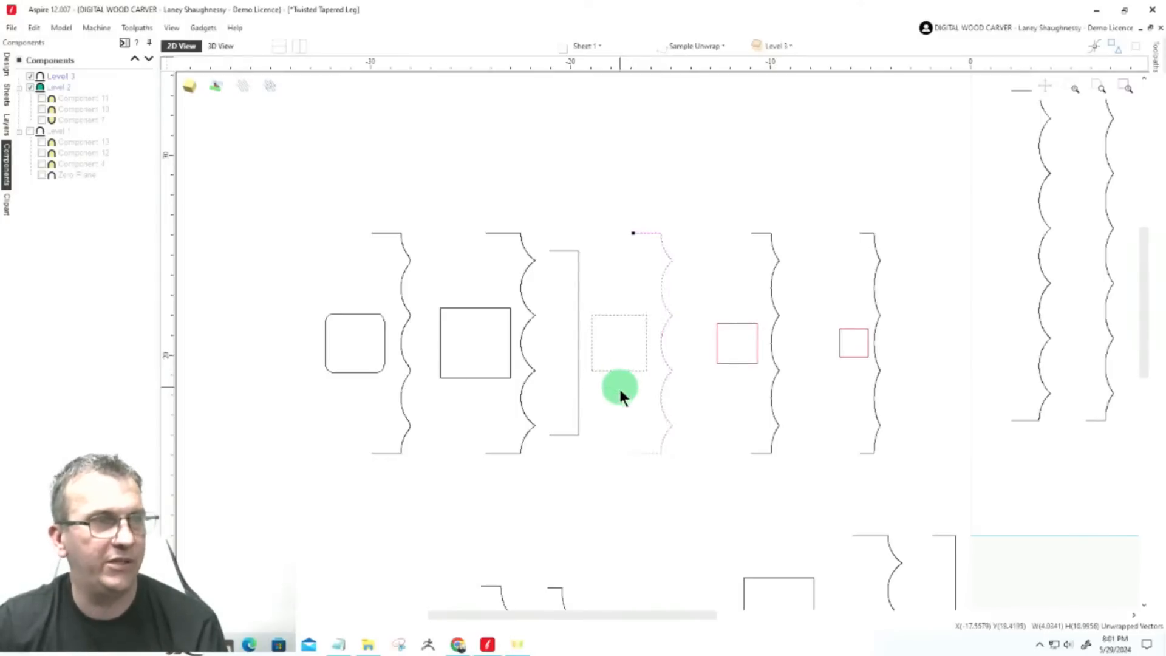
left_click(618, 371)
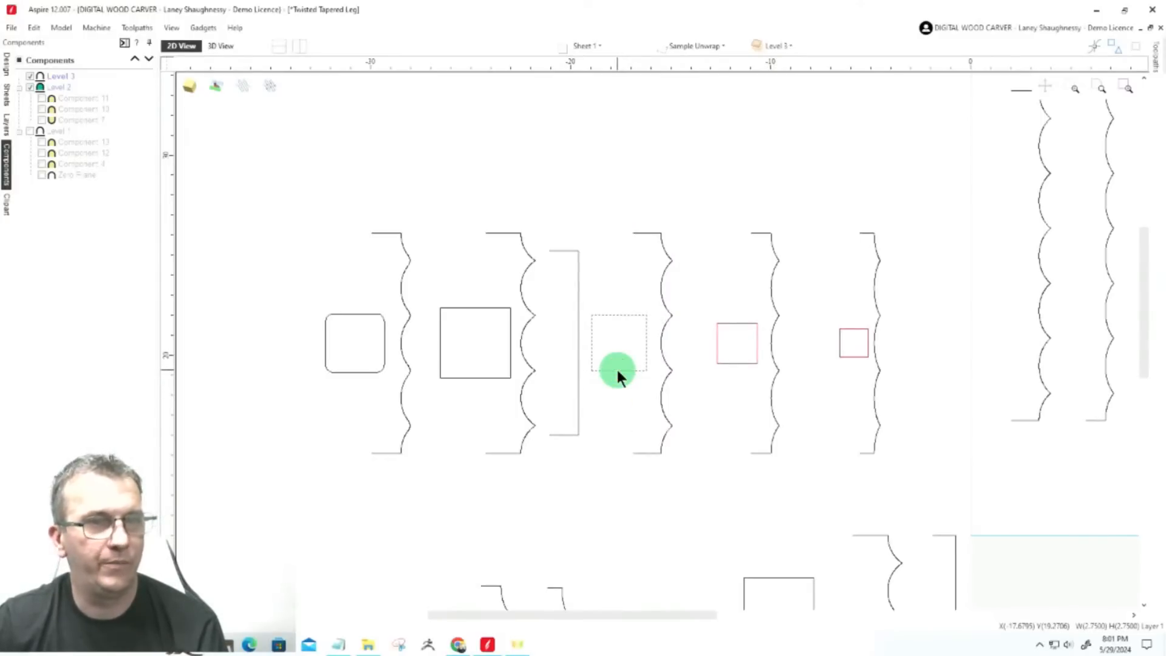
left_click(472, 376)
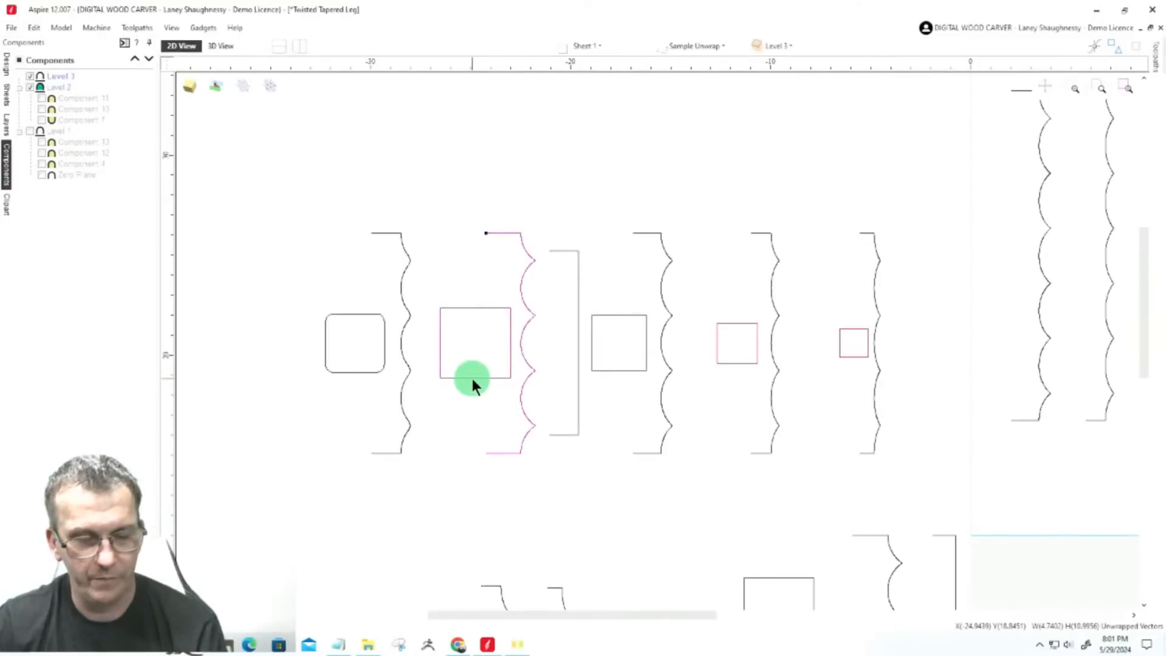
left_click(471, 377)
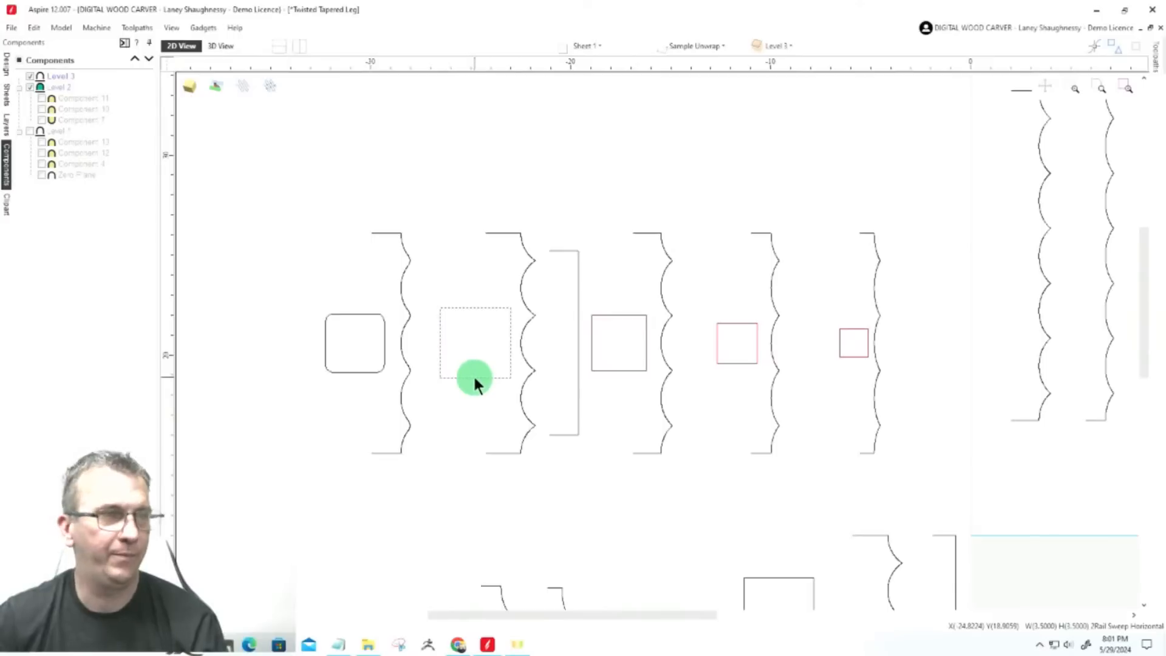
left_click(360, 373)
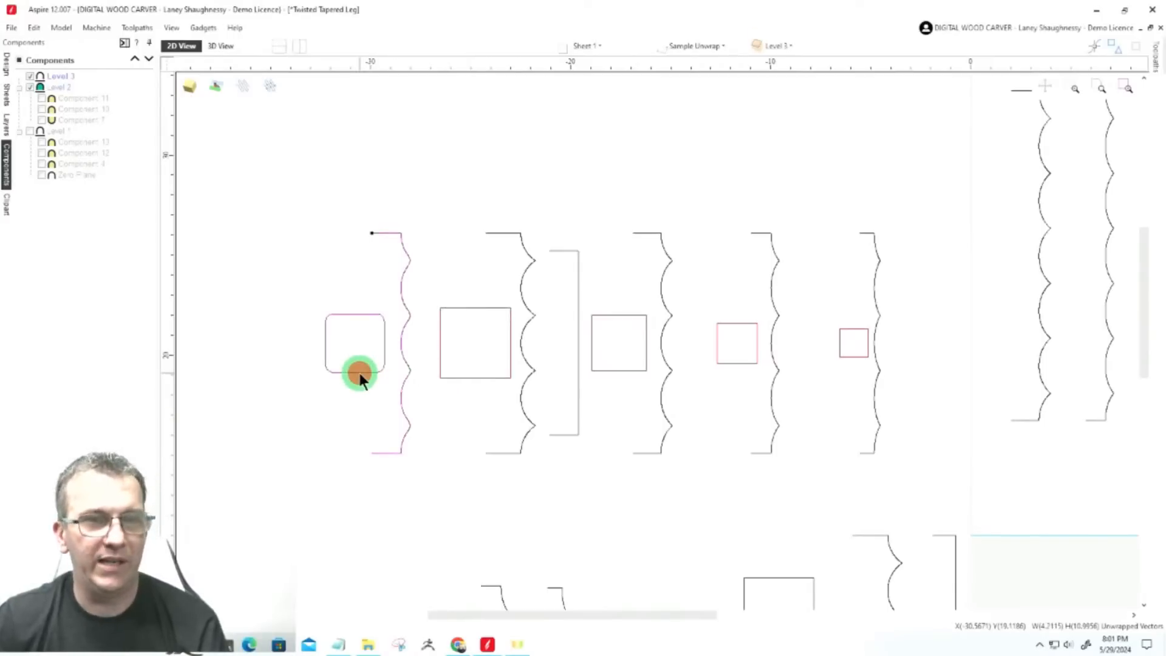
left_click(360, 373)
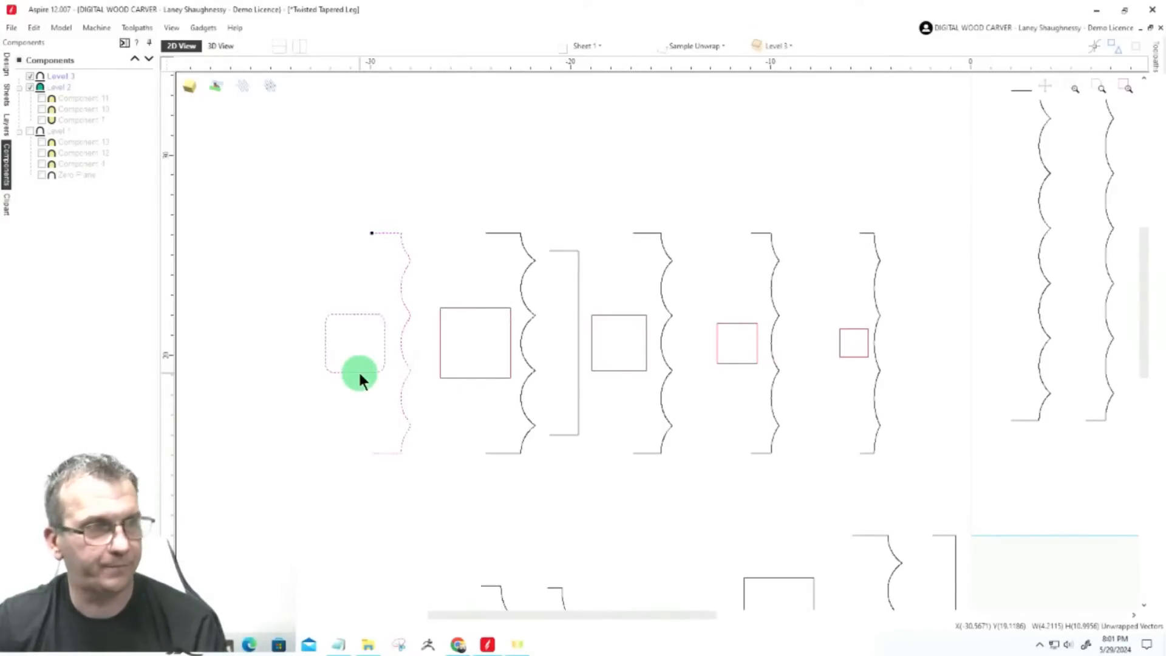
left_click(361, 373)
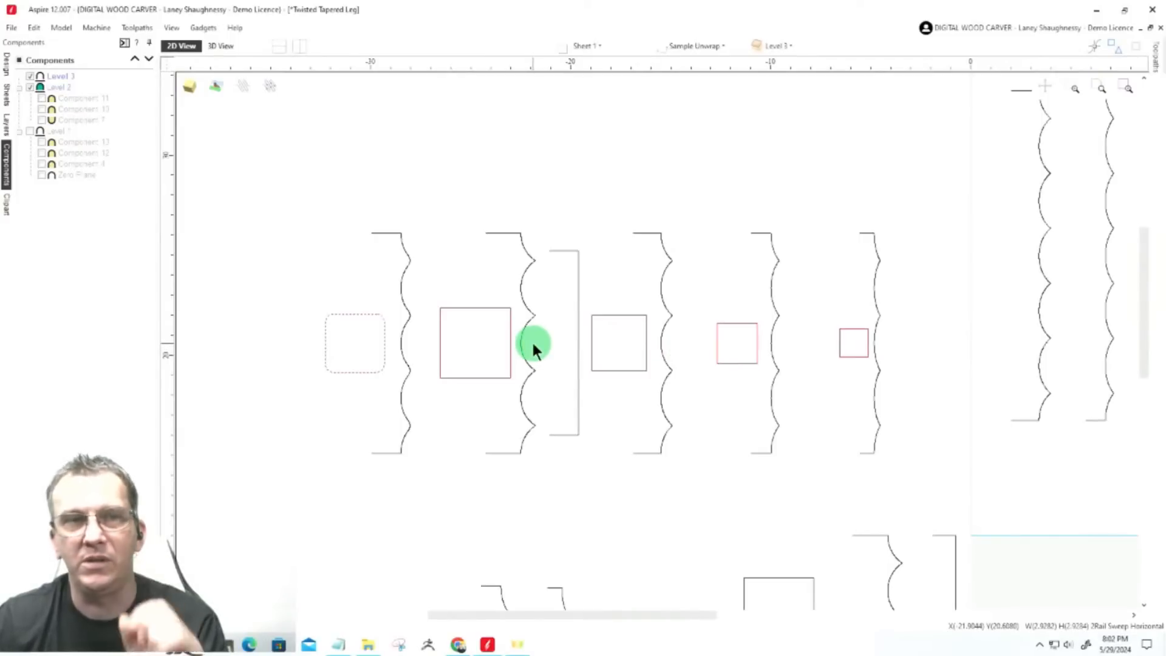
Delete the sample square, its unwrapped profile and the straight-edged profile just beside the job area
scroll(543, 348, "down", 1)
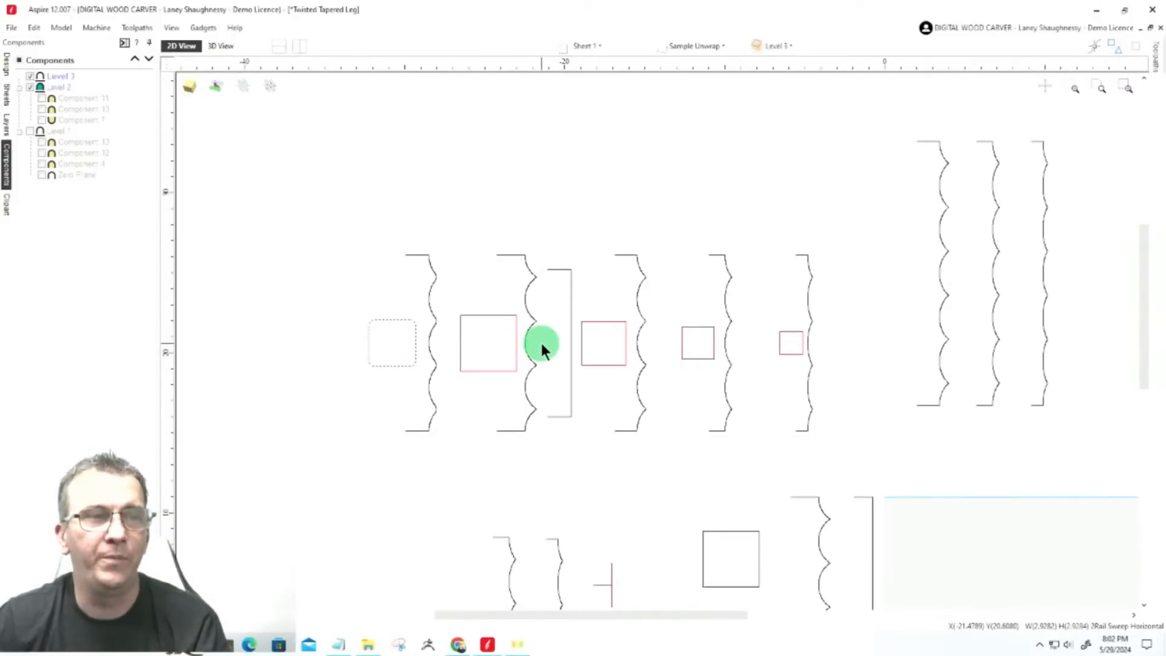
scroll(540, 342, "down", 1)
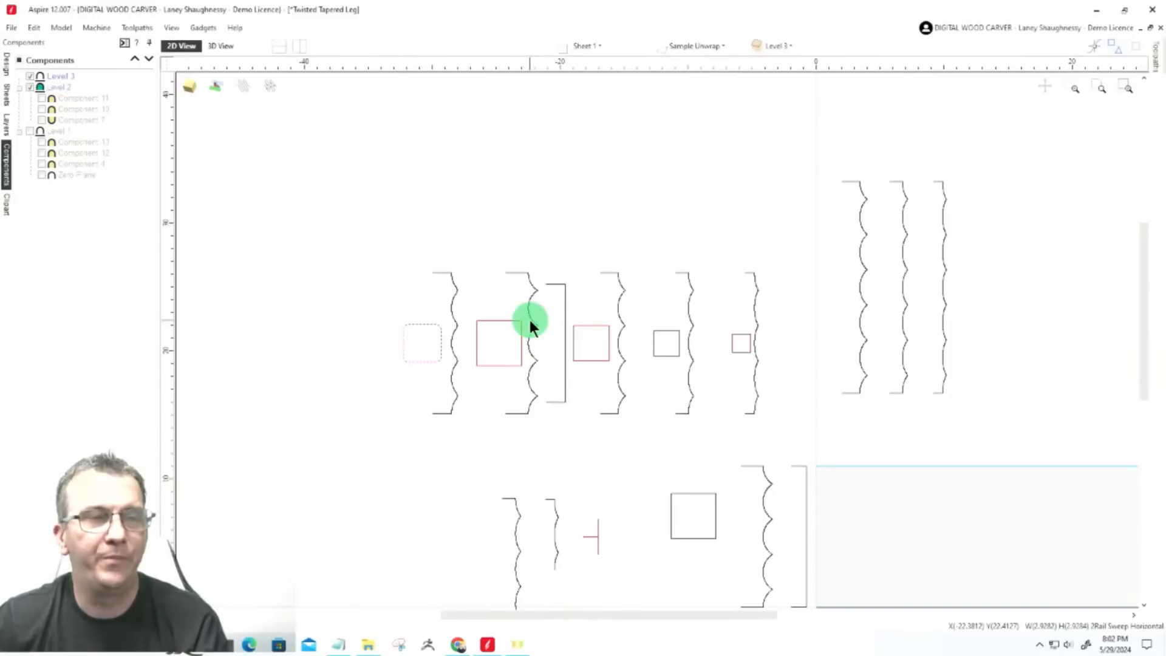
scroll(530, 325, "down", 1)
scroll(663, 461, "up", 3)
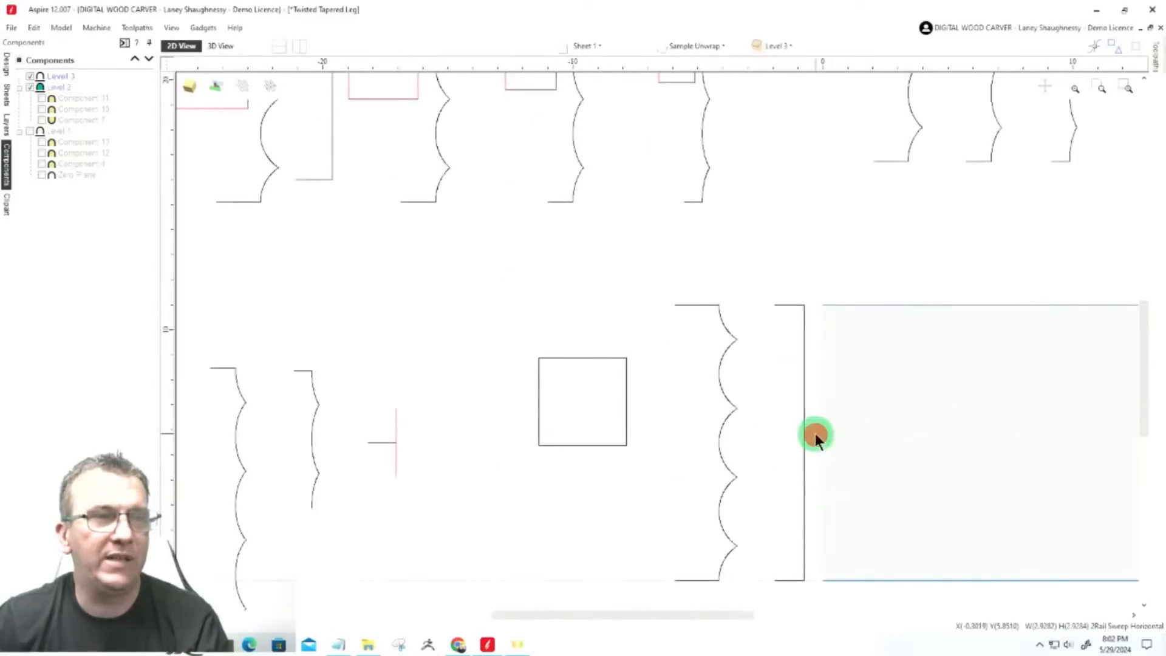
left_click_drag(816, 436, 527, 363)
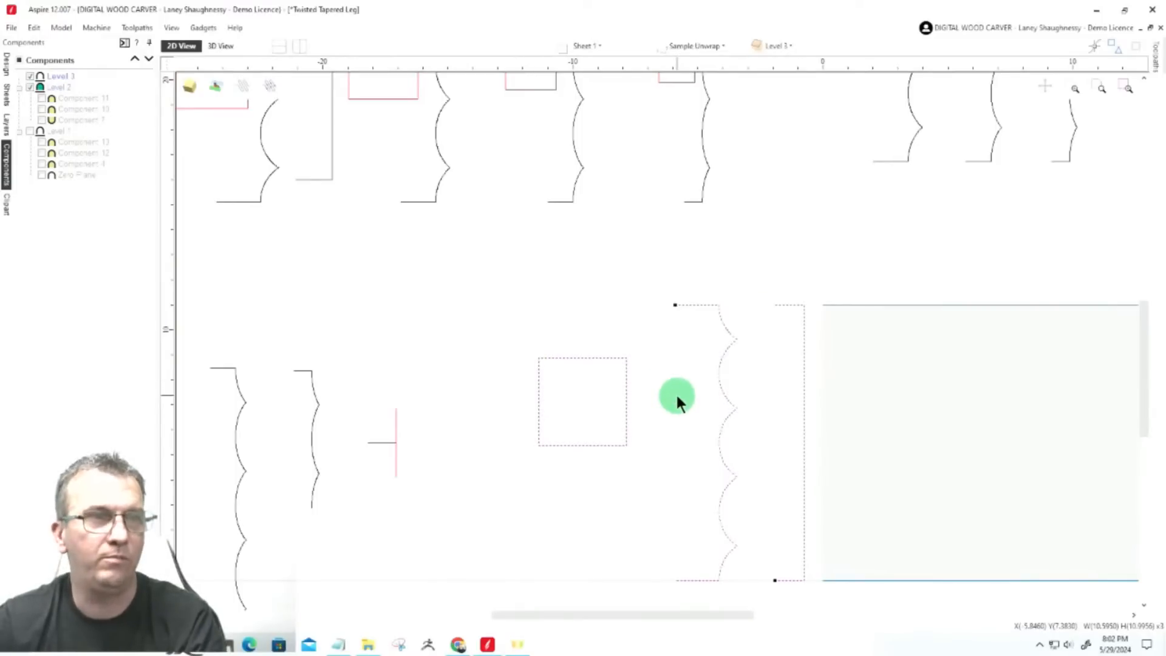
key("Delete")
Examine the three taller unwrapped profiles above the job area and compare them with the row of squares and shorter profiles
scroll(675, 392, "down", 4)
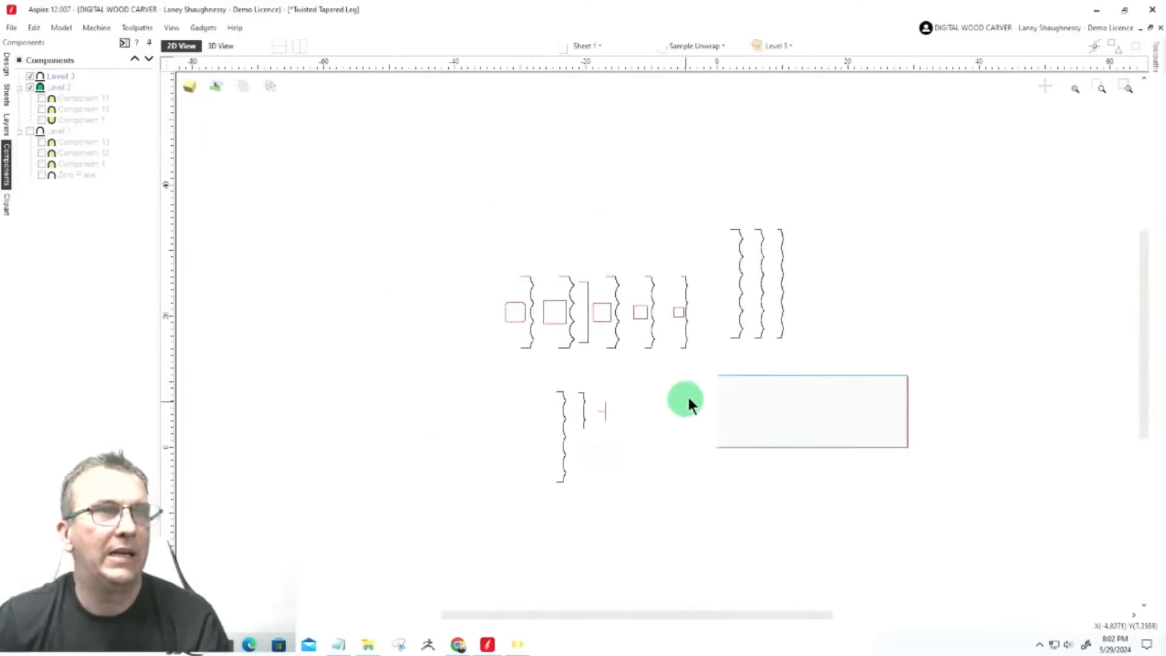
scroll(761, 290, "up", 4)
scroll(688, 93, "up", 3)
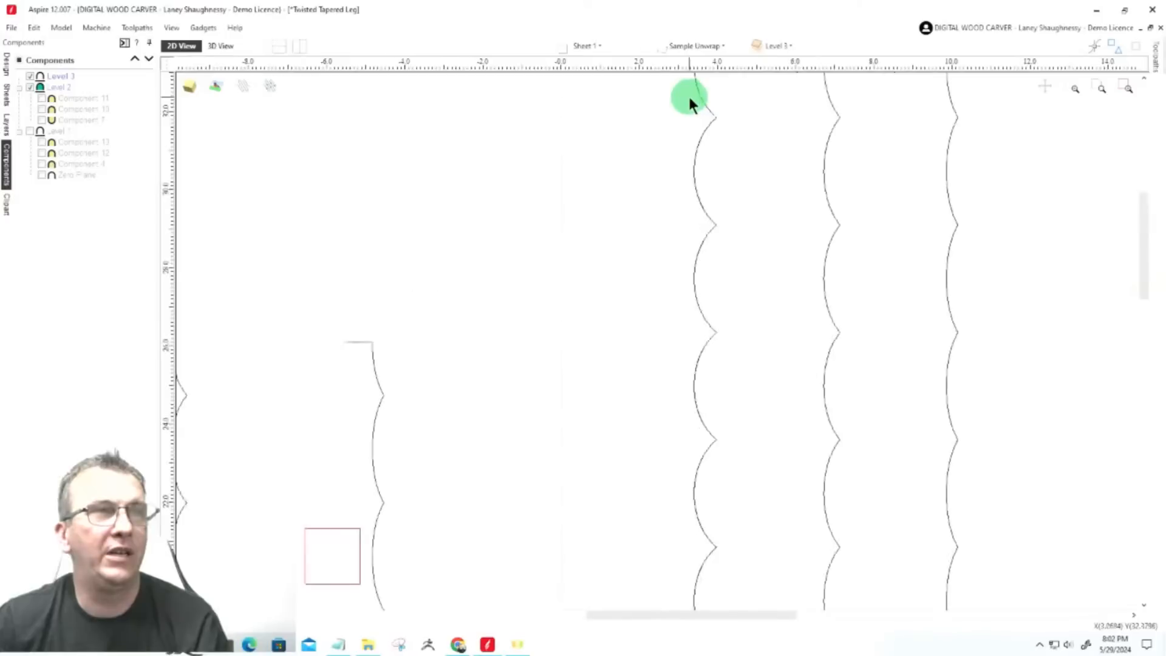
scroll(687, 93, "up", 2)
scroll(840, 178, "down", 3)
scroll(835, 116, "up", 1)
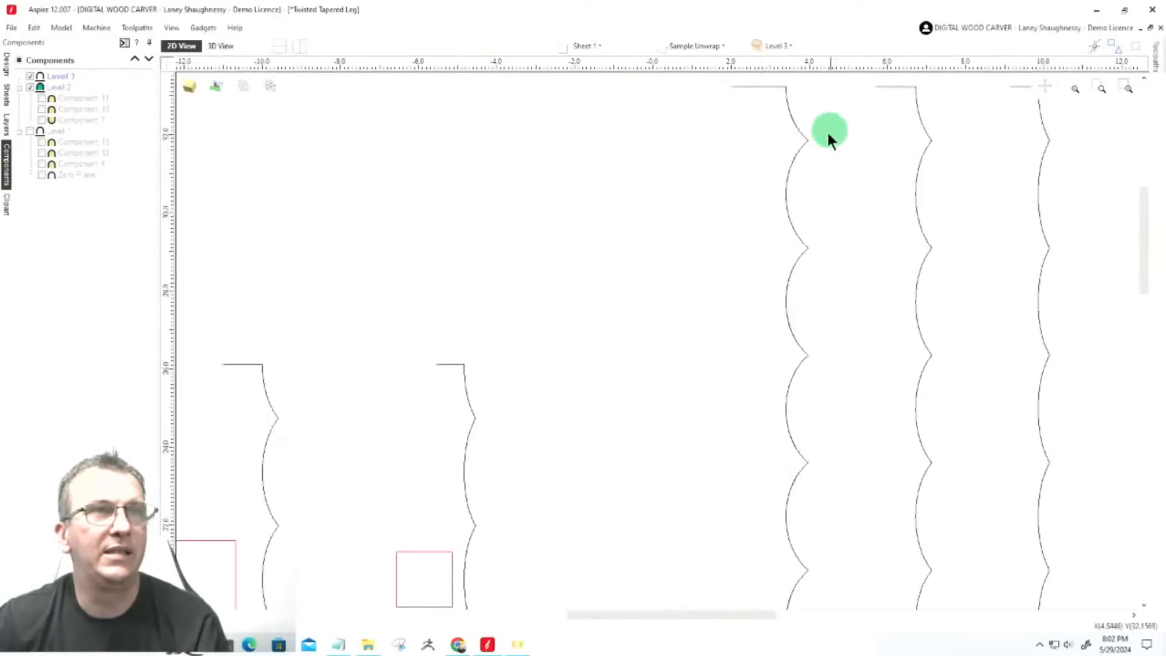
scroll(717, 117, "down", 2)
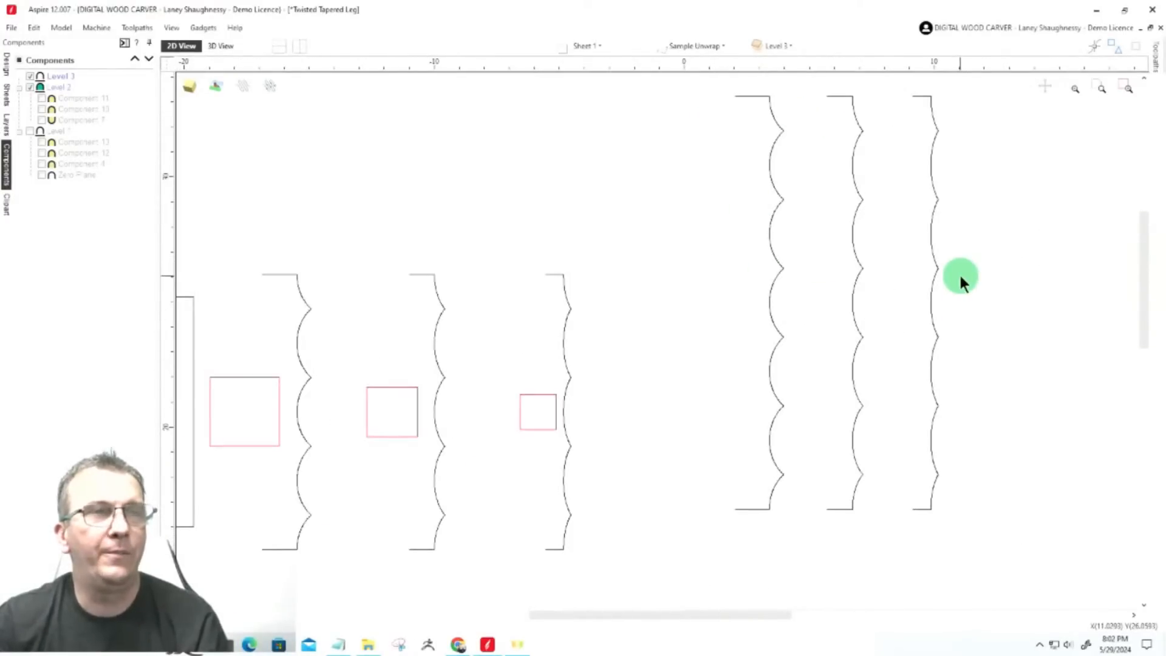
scroll(768, 127, "up", 3)
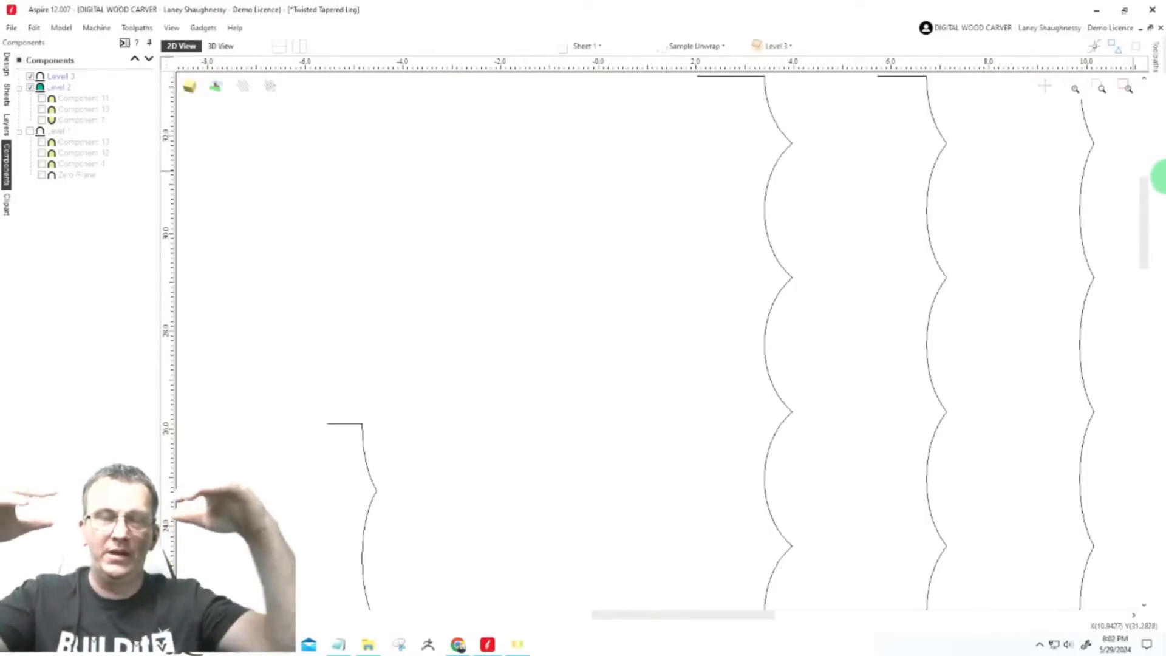
scroll(761, 276, "down", 1)
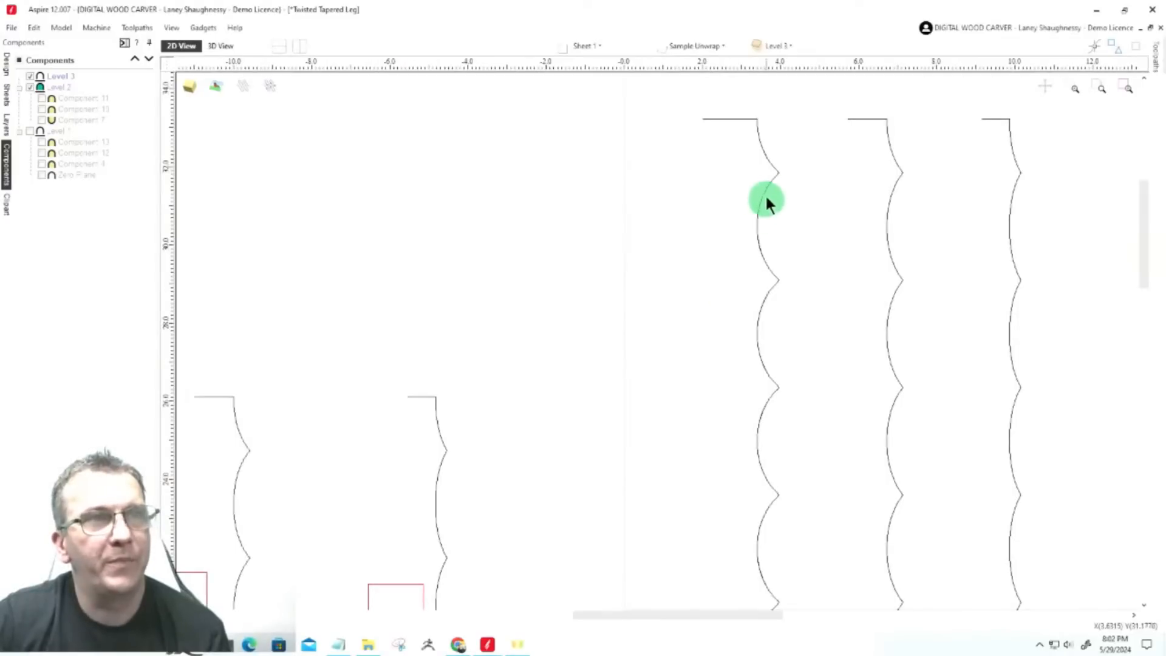
scroll(775, 167, "down", 1)
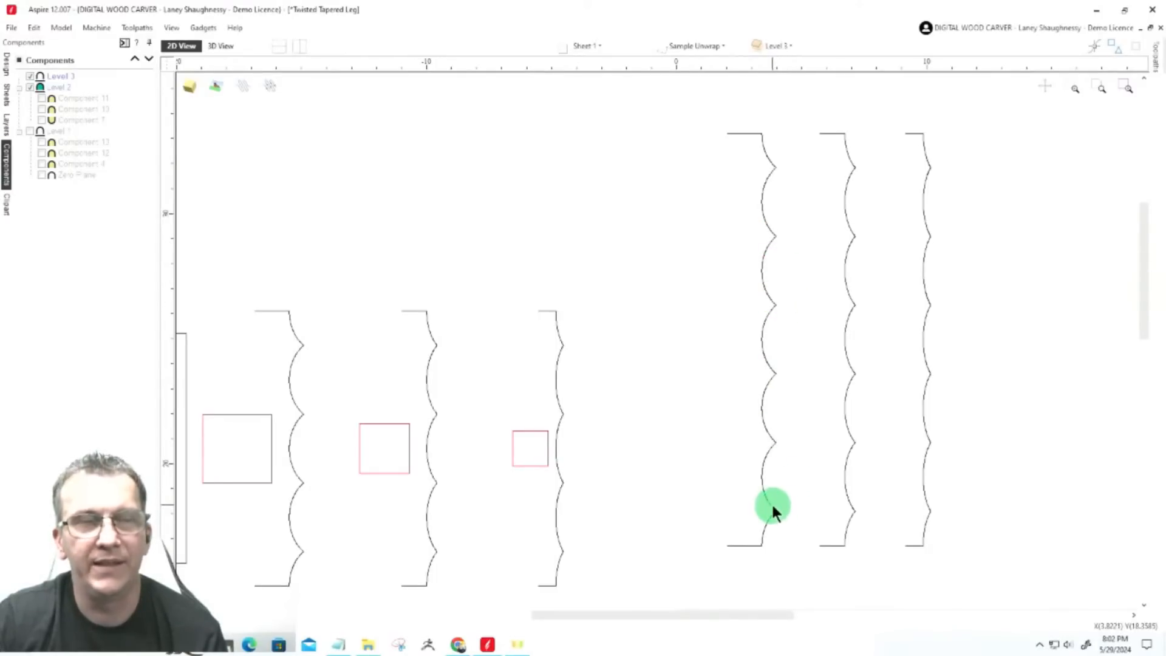
scroll(659, 337, "down", 5)
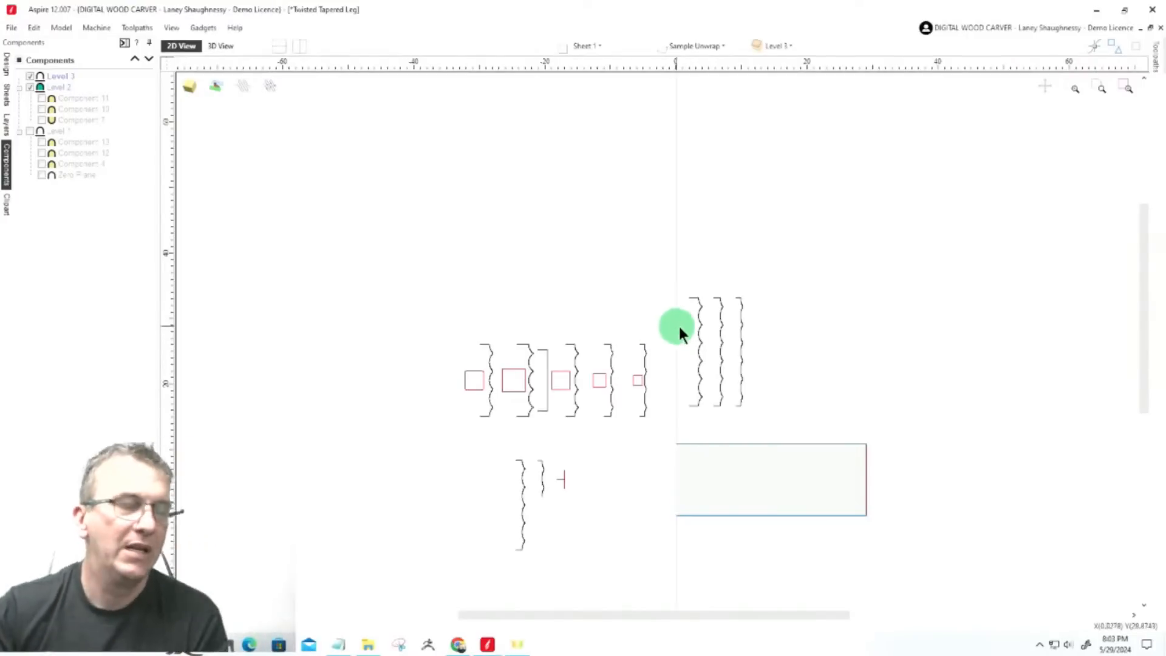
scroll(695, 508, "down", 1)
scroll(695, 512, "up", 2)
scroll(771, 524, "up", 1)
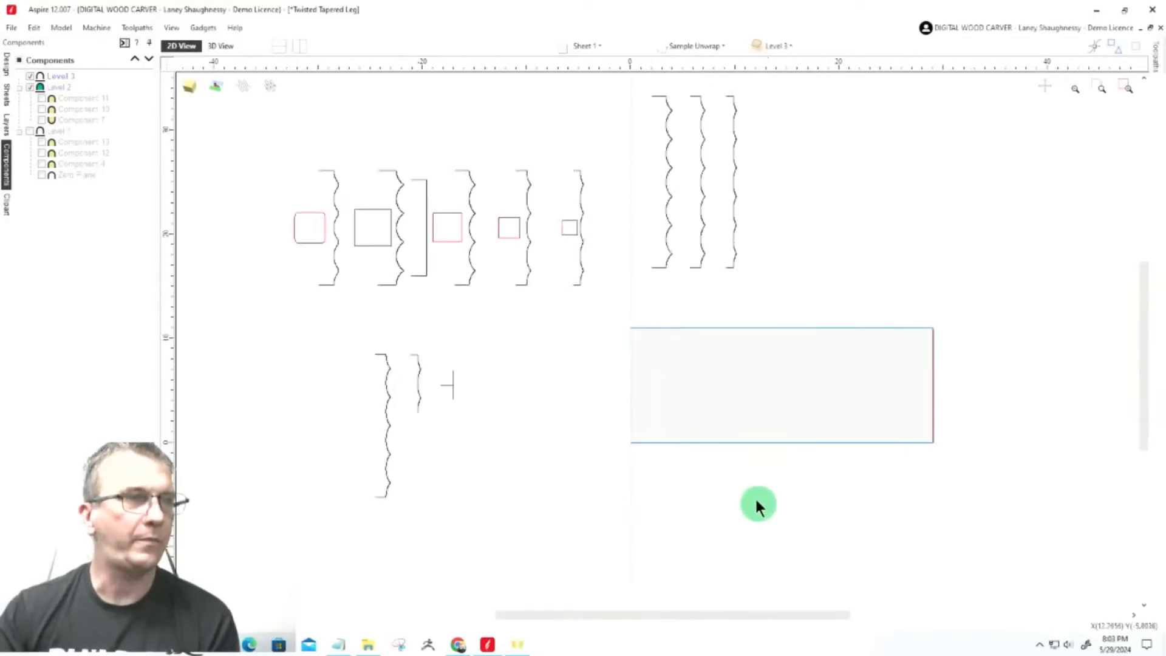
Select the job's upper edge line, its lower edge line and the largest square one by one to check their sizes
left_click(693, 328)
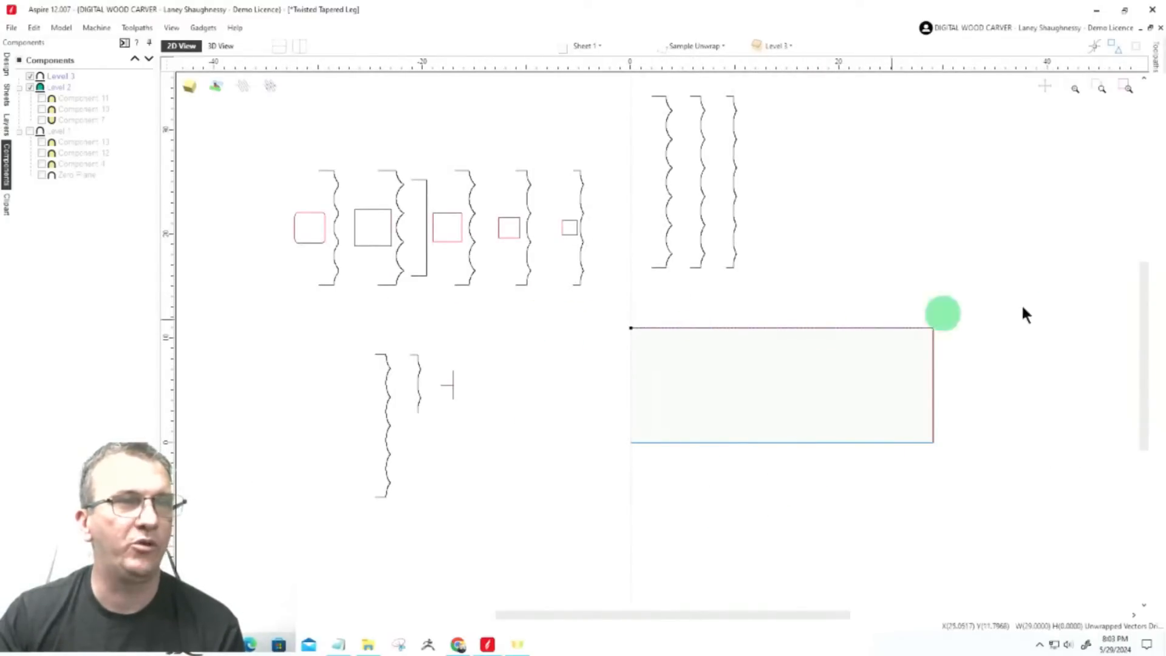
left_click(733, 443)
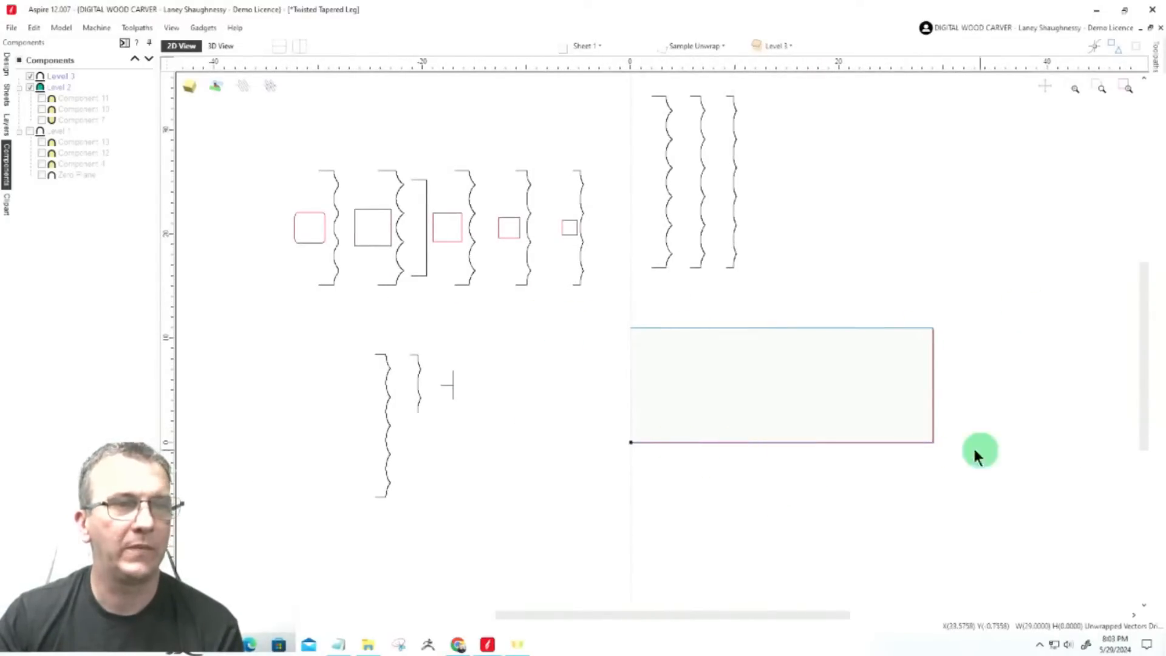
left_click(371, 209)
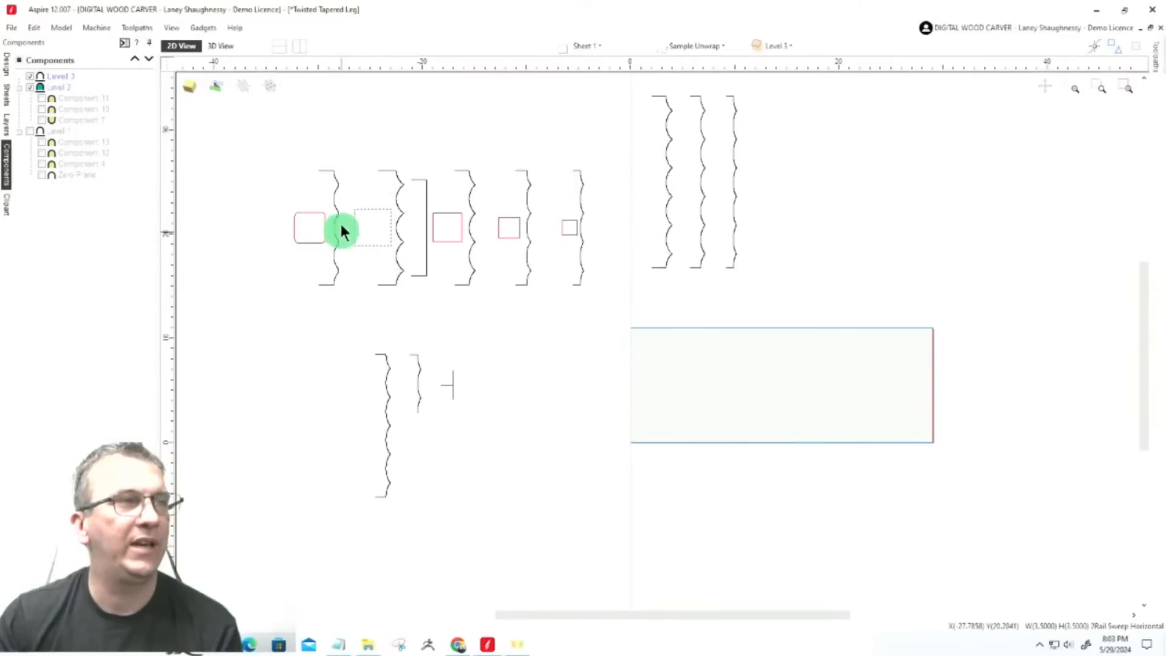
Move the largest square's unwrapped profile beside the job area, lining up its ends with the job's upper and lower edges
scroll(328, 190, "up", 2)
scroll(326, 184, "down", 2)
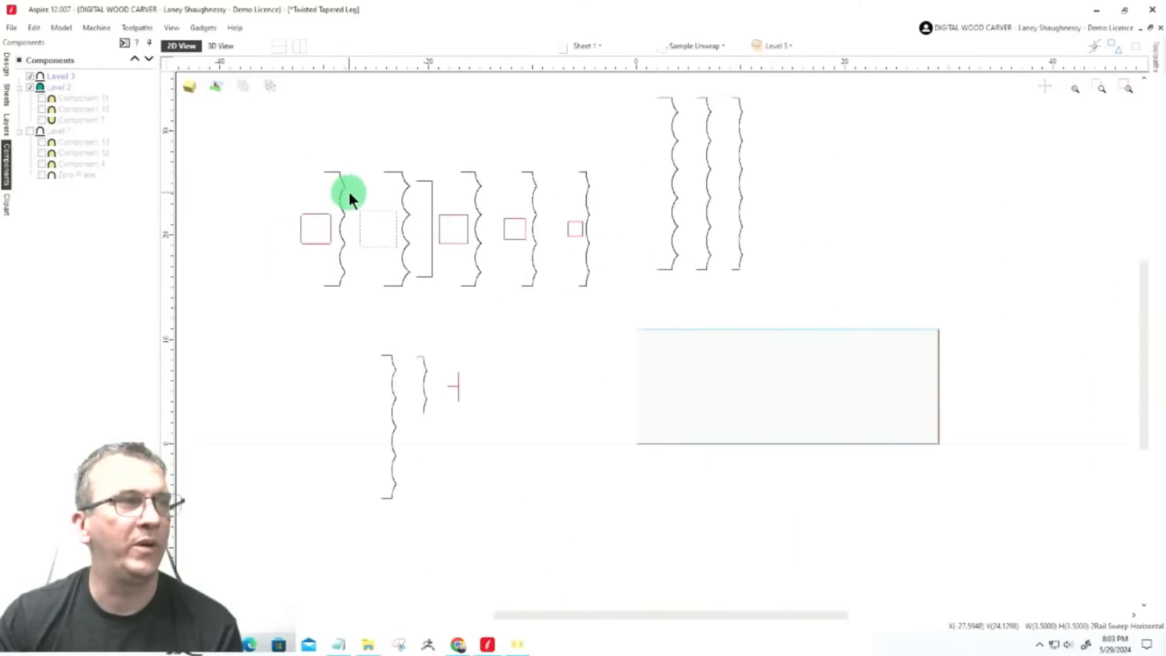
left_click(395, 175, "shift")
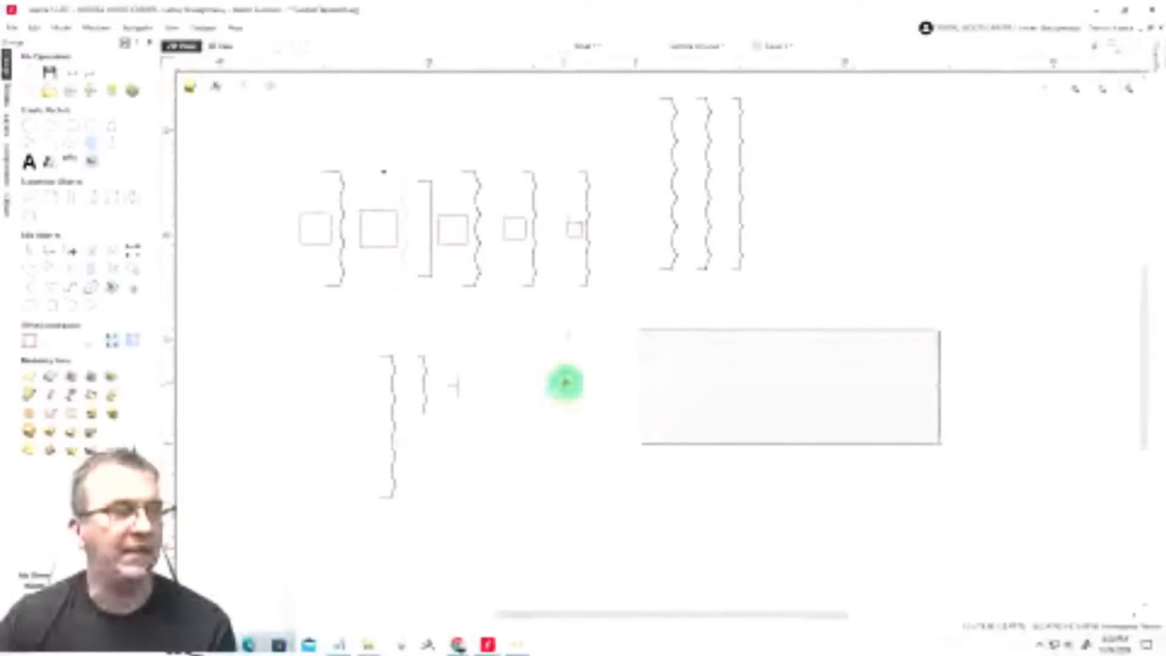
left_click(604, 372)
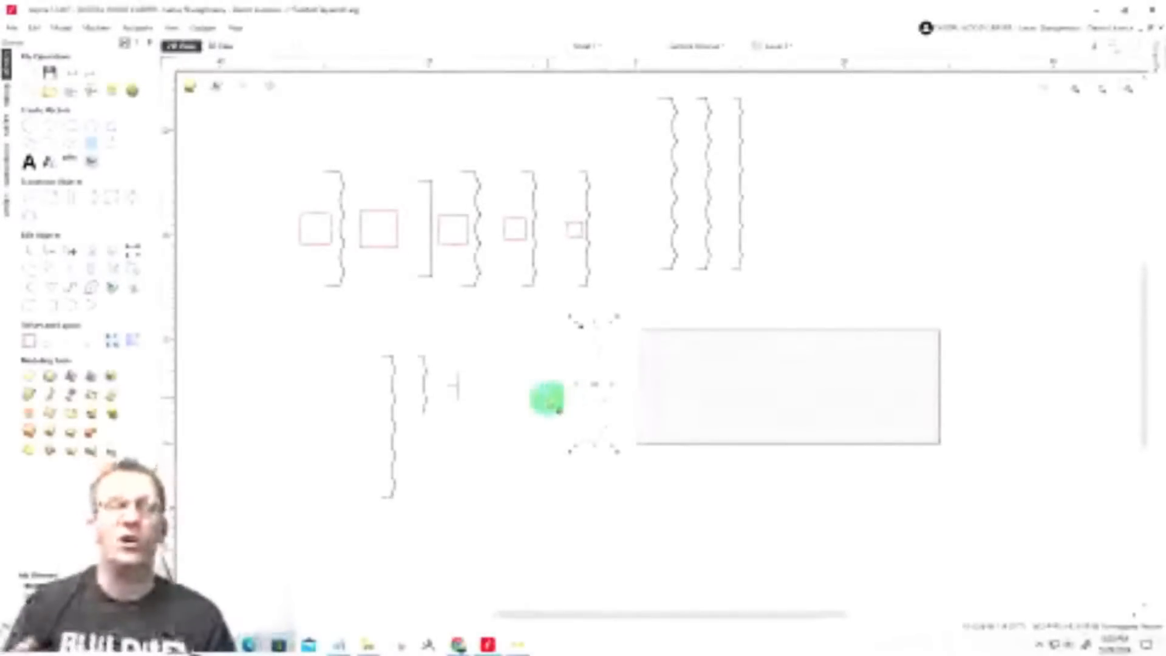
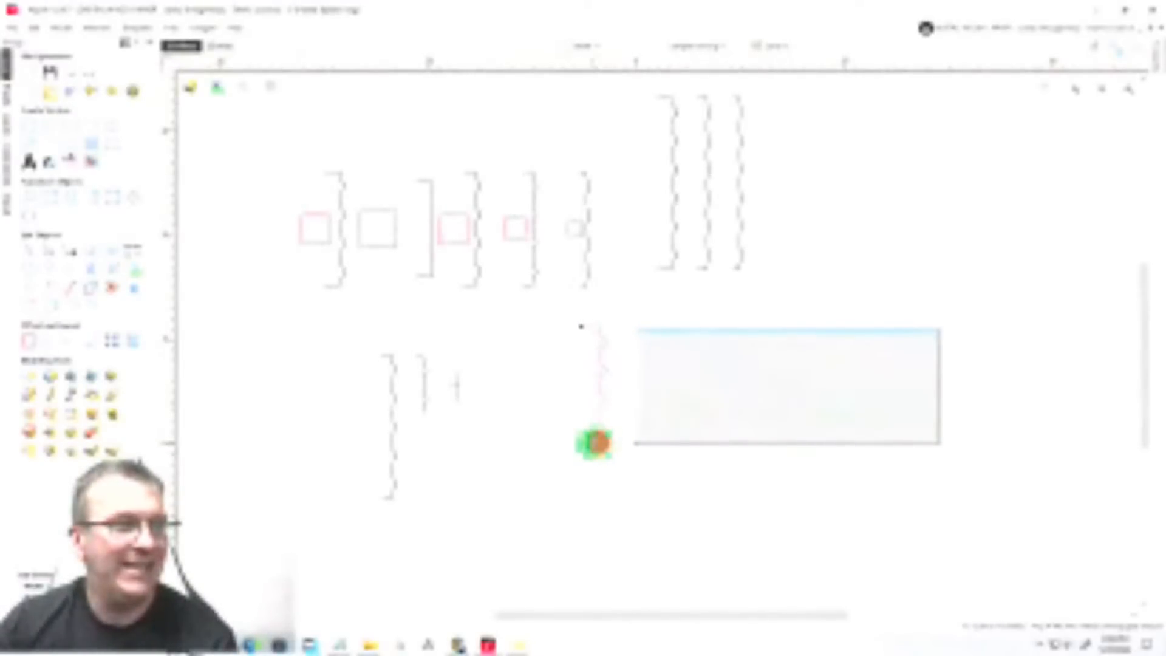
left_click_drag(587, 446, 588, 445)
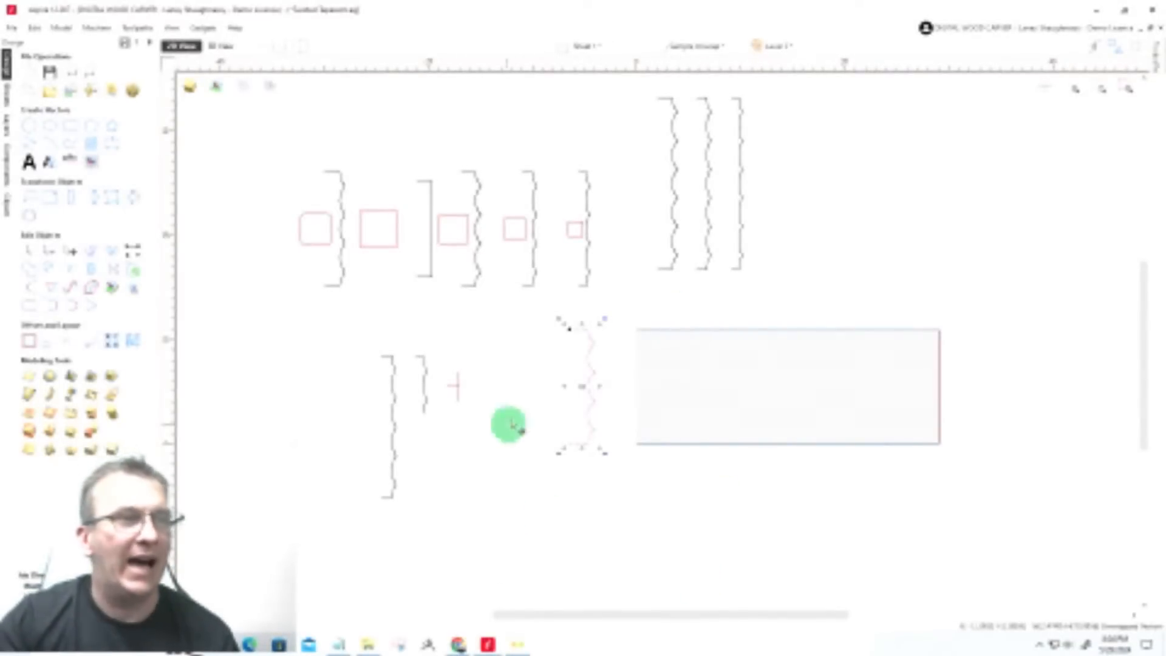
Examine the lower end, curves and cusps of the unwrapped profile beside the job area
scroll(508, 422, "up", 3)
scroll(660, 341, "up", 5)
scroll(577, 150, "down", 4)
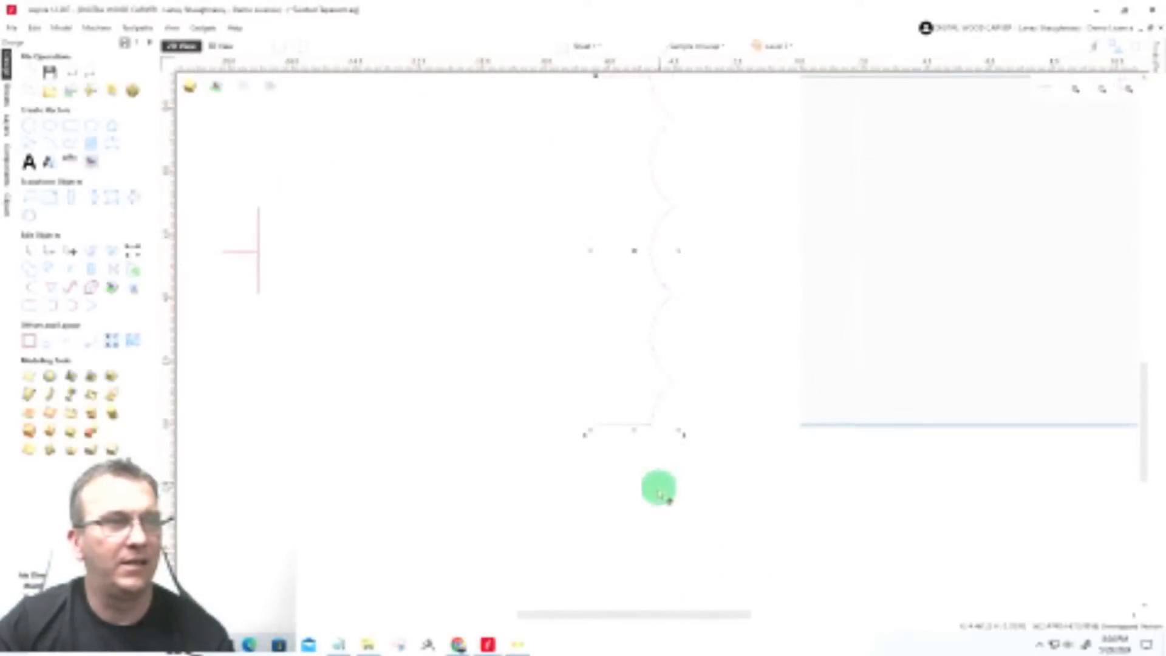
scroll(662, 431, "up", 3)
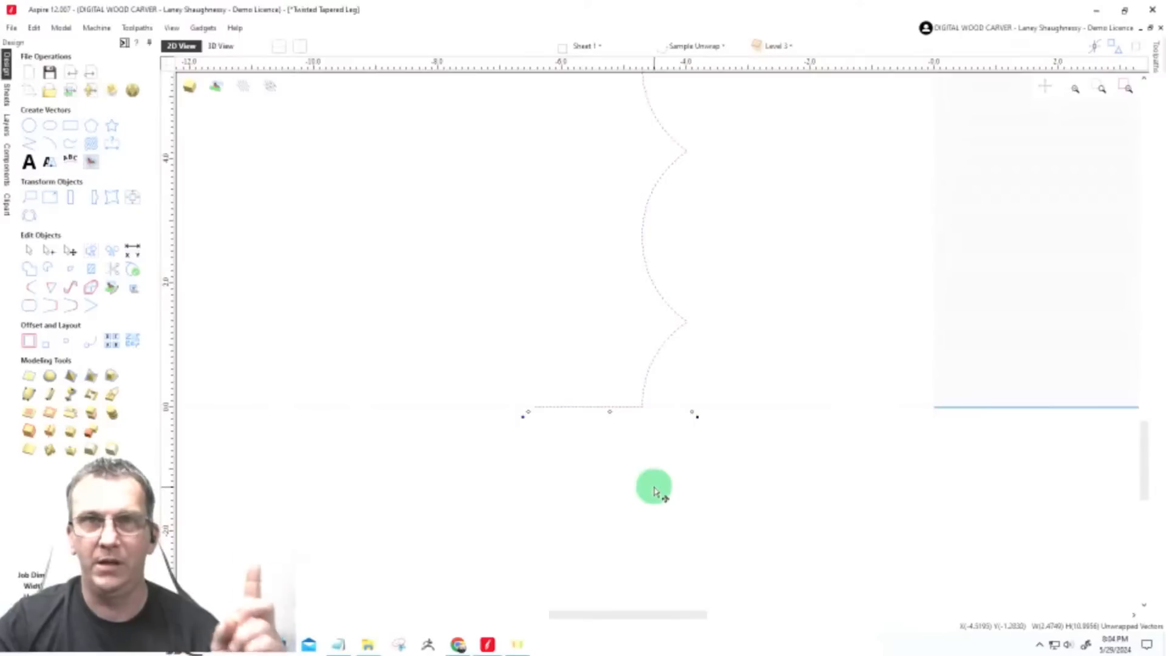
scroll(654, 488, "down", 5)
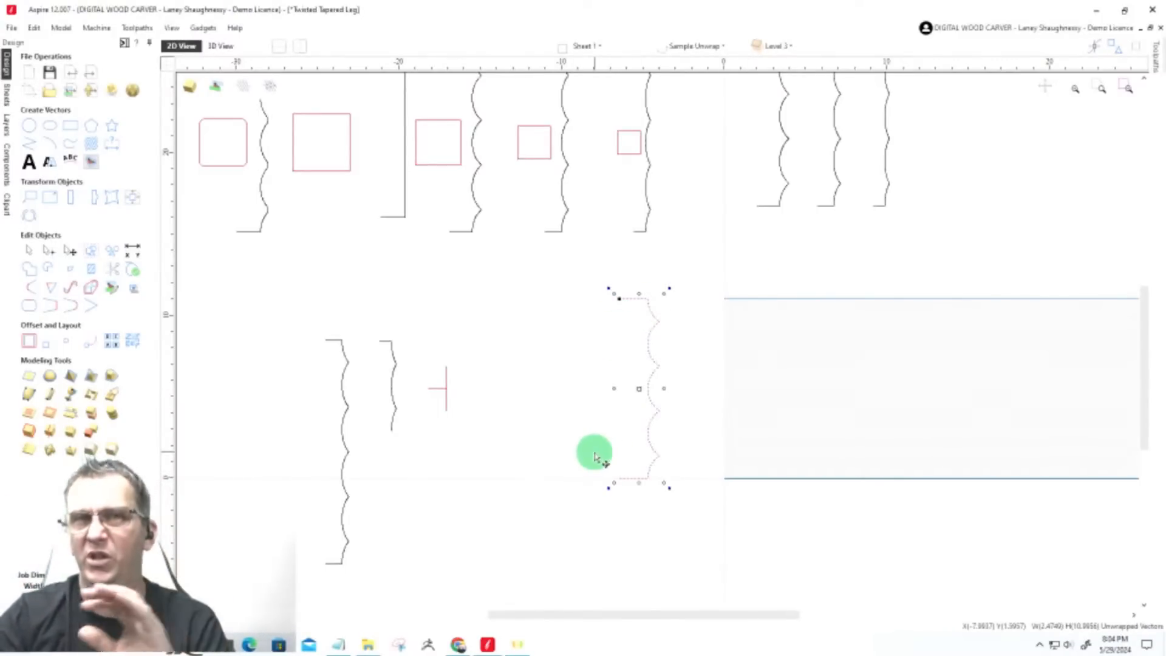
scroll(614, 481, "up", 5)
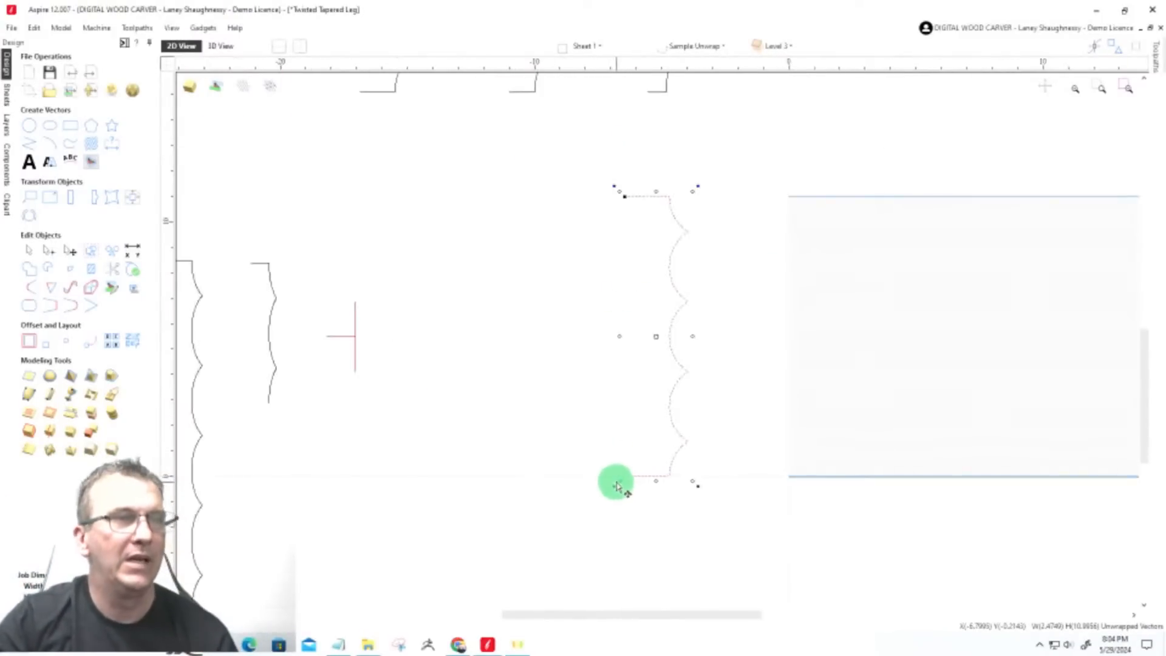
scroll(734, 453, "up", 3)
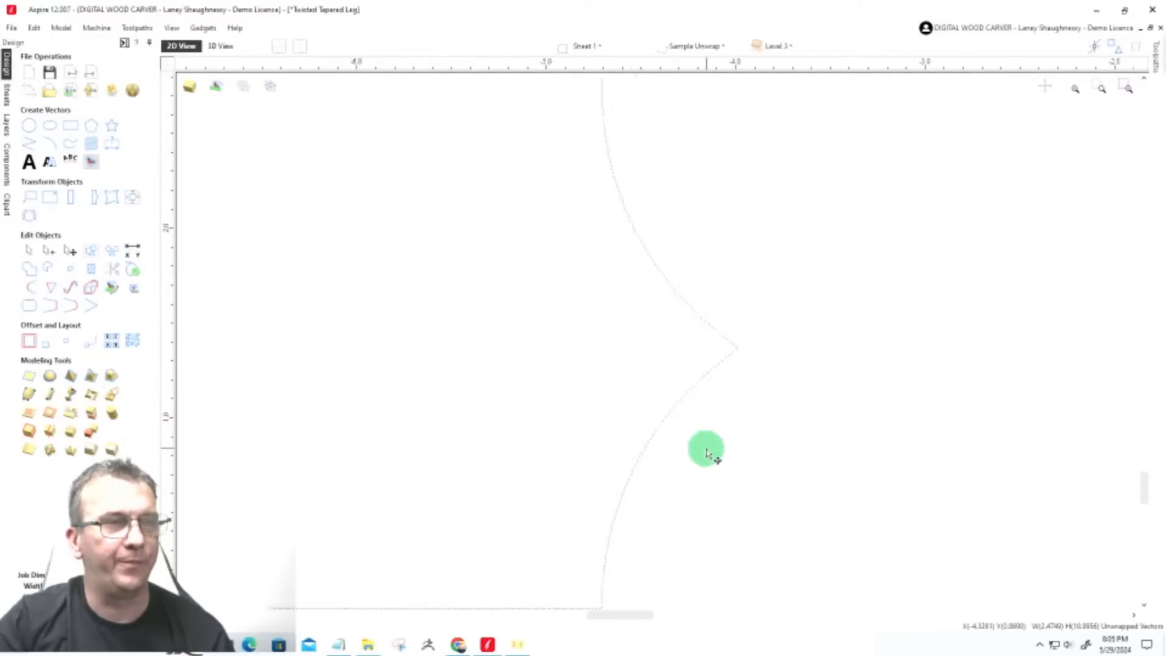
scroll(610, 333, "down", 2)
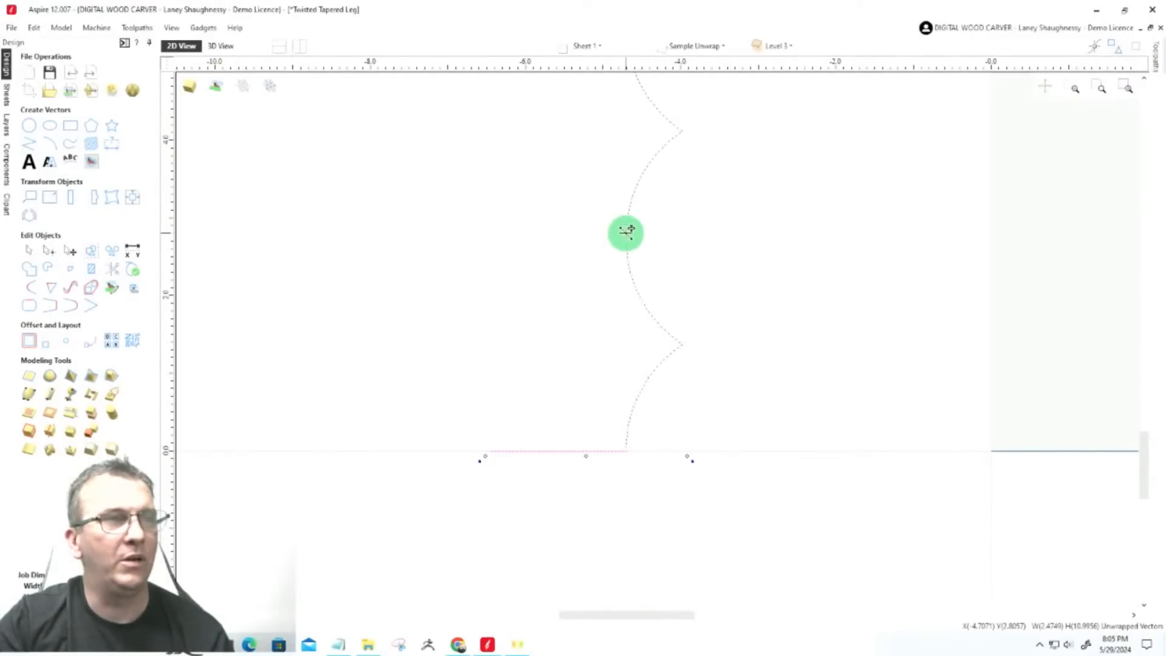
Inspect the node spacing along one curved section of the unwrapped profile in node editing, and return to normal selection
left_click(48, 250)
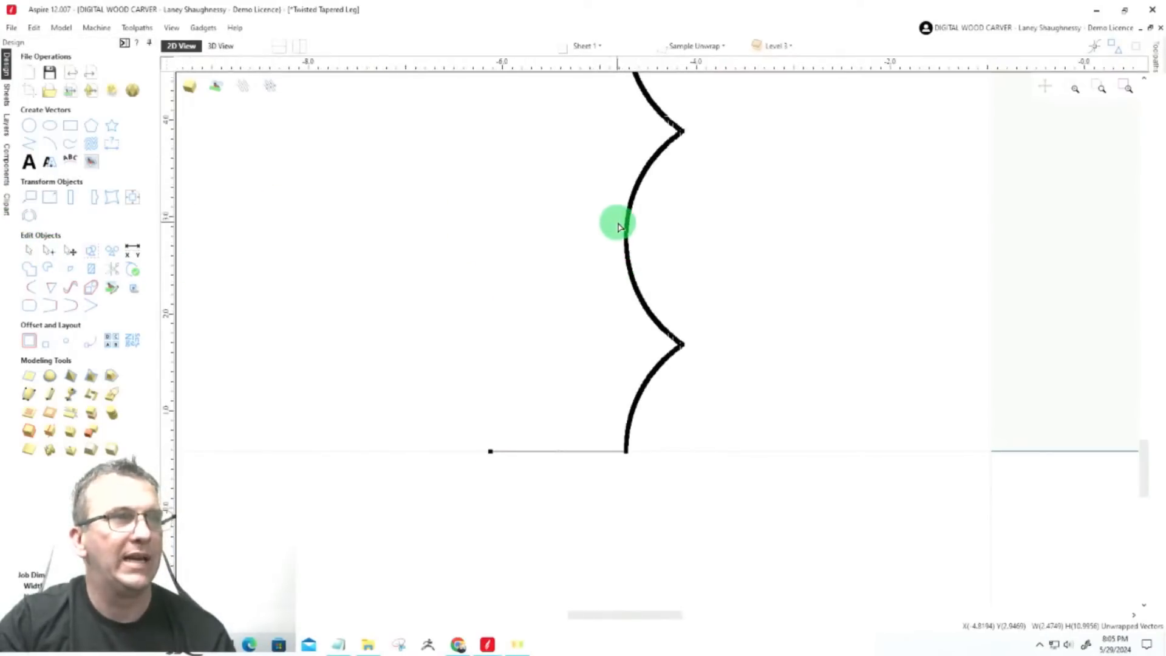
scroll(615, 234, "up", 5)
scroll(661, 271, "up", 4)
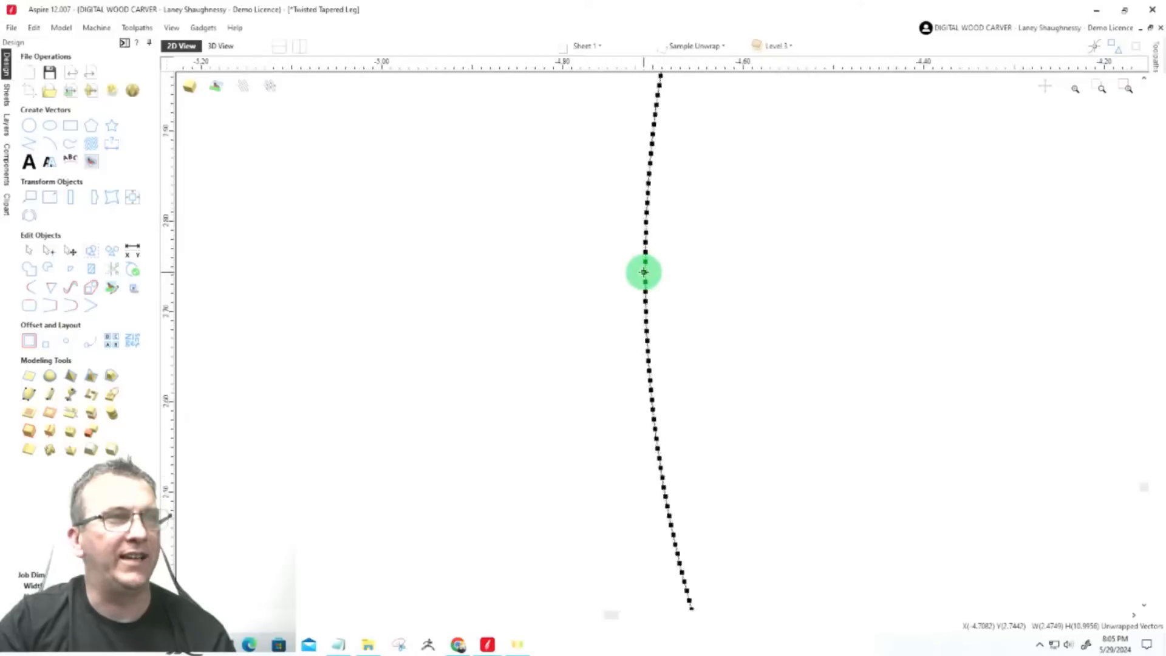
scroll(716, 242, "down", 8)
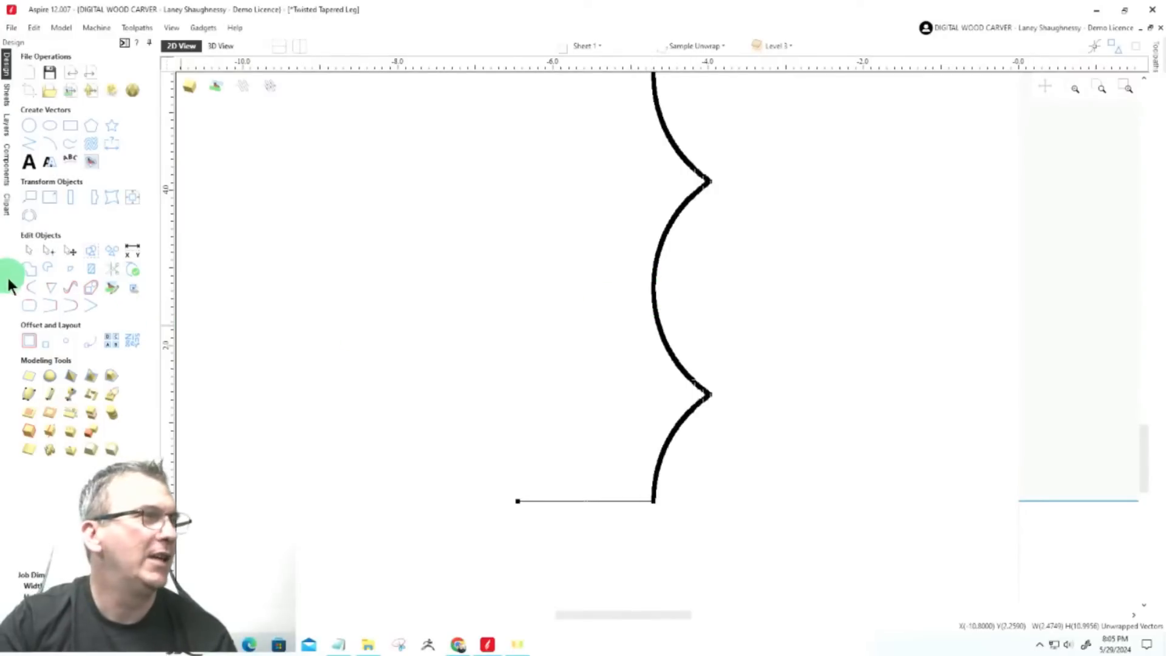
left_click(24, 250)
Move the T-shaped guide lines onto the unwrapped profile, snapping the vertical line's upper end to the cusp above the lower full arc
scroll(653, 362, "down", 5)
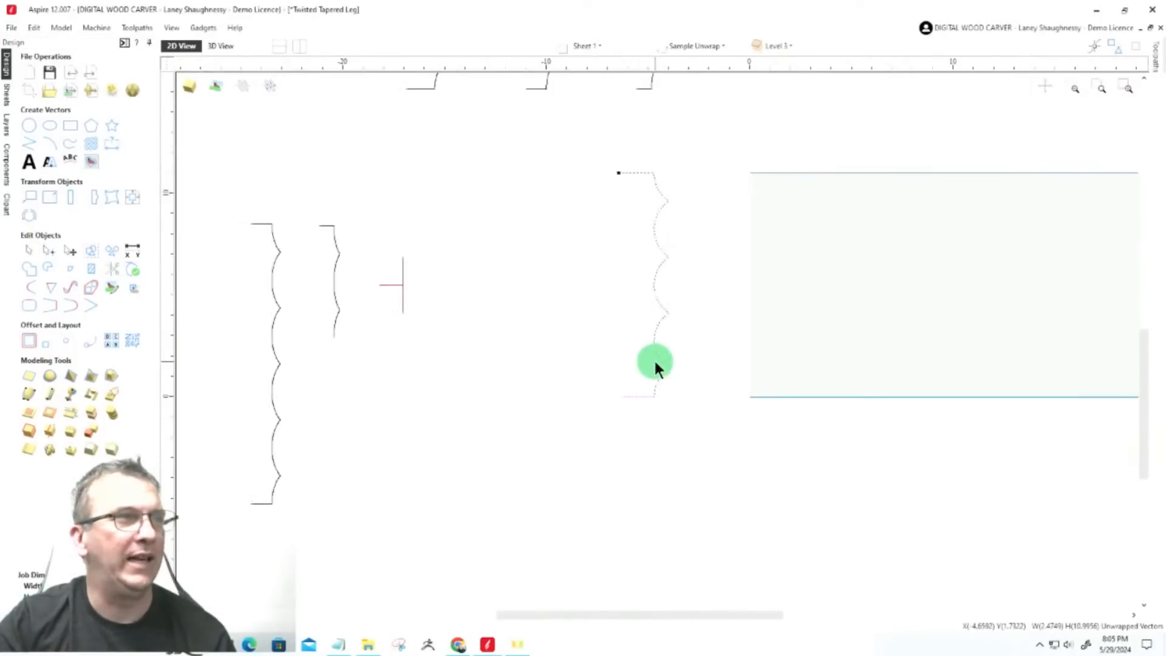
left_click(361, 242)
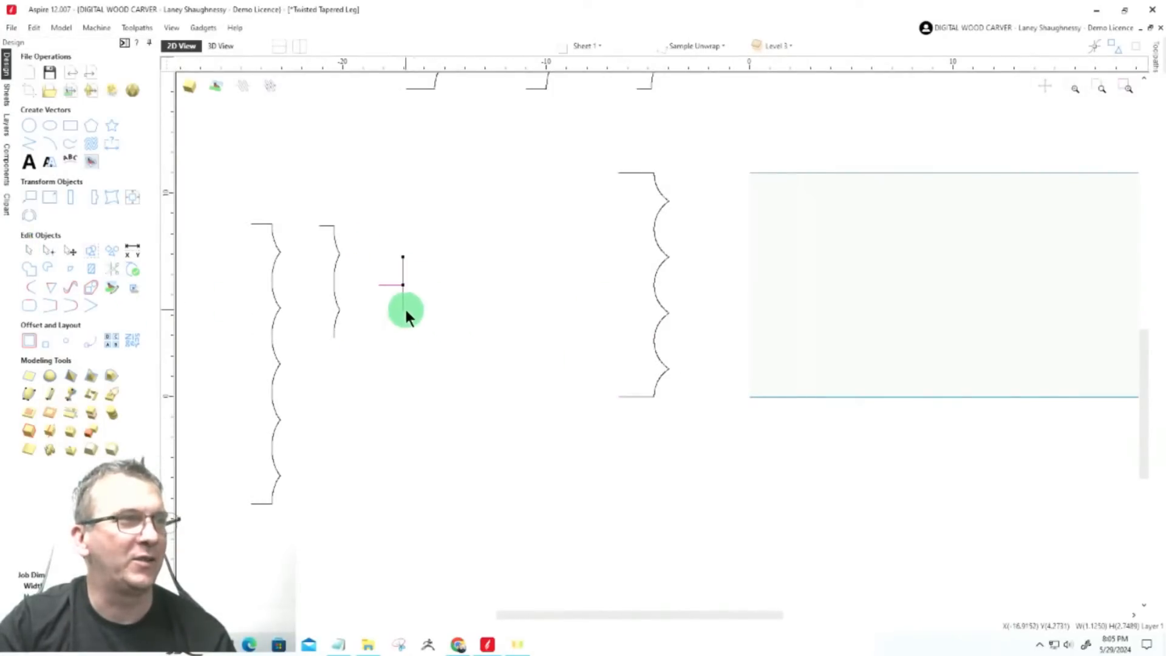
left_click_drag(403, 314, 686, 360)
scroll(677, 400, "up", 4)
scroll(682, 382, "up", 1)
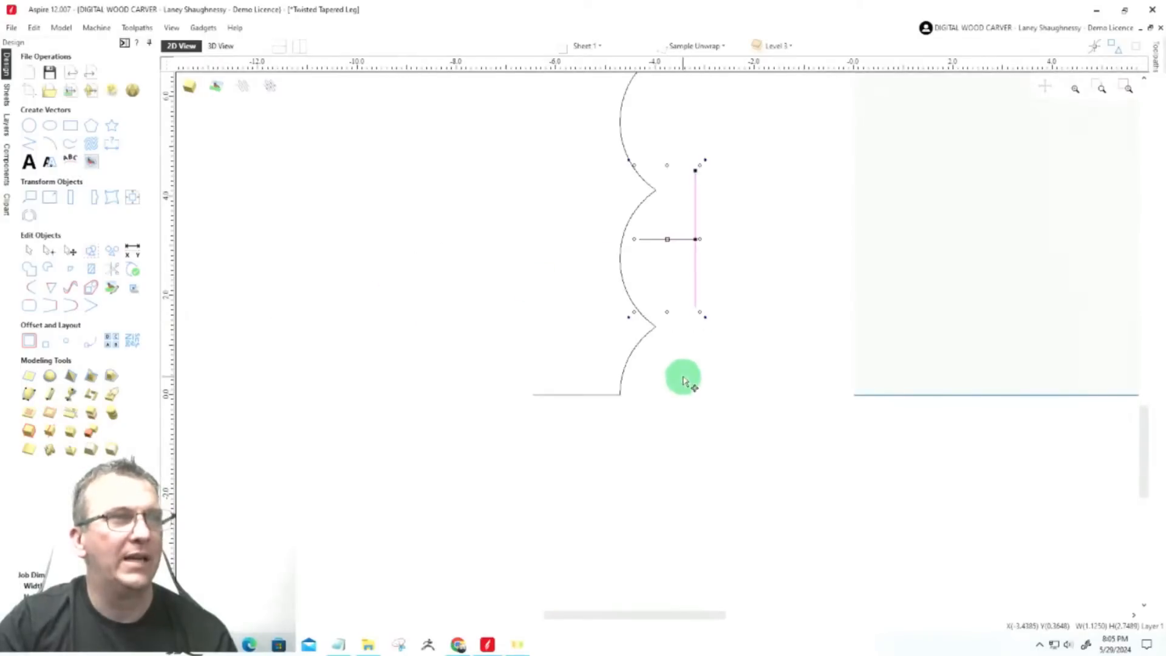
scroll(696, 173, "up", 3)
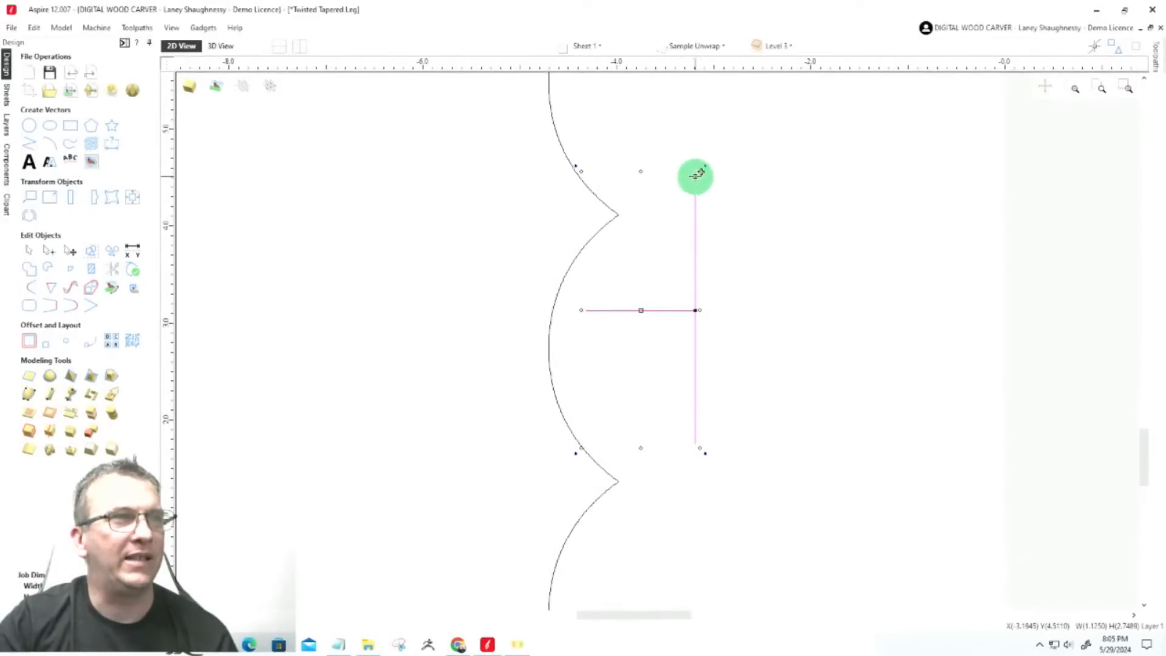
left_click_drag(696, 174, 619, 214)
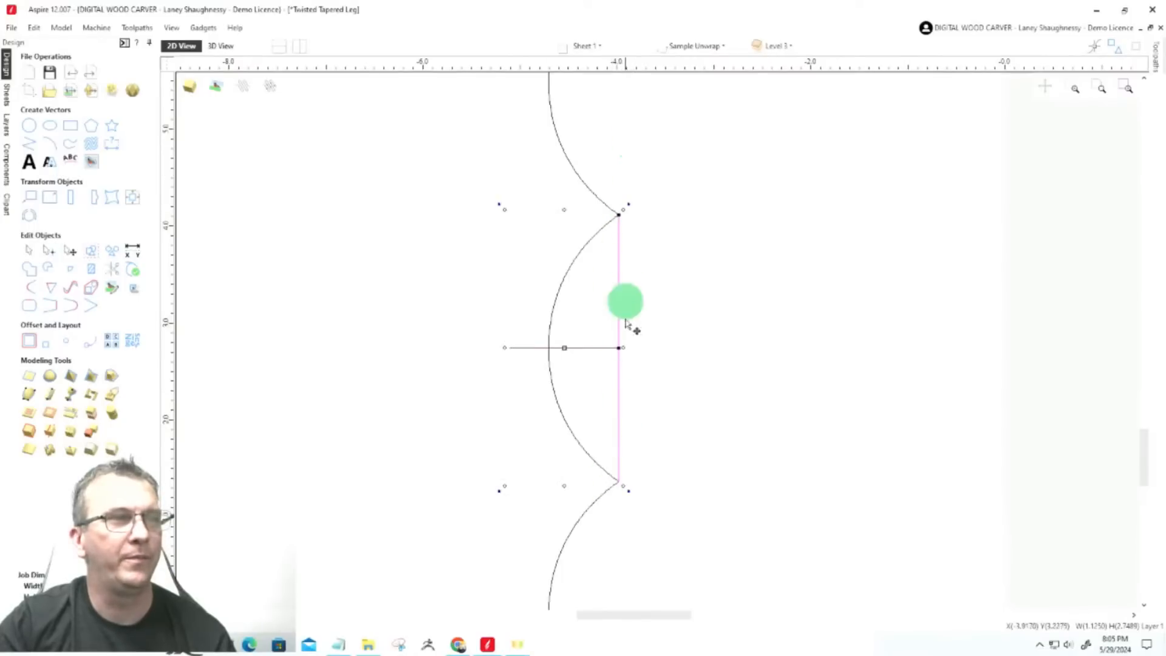
Cut the unwrapped profile at the node where the horizontal guide line crosses the midpoint of the lower full arc
scroll(527, 363, "up", 3)
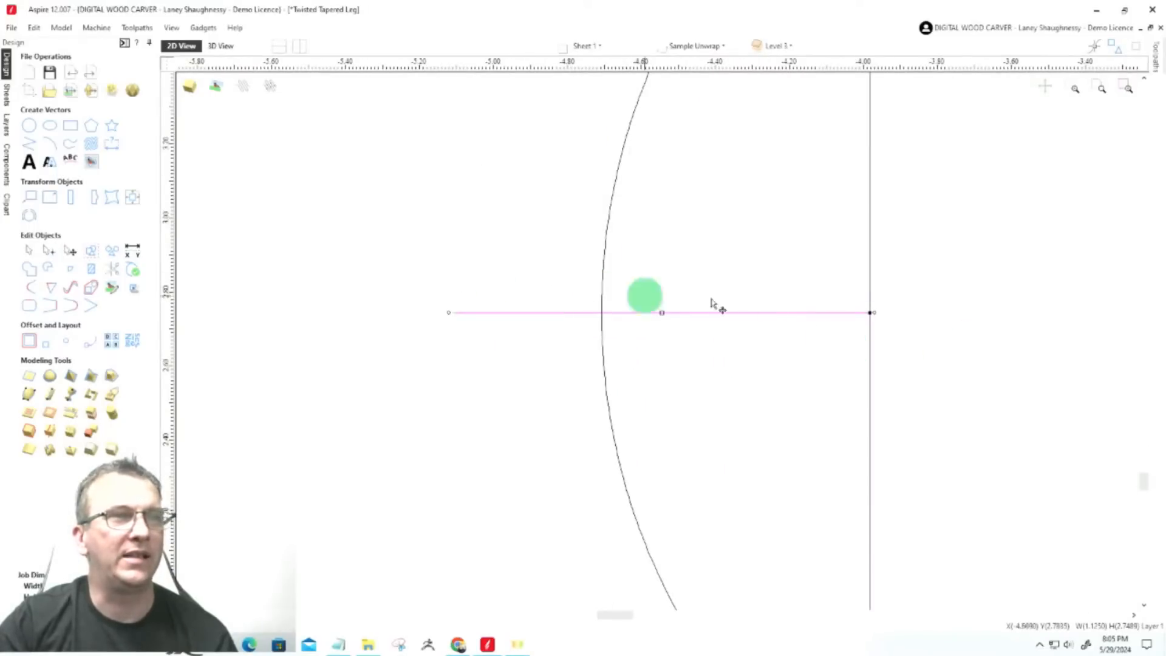
left_click(603, 355)
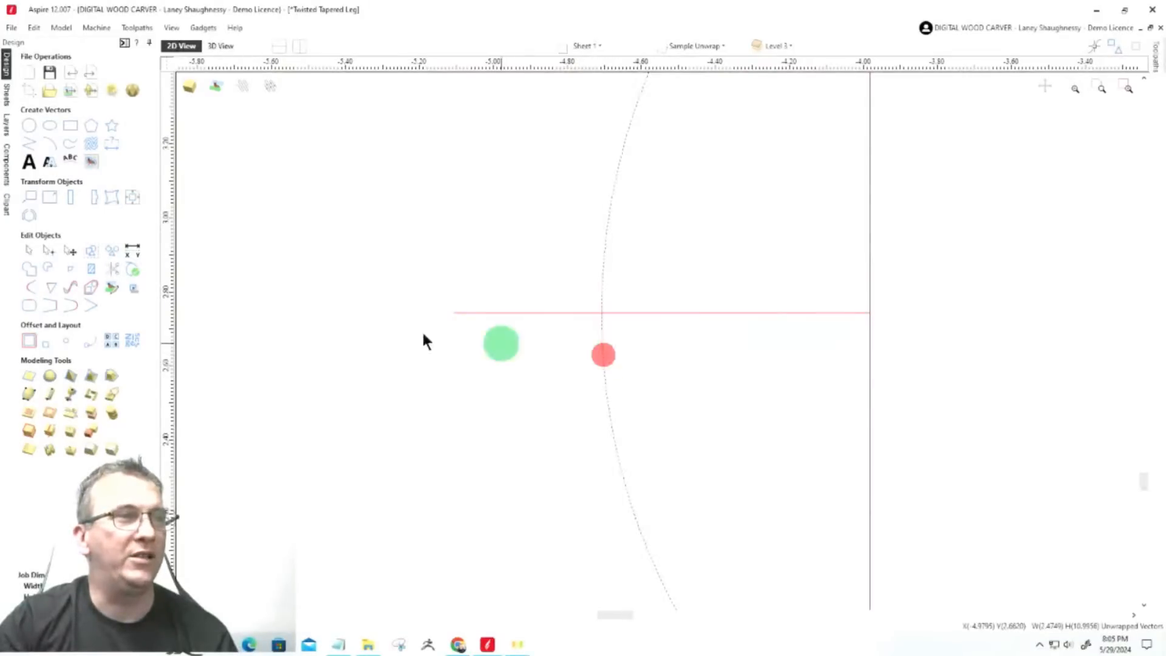
left_click(48, 250)
scroll(586, 315, "up", 8)
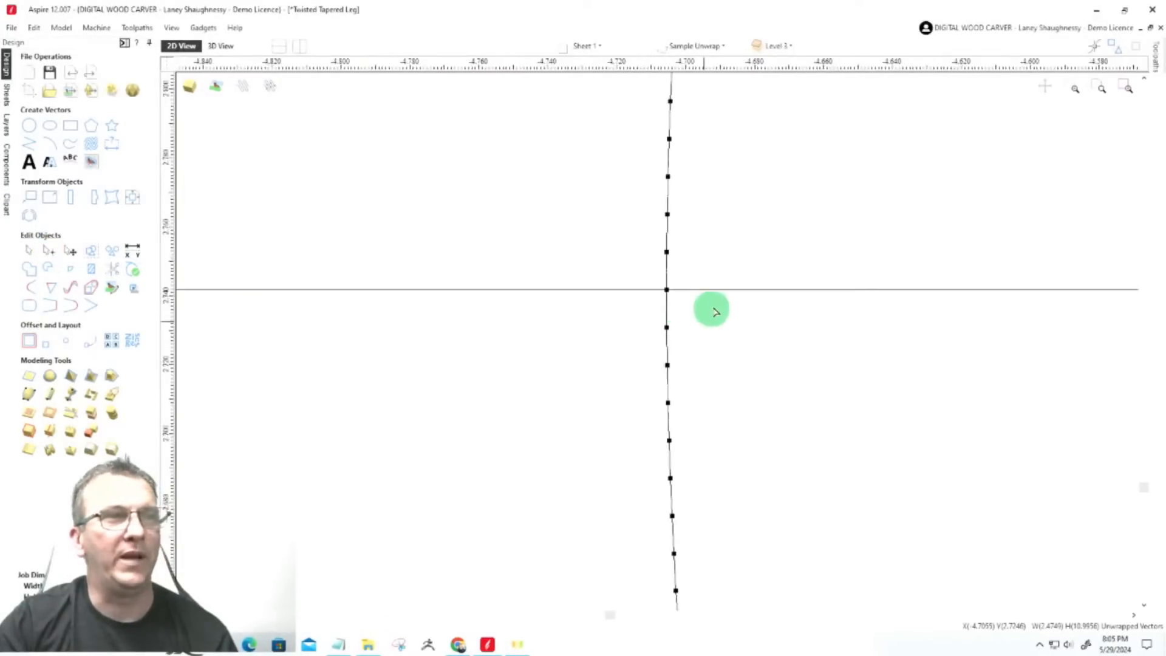
scroll(640, 305, "up", 1)
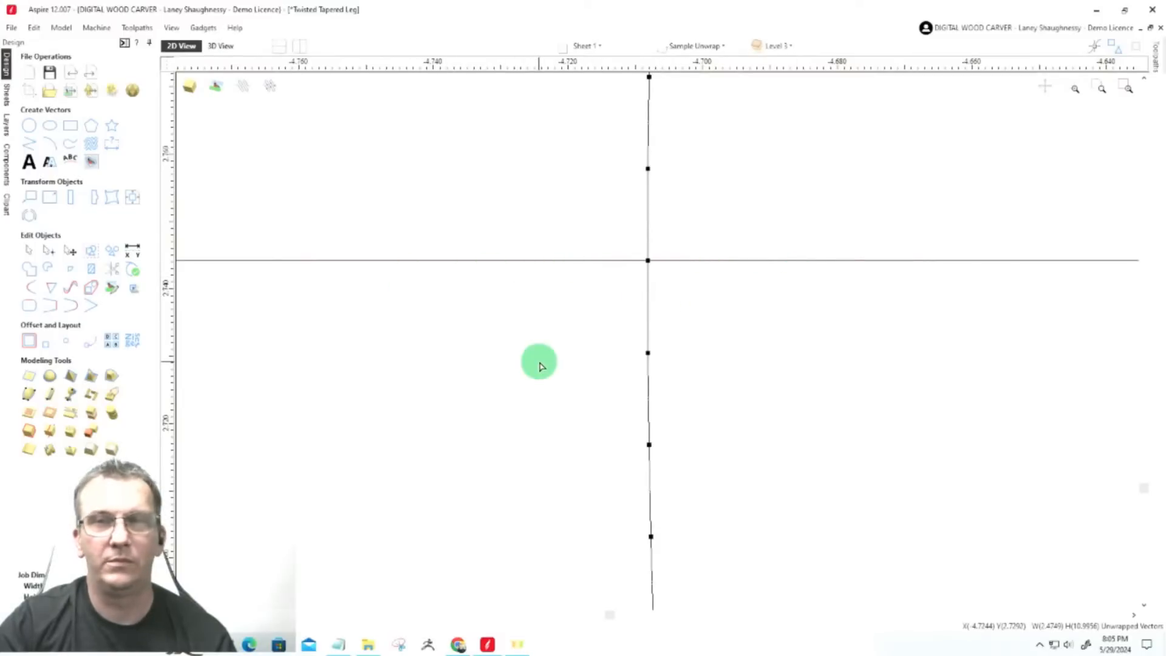
right_click(648, 261)
left_click(665, 311)
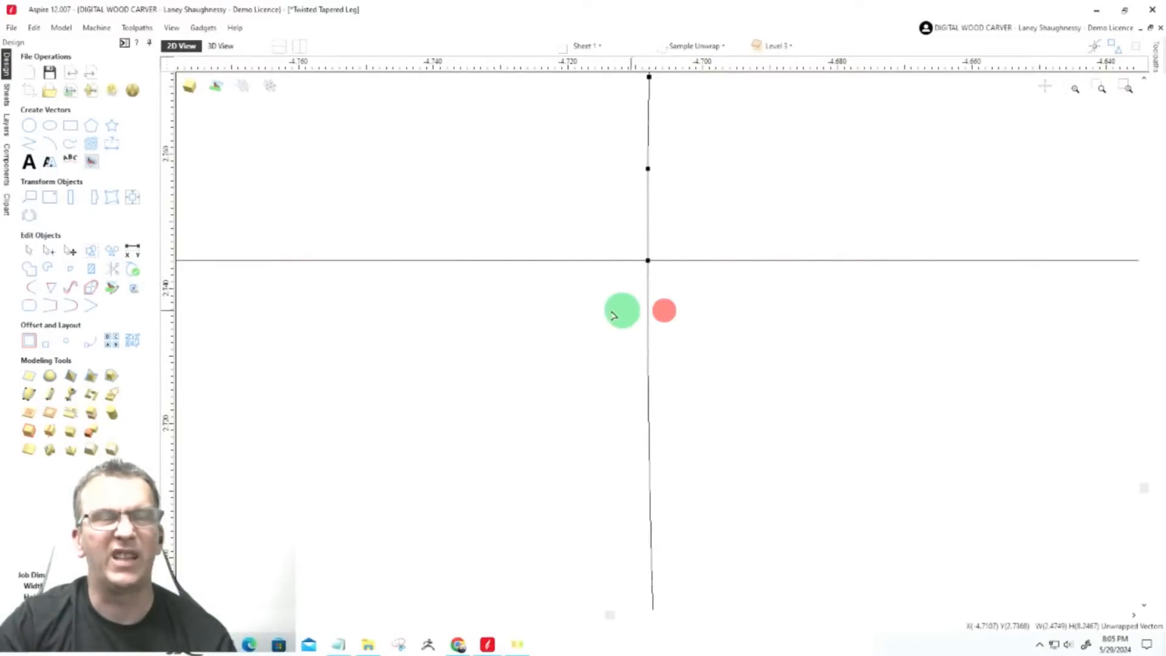
Move the T-shaped guide lines away from the cut profile into the empty area well to its left
scroll(605, 306, "down", 5)
scroll(606, 299, "down", 8)
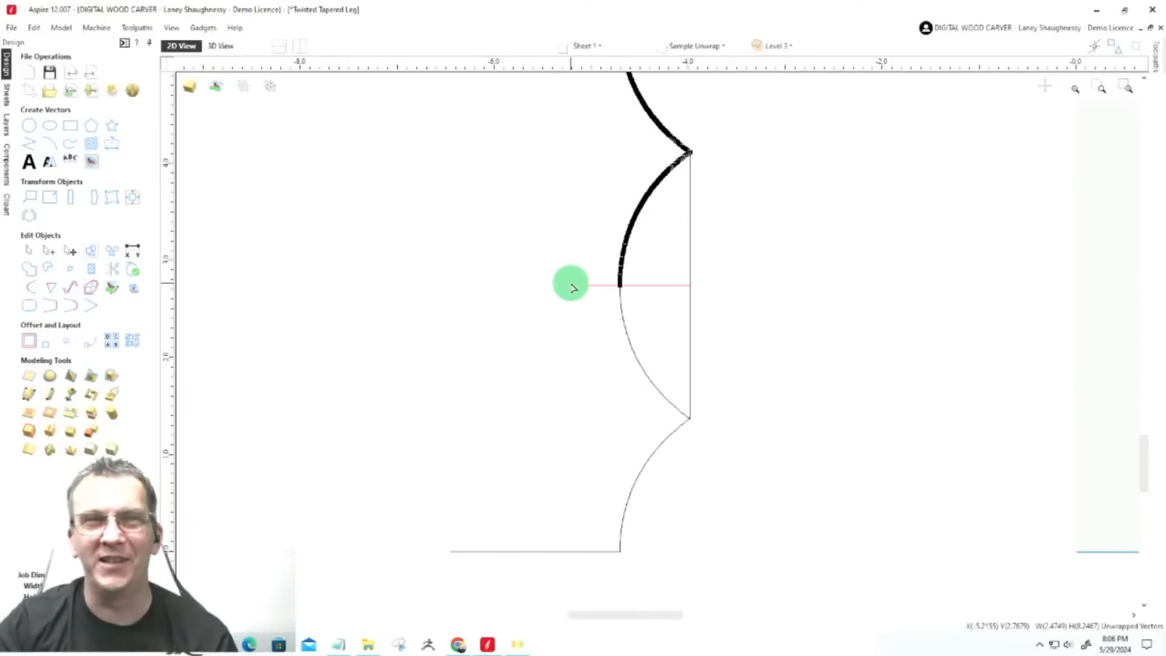
scroll(573, 287, "up", 10)
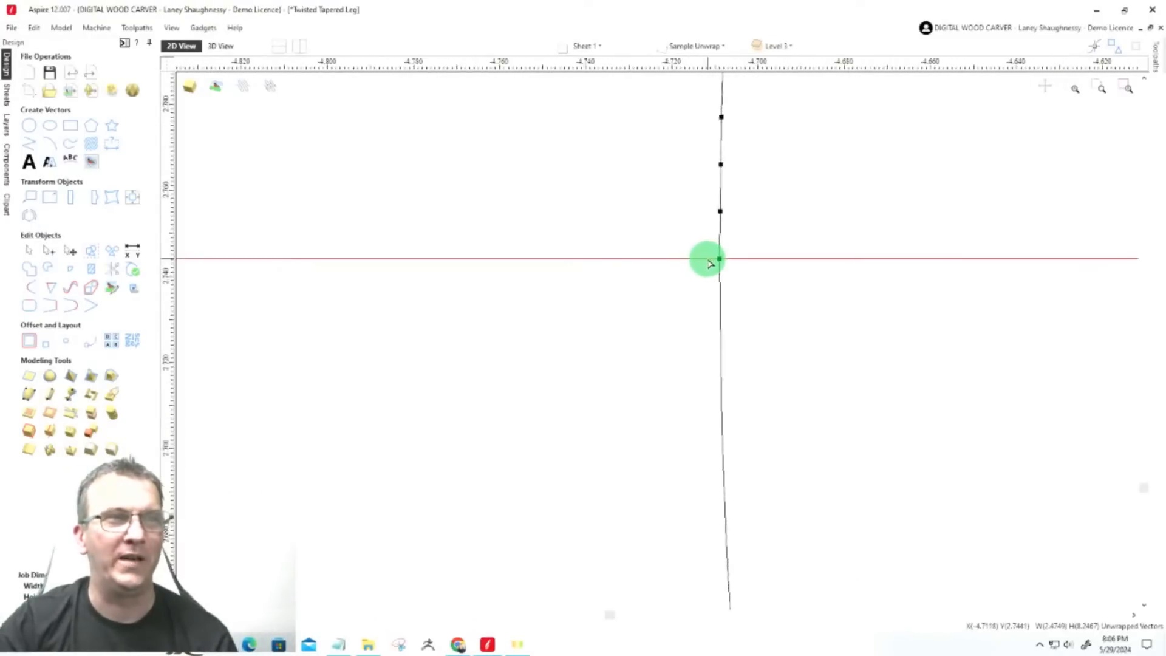
scroll(711, 263, "up", 1)
scroll(726, 263, "up", 2)
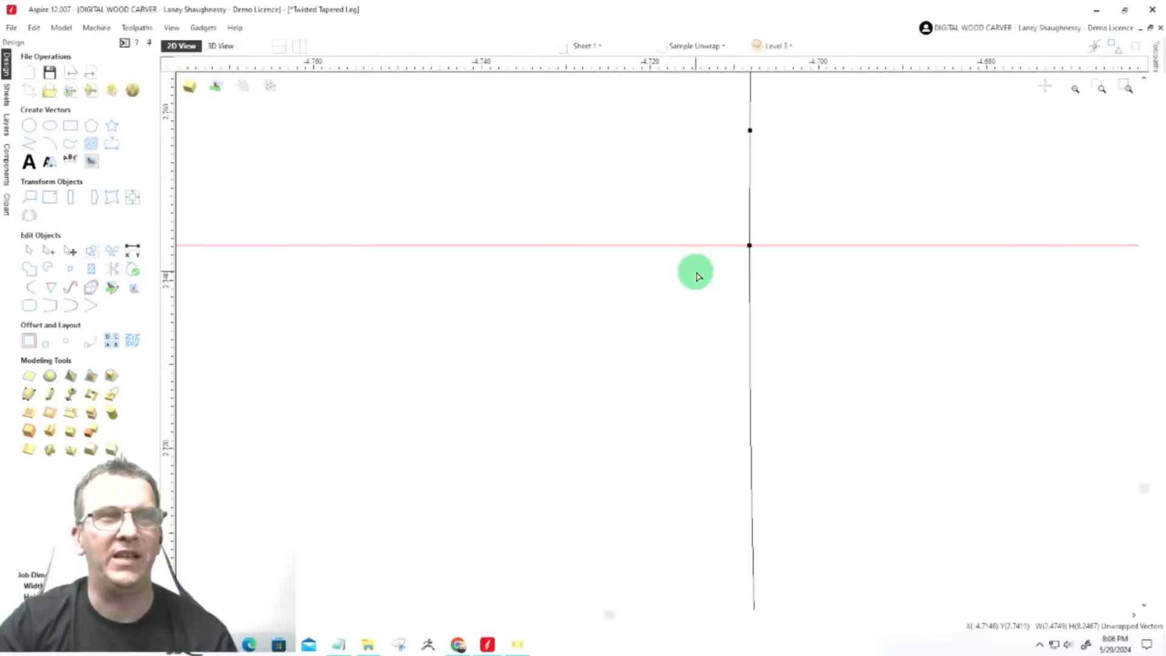
scroll(698, 277, "down", 8)
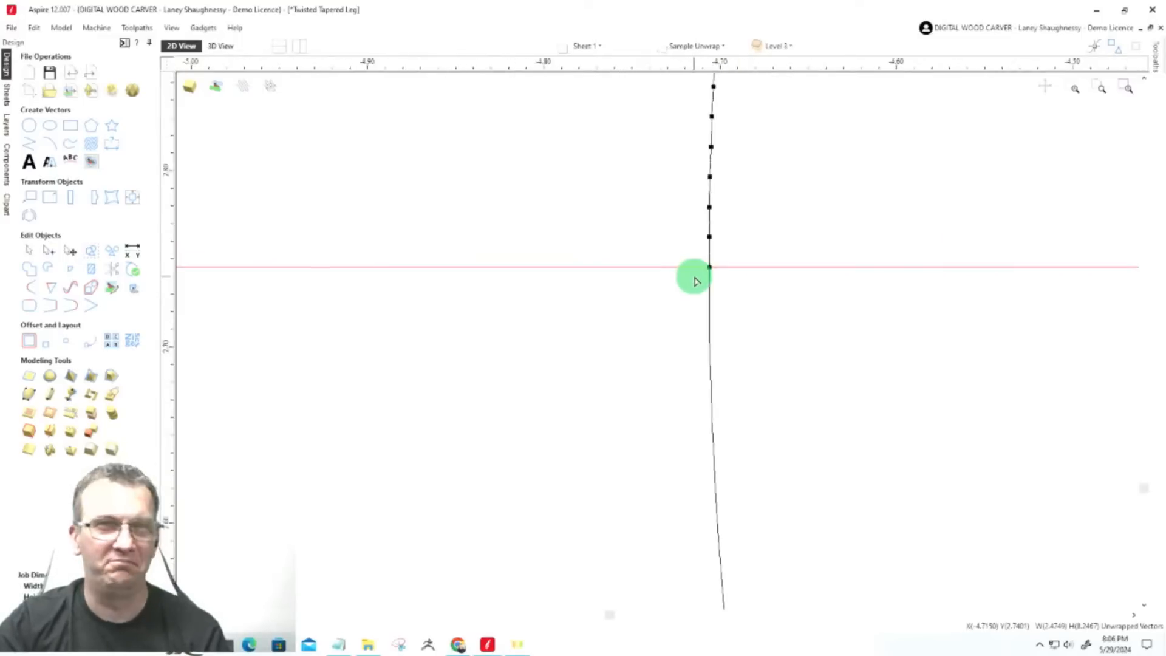
scroll(698, 285, "down", 5)
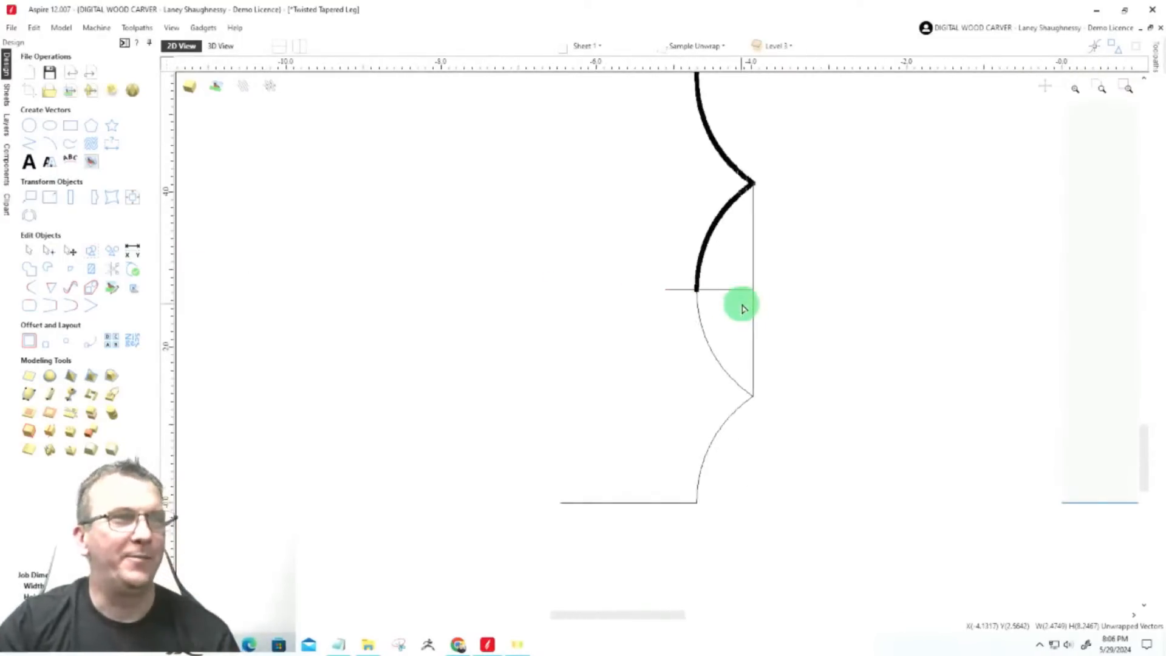
left_click(24, 254)
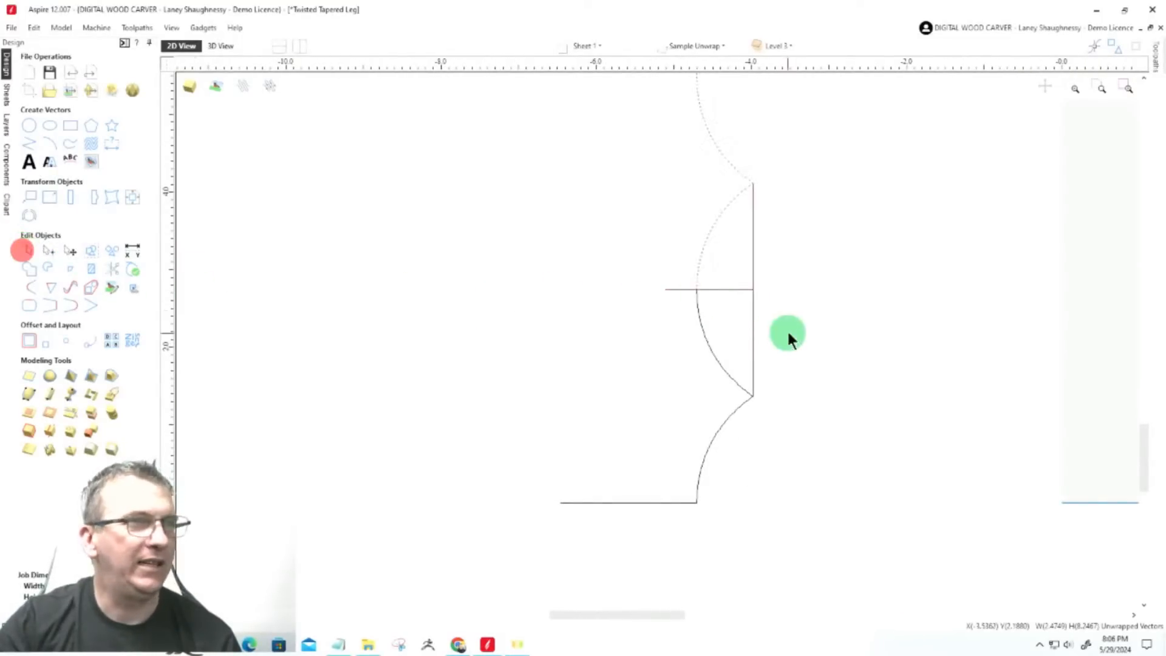
left_click(753, 290)
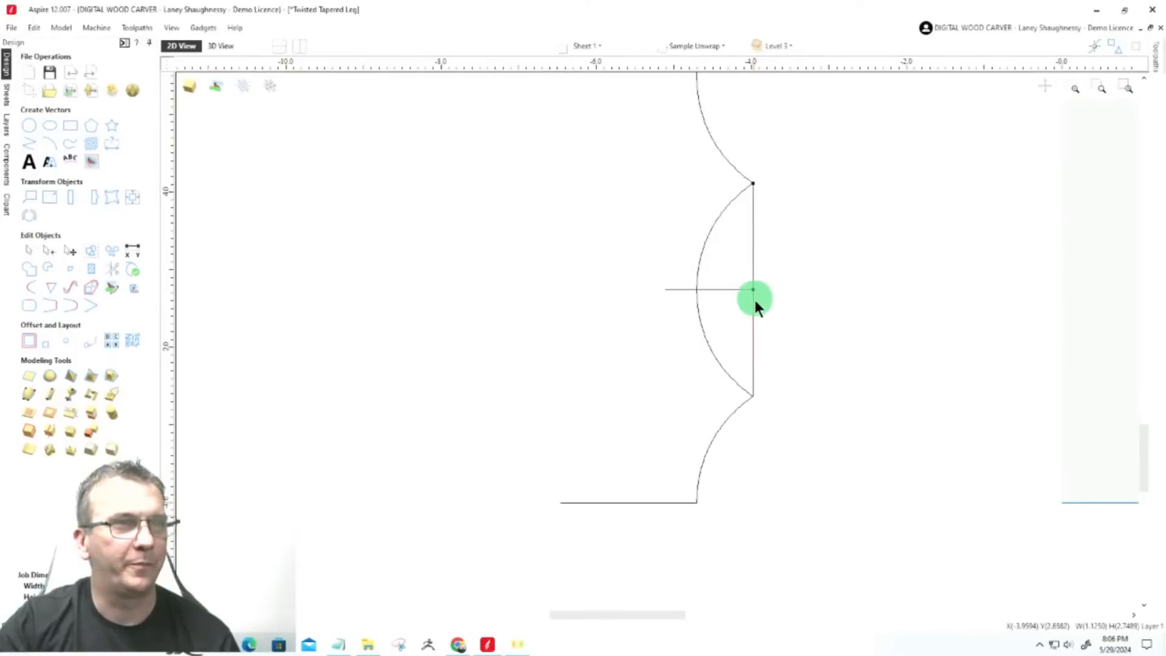
left_click(754, 300)
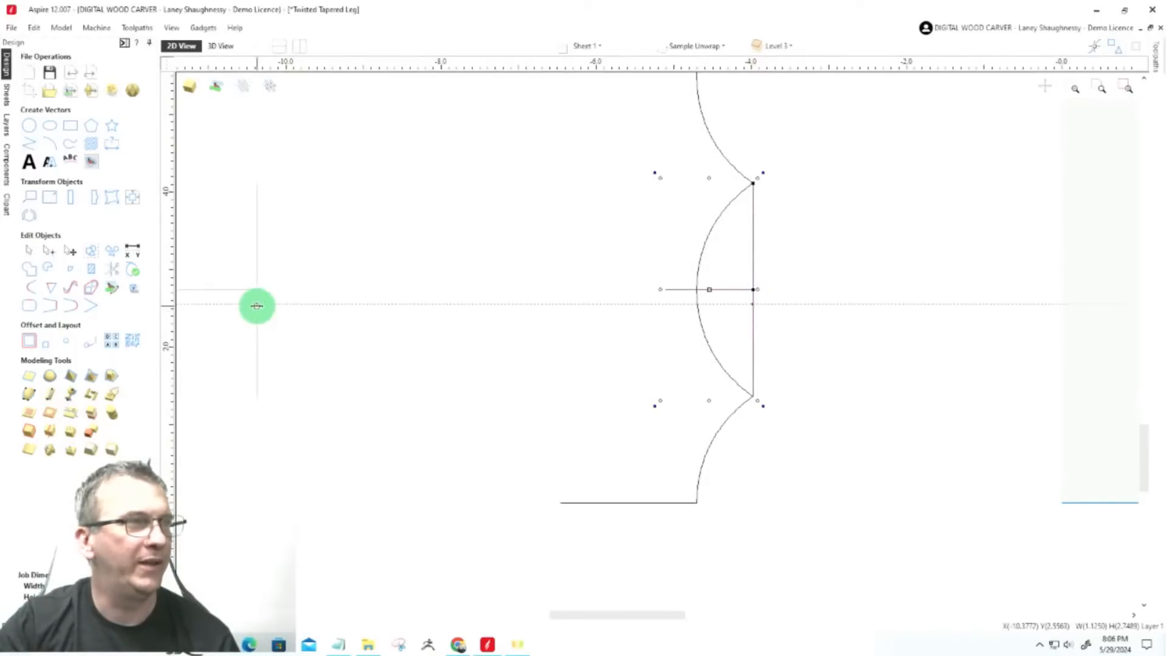
left_click_drag(257, 305, 255, 307)
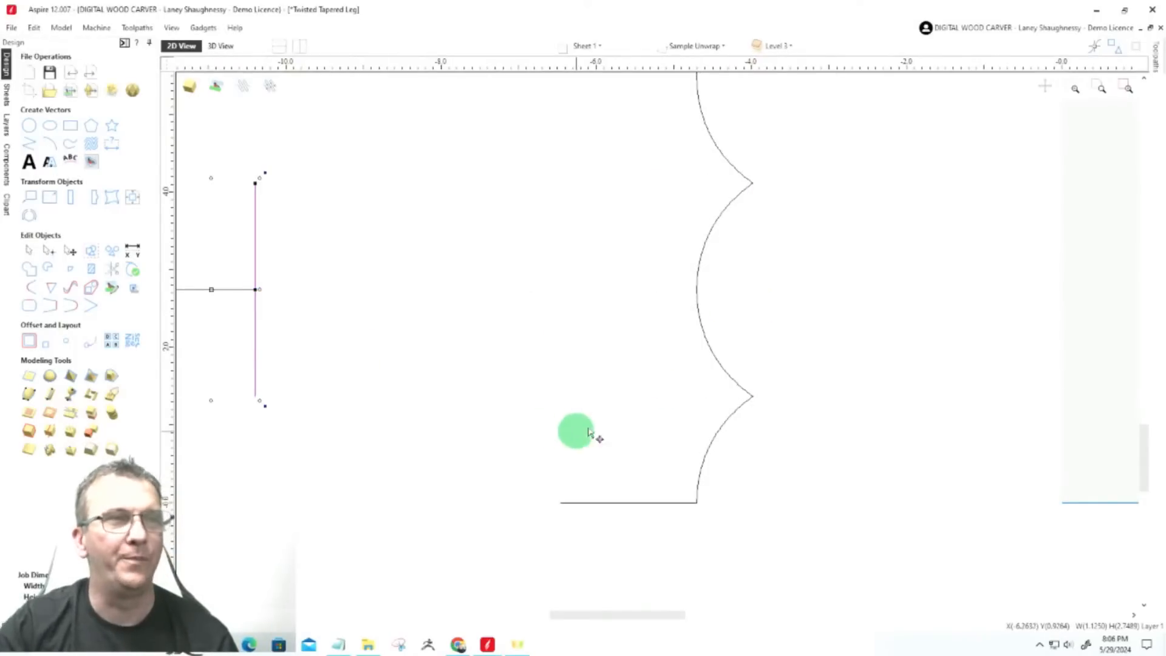
Copy the detached lower section of the profile directly below the original, joining its upper end to the original's lower end
left_click(699, 323)
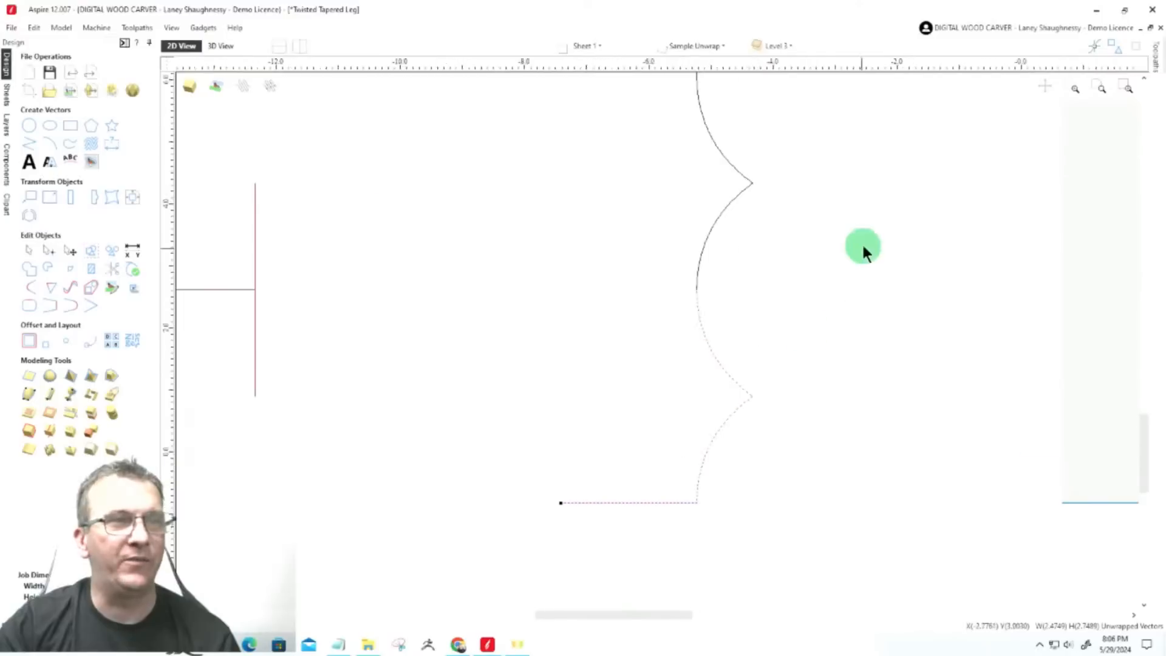
scroll(796, 362, "down", 3)
scroll(797, 360, "up", 2)
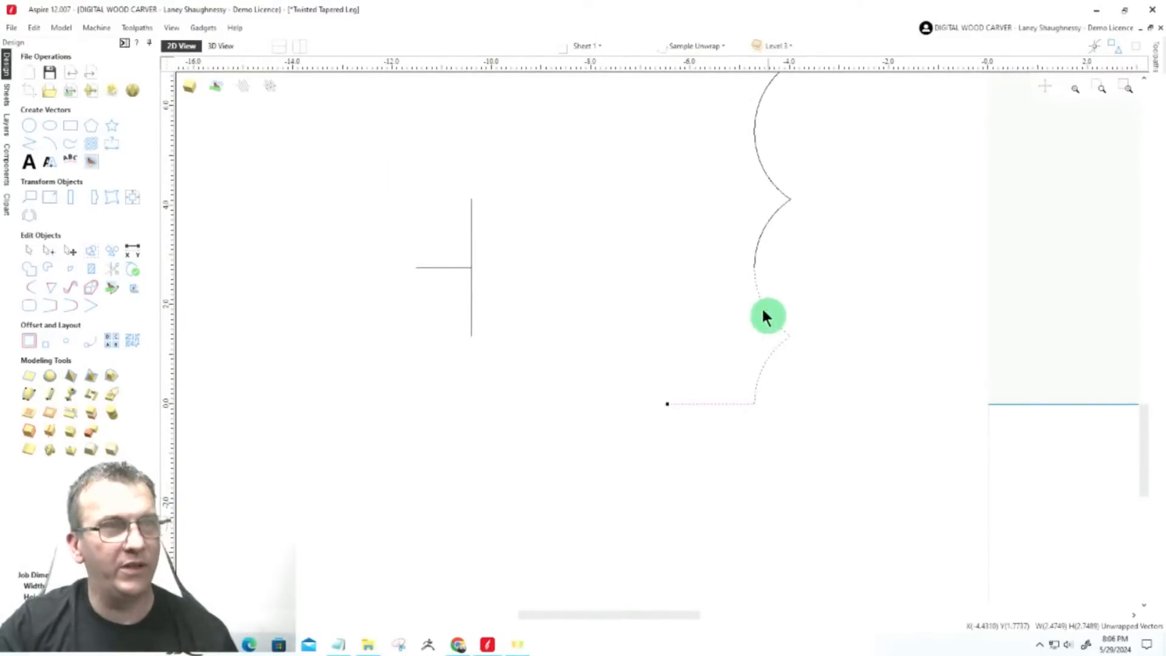
left_click(754, 269)
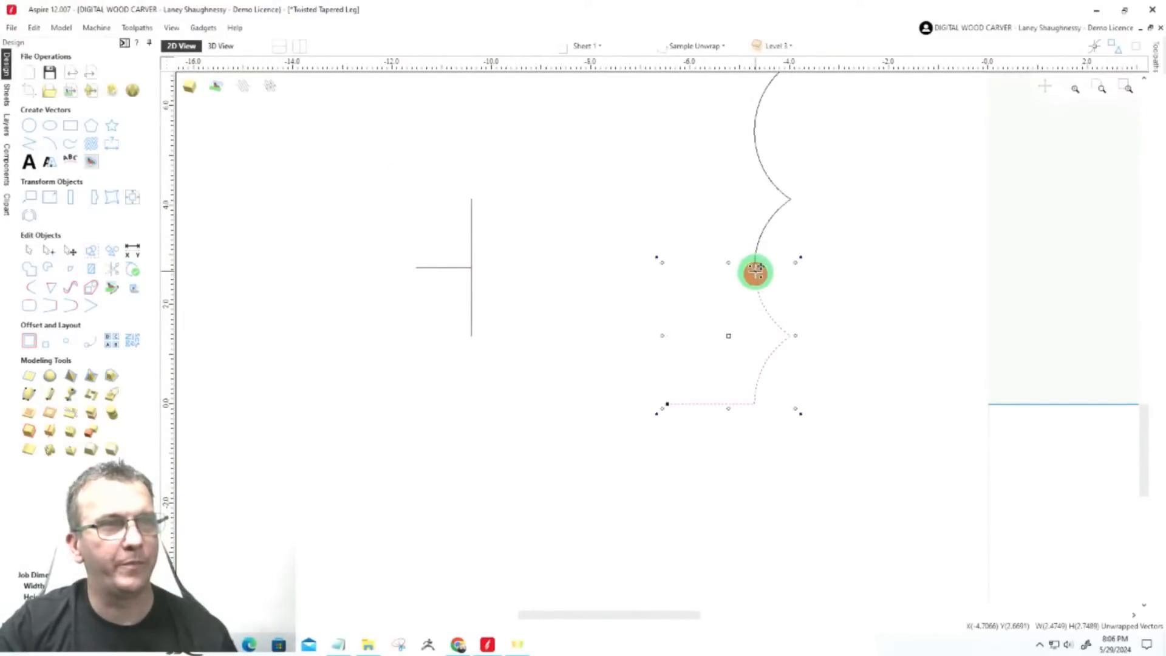
left_click_drag(755, 269, 767, 441)
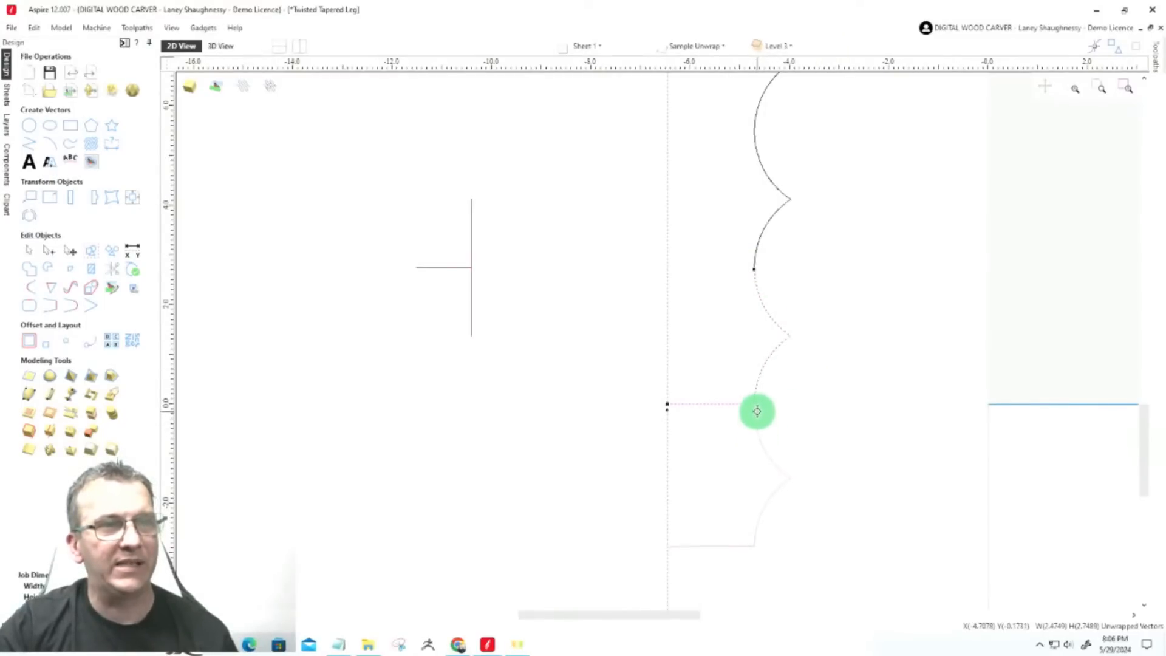
left_click_drag(757, 405, 757, 406)
scroll(754, 411, "up", 5)
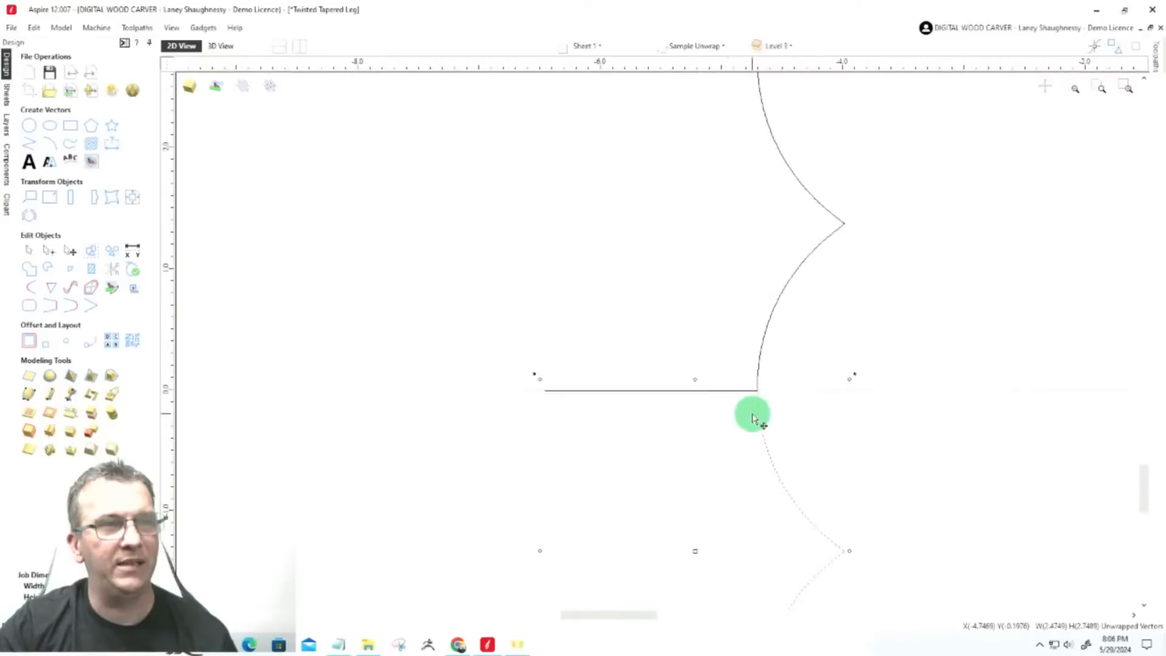
scroll(766, 338, "down", 5)
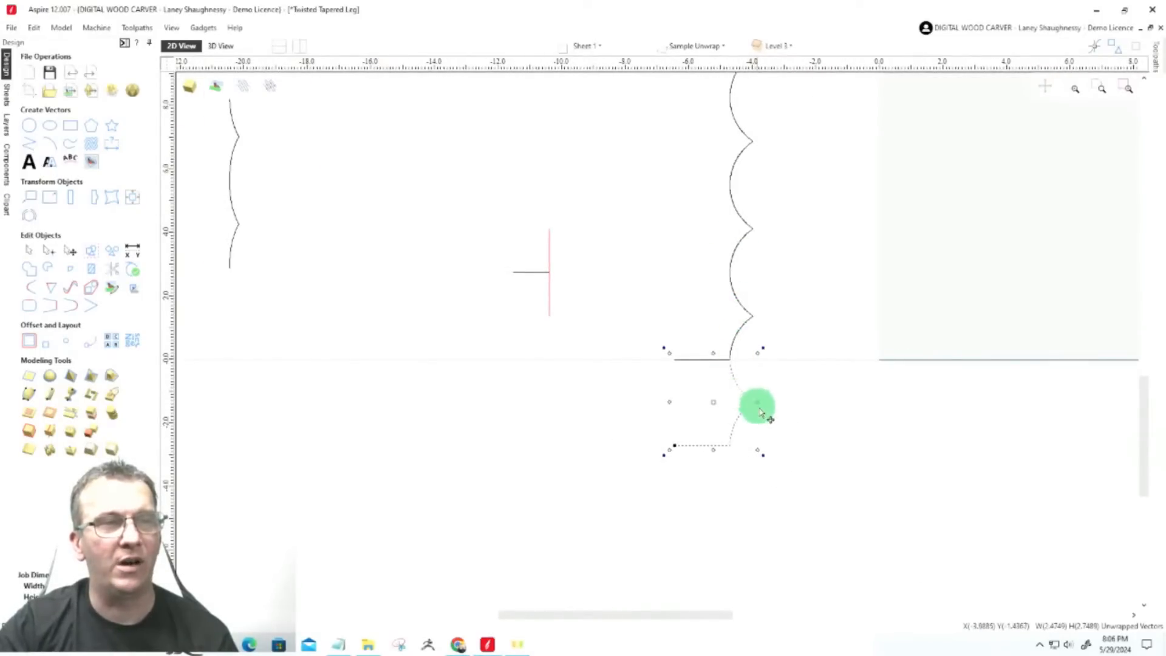
Delete the horizontal span at the original lower section's bottom end, level with the job's lower edge
scroll(753, 418, "up", 3)
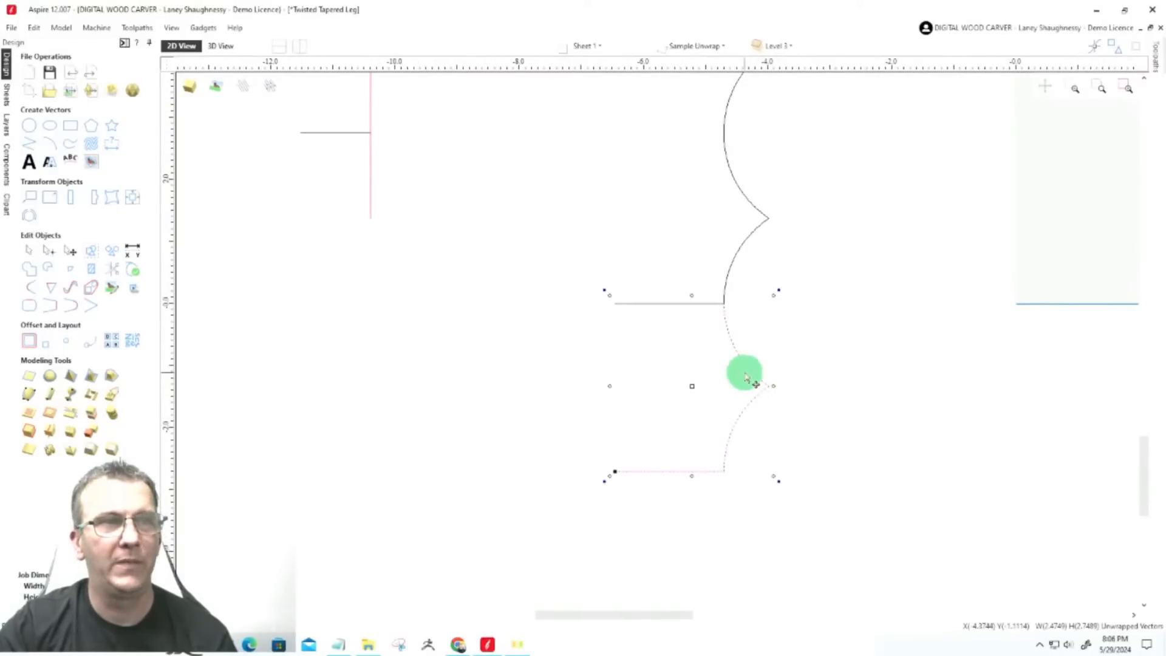
left_click(48, 251)
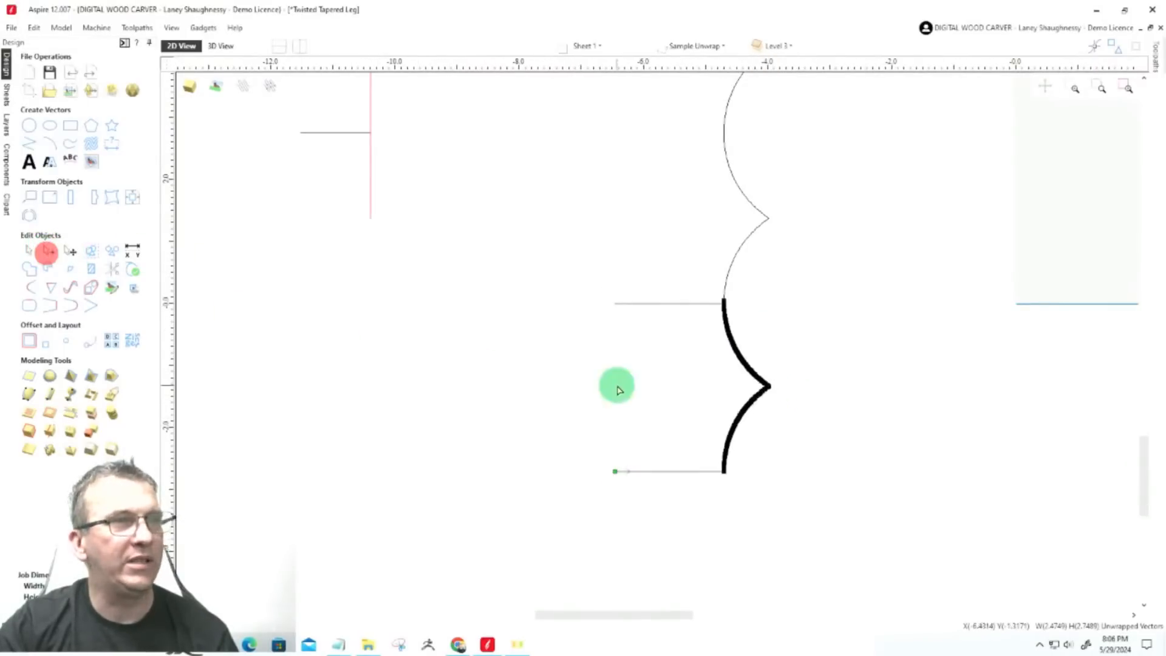
left_click(692, 308)
scroll(693, 307, "up", 5)
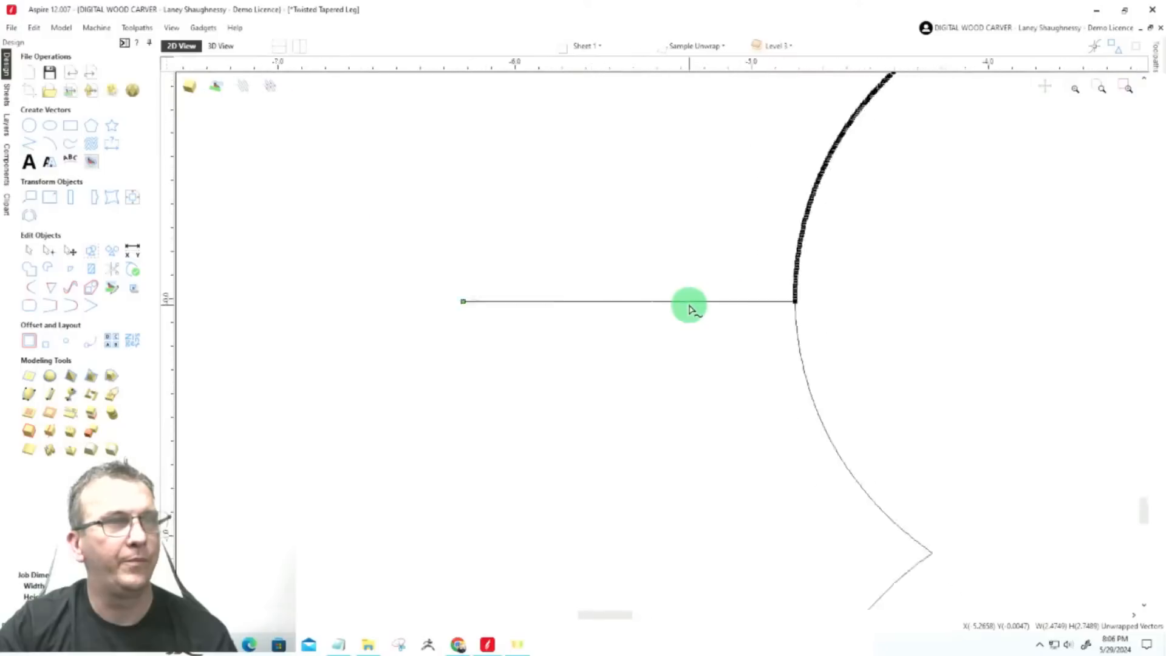
right_click(697, 303)
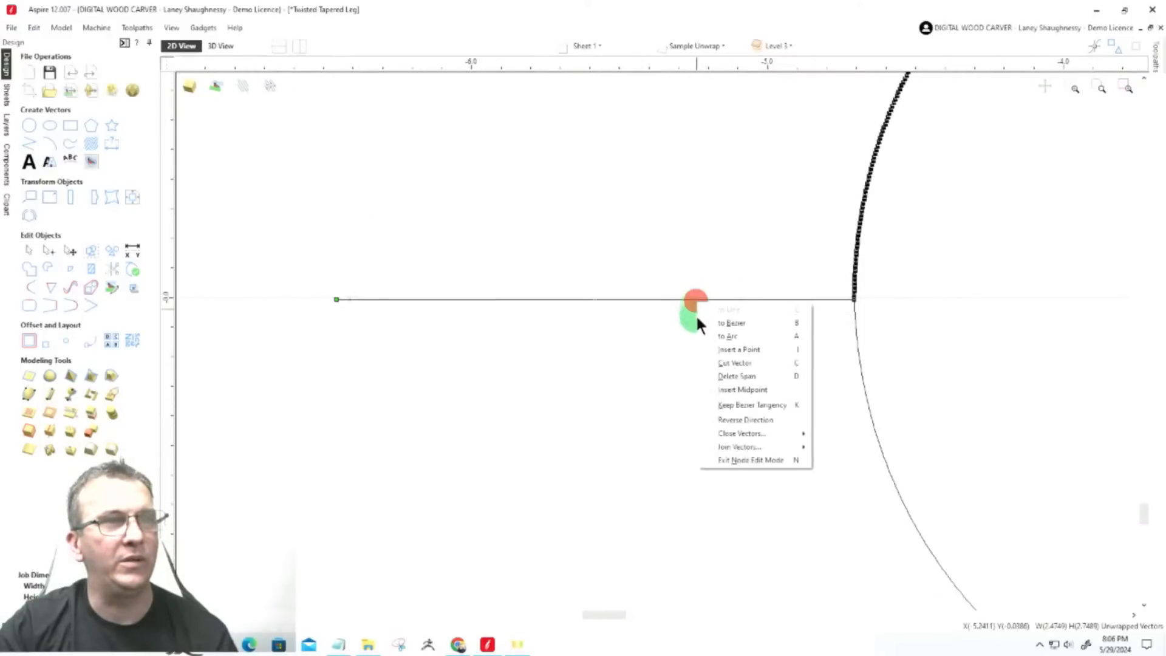
left_click(729, 376)
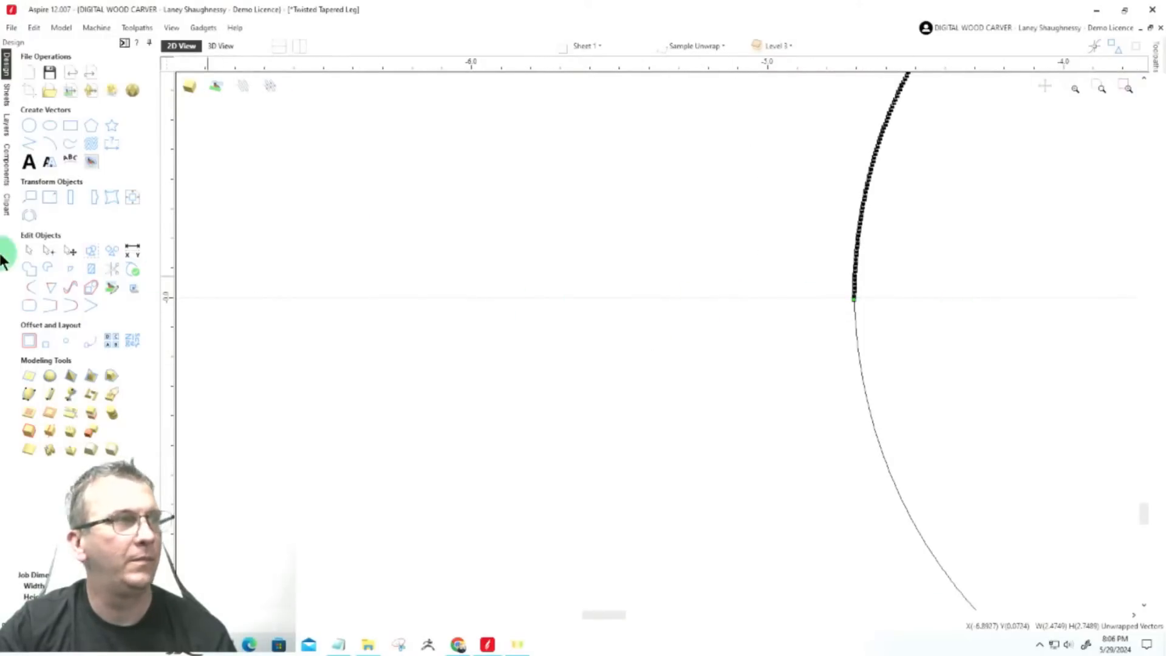
left_click(24, 251)
left_click(233, 302)
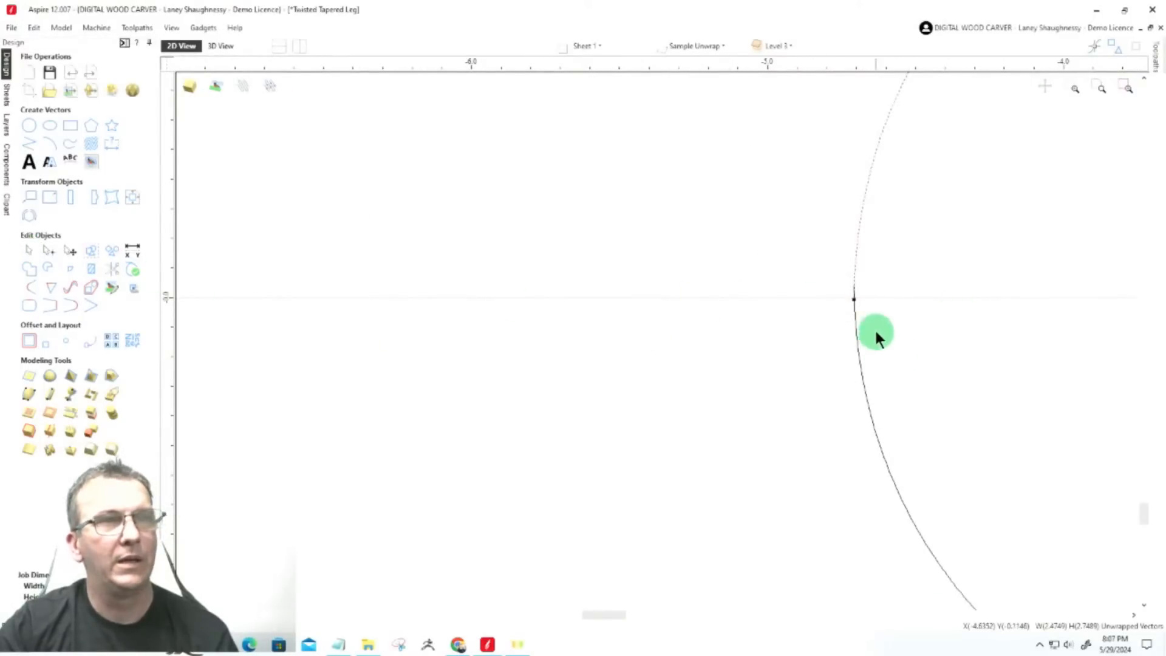
Align the copied section's upper end with the lower end of the original section at the job's lower edge
scroll(852, 280, "up", 4)
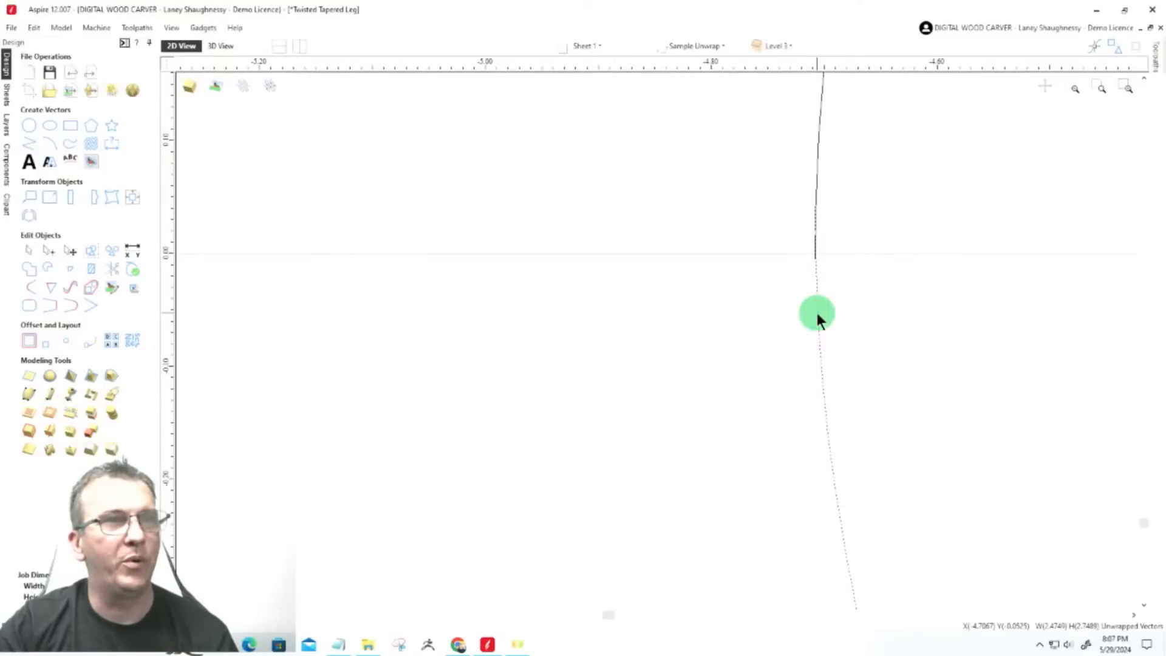
left_click(817, 312)
left_click_drag(818, 311, 818, 367)
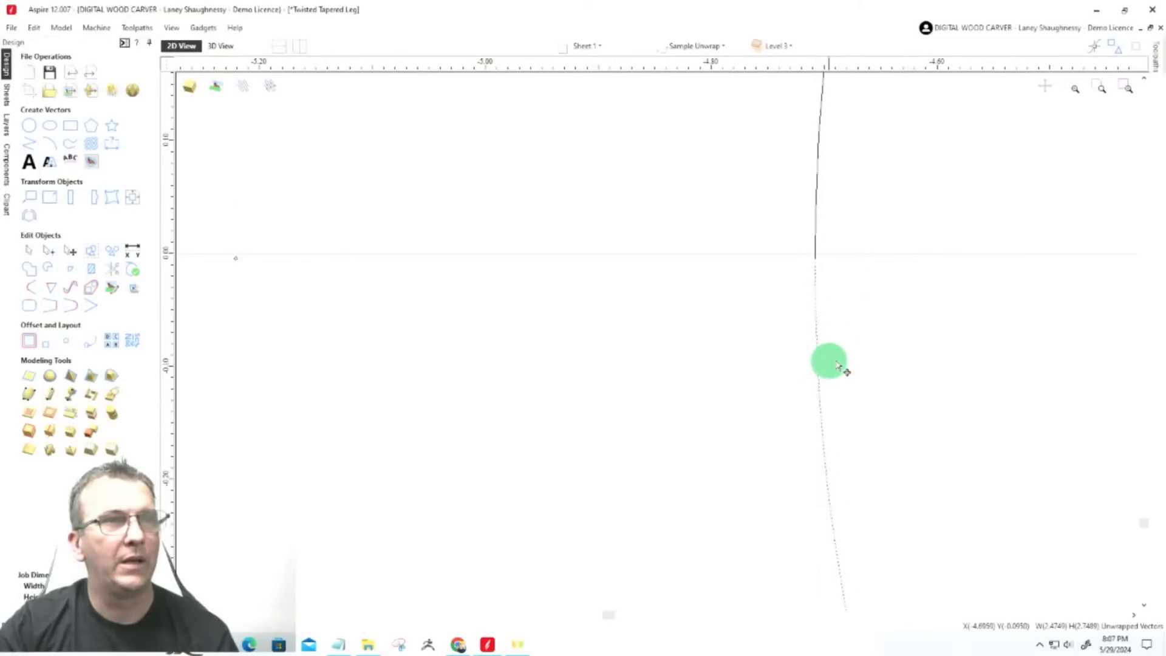
scroll(812, 268, "up", 2)
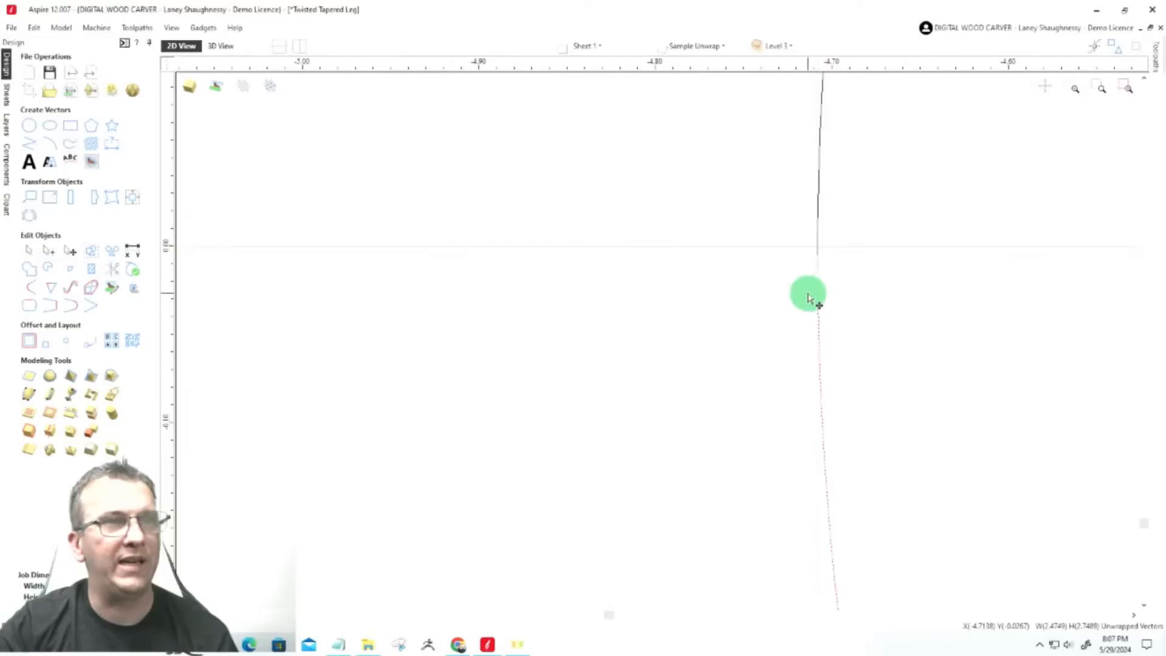
scroll(814, 271, "down", 2)
scroll(814, 275, "down", 8)
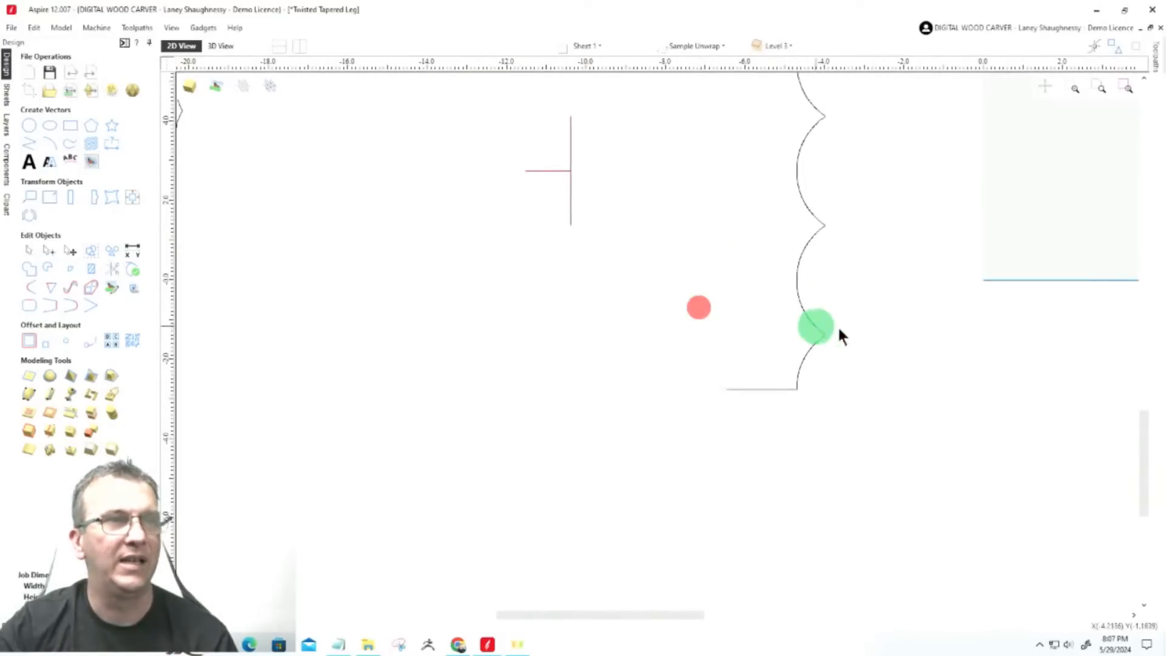
Join the original lower section and its copy below into one open vector
left_click_drag(843, 308, 773, 265)
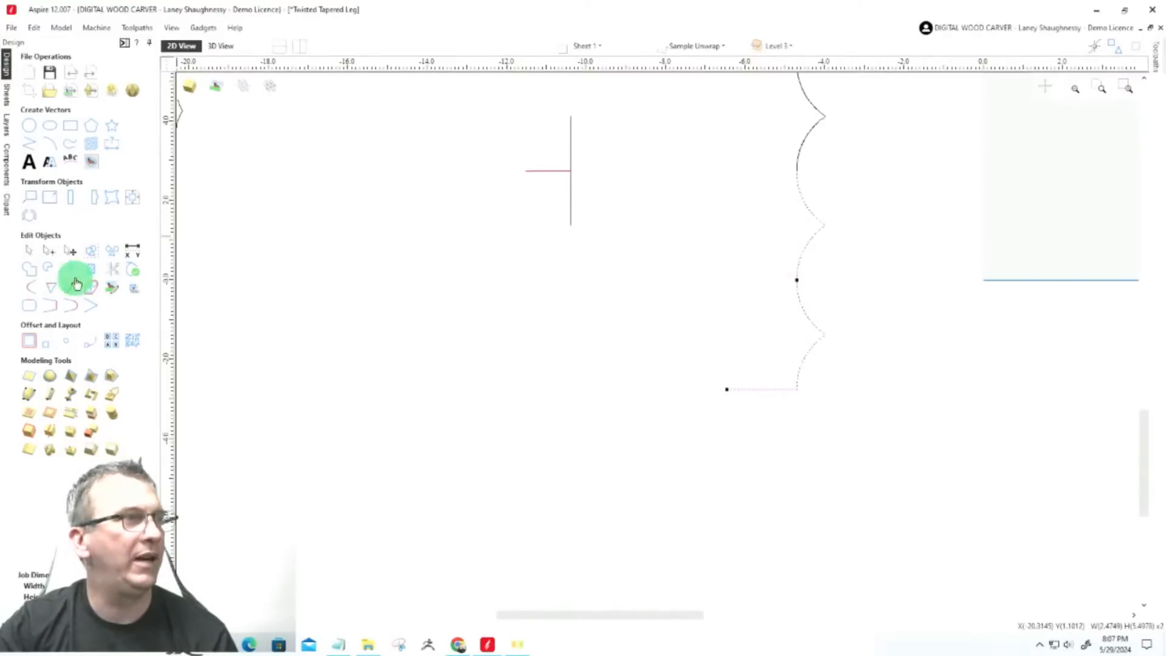
left_click(28, 306)
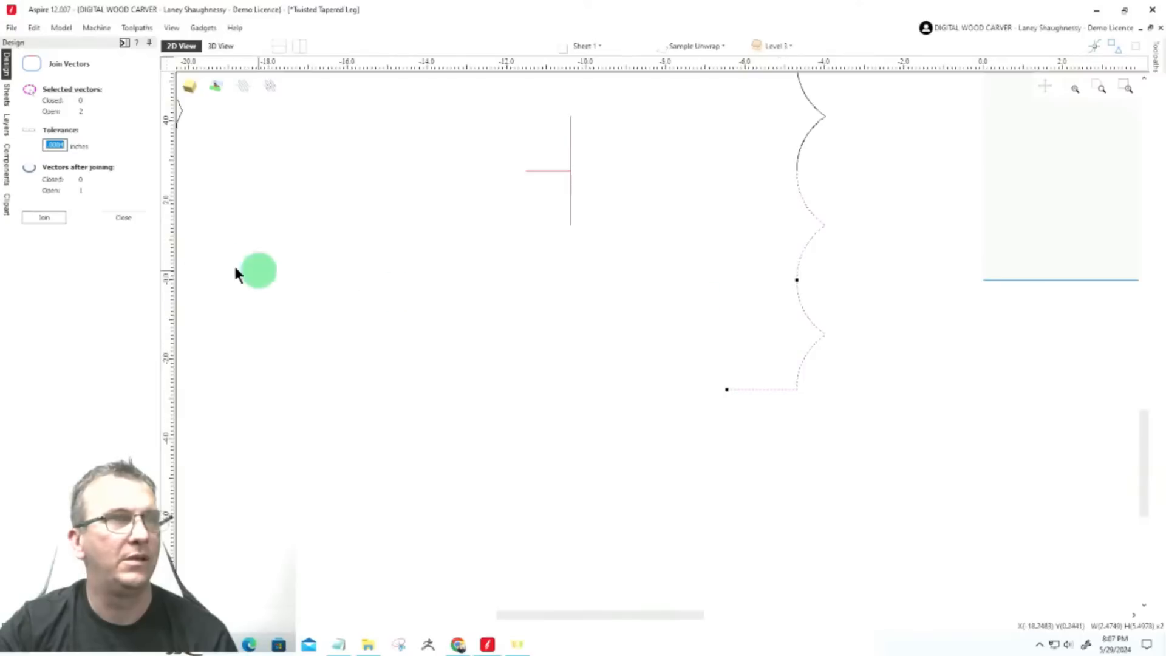
left_click(35, 216)
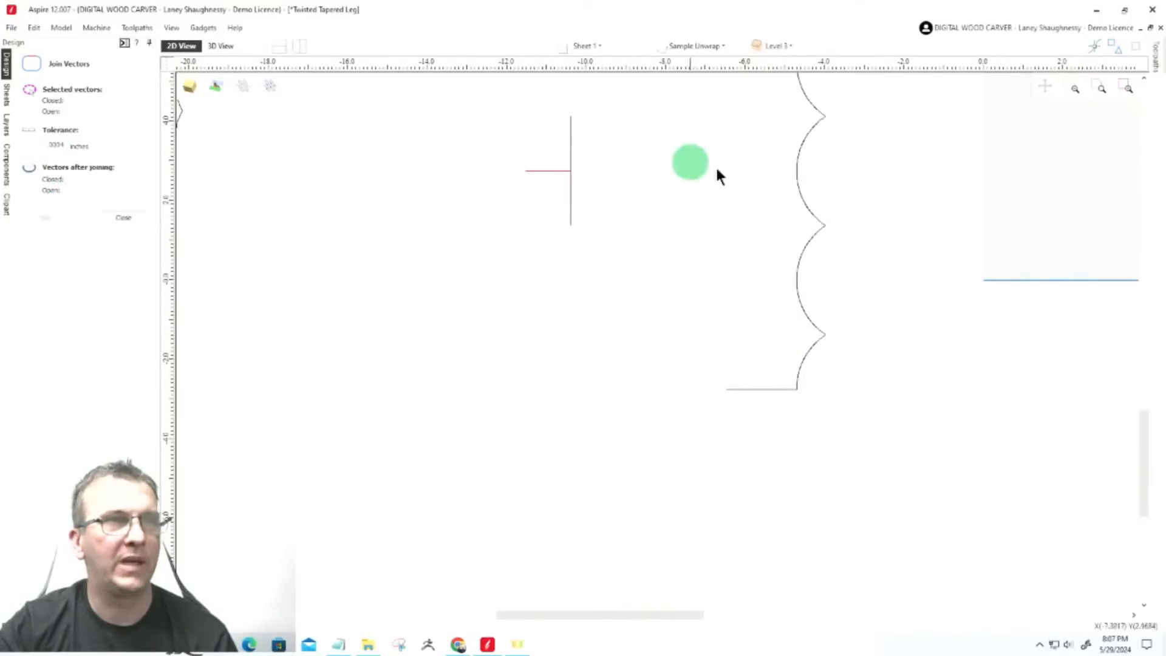
Join the upper profile section and its lower extension into one open vector, and move the joined profile farther left of the job
scroll(858, 413, "down", 2)
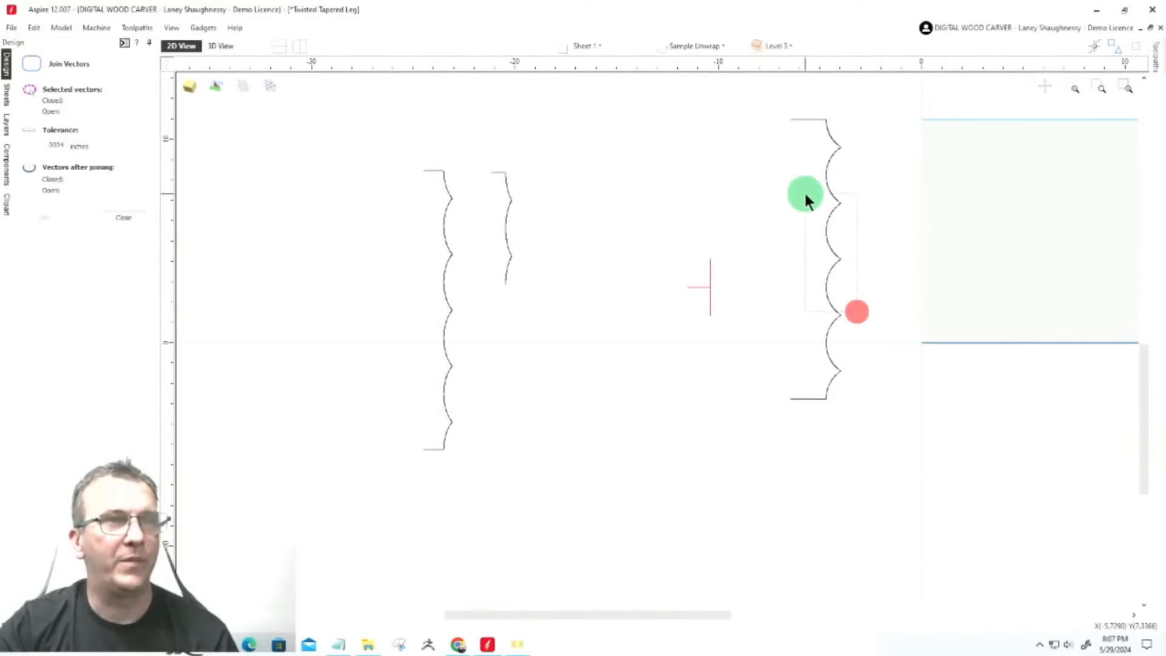
left_click(827, 231)
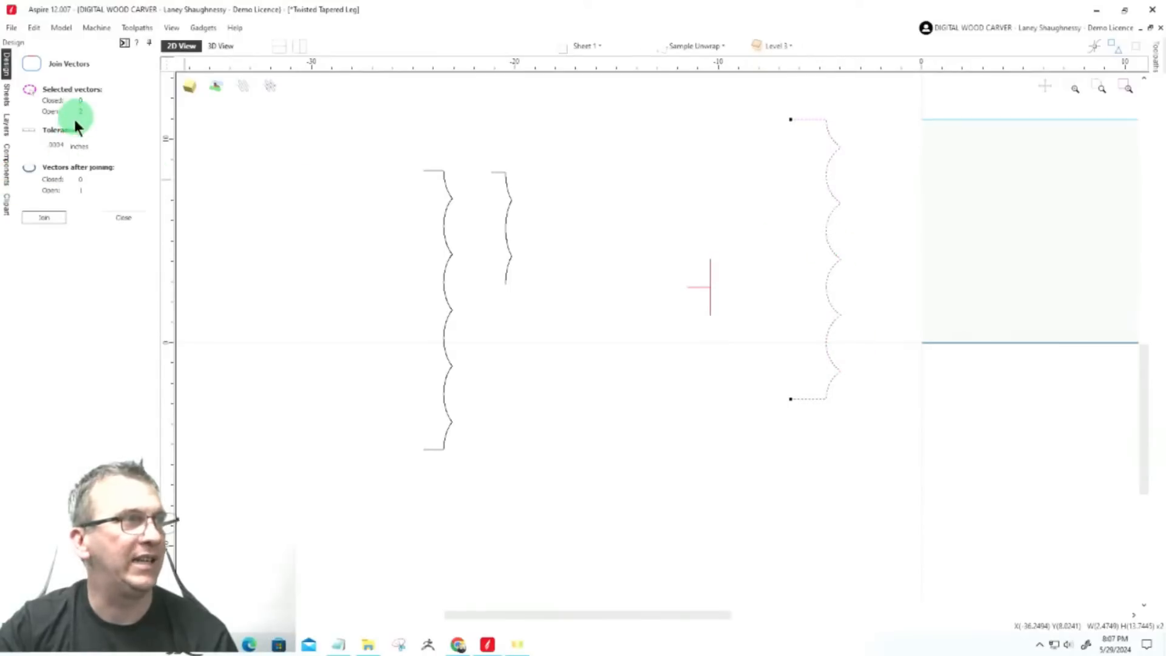
left_click(44, 216)
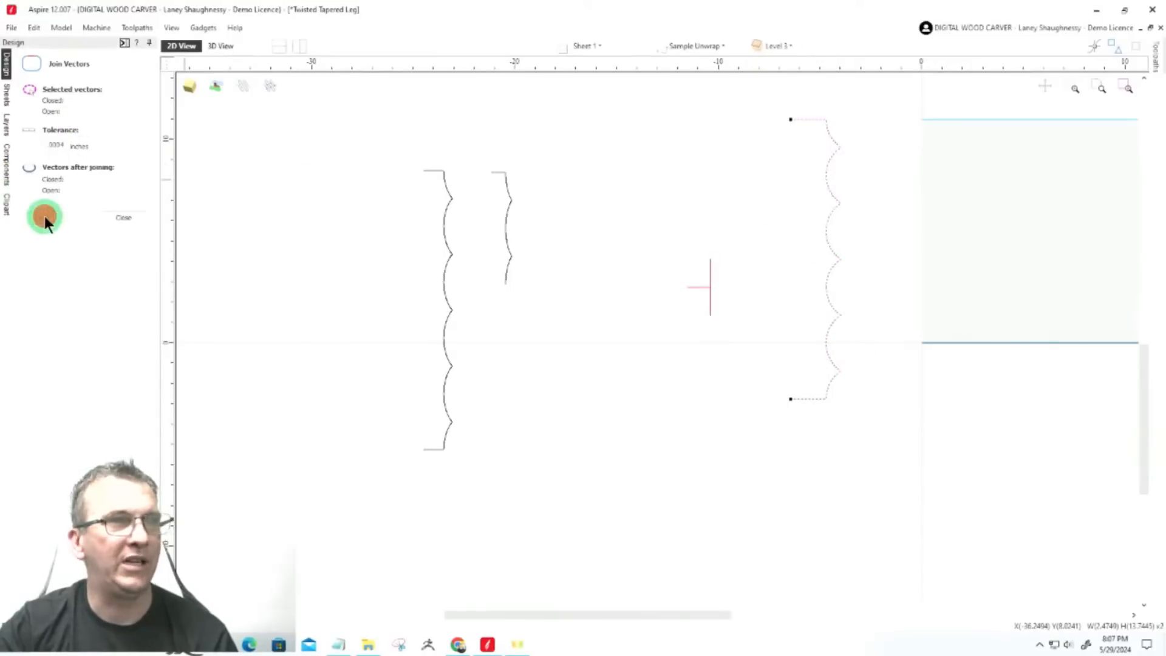
left_click(824, 399)
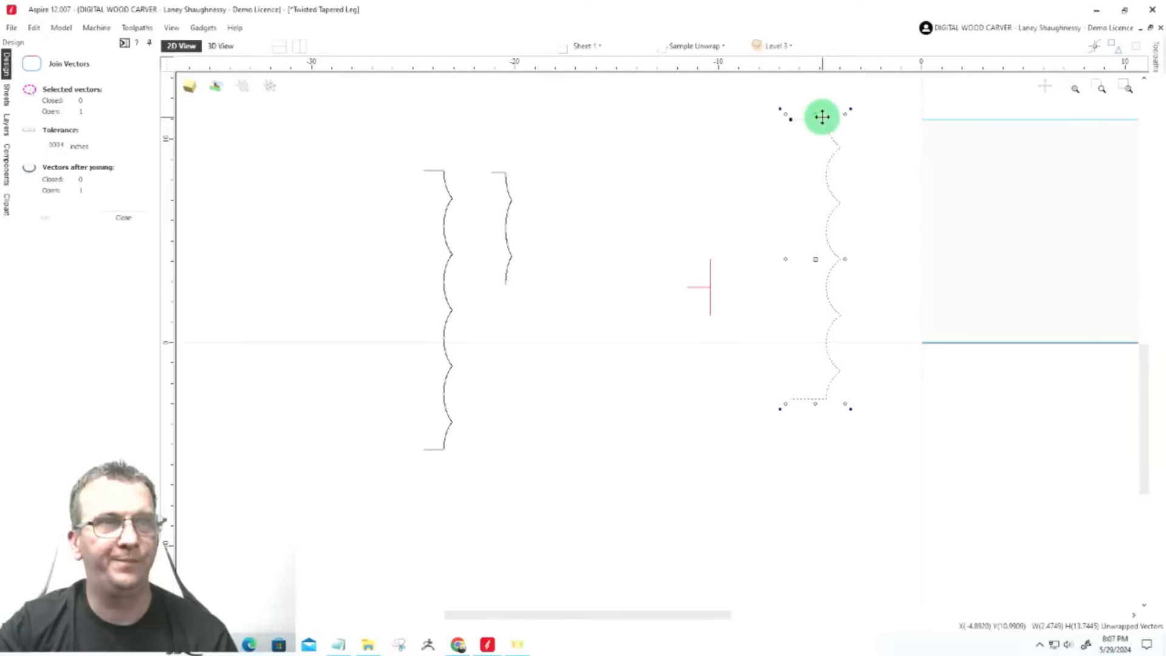
left_click_drag(823, 117, 767, 159)
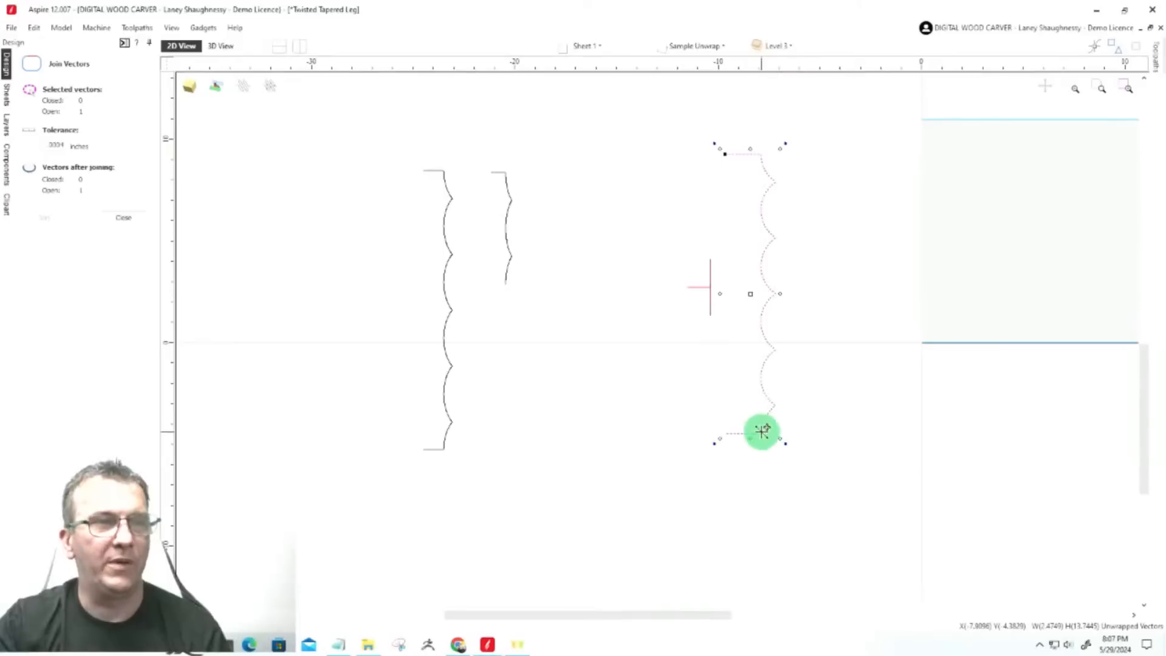
Copy the extended profile and snap the copy's upper arc corner to the job's upper-left corner, leaving the extension below the job
left_click_drag(761, 432, 875, 438)
scroll(680, 477, "down", 3)
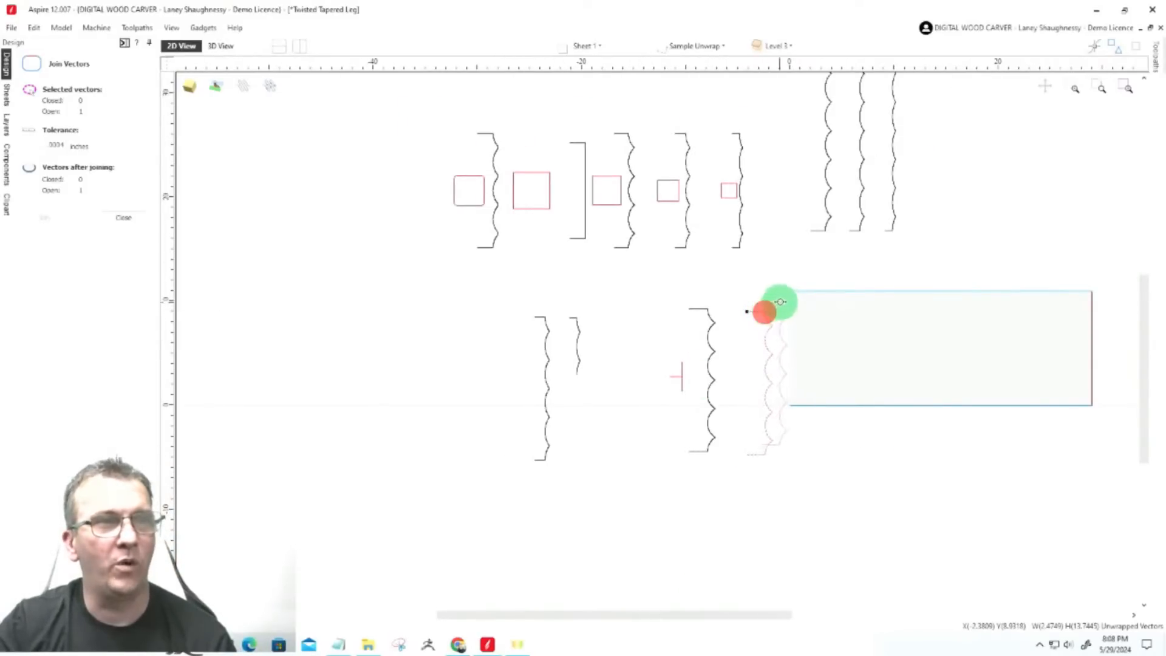
scroll(802, 304, "up", 5)
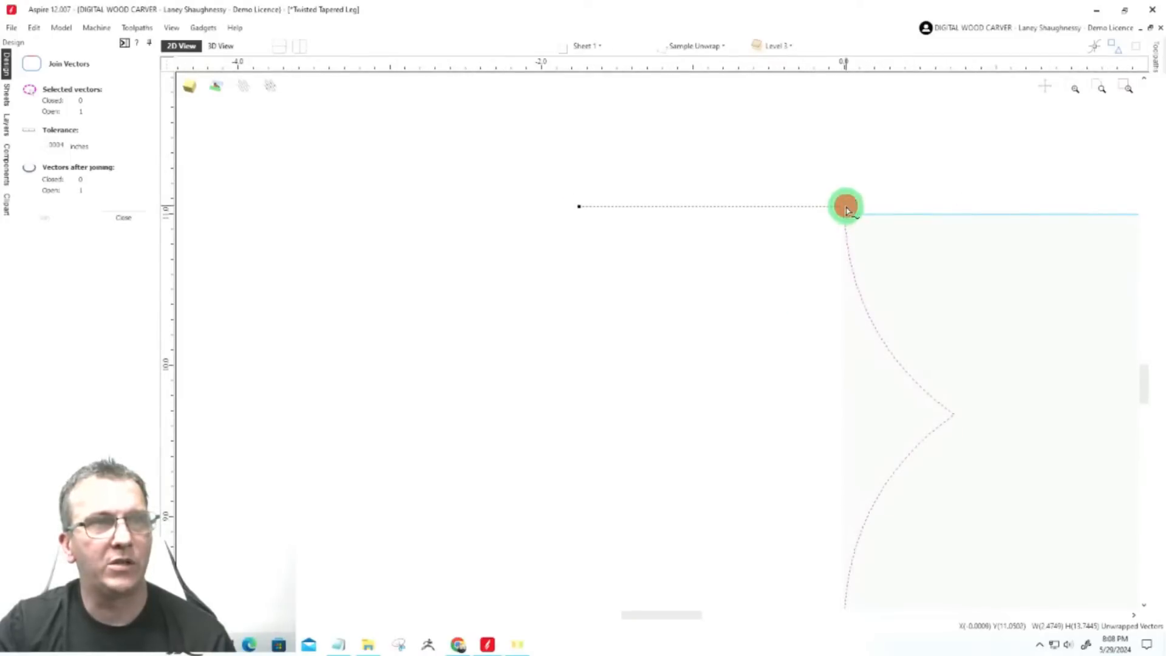
left_click_drag(847, 213, 846, 214)
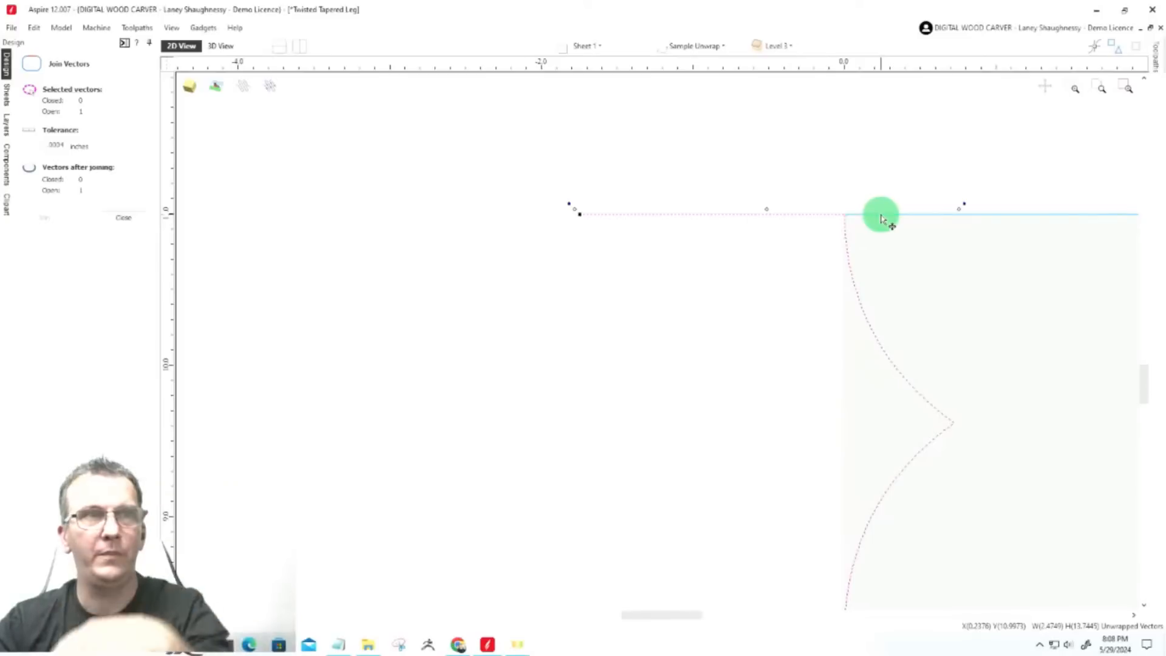
scroll(862, 216, "down", 6)
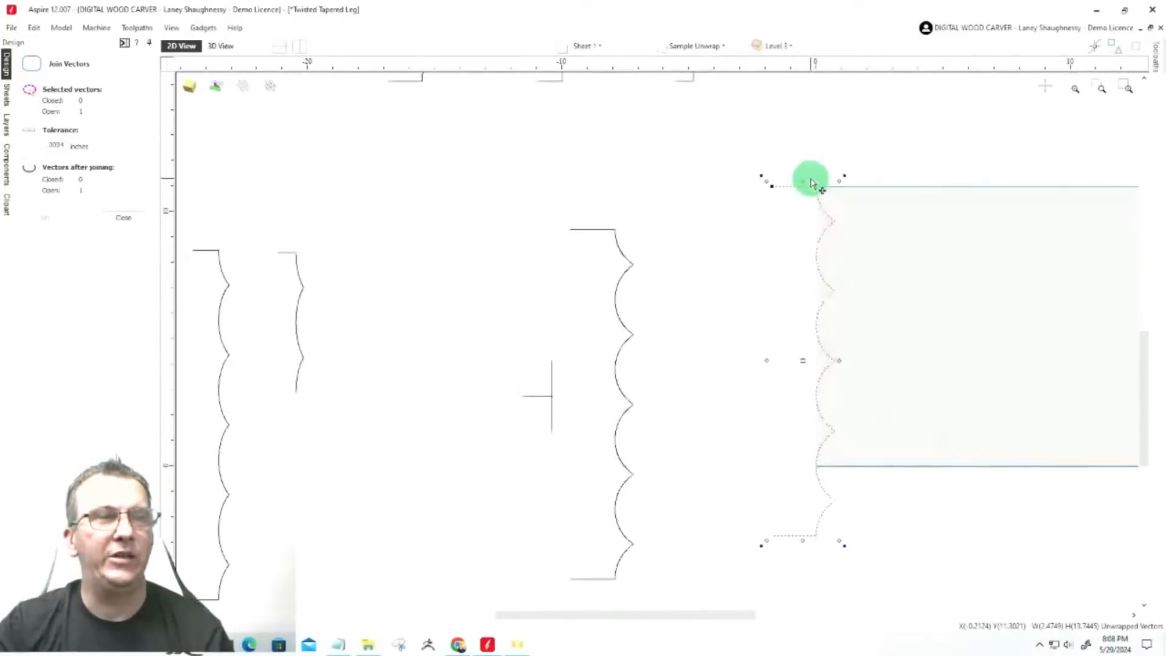
scroll(818, 538, "up", 3)
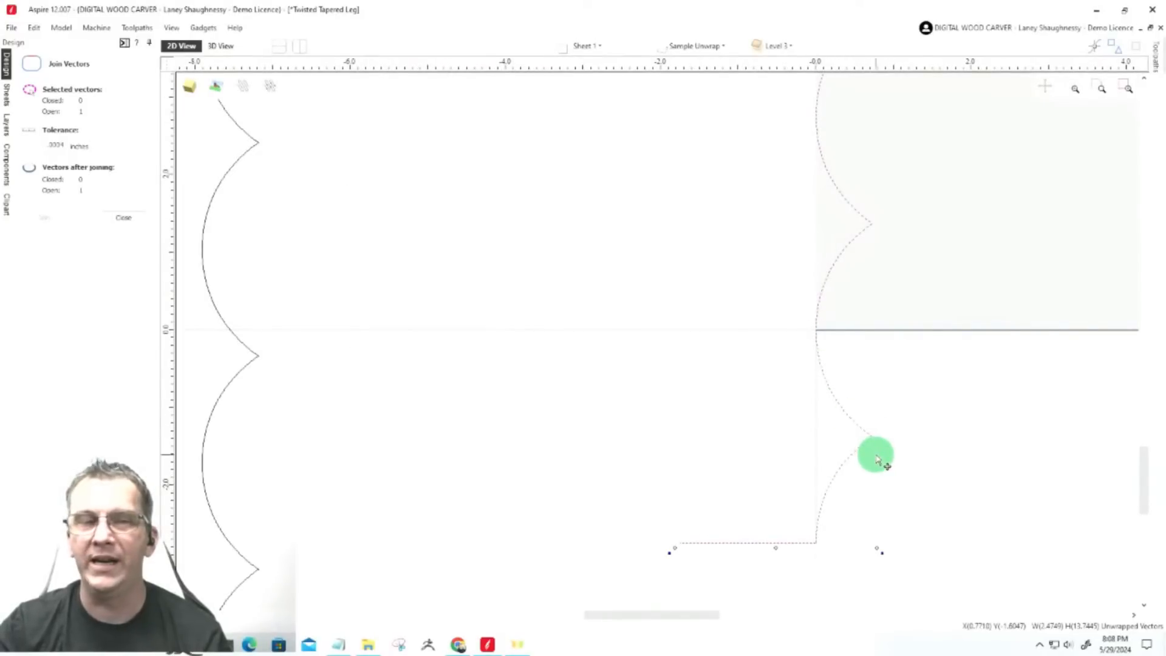
Move the remaining extended profile to the job's right edge, placing its lower arc corner near the job's lower-right corner
scroll(774, 569, "down", 4)
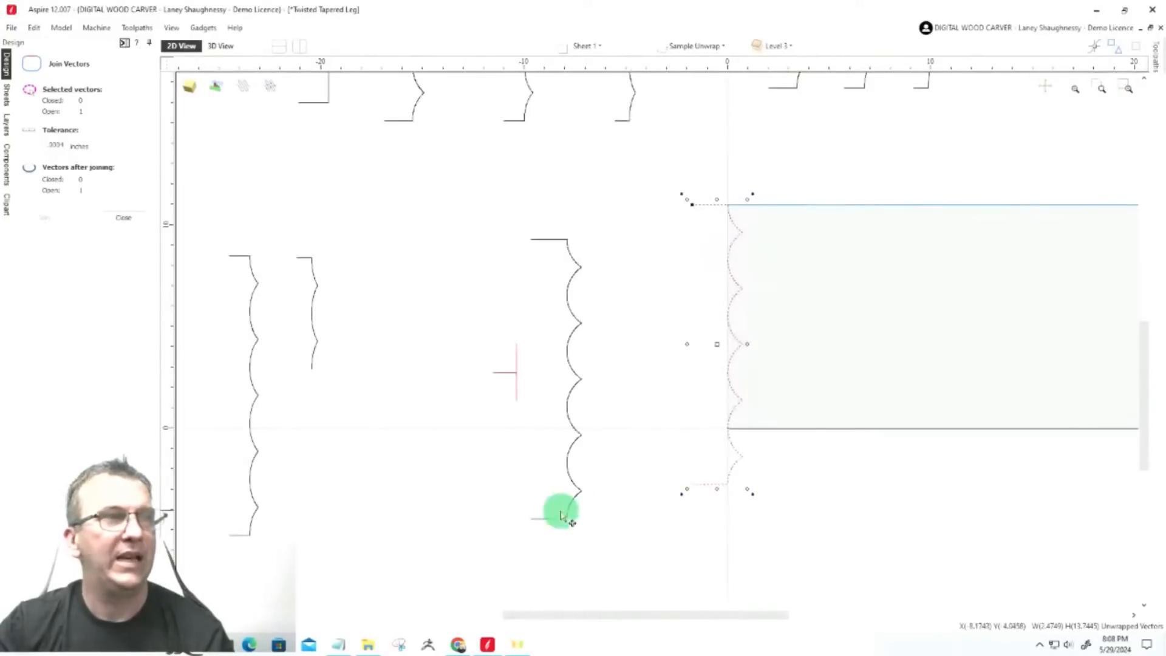
scroll(564, 522, "down", 2)
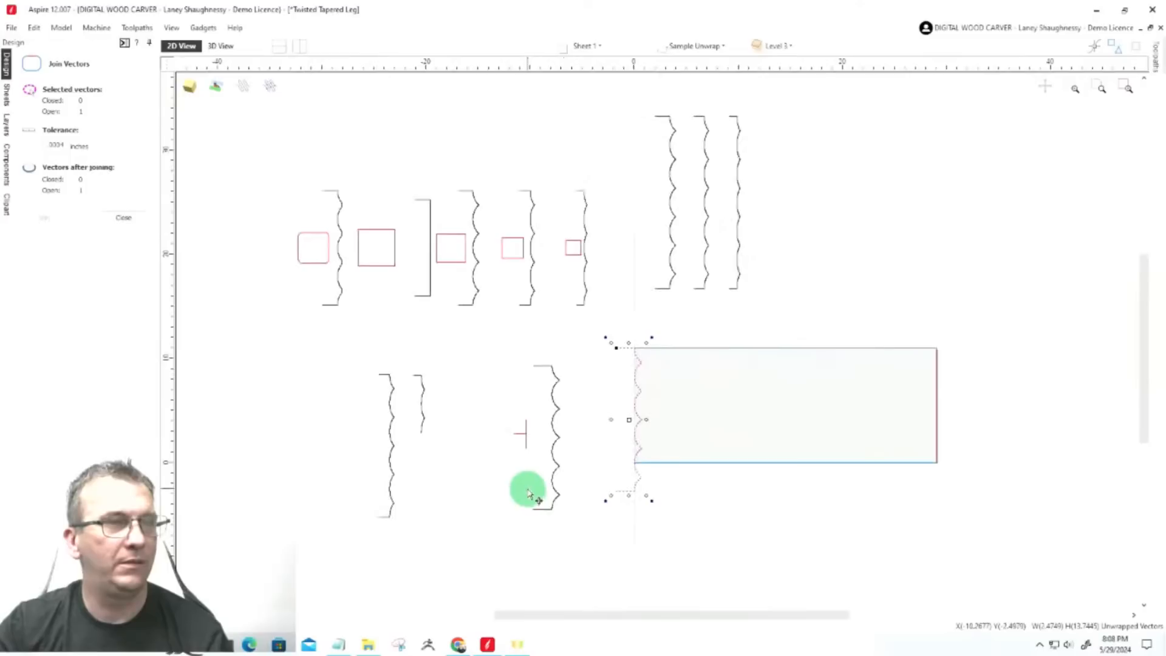
mouse_move(551, 510)
left_mouse_down()
mouse_move(607, 450)
mouse_move(903, 364)
mouse_move(942, 401)
mouse_move(936, 461)
left_mouse_up()
scroll(908, 464, "up", 2)
scroll(928, 456, "up", 4)
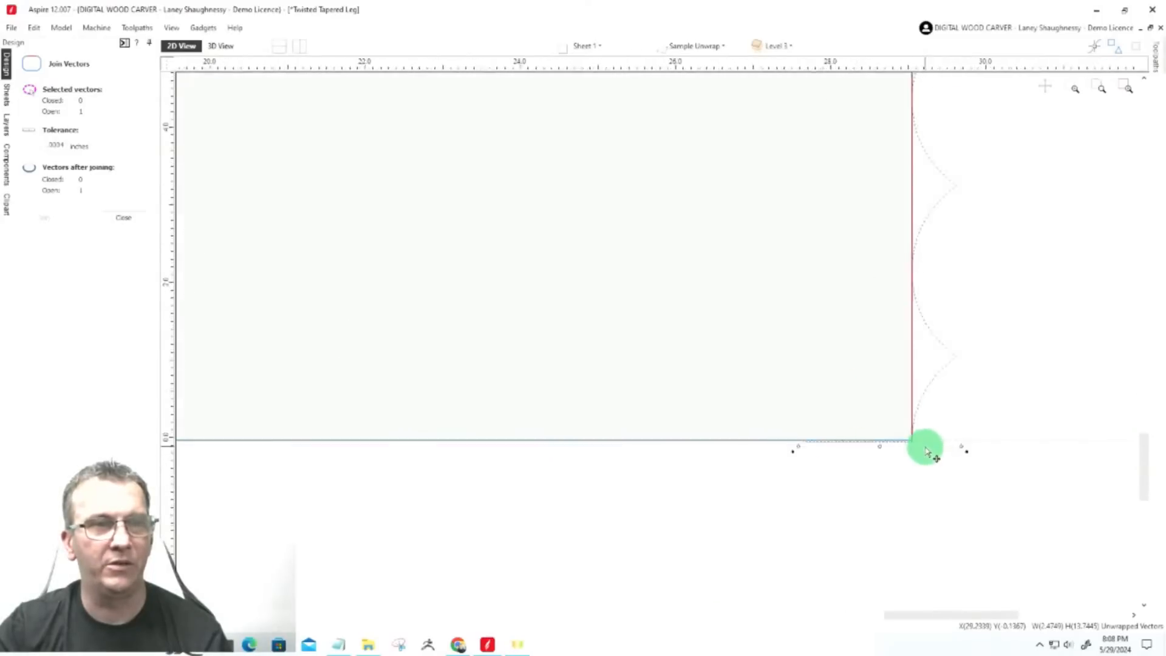
Fine-align the right-edge profile's lower arc corner exactly with the job's lower-right corner at X 29, Y 0
scroll(926, 449, "up", 3)
left_click_drag(927, 431, 932, 420)
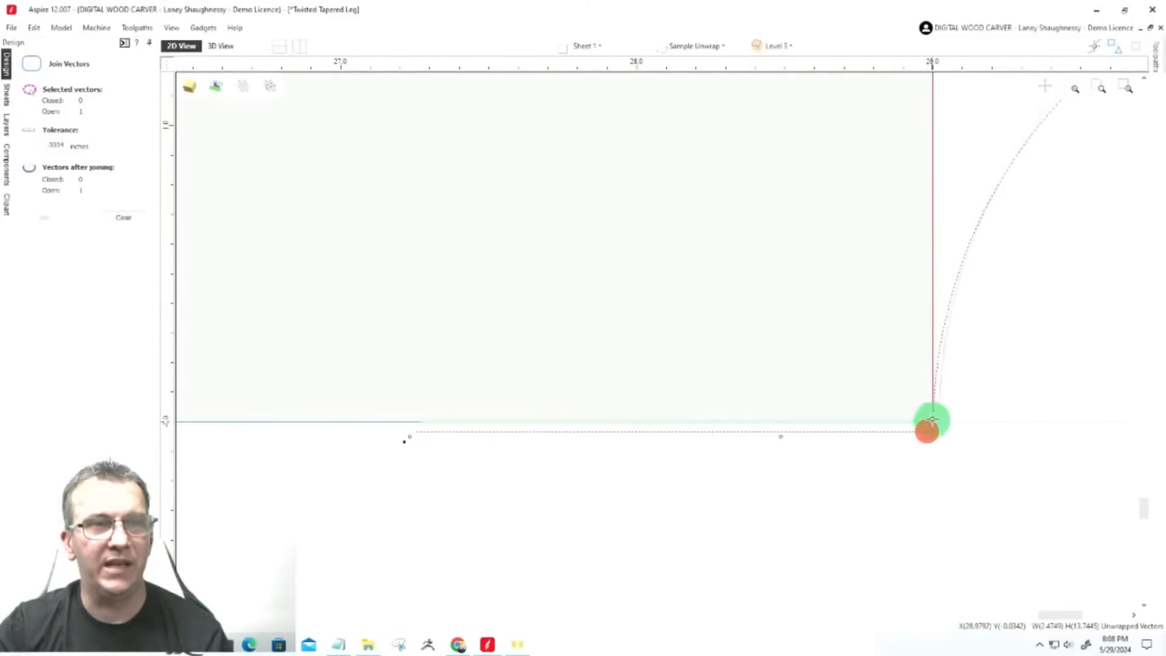
scroll(914, 440, "up", 4)
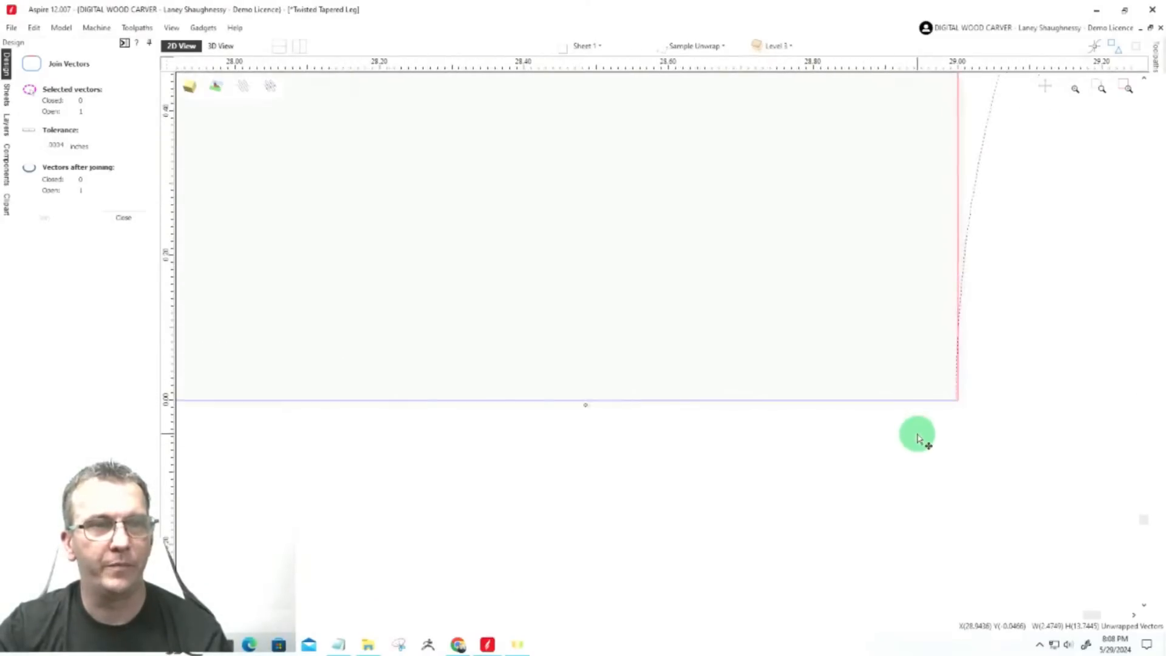
scroll(1015, 338, "up", 2)
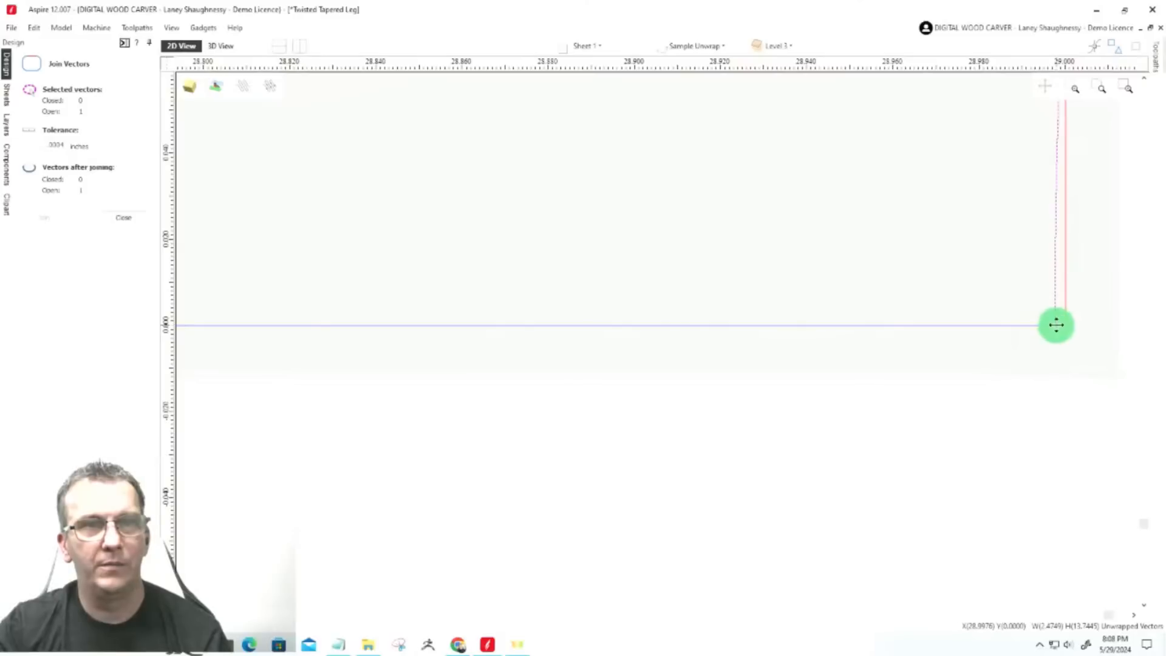
left_click_drag(1057, 325, 1064, 325)
Inspect the right-edge profile's alignment and its overhang above the job, compared with the profile at the left edge
scroll(987, 395, "down", 5)
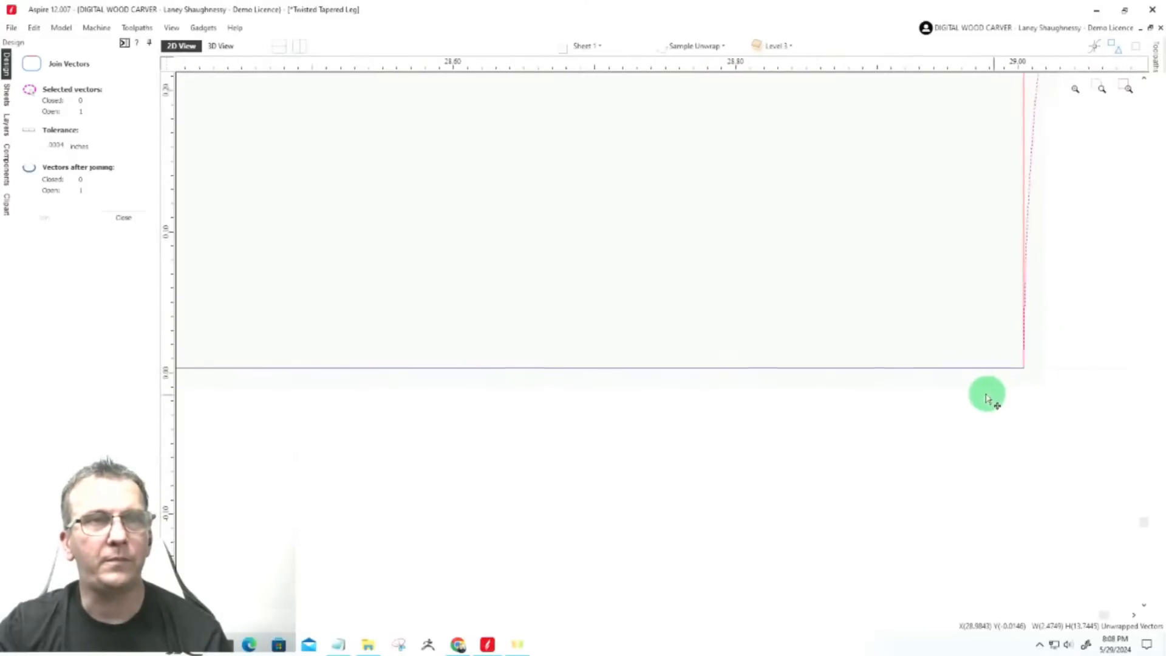
scroll(954, 383, "down", 6)
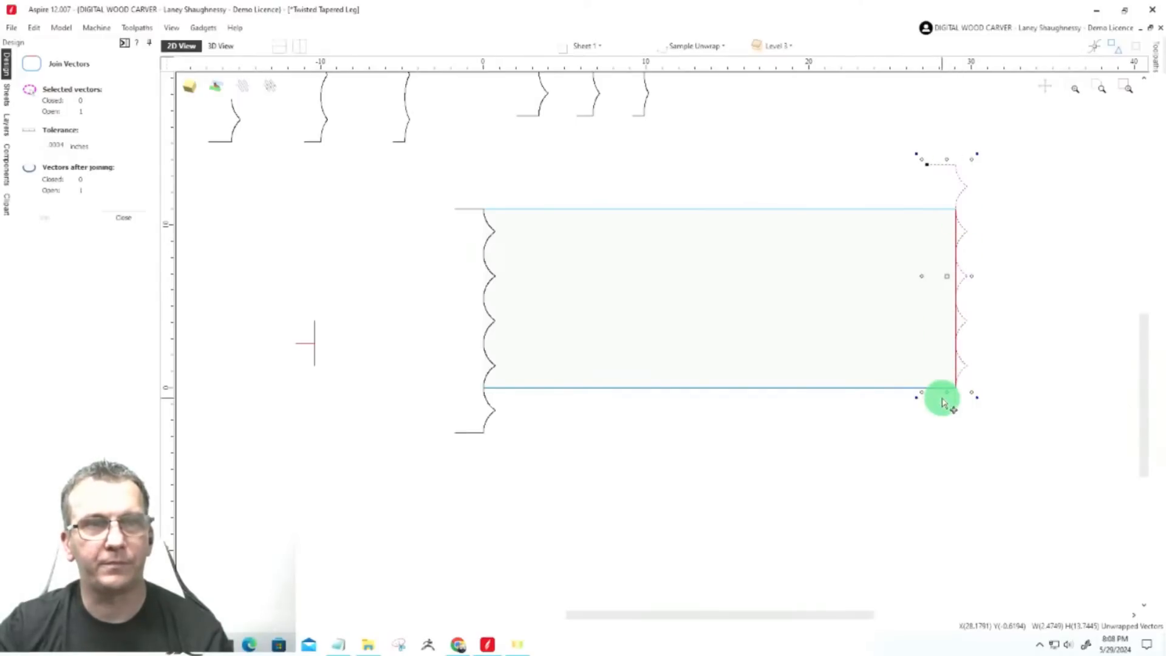
scroll(970, 176, "up", 1)
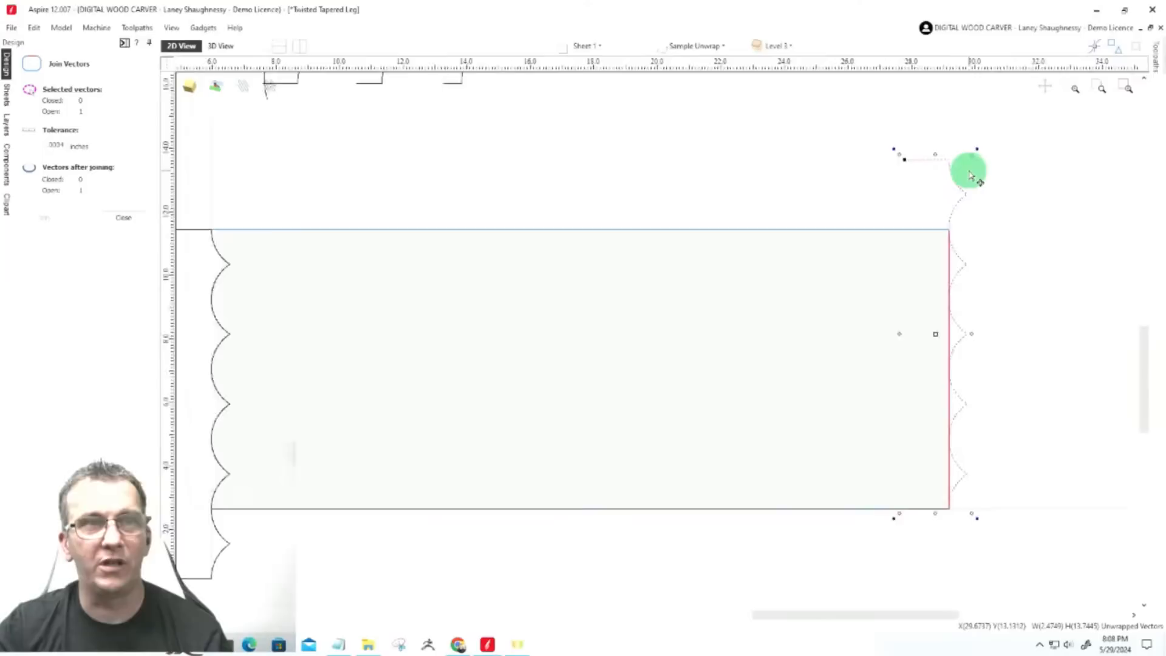
scroll(970, 177, "up", 2)
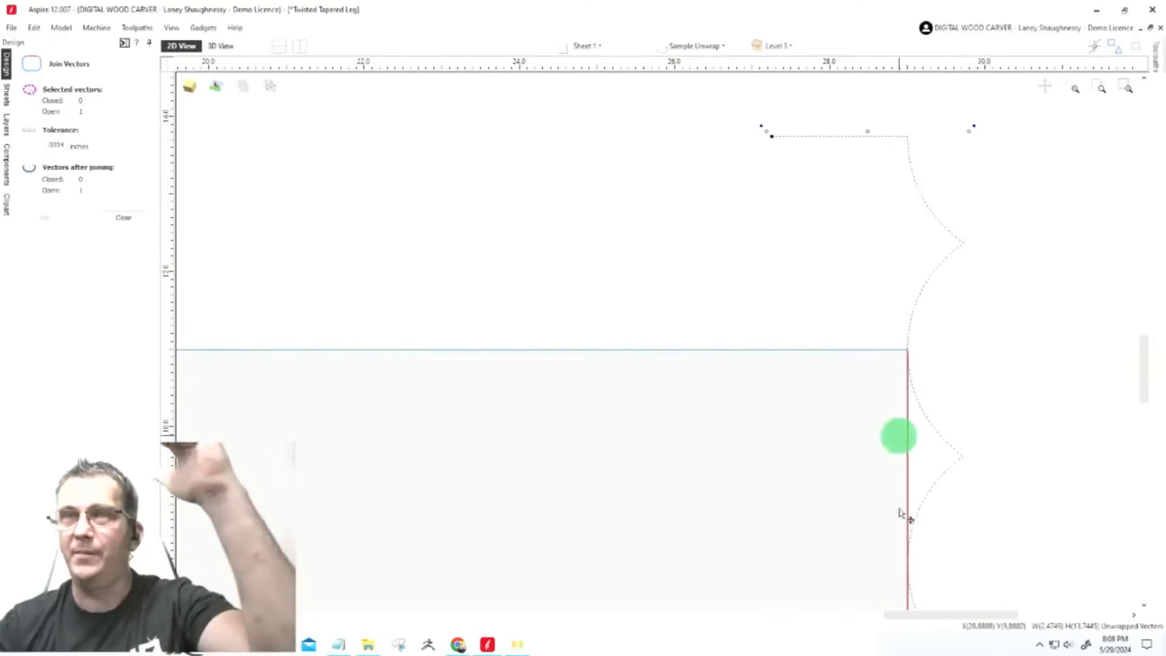
scroll(918, 448, "down", 4)
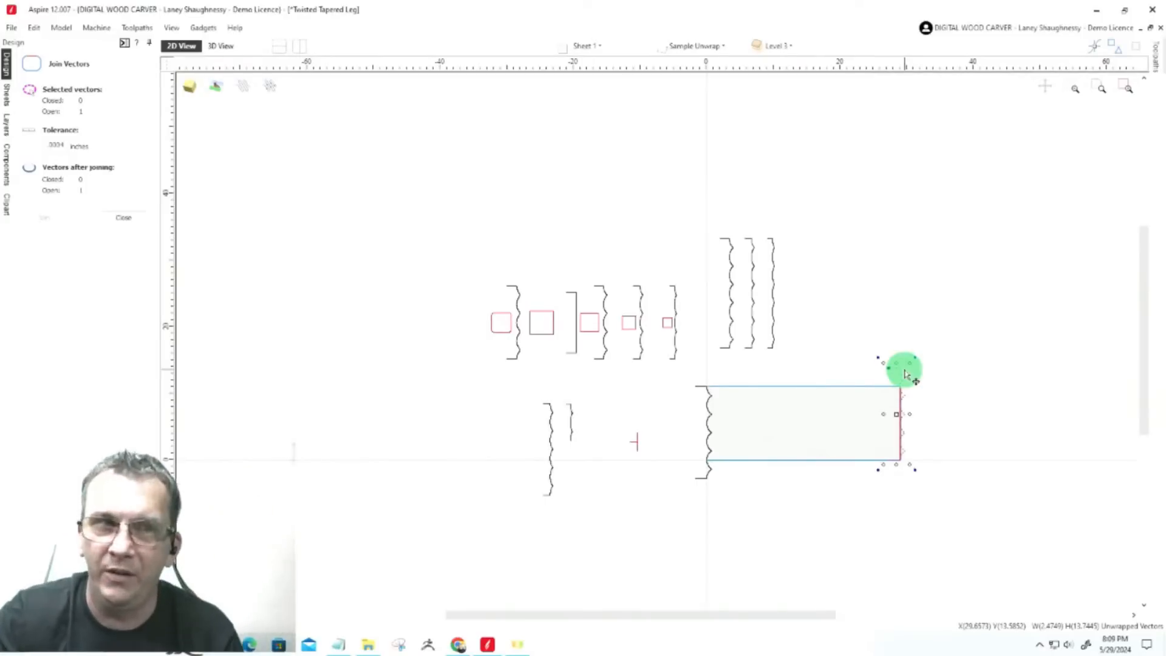
scroll(711, 413, "up", 3)
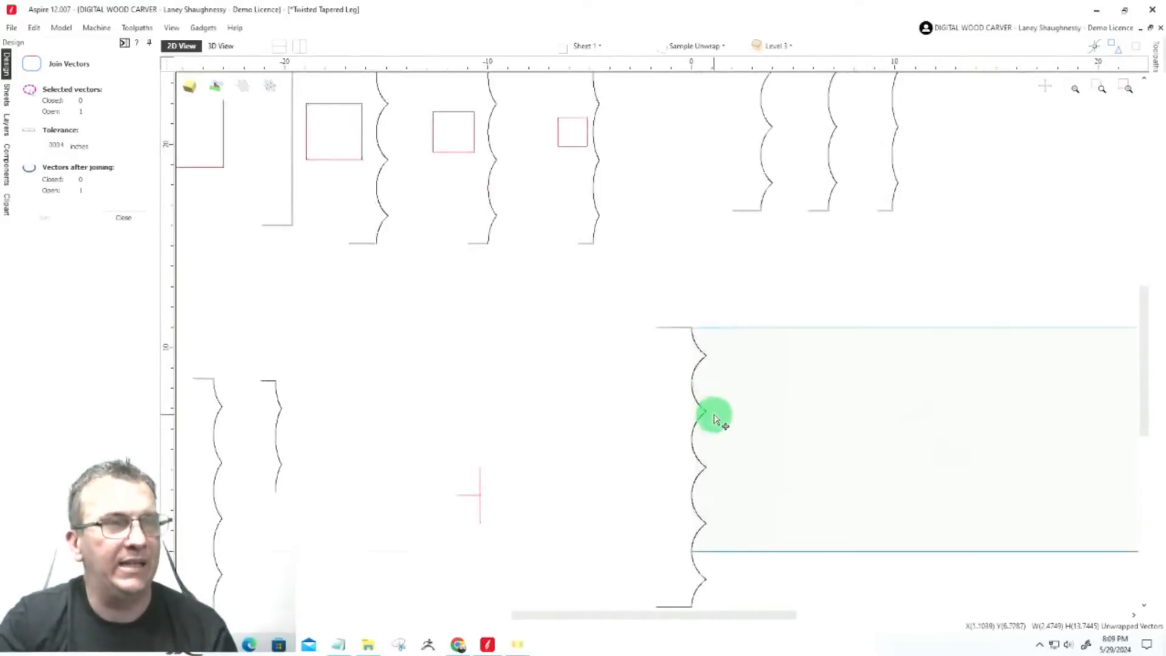
scroll(665, 337, "down", 2)
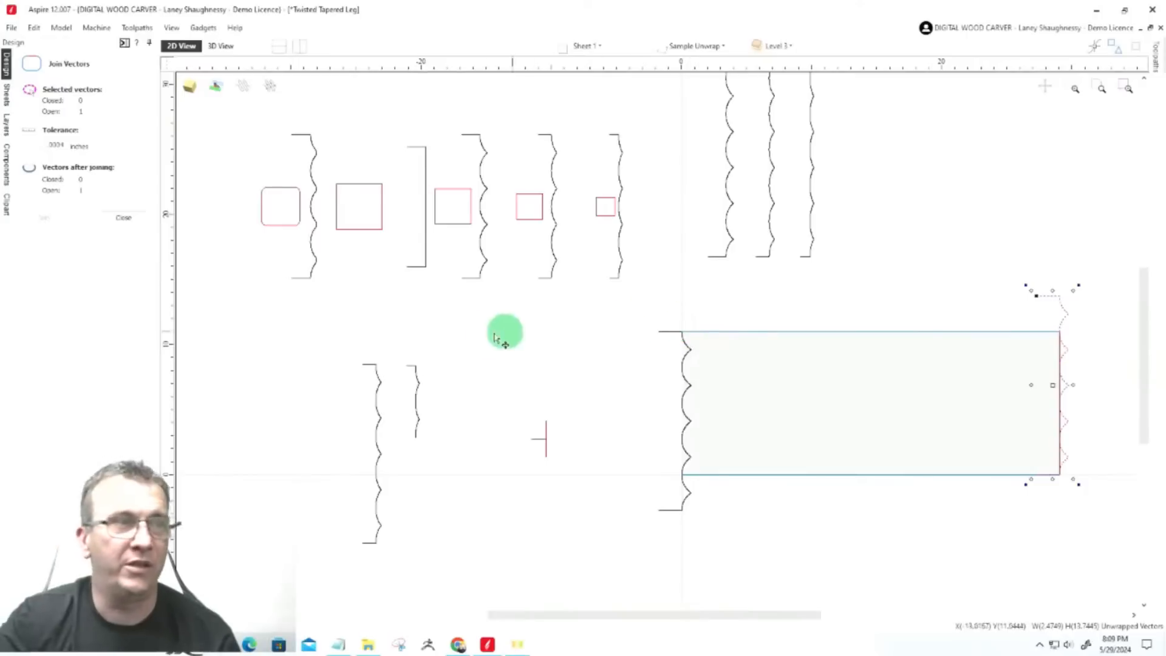
Draw a straight line from the left profile's lower arc corner below the job to the right profile's lower corner at the job's corner
left_click(122, 218)
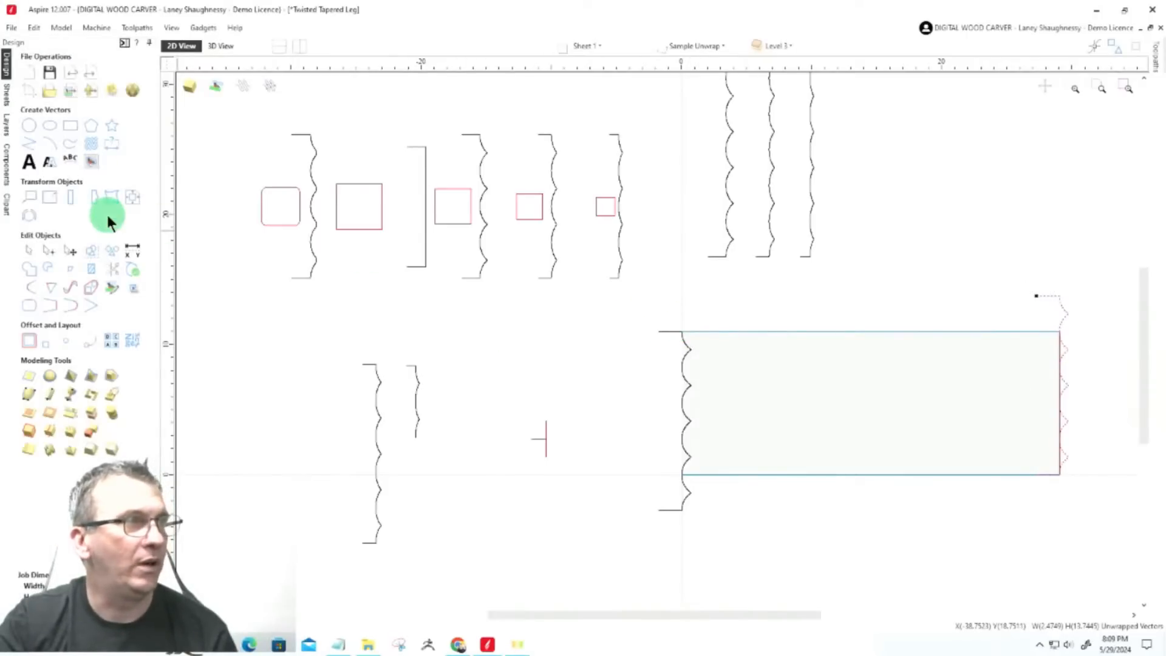
left_click(31, 145)
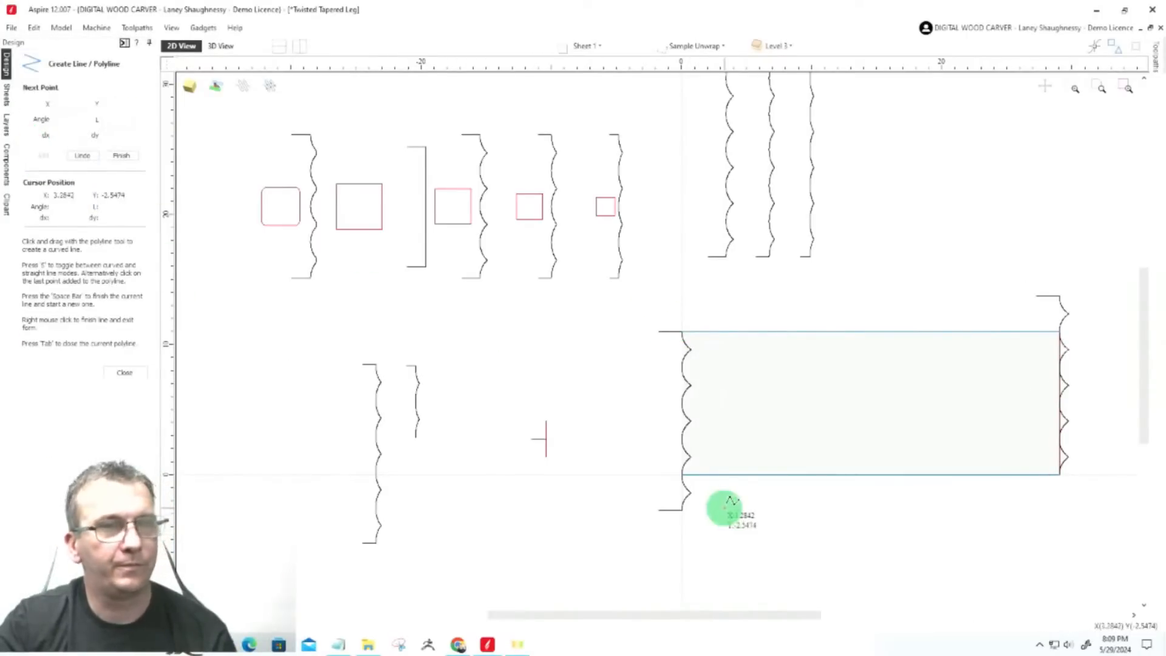
scroll(765, 541, "up", 2)
scroll(562, 494, "down", 2)
scroll(651, 474, "up", 5)
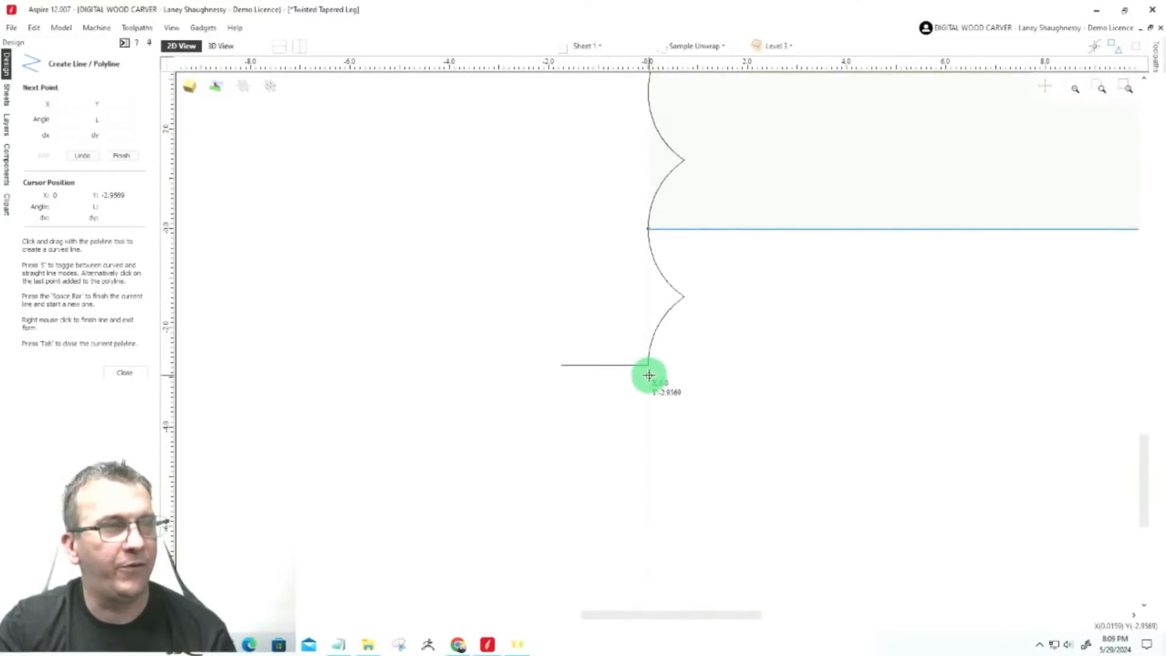
scroll(650, 377, "up", 3)
scroll(654, 389, "down", 4)
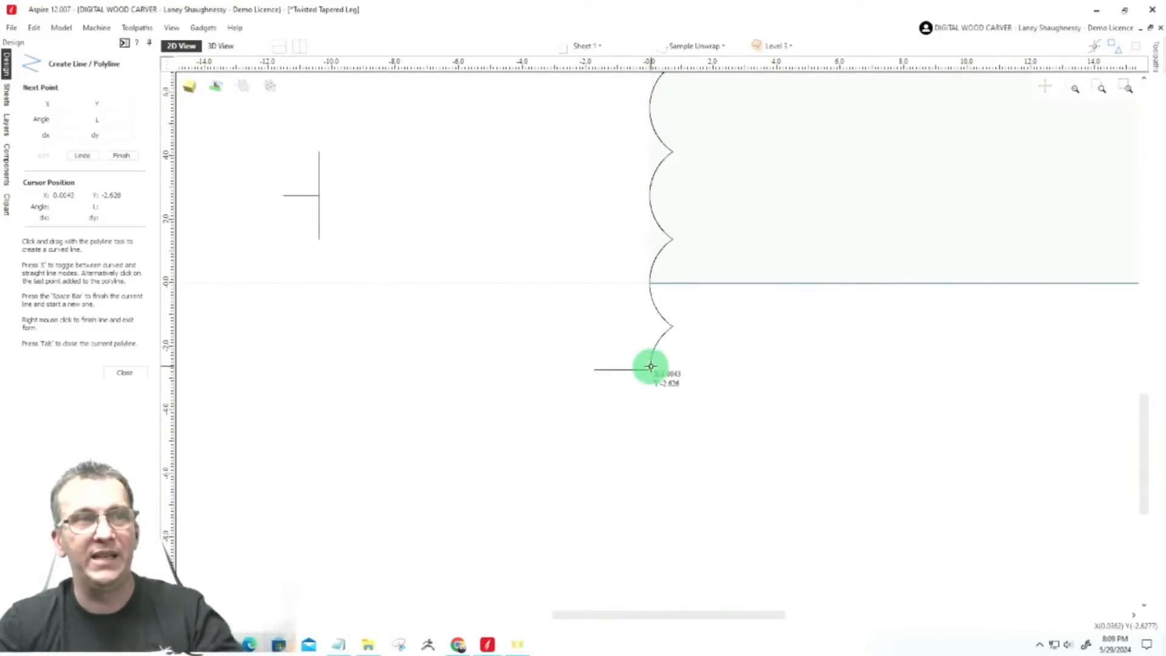
scroll(651, 366, "down", 4)
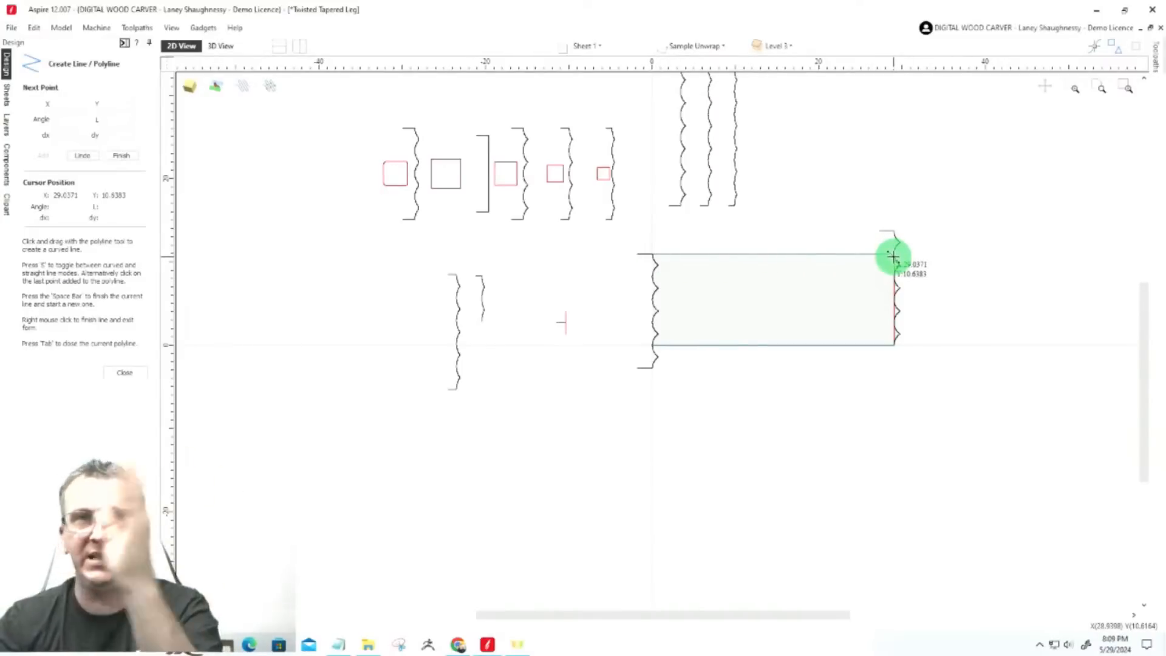
scroll(723, 371, "up", 5)
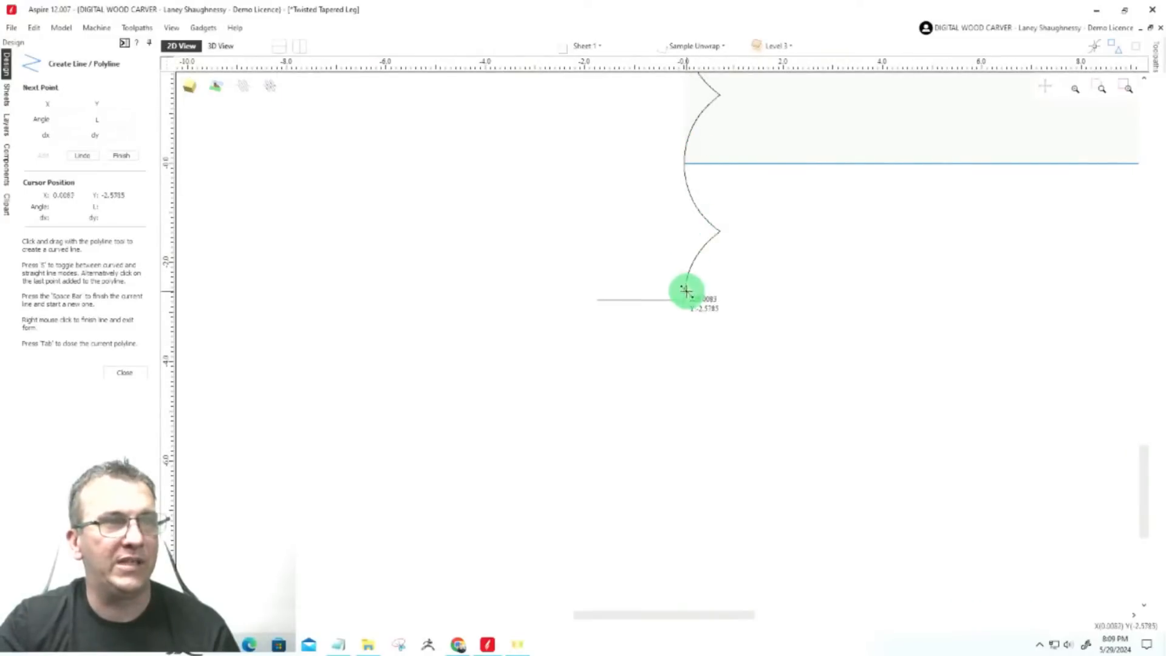
left_click(684, 300)
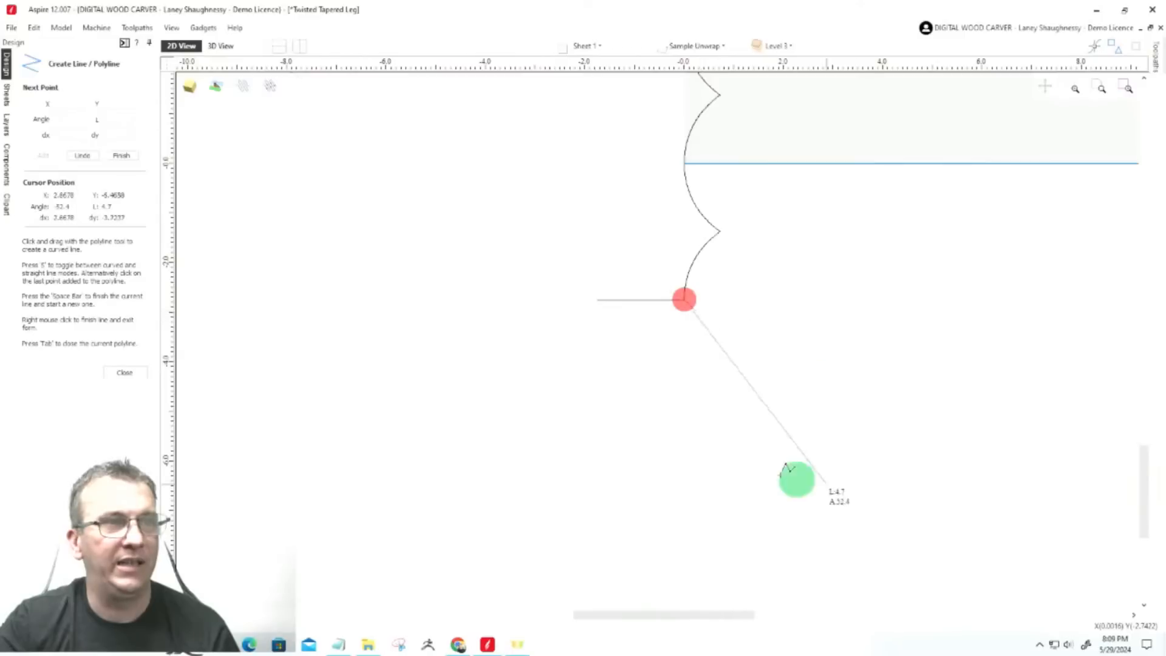
scroll(589, 440, "down", 6)
scroll(886, 443, "up", 7)
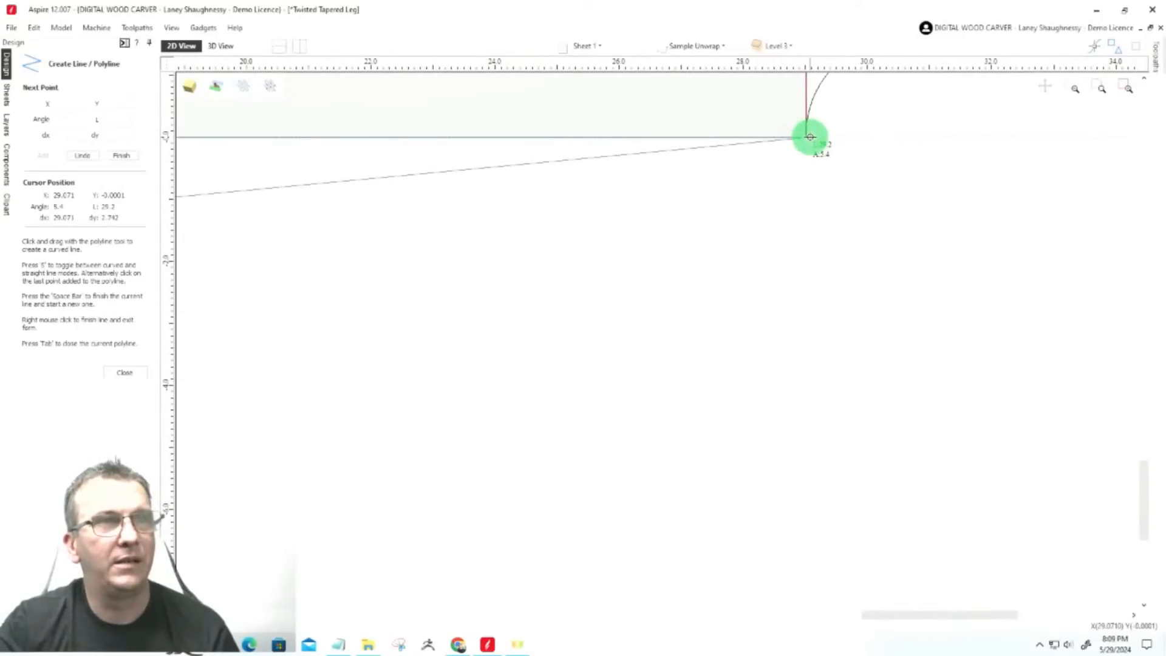
left_click(807, 137)
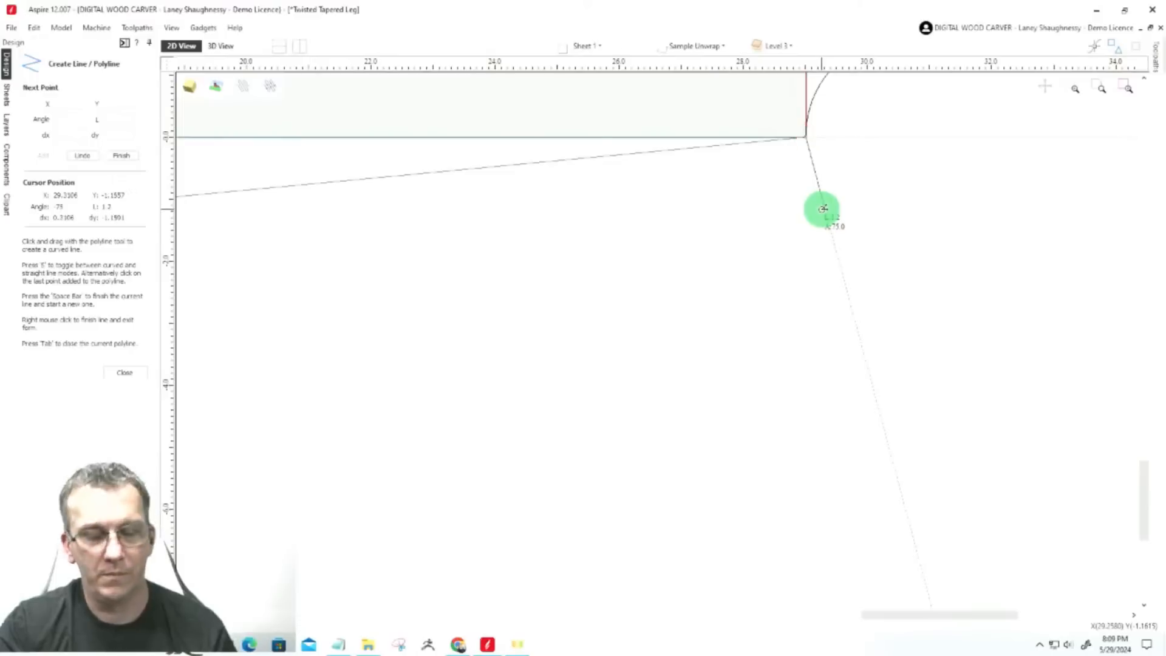
Draw a straight line about 29.13 inches long from the job's upper-left corner to the right profile's upper arc corner above the job
scroll(1057, 425, "down", 7)
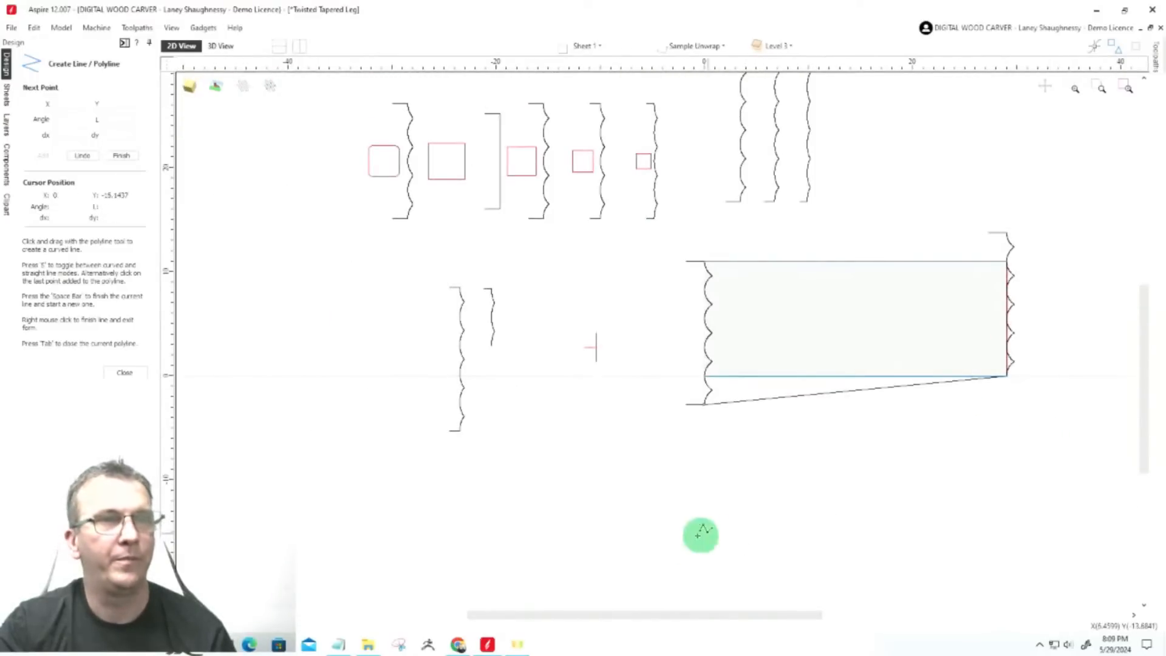
left_click(704, 258)
scroll(1028, 203, "up", 8)
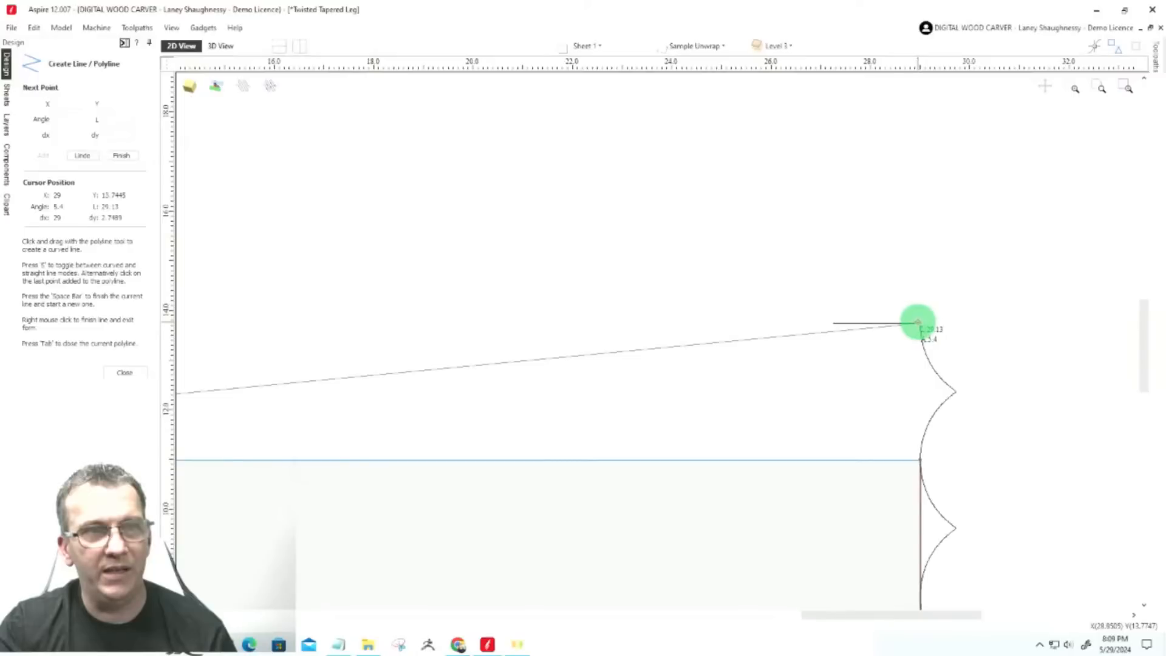
left_click(921, 322)
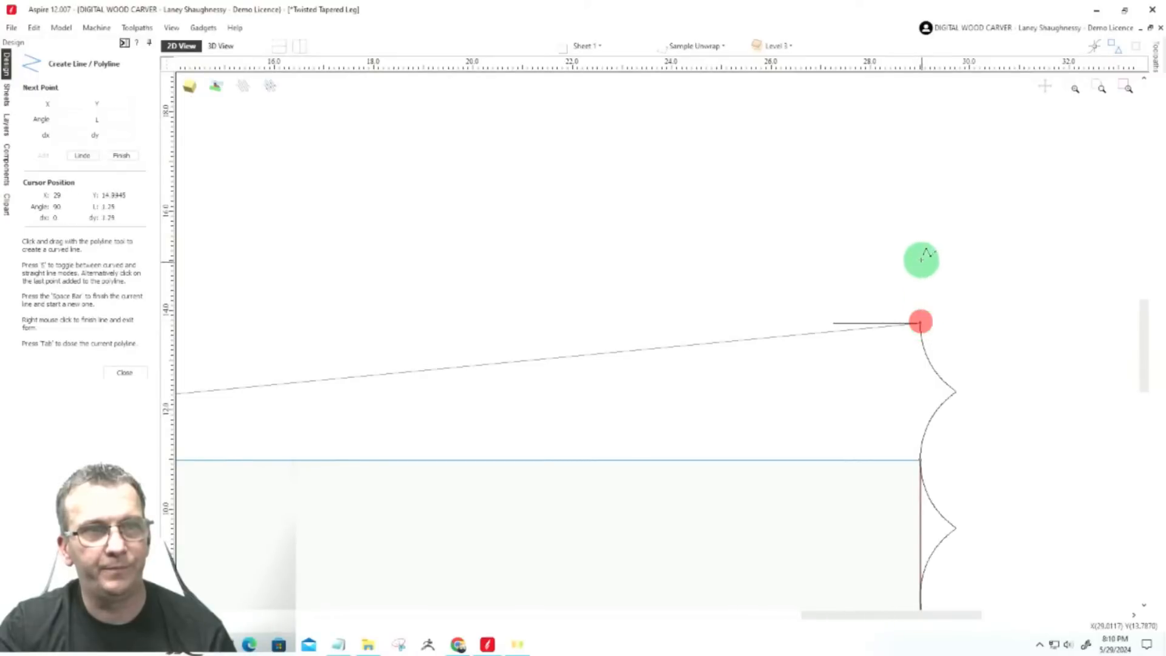
scroll(960, 270, "down", 6)
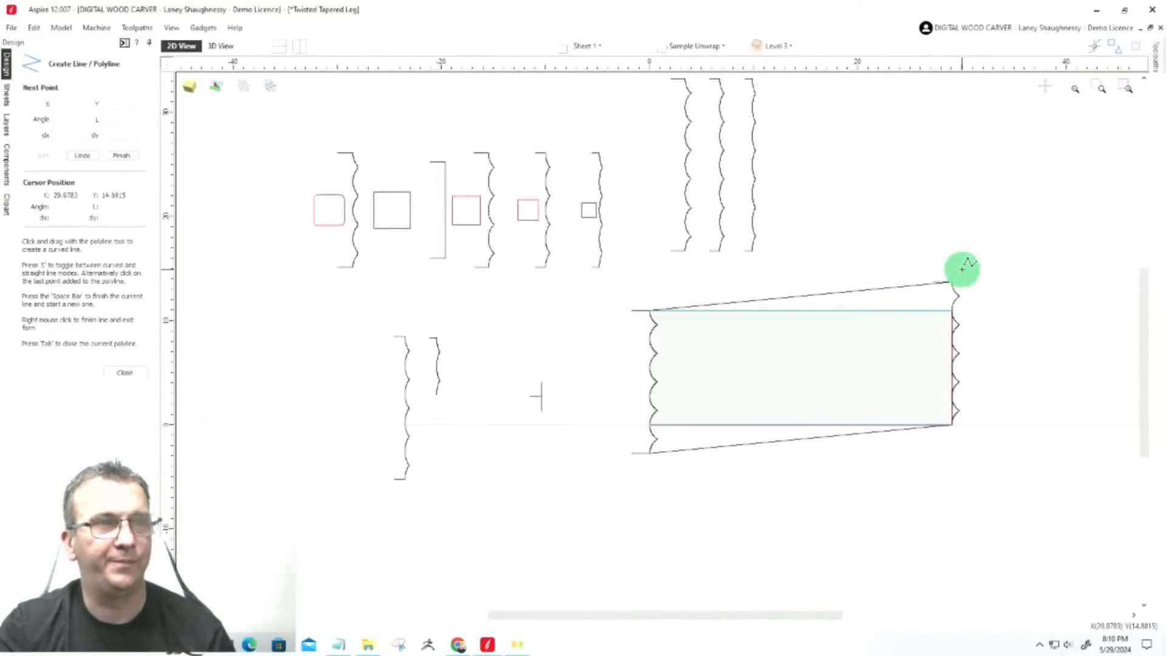
left_click(125, 372)
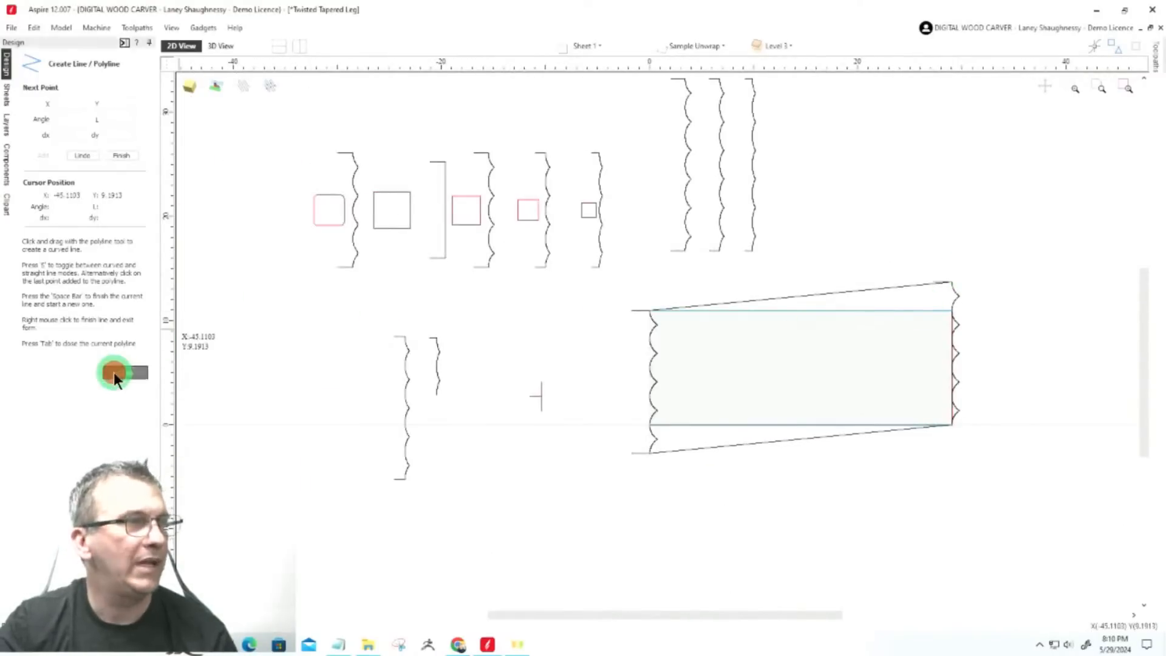
Start a Two Rail Sweep with the lower slanted line selected
left_click(824, 299)
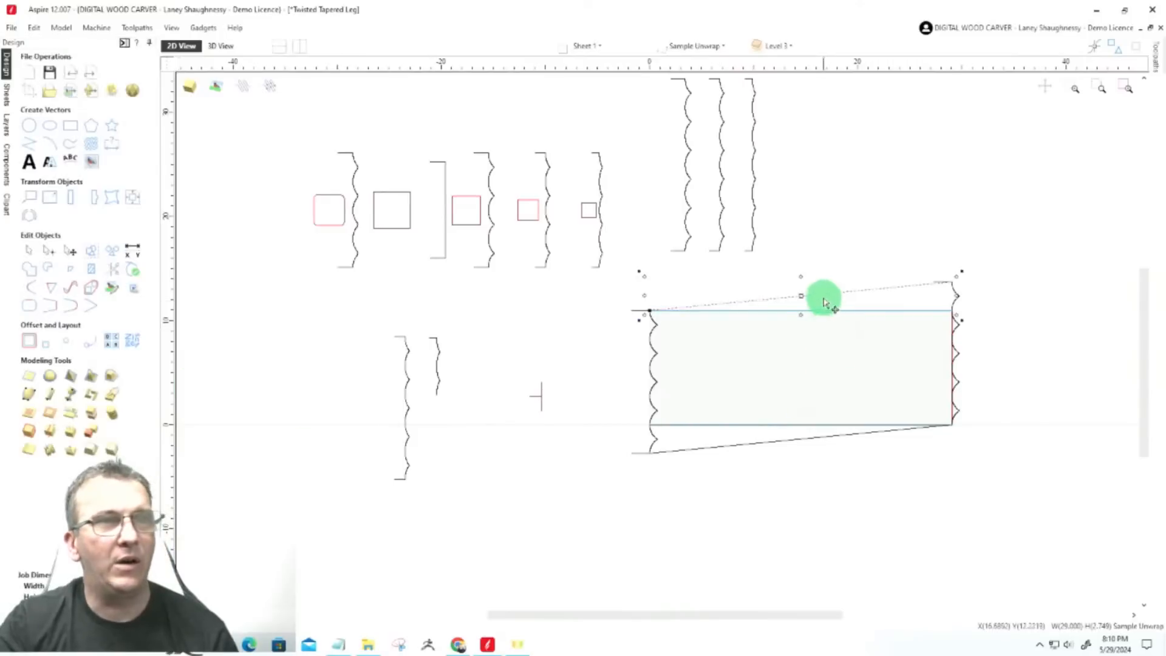
left_click(771, 442)
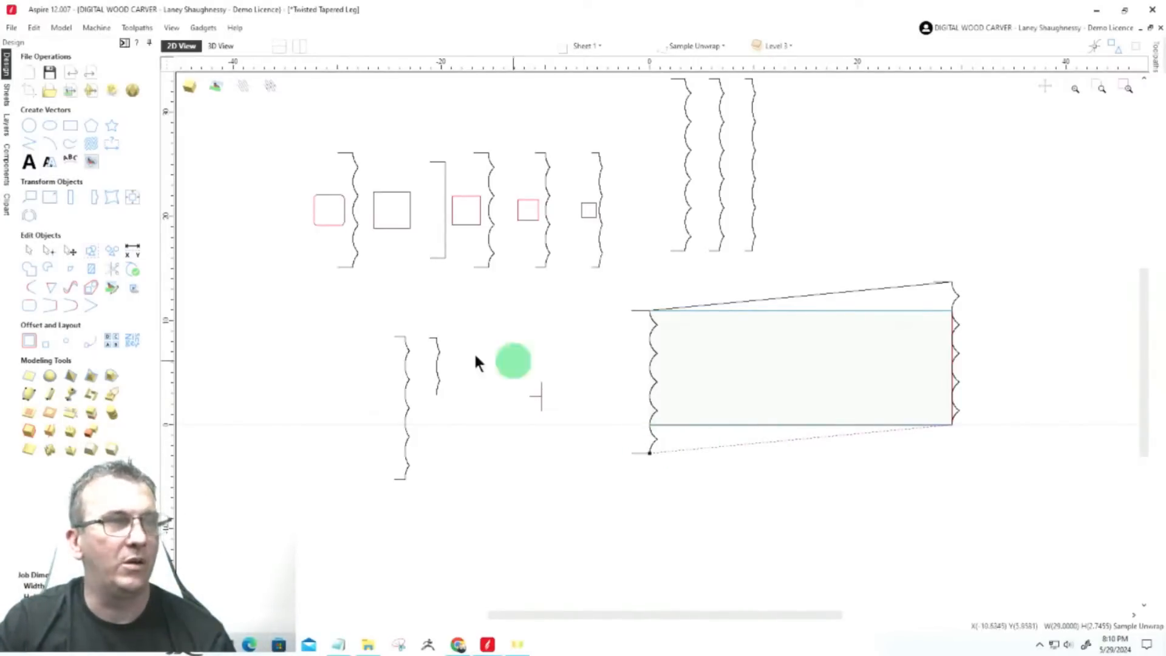
left_click(39, 387)
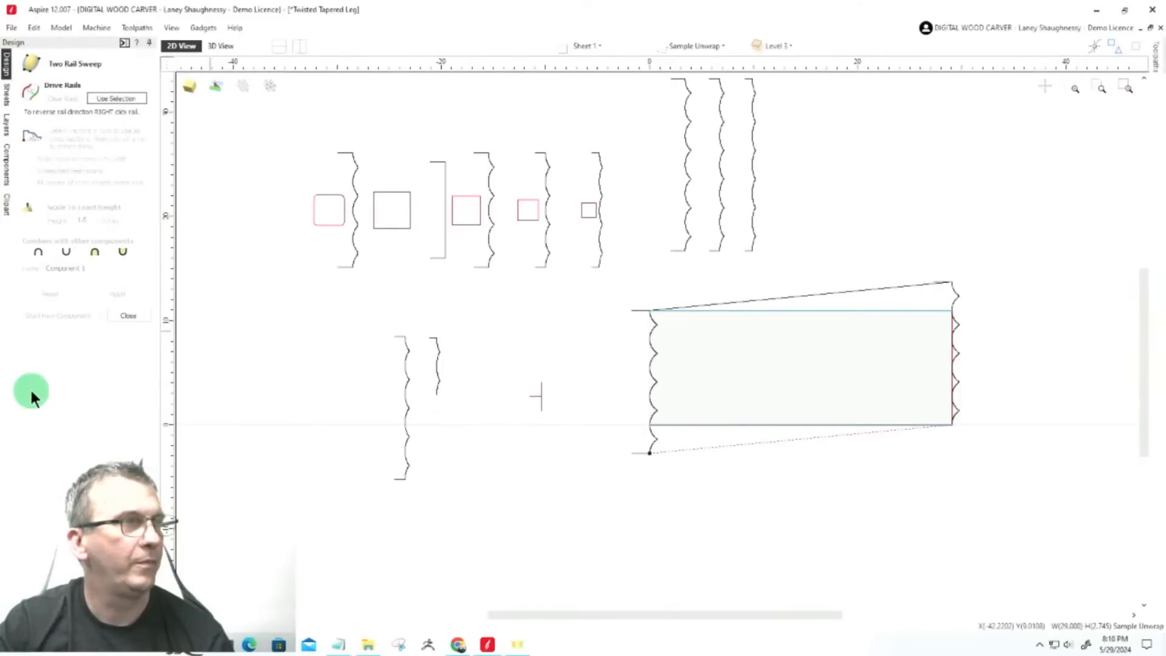
Show the 2D and 3D views side by side and set the 3D view to look from the top
left_click(230, 45)
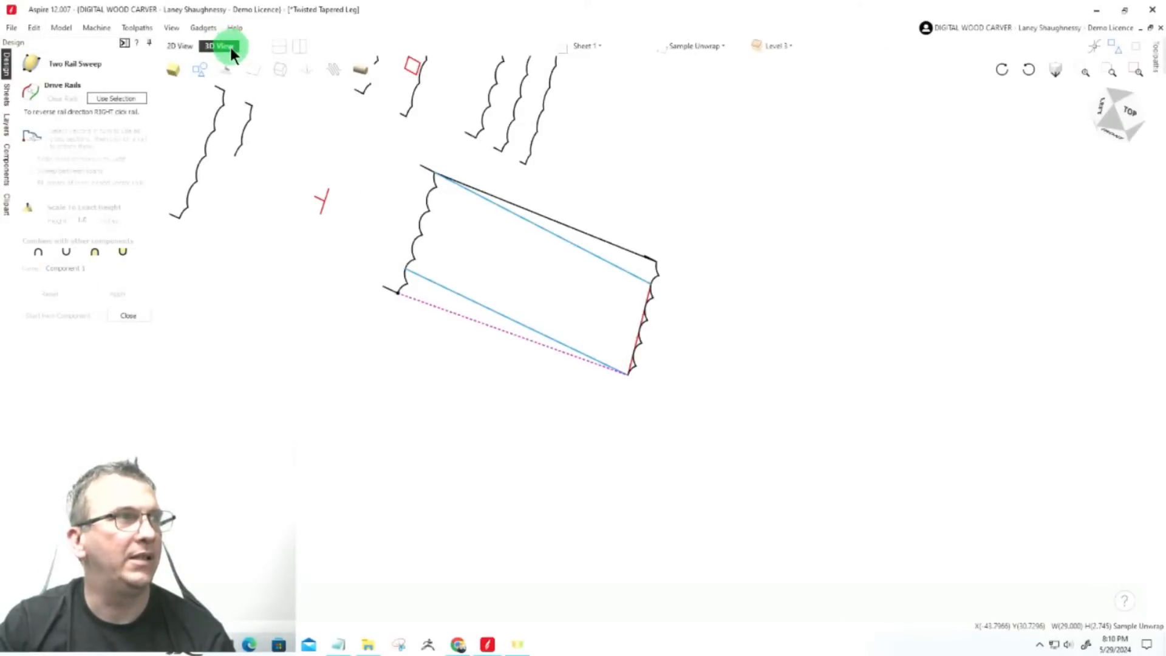
left_click(300, 48)
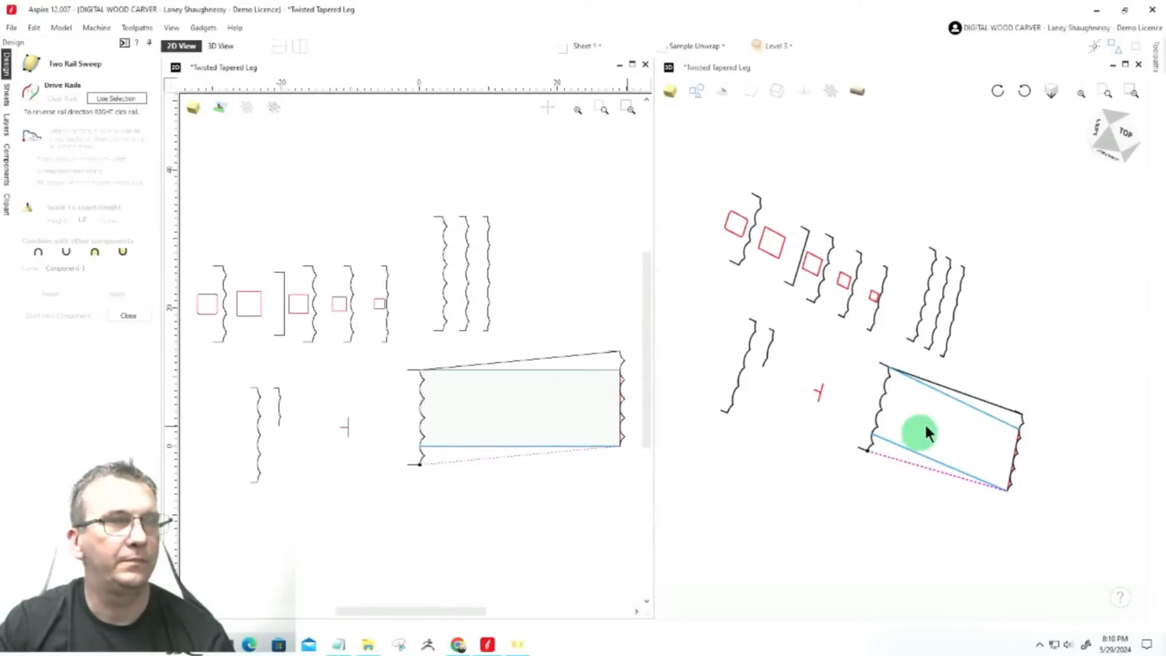
left_click(1126, 137)
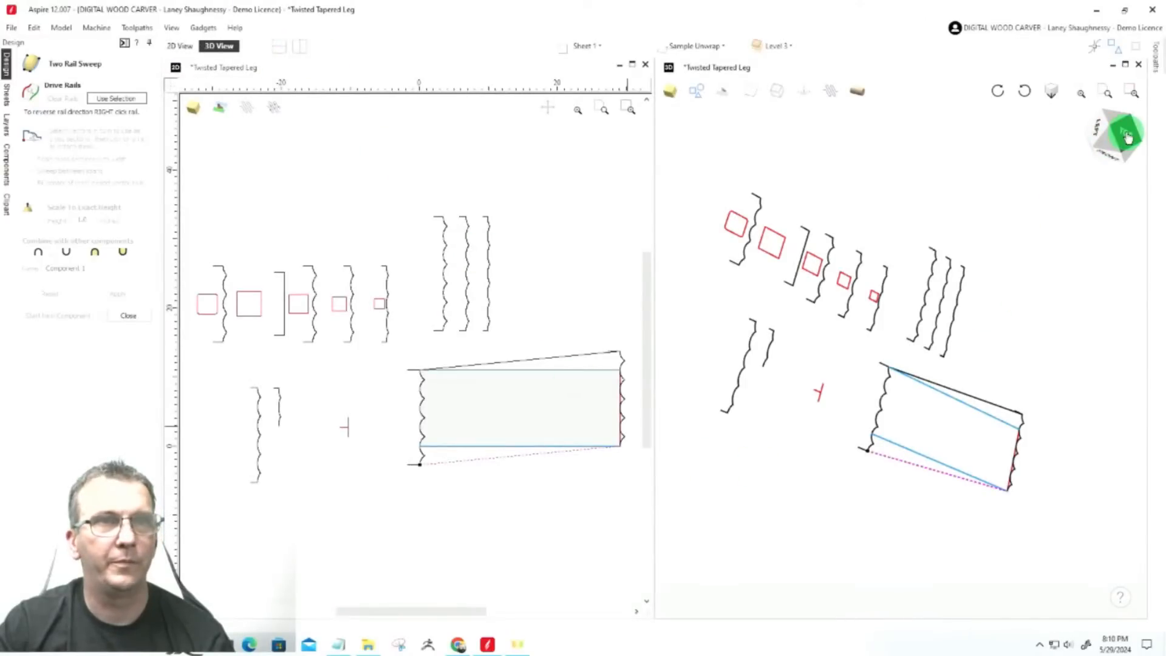
left_click(1127, 137)
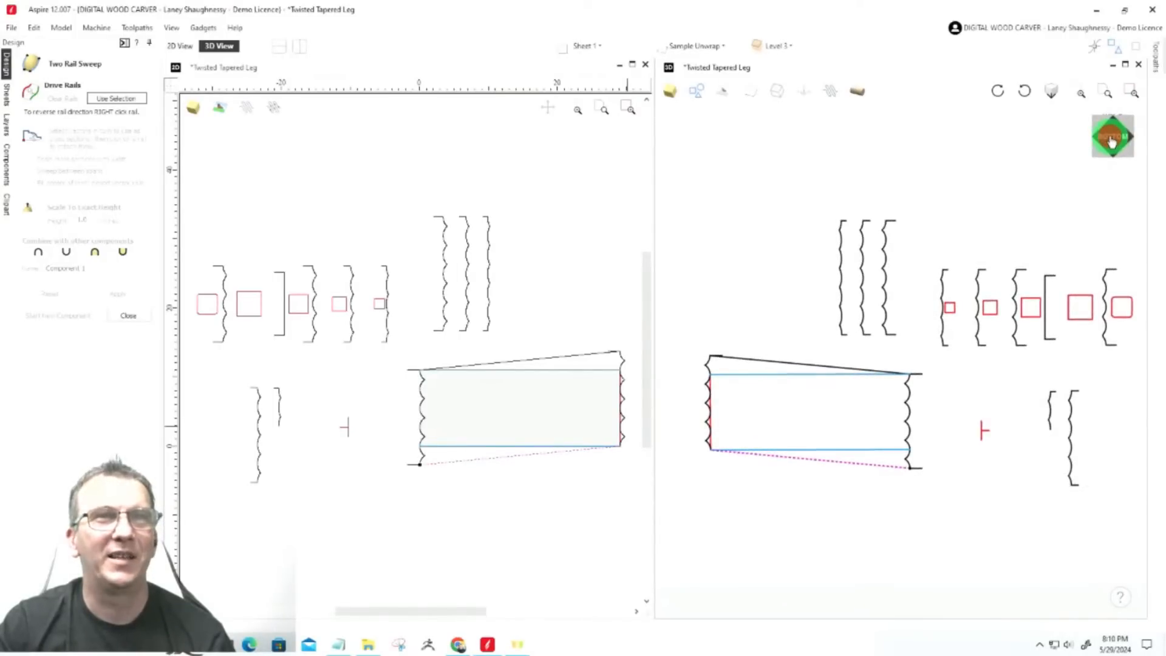
left_click(1112, 141)
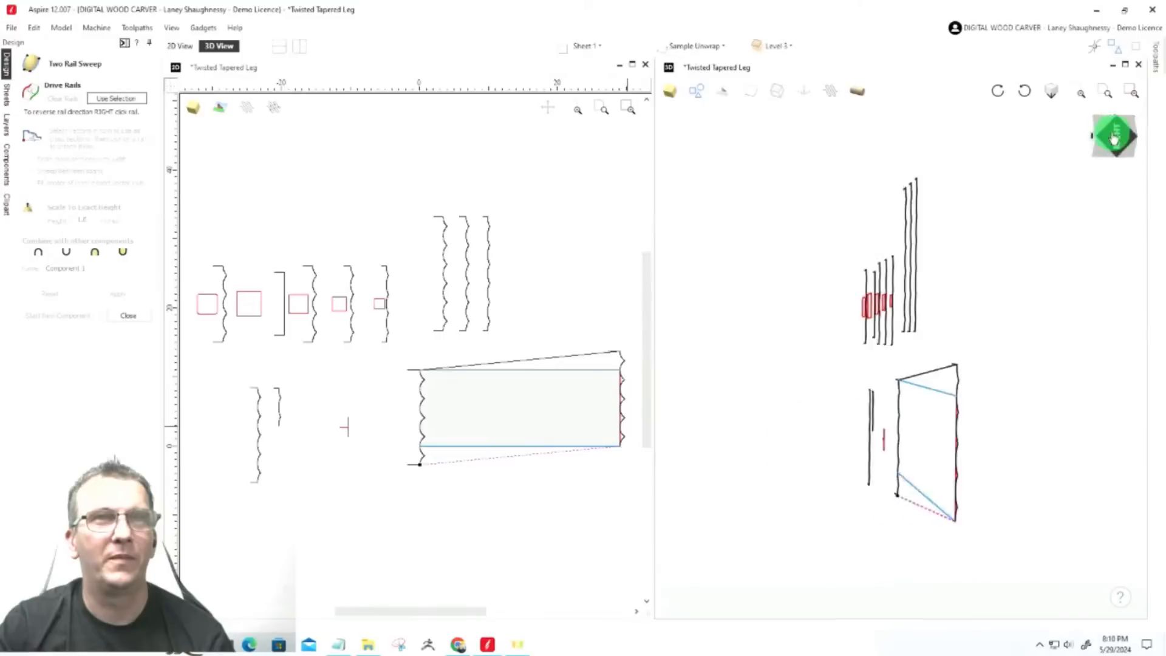
scroll(1053, 435, "up", 4)
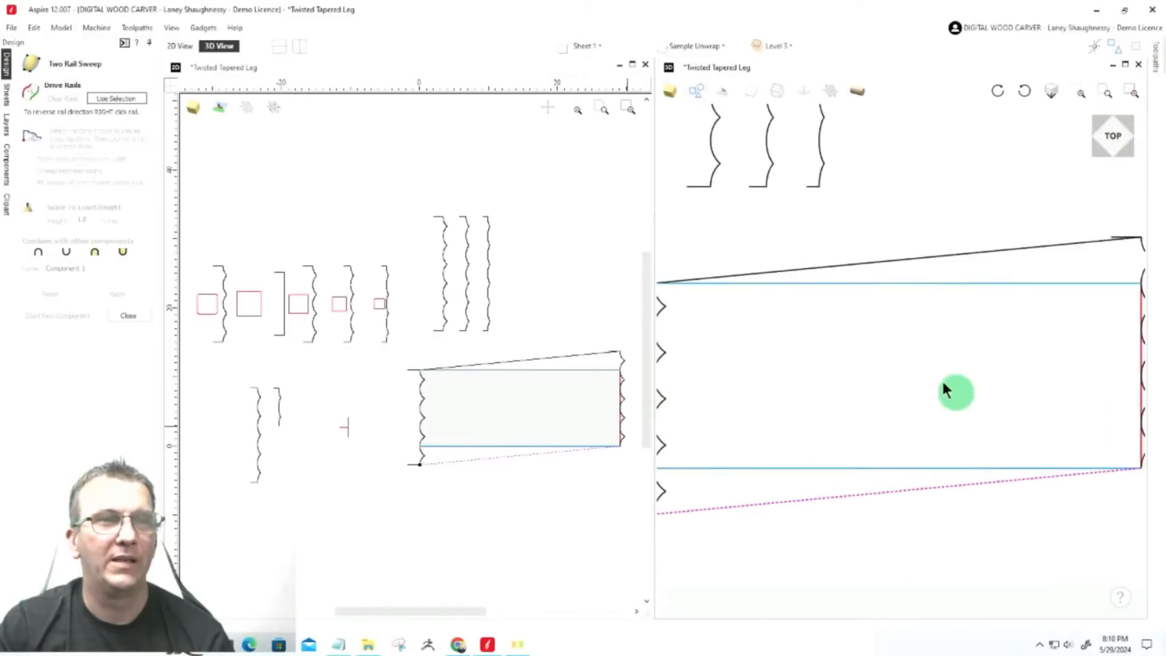
scroll(905, 340, "down", 2)
scroll(897, 305, "up", 1)
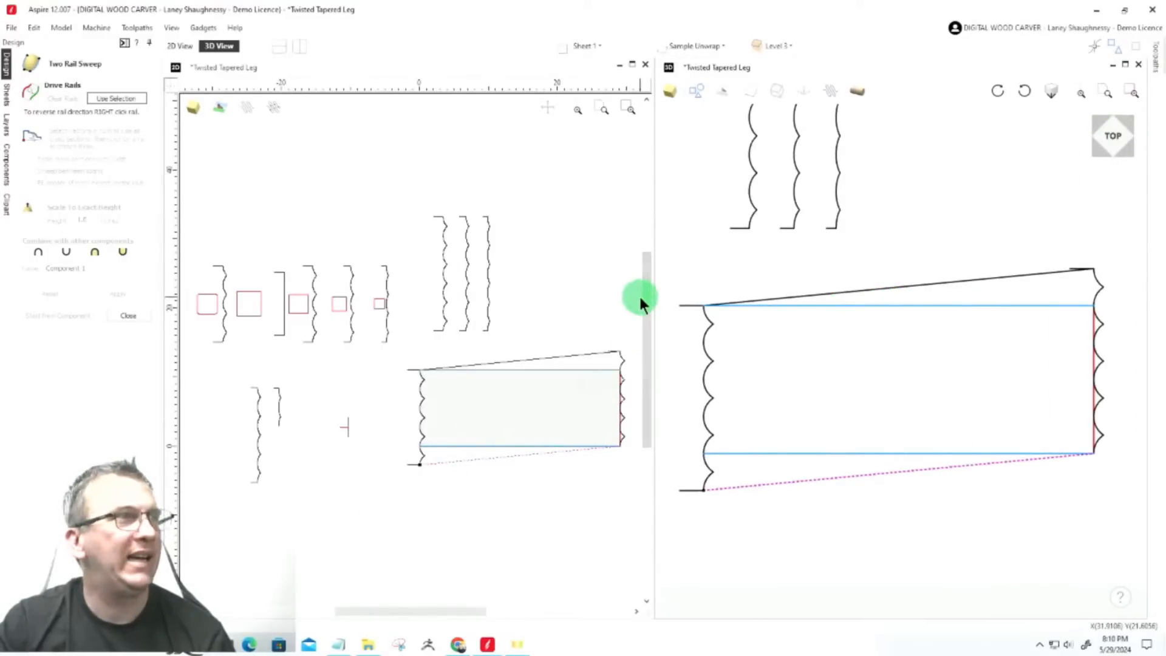
Switch the 3D view from wrapped to flat display and look at the job from the top
left_click(863, 95)
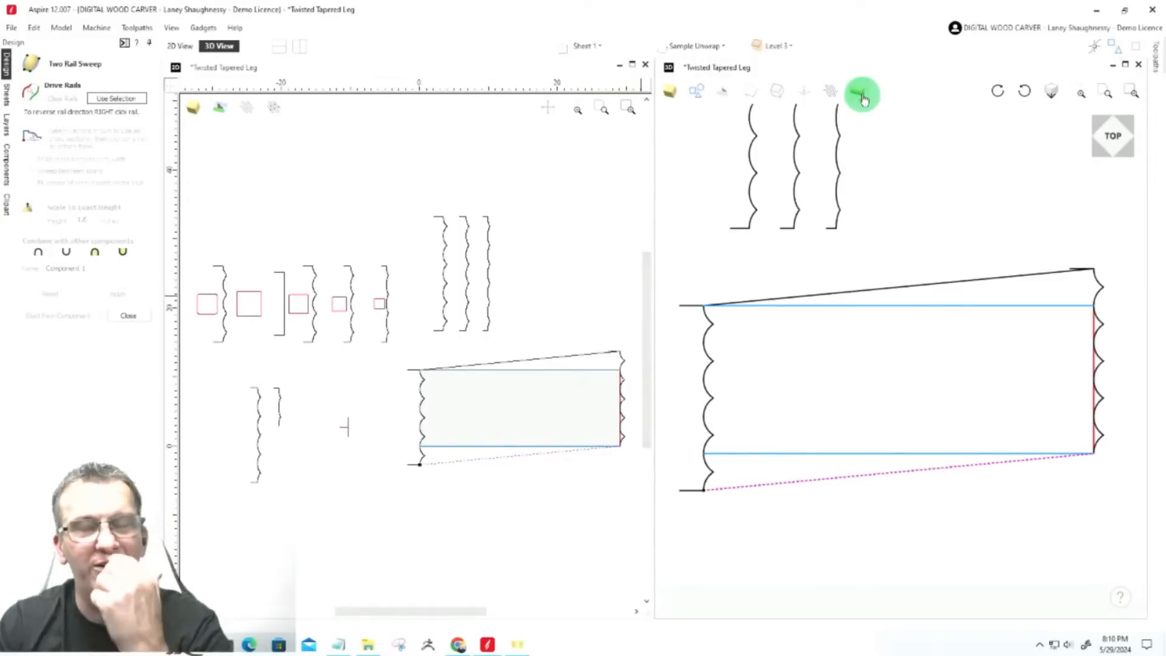
left_click(863, 95)
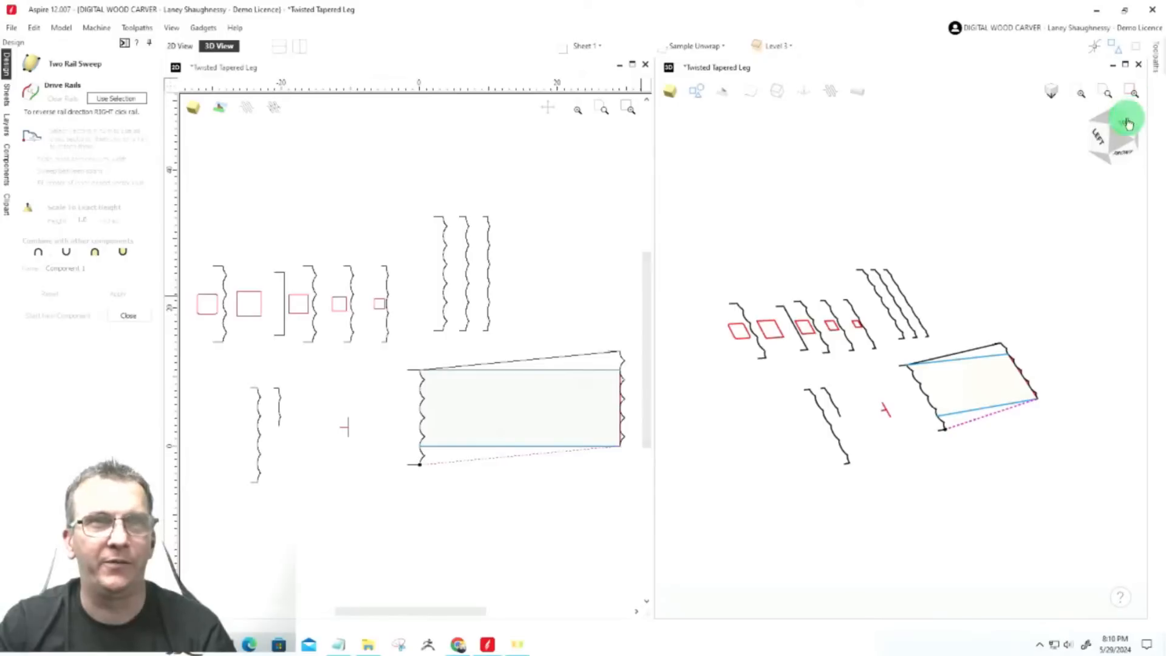
left_click_drag(1123, 127, 1117, 139)
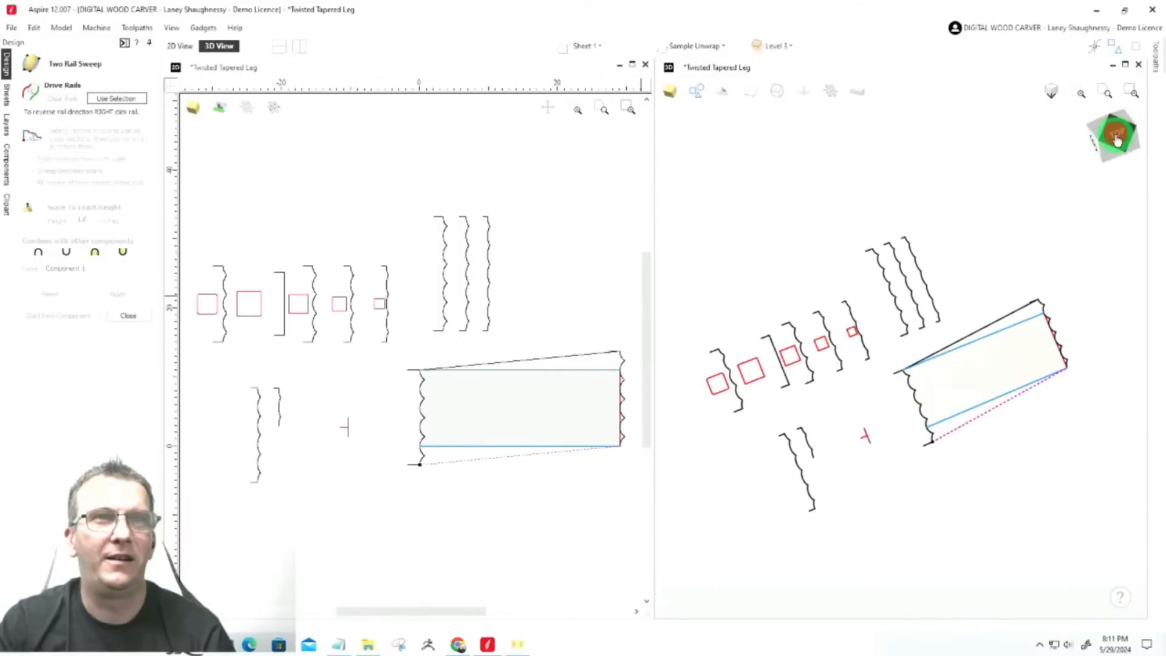
left_click(1117, 140)
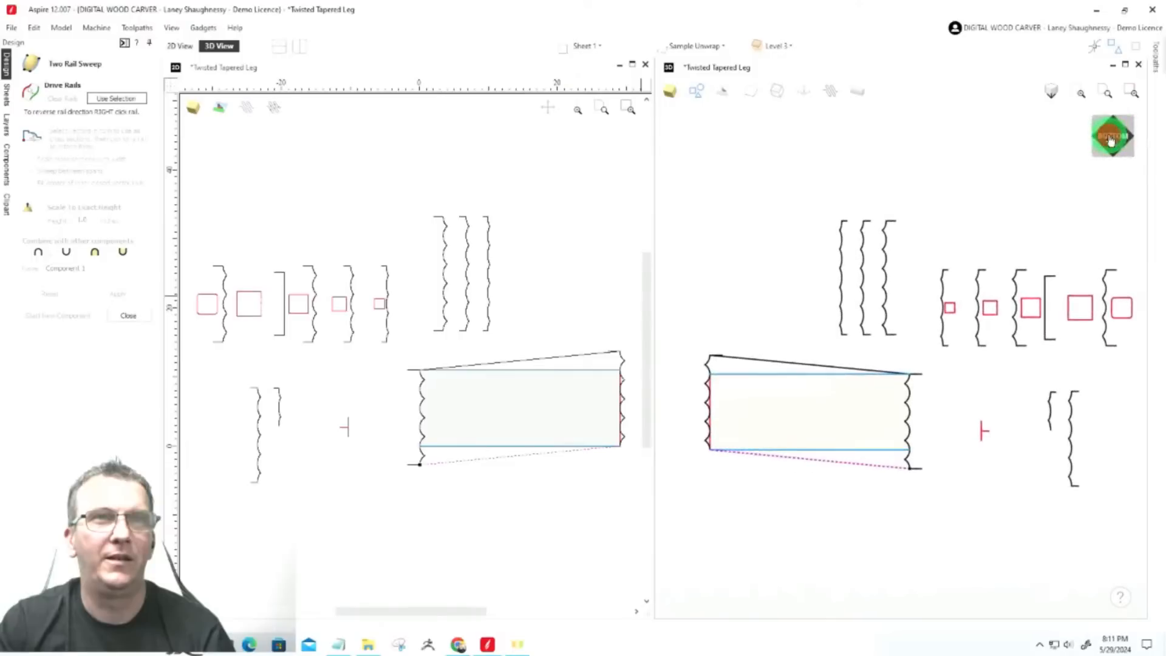
left_click(1111, 140)
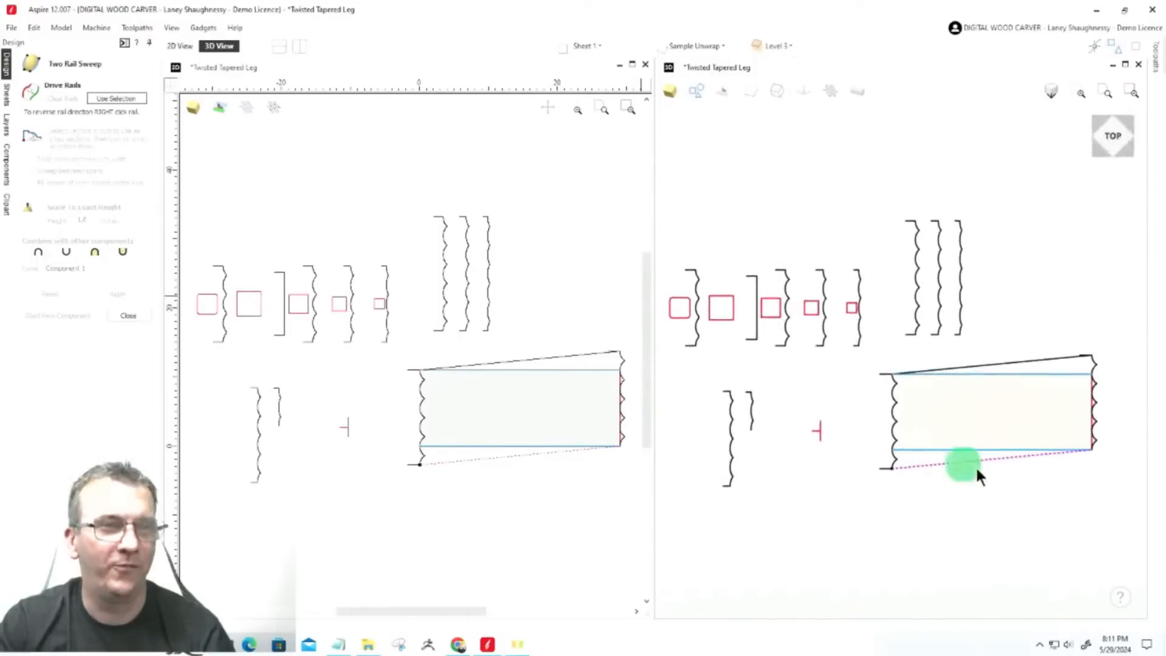
scroll(1002, 483, "up", 3)
scroll(947, 474, "down", 1)
scroll(1123, 413, "up", 2)
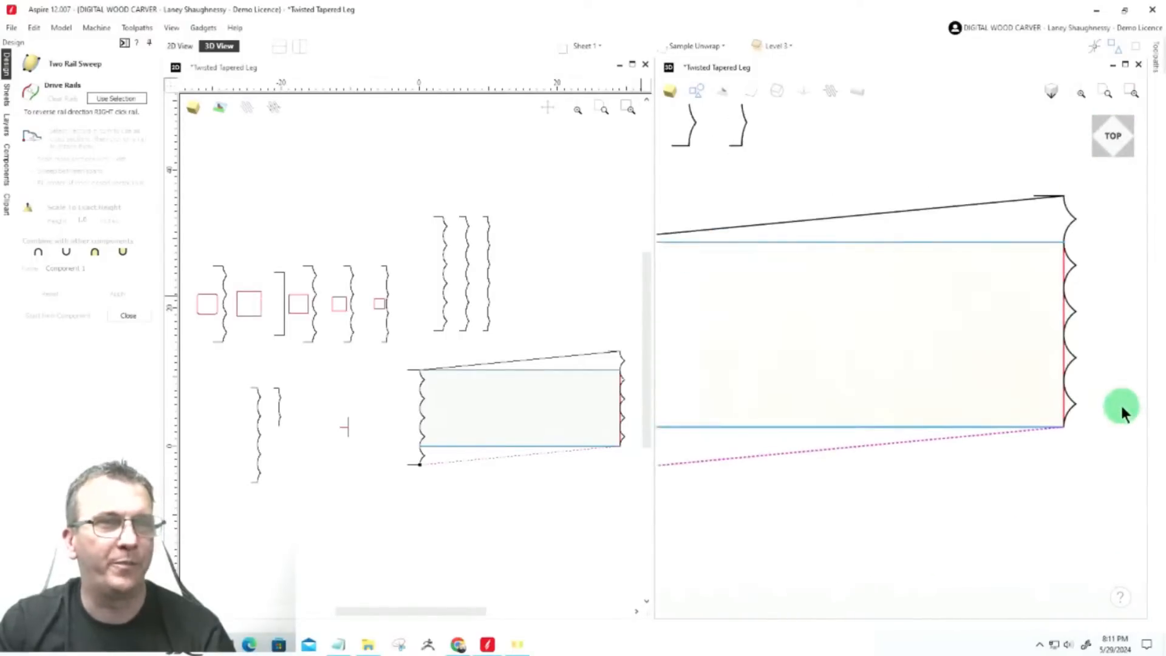
scroll(1123, 408, "down", 2)
scroll(1086, 416, "up", 1)
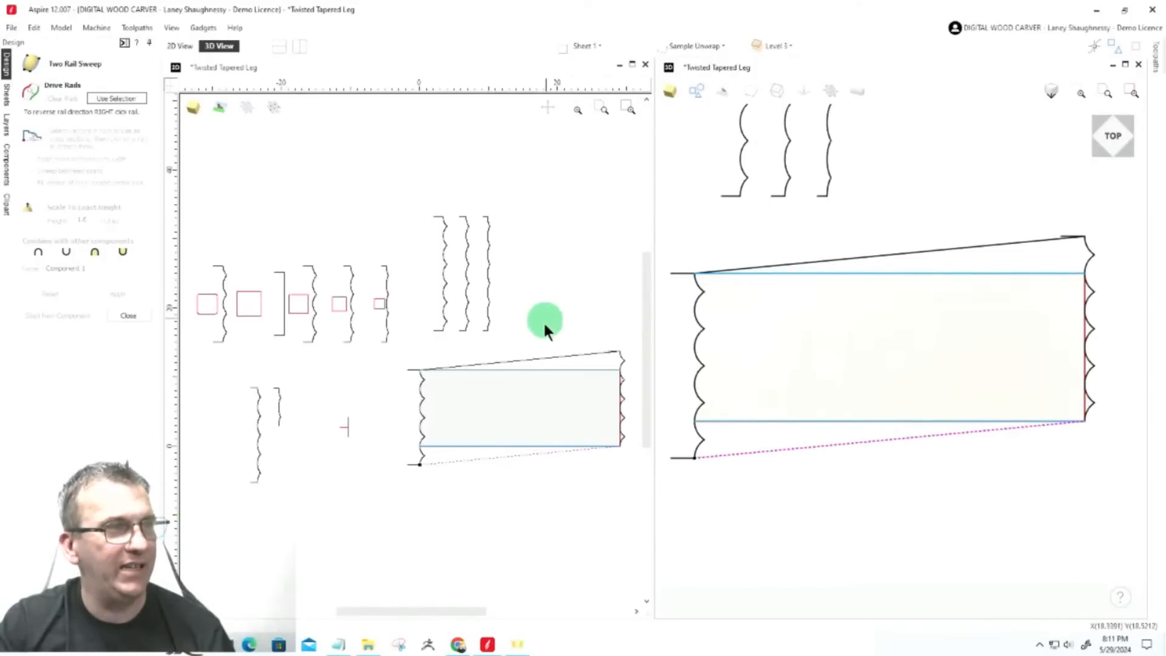
Set both slanted lines as drive rails and sweep the scalloped profile at their starting end along them
left_click(571, 362, "shift")
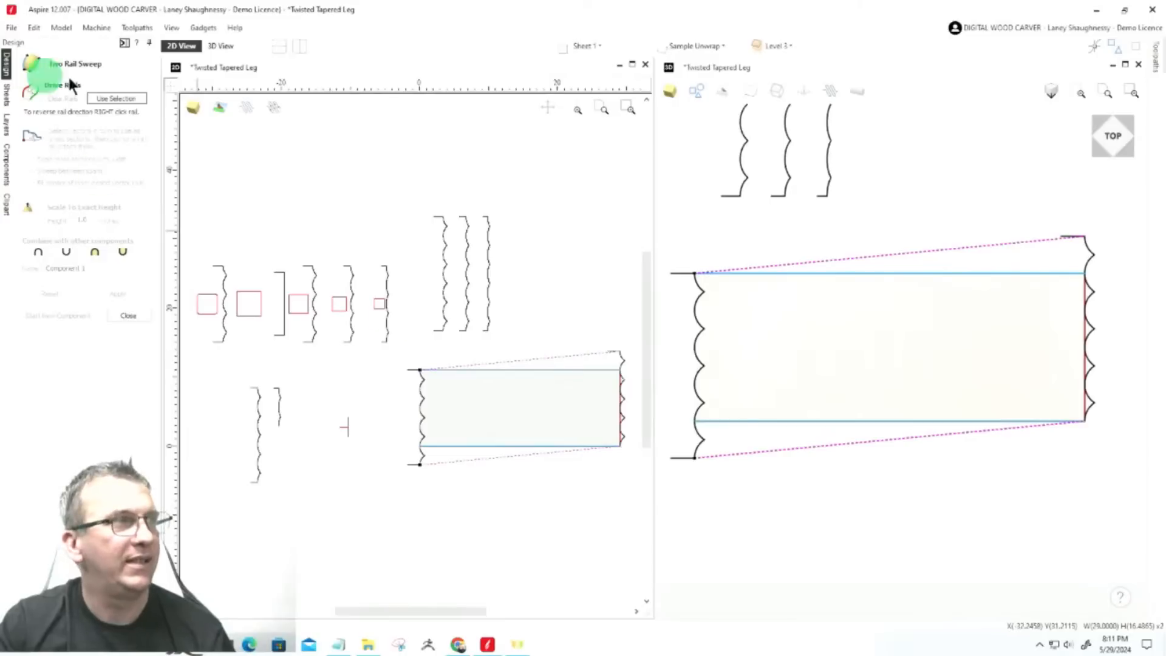
left_click(118, 98)
scroll(356, 438, "up", 2)
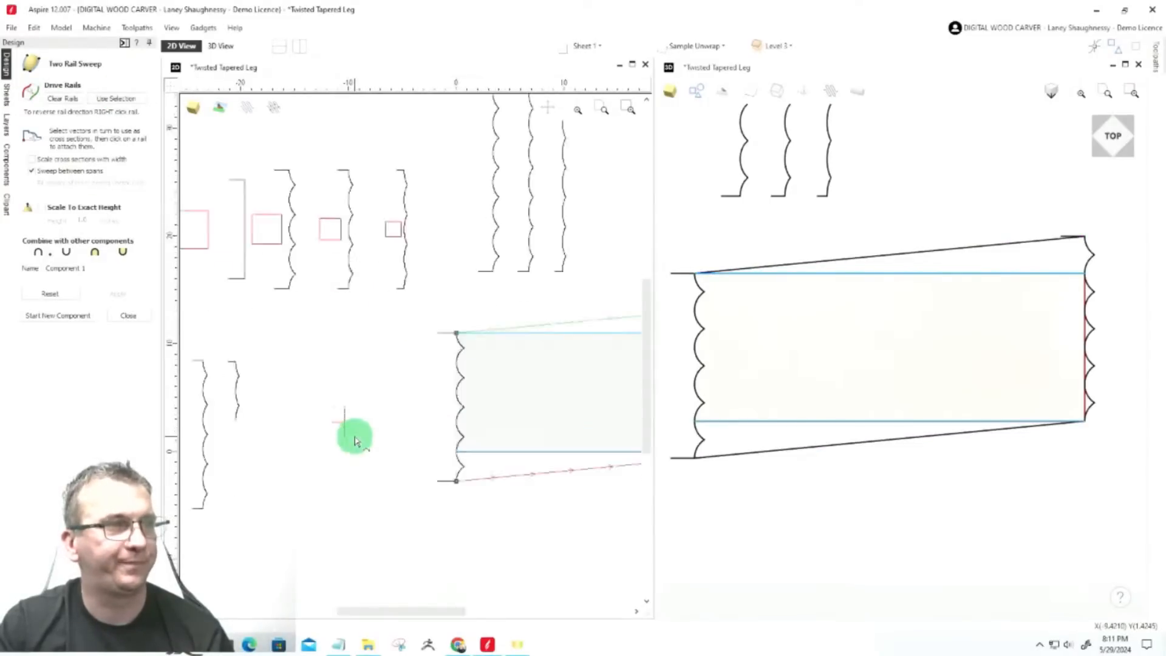
scroll(356, 438, "up", 1)
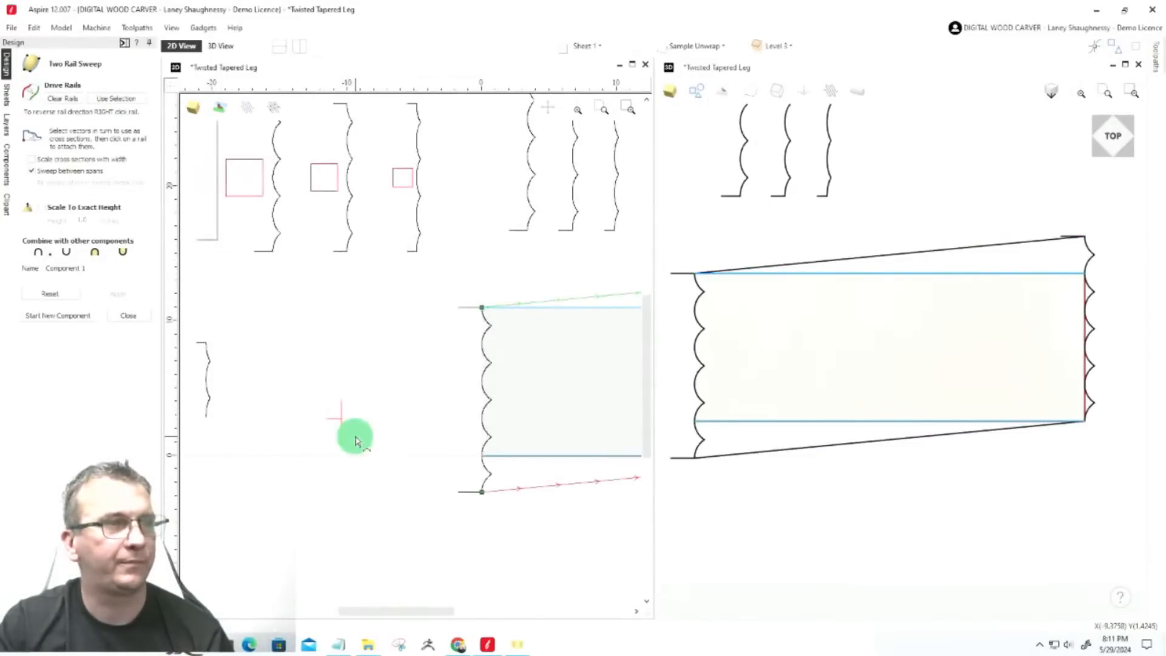
left_click(491, 384)
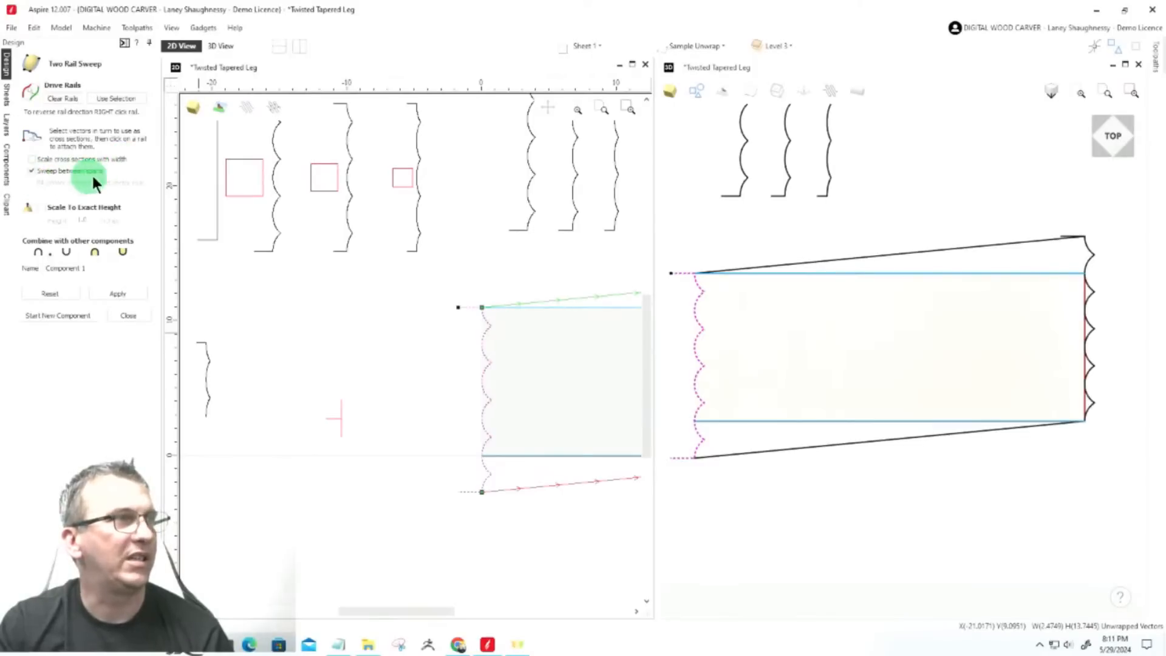
left_click(115, 292)
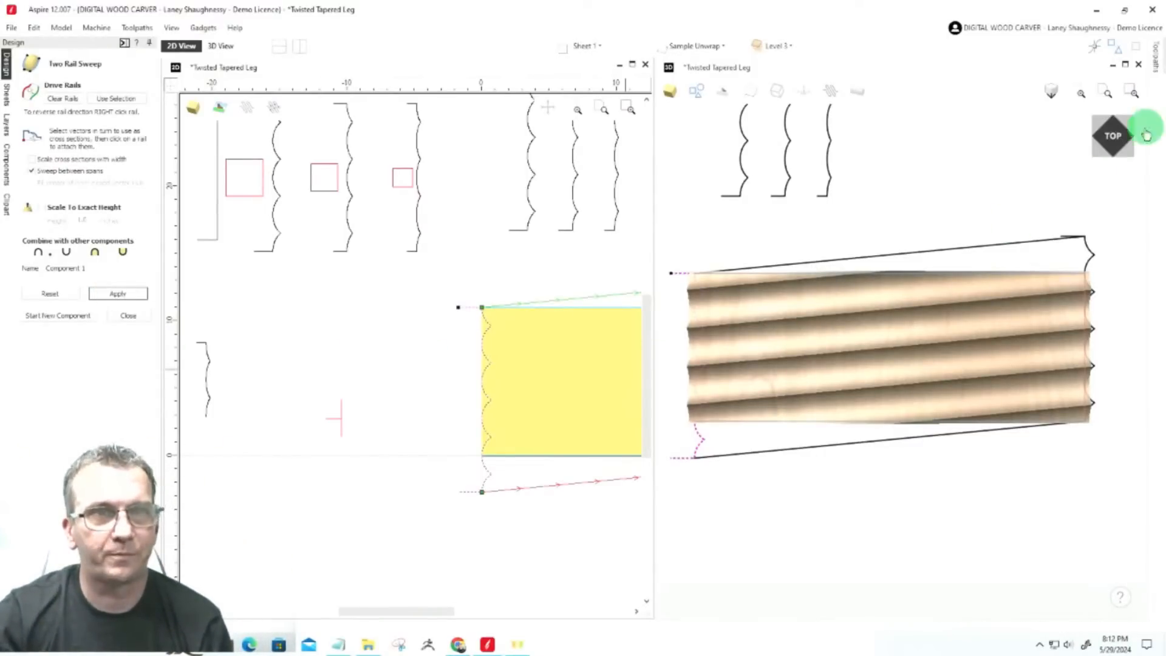
Display the swept component wrapped into a round 3D leg and hide the vectors in the 3D view
left_click_drag(1115, 148, 1125, 120)
left_click(791, 336)
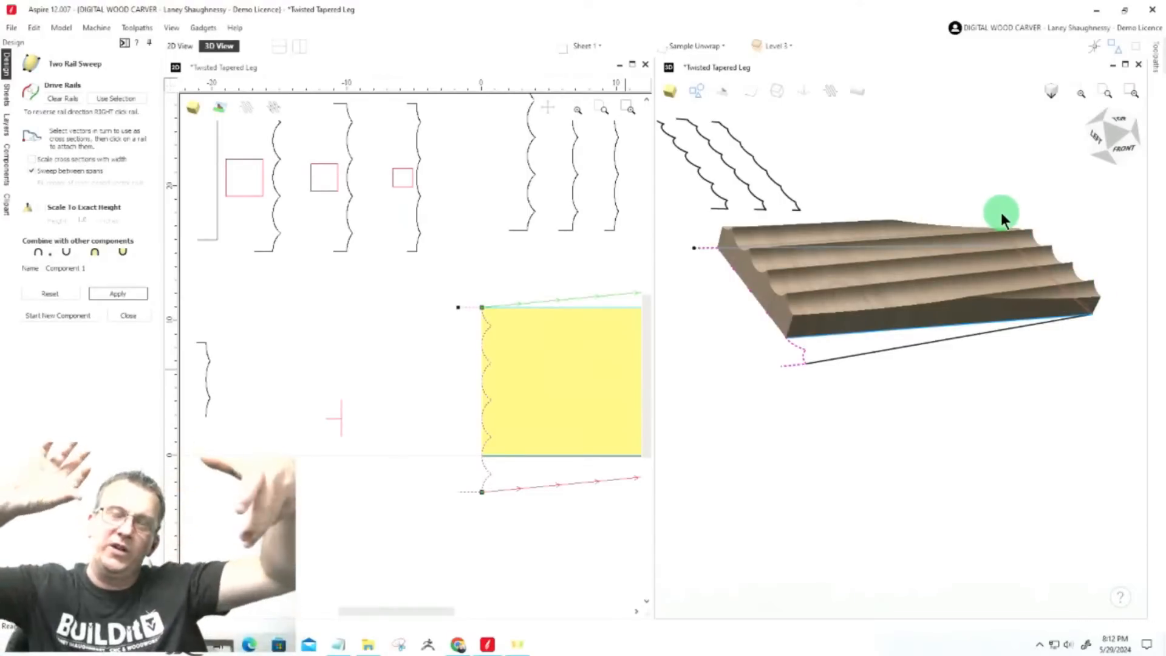
left_click(856, 96)
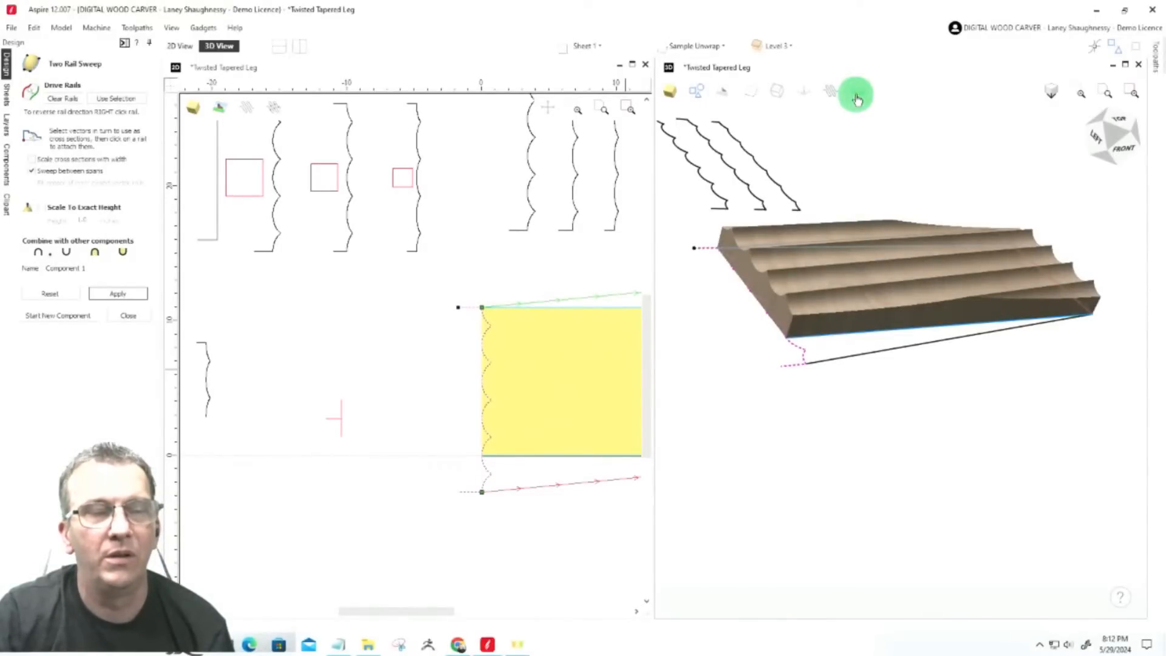
left_click(856, 95)
scroll(997, 486, "up", 5)
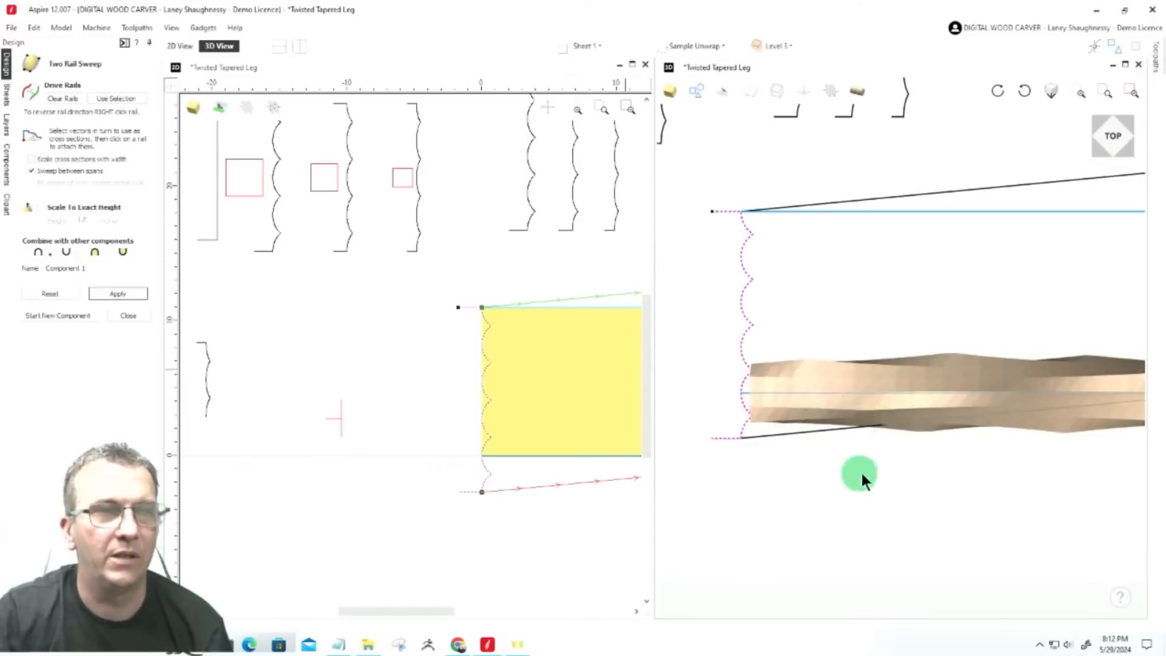
left_click_drag(1109, 142, 745, 100)
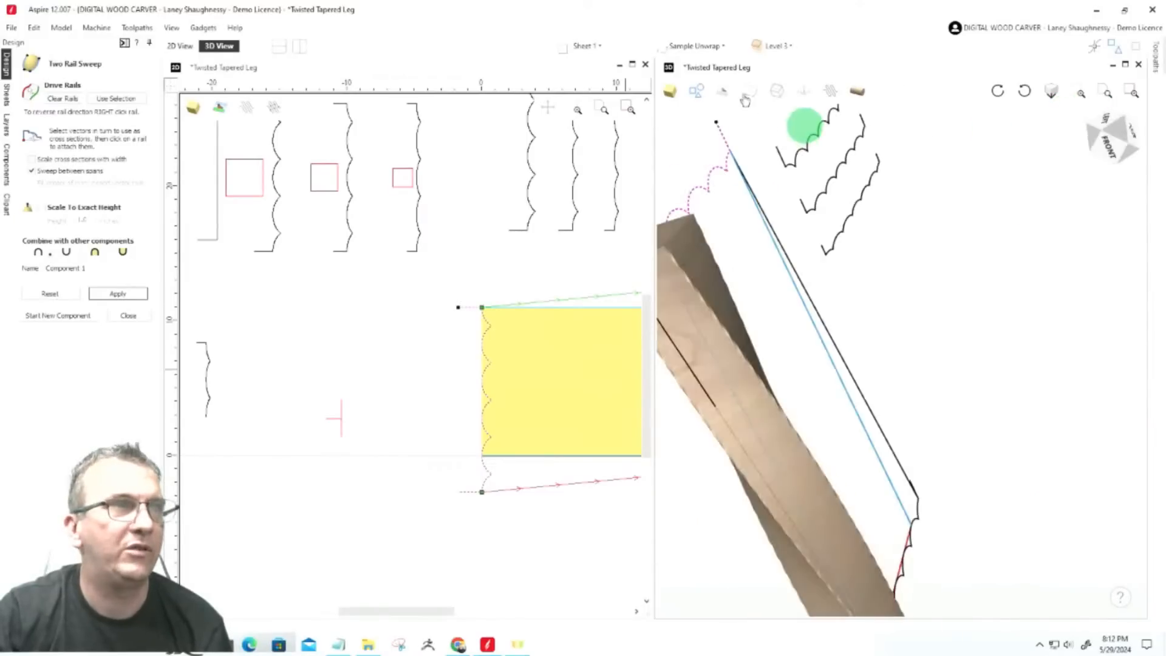
left_click(696, 91)
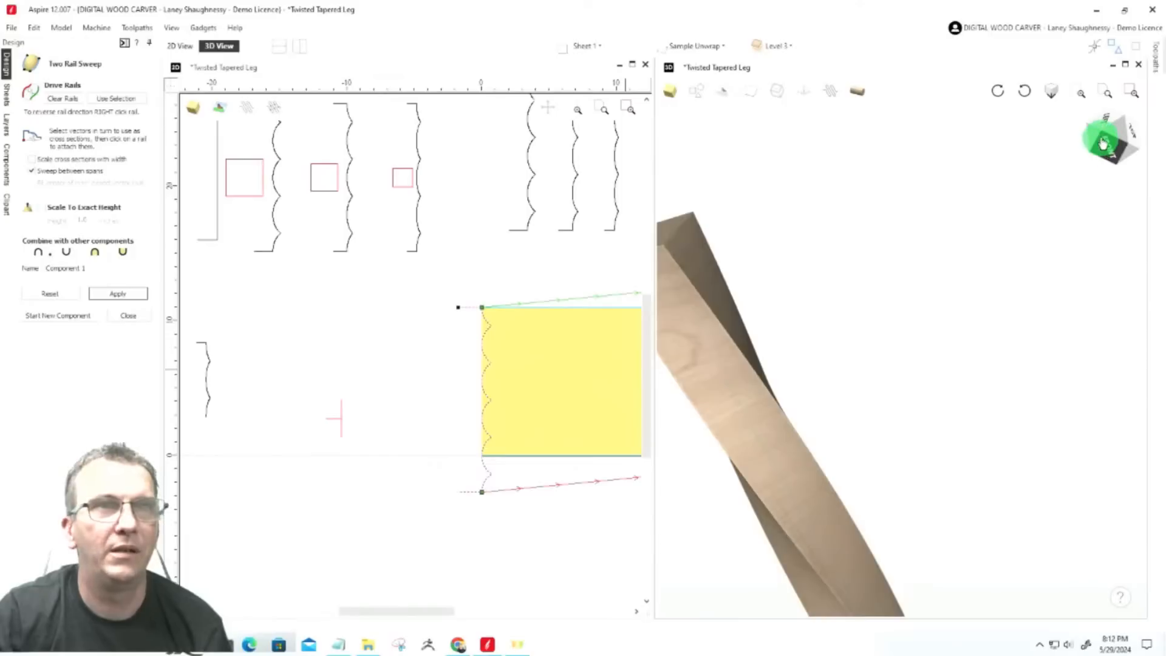
left_click_drag(818, 352, 786, 383)
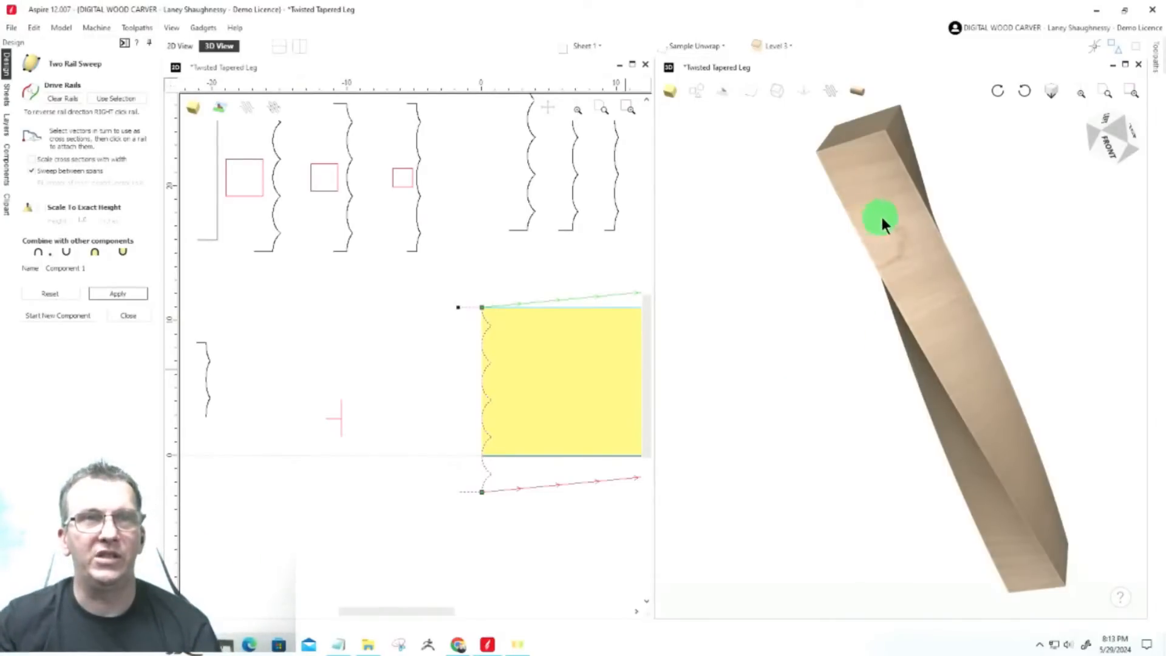
left_click_drag(1112, 142, 1043, 141)
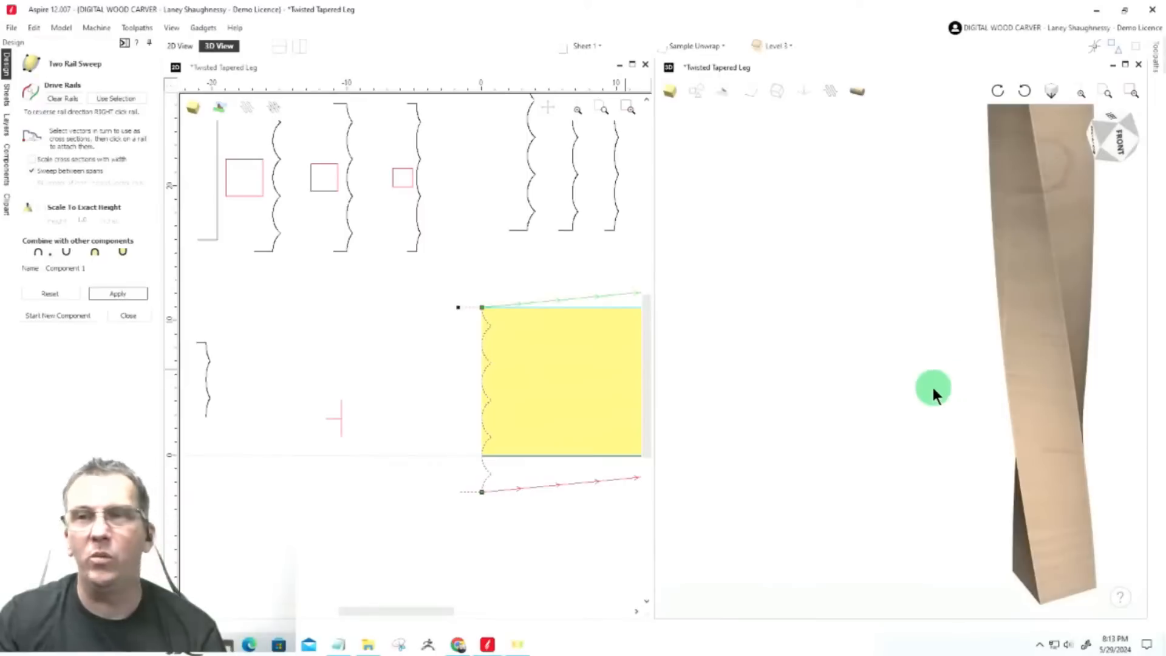
Open the reference image Twist Example.jpg full screen and examine the twisted newel post and balusters
key("super+e")
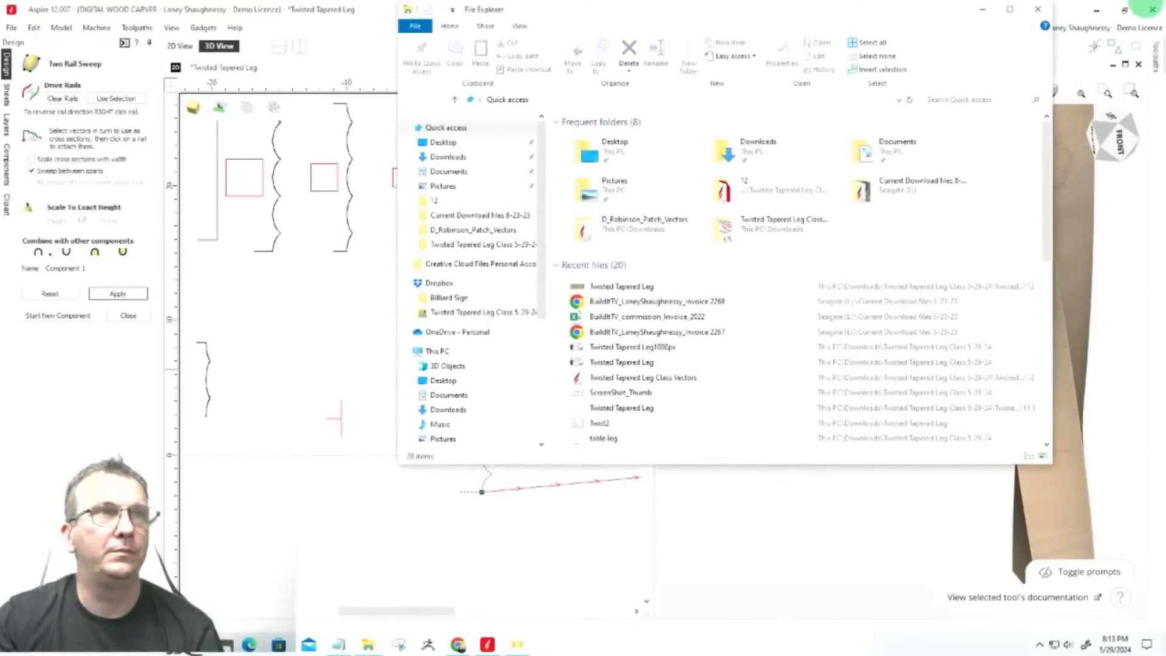
left_click_drag(887, 14, 1165, 55)
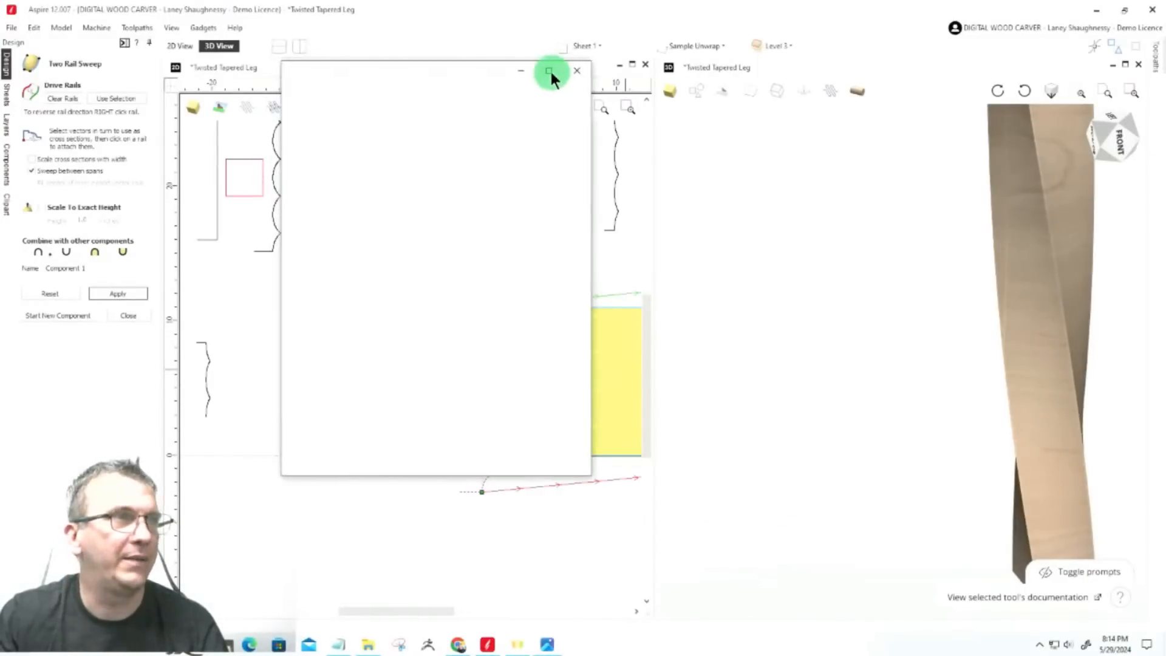
left_click(550, 73)
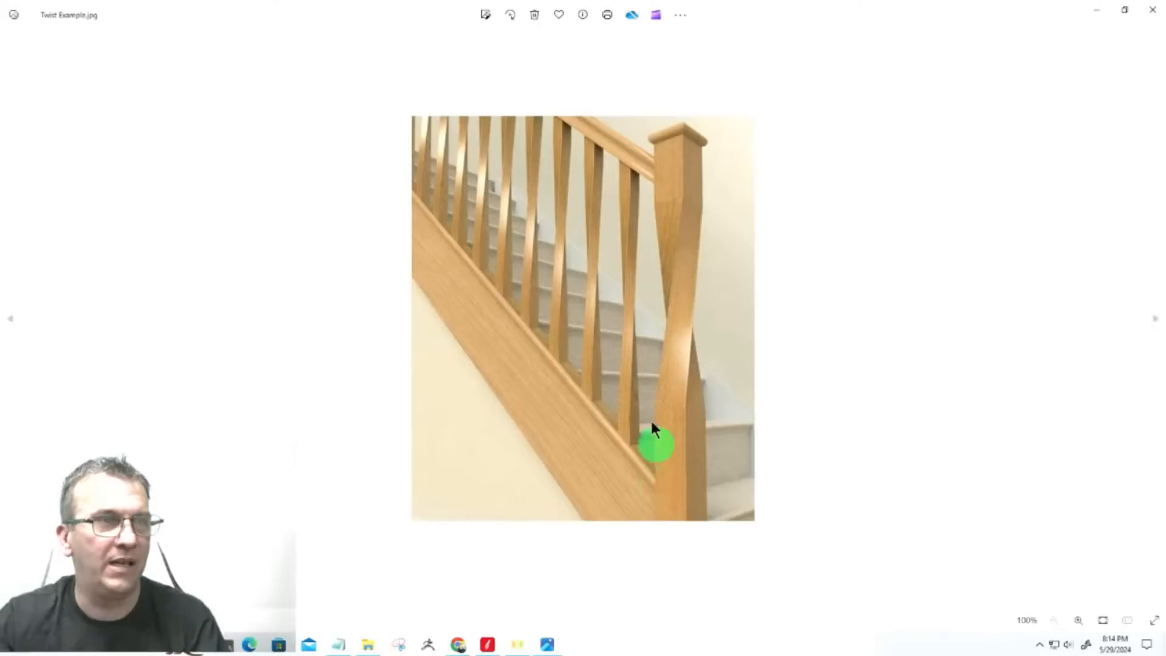
scroll(667, 241, "up", 3)
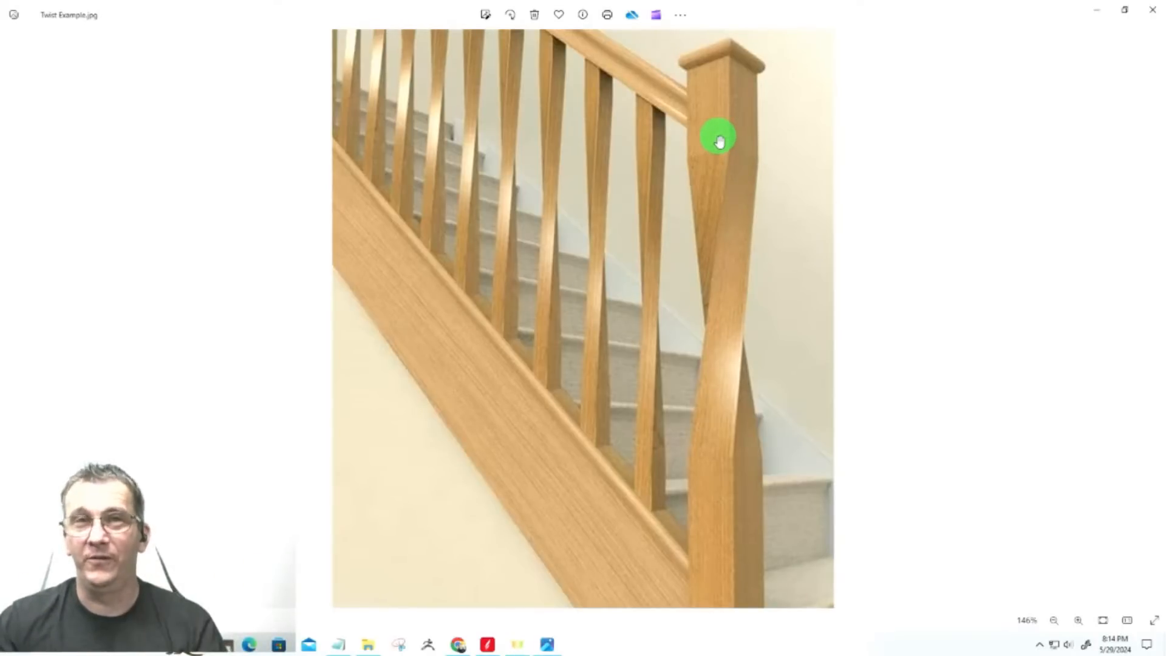
scroll(723, 59, "down", 1, "ctrl")
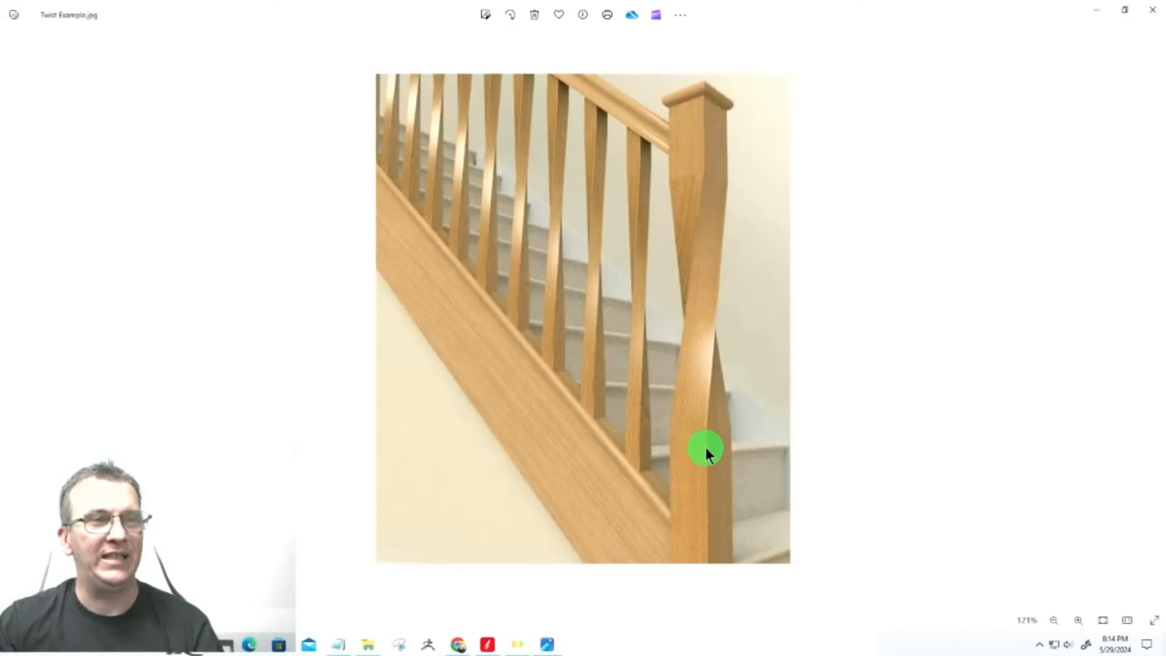
scroll(703, 432, "down", 2)
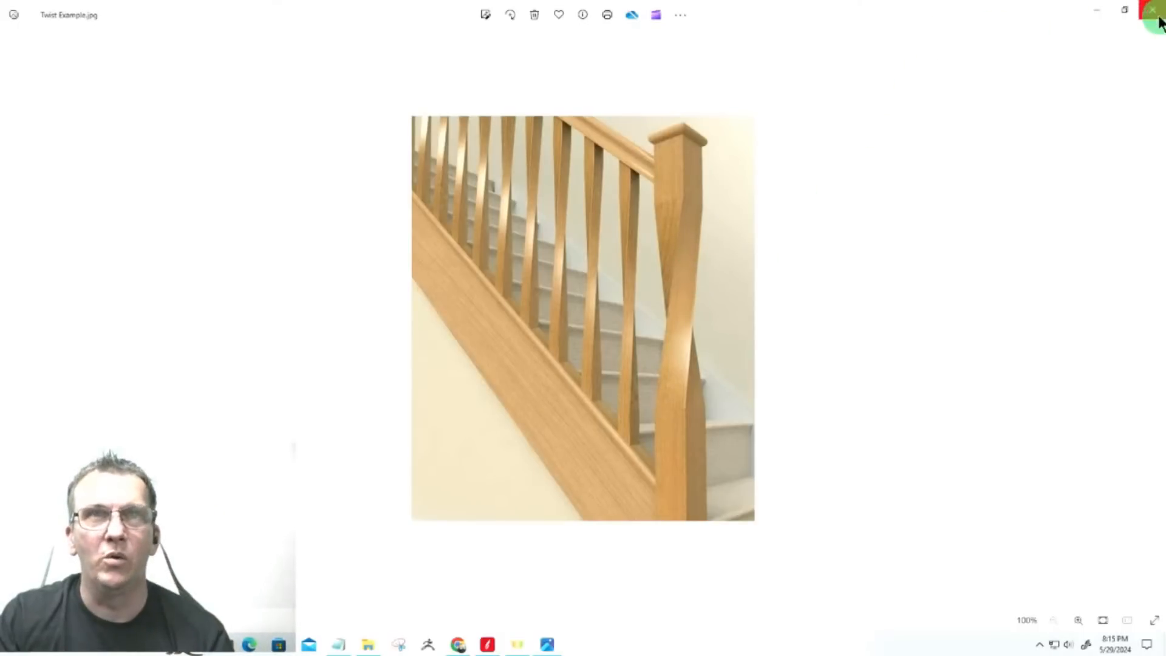
Return to Aspire and examine the rows of scalloped profiles and the profiles at both ends of the slanted rails
left_click(1099, 9)
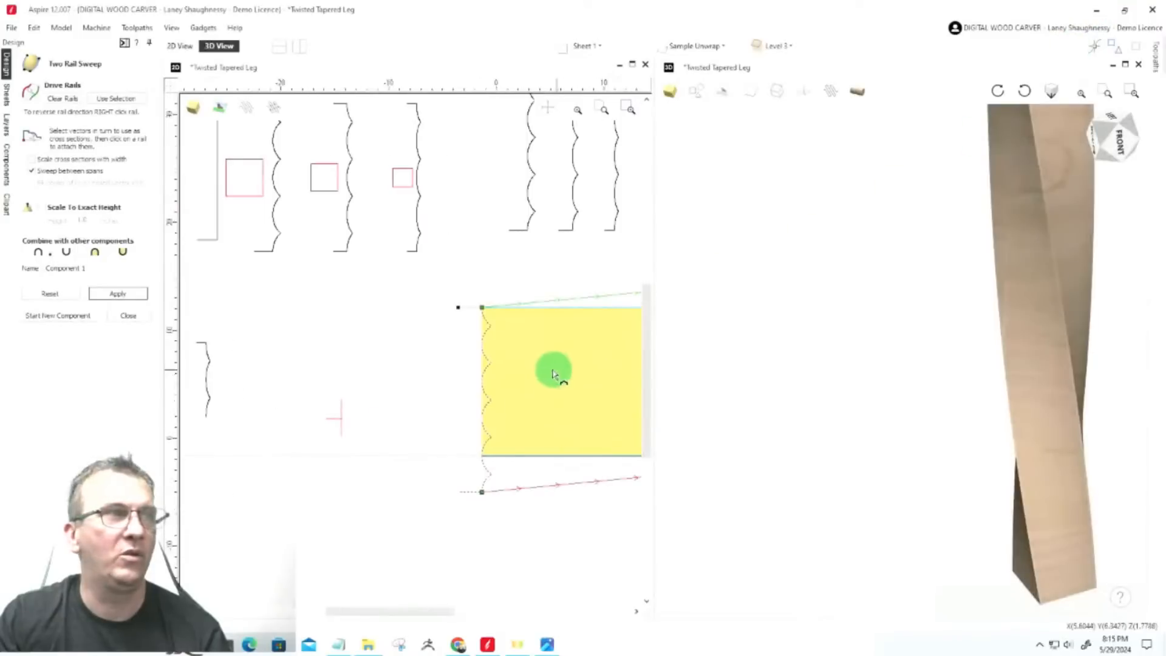
scroll(552, 370, "down", 2)
scroll(551, 243, "up", 3)
scroll(539, 195, "down", 2)
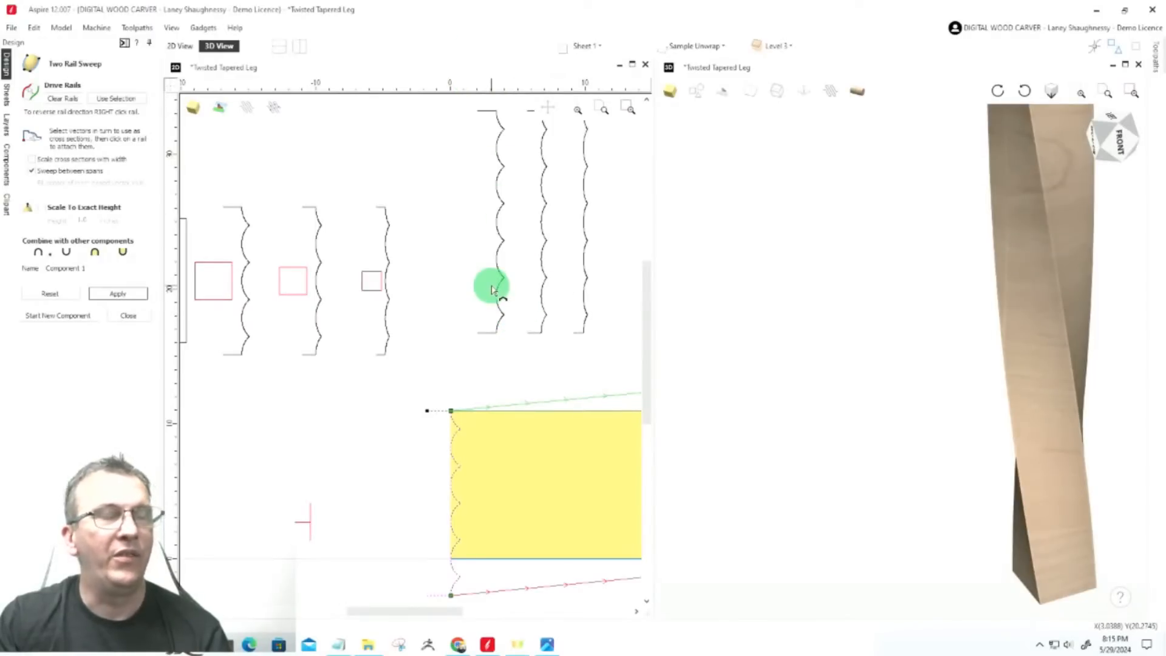
scroll(492, 290, "down", 2)
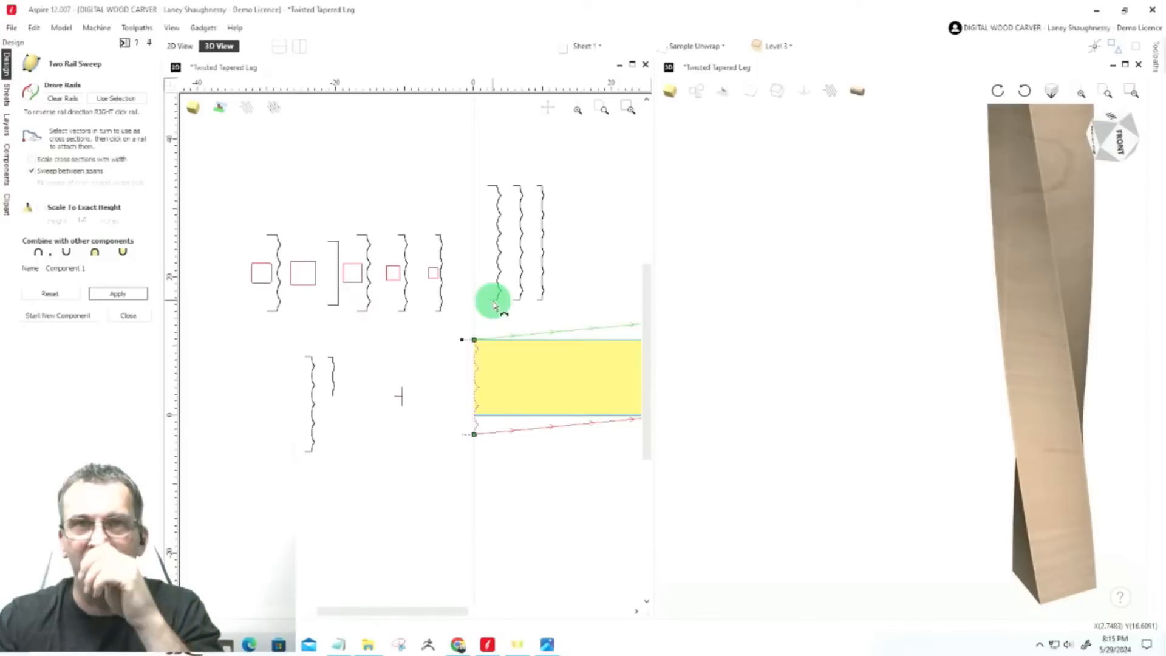
scroll(493, 288, "up", 4)
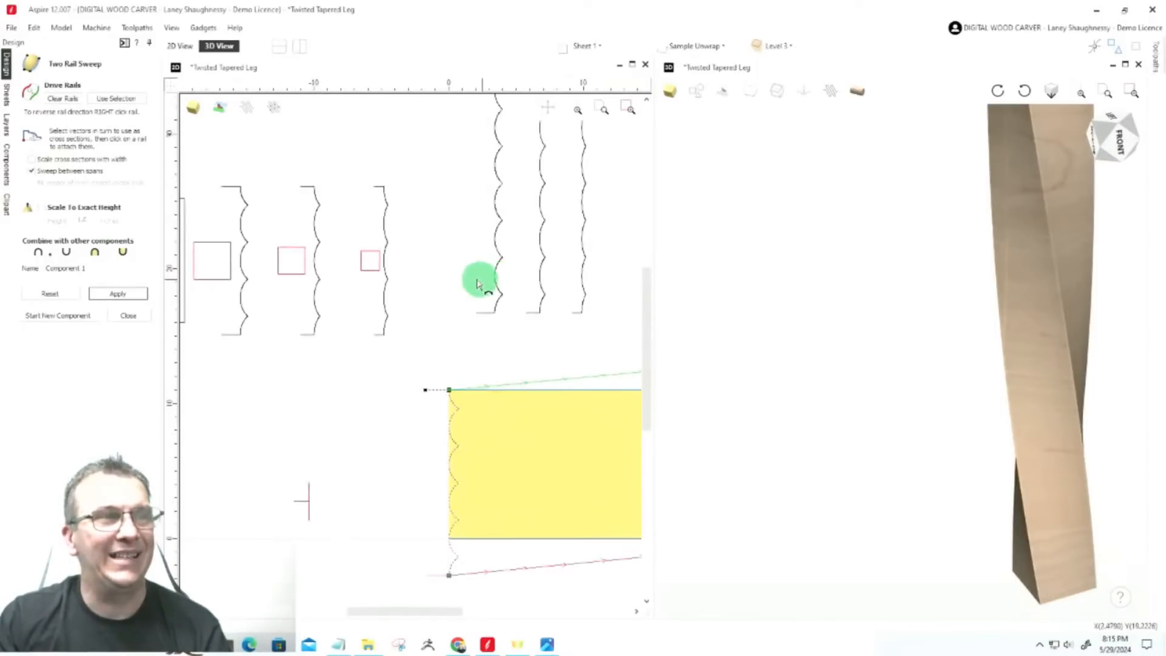
scroll(571, 198, "up", 1)
scroll(373, 229, "up", 1)
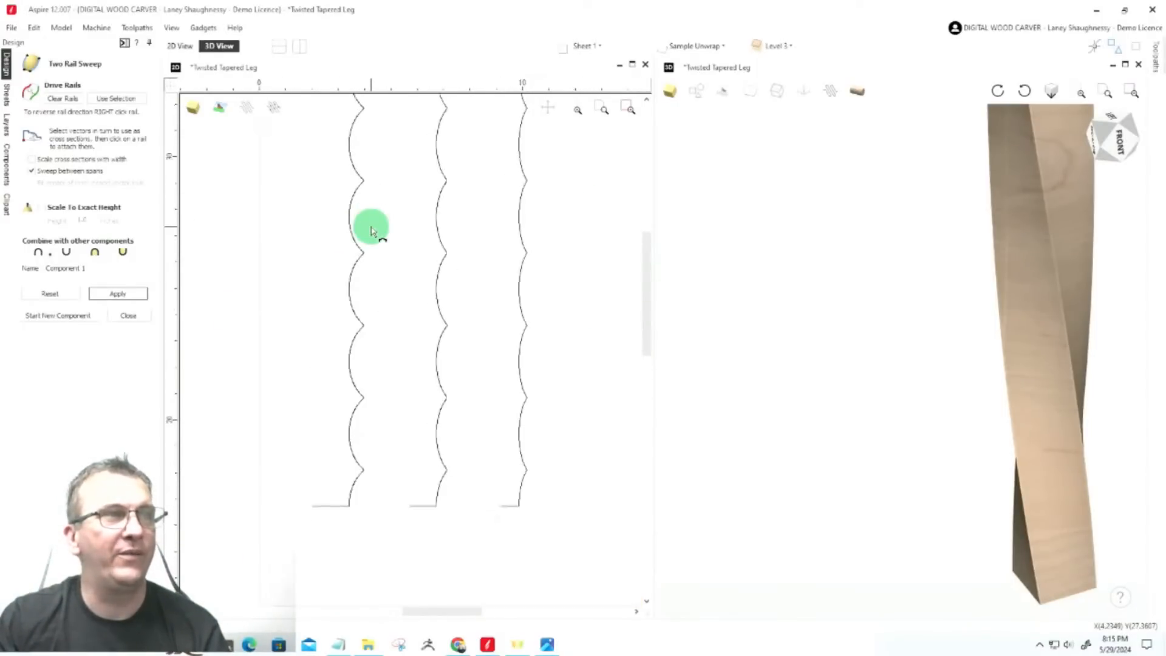
scroll(442, 313, "down", 2)
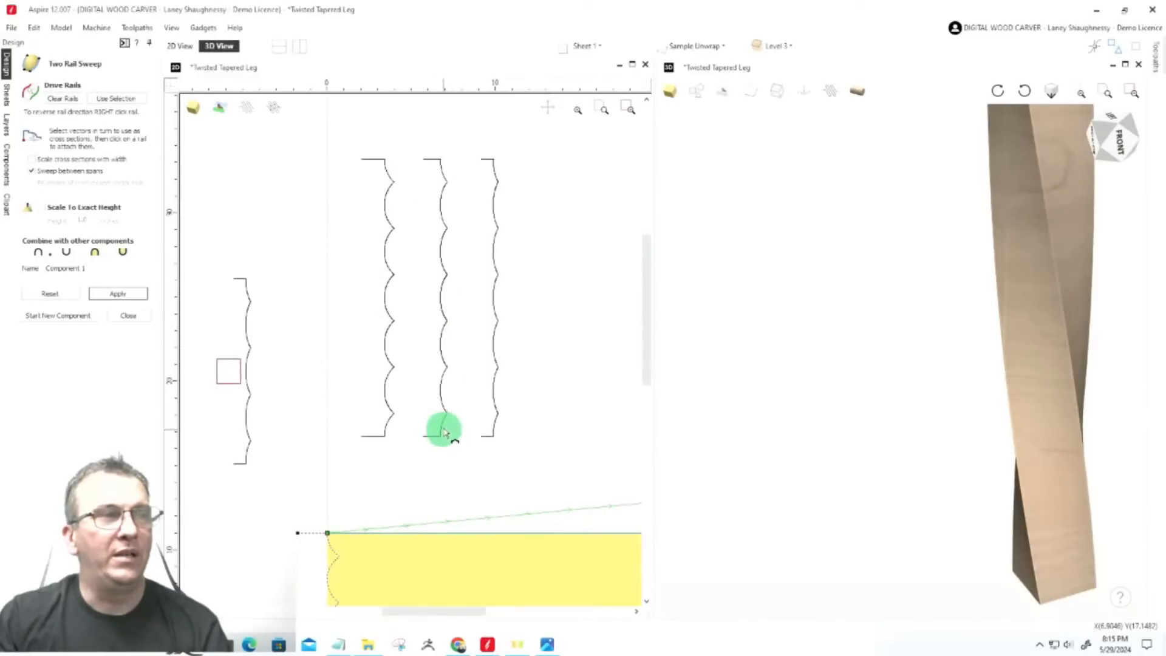
scroll(442, 430, "up", 2)
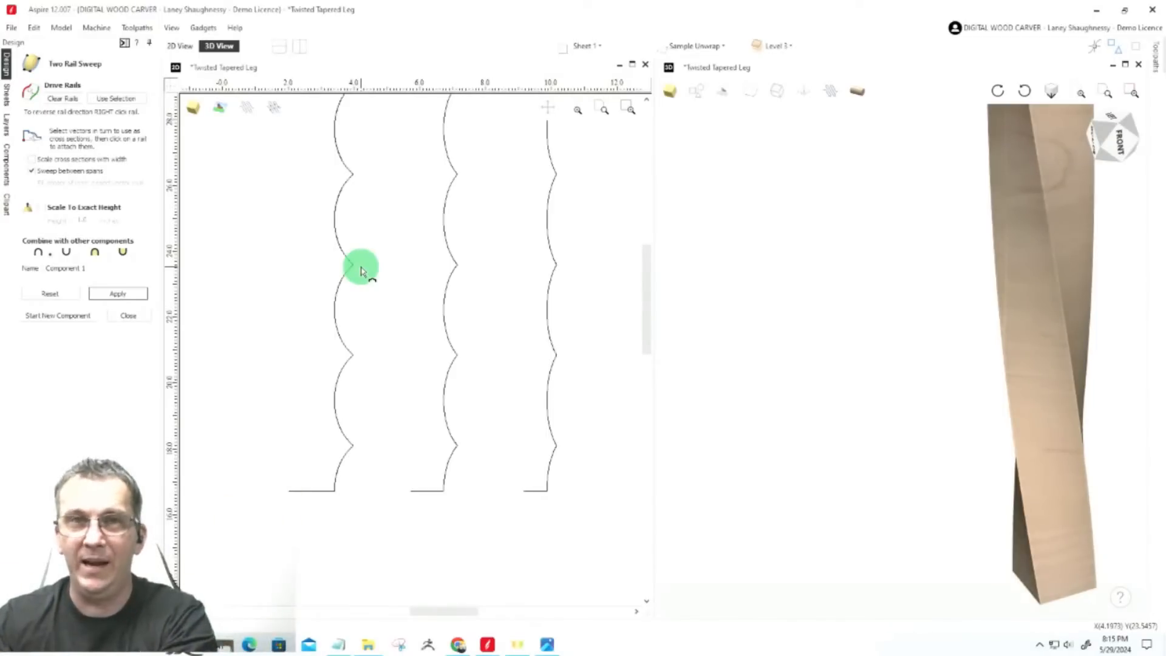
scroll(617, 374, "down", 5)
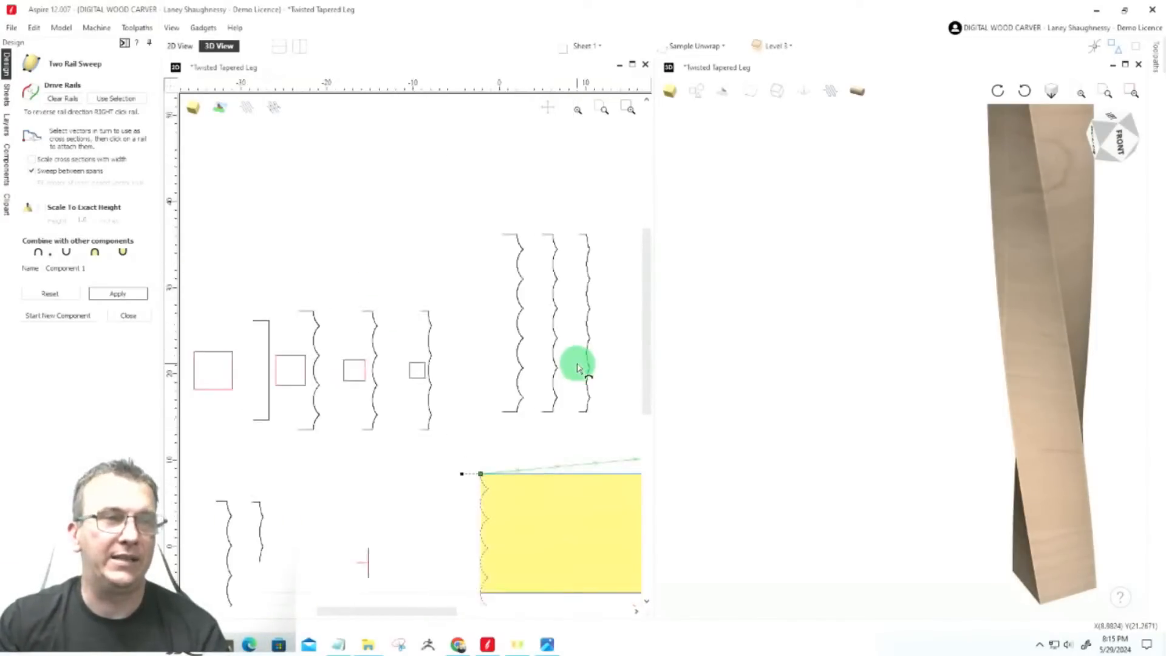
scroll(578, 411, "up", 5)
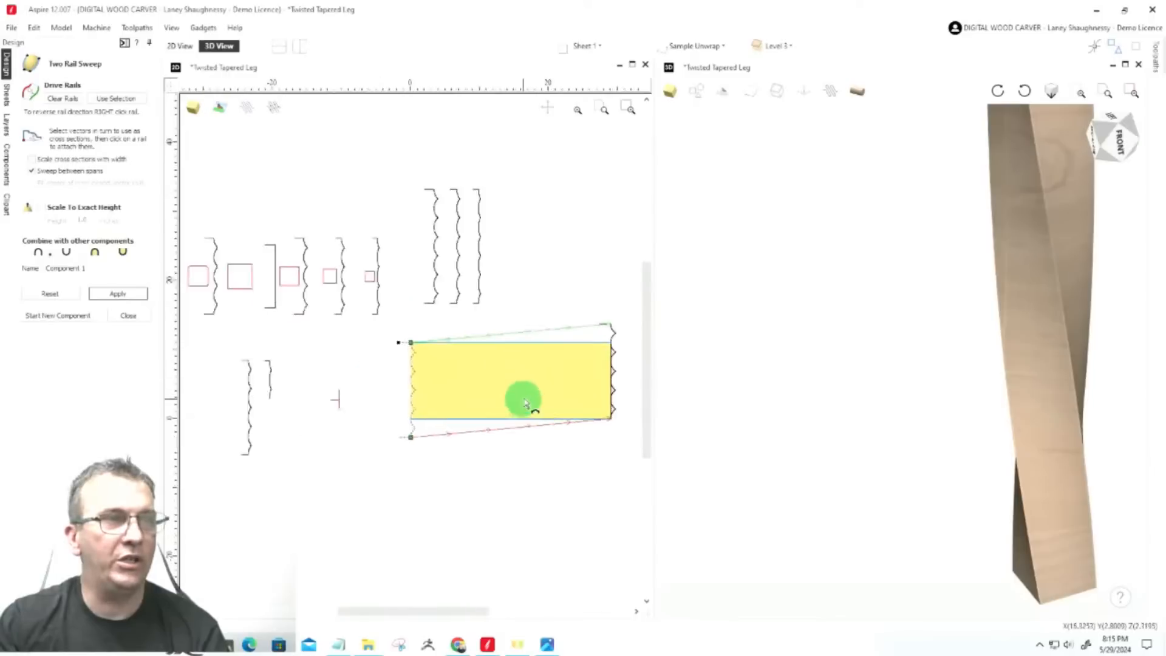
scroll(525, 403, "down", 2)
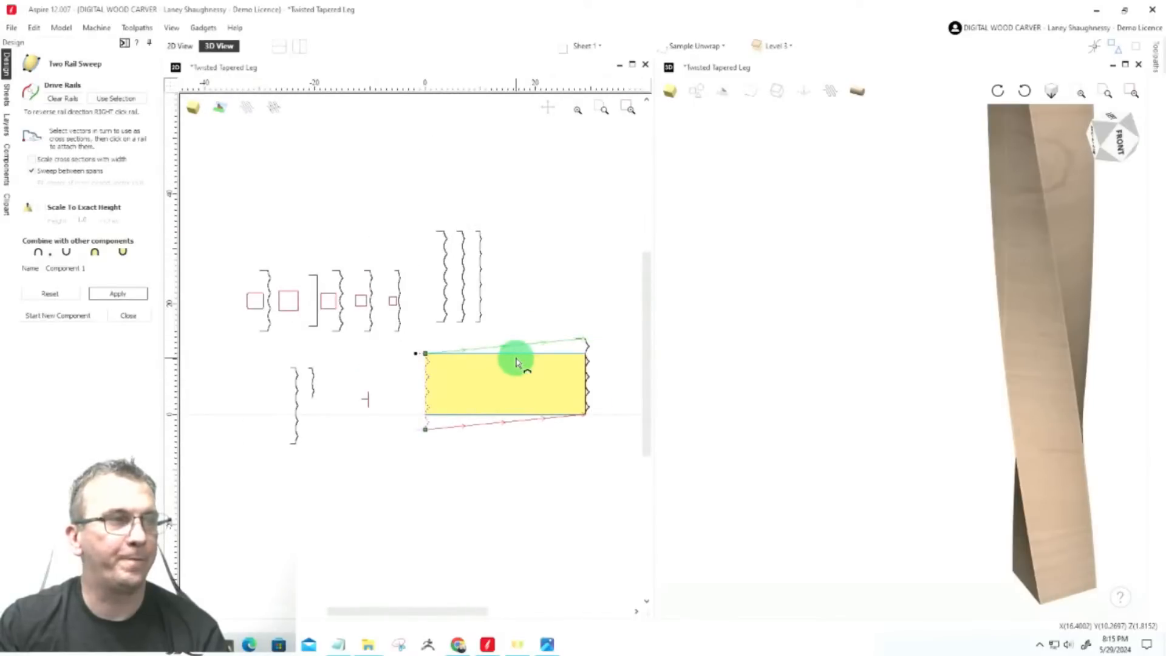
scroll(521, 396, "up", 2)
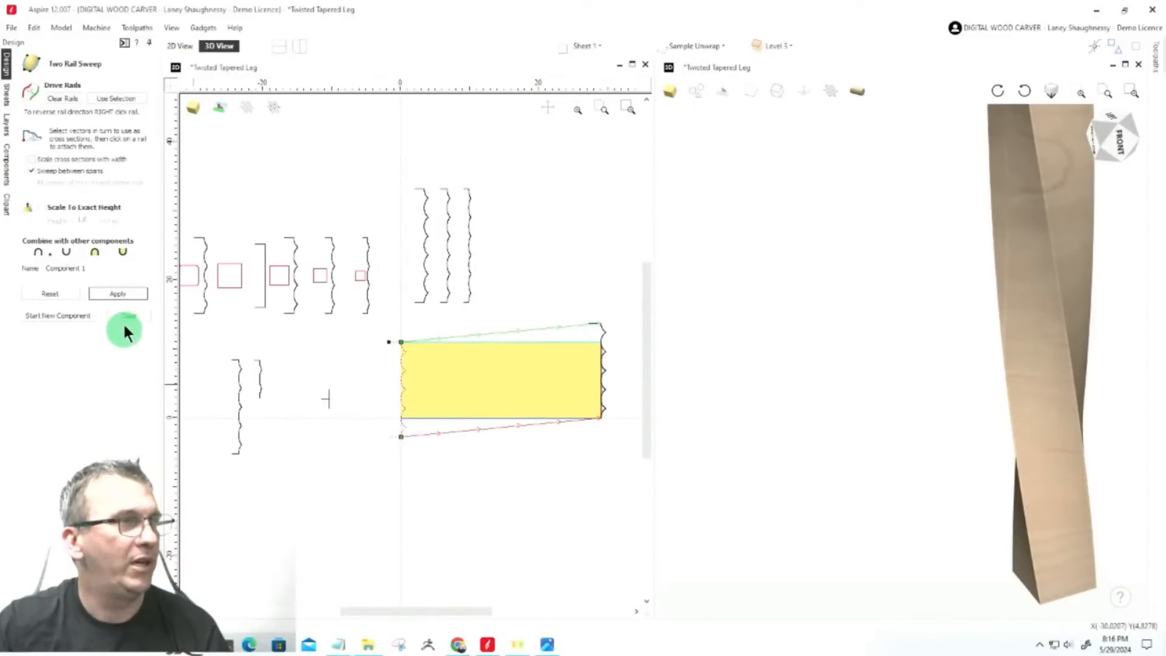
Finish the two-rail sweep component, leave the sweep tool and hide Component 1 under Level 3
left_click(70, 315)
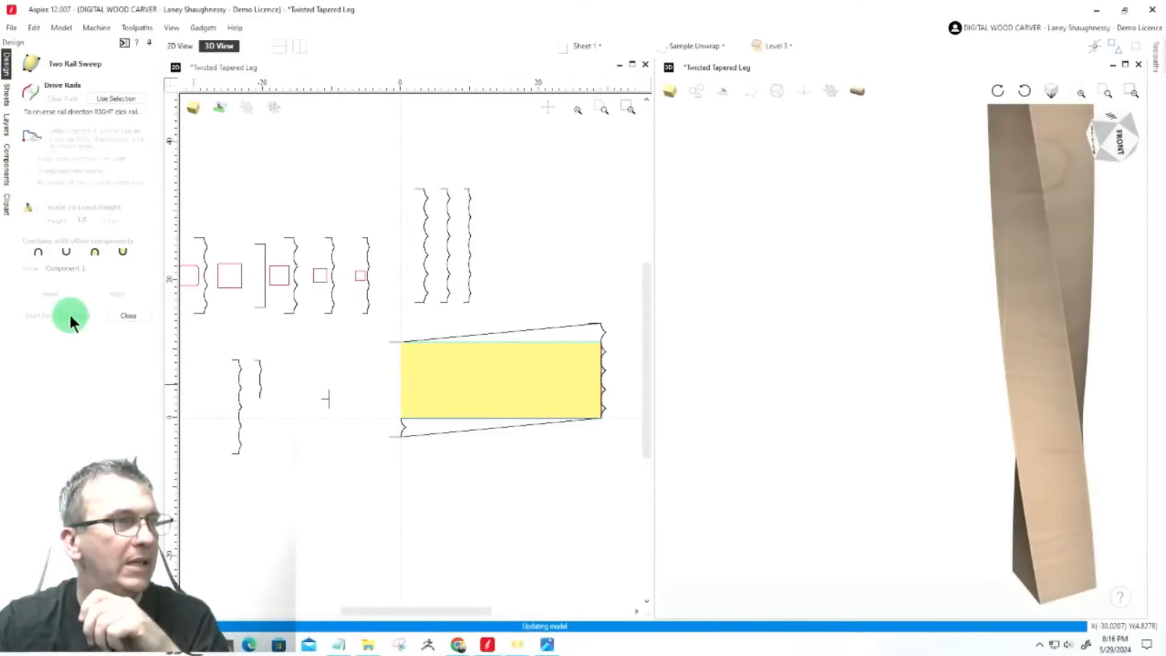
left_click(133, 315)
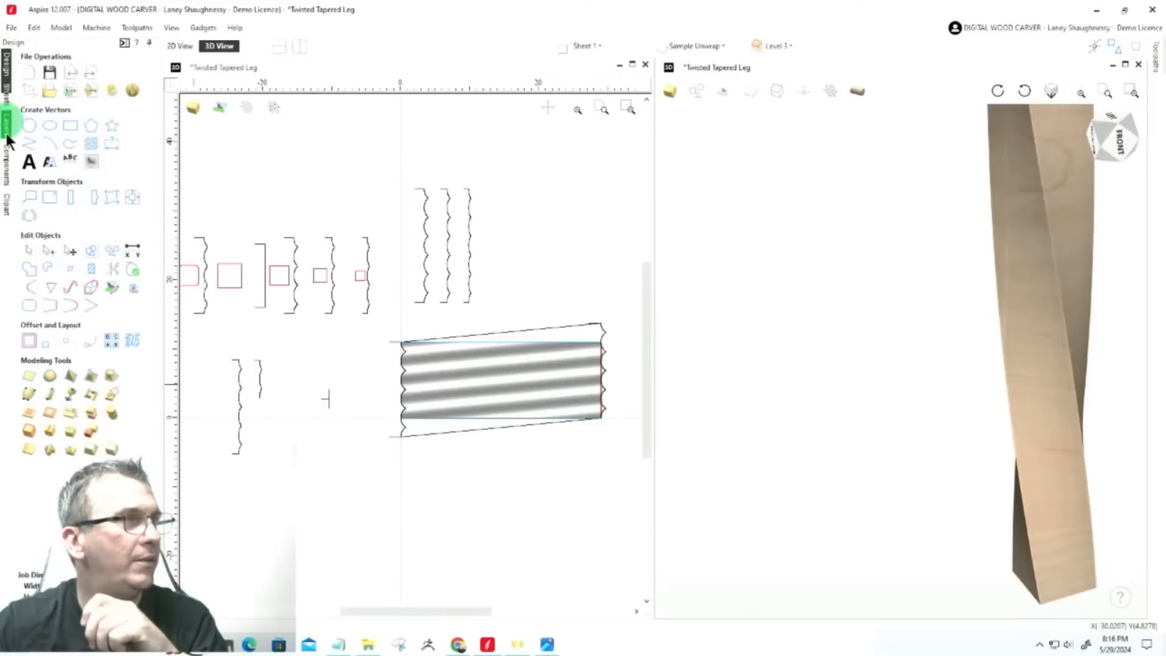
left_click(7, 162)
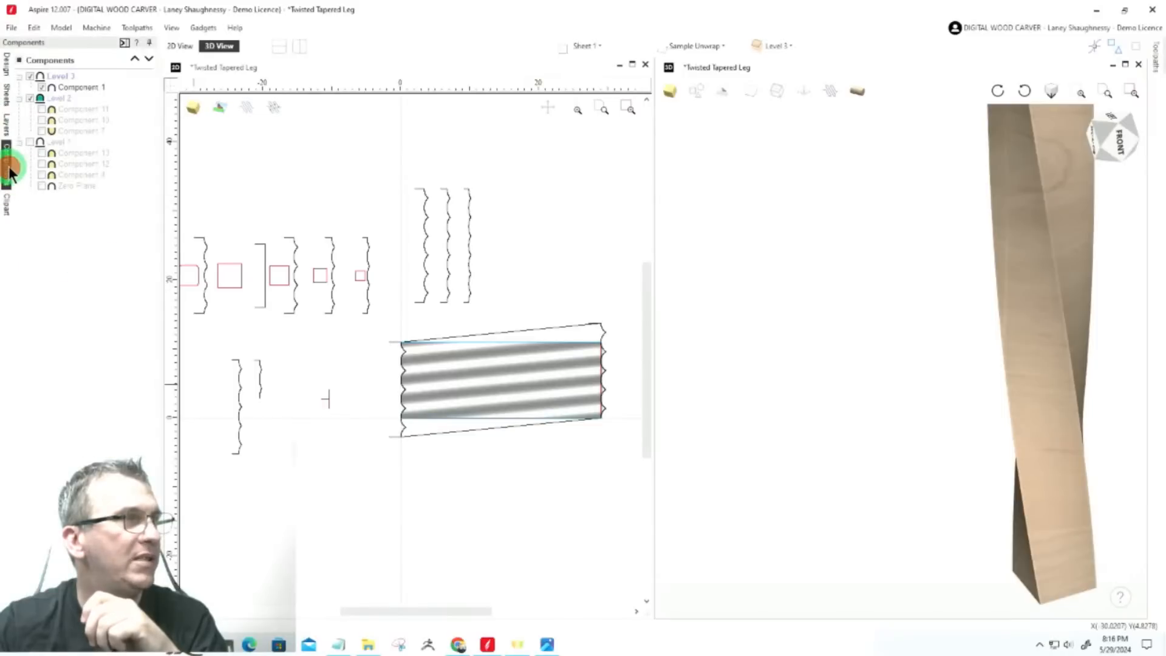
left_click(39, 87)
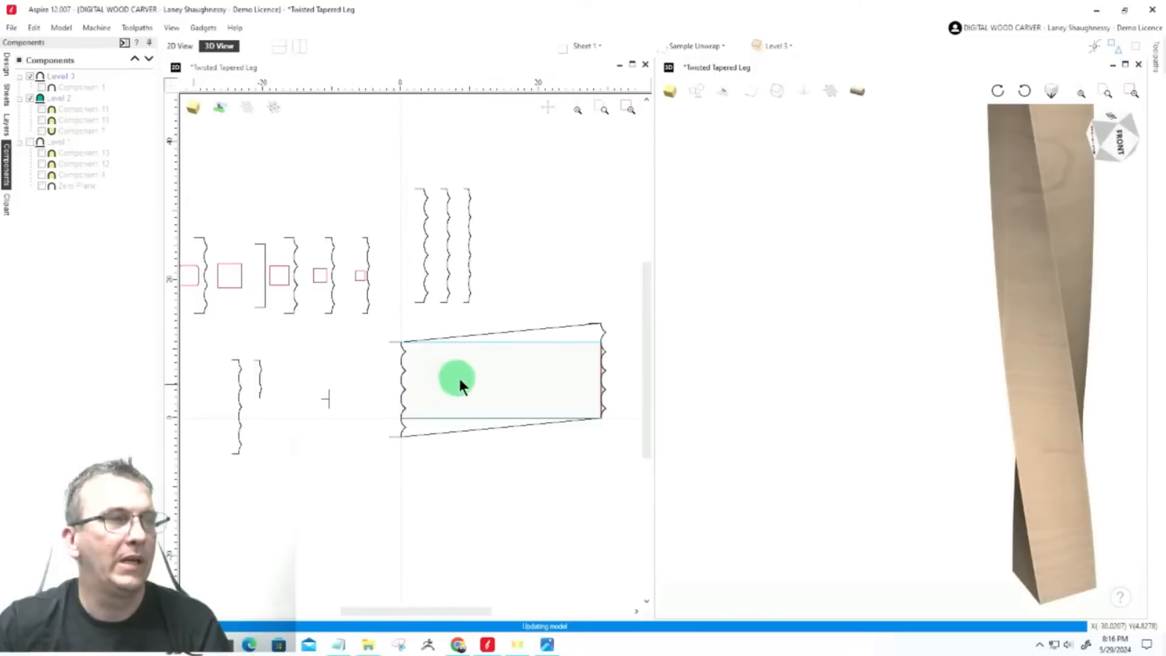
Place the 2 by 2 inch square in the empty area below the short perpendicular lines
scroll(328, 401, "up", 3)
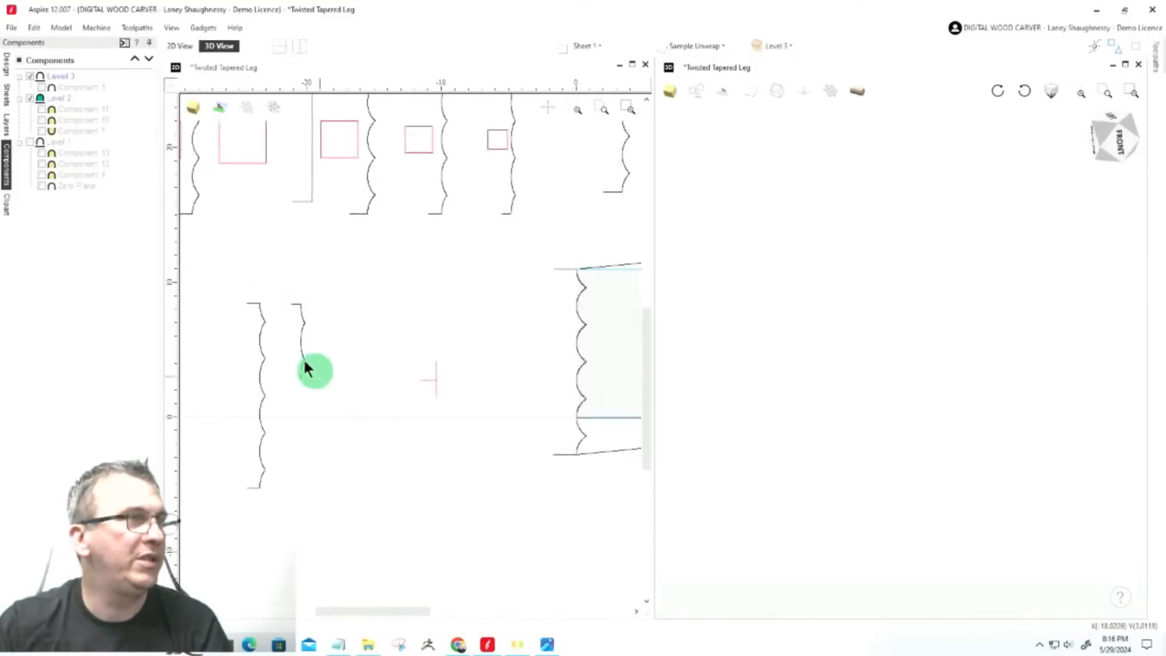
left_click(410, 153)
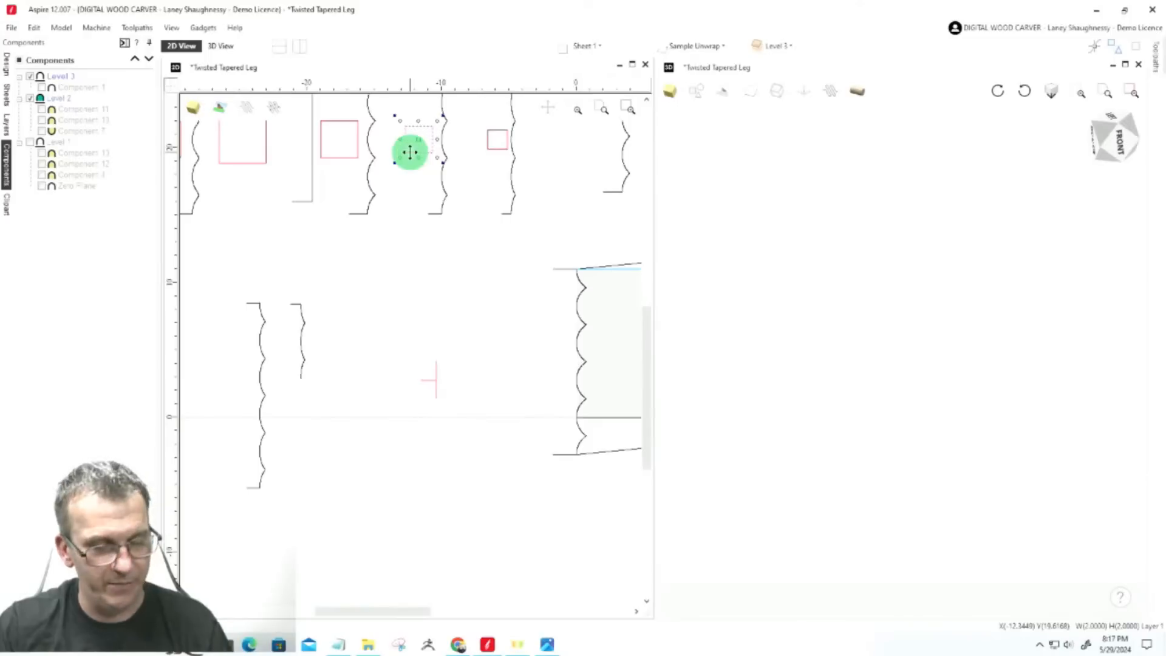
left_click_drag(410, 153, 435, 484)
scroll(435, 484, "up", 4)
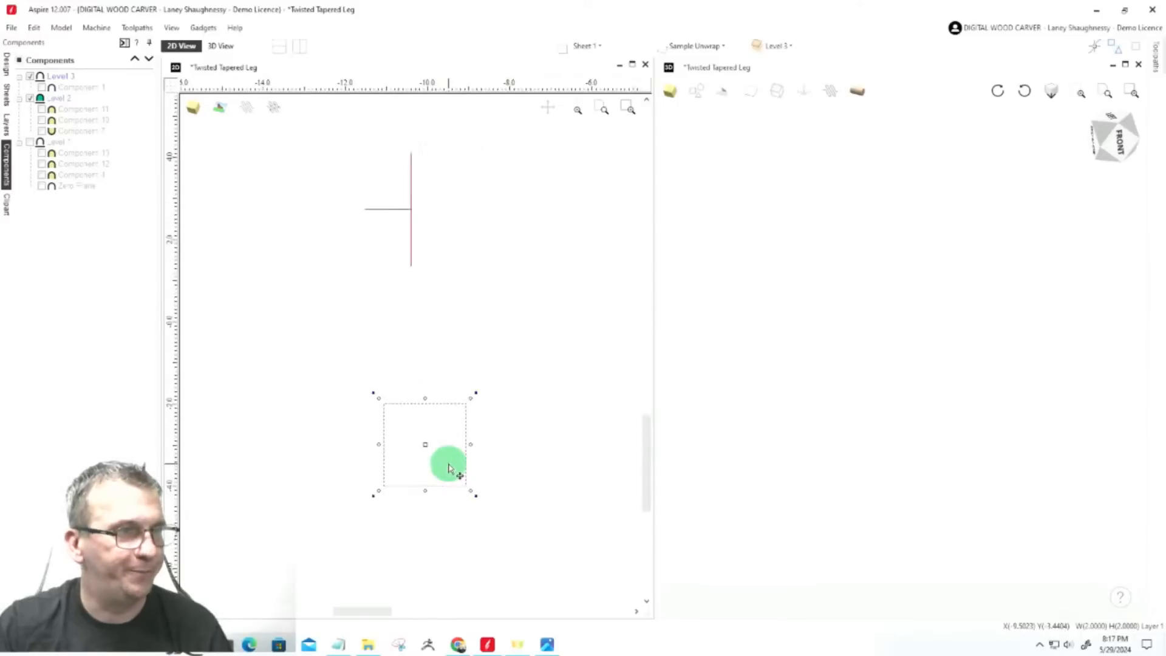
scroll(448, 464, "up", 1)
scroll(386, 385, "down", 1)
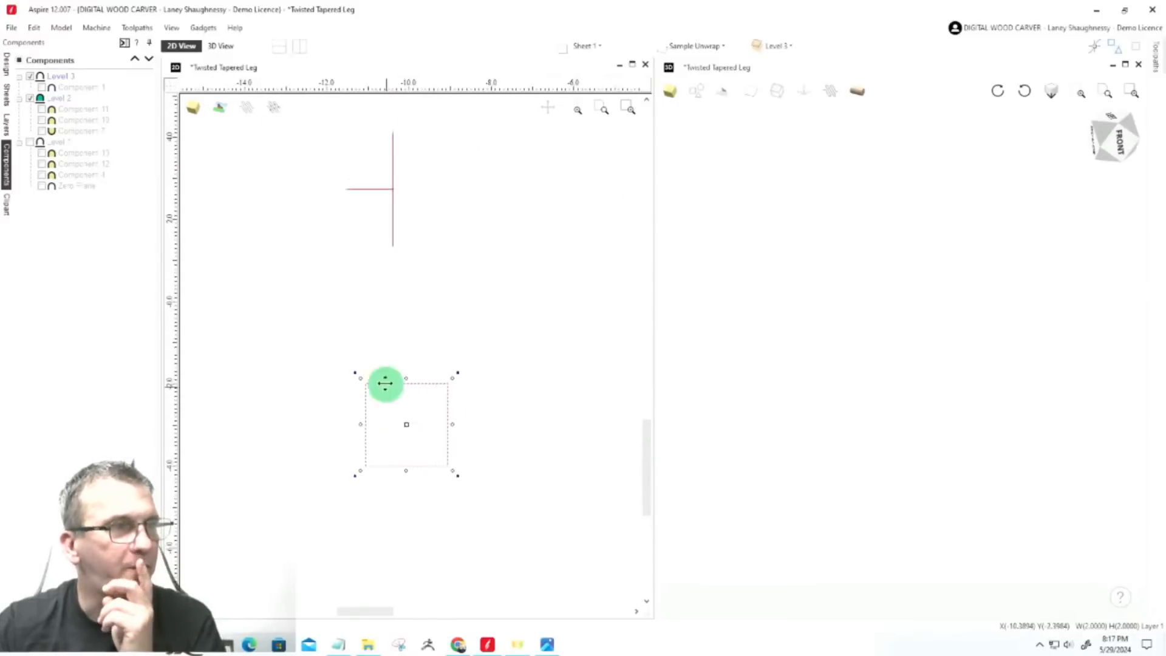
Delete the bottom span of the square in node editing to leave an open three-sided profile
double_click(375, 467)
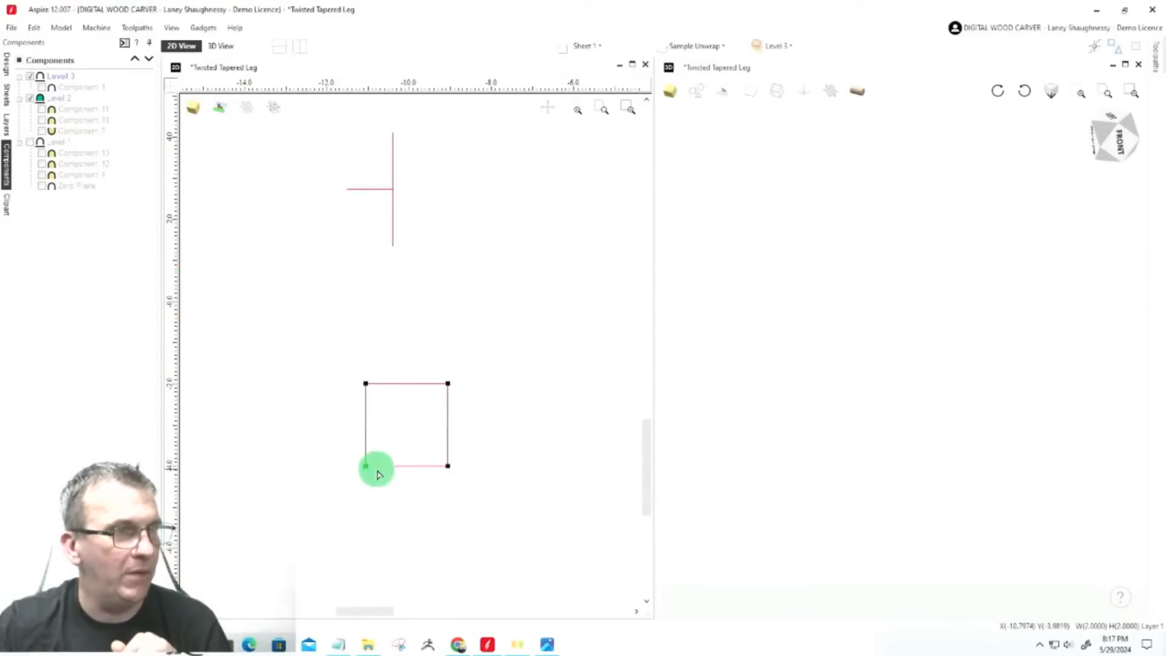
right_click(390, 466)
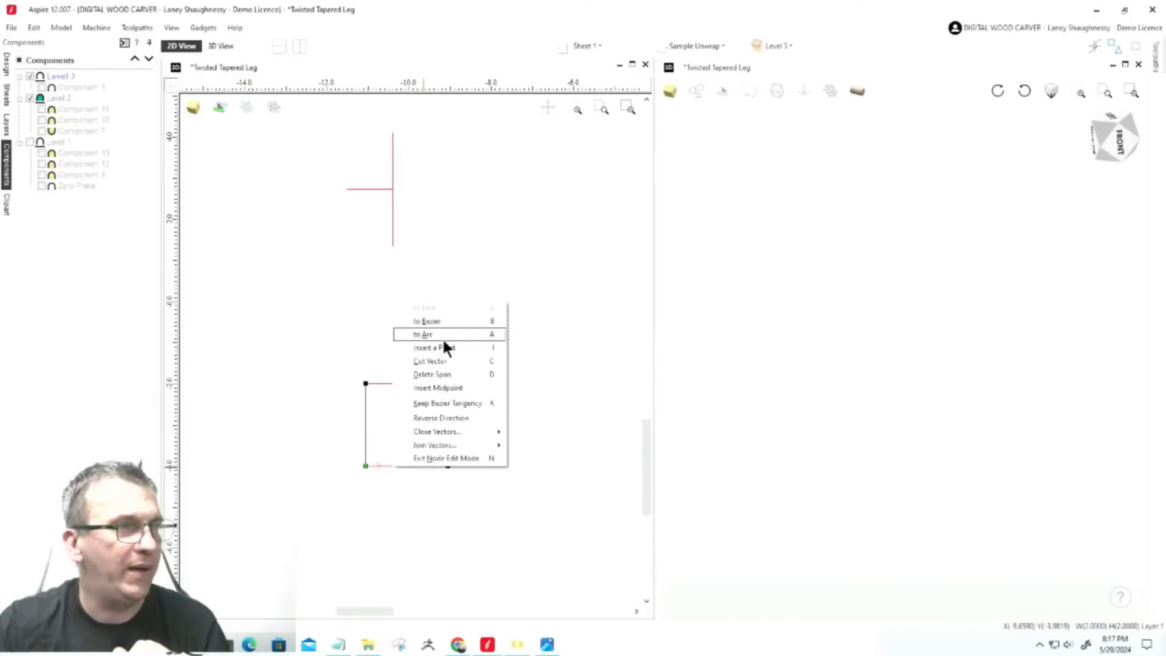
mouse_move(437, 445)
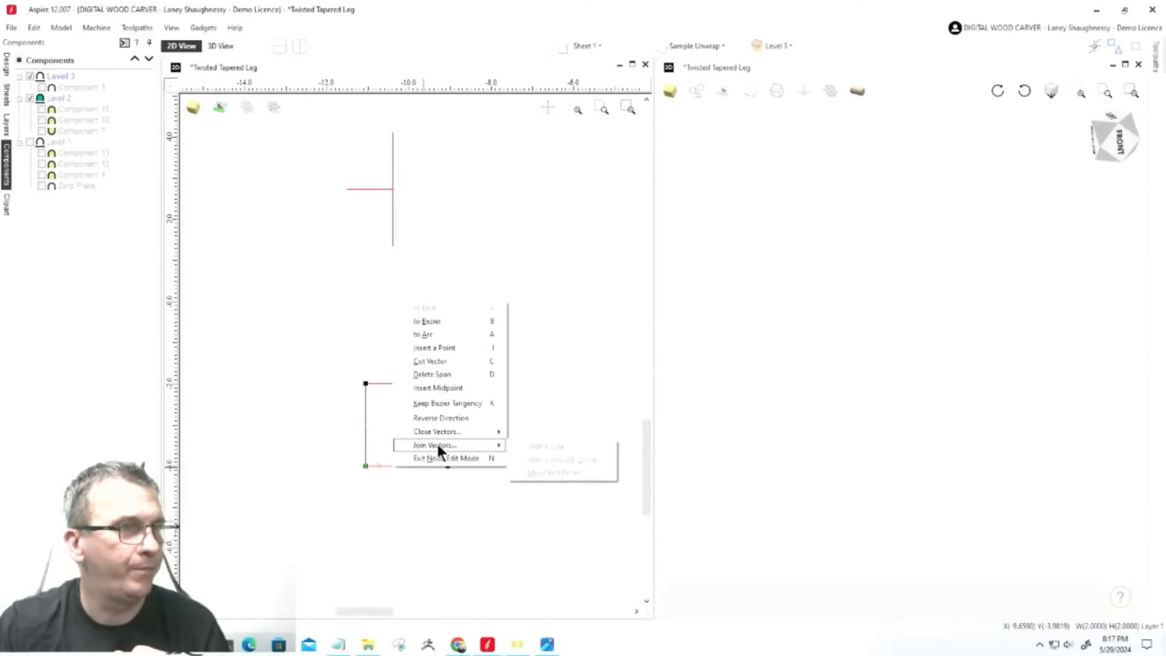
left_click(437, 388)
left_click(430, 415)
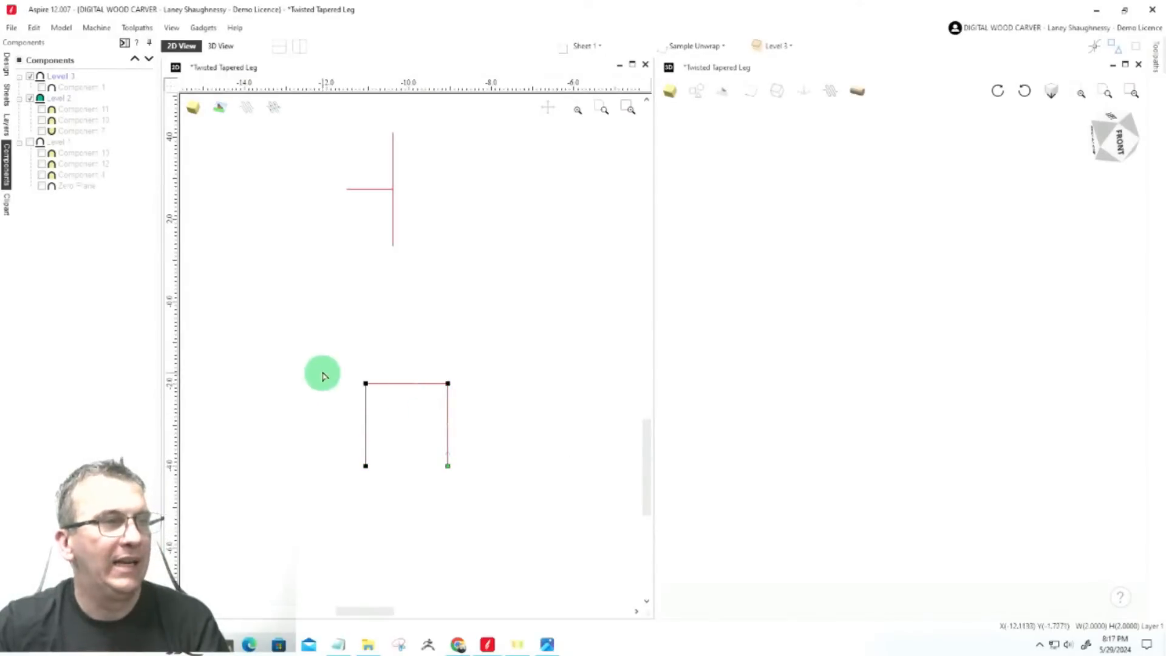
Move both right-hand nodes of the open profile outward to make it about 3 inches wide, and leave node editing
scroll(321, 371, "down", 2)
scroll(373, 406, "up", 2)
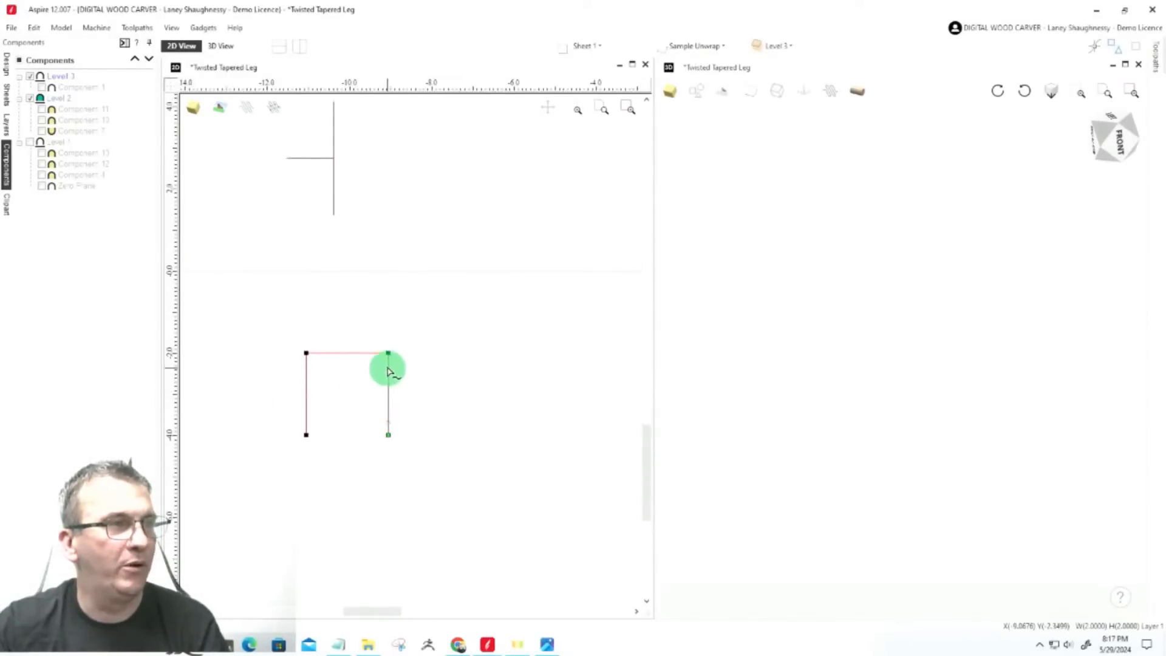
left_click(385, 341)
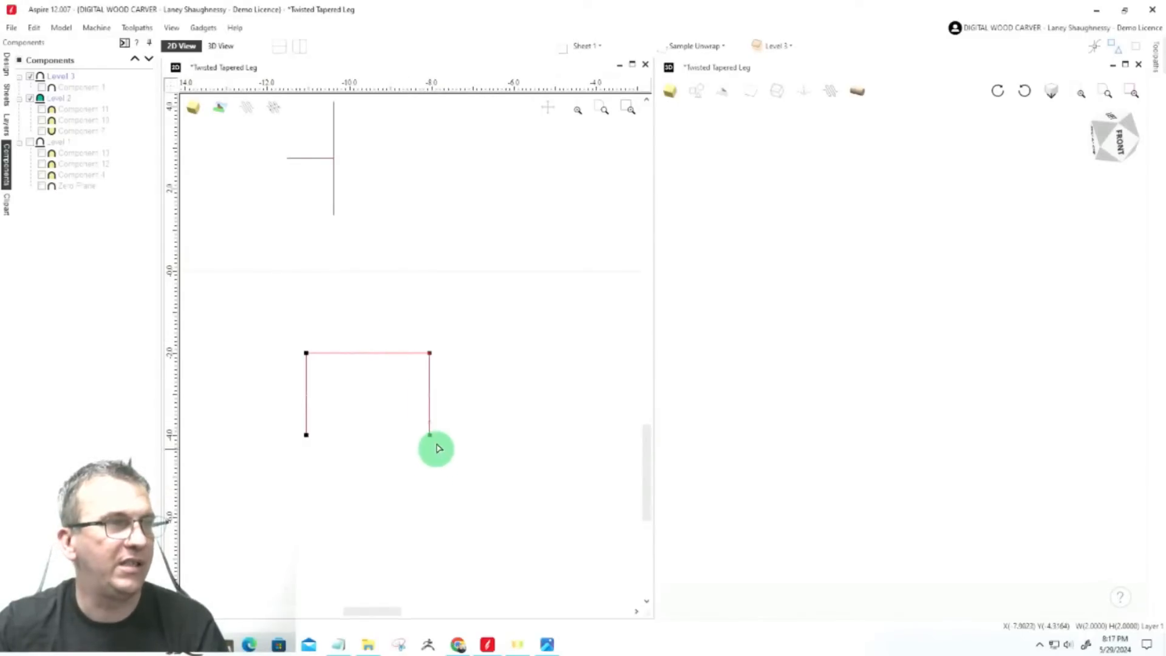
scroll(188, 393, "down", 2)
left_click_drag(239, 334, 411, 455)
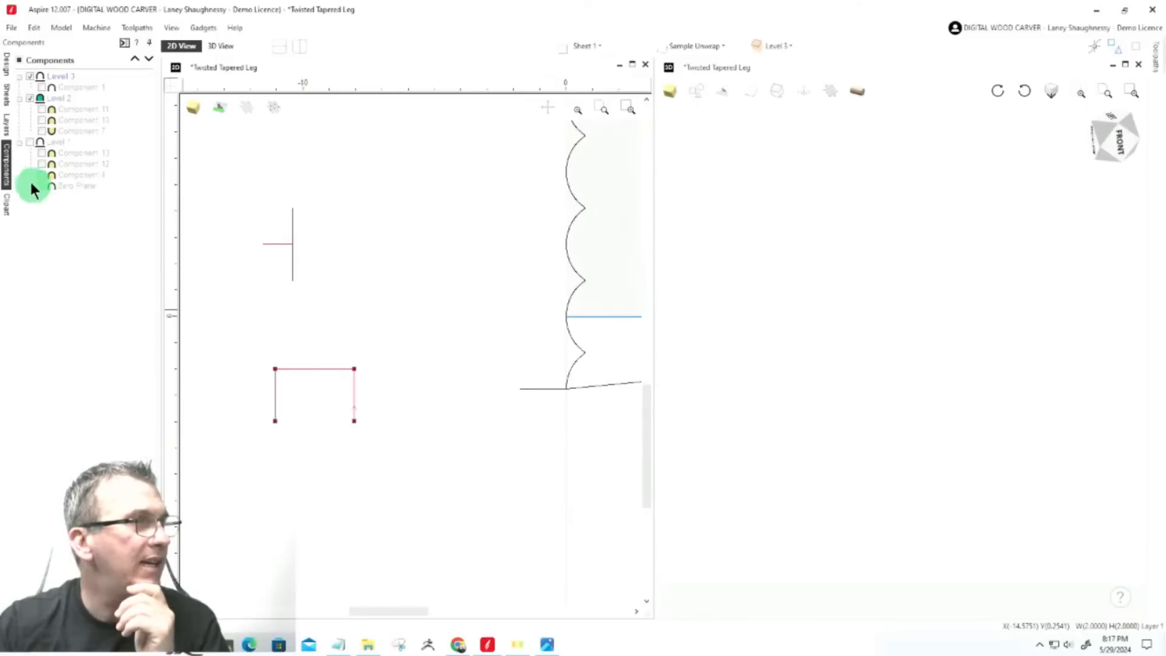
key("n")
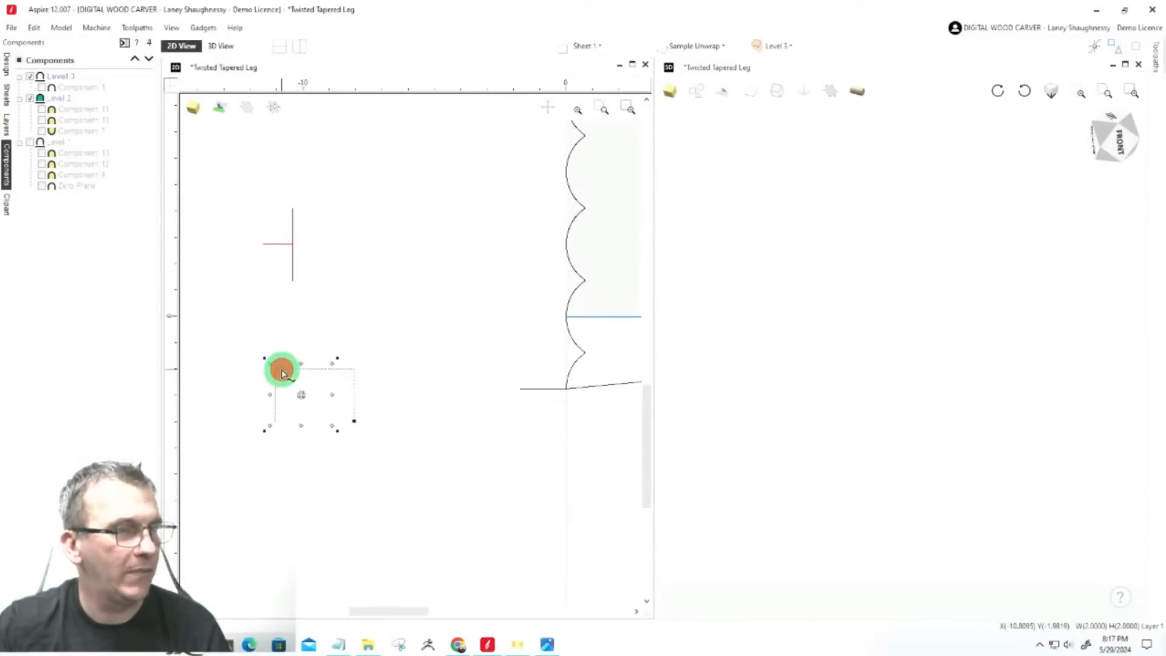
Copy the open profile beside the original and bend the copy's top edge upward as a semicircular arc
mouse_move(282, 373)
left_mouse_down()
mouse_move(381, 382)
mouse_move(394, 372)
mouse_move(288, 371)
left_mouse_up()
left_click(411, 373)
right_click(412, 371)
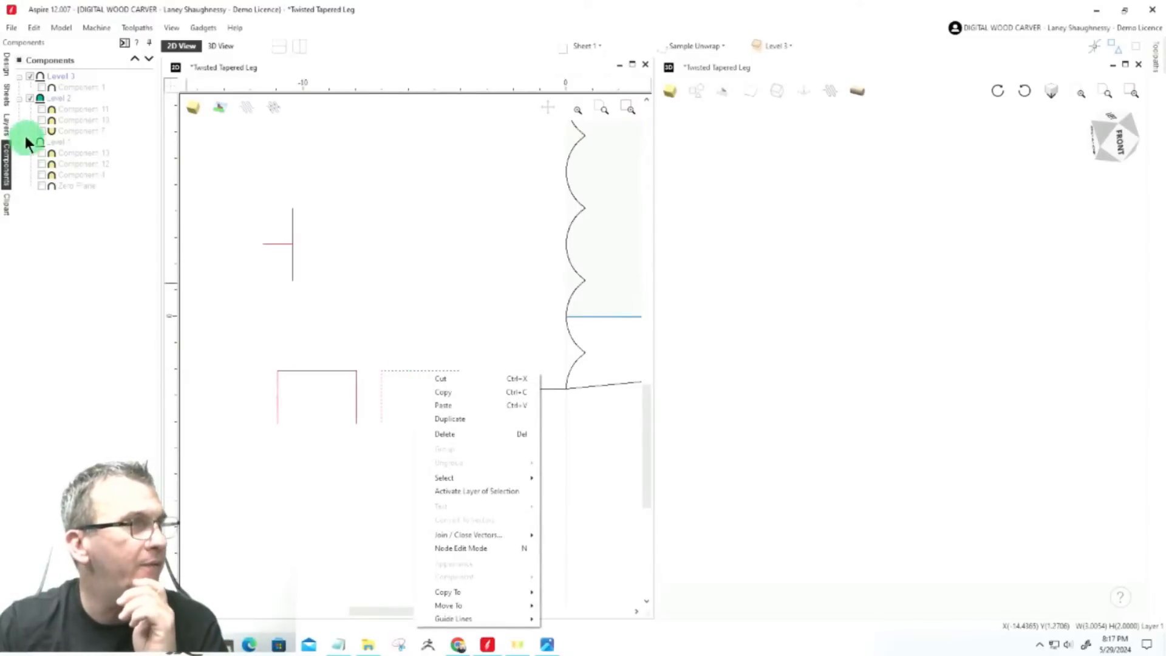
key("n")
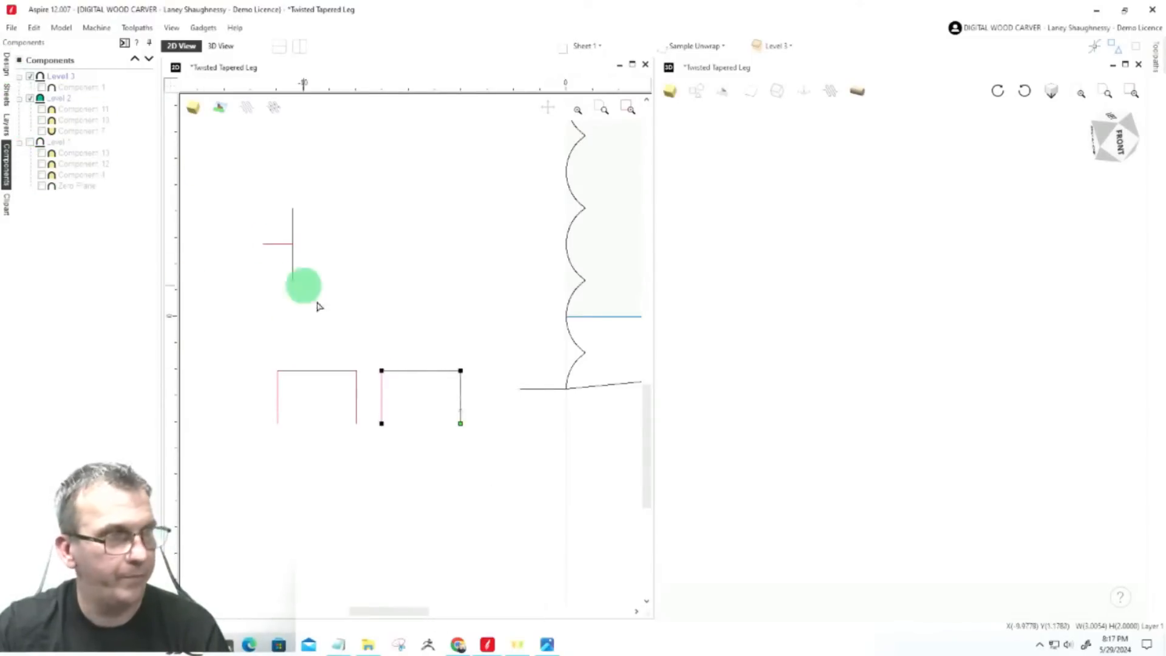
right_click(403, 372)
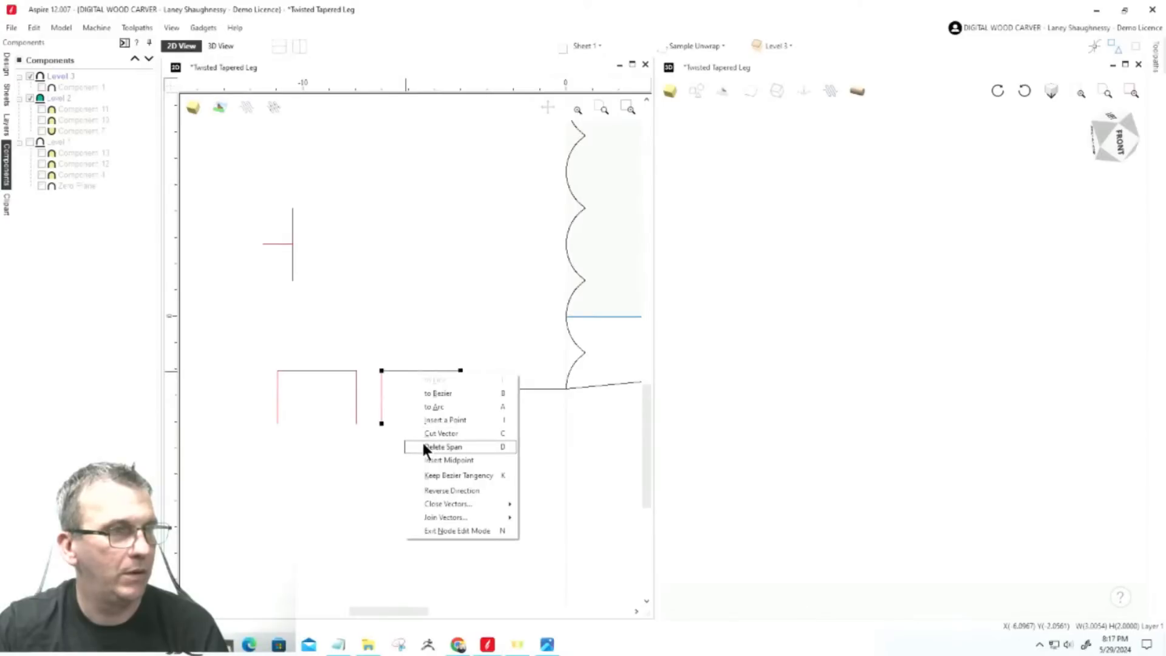
left_click(424, 407)
mouse_move(420, 370)
left_mouse_down()
mouse_move(415, 327)
mouse_move(477, 402)
left_mouse_up()
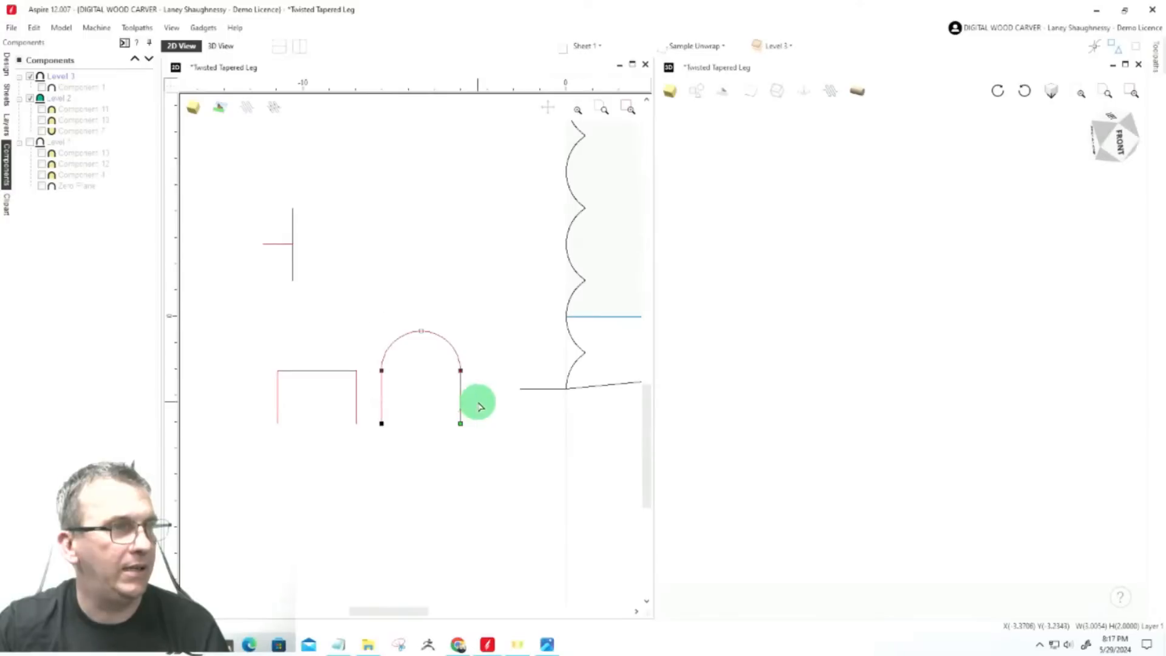
Lower the arc with its end nodes until its peak is about level with the flat-topped profile beside it
key("Down")
key("Down")
key("Down")
key("Down")
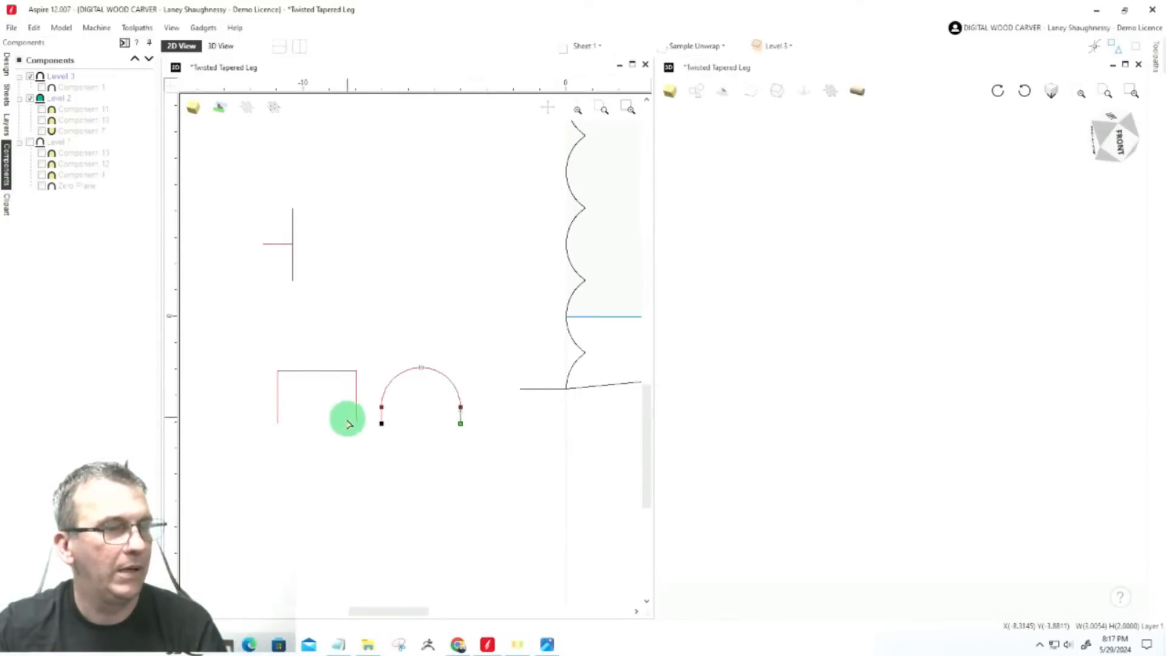
Leave node editing and place a copy of the flat-topped open profile on the other side of the arched one
scroll(348, 419, "down", 2)
scroll(452, 430, "up", 3)
scroll(470, 429, "up", 1)
scroll(448, 413, "down", 1)
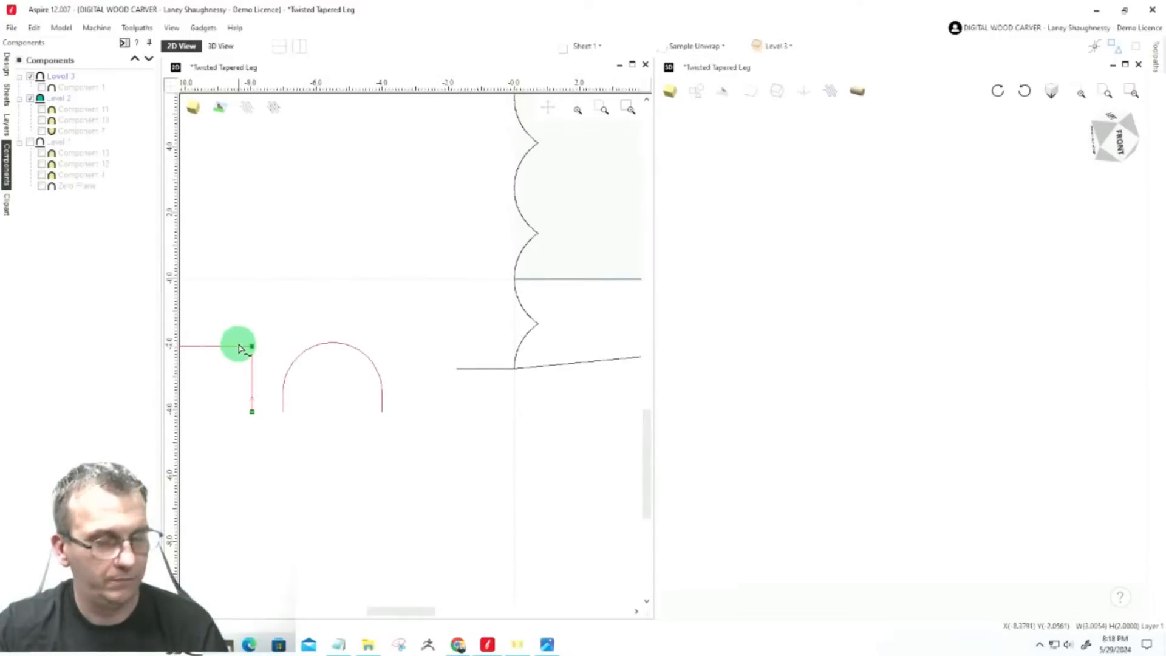
left_click(225, 390)
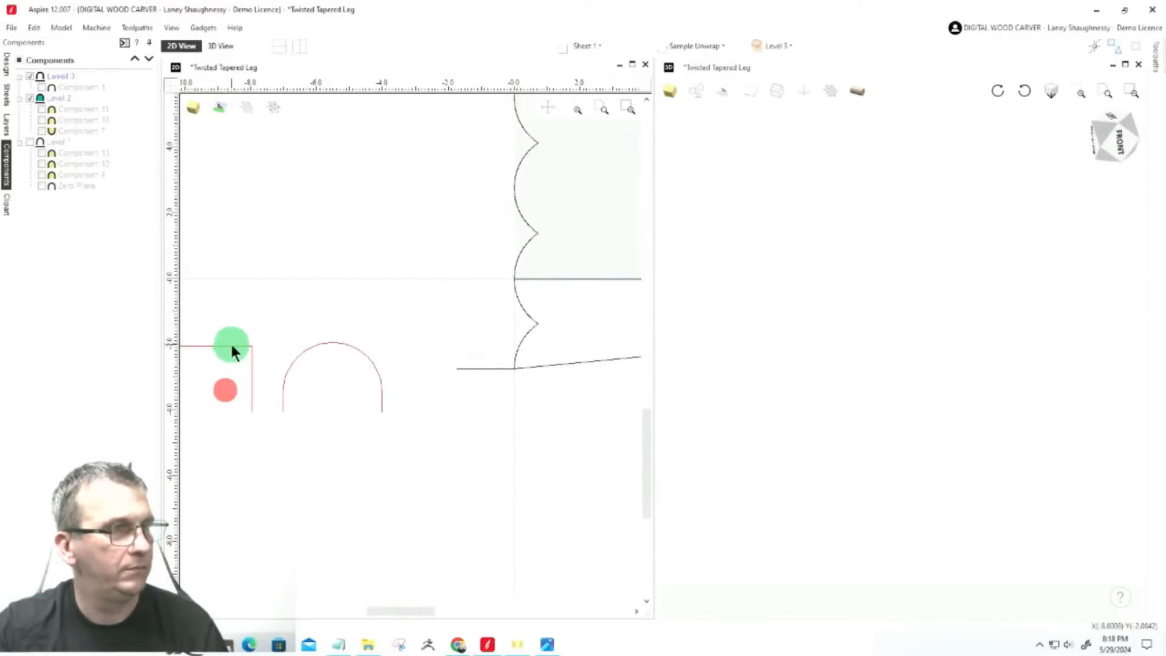
left_click(231, 345)
left_click_drag(231, 345, 476, 347)
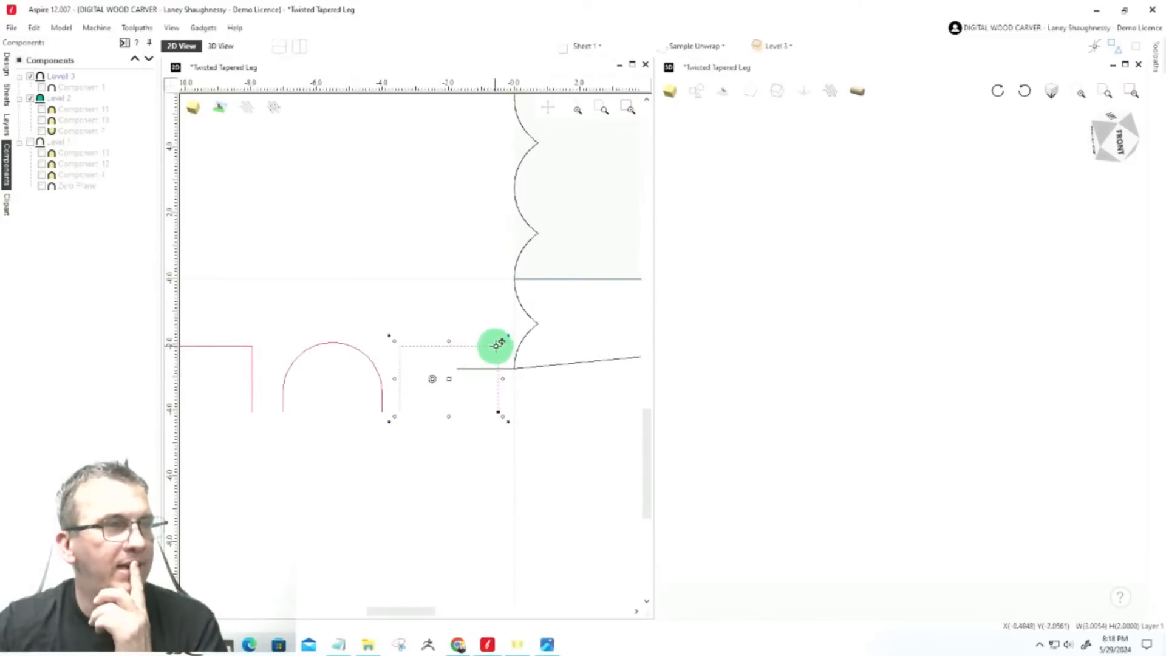
Turn the newly placed flat-topped profile into an open triangle by inserting a midpoint on its top edge and deleting both upper corner points
double_click(399, 358)
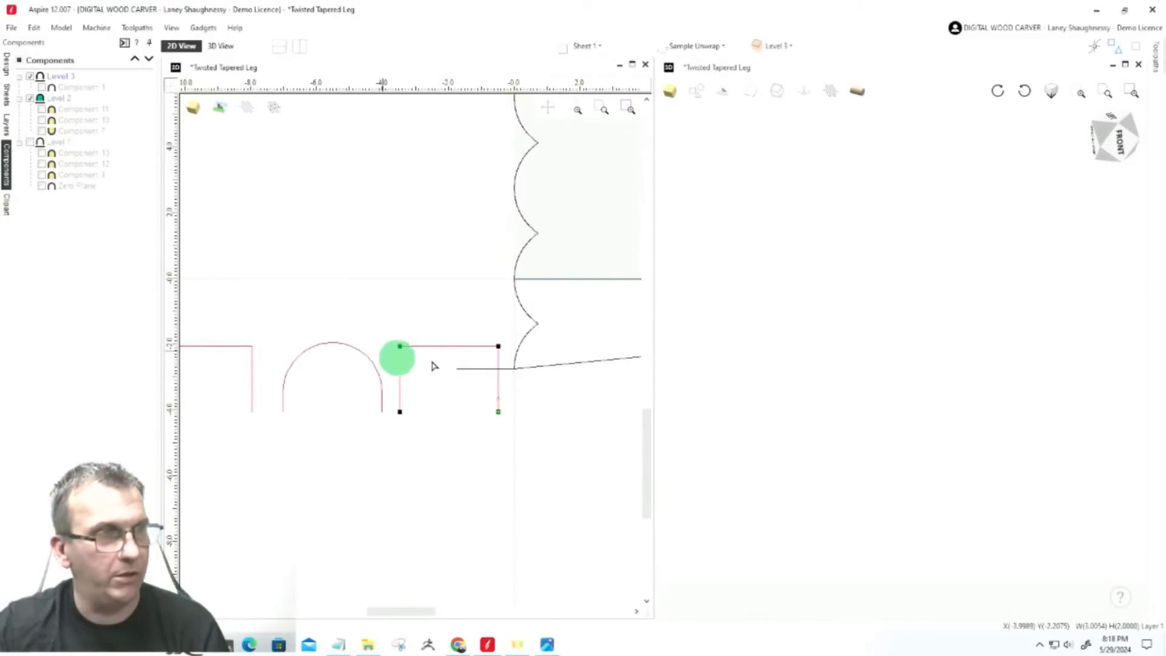
right_click(497, 346)
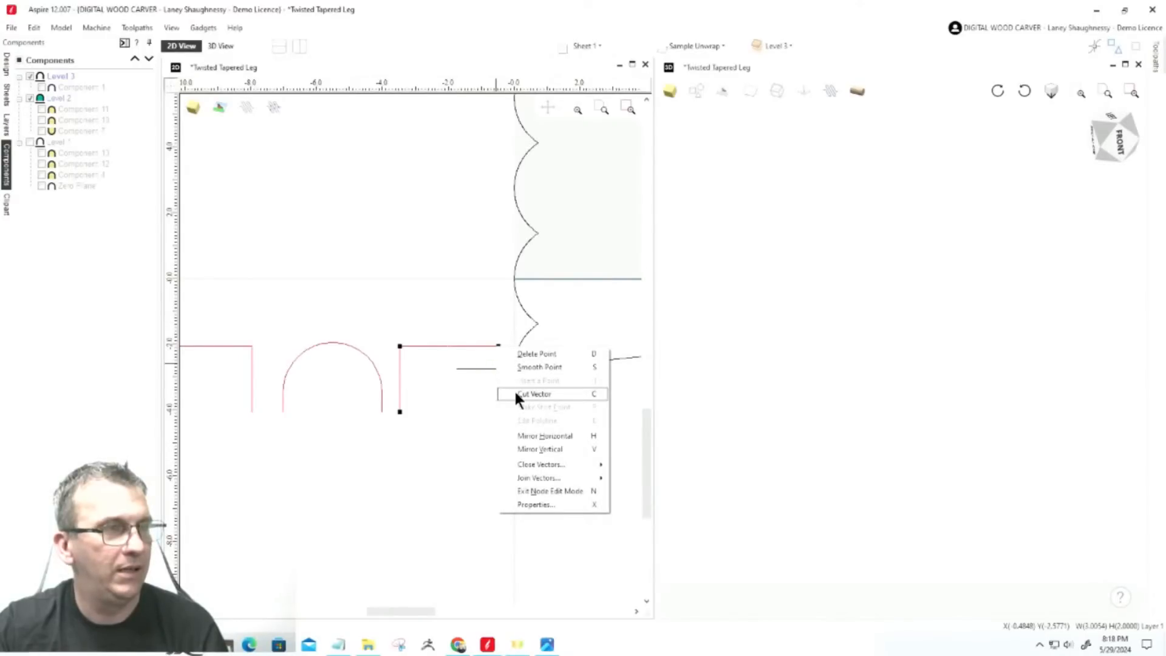
right_click(450, 345)
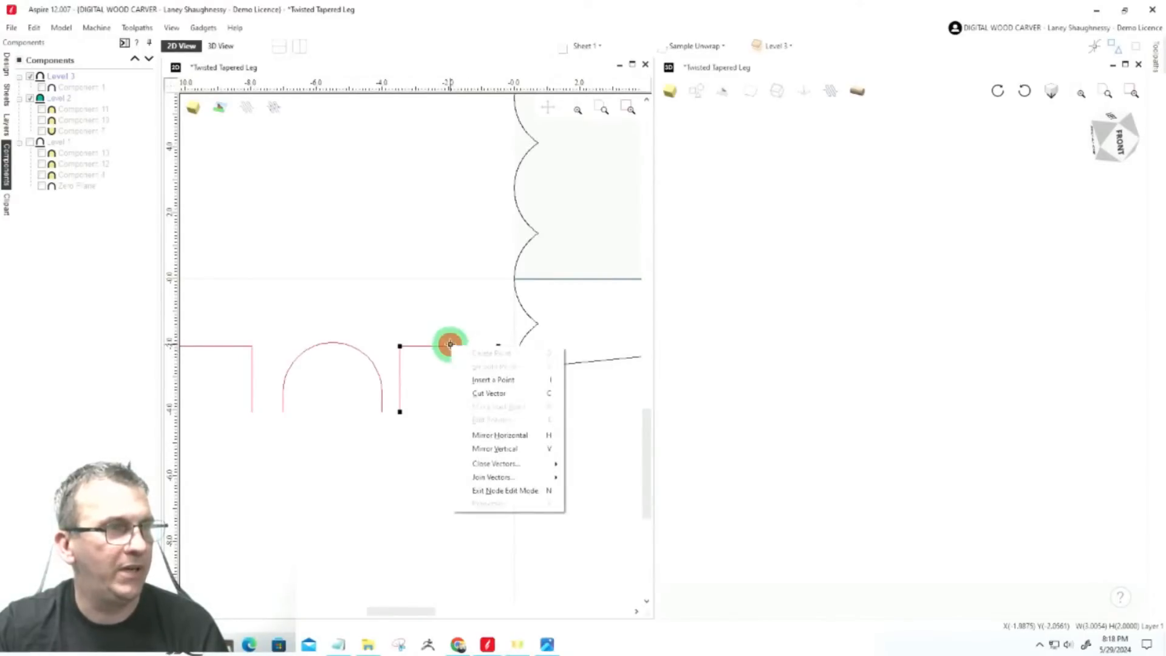
left_click(471, 379)
left_click(498, 345)
right_click(498, 347)
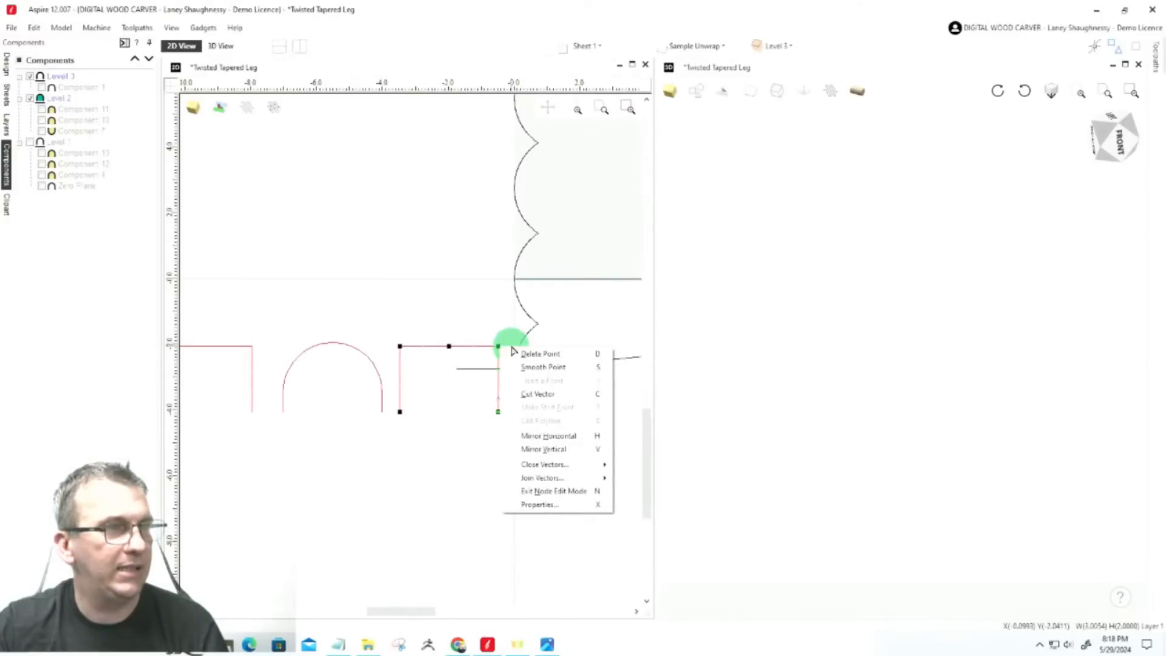
left_click(513, 354)
right_click(400, 345)
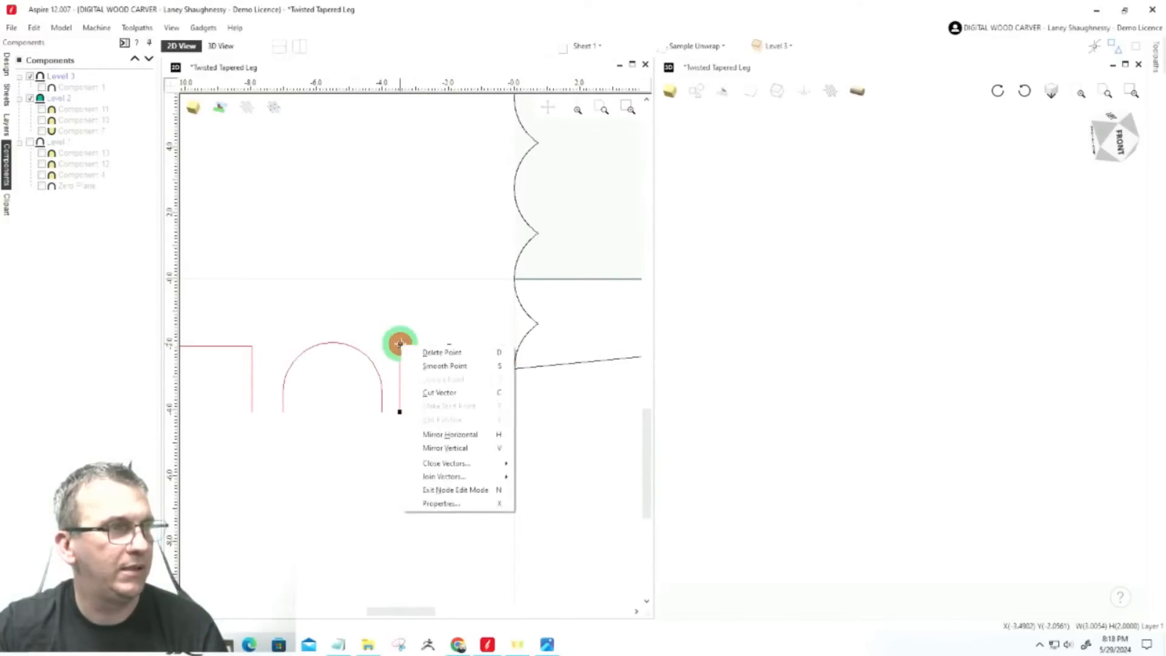
left_click(418, 353)
left_click(414, 461)
Select the horizontal lines along the upper and lower edges of the job area, and maximize the 2D view
scroll(533, 456, "down", 4)
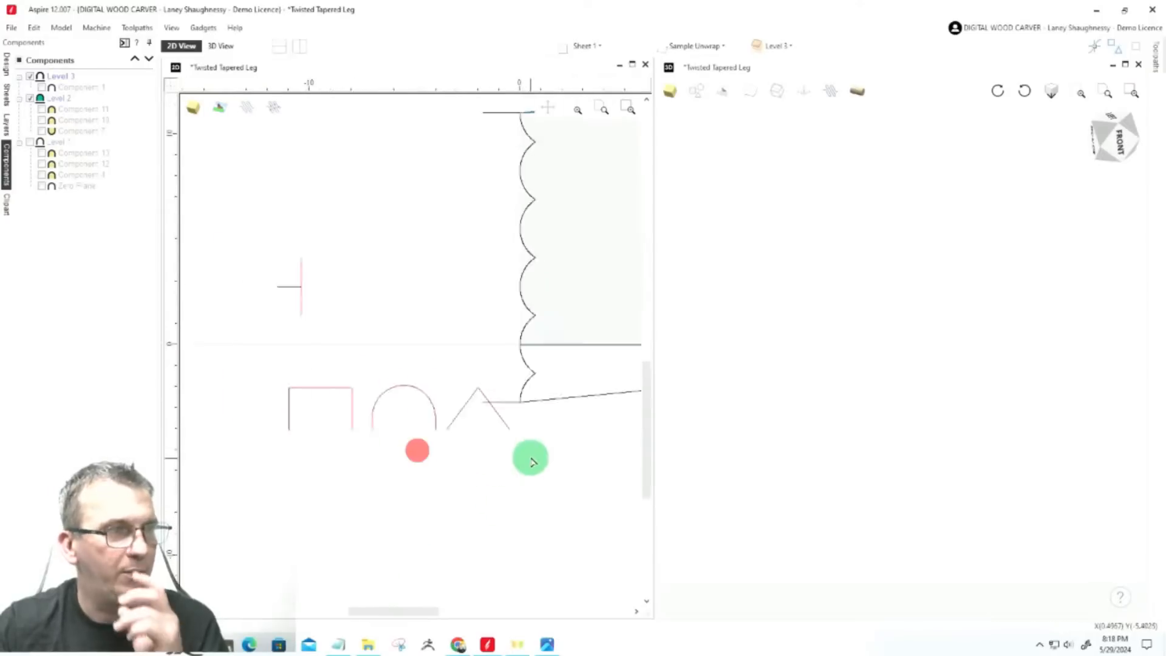
scroll(273, 429, "up", 2)
scroll(270, 426, "down", 4)
scroll(191, 380, "down", 2)
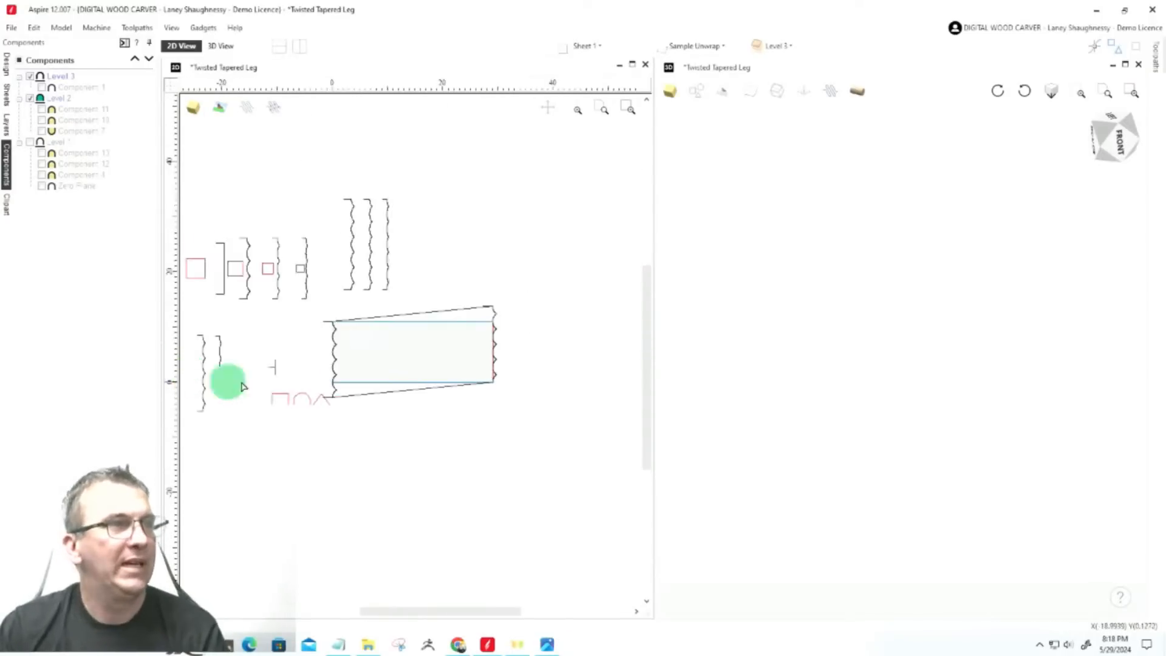
scroll(319, 401, "up", 3)
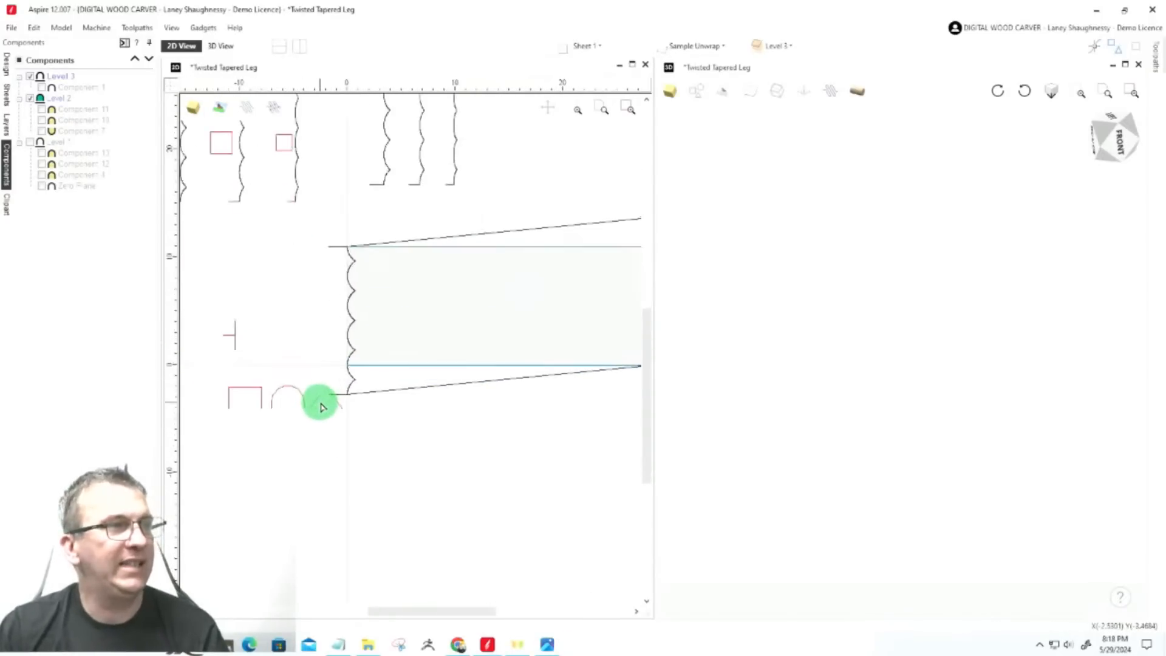
left_click(450, 251)
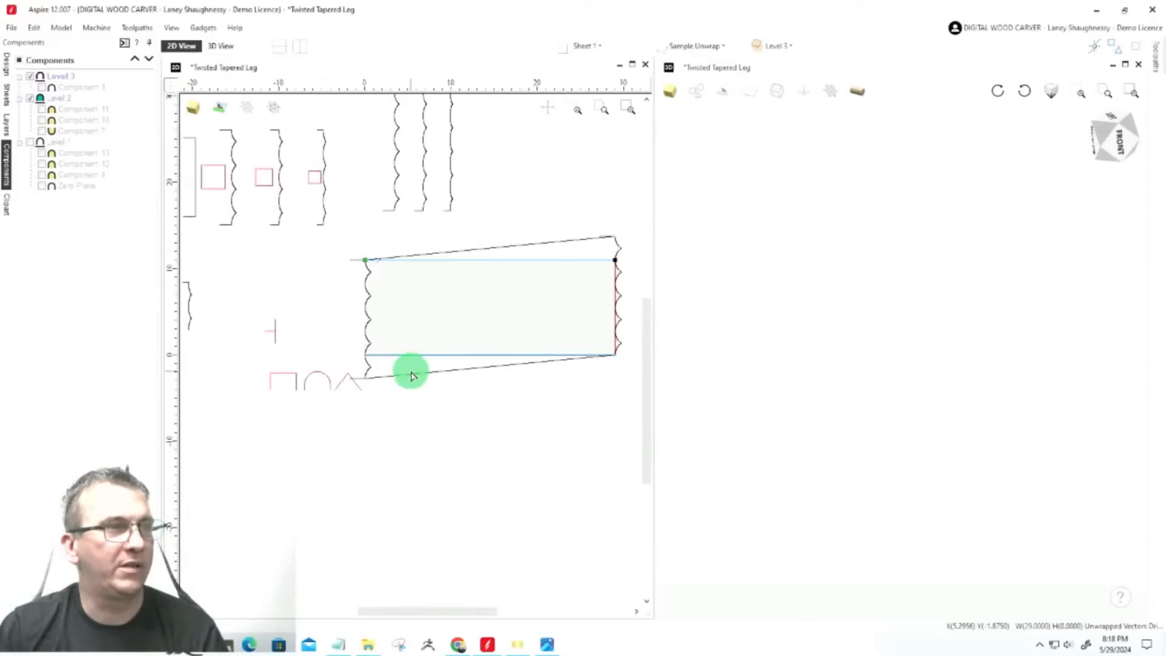
scroll(430, 310, "up", 1)
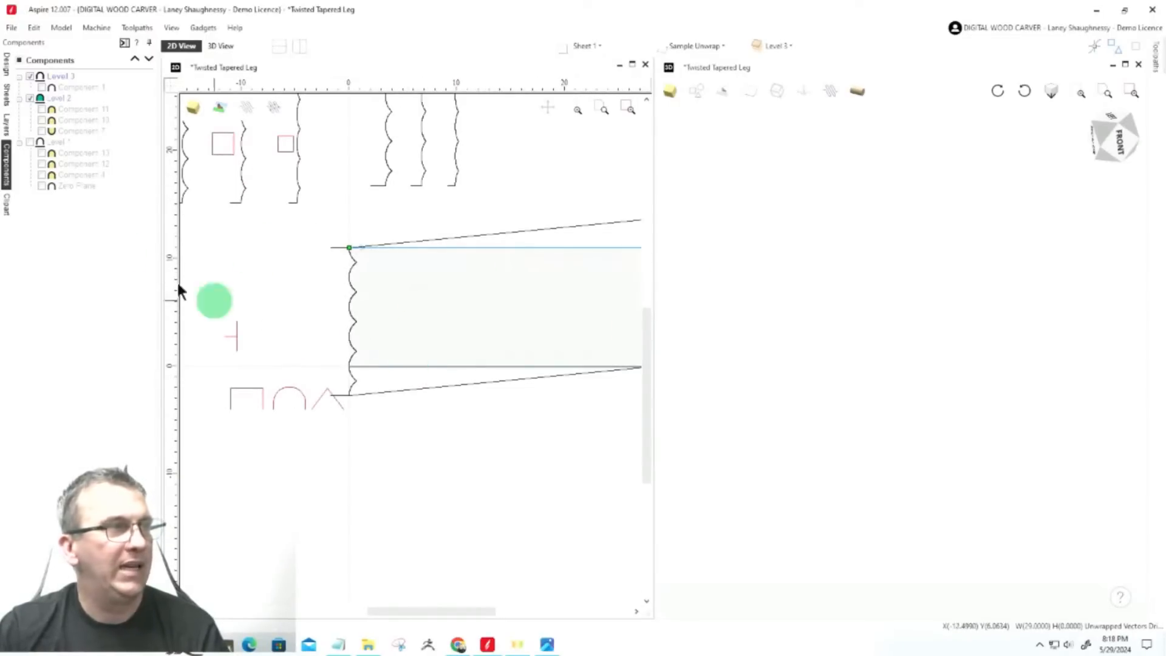
left_click(39, 174)
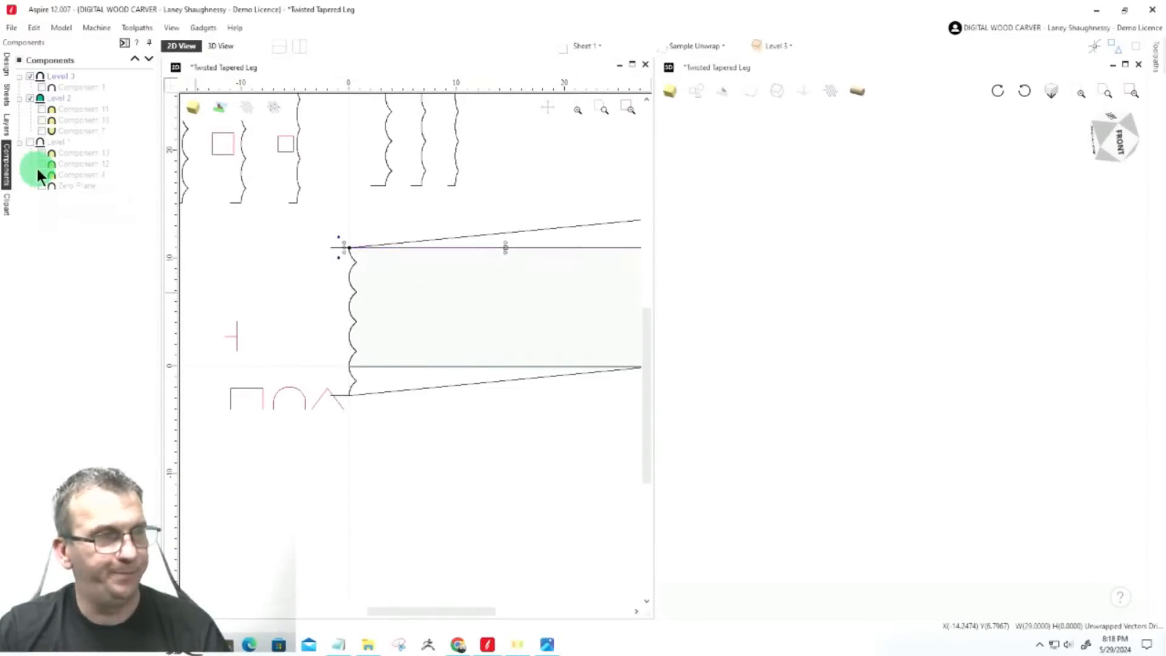
left_click(427, 372)
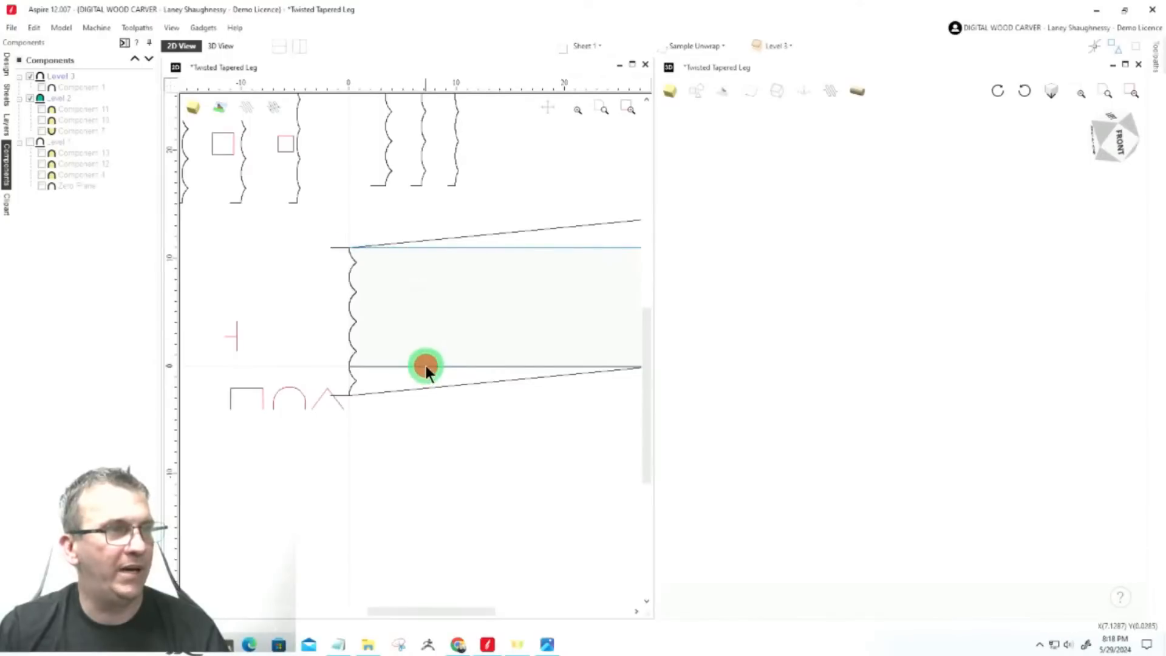
left_click(427, 367)
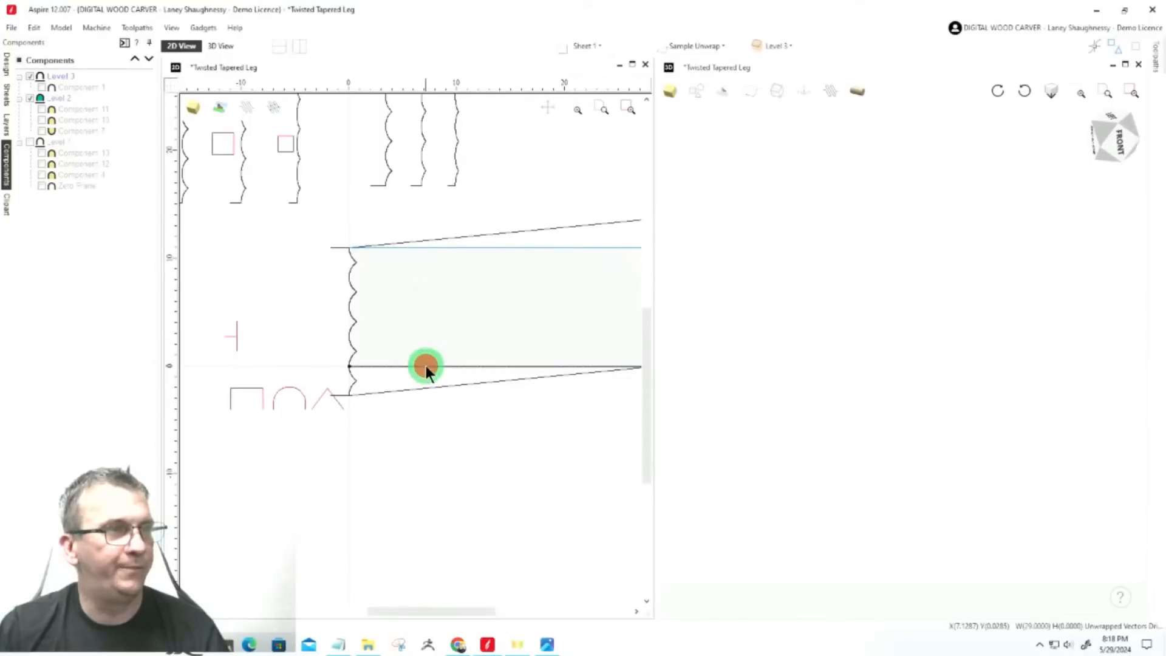
left_click(477, 247, "shift")
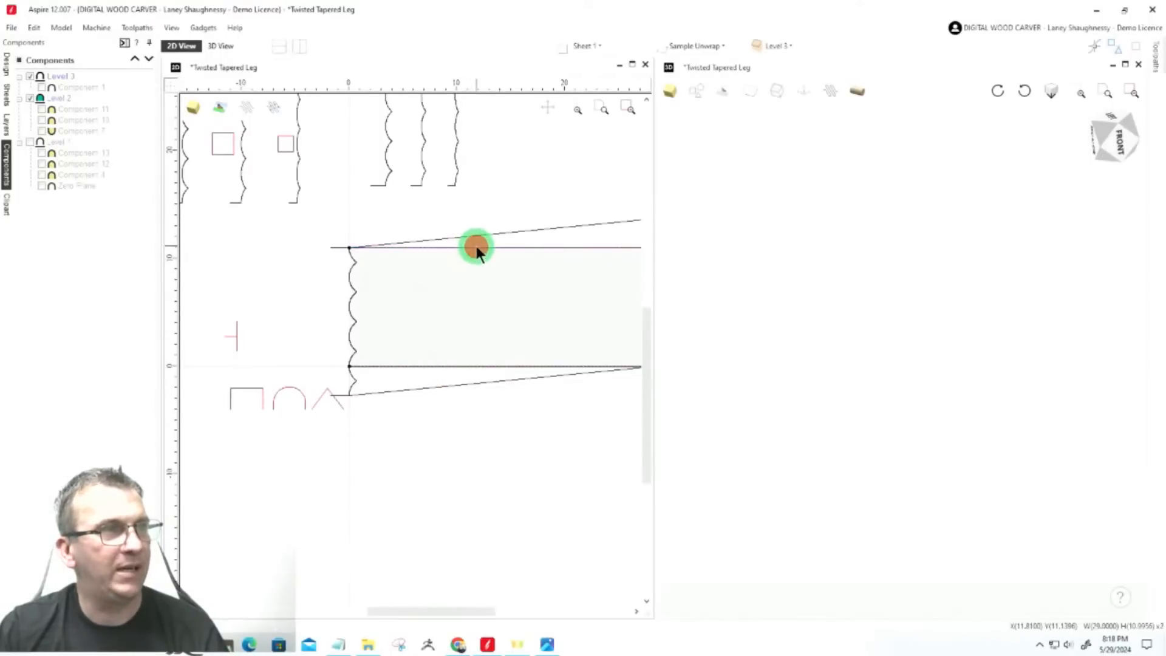
left_click(633, 63)
scroll(337, 268, "up", 4)
scroll(336, 271, "down", 1)
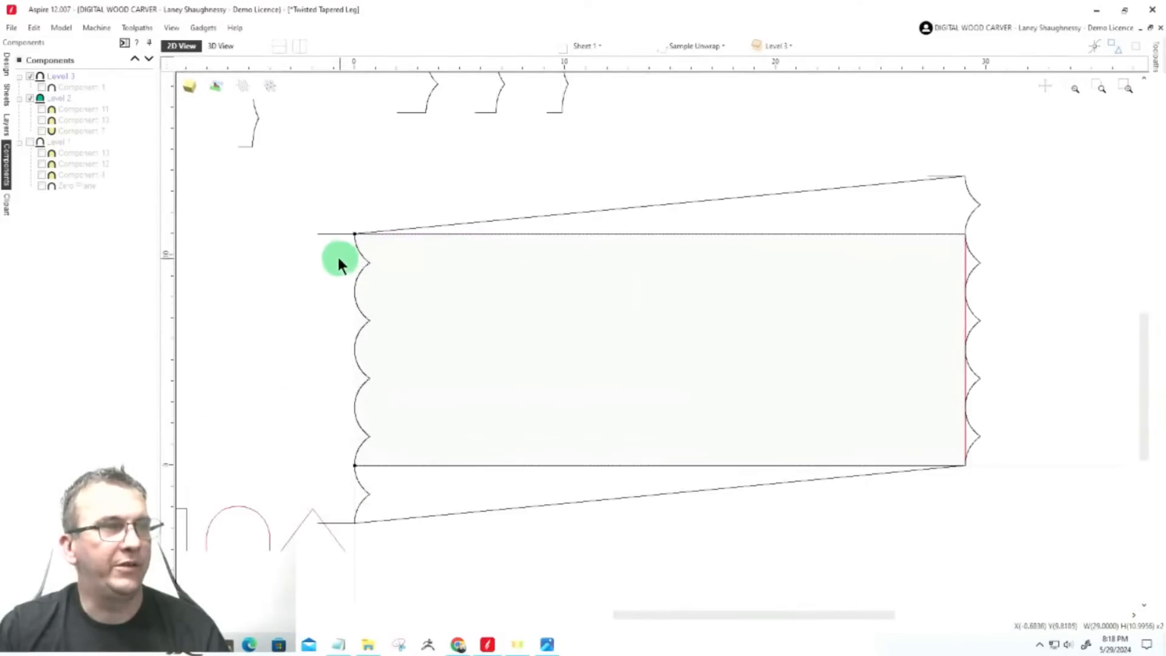
Start a Two Rail Sweep with the two selected horizontal lines as its drive rails
left_click(7, 65)
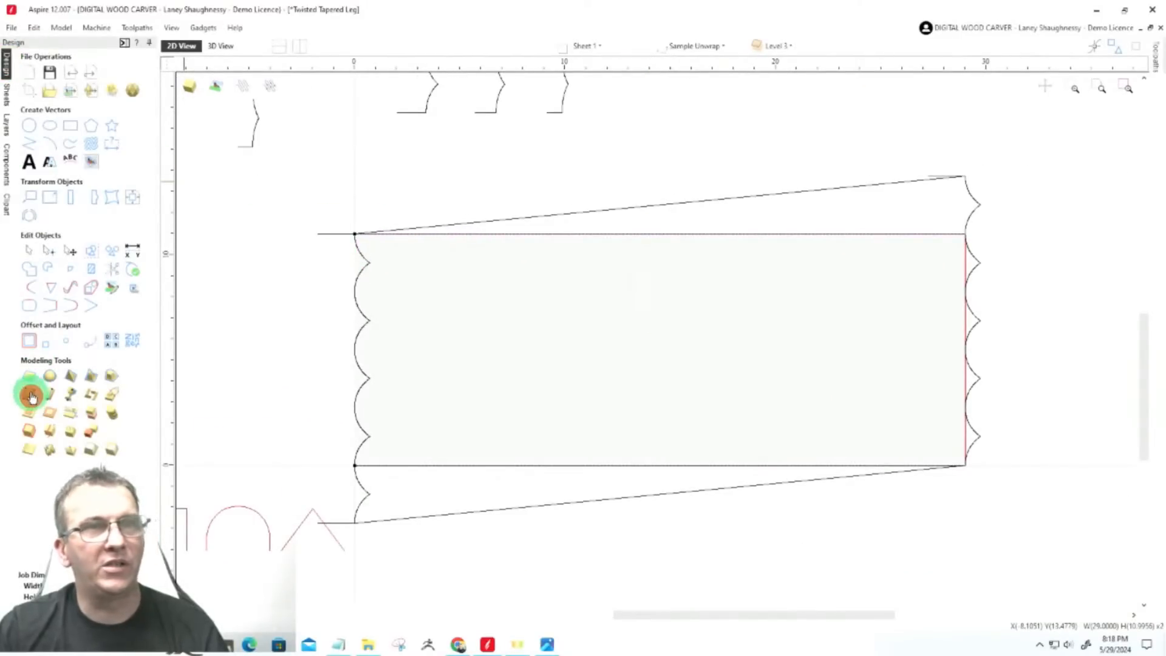
left_click(31, 396)
left_click(115, 97)
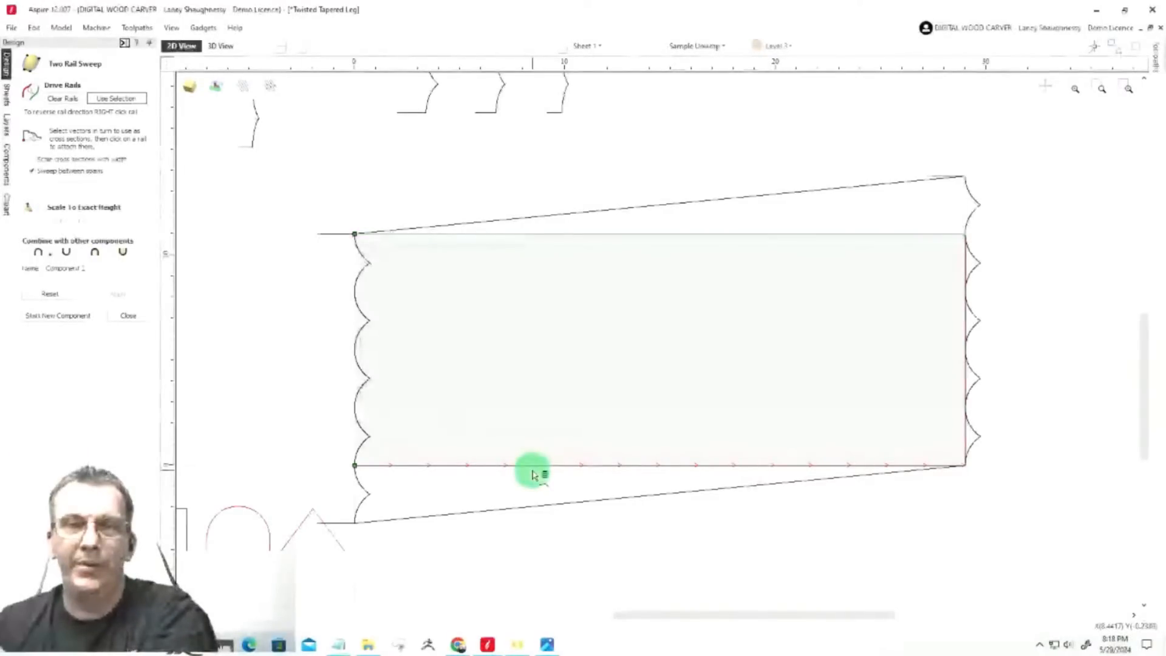
Attach the flat-topped open profile as the cross section at the start of the lower rail
scroll(532, 473, "down", 2)
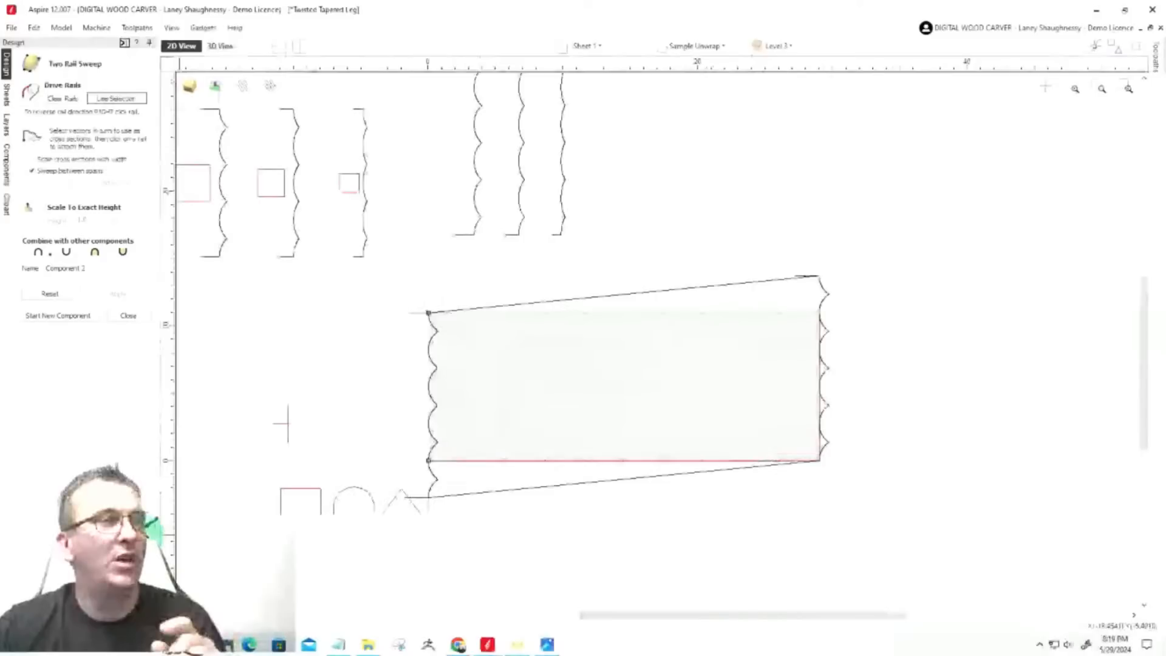
scroll(290, 540, "up", 1)
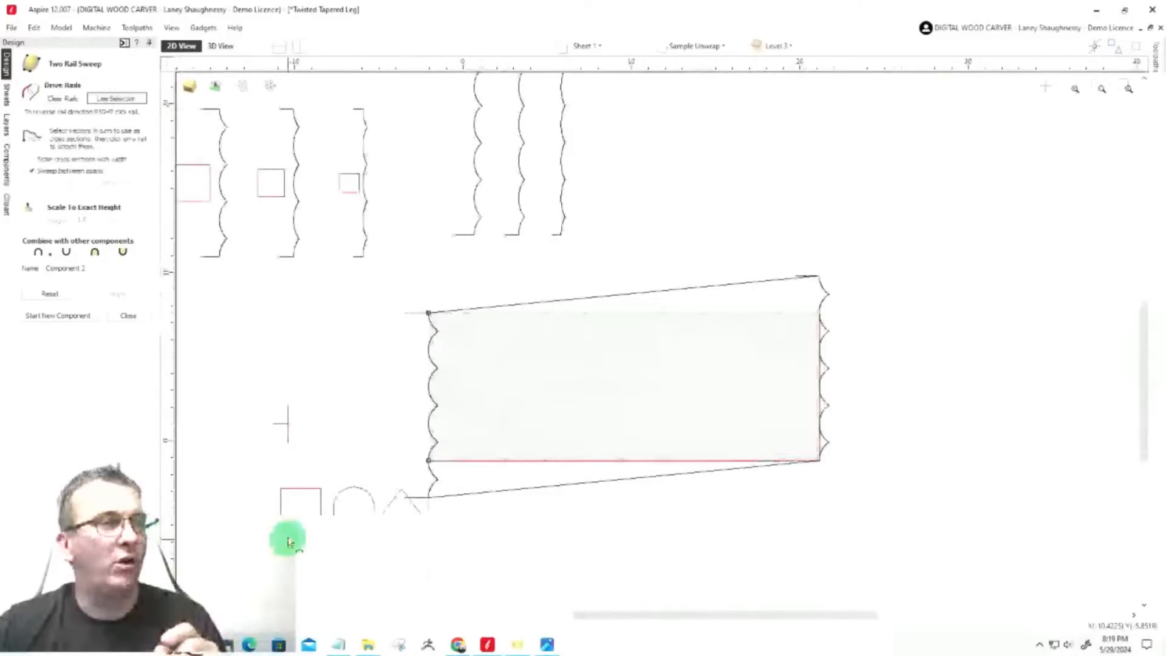
scroll(289, 541, "up", 1)
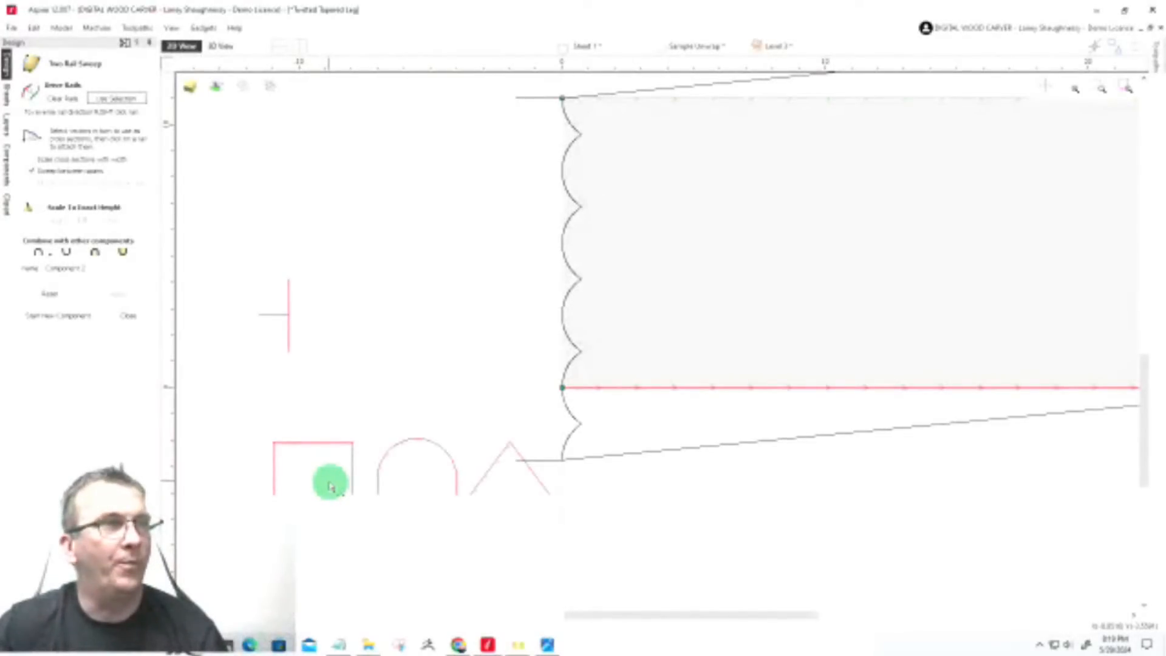
scroll(559, 397, "up", 5)
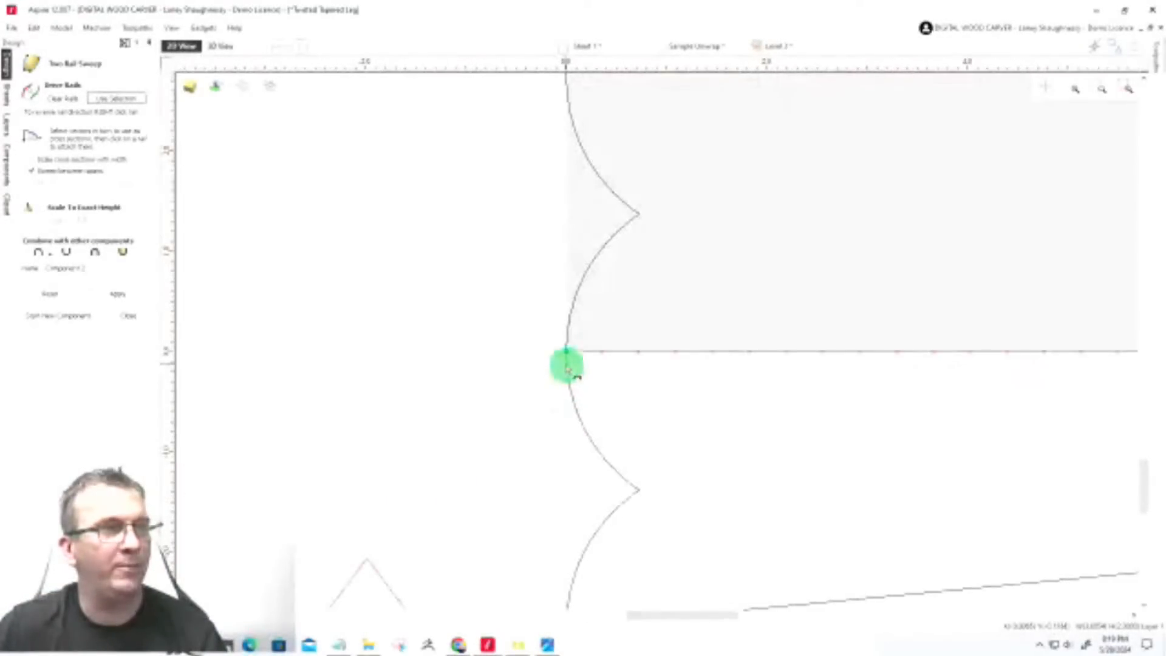
left_click(566, 351)
Attach the arched profile about 11 inches along the lower rail, and the triangular profile at about 23 inches and at the rail's end
scroll(564, 421, "down", 4)
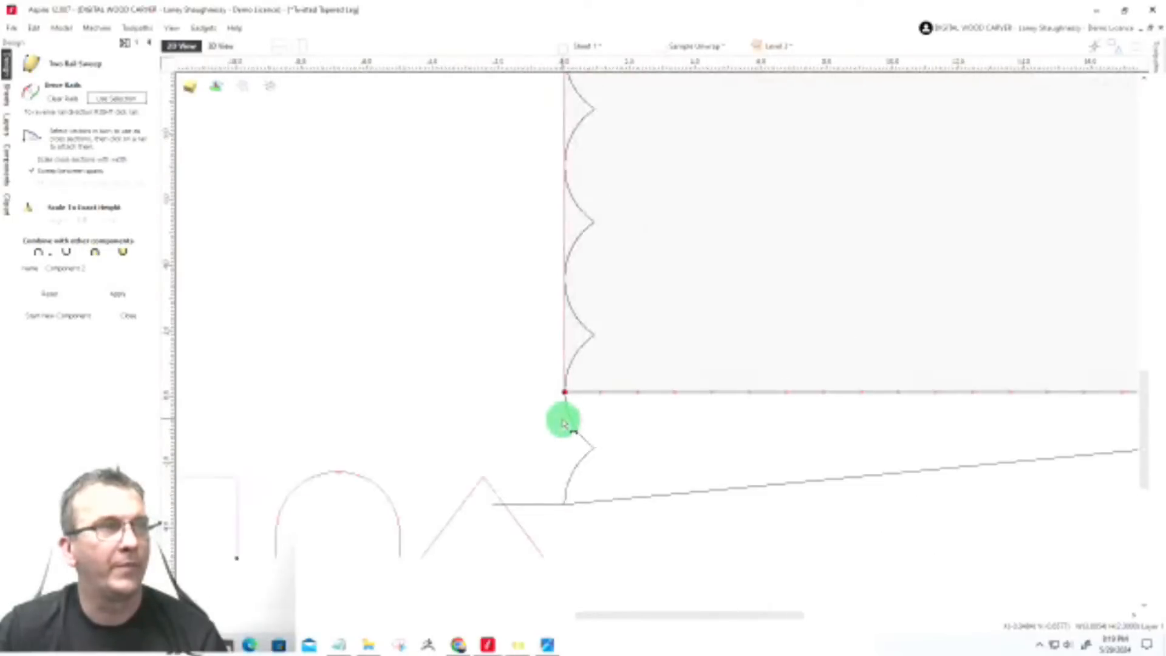
scroll(558, 413, "down", 3)
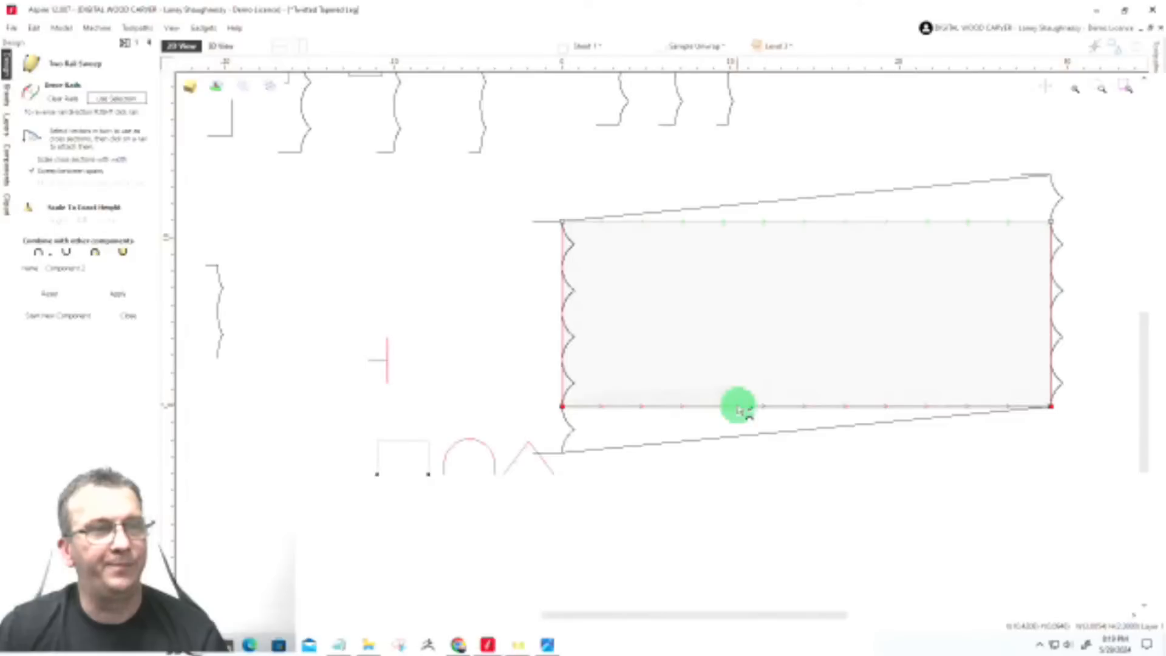
left_click(465, 438)
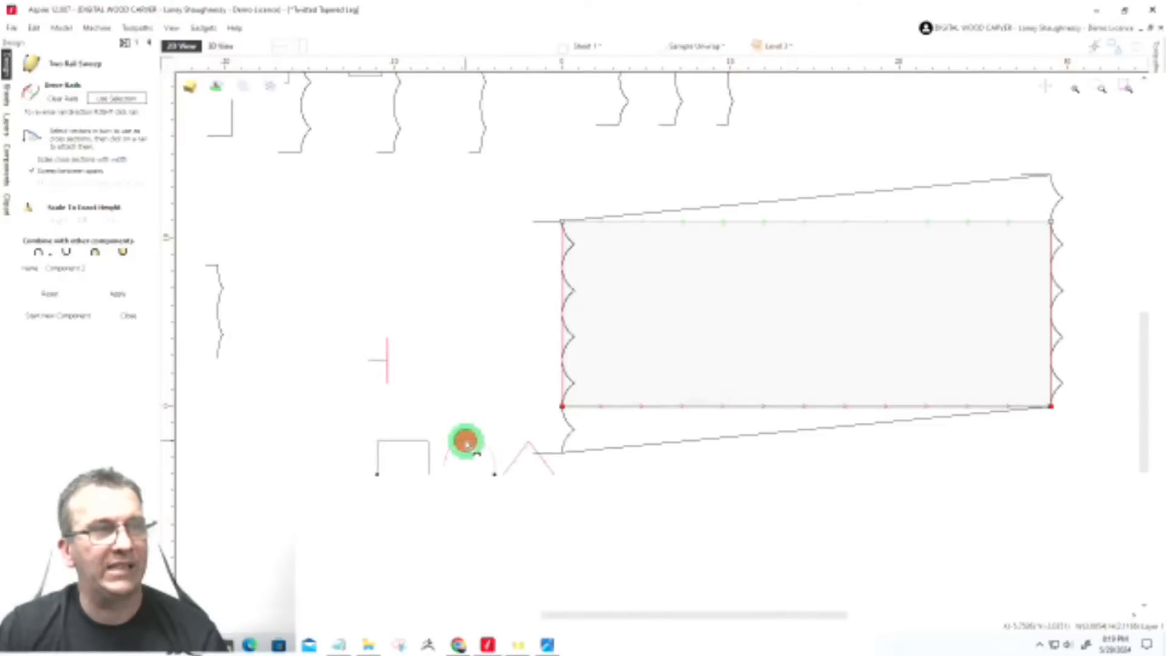
left_click(753, 407)
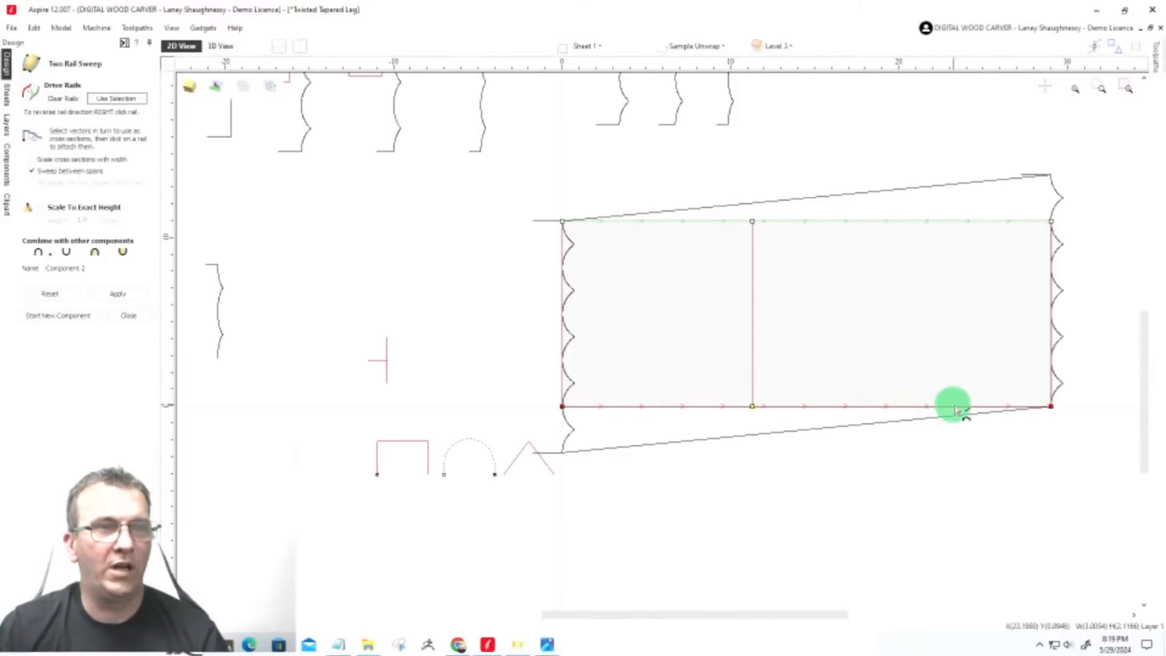
left_click(525, 450)
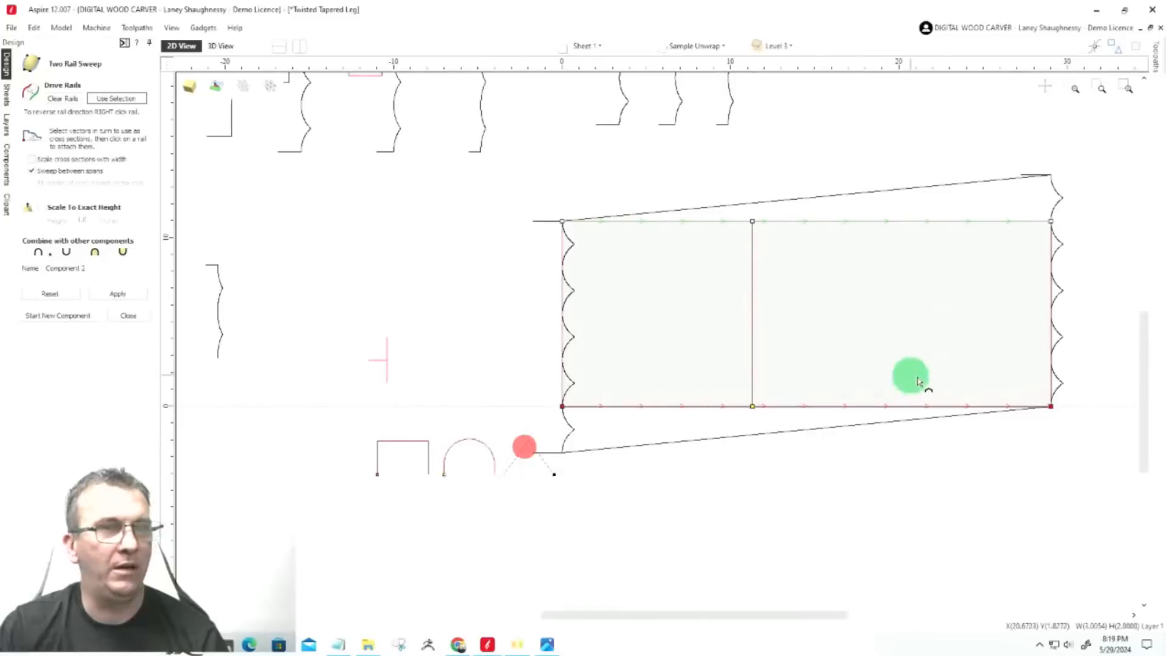
left_click(945, 408)
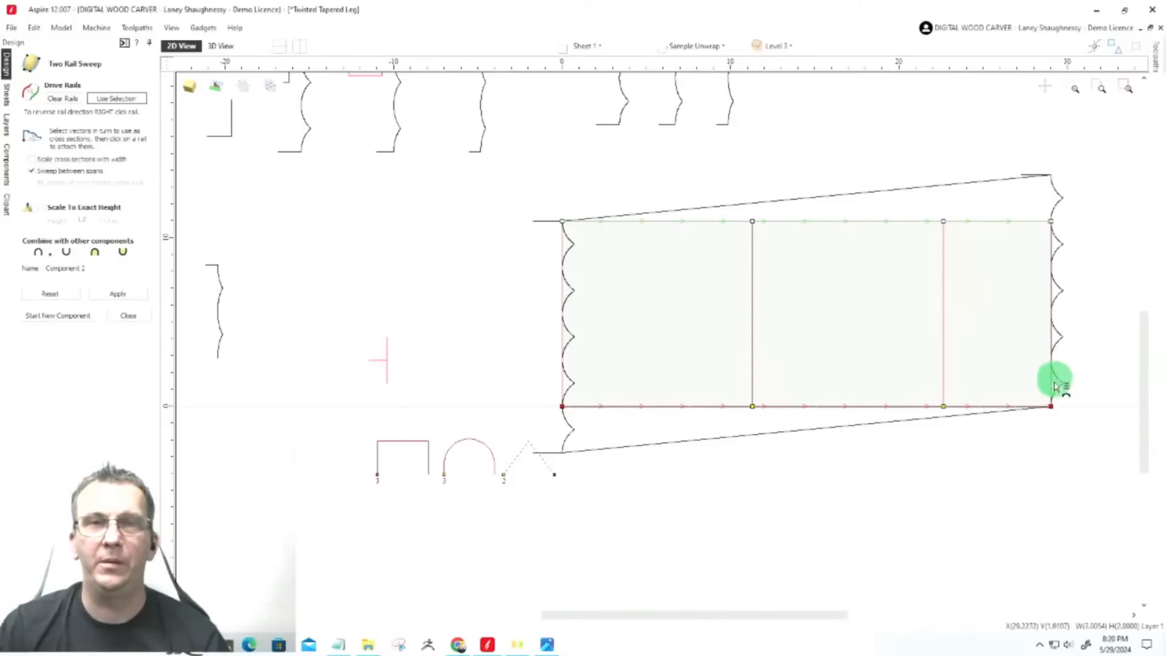
left_click(1052, 413)
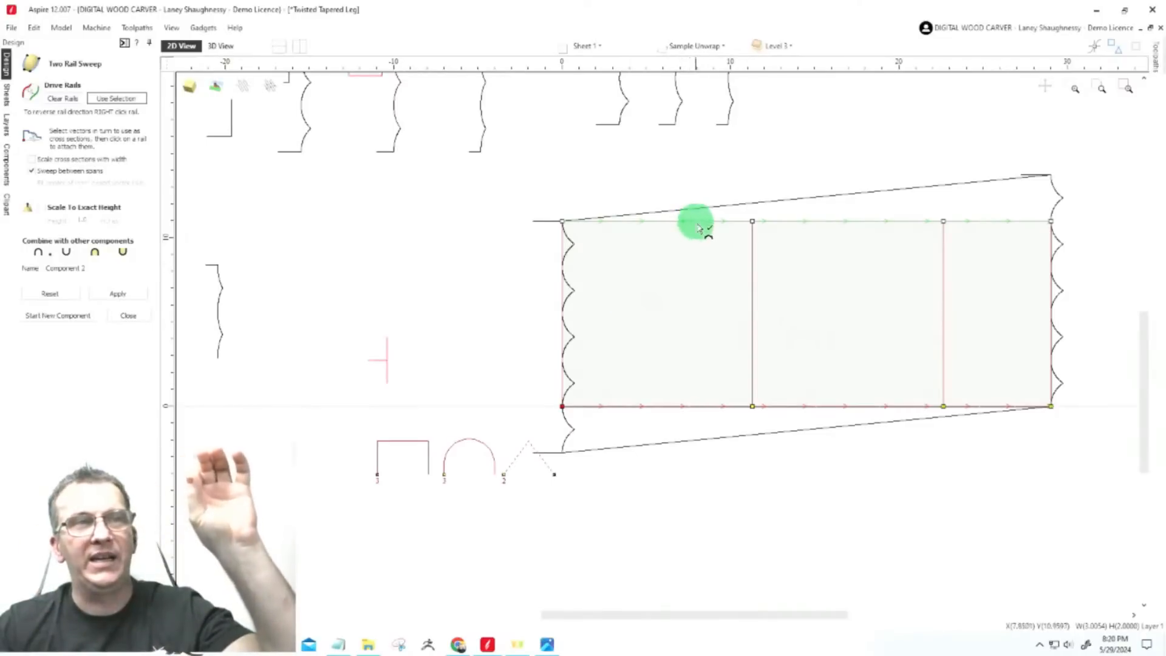
Slide the arched cross section's anchor along the upper rail to slant it, and return it to square
left_click_drag(754, 224, 657, 223)
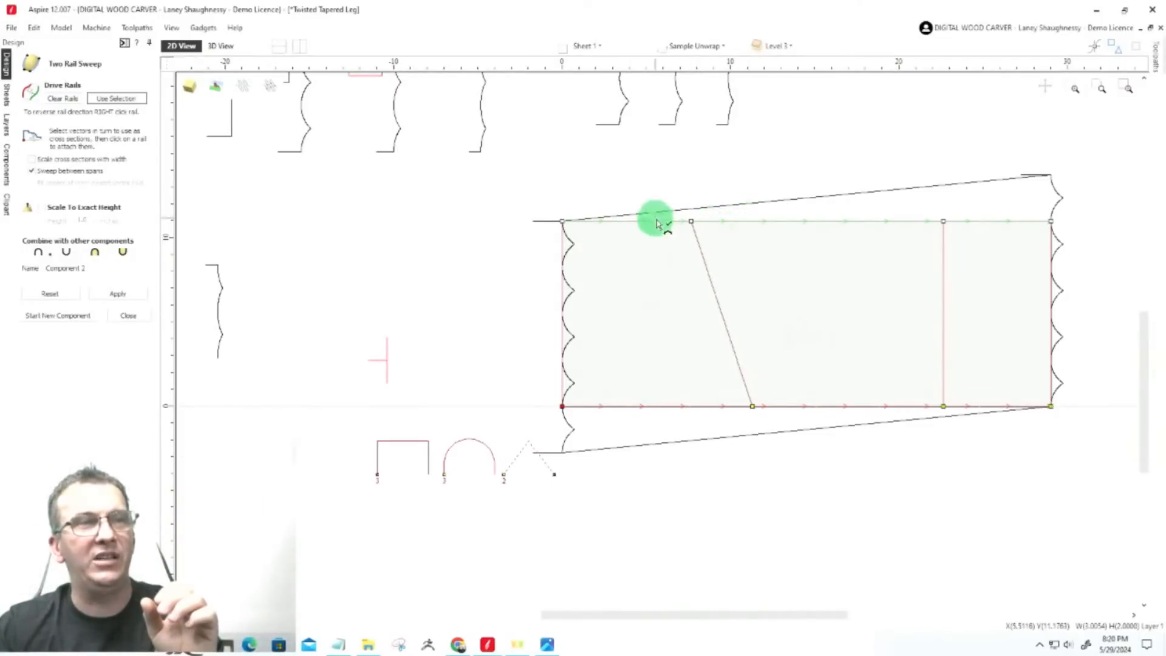
left_click(692, 222)
left_click_drag(747, 229, 751, 225)
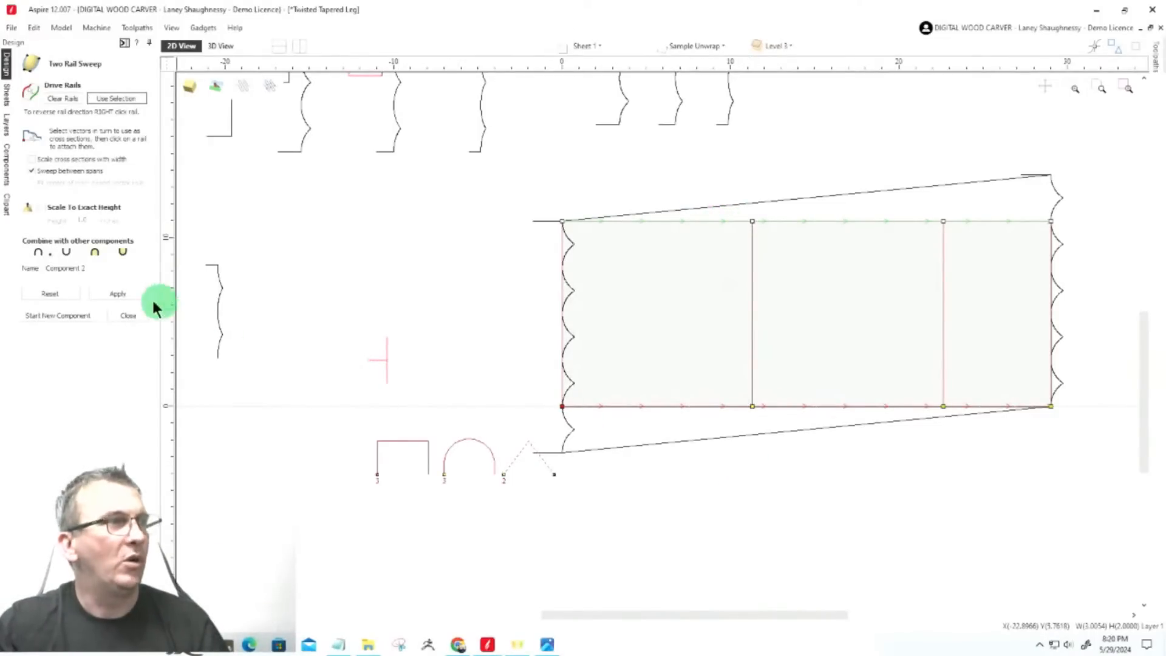
Apply the sweep and examine the resulting component from the front in the 3D view
left_click(118, 294)
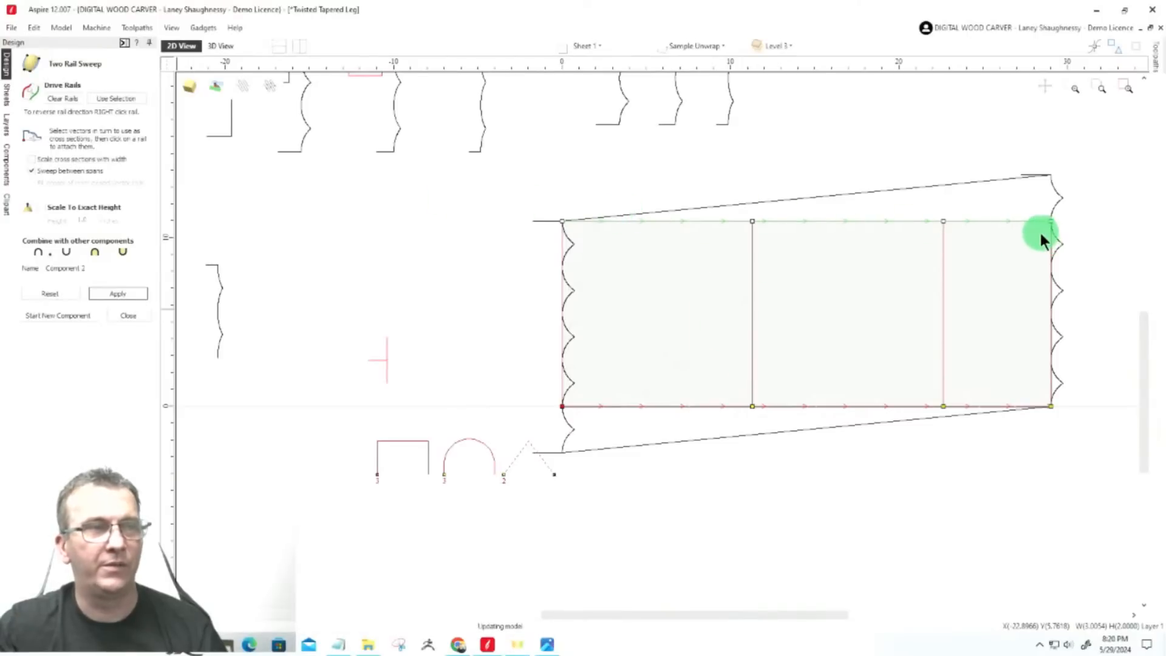
left_click(220, 46)
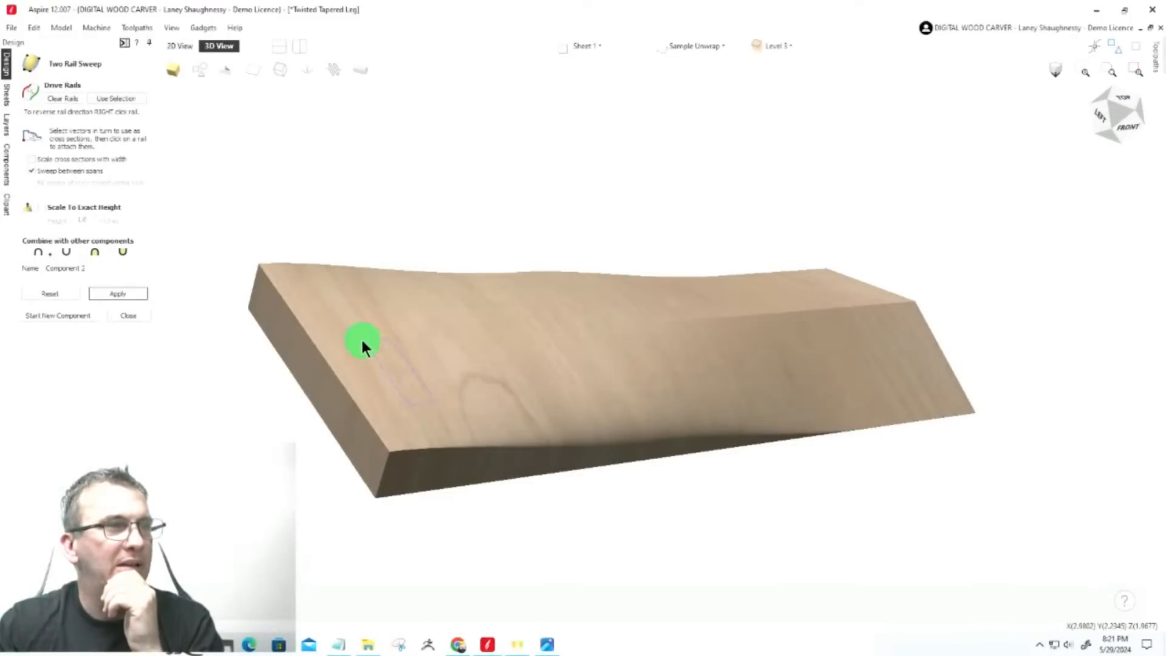
left_click(1126, 116)
left_click_drag(1126, 116, 1109, 113)
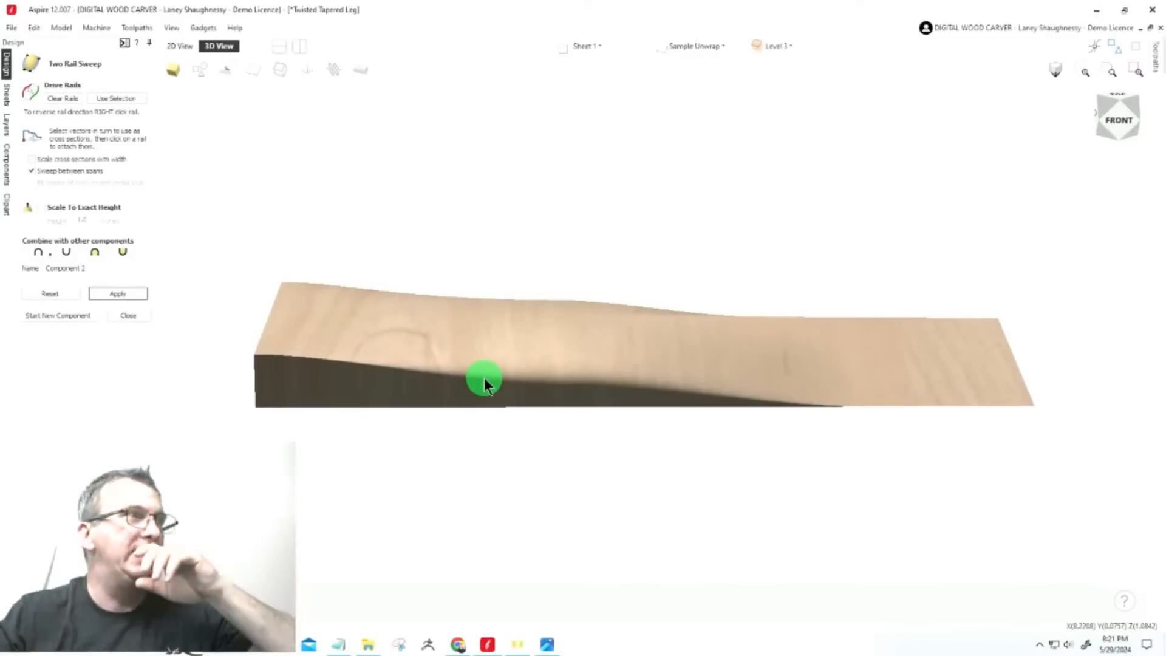
Enable scaling of cross sections with width and reapply the sweep
left_click(30, 159)
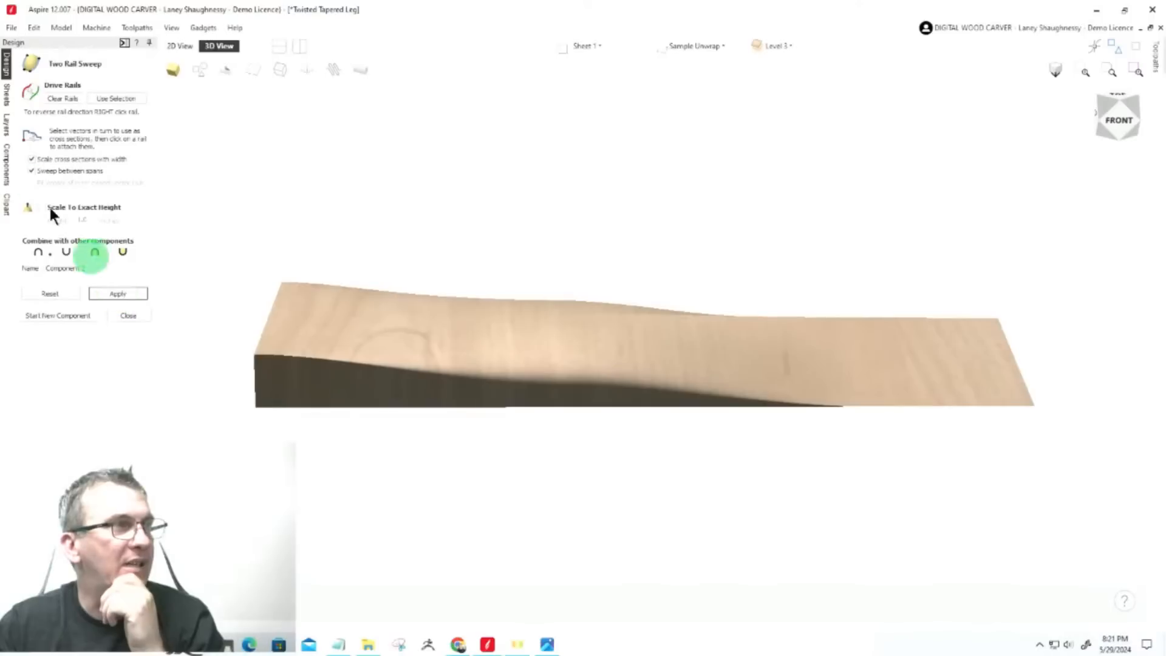
left_click(123, 293)
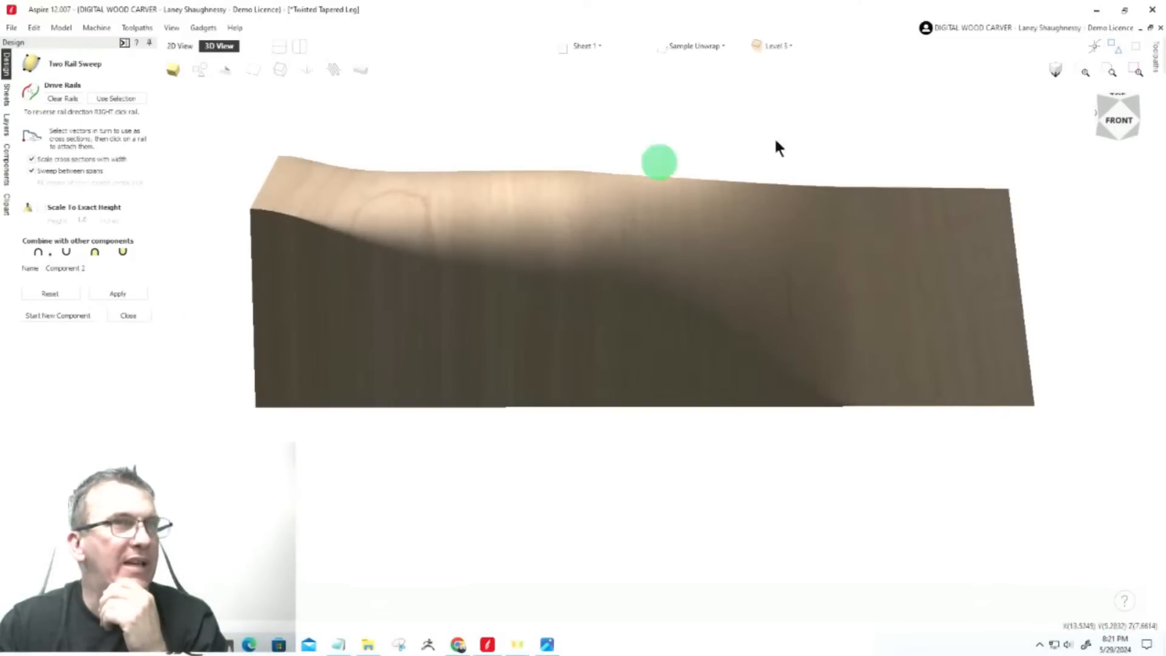
Examine the swept component's triangular end and the blending between its cross sections from several angles in the 3D view
mouse_move(1120, 122)
left_mouse_down()
mouse_move(1151, 116)
mouse_move(1137, 135)
mouse_move(1117, 122)
mouse_move(1122, 142)
mouse_move(1070, 101)
mouse_move(1126, 135)
left_mouse_up()
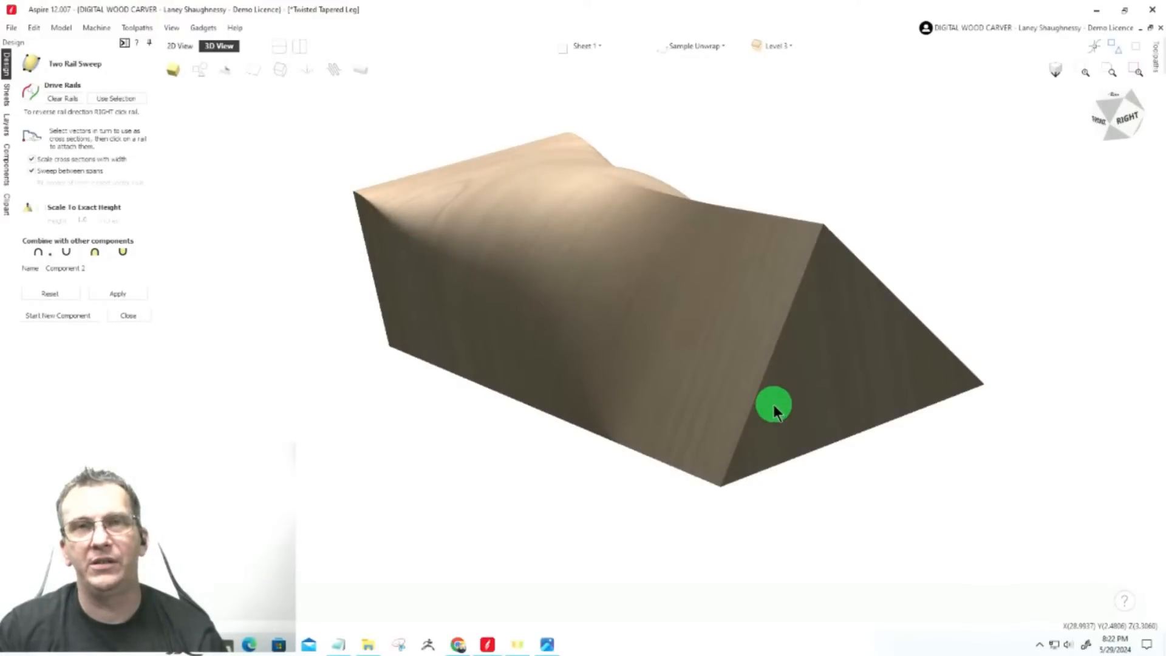
left_click_drag(1107, 126, 1125, 125)
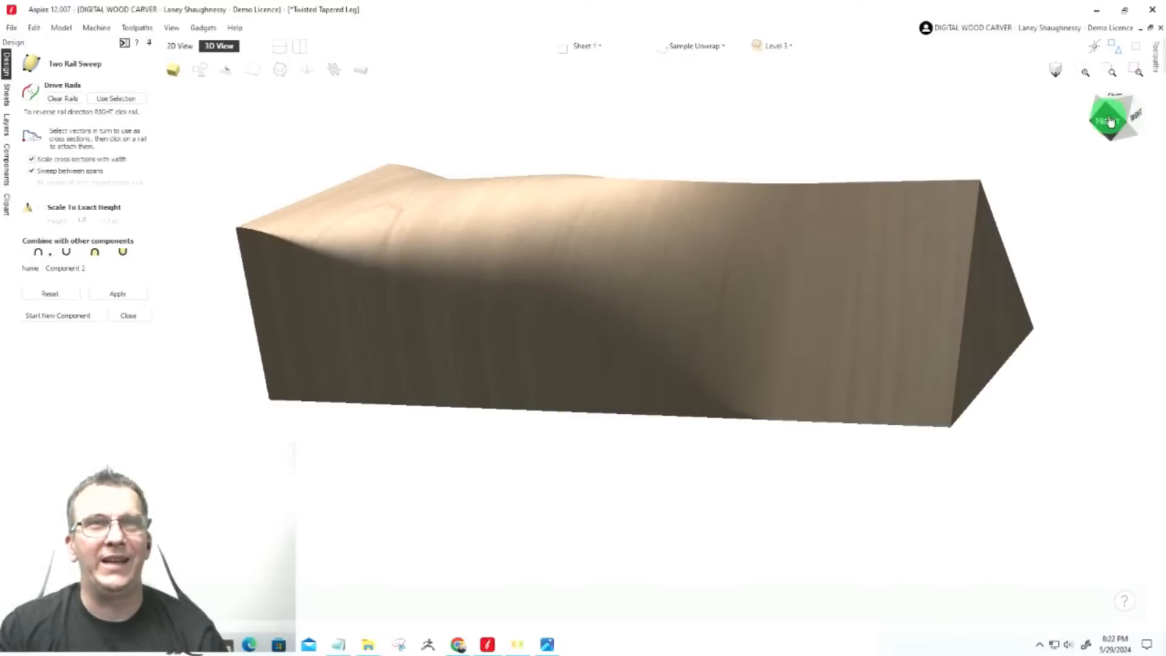
left_click(1111, 119)
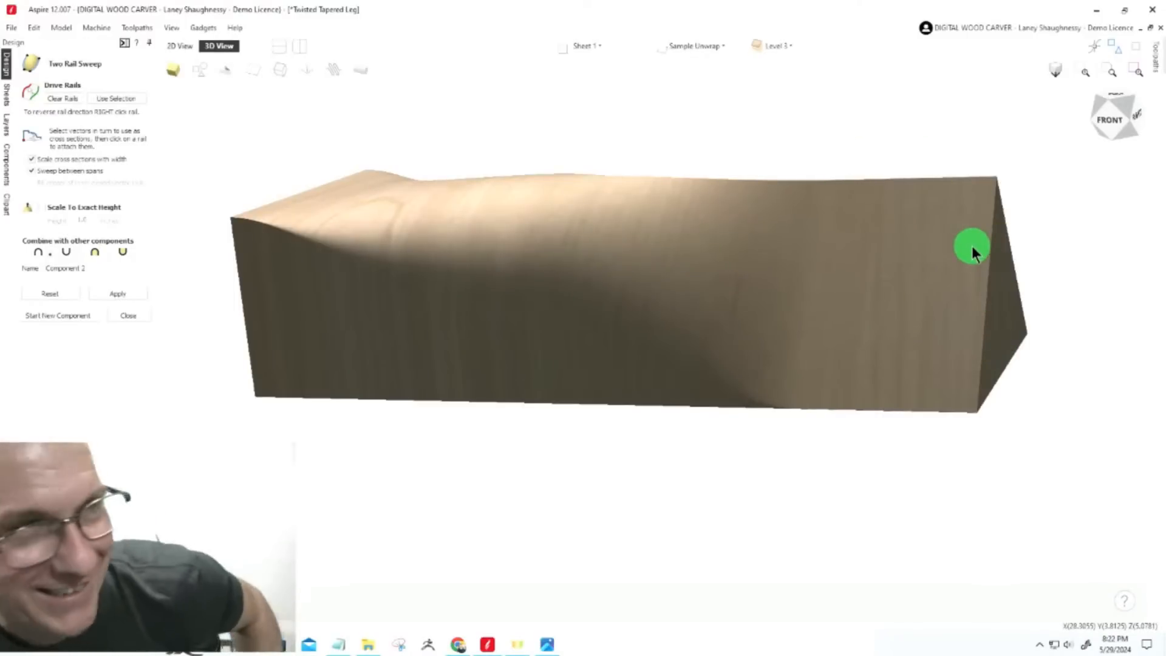
left_click(1126, 129)
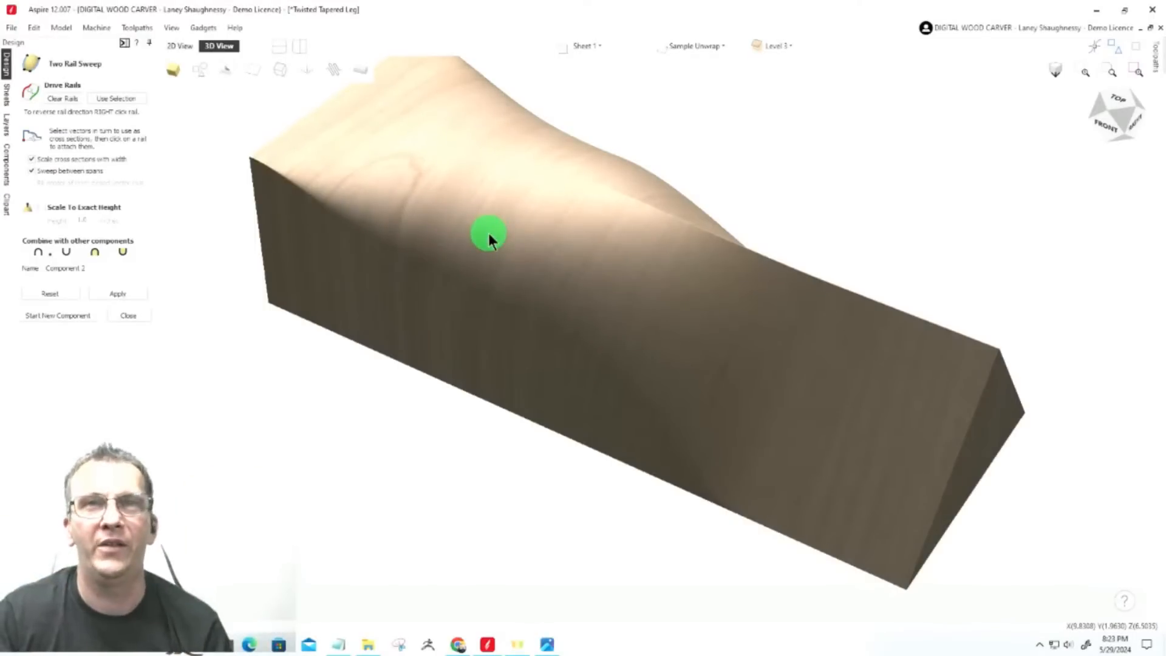
Close the Two Rail Sweep tool and delete Component 2 from Level 3
left_click(134, 318)
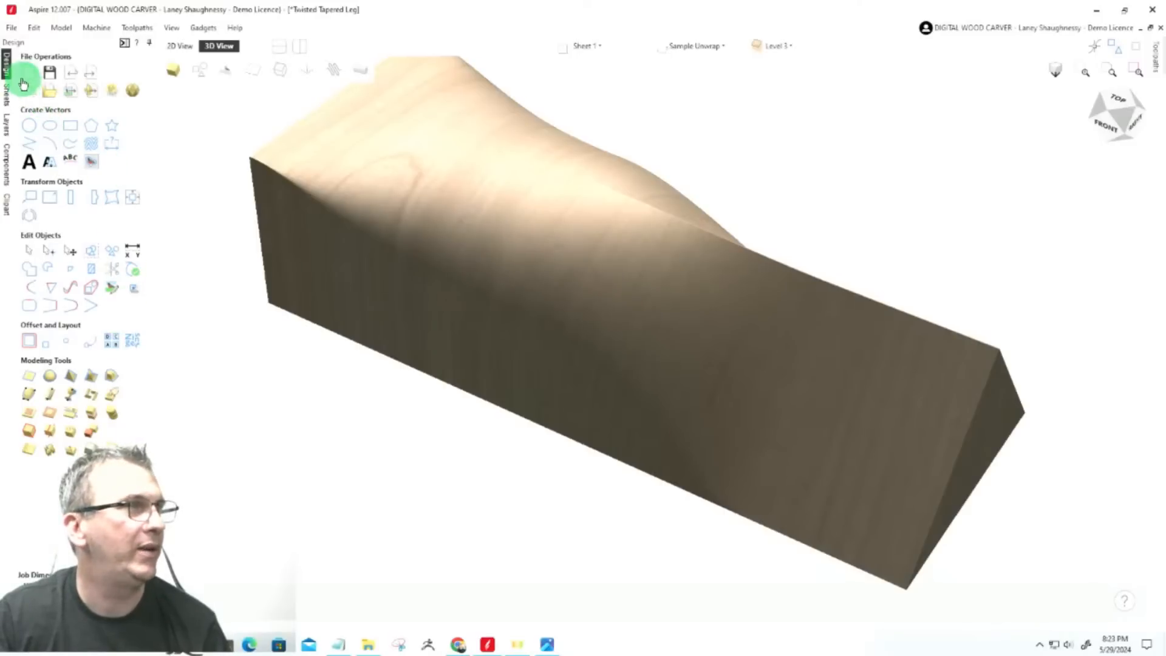
left_click(6, 156)
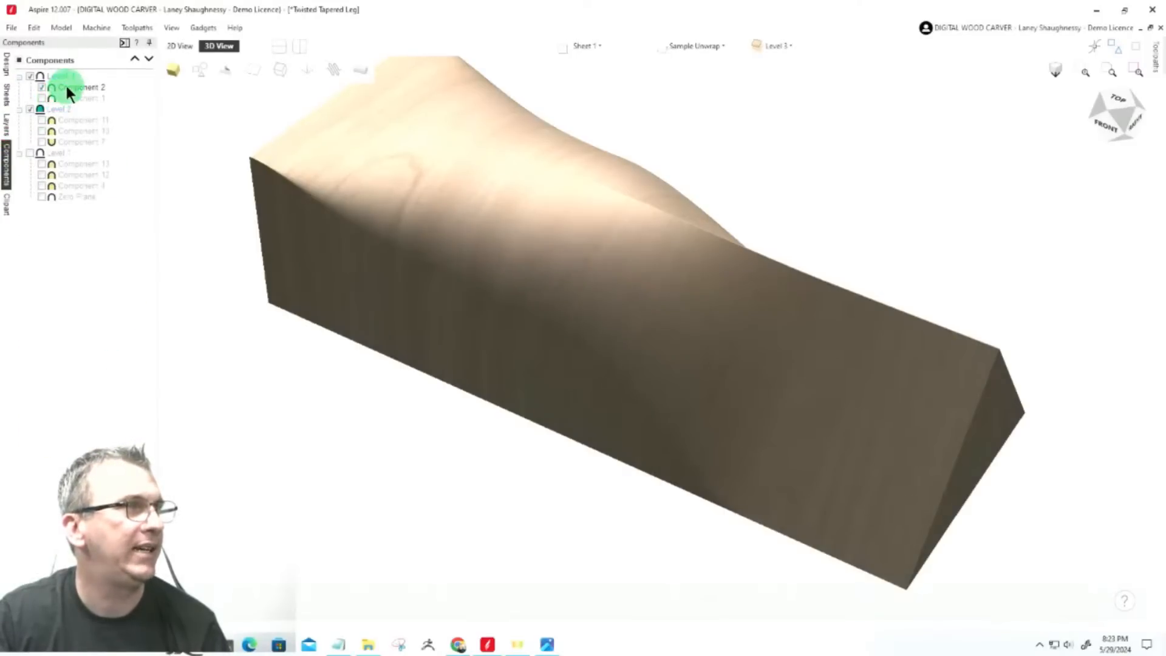
right_click(66, 88)
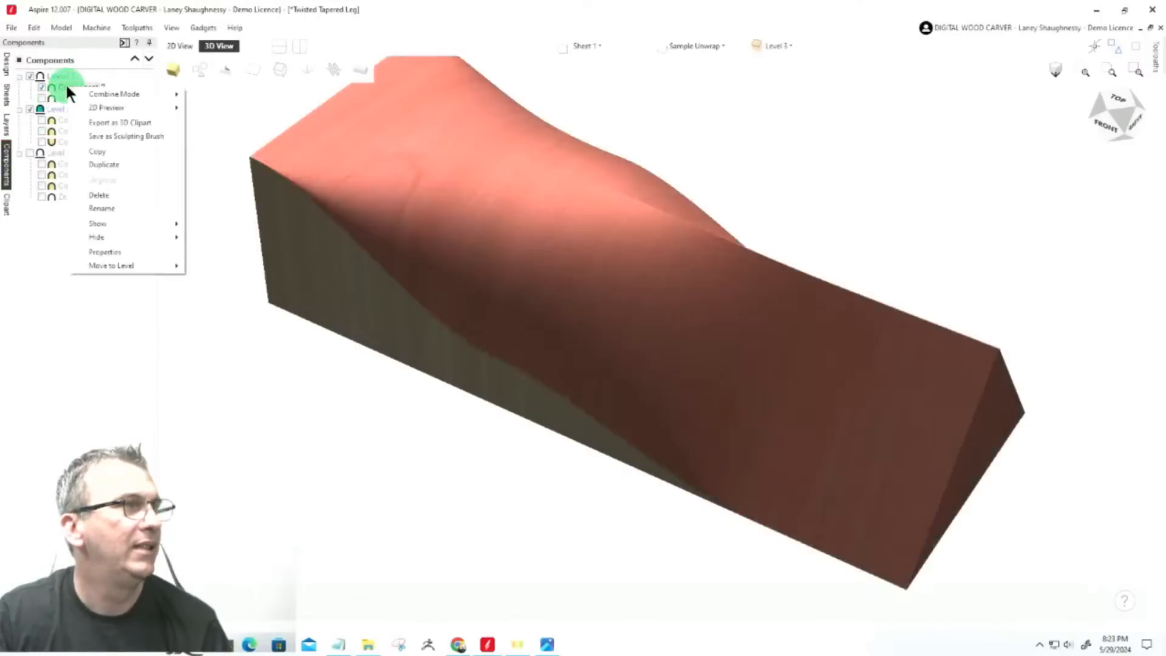
left_click(102, 195)
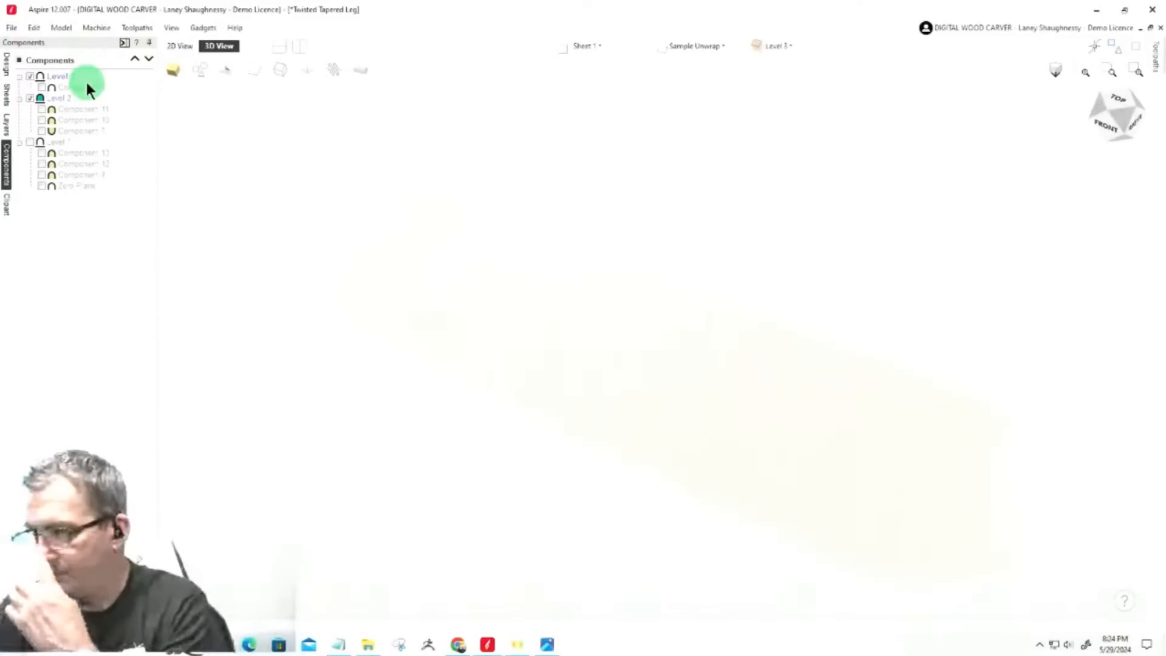
In the 2D view, delete the scalloped unwrapped vectors at both ends of the job area and the angled lines joining them
left_click(177, 46)
scroll(614, 348, "down", 2)
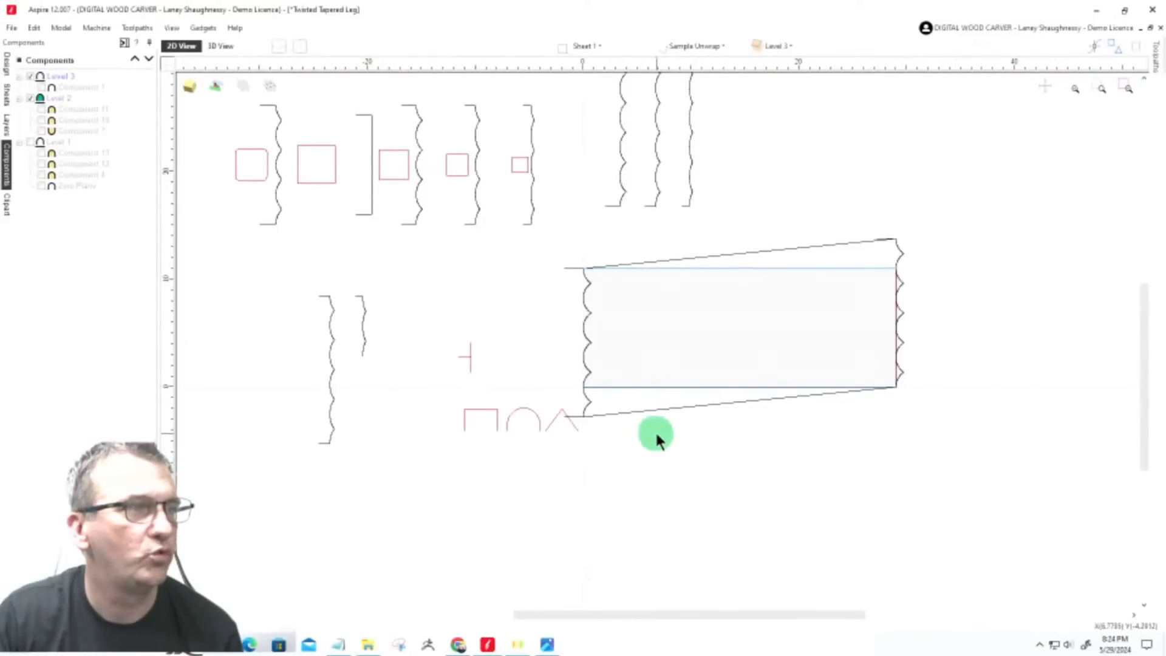
left_click(905, 250)
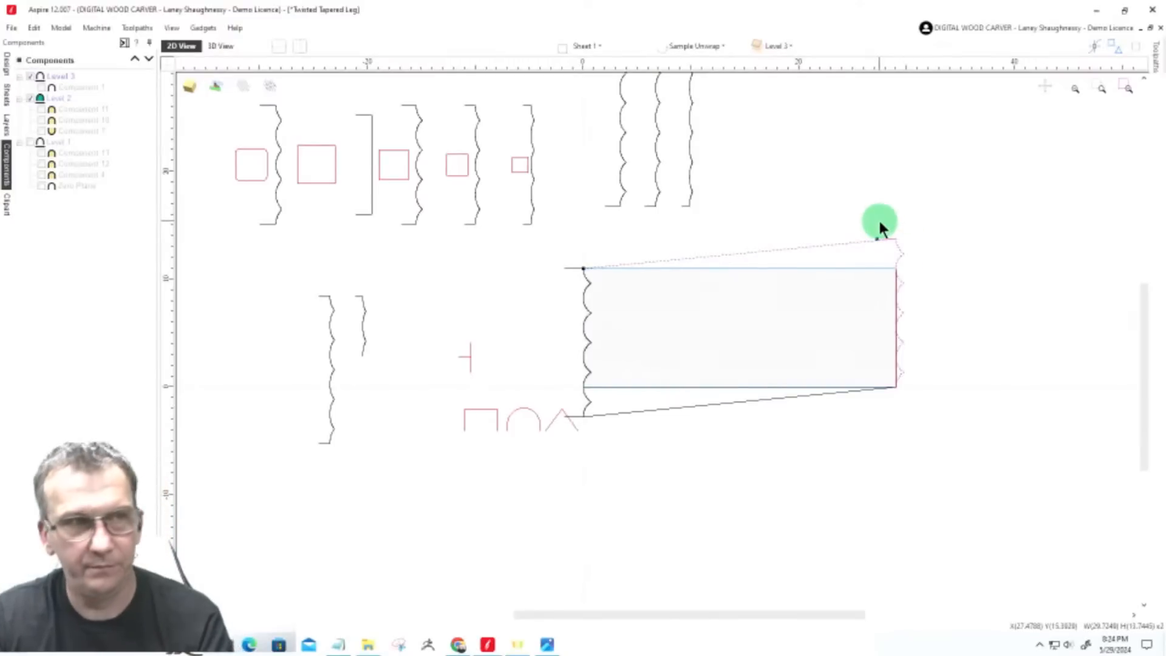
key("Delete")
left_click(583, 294)
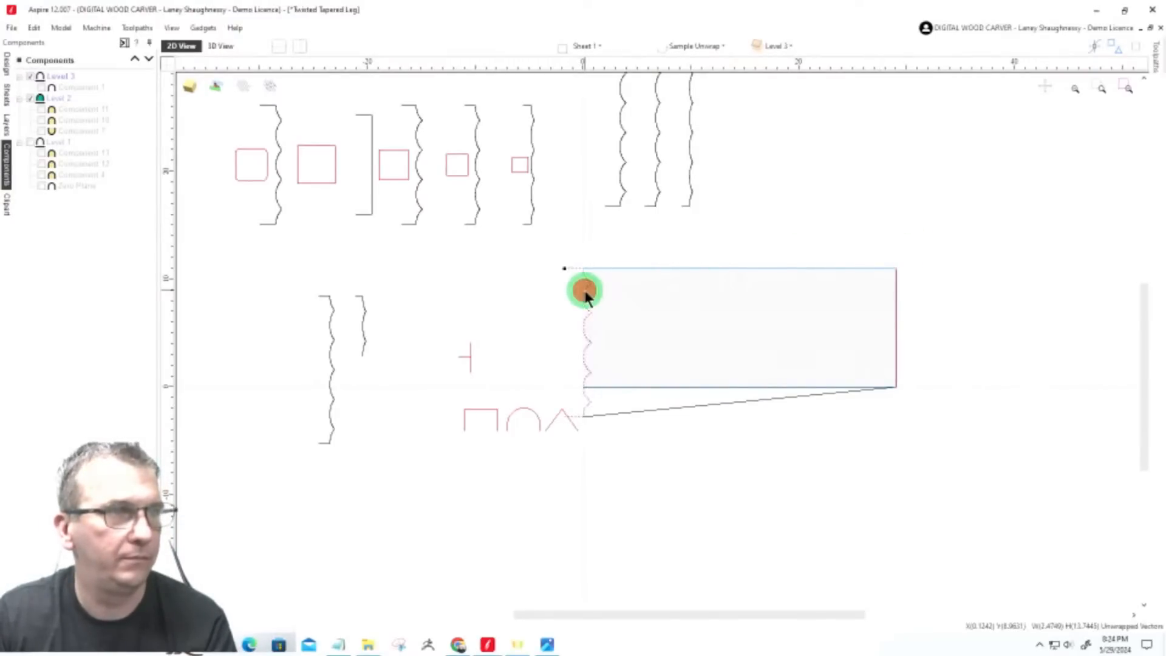
key("Delete")
left_click(634, 411)
key("Delete")
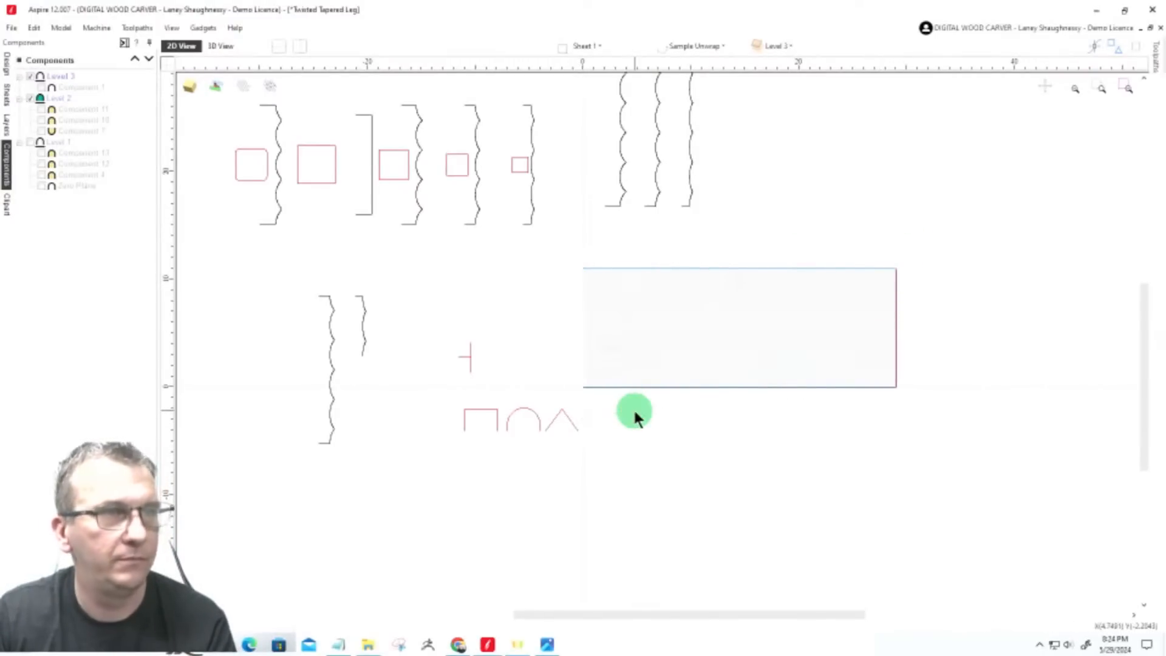
Unwrap the 3.5-inch square with the Vector Unwrapper, using the center of the contour as the center of rotation
scroll(636, 411, "down", 3)
scroll(661, 286, "up", 4)
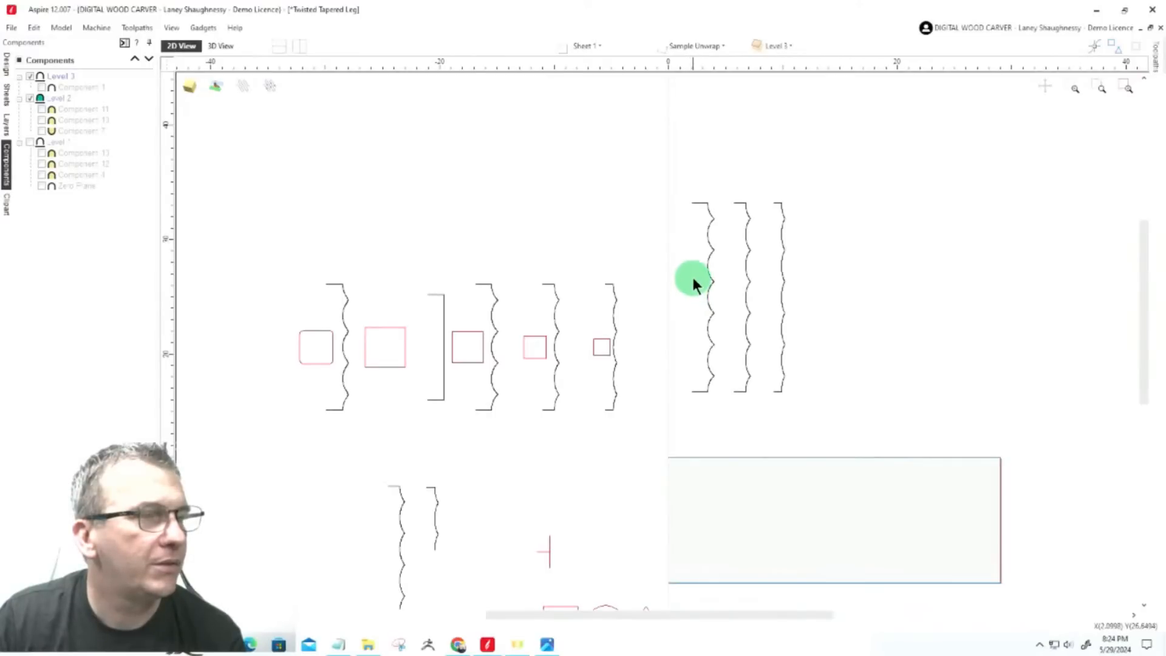
scroll(692, 267, "down", 1)
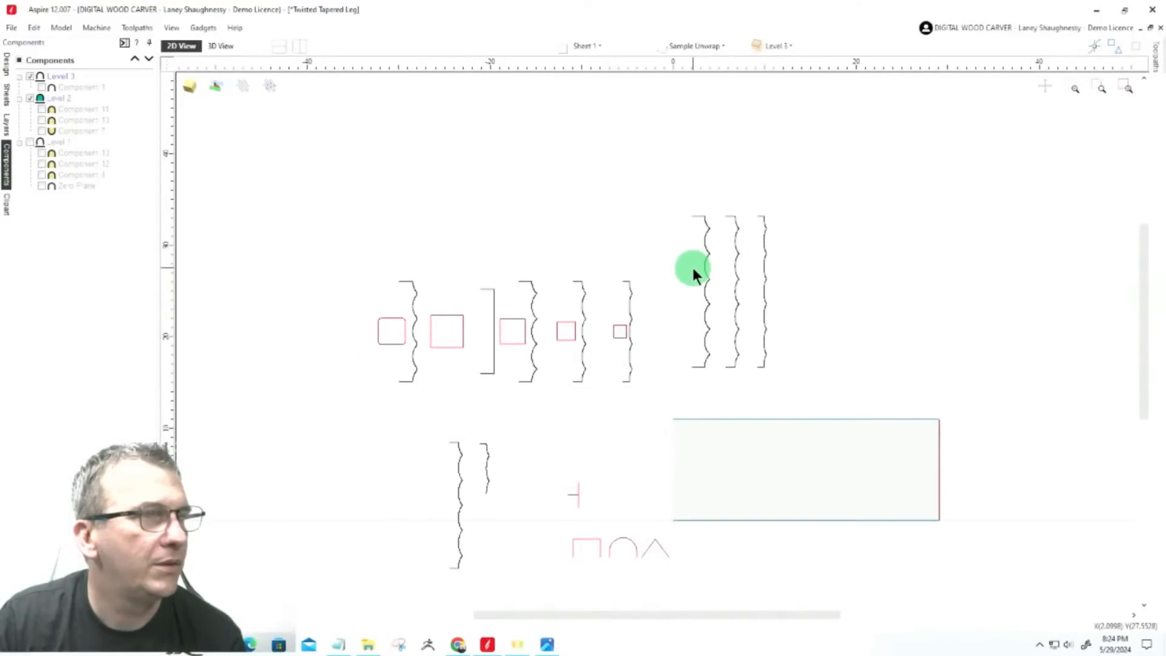
scroll(658, 409, "up", 3)
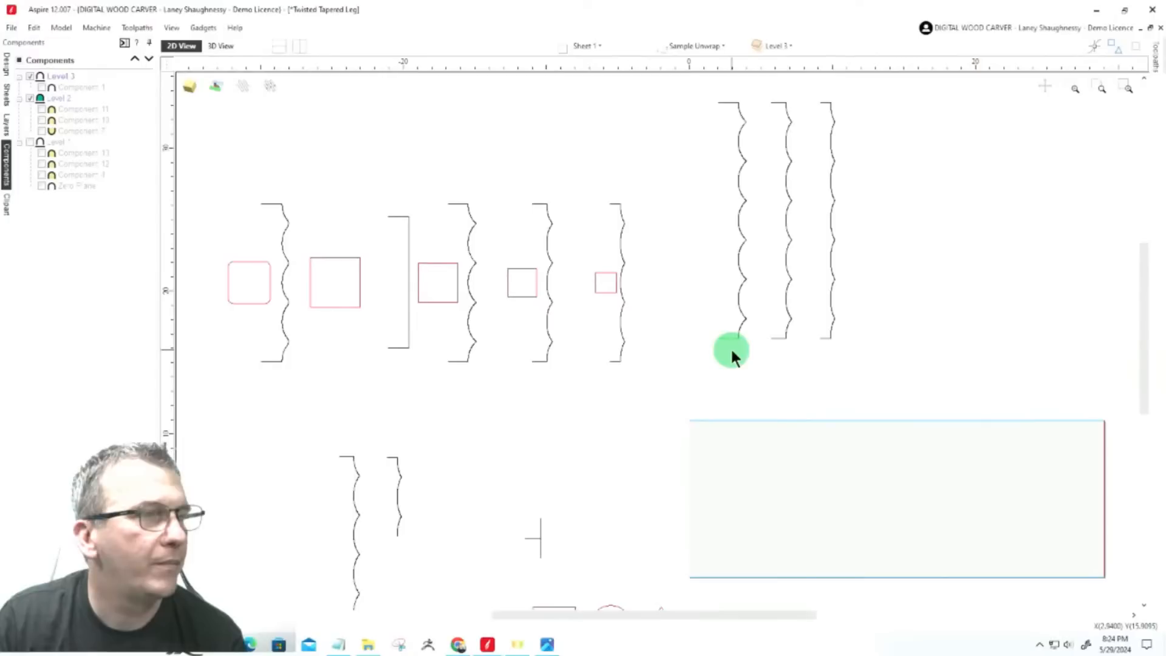
scroll(723, 349, "down", 2)
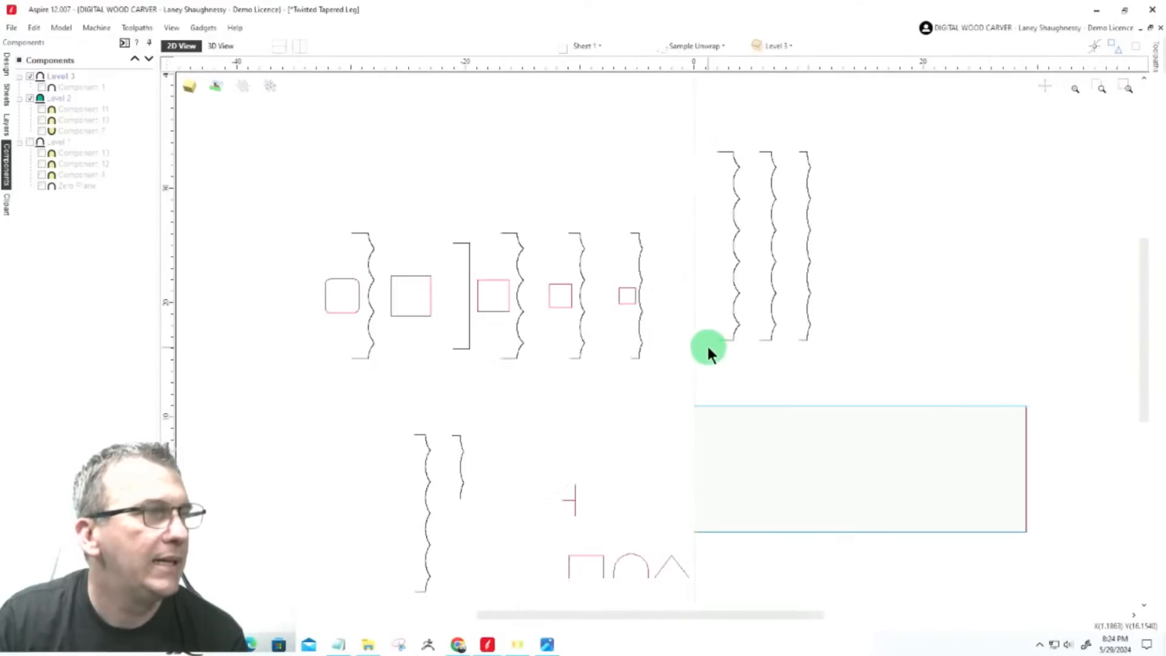
left_click(425, 315)
scroll(448, 333, "up", 2)
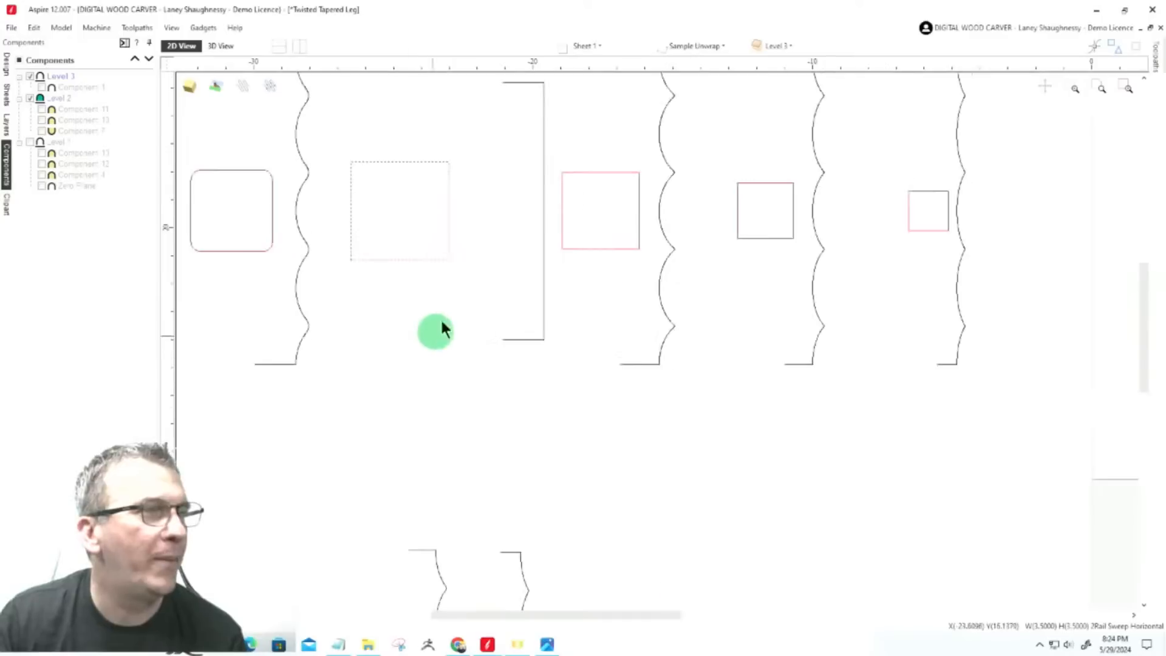
scroll(493, 246, "down", 1)
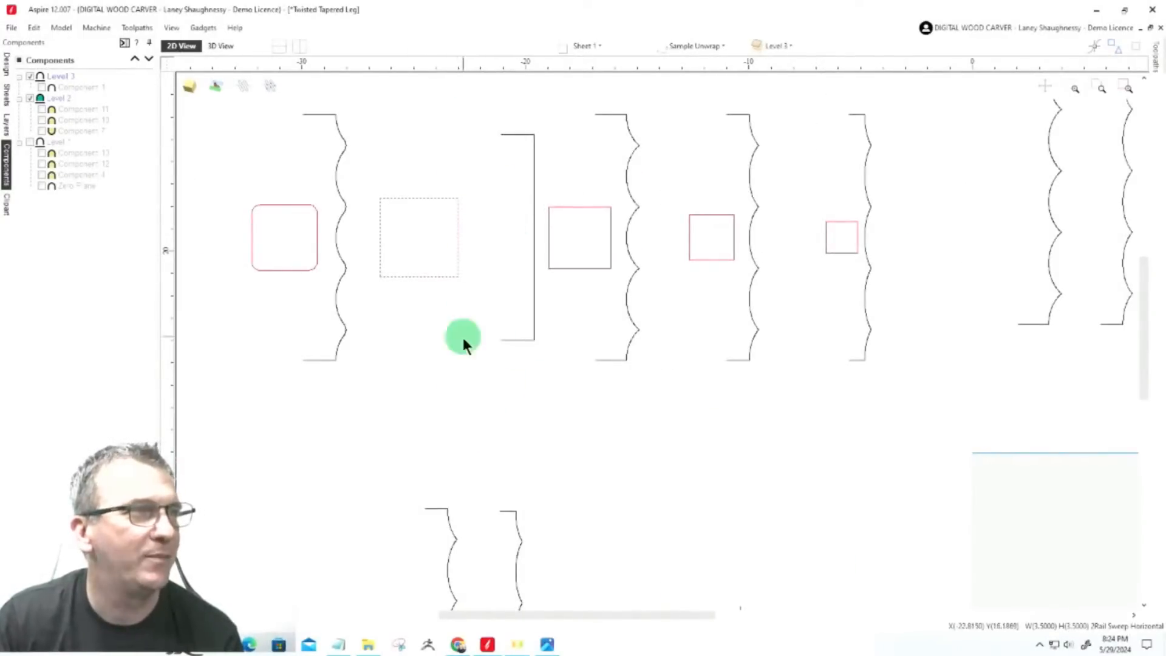
left_click(8, 72)
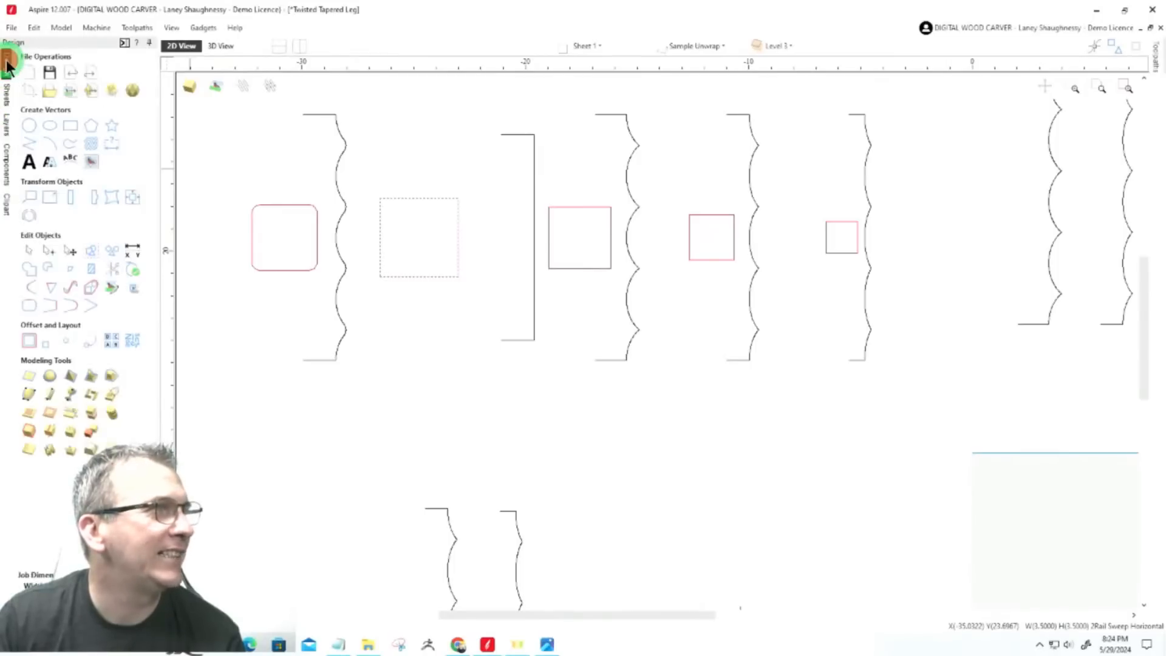
left_click(28, 220)
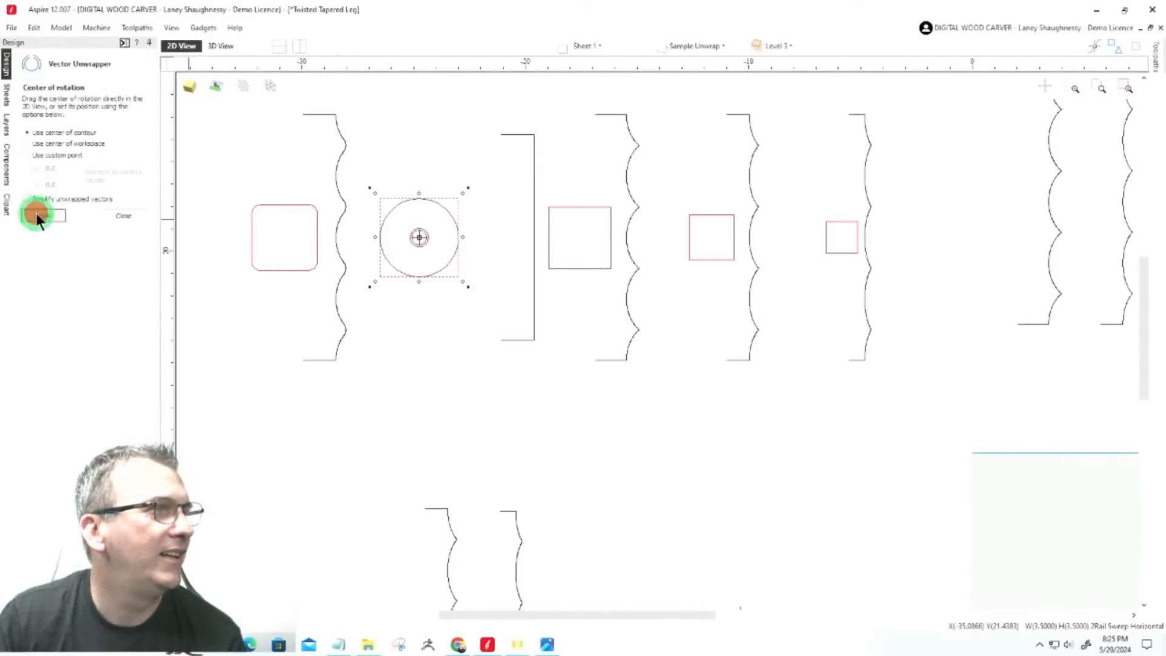
scroll(670, 231, "down", 4)
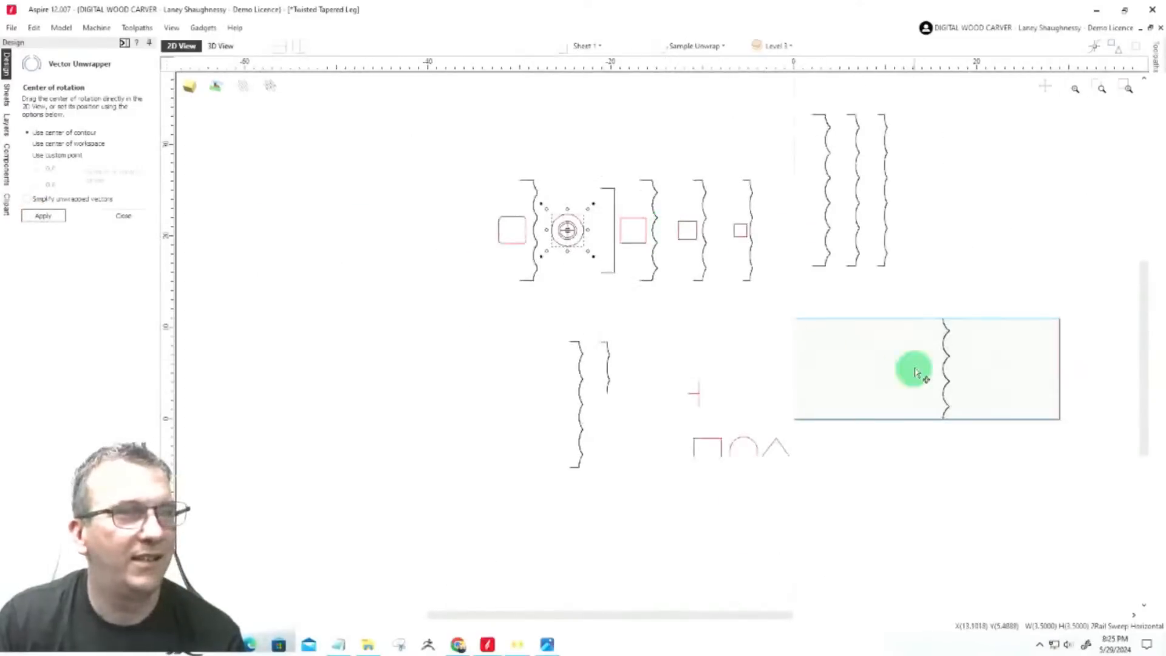
Close the unwrapper and move the new unwrapped vector out of the job area to beside the 3.5-inch square
left_click(946, 352)
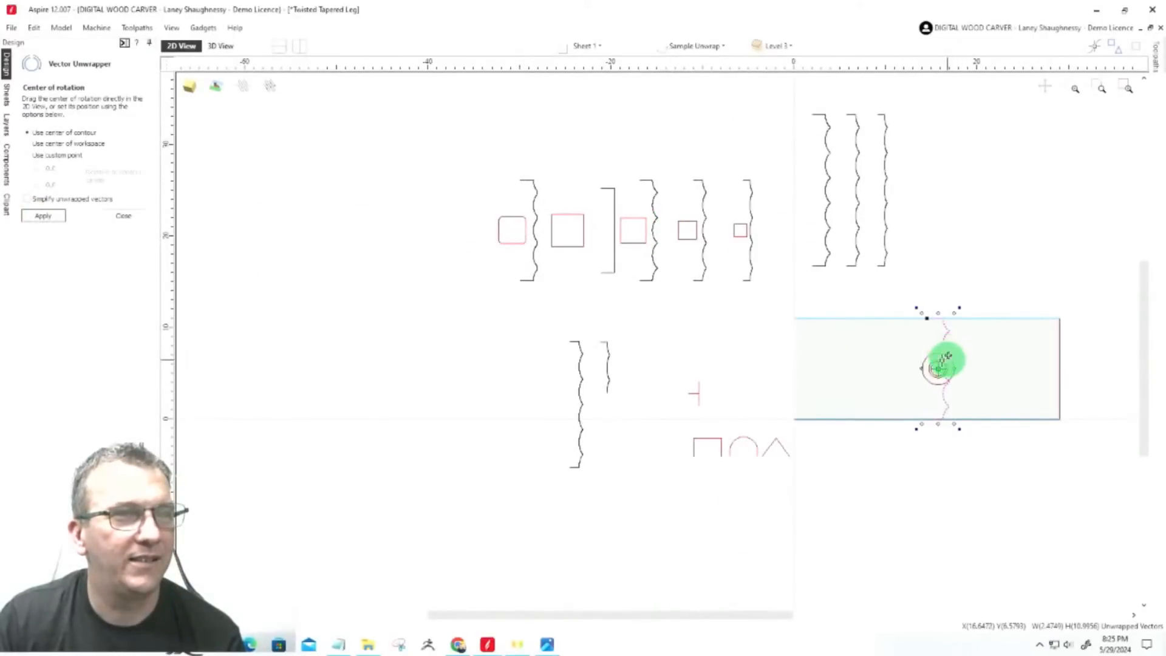
left_click(124, 216)
left_click(947, 355)
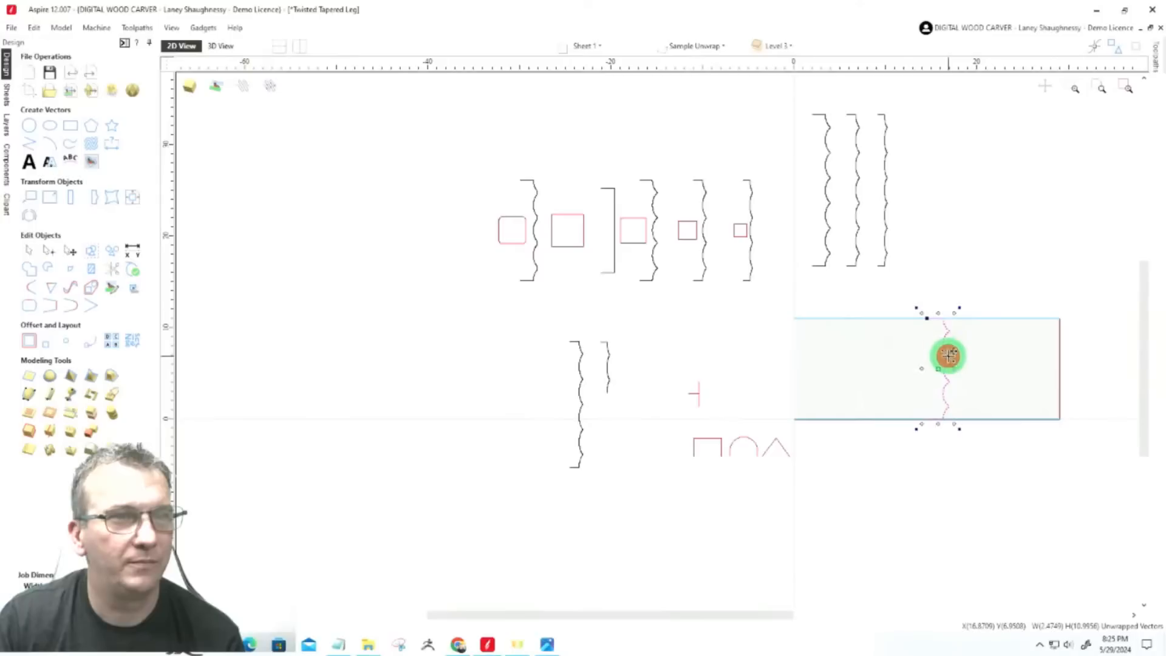
mouse_move(943, 419)
left_mouse_down()
mouse_move(885, 377)
mouse_move(575, 265)
mouse_move(589, 283)
left_mouse_up()
scroll(568, 356, "down", 3)
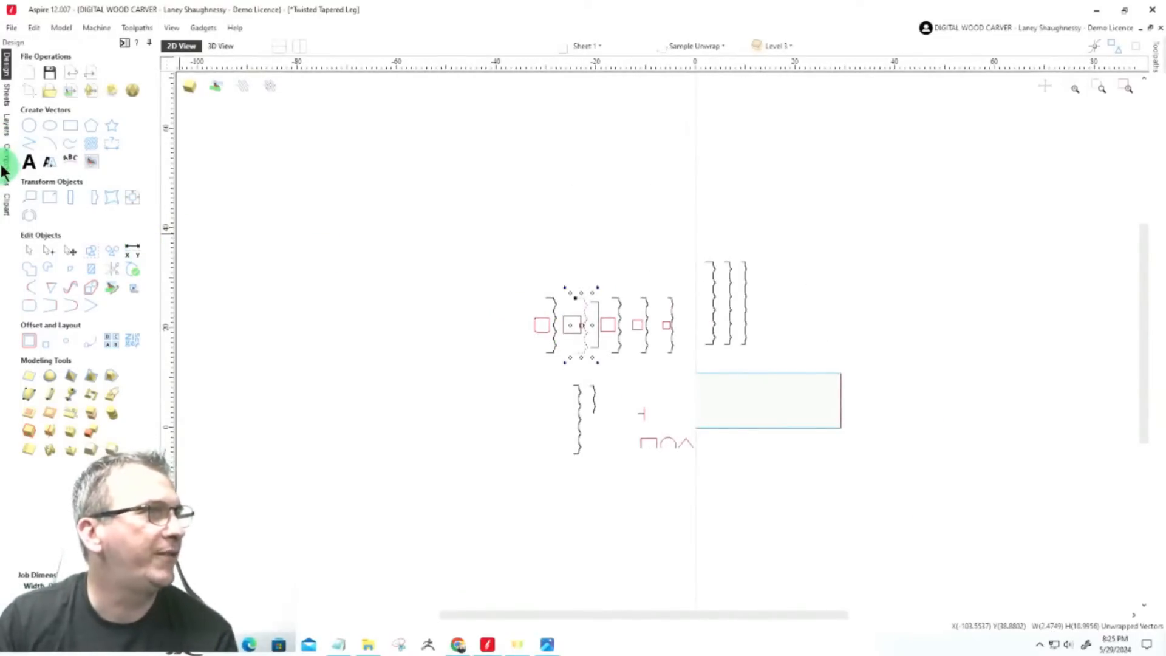
Hide the Unwrapped Vectors layer and move the row of five square profiles to that layer
left_click(3, 131)
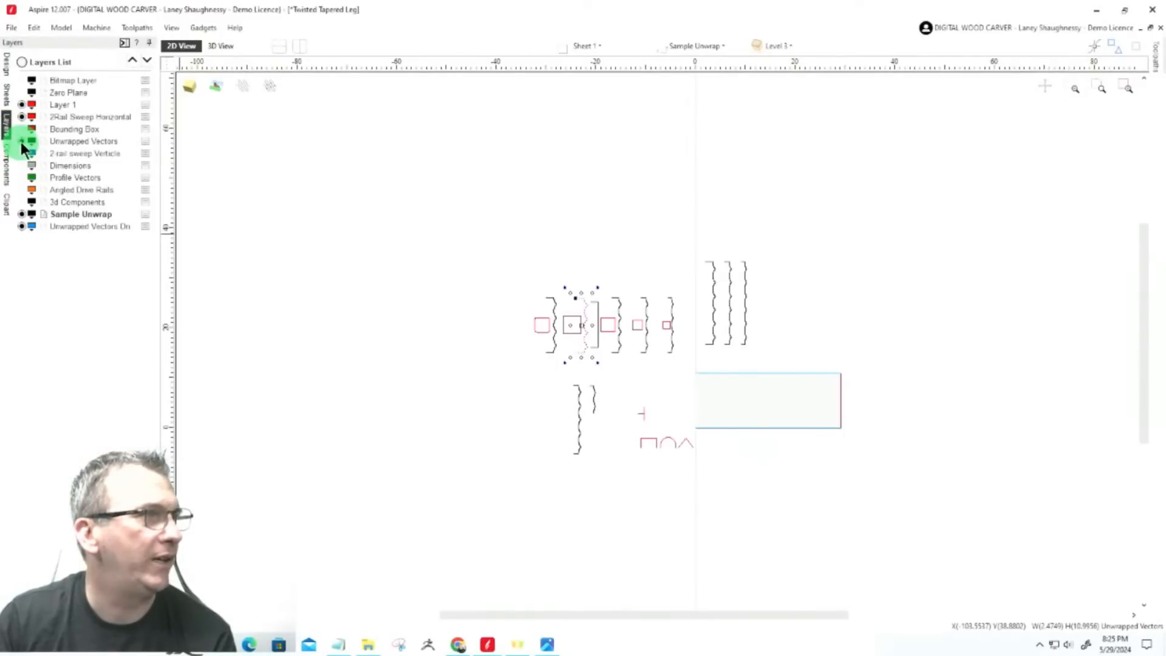
left_click(21, 141)
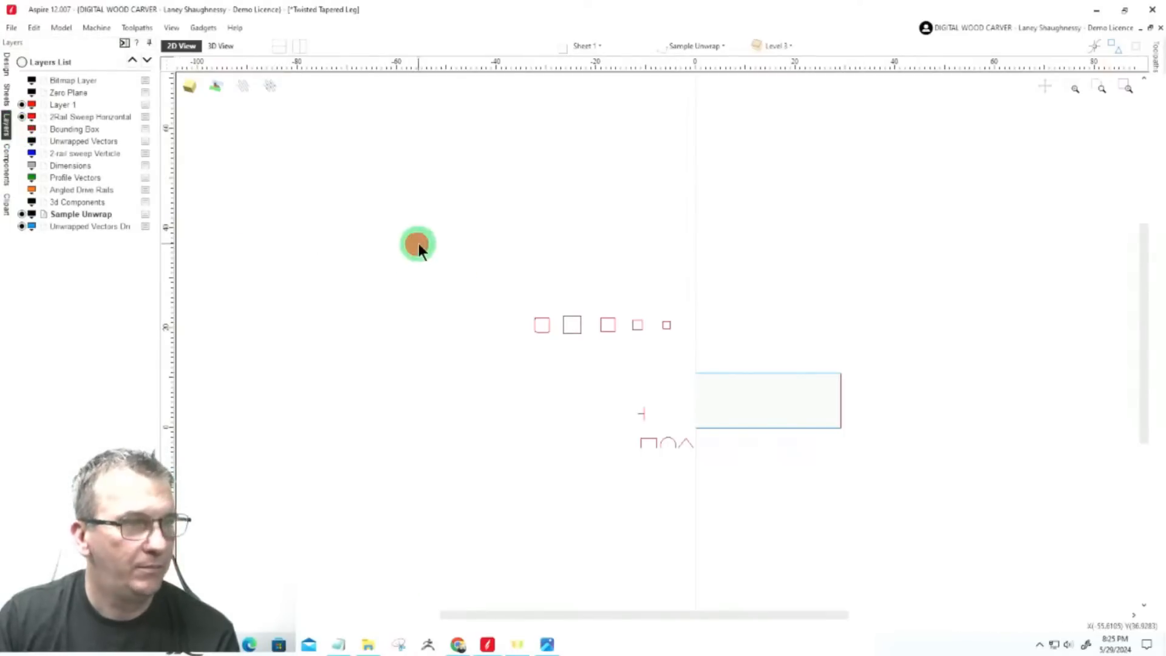
left_click_drag(417, 244, 737, 369)
right_click(573, 333)
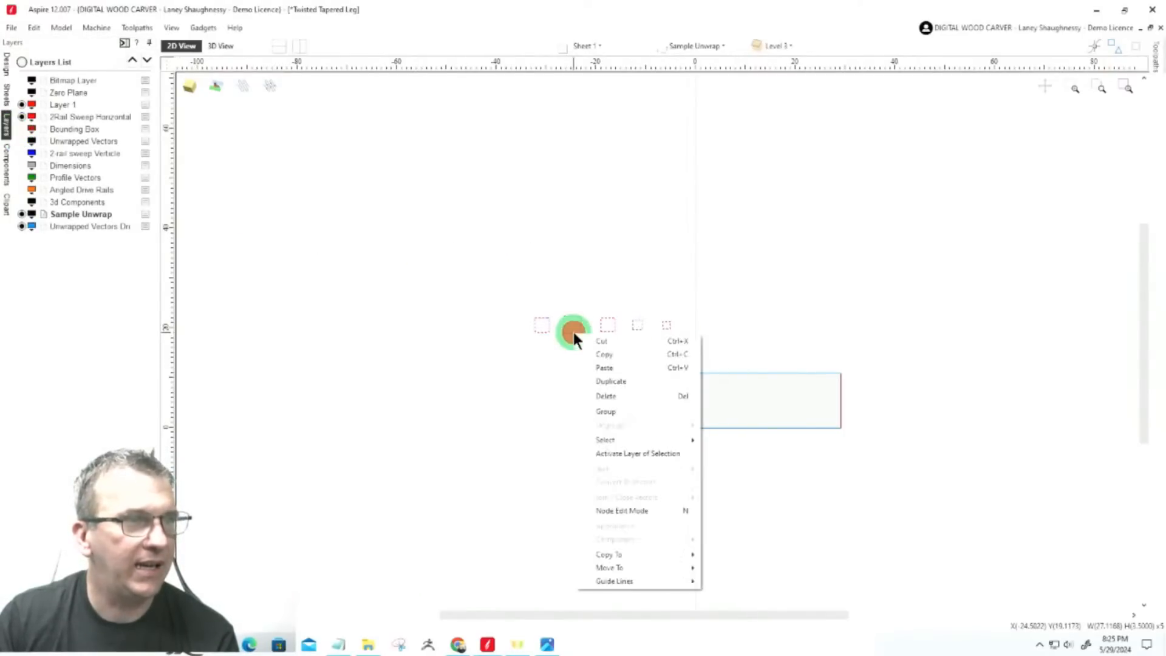
mouse_move(628, 567)
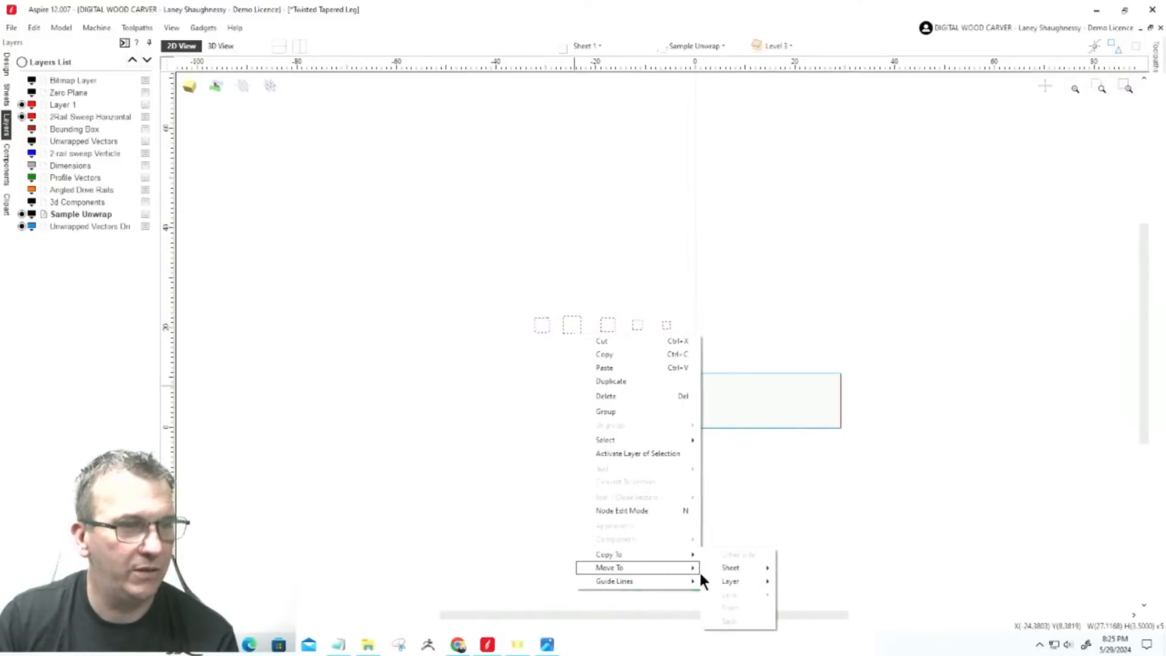
mouse_move(726, 580)
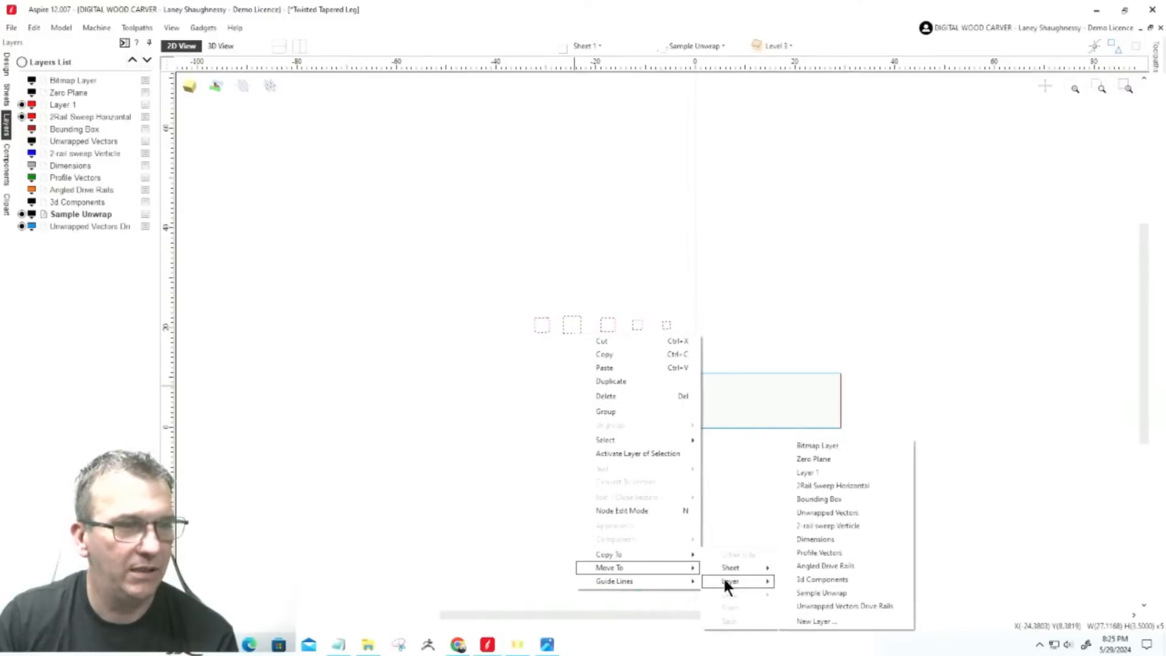
left_click(829, 512)
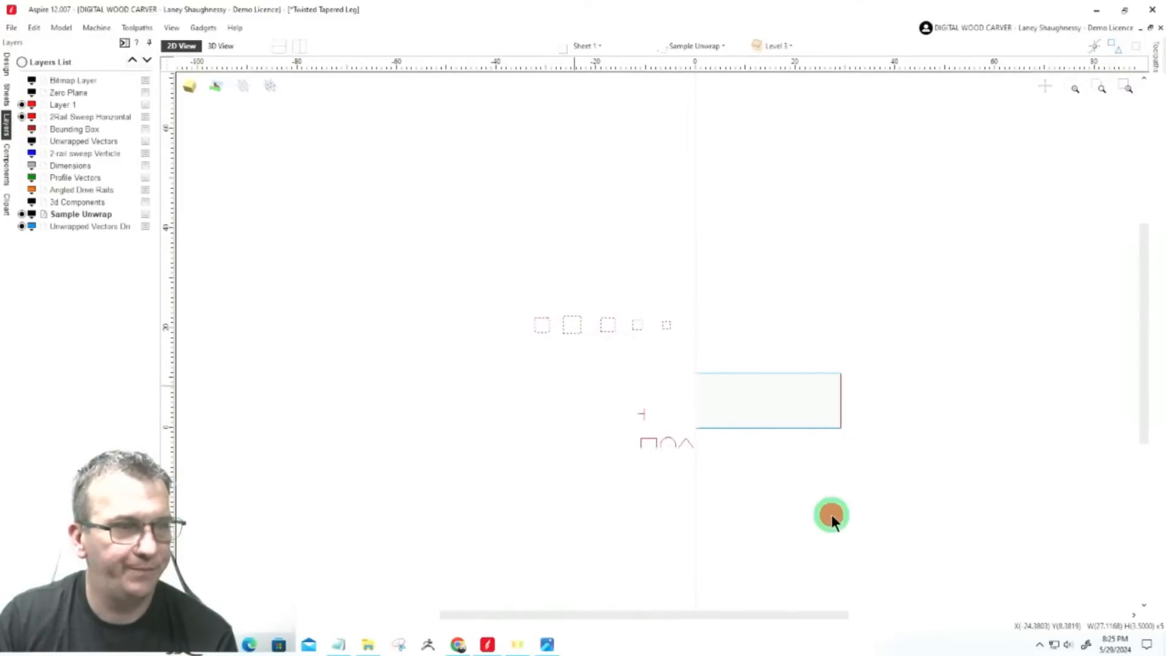
left_click(627, 431)
Select the small T-shaped vector beside the job area and assign it to Layer 1
scroll(708, 464, "up", 3)
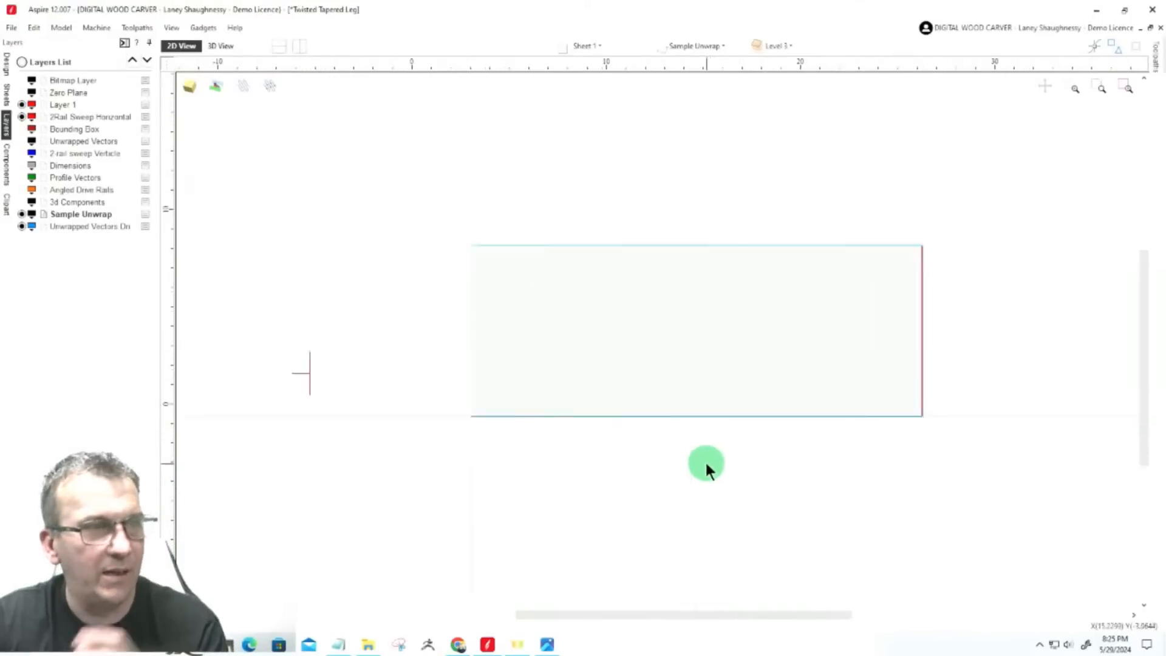
left_click_drag(379, 341, 471, 391)
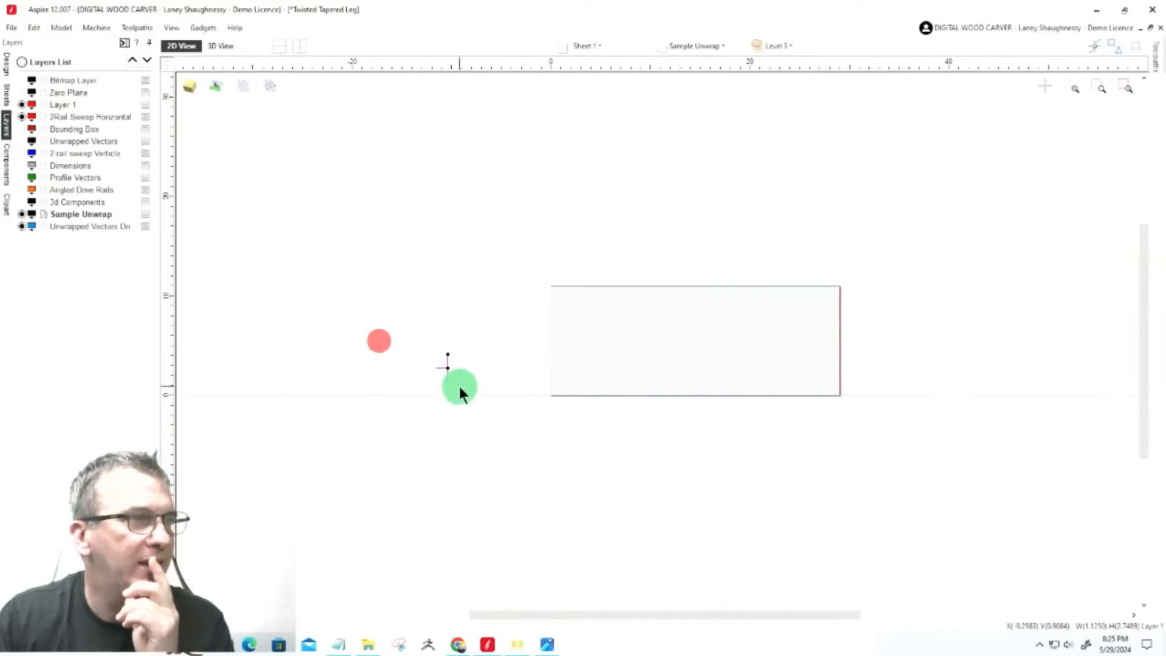
right_click(450, 382)
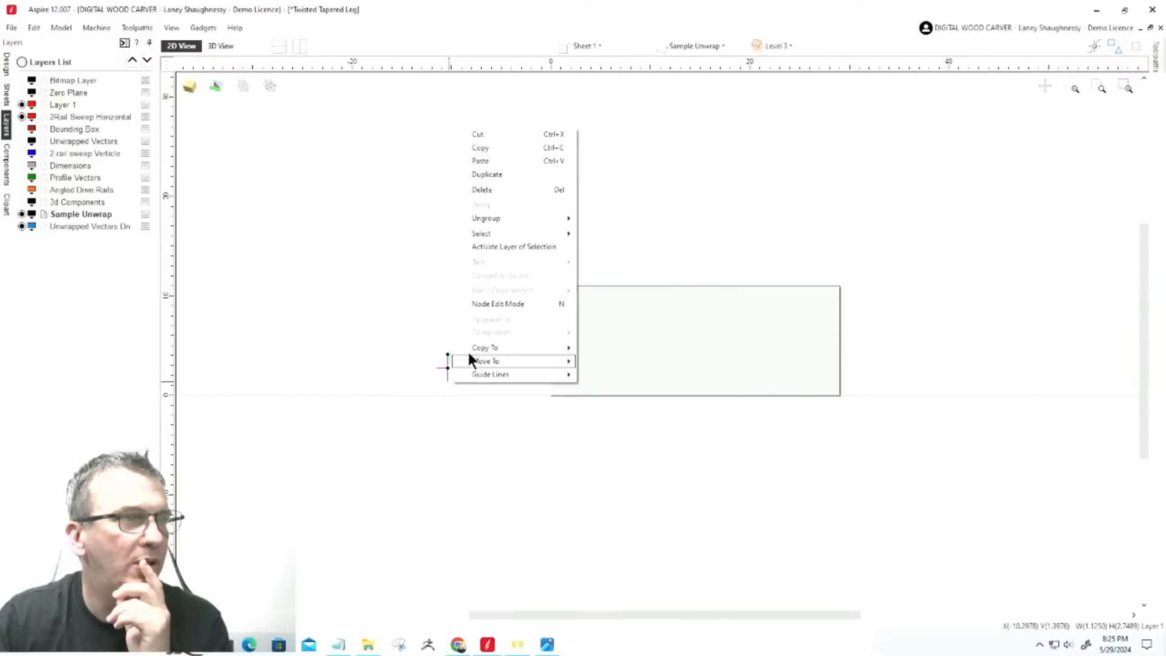
mouse_move(475, 362)
mouse_move(607, 388)
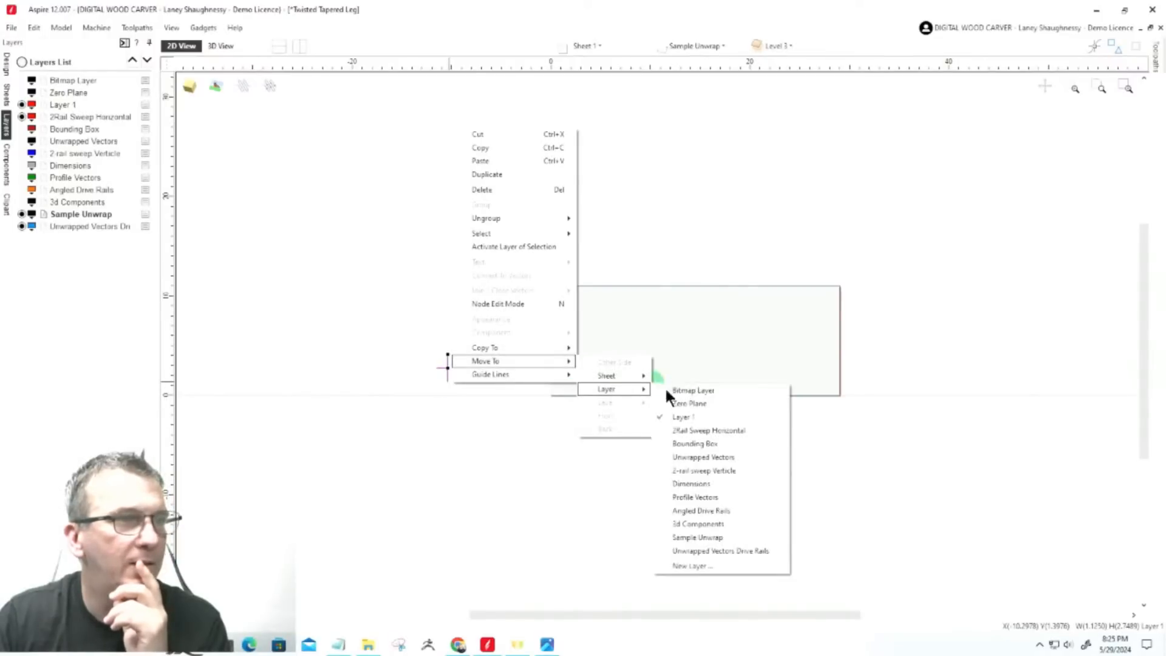
left_click(694, 416)
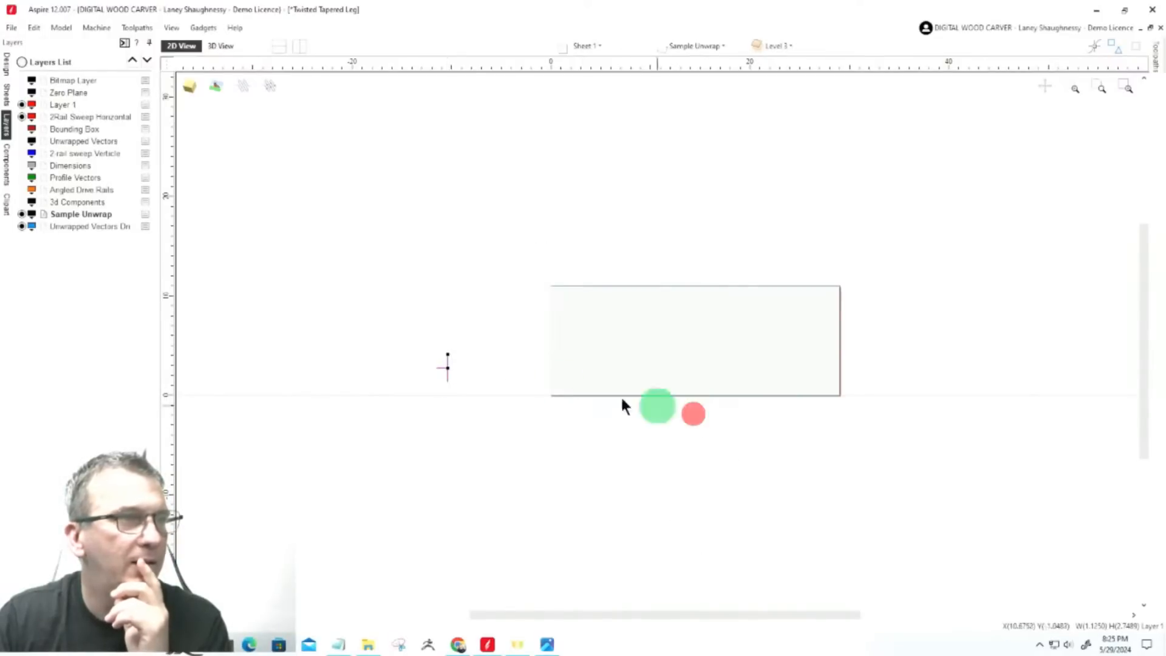
Hide Layer 1 and show the Profile Vectors layer to bring up the leg profile beneath the job area
left_click(21, 106)
scroll(514, 330, "up", 1)
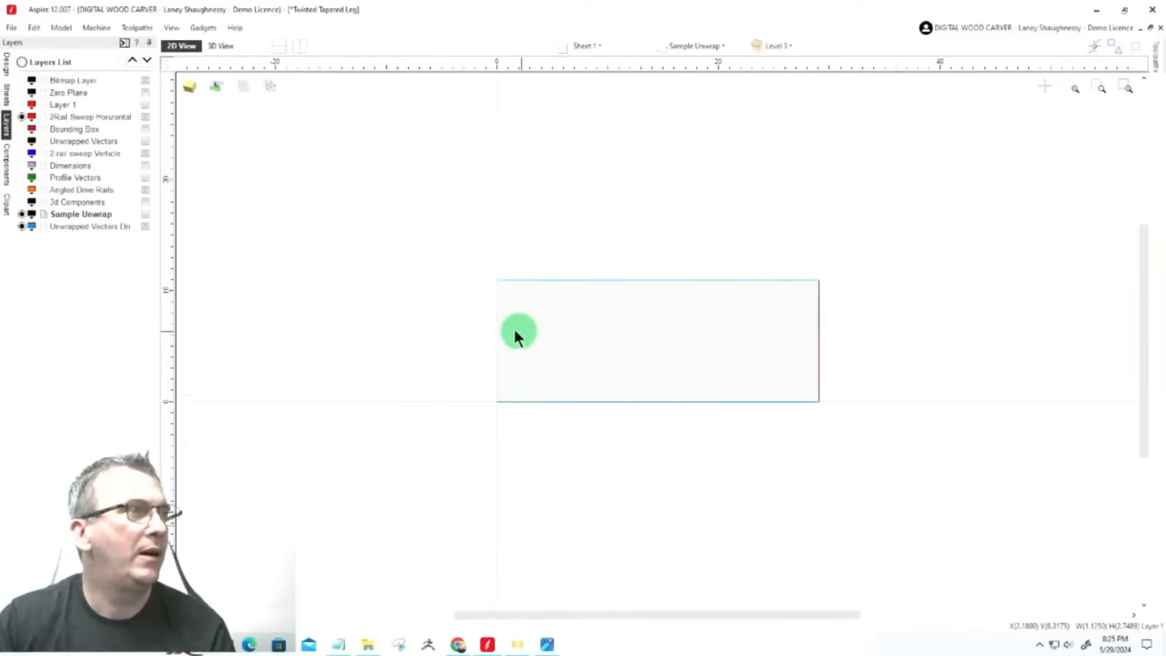
left_click(21, 178)
scroll(672, 229, "down", 1)
scroll(541, 449, "up", 6)
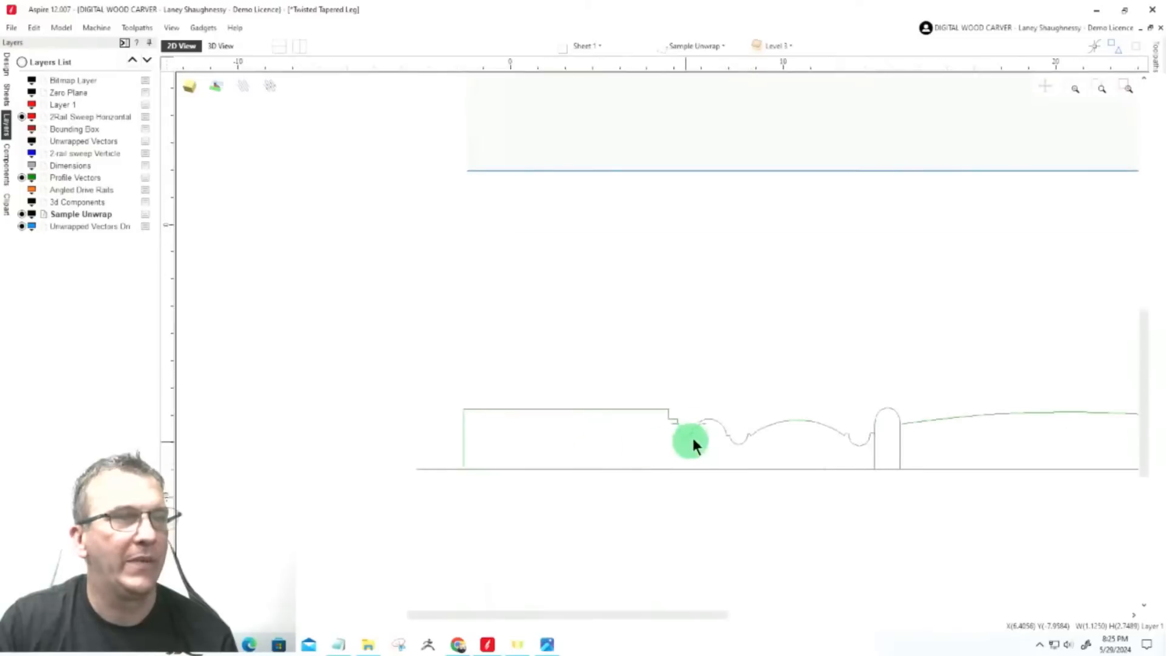
scroll(664, 476, "down", 5)
scroll(790, 504, "up", 5)
scroll(956, 414, "down", 1)
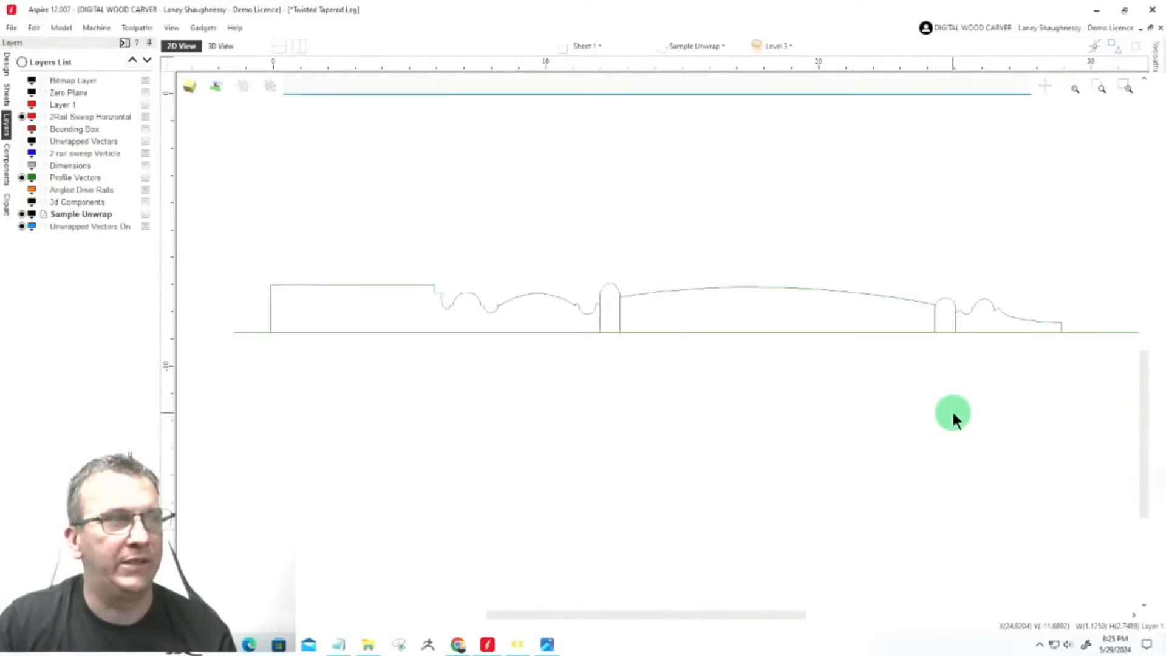
scroll(838, 348, "down", 3)
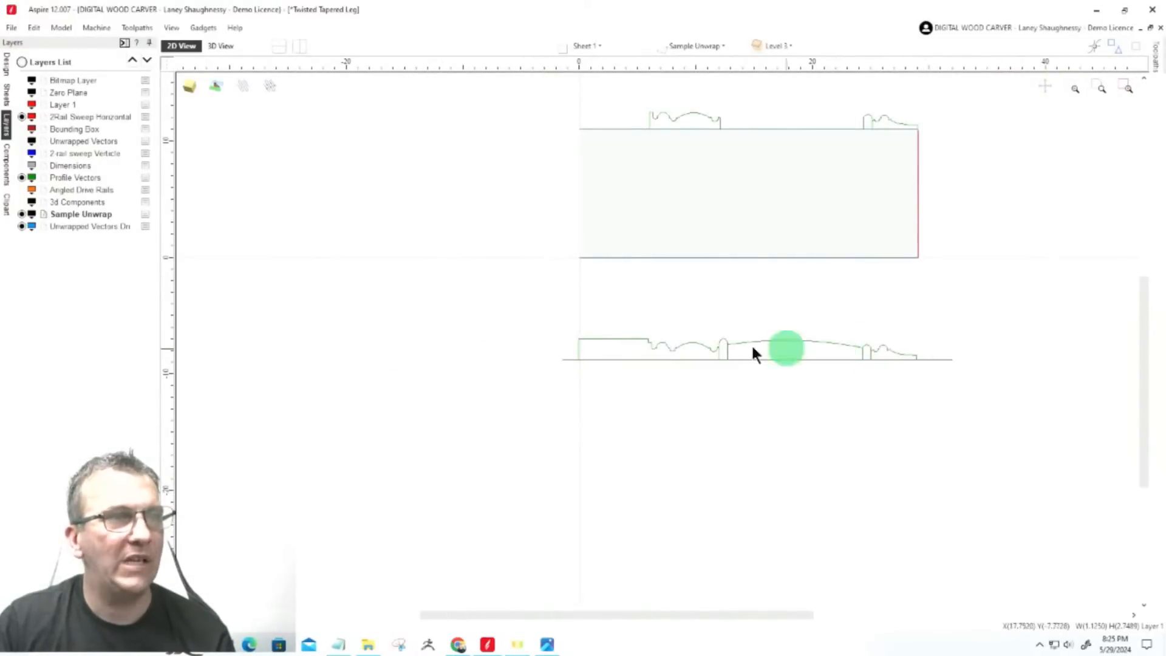
Move the full-length leg profile from beneath the job area so its baseline's start snaps to the start of the job's upper edge
left_click_drag(542, 318, 965, 382)
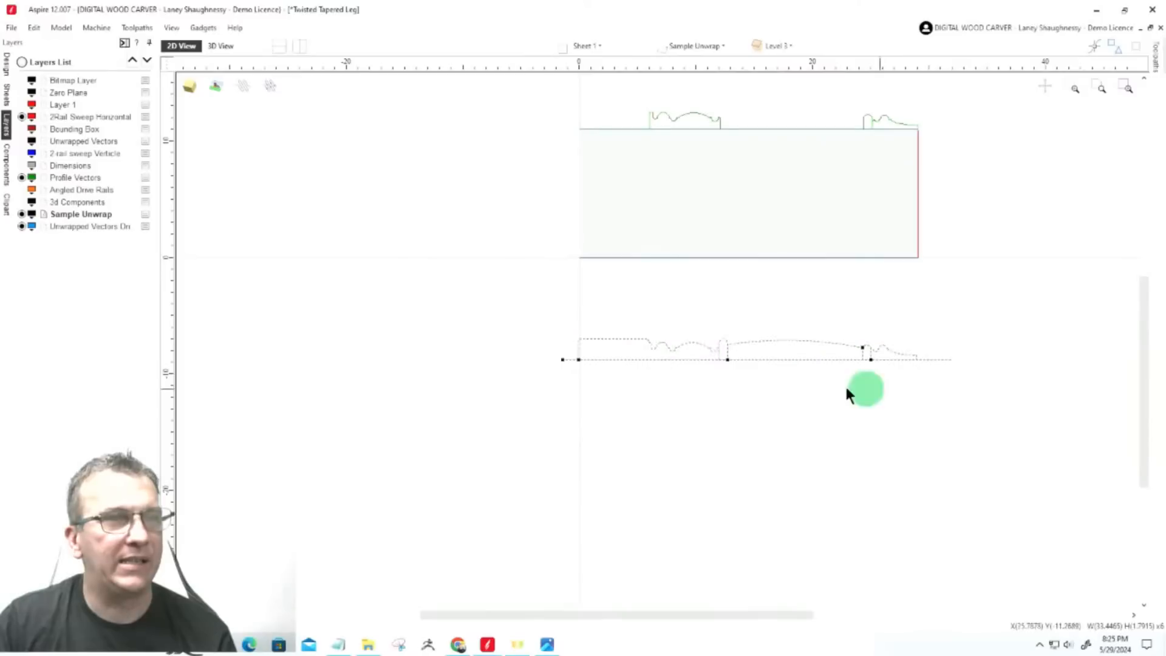
left_click(577, 359)
left_click_drag(577, 359, 580, 129)
scroll(628, 67, "up", 3)
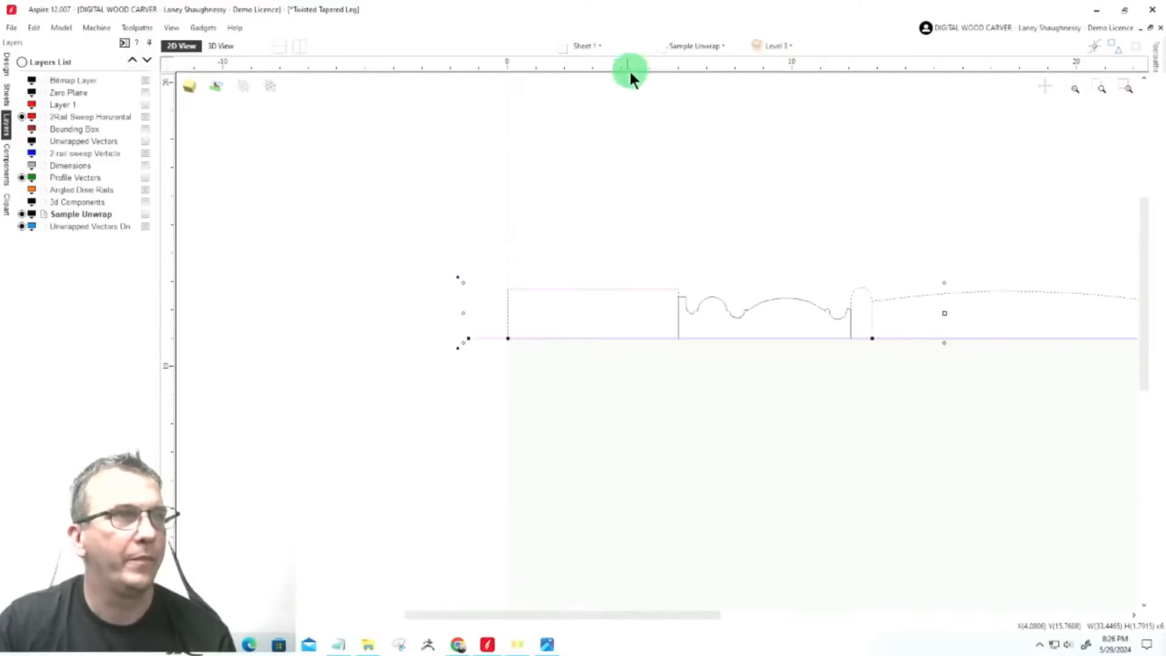
scroll(609, 78, "down", 3)
scroll(728, 288, "up", 2)
scroll(727, 287, "up", 2)
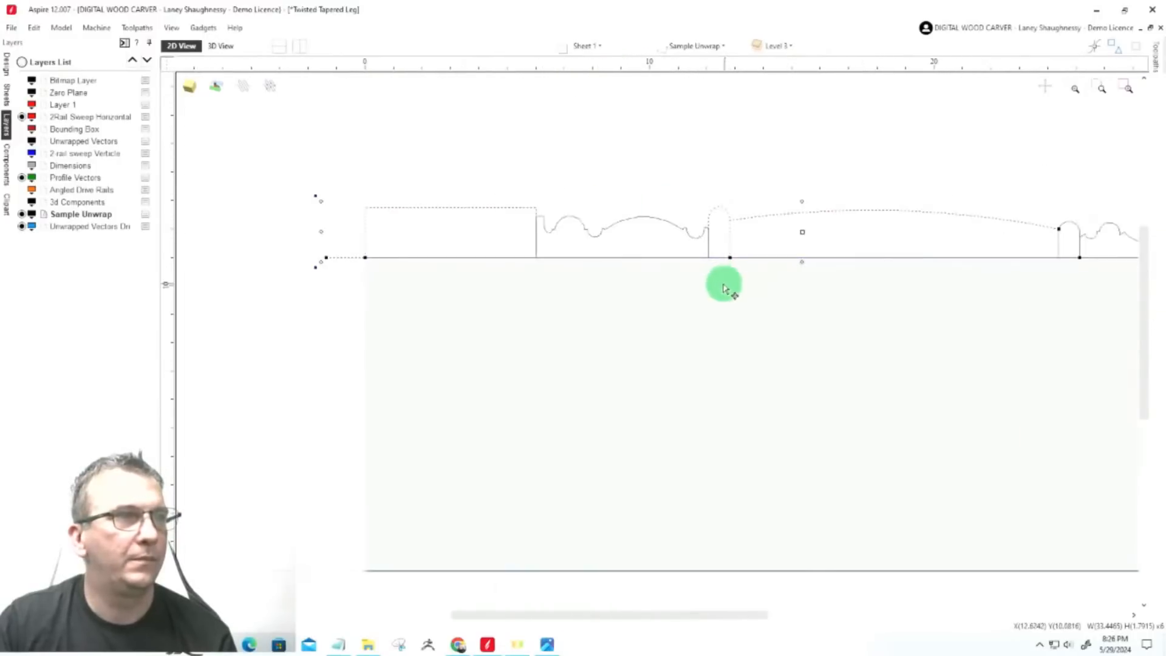
left_click(317, 331)
scroll(331, 290, "down", 2)
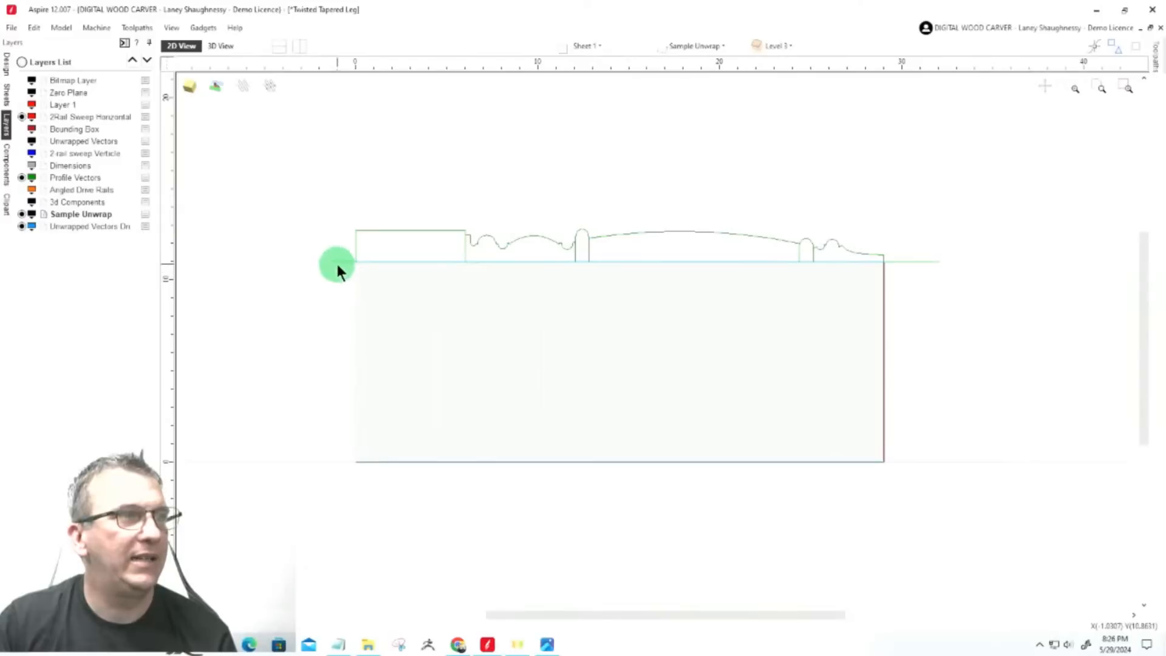
Select the profile vectors without the long centre line and move them about 3.6 inches above the job area's upper edge
left_click(336, 261)
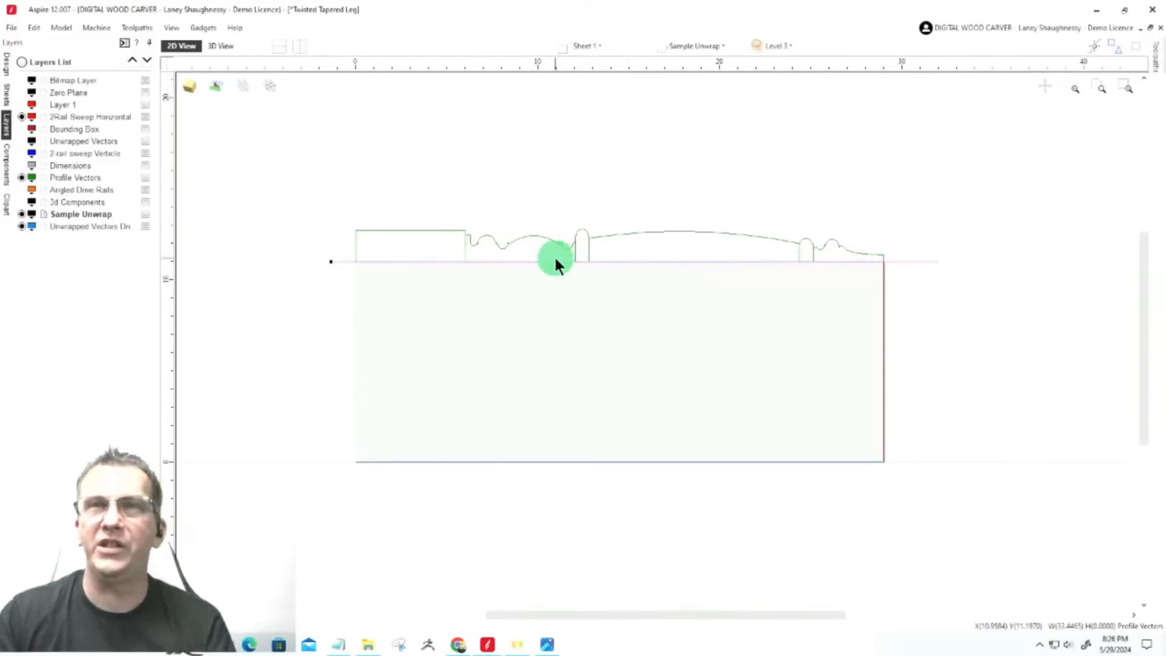
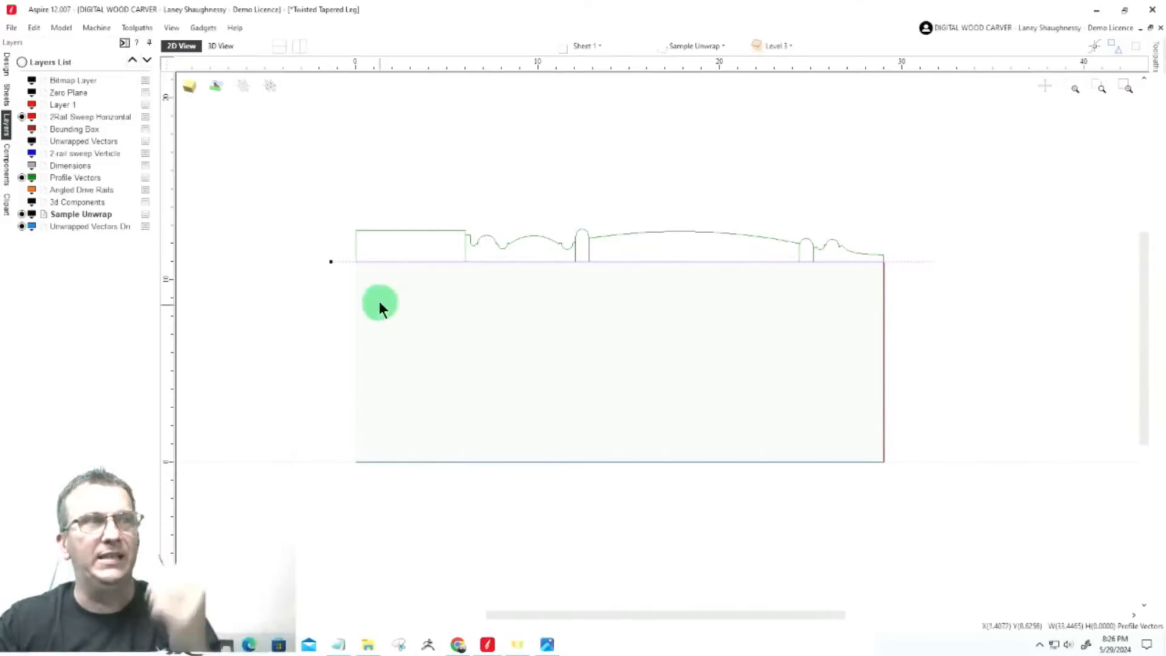
left_click(328, 260)
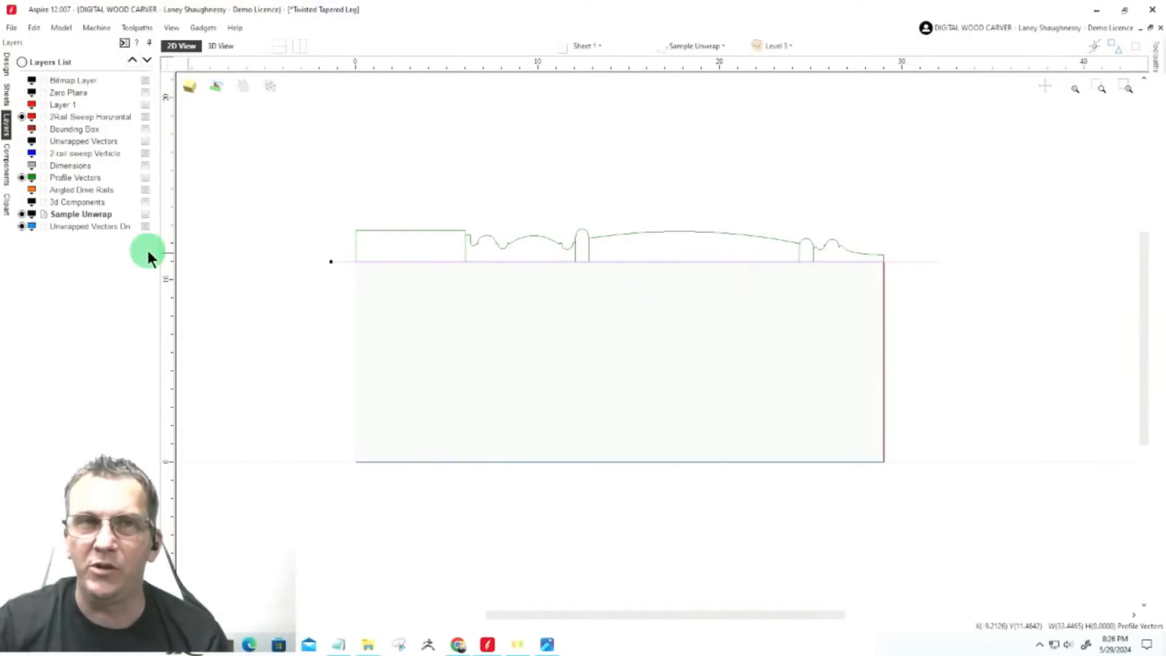
left_click(338, 261)
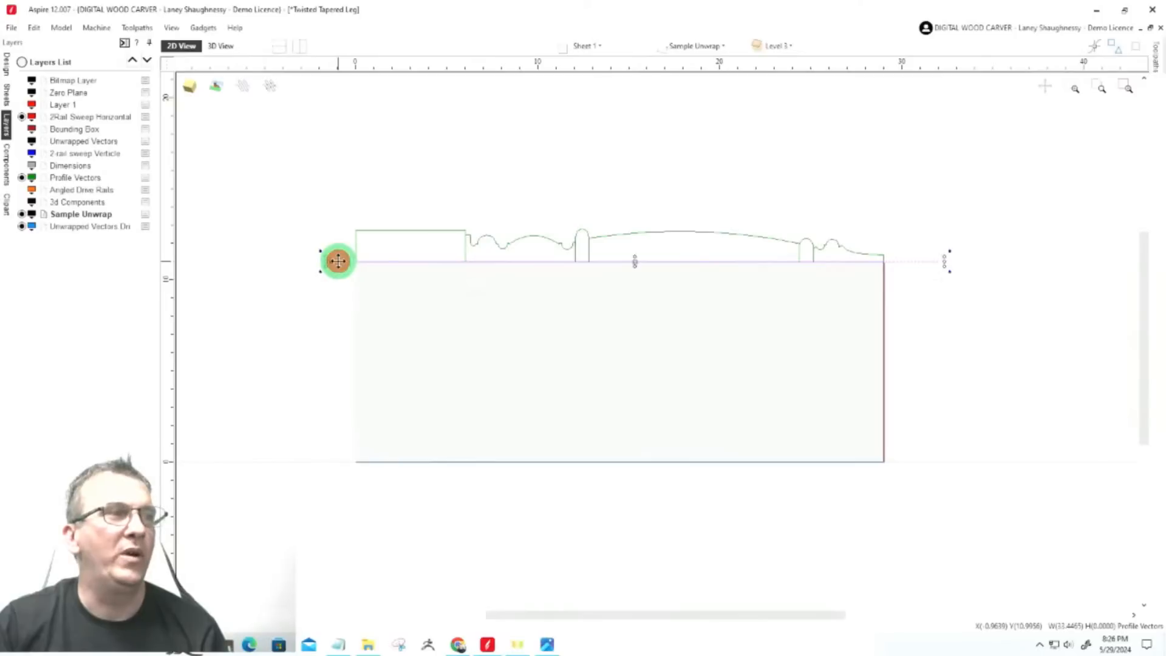
left_click_drag(320, 195, 909, 340)
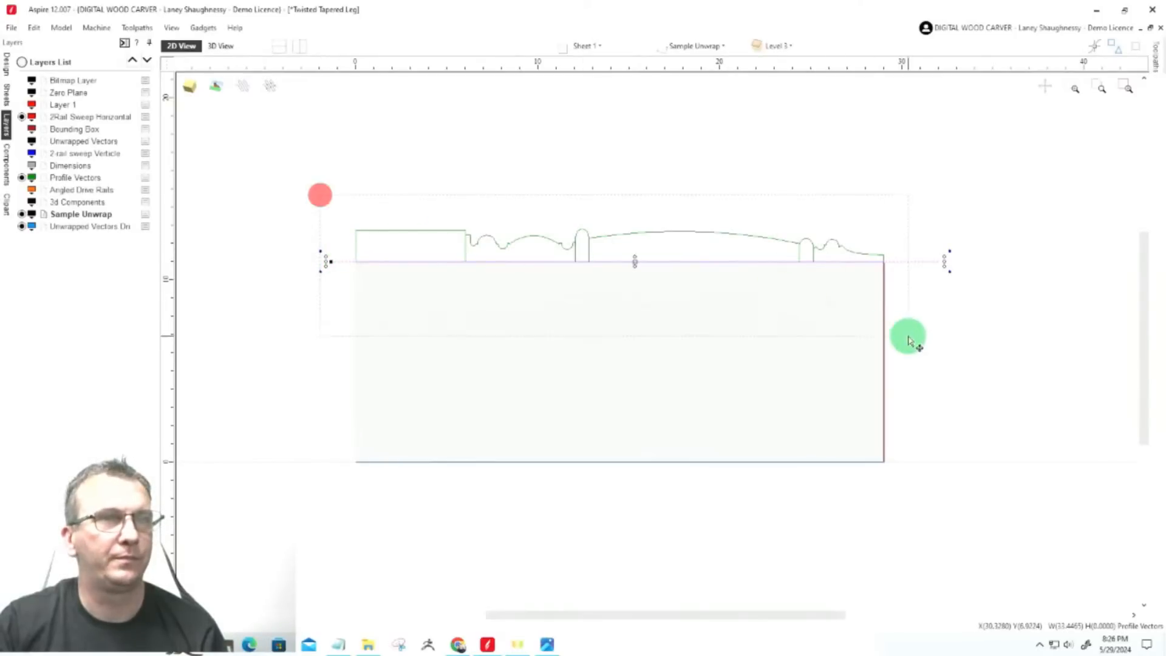
left_click(668, 231)
left_click(354, 198)
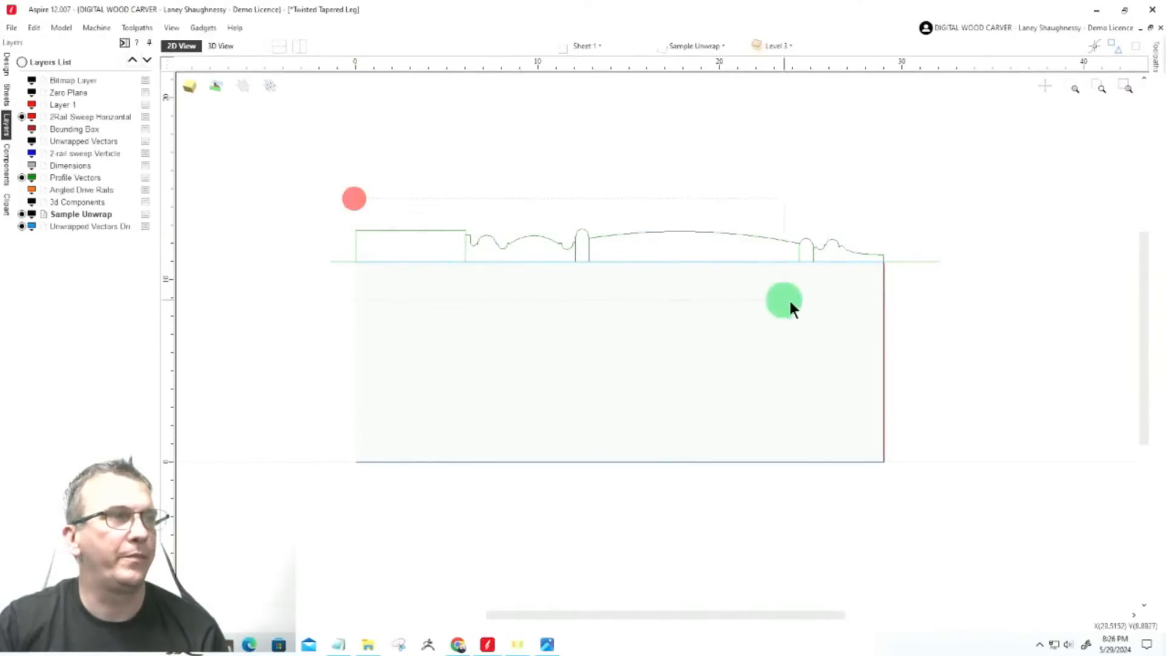
left_click(557, 244)
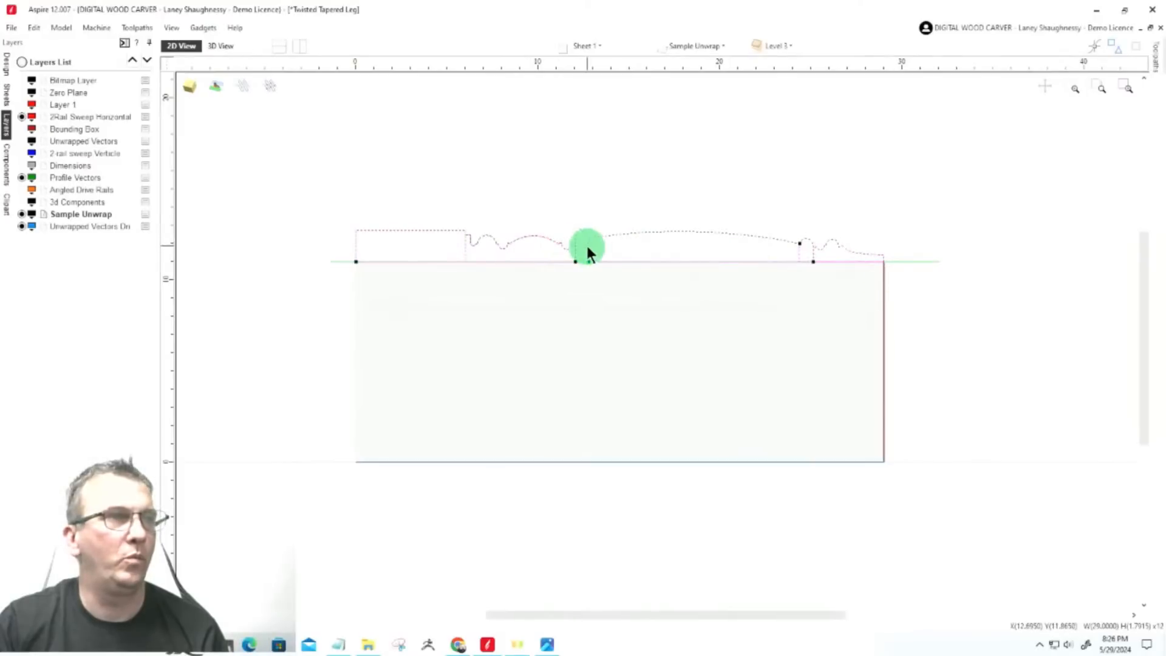
left_click(589, 245)
left_click_drag(594, 185, 580, 195)
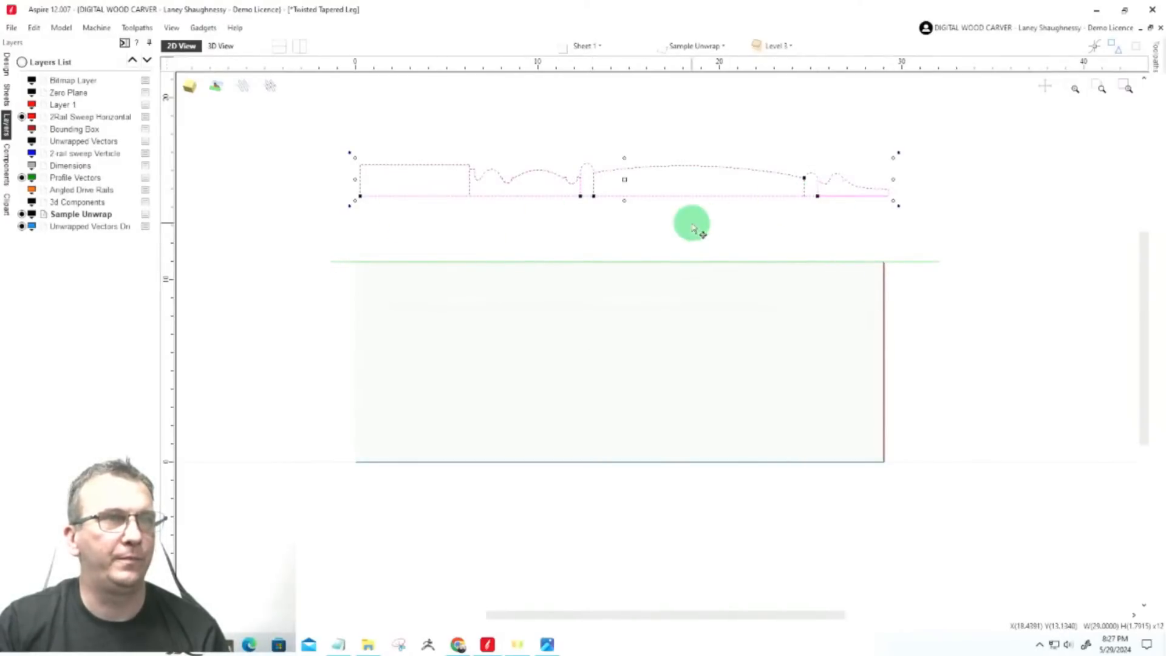
scroll(401, 200, "up", 2)
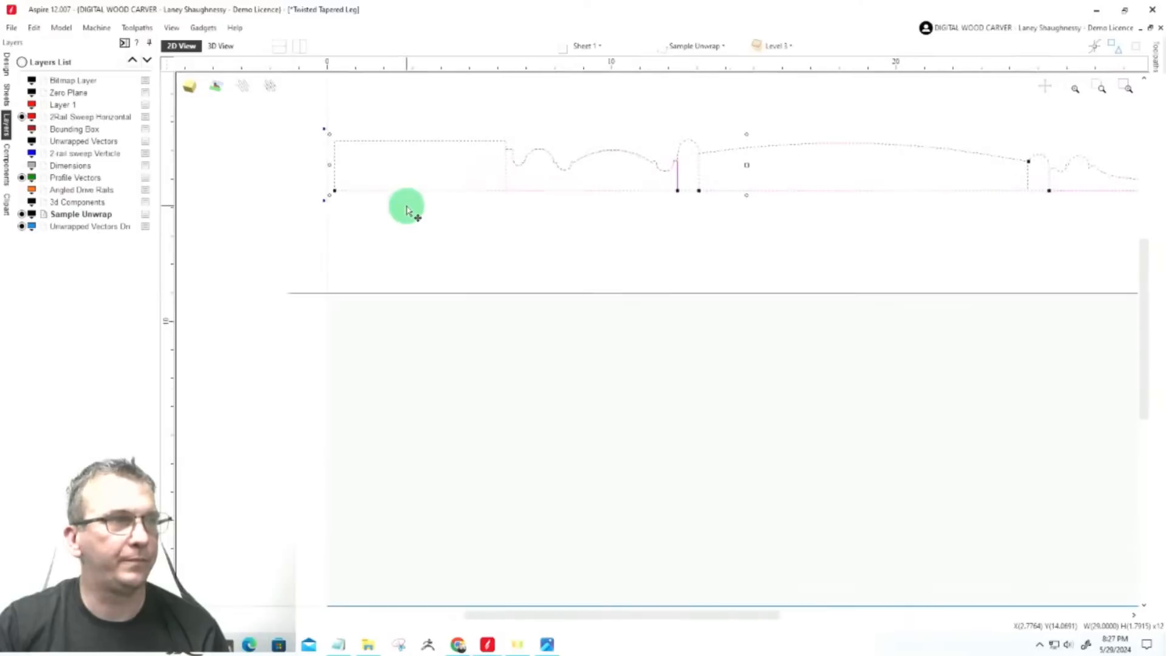
Move the 29-inch drive rail line back onto the job's upper edge and delete the Sample Unwrap baseline left beneath the profile
left_click(401, 201)
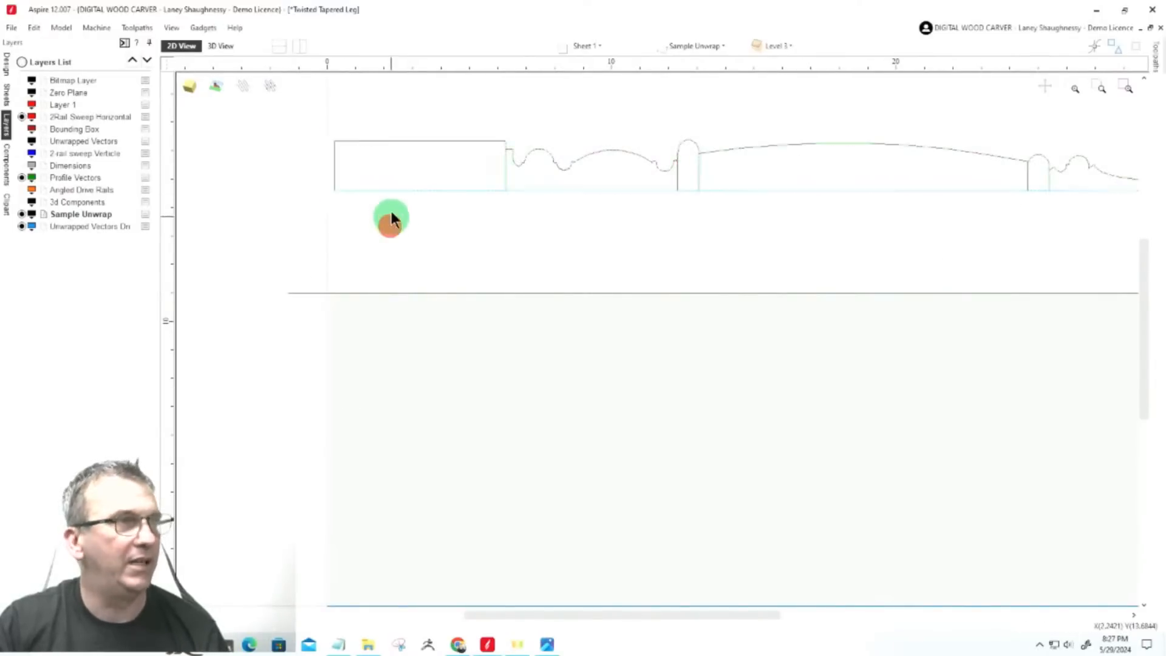
left_click(388, 189)
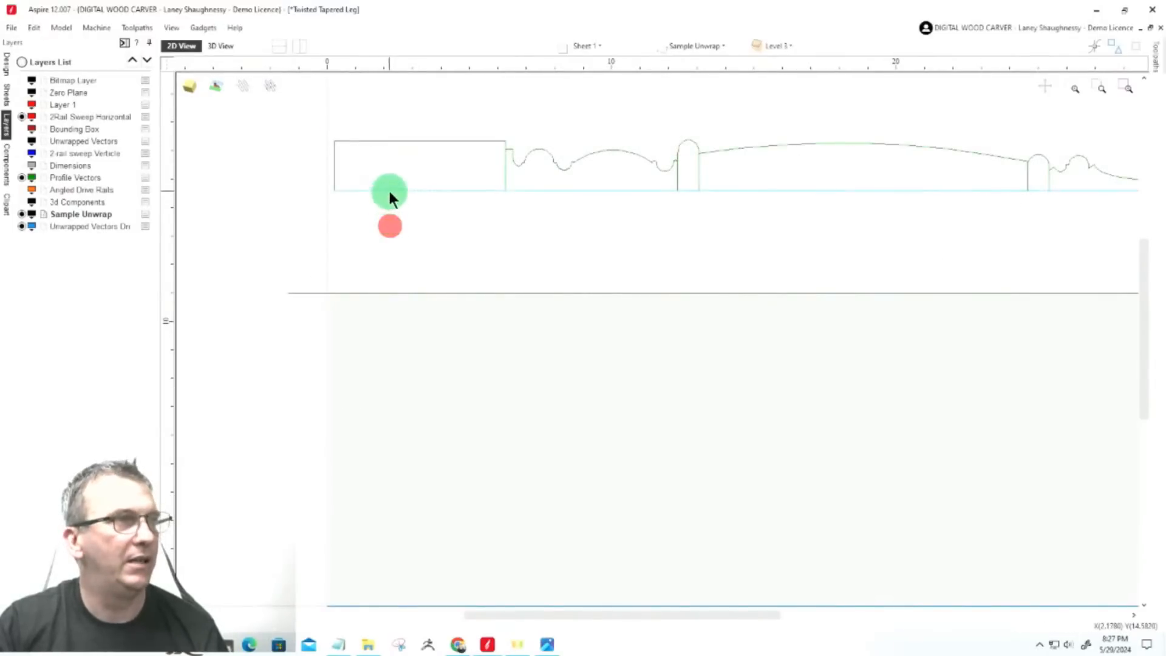
left_click(334, 190)
left_click_drag(334, 190, 328, 291)
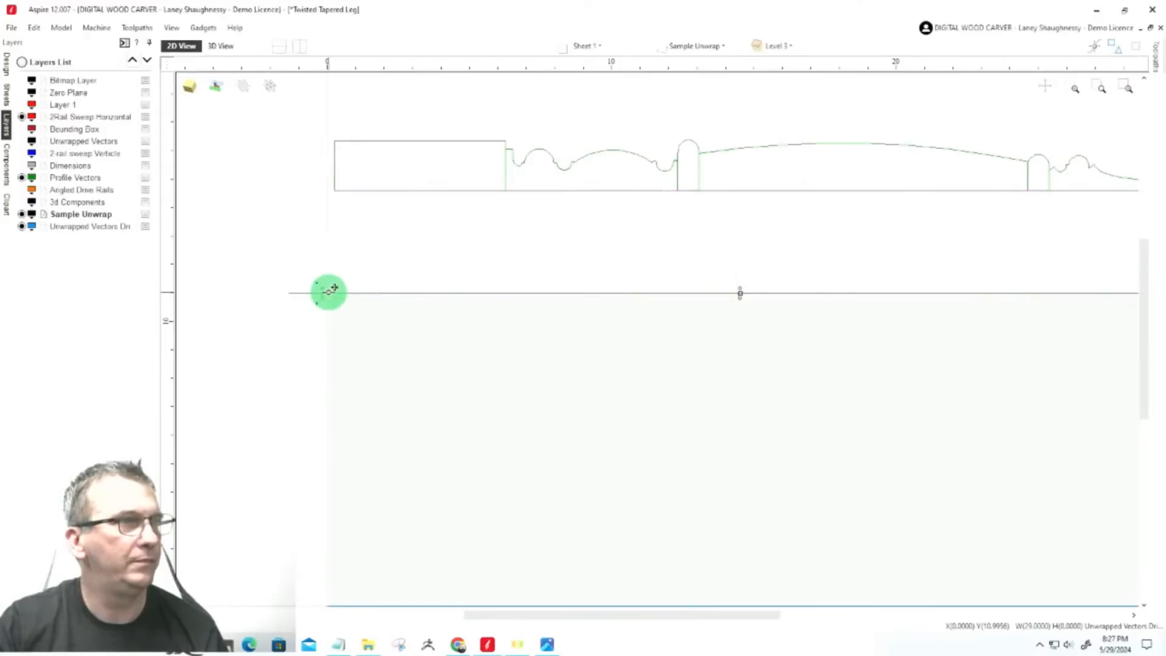
left_click(347, 191)
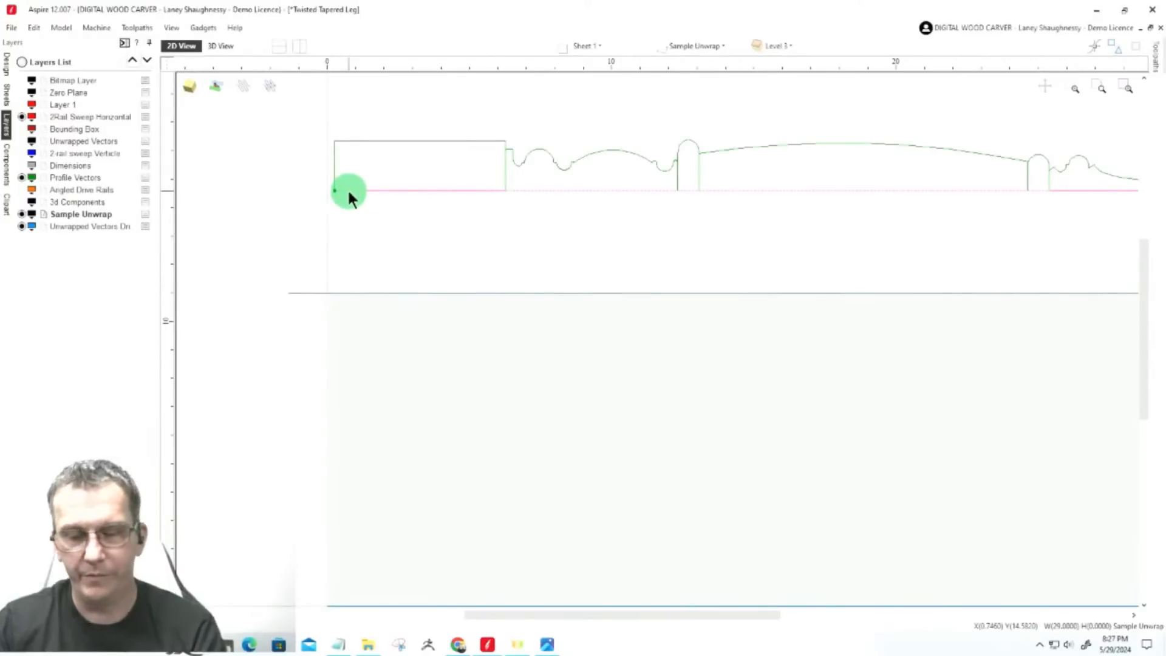
scroll(328, 191, "down", 1)
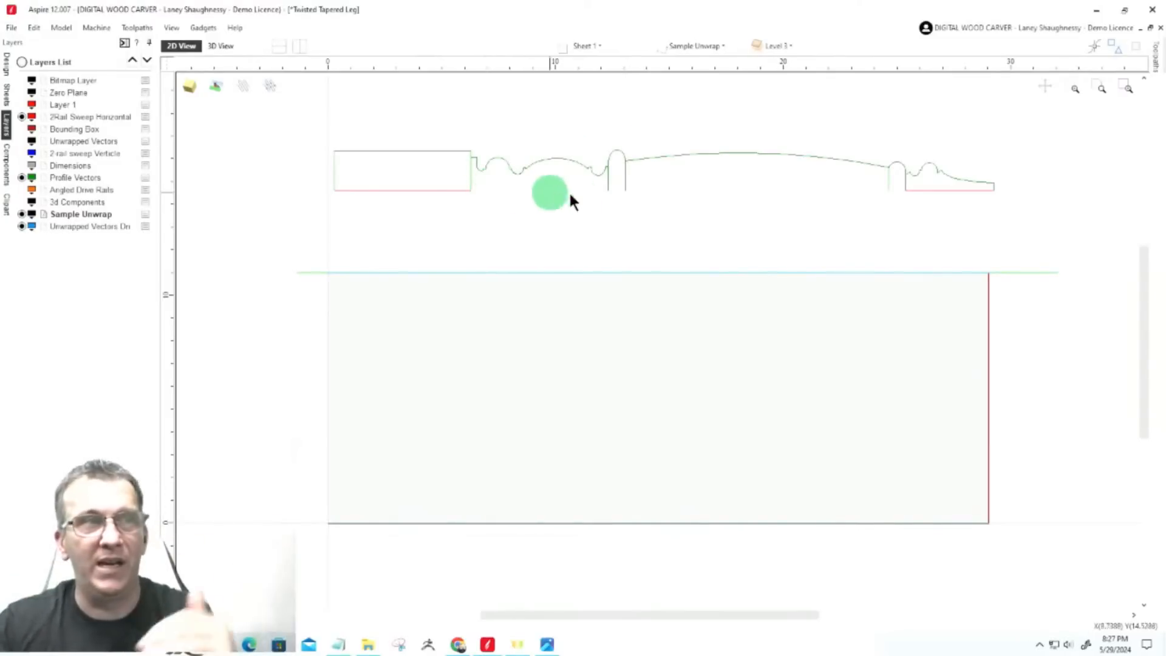
Select the rounded arch and the adjoining long curve in turn to examine them as separate profile sections
left_click(885, 180)
scroll(887, 178, "up", 5)
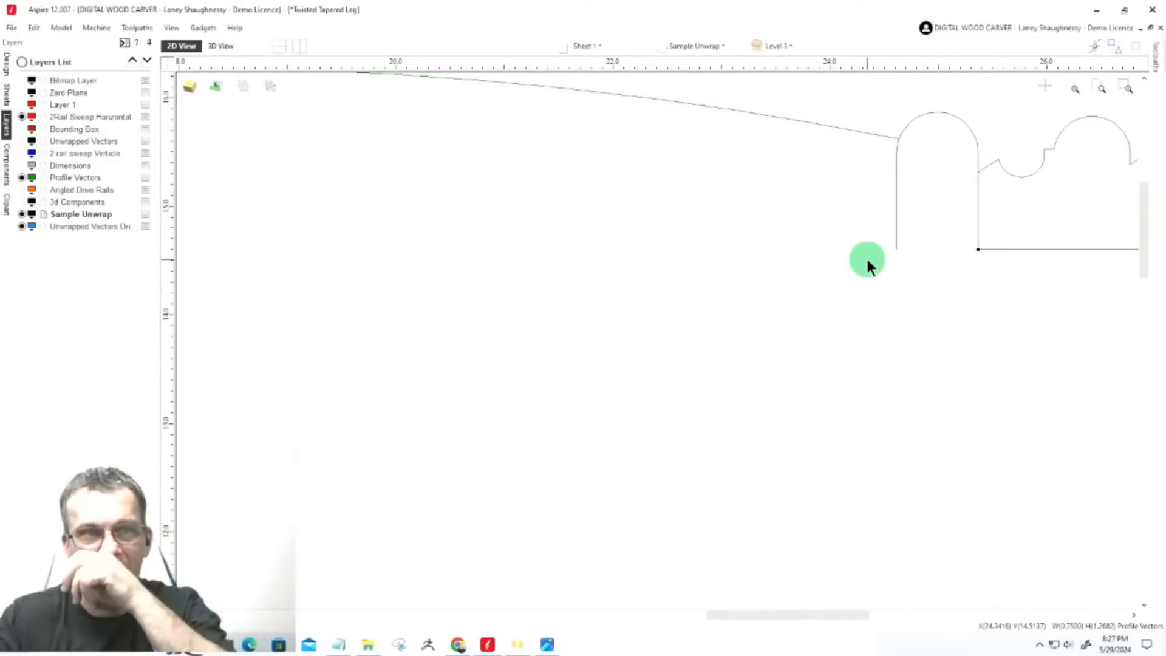
left_click(868, 134)
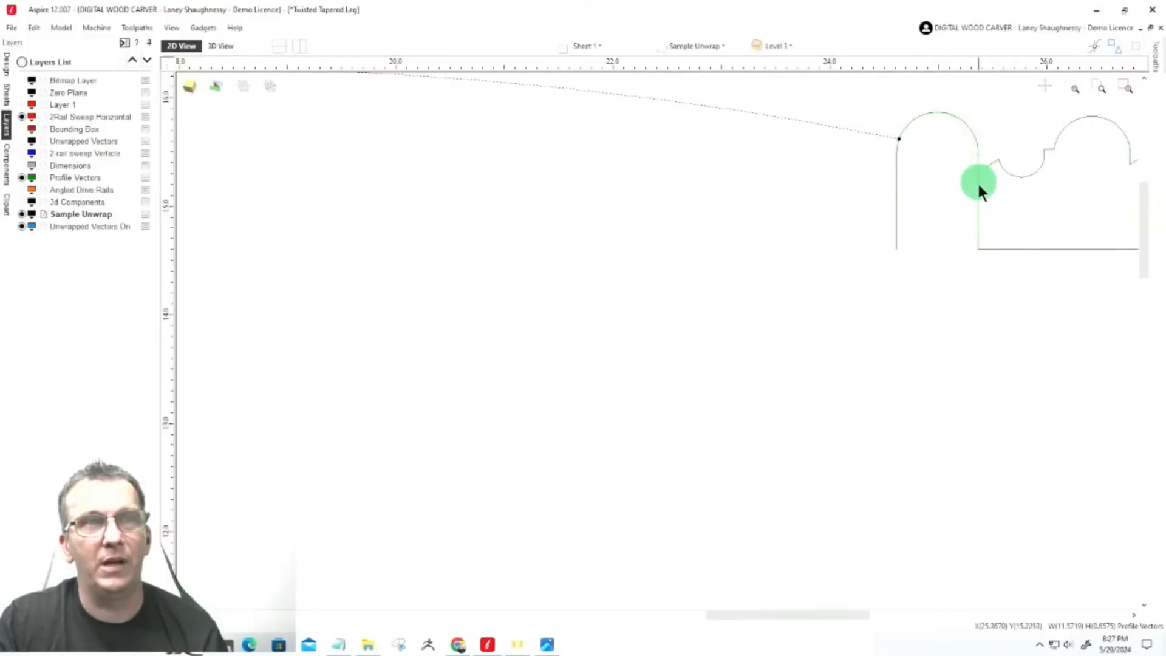
left_click(977, 246)
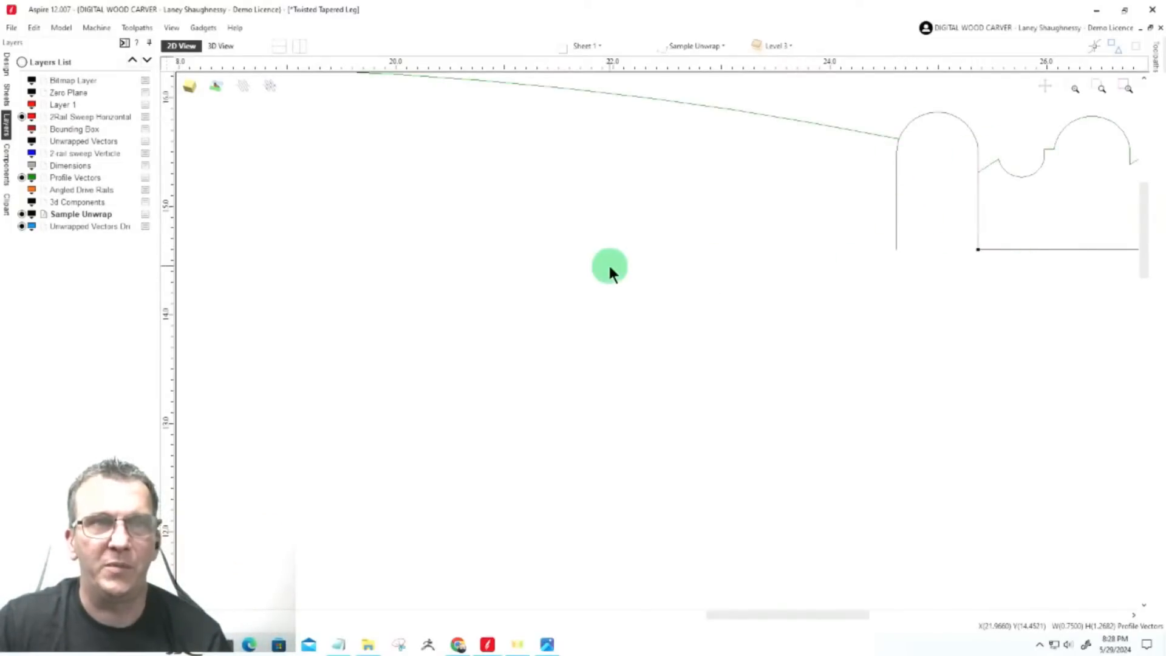
Move the baseline of the profile's narrow end section about 1.6 inches down, away from the profile
scroll(609, 268, "down", 2)
left_click(924, 255)
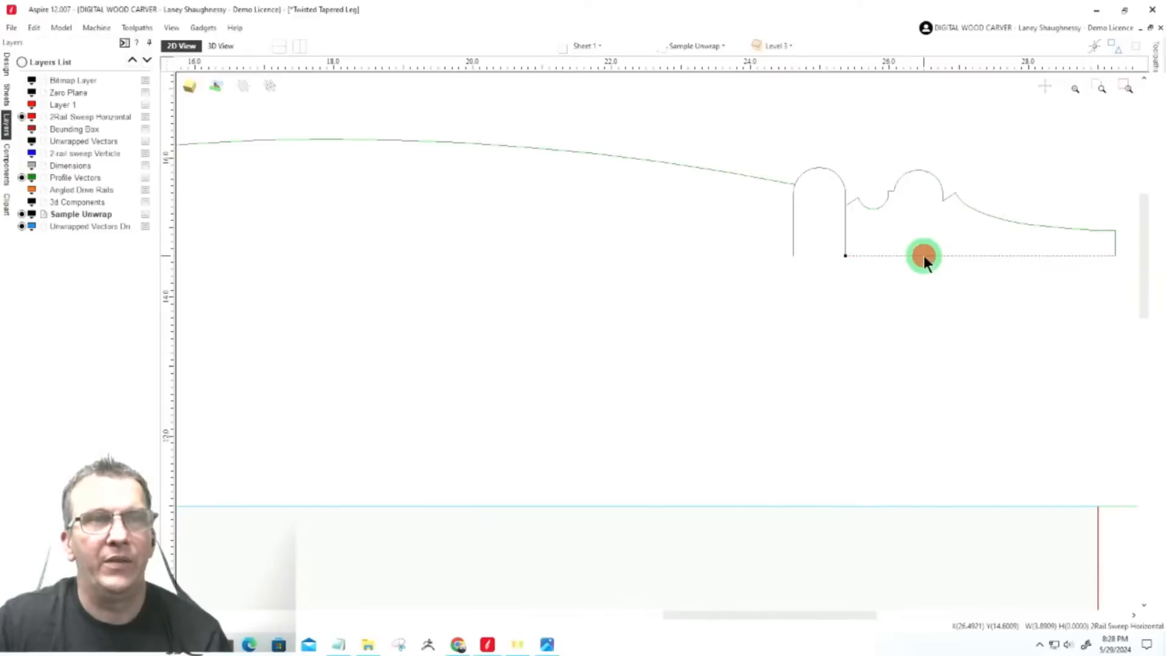
left_click_drag(924, 255, 924, 369)
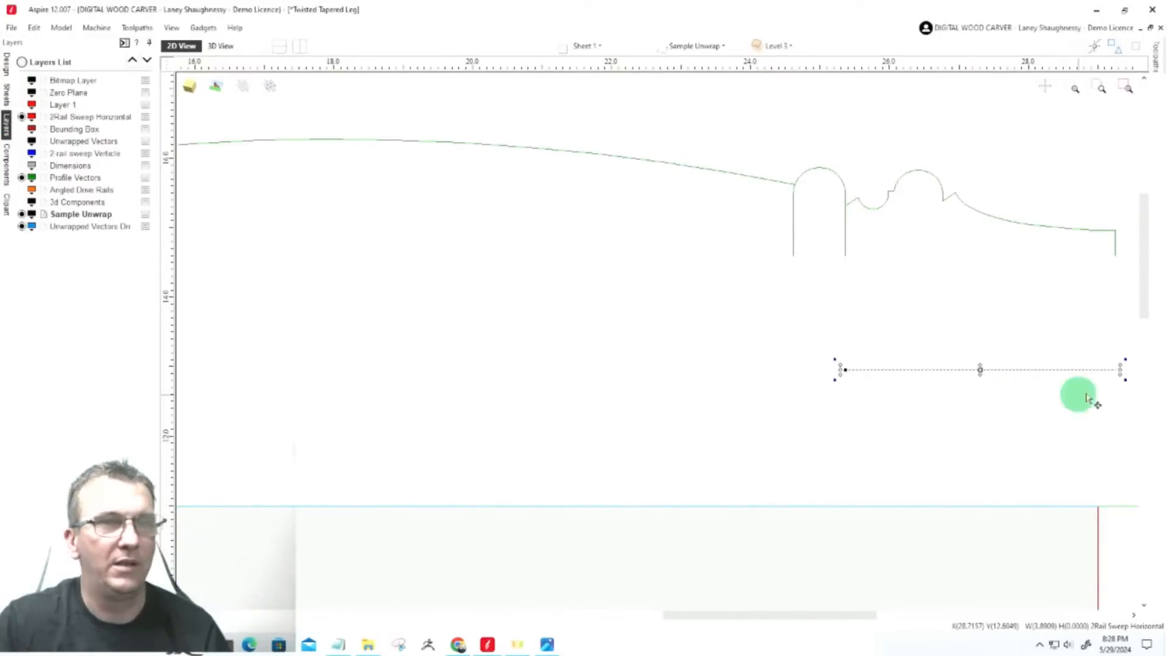
scroll(880, 360, "down", 3)
scroll(1026, 376, "up", 2)
scroll(1025, 376, "up", 2)
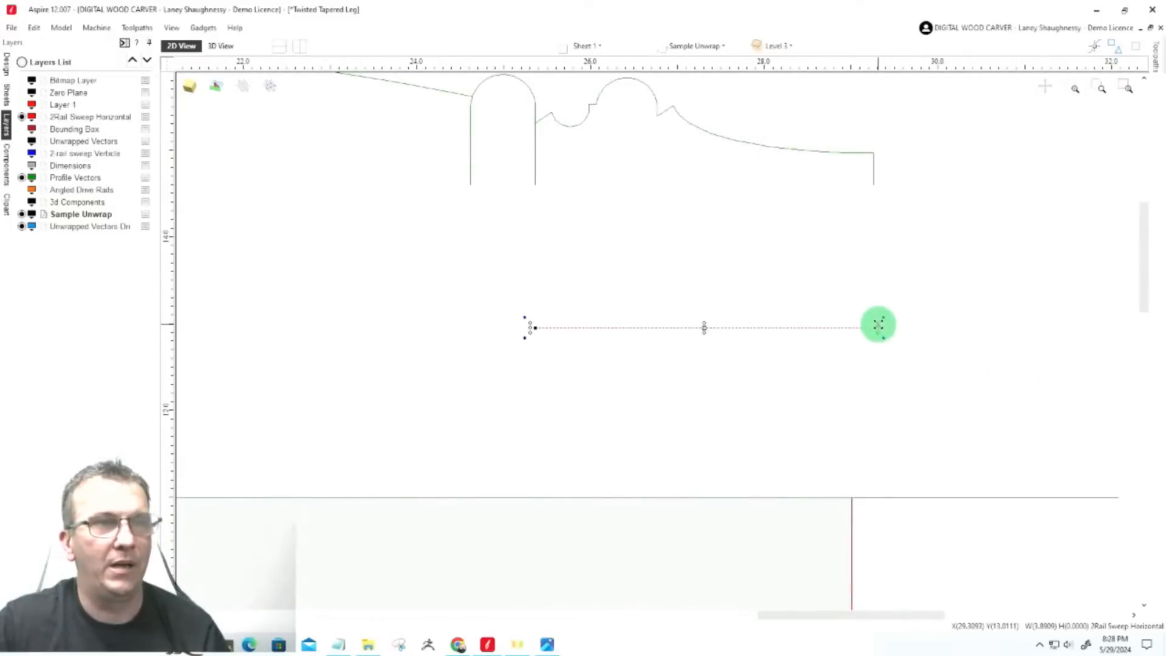
Snap the end of the detached baseline to the upper corner of the profile's narrow end
left_click_drag(875, 326, 875, 152)
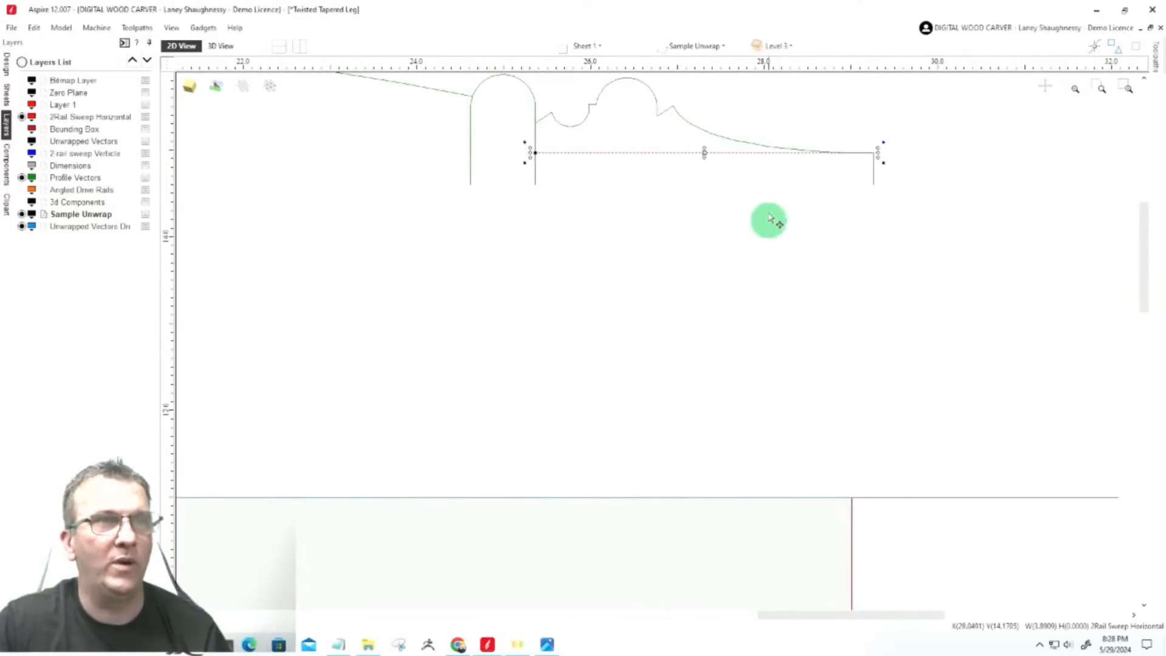
scroll(839, 152, "up", 2)
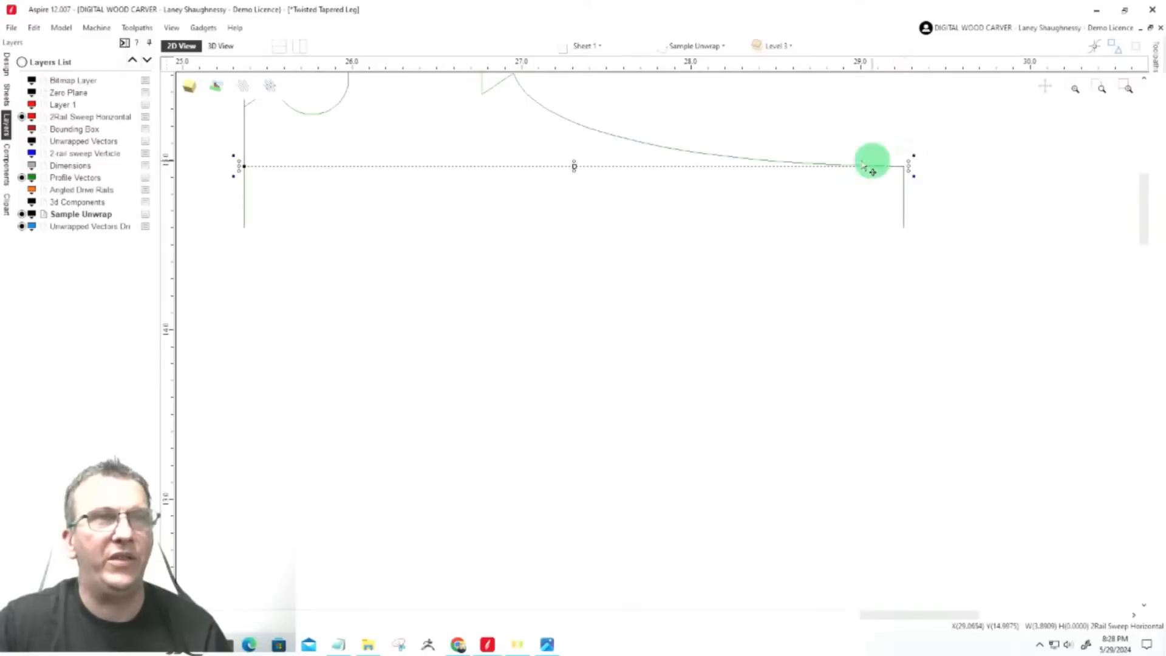
scroll(917, 163, "up", 5)
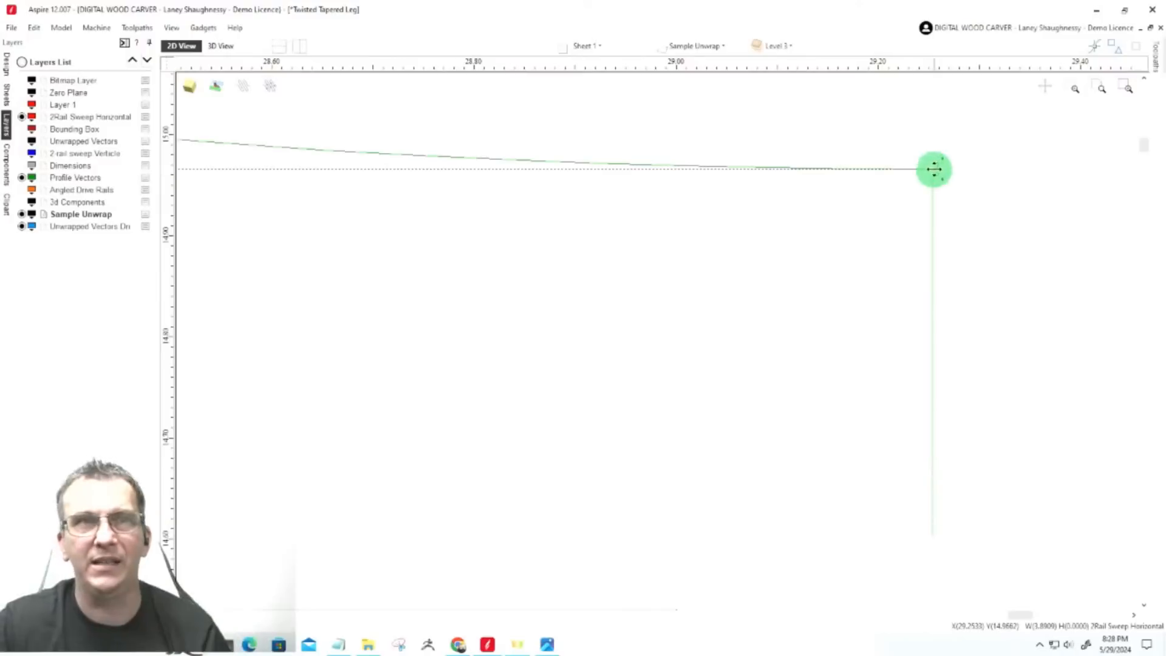
scroll(1017, 190, "down", 3)
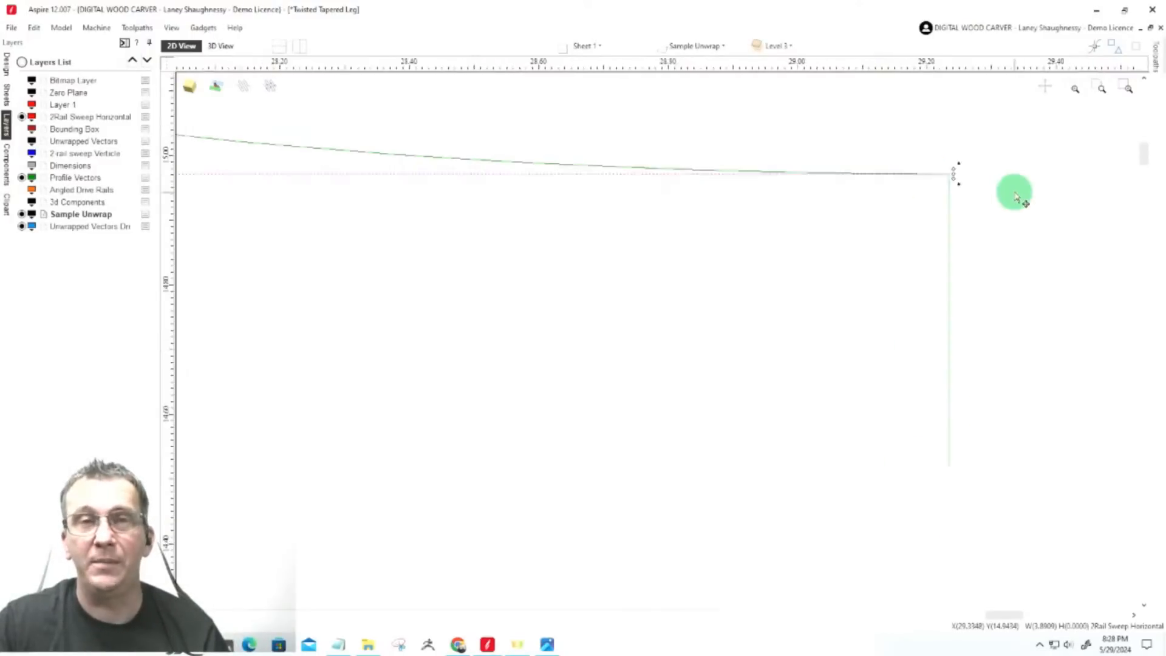
Move the baseline by its endpoint back down to the lower end of the profile's short vertical end line
left_click(981, 183)
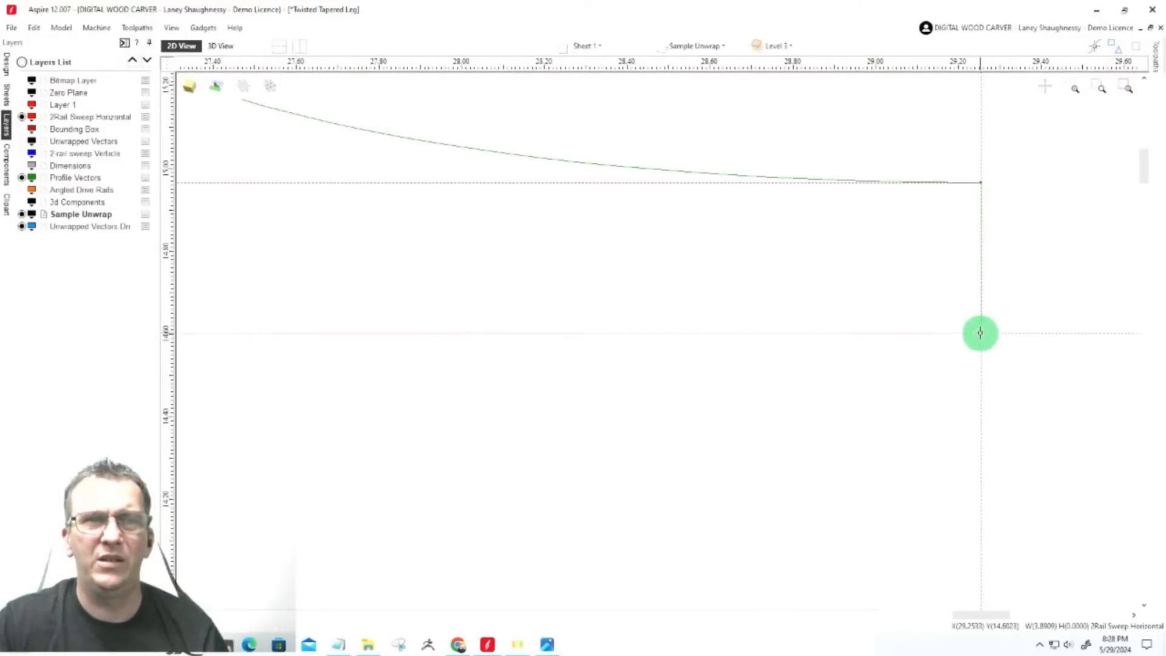
left_click(982, 334)
scroll(994, 313, "down", 2)
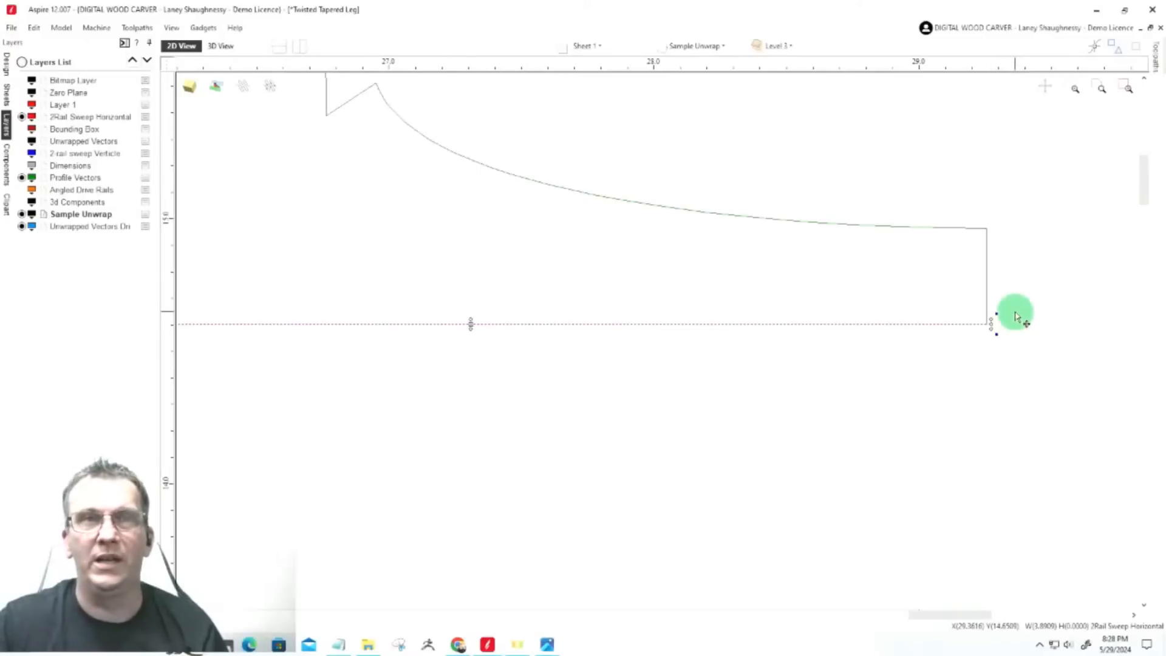
scroll(1015, 313, "down", 4)
scroll(966, 349, "down", 2)
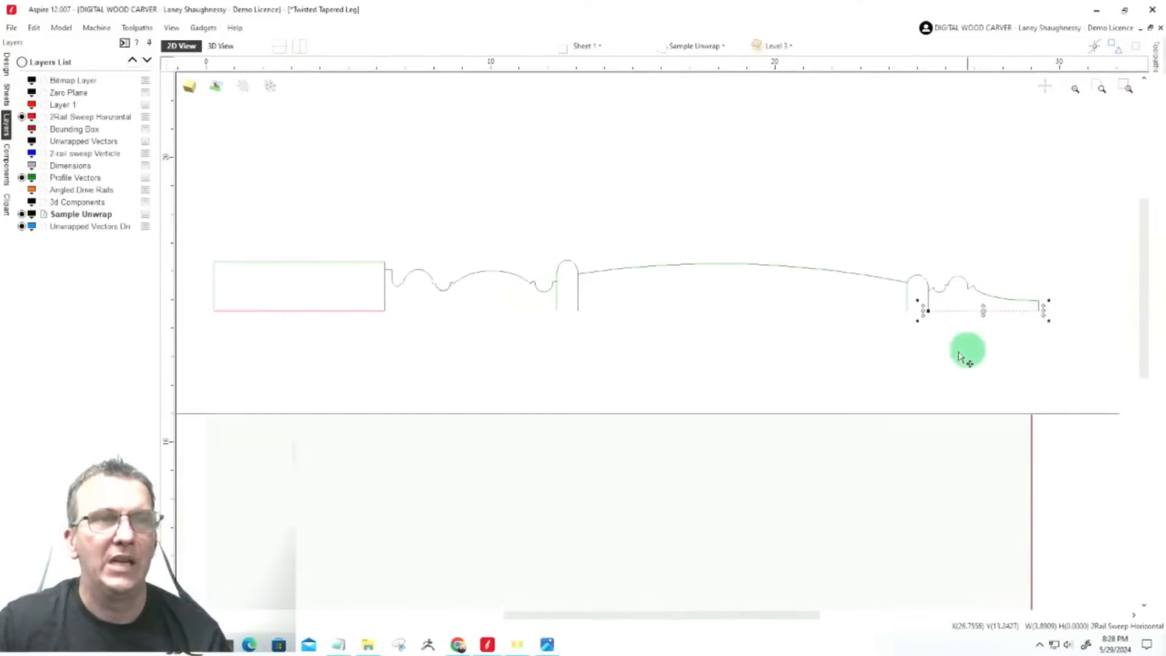
Examine the baseline under the profile's narrow end section and the one under its square end block
scroll(938, 343, "up", 2)
scroll(862, 230, "down", 2)
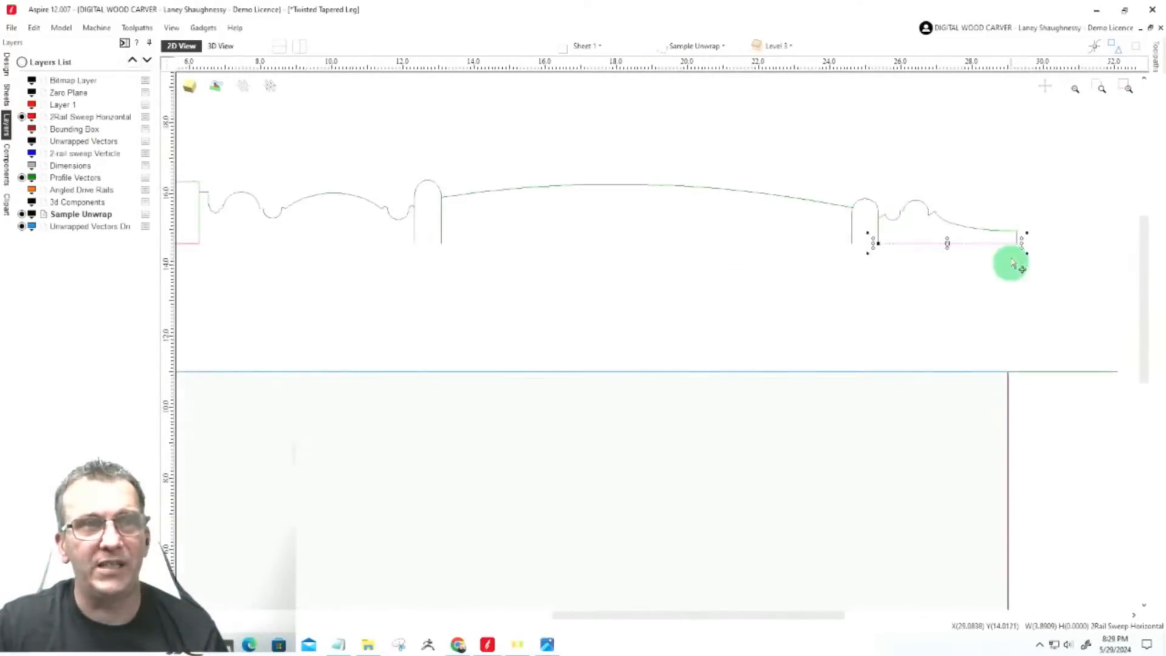
scroll(1003, 237, "up", 3)
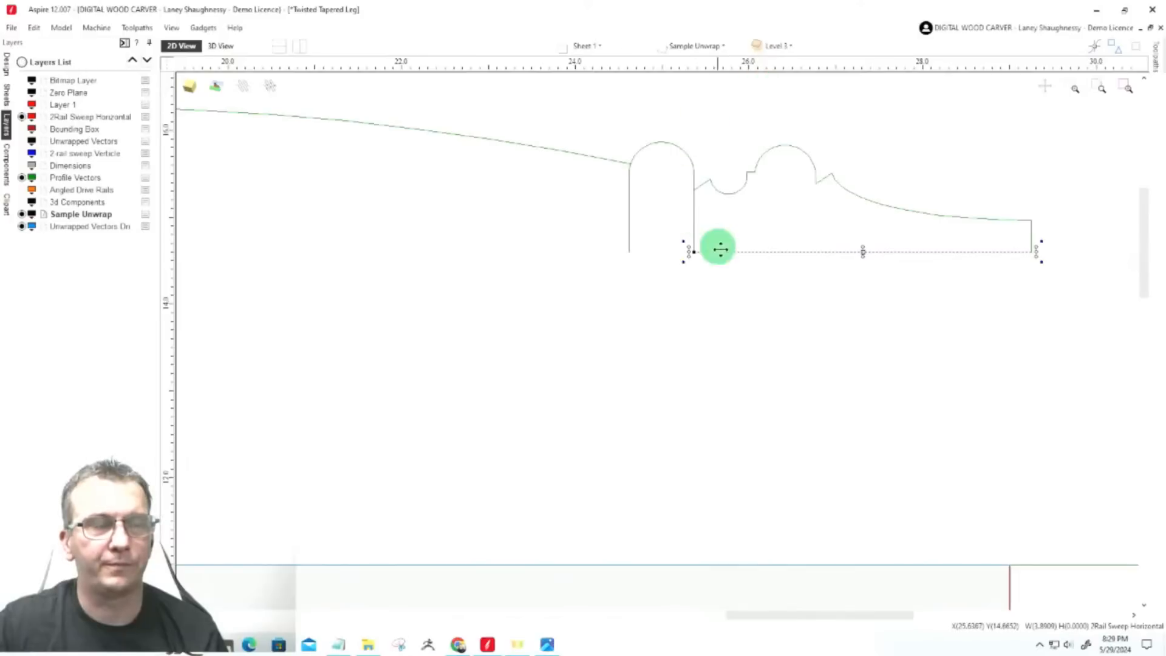
left_click(737, 234)
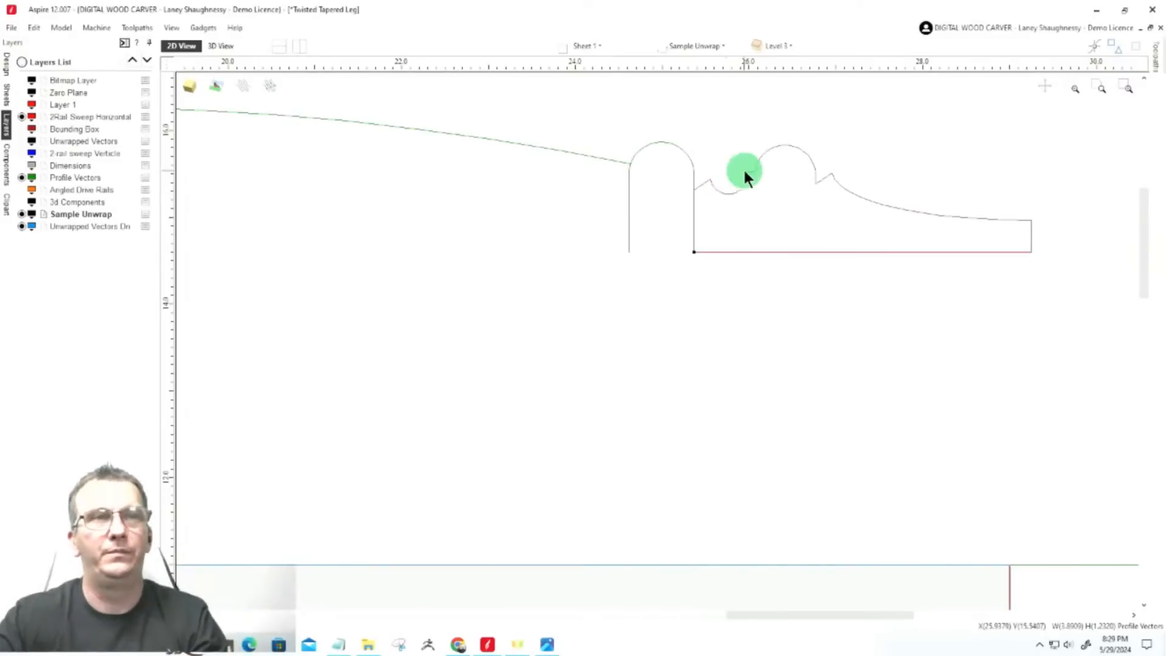
scroll(790, 158, "down", 5)
scroll(836, 258, "down", 2)
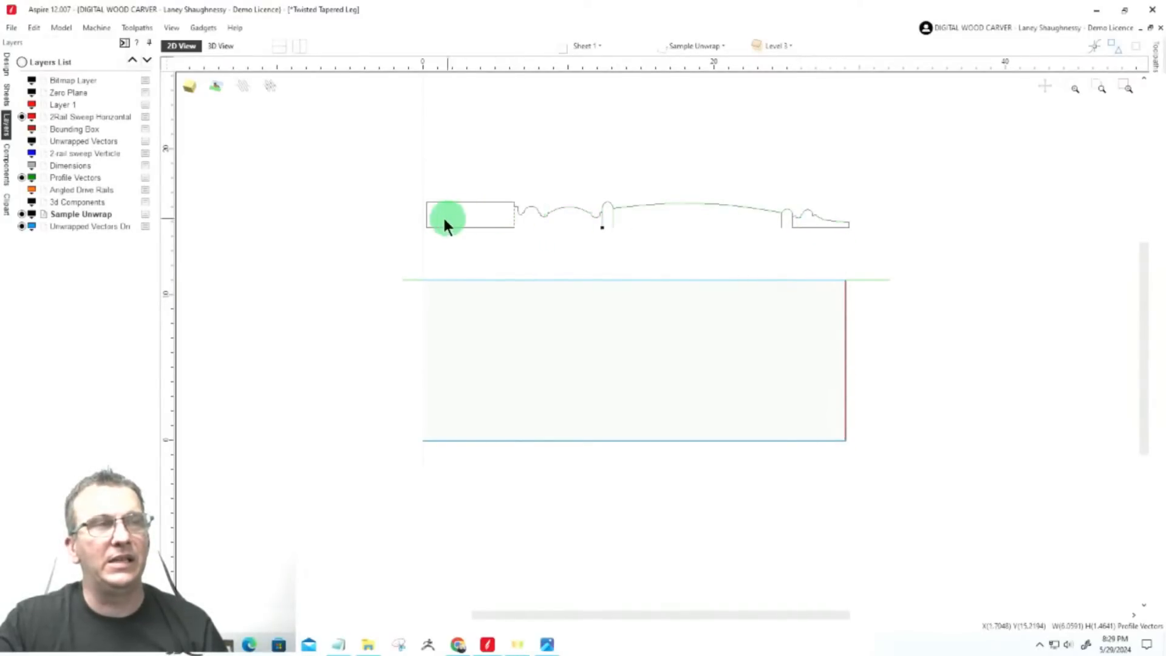
scroll(399, 213, "up", 3)
scroll(457, 240, "up", 1)
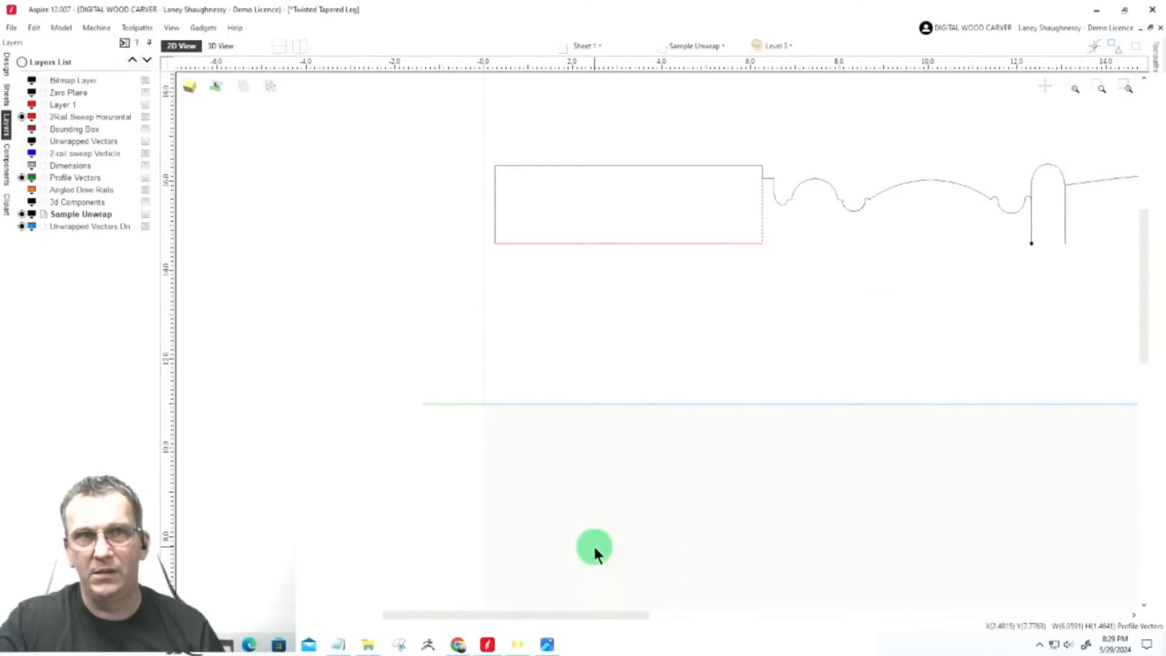
scroll(607, 151, "down", 4)
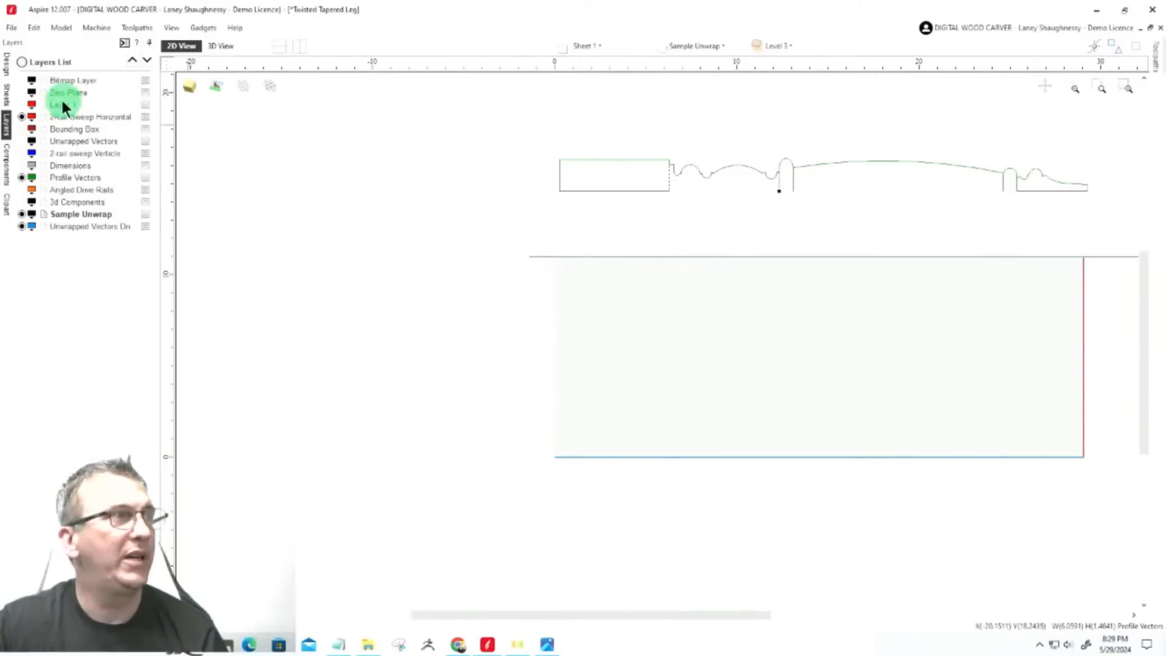
Undo the last three moves of the narrow end section's baseline
left_click(34, 28)
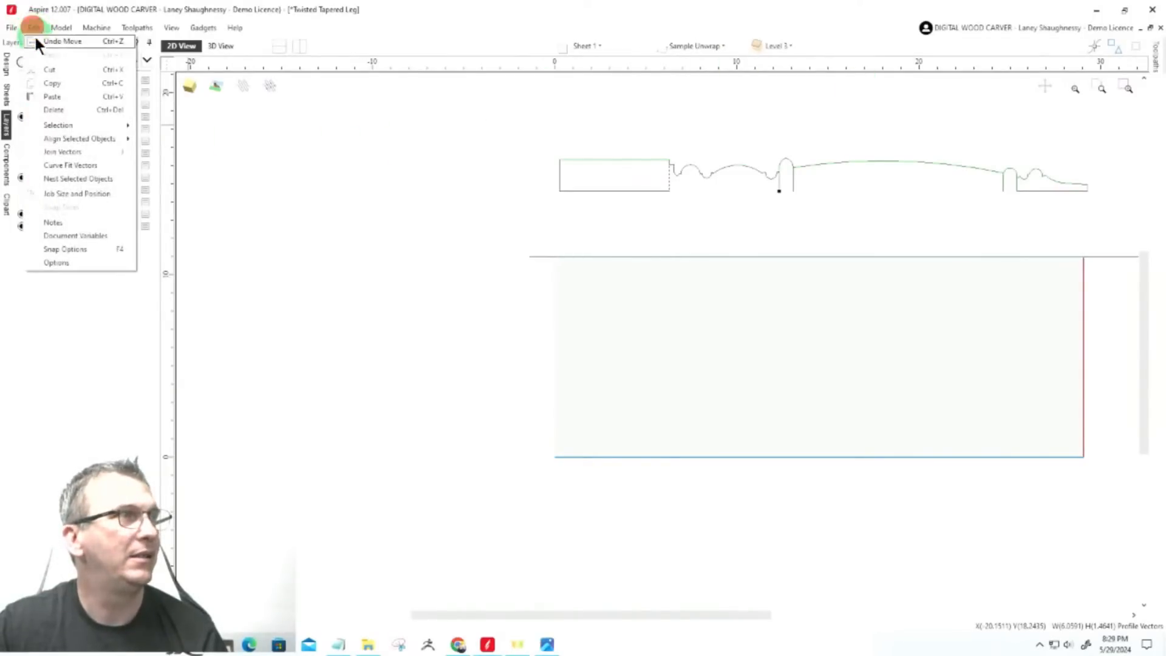
left_click(56, 43)
left_click(38, 29)
left_click(45, 40)
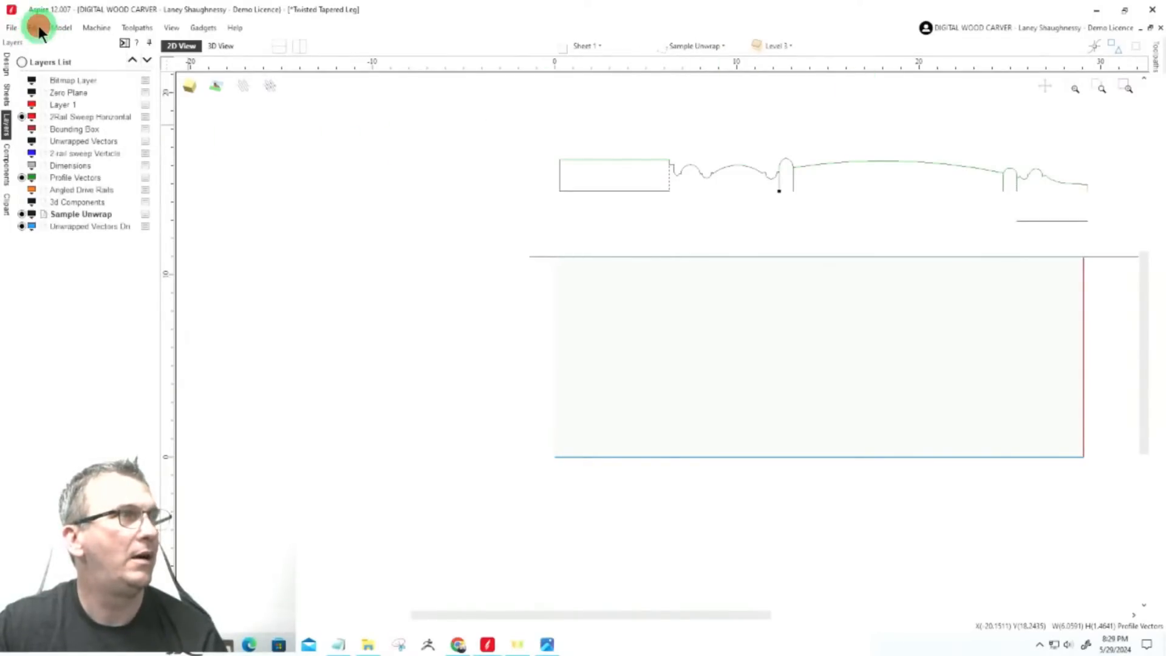
left_click(38, 27)
left_click(45, 41)
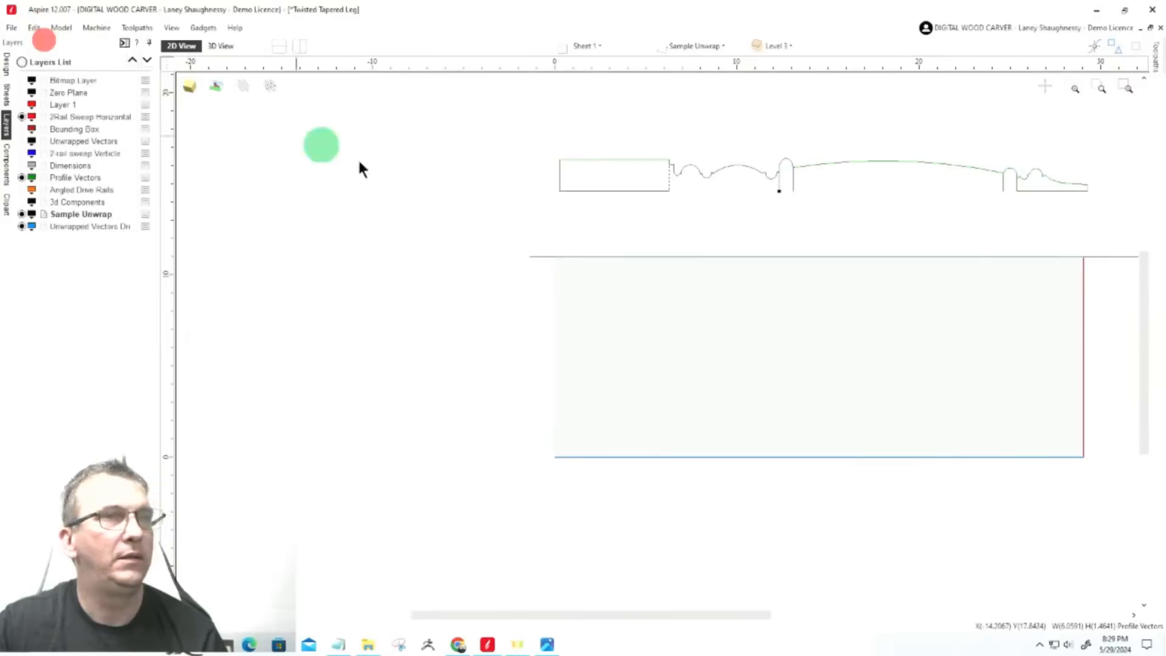
Undo the earlier edits until the full leg profile is back in its place below the job
left_click(428, 194)
key("ctrl+z")
key("ctrl+z")
key("ctrl+z")
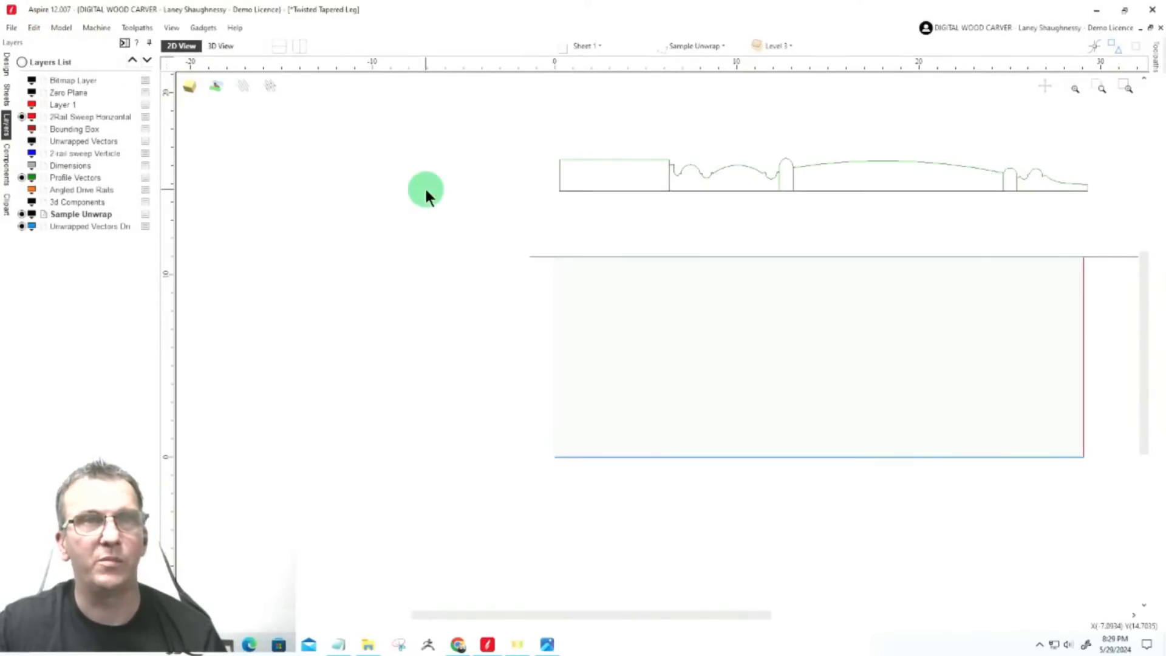
key("ctrl+z")
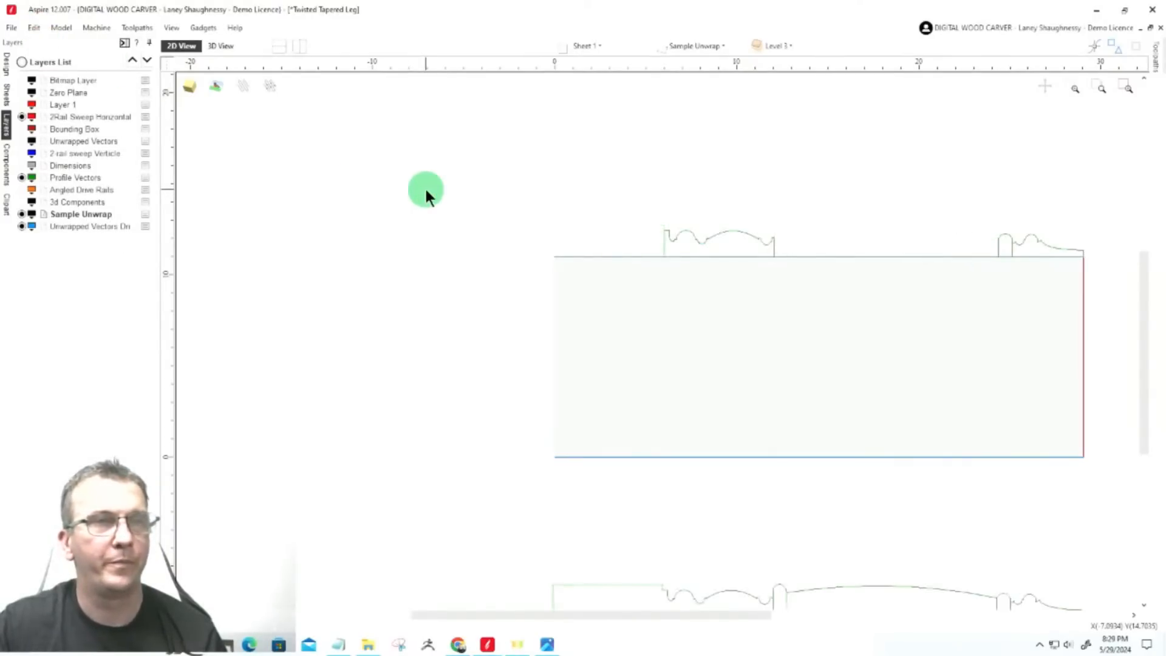
Compare the profile sections standing on the job's upper edge with the full leg profile below the job
scroll(580, 169, "down", 1)
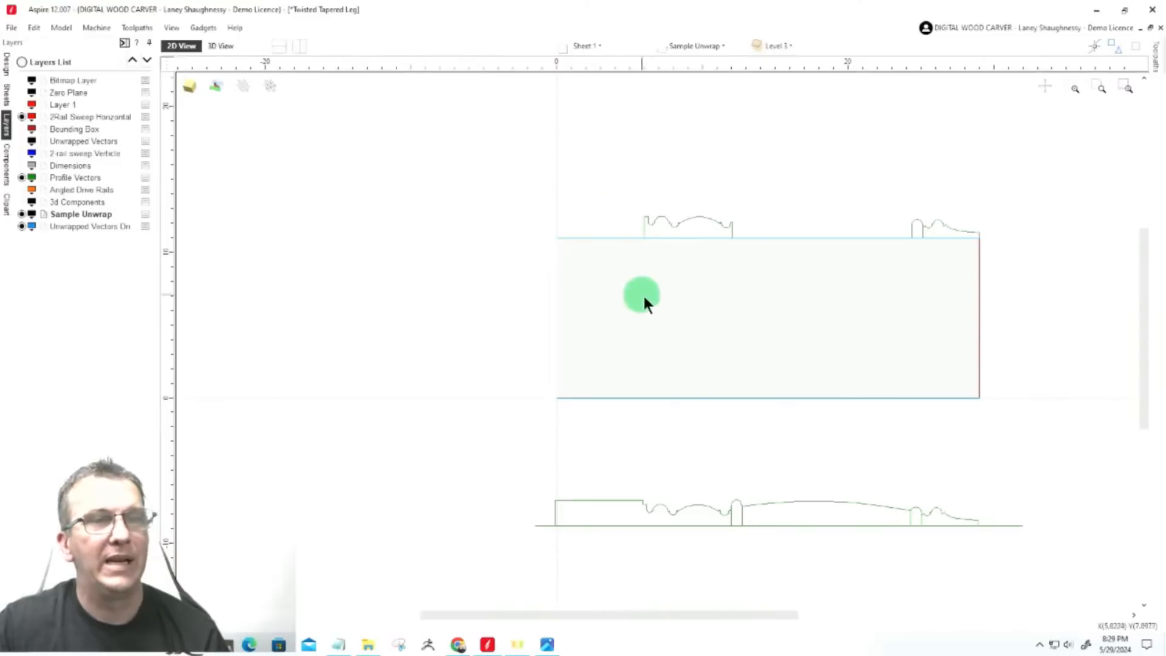
scroll(716, 559, "down", 1)
scroll(722, 571, "up", 5)
scroll(668, 461, "down", 1)
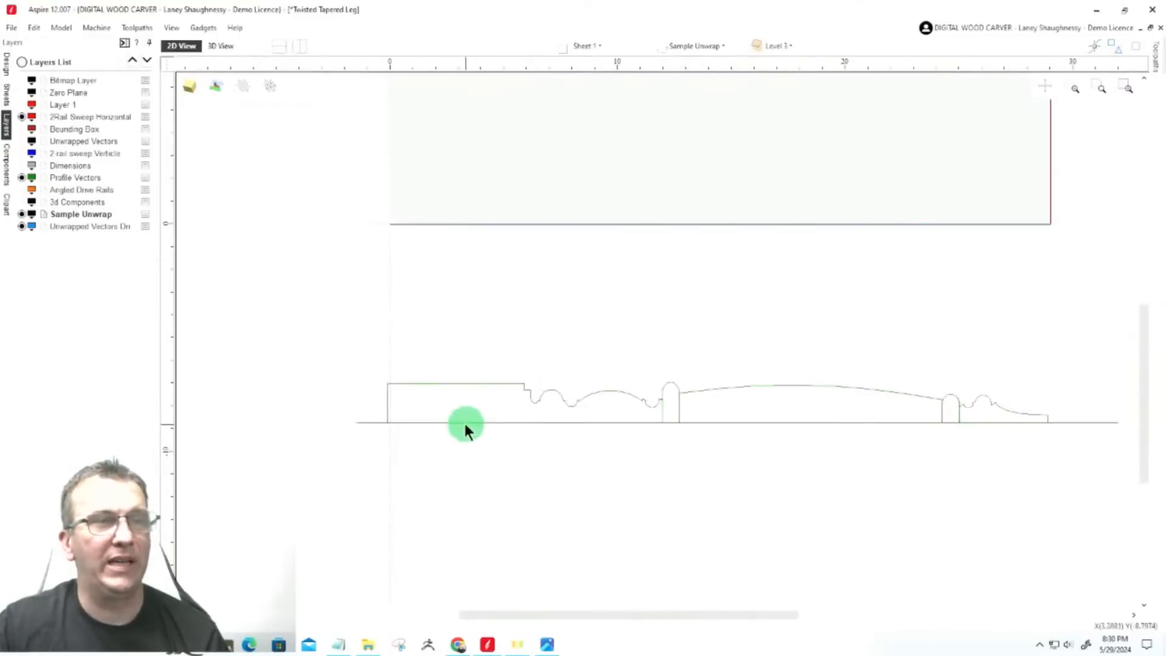
scroll(668, 425, "down", 2)
scroll(578, 216, "up", 2)
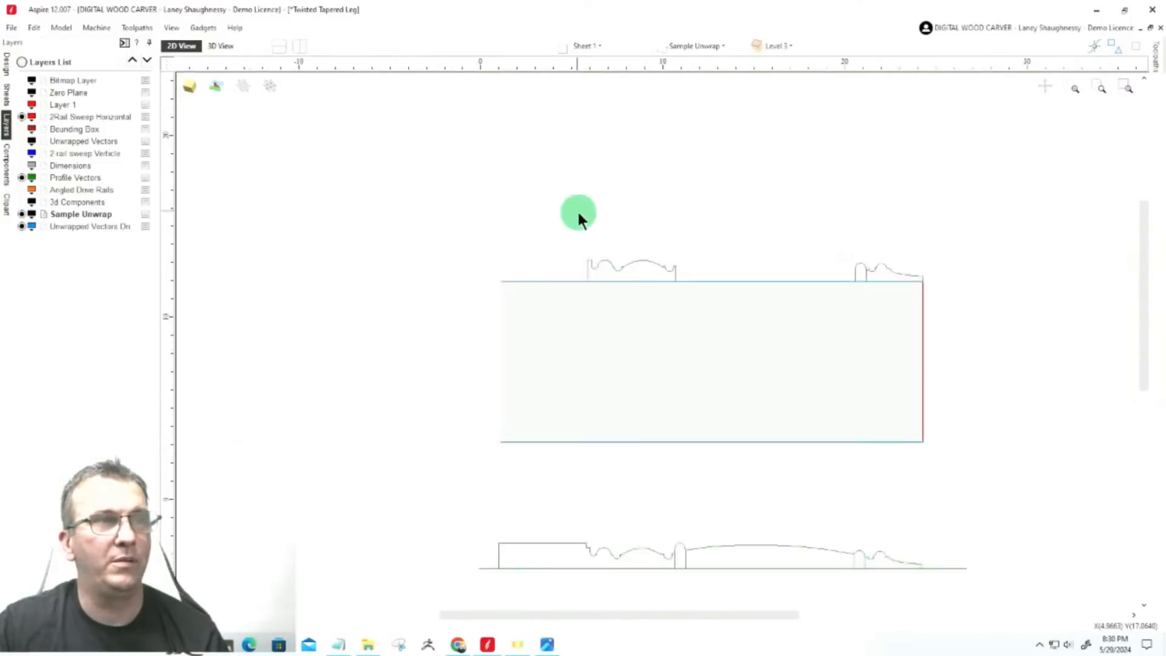
scroll(605, 347, "up", 2)
scroll(626, 279, "down", 3)
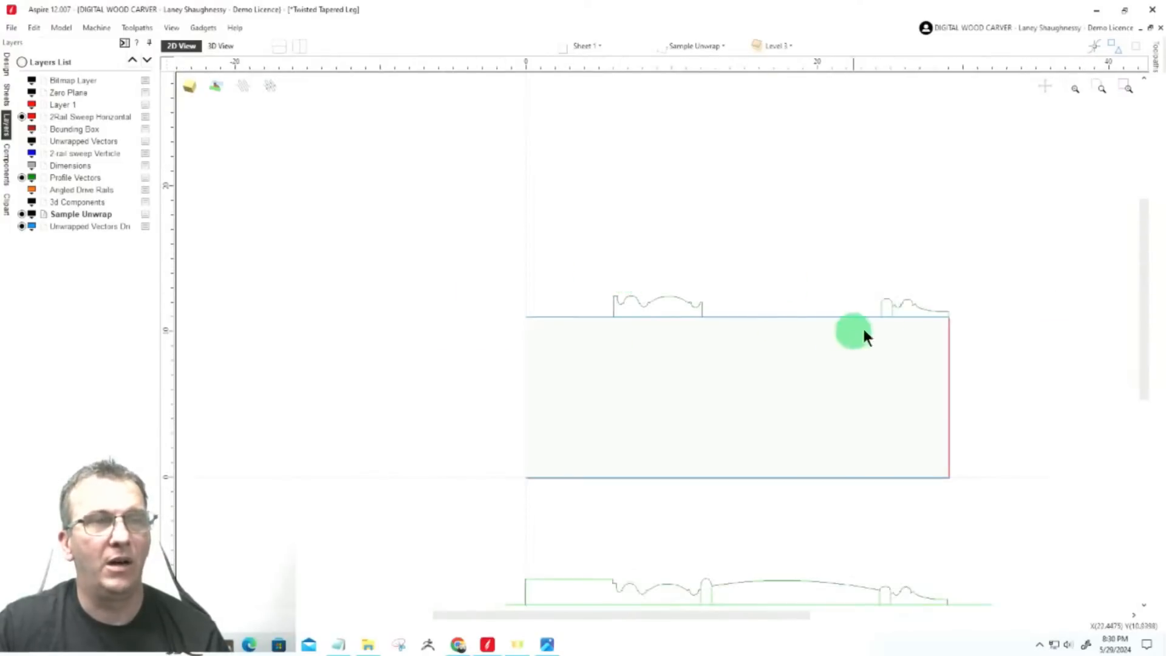
scroll(911, 307, "down", 2)
scroll(600, 441, "up", 2)
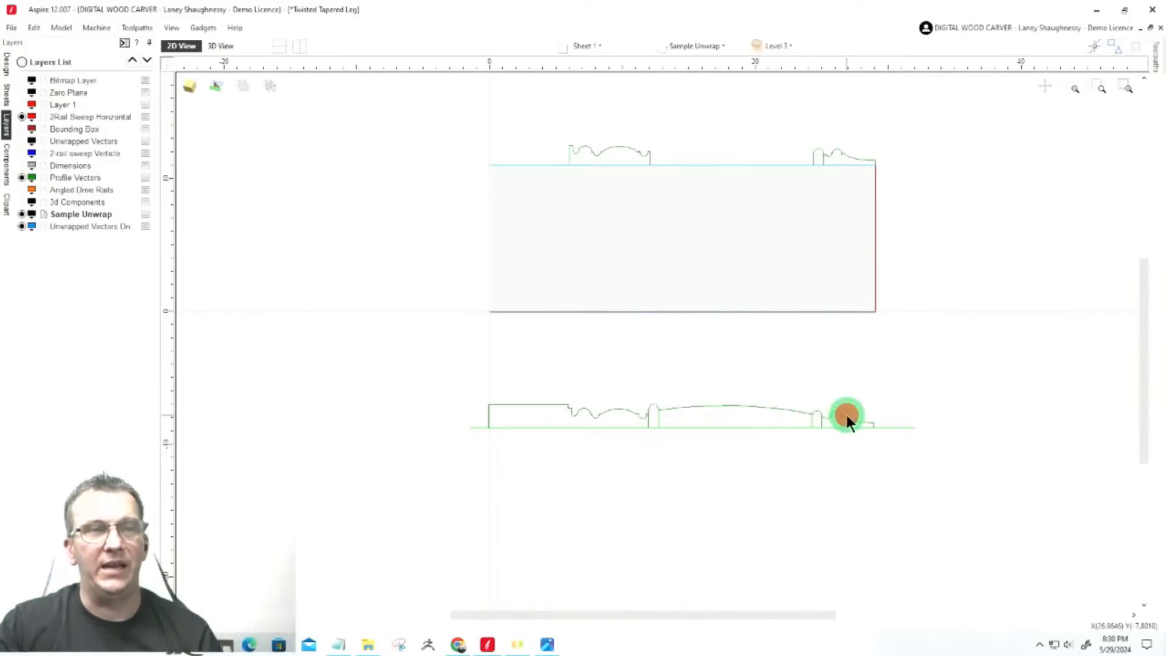
Try moving the full profile's narrow end section up onto the matching section at the job's upper edge, then undo it
left_click(844, 418)
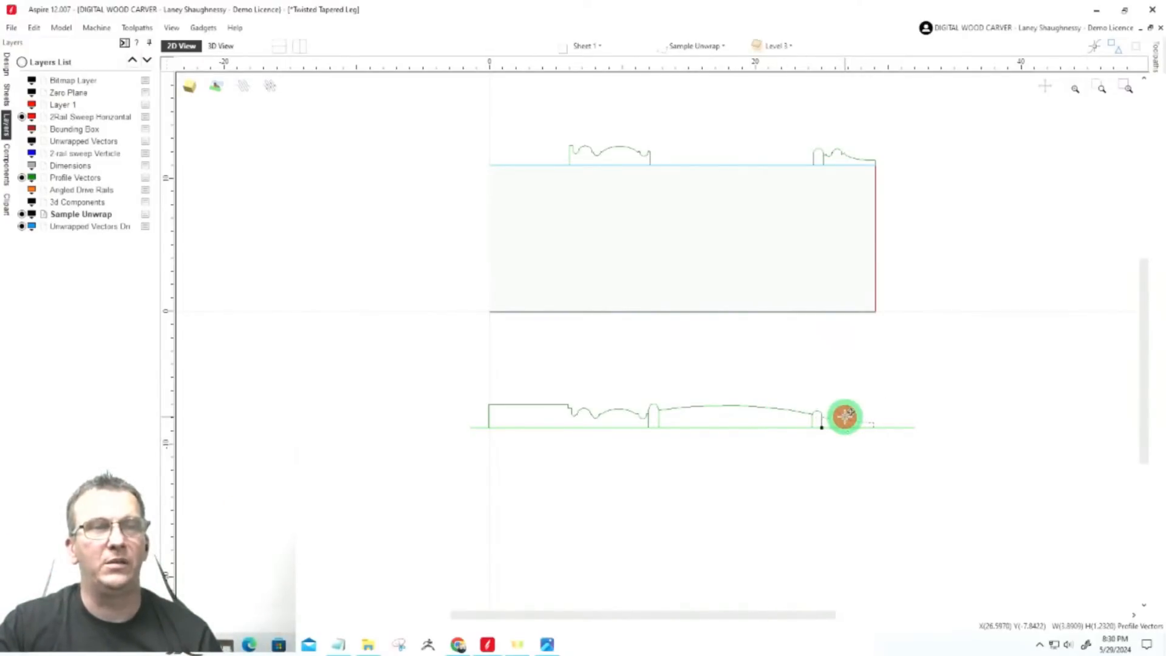
left_click_drag(844, 418, 839, 129)
left_click_drag(842, 143, 844, 151)
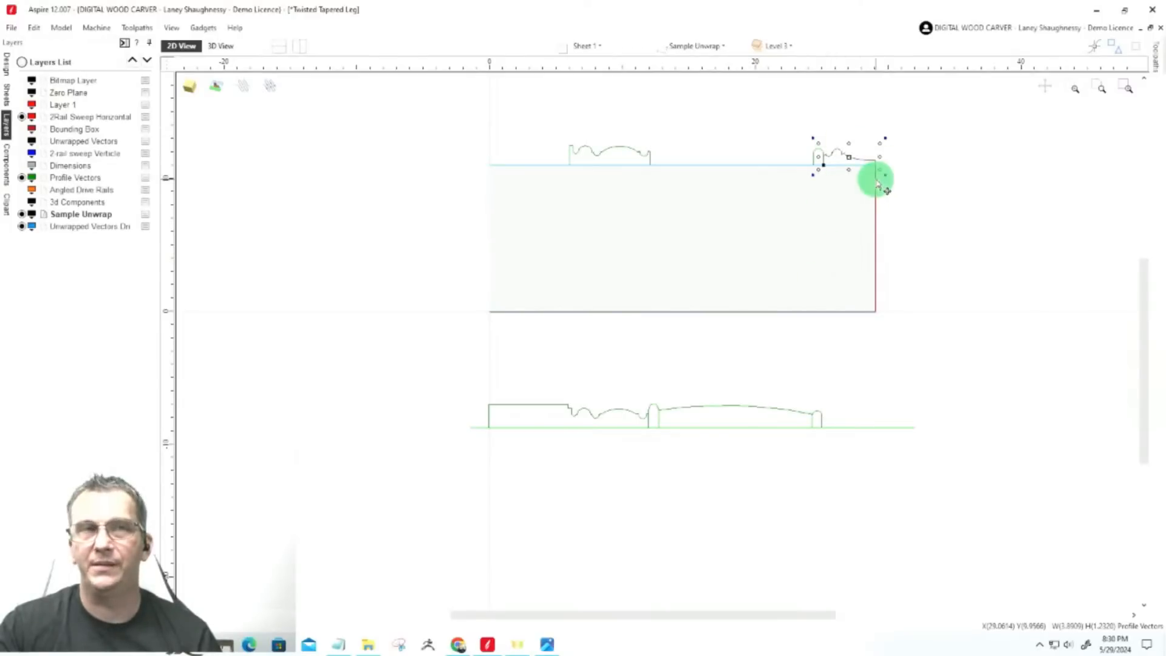
scroll(878, 183, "up", 3)
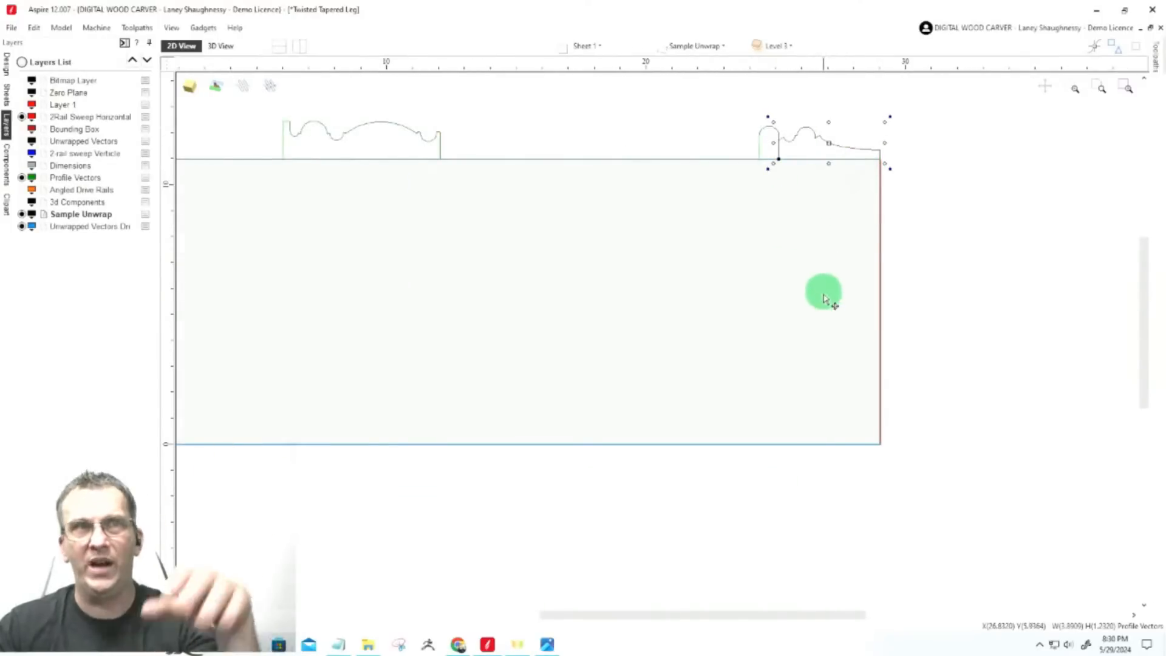
scroll(881, 377, "down", 4)
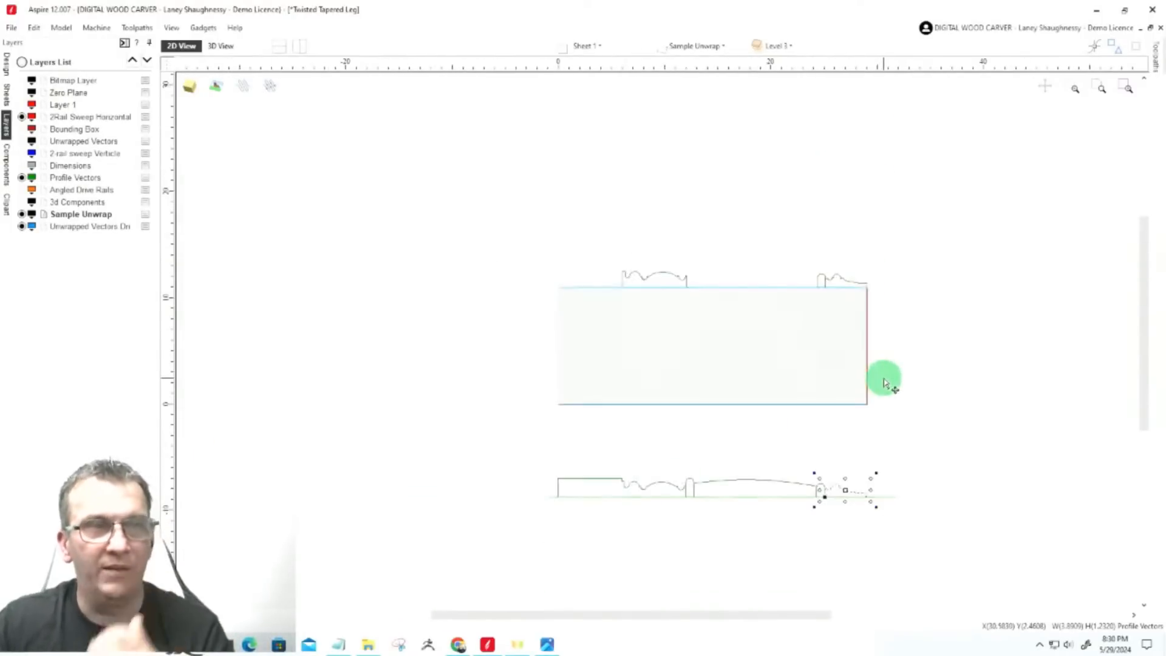
Hide the light blue unwrapped-vectors layer and the Sample Unwrap layer, keeping the 2Rail Sweep Horizontal and Profile Vectors layers shown
scroll(786, 261, "up", 5)
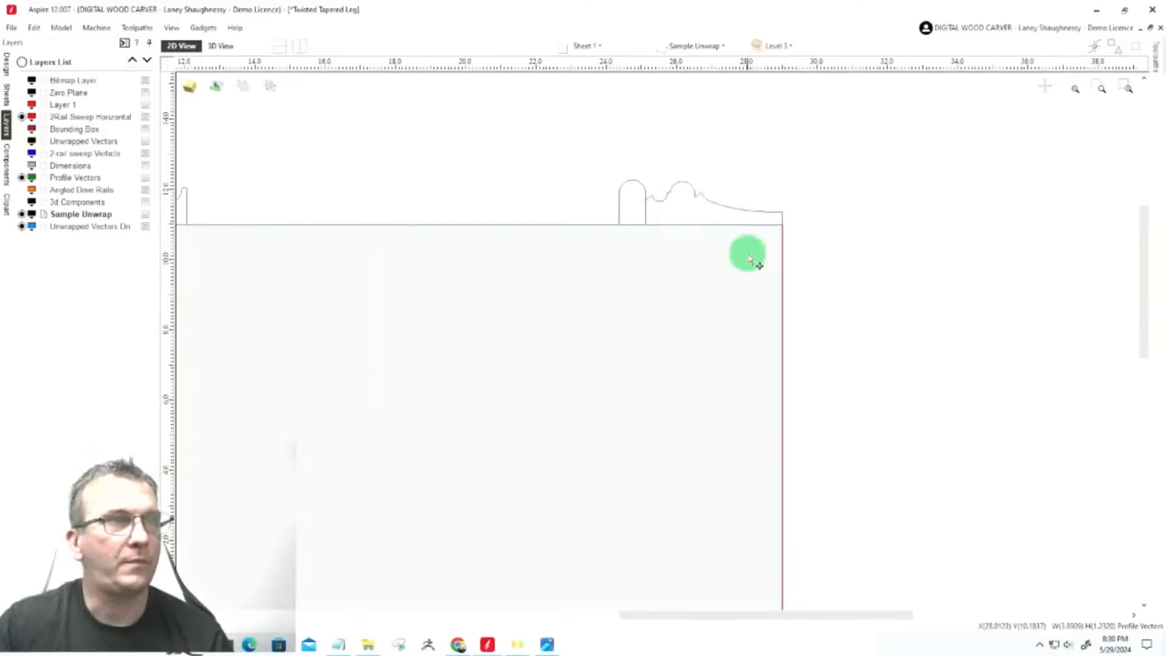
scroll(808, 252, "down", 2)
left_click(636, 235)
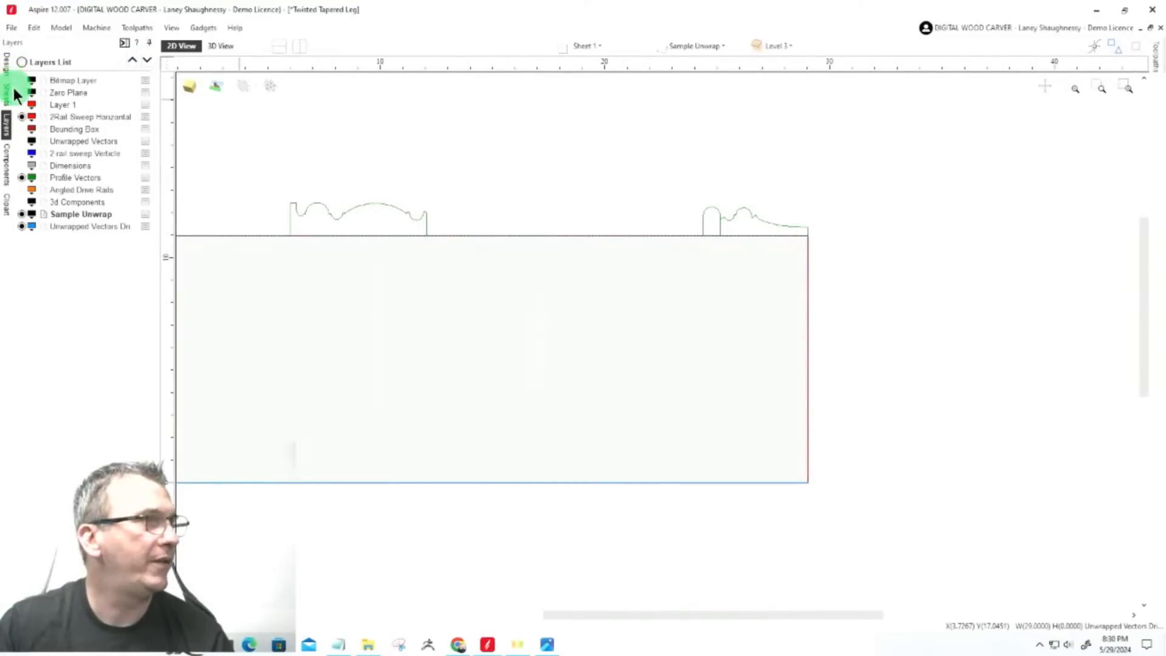
left_click(22, 226)
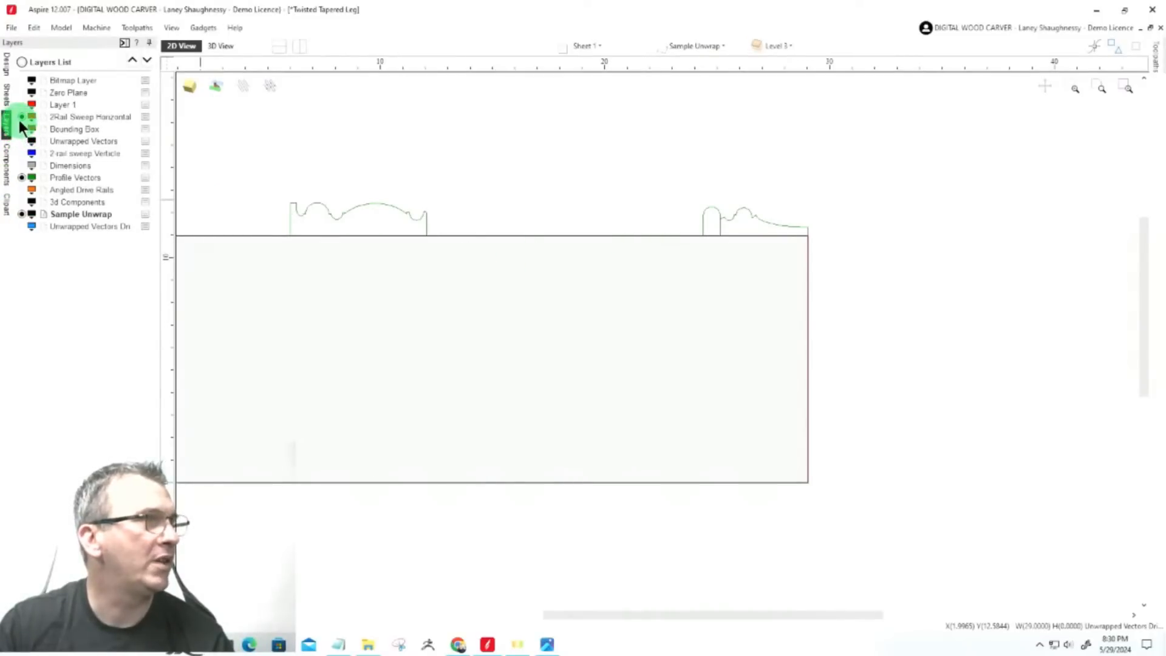
left_click(761, 236)
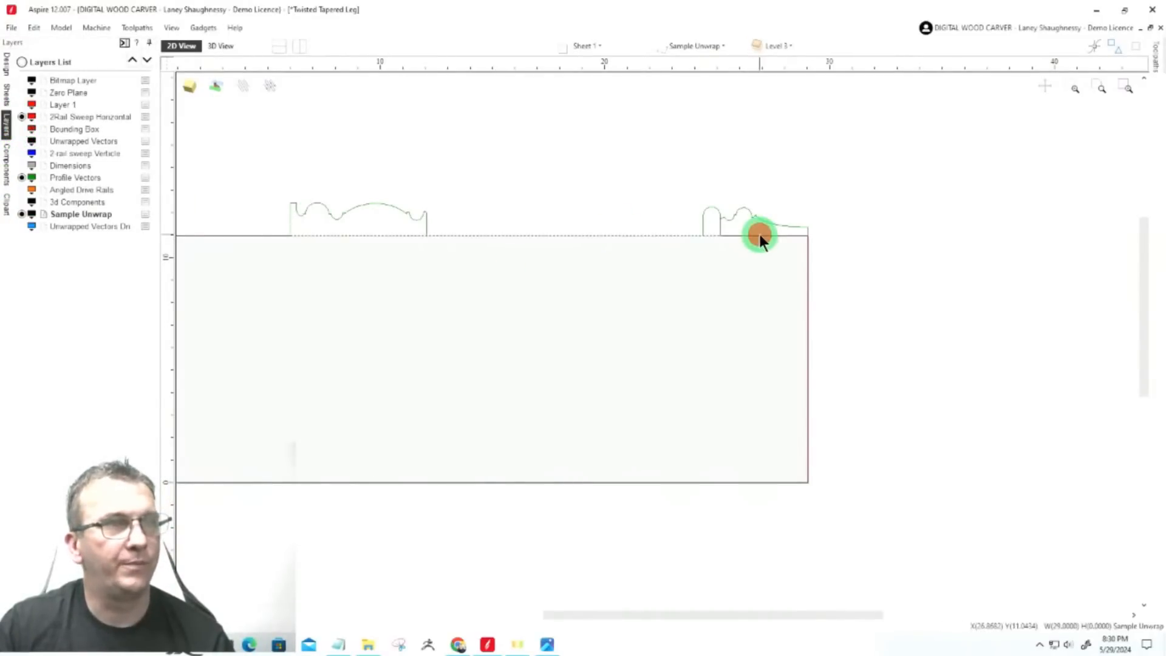
left_click(647, 234)
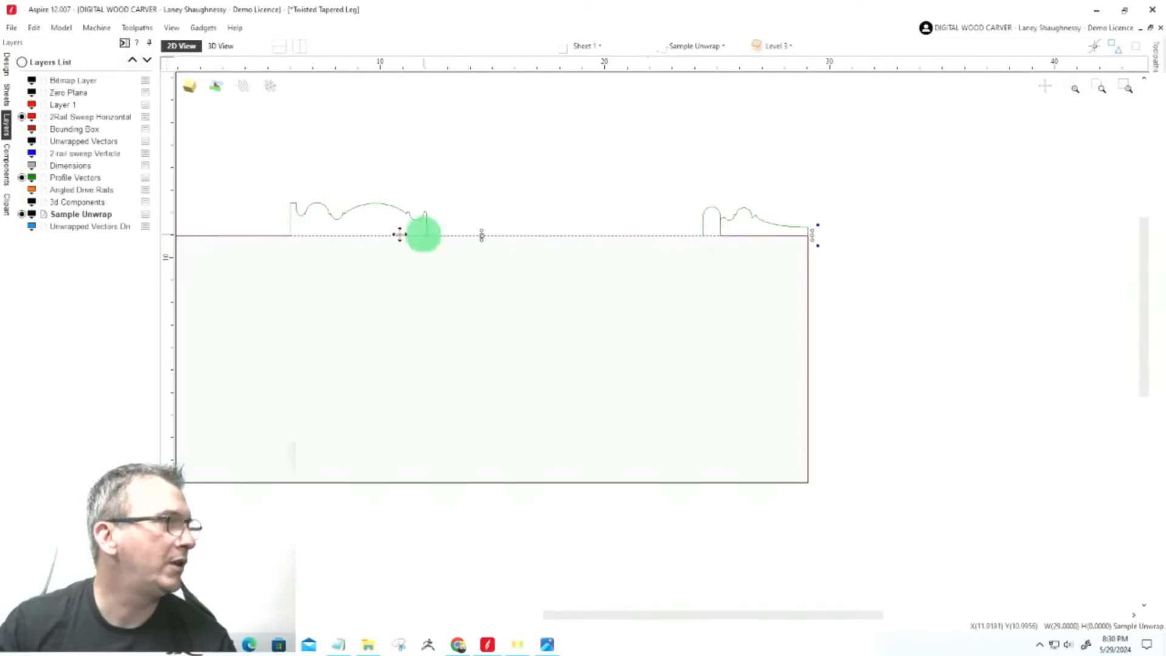
left_click(21, 214)
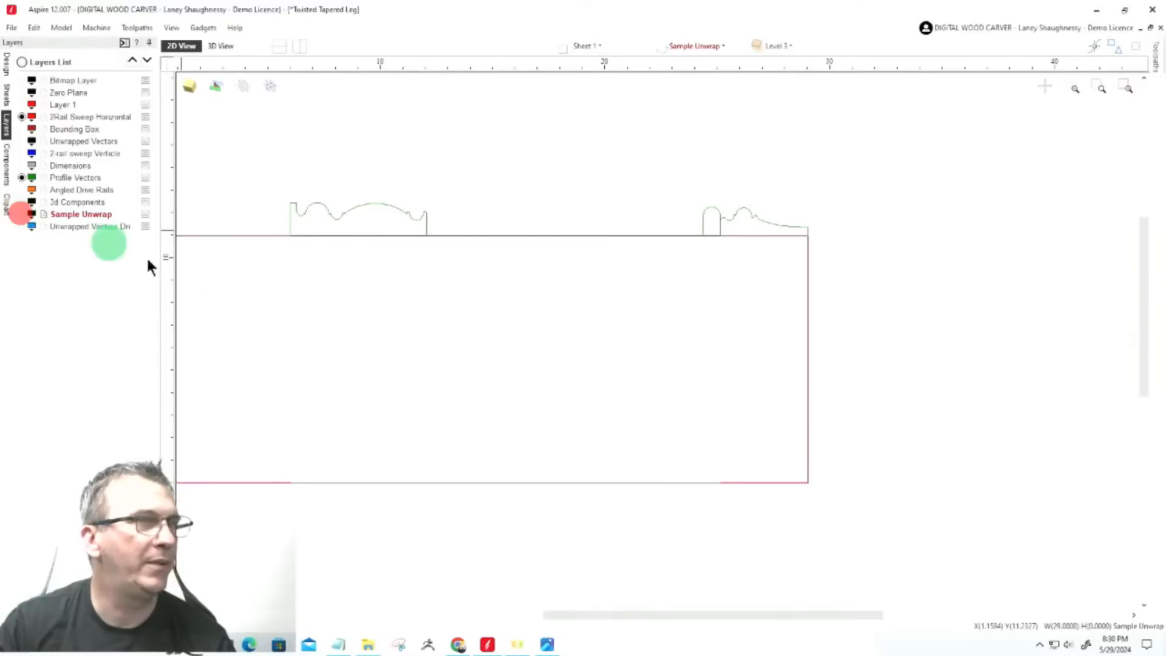
Examine the short horizontal sweep rails at both ends of the job and the profile sections above them
scroll(893, 382, "down", 4)
scroll(544, 281, "up", 4)
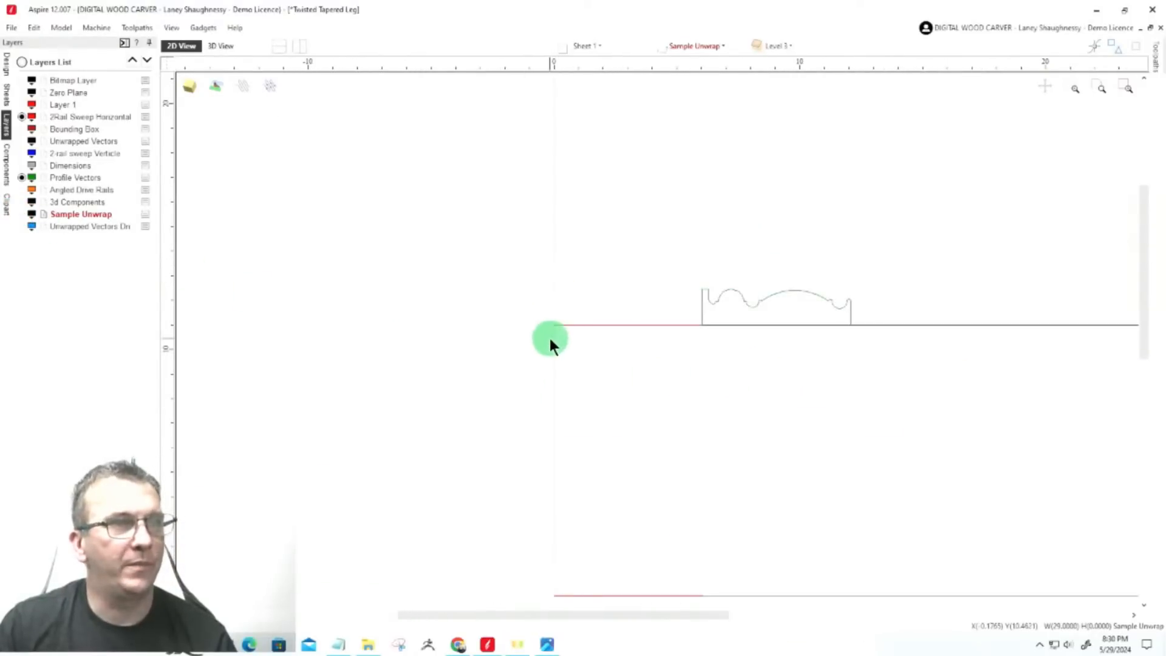
scroll(552, 338, "up", 5)
scroll(595, 188, "down", 4)
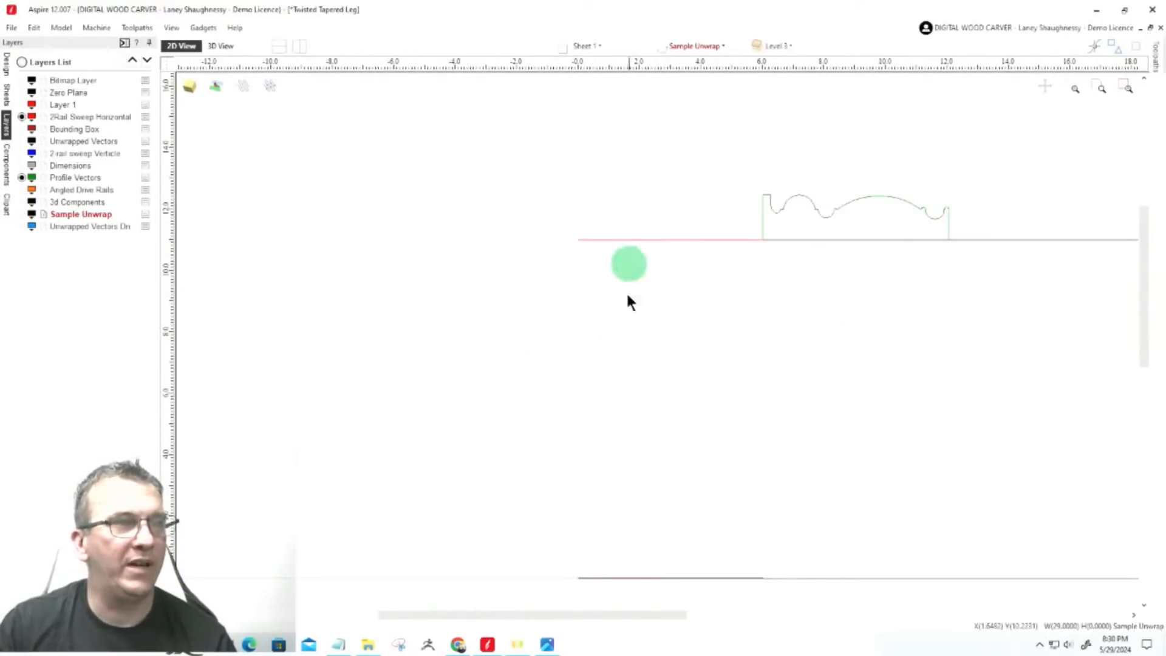
scroll(490, 339, "down", 4)
scroll(875, 298, "up", 4)
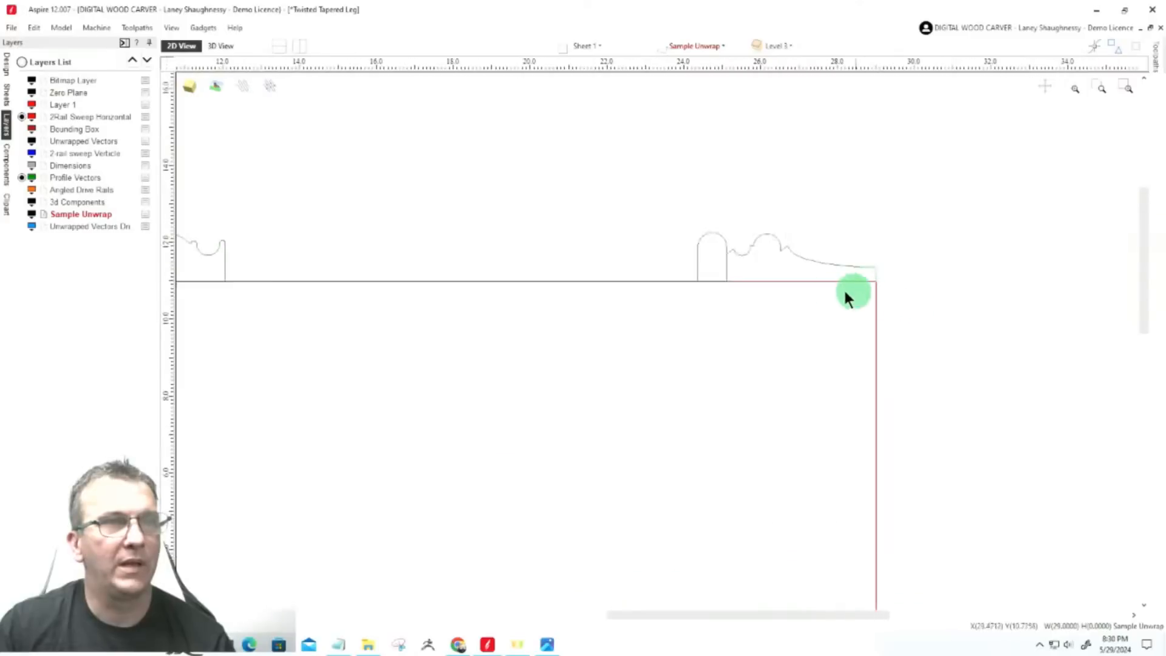
scroll(807, 261, "down", 3)
scroll(814, 303, "up", 3)
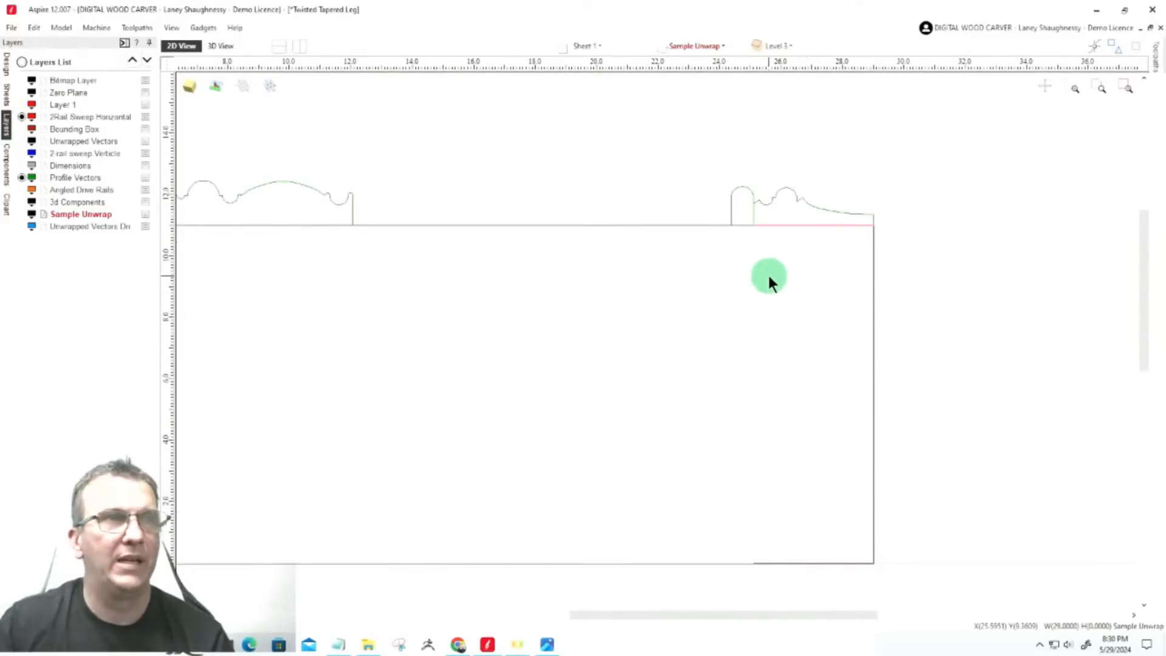
Start a Two Rail Sweep and assign the short lower and upper horizontal lines at the leg's narrow end as drive rails
left_click(5, 68)
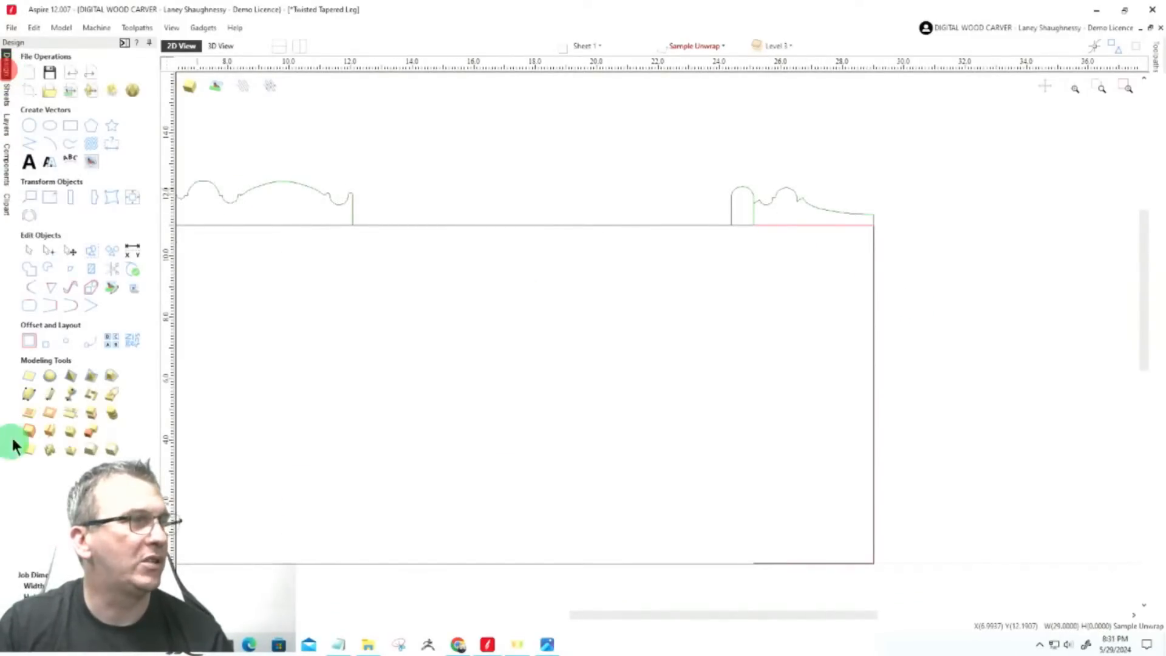
left_click(26, 404)
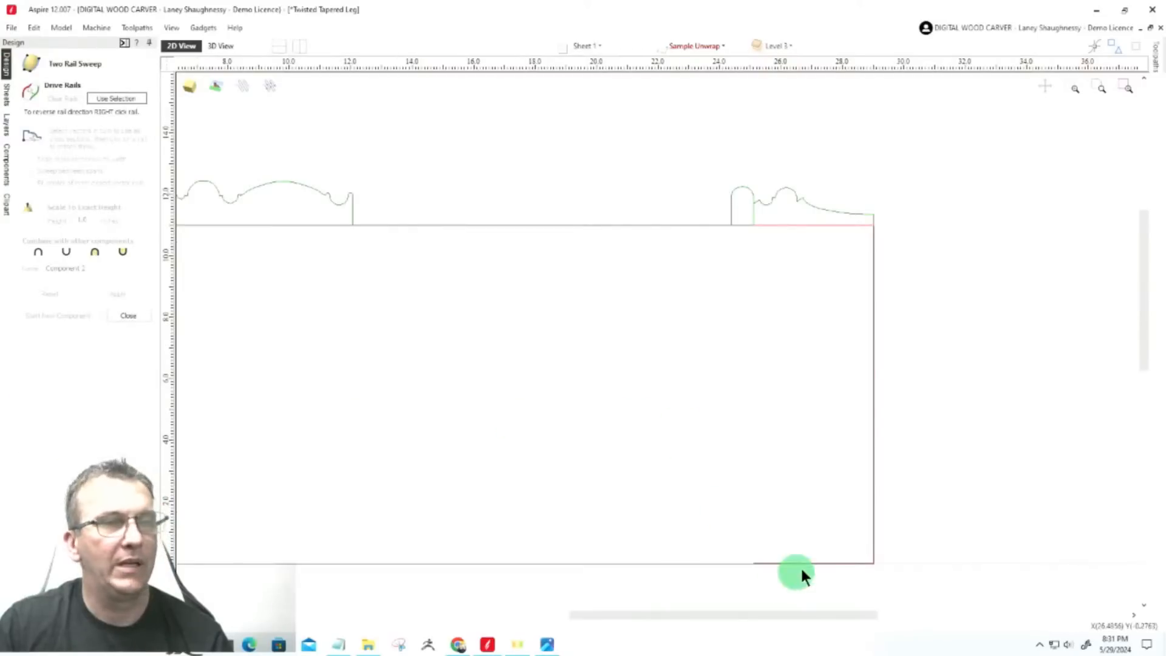
left_click(837, 564)
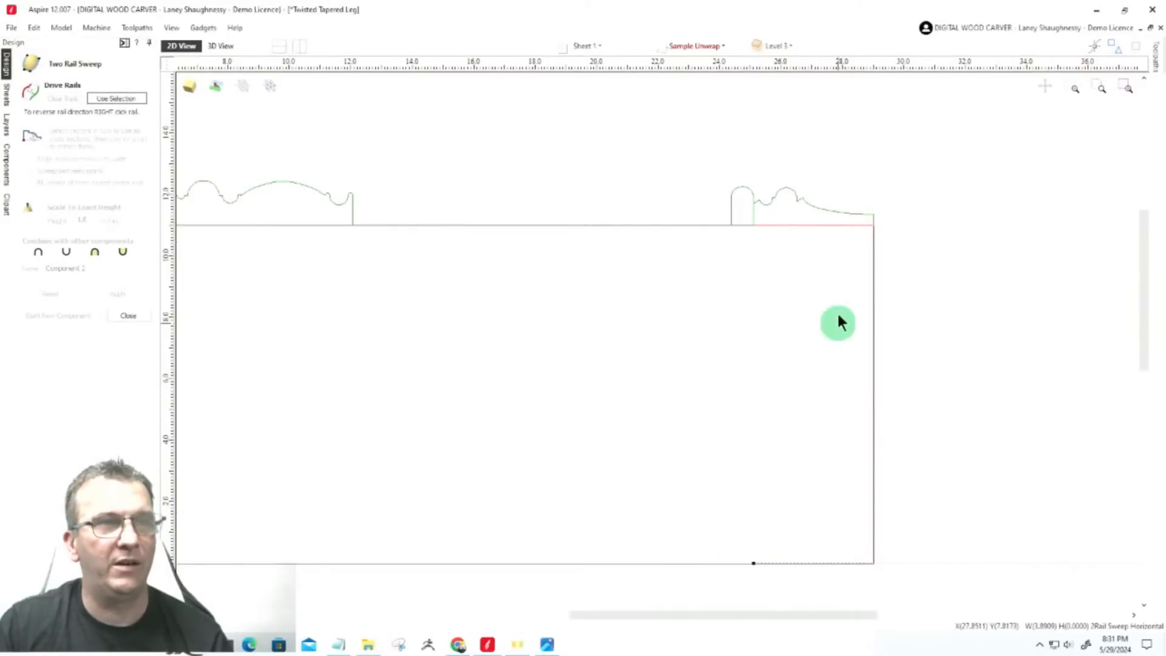
left_click(832, 224, "shift")
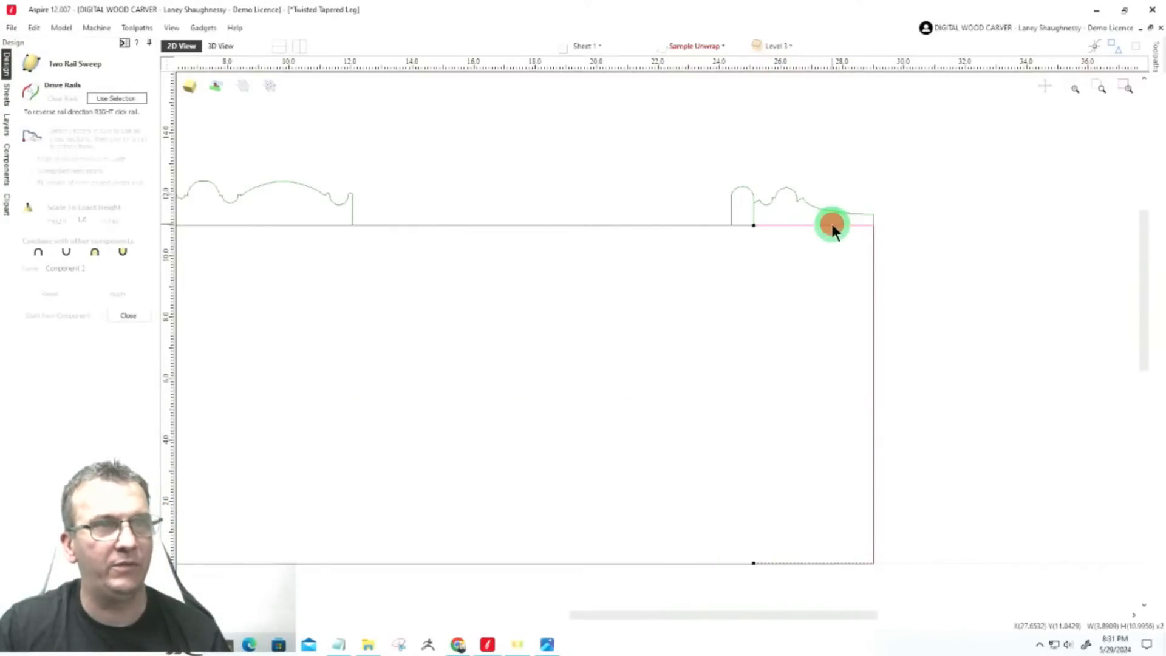
left_click(109, 99)
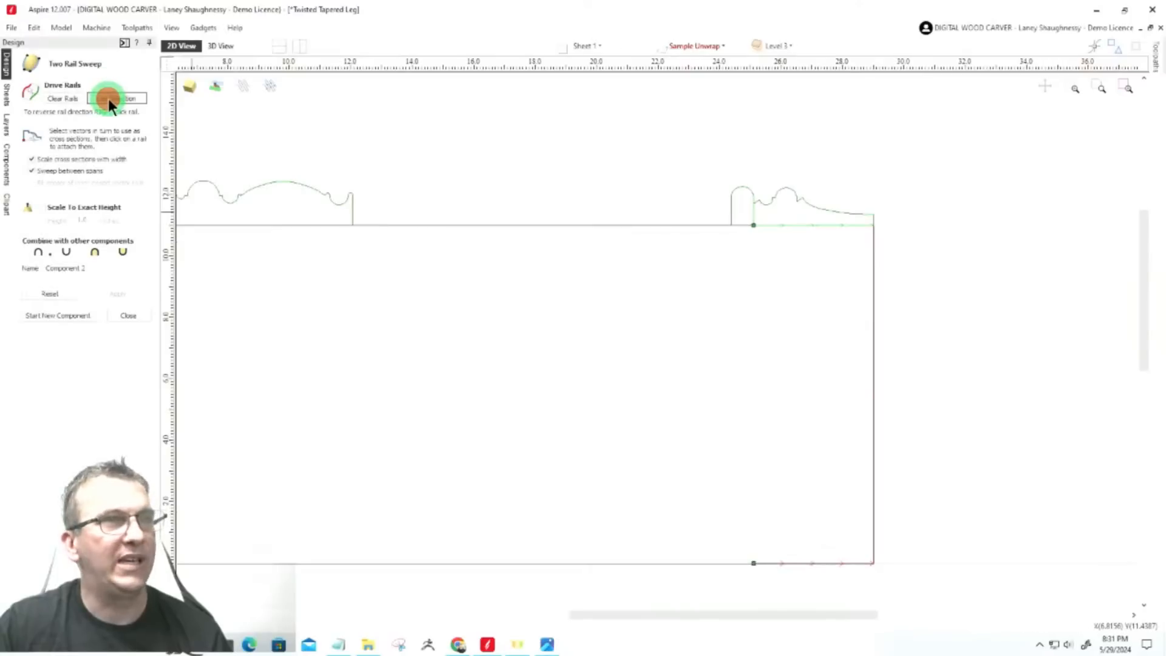
Tile the 2D and 3D views side by side, with the 2D view focused on the leg's narrow-end profile section
left_click(221, 48)
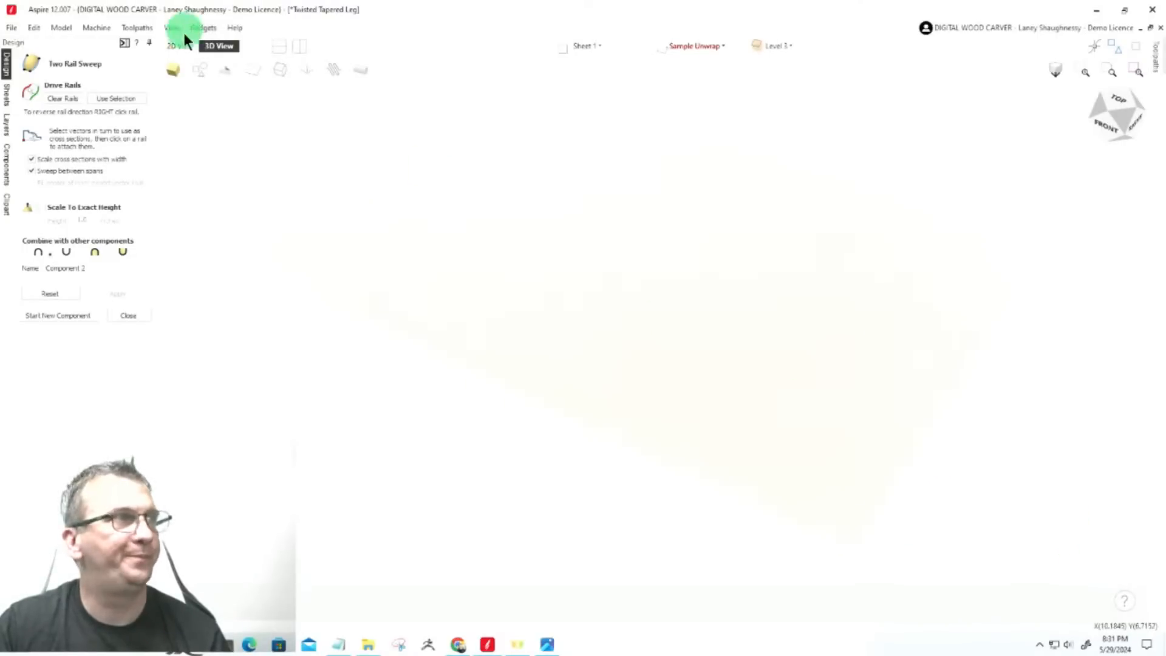
left_click(297, 47)
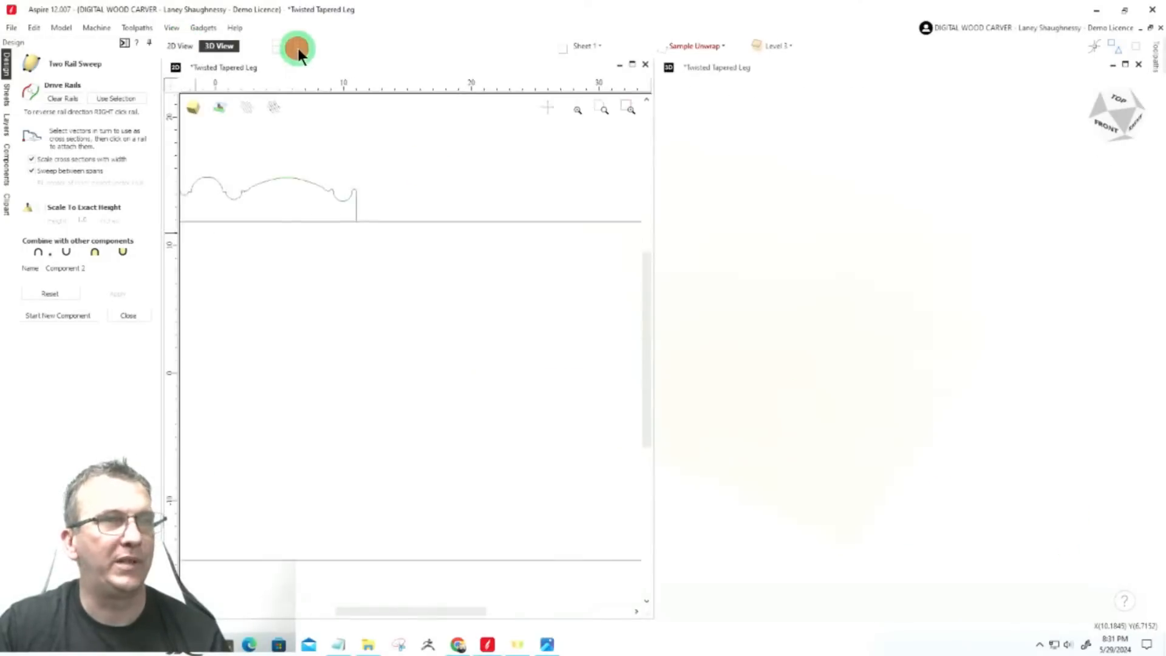
left_click(918, 408)
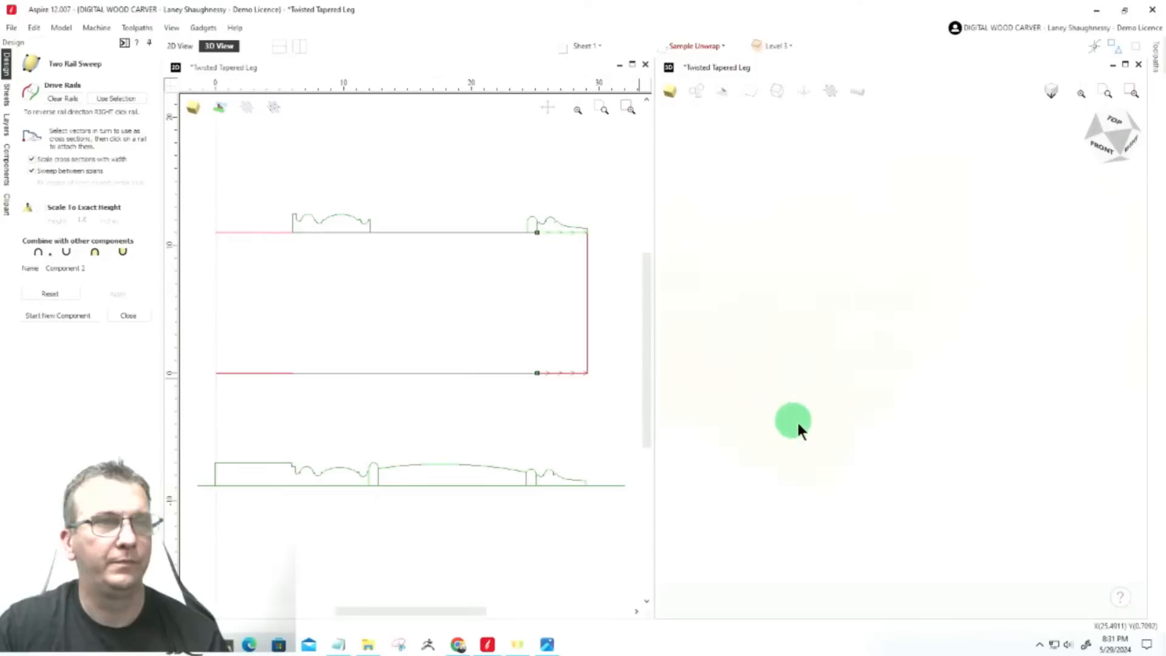
scroll(544, 233, "up", 3)
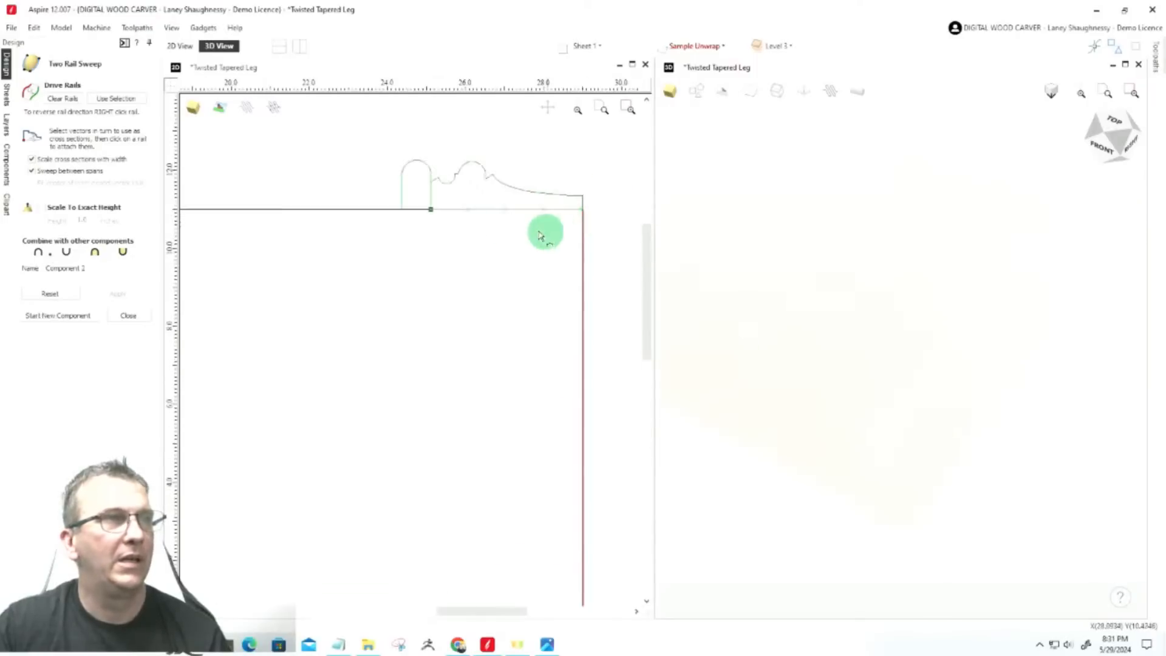
scroll(433, 221, "up", 3)
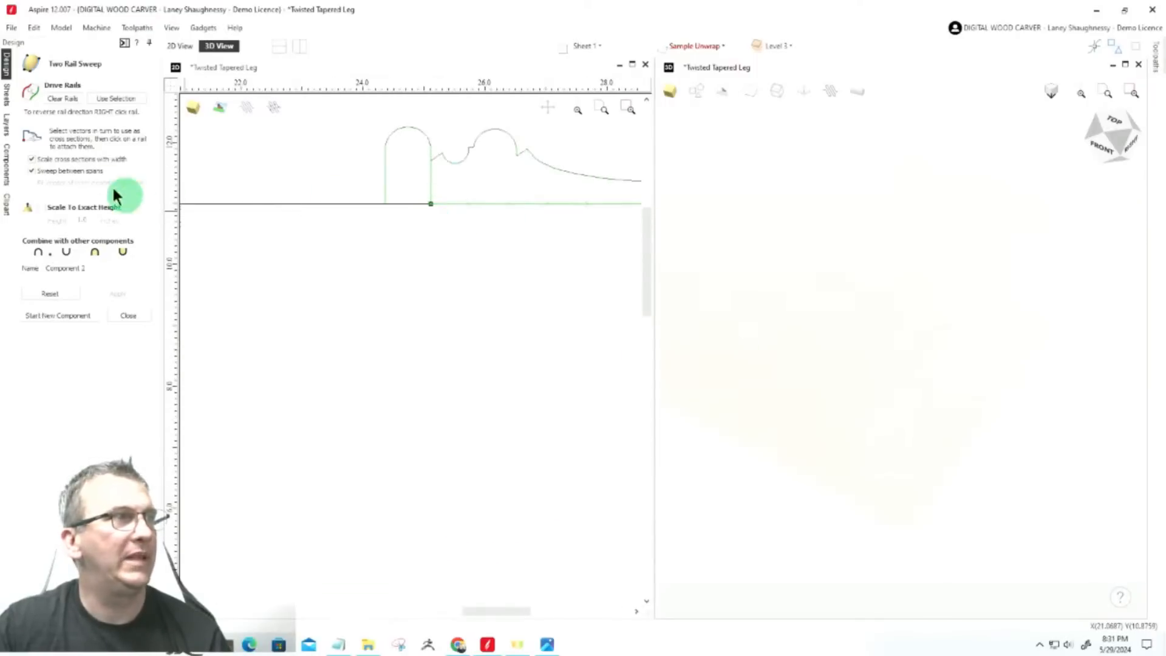
Sweep the narrow-end profile section along the horizontal rails, with cross-section scaling by width off and the merge combine mode
left_click(491, 132)
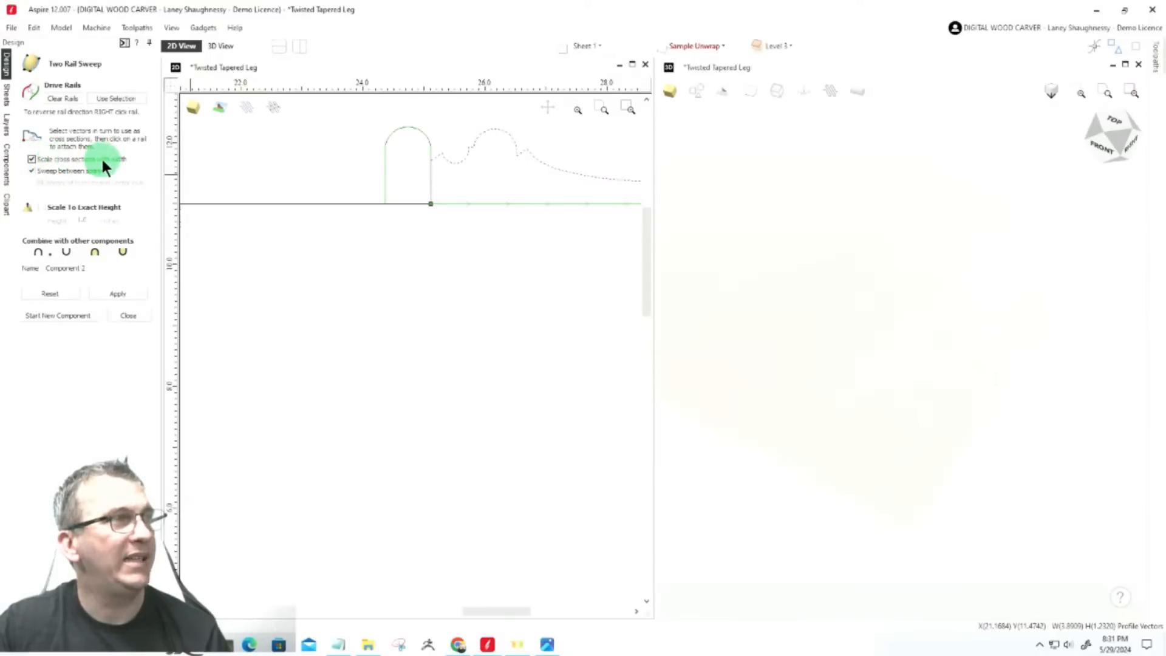
left_click(32, 159)
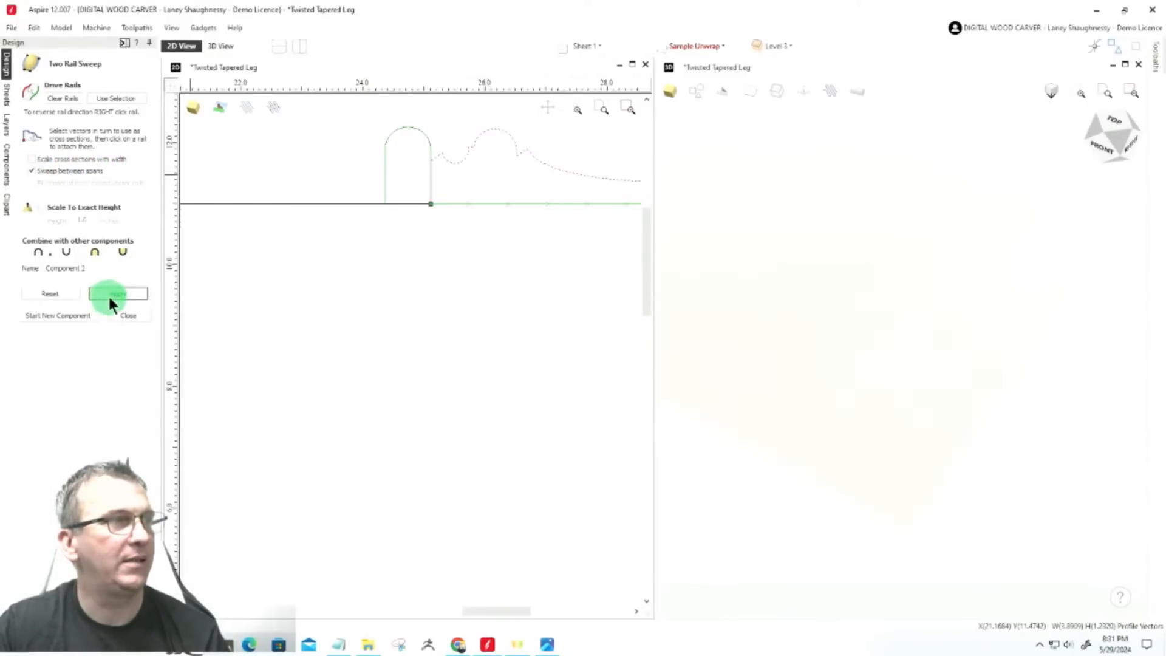
left_click(103, 255)
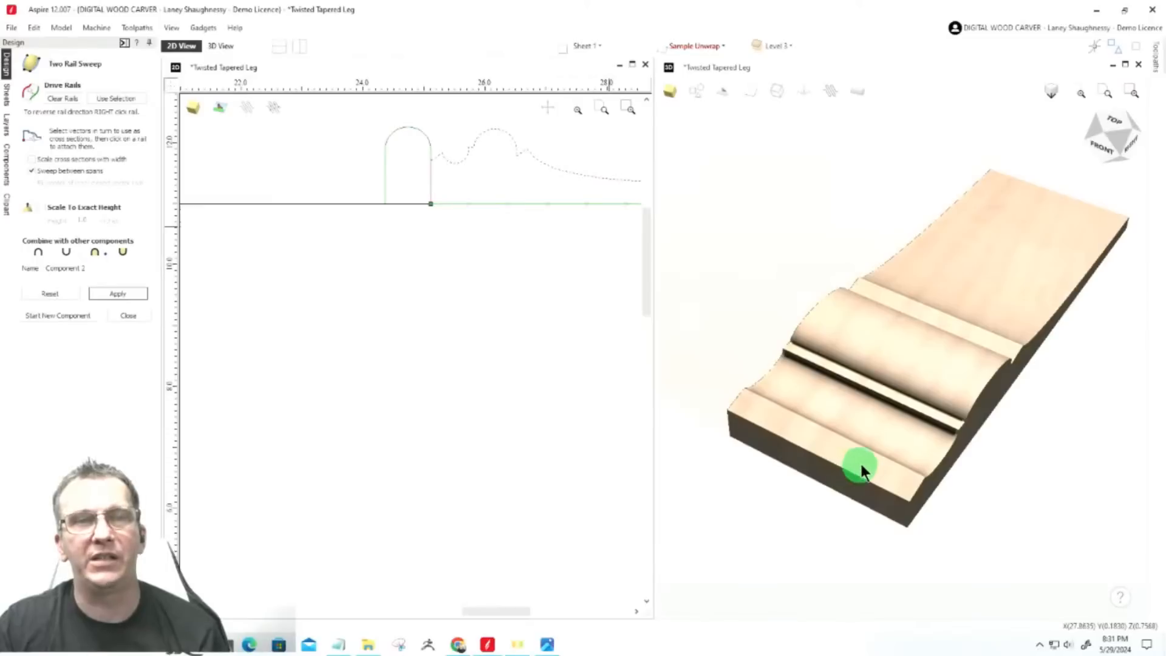
Examine the horizontal sweep from the top in 3D against its profile section and rails in 2D, then close Two Rail Sweep
scroll(884, 449, "up", 3)
scroll(887, 441, "down", 6)
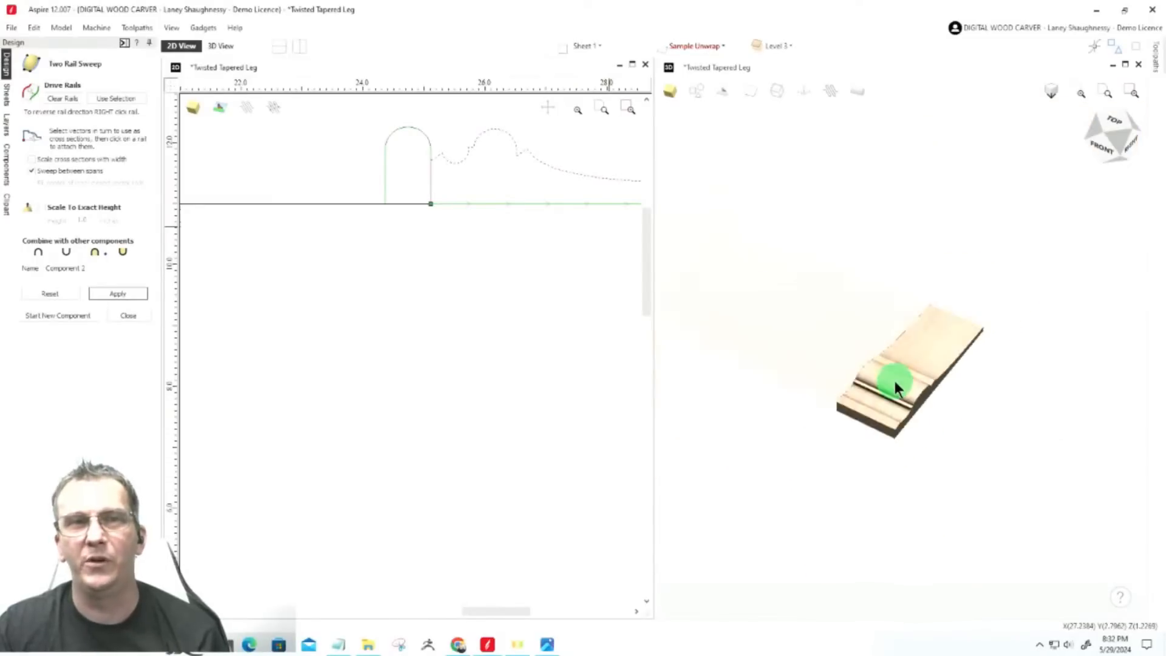
left_click(1115, 124)
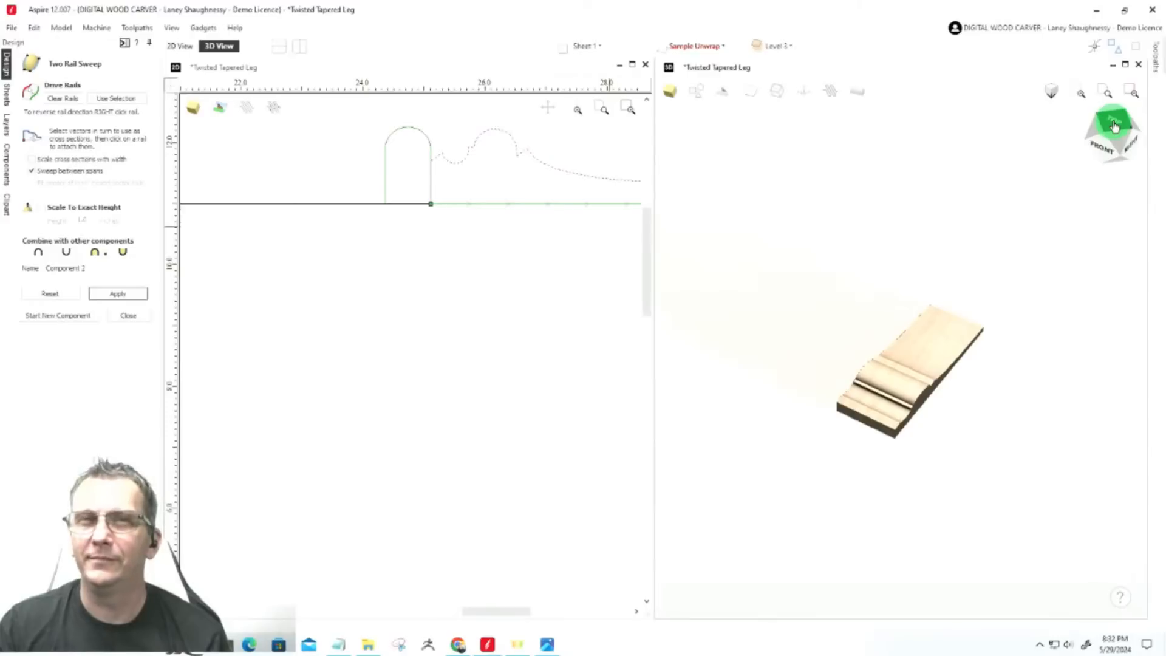
left_click(1116, 127)
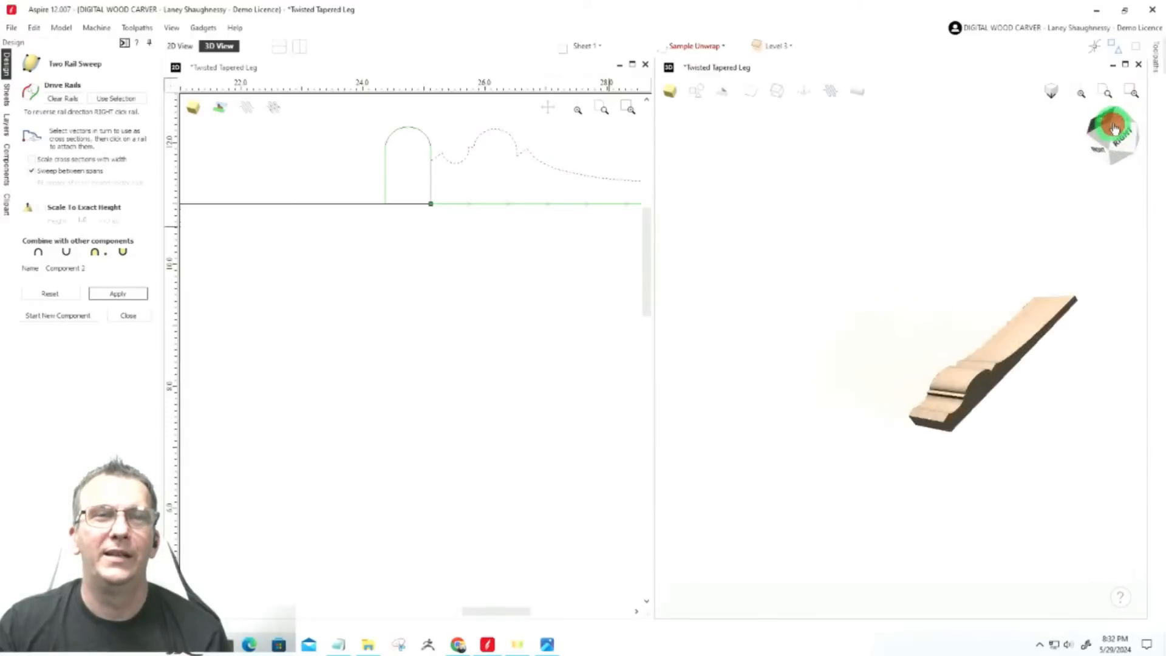
left_click(1115, 128)
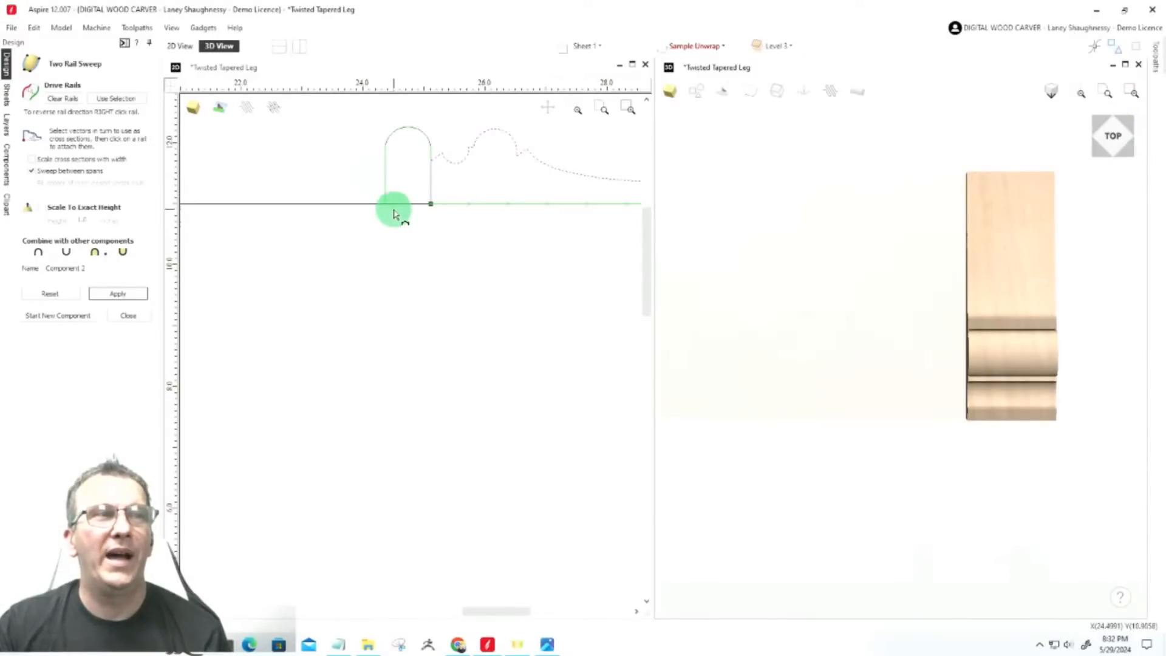
scroll(392, 209, "down", 2)
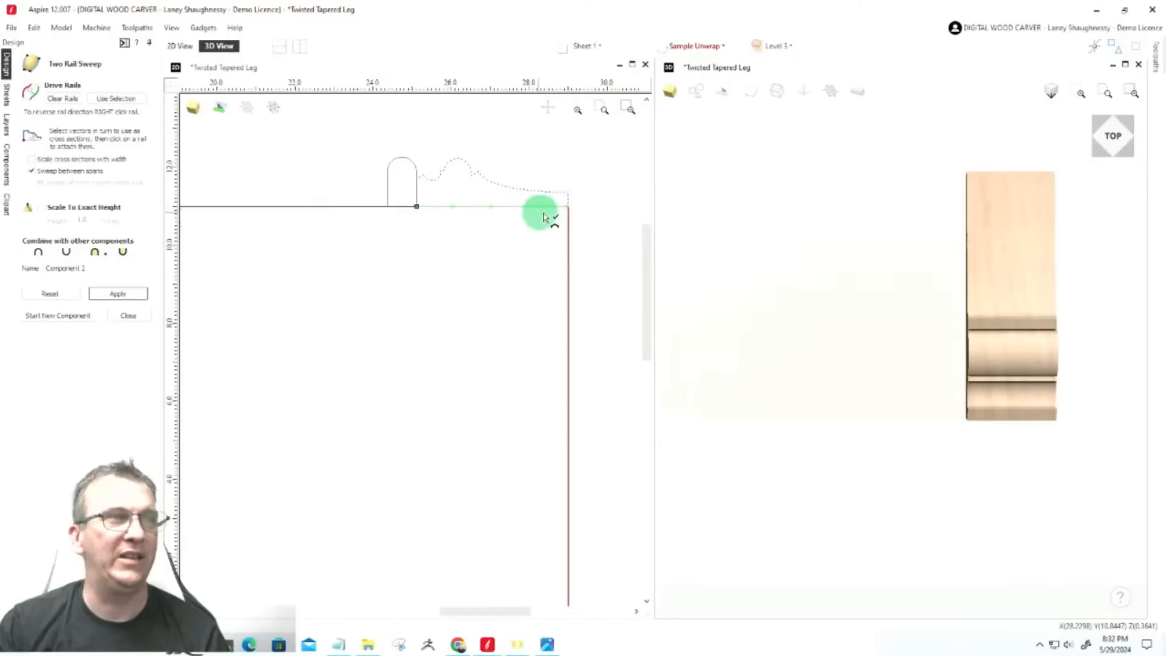
scroll(1026, 410, "up", 2)
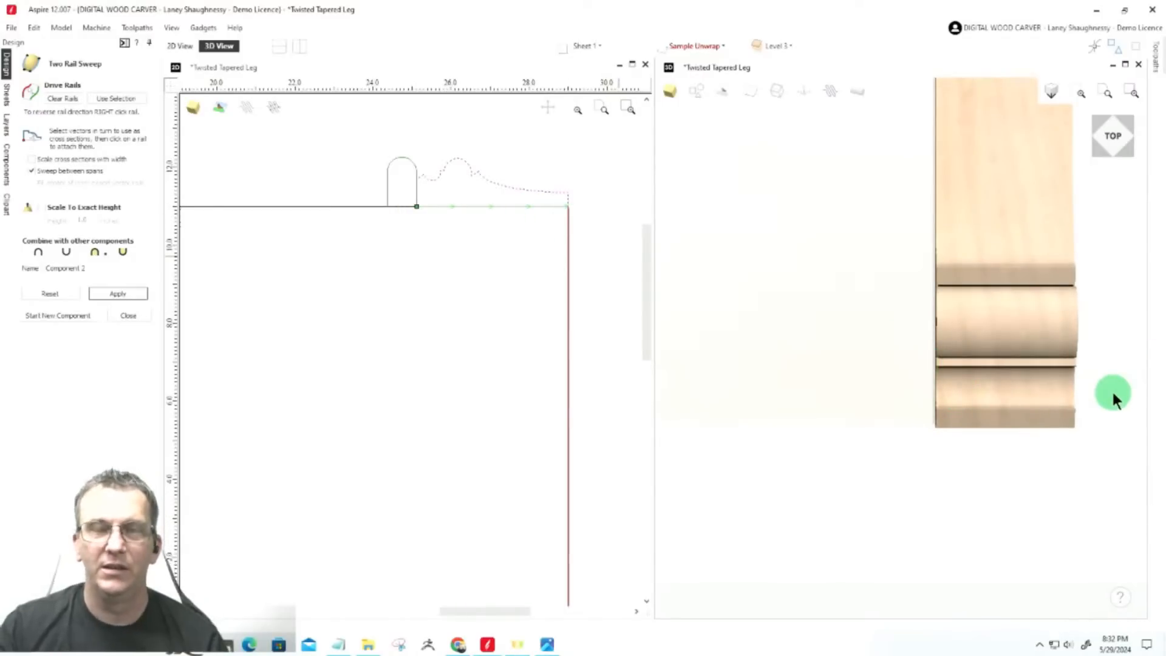
scroll(787, 199, "down", 2)
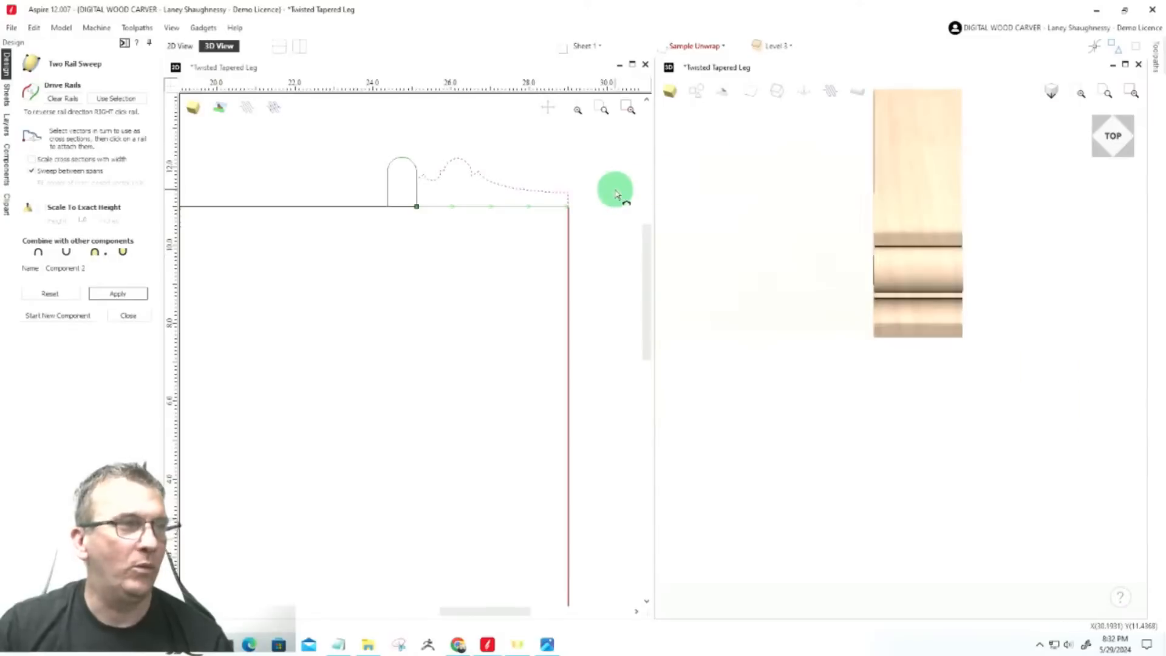
scroll(604, 192, "down", 1)
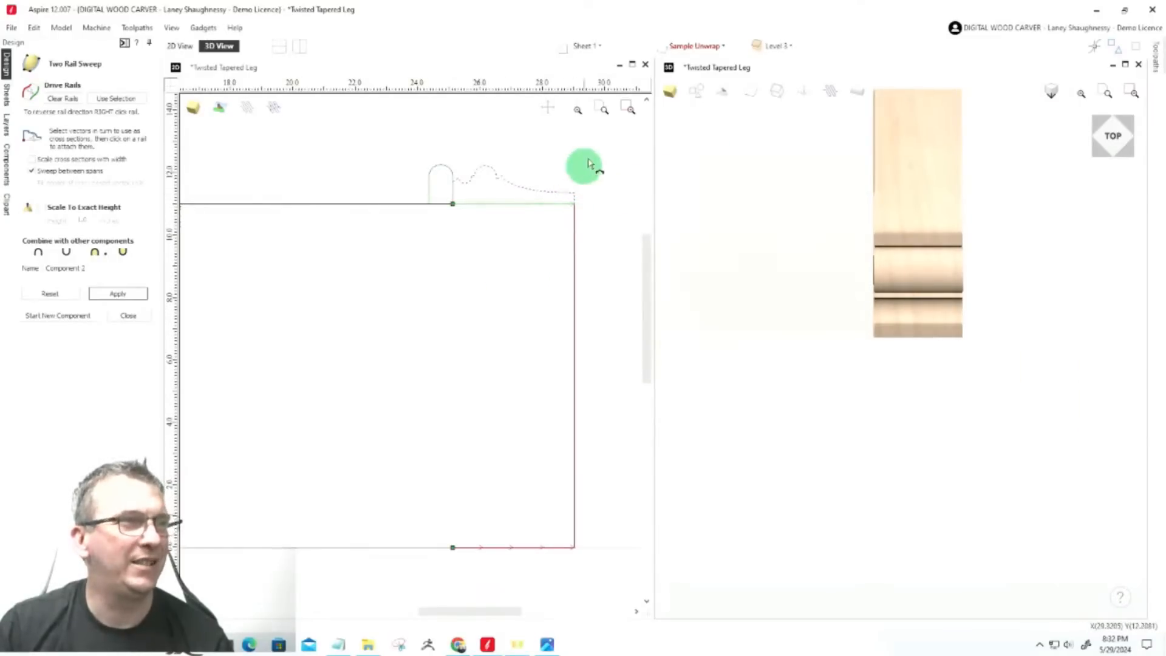
scroll(559, 167, "up", 2)
scroll(554, 174, "down", 1)
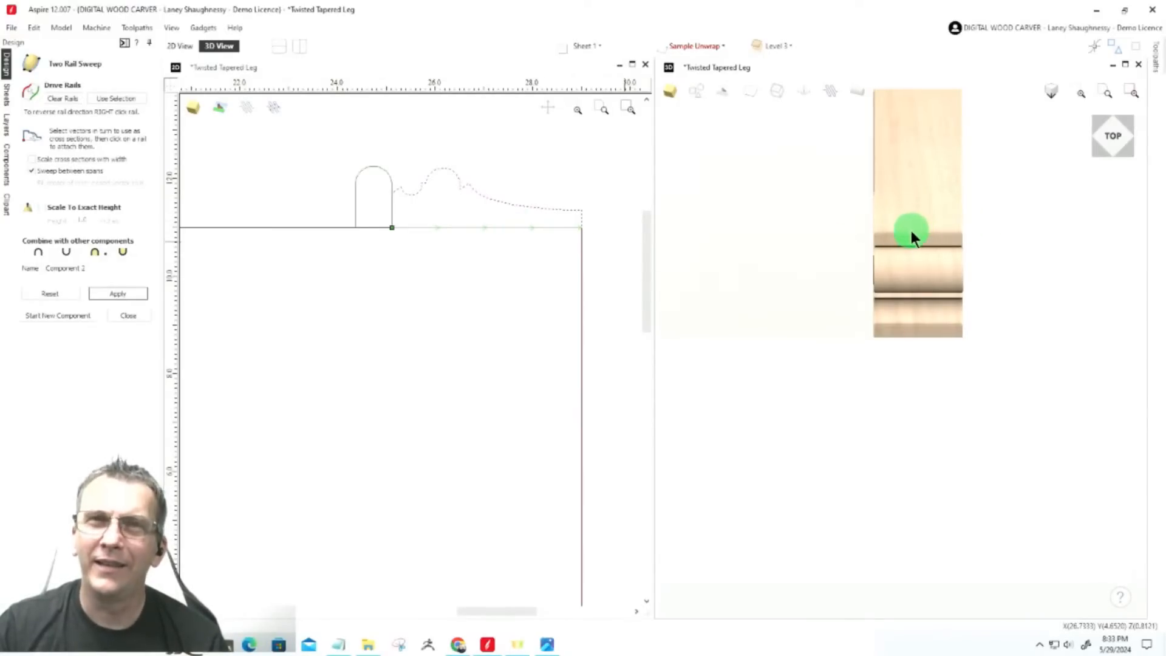
left_click(130, 315)
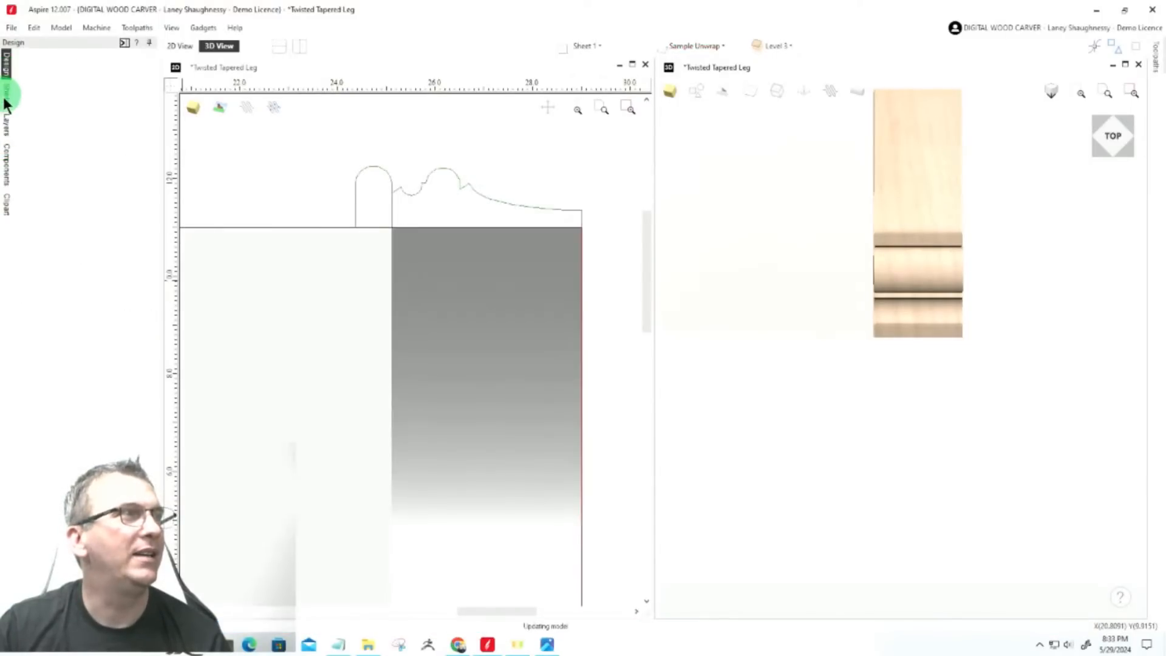
Show the 2-rail sweep Verticle layer and hide Component 2 in Level 3
left_click(7, 126)
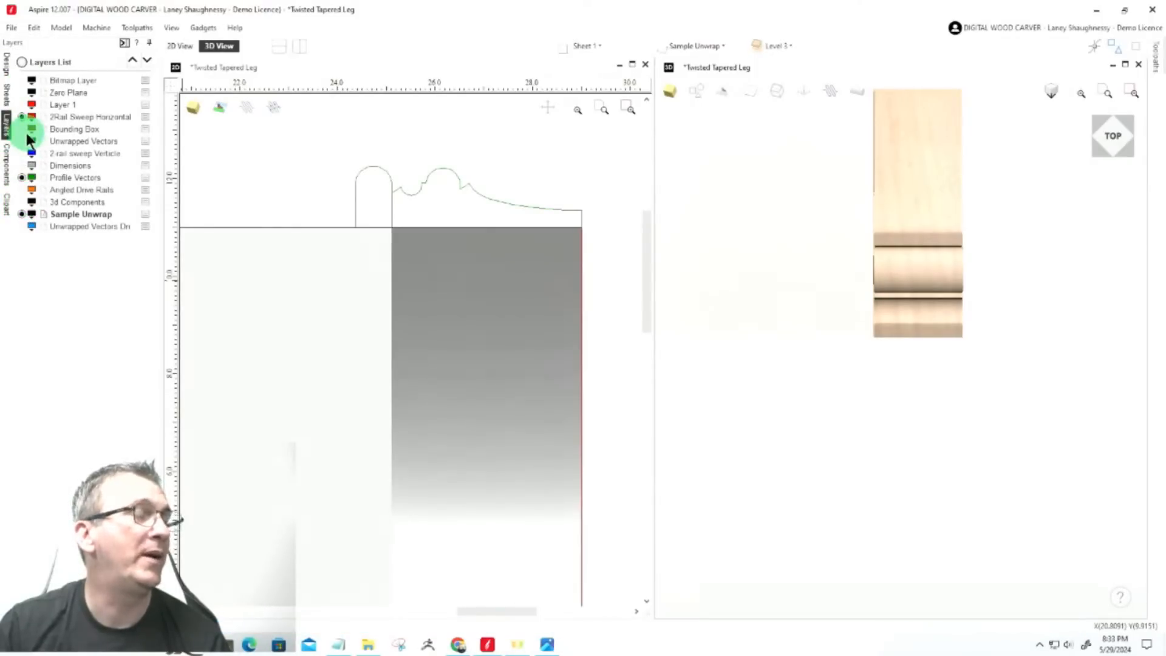
left_click(23, 154)
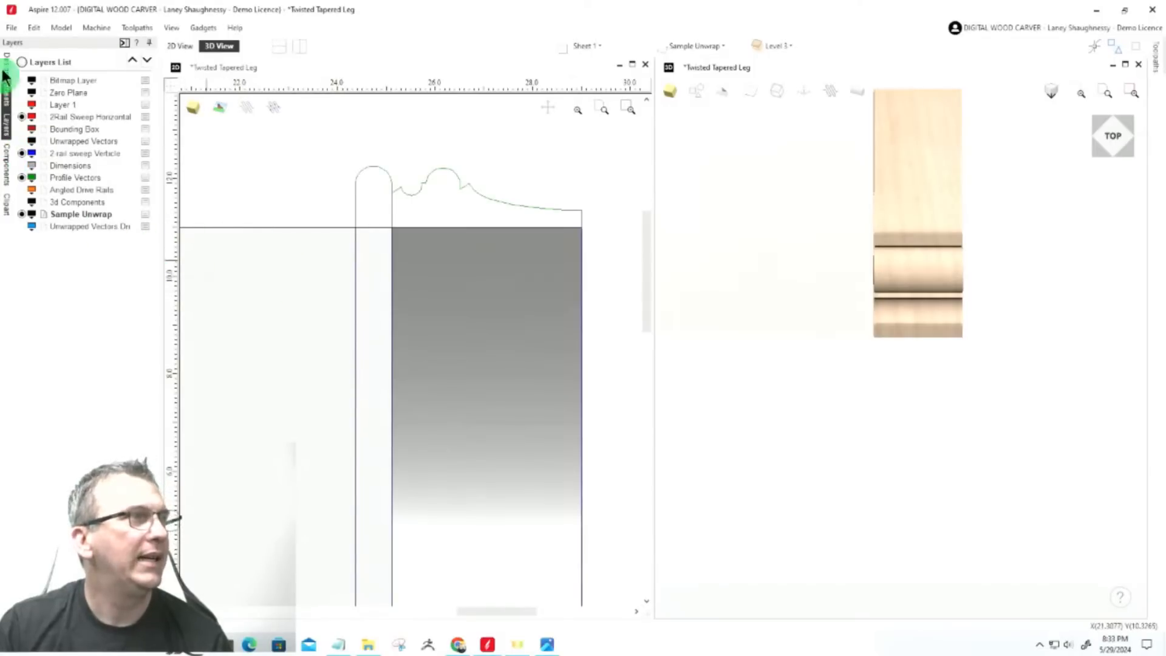
left_click(9, 159)
left_click(43, 89)
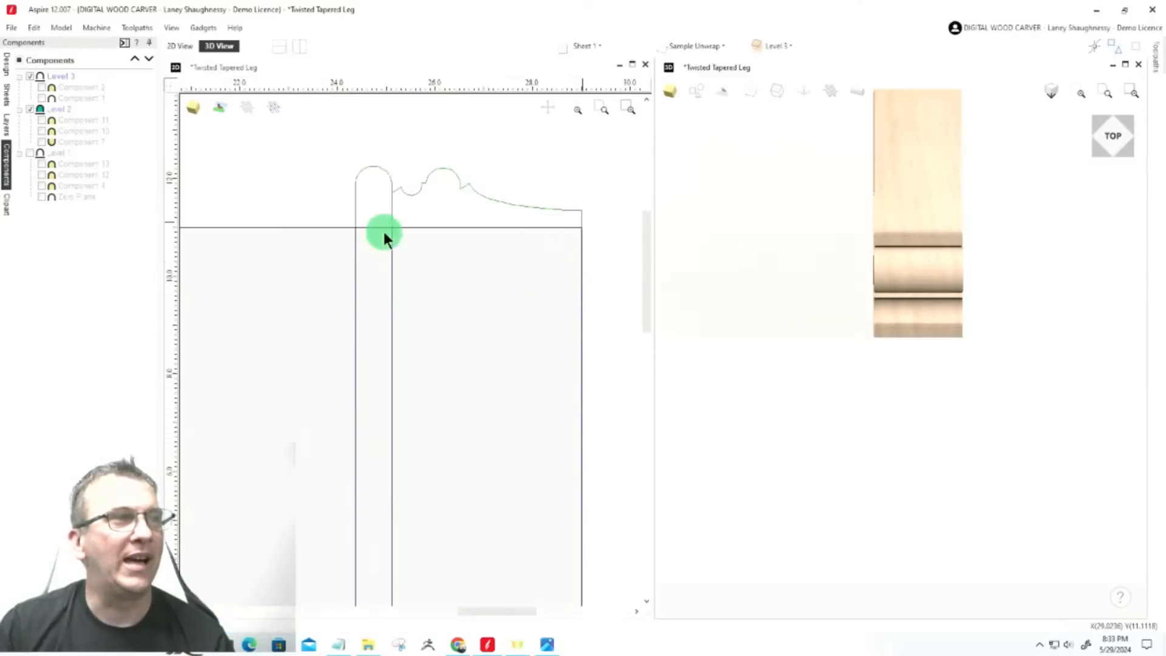
Start a Two Rail Sweep and assign the two vertical lines bounding the leg's narrow-end section as drive rails
scroll(372, 236, "up", 6)
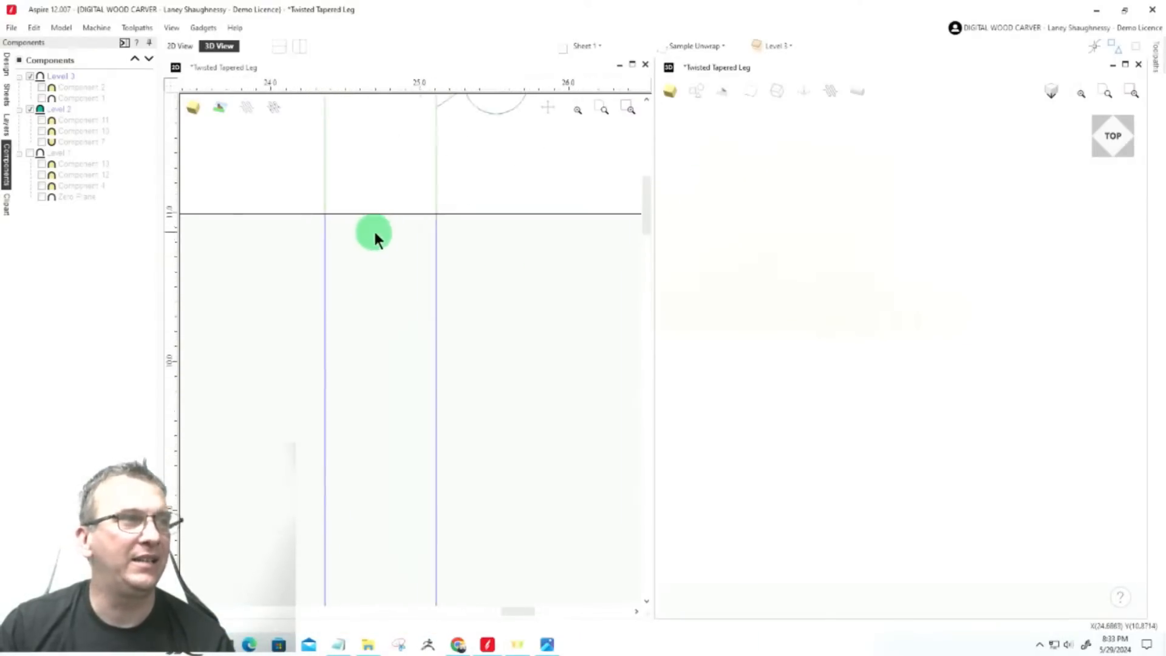
scroll(445, 249, "down", 6)
scroll(416, 217, "down", 3)
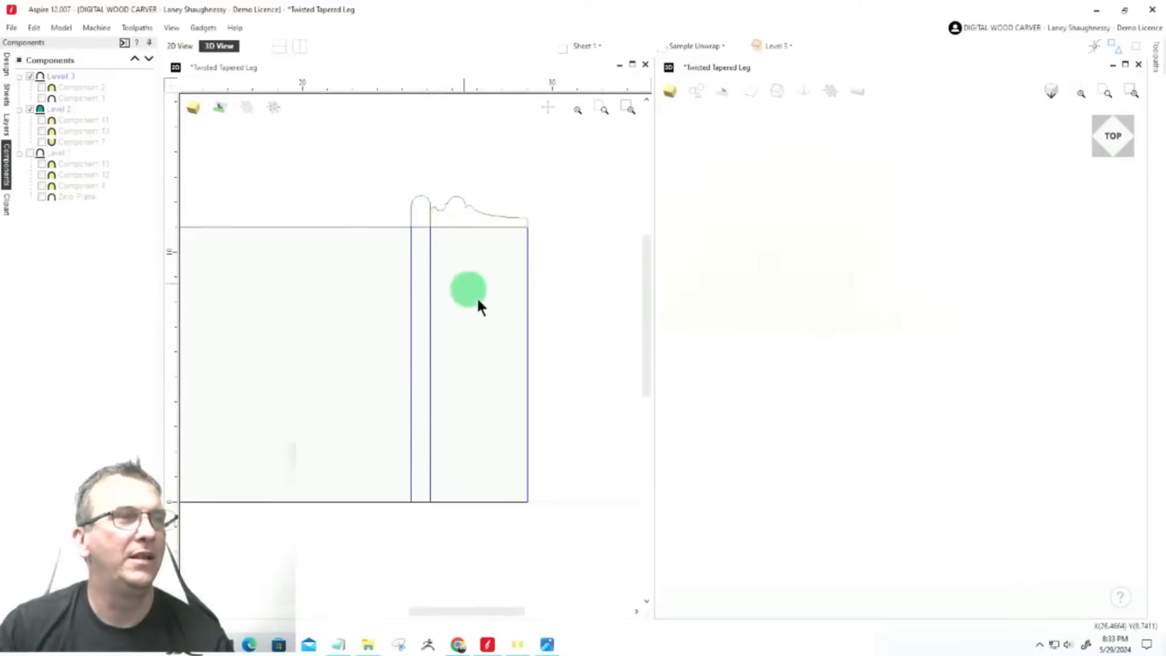
scroll(543, 252, "up", 6)
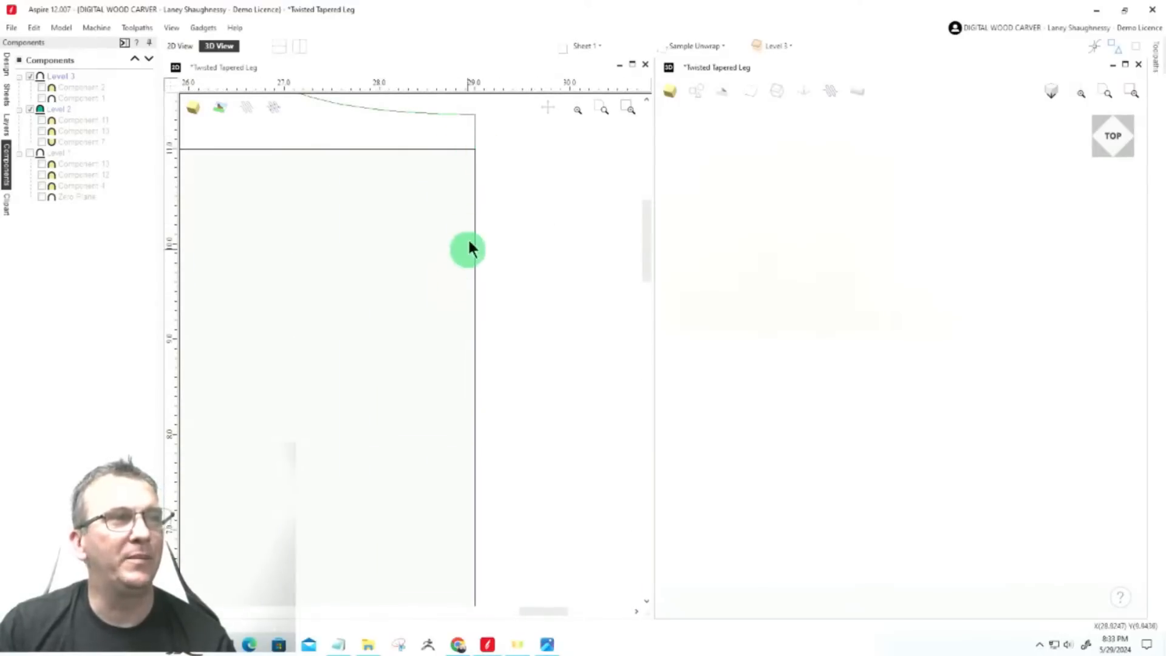
scroll(468, 249, "down", 3)
scroll(641, 217, "up", 1)
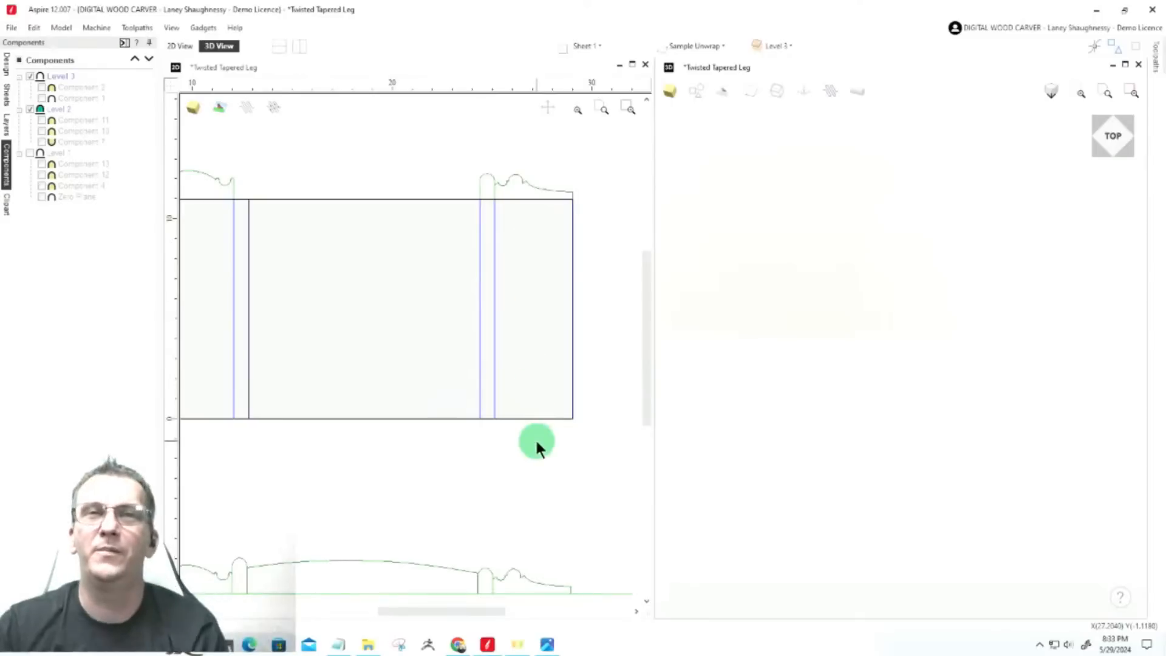
left_click(8, 69)
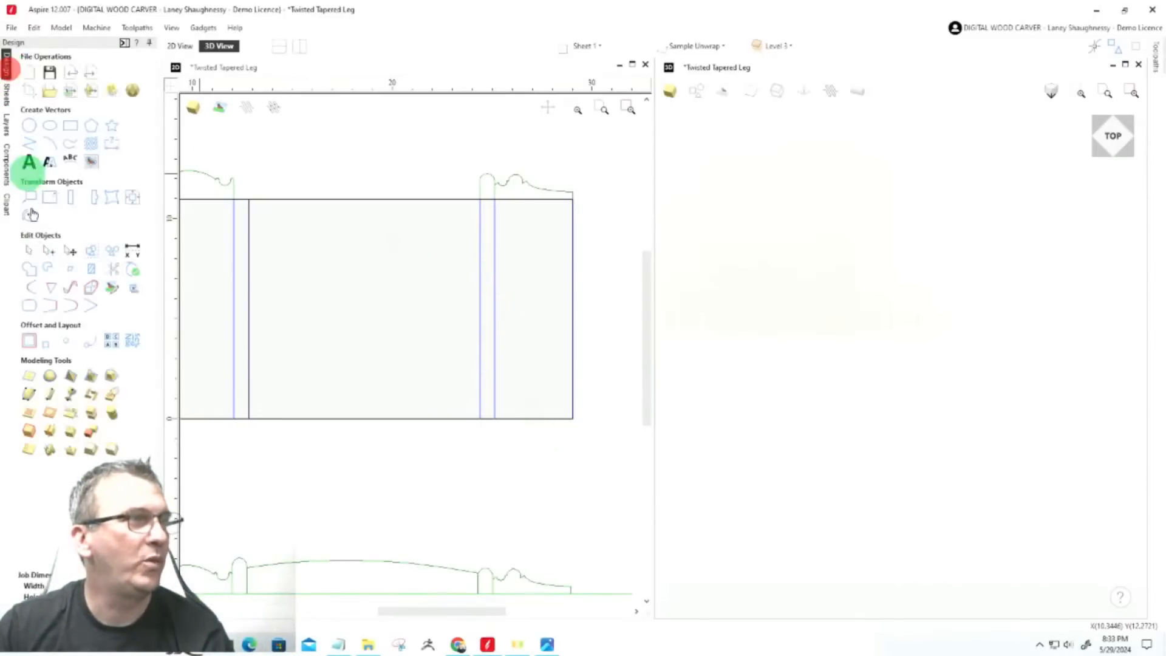
left_click(28, 392)
left_click(495, 229)
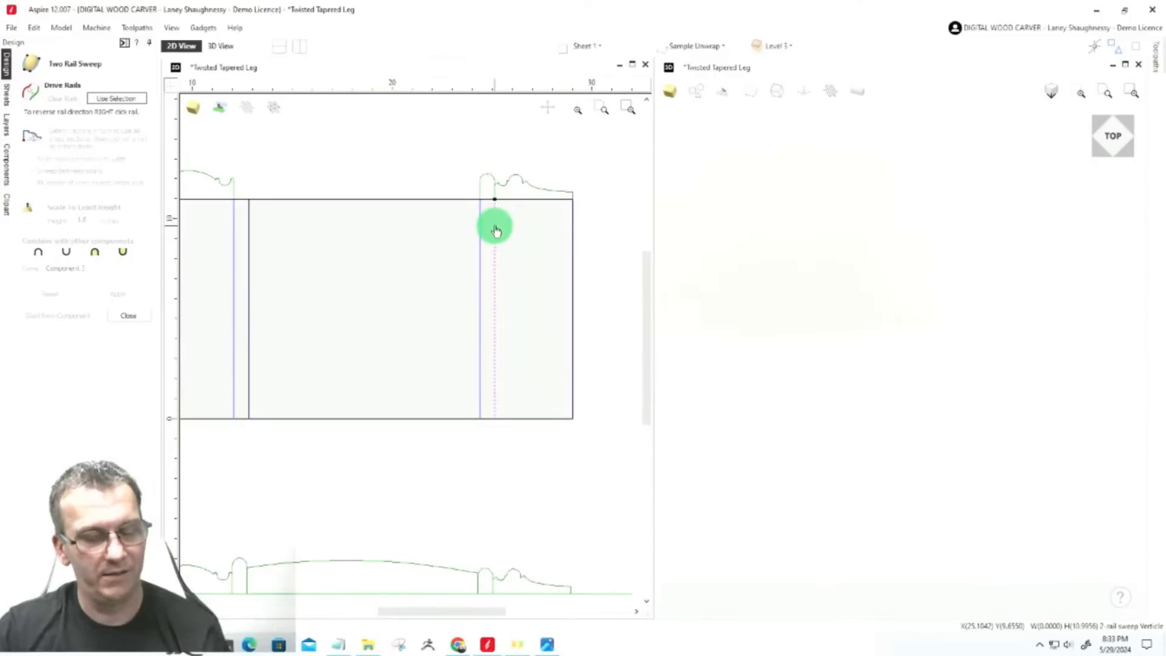
left_click(570, 237)
left_click(135, 99)
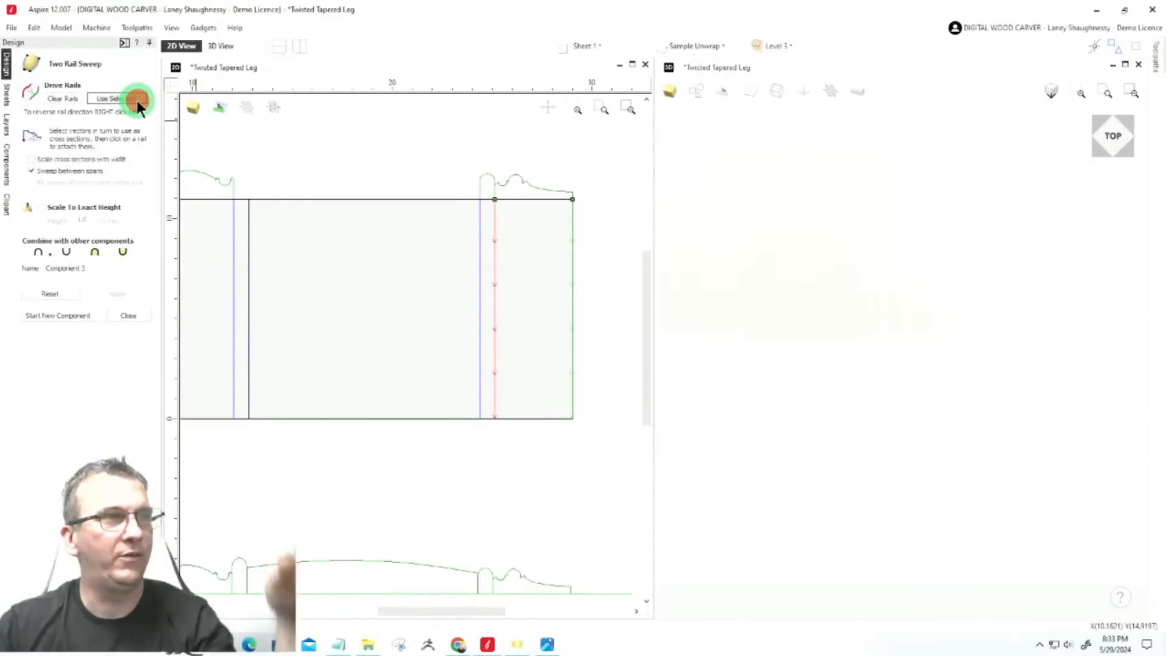
Sweep the narrow-end profile section along the vertical rails using the merge combine mode, naming the component Foot
left_click(534, 185)
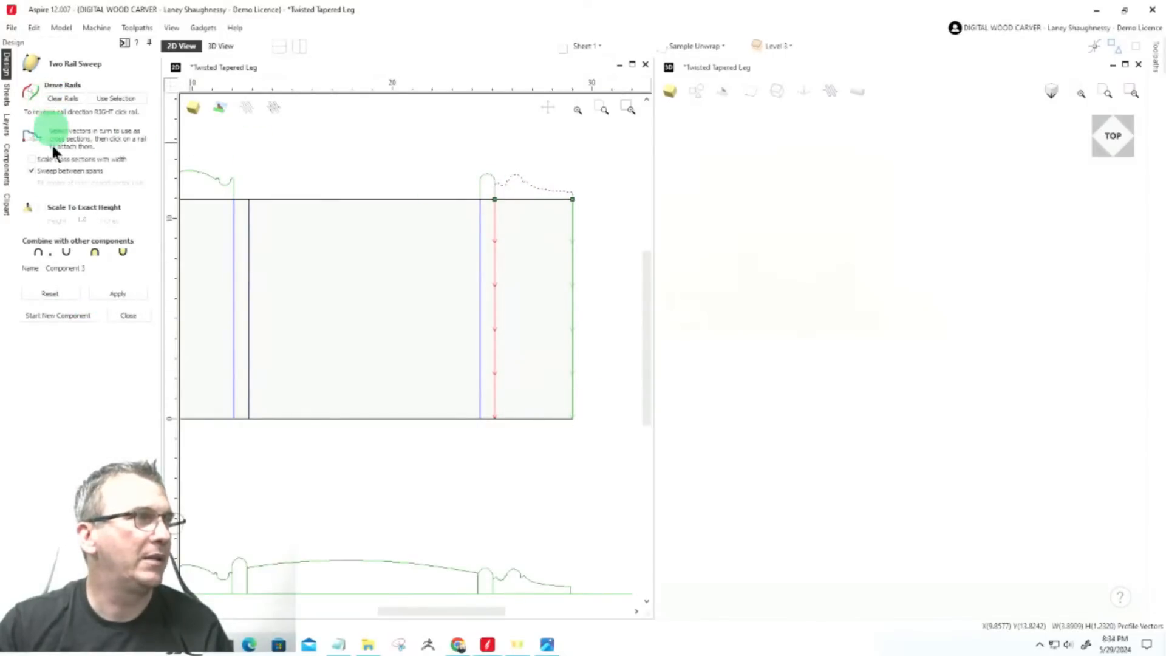
left_click(104, 252)
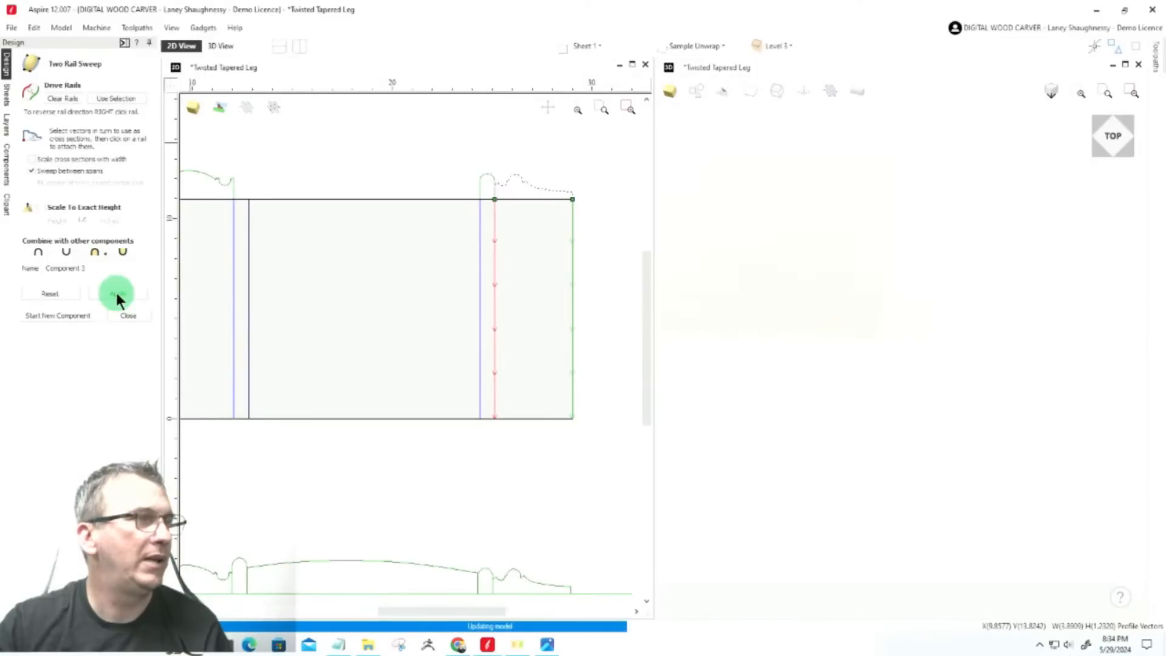
left_click_drag(97, 268, 0, 268)
type("Foot")
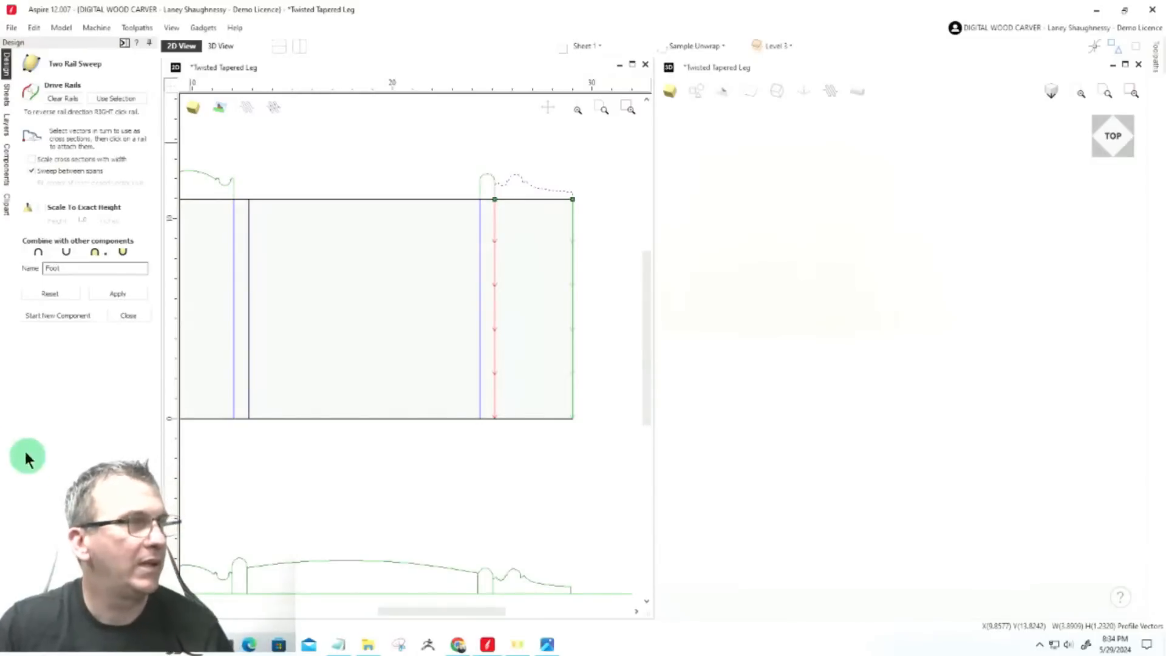
left_click(122, 293)
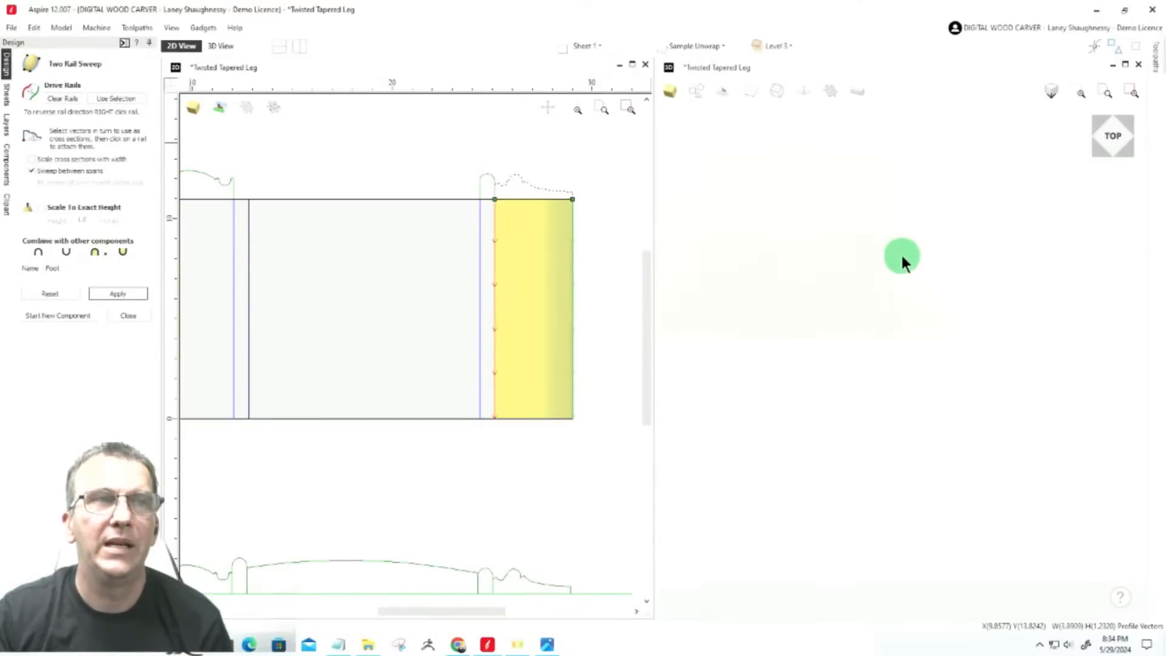
Inspect the Foot component in 3D from the top and from an angled front view
middle_click_drag(899, 213, 895, 342)
left_click(1105, 157)
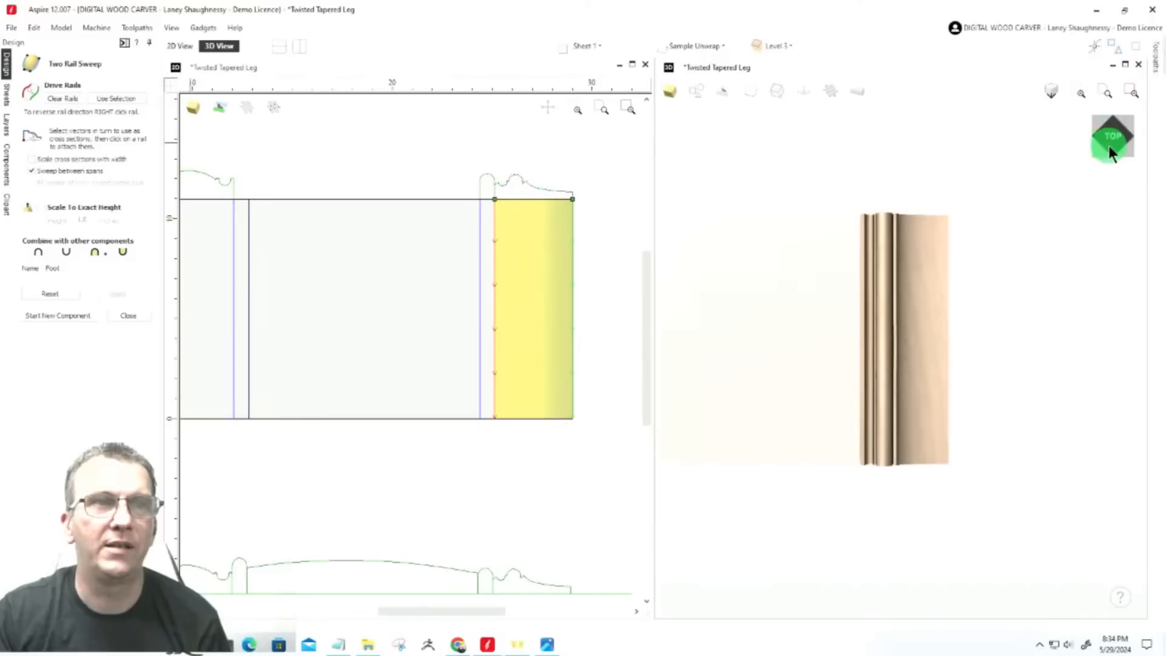
left_click_drag(1109, 145, 1109, 118)
scroll(814, 465, "up", 2)
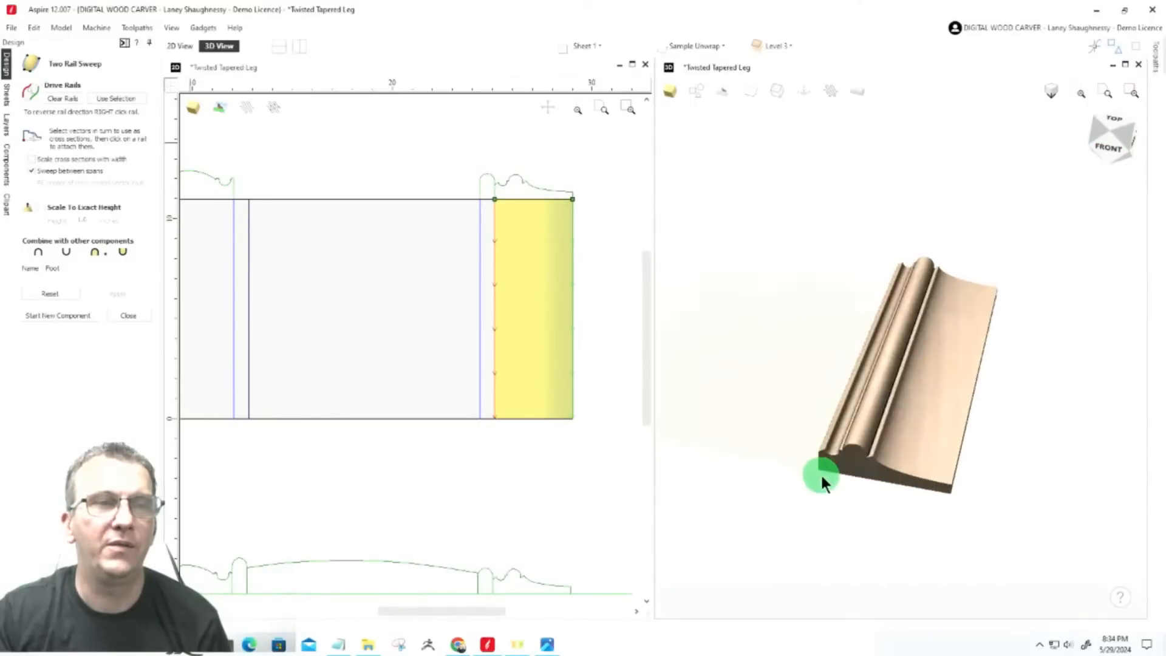
scroll(824, 477, "up", 2)
middle_click_drag(843, 442, 846, 420)
scroll(847, 419, "down", 2)
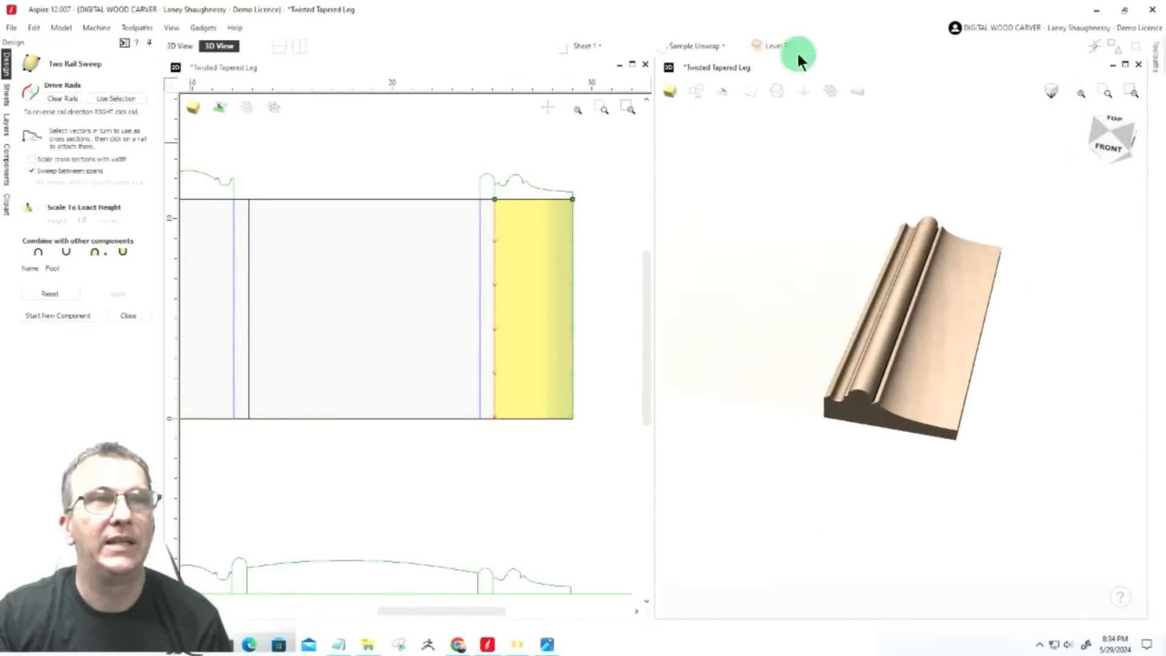
Inspect the Foot component wrapped into its rotary form from several angles, and return the model to the flat view
left_click(862, 95)
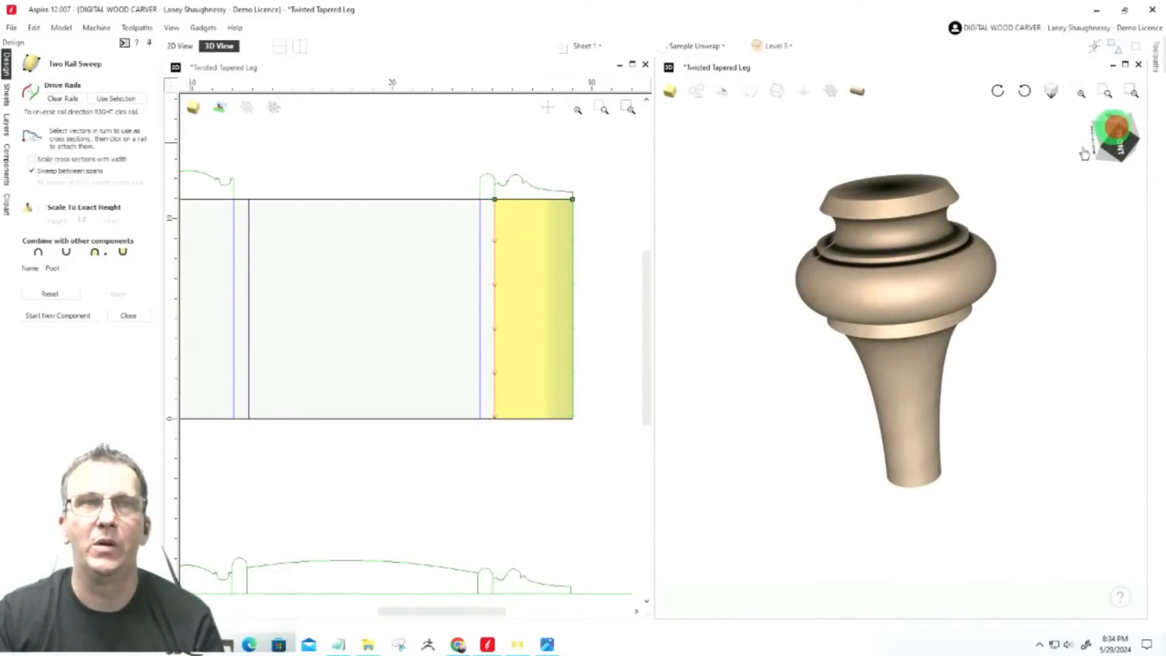
left_click_drag(1122, 128, 1092, 160)
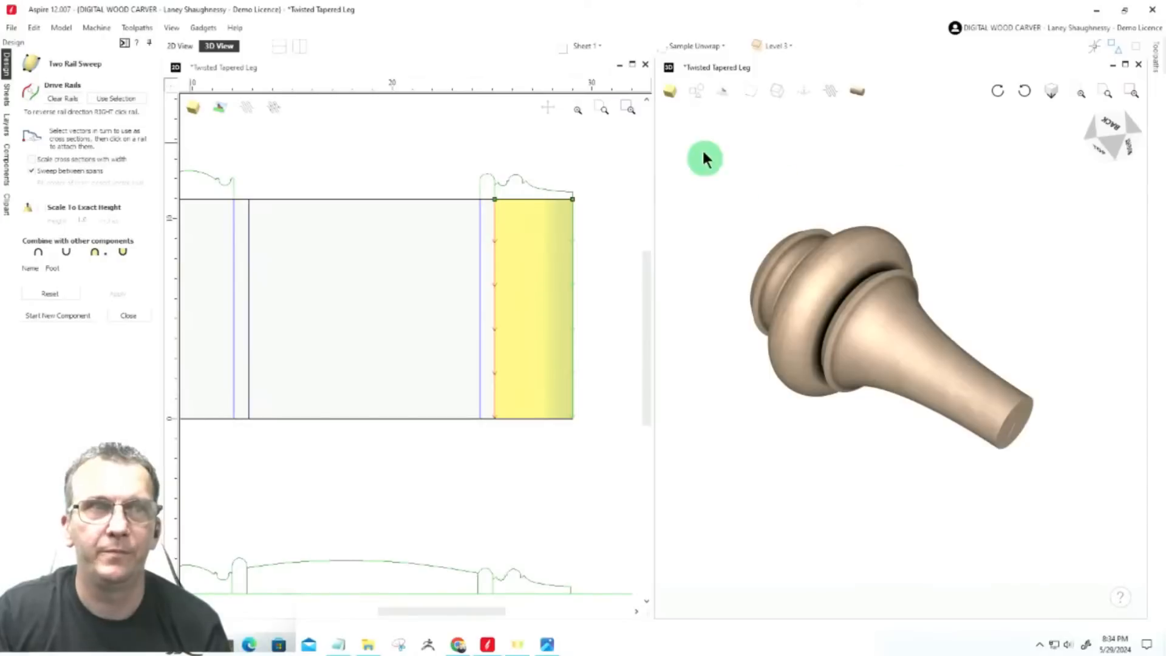
left_click(859, 93)
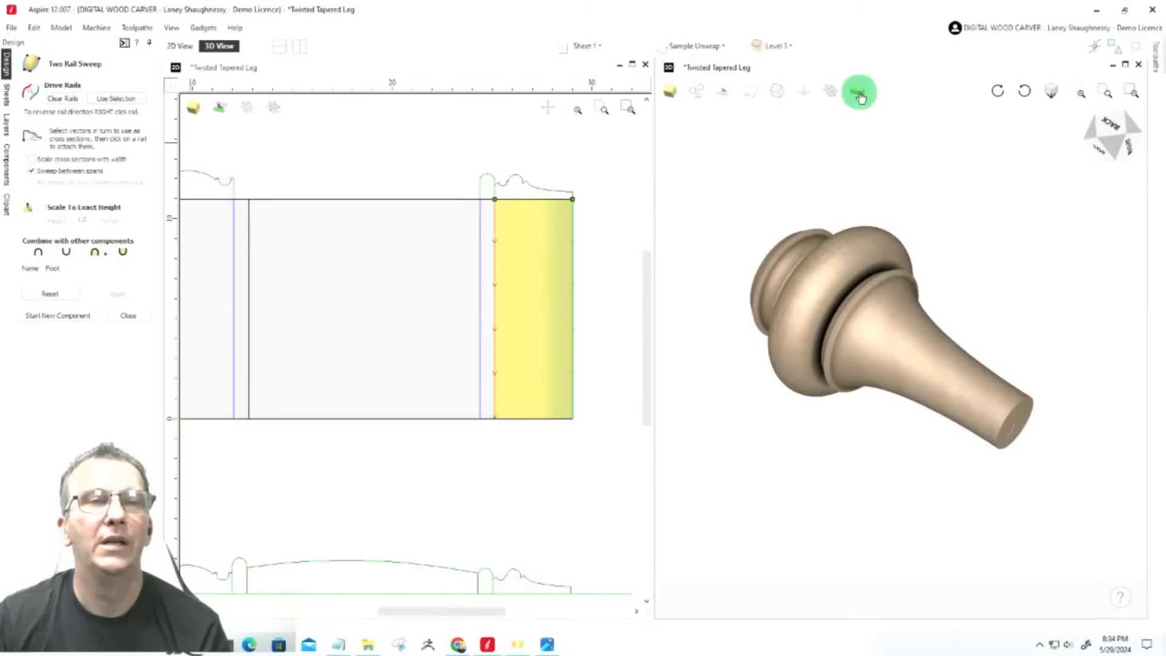
left_click(860, 93)
scroll(1051, 438, "up", 5)
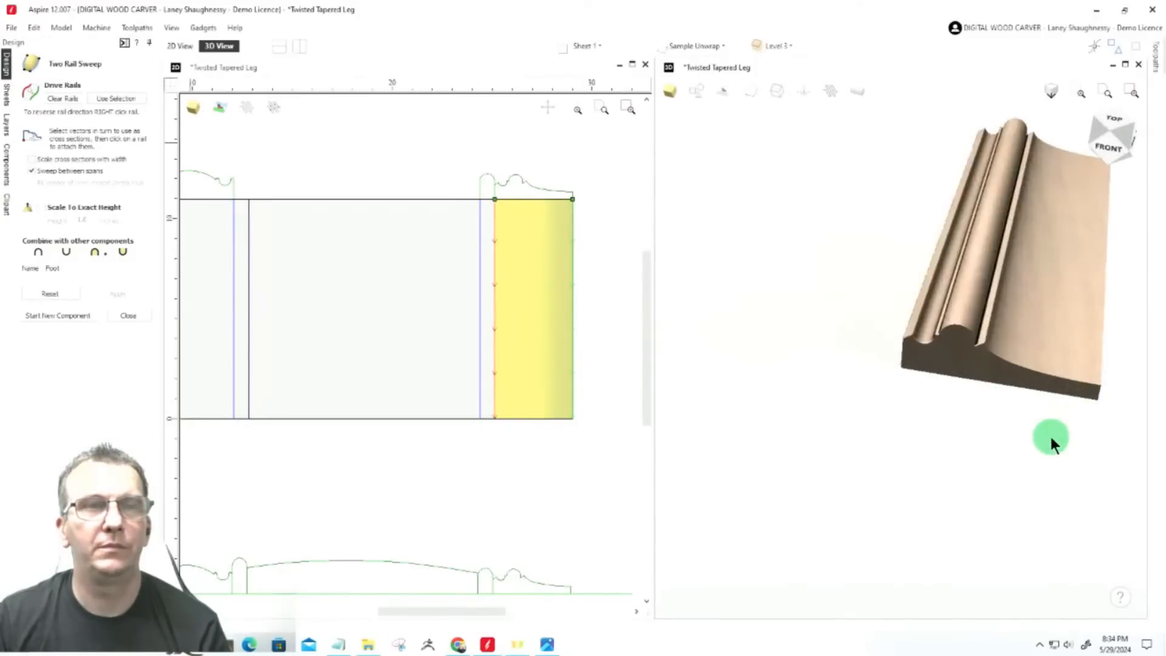
scroll(1052, 437, "down", 3)
scroll(854, 286, "down", 3)
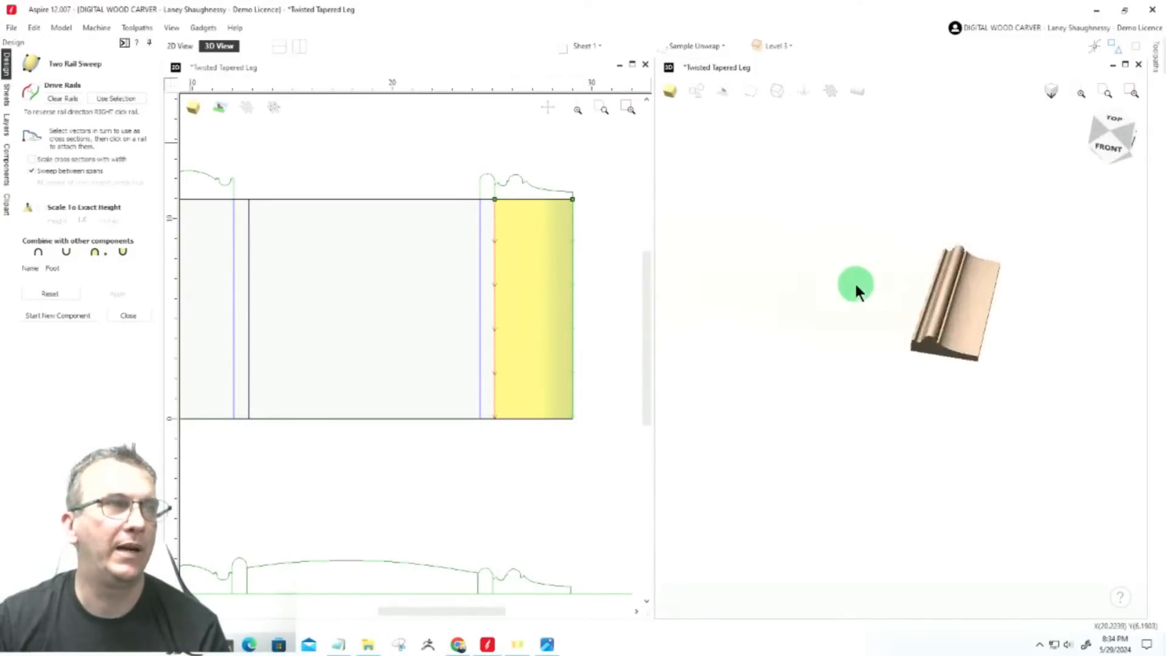
Examine how the round bead profile beside the foot meets the adjoining curves in the full leg profile drawing
scroll(315, 250, "up", 3)
scroll(503, 166, "down", 4)
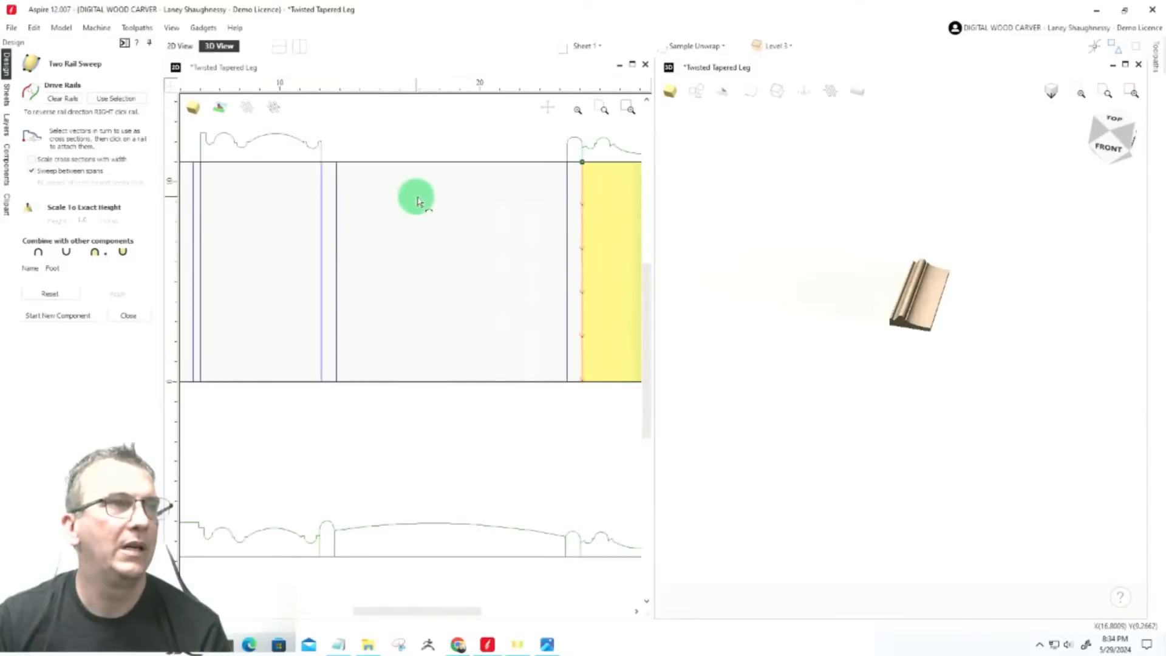
scroll(510, 179, "down", 1)
scroll(545, 148, "up", 4)
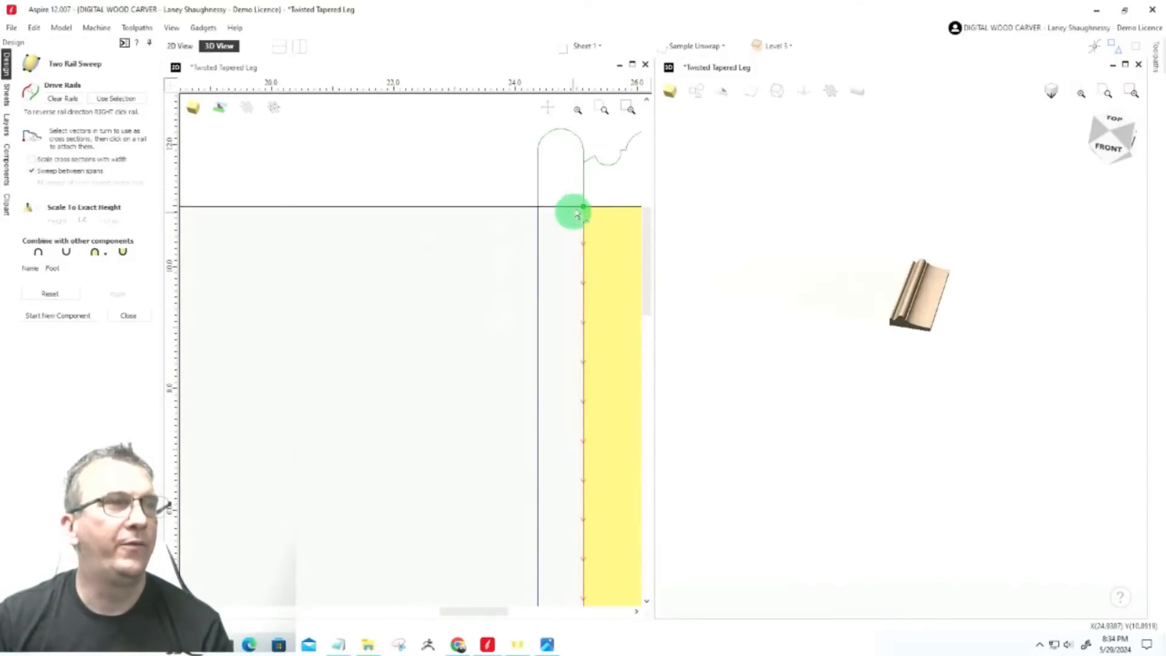
left_click(558, 129)
scroll(525, 187, "down", 5)
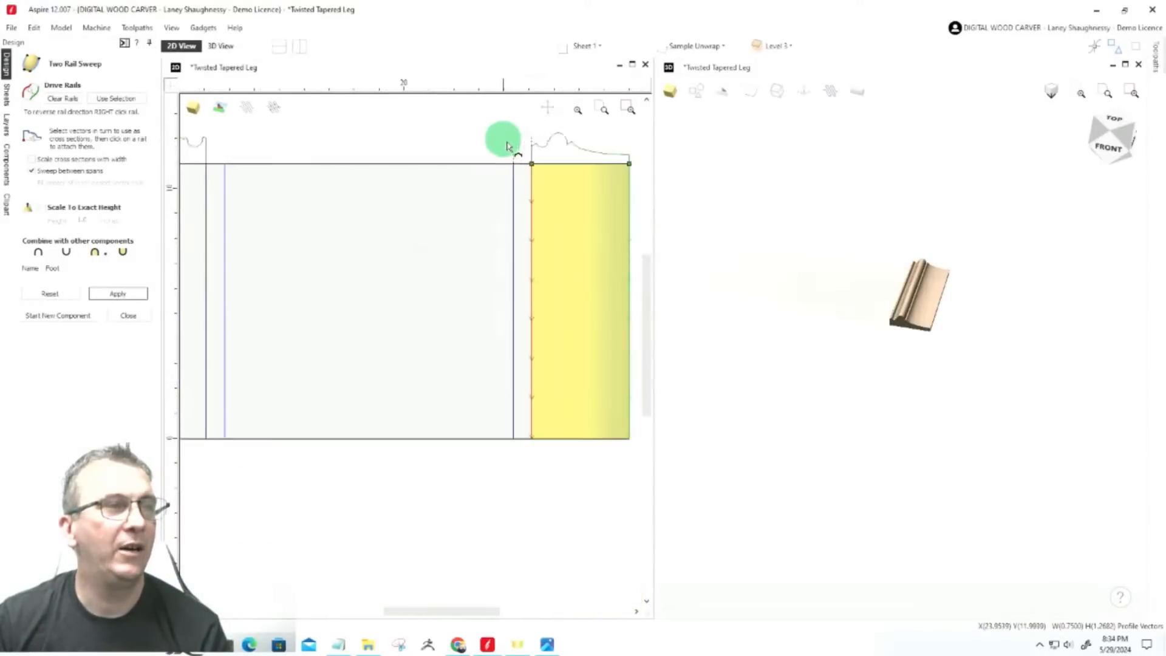
scroll(539, 453, "up", 6)
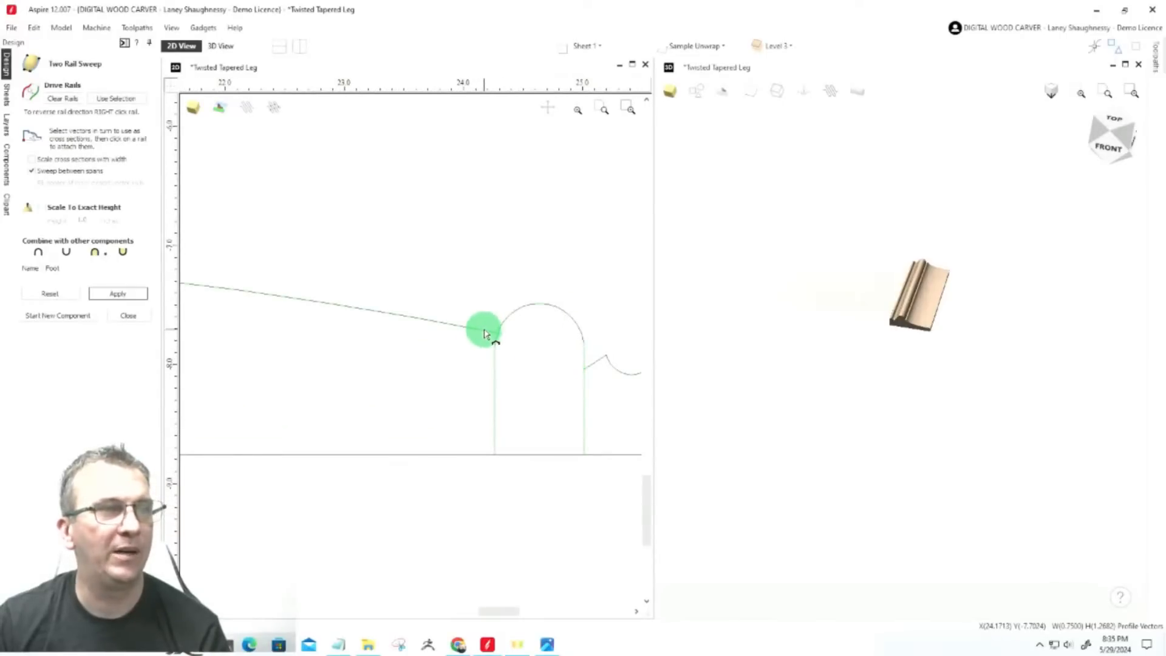
scroll(435, 323, "down", 3)
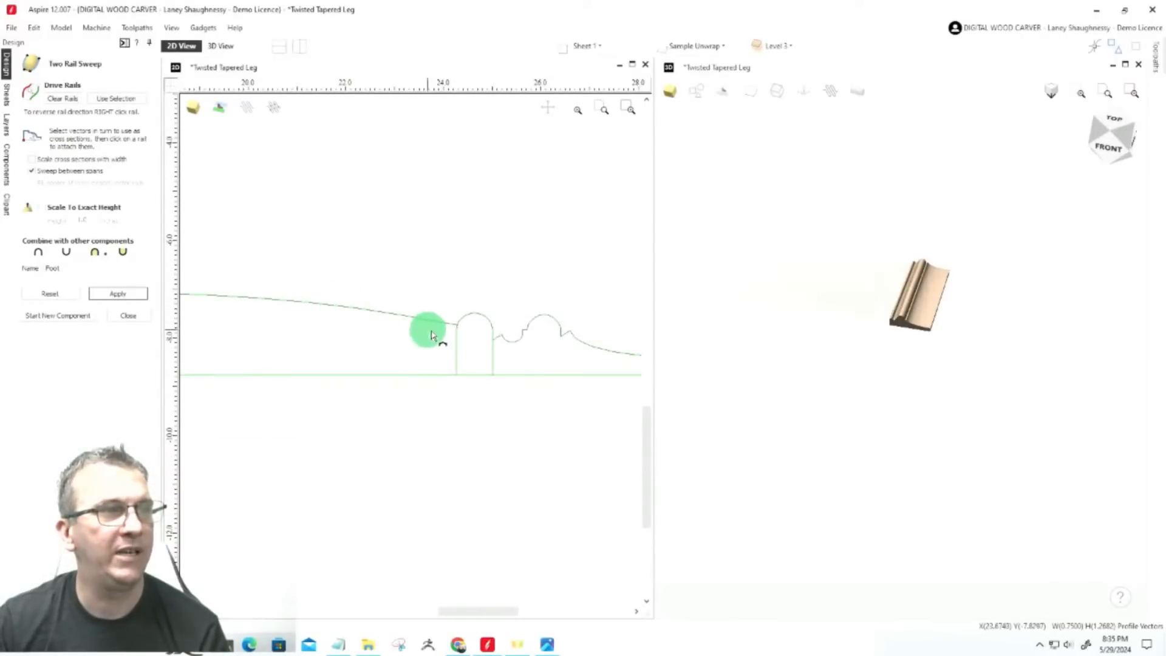
scroll(480, 343, "up", 8)
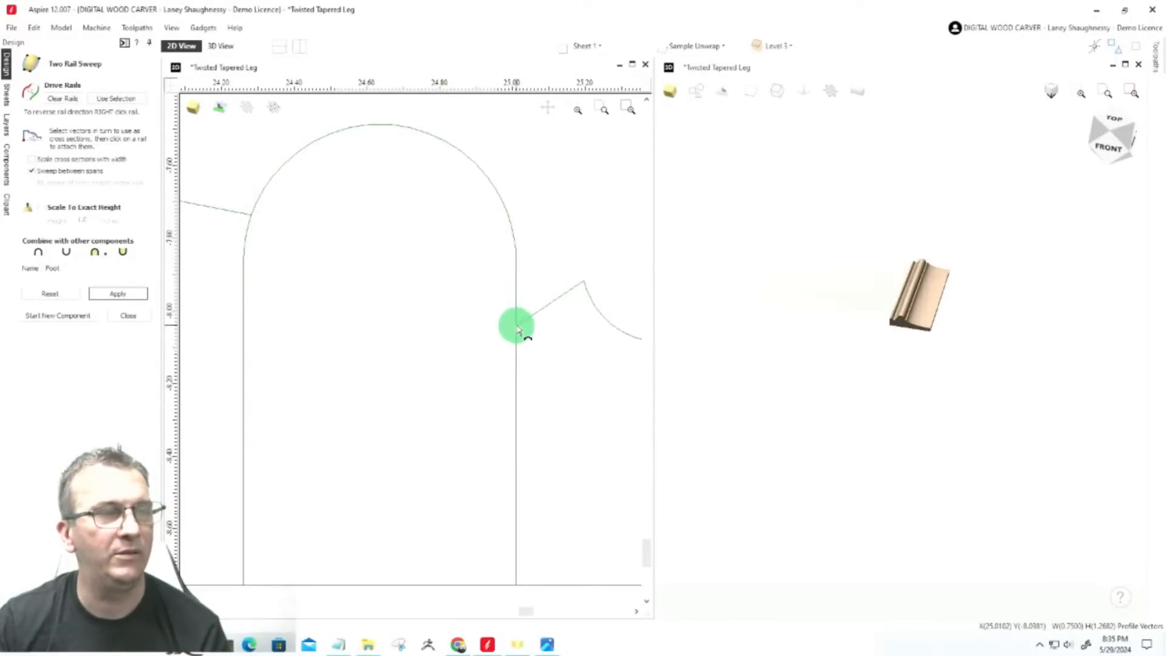
scroll(518, 329, "down", 2)
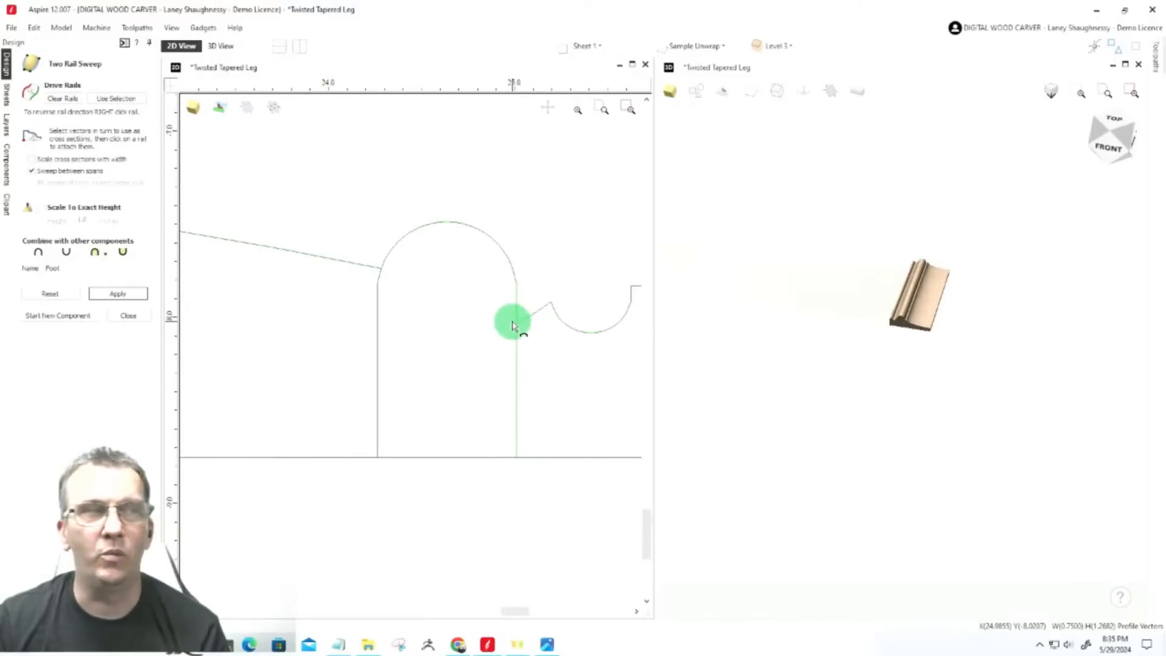
scroll(513, 326, "down", 3)
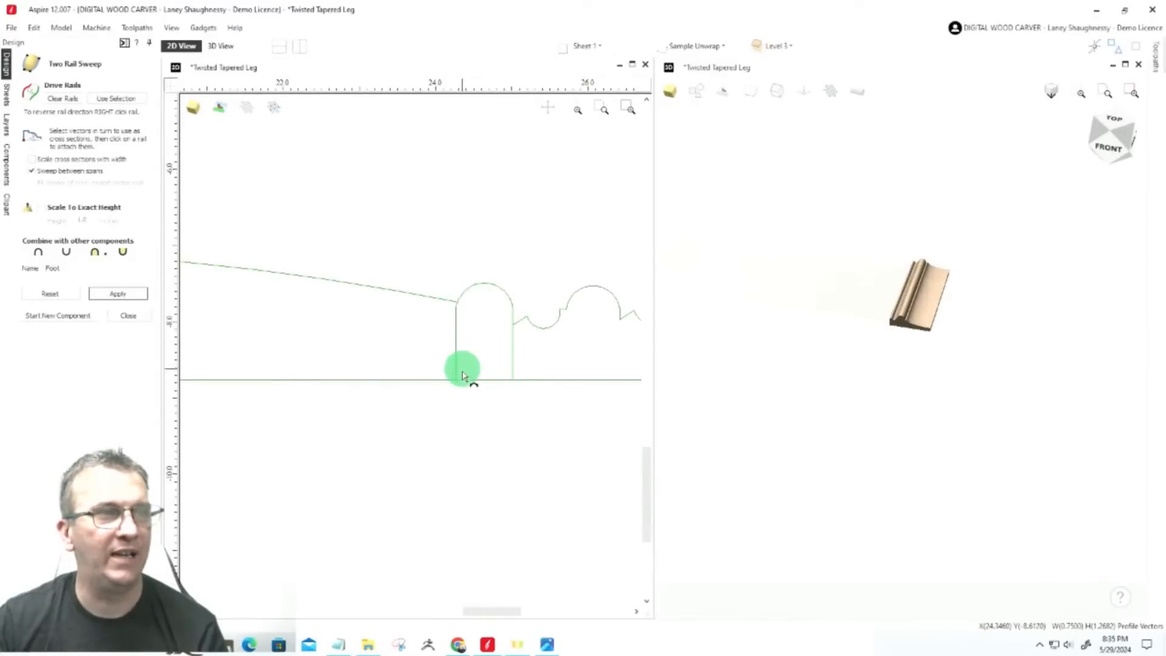
scroll(489, 383, "down", 5)
scroll(452, 155, "up", 5)
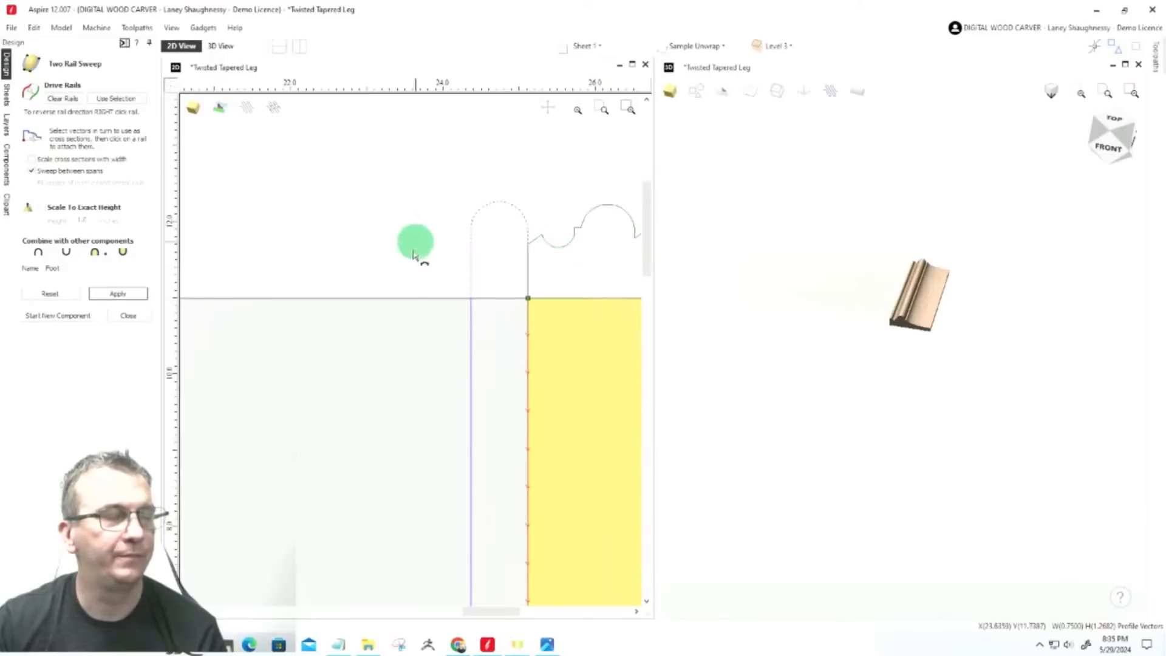
scroll(412, 194, "down", 2)
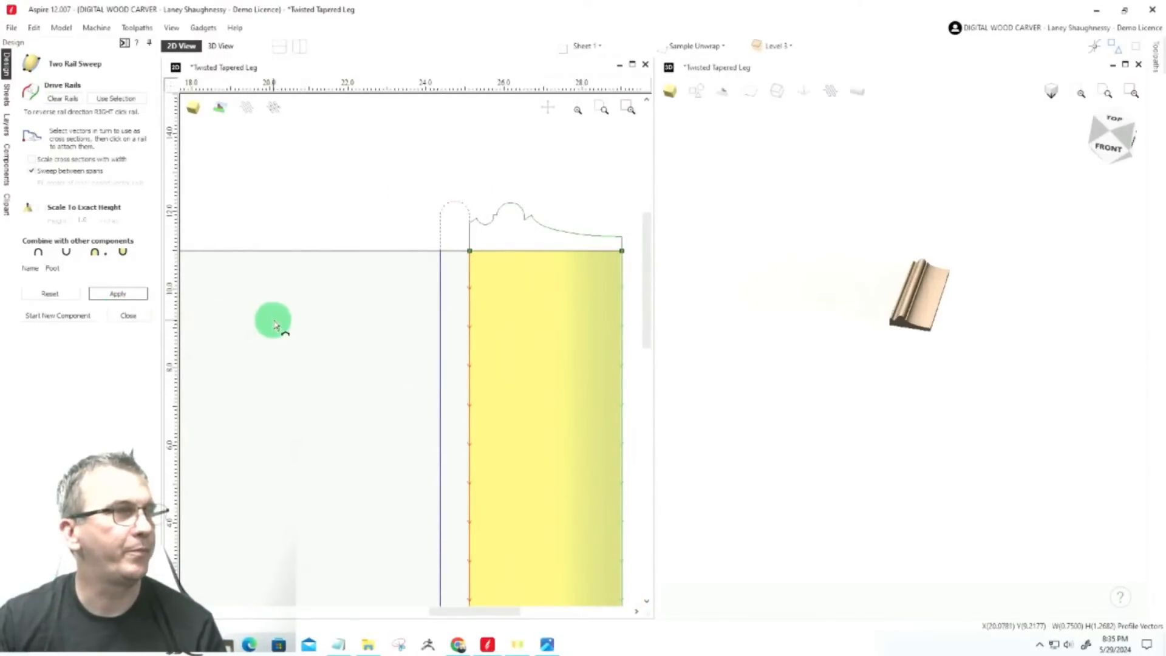
Start a new sweep component and assign the two vertical lines bounding the round bead section beside the foot as drive rails
left_click(53, 316)
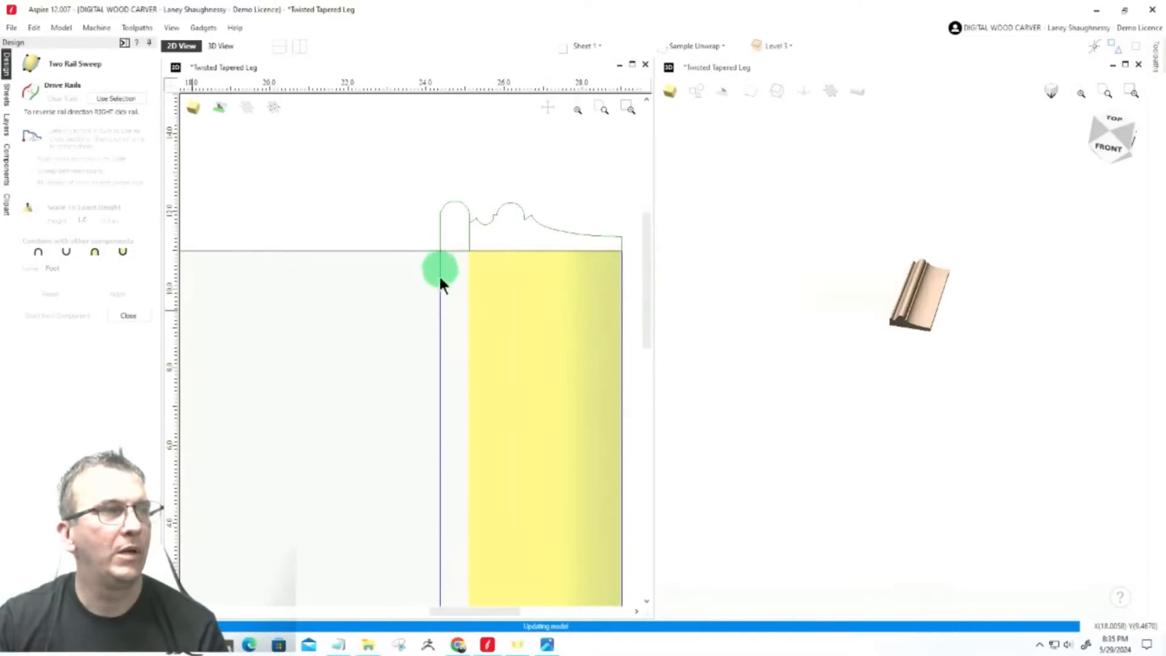
left_click(440, 318)
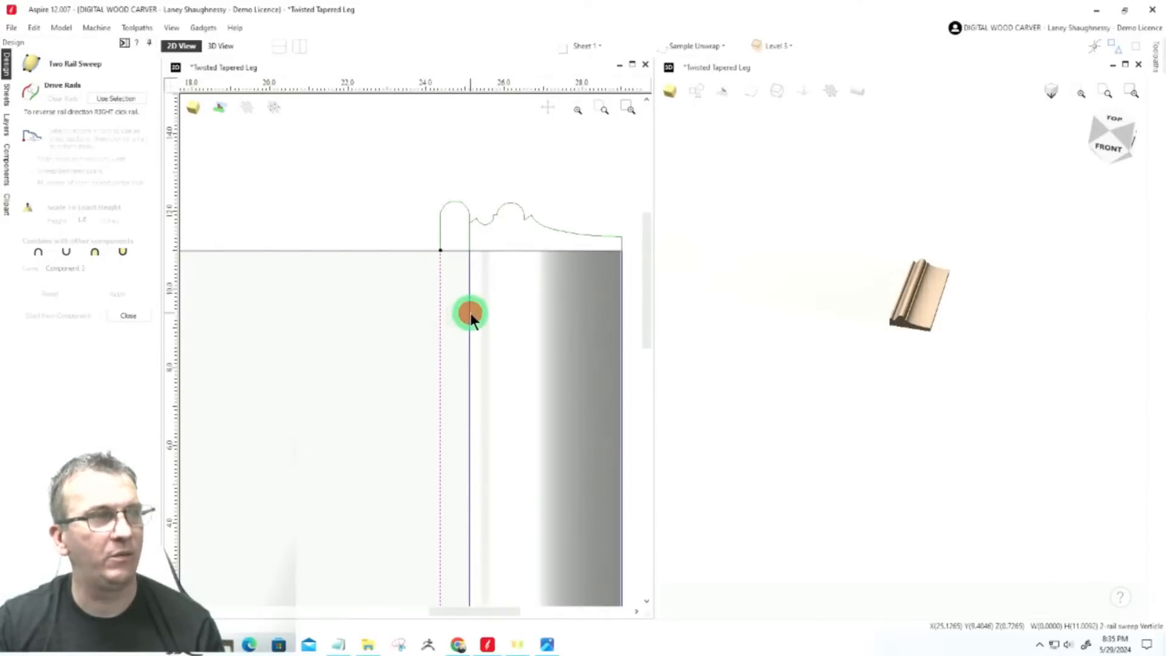
left_click(469, 312, "shift")
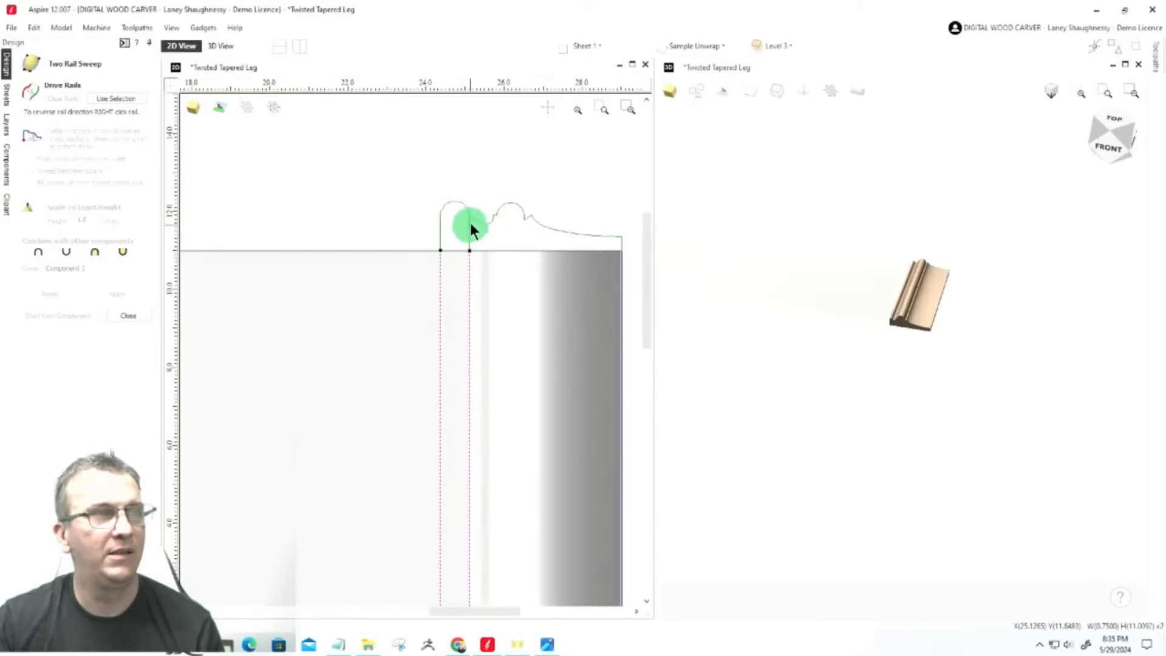
scroll(470, 224, "up", 2)
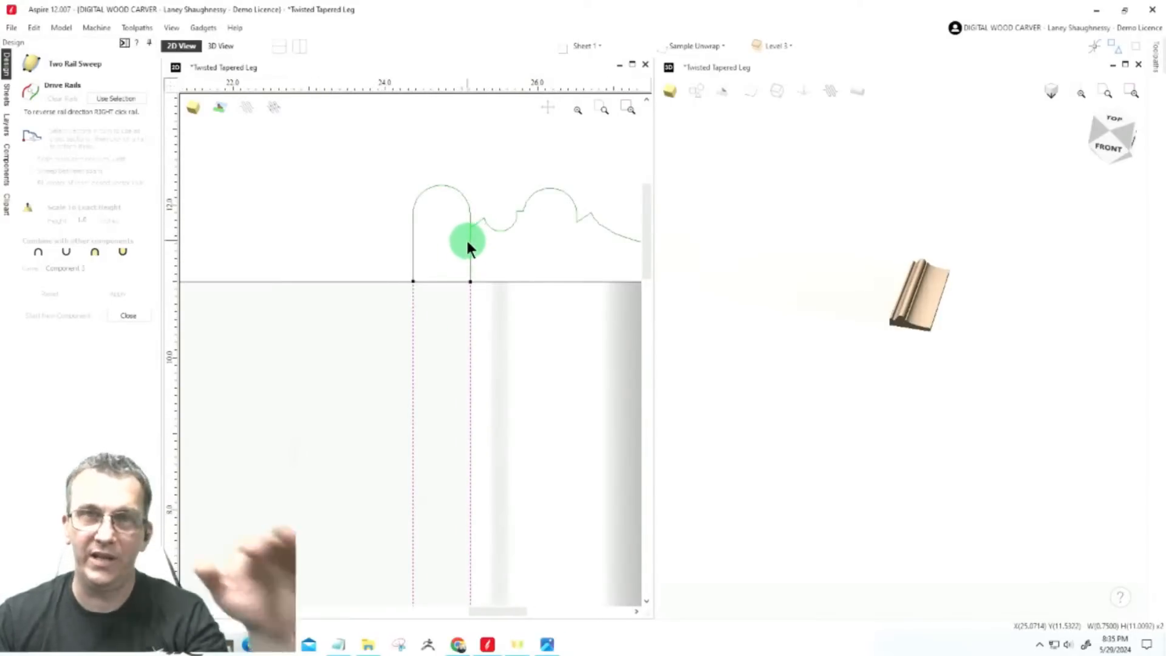
scroll(486, 253, "down", 3)
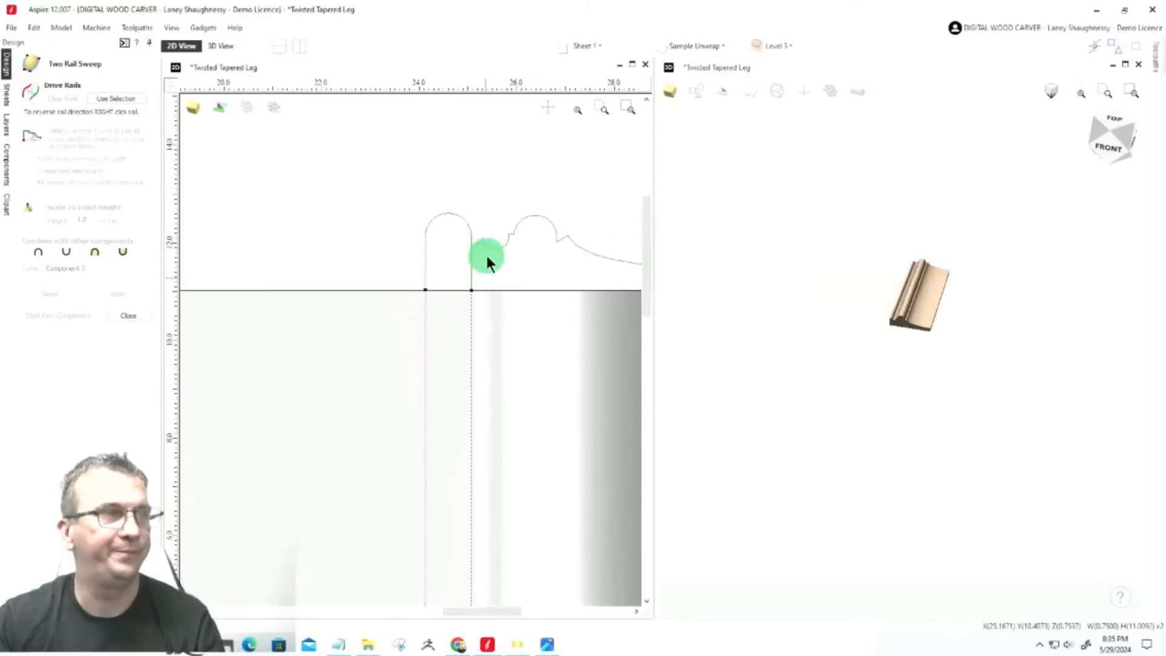
left_click(111, 99)
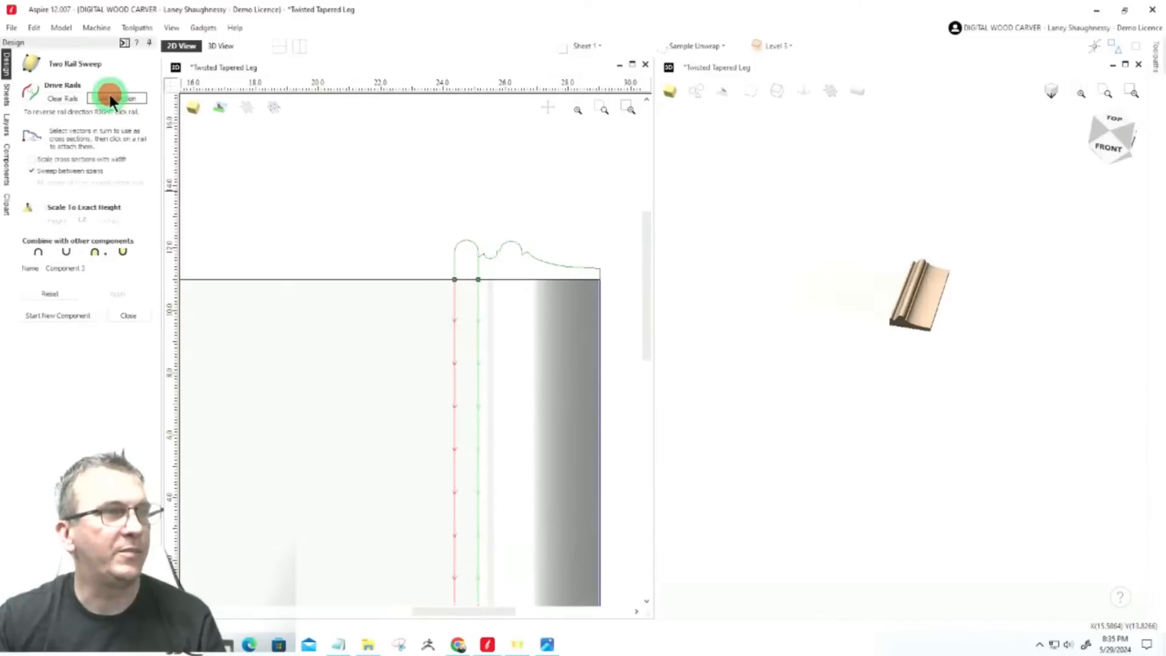
Sweep the round bead profile along the vertical rails using the merge combine mode, naming the component Bun
left_click(459, 247)
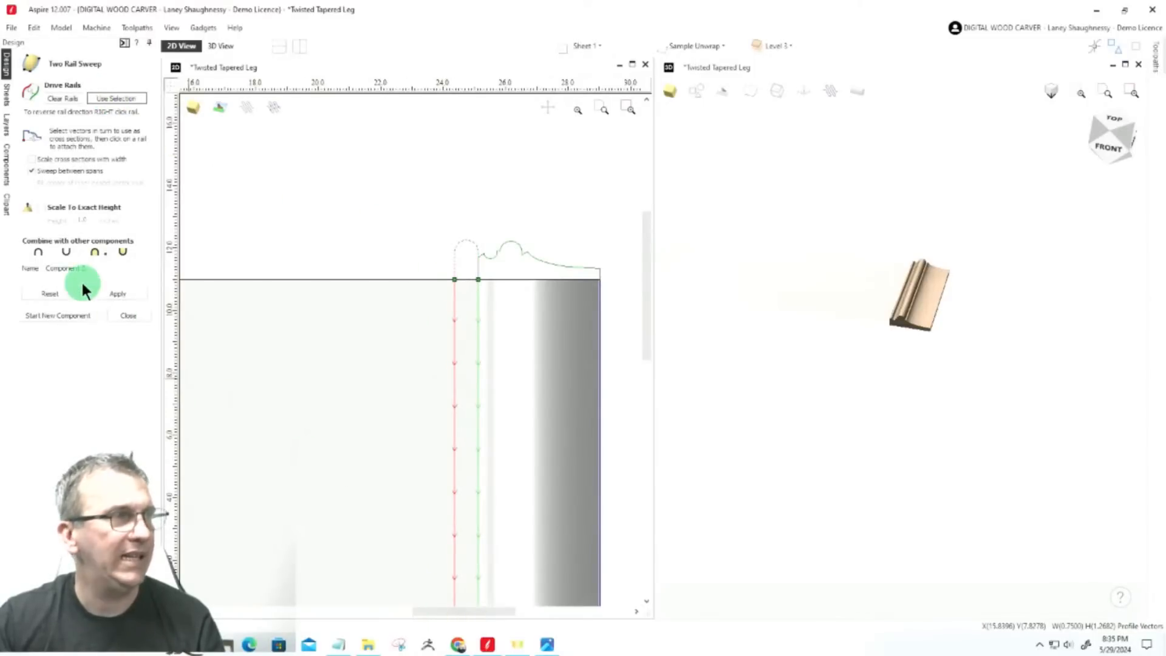
left_click(69, 268)
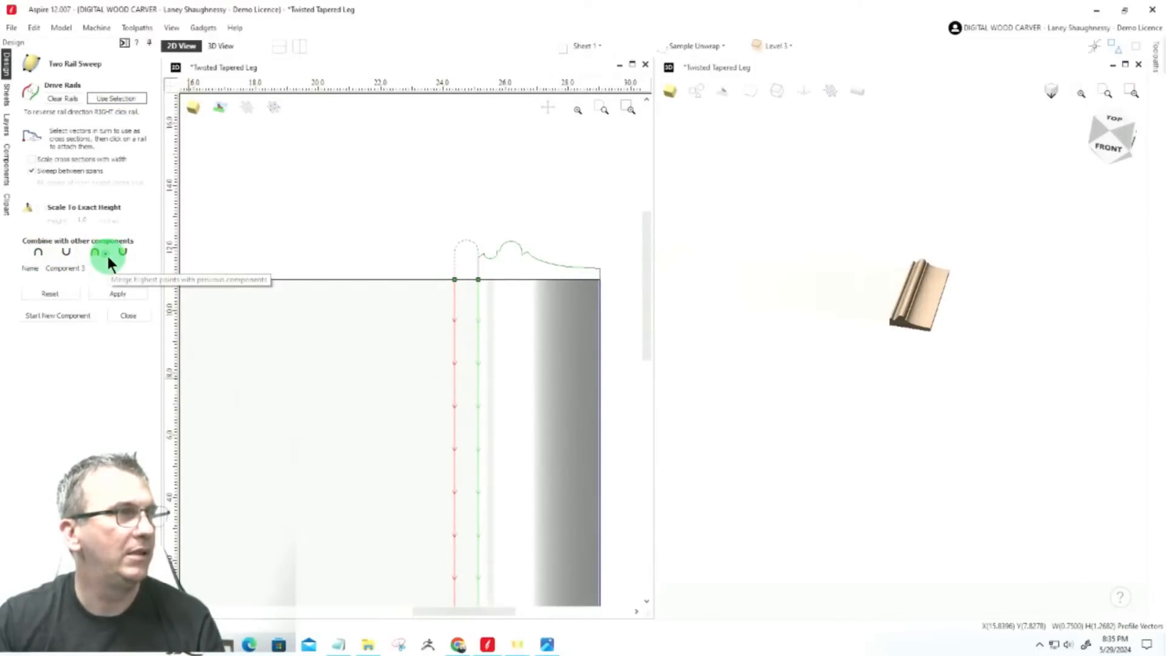
double_click(101, 268)
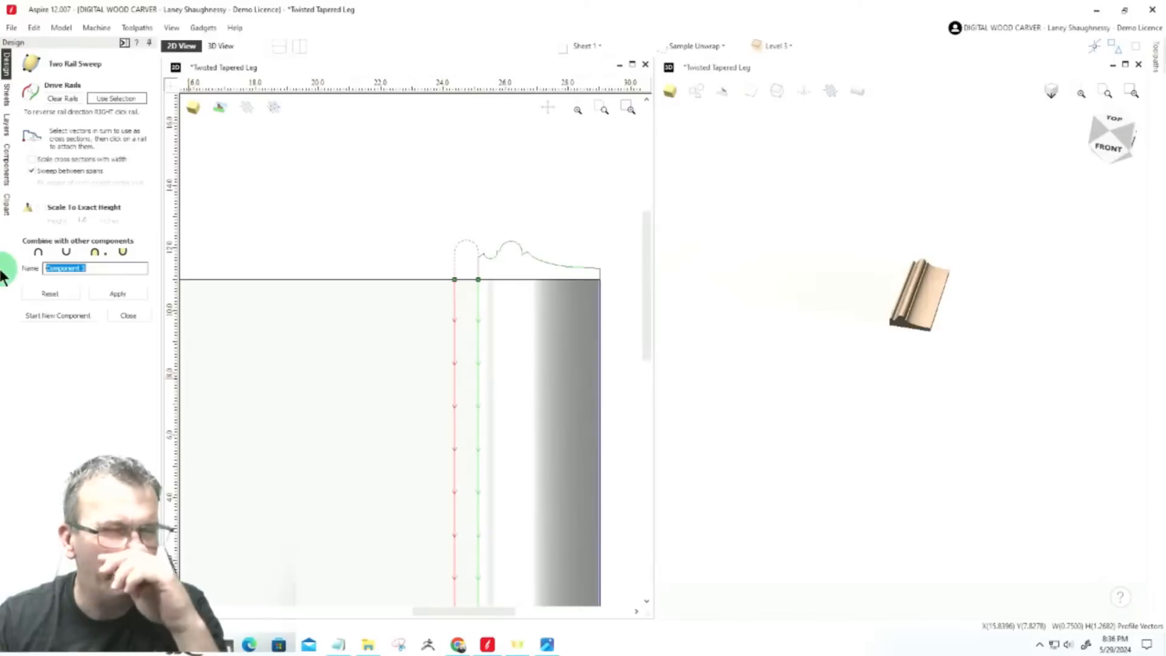
left_click(121, 292)
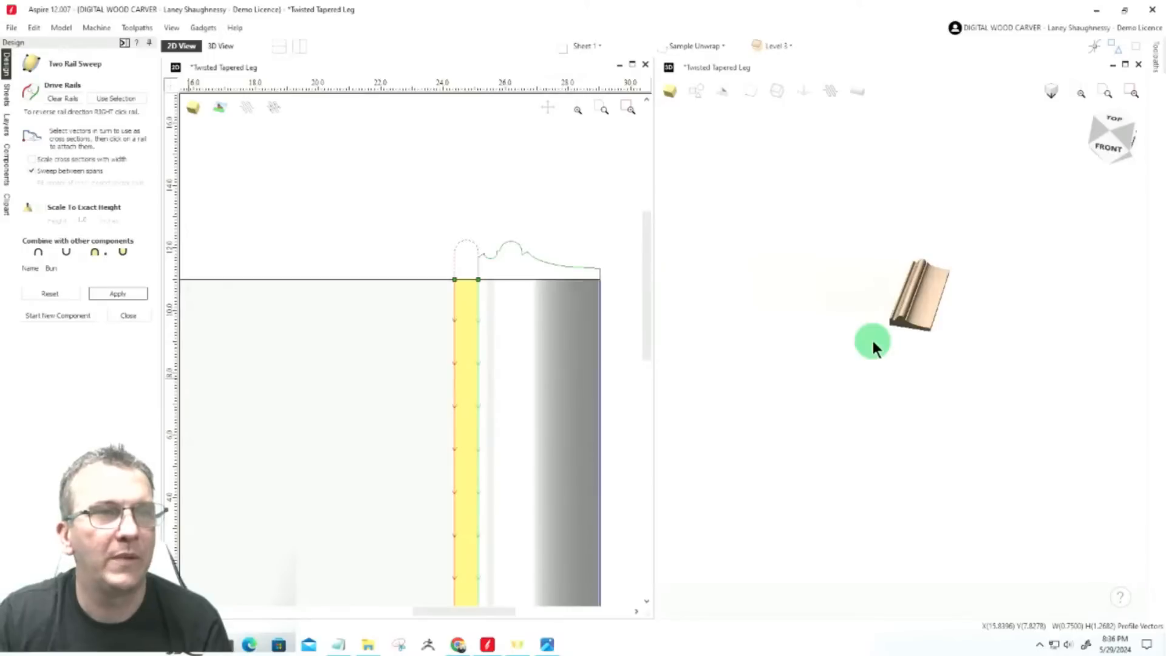
Inspect the joined Bun and Foot components flat and wrapped, checking the wrapped form from its end and sides
scroll(879, 331, "up", 6)
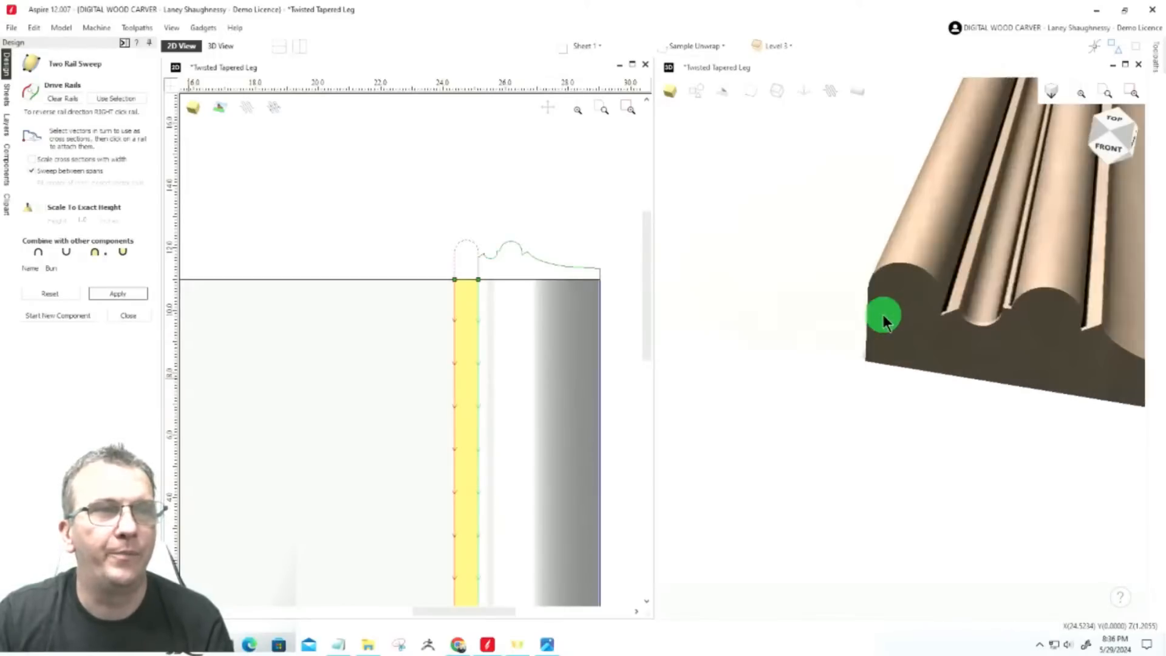
scroll(882, 328, "down", 2)
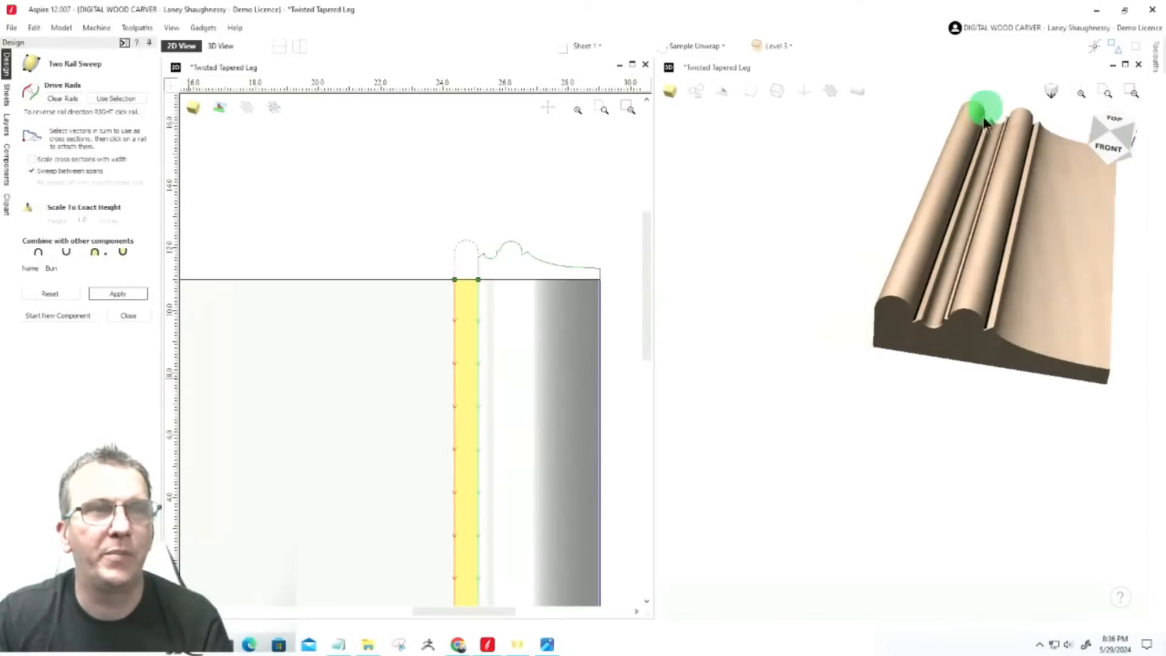
left_click(866, 95)
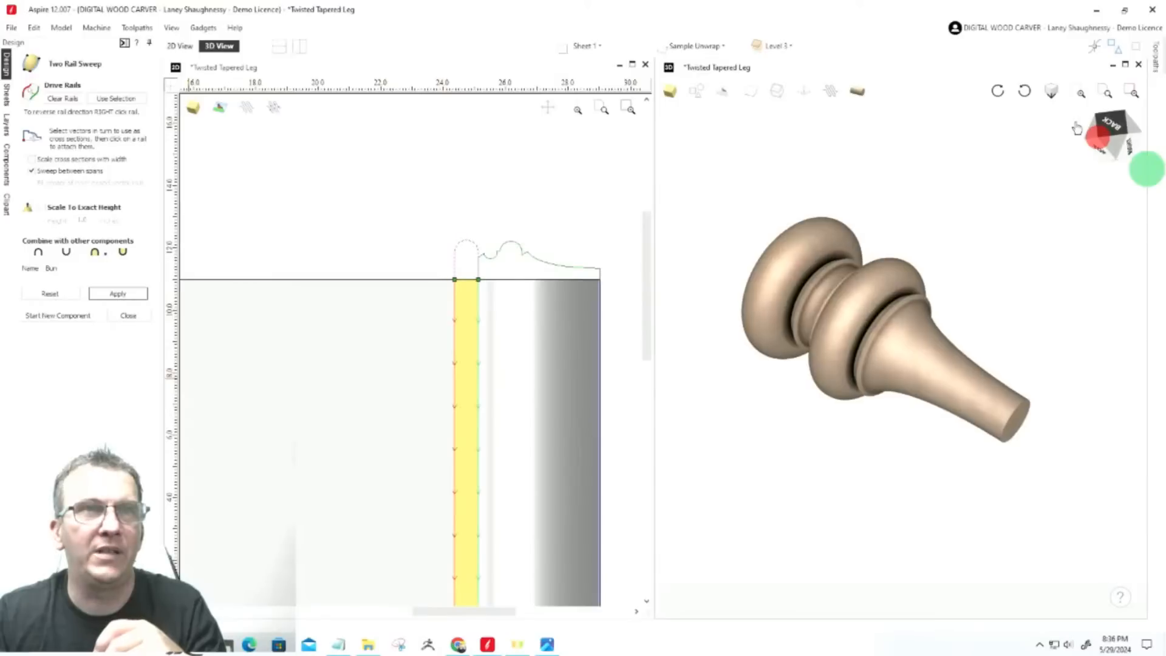
left_click(1095, 141)
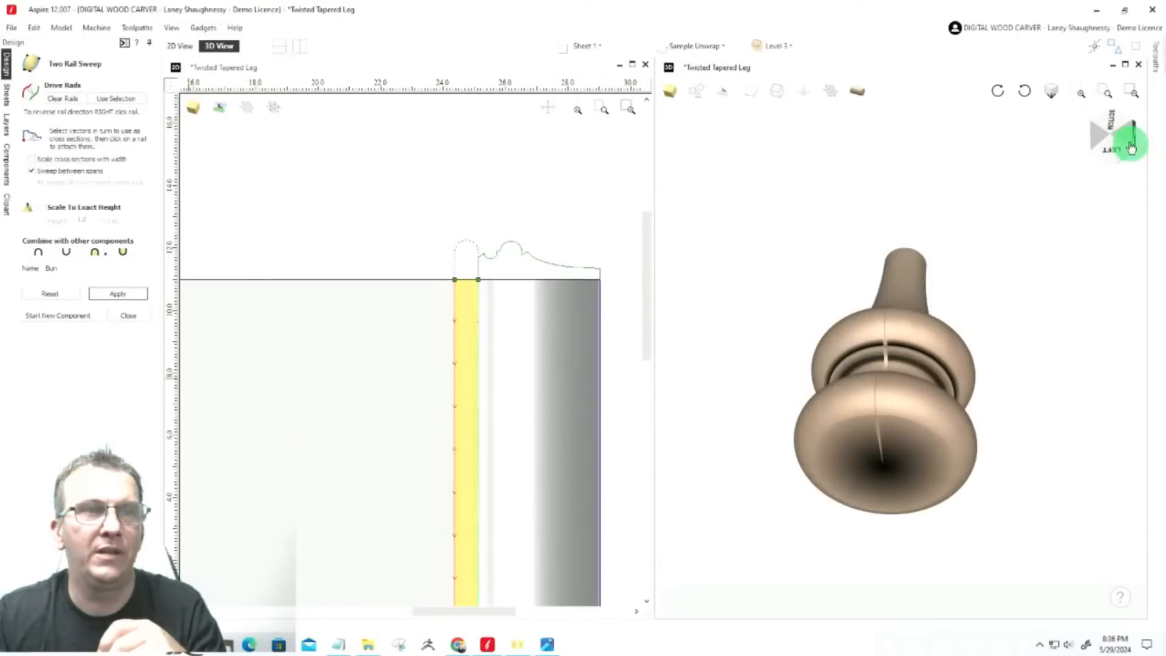
left_click(1131, 146)
left_click(1093, 145)
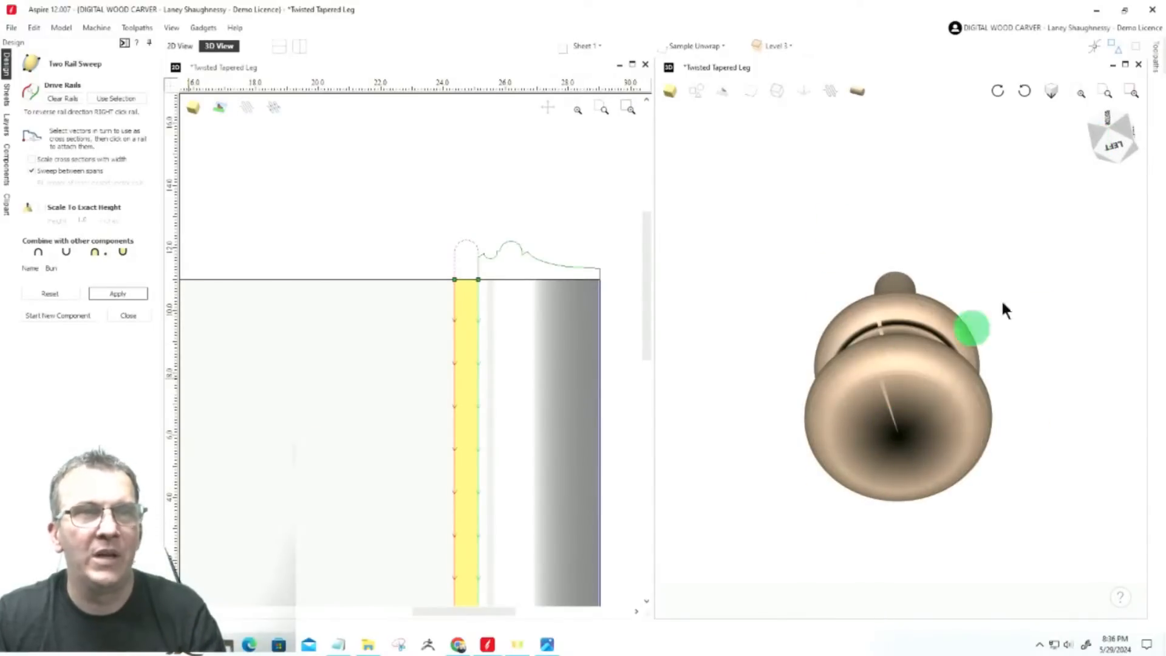
left_click(1112, 151)
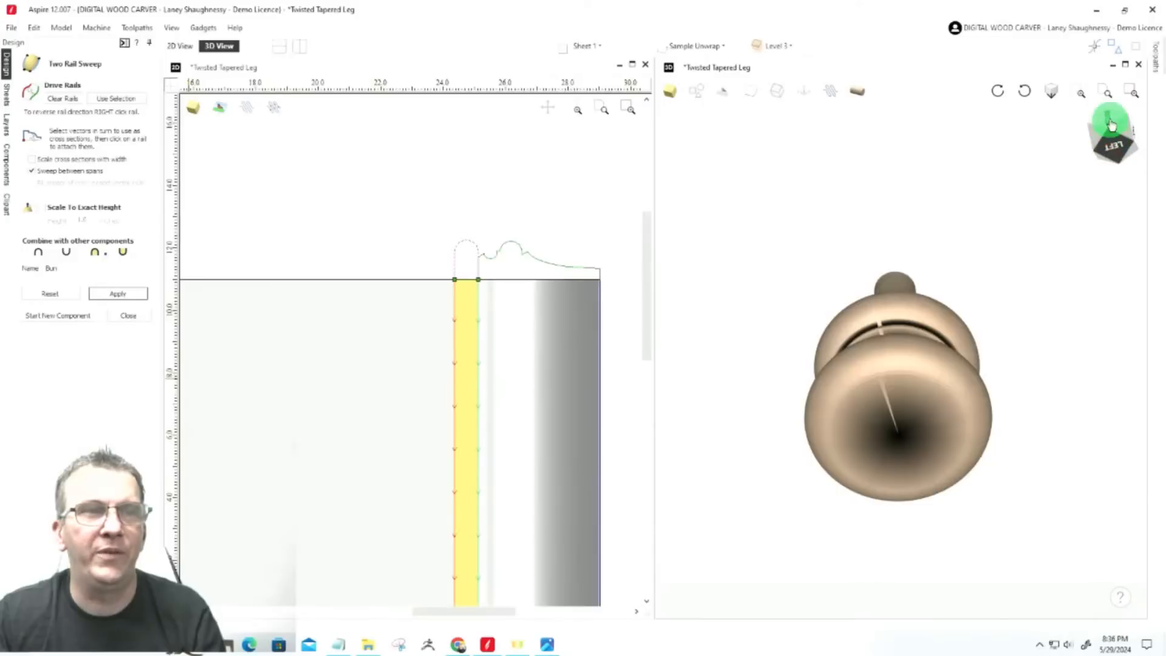
left_click(1112, 125)
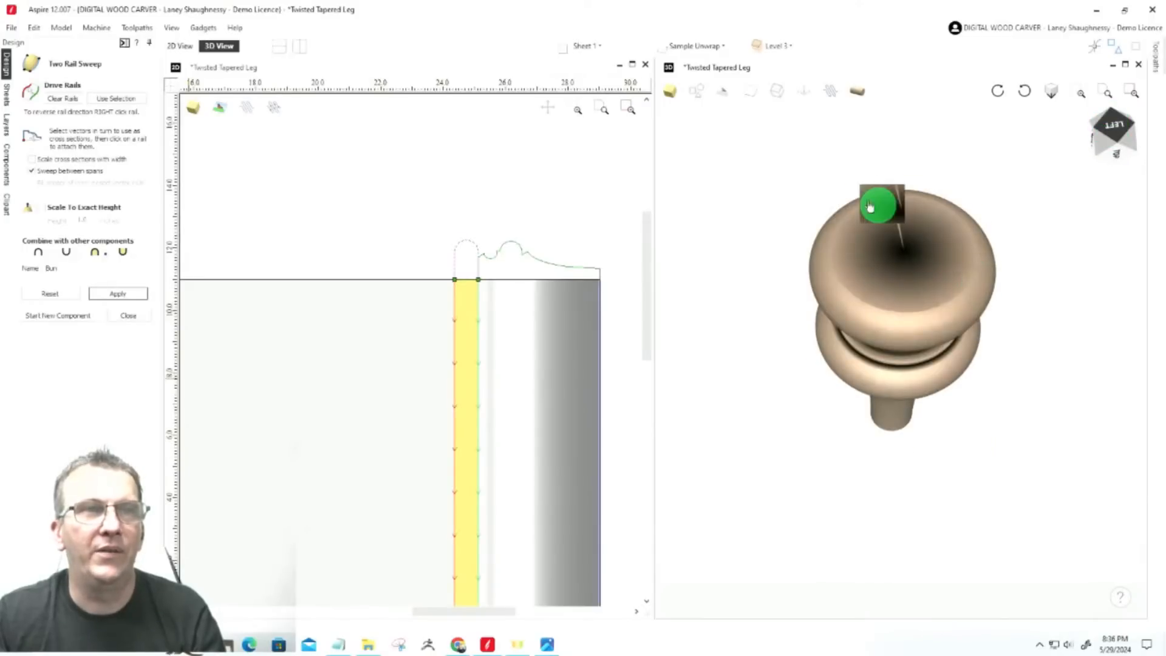
left_click_drag(870, 206, 902, 242)
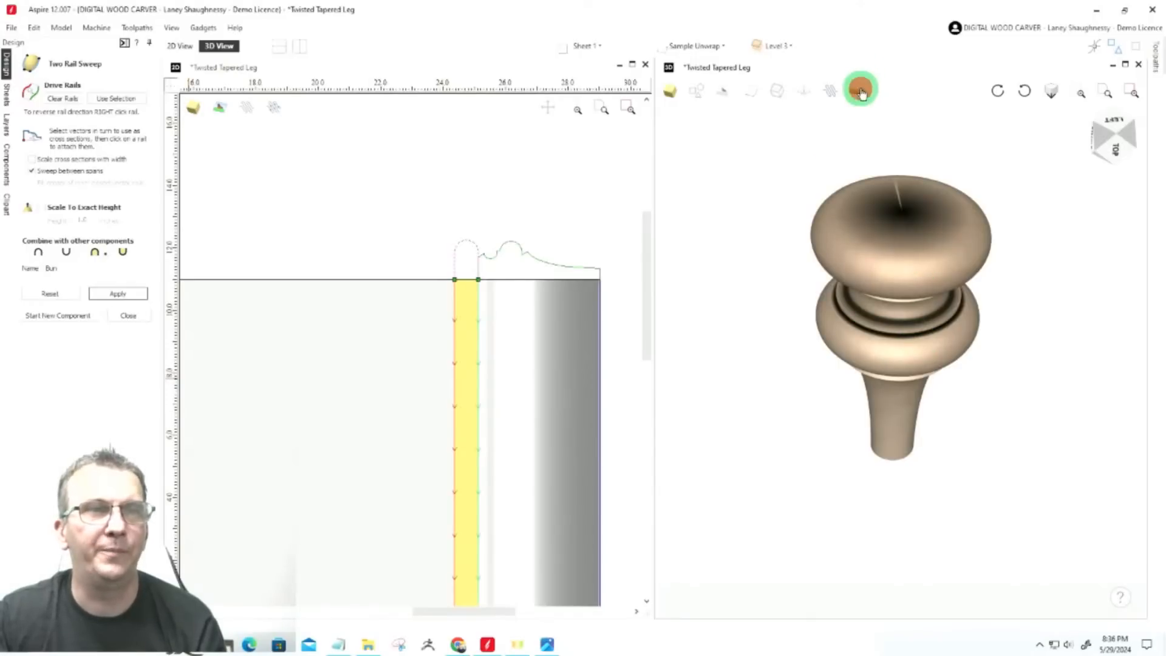
double_click(986, 458)
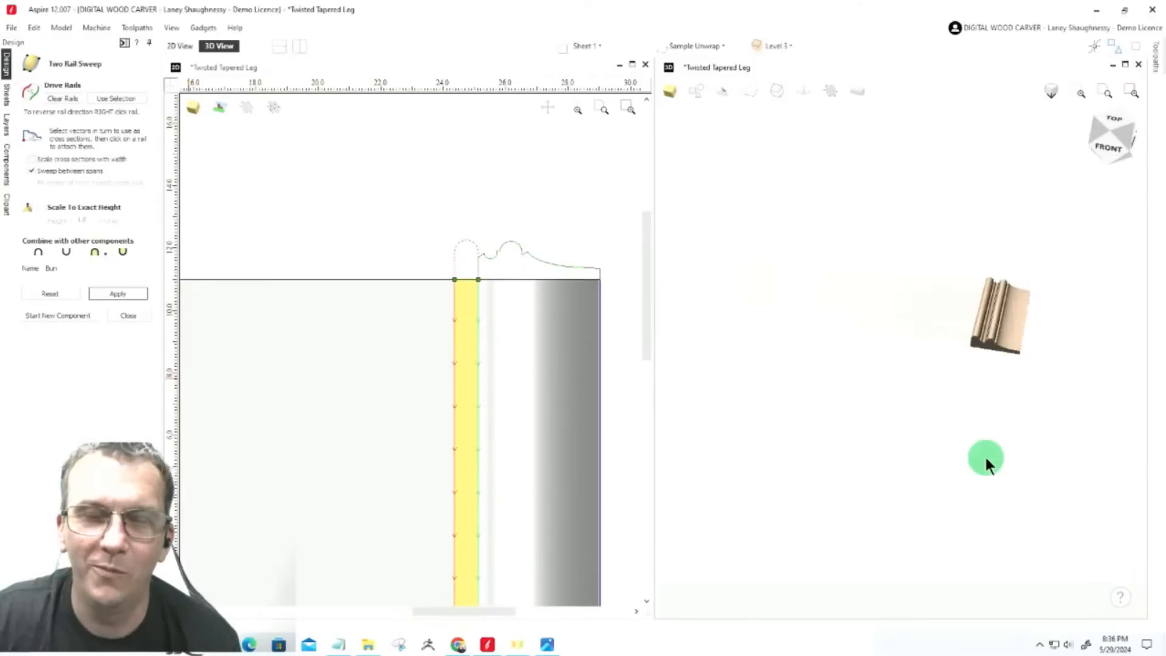
scroll(1023, 385, "down", 5)
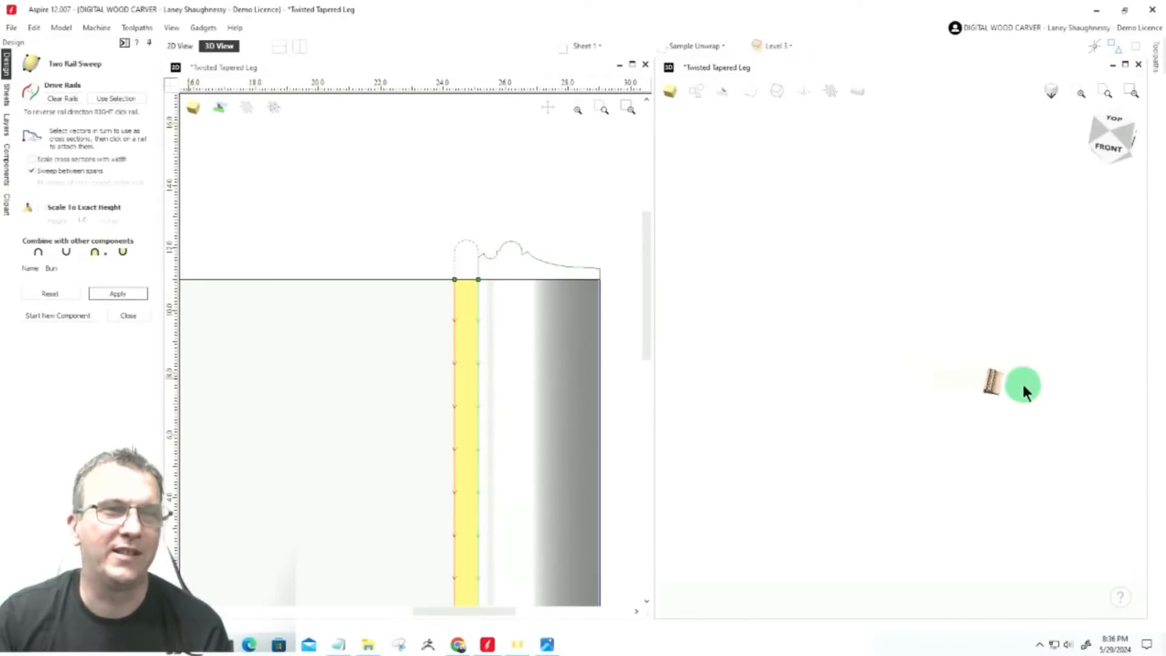
Start a new sweep component and assign the two vertical lines bounding the ornate upper section as drive rails
scroll(453, 341, "down", 6)
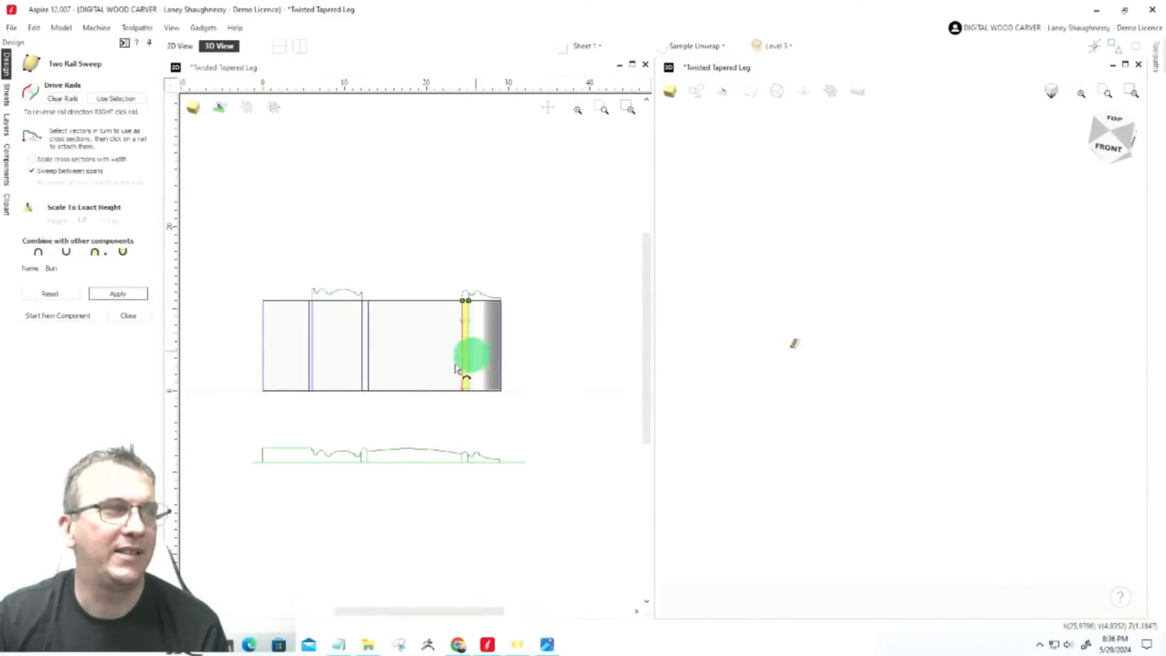
scroll(190, 354, "up", 4)
scroll(278, 330, "down", 3)
scroll(451, 272, "up", 2)
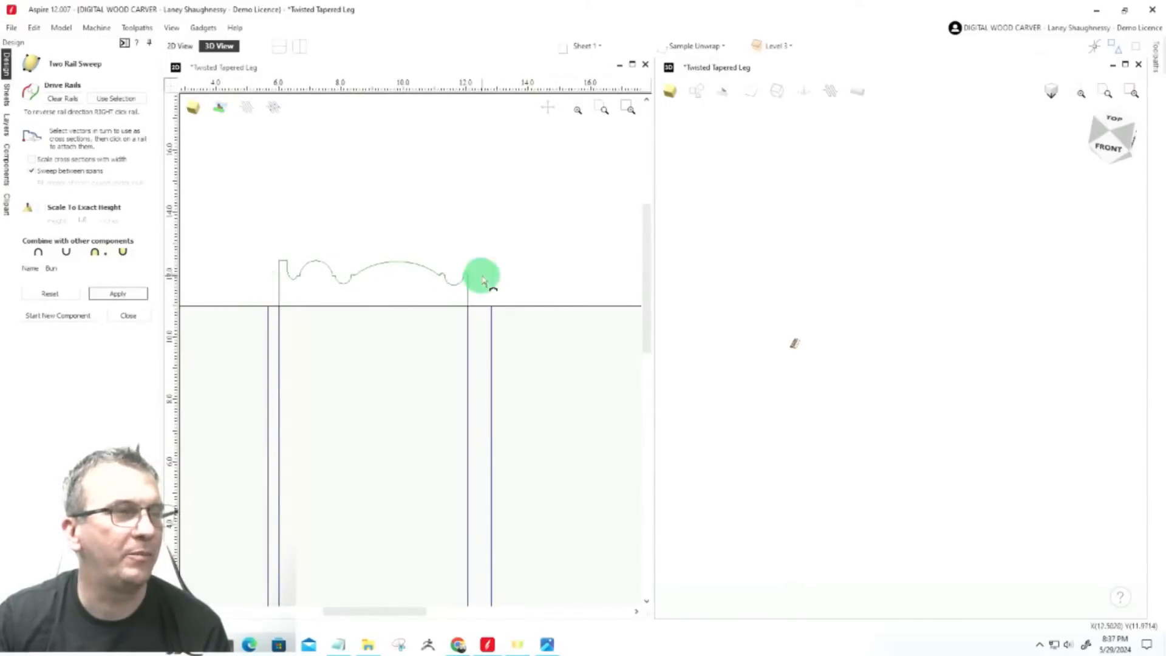
scroll(313, 274, "down", 1)
scroll(278, 358, "up", 2)
scroll(307, 282, "down", 1)
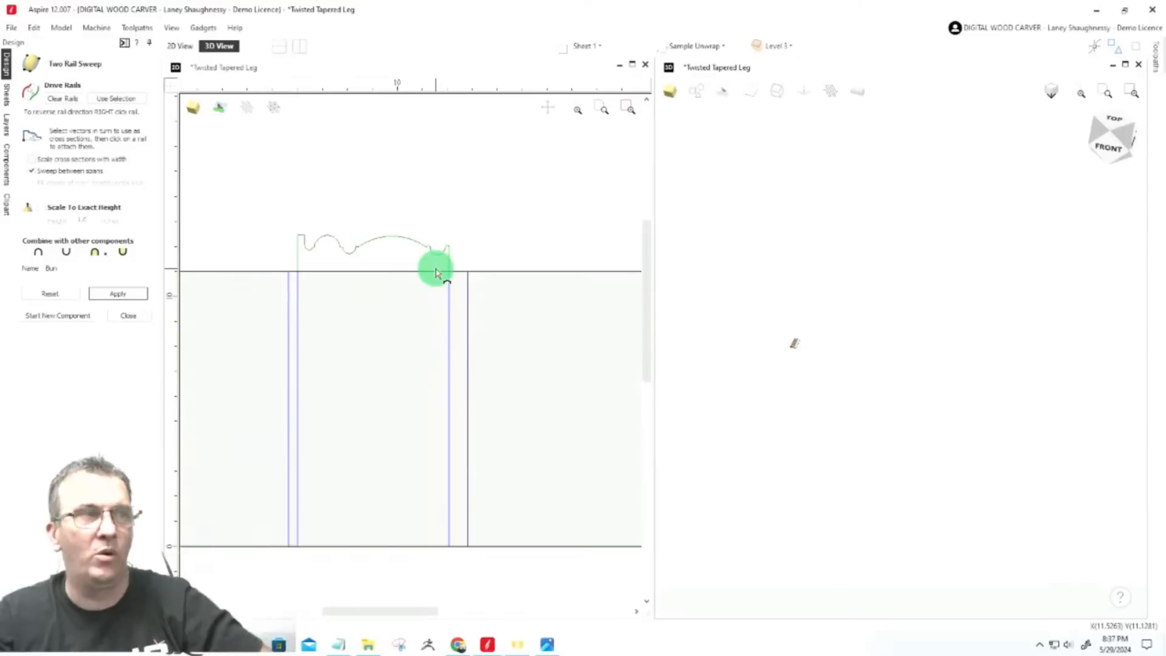
left_click(298, 314)
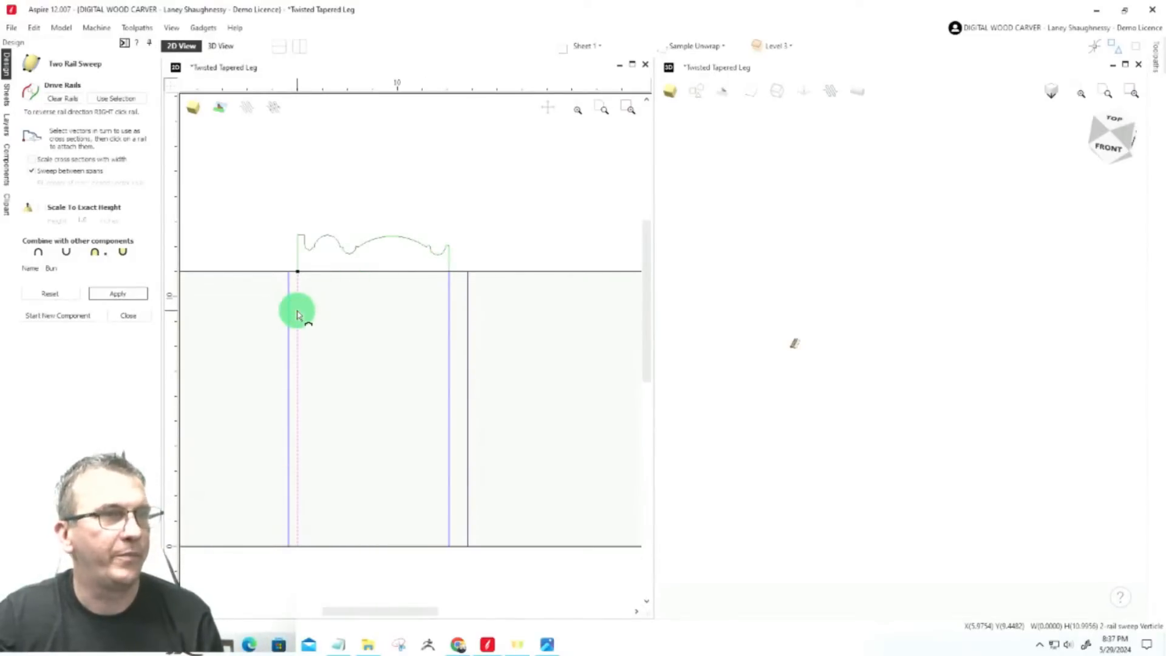
left_click(42, 315)
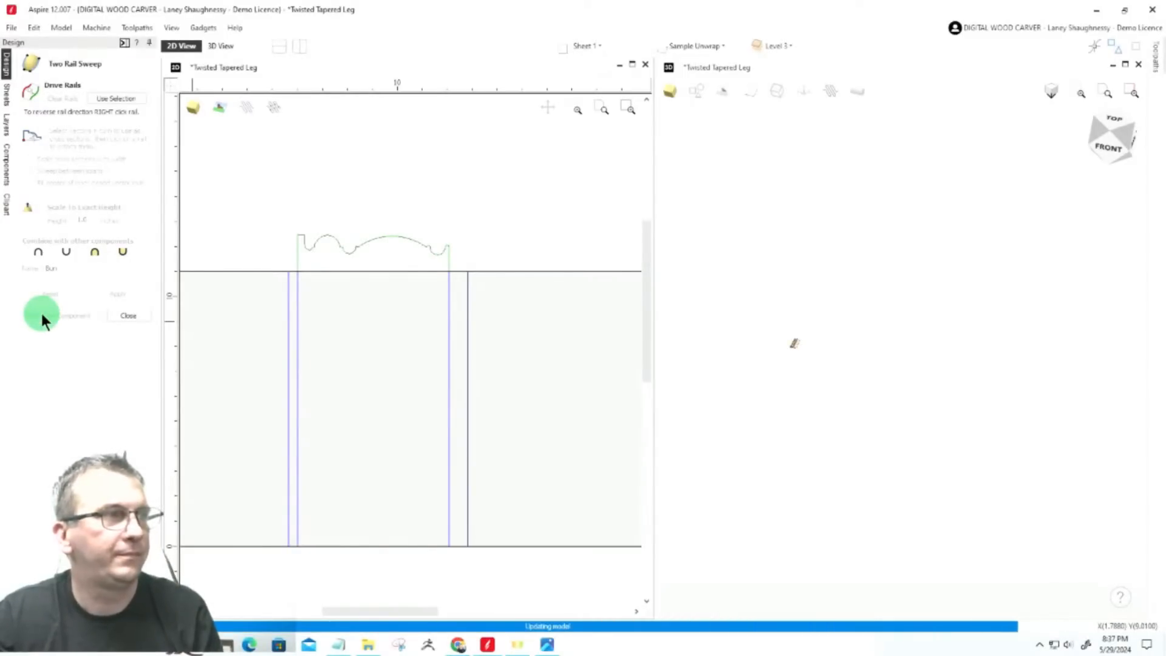
left_click(298, 299)
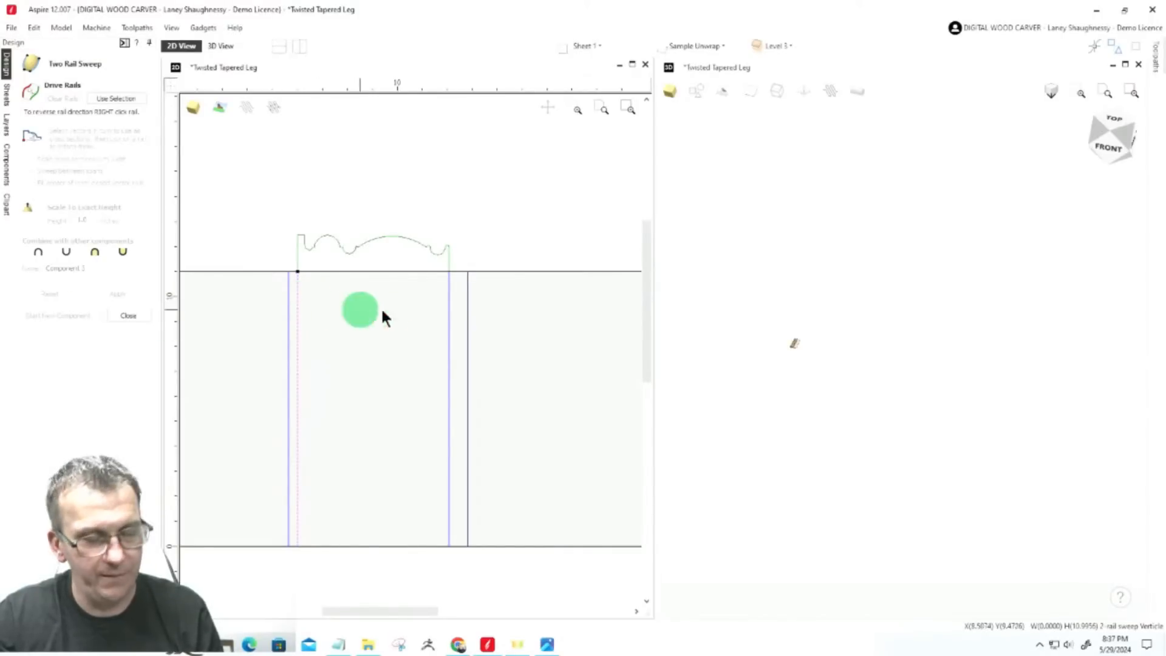
left_click(448, 317)
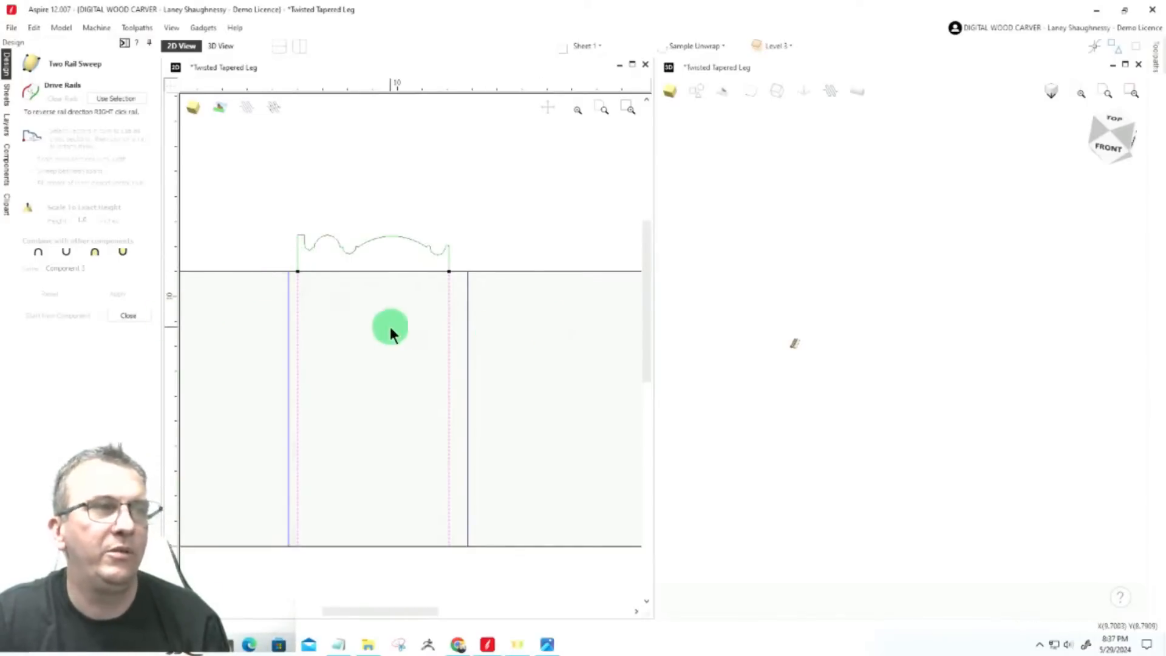
left_click(123, 102)
Sweep the multi-bead ornate profile along the two vertical rails, naming the component Ornate Sweep
scroll(274, 419, "up", 3)
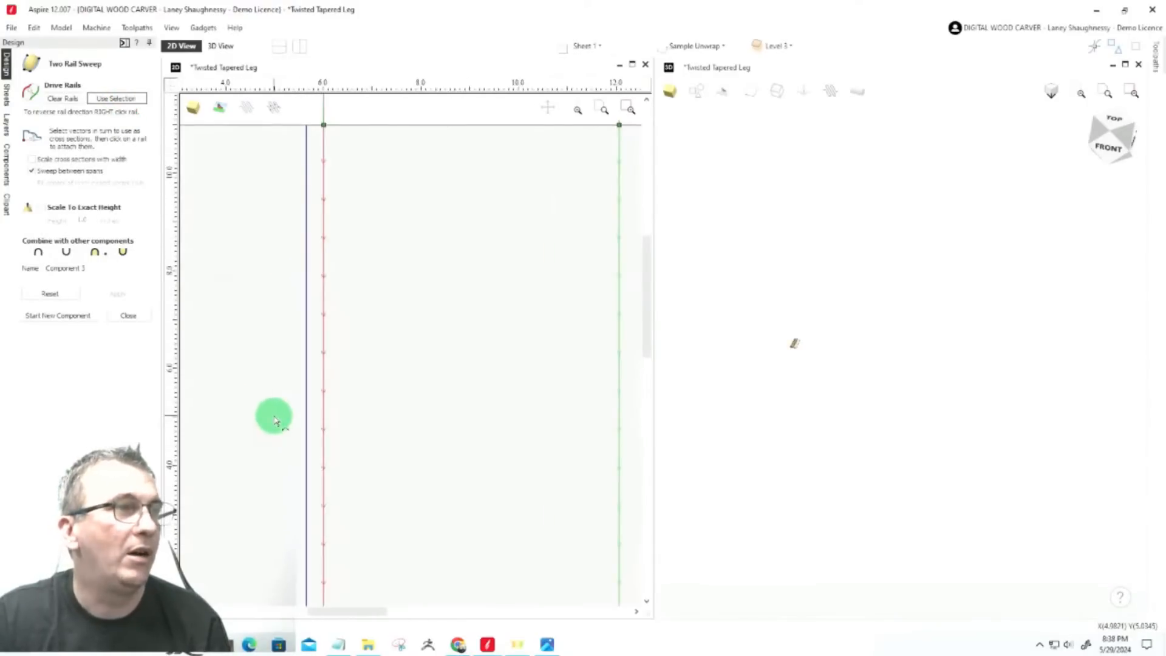
scroll(274, 419, "down", 1)
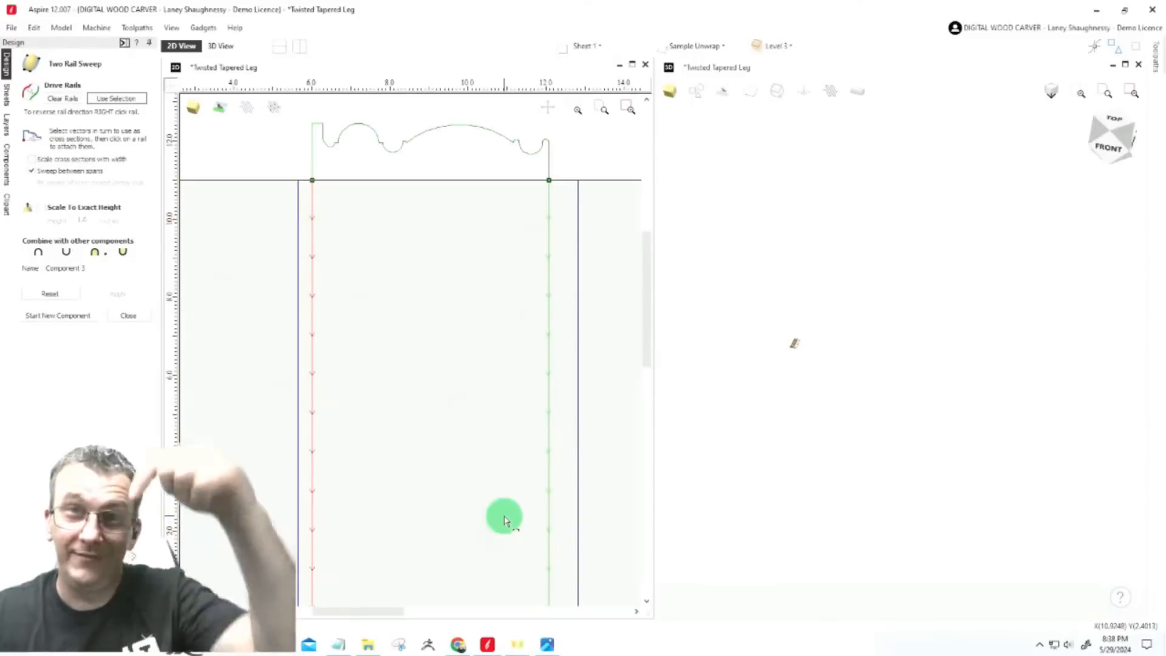
left_click(464, 130)
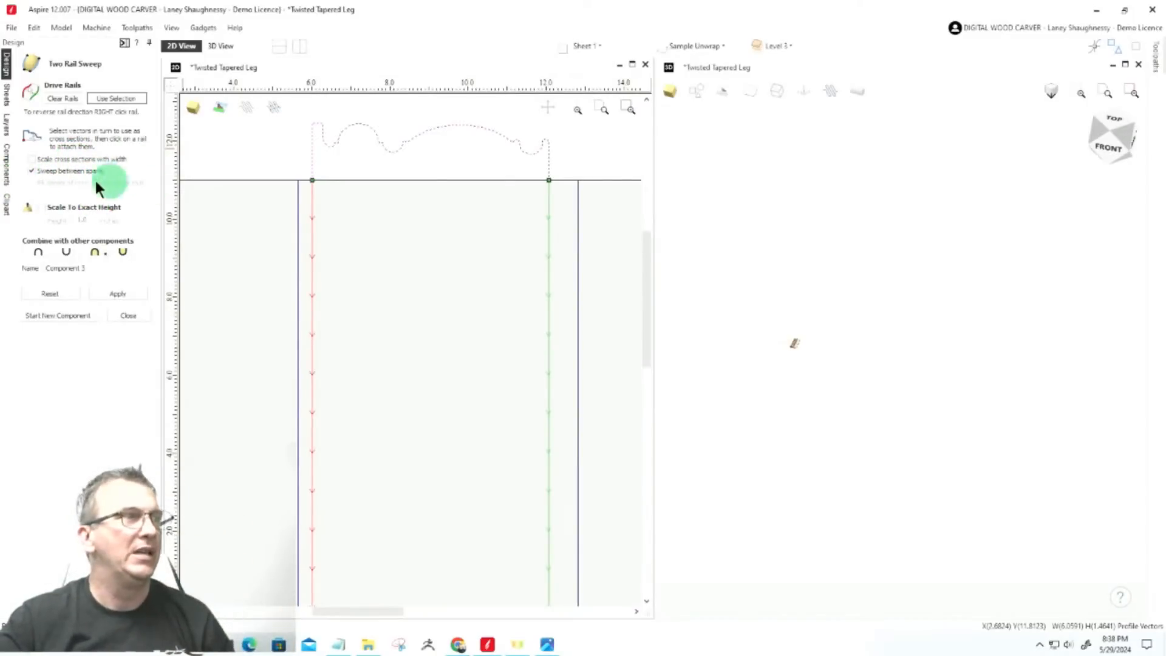
left_click(89, 270)
double_click(90, 268)
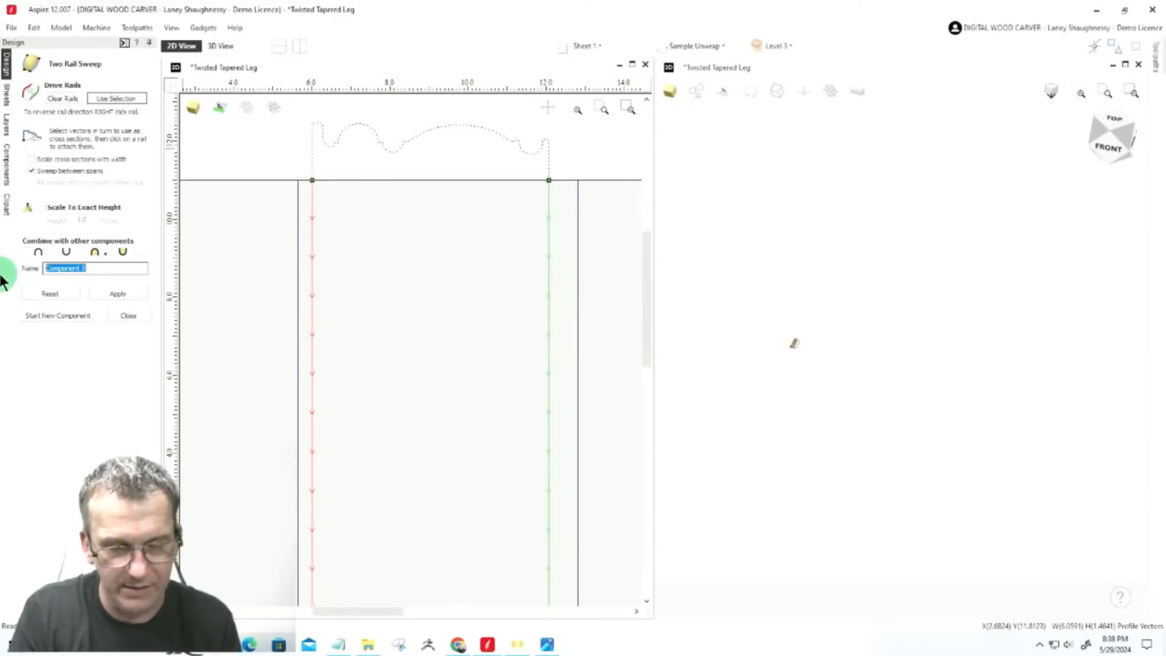
type("Ornate Sweep")
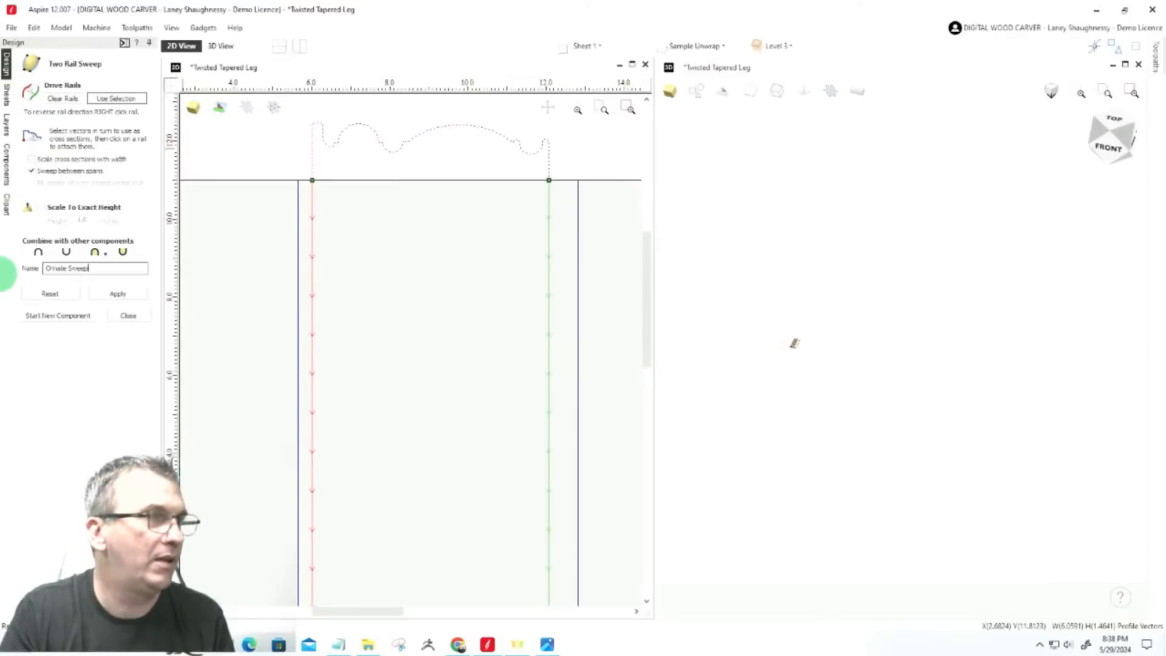
left_click(117, 294)
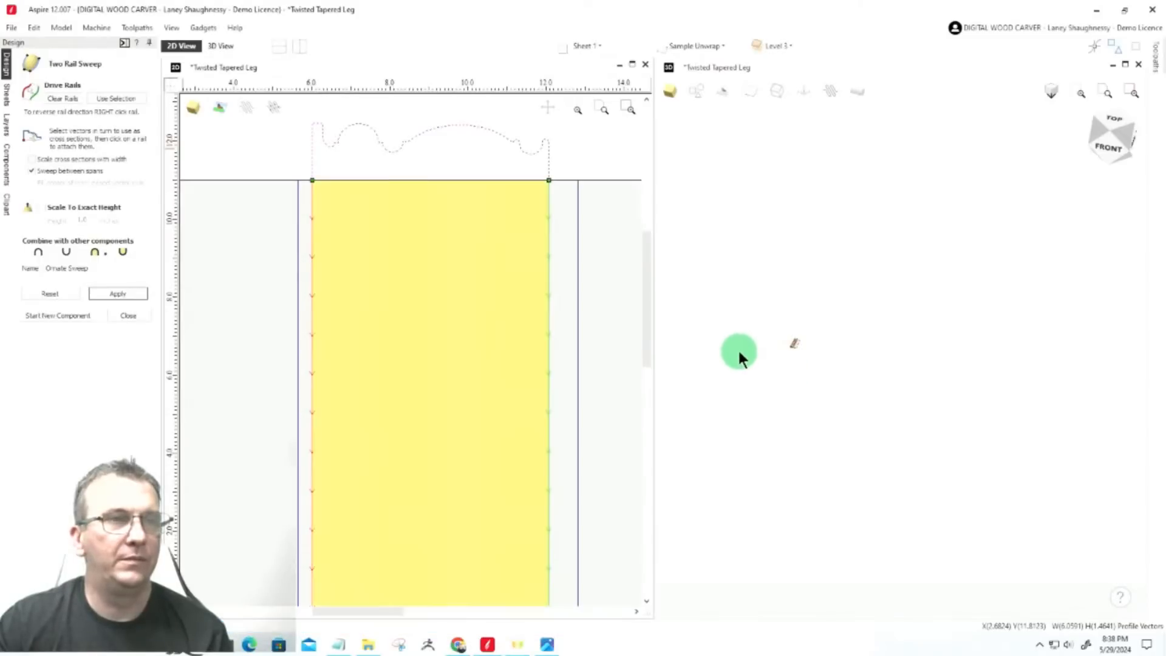
Inspect the ornate sweep alongside the foot section flat and wrapped, and leave the sweep tool
scroll(755, 341, "up", 8)
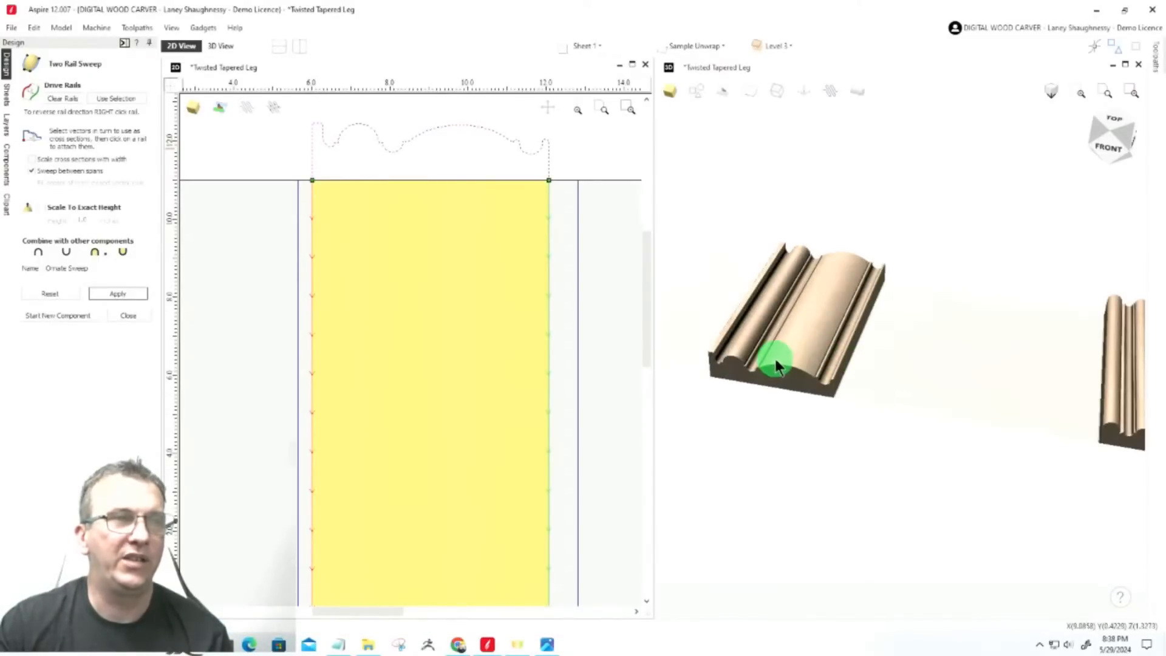
scroll(775, 359, "up", 3)
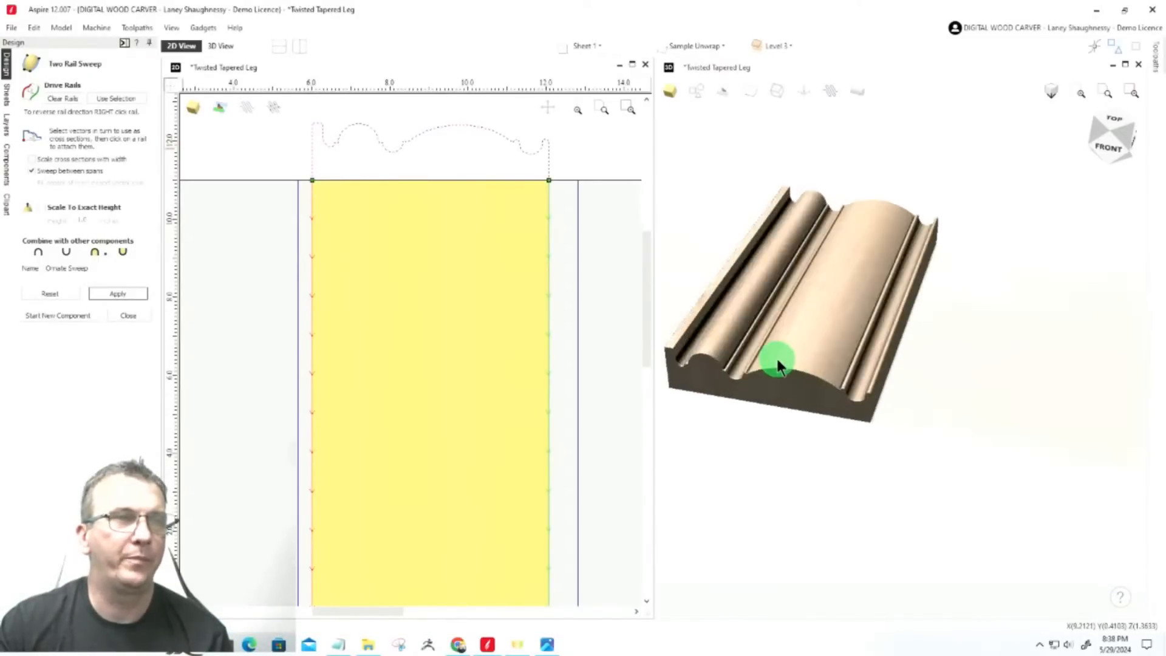
left_click(864, 104)
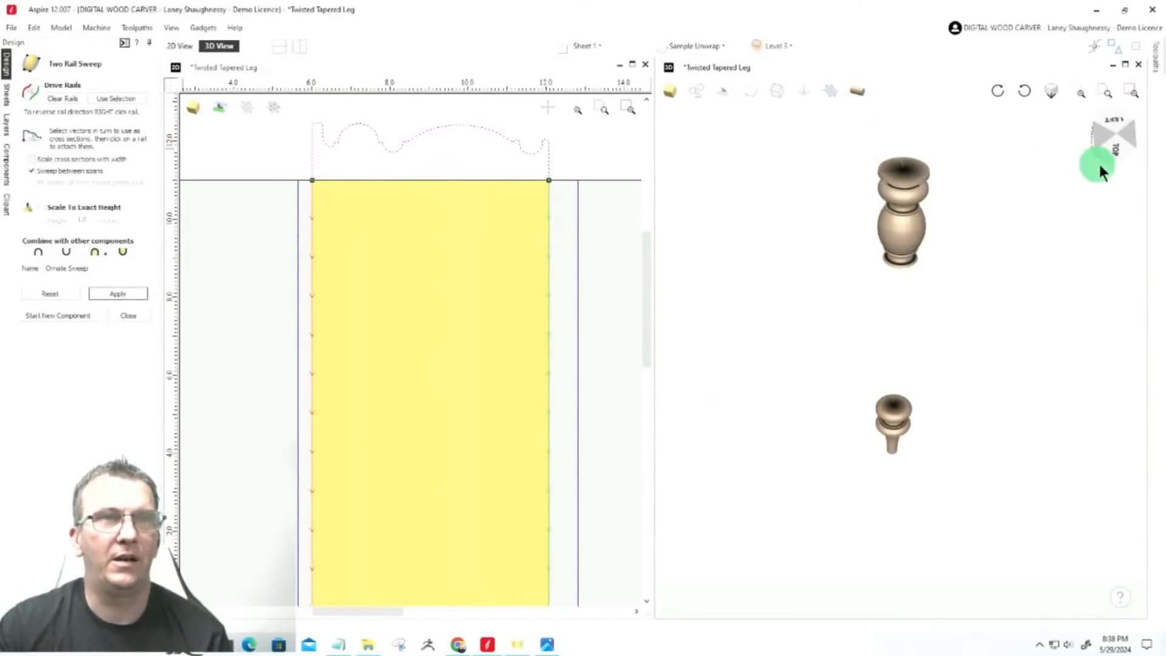
left_click(1113, 151)
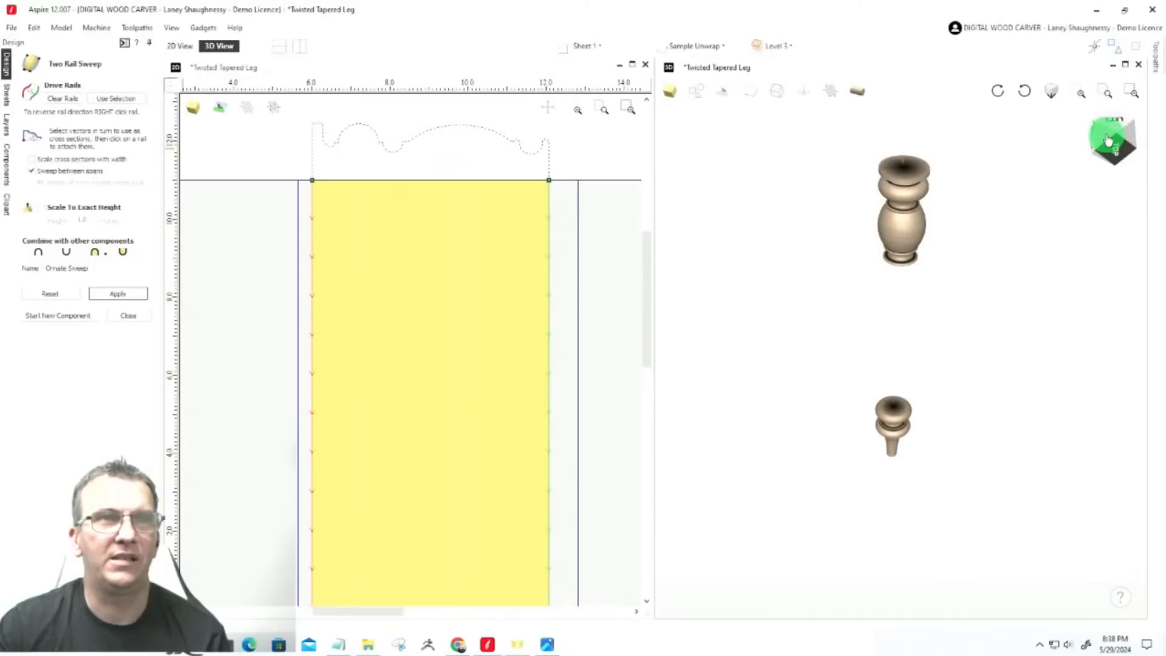
left_click_drag(1007, 164, 826, 527)
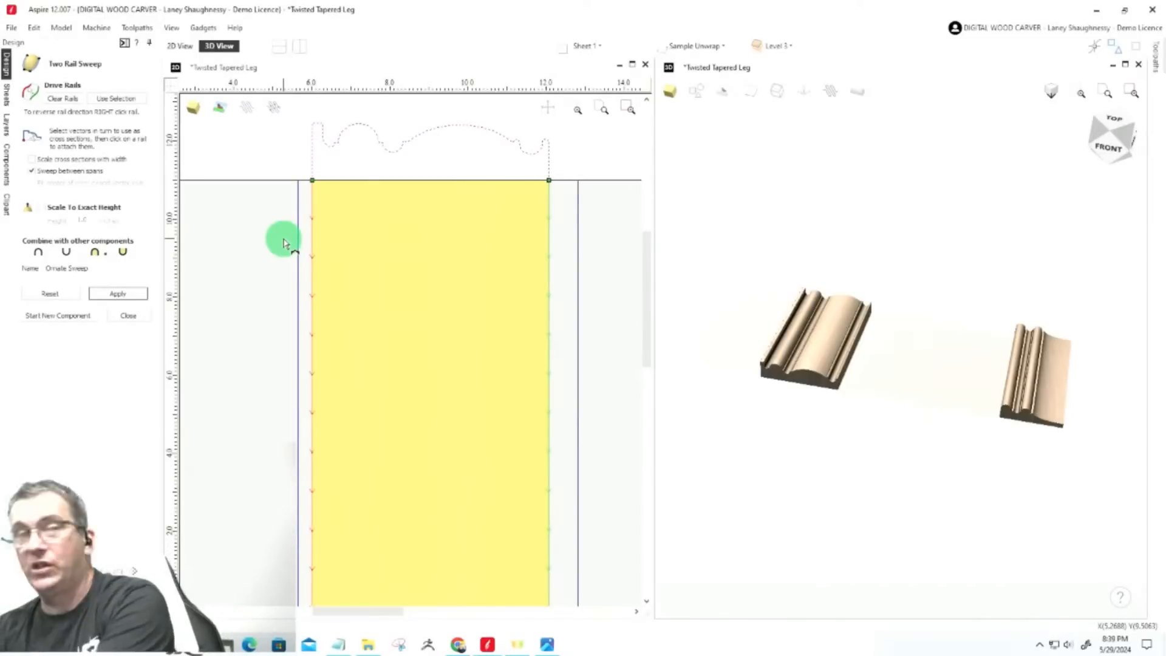
left_click(119, 317)
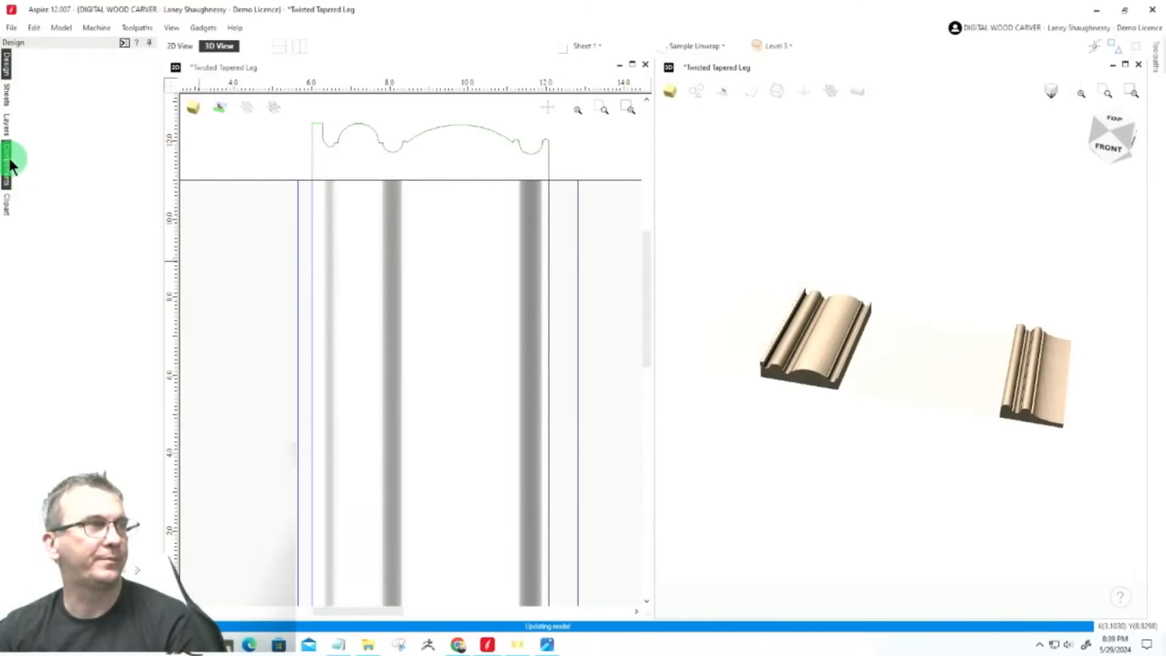
Show the Unwrapped Vectors layer with the square cross-sections and their unwrapped scalloped profiles
left_click(7, 63)
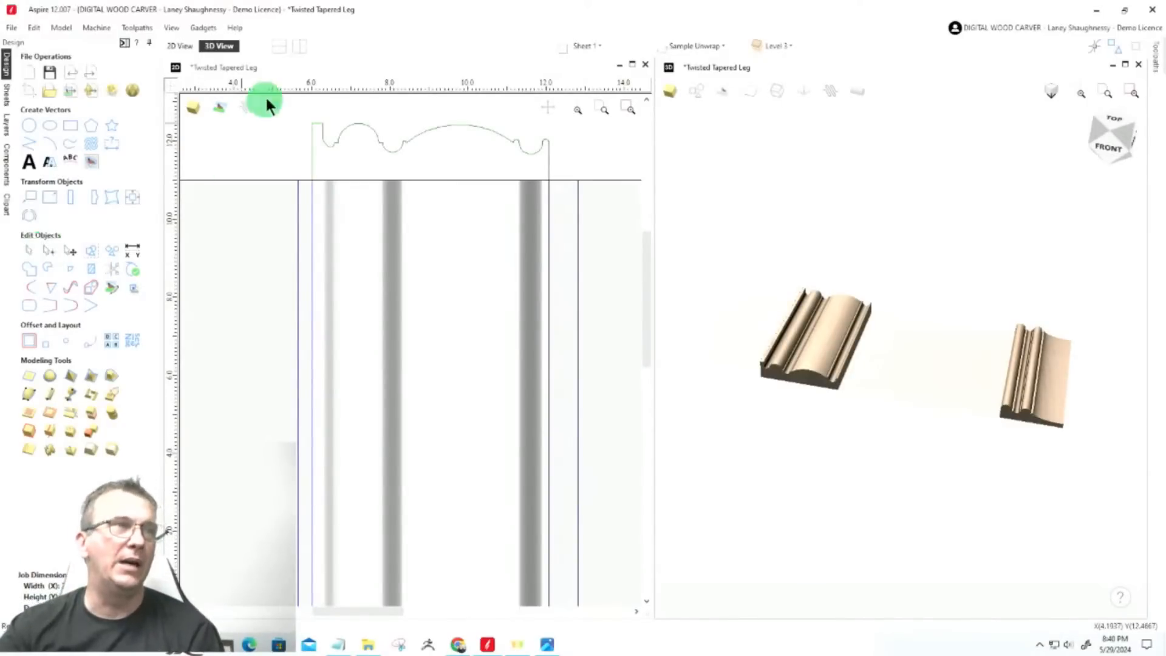
left_click(423, 153)
scroll(498, 176, "down", 1)
scroll(513, 191, "down", 2)
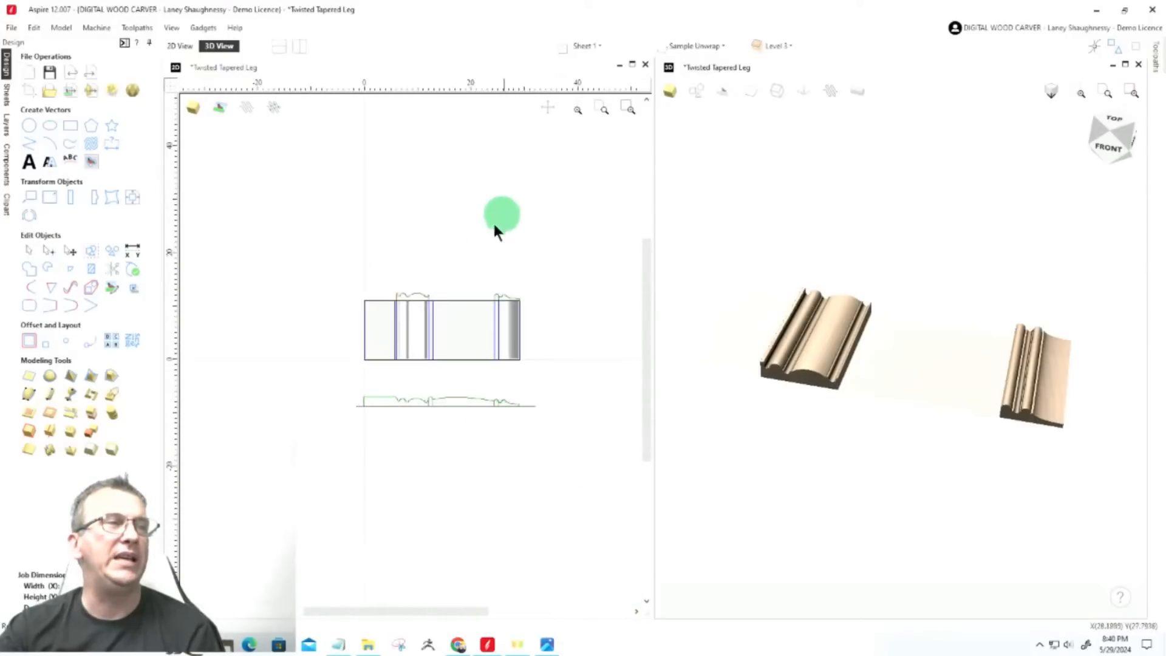
scroll(500, 342, "down", 1)
scroll(245, 312, "up", 6)
scroll(448, 307, "down", 3)
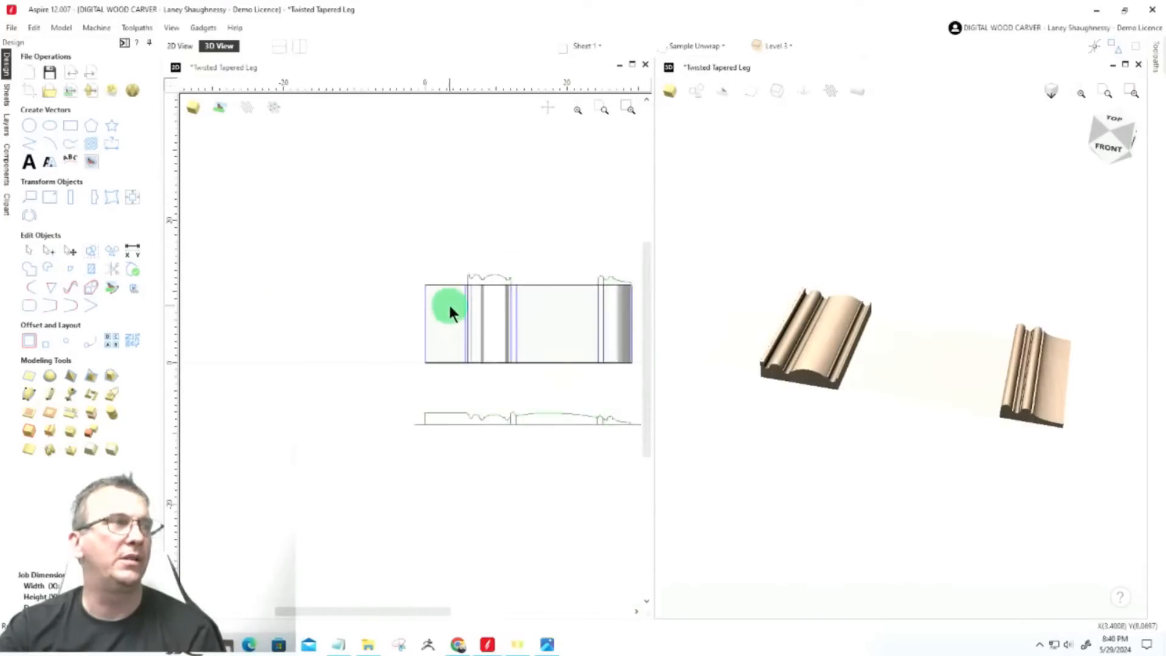
scroll(260, 273, "down", 2)
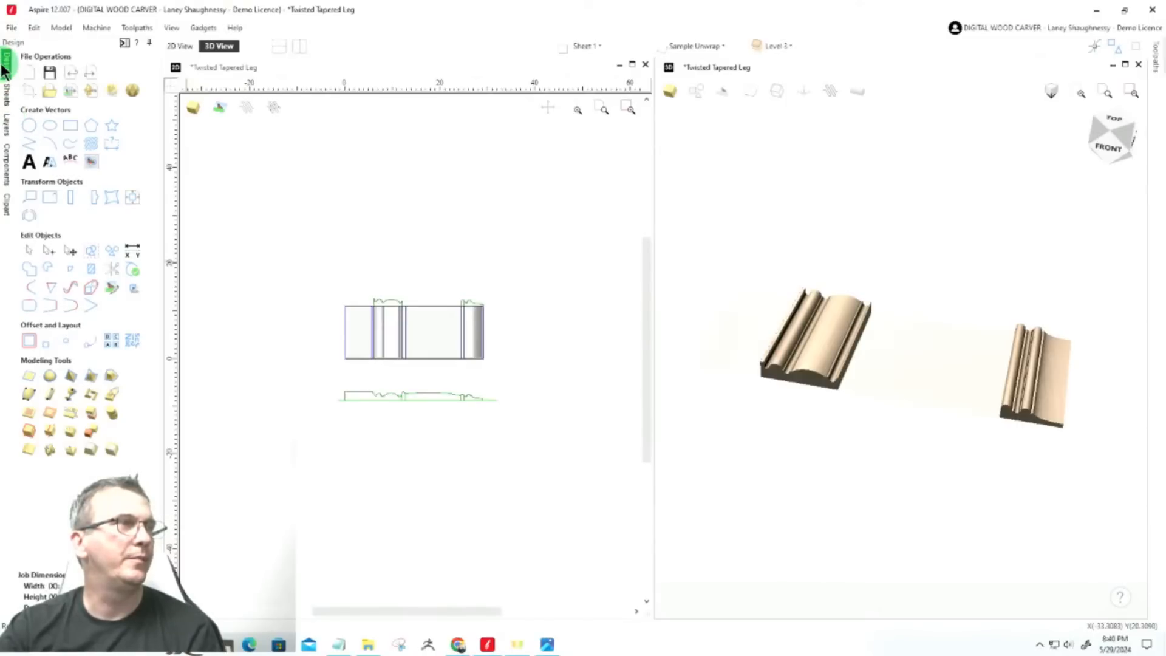
left_click(6, 125)
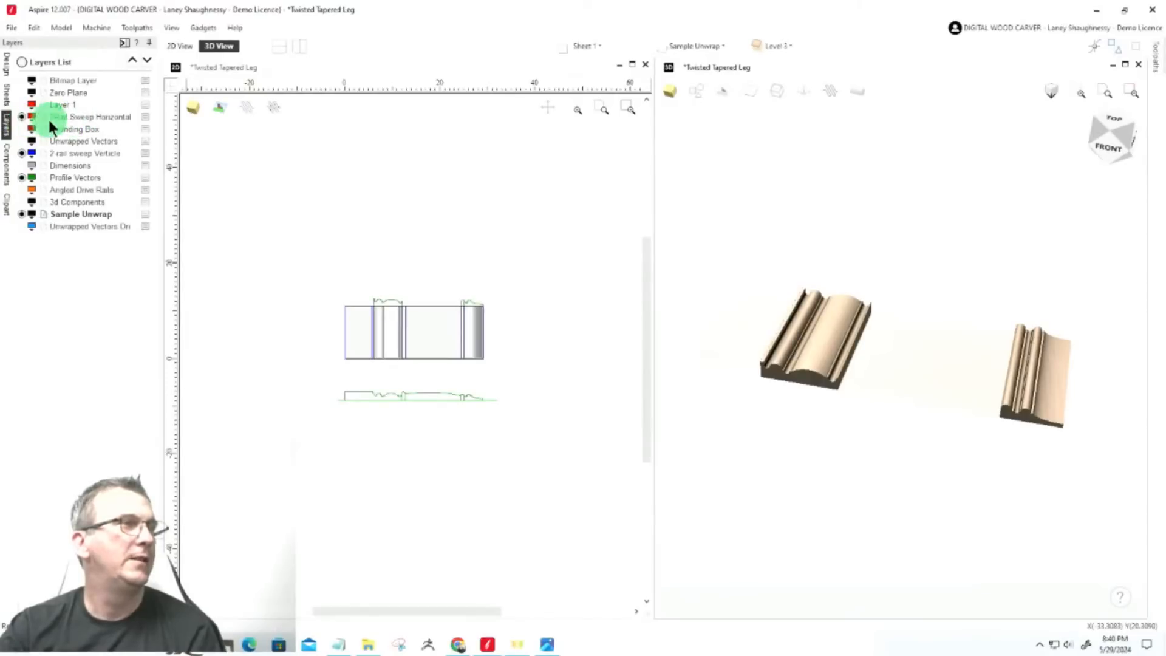
left_click(21, 141)
left_click(21, 153)
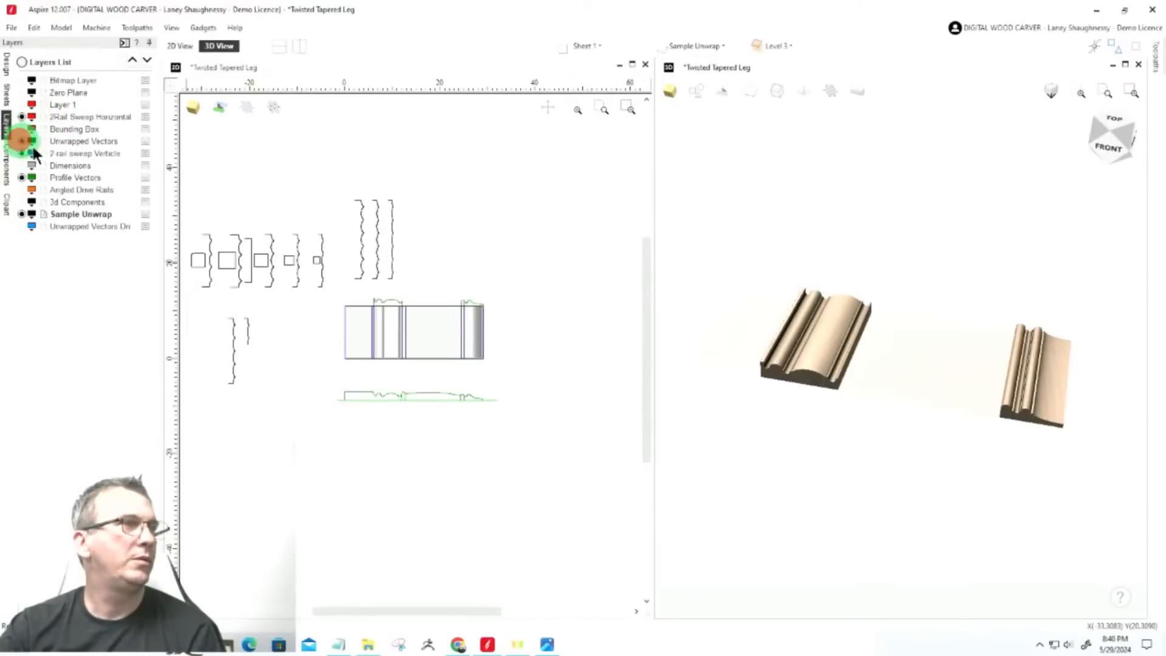
scroll(290, 261, "up", 4)
scroll(237, 309, "up", 5)
scroll(463, 333, "down", 5)
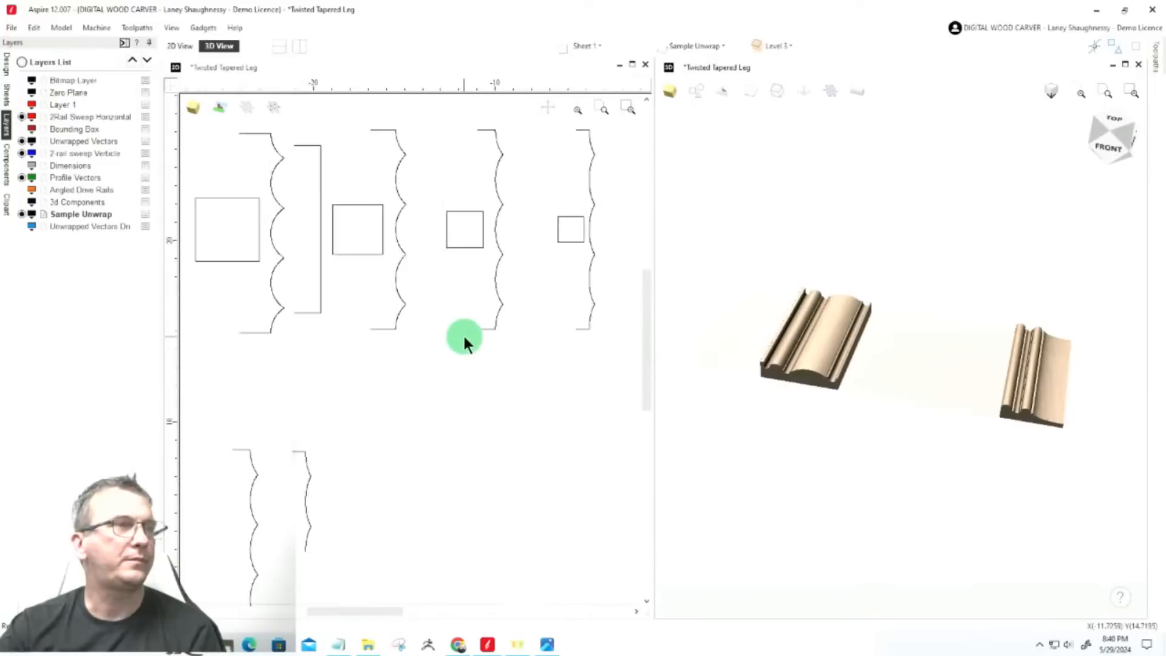
Examine the node density of the unwrapped scalloped vector beside the 2.75 inch square in node editing
left_click(408, 330)
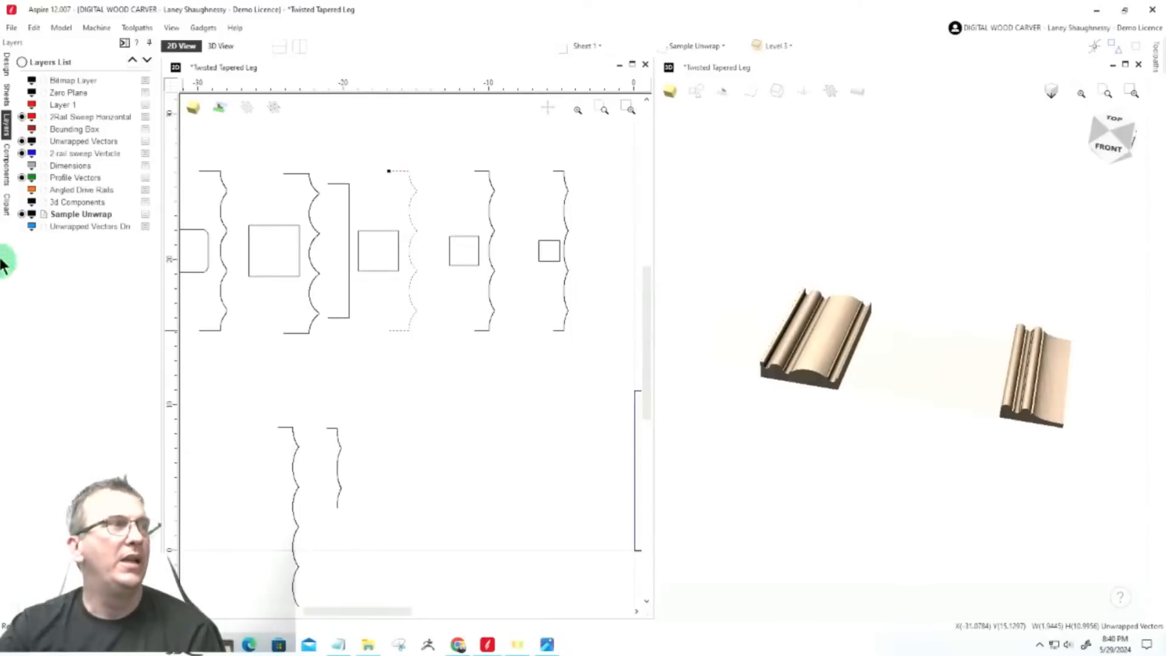
left_click(6, 62)
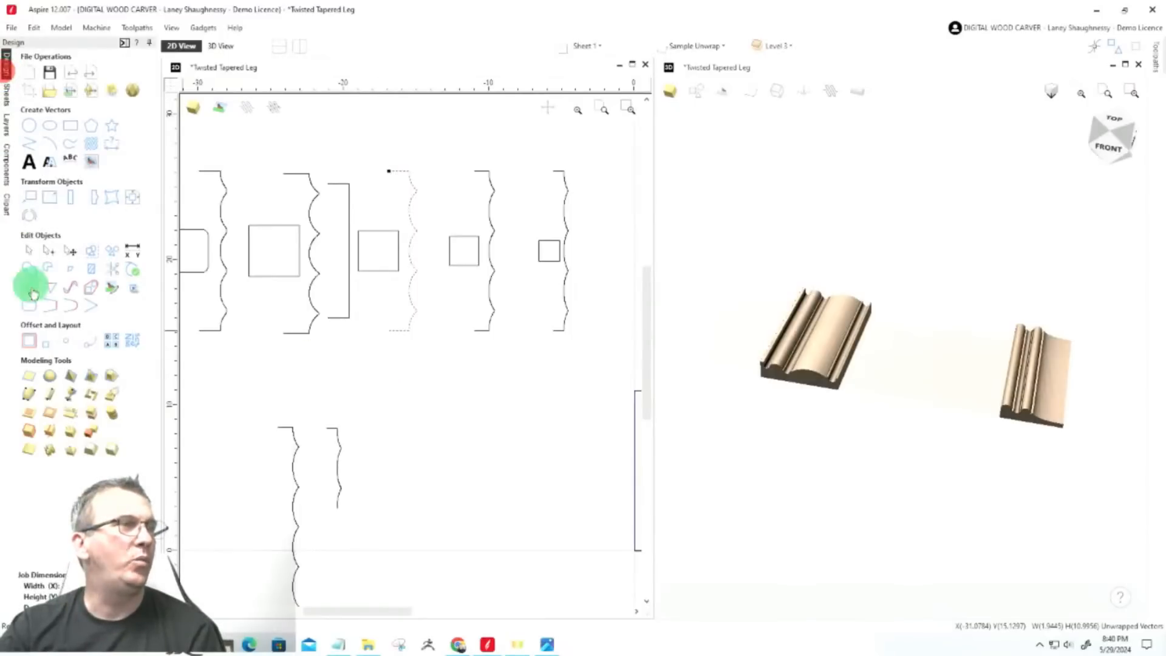
left_click(47, 252)
scroll(401, 194, "up", 8)
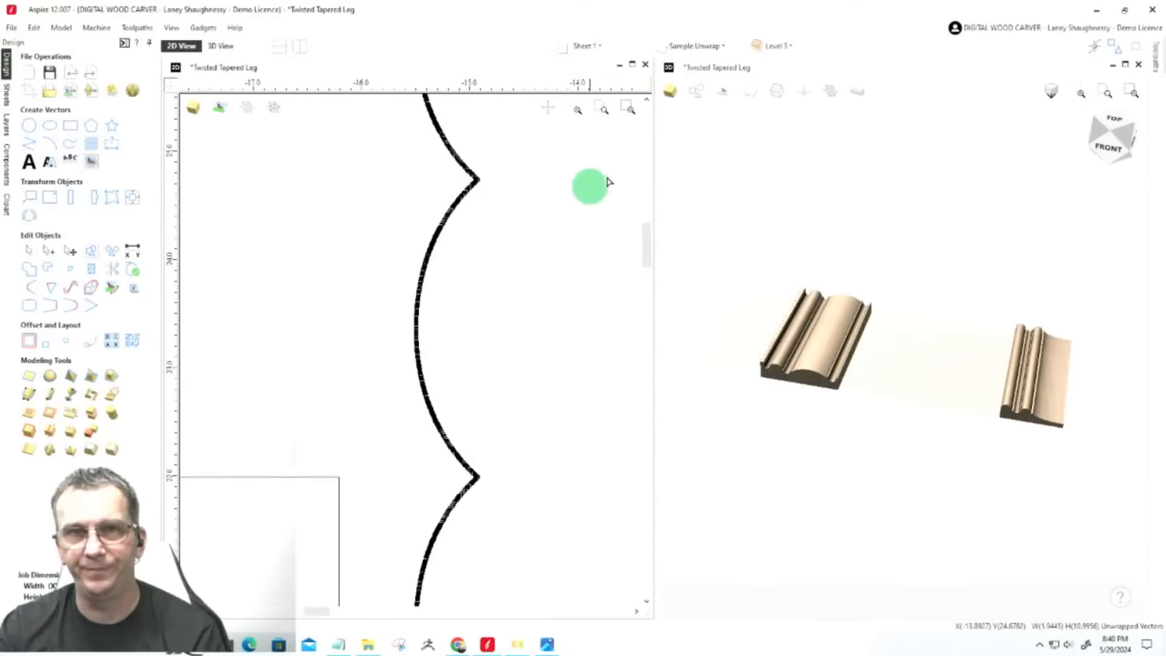
scroll(627, 173, "down", 3)
scroll(489, 301, "down", 3)
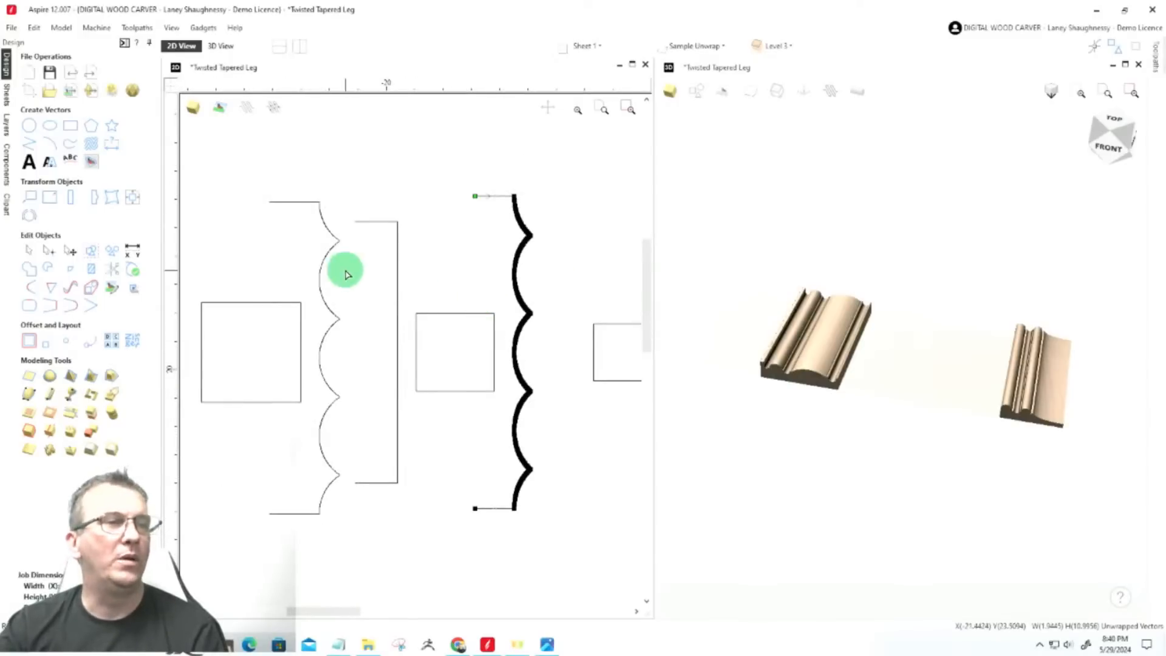
scroll(590, 336, "up", 2)
scroll(486, 276, "down", 1)
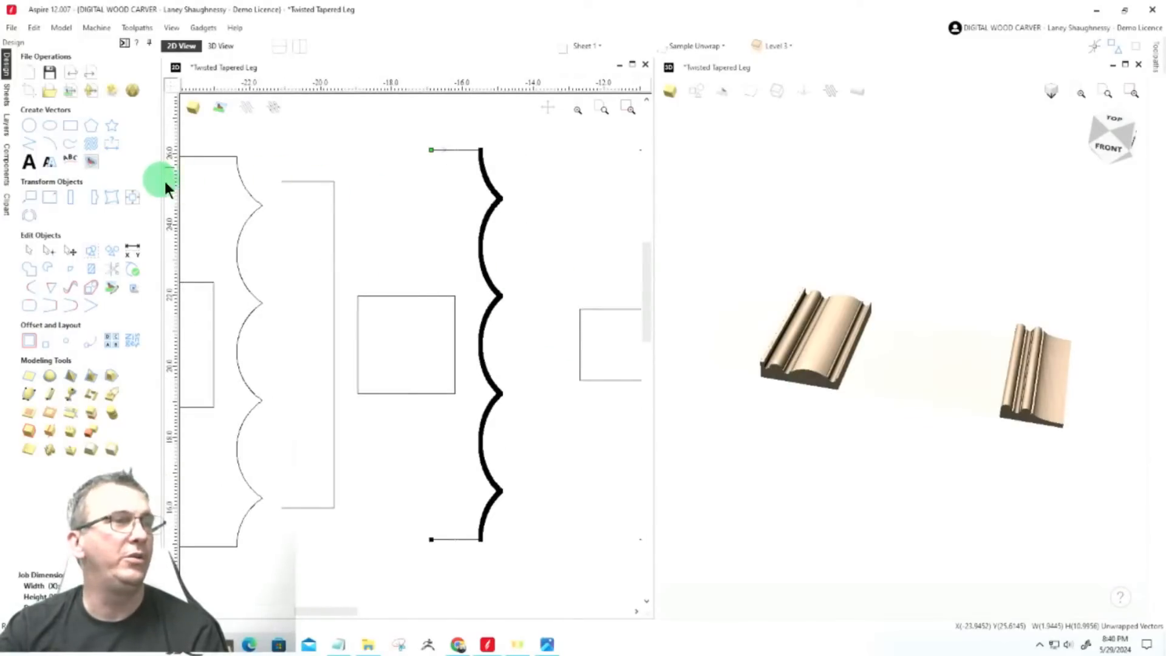
Unwrap the 2.75 inch square about the center of its contour with simplified unwrapped vectors
left_click(395, 296)
scroll(386, 286, "down", 2)
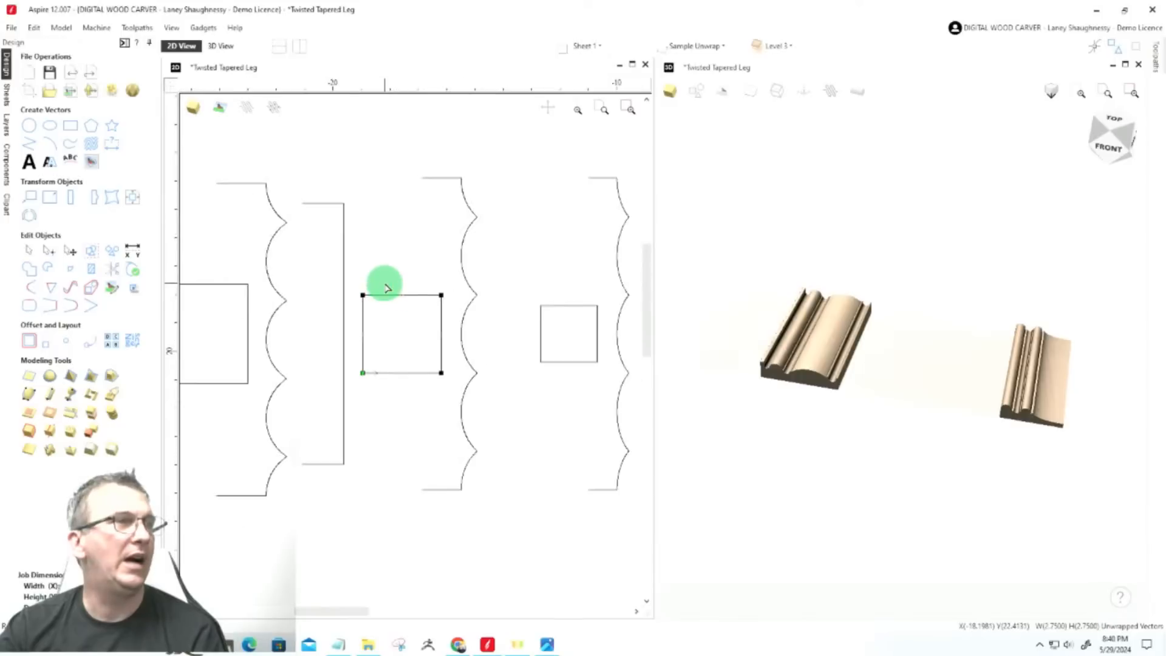
left_click(28, 215)
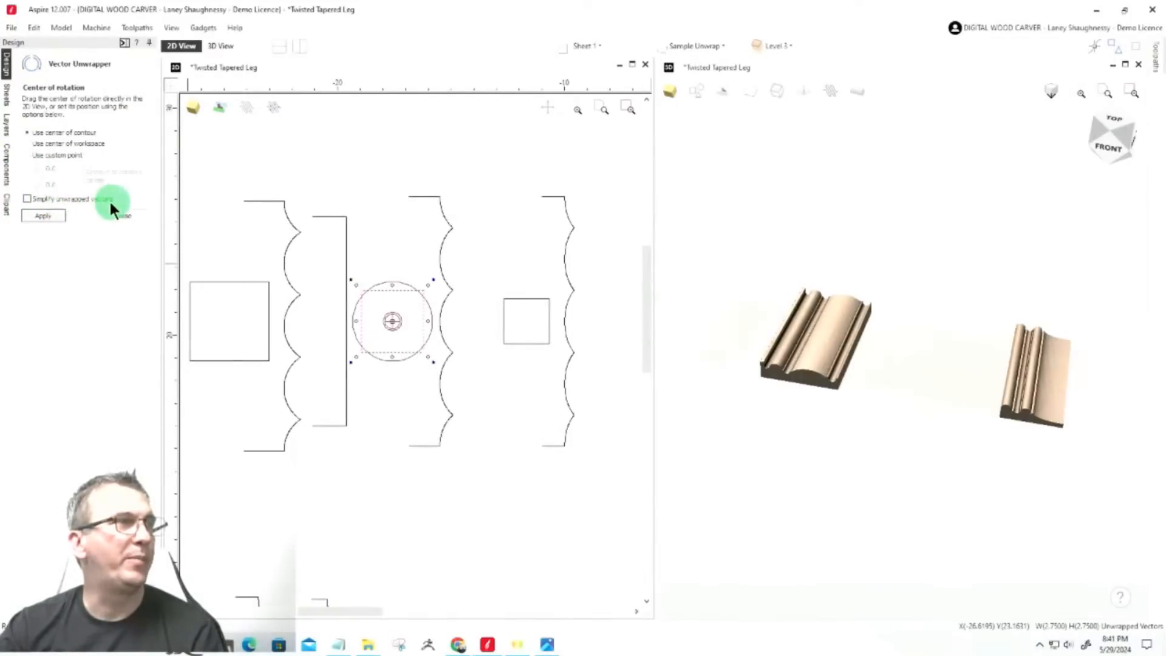
left_click(26, 198)
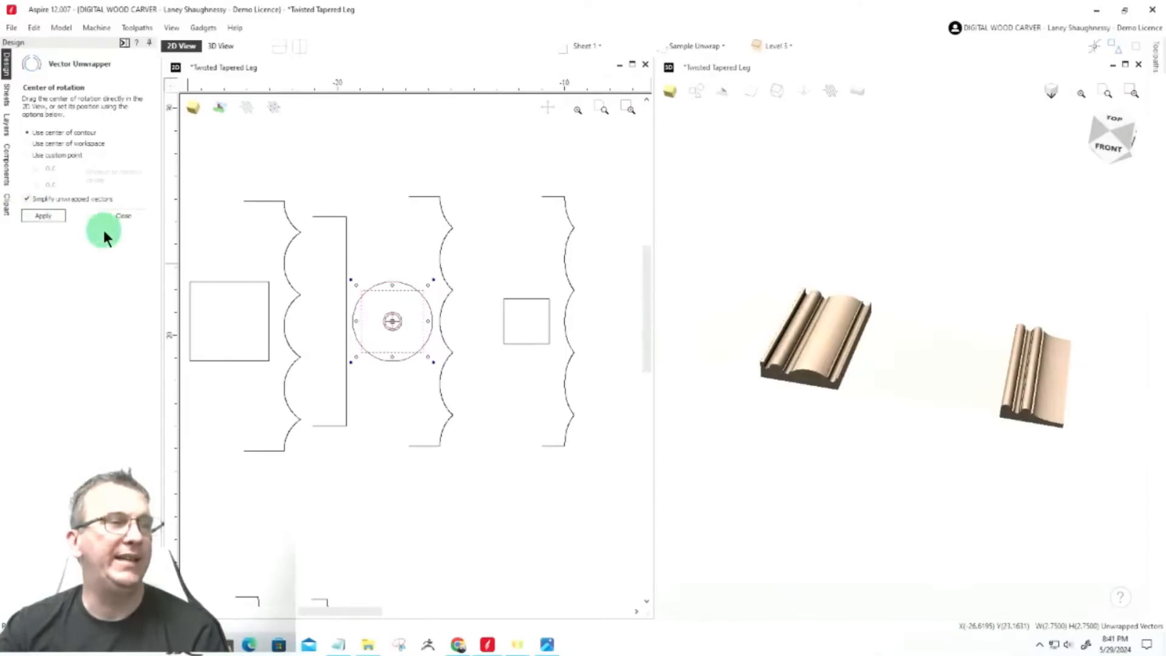
scroll(303, 310, "down", 7)
scroll(449, 395, "up", 2)
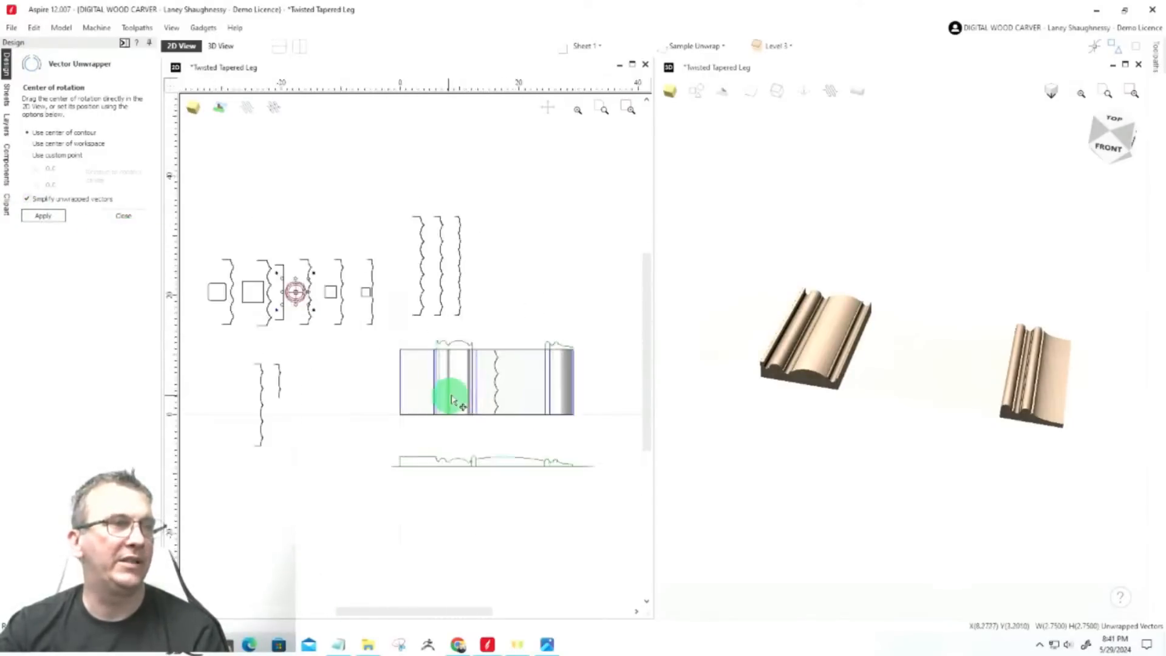
Leave the vector unwrapper and move the newly unwrapped scalloped vector from the job to the empty area above the square cross-sections
left_click(507, 377)
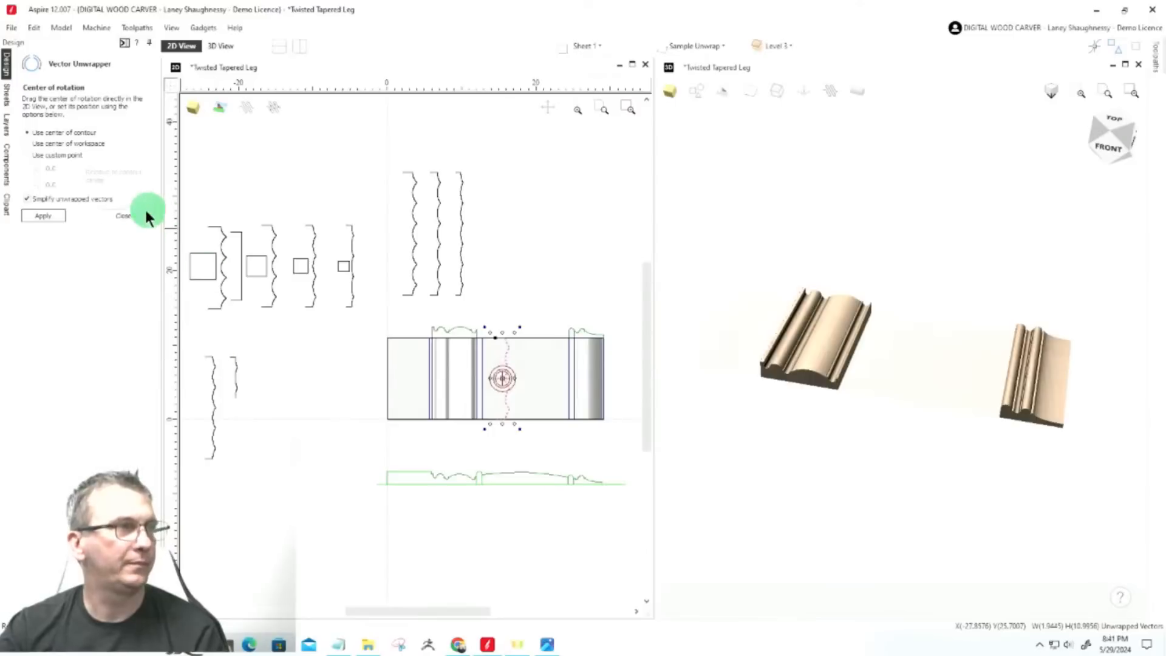
left_click(126, 217)
left_click(506, 359)
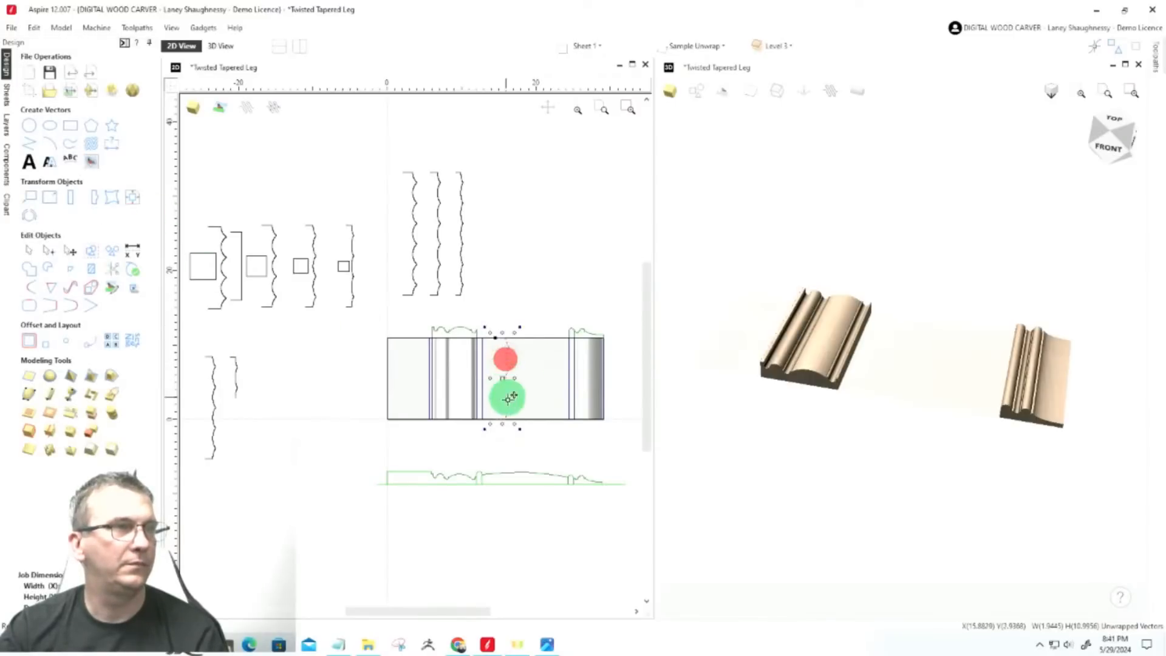
left_click(507, 419)
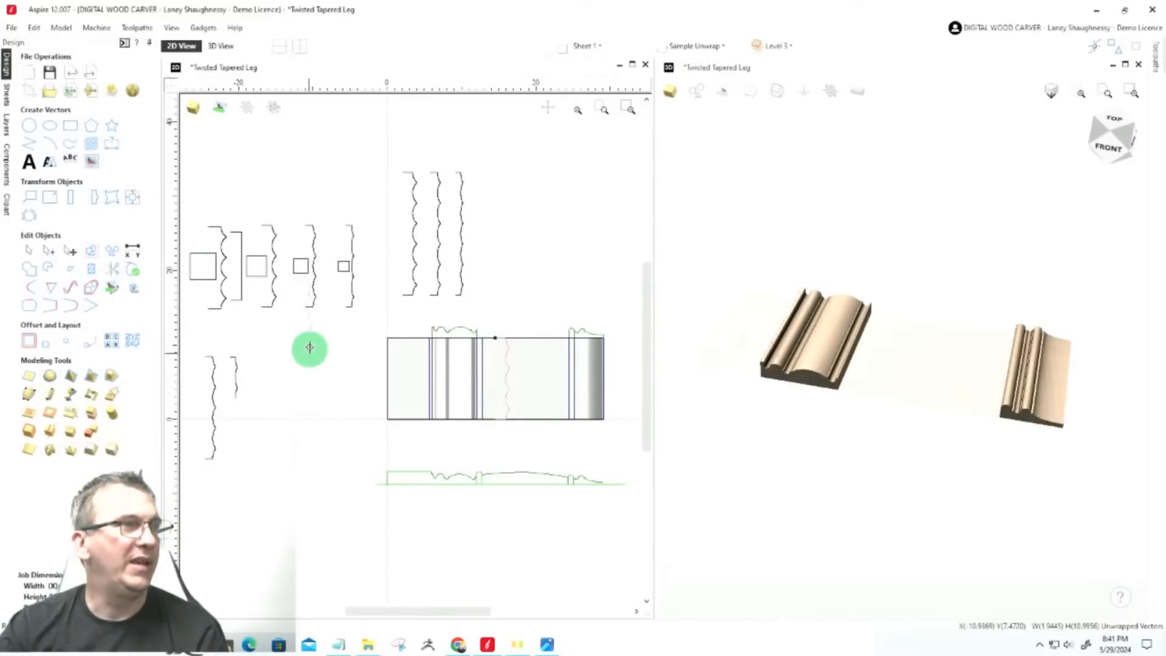
mouse_move(309, 347)
left_mouse_down()
mouse_move(310, 229)
mouse_move(250, 161)
left_mouse_up()
scroll(250, 161, "up", 3)
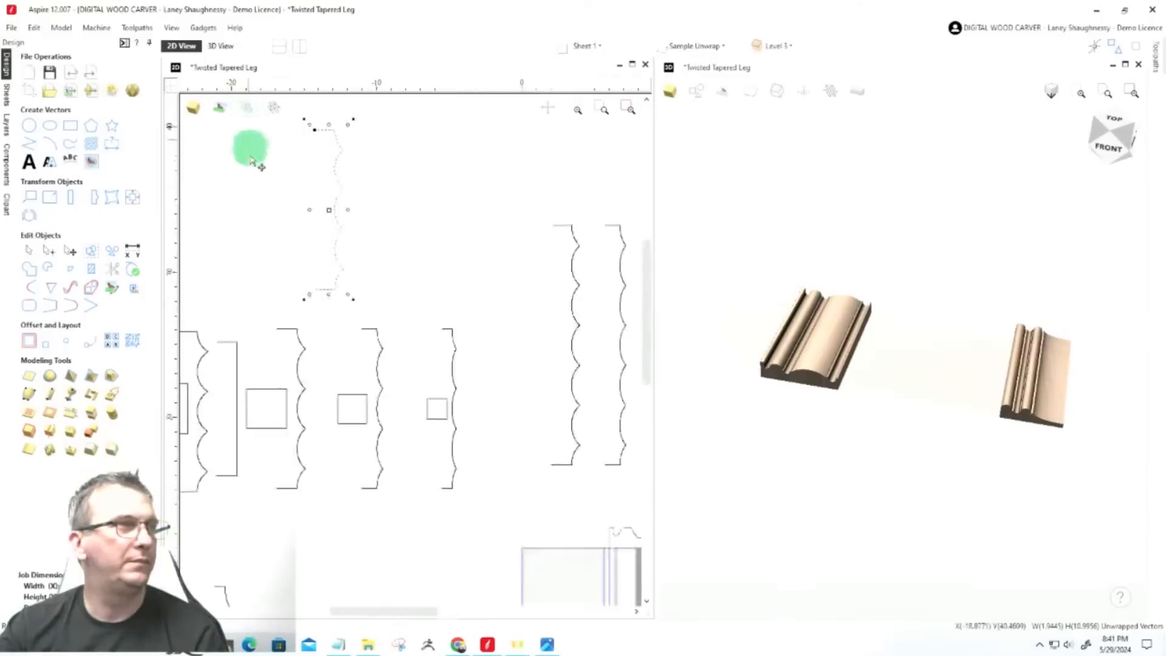
scroll(289, 190, "up", 1)
scroll(315, 188, "down", 2)
scroll(300, 174, "up", 2)
scroll(201, 262, "up", 1)
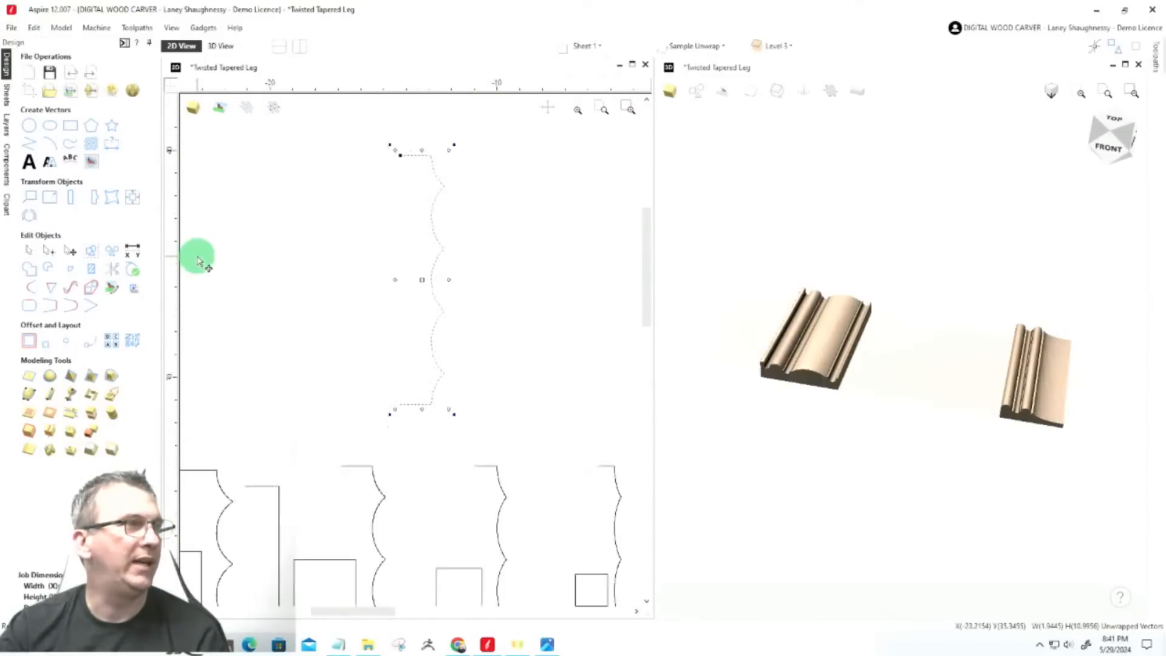
Examine the node distribution along the unwrapped scalloped vector in node editing
left_click(48, 250)
scroll(459, 161, "up", 1)
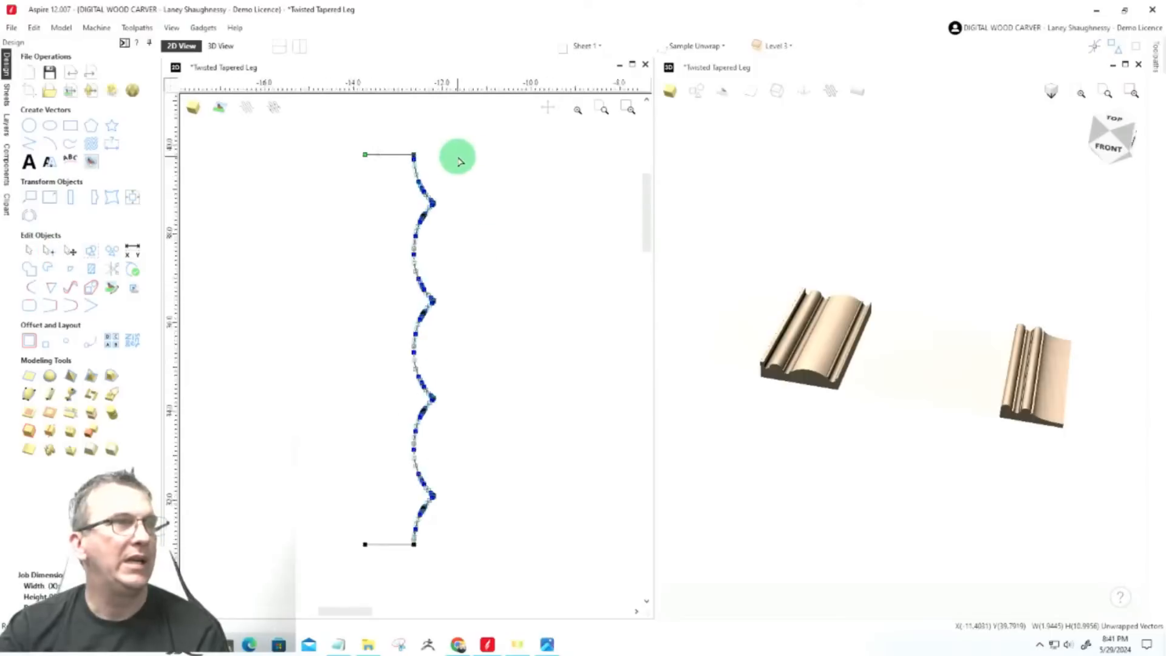
scroll(413, 163, "up", 3)
scroll(392, 121, "up", 1)
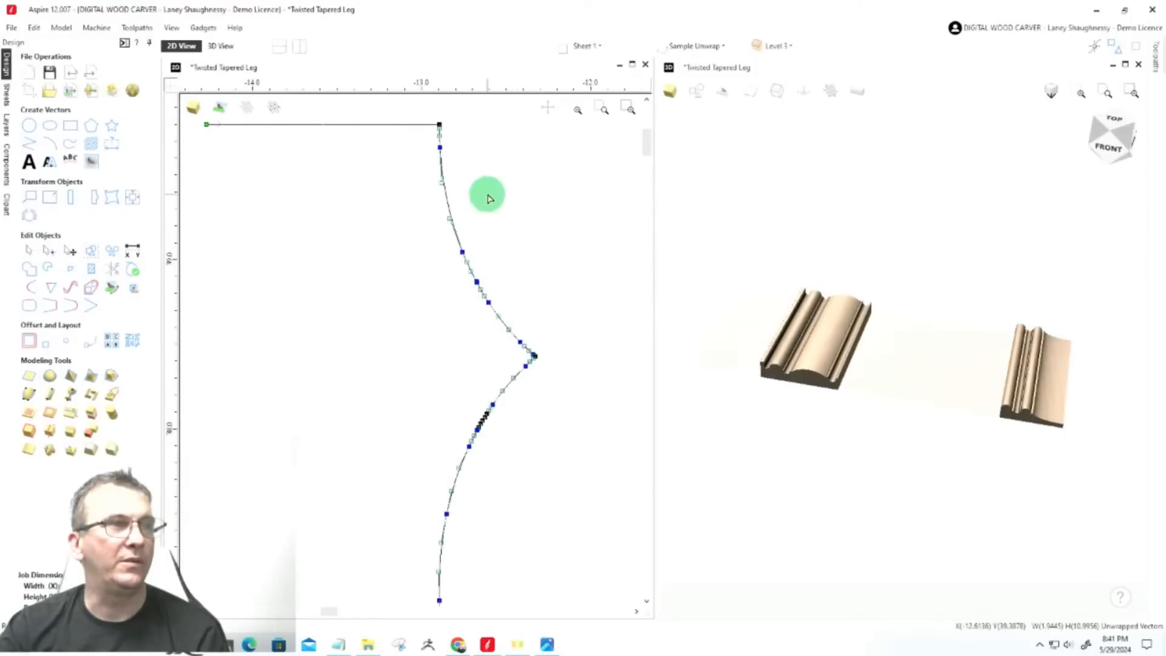
scroll(468, 271, "up", 2)
scroll(377, 240, "up", 2)
scroll(331, 221, "down", 6)
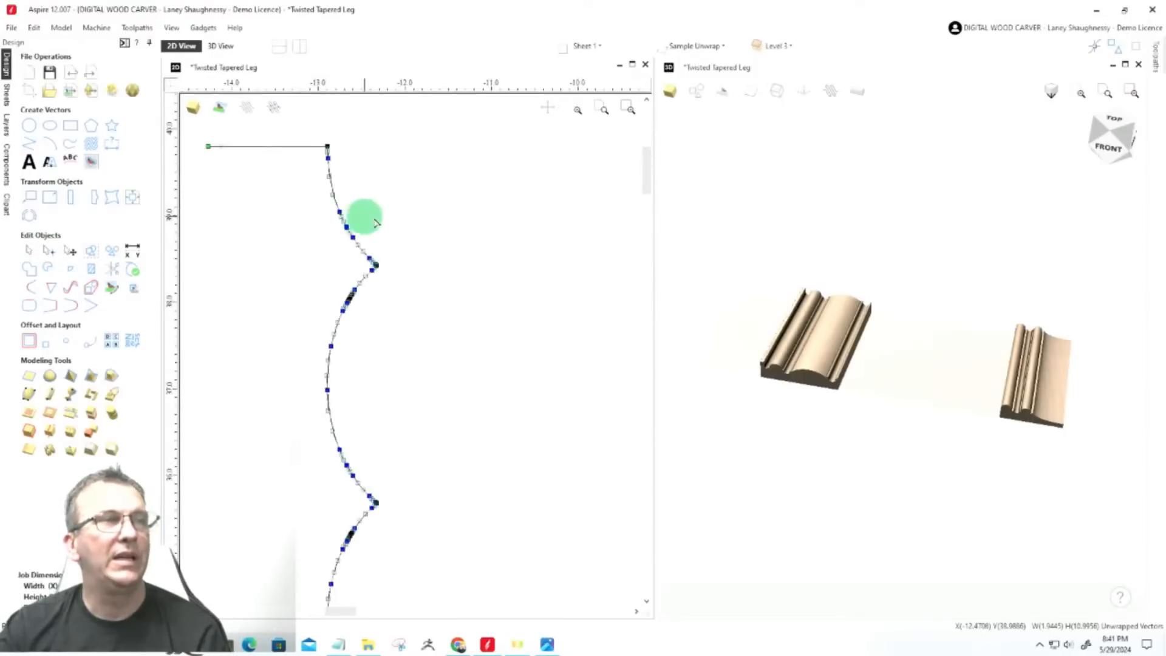
scroll(426, 222, "down", 3)
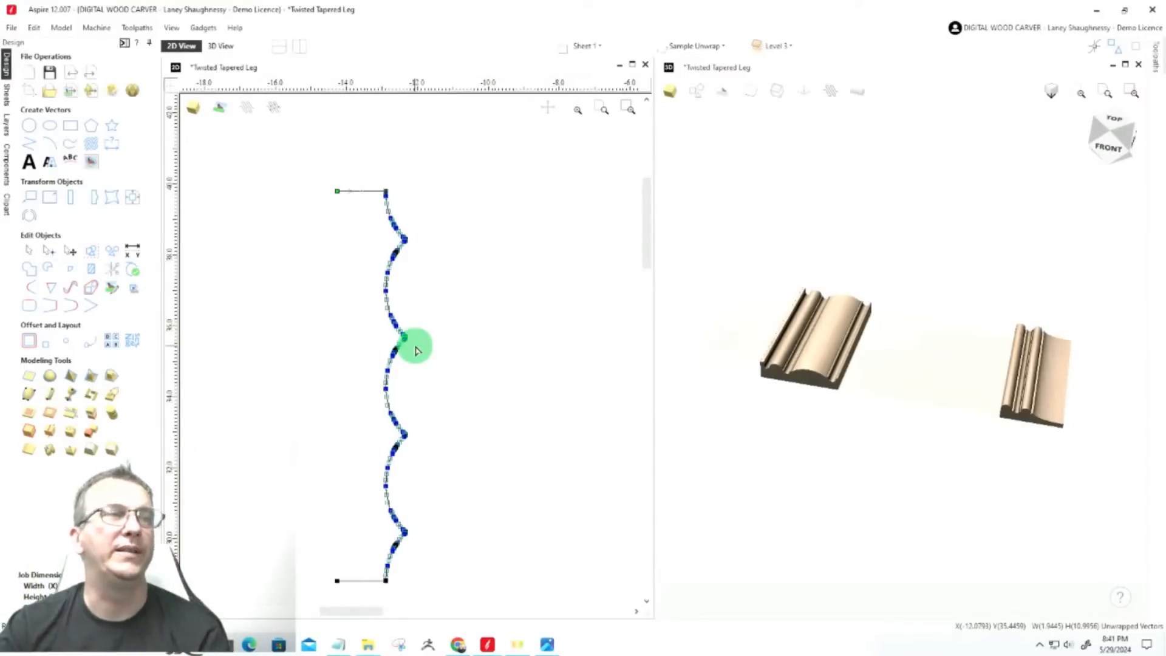
scroll(435, 192, "down", 2)
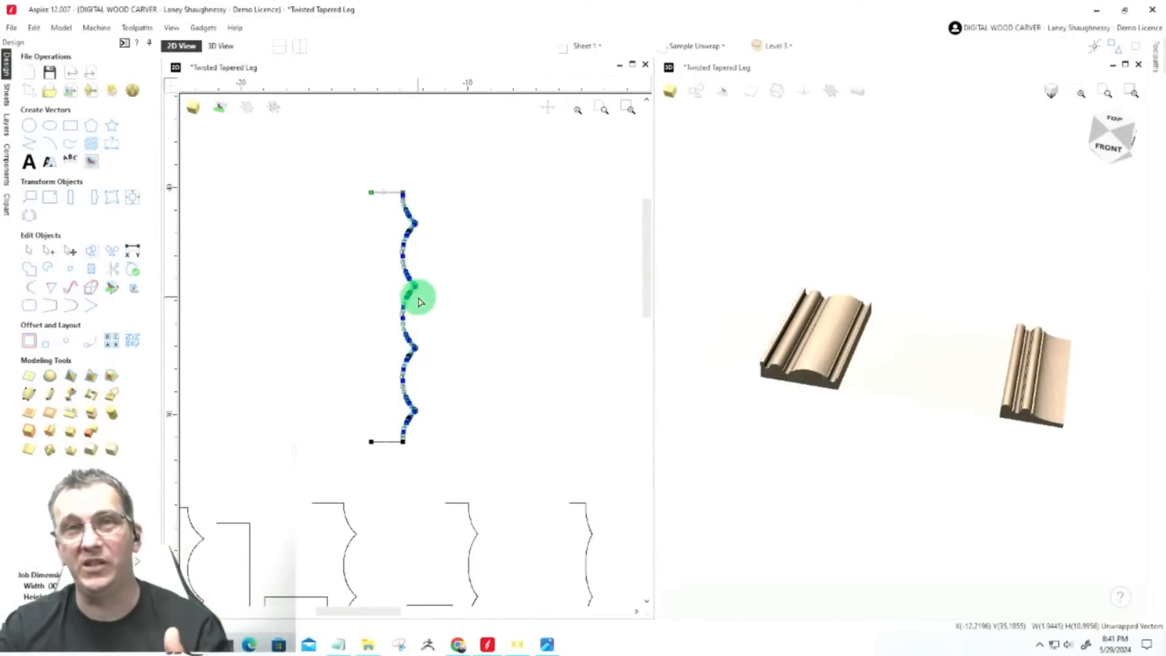
Fit circular arcs to the scalloped vector with 0.001 inch tolerance, keeping sharp corners up to 60 degrees and replacing the selected vector
left_click(71, 293)
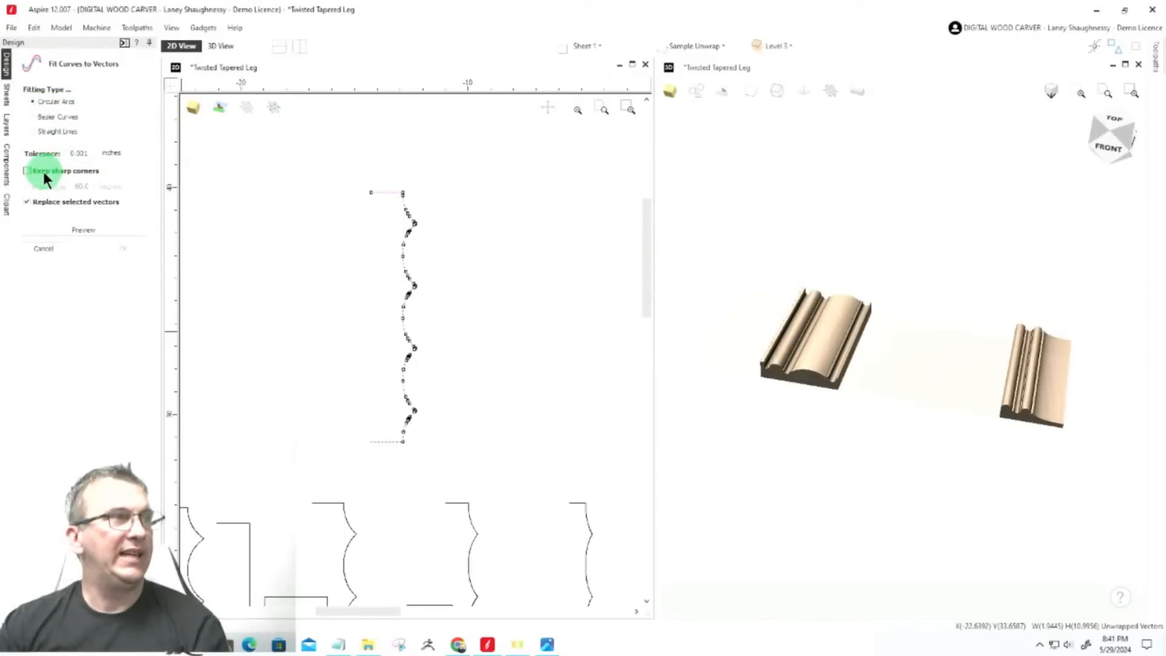
left_click(26, 171)
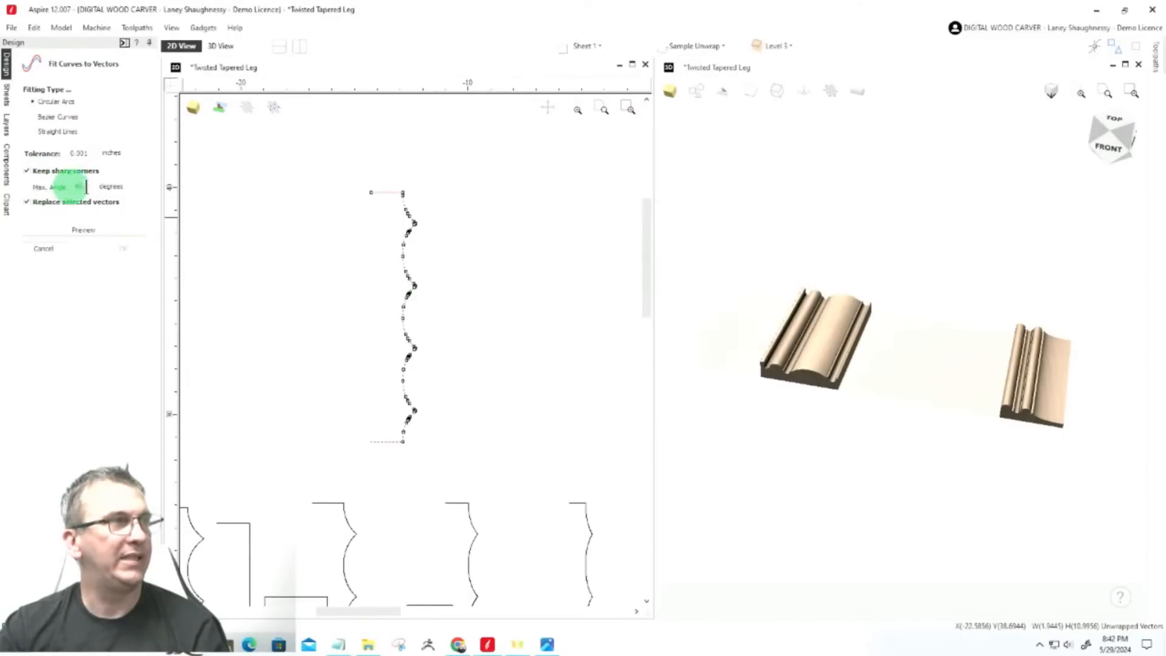
left_click(85, 231)
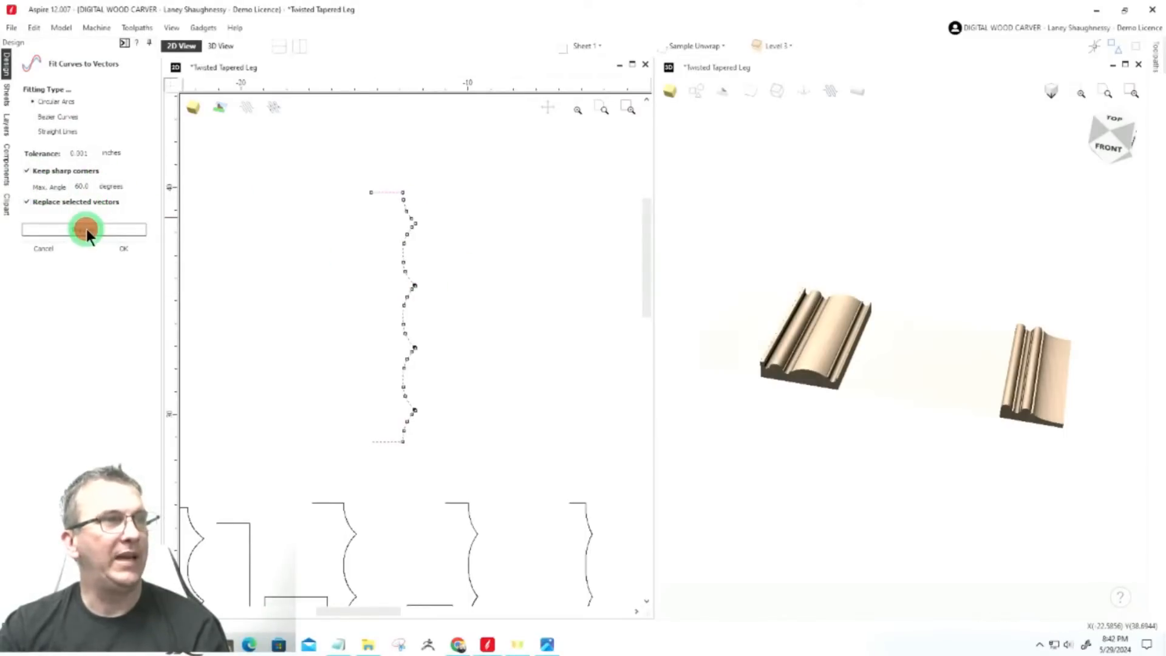
scroll(345, 239, "up", 2)
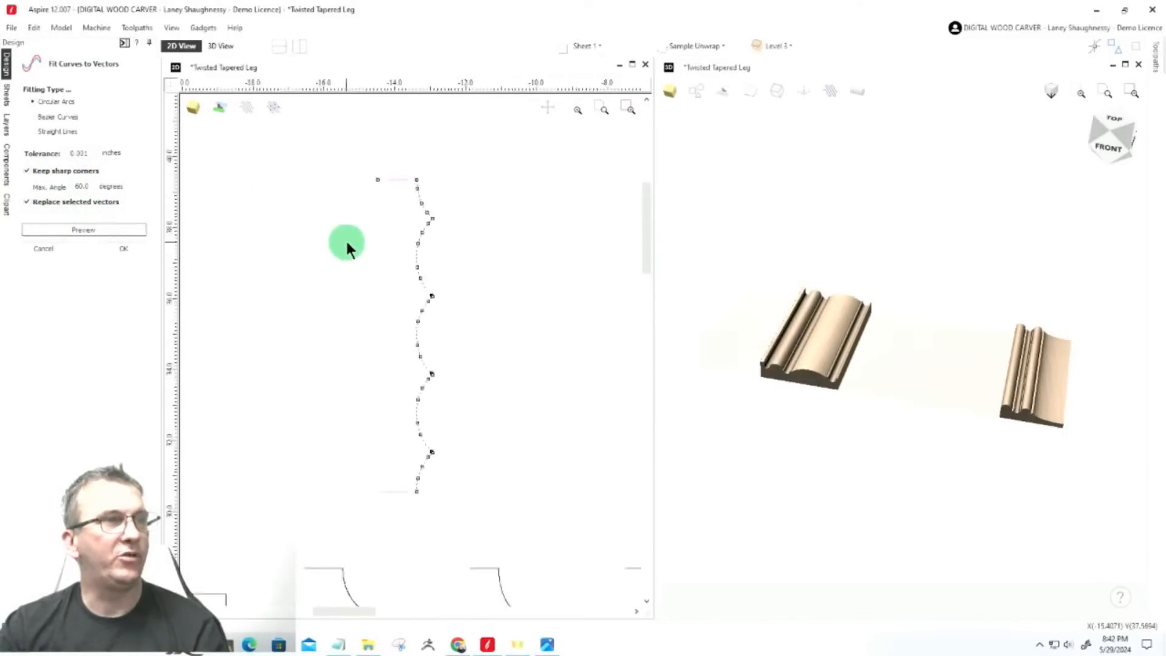
left_click(122, 248)
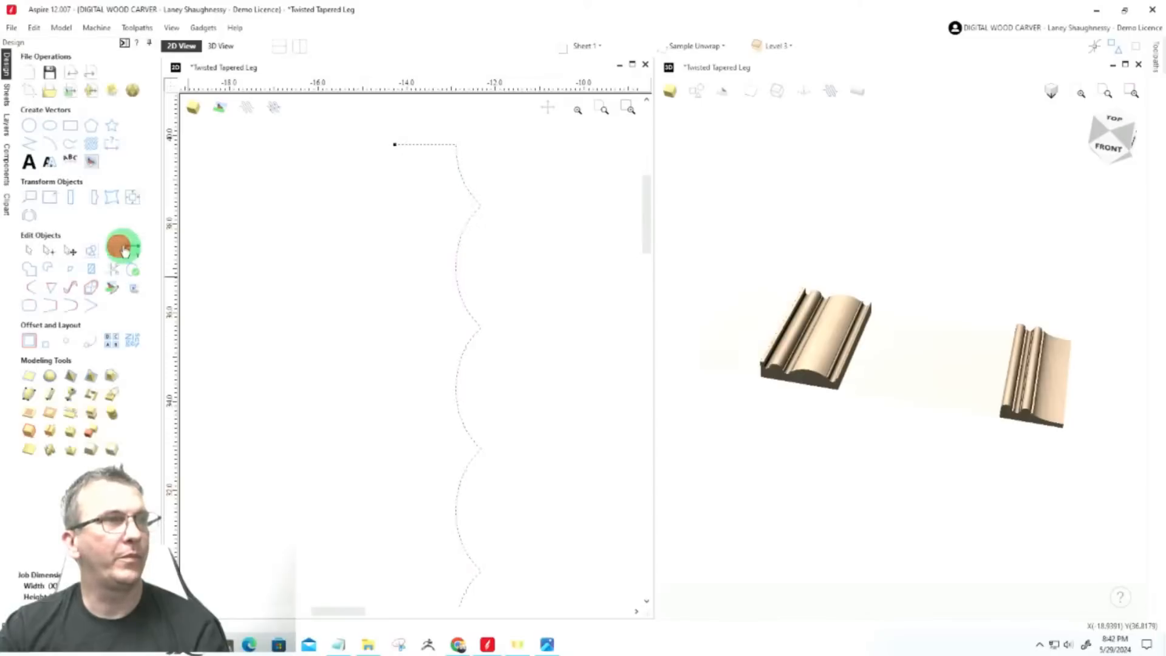
Inspect the nodes and sharp corners of the arc-fitted scalloped vector in node editing
left_click(47, 250)
scroll(408, 173, "down", 3)
scroll(444, 330, "up", 6)
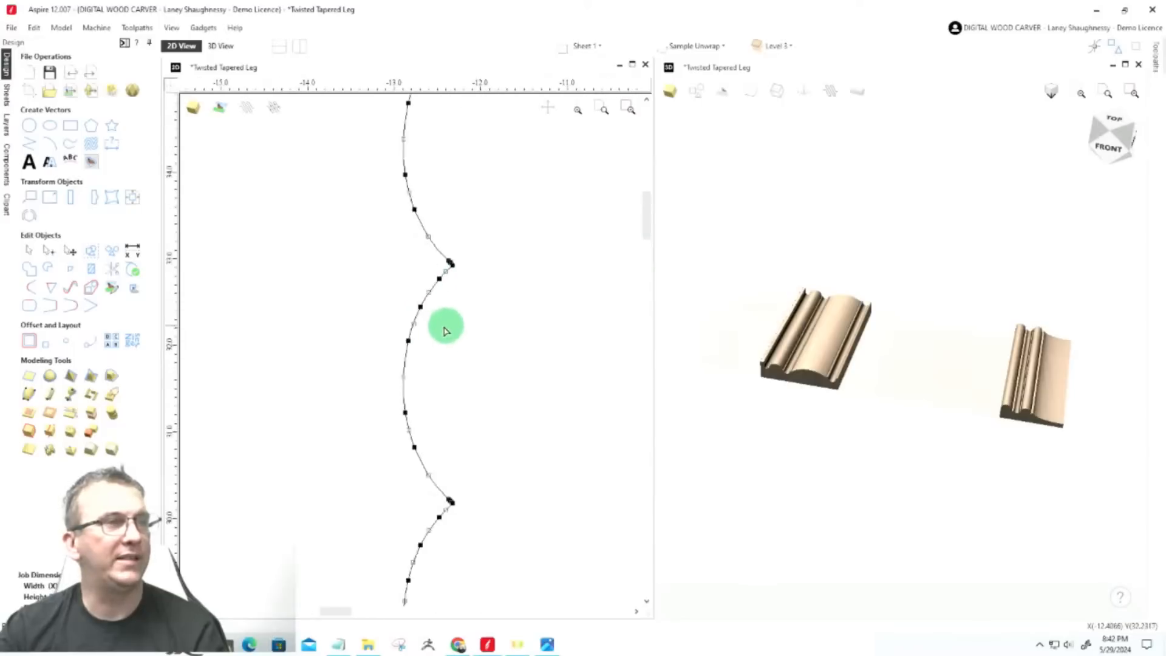
scroll(407, 331, "up", 4)
scroll(470, 181, "down", 5)
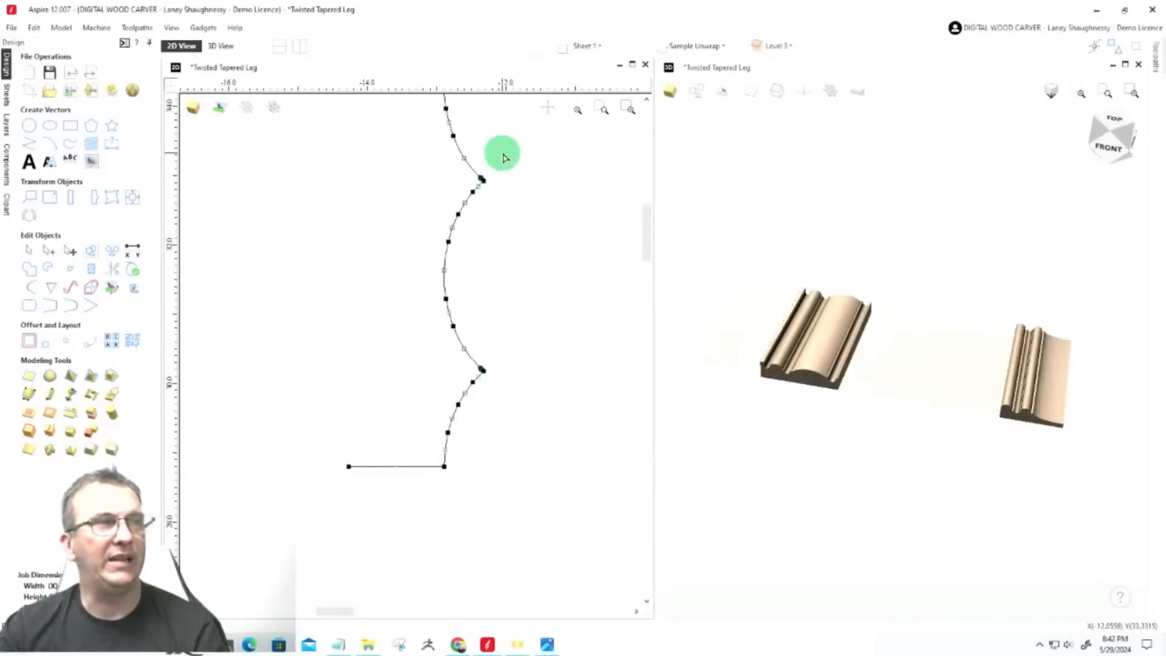
scroll(425, 287, "down", 3)
scroll(429, 292, "up", 6)
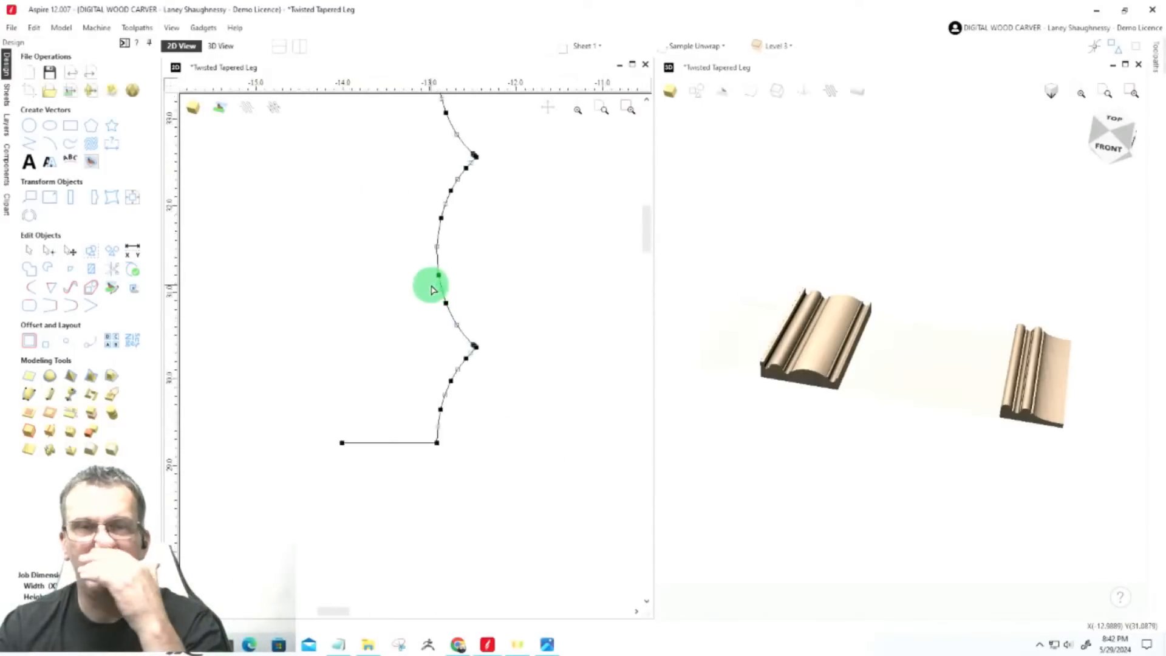
scroll(427, 287, "down", 4)
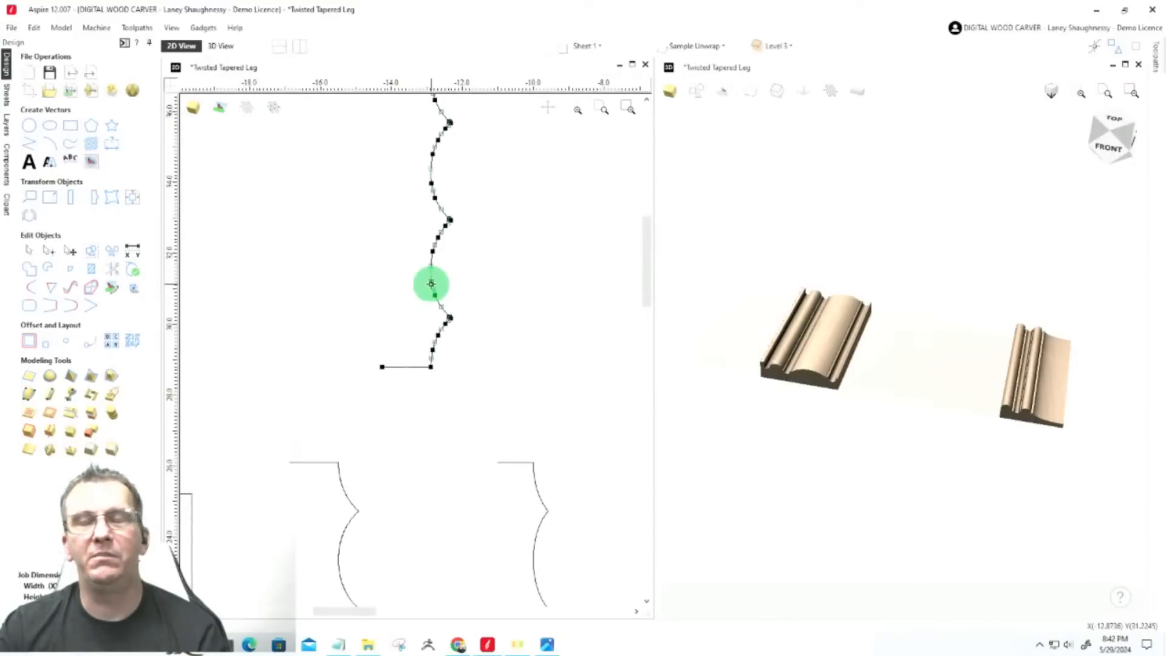
scroll(515, 237, "down", 3)
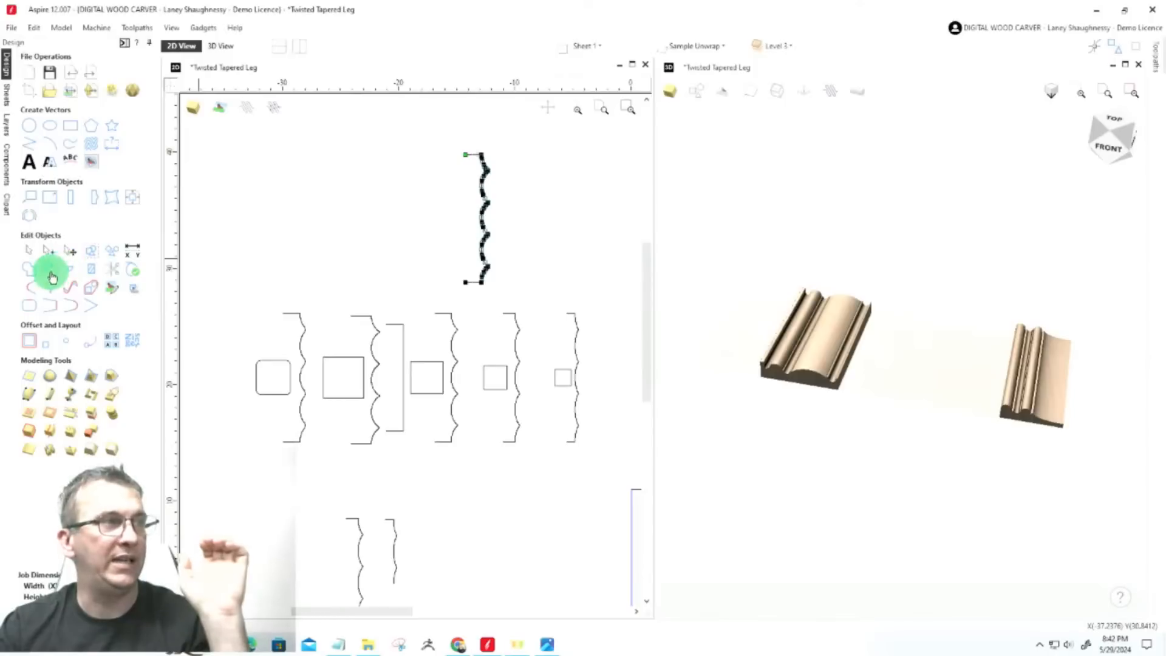
scroll(490, 190, "up", 5)
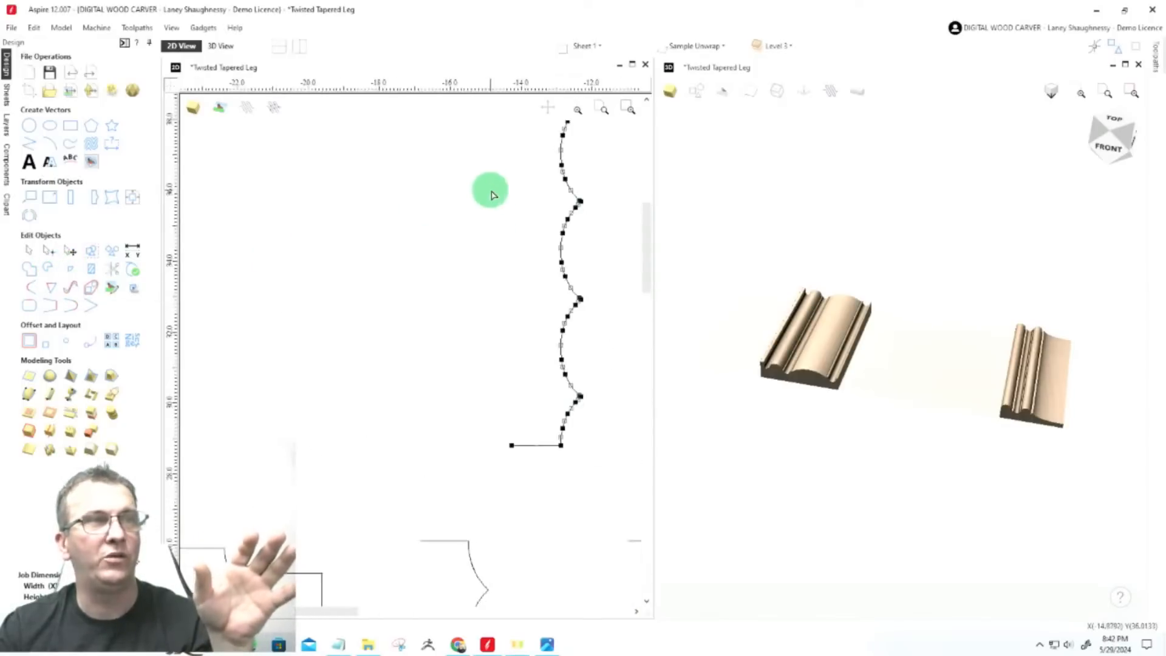
scroll(466, 229, "up", 10)
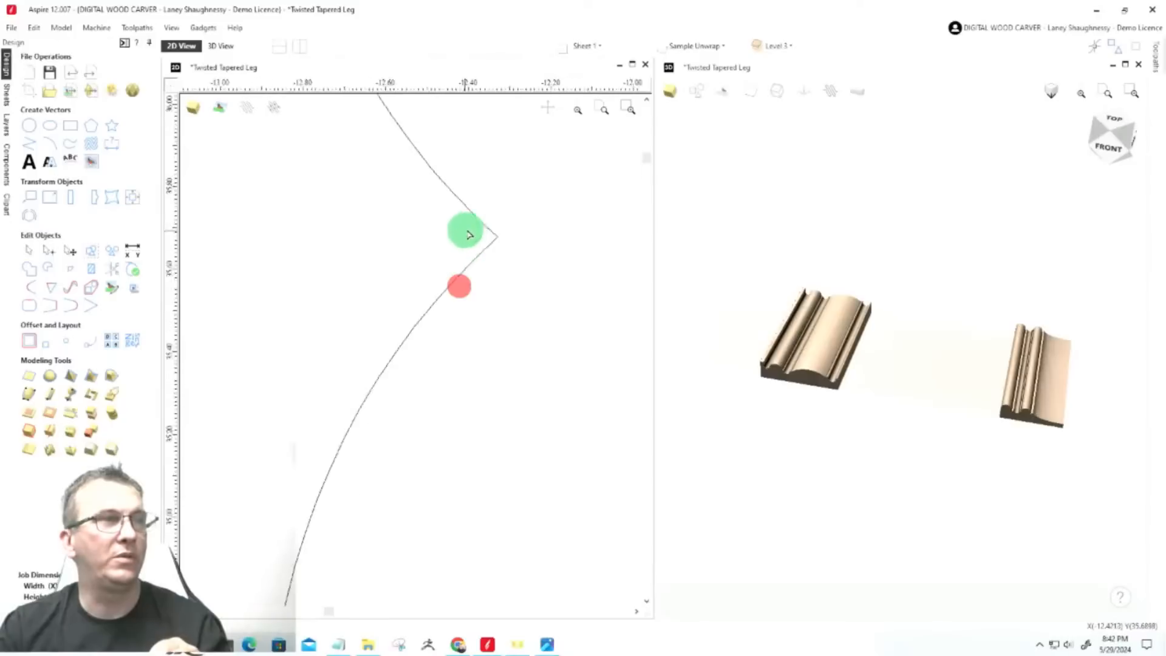
scroll(563, 287, "down", 12)
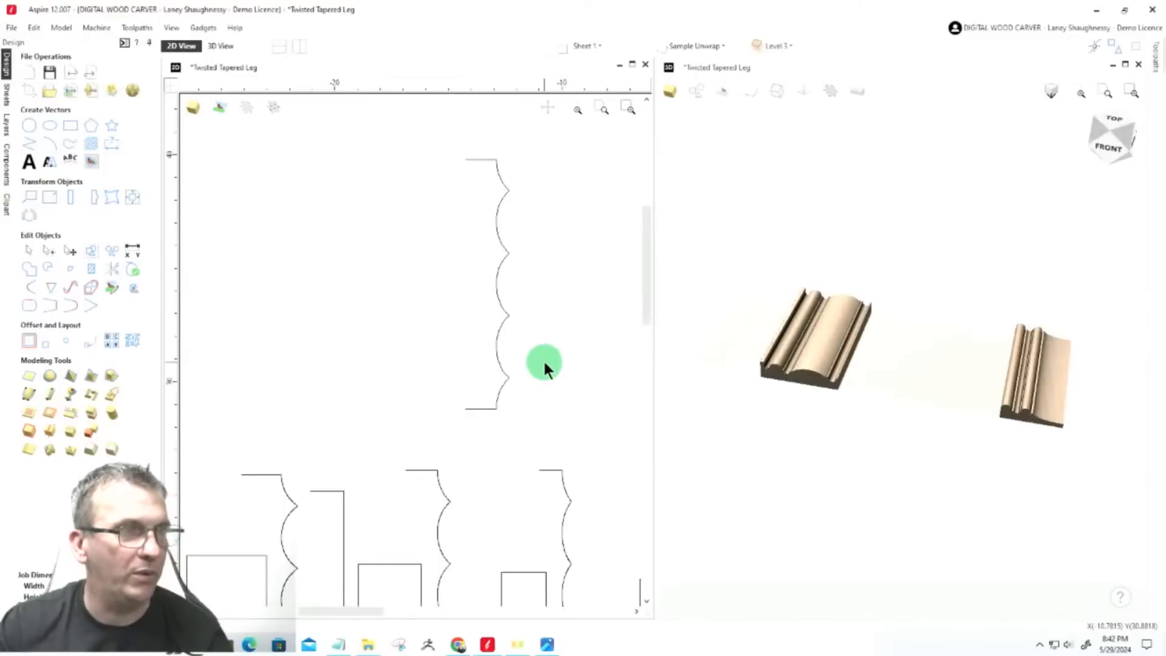
Delete the sample scalloped vector above the square cross-sections
left_click_drag(545, 363, 418, 178)
key("Delete")
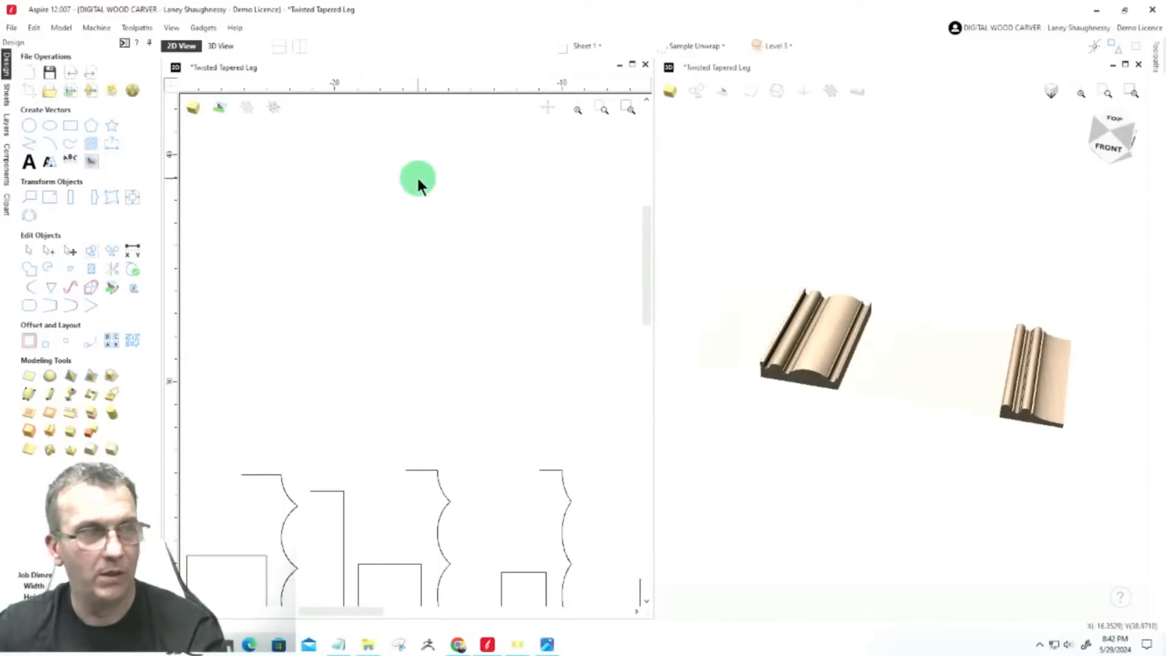
scroll(387, 265, "down", 6)
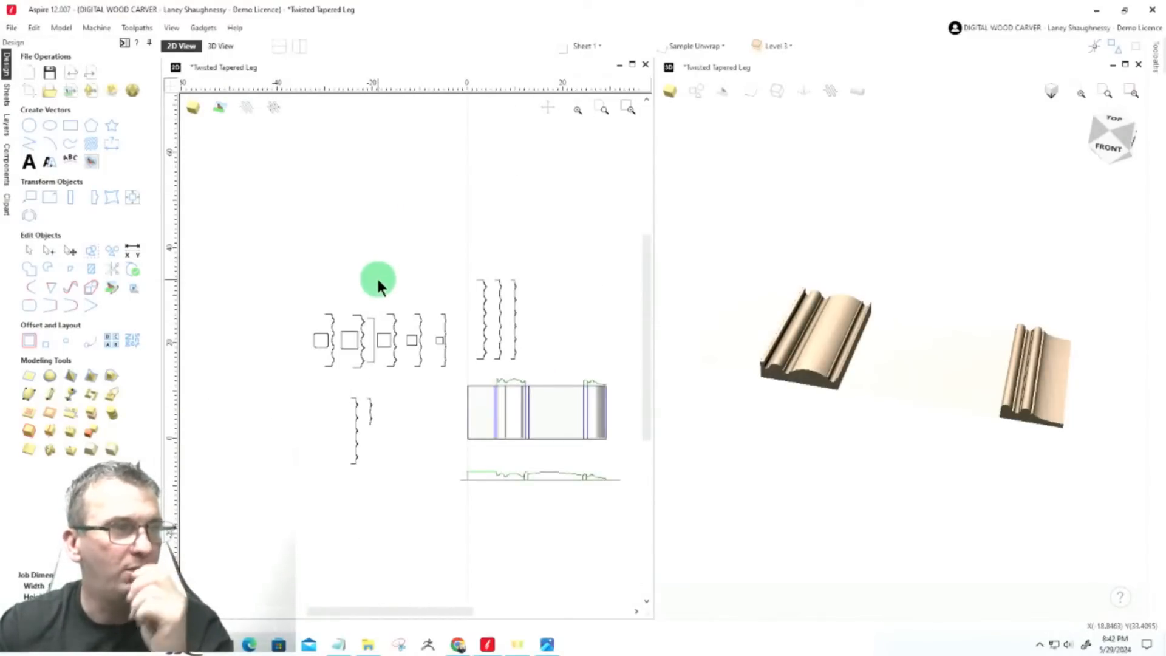
scroll(514, 433, "up", 5)
scroll(514, 433, "down", 4)
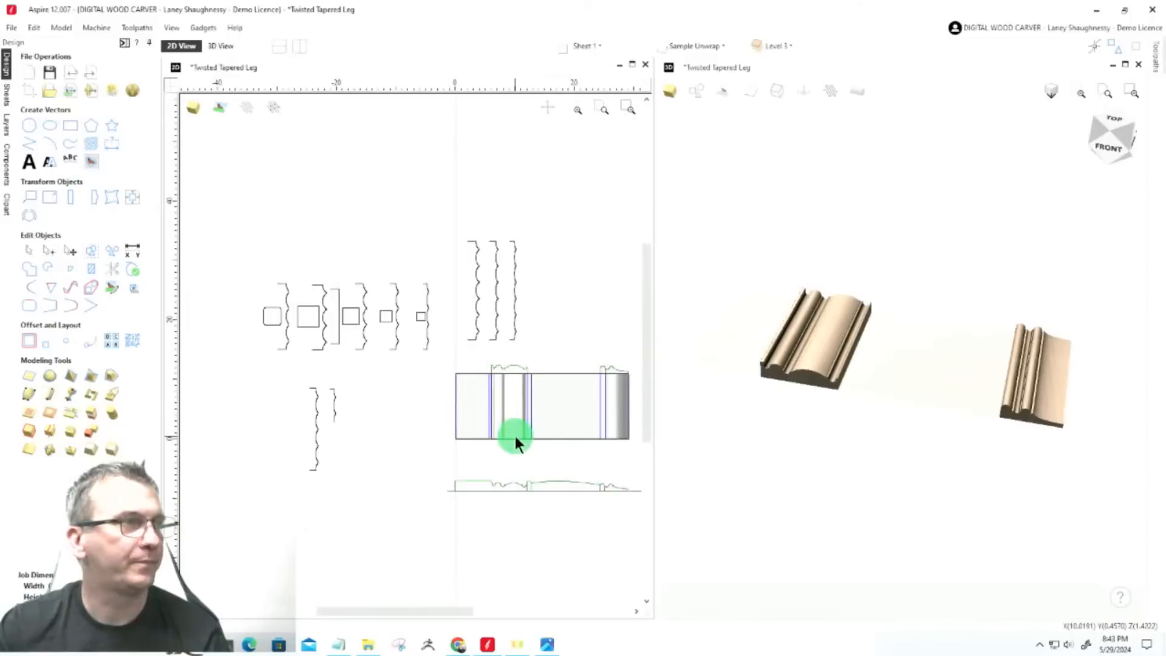
Show the component list and place the round-topped bead profile on the job's upper edge, between the two rail lines beside the ornate section
left_click(7, 173)
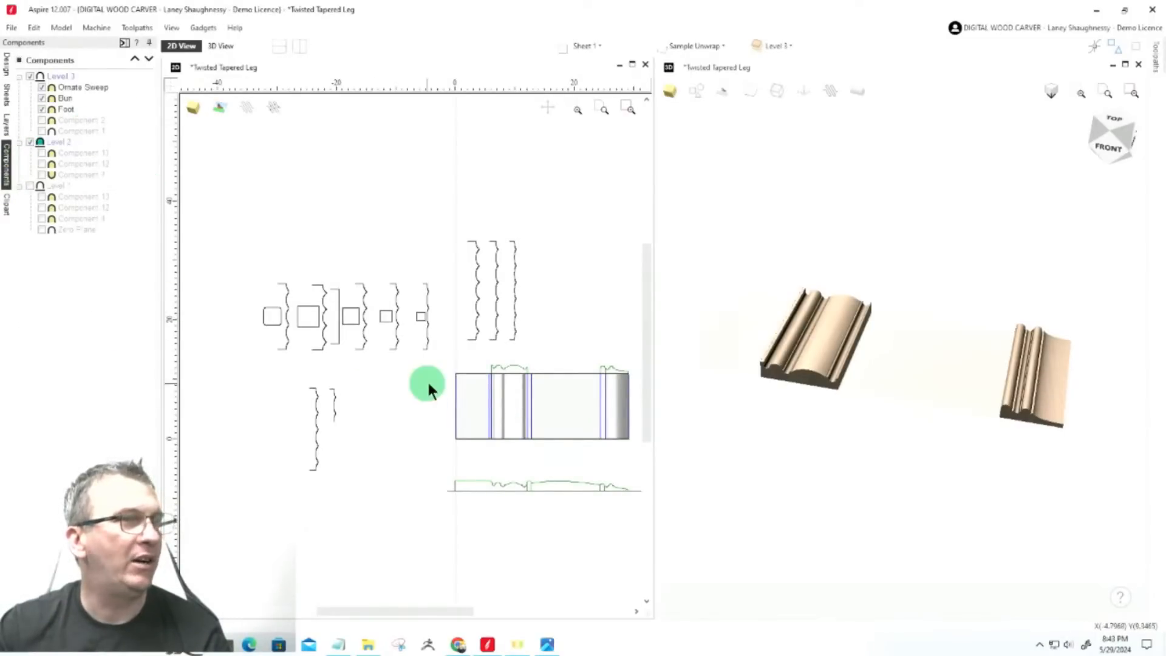
scroll(545, 537, "up", 1)
scroll(553, 539, "down", 2)
scroll(556, 449, "up", 5)
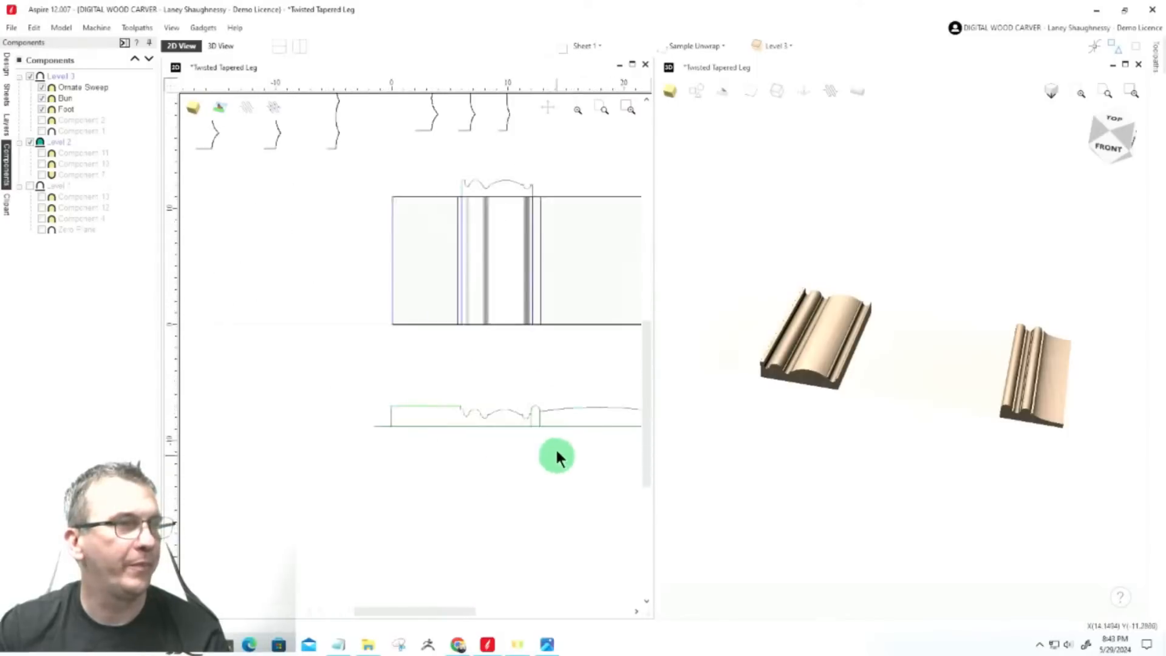
scroll(601, 453, "up", 2)
left_click(500, 337)
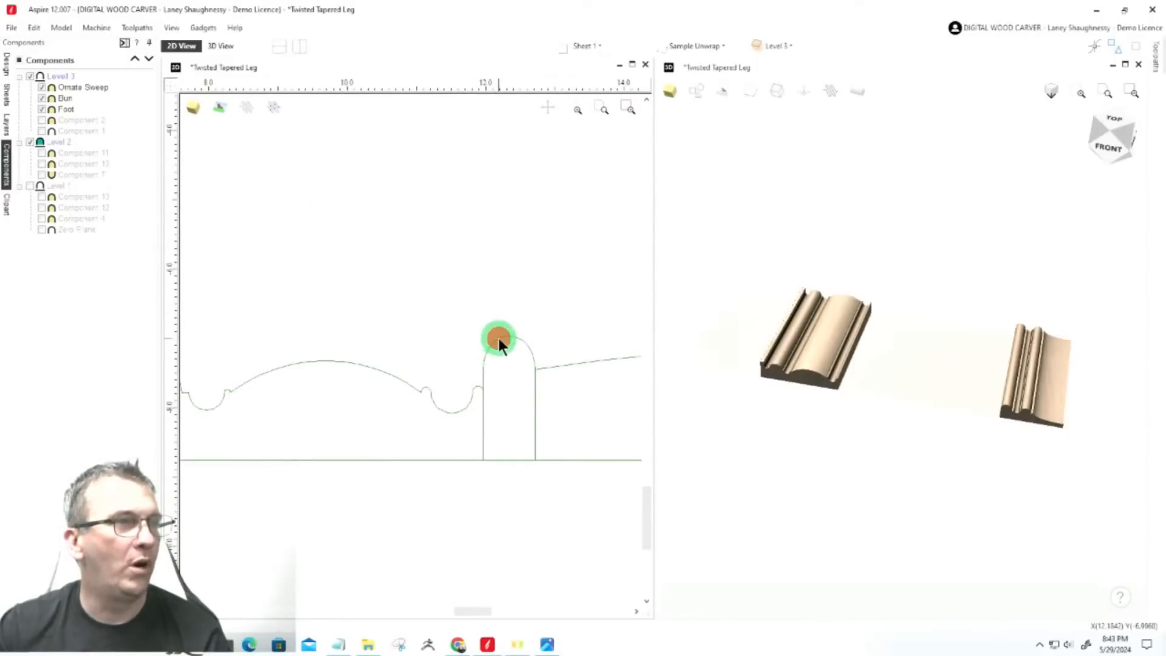
scroll(450, 471, "down", 2)
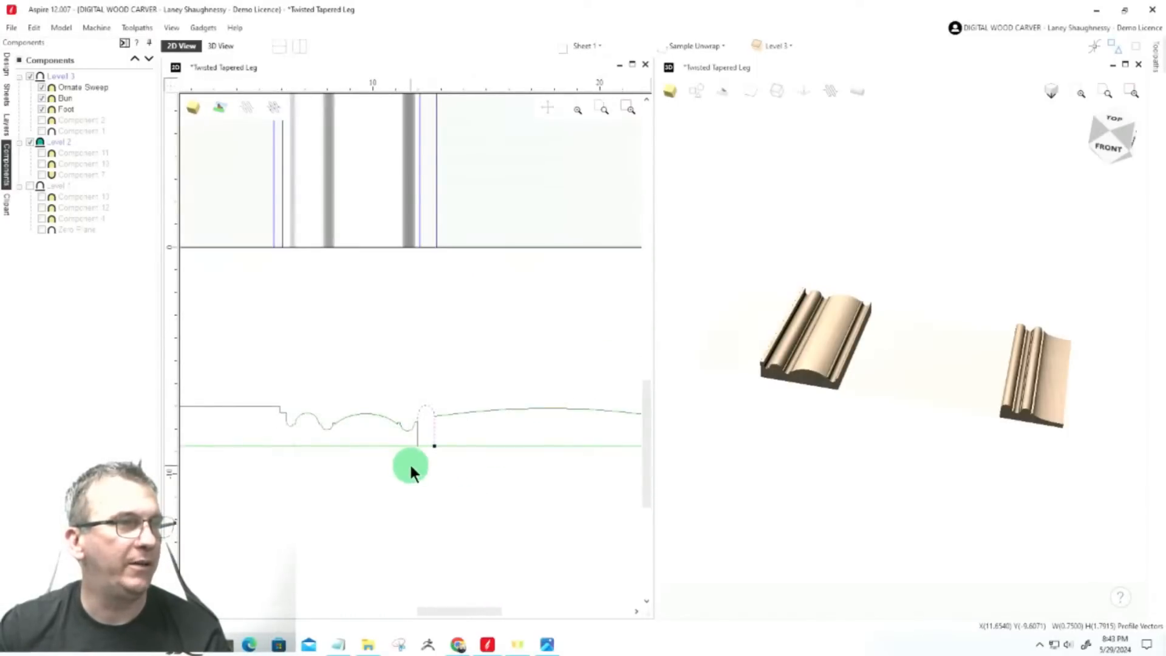
scroll(483, 441, "down", 8)
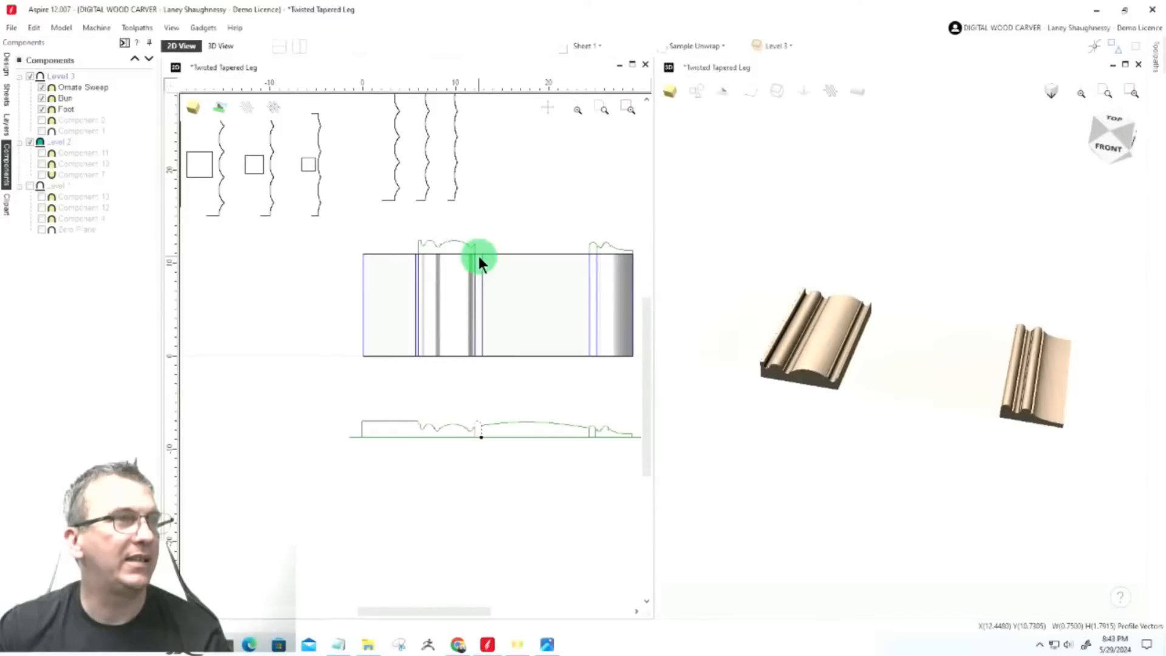
scroll(478, 254, "up", 5)
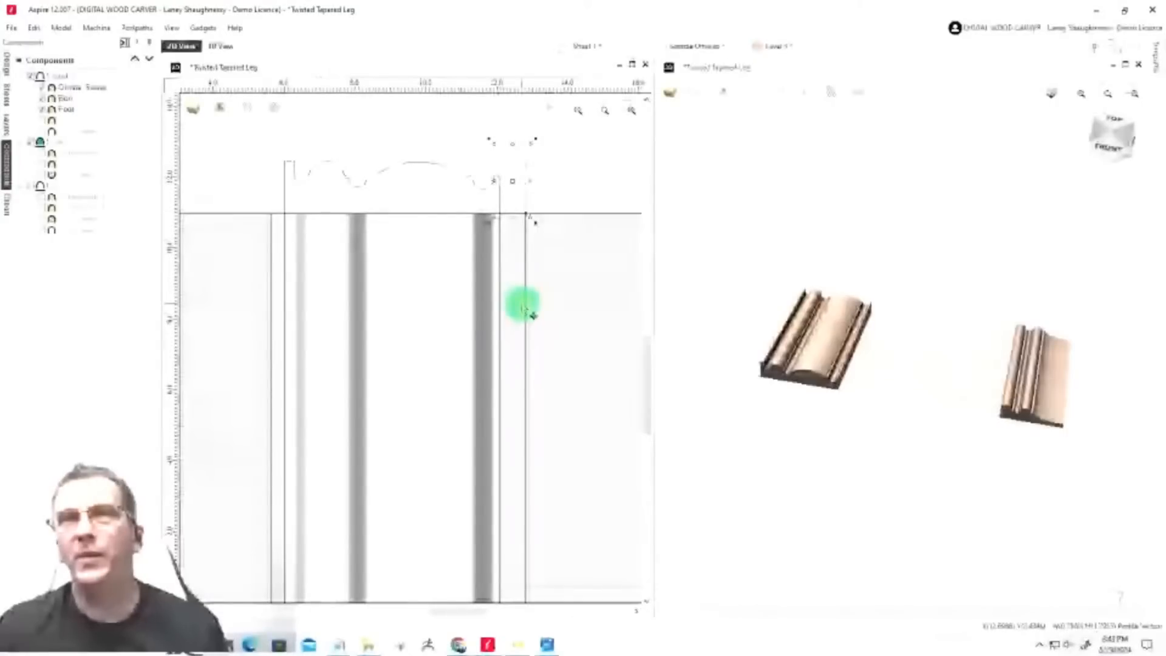
Create a two-rail sweep from the narrow rounded bead profile along the pair of vertical rails beside the main moulding
scroll(524, 307, "down", 4)
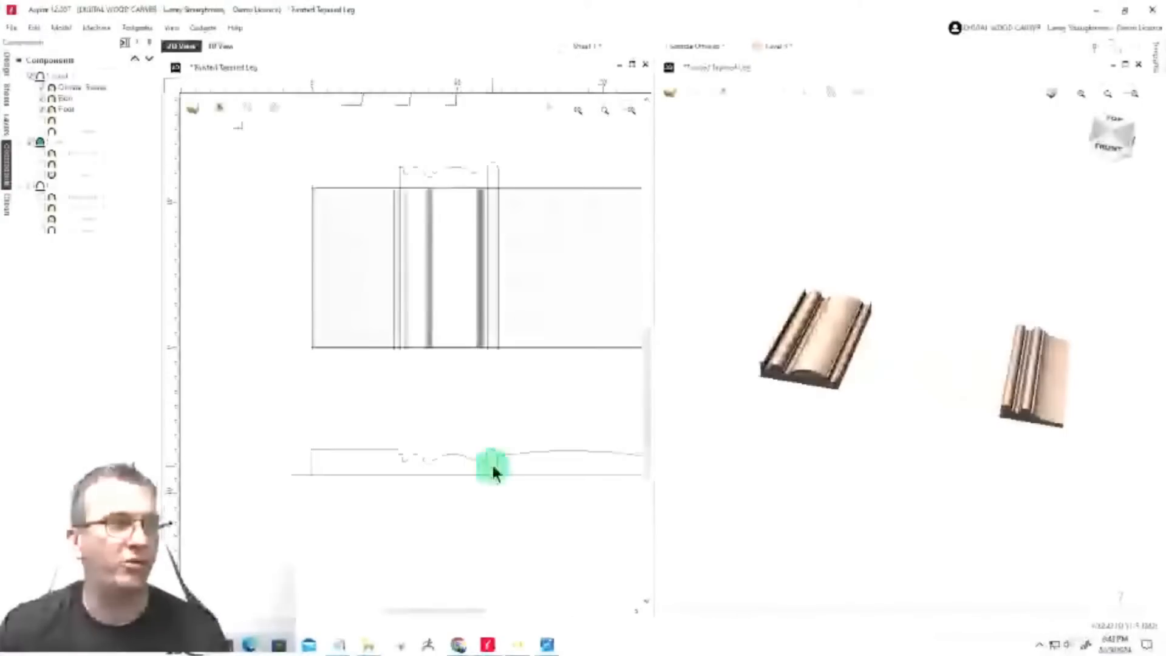
left_click(300, 494)
scroll(300, 494, "down", 2)
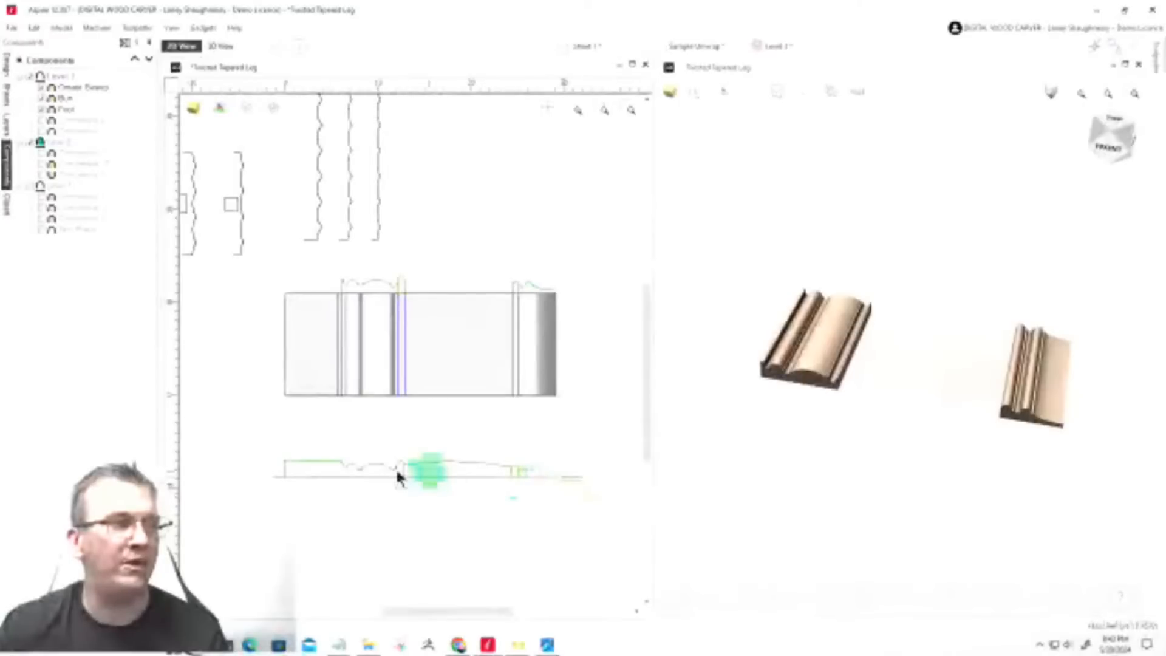
scroll(398, 478, "up", 3)
scroll(372, 385, "down", 1)
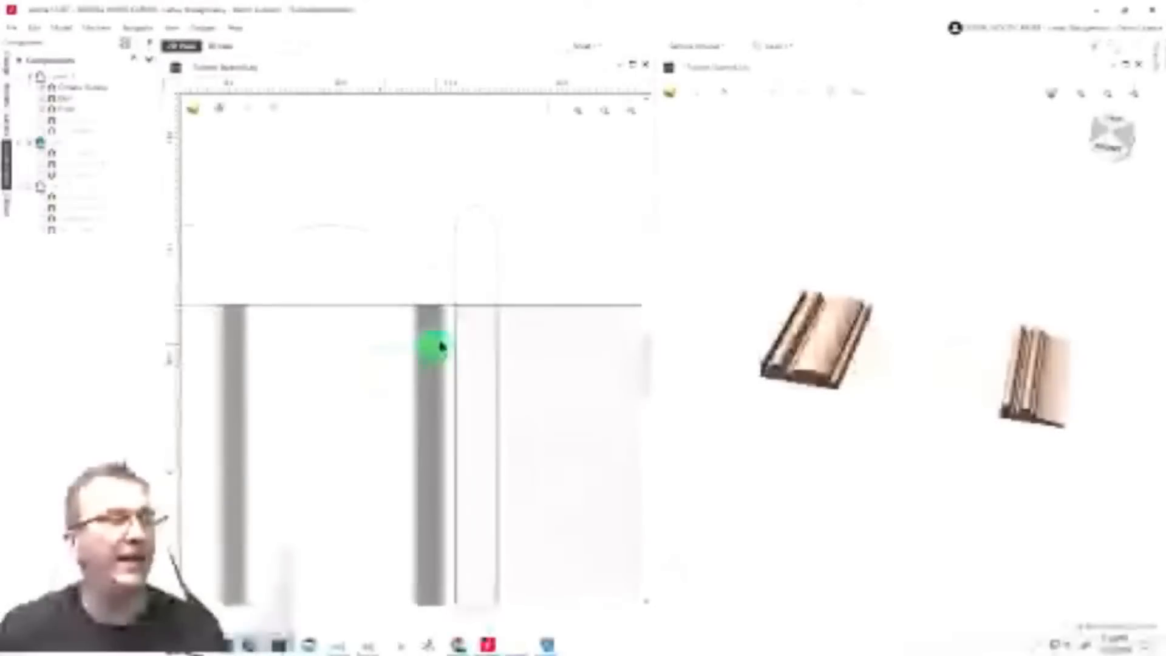
scroll(469, 209, "down", 2)
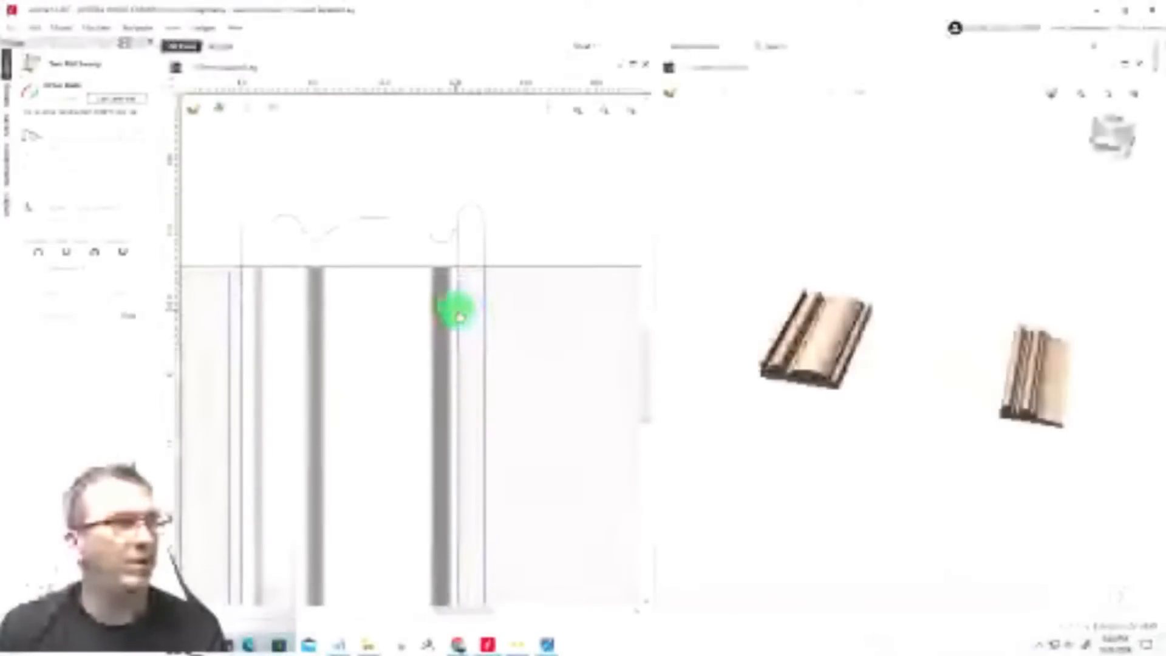
left_click(142, 97)
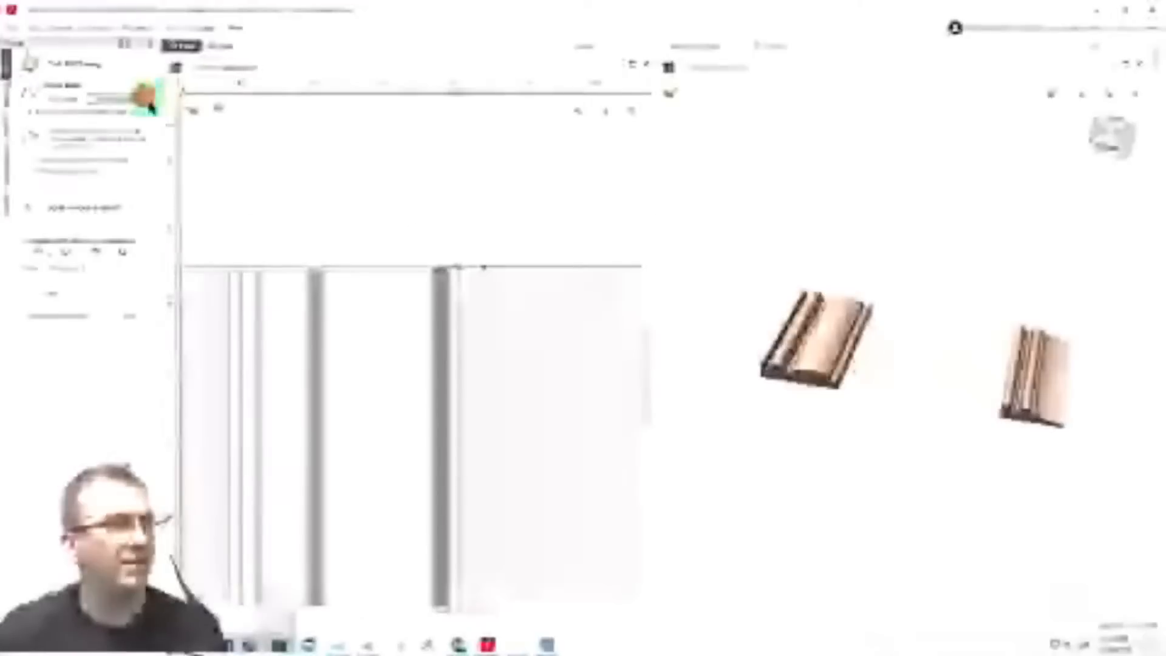
left_click(479, 212)
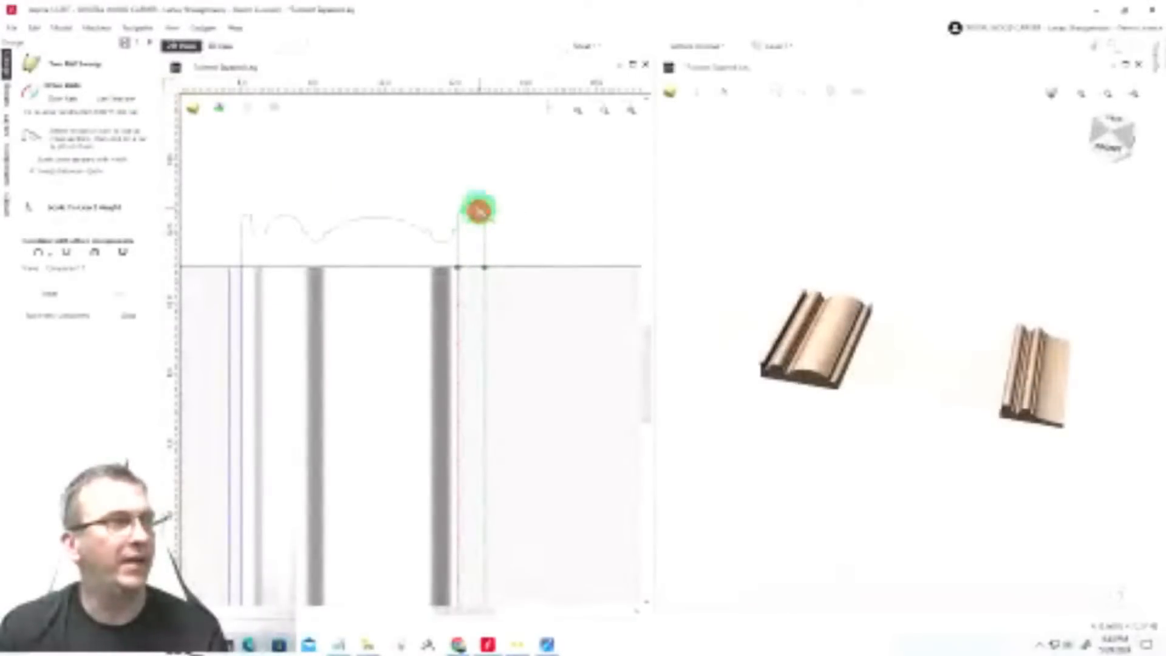
left_click(96, 260)
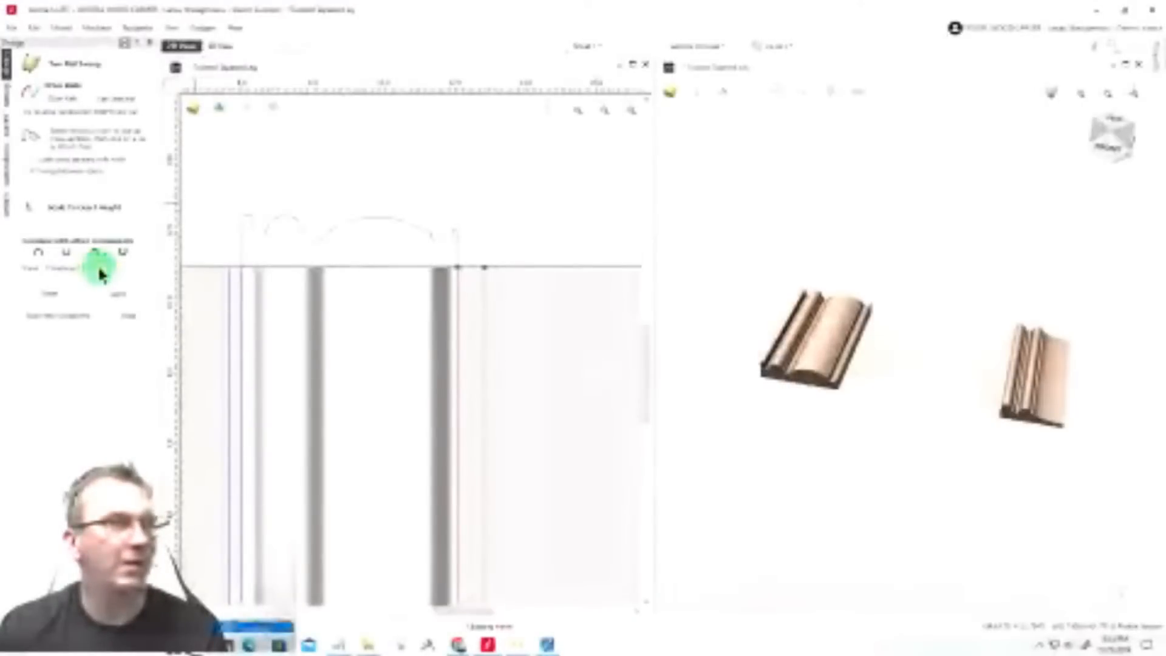
left_click(96, 269)
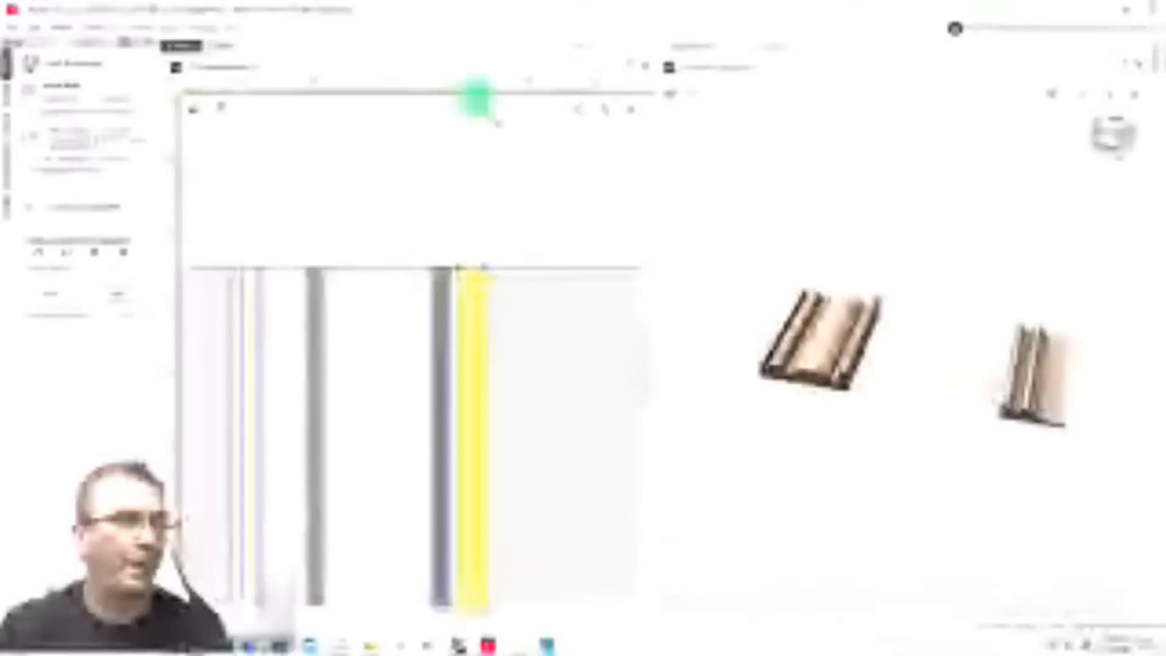
scroll(842, 376, "up", 5)
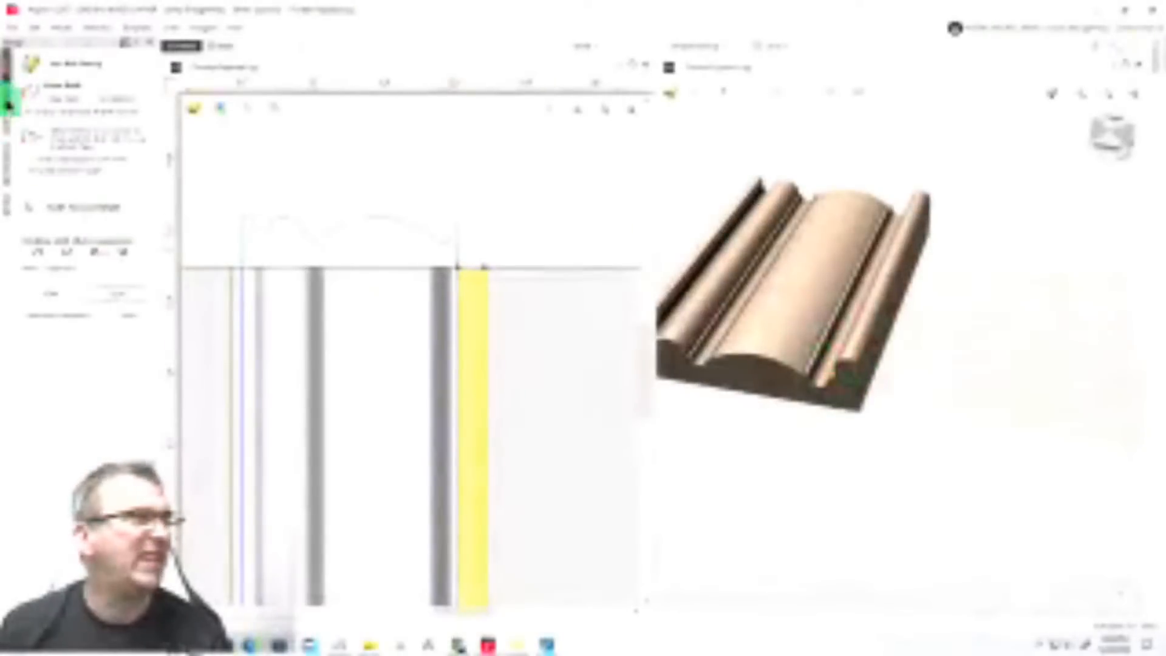
left_click(127, 316)
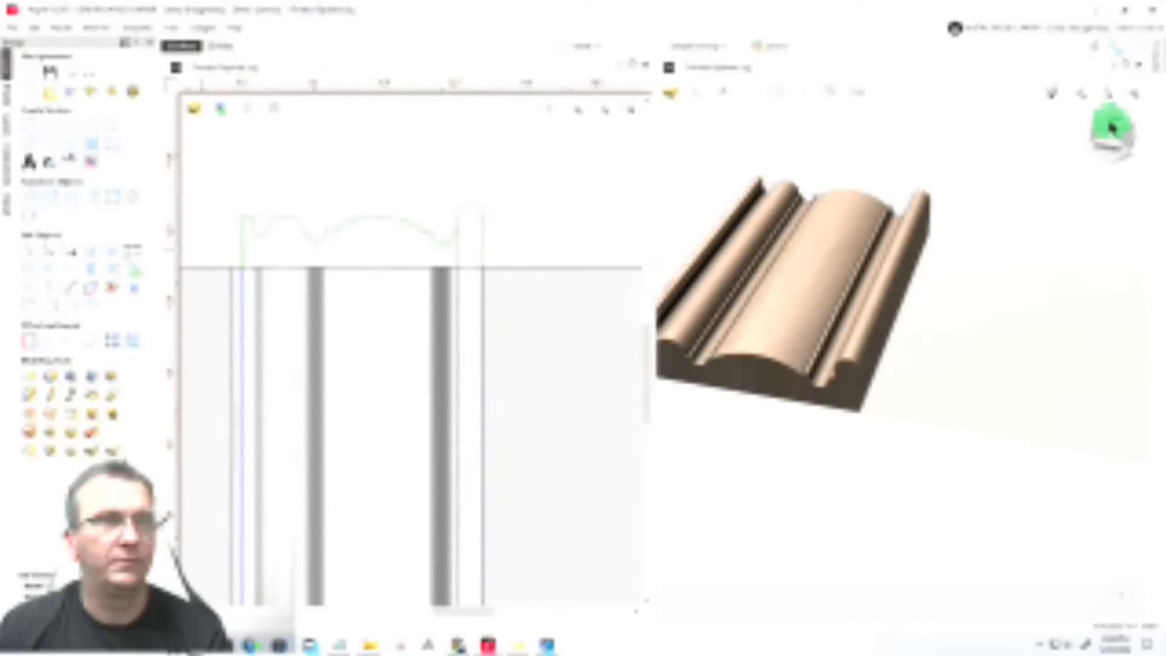
Inspect the swept components in 3D, fitting the whole model in view and looking straight down from the top
left_click(1116, 123)
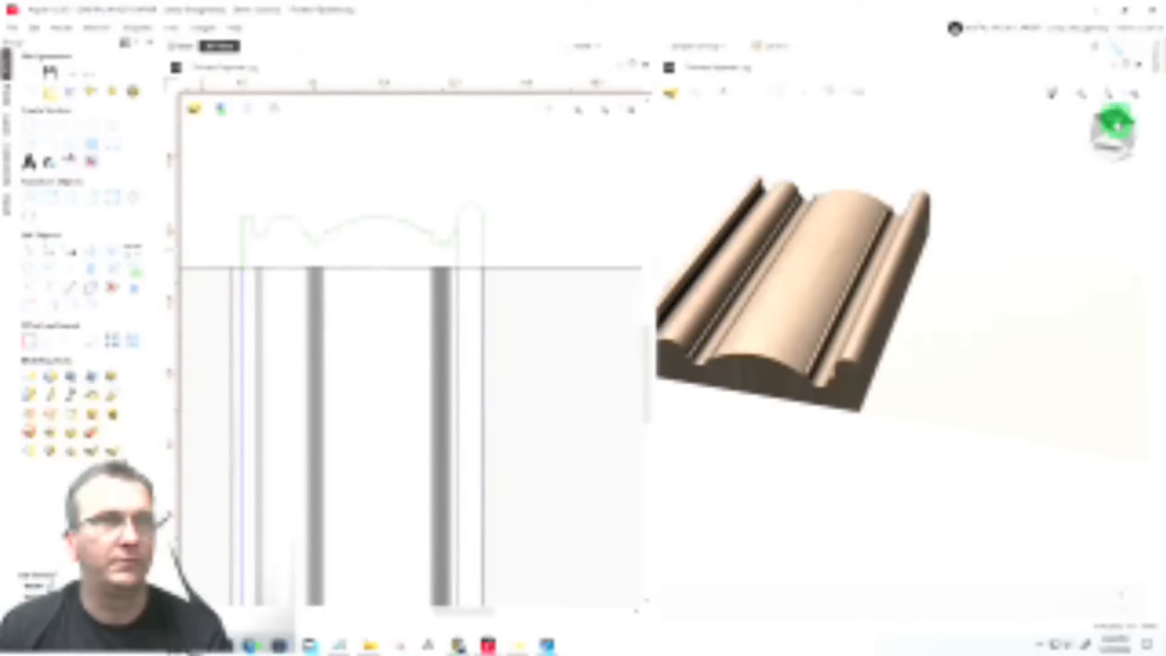
left_click(1116, 123)
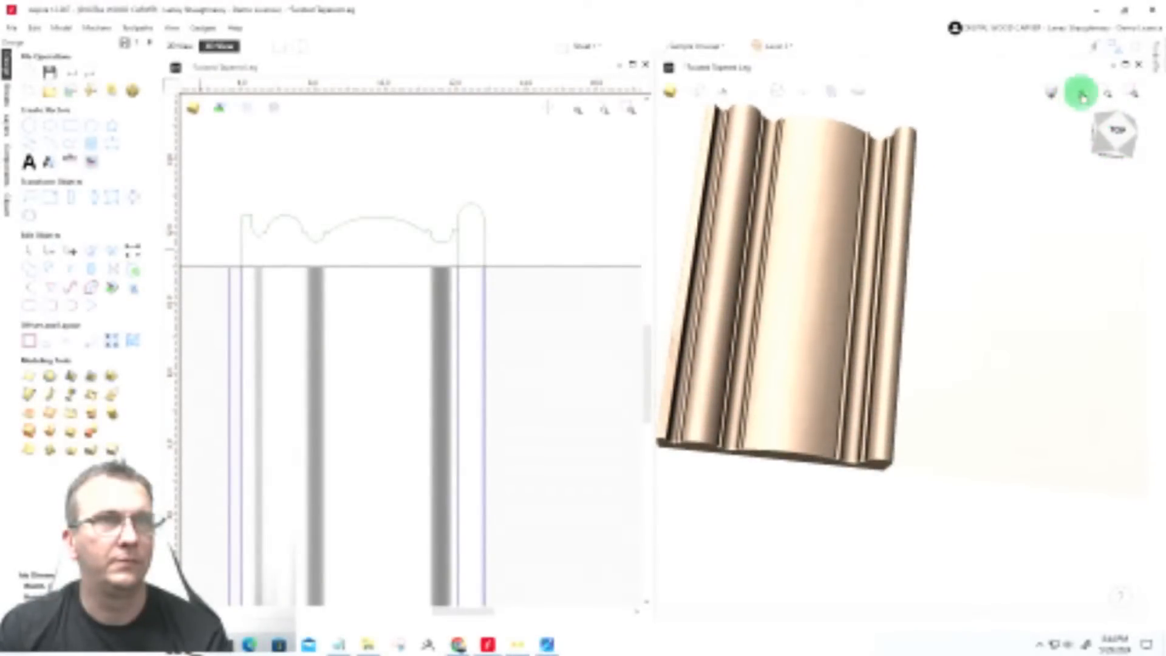
left_click(1106, 91)
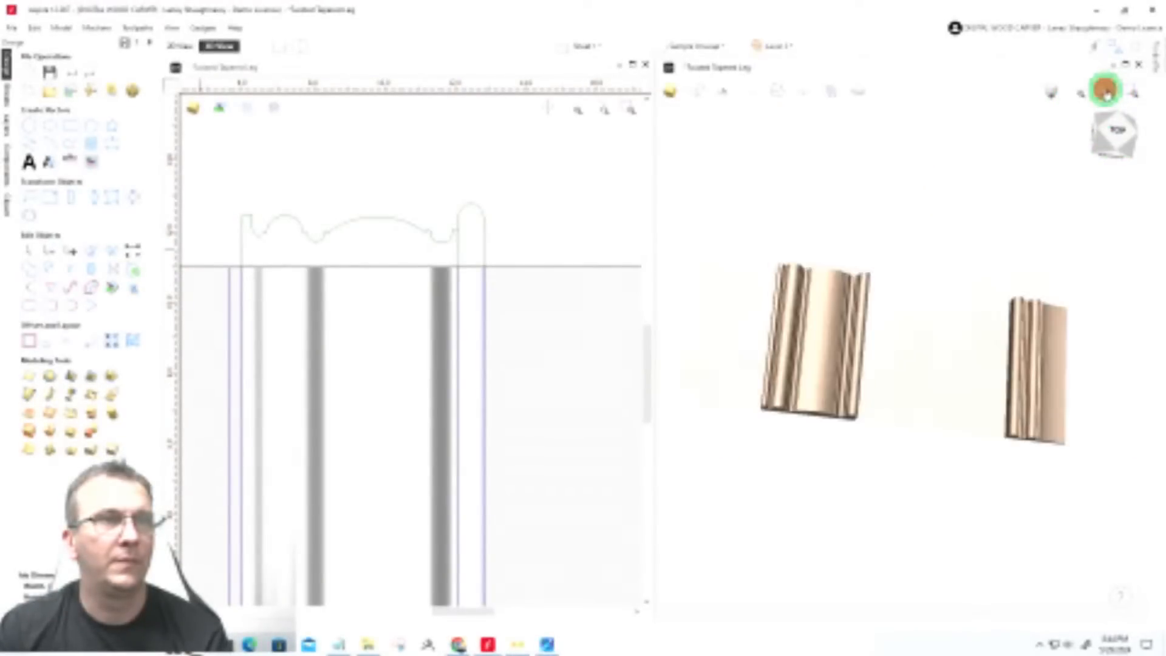
left_click(1117, 139)
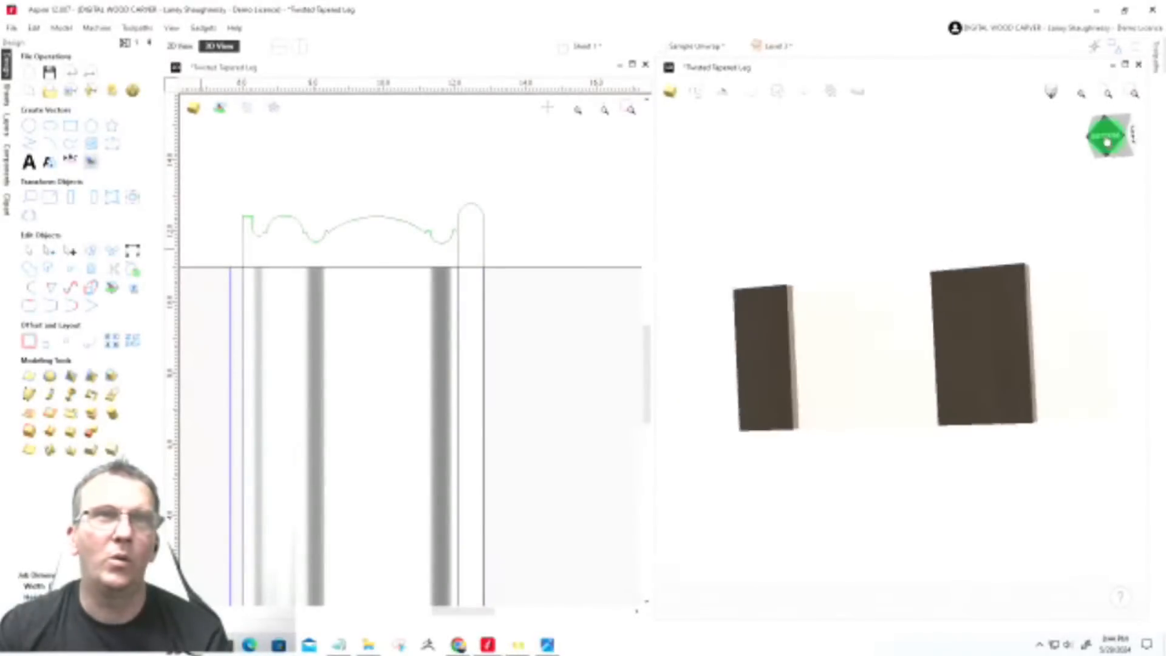
left_click(1105, 140)
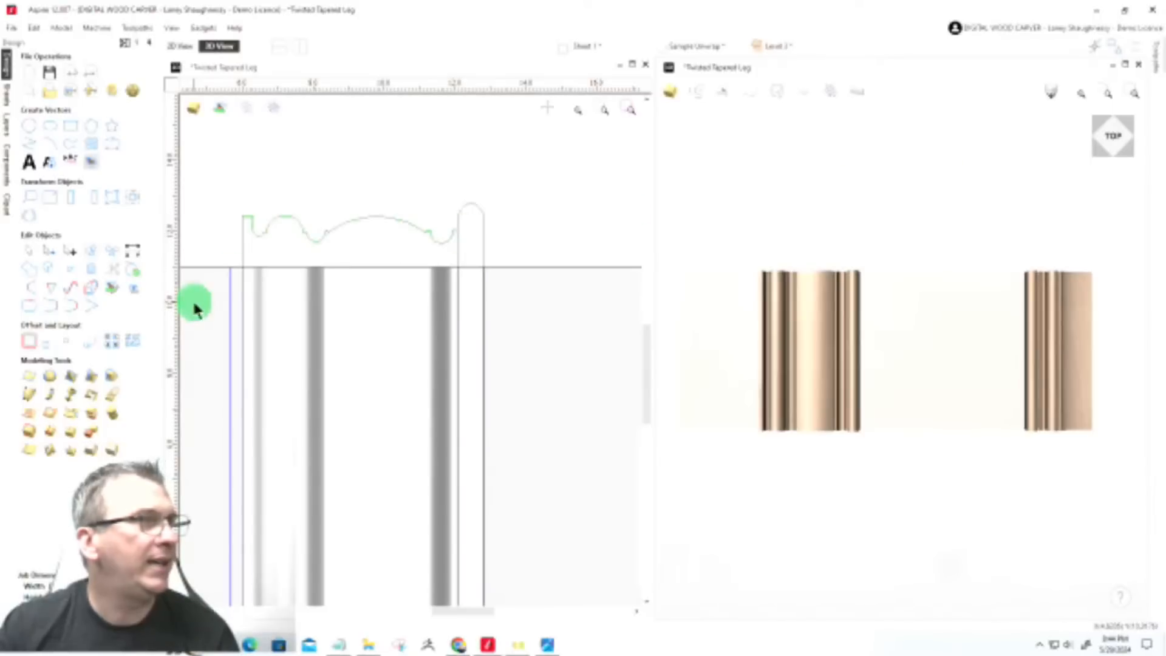
Fit all vectors in the 2D view and save the Twisted Tapered Leg file
scroll(511, 377, "down", 1)
left_click(603, 111)
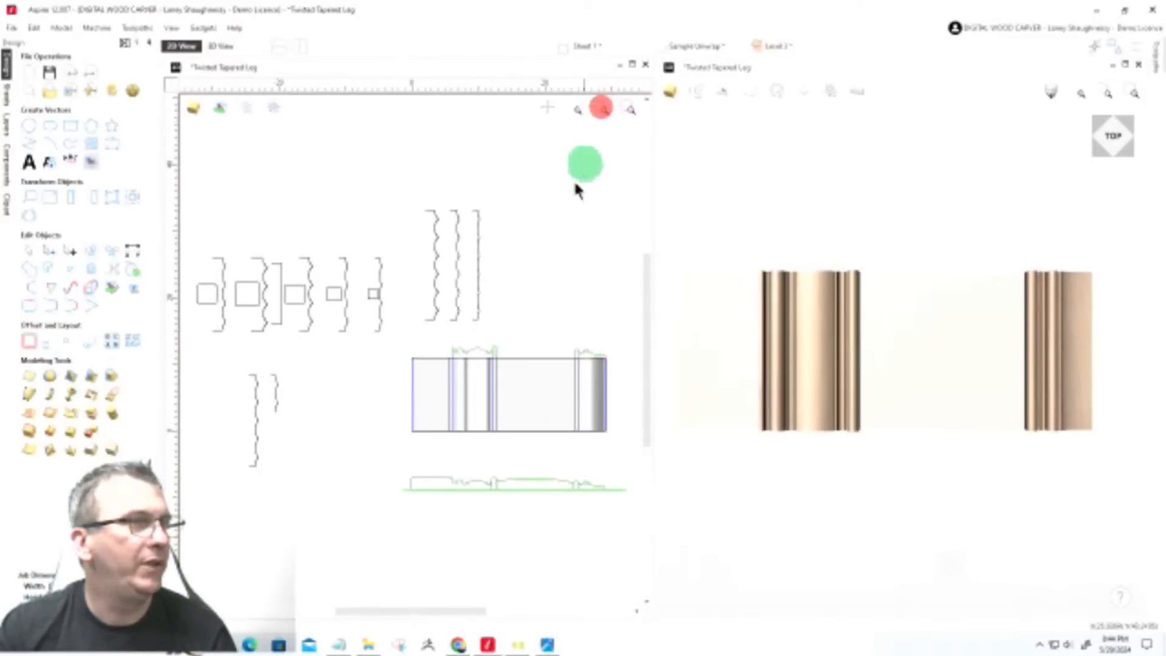
left_click(48, 76)
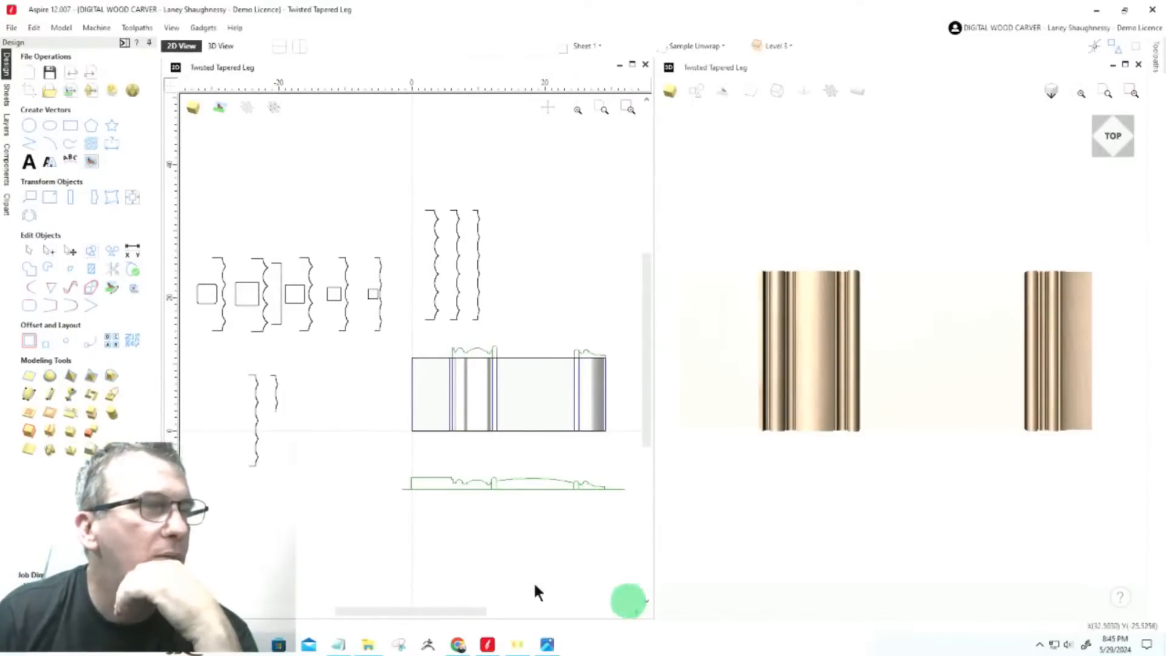
Hide the Unwrapped Vectors layer
scroll(364, 433, "up", 2)
scroll(443, 358, "down", 3)
scroll(592, 357, "up", 1)
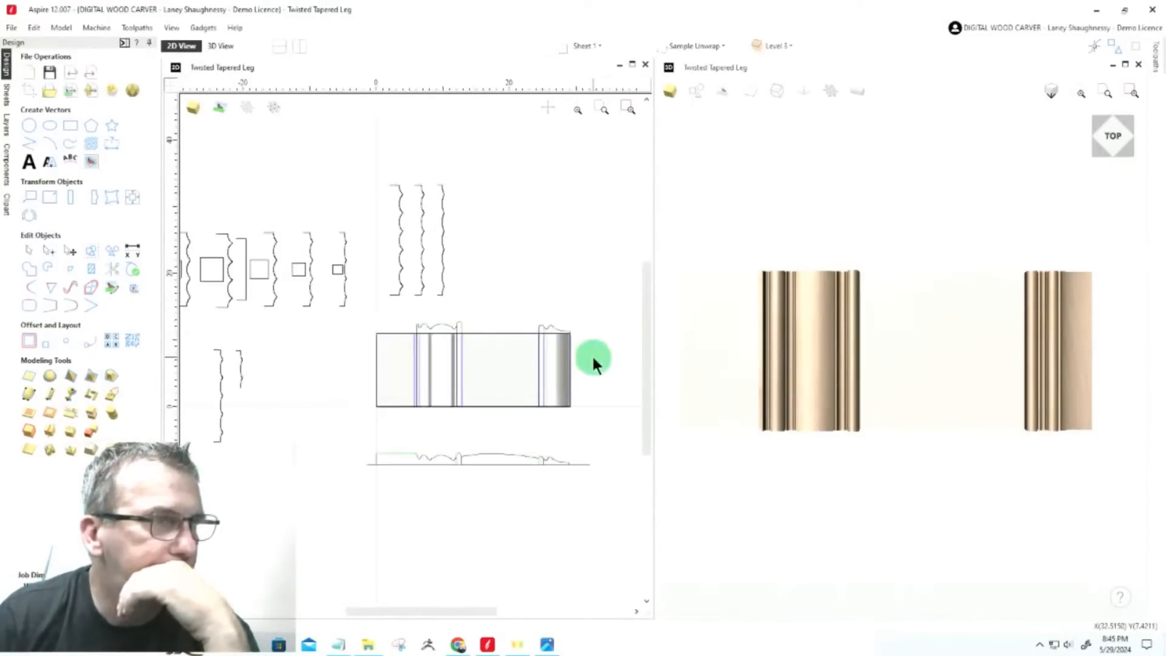
scroll(516, 388, "down", 1)
scroll(457, 393, "up", 1)
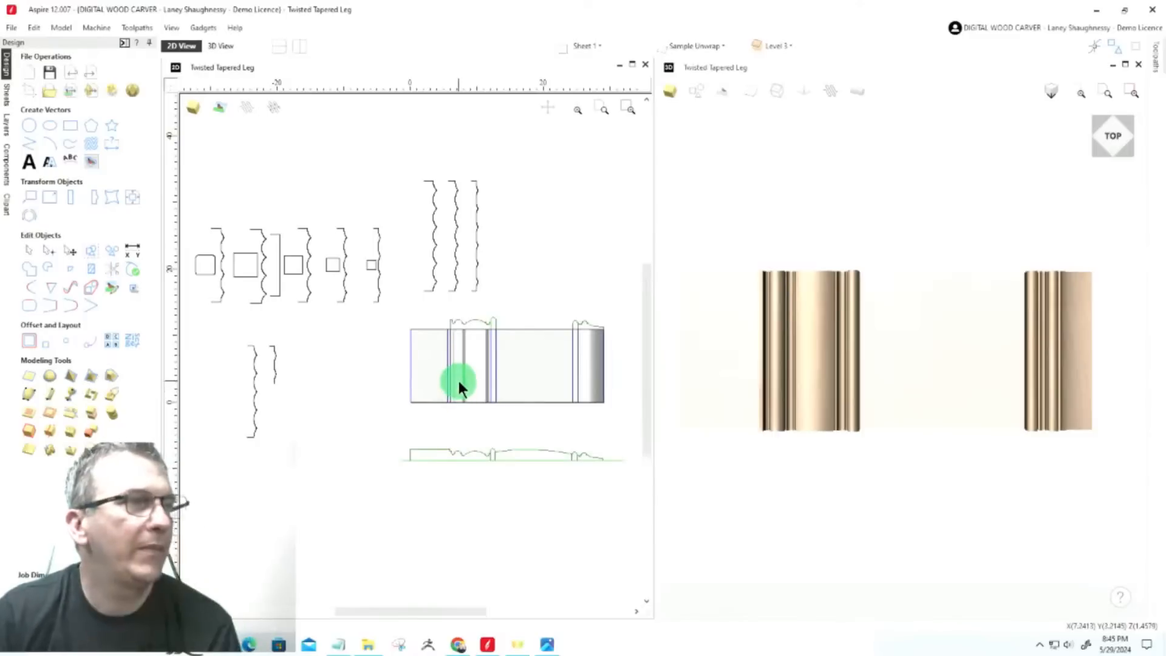
left_click(6, 161)
left_click(7, 96)
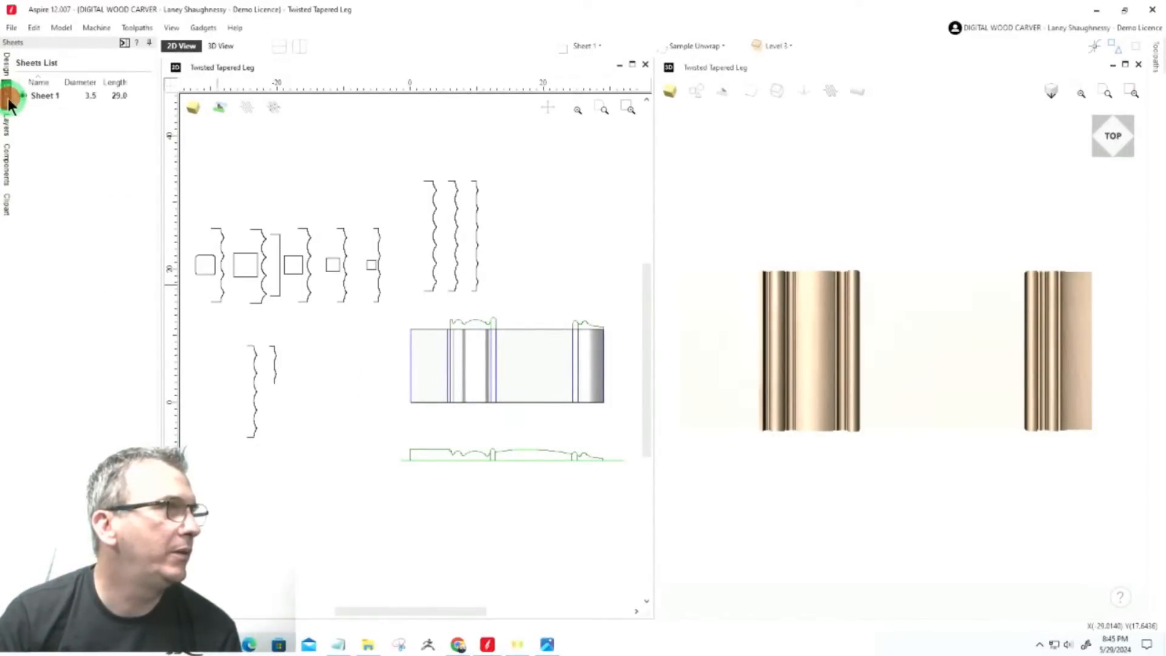
left_click(7, 124)
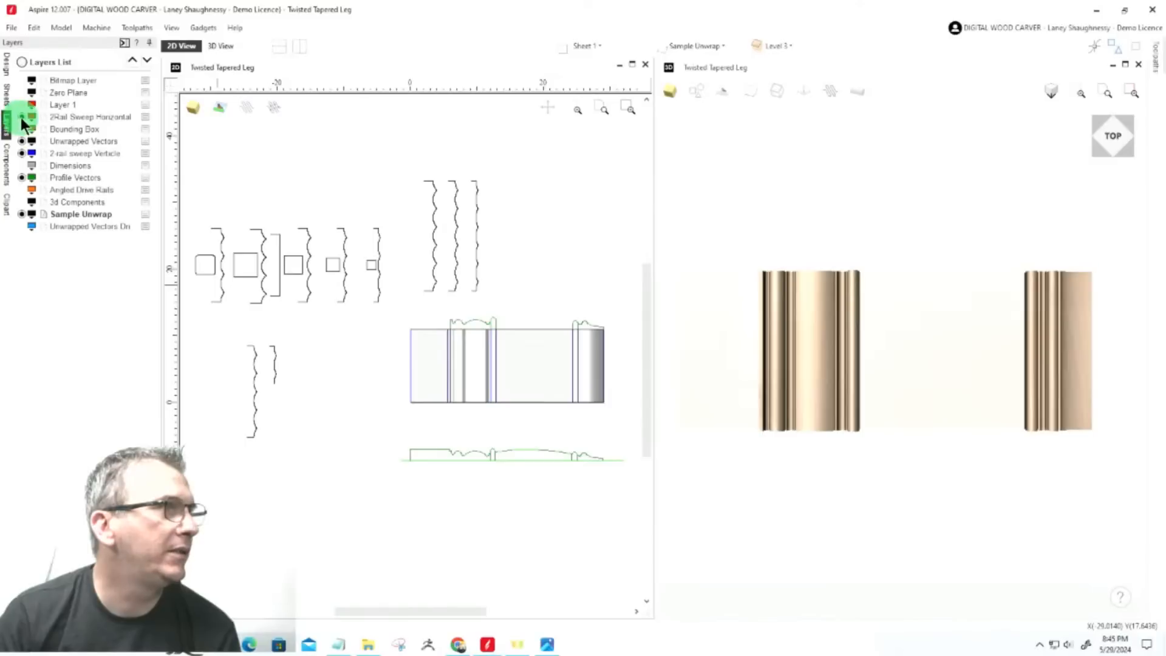
left_click(22, 141)
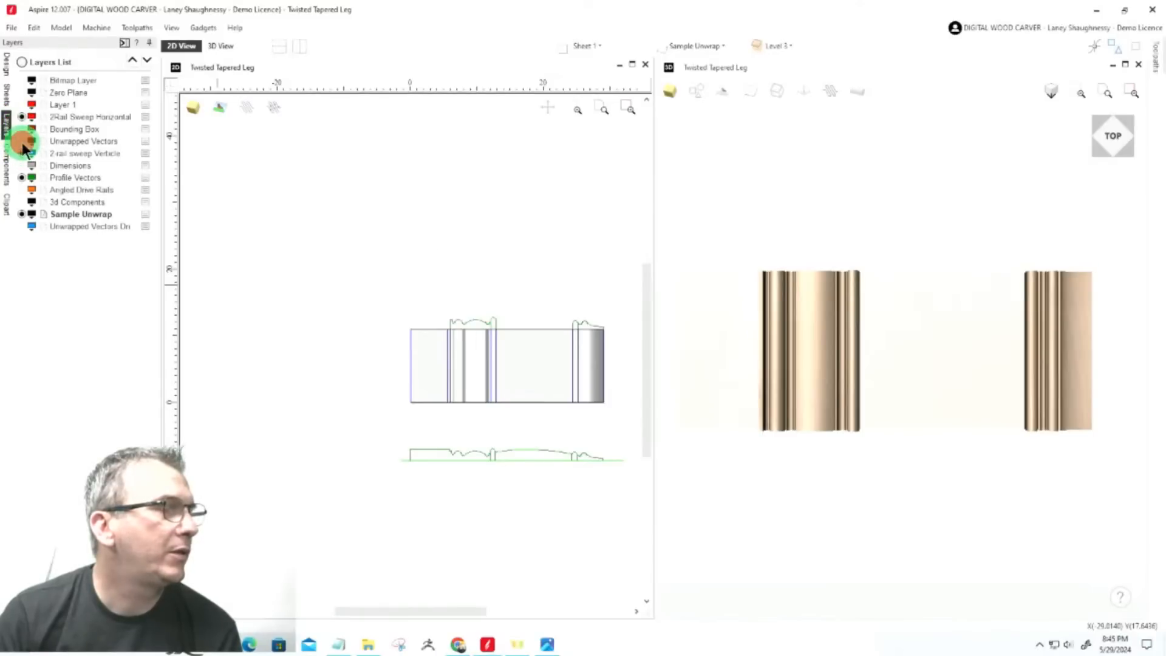
Examine the leg profile vector below the model, closely checking the stepped transition from the flat section into the first cove
scroll(462, 364, "up", 5)
scroll(461, 365, "down", 5)
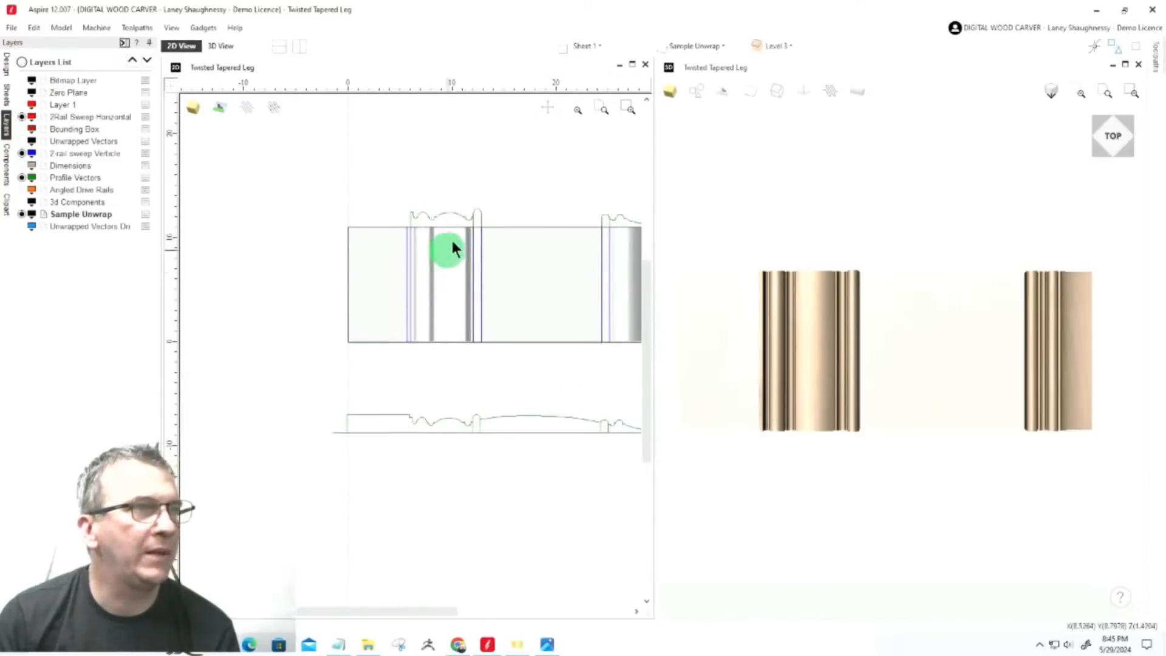
scroll(447, 225, "up", 5)
scroll(568, 286, "down", 3)
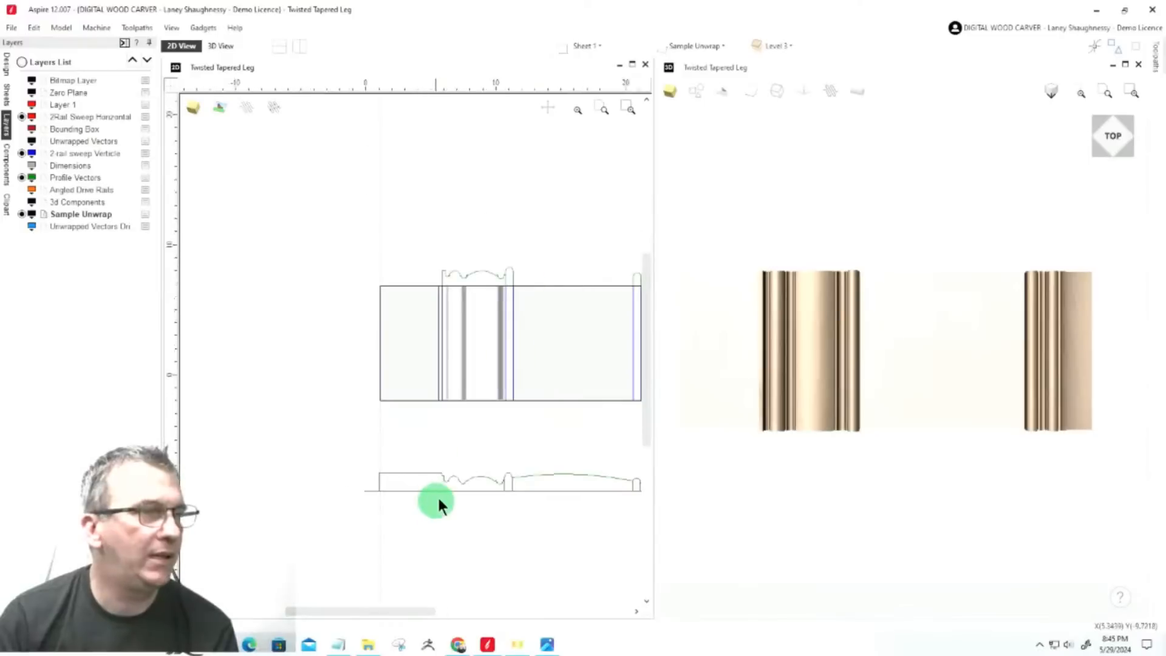
scroll(450, 443, "up", 5)
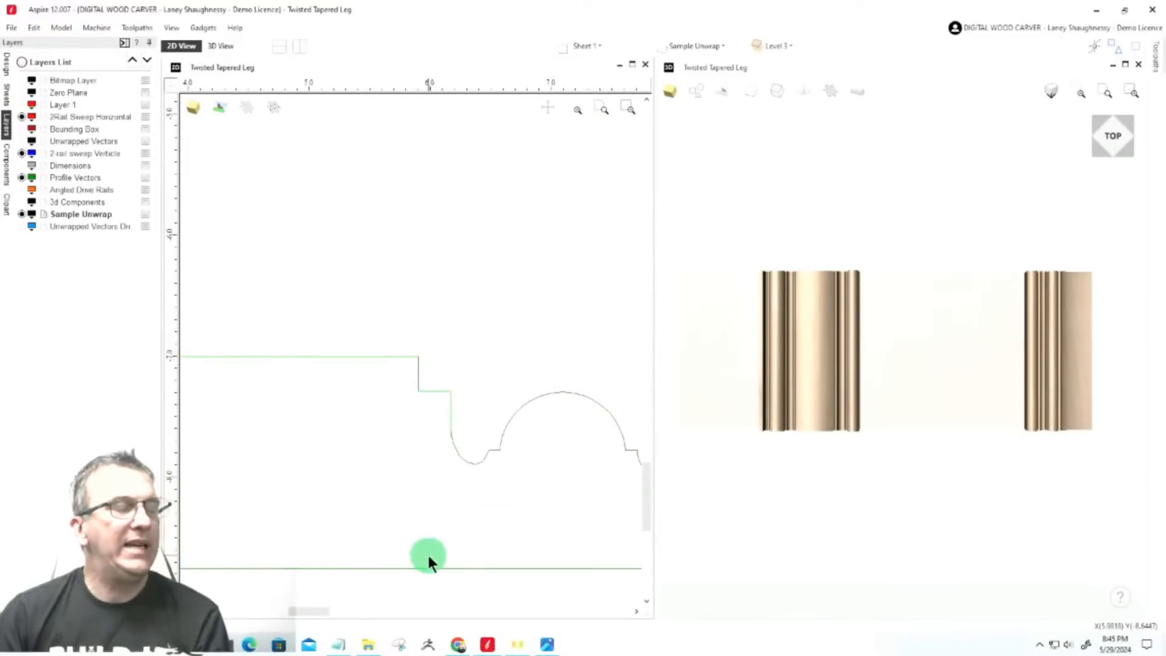
scroll(510, 491, "down", 4)
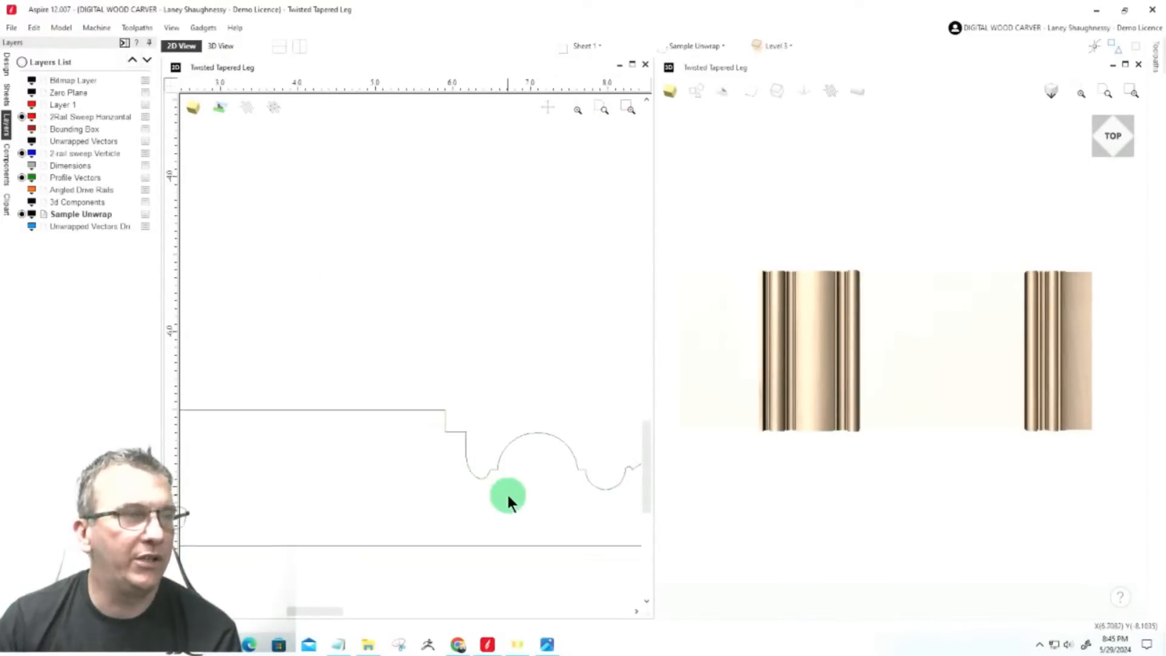
scroll(515, 486, "down", 2)
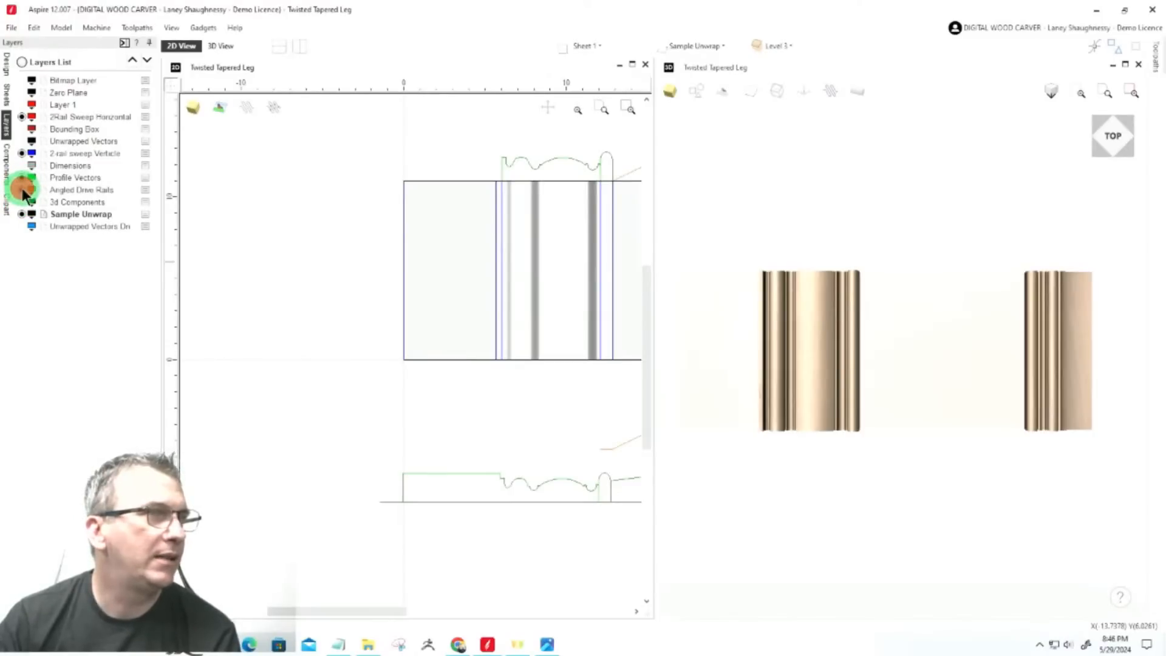
Show the Dimensions layer and check the contents of the Bounding Box, Layer 1, Zero Plane and Bitmap layers
left_click(22, 164)
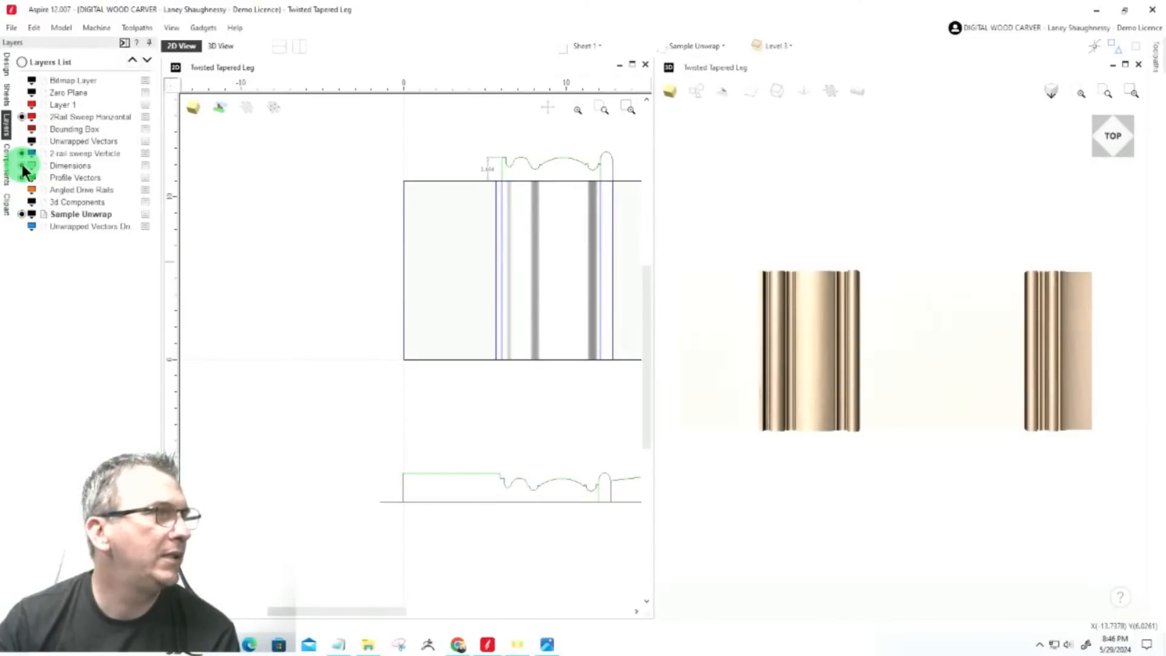
left_click(22, 129)
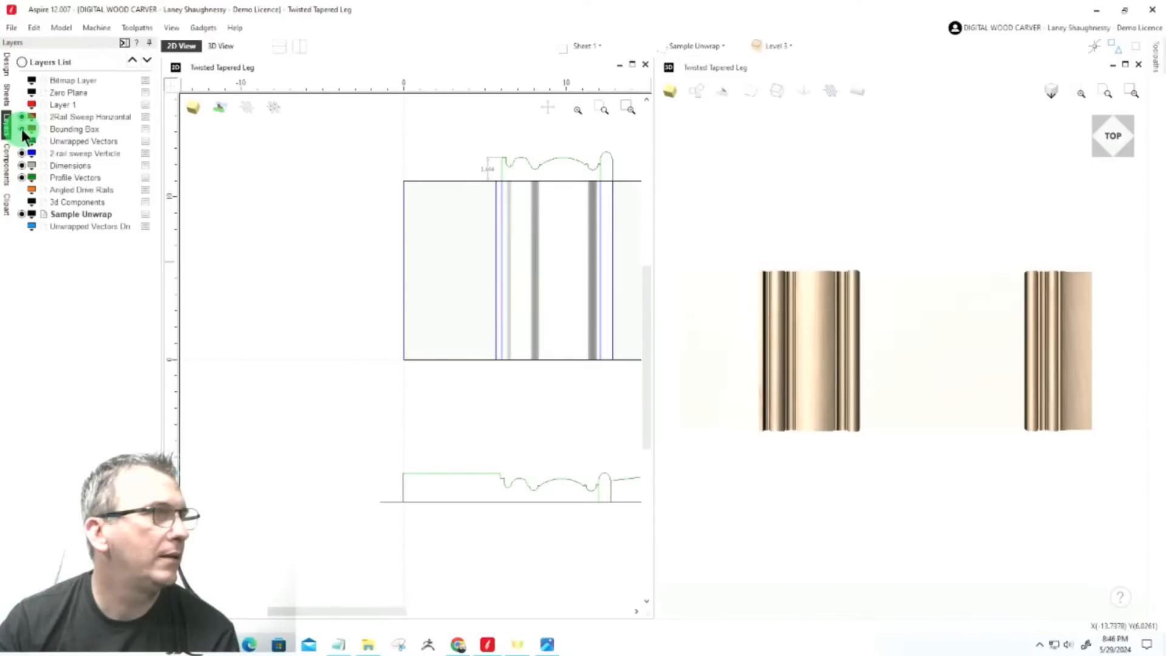
left_click(23, 105)
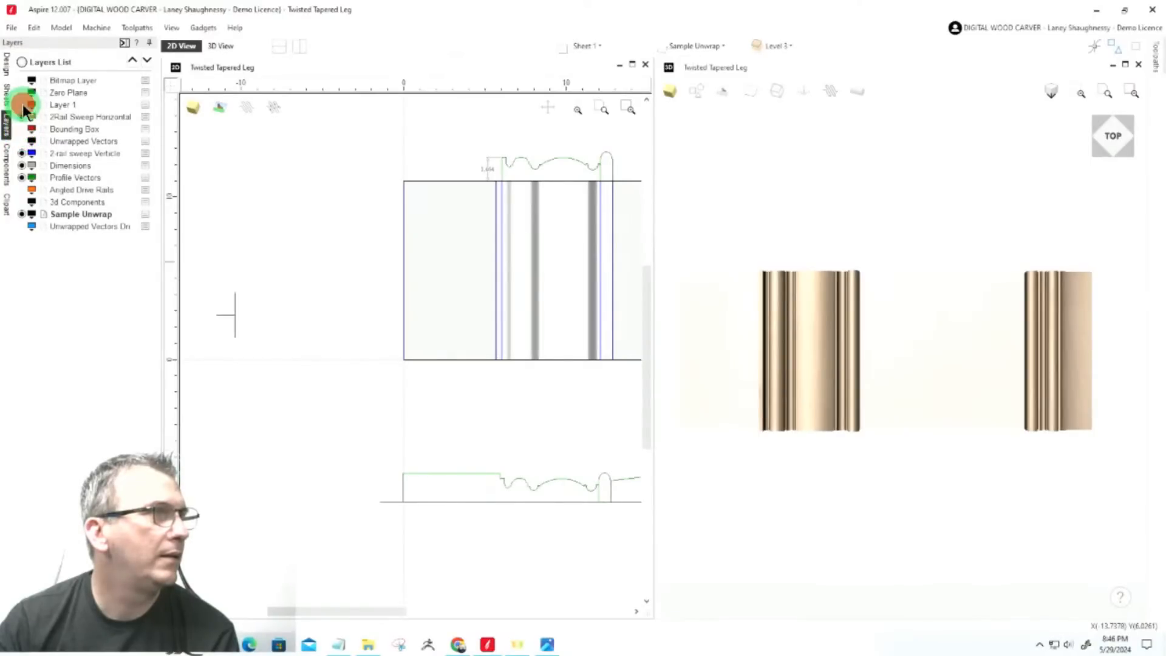
left_click(22, 105)
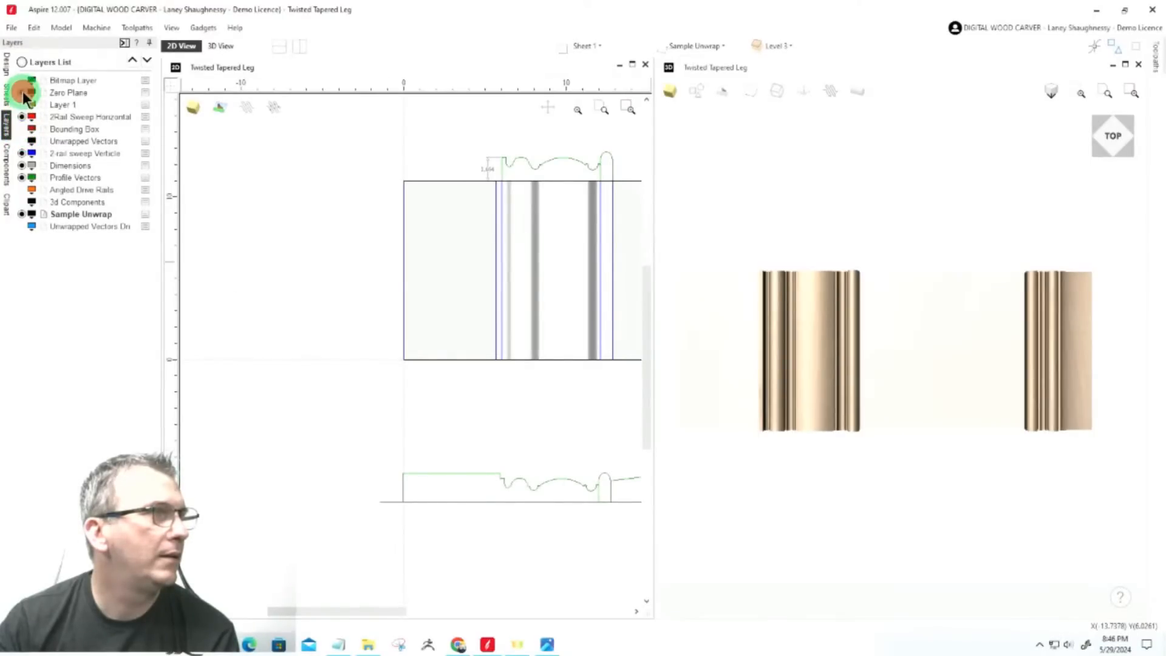
left_click(23, 93)
left_click(23, 80)
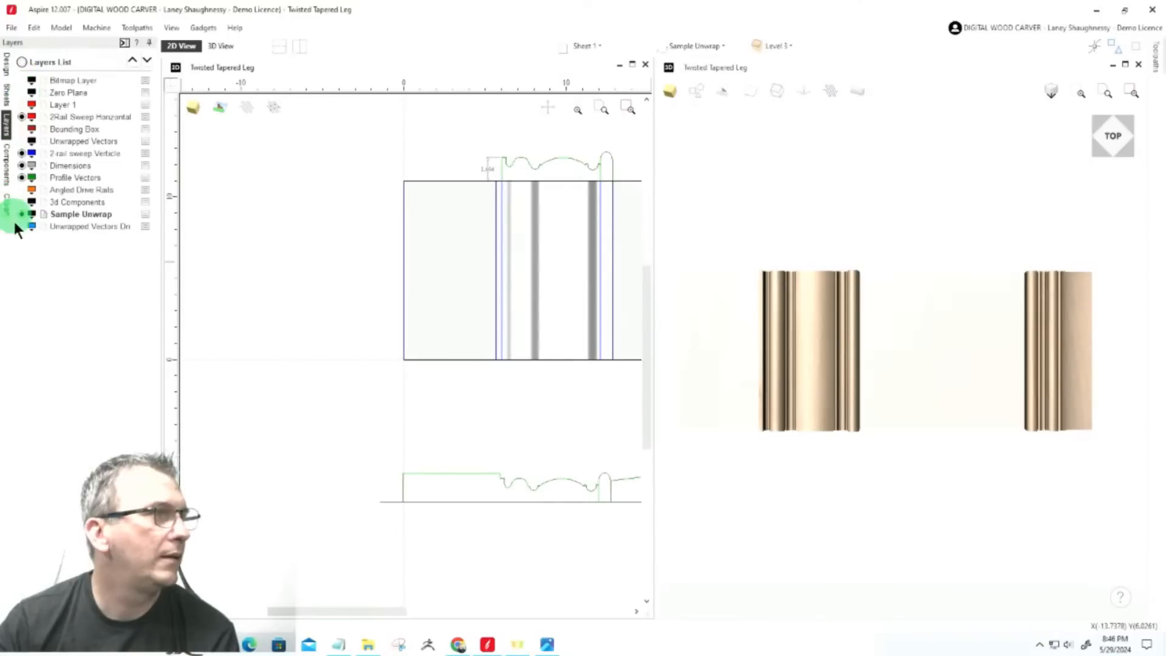
scroll(515, 200, "up", 5)
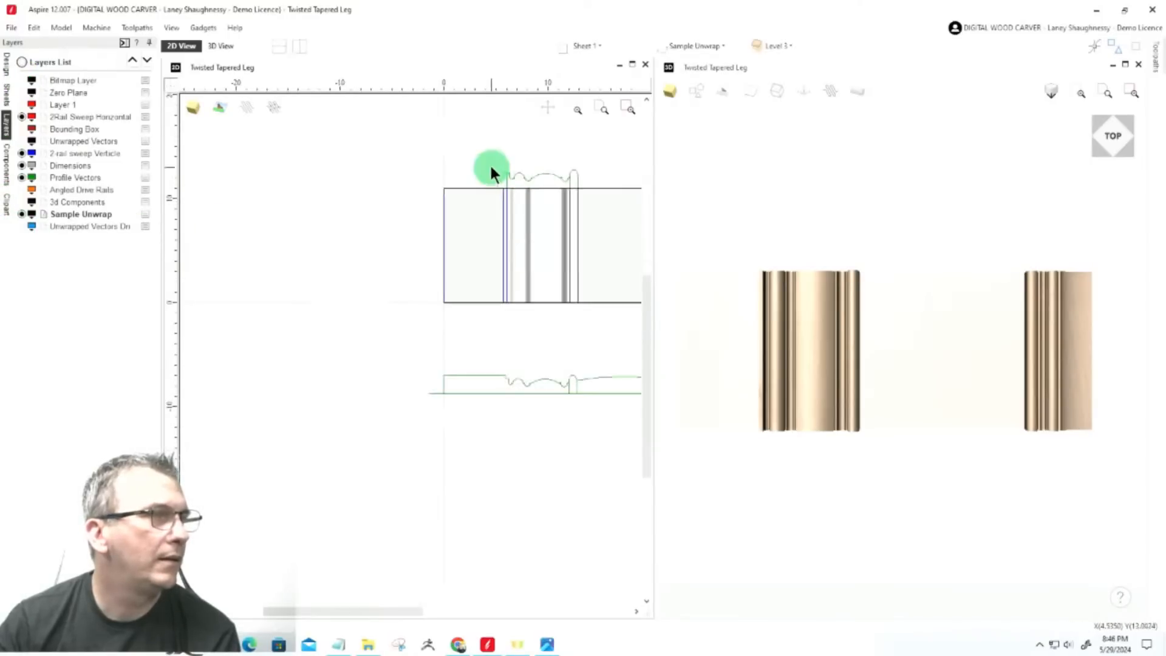
scroll(525, 214, "down", 6)
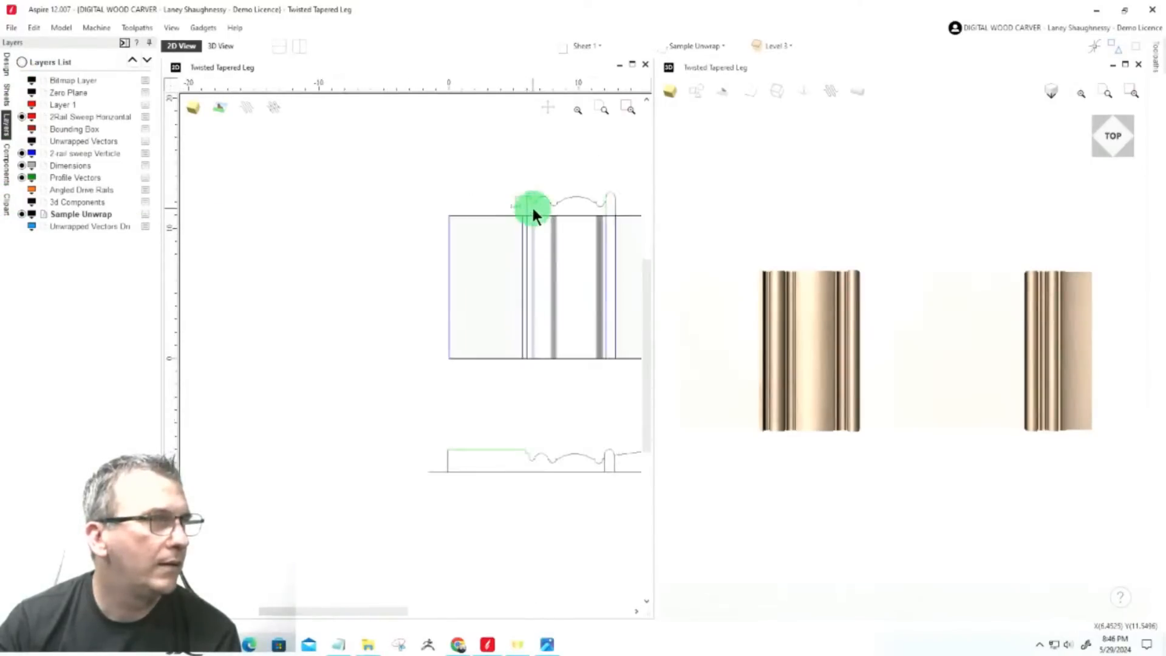
scroll(328, 383, "up", 4)
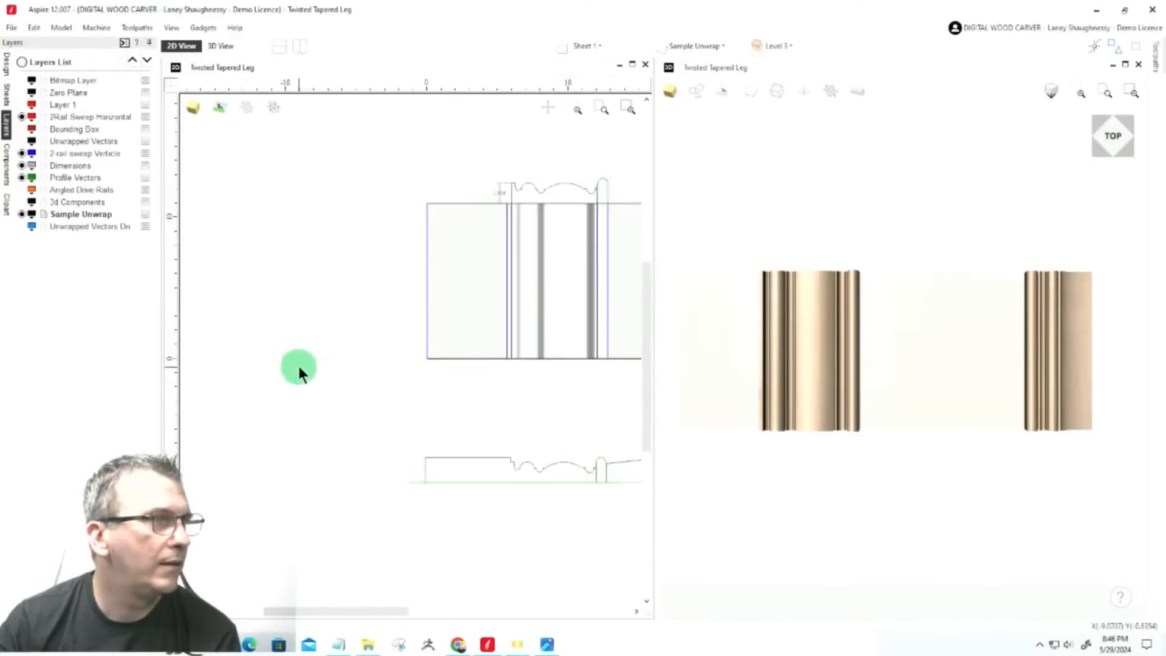
Make every layer visible except the Bitmap Layer
scroll(292, 304, "down", 1)
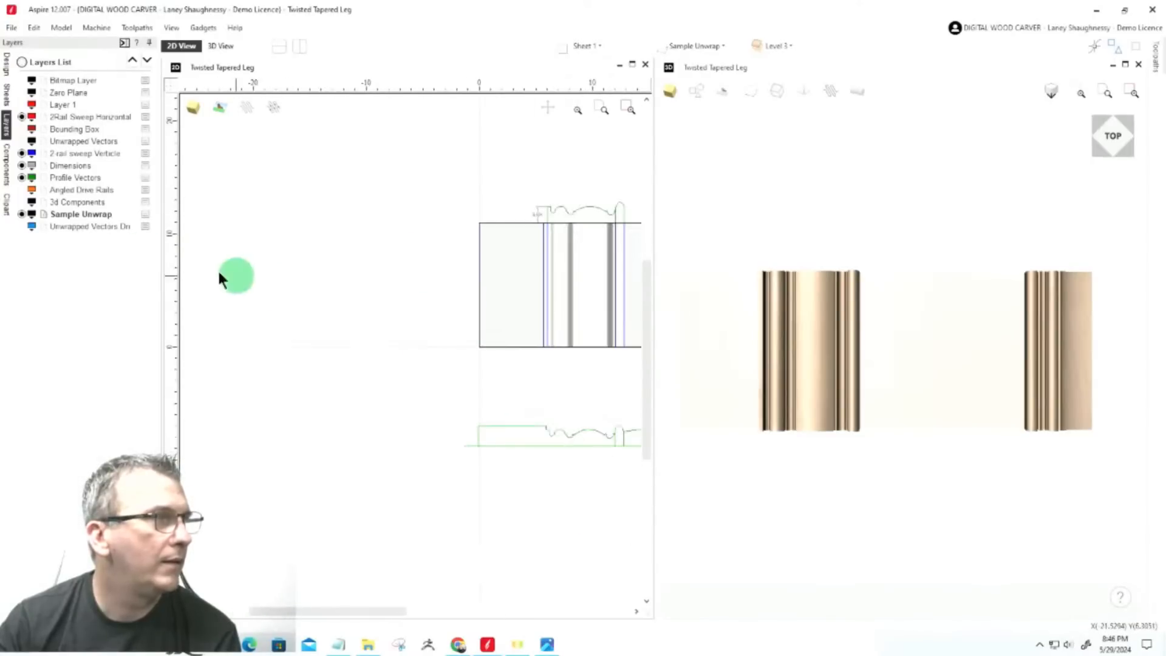
left_click(22, 141)
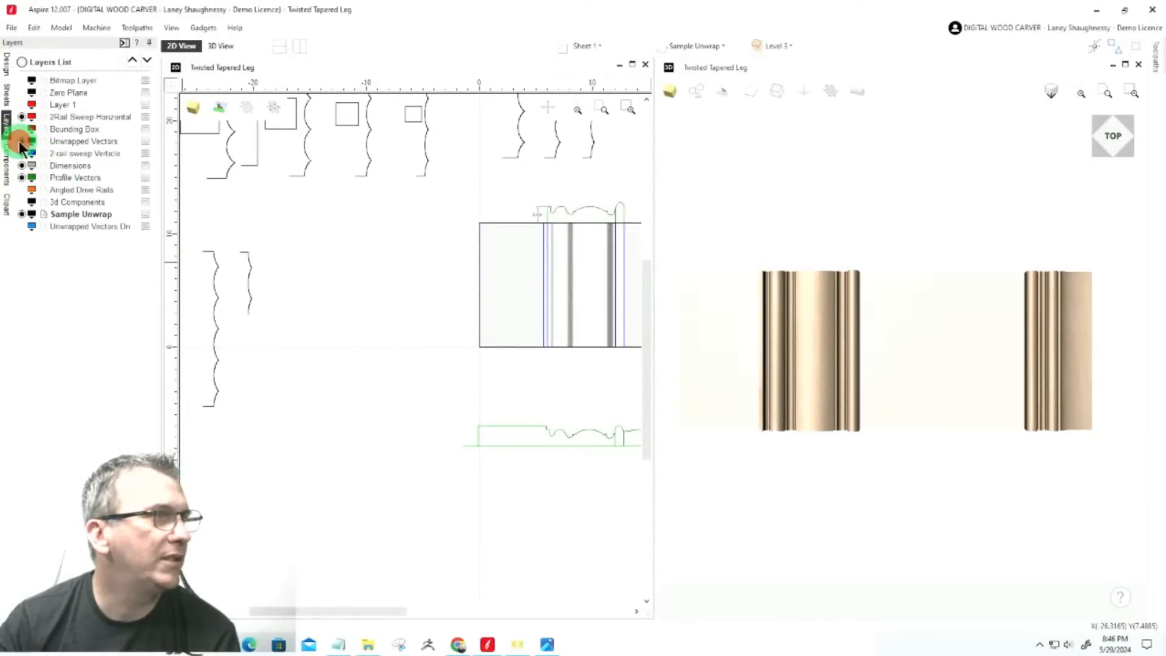
scroll(465, 387, "down", 2)
scroll(464, 382, "up", 1)
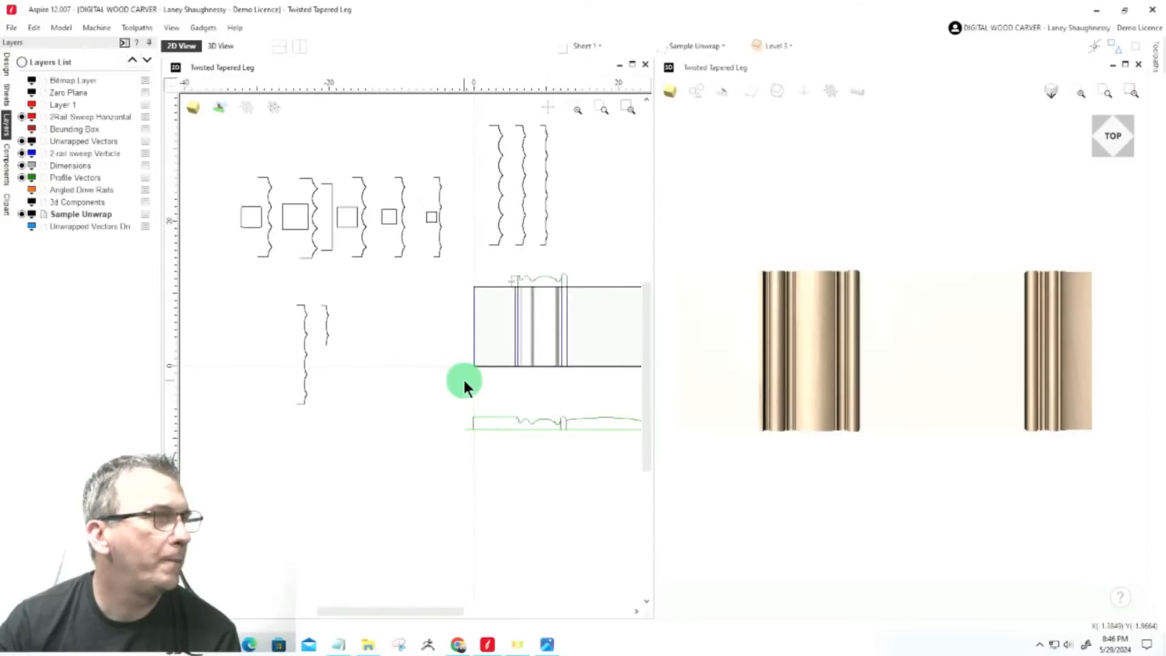
left_click(22, 133)
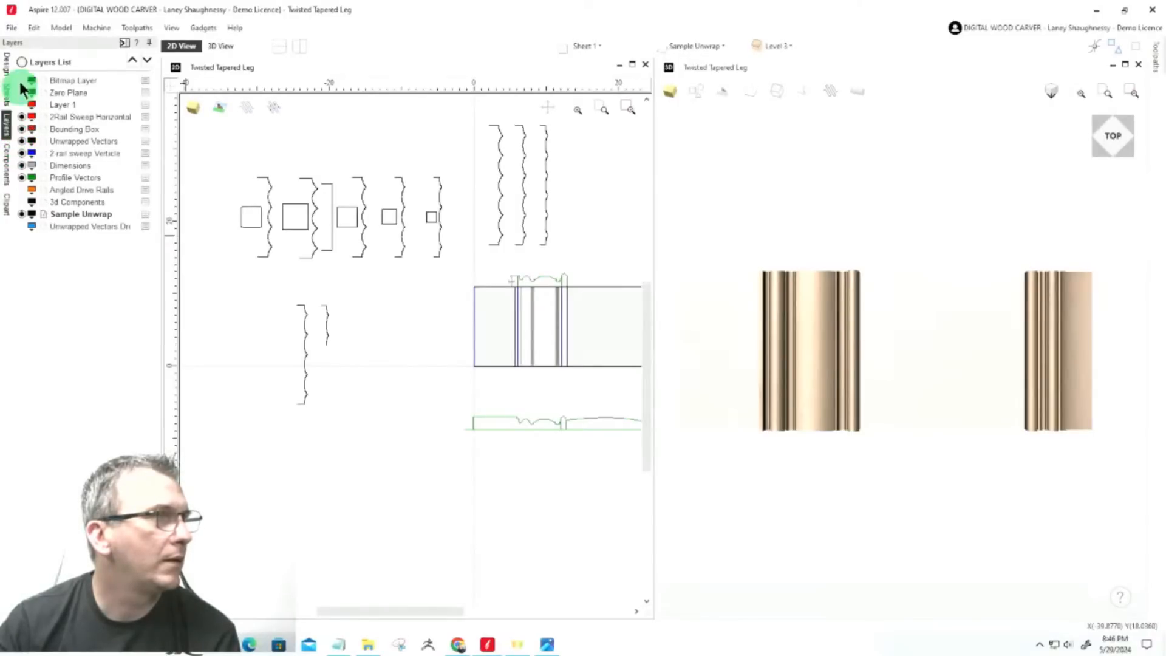
left_click(21, 62)
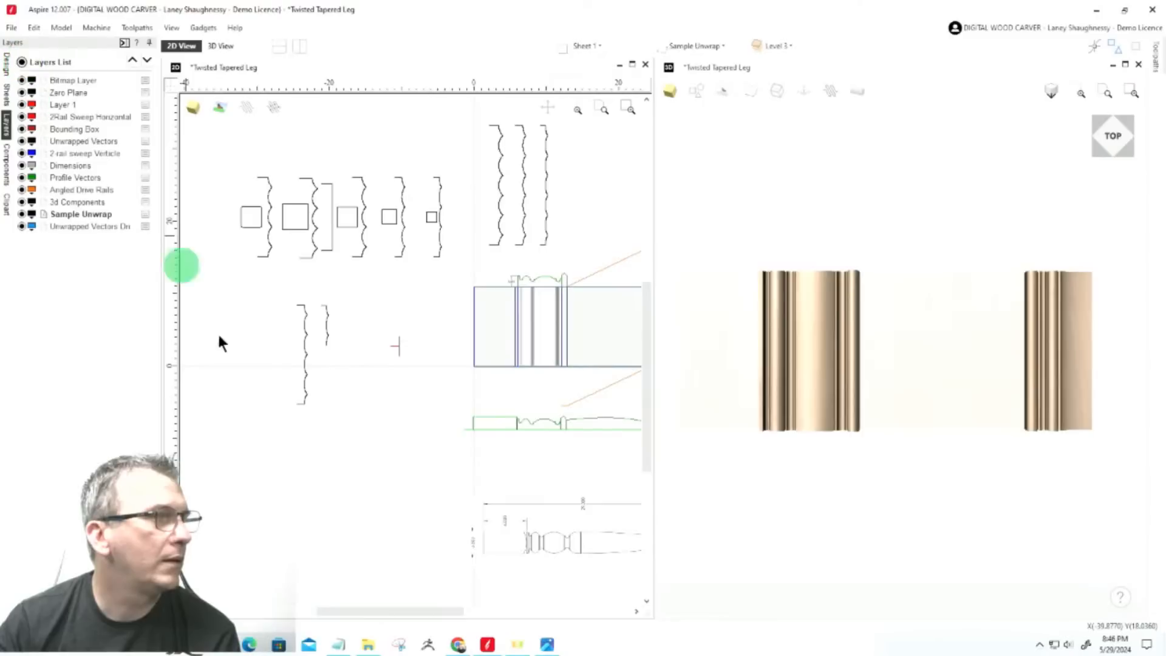
scroll(228, 402, "down", 4)
scroll(227, 402, "up", 1)
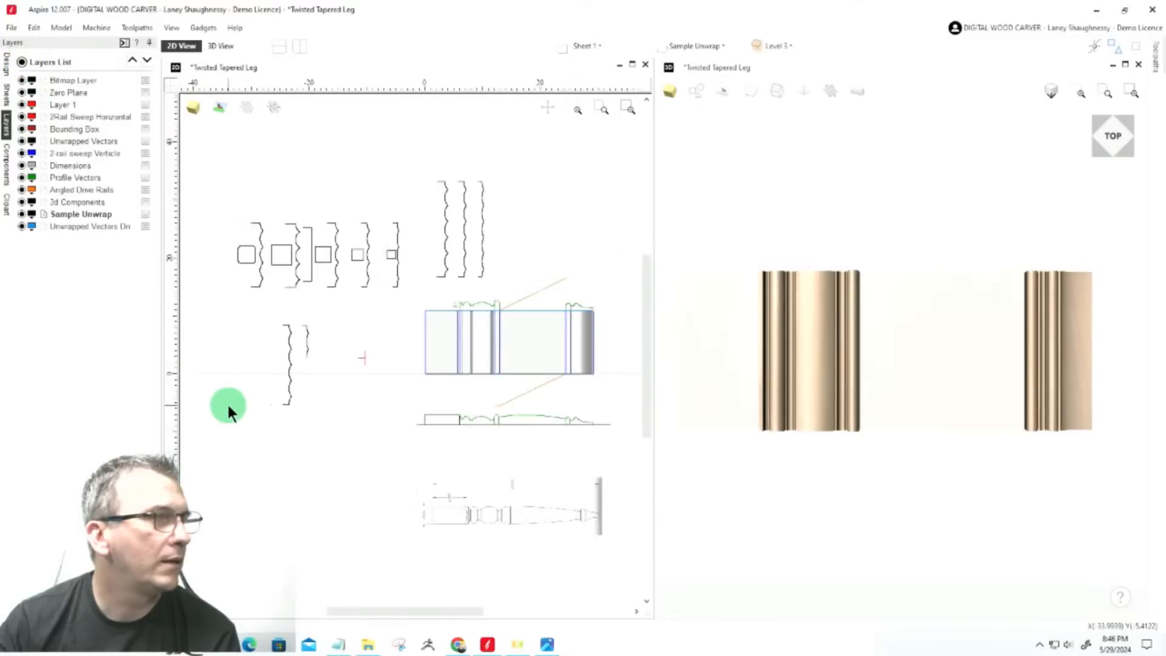
scroll(228, 408, "up", 1)
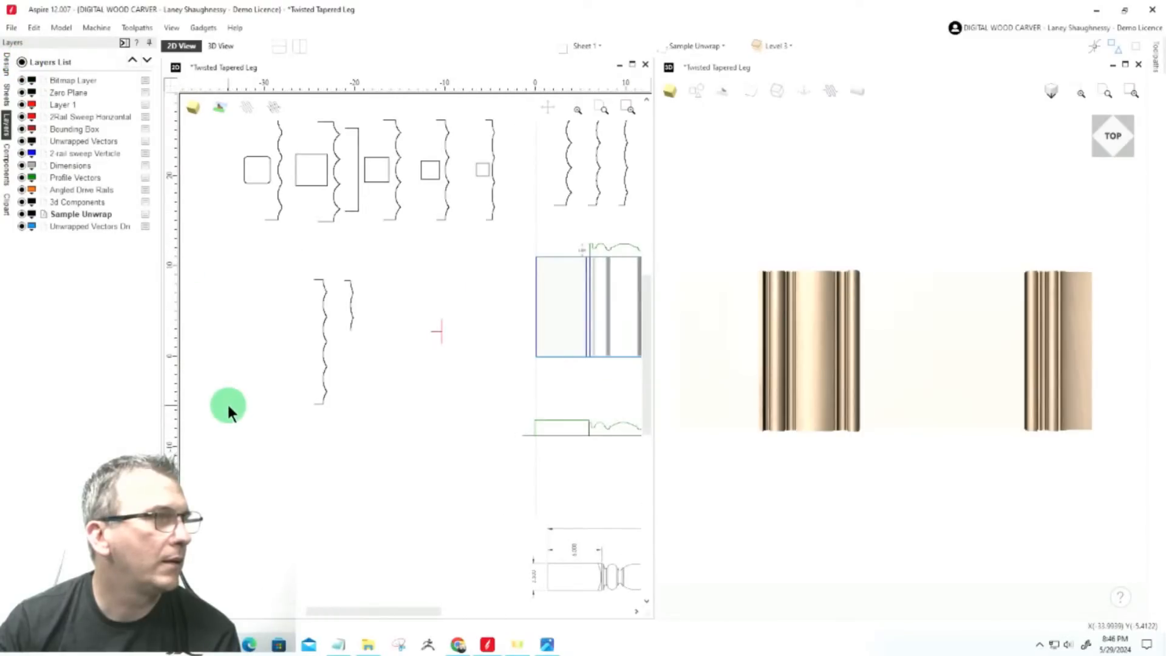
scroll(227, 403, "down", 1)
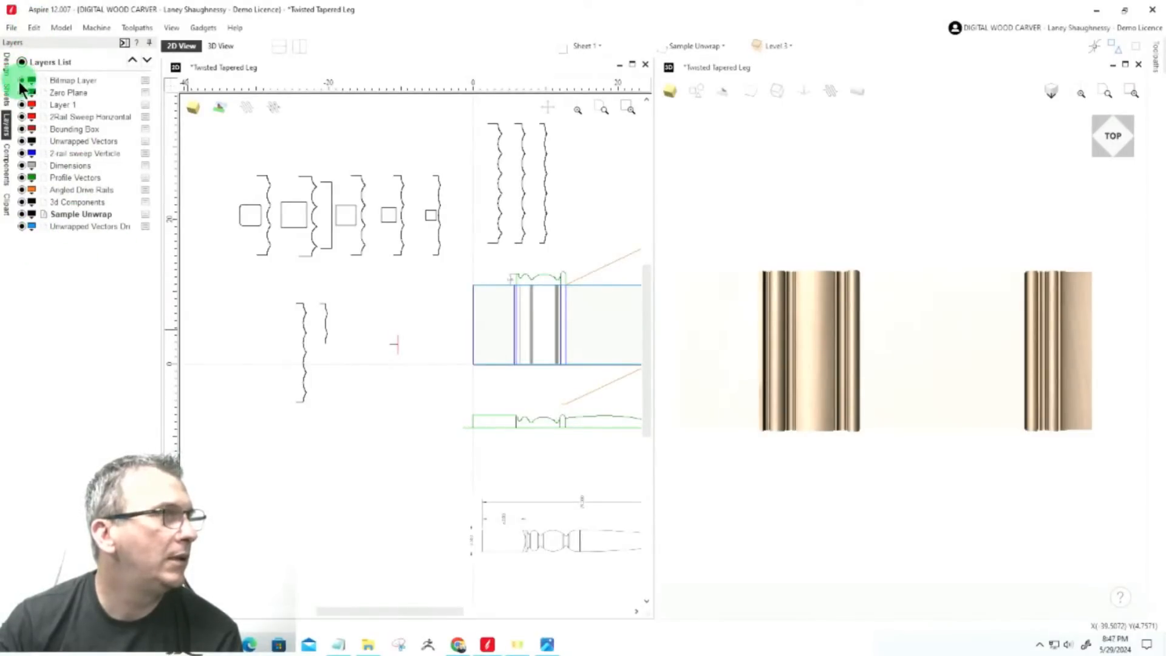
left_click(21, 81)
scroll(364, 360, "down", 3)
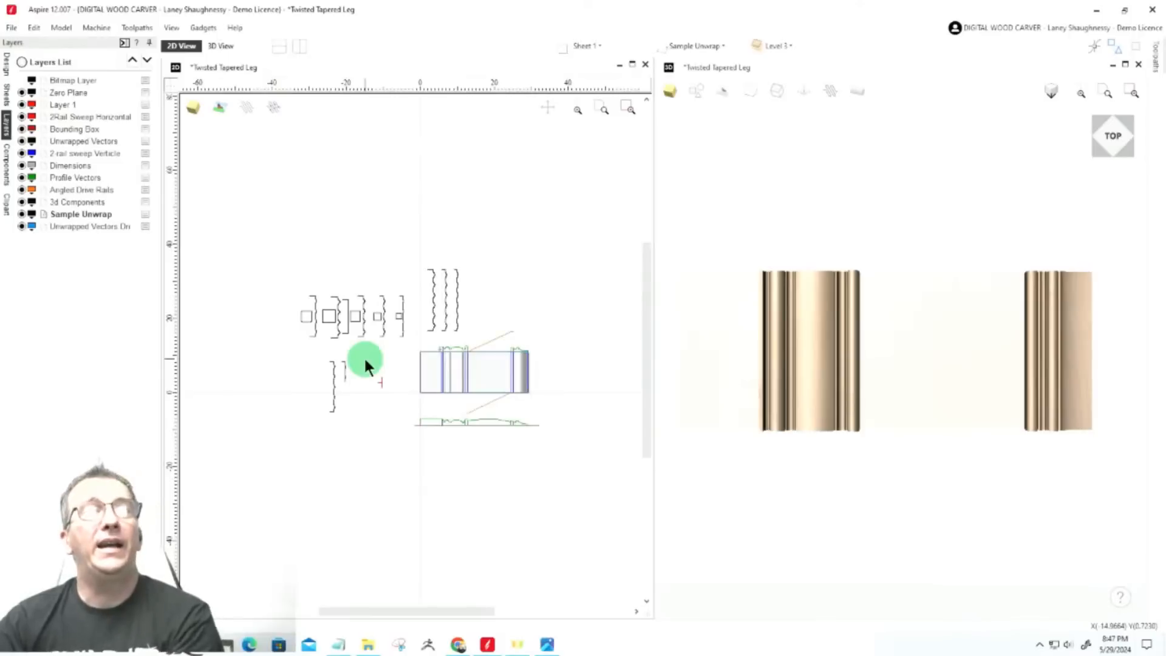
Examine where the vertical rails and the upper horizontal vector meet the dimensioned start of the leg profile above the model
scroll(351, 354, "up", 2)
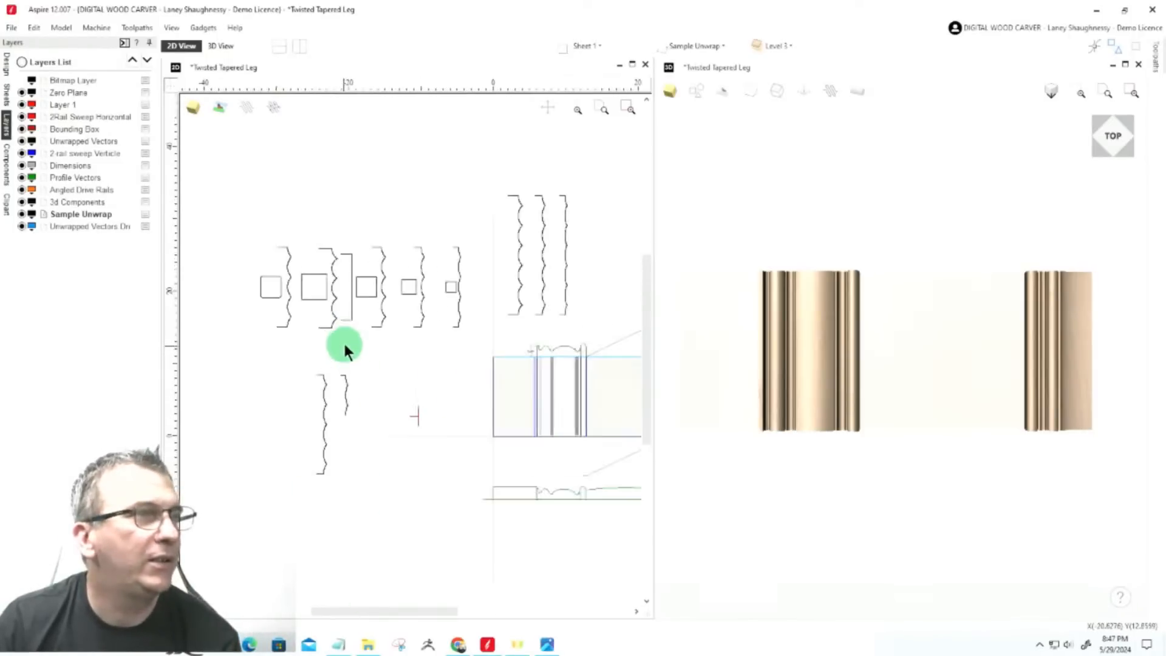
scroll(586, 388, "up", 3)
scroll(458, 298, "up", 4)
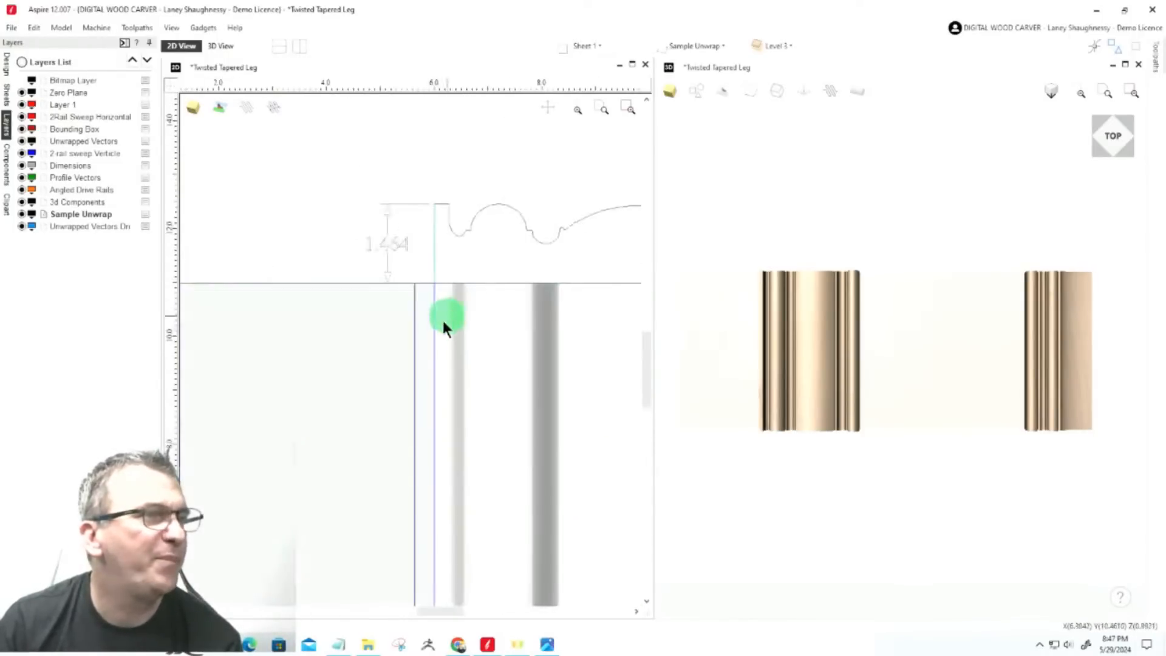
scroll(522, 255, "down", 4)
scroll(445, 397, "up", 3)
scroll(480, 325, "down", 2)
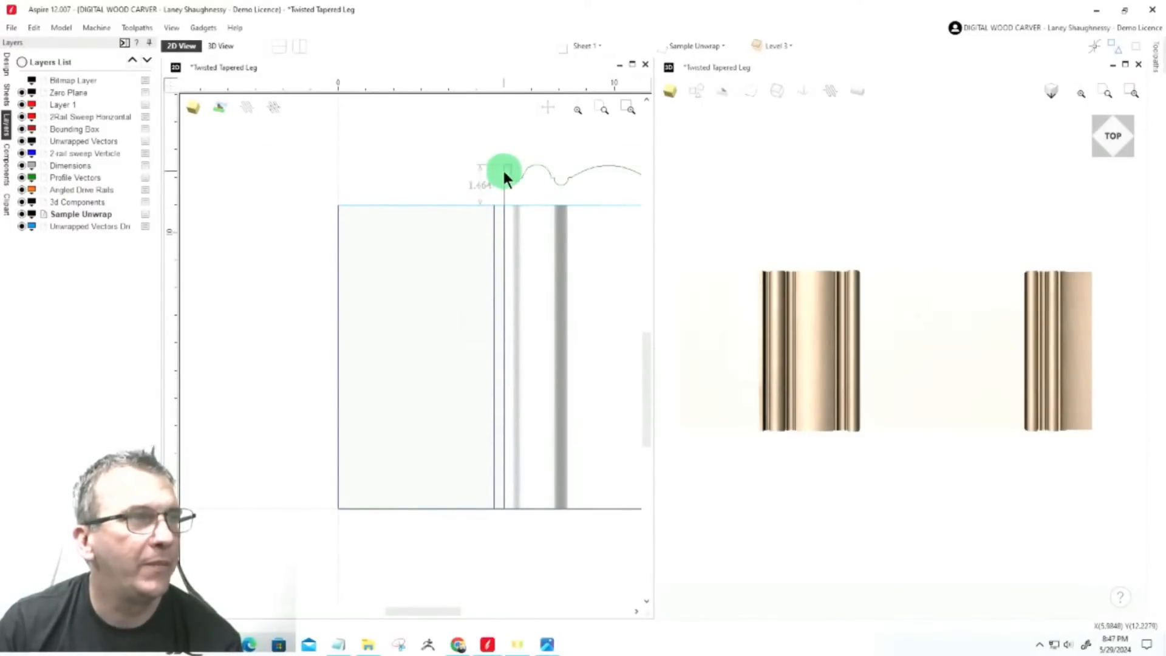
scroll(504, 168, "up", 3)
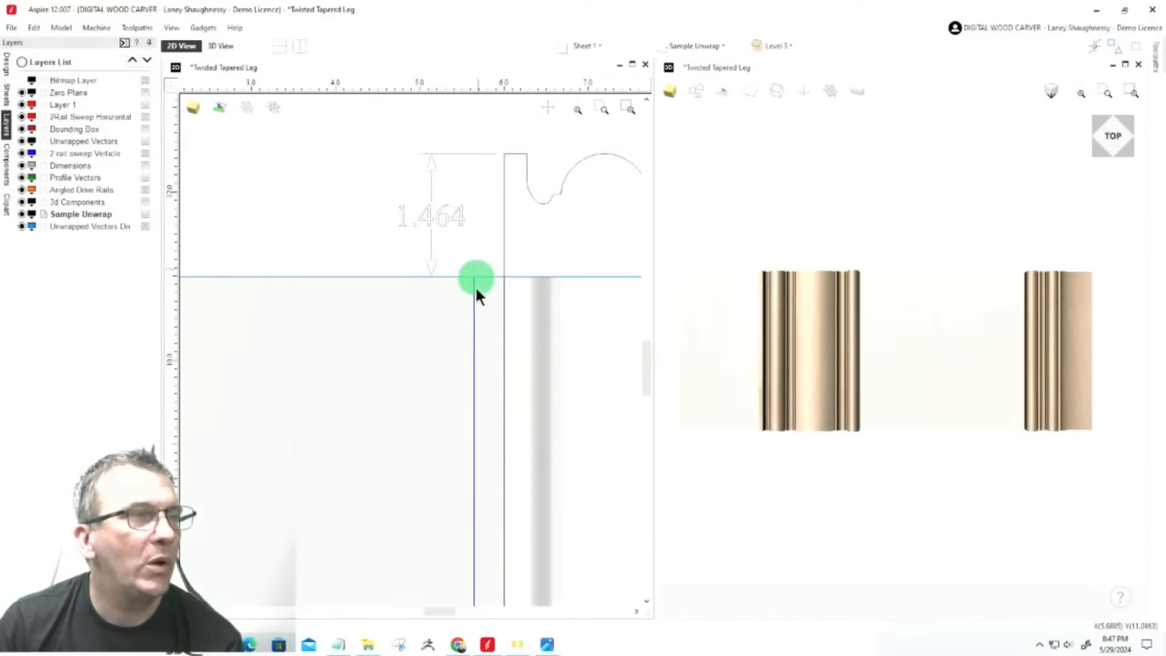
left_click(473, 308)
scroll(491, 280, "down", 2)
scroll(532, 237, "down", 2)
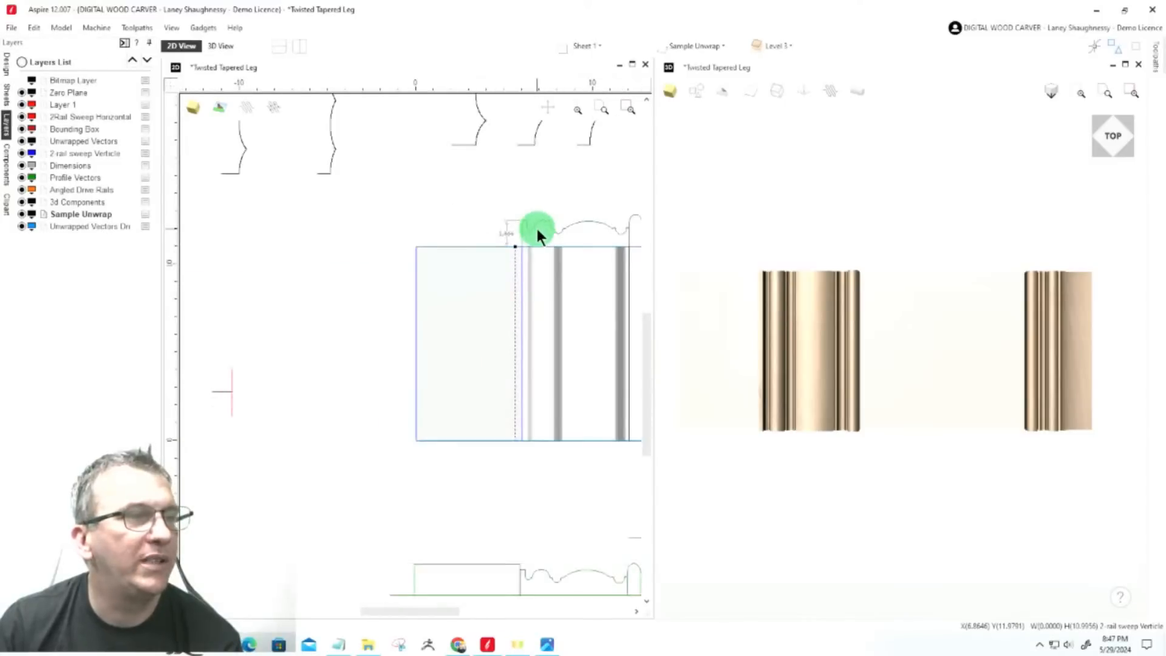
left_click(425, 249)
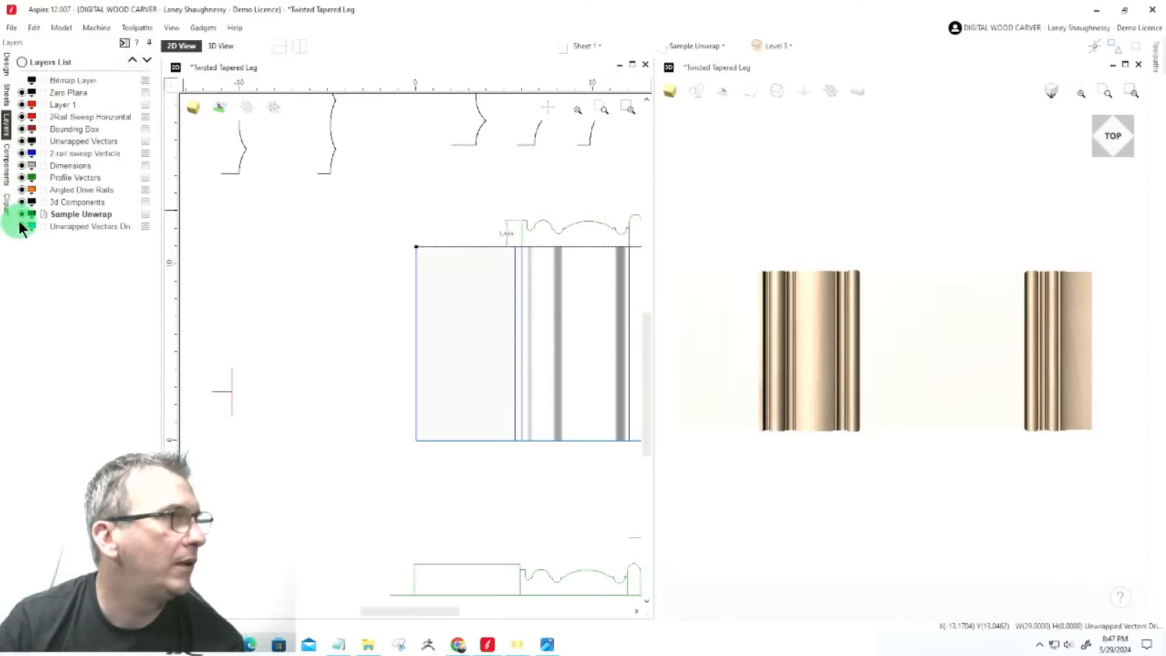
Hide the 2-rail sweep Verticle, Sample Unwrap, Unwrapped Vectors On and Bounding Box layers
left_click(21, 154)
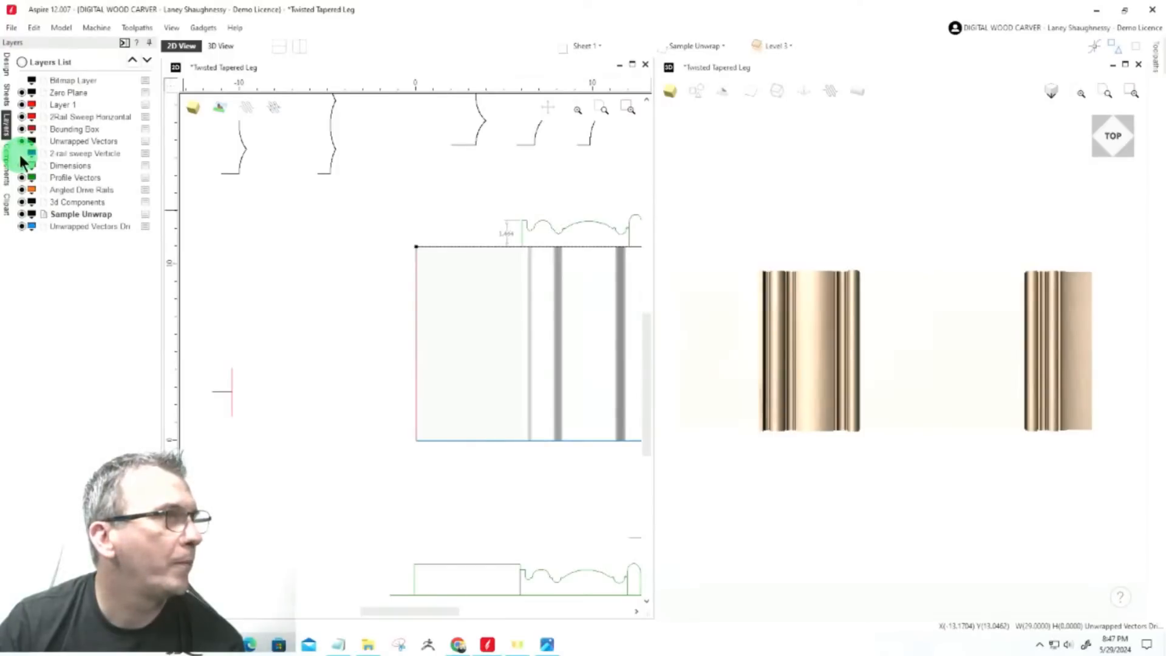
left_click(346, 387)
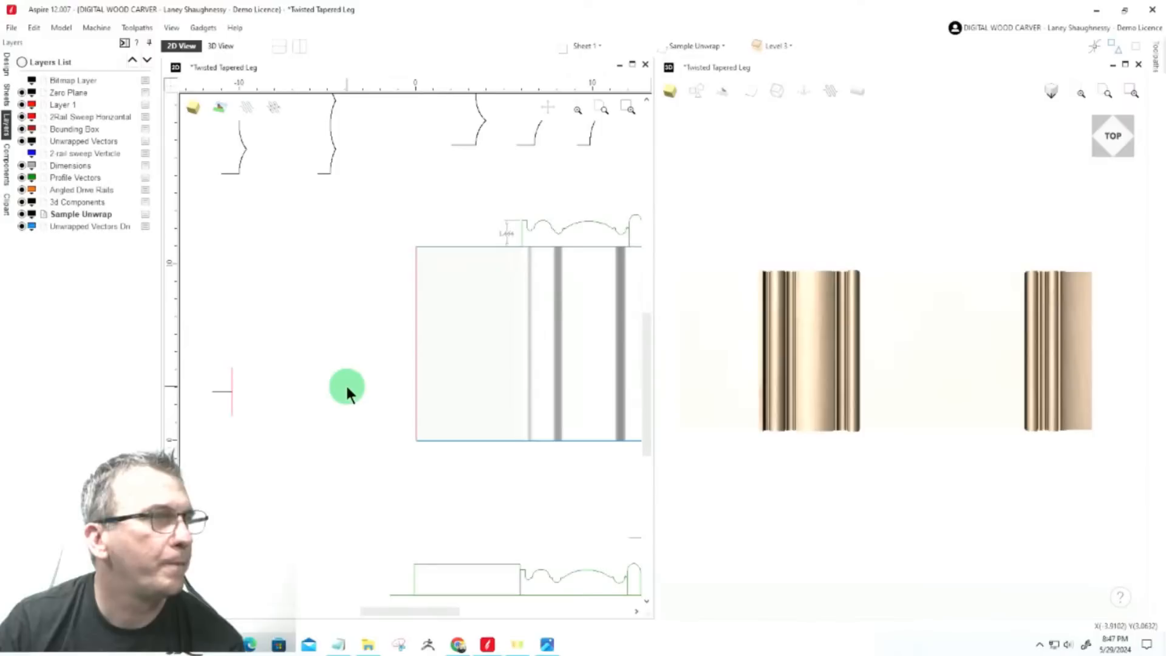
left_click(23, 214)
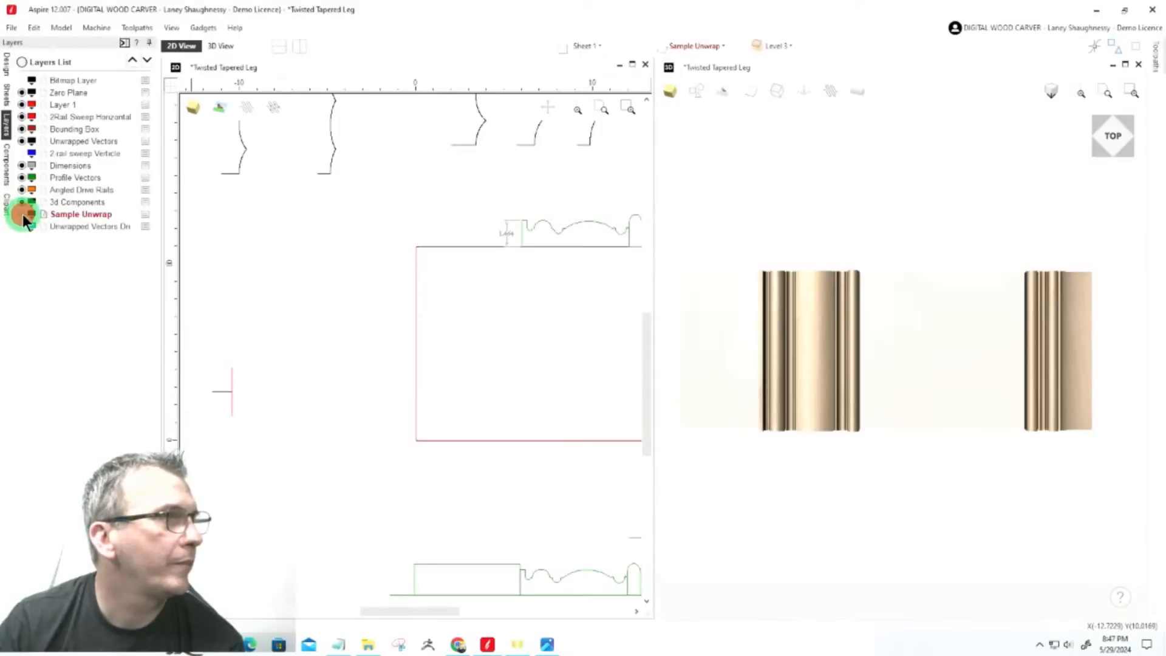
left_click(362, 291)
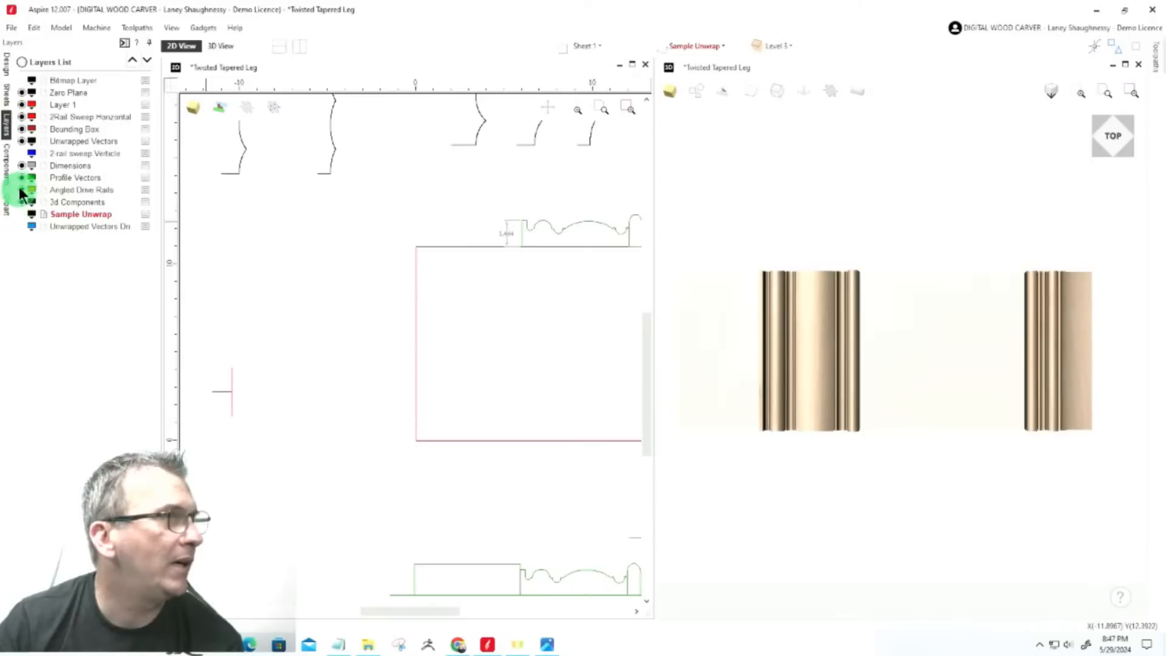
left_click(22, 129)
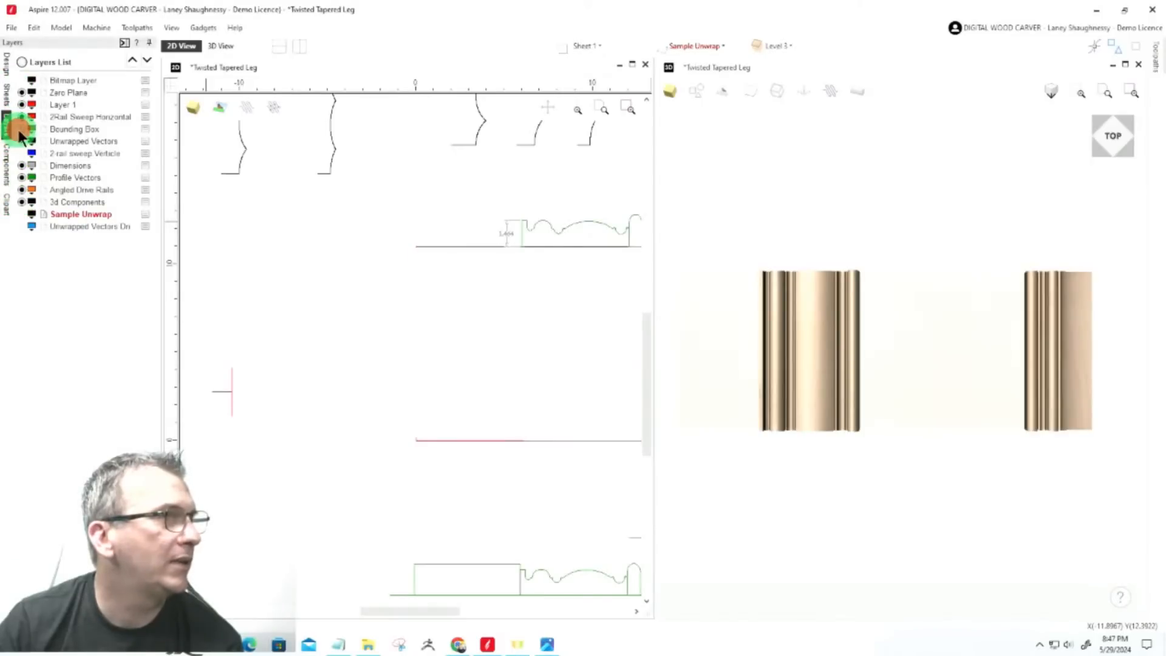
Examine the horizontal rails and the row of square cross-sections with their unwrapped profiles, selecting the largest square
scroll(381, 324, "down", 2)
scroll(382, 325, "down", 2)
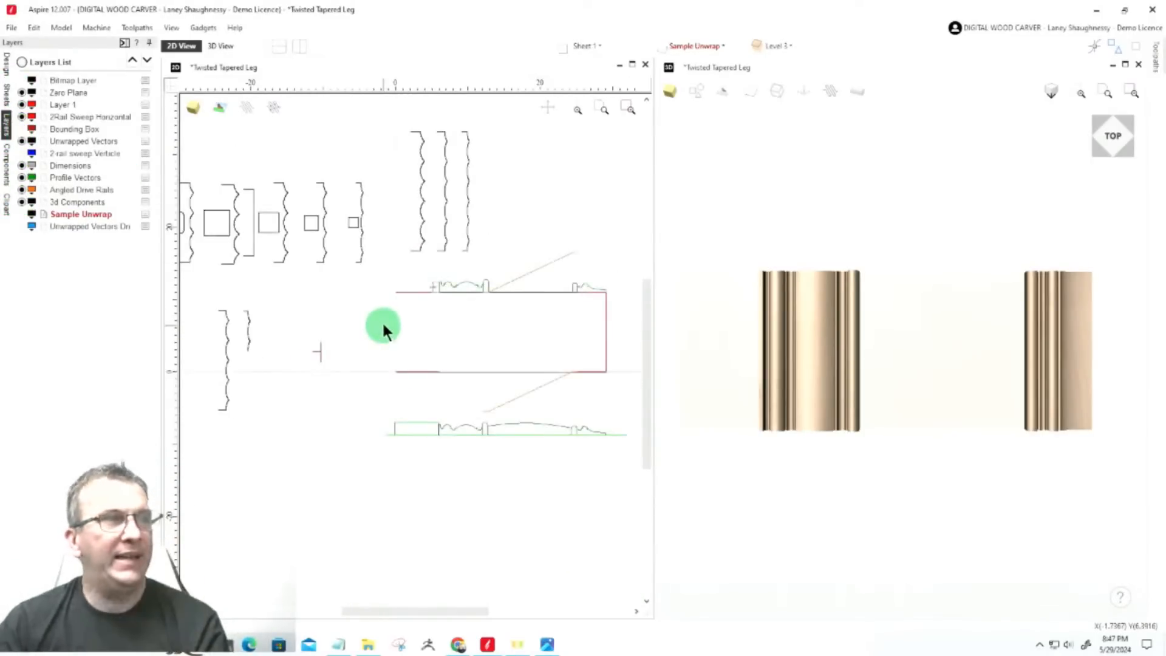
scroll(387, 323, "up", 3)
scroll(480, 265, "up", 2)
scroll(526, 293, "down", 7)
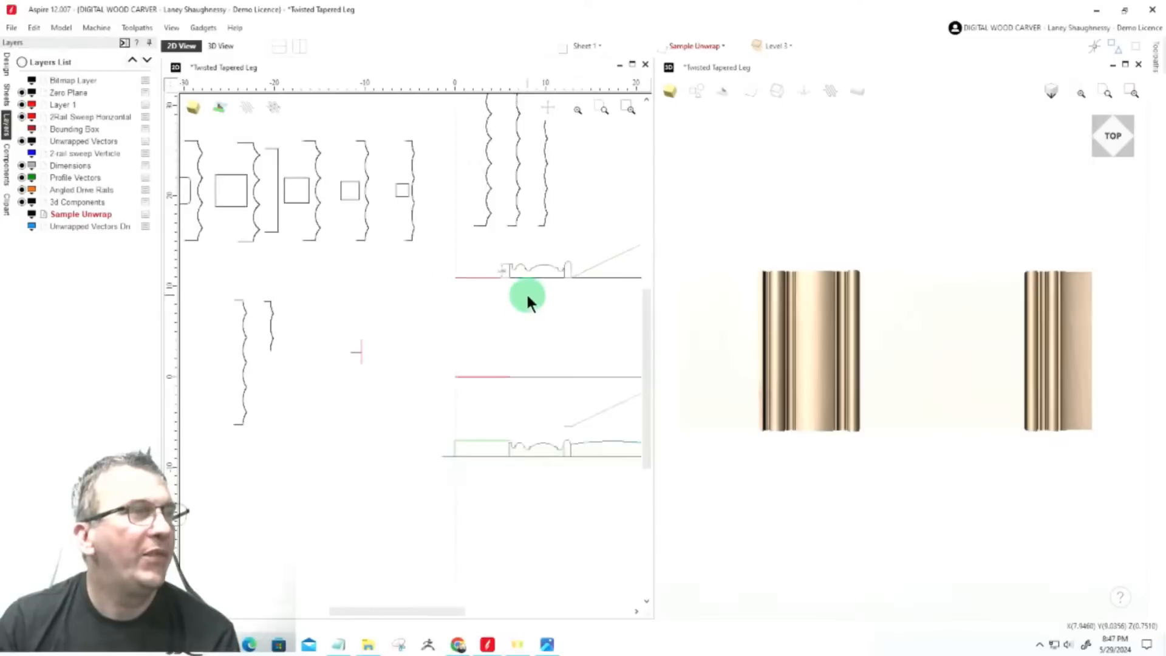
scroll(370, 262, "up", 2)
scroll(371, 265, "up", 4)
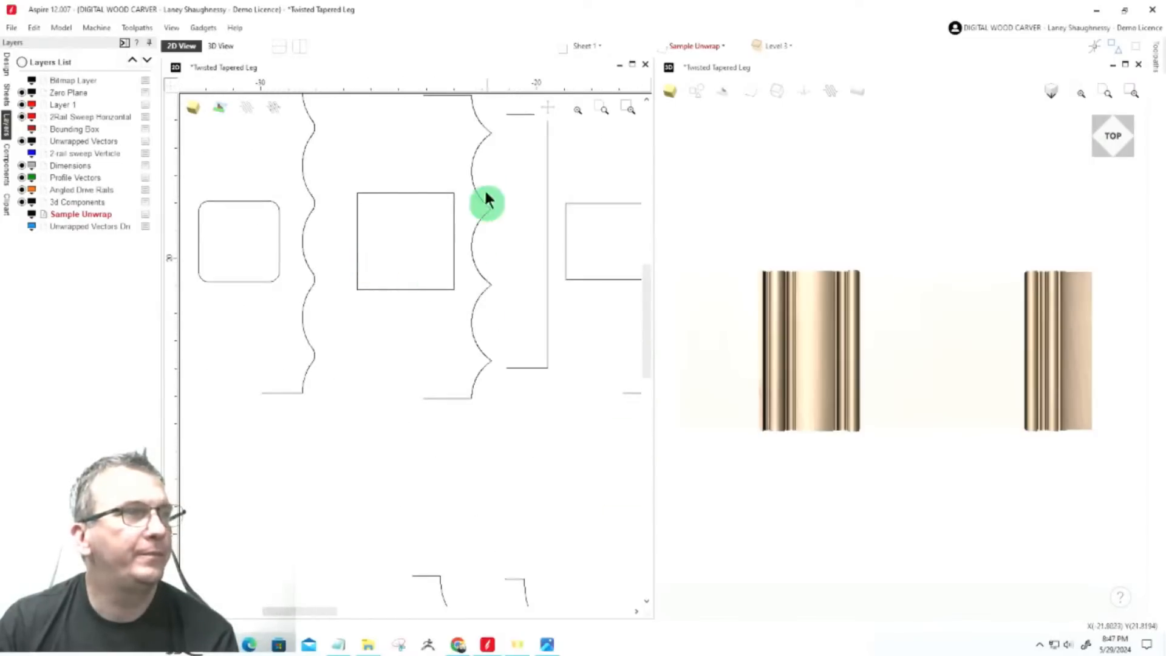
scroll(400, 241, "down", 2)
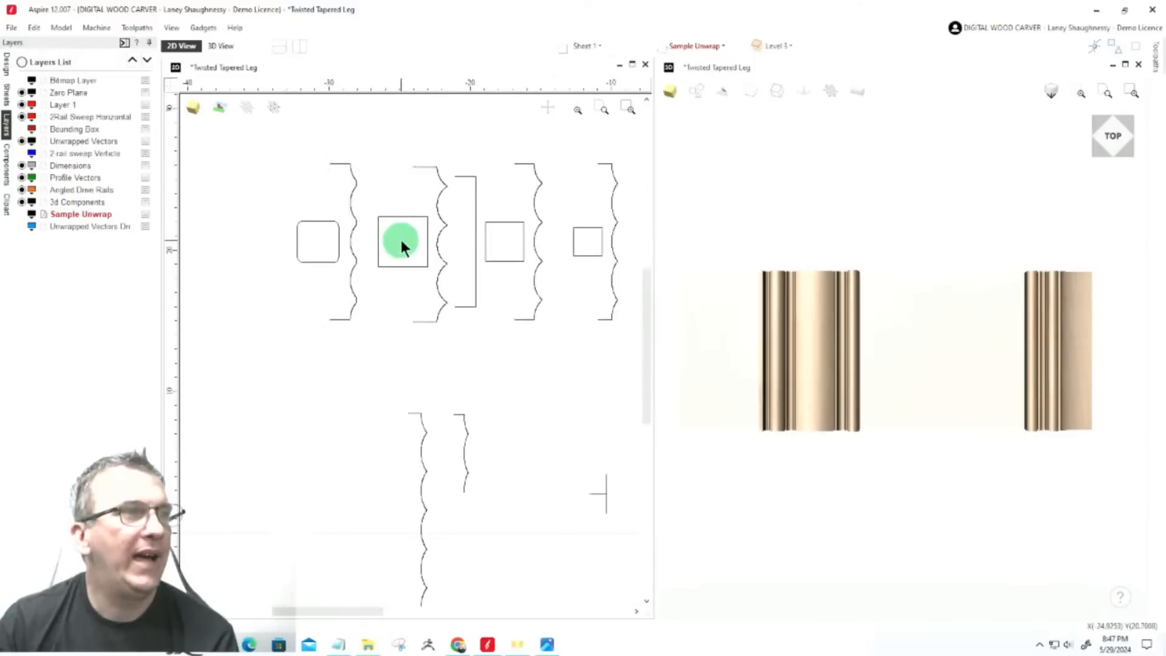
left_click(402, 217)
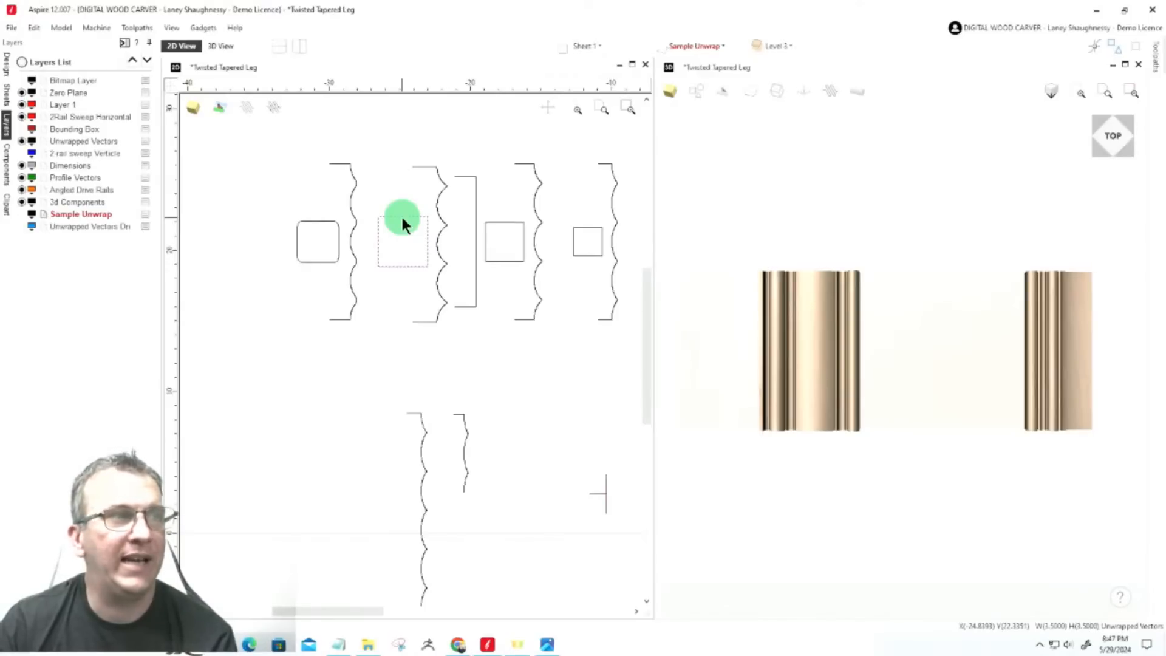
Move the largest square's unwrapped profile to just before the start of the horizontal rails, spanning the gap between them
left_click(445, 184)
scroll(389, 207, "down", 3)
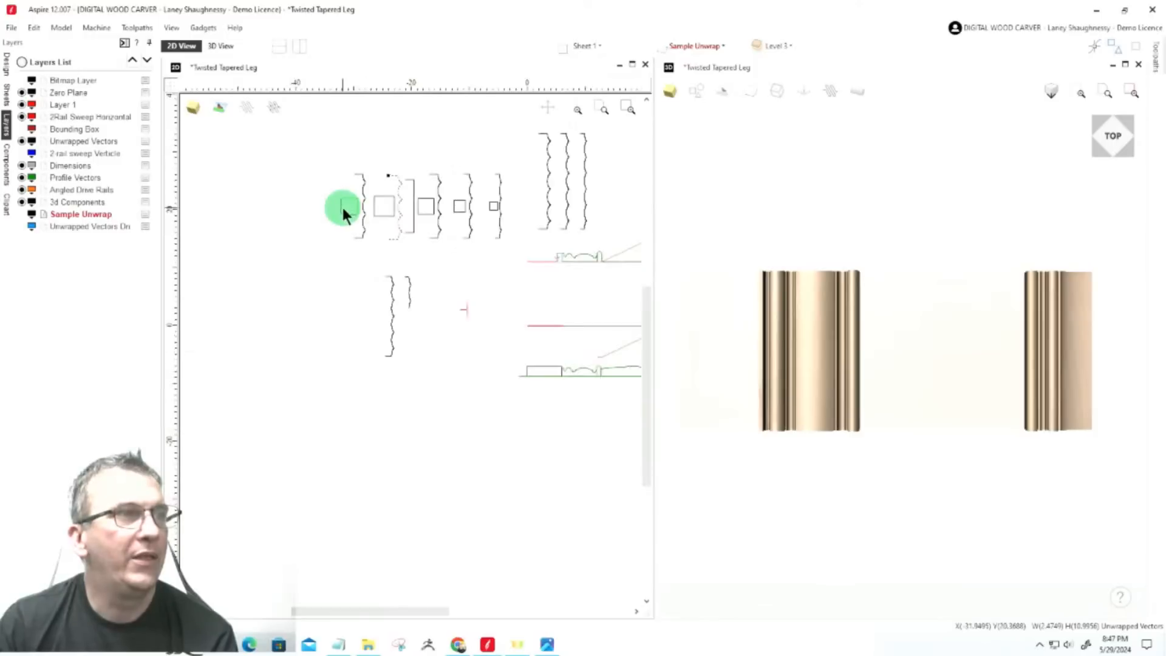
mouse_move(398, 240)
left_mouse_down()
mouse_move(477, 279)
mouse_move(518, 327)
left_mouse_up()
scroll(517, 327, "up", 3)
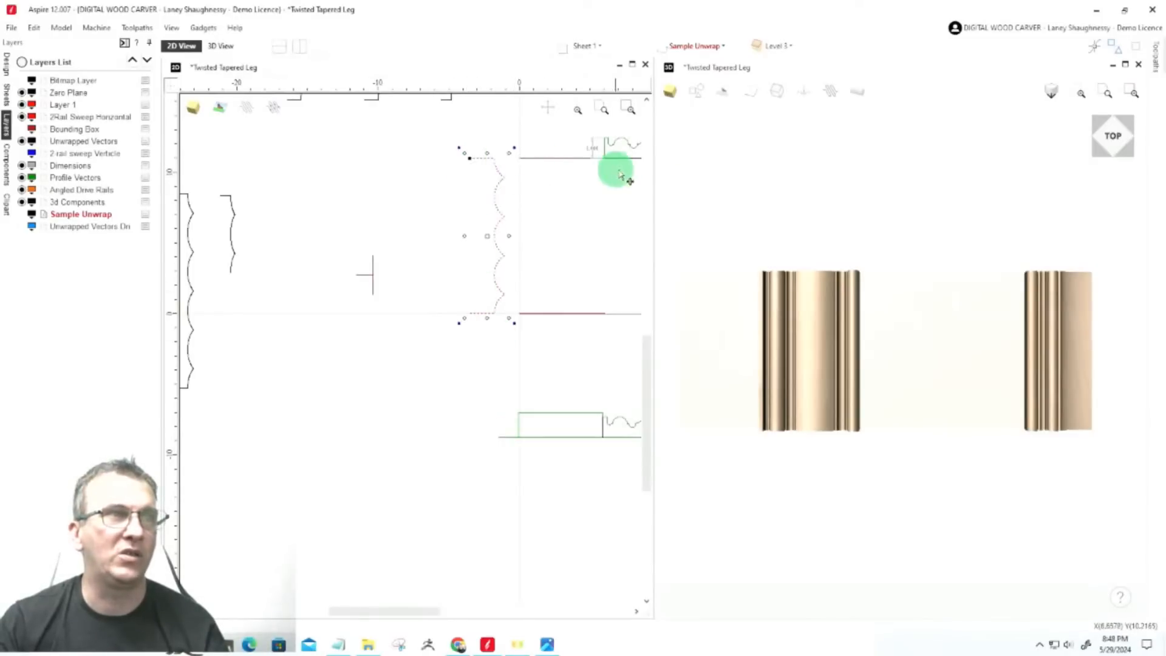
Check the extent of the first upper horizontal rail against the start of the dimensioned leg profile
scroll(575, 173, "up", 3)
scroll(415, 219, "down", 2)
scroll(492, 183, "up", 2)
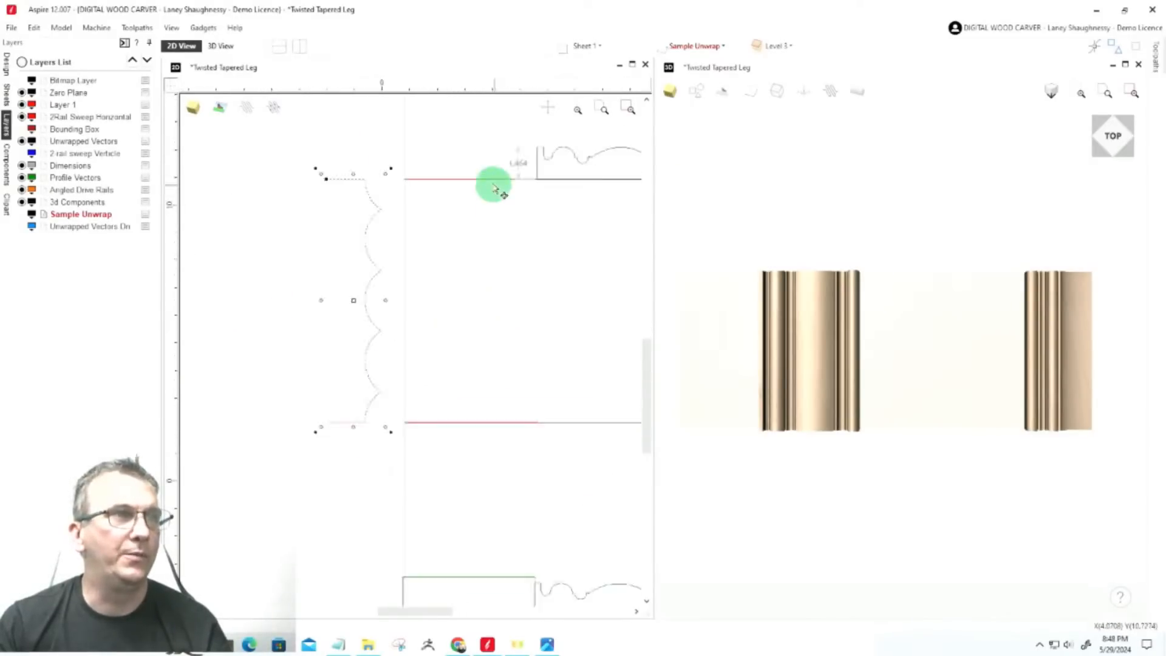
left_click(473, 177)
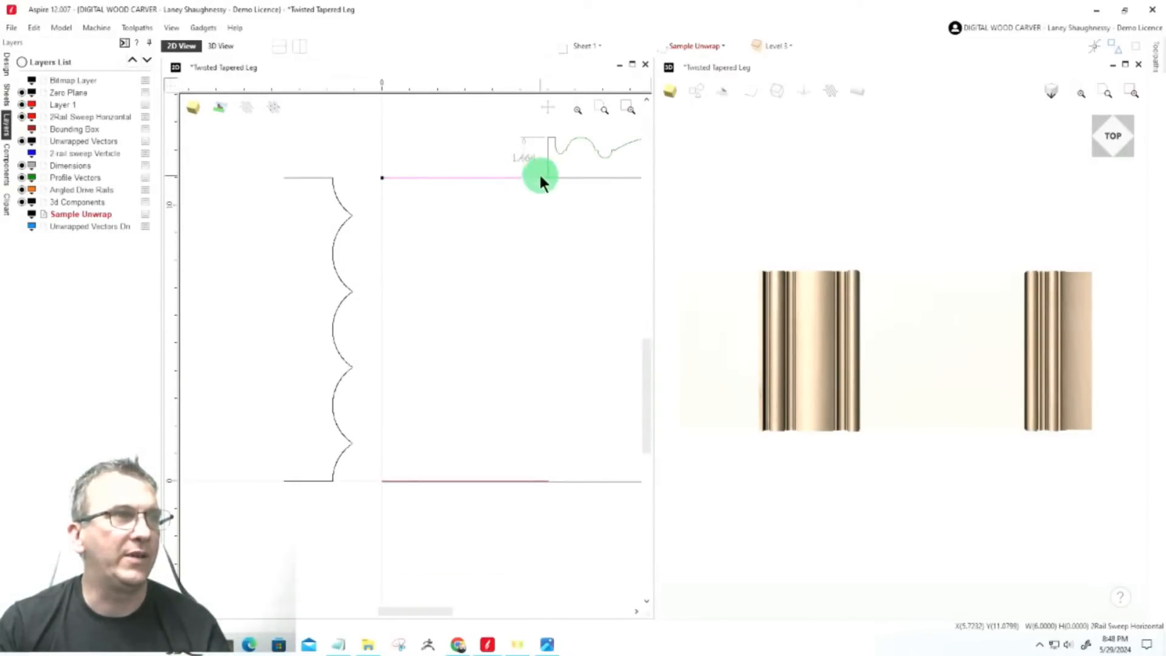
scroll(554, 131, "up", 2)
scroll(547, 143, "up", 2)
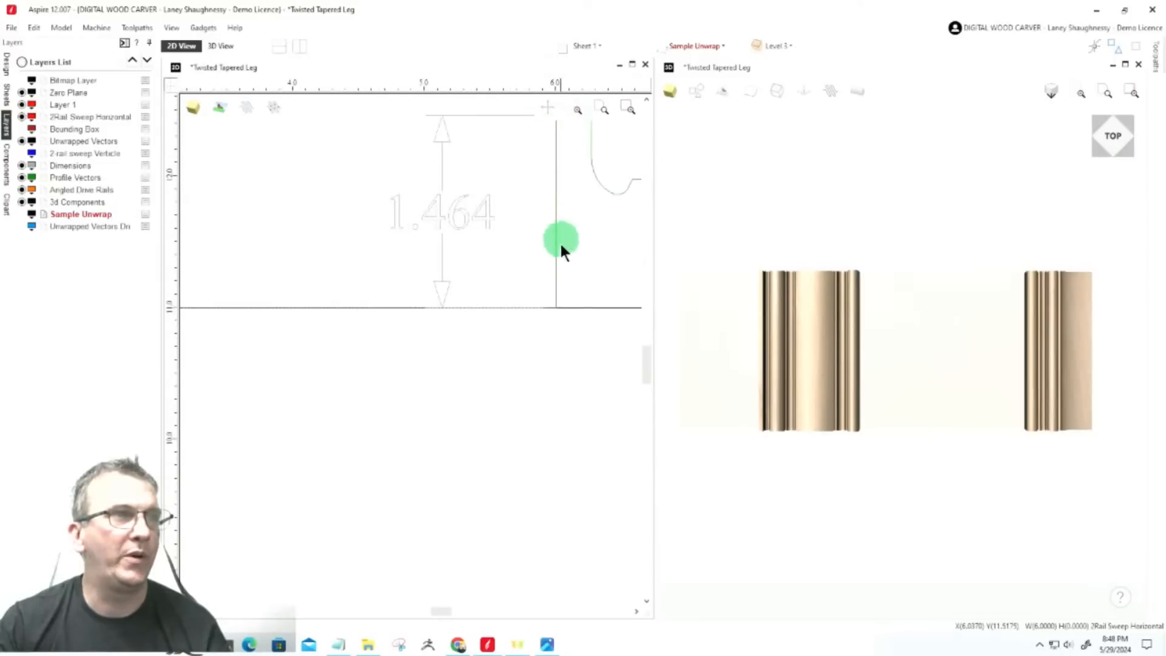
scroll(553, 283, "down", 5)
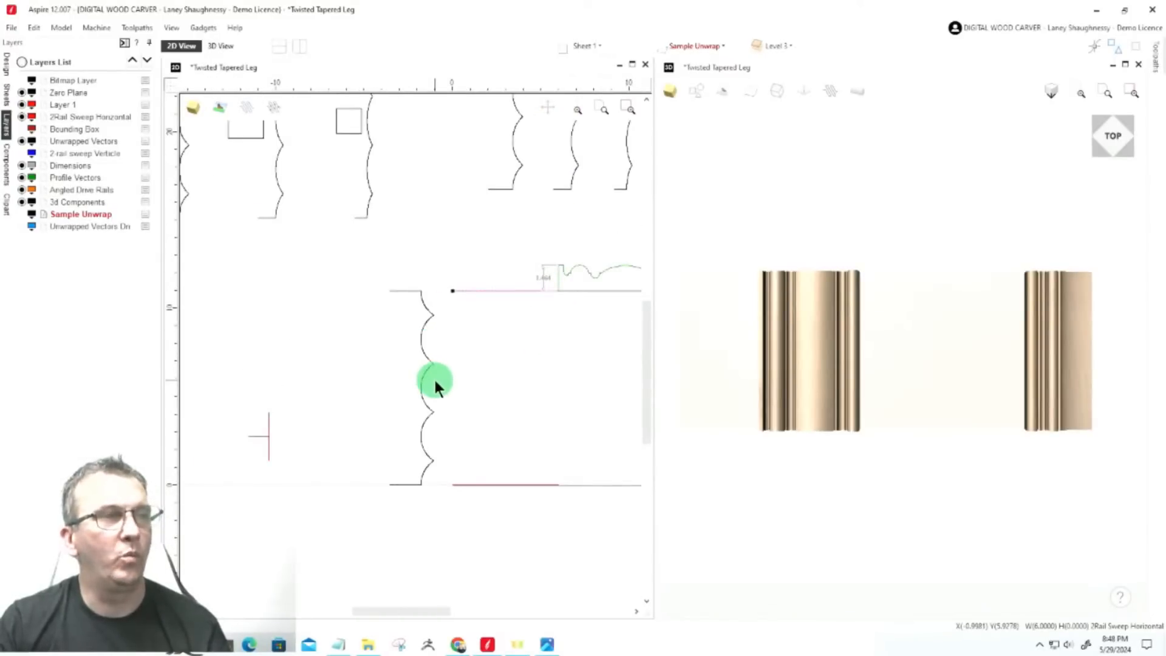
Set the two short horizontal rails at the start of the leg as the drive rails of a Two Rail Sweep
left_click(466, 487)
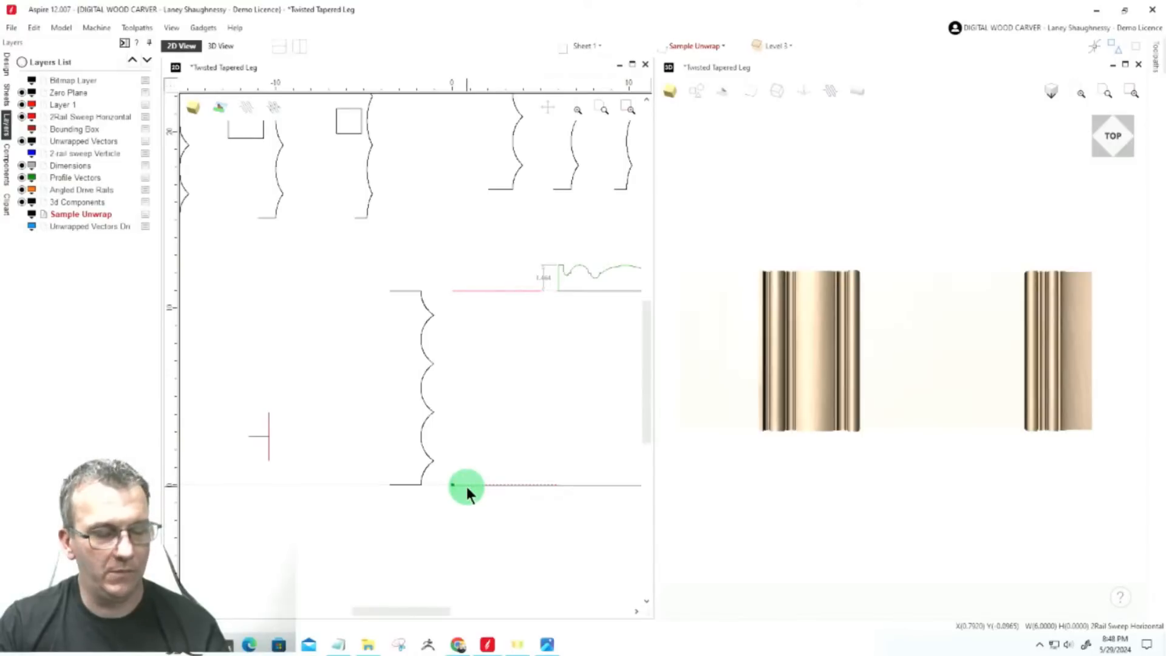
left_click(479, 290, "shift")
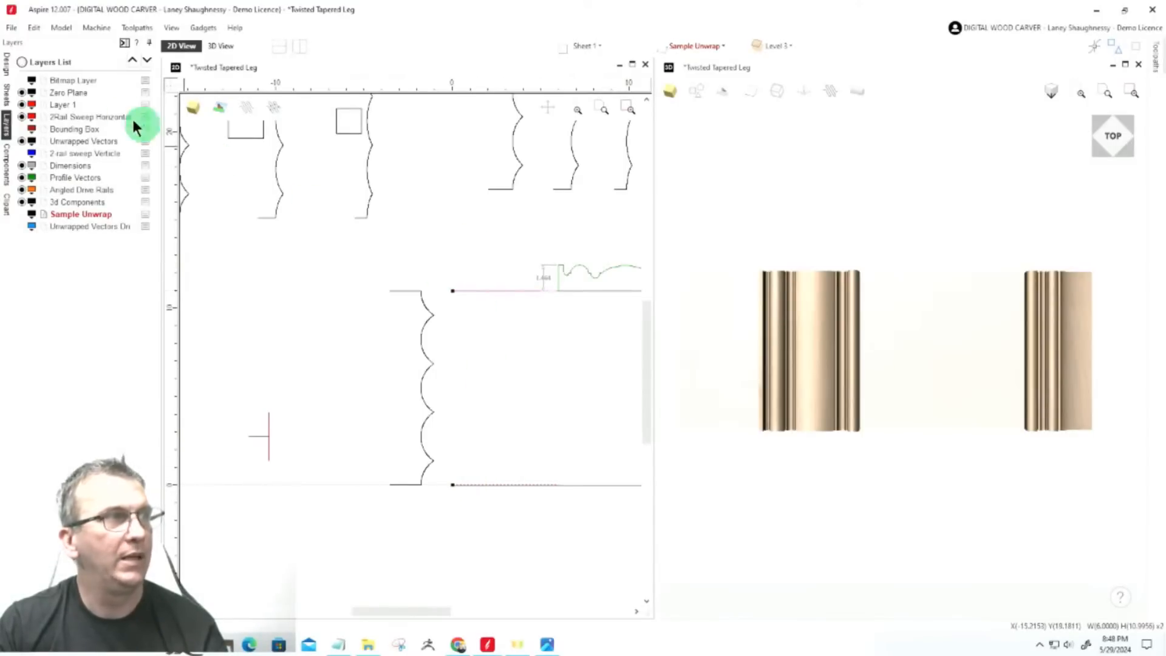
left_click(6, 64)
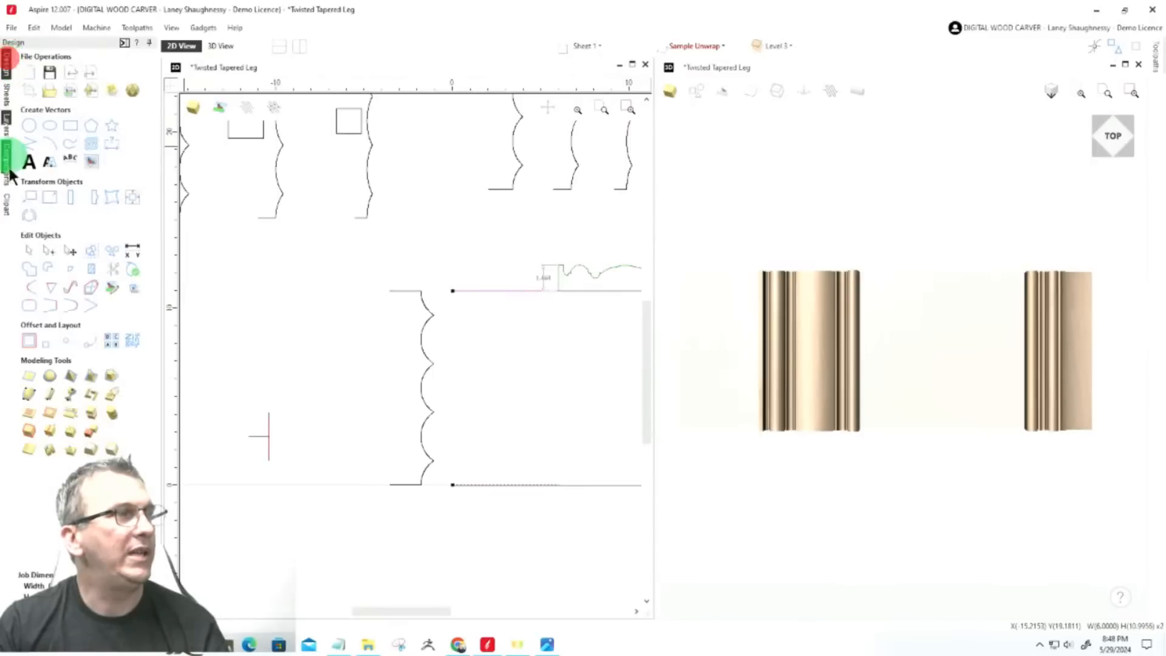
left_click(28, 375)
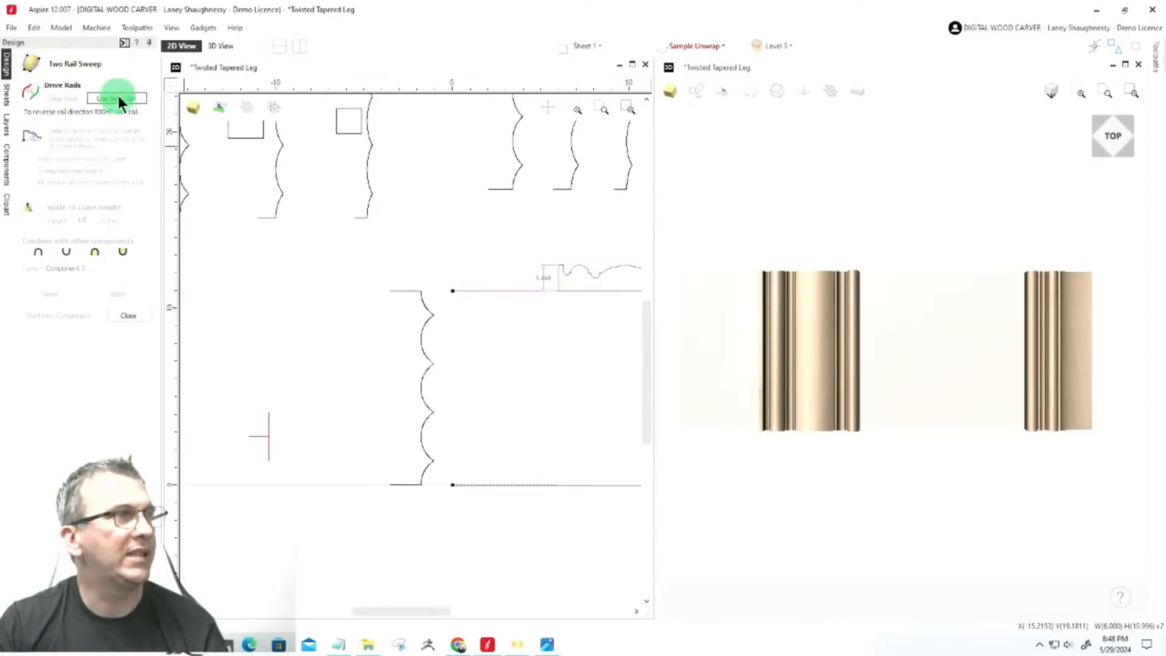
left_click(118, 98)
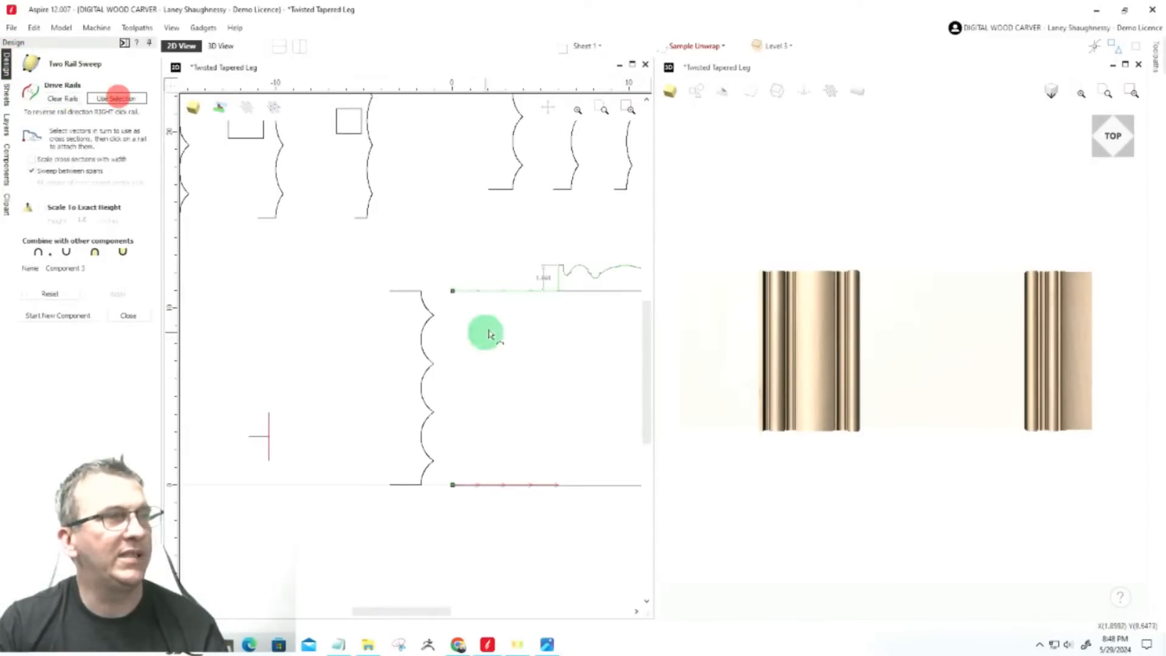
Sweep the largest square's unwrapped profile along the rails as a component named Apron Block, using the Merge combine mode
left_click(405, 486)
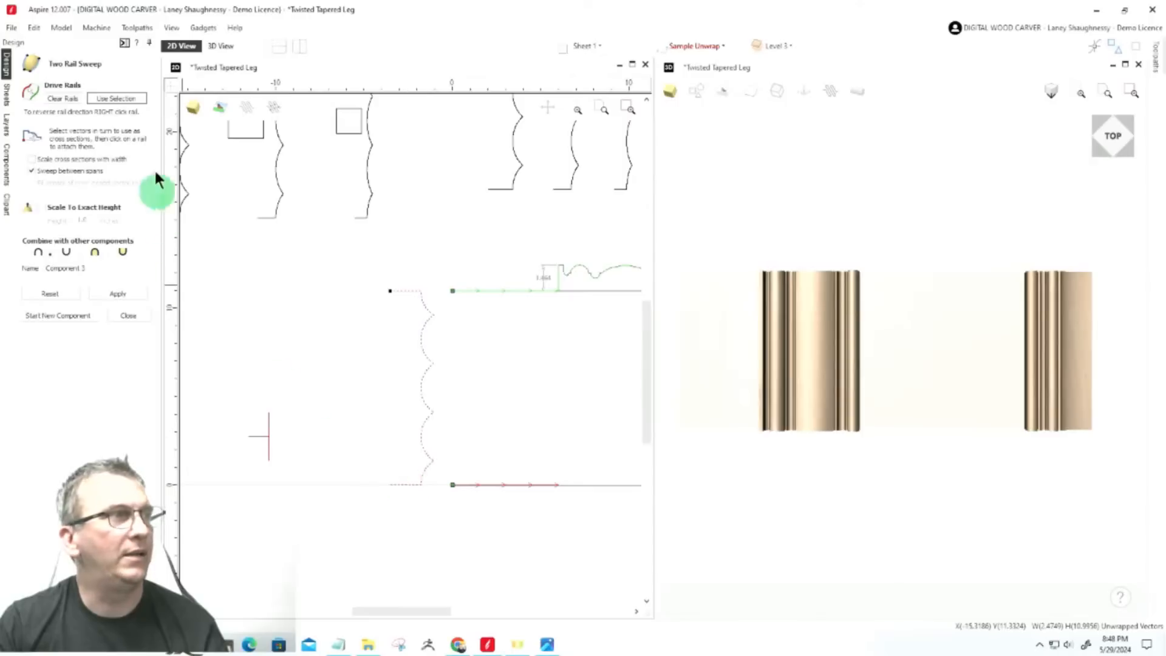
left_click(97, 252)
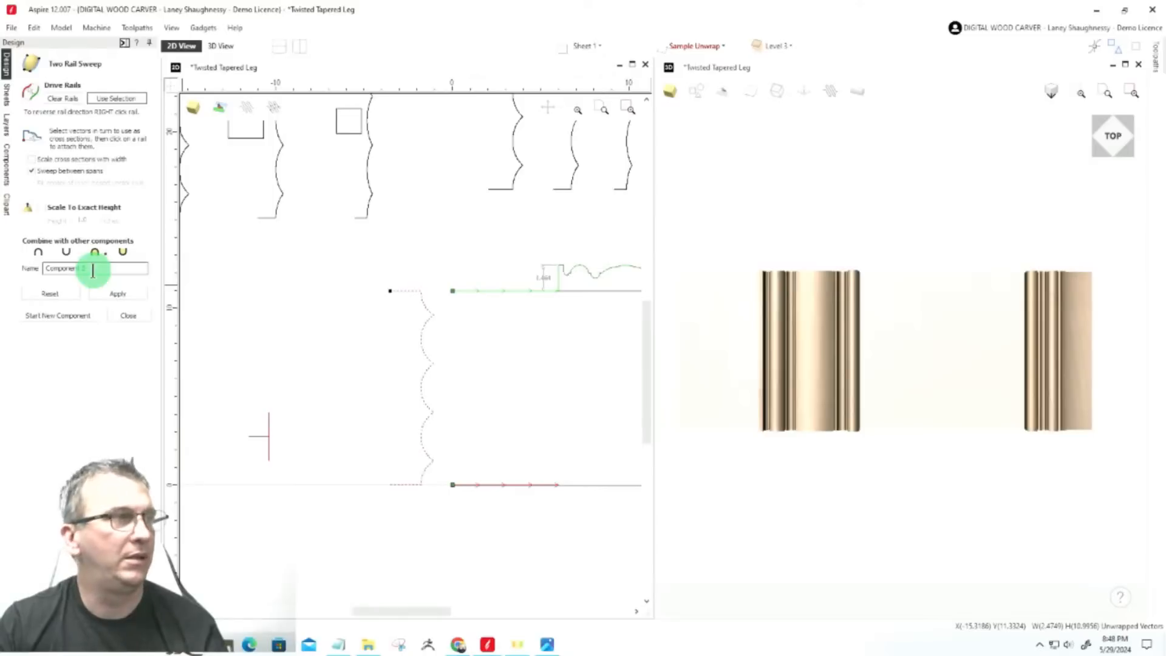
double_click(93, 271)
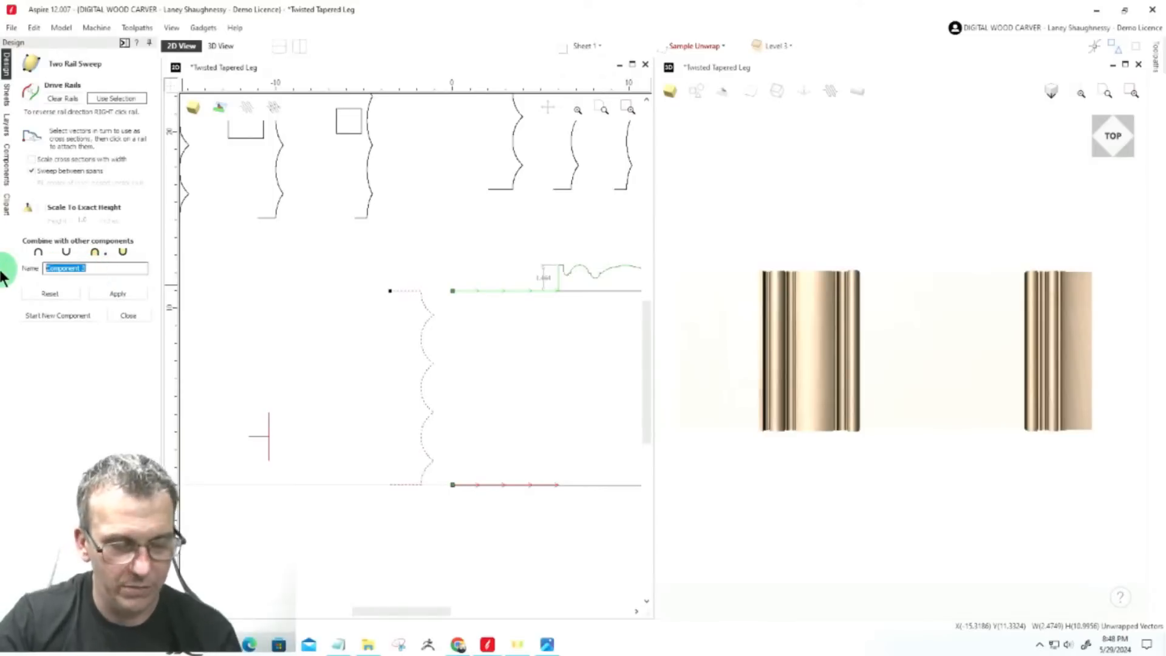
type("Apron Block")
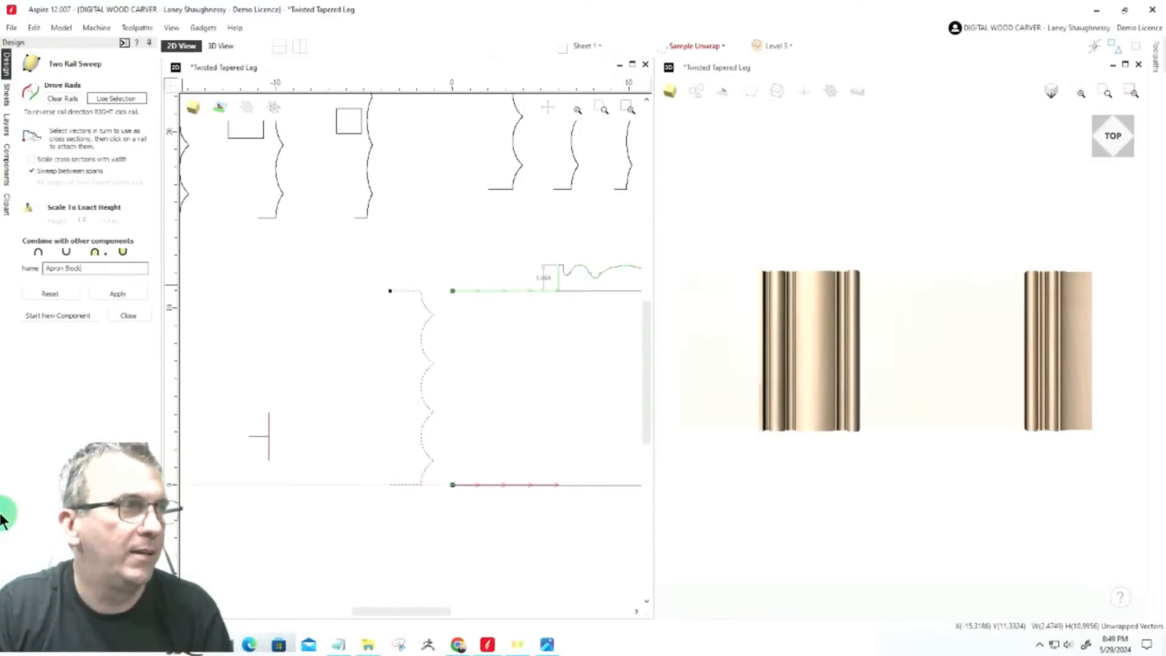
left_click(91, 316)
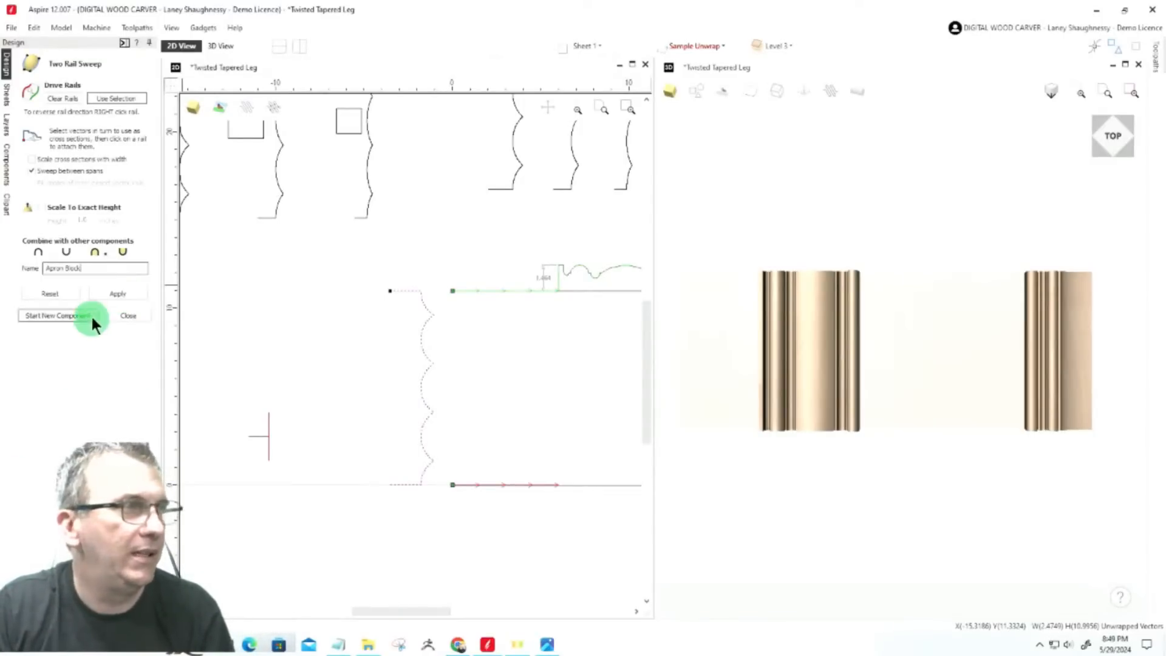
left_click(115, 293)
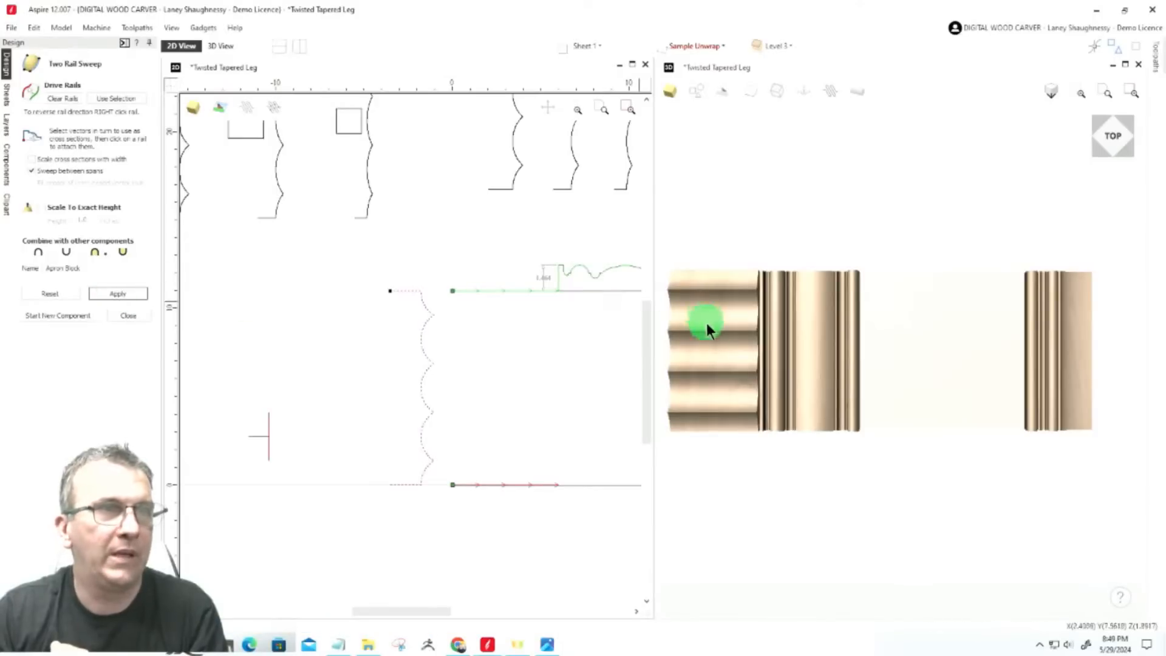
Show the model wrapped into its rotary form and check the leg from the bottom and the top
scroll(760, 349, "up", 3)
scroll(934, 350, "down", 1)
middle_click_drag(934, 350, 1074, 344)
left_click(859, 92)
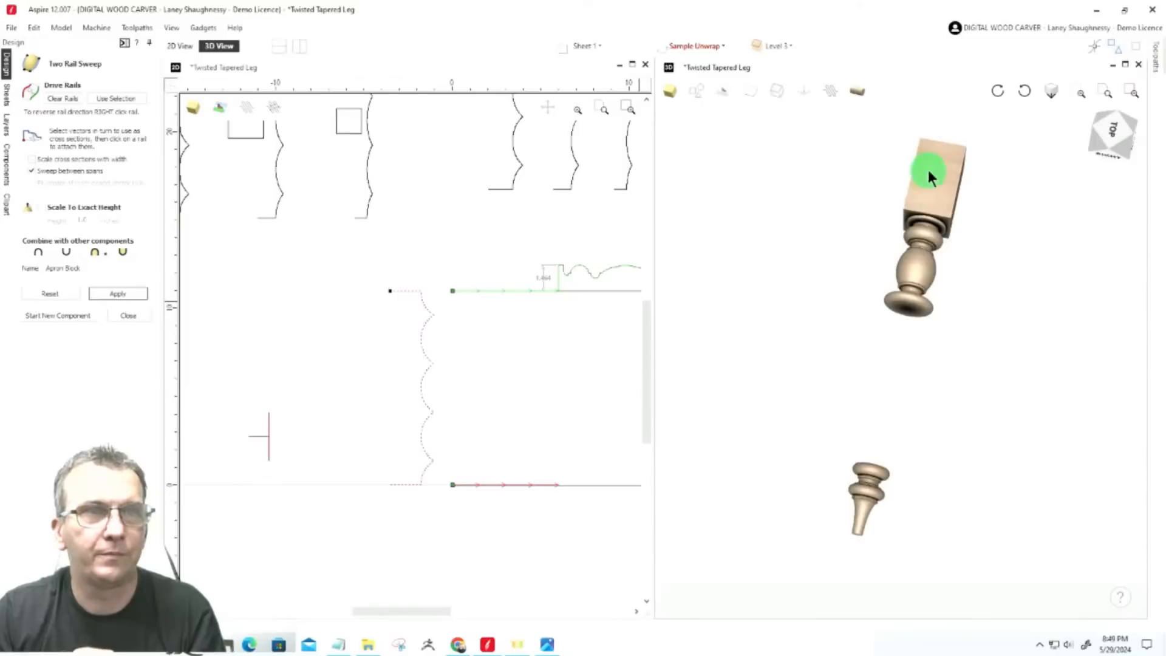
left_click(1112, 137)
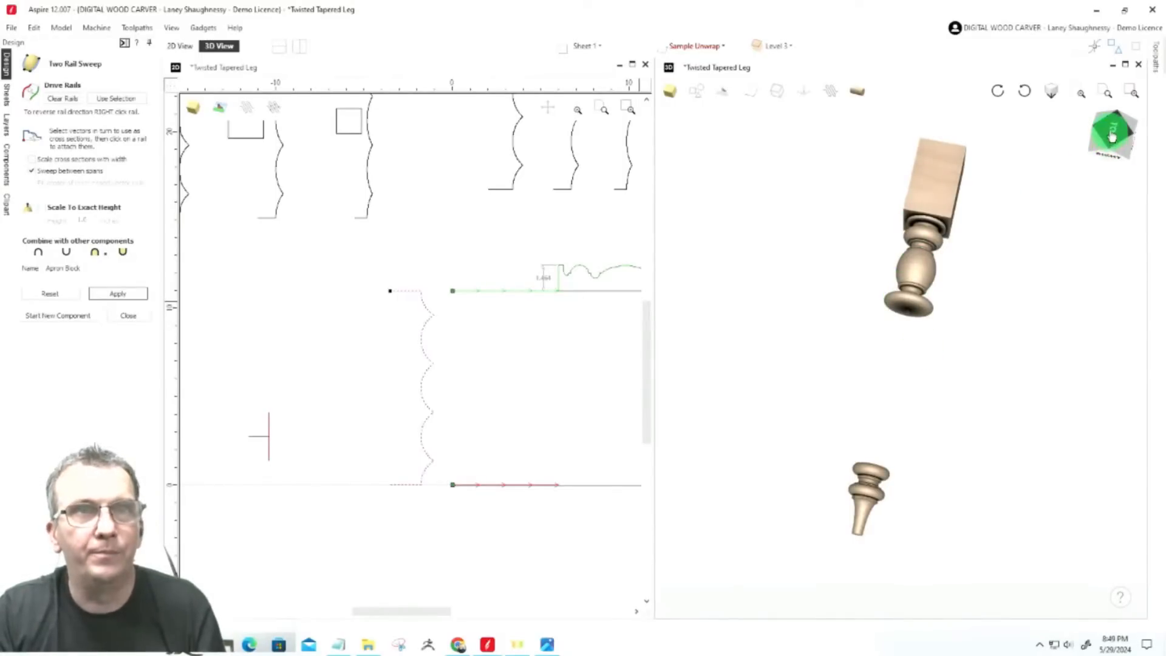
left_click(1111, 137)
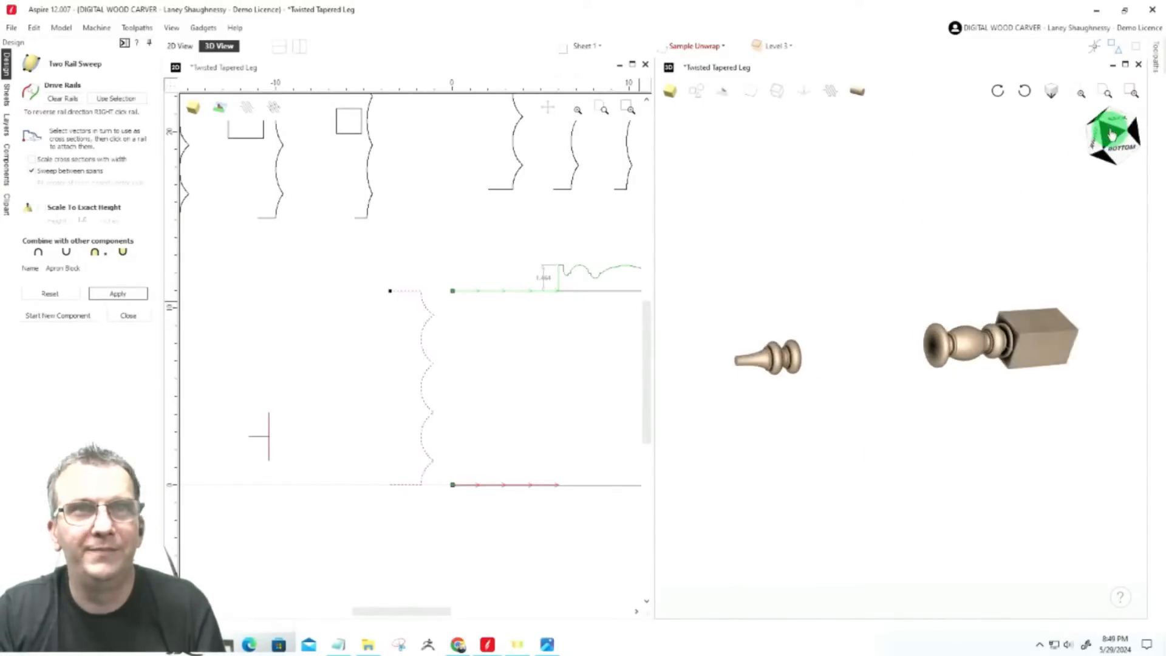
left_click(1111, 141)
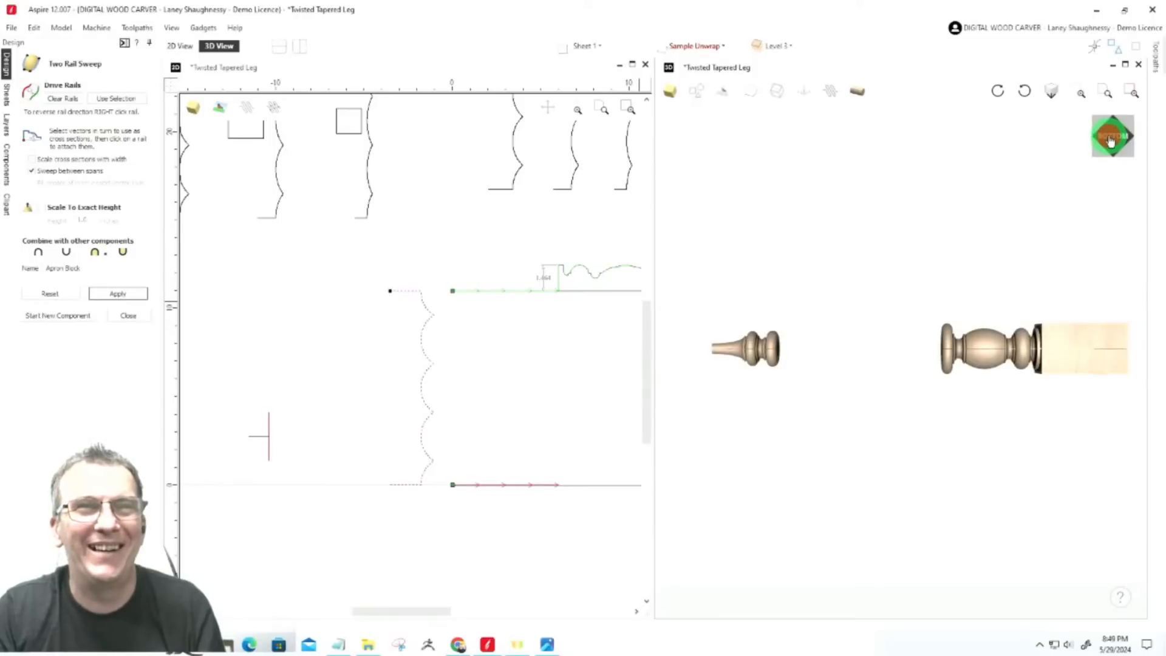
left_click(1111, 136)
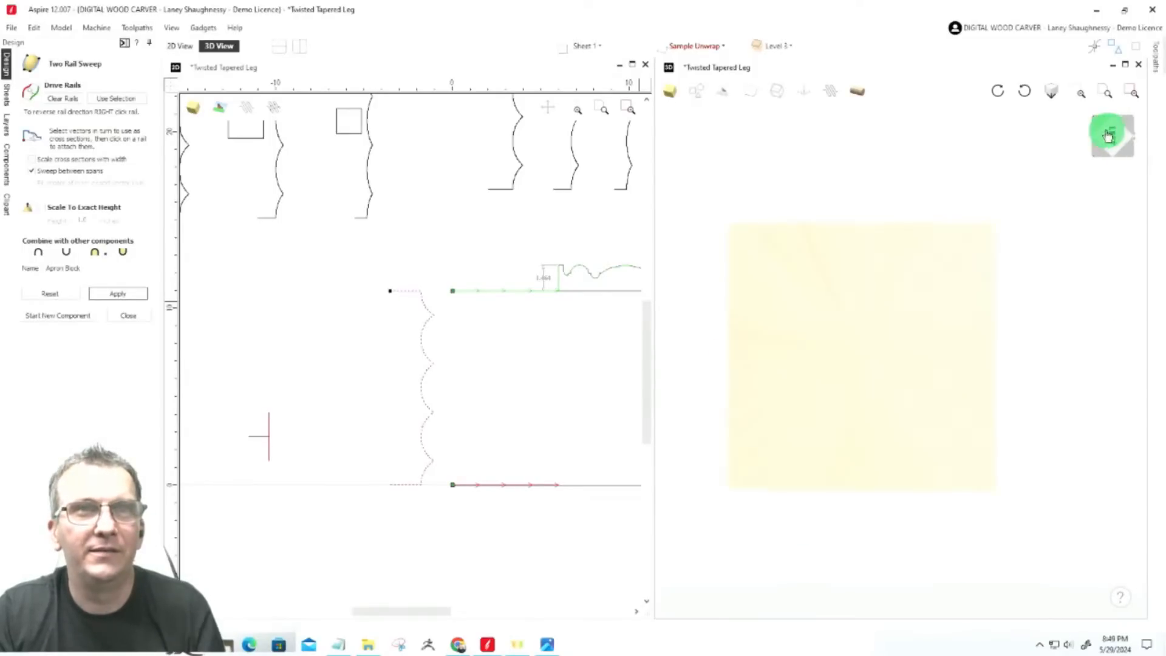
scroll(749, 374, "up", 6)
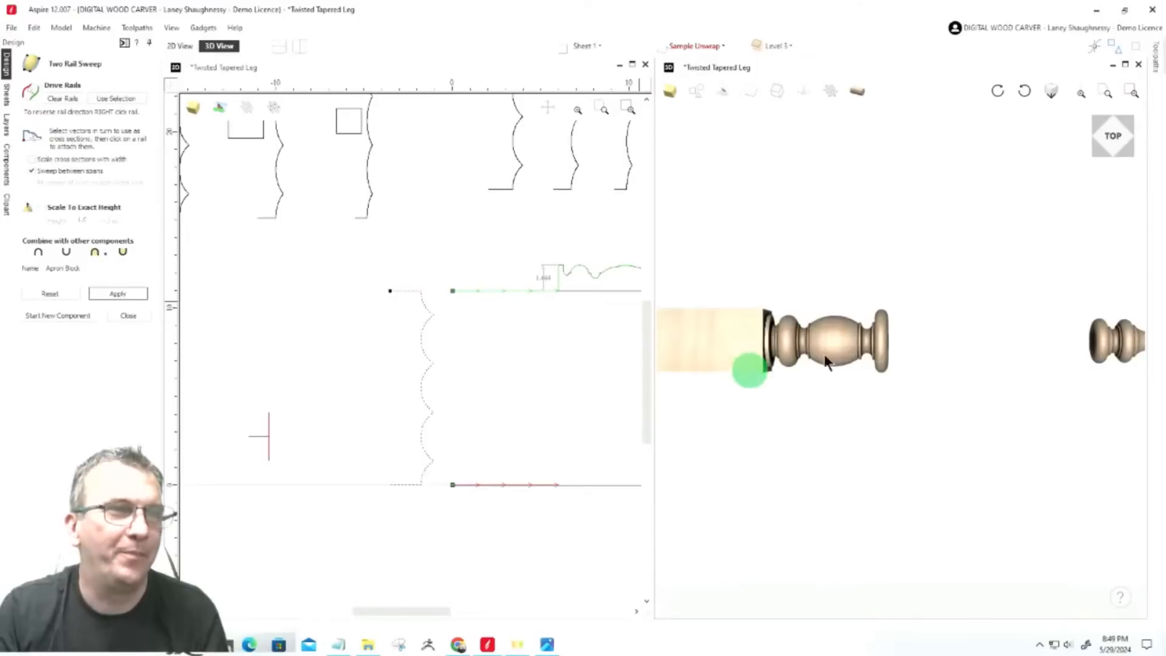
Examine the junction between the square apron block and the first turned rings from several close angles
middle_click_drag(836, 357, 975, 345)
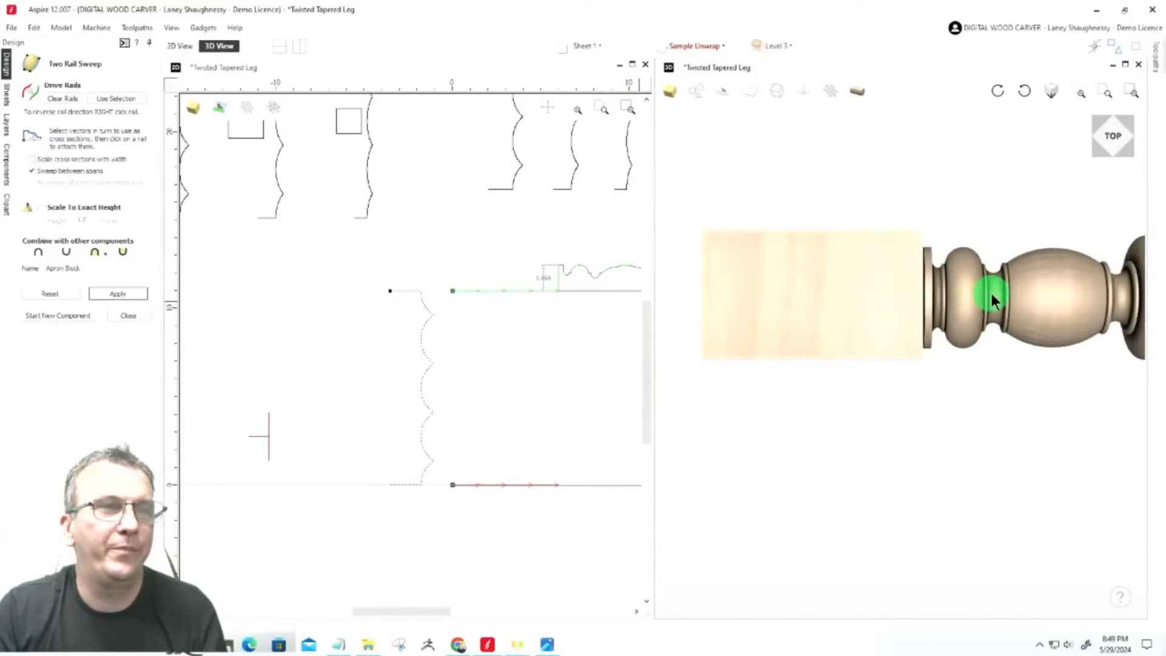
left_click_drag(1113, 132, 1087, 145)
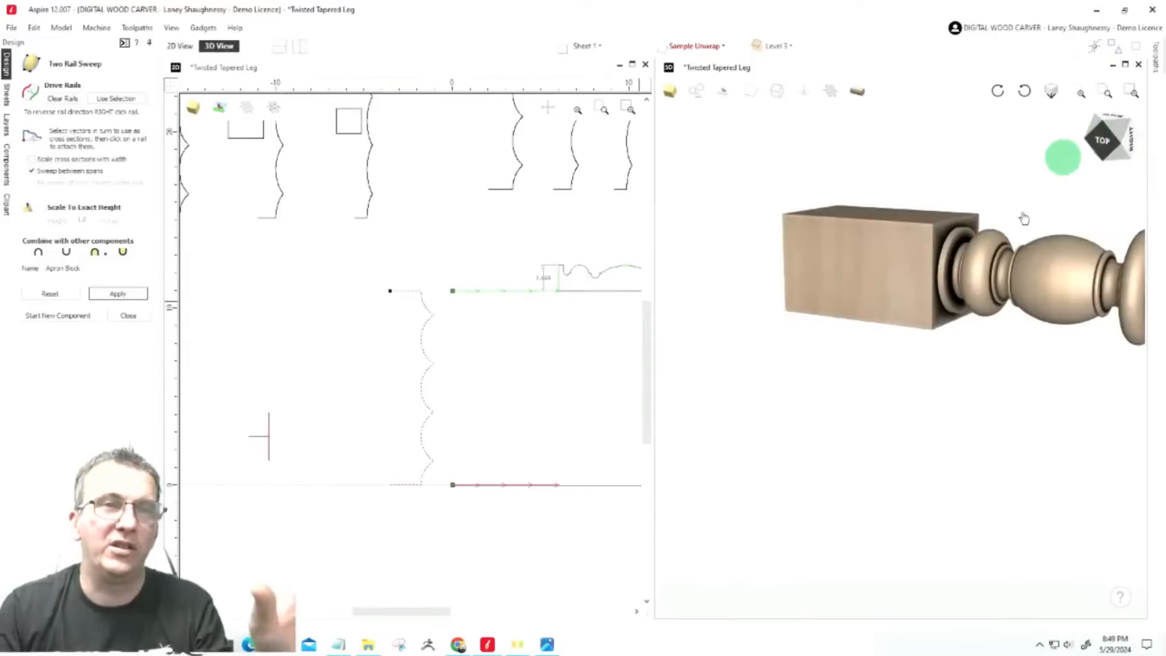
left_click_drag(964, 283, 1020, 275)
scroll(994, 243, "down", 2)
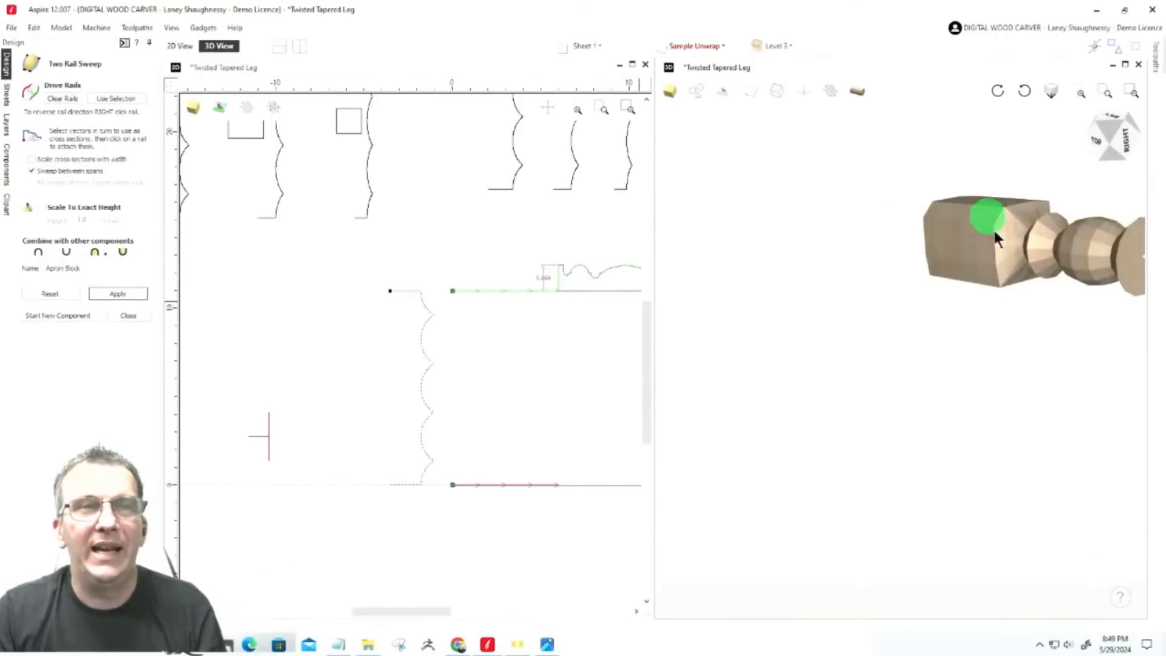
scroll(1008, 232, "up", 3)
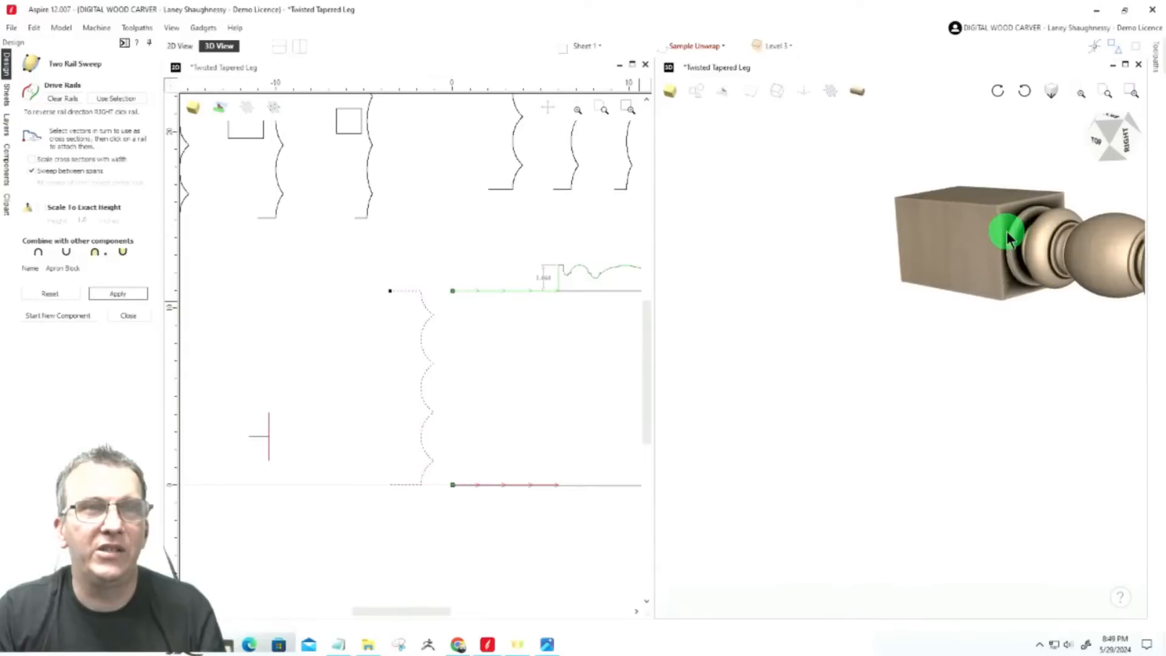
scroll(1008, 226, "up", 1)
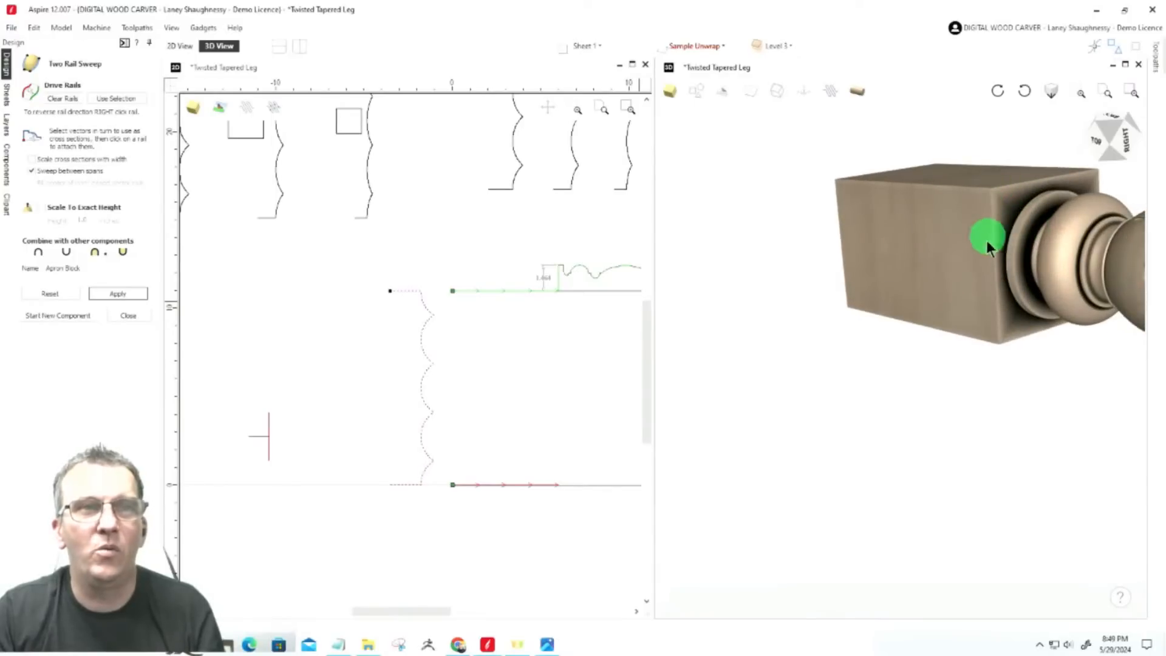
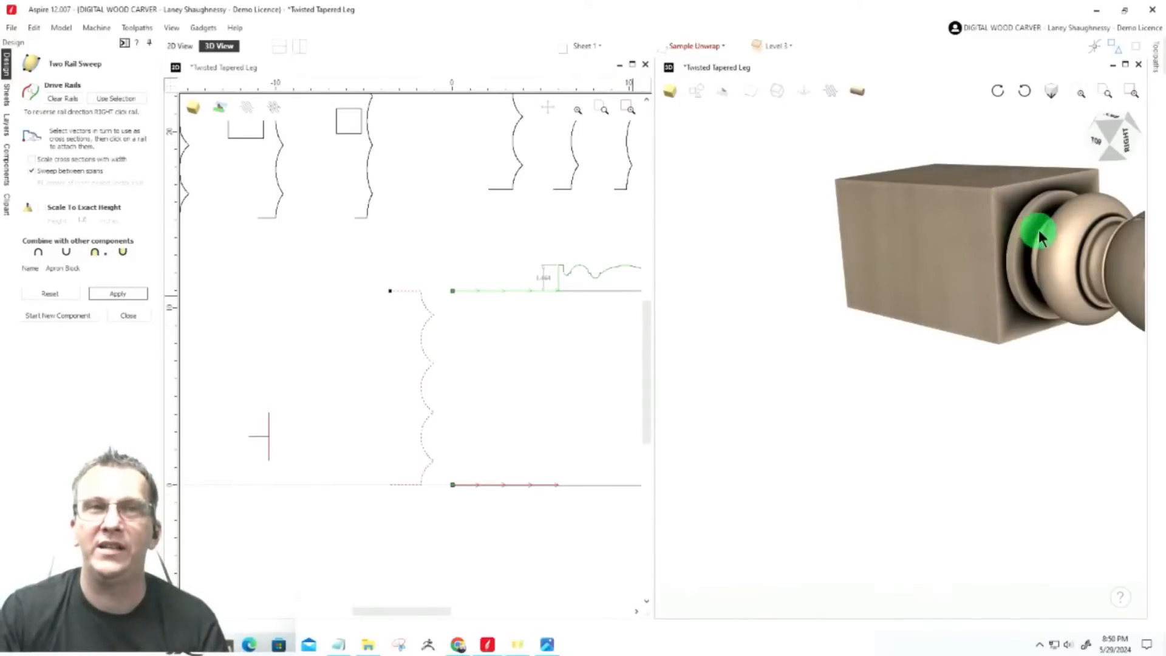
left_click(1101, 144)
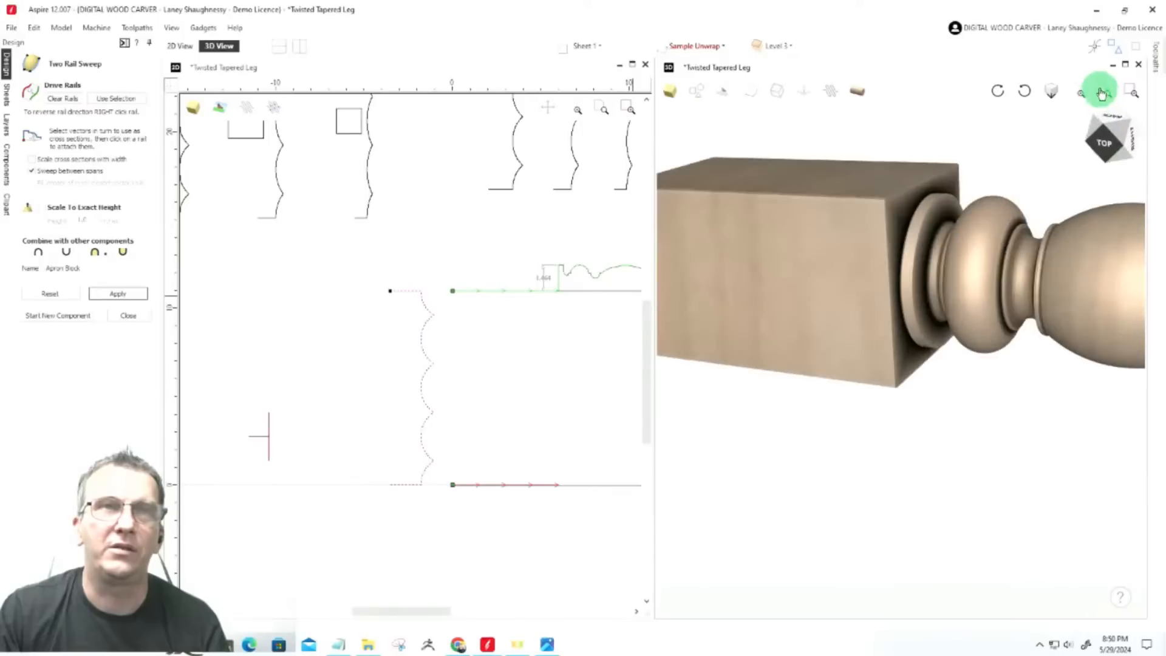
left_click_drag(904, 262, 910, 260)
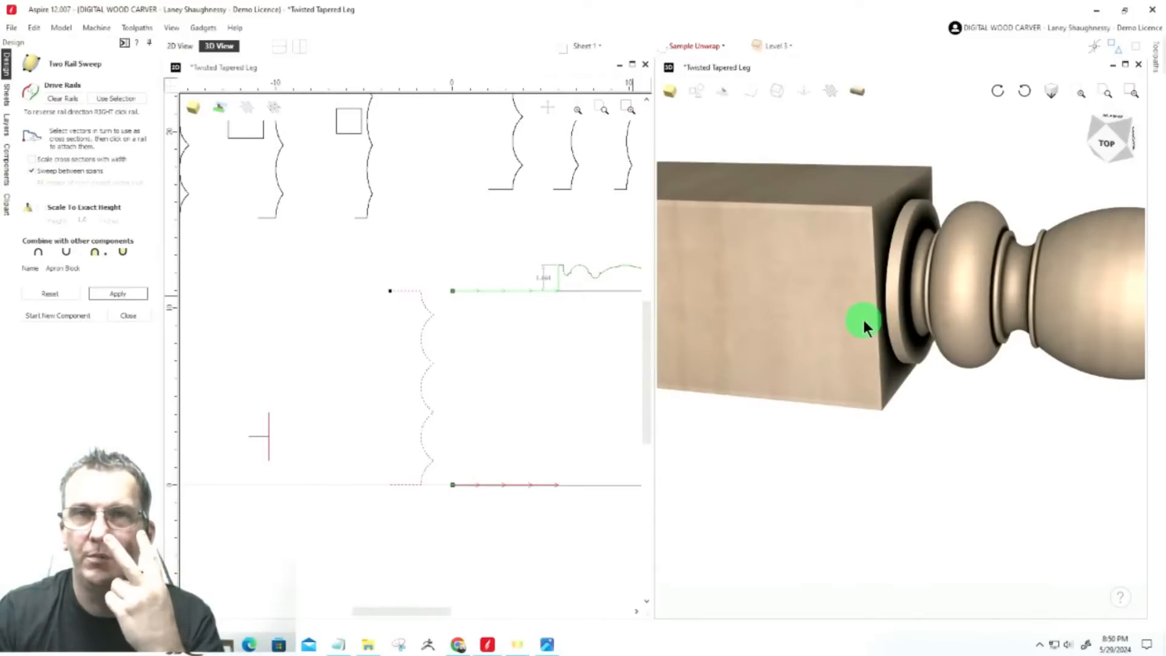
scroll(881, 322, "down", 3)
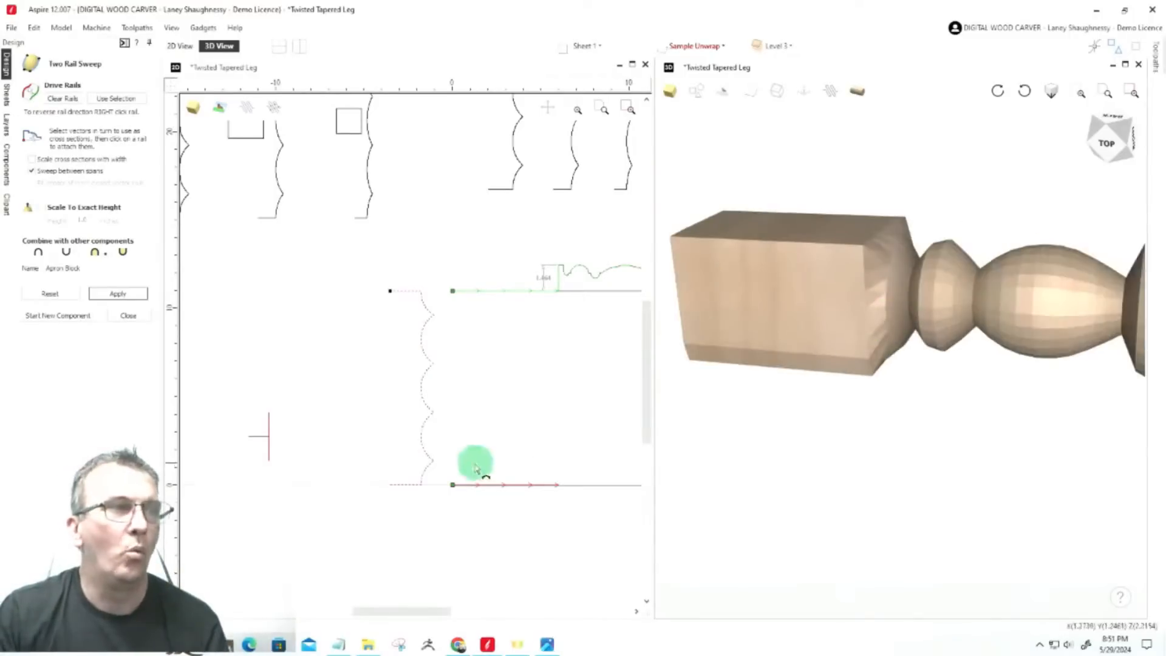
Close the Two Rail Sweep and move the straight bracket-shaped unwrapped profile onto the end of the apron block beside the turned section
scroll(385, 448, "up", 2)
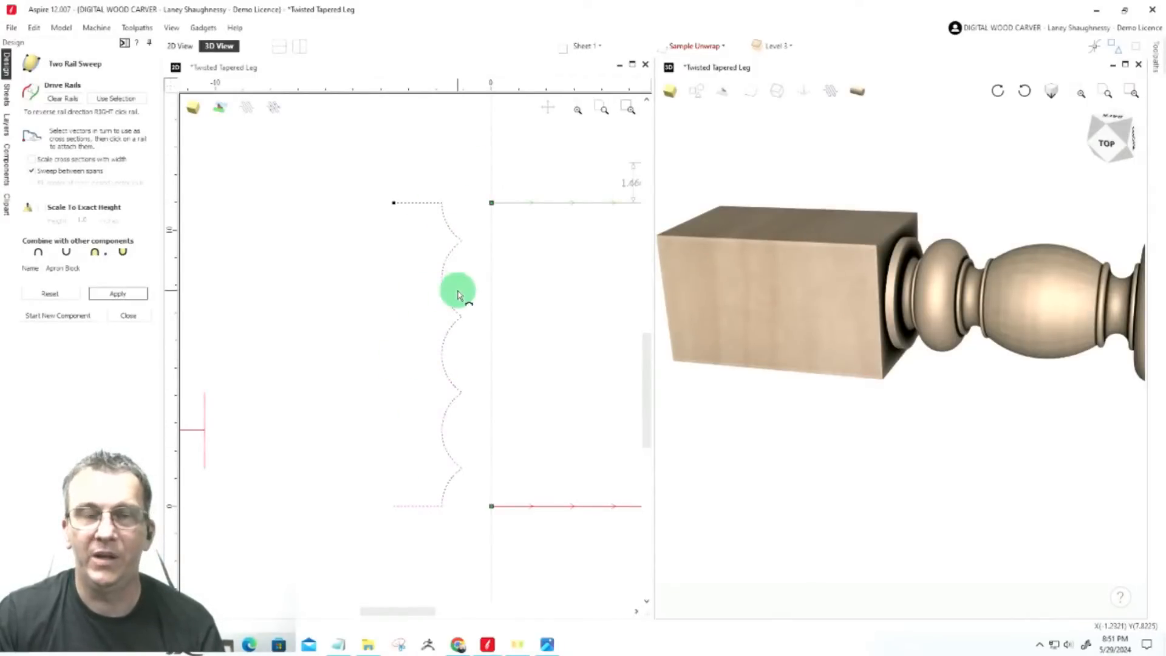
scroll(461, 292, "down", 5)
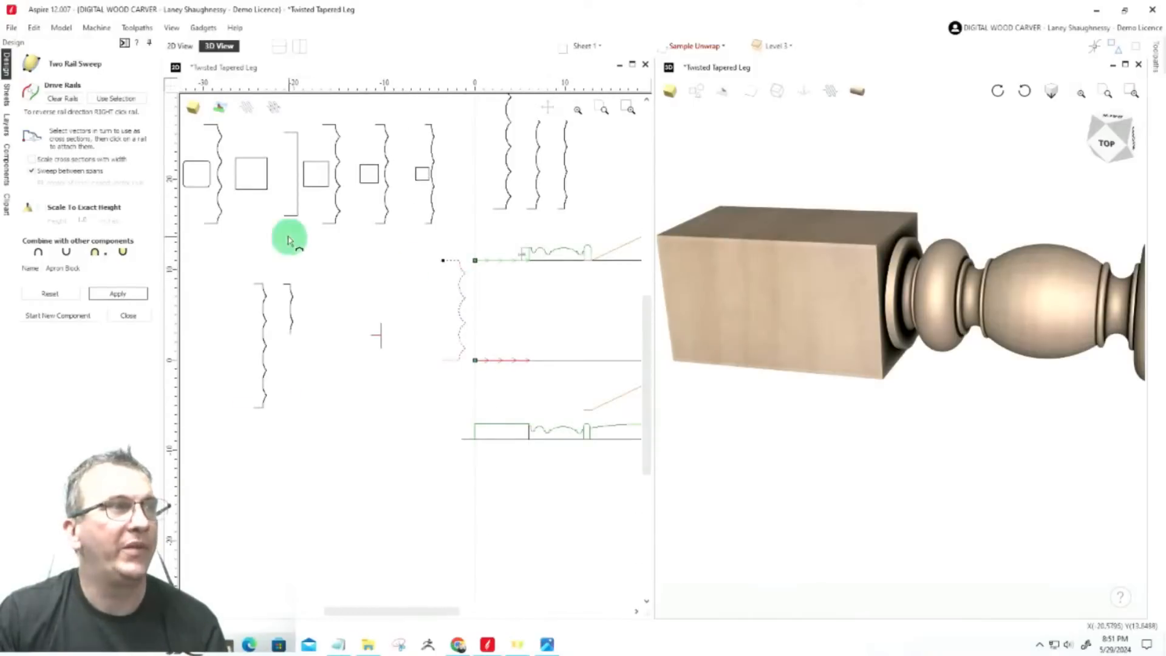
left_click(295, 218)
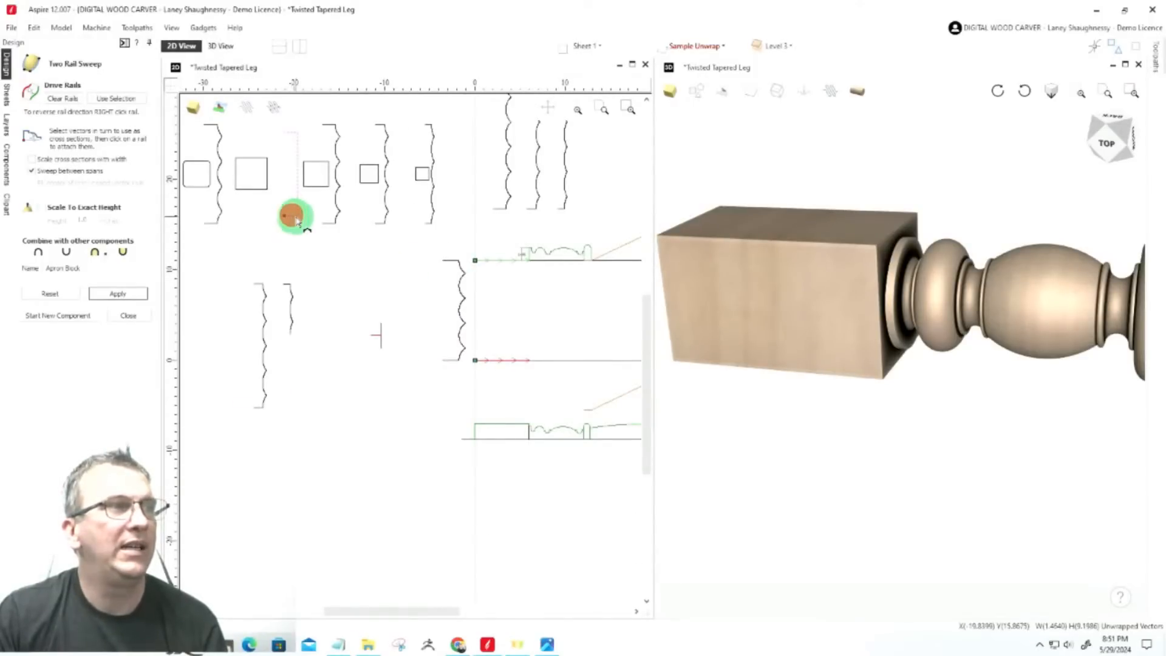
left_click(130, 316)
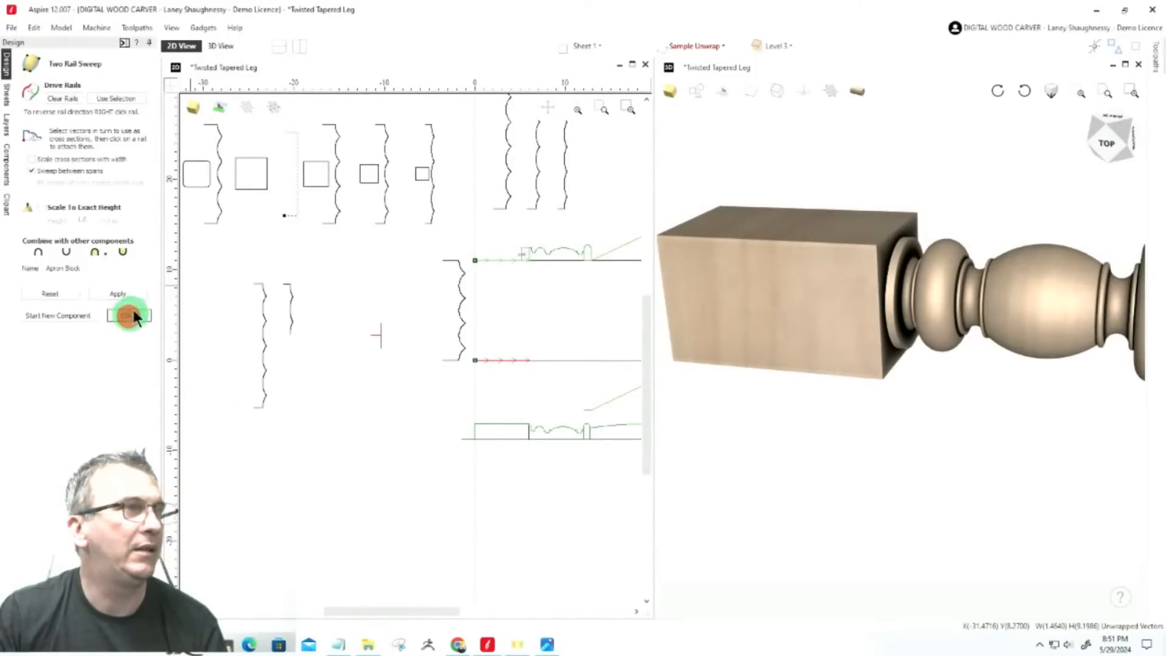
left_click(297, 217)
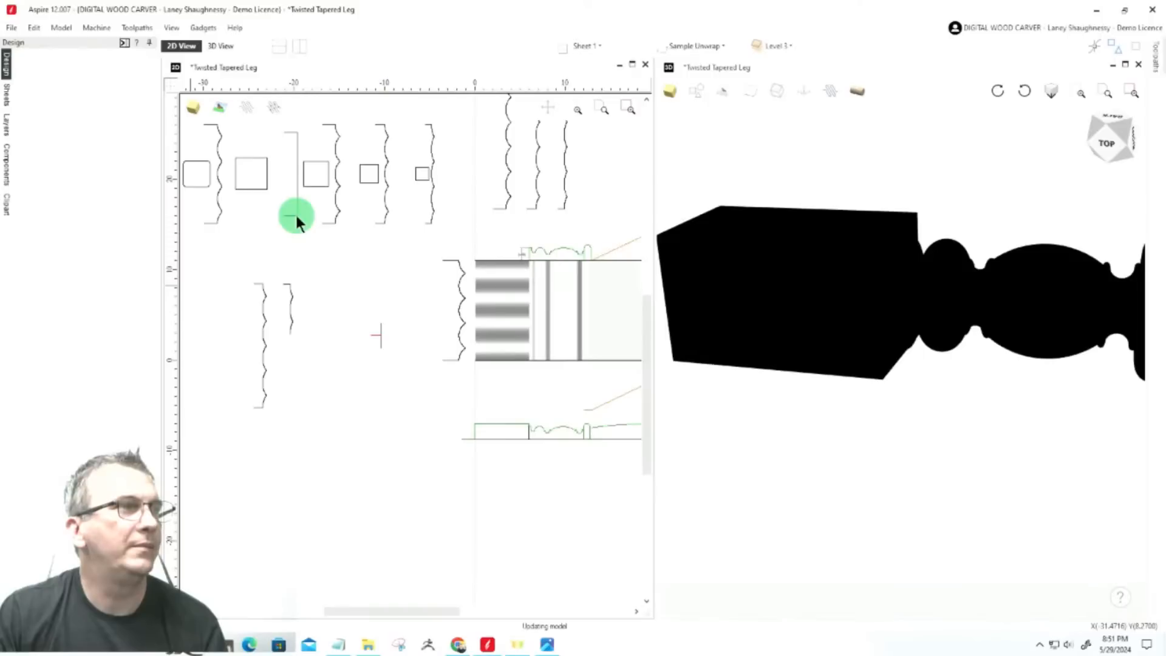
left_click(297, 217)
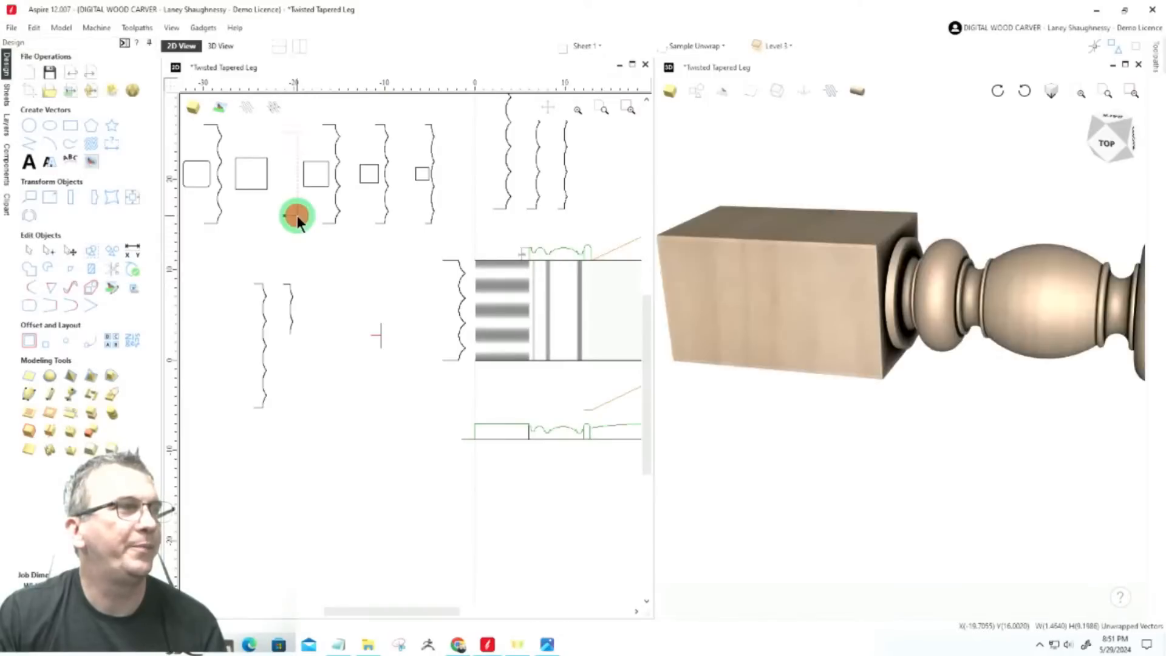
left_click_drag(297, 216, 528, 347)
scroll(528, 344, "up", 7)
scroll(400, 398, "down", 3)
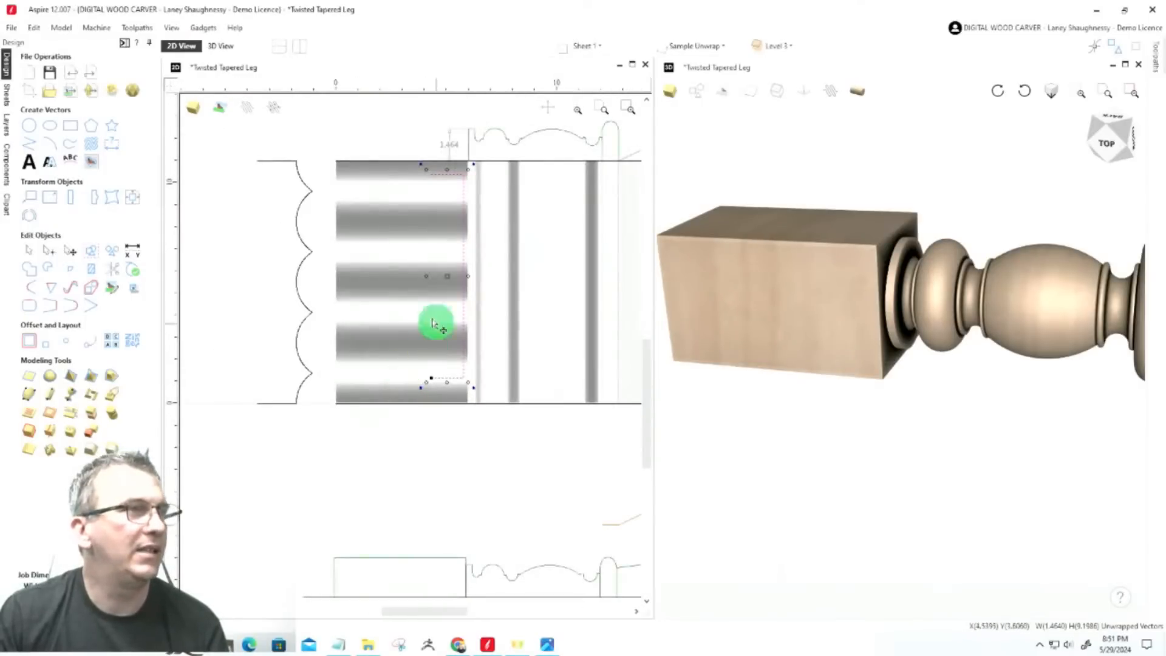
Nudge the largest square's scalloped unwrapped profile farther away from the start of the apron block
scroll(554, 346, "down", 4)
left_click(411, 321)
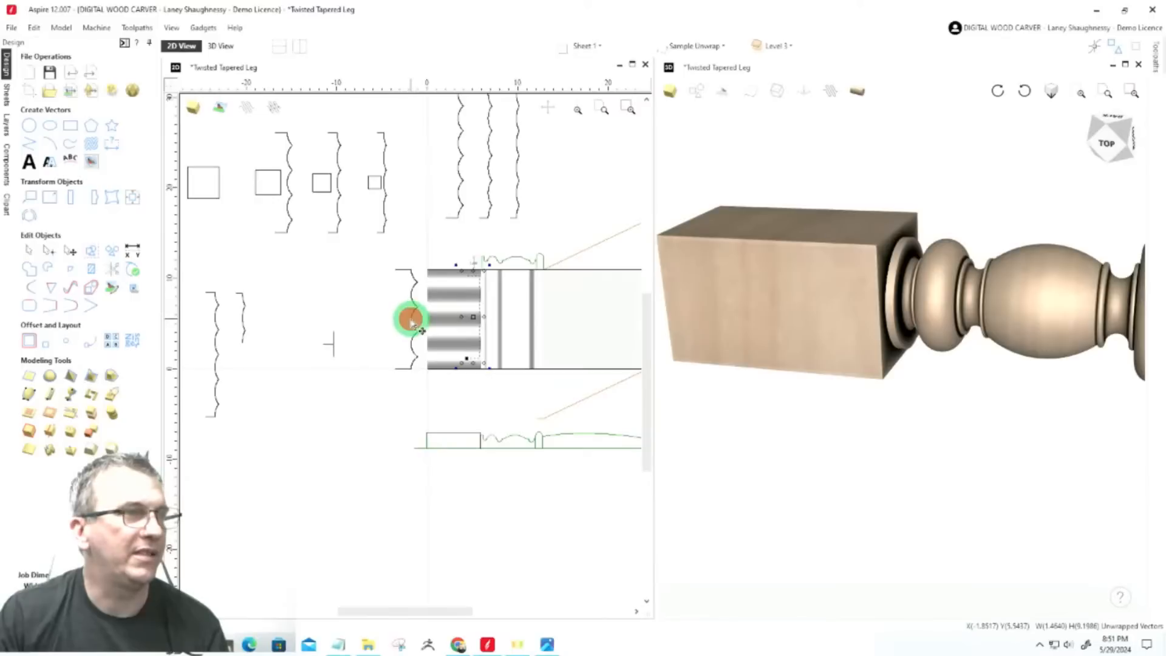
key("Left")
key("Left")
key("Left")
key("Left")
key("Left")
key("Left")
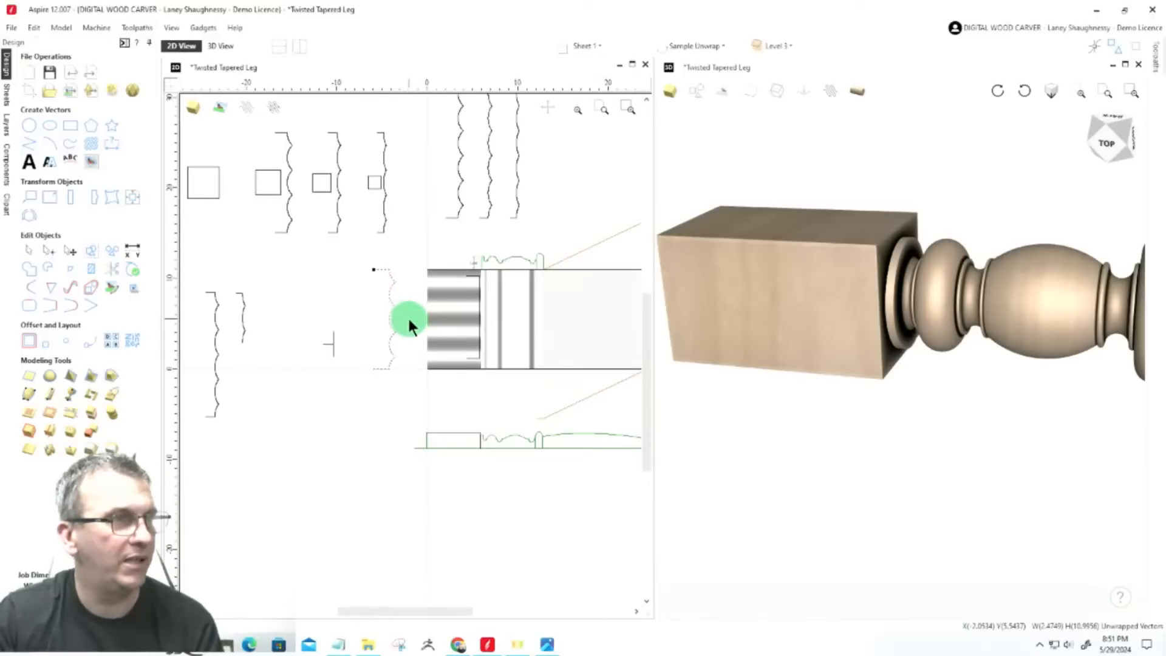
Shift the scalloped profile farther from the apron block's start and move the straight bracket-shaped profile into the gap between them
key("Left")
key("Left")
key("Left")
key("Left")
key("Left")
key("Left")
left_click(479, 330)
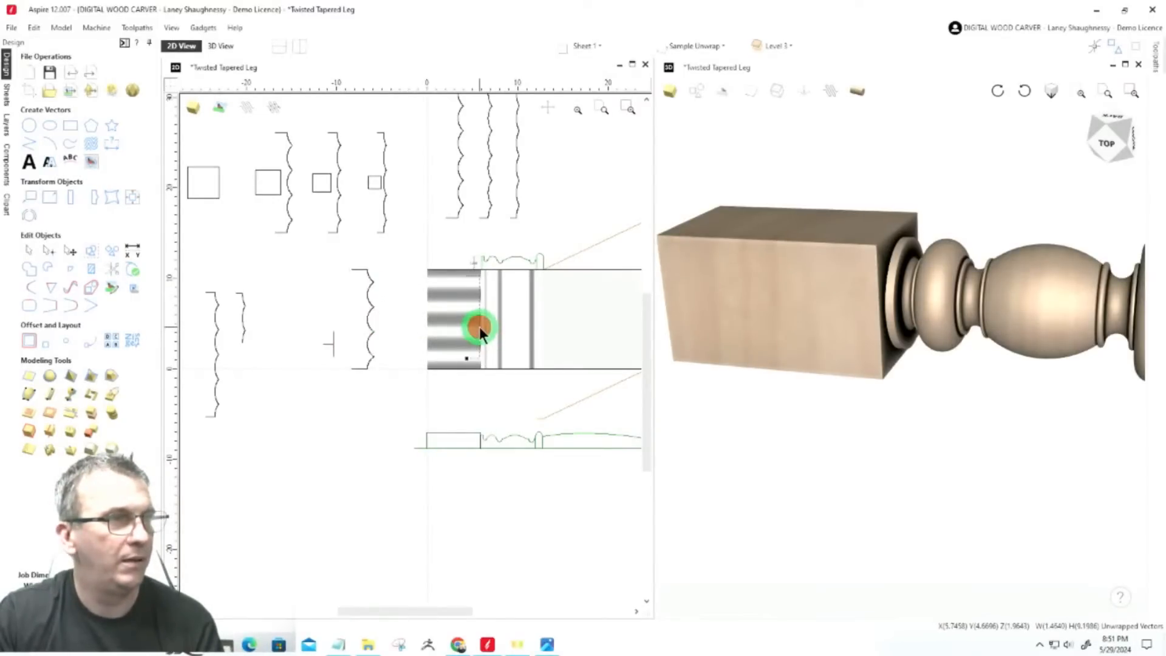
left_click(460, 338)
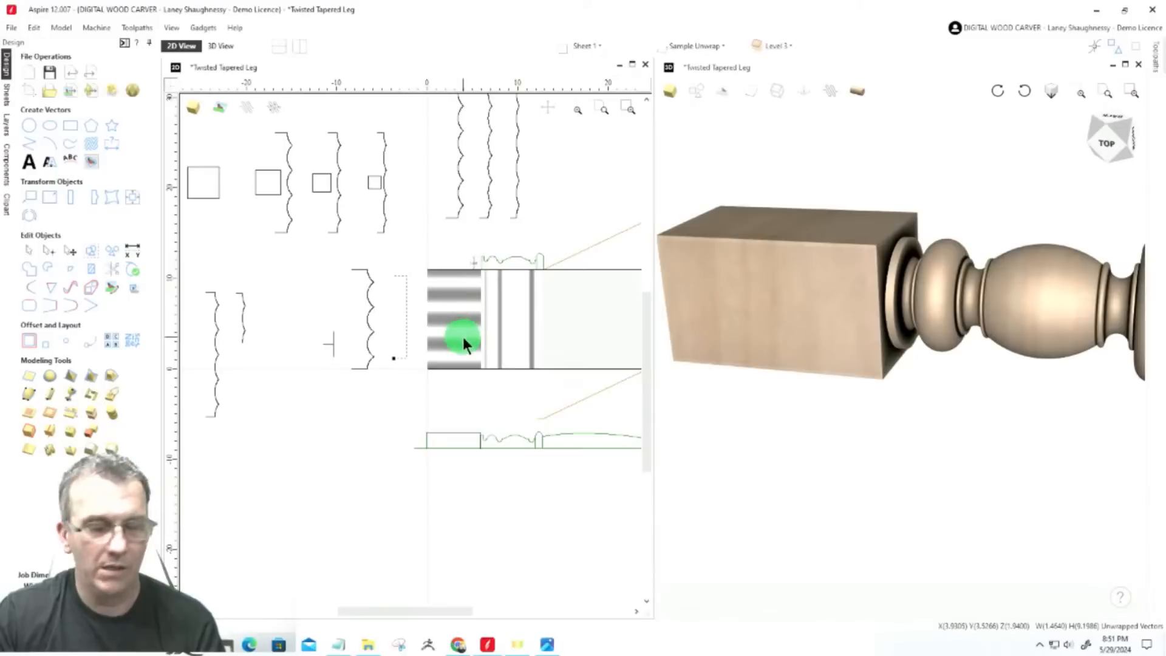
Compare the bracket-shaped profile's size with the scalloped profile and examine the height dimension above the apron block's end
scroll(350, 286, "up", 3)
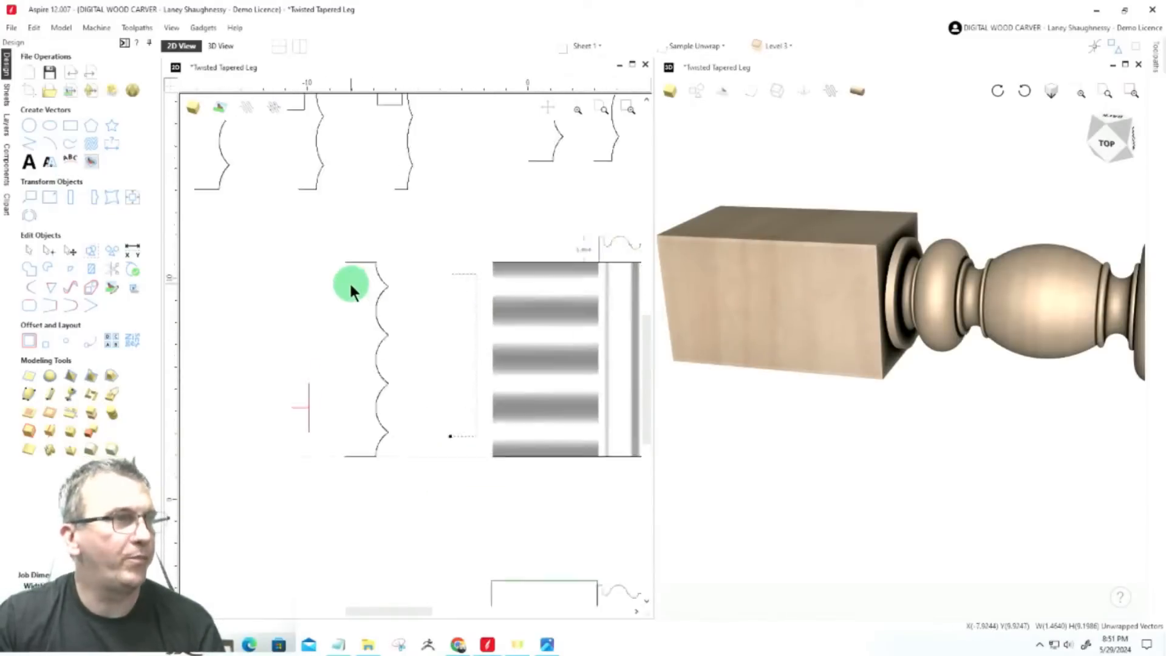
scroll(350, 287, "up", 1)
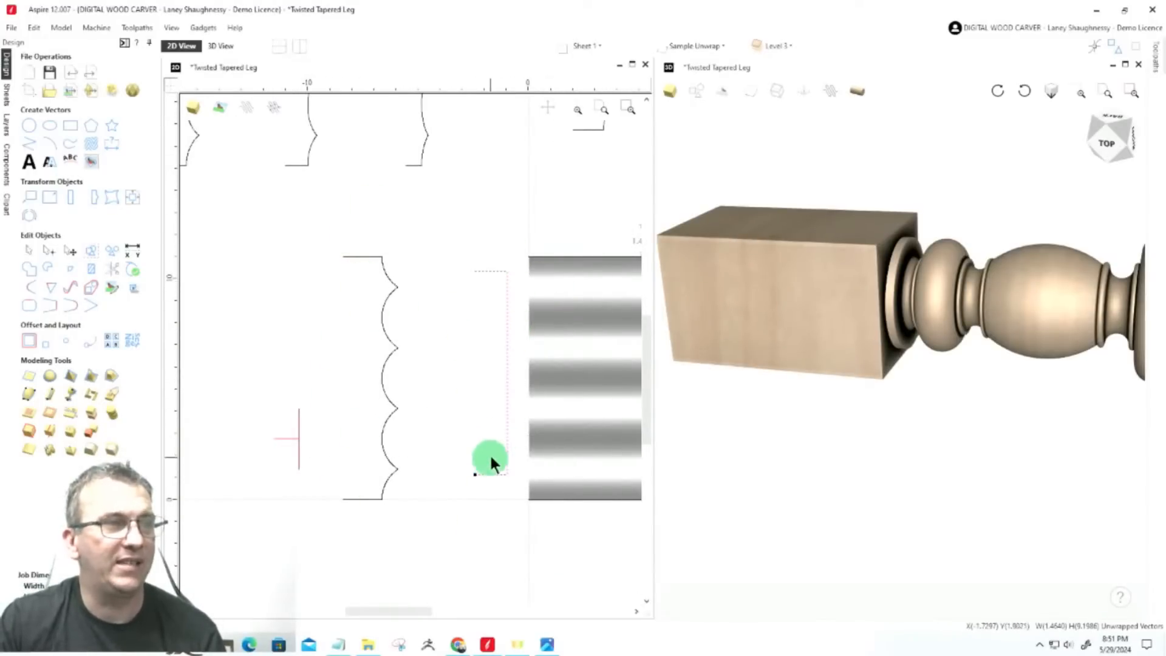
scroll(497, 331, "down", 3)
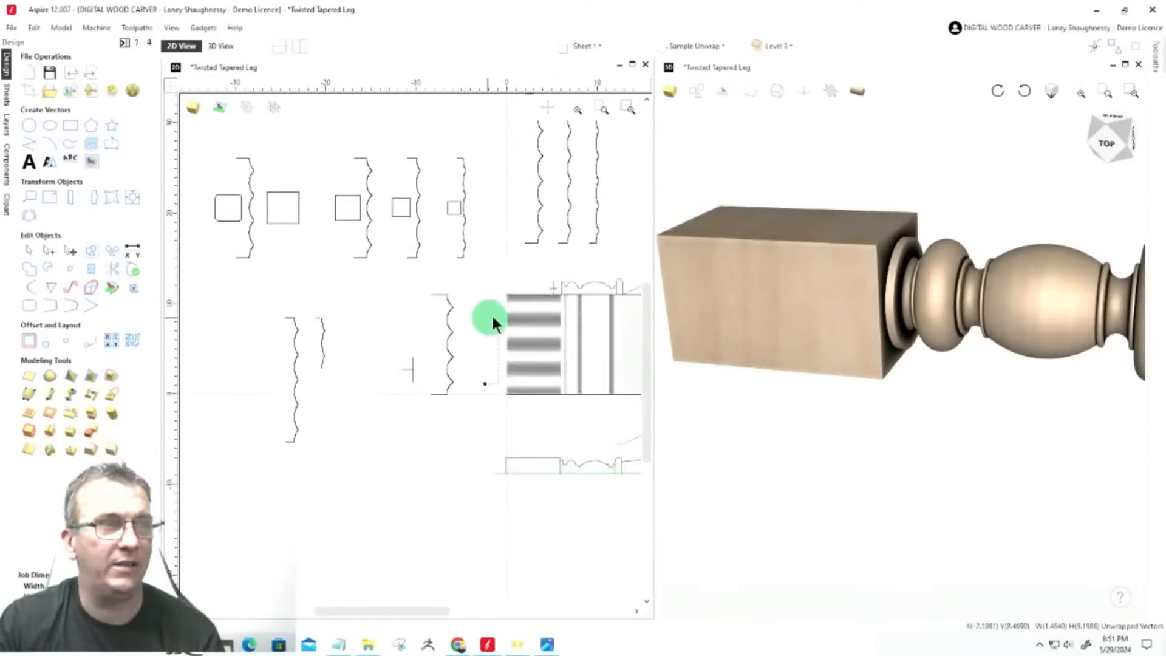
scroll(529, 279, "up", 5)
scroll(573, 254, "up", 4)
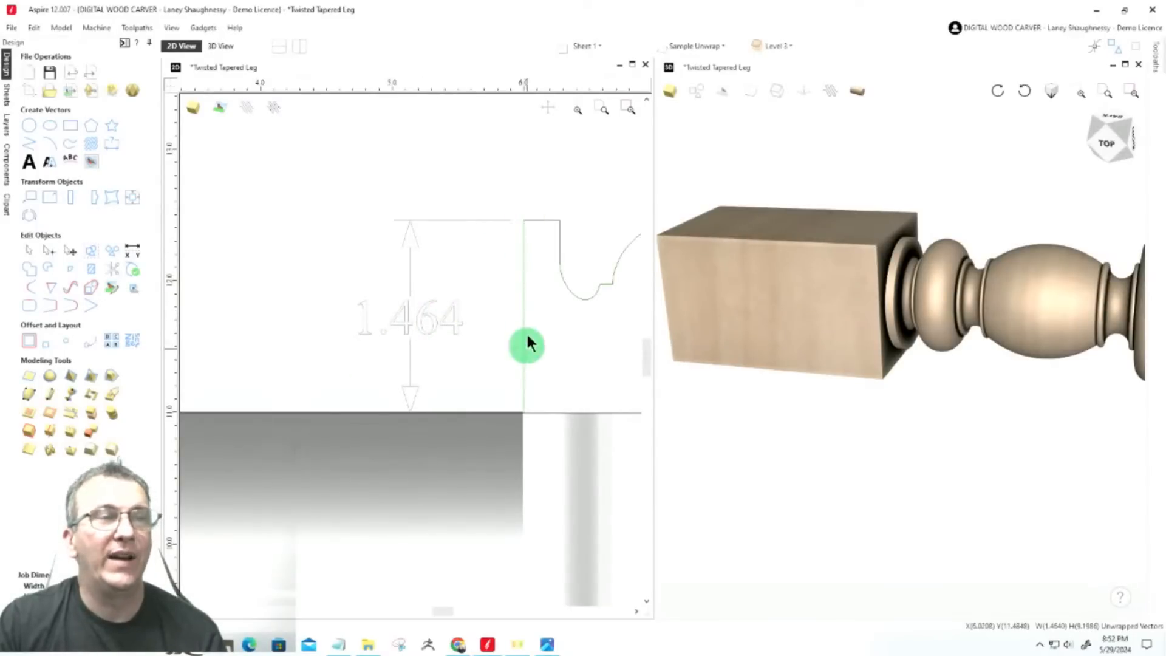
scroll(639, 254, "down", 5)
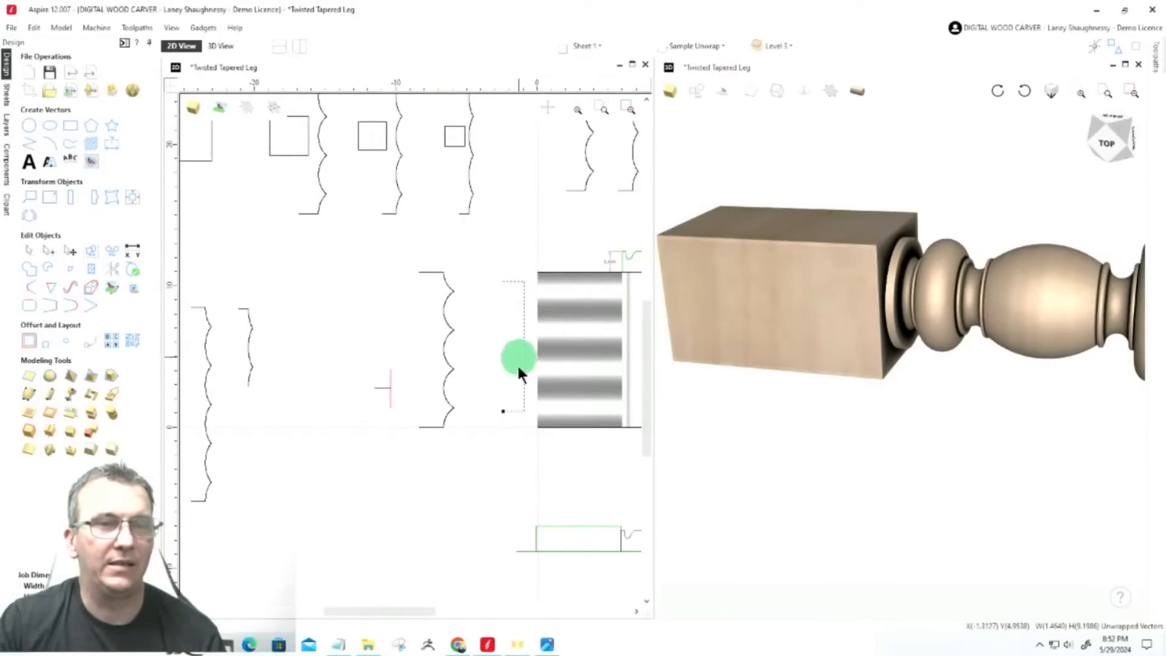
left_click(524, 409)
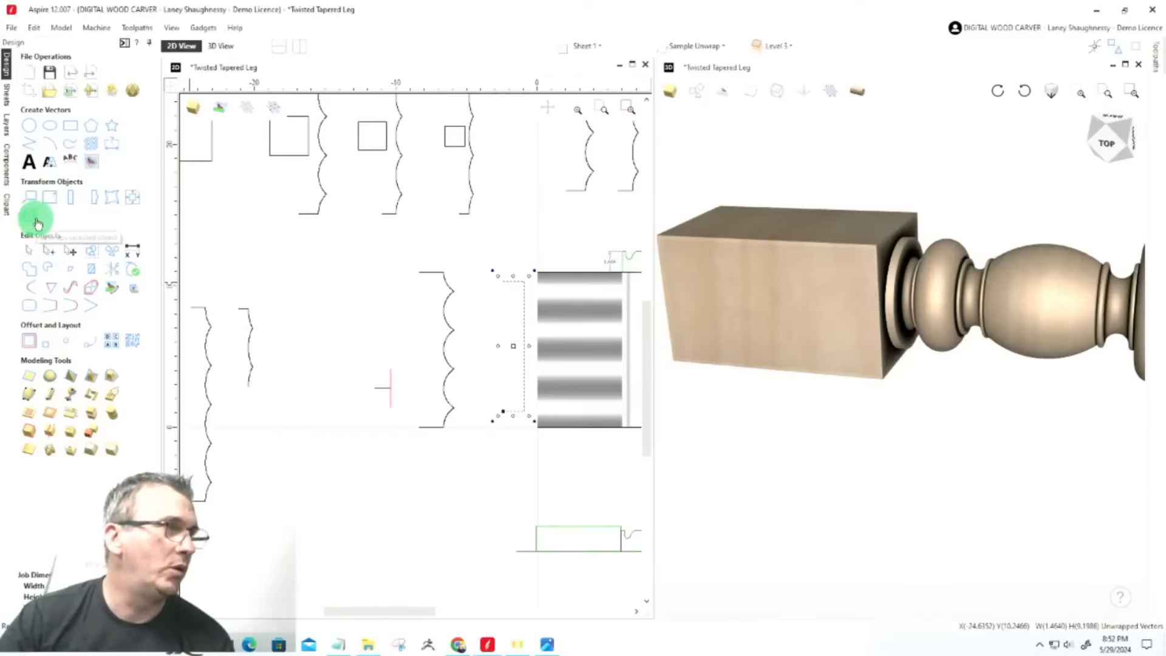
left_click(67, 126)
double_click(97, 249)
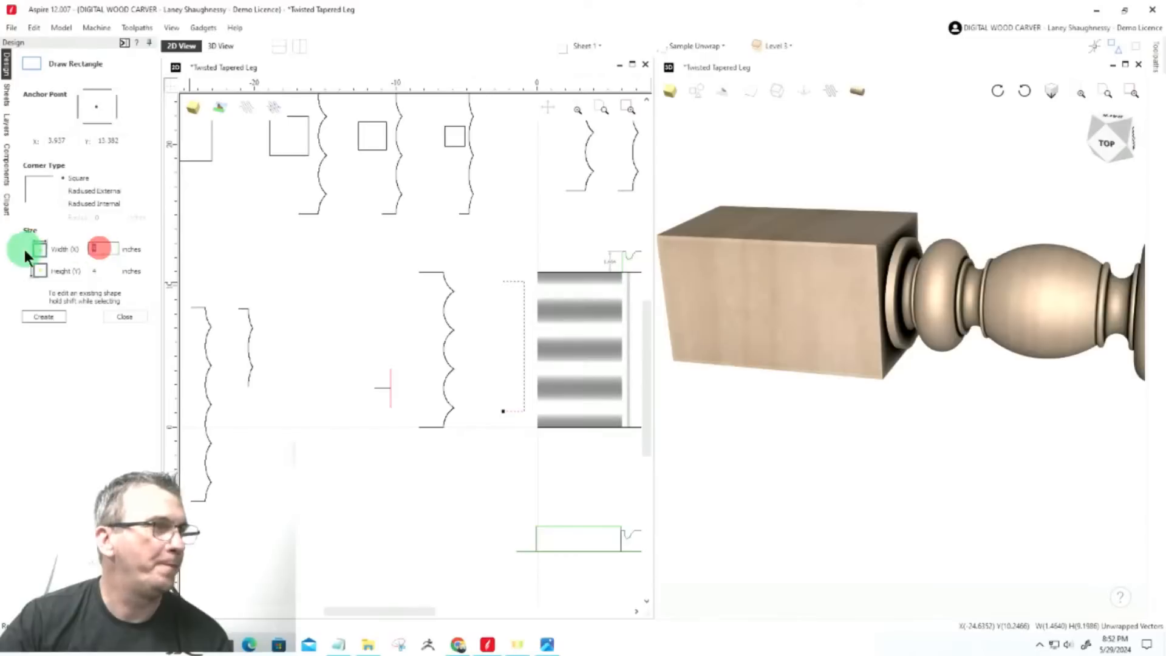
type("1.")
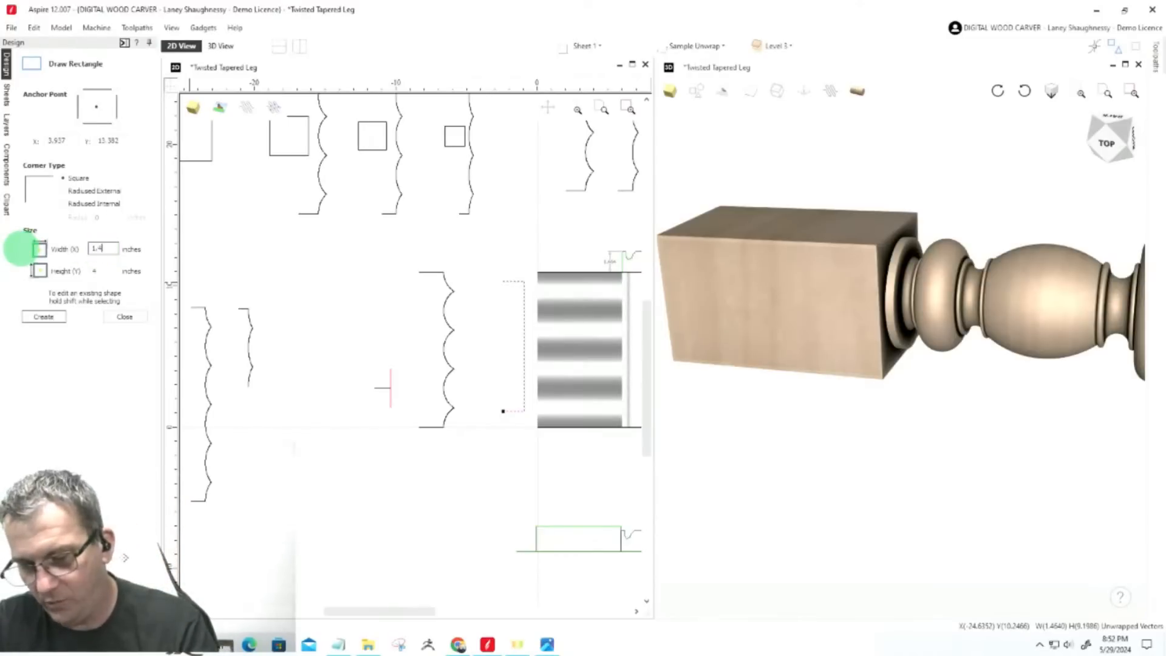
type("464*2")
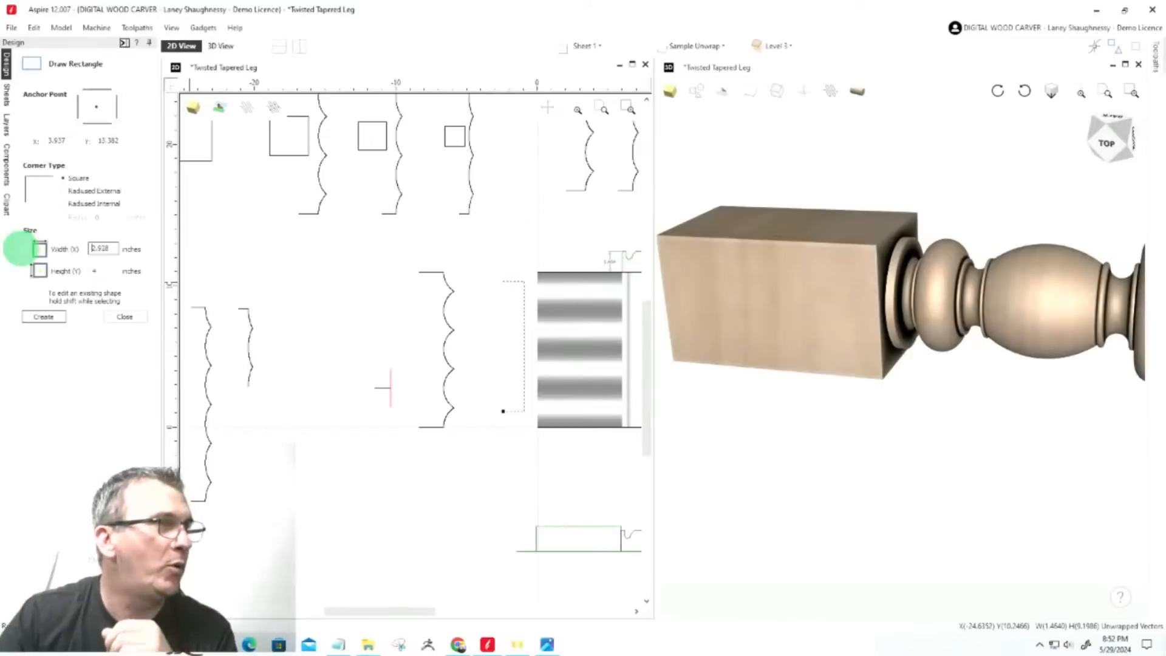
left_click(144, 317)
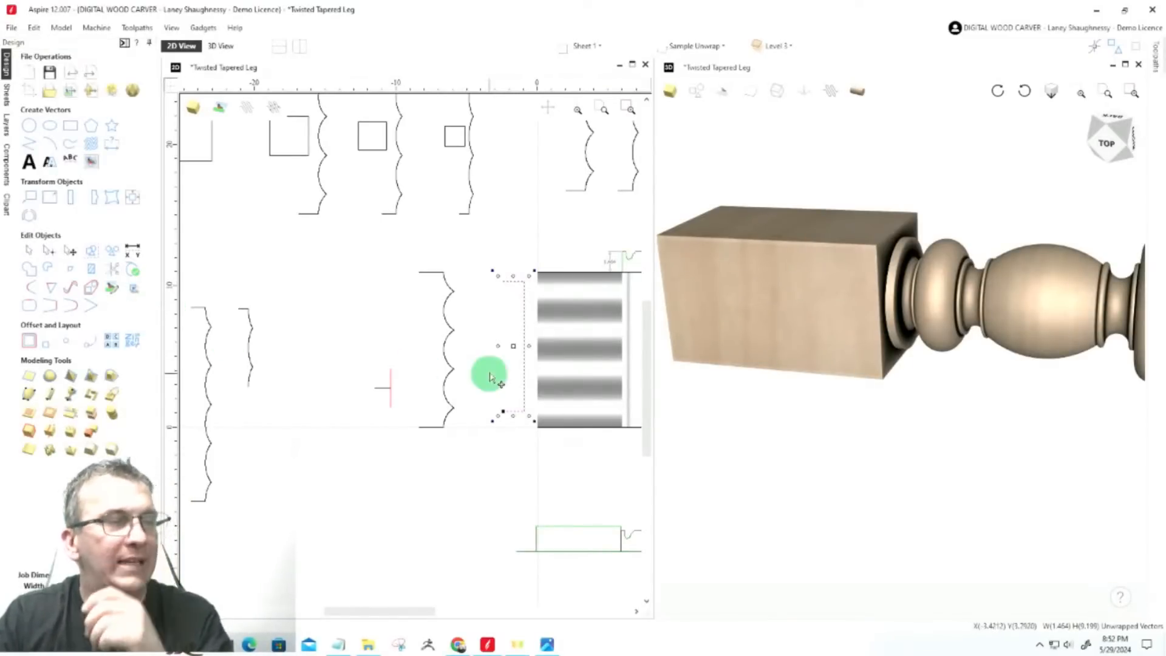
Examine the bracket-shaped profile beside the scalloped one and inspect the round ring at the apron block's end in 3D
scroll(559, 318, "up", 2)
scroll(391, 292, "down", 2)
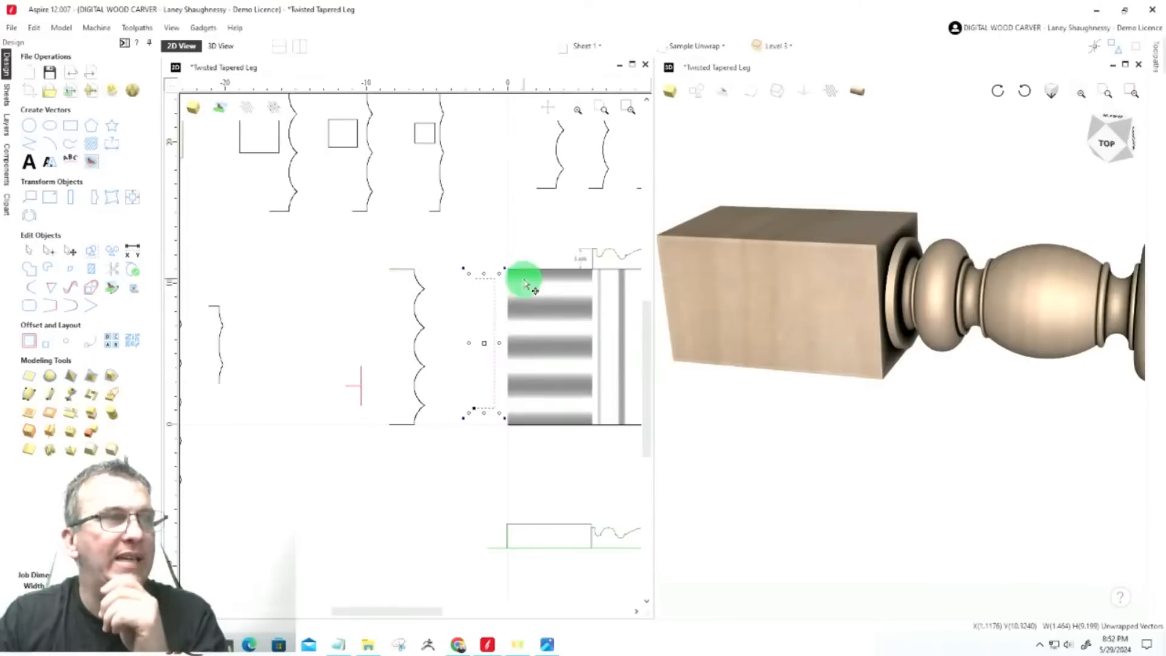
scroll(526, 285, "up", 2)
scroll(522, 308, "down", 1)
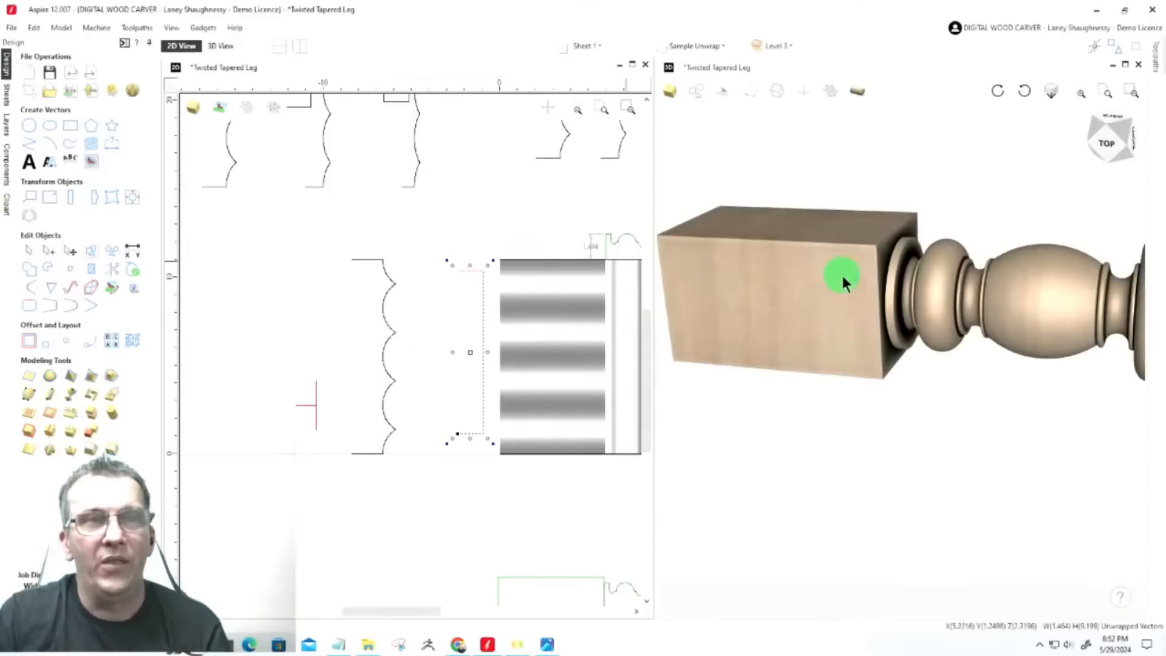
scroll(918, 290, "up", 5)
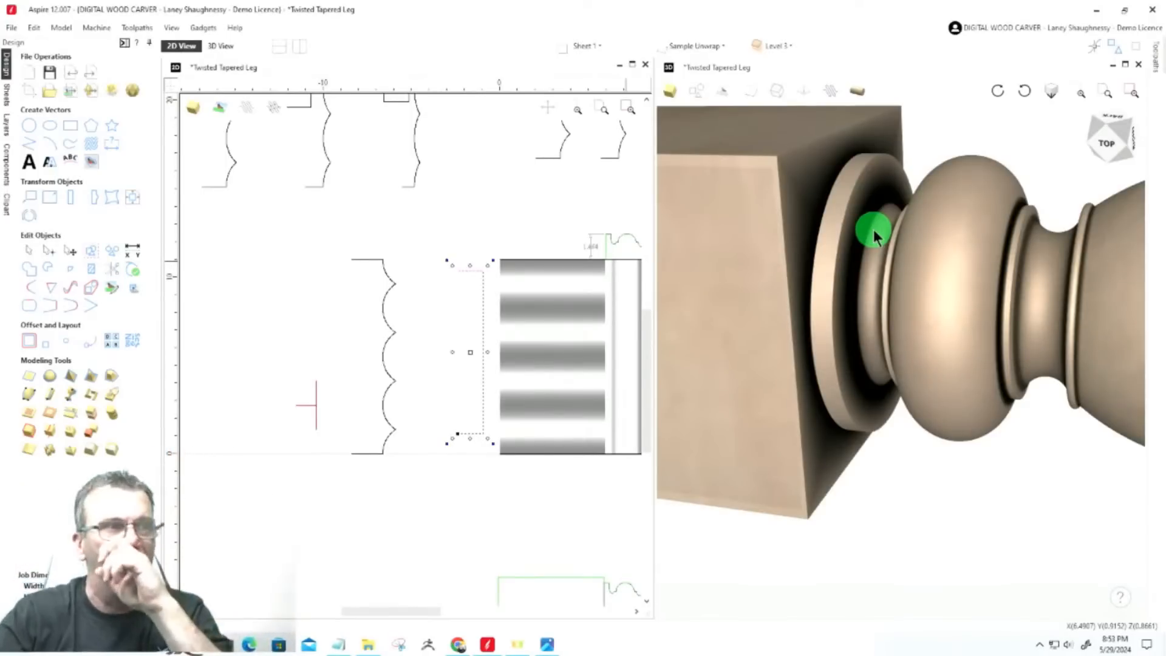
scroll(449, 316, "up", 3)
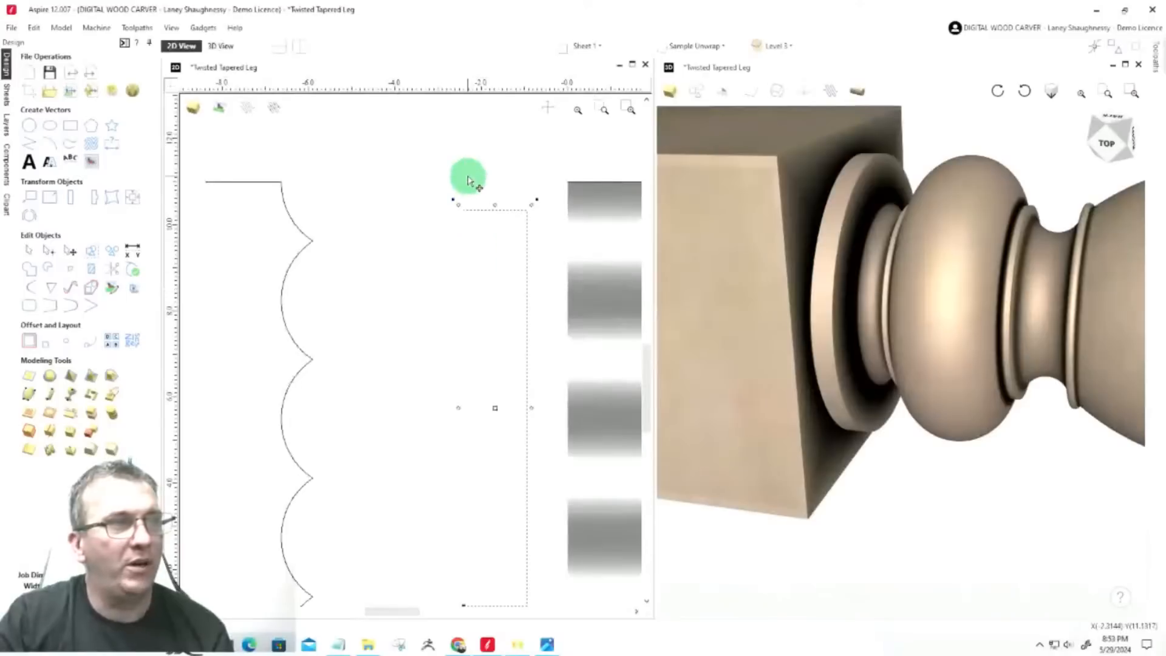
scroll(480, 167, "down", 2)
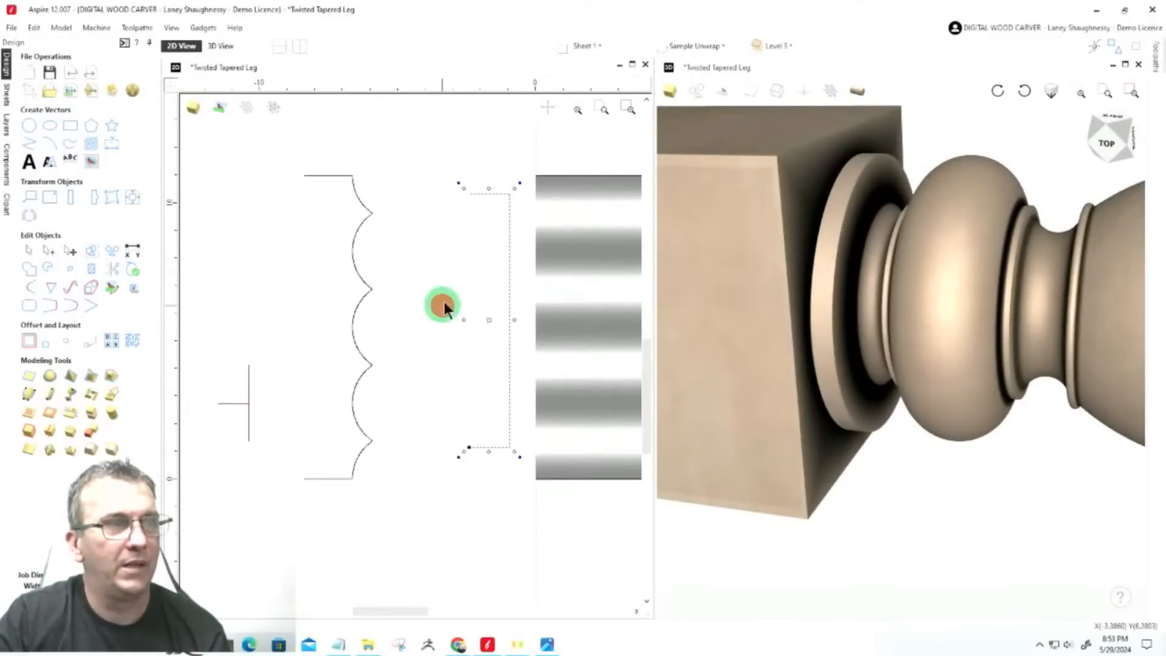
left_click(510, 264)
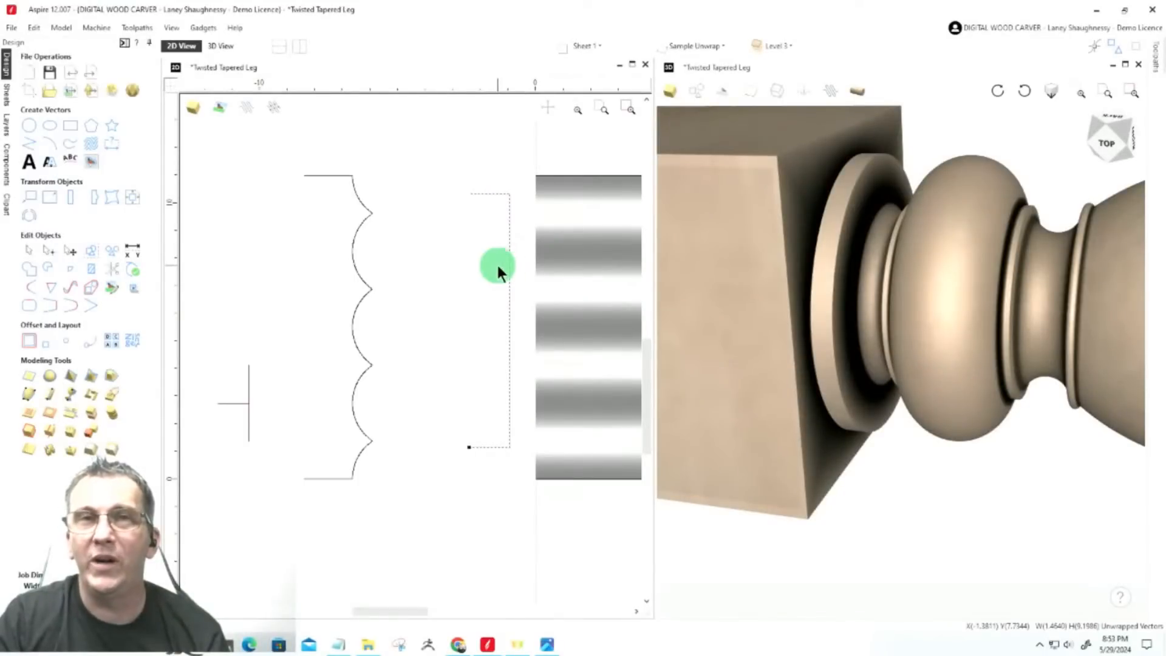
Calculate the ring's diameter by entering 1.464*2 as the width in the Draw Rectangle tool
left_click(71, 126)
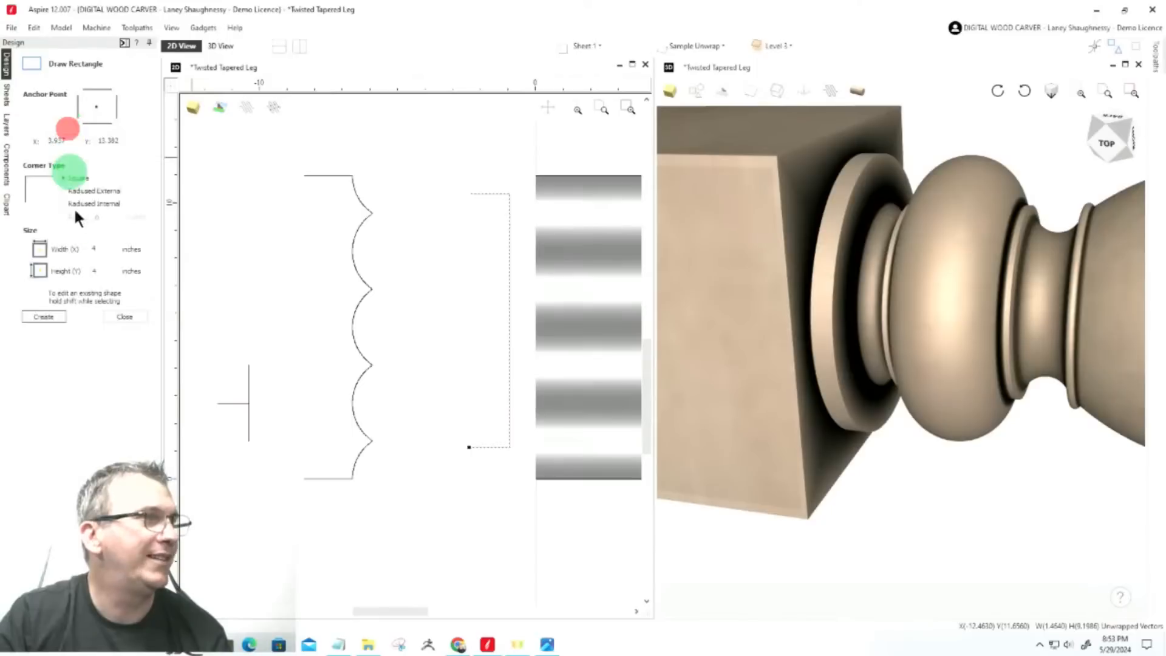
left_click(97, 249)
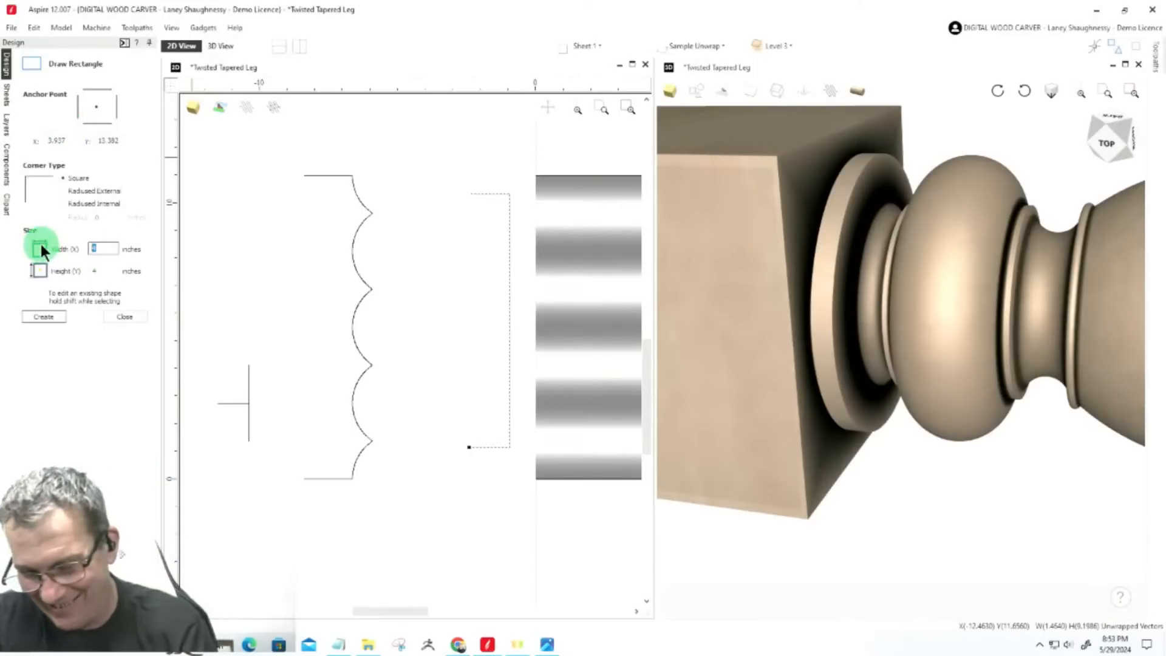
type("1.464")
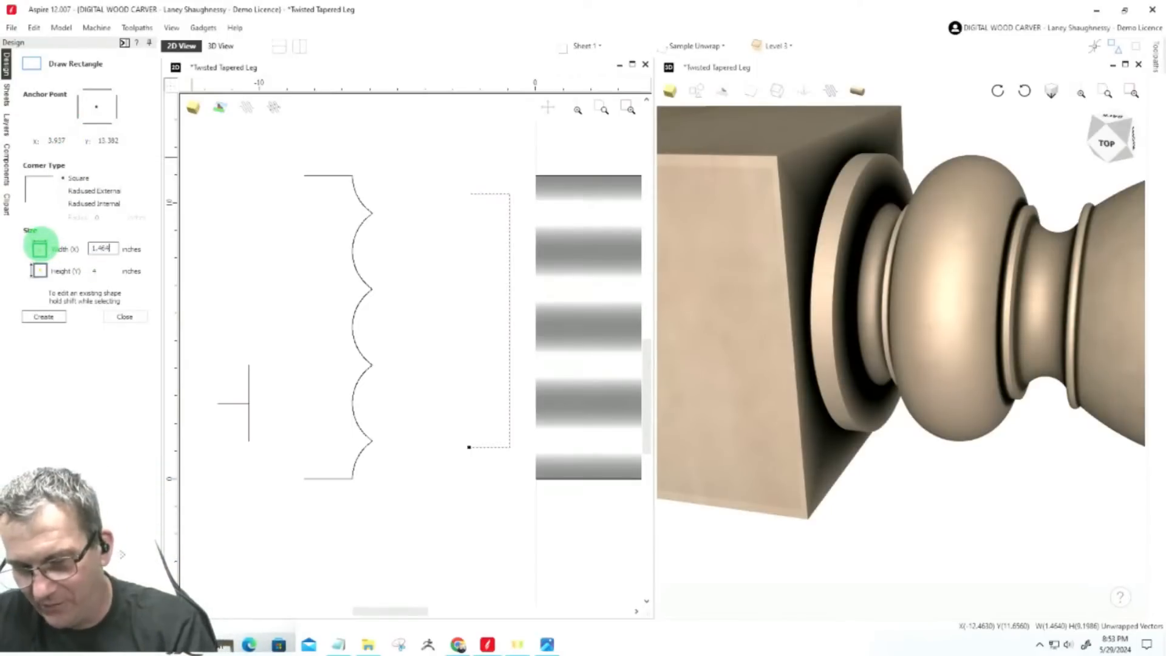
type("*2=")
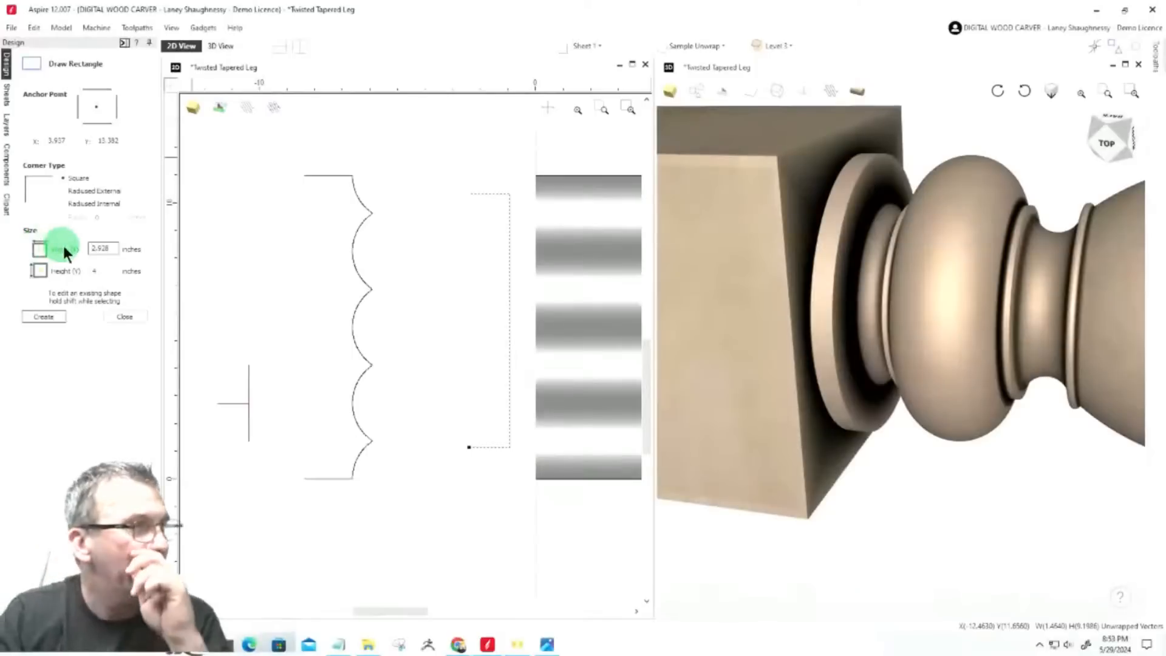
left_click(105, 248)
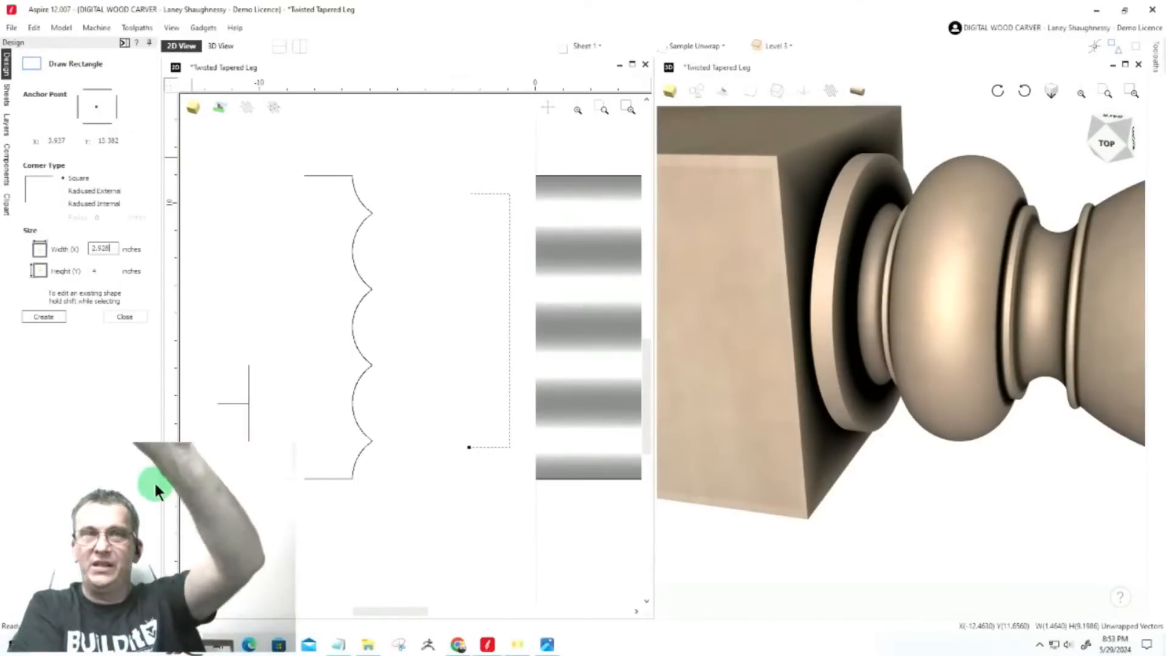
Multiply the ring's diameter by pi, compare the circumference with the bracket-shaped profile, and leave Draw Rectangle without creating a shape
left_click(95, 273)
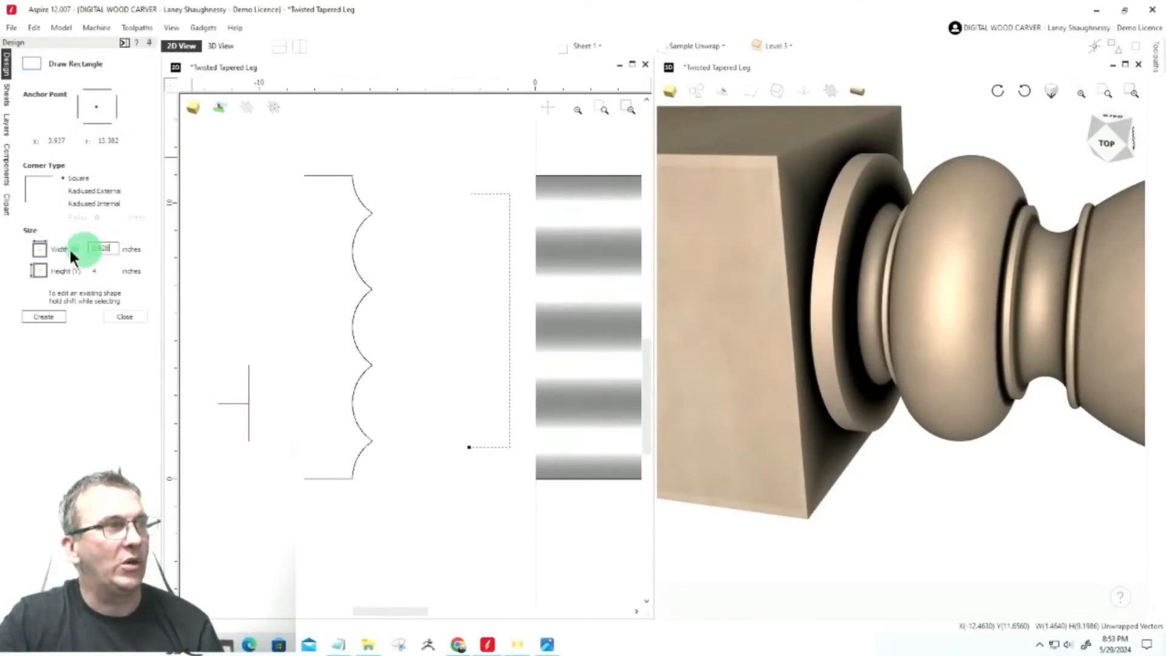
type("4")
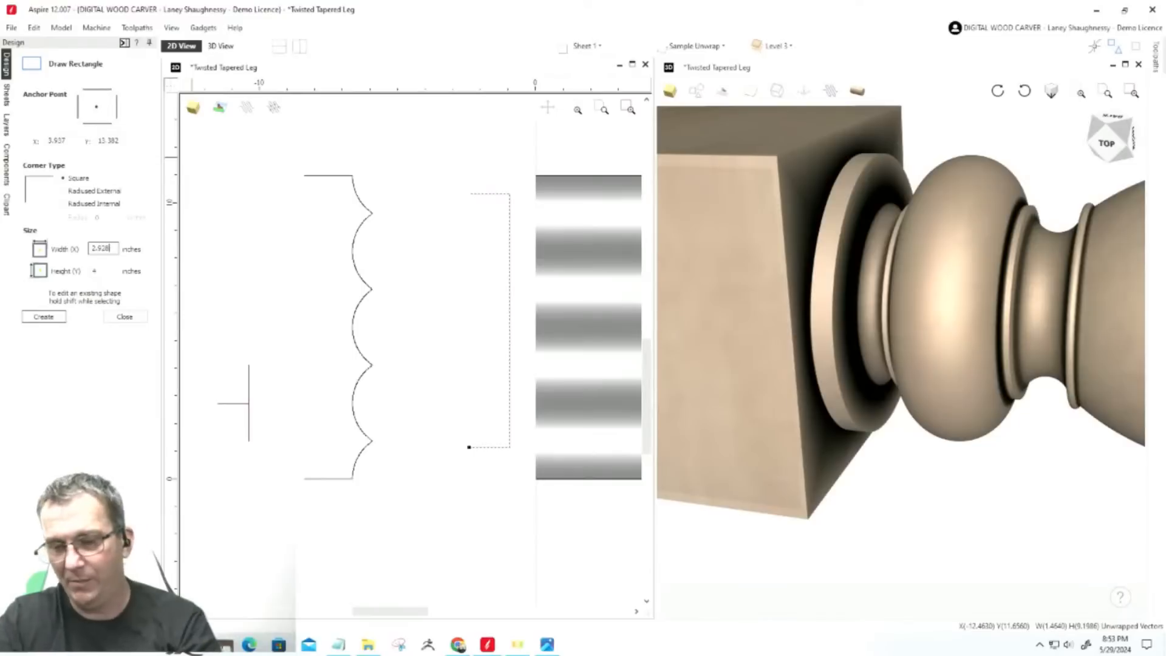
left_click(112, 249)
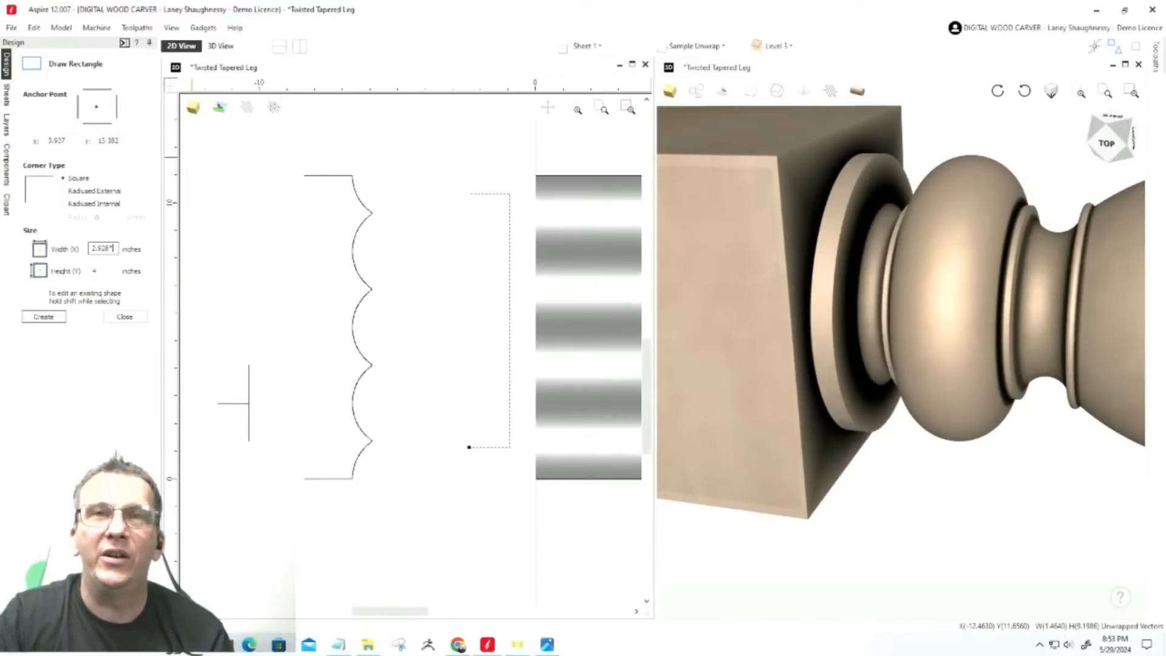
type("*")
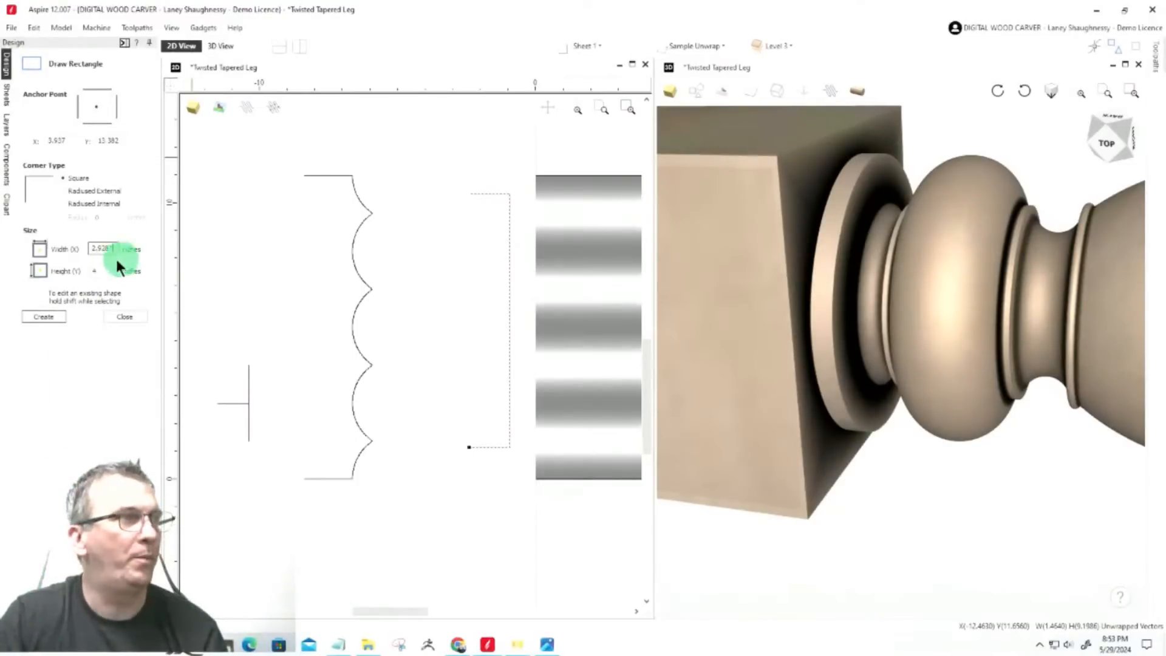
type("p")
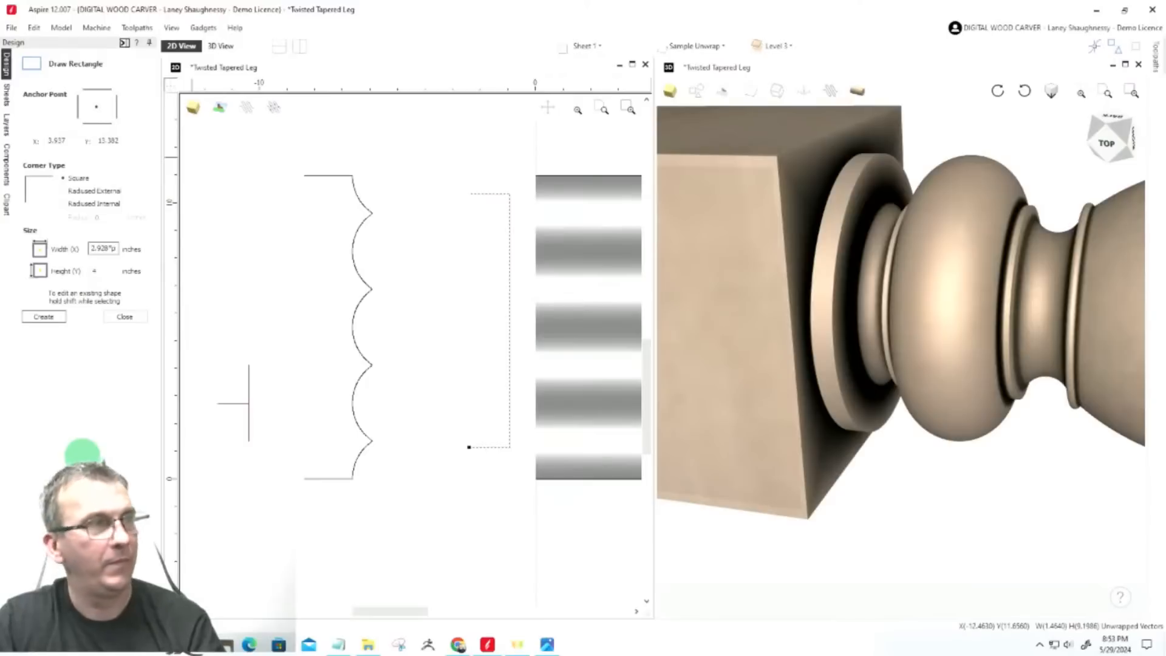
type("=")
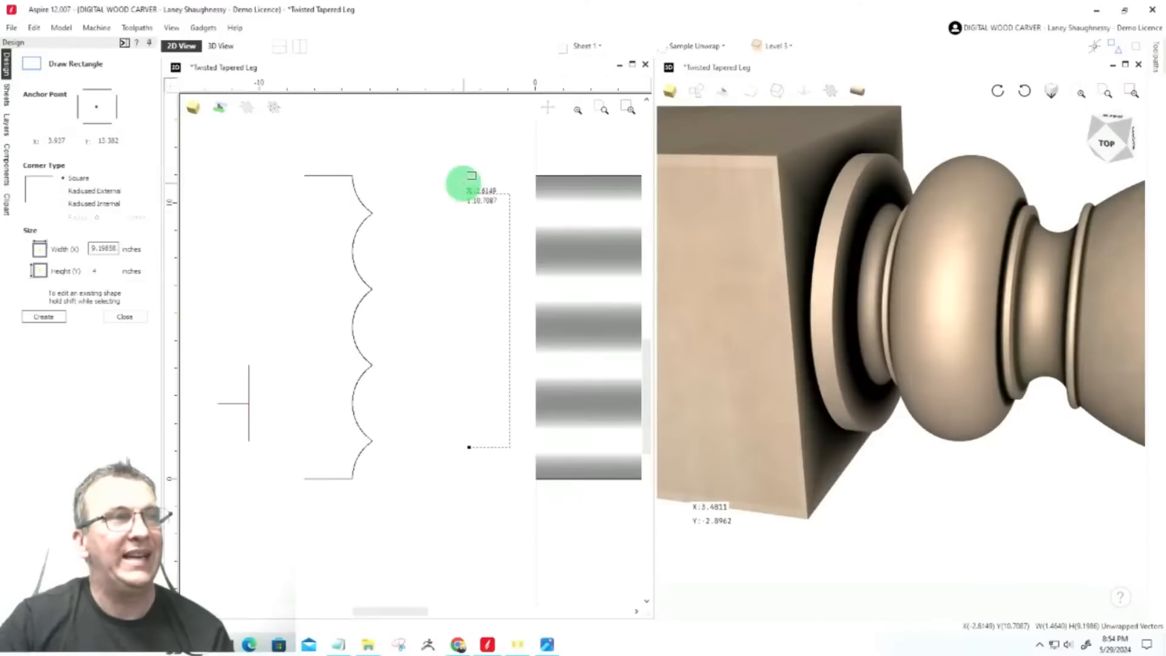
scroll(492, 194, "up", 4)
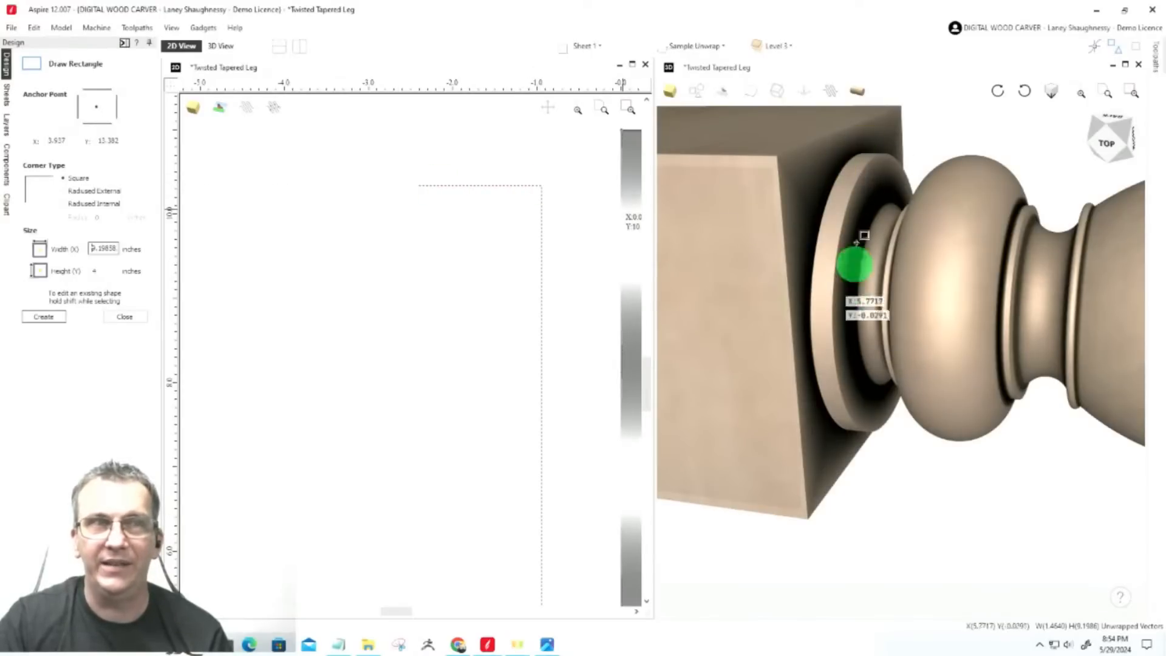
scroll(427, 222, "down", 5)
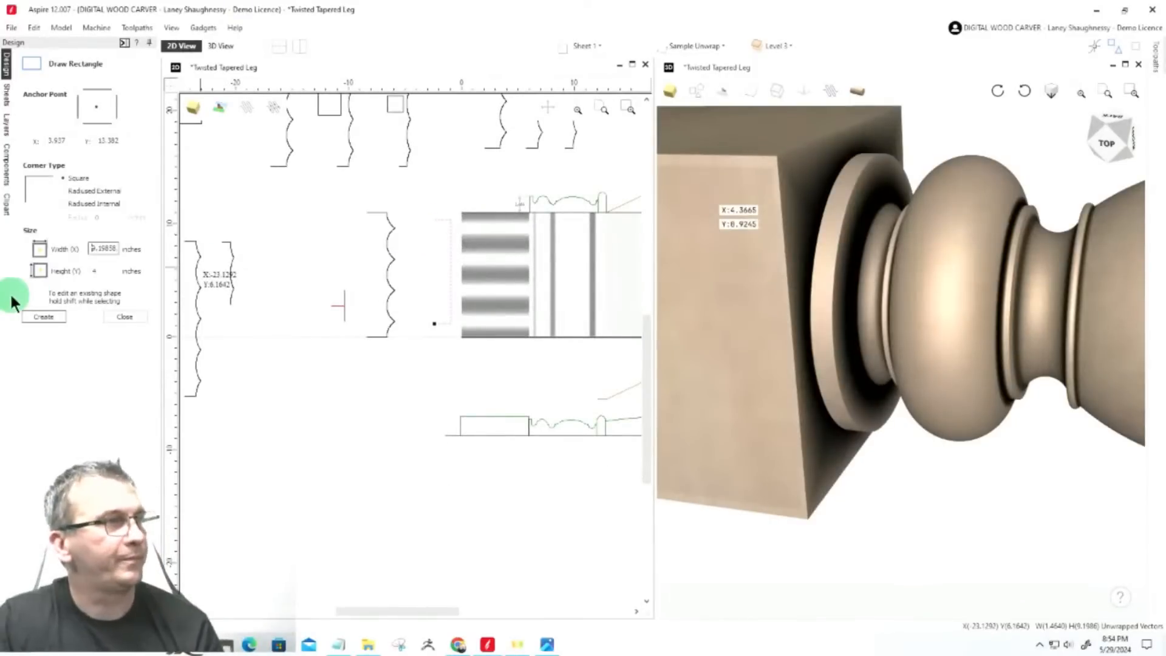
left_click(124, 317)
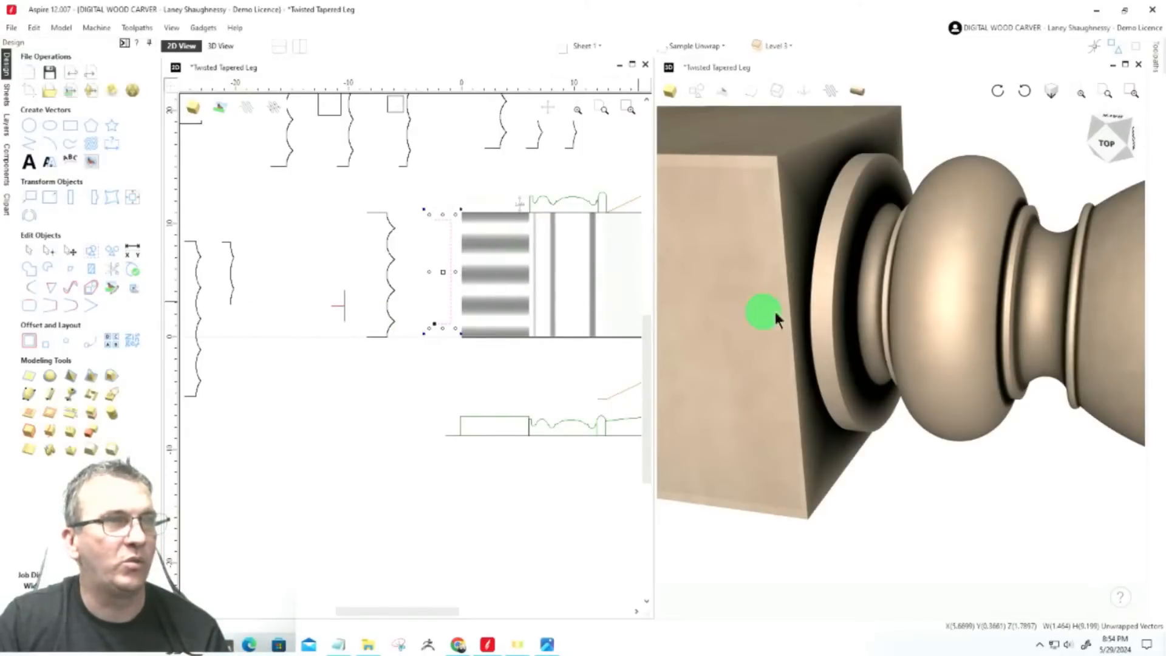
Inspect the square apron block and its adjoining ring in 3D, and check the long upper rail vector in 2D
scroll(946, 338, "down", 5)
middle_click_drag(761, 302, 910, 302)
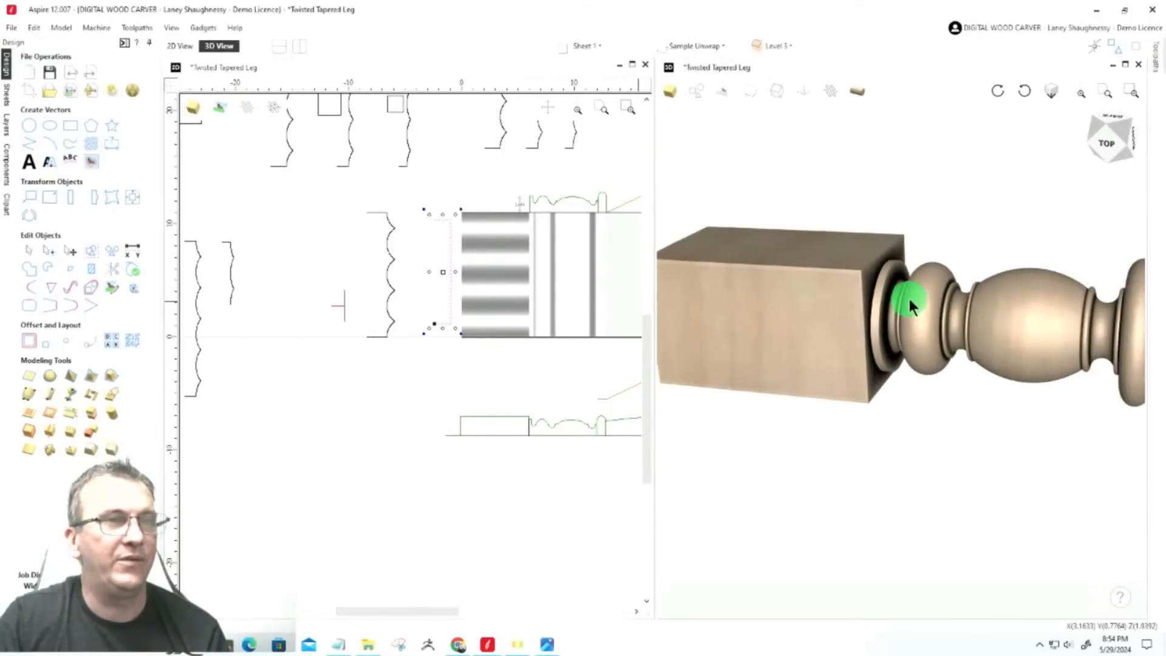
scroll(910, 302, "up", 3)
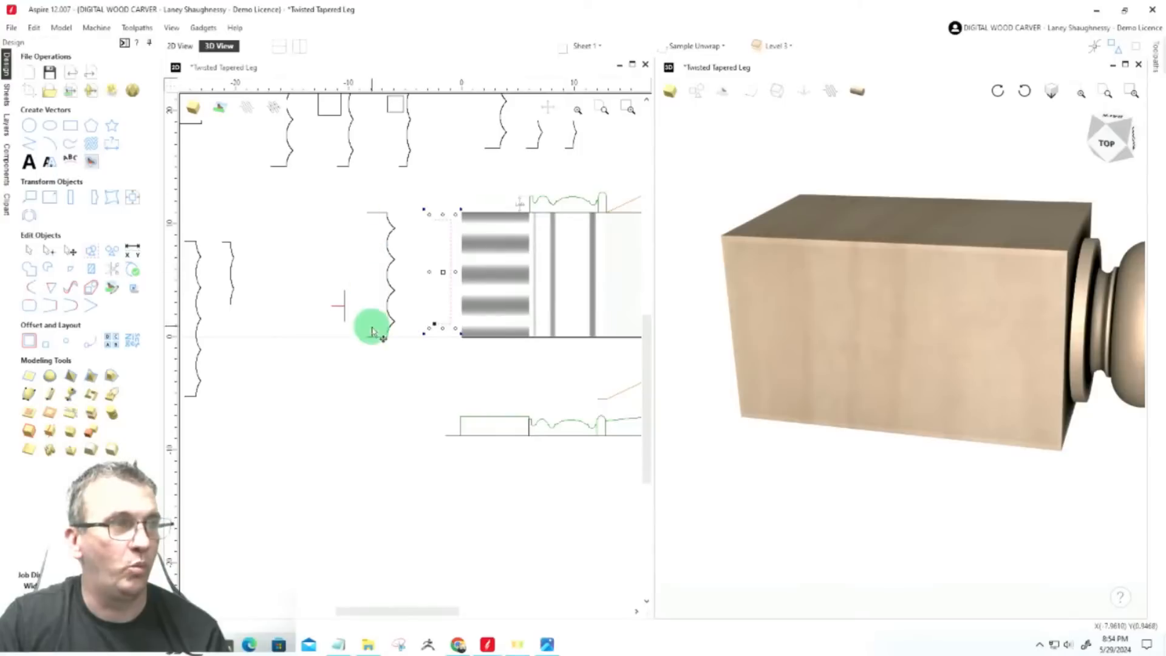
left_click(495, 212)
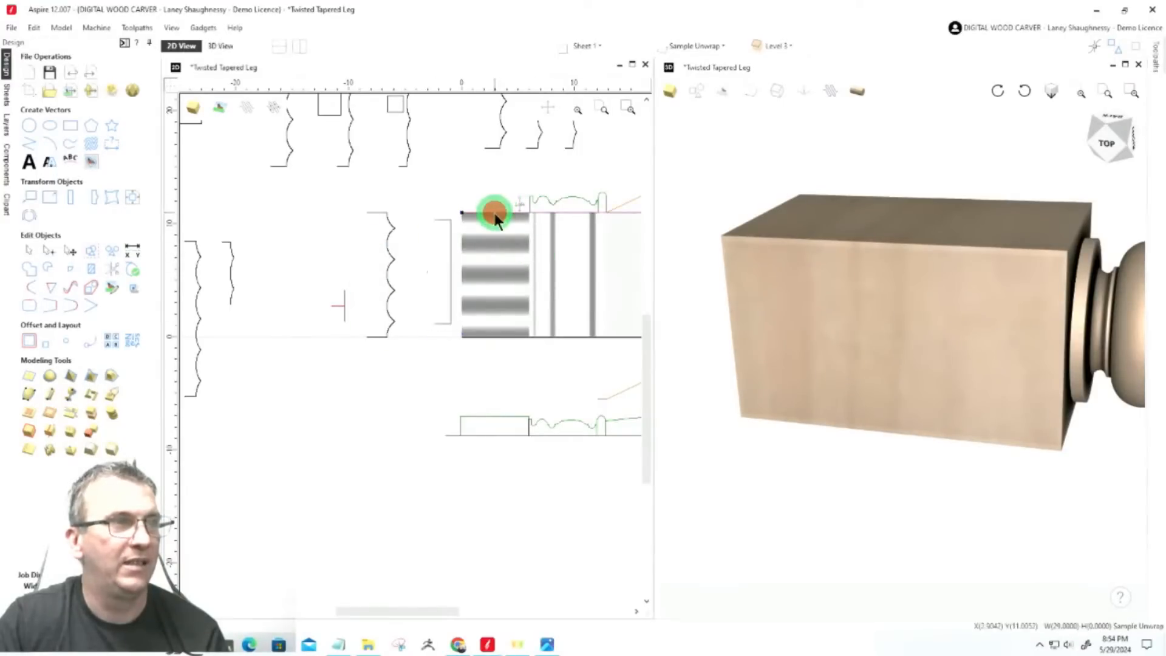
Show the guidelines and delete the square apron block's 3D component
scroll(494, 214, "up", 4)
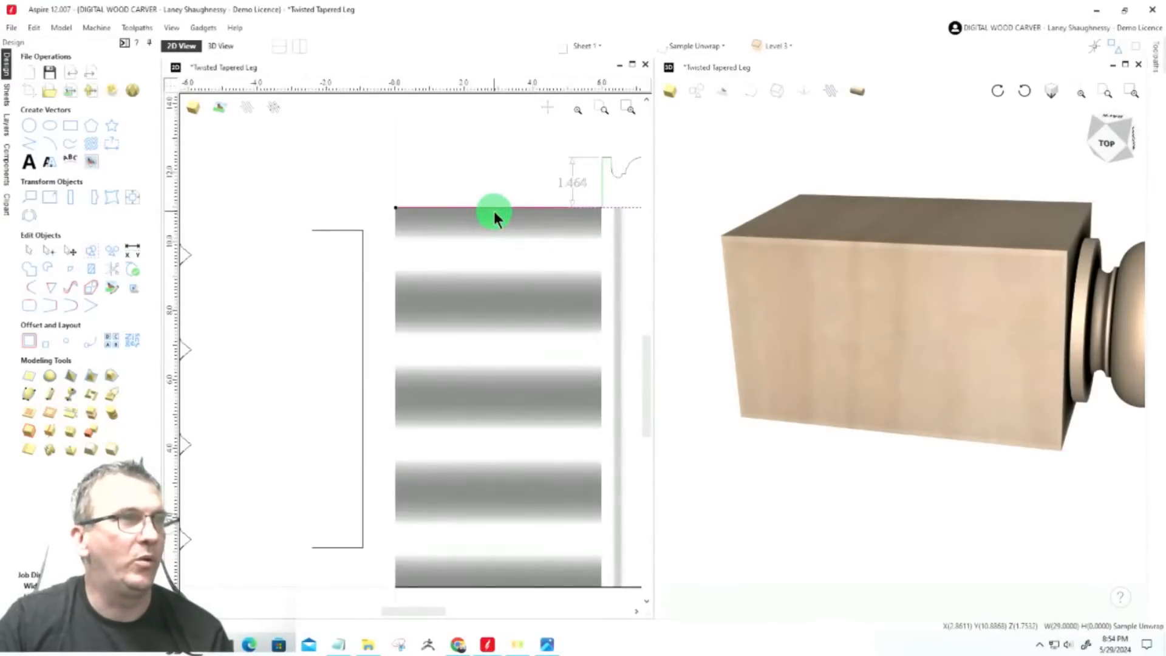
left_click(168, 84)
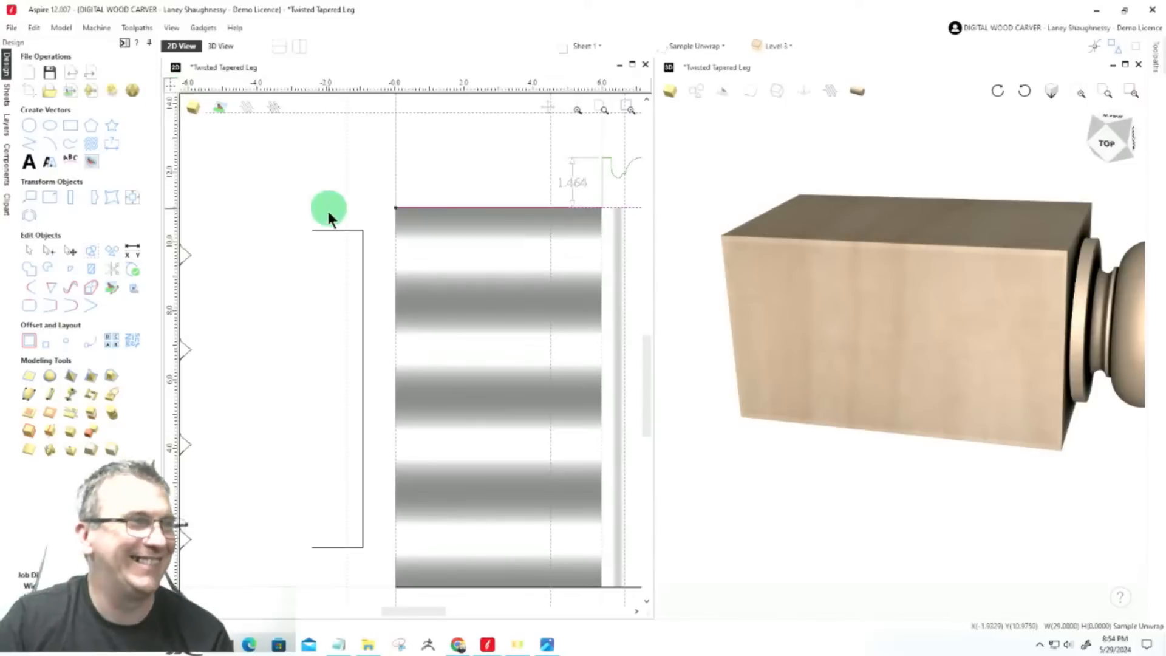
left_click(436, 261)
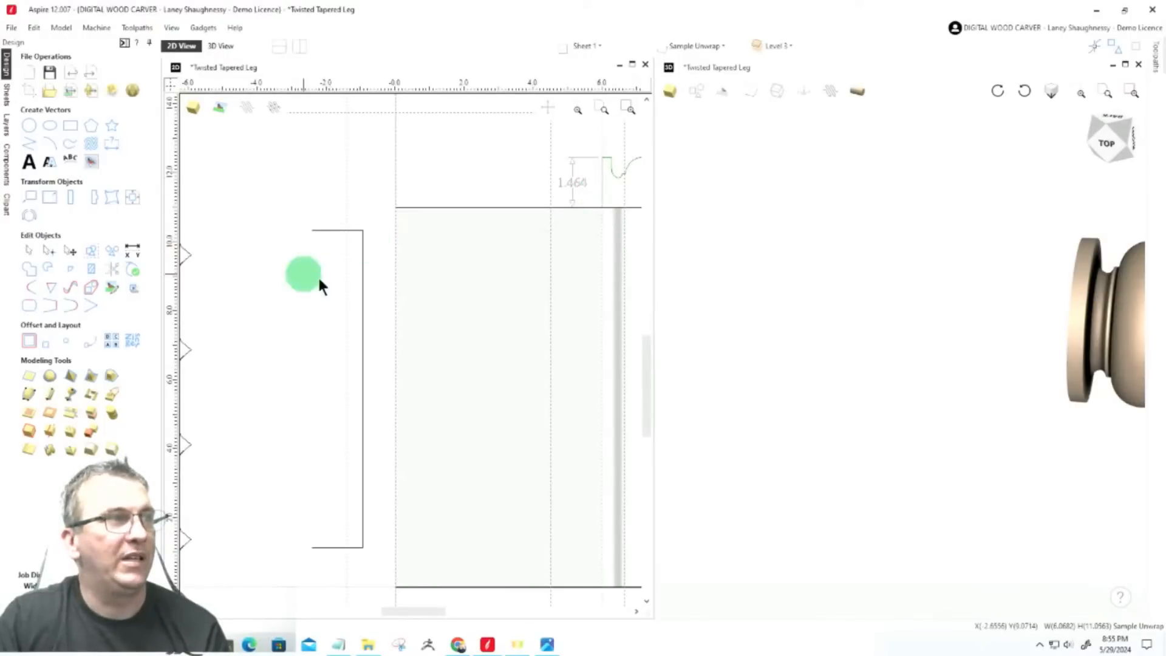
Examine the emptied apron area between the rails, the neighbouring profiles and the height dimension above it
scroll(341, 288, "down", 3)
scroll(293, 336, "up", 2)
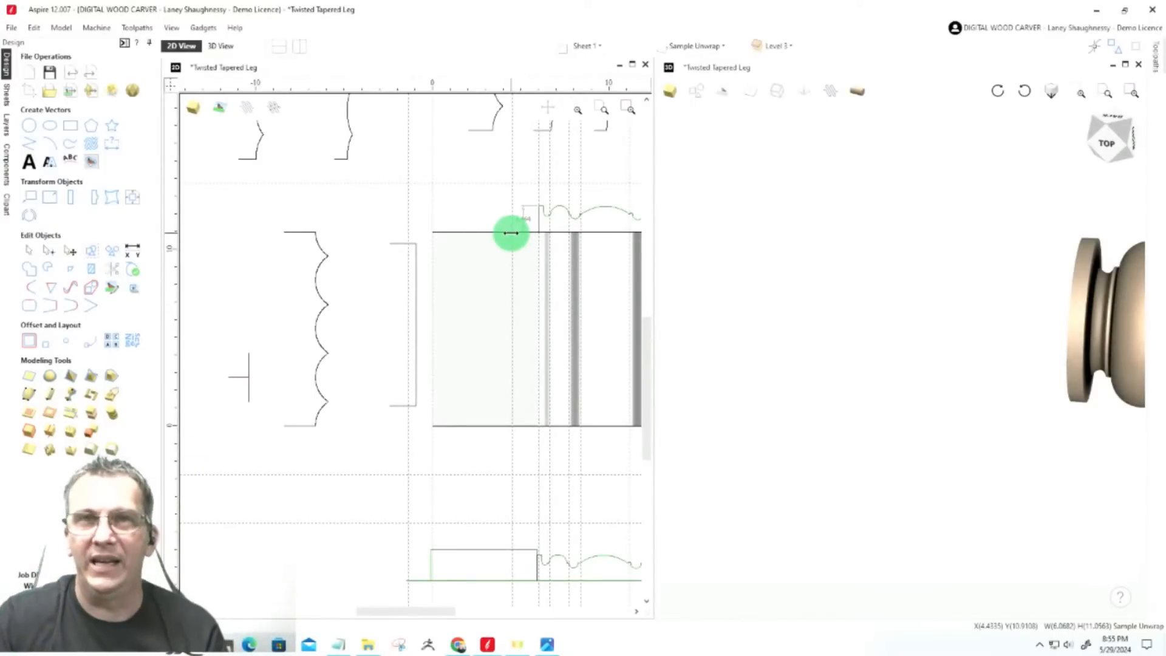
scroll(524, 234, "up", 3)
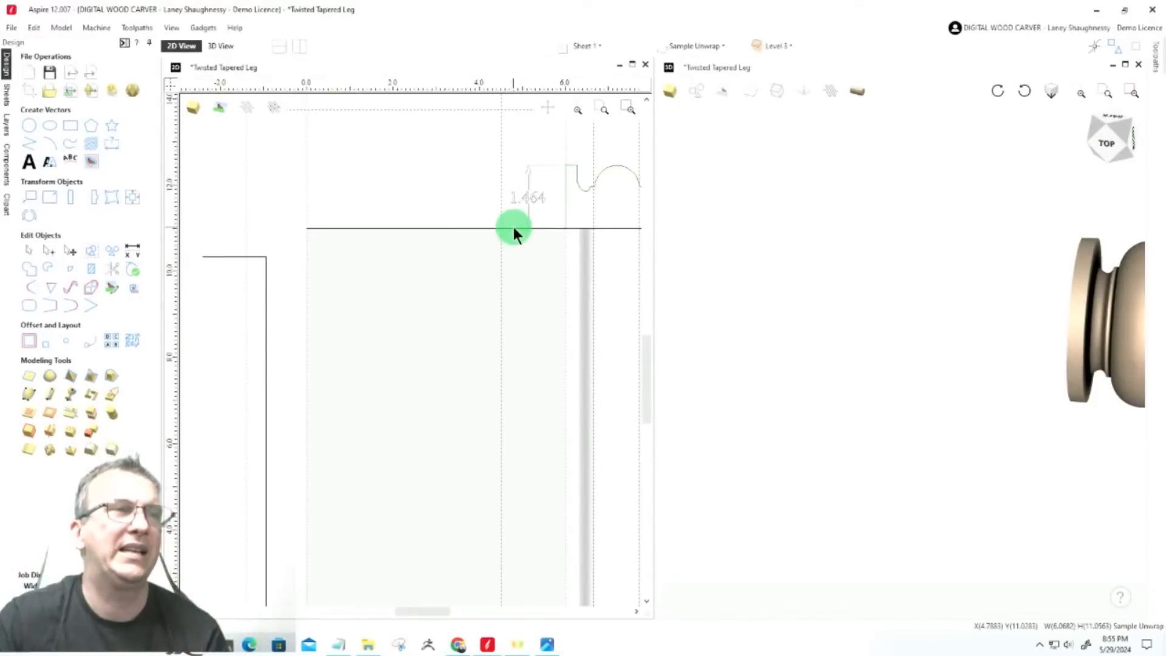
scroll(516, 229, "down", 2)
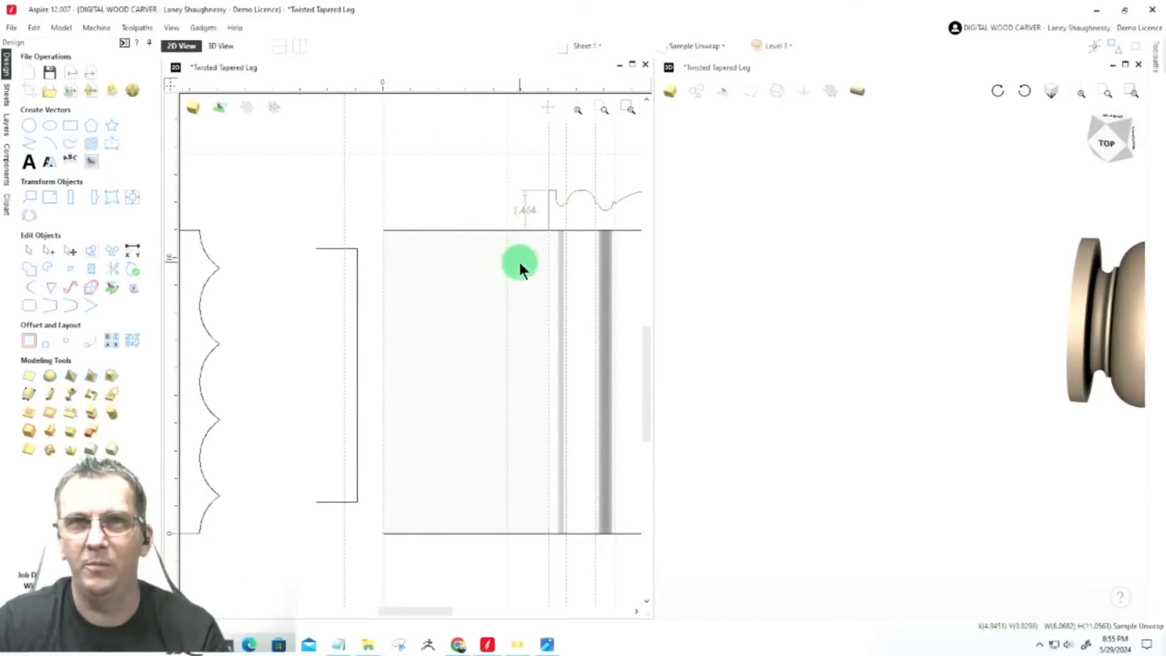
scroll(396, 289, "down", 1)
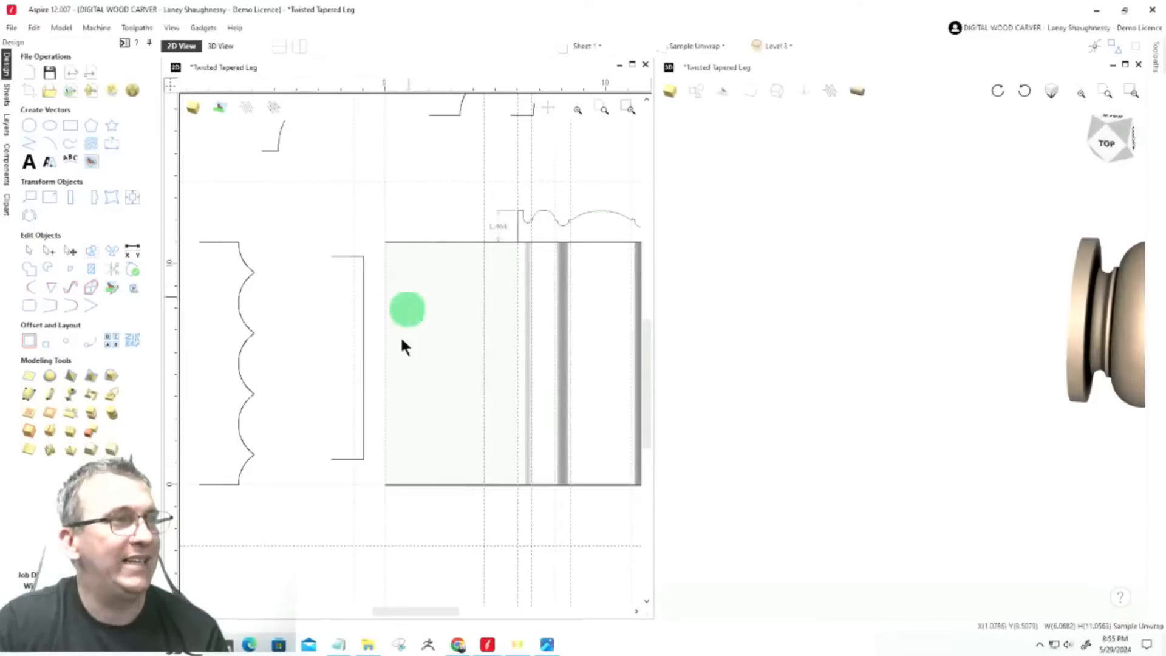
Check the long lower and upper rails against the layers list, and clear the selection
left_click(396, 486)
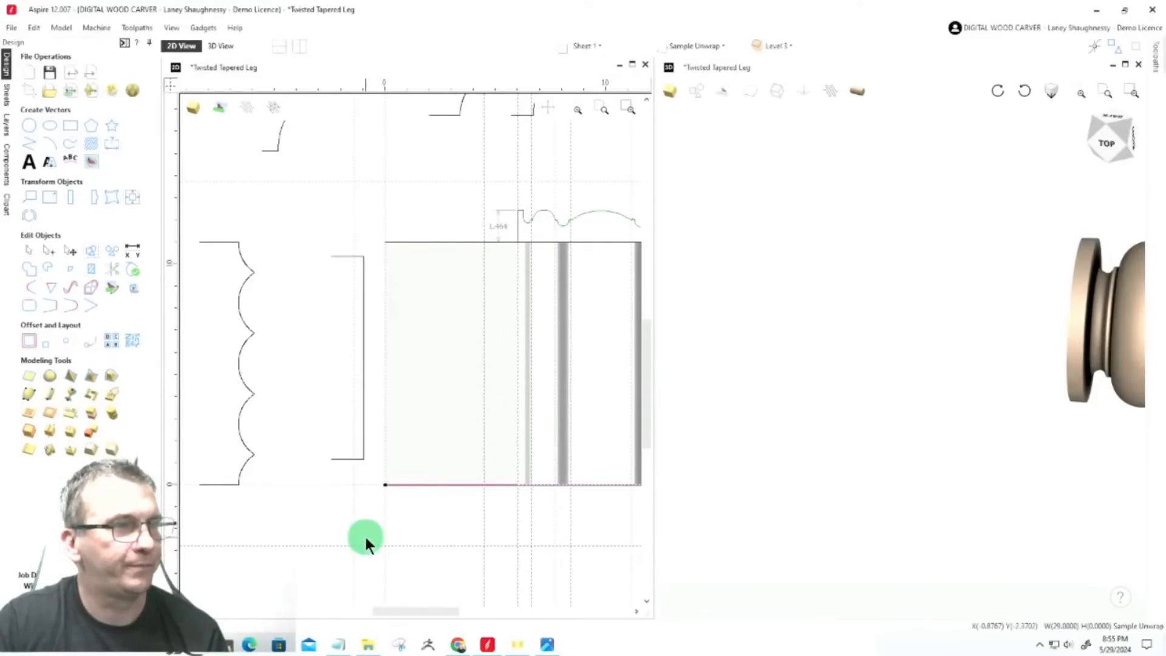
left_click(437, 242, "shift")
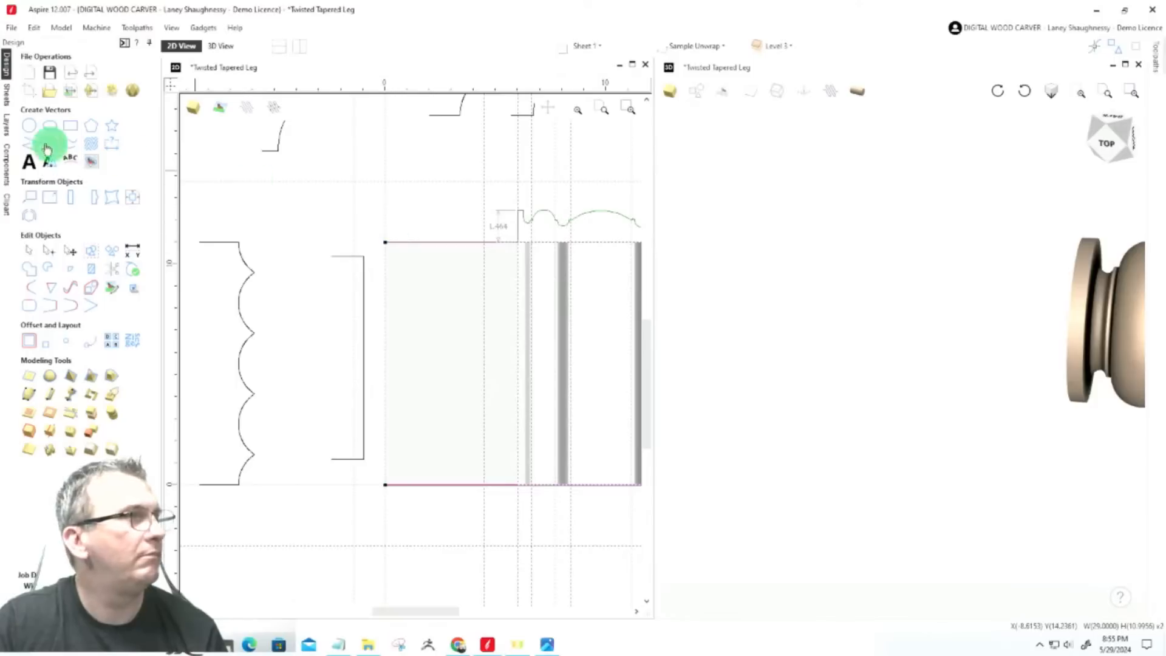
left_click(6, 131)
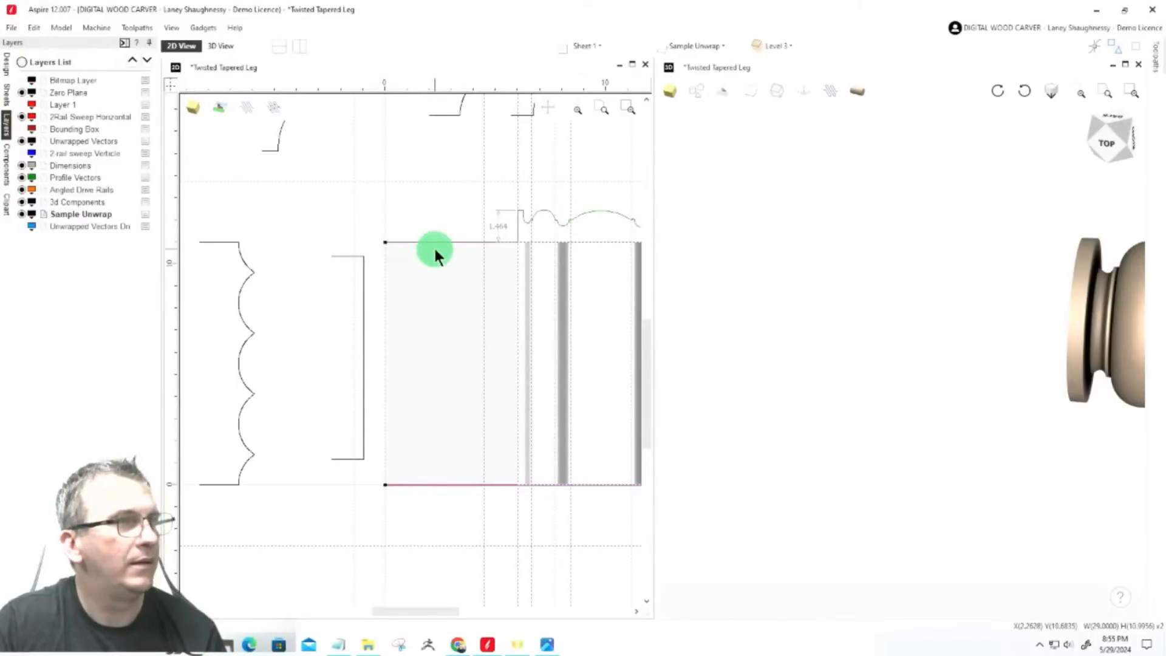
scroll(432, 254, "down", 3)
scroll(433, 256, "down", 2)
scroll(433, 255, "up", 2)
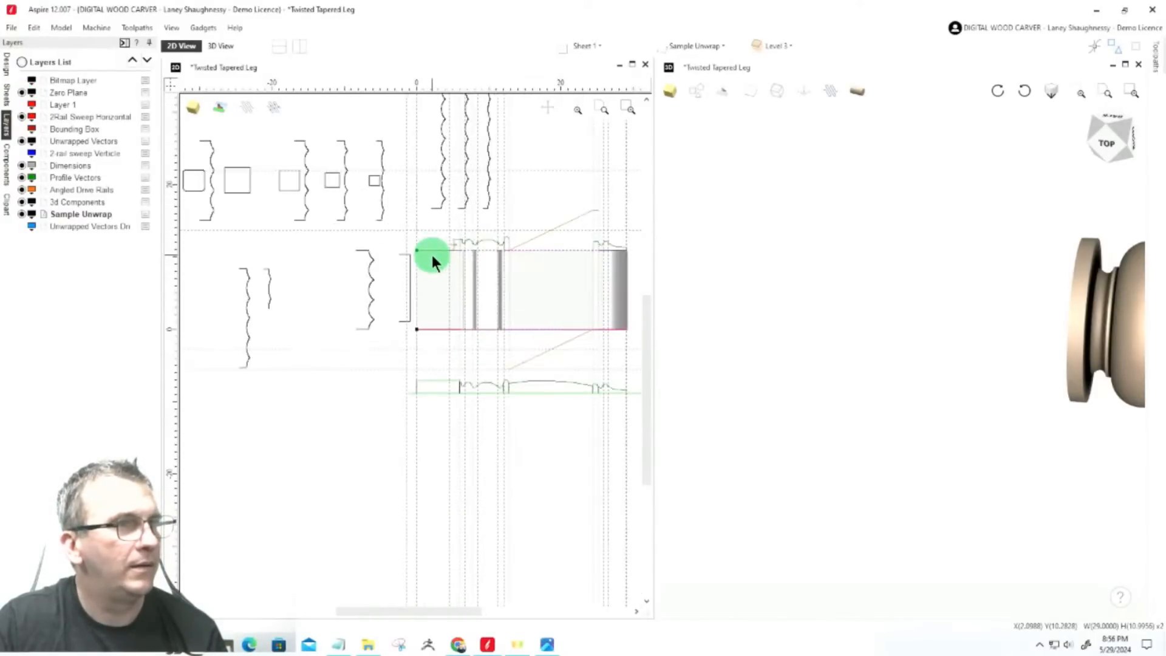
left_click(415, 226)
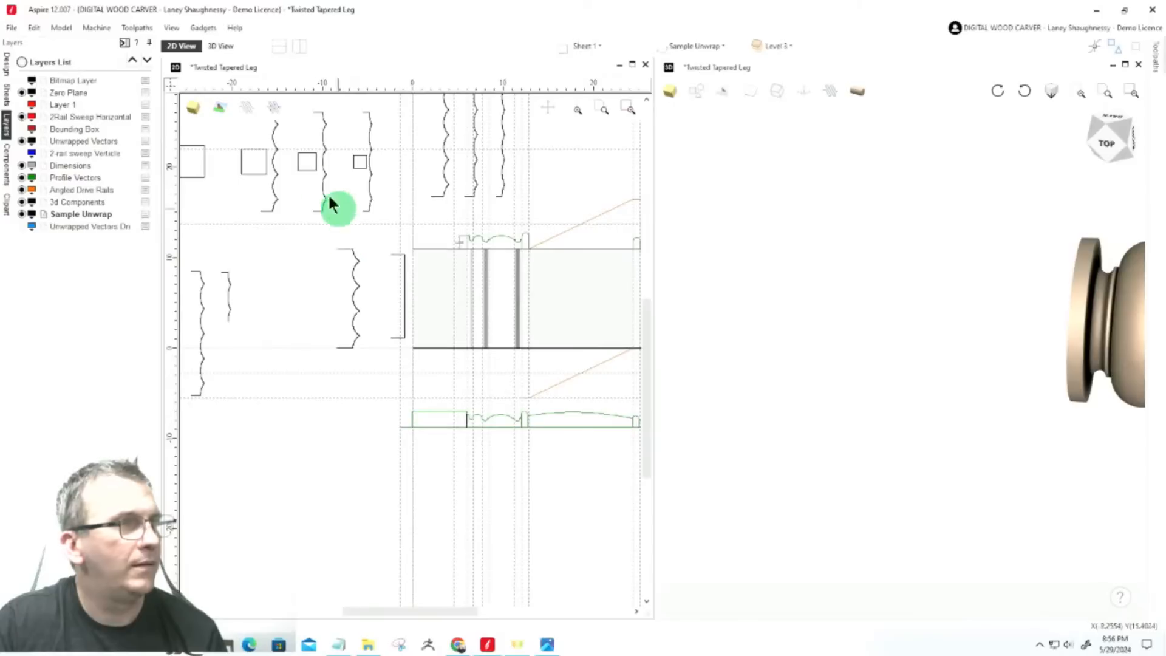
Hide the guidelines, check the long upper rail's layer, and hide the Sample Unwrap layer
left_click(166, 86)
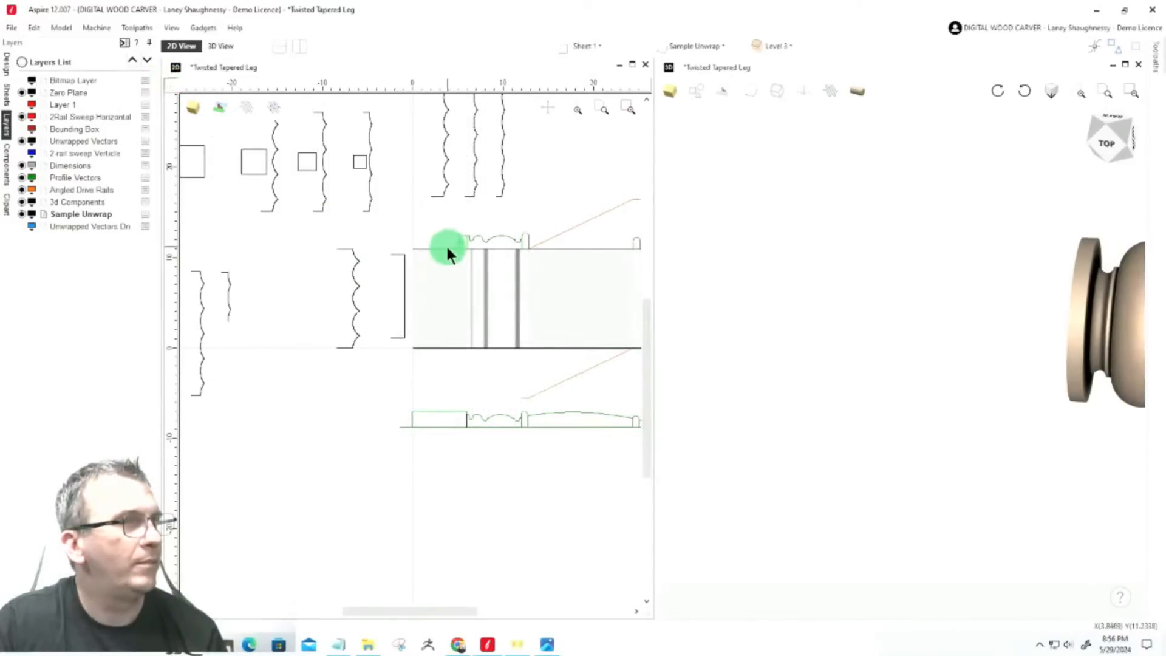
left_click(444, 249)
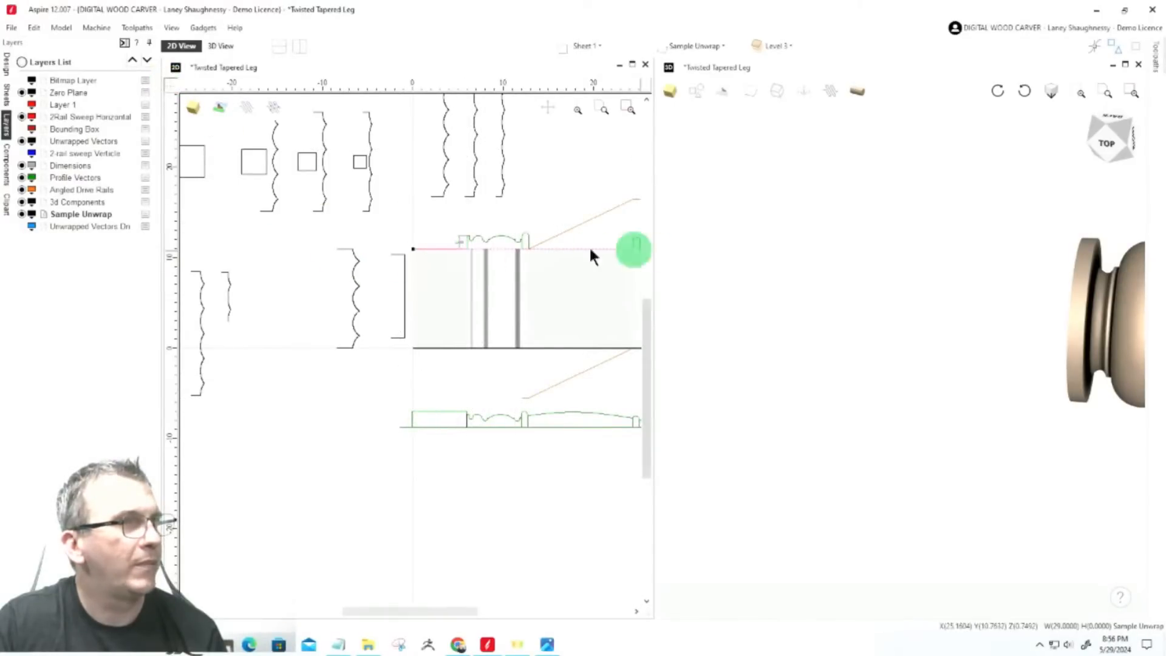
scroll(559, 237, "up", 2)
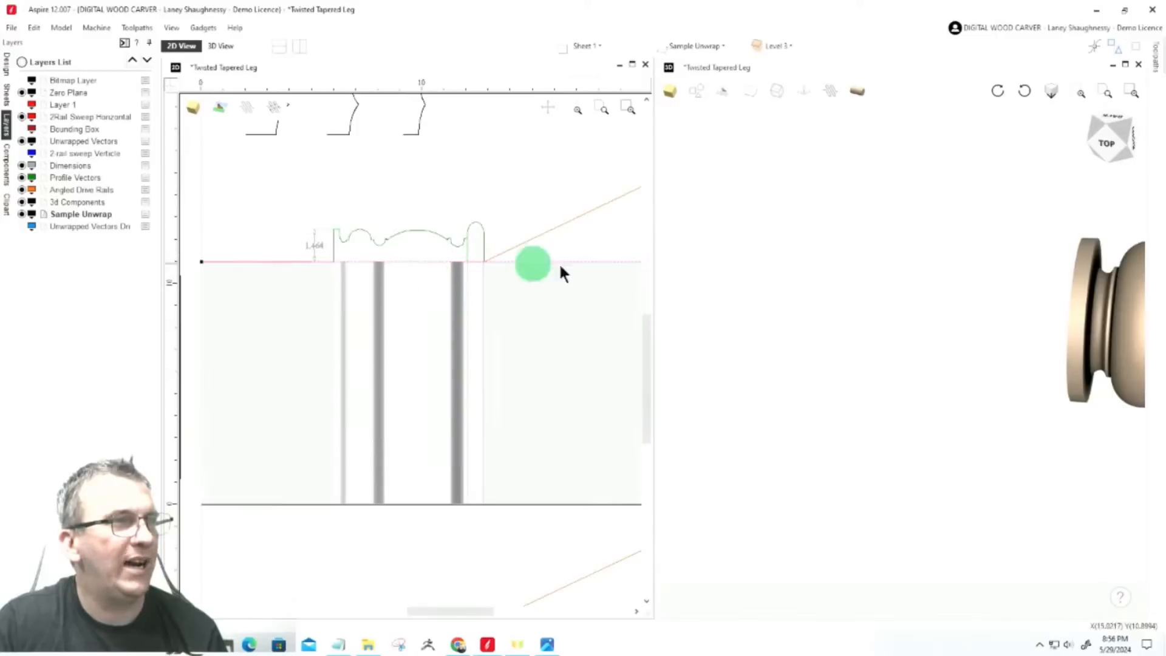
scroll(611, 261, "down", 2)
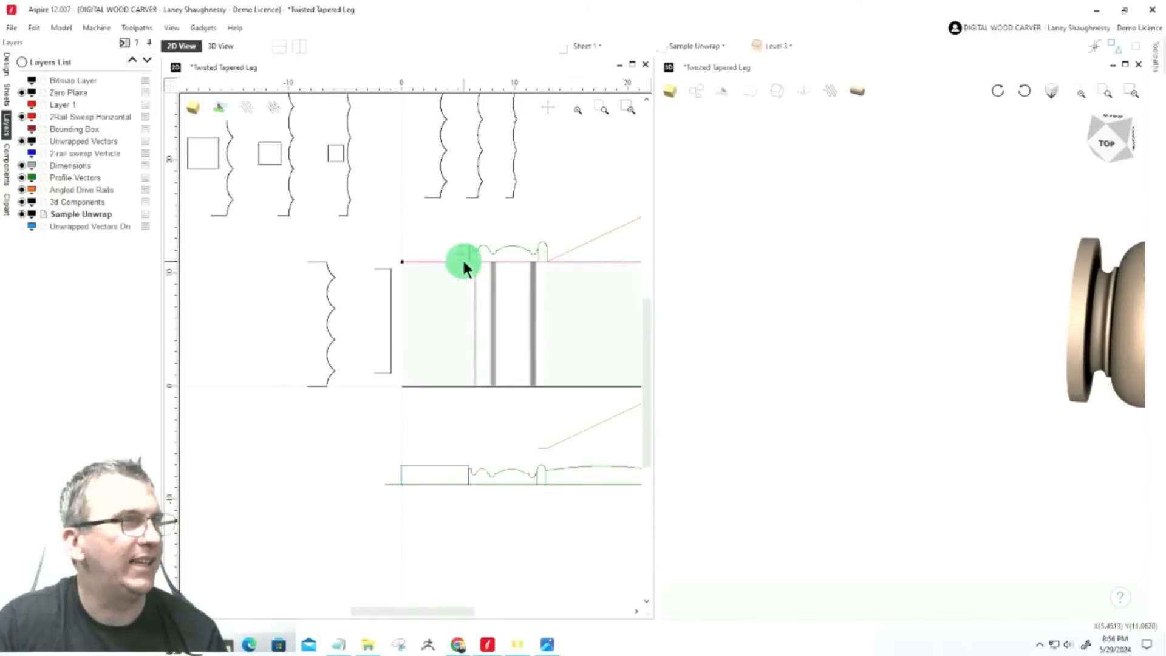
left_click(240, 329)
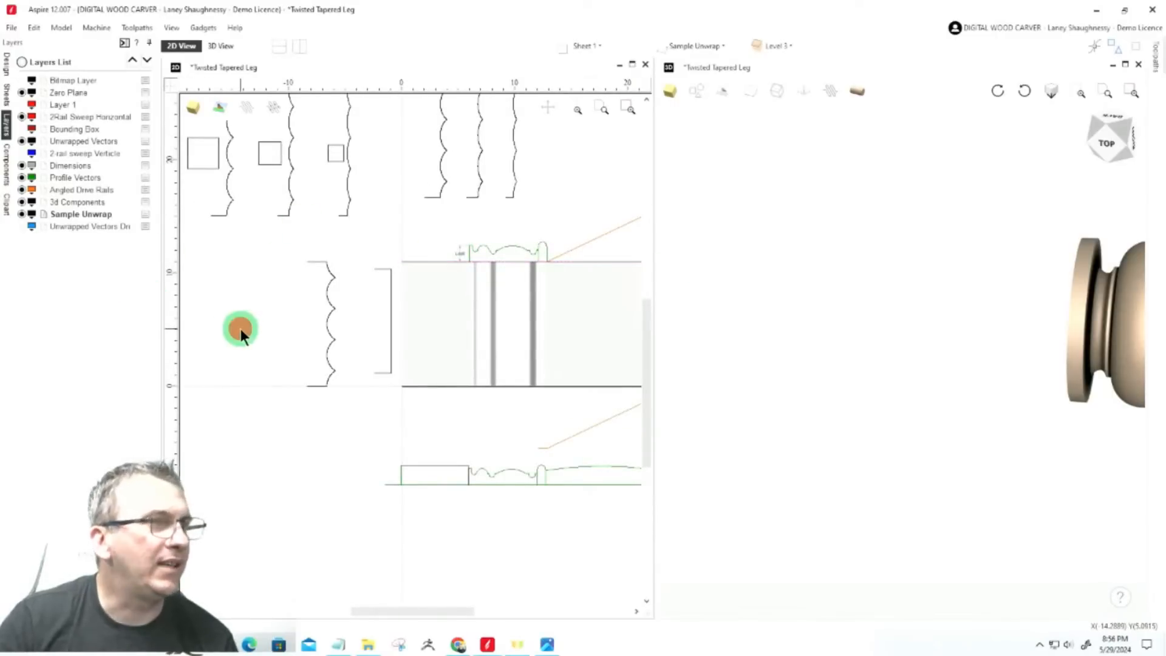
left_click(21, 214)
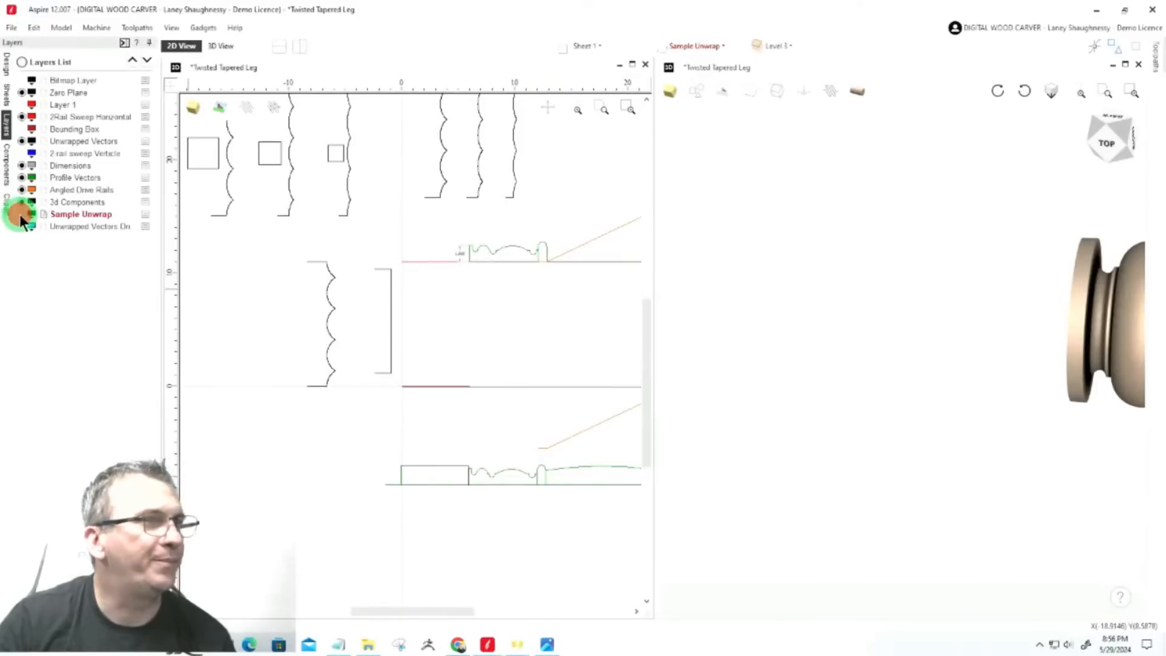
double_click(80, 215)
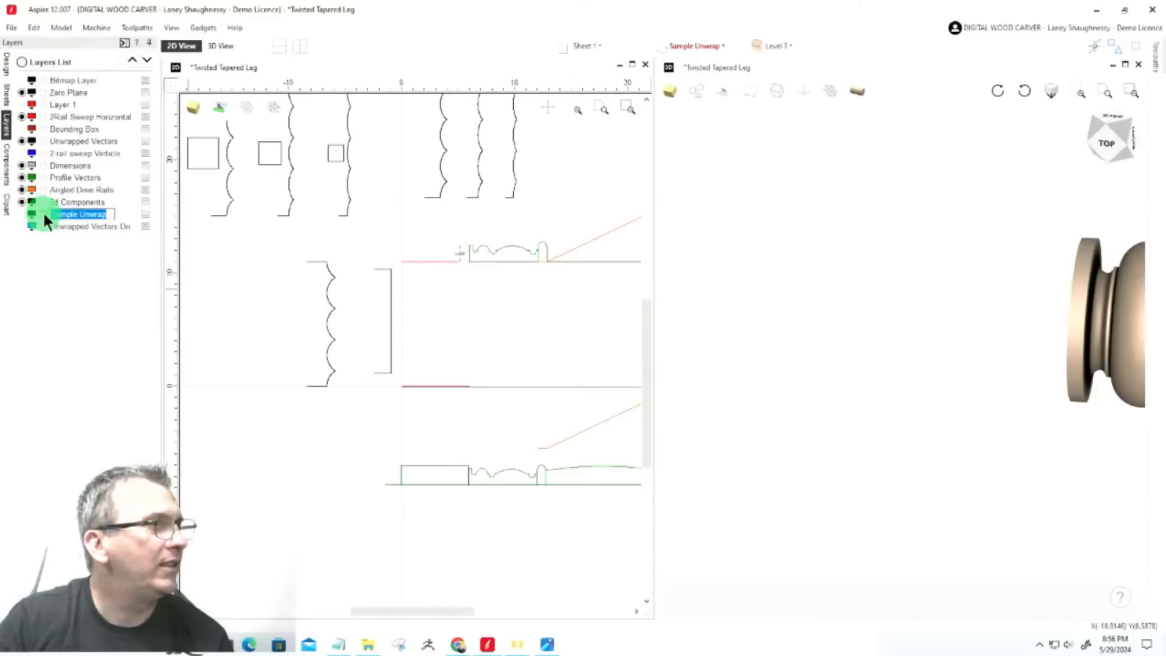
right_click(140, 212)
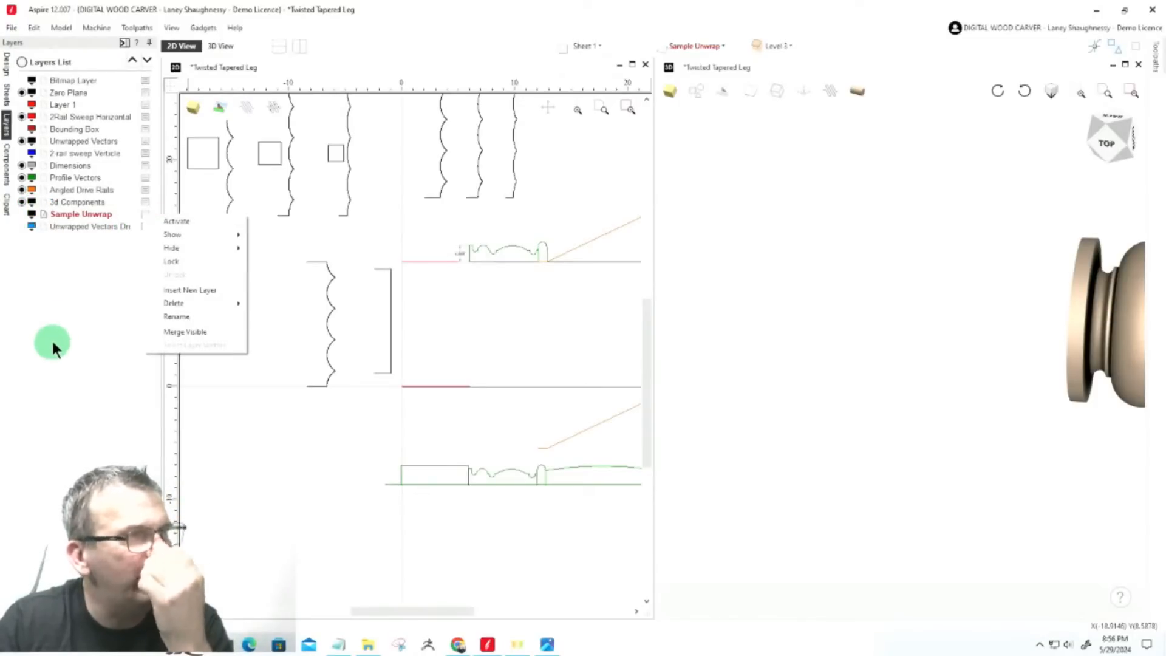
left_click(68, 318)
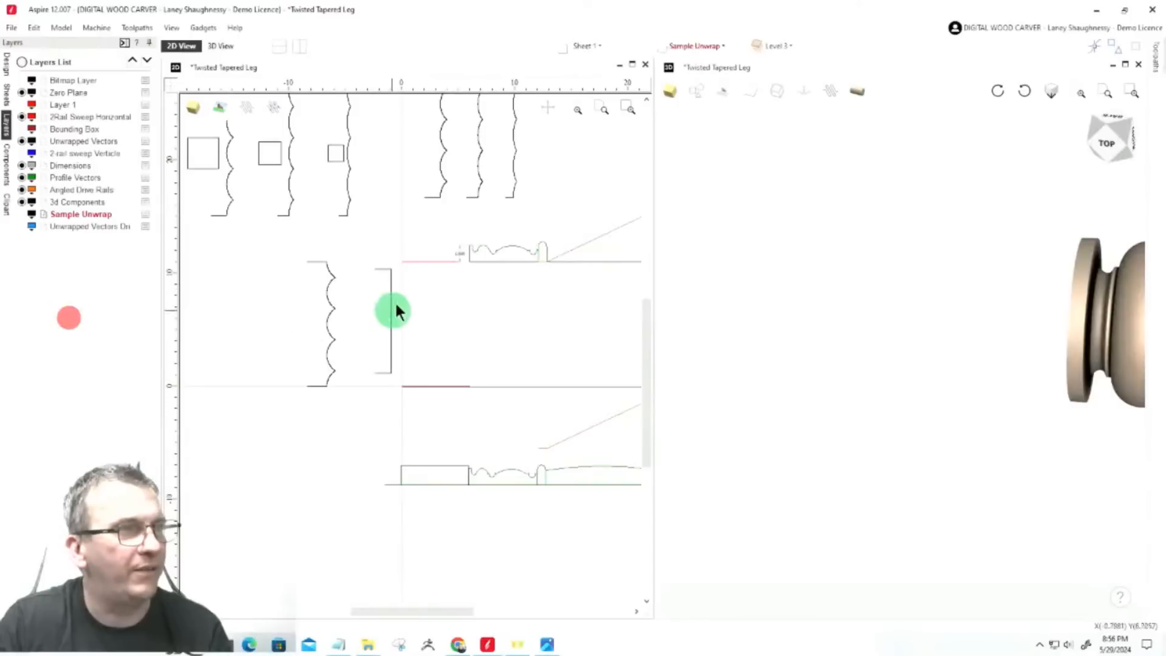
Show the guidelines and assign the apron section's two short horizontal lines as drive rails for a Two Rail Sweep
scroll(403, 254, "up", 3)
scroll(405, 256, "up", 3)
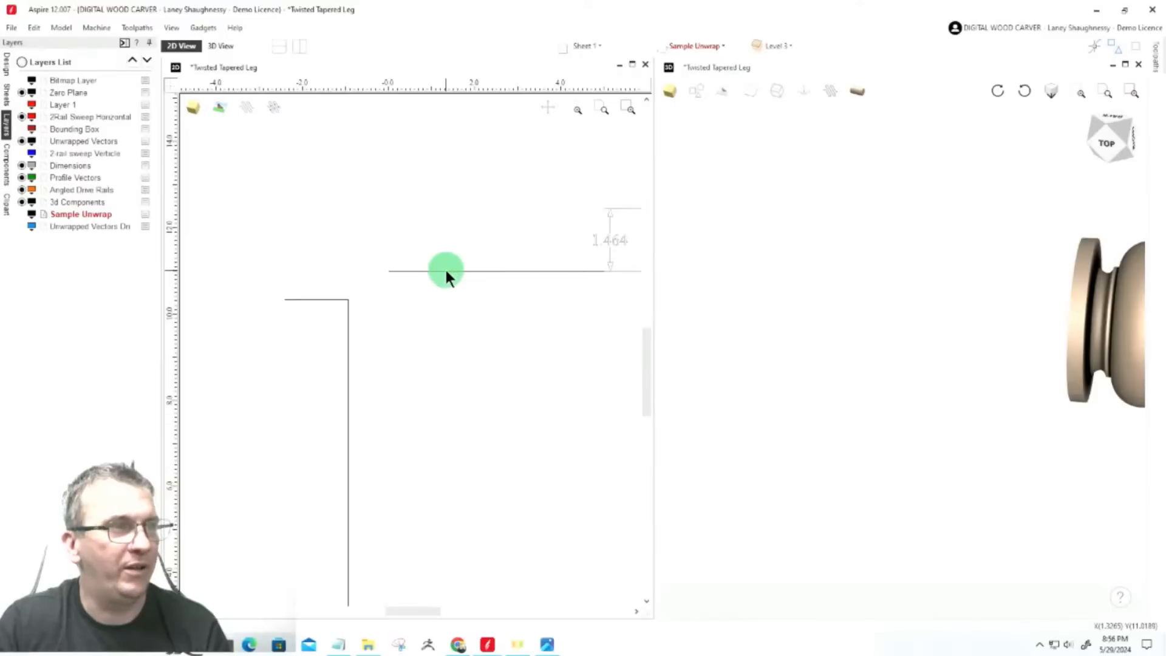
scroll(445, 267, "down", 3)
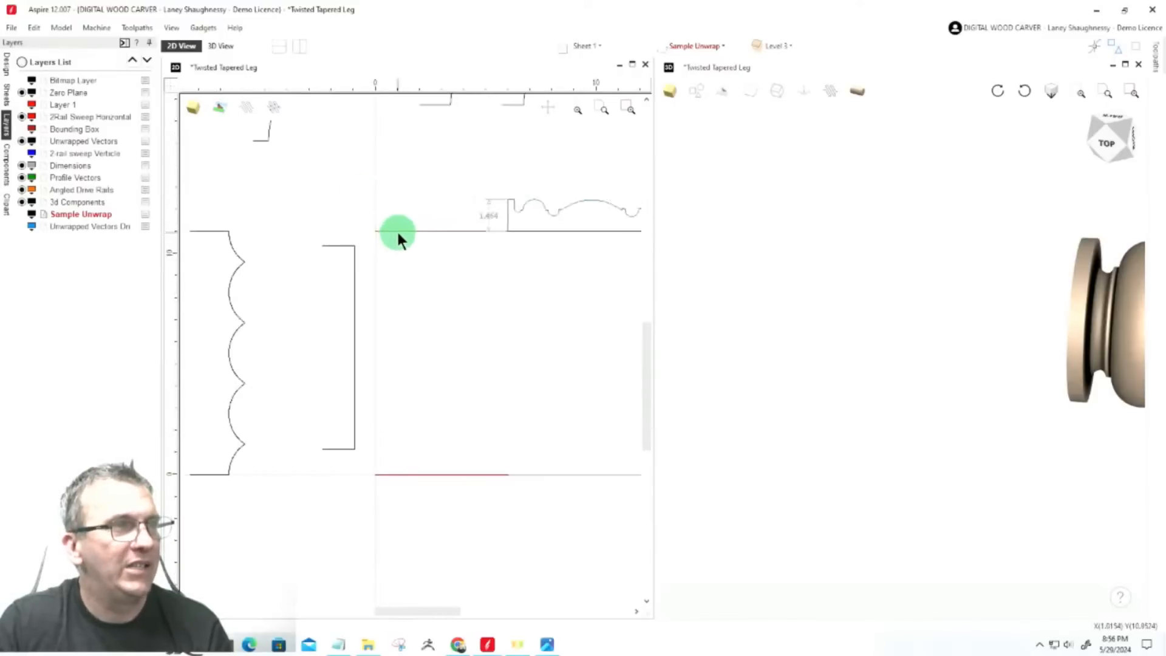
left_click(413, 475)
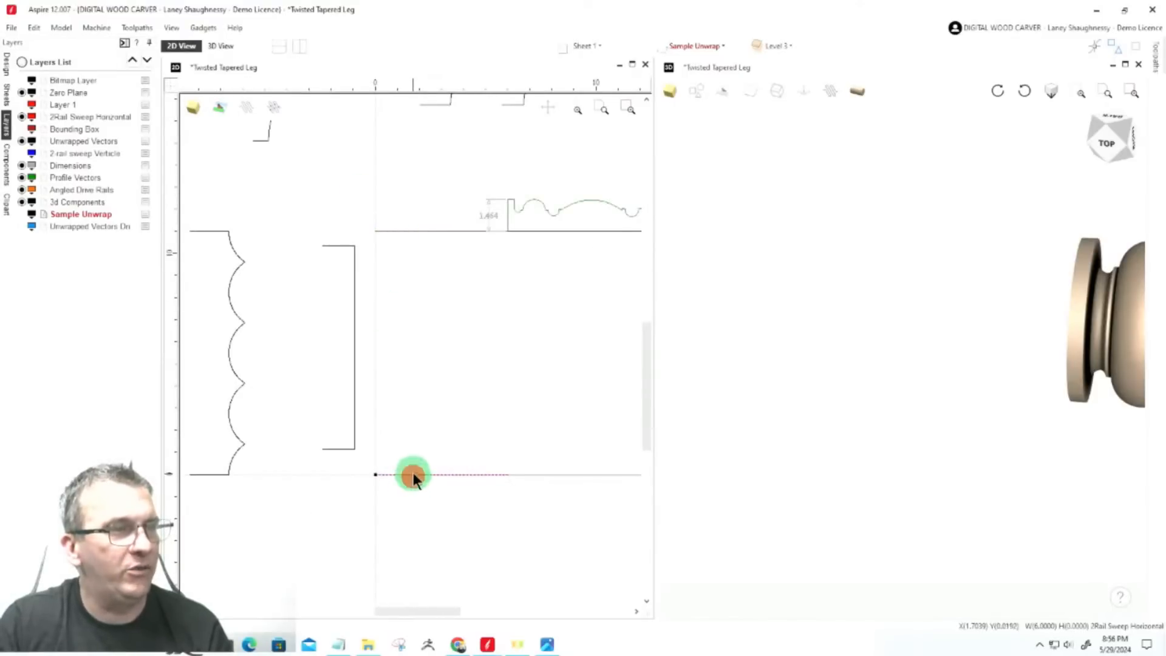
left_click(421, 231, "shift")
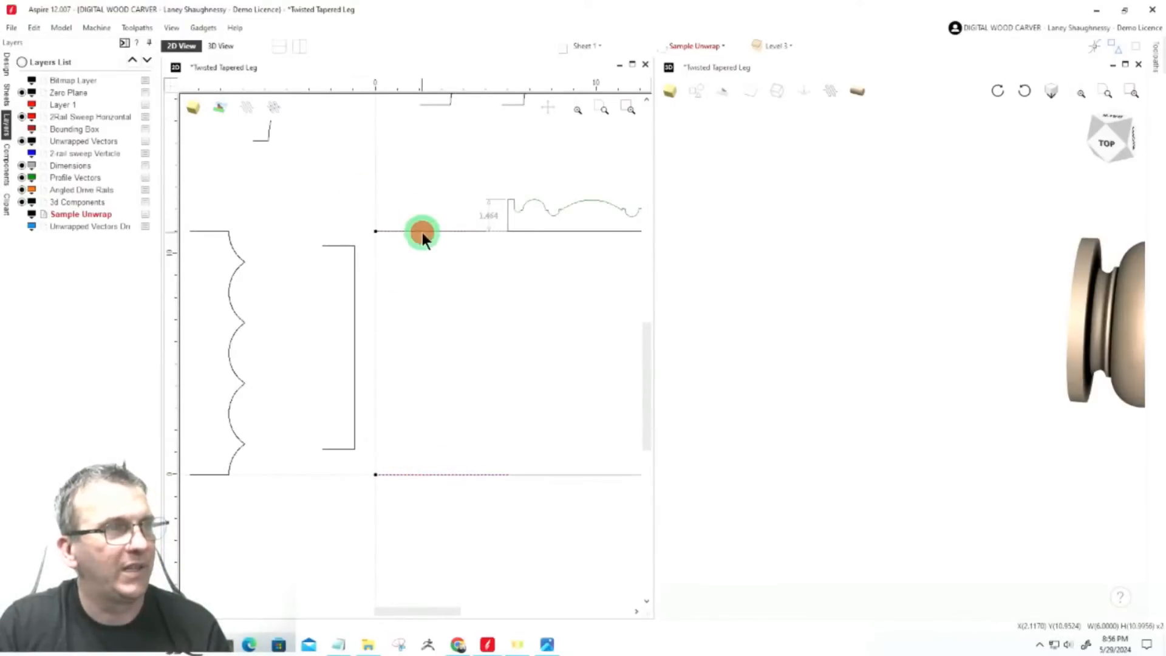
left_click(7, 64)
left_click(171, 83)
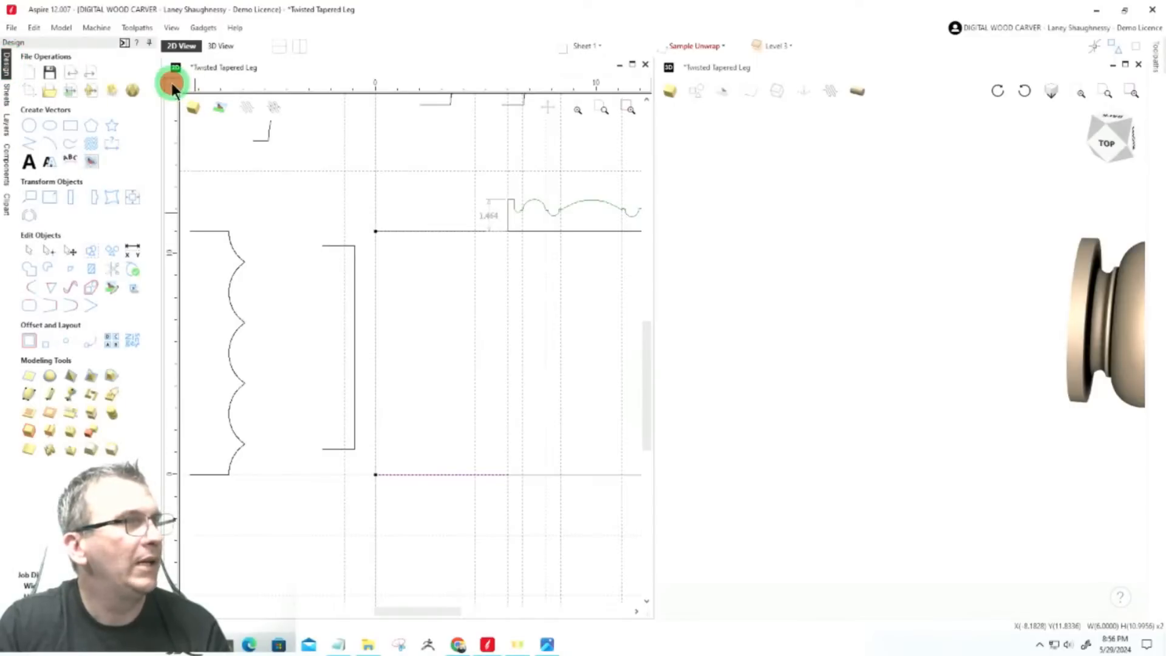
left_click(28, 395)
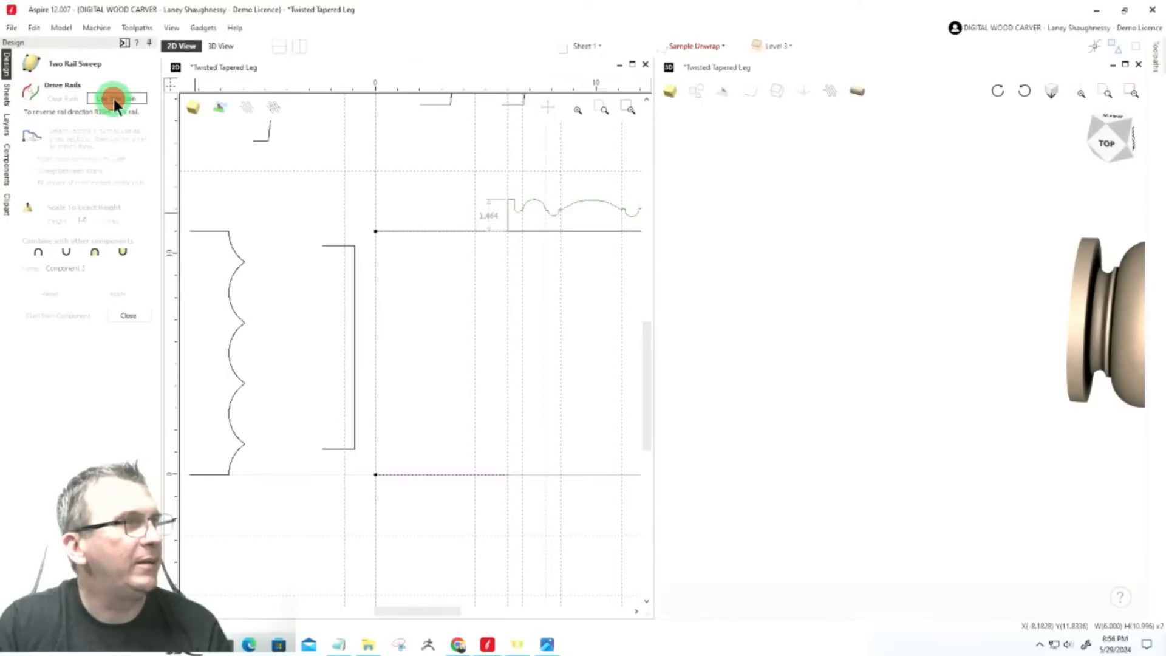
left_click(114, 98)
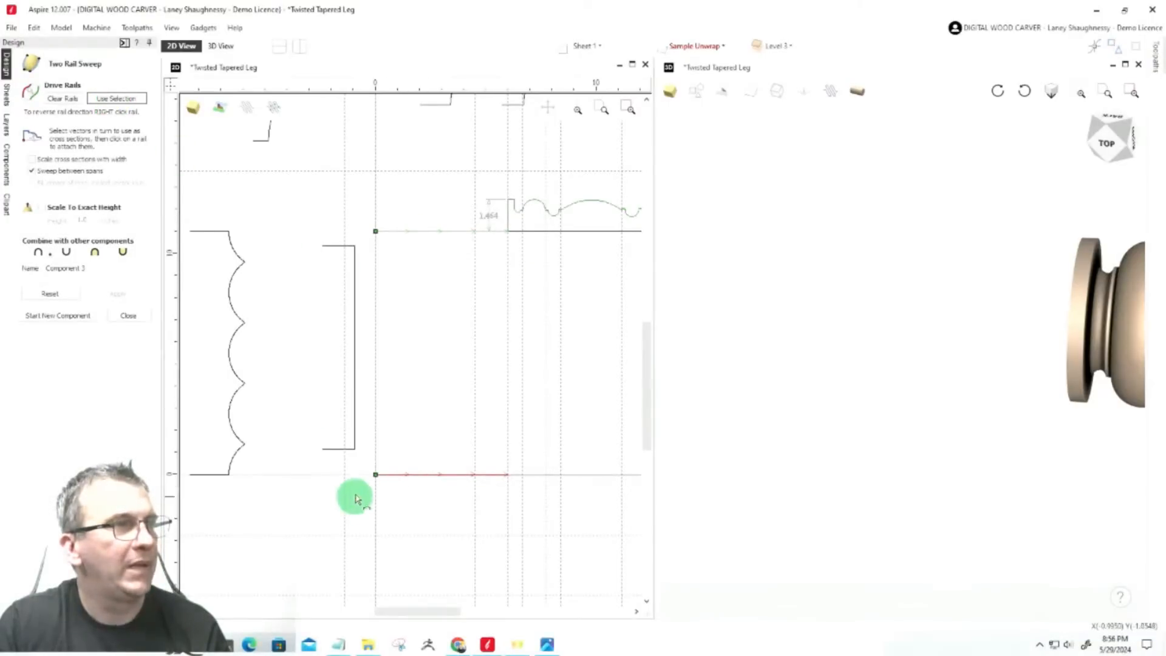
Attach the scalloped profile as the sweep's cross section at both the start and the end of the two rails
scroll(448, 517, "down", 3)
scroll(316, 487, "up", 5)
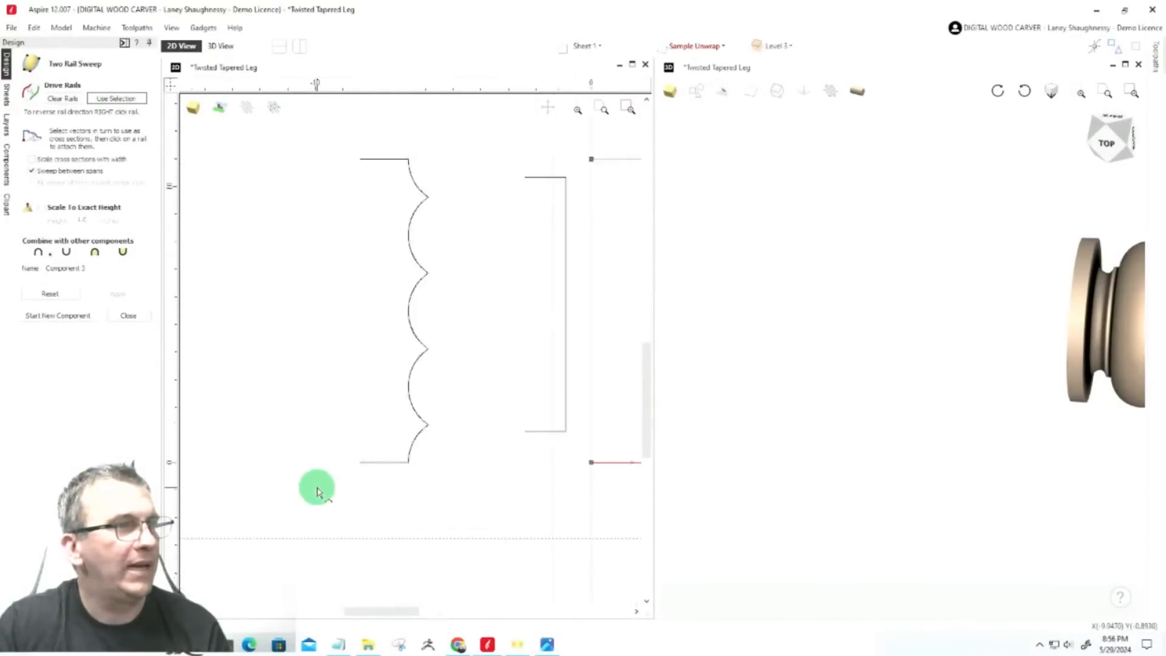
left_click(370, 465)
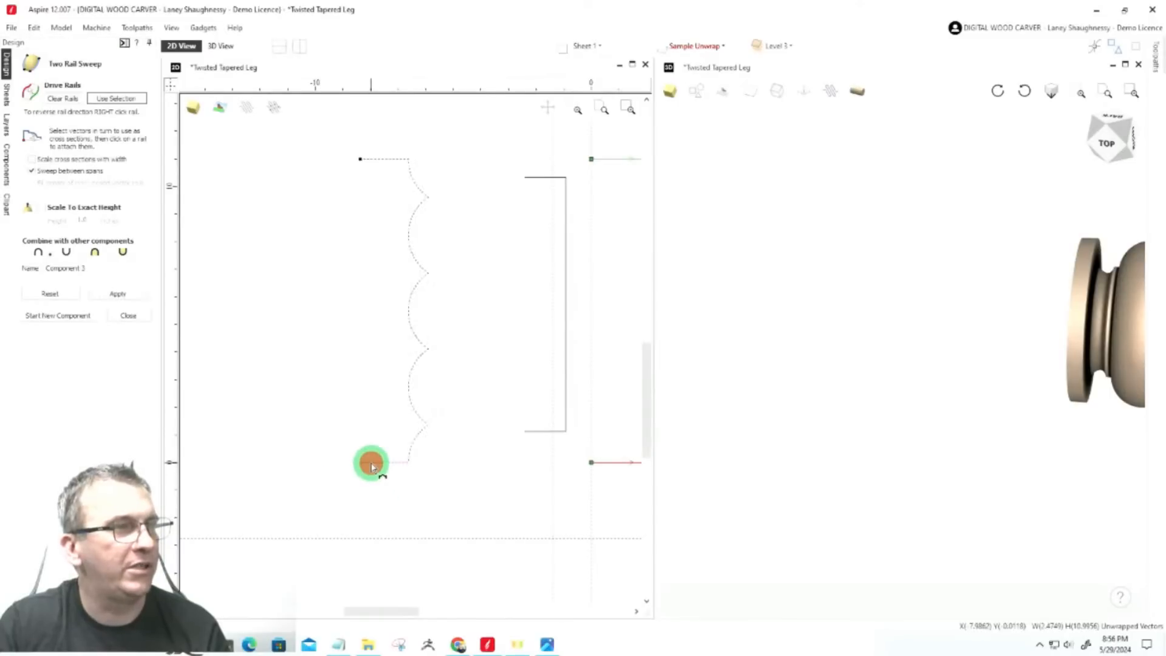
scroll(370, 465, "down", 2)
scroll(504, 480, "up", 3)
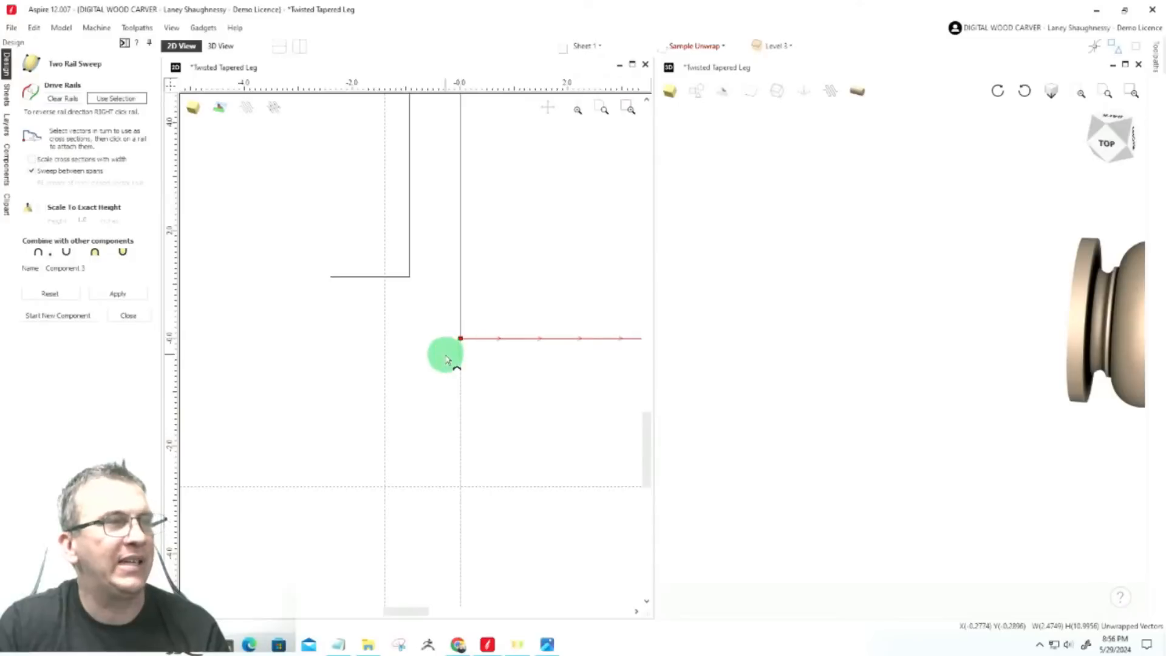
scroll(460, 340, "down", 4)
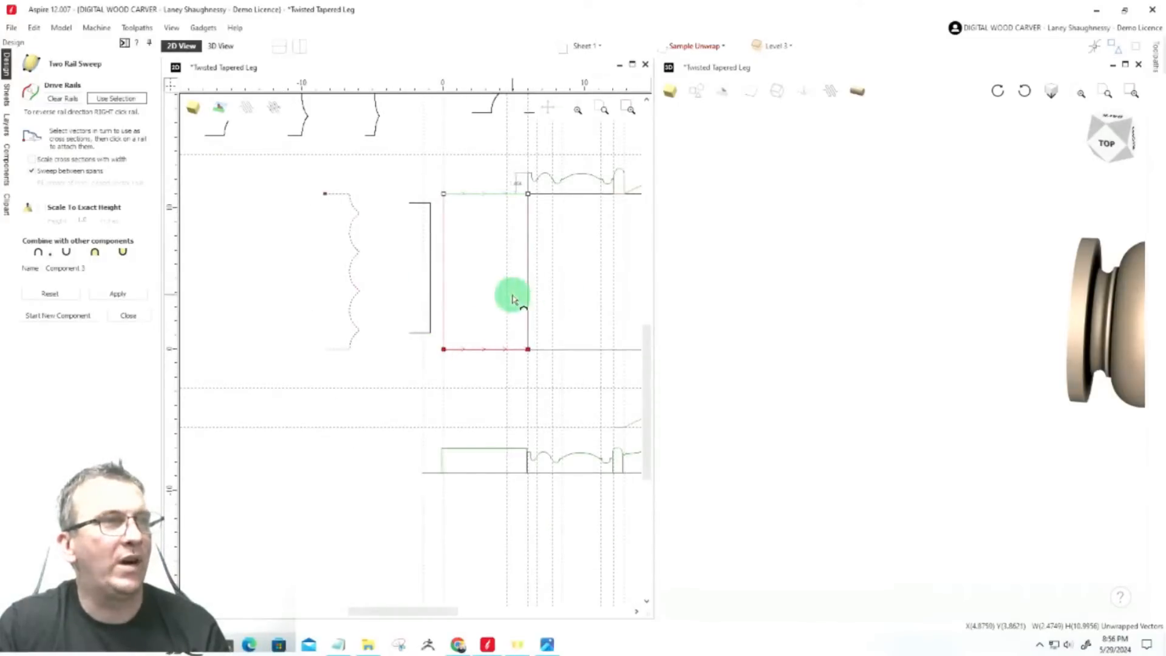
Attach the bracket-shaped profile as a cross section on the lower drive rail at the 4.5 guideline
scroll(513, 294, "up", 2)
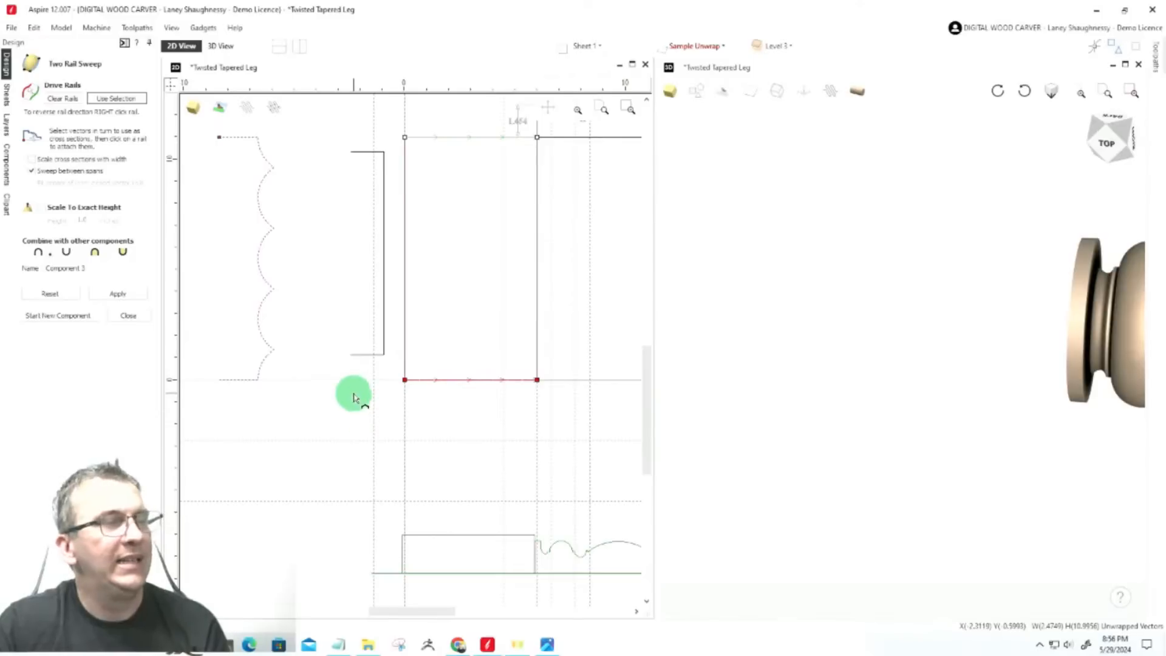
scroll(355, 393, "up", 2)
left_click(358, 338)
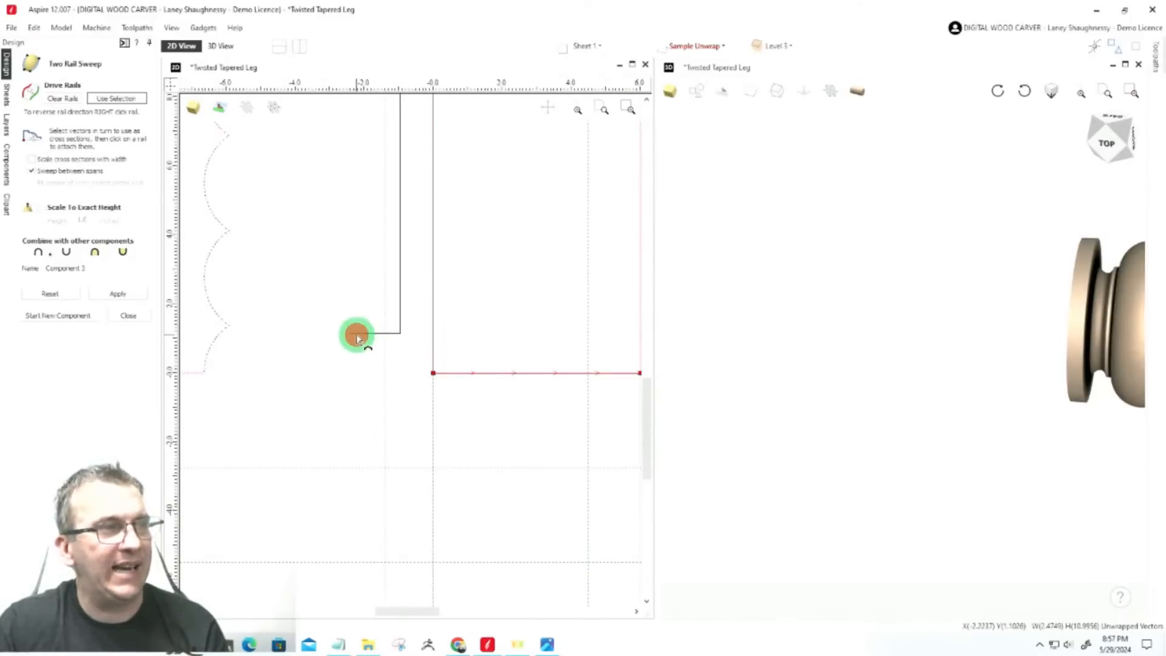
scroll(642, 398, "up", 10)
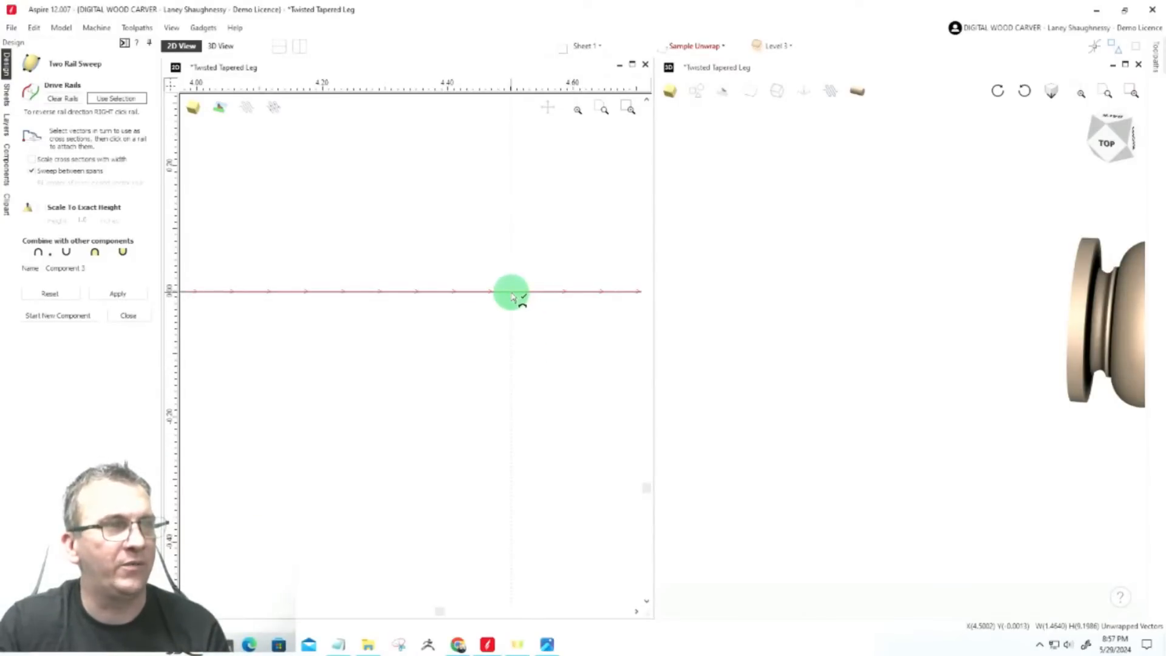
left_click(512, 292)
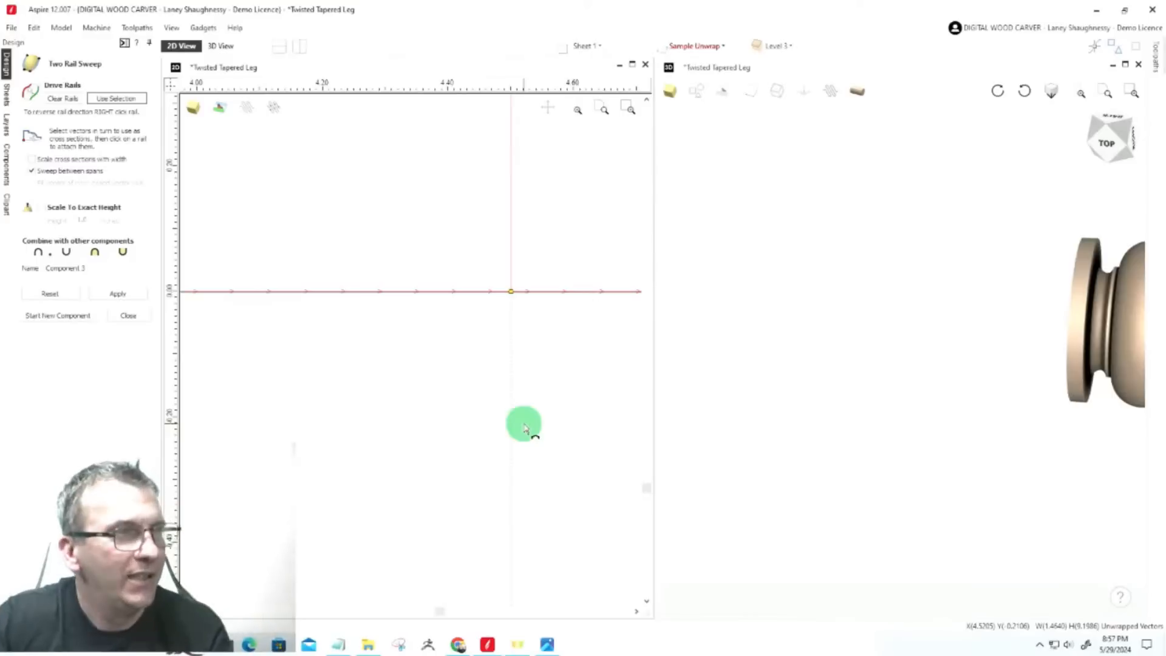
Use the same bracket-shaped profile as the cross section at the 6.0 end of the lower drive rail
scroll(526, 419, "down", 2)
scroll(449, 384, "down", 11)
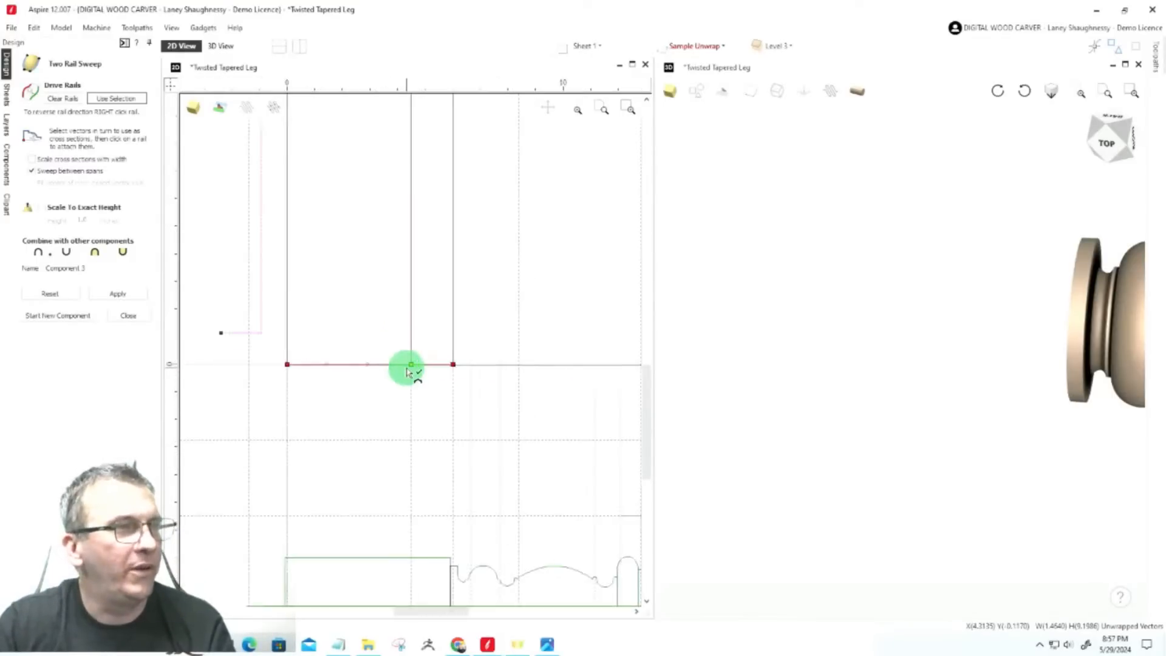
scroll(406, 378, "up", 4)
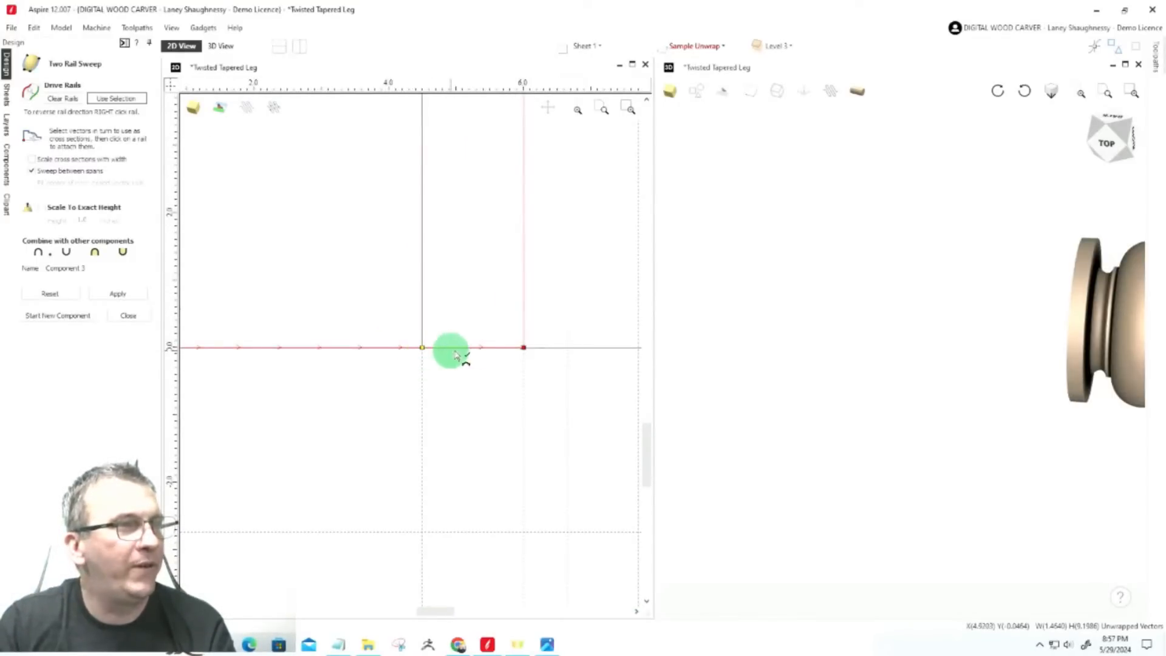
left_click(523, 349)
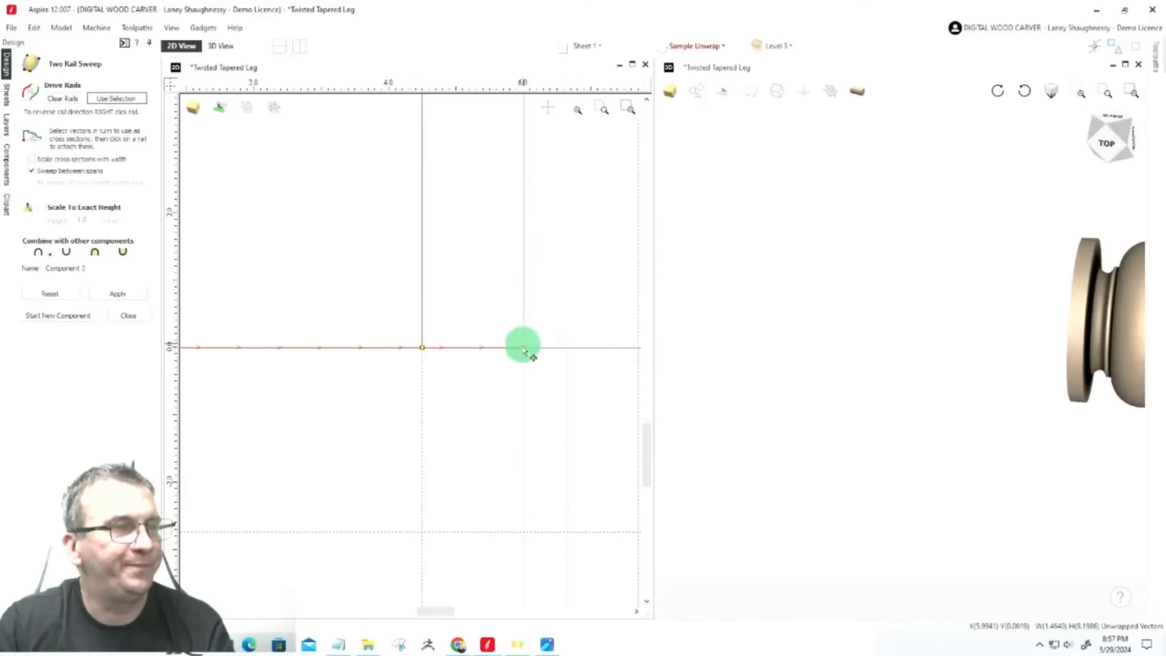
Set the sweep to merge with other components, name it Apron Block, and generate the component
scroll(601, 432, "down", 6)
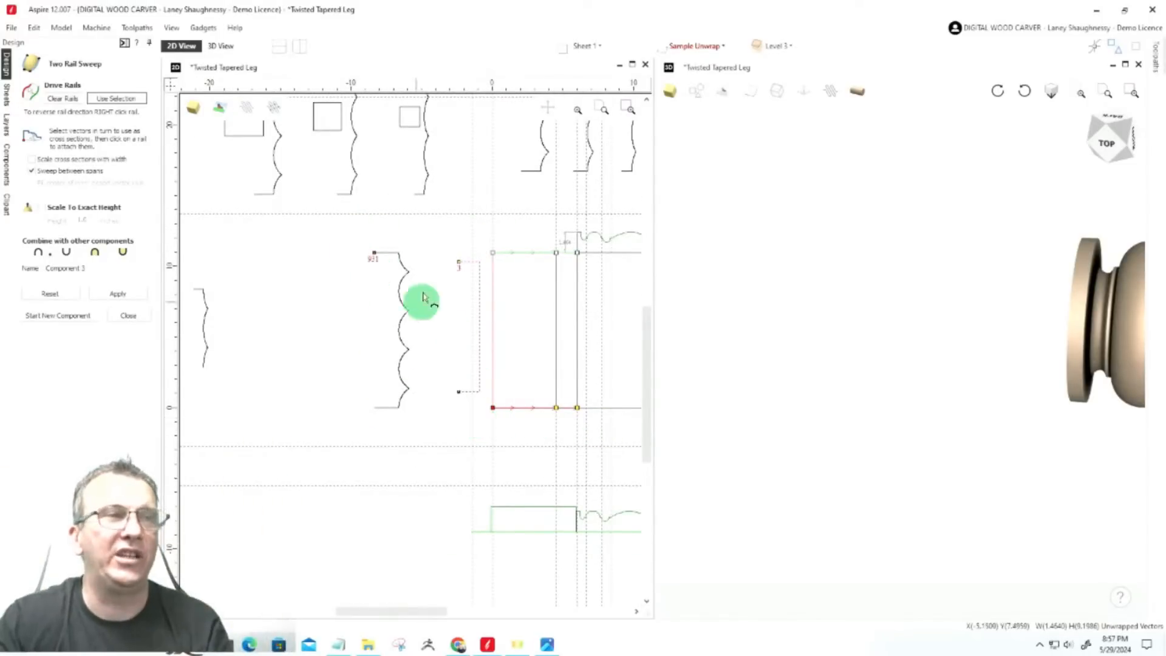
scroll(420, 285, "down", 3)
scroll(1103, 353, "up", 4)
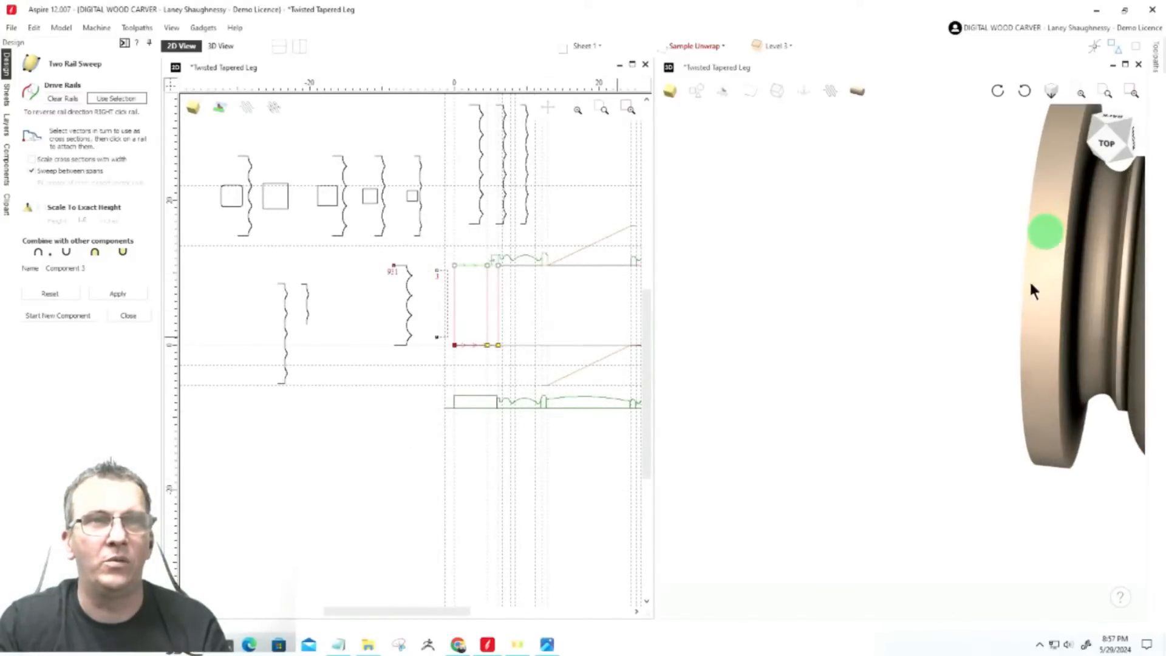
scroll(1023, 254, "down", 3)
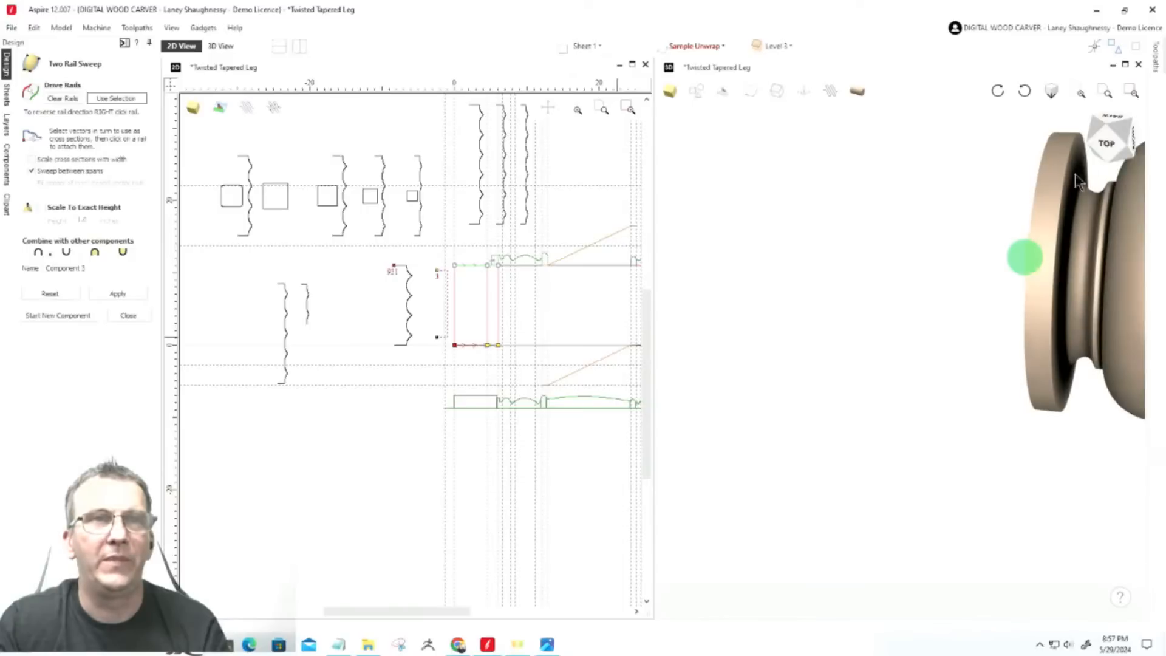
left_click_drag(998, 349, 1123, 163)
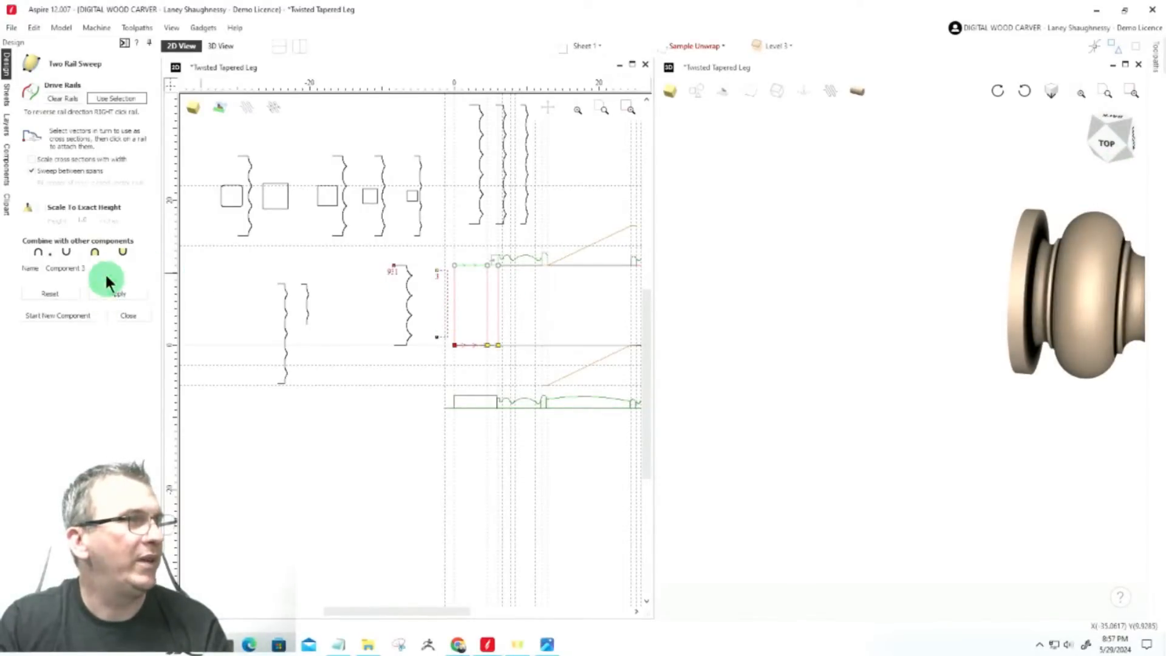
left_click(106, 254)
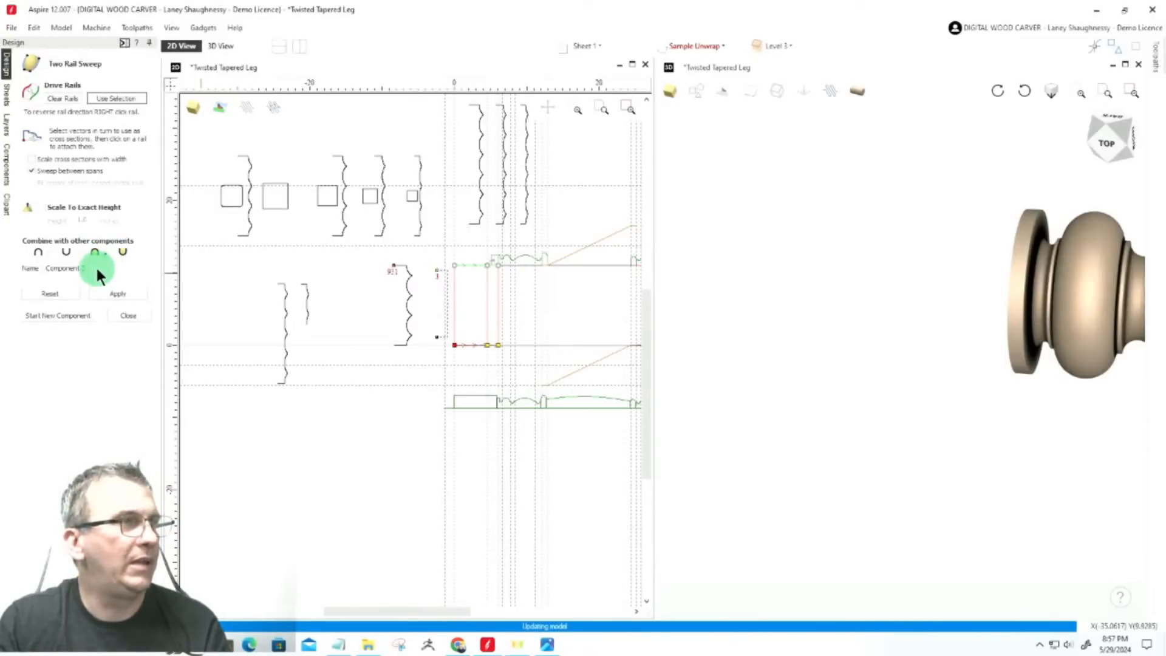
left_click(97, 268)
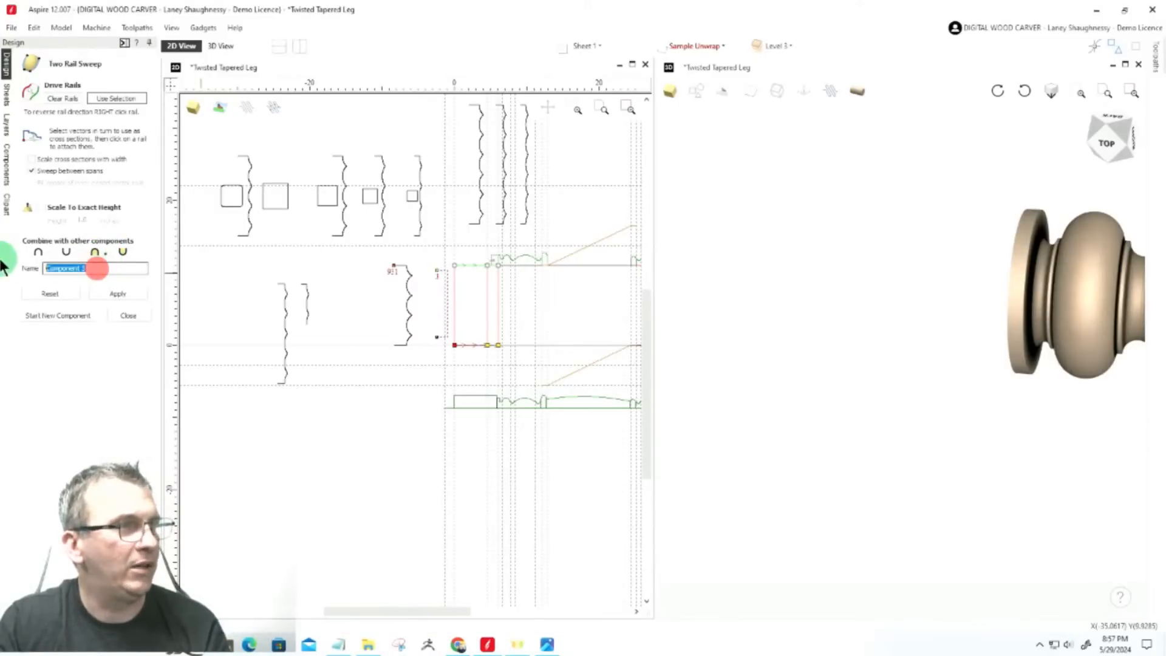
type("Apron Block")
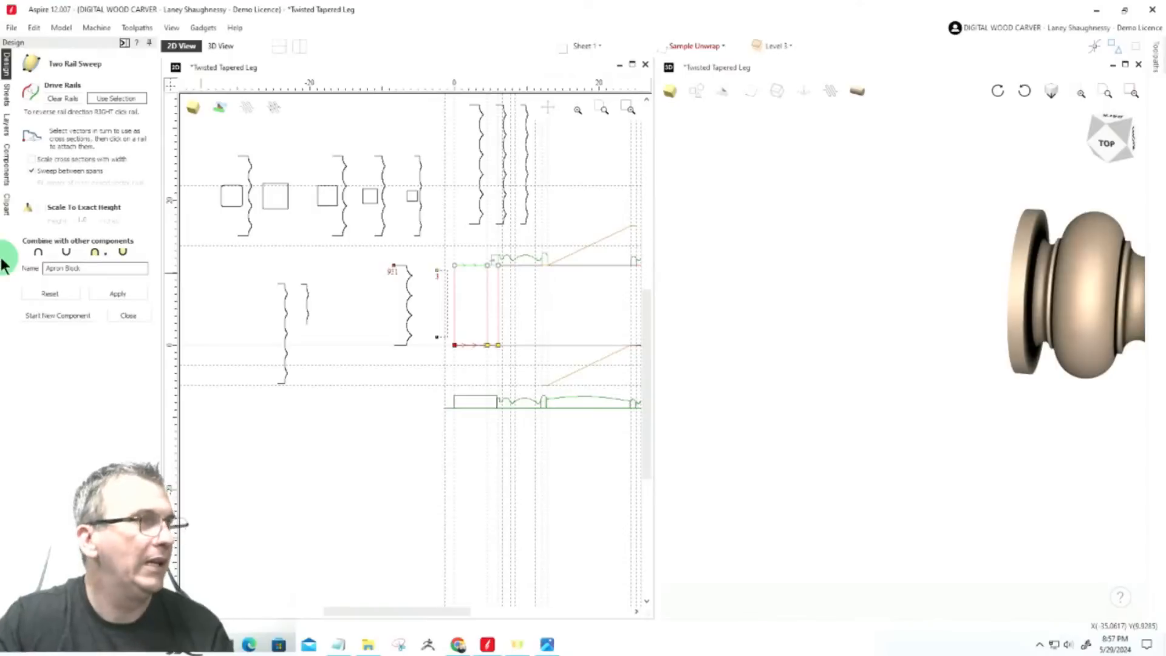
left_click(119, 294)
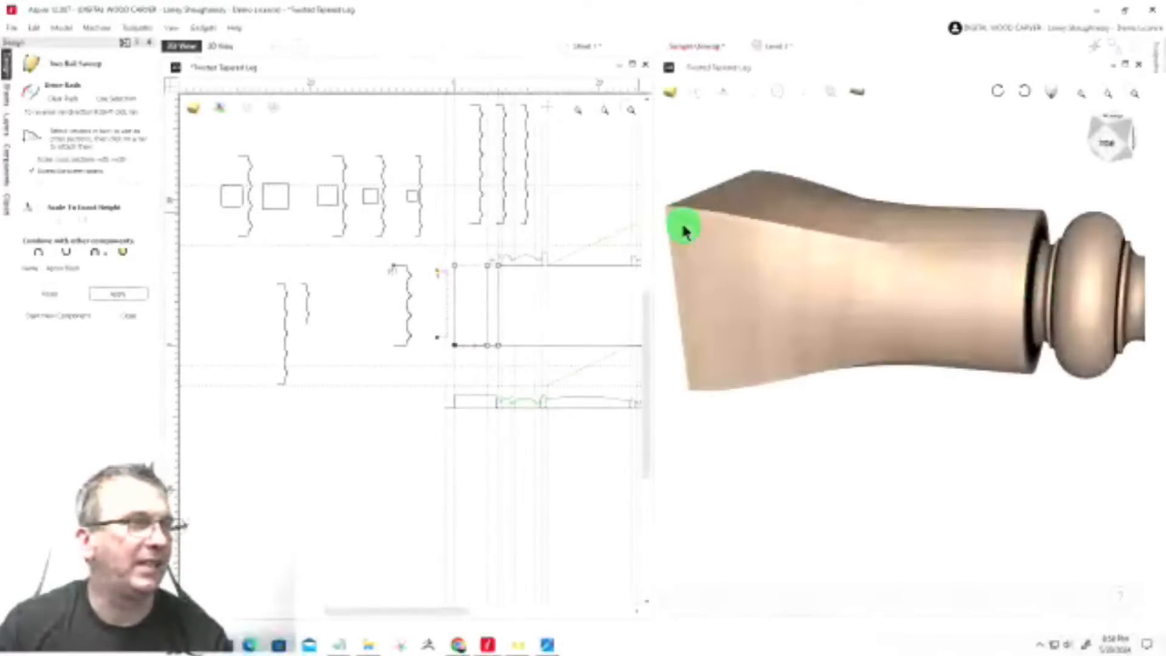
Remove the cross section at the rail's 4.5 guideline and regenerate the Apron Block sweep
scroll(516, 342, "up", 5)
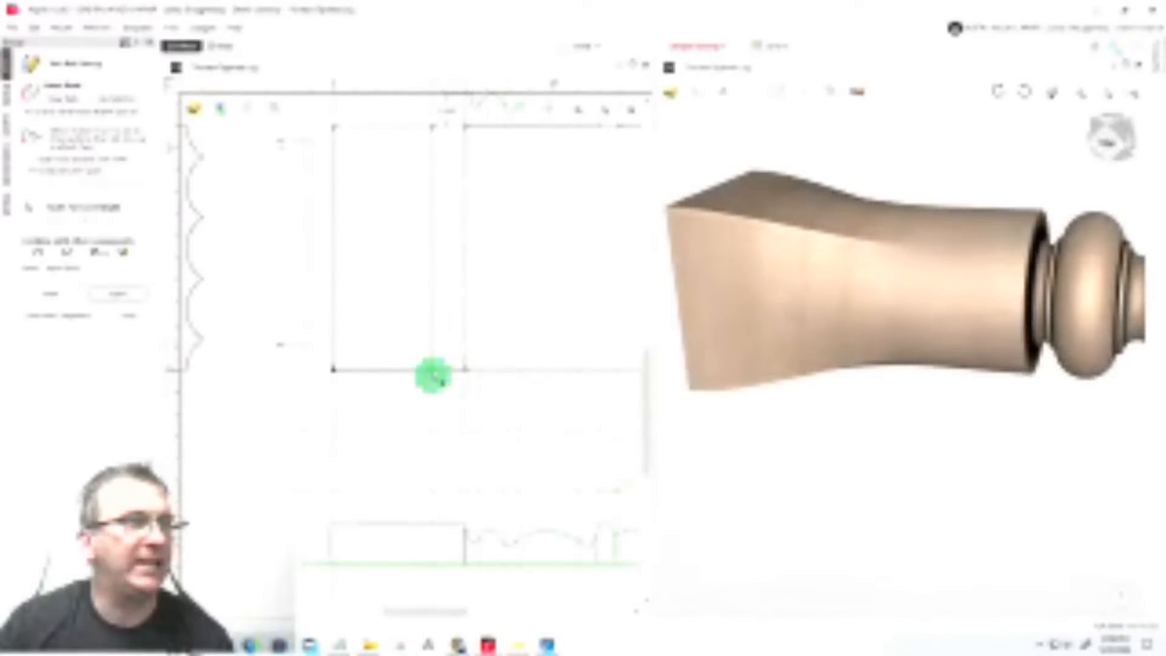
right_click(432, 368)
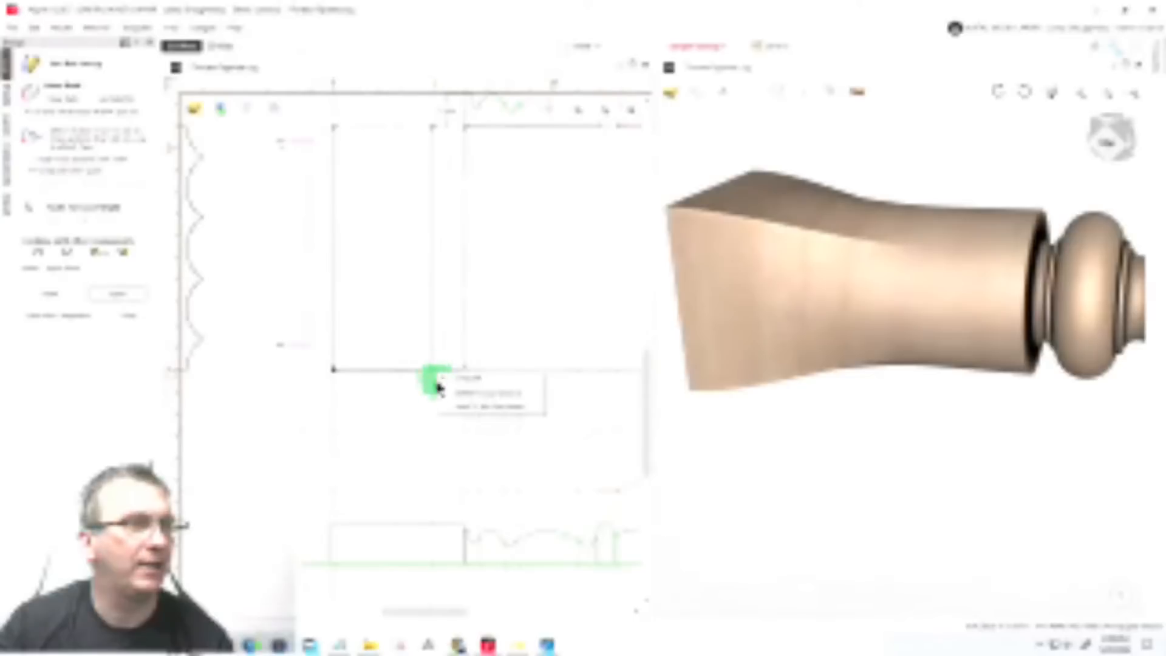
left_click(452, 396)
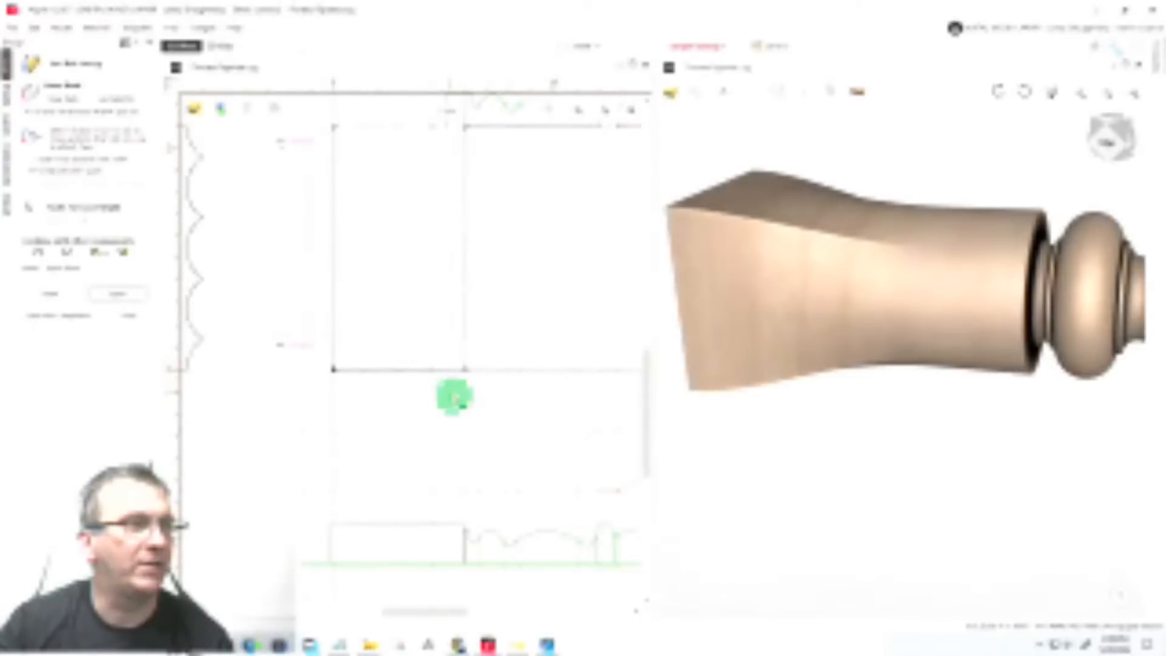
left_click(328, 371)
left_click(437, 370)
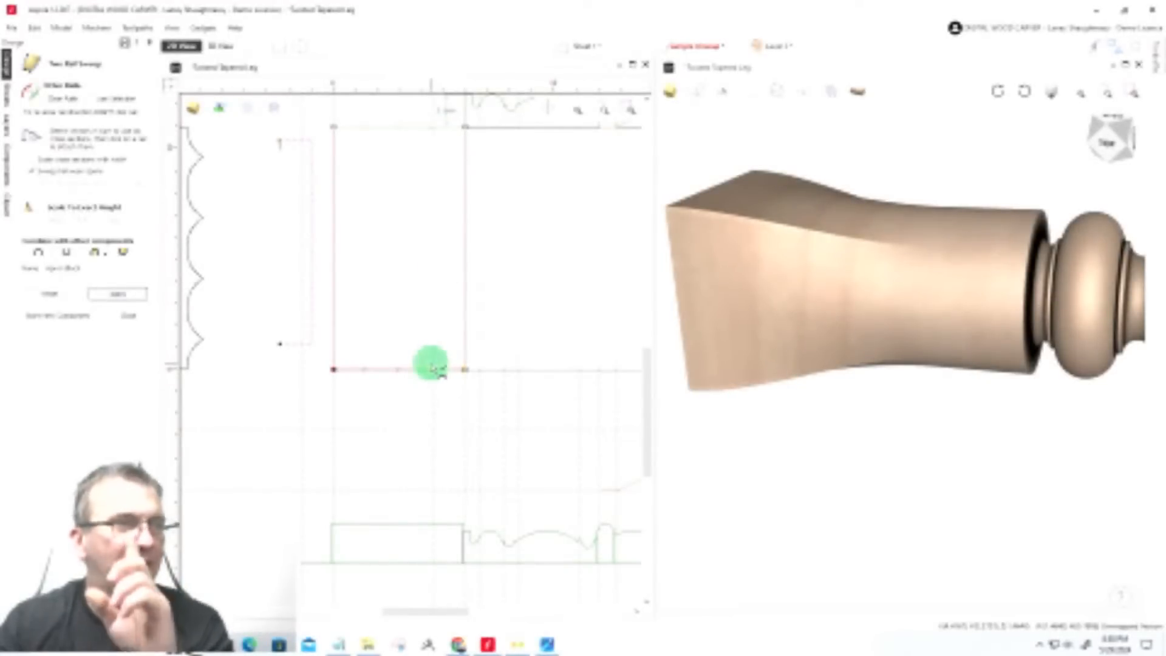
left_click(127, 294)
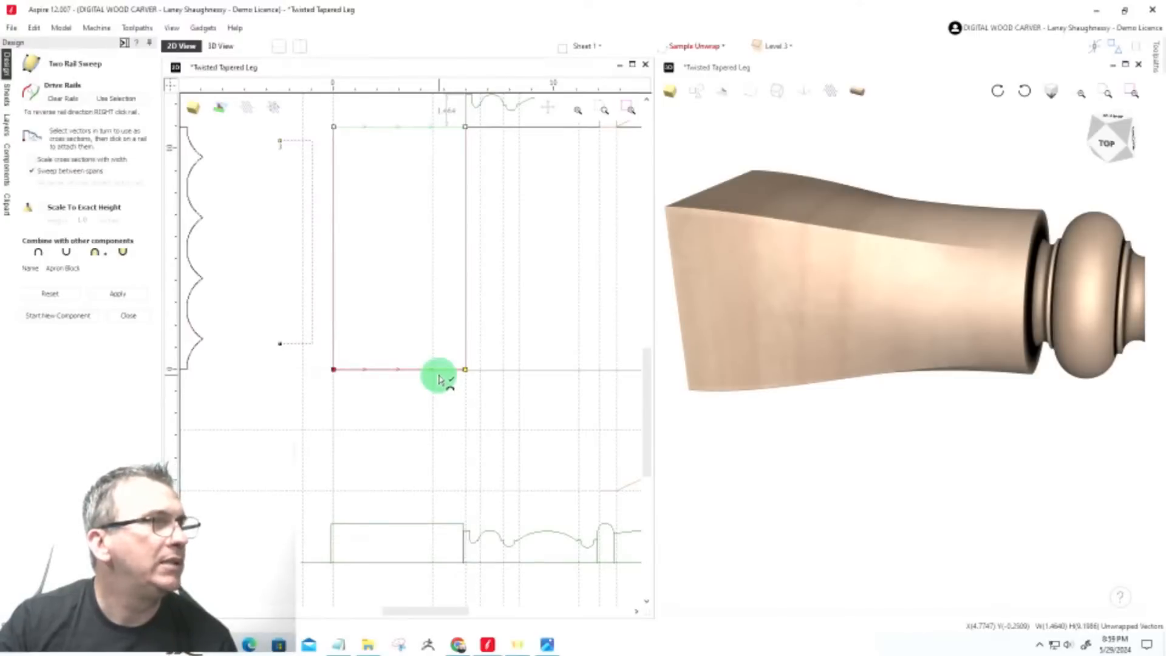
left_click(438, 381)
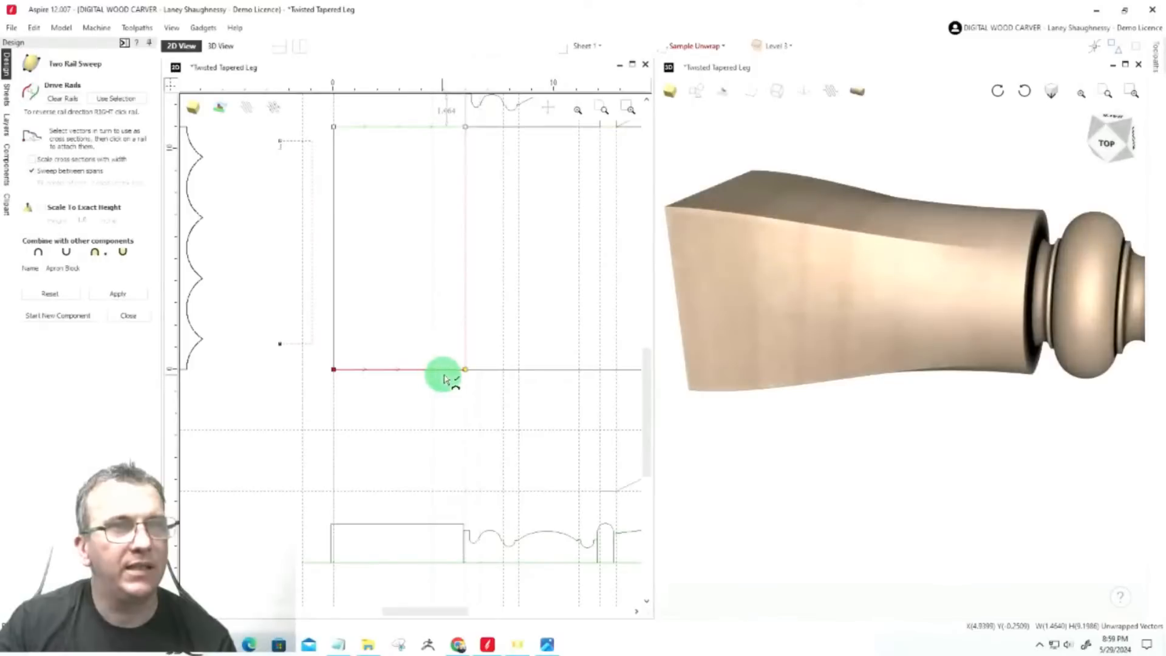
scroll(447, 405, "down", 2)
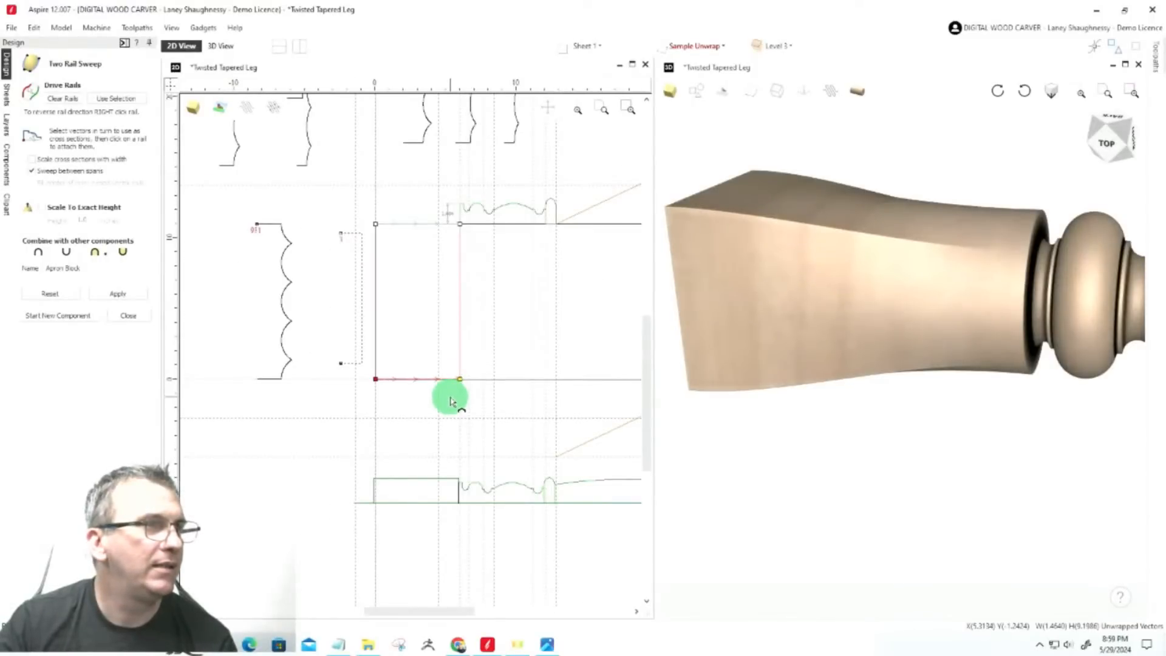
scroll(406, 395, "up", 1)
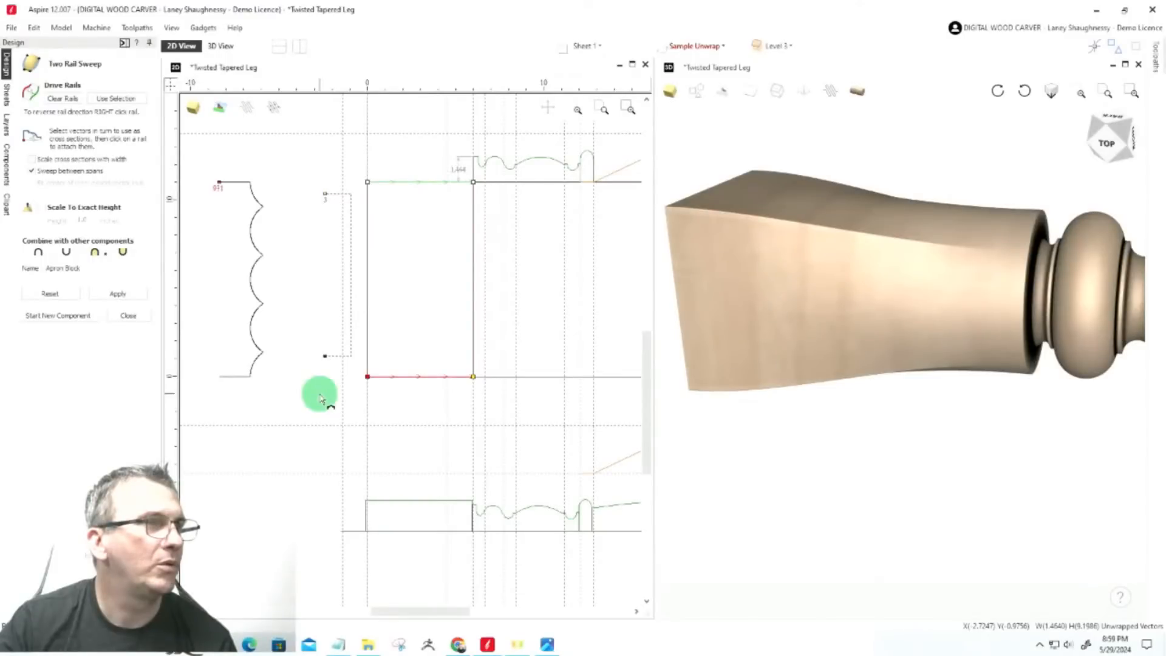
scroll(444, 396, "up", 4)
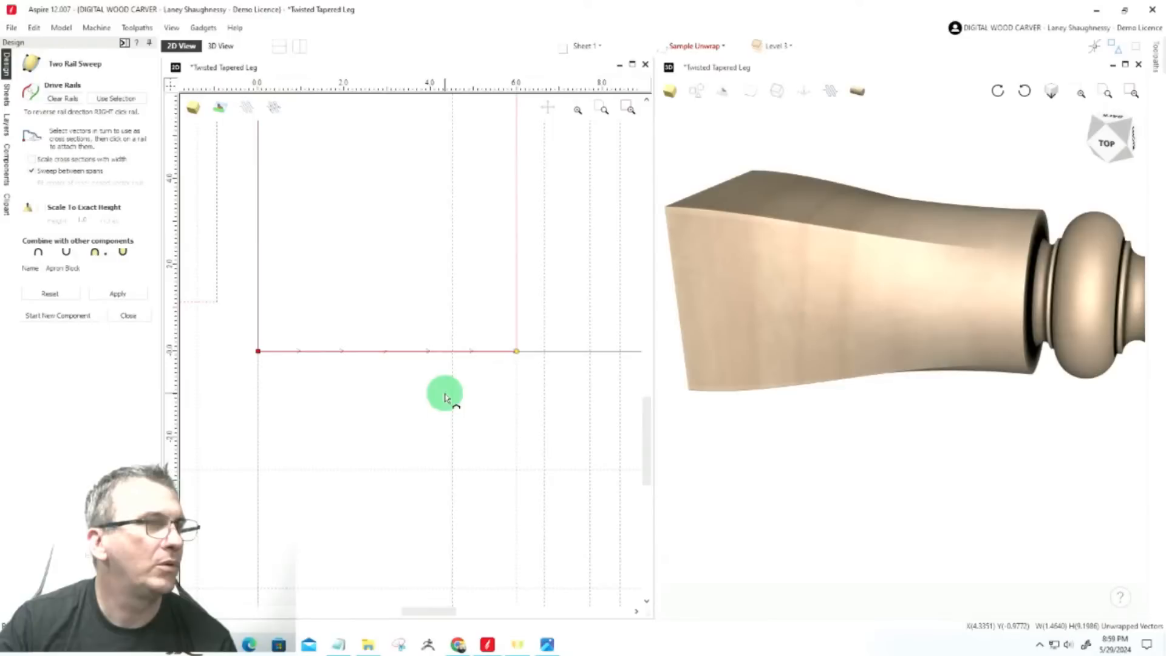
scroll(445, 396, "down", 4)
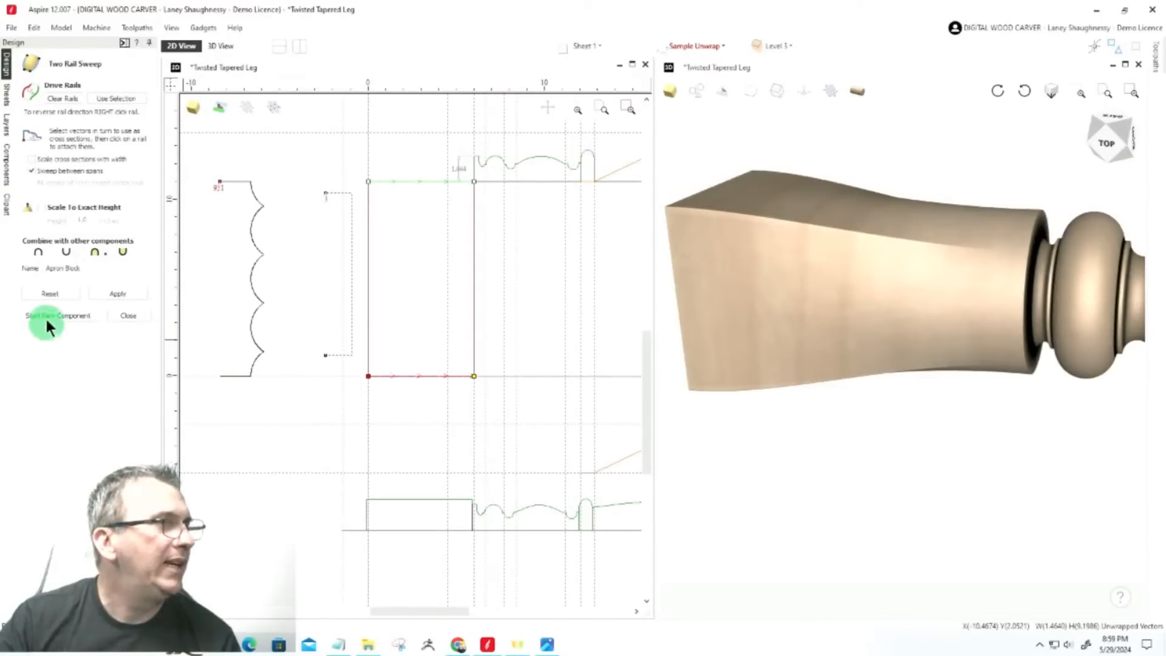
Reset the Apron Block sweep and clear its drive rails
left_click(46, 296)
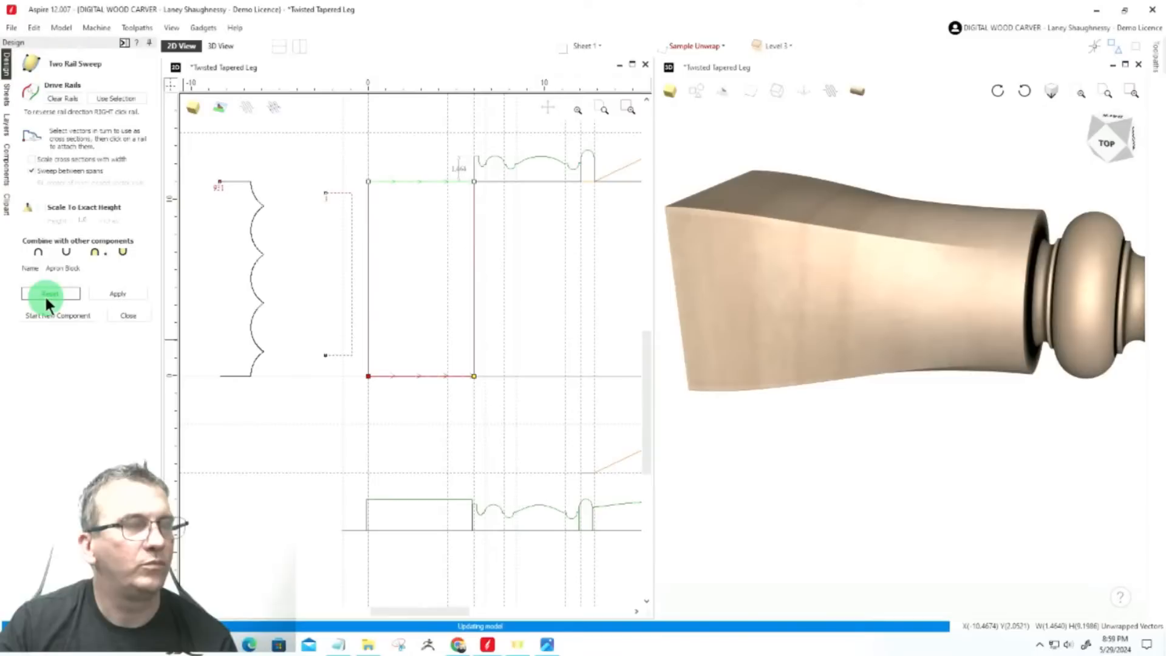
left_click(45, 295)
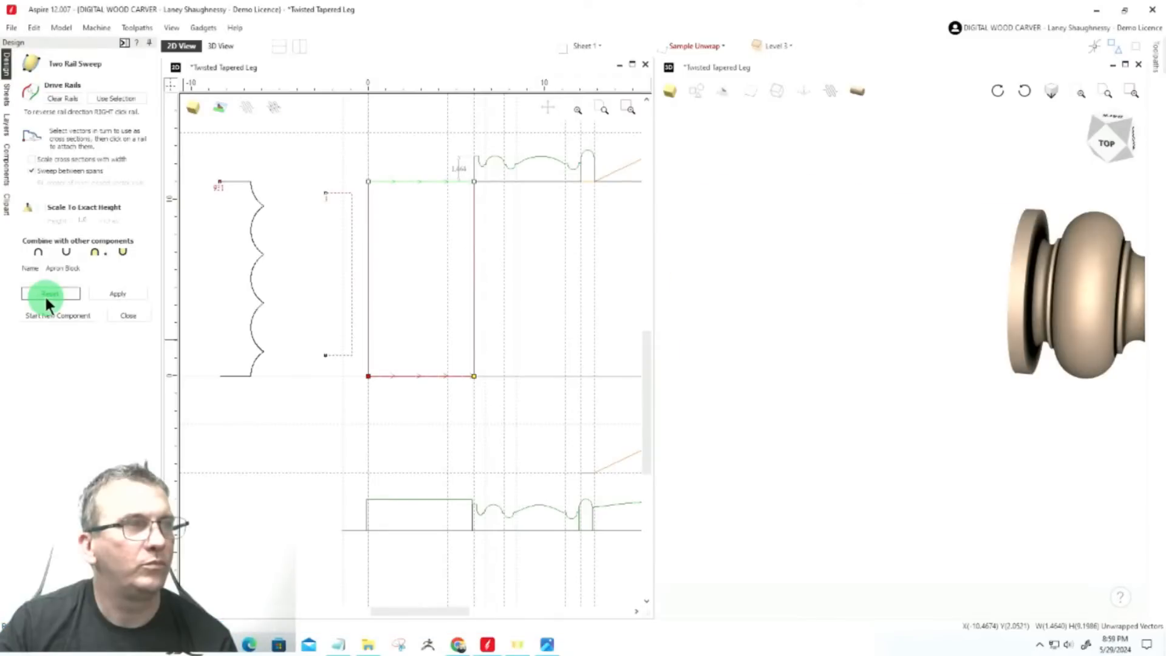
left_click(358, 372)
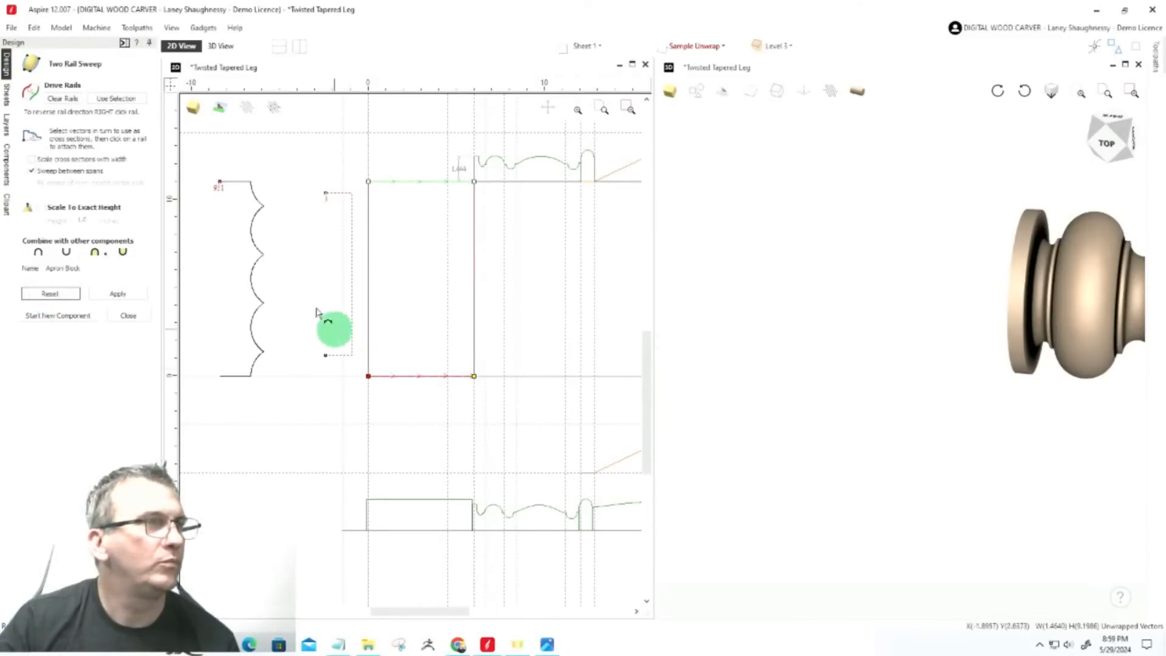
left_click(70, 99)
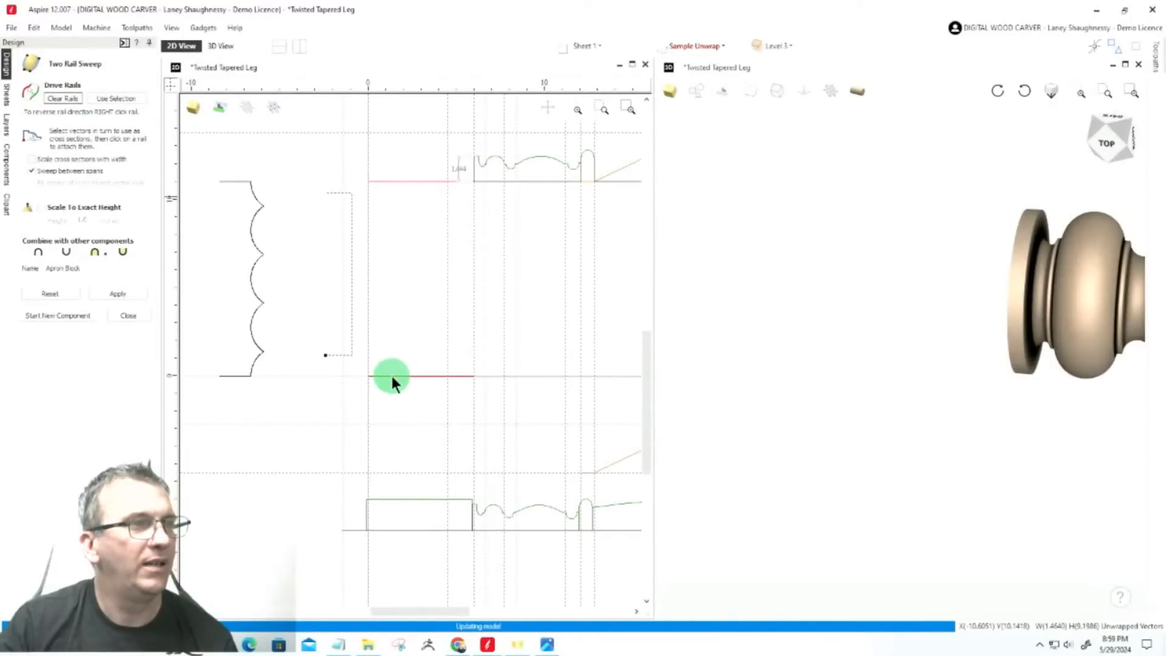
Assign the apron section's lower and upper short horizontal lines as the sweep's drive rails
left_click(393, 377)
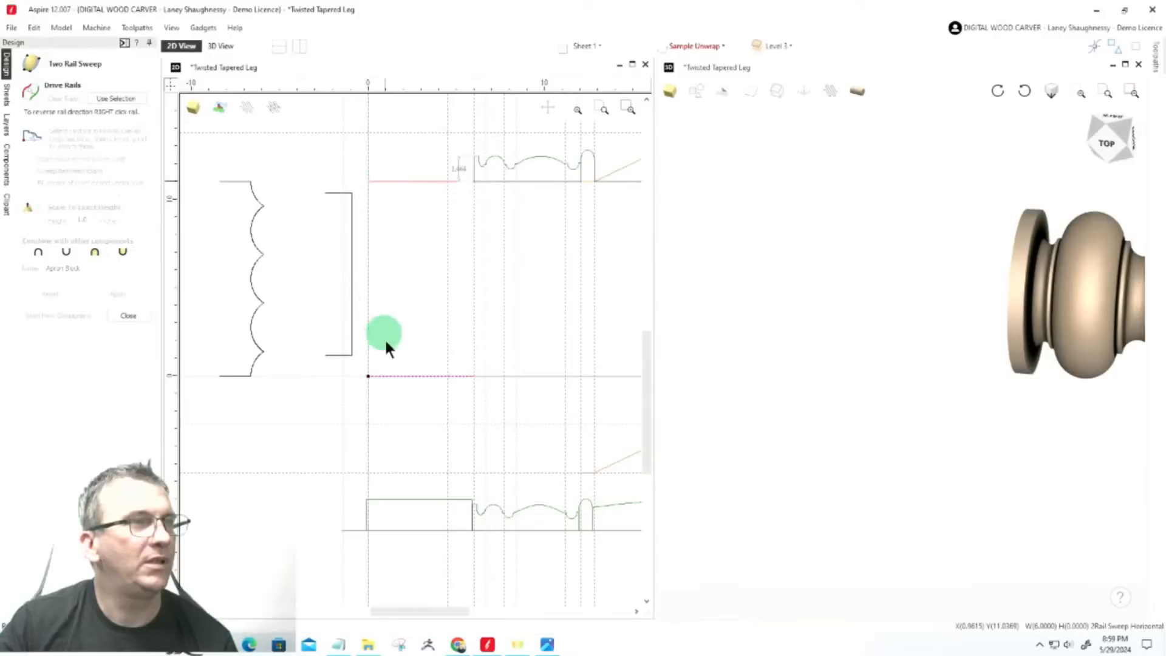
left_click(388, 182, "shift")
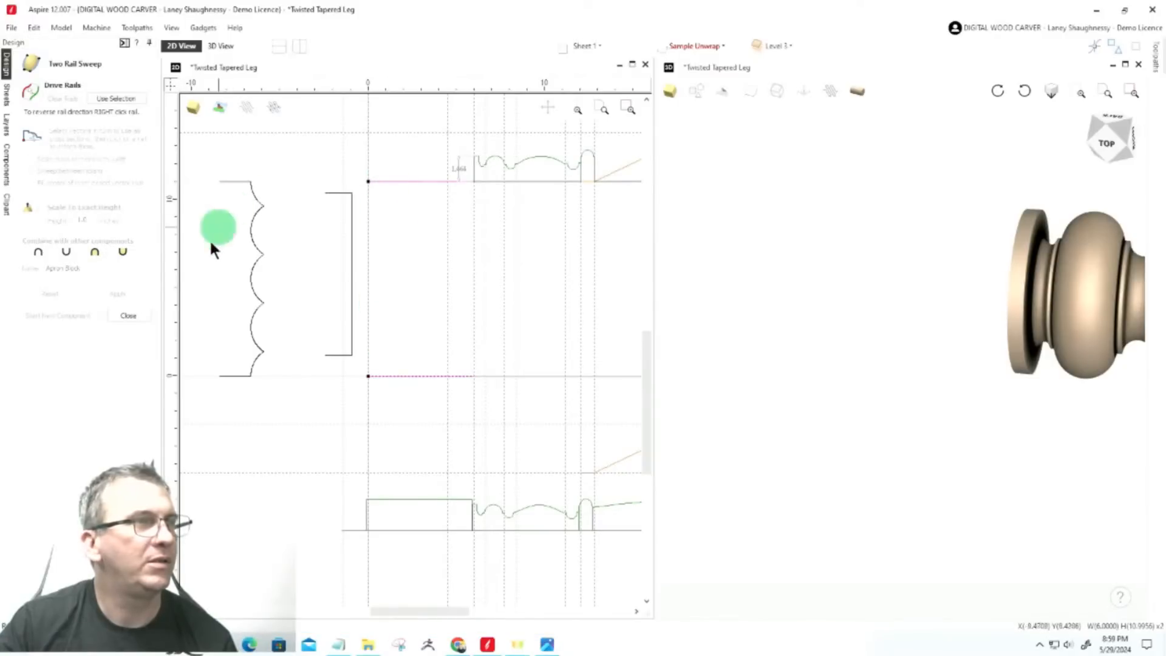
left_click(119, 99)
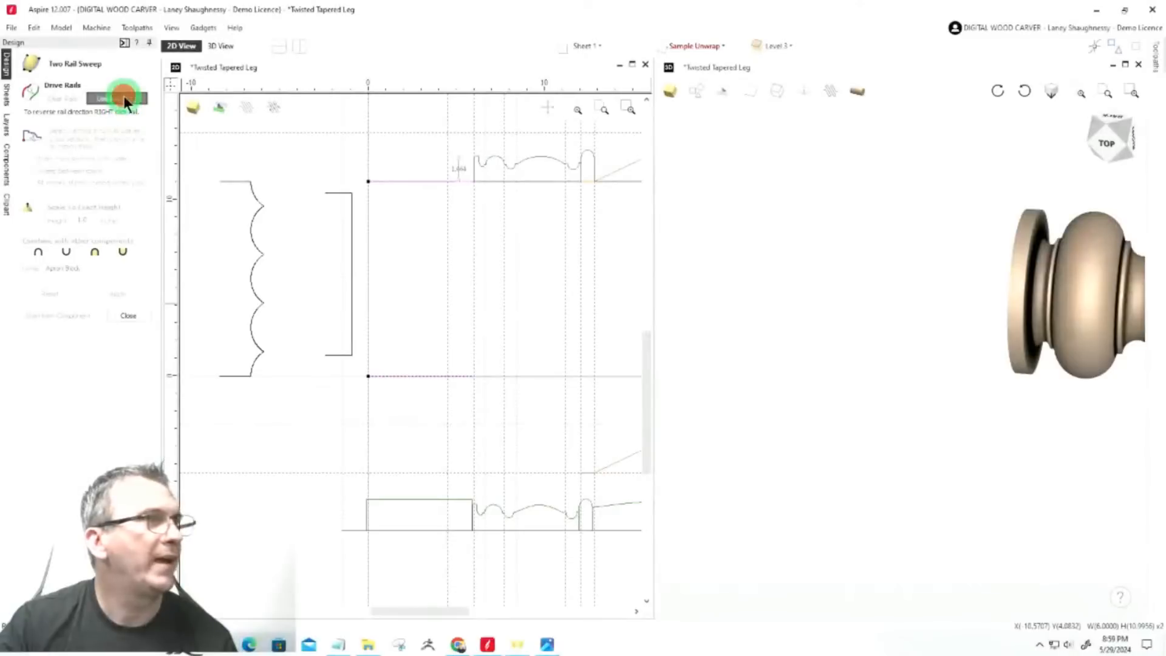
Attach the scalloped square profile at the start of the drive rails and the bracket-shaped round profile at their end
left_click(244, 378)
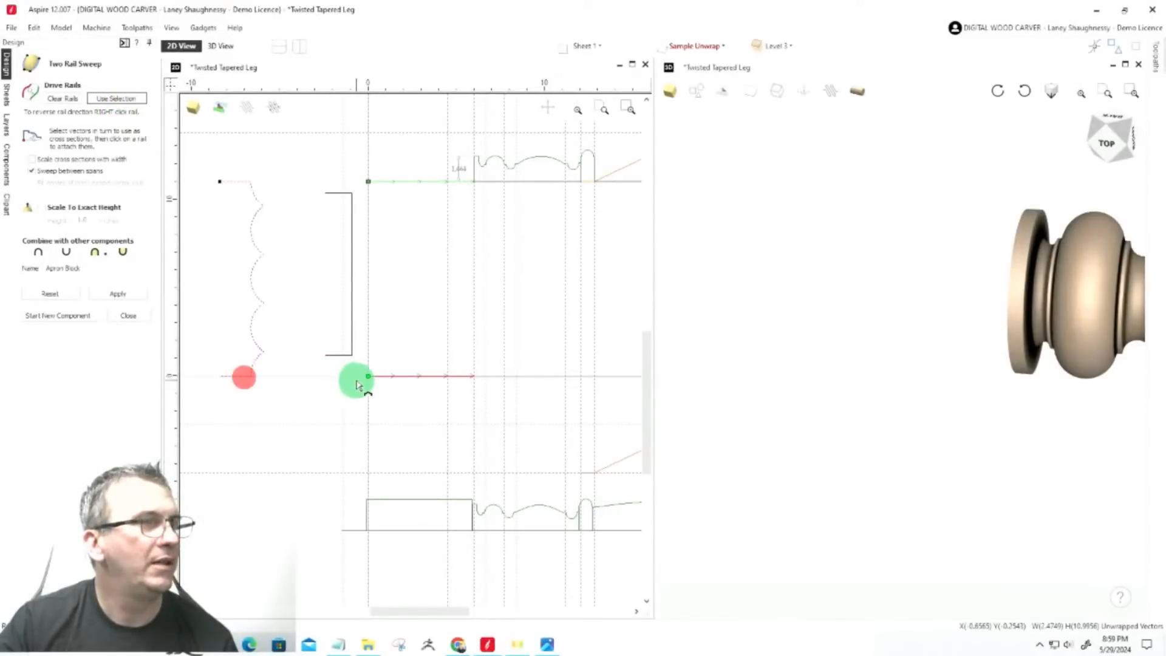
left_click(367, 377)
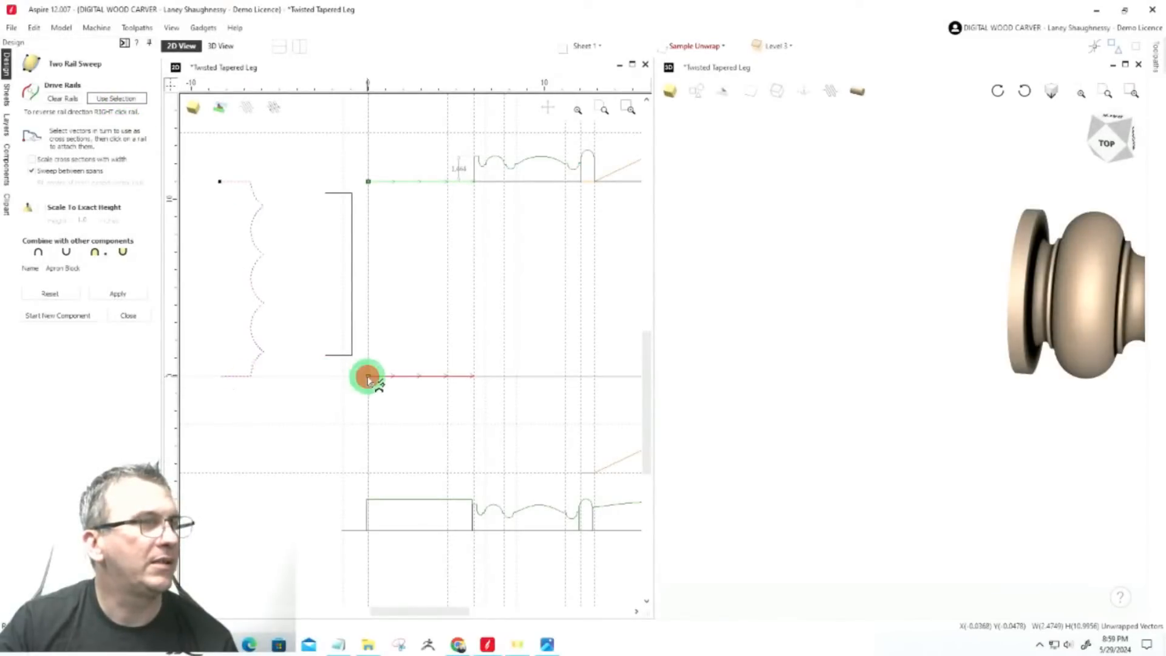
left_click(336, 359)
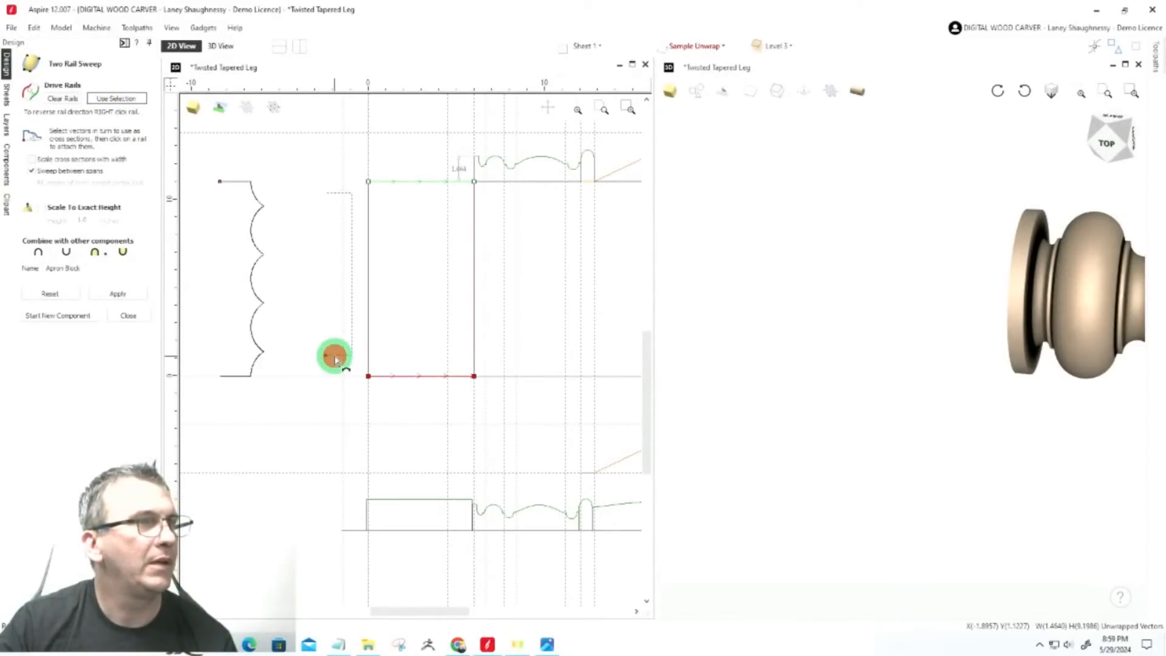
left_click(475, 377)
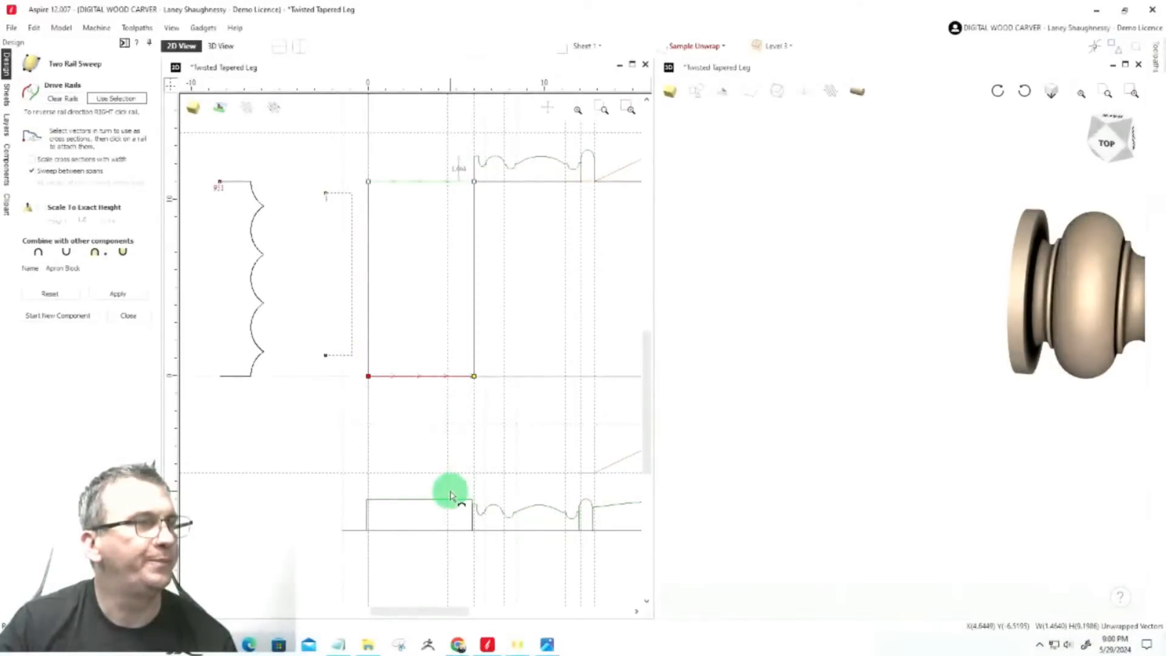
Try an extra round cross section at about 5.2 along the rails and generate the Apron Block sweep
scroll(448, 390, "up", 3)
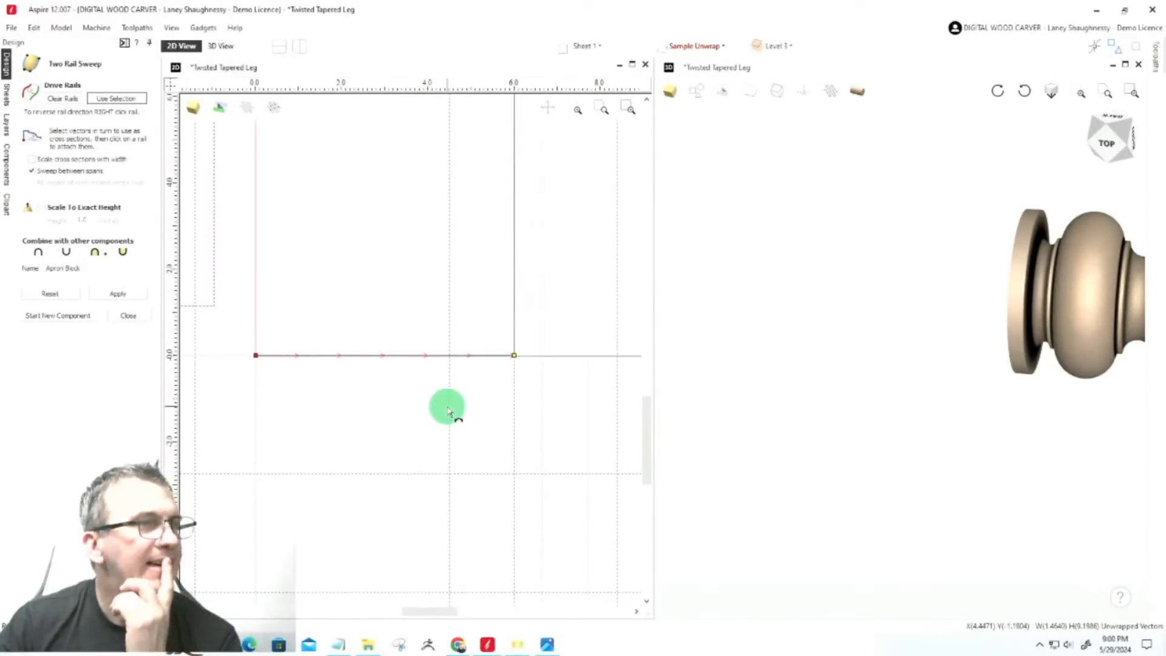
left_click(478, 357)
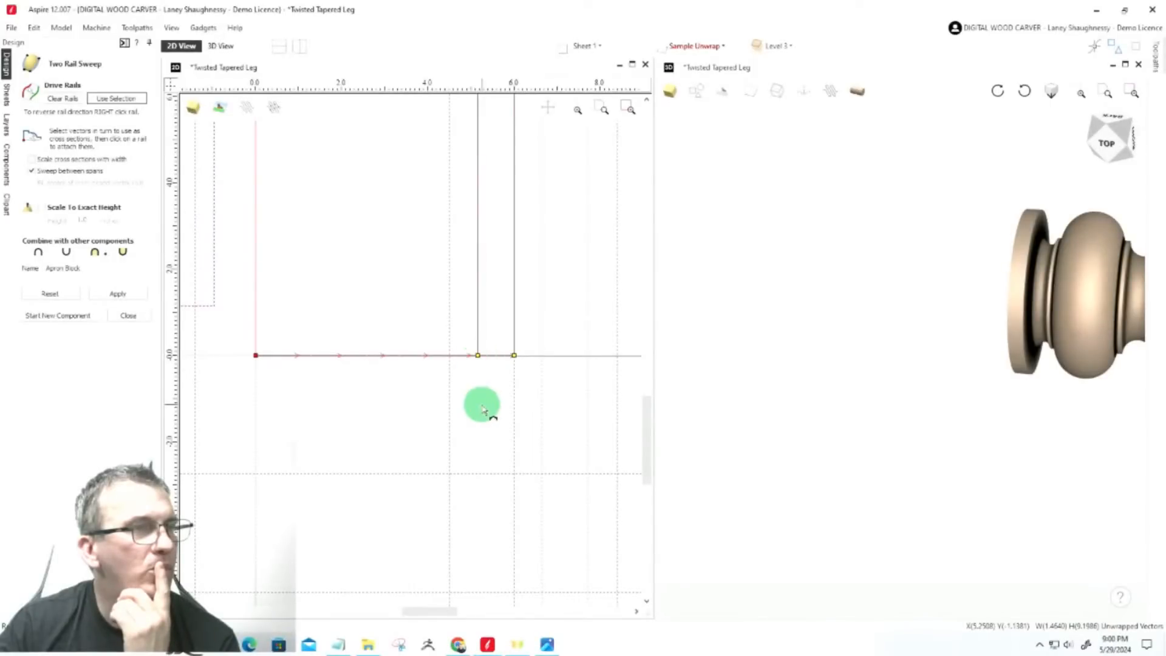
scroll(482, 404, "down", 2)
scroll(481, 408, "down", 2)
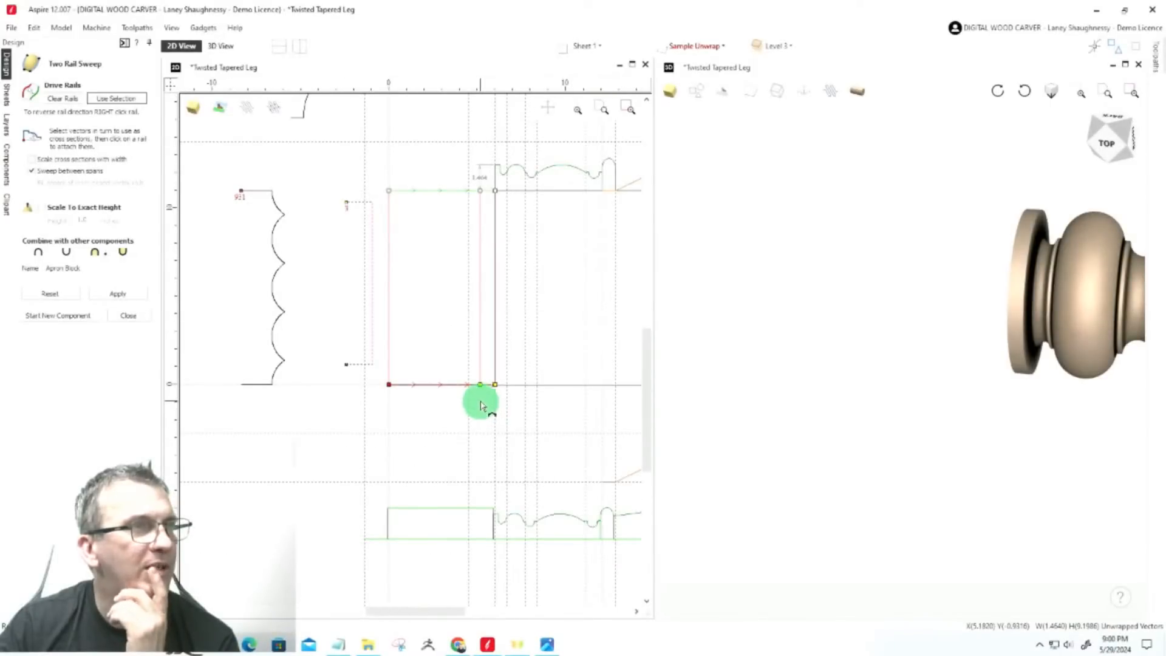
left_click(119, 294)
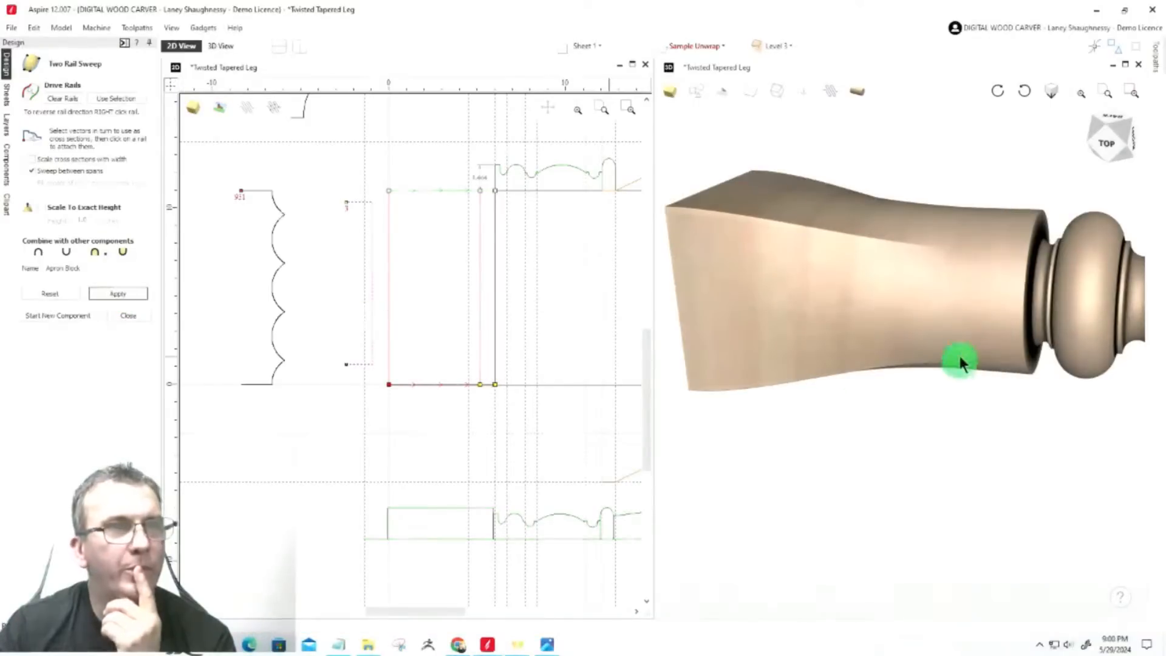
Examine the Apron Block's transition from square to round from several sides of the 3D model
left_click(1113, 145)
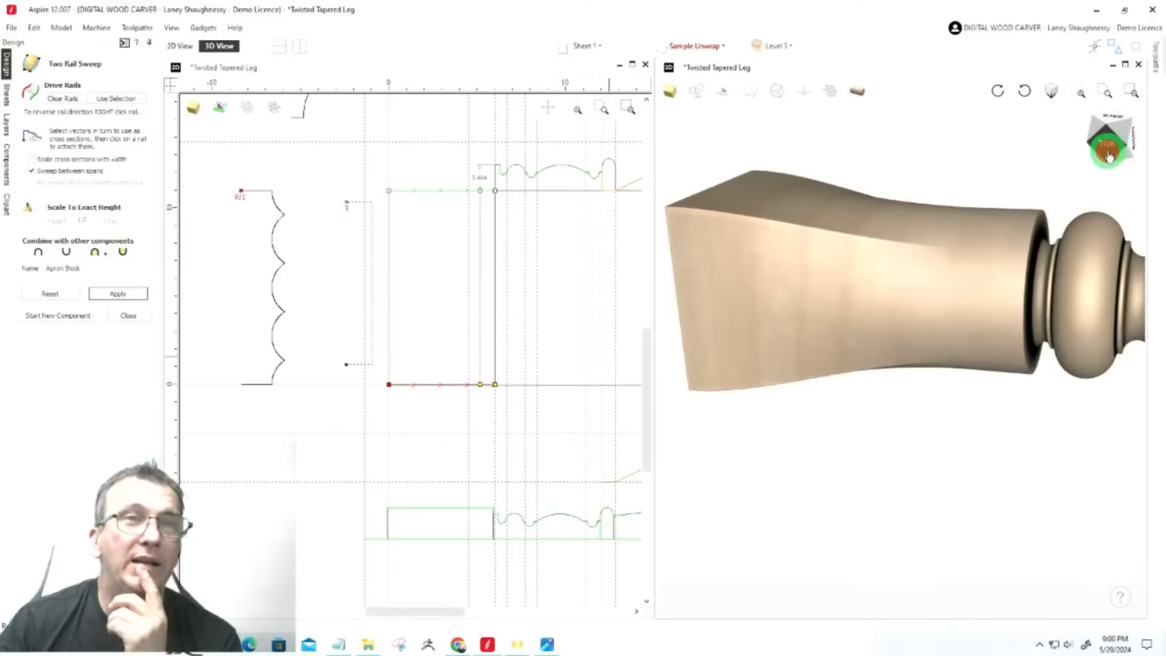
left_click_drag(1109, 157, 1080, 226)
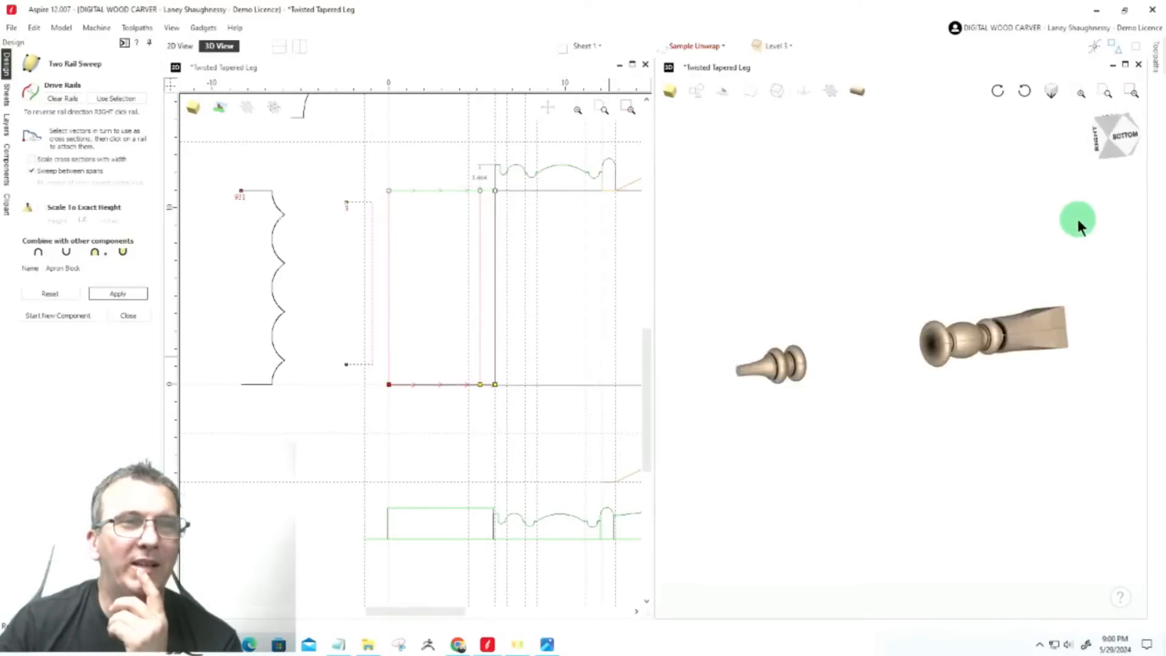
left_click(1114, 145)
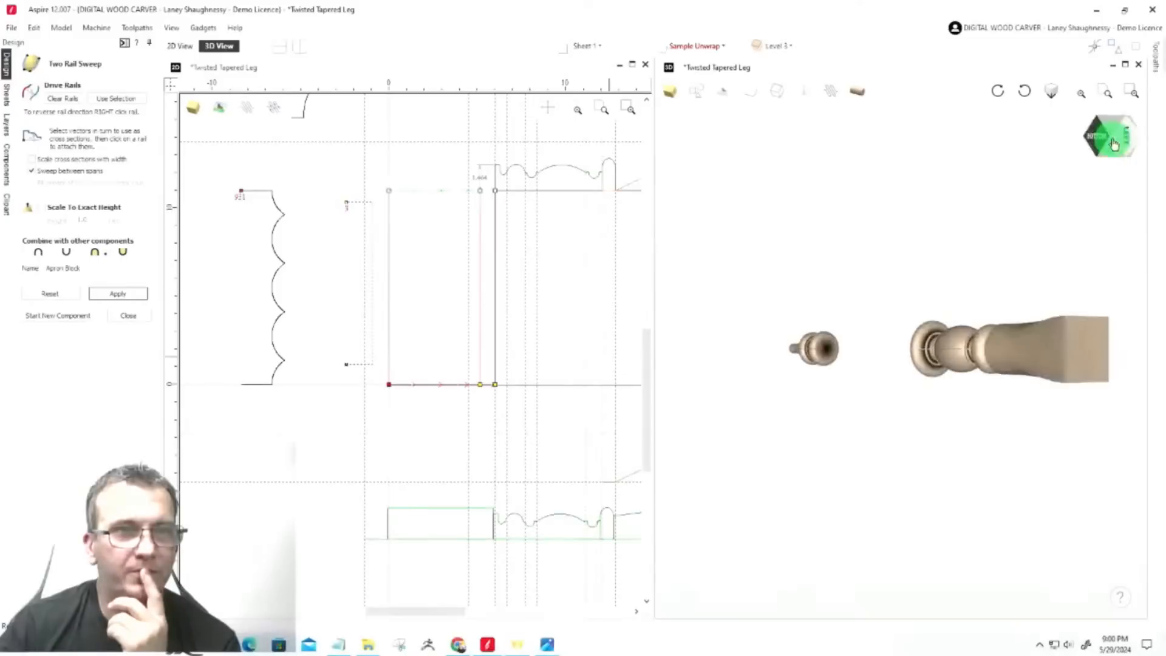
left_click(1114, 145)
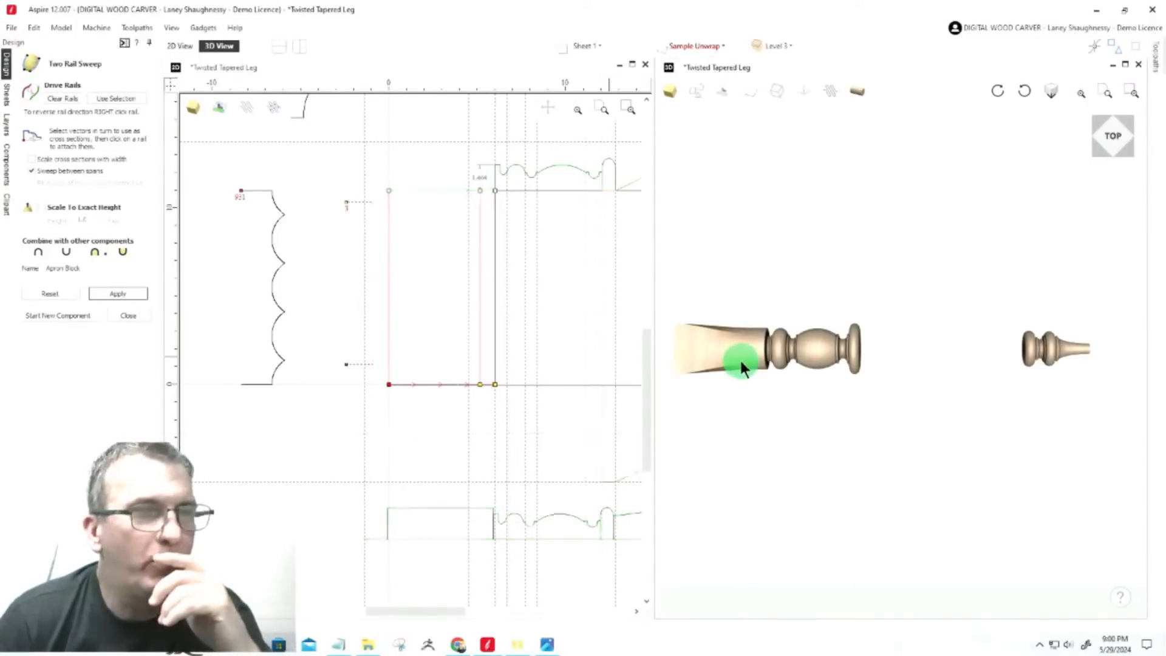
scroll(741, 366, "up", 2)
scroll(753, 372, "up", 1)
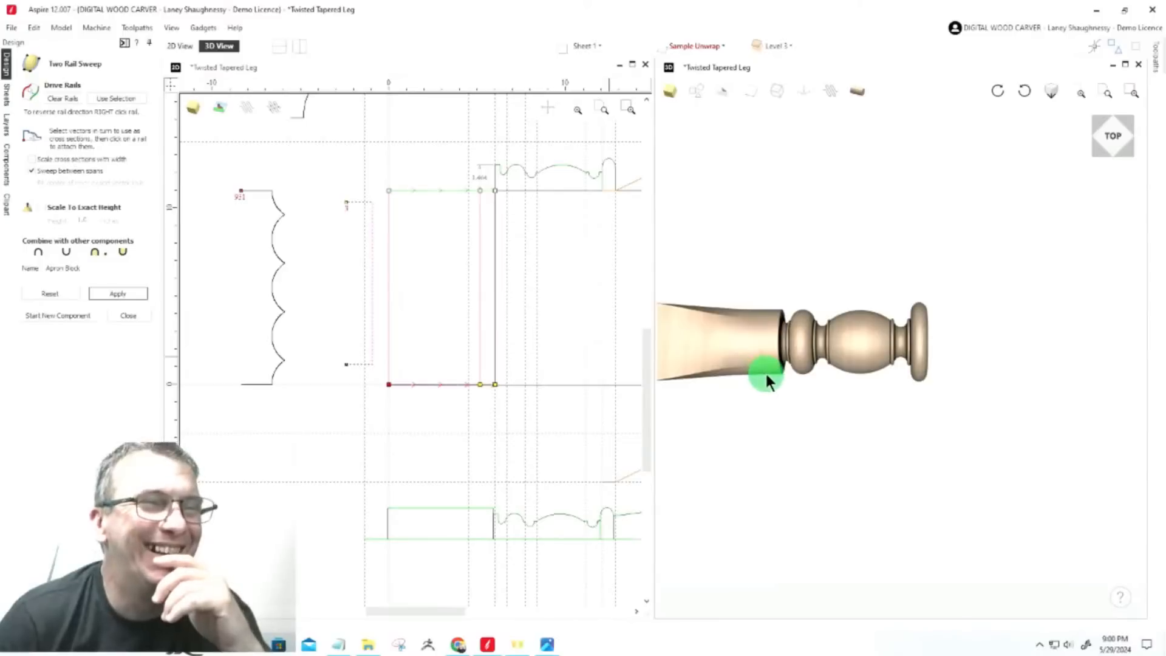
middle_click_drag(767, 382, 975, 398)
scroll(975, 398, "up", 2)
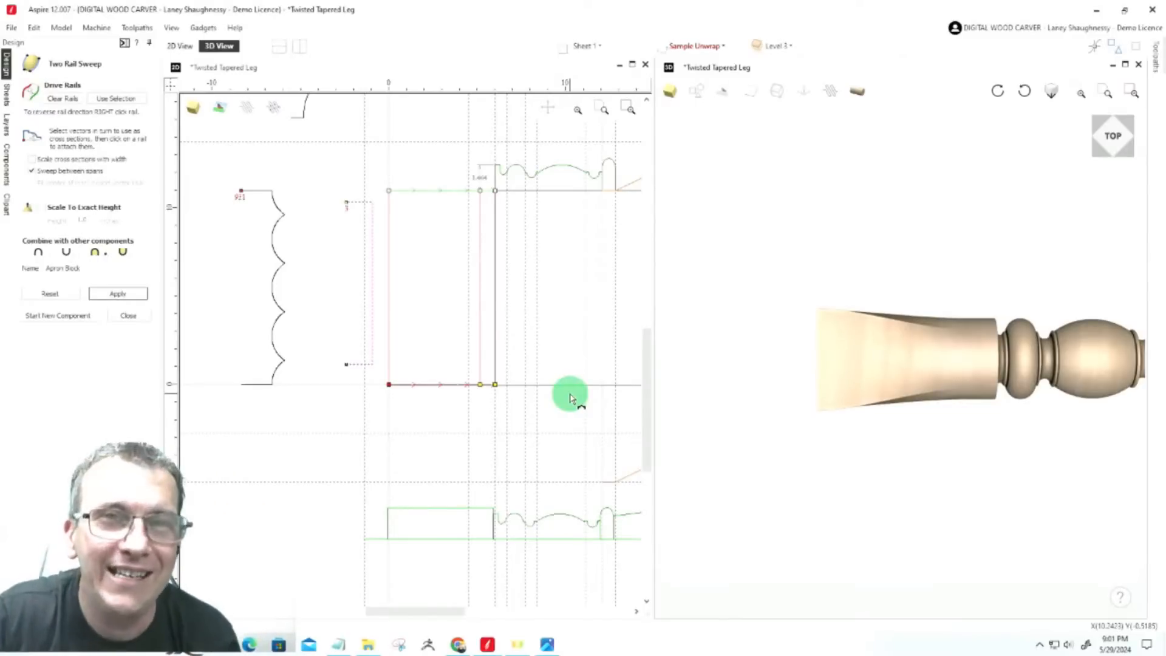
Reset the Apron Block sweep, clear its rails, and reassign the apron section's two short horizontal lines as drive rails
left_click(55, 294)
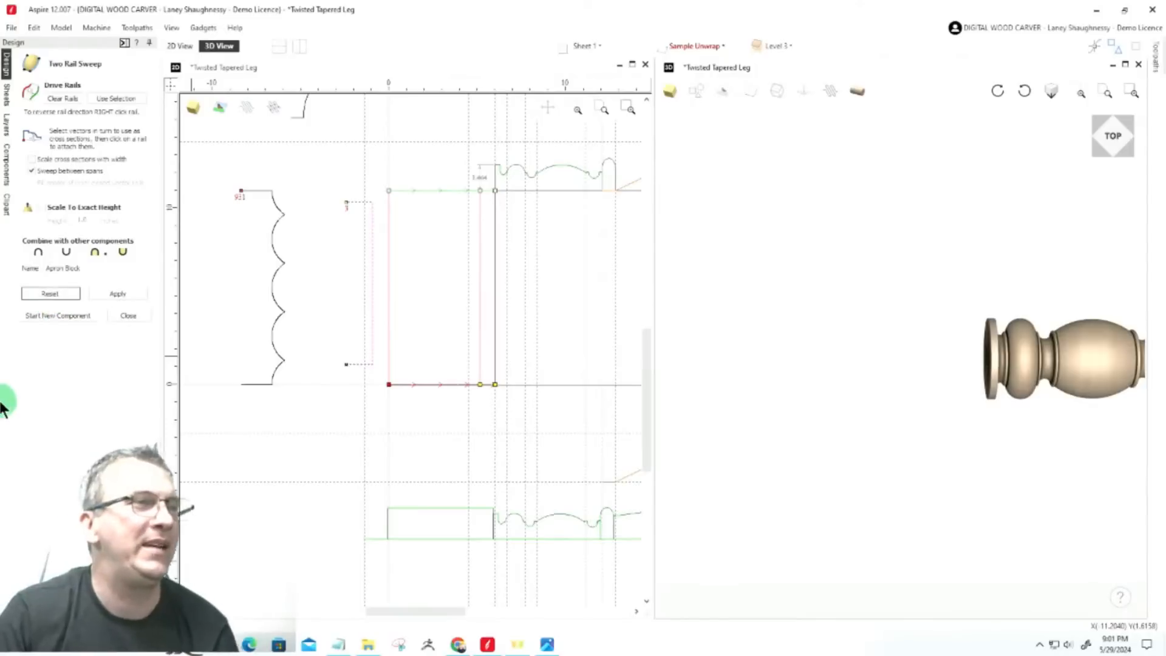
left_click(60, 98)
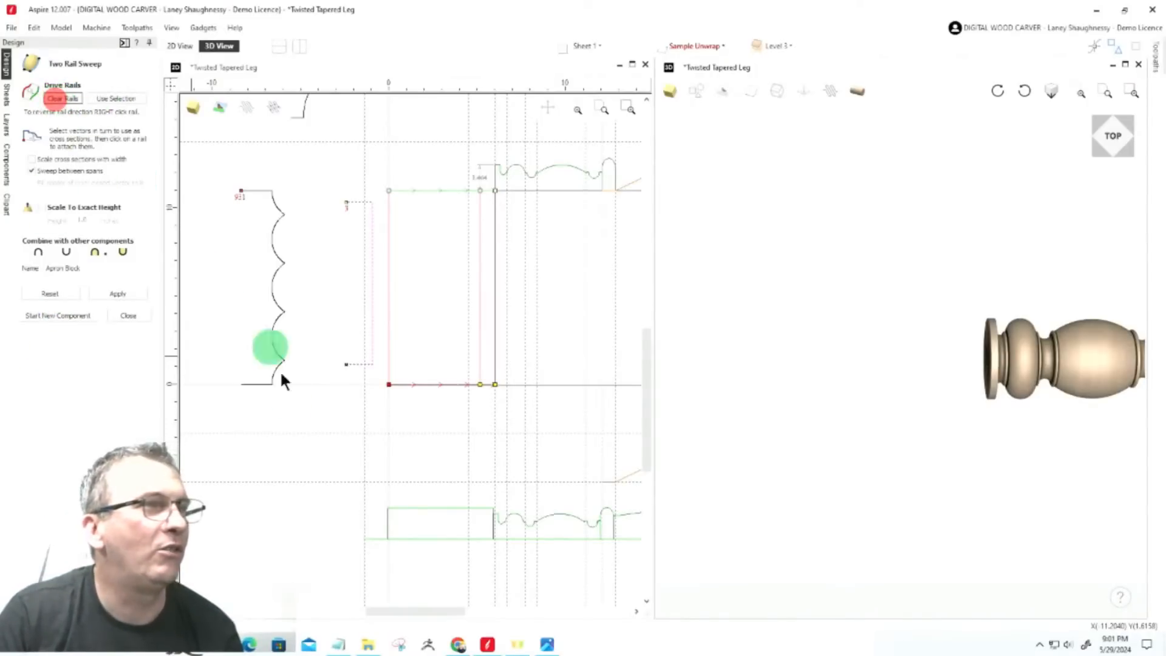
left_click(406, 385)
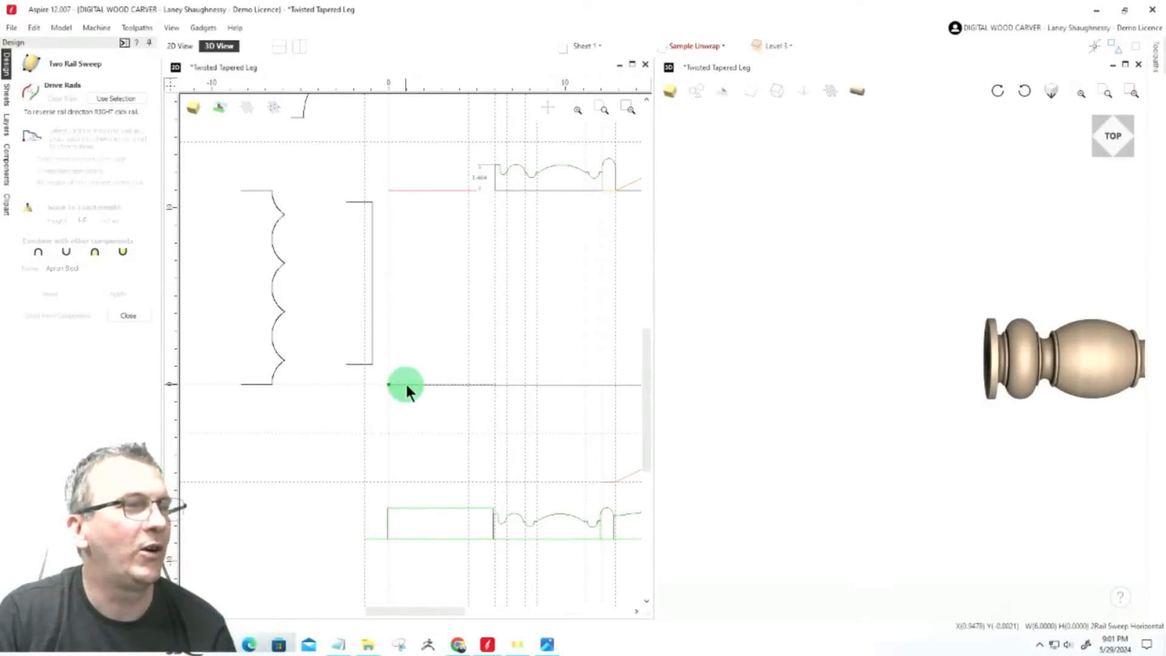
left_click(415, 190, "shift")
left_click(118, 100)
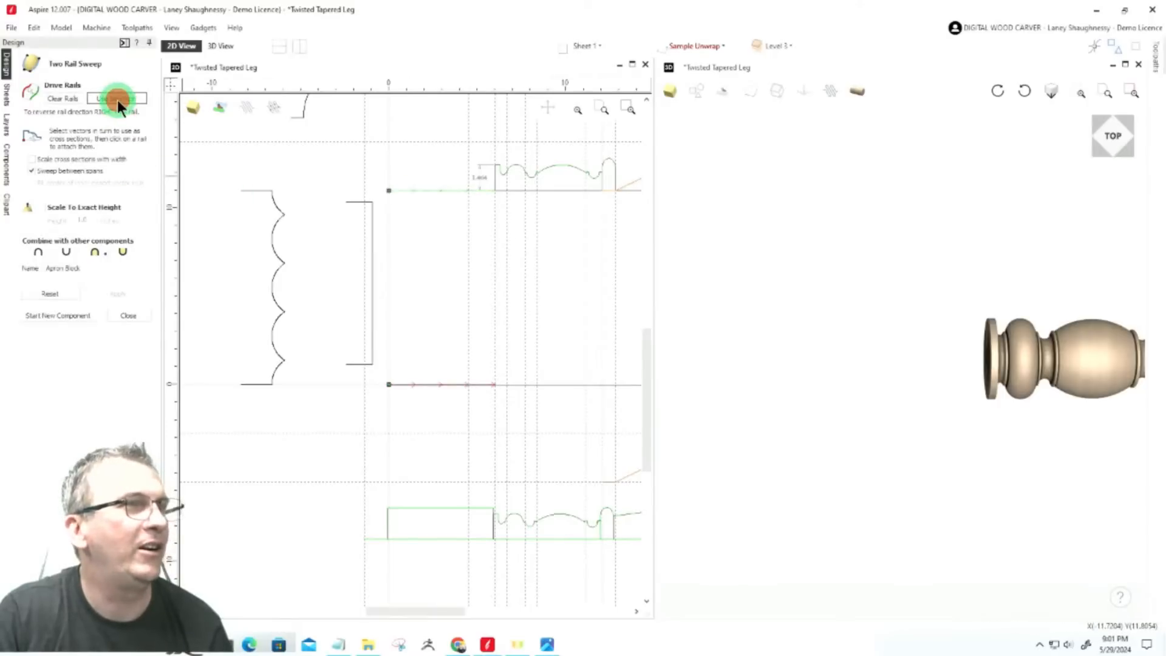
Attach the scalloped square profile at the start of the drive rails and at the 4.5 guideline
left_click(263, 385)
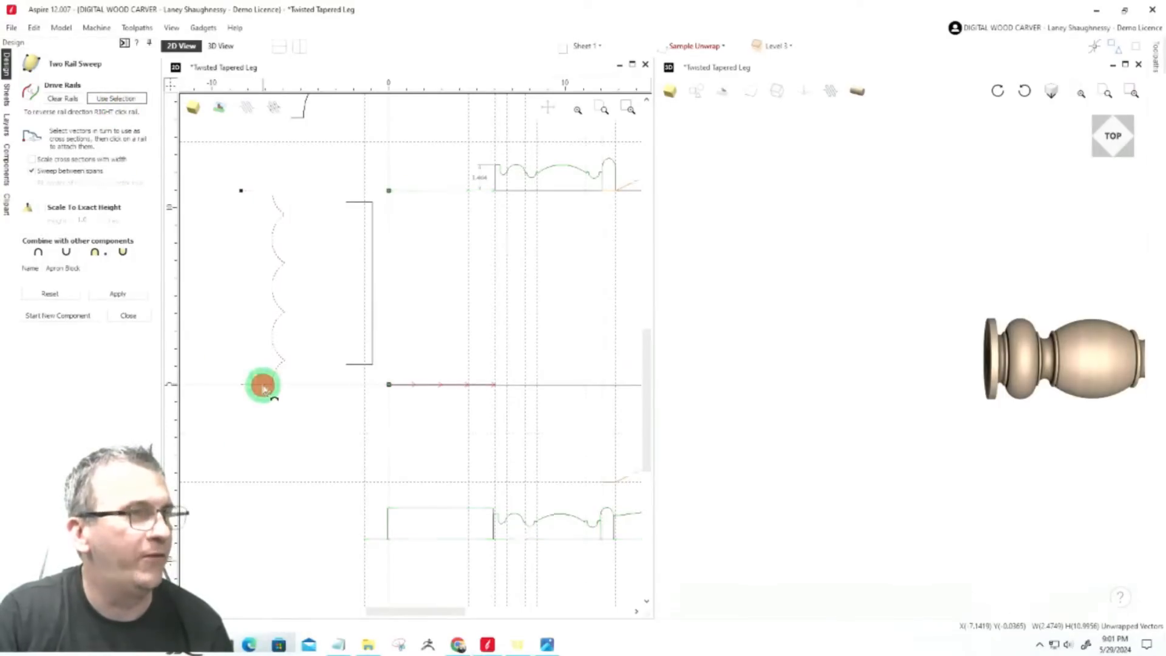
right_click(388, 385)
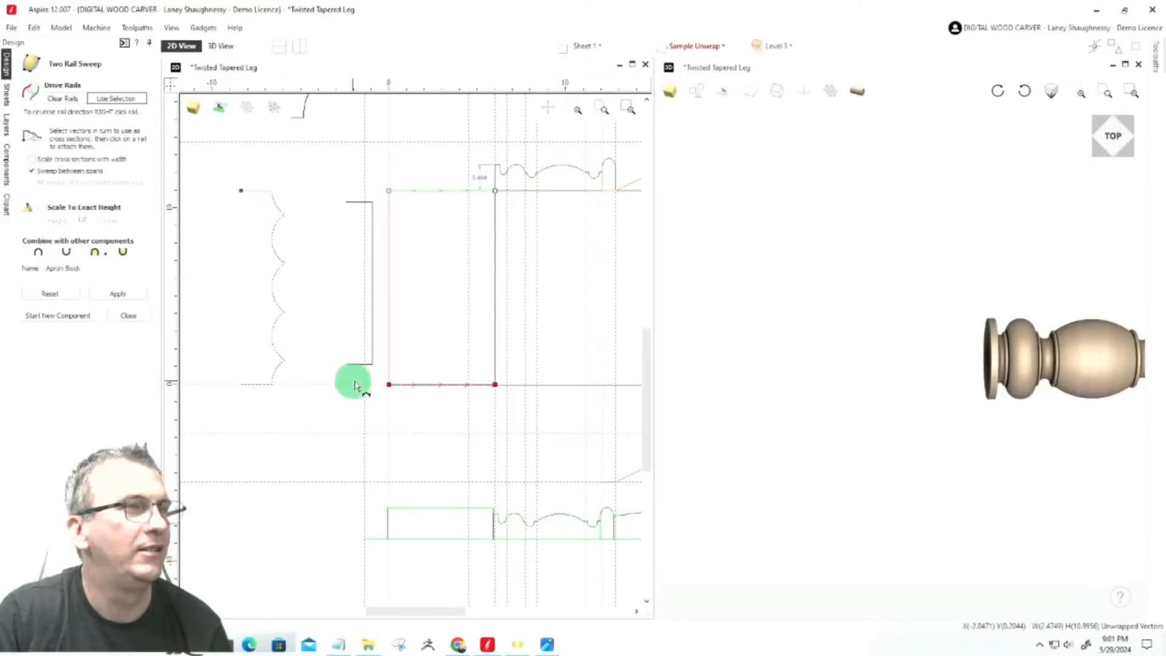
scroll(436, 399, "up", 3)
scroll(530, 381, "up", 5)
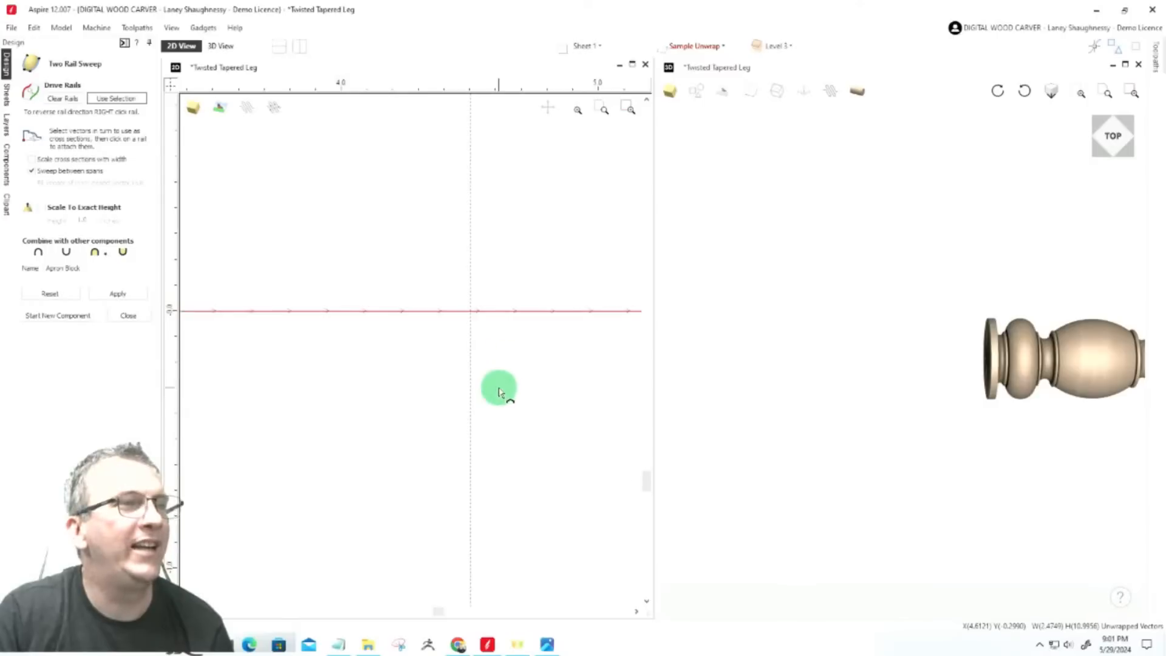
right_click(472, 316)
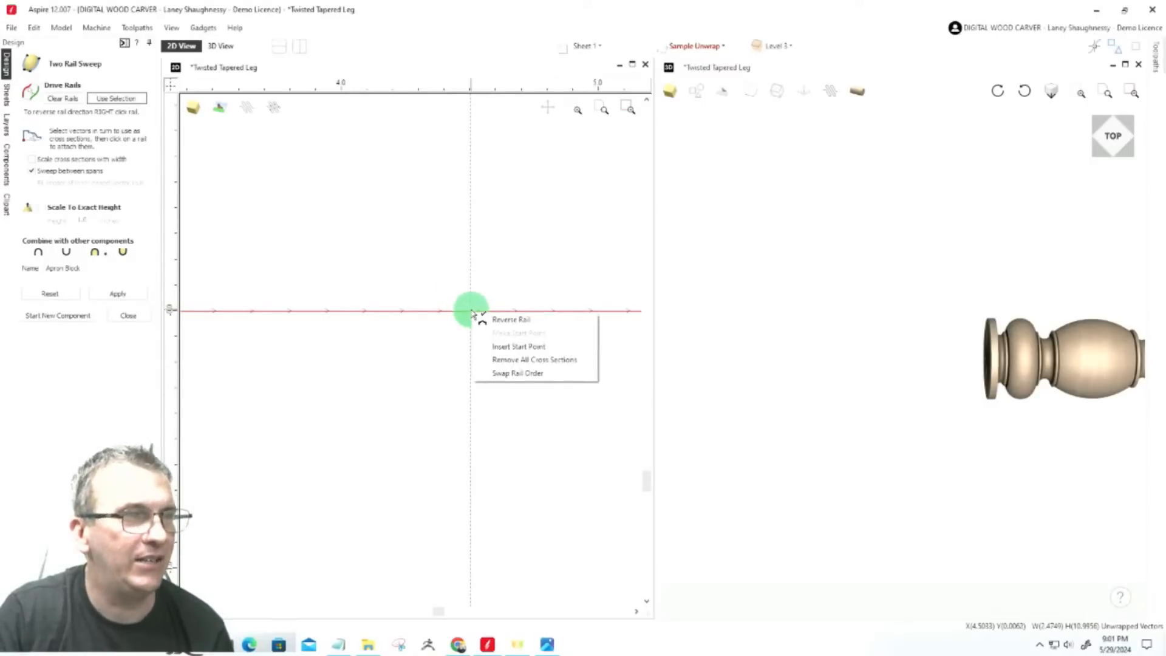
left_click(472, 312)
scroll(492, 357, "down", 5)
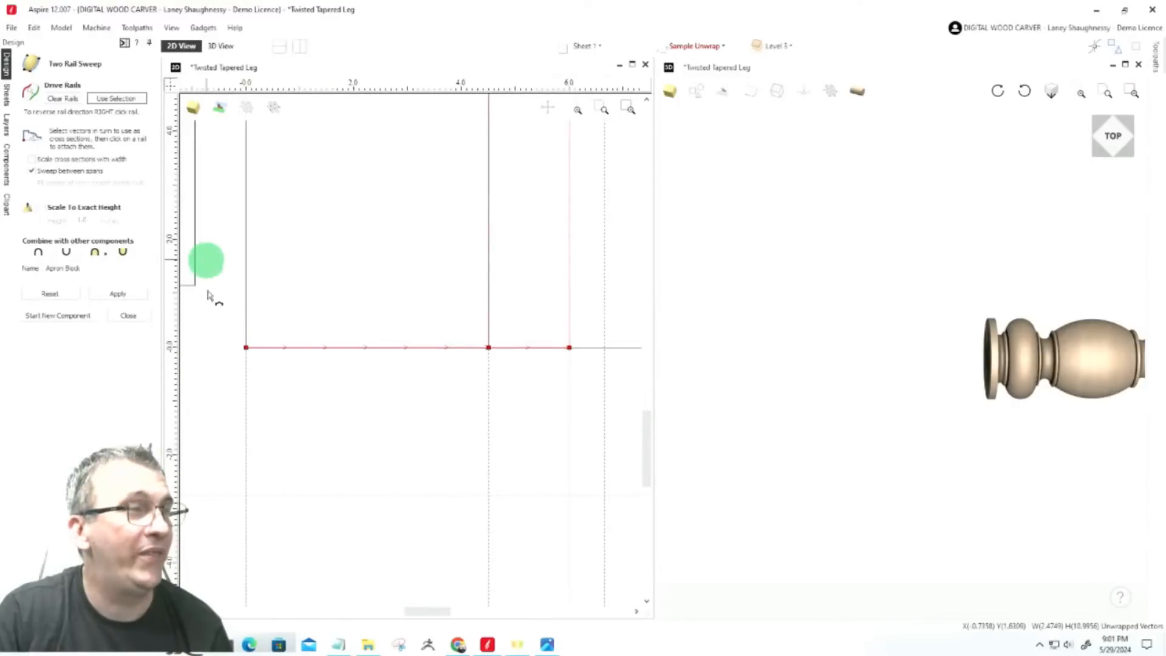
scroll(348, 380, "down", 3)
scroll(348, 380, "down", 3)
scroll(323, 388, "up", 5)
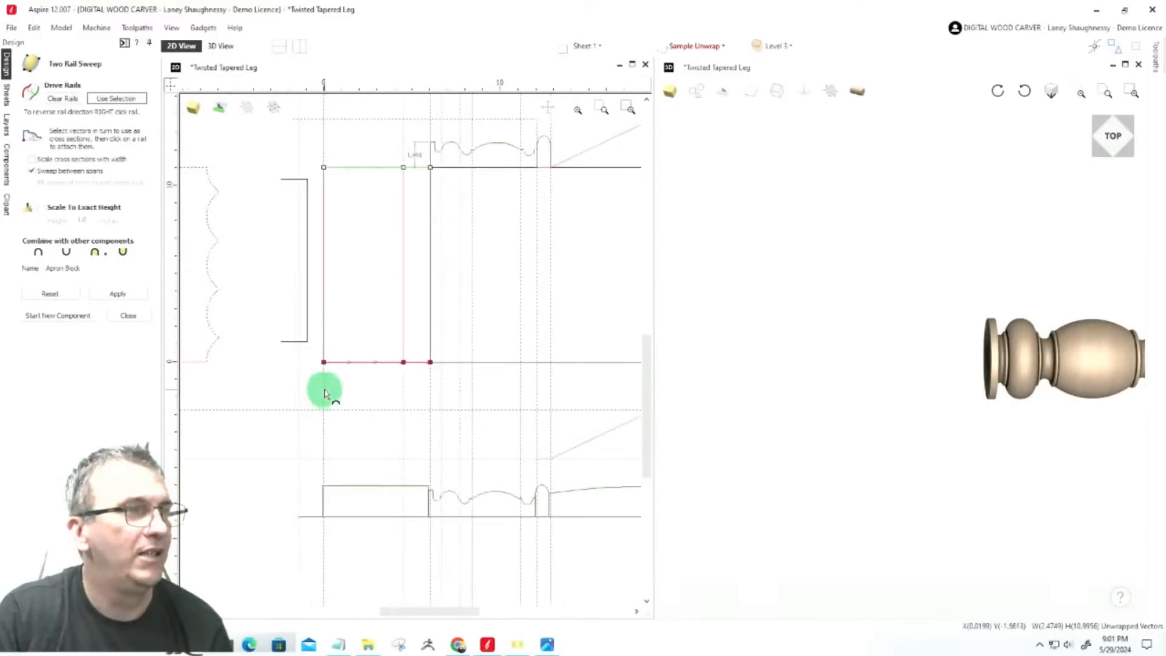
Attach the bracket-shaped round profile at the end of the drive rails, beside the turned section
left_click(482, 354)
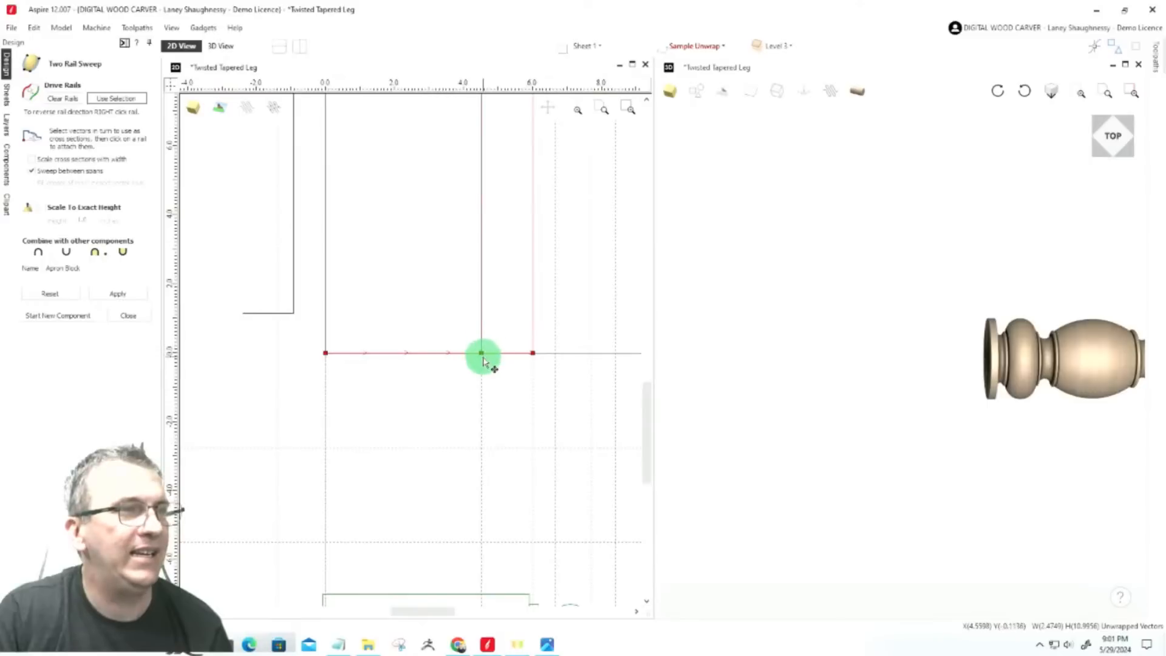
left_click(295, 315)
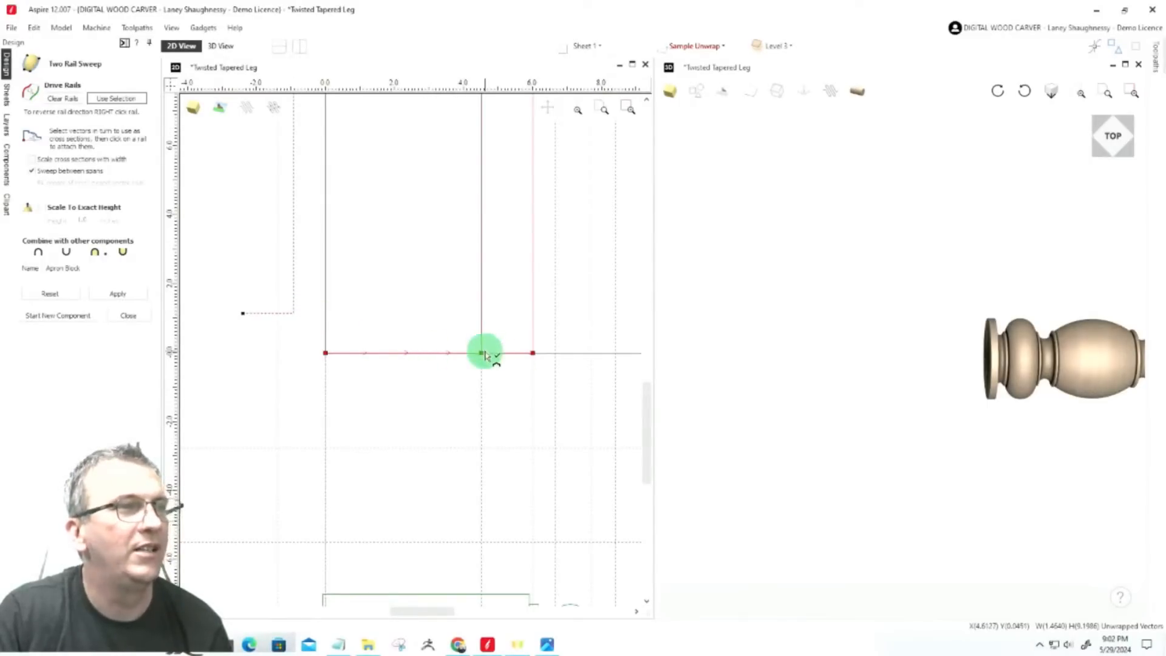
left_click(534, 353)
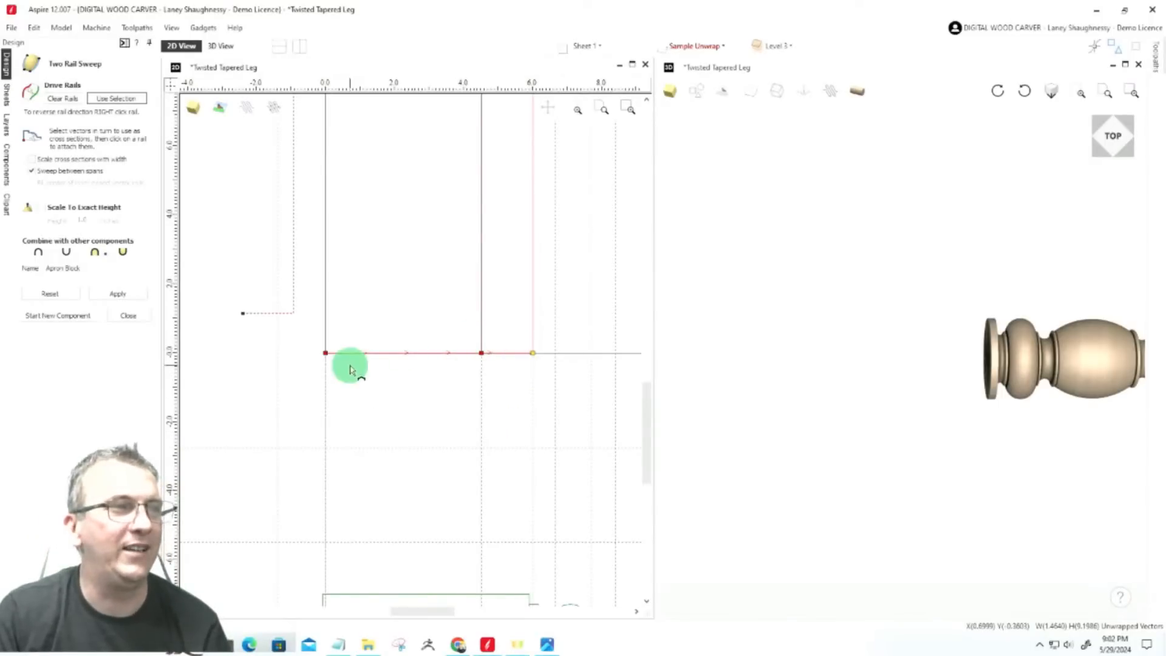
Generate the Apron Block from the assigned cross sections and inspect its square-to-round transition in 3D
scroll(431, 357, "down", 3)
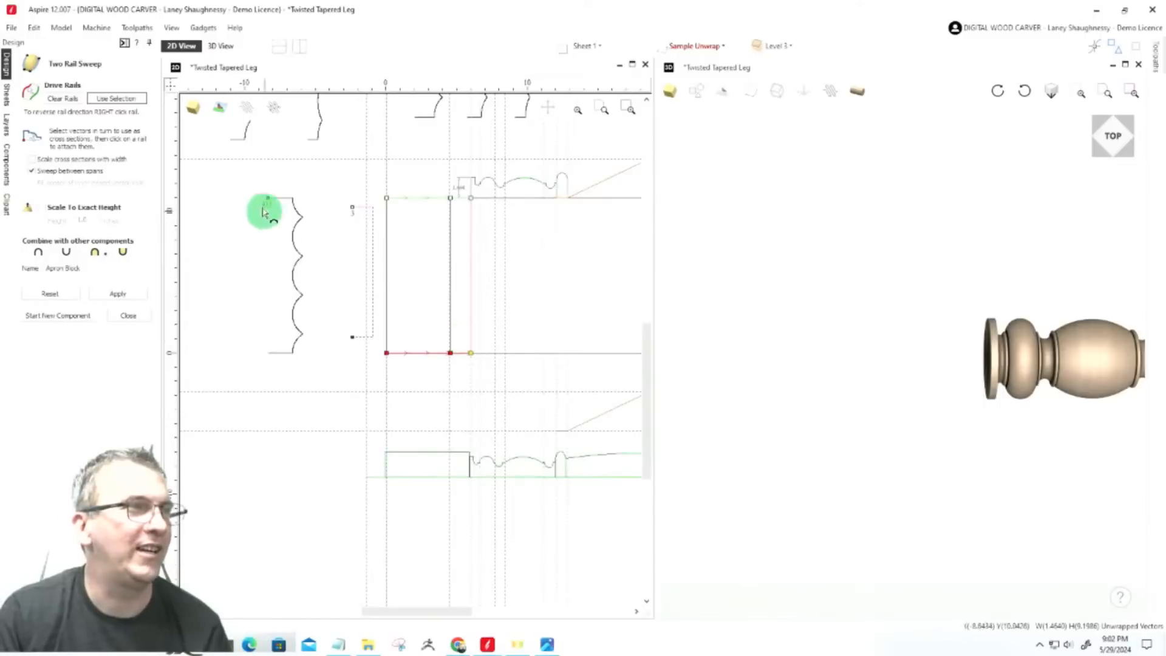
scroll(263, 211, "up", 3)
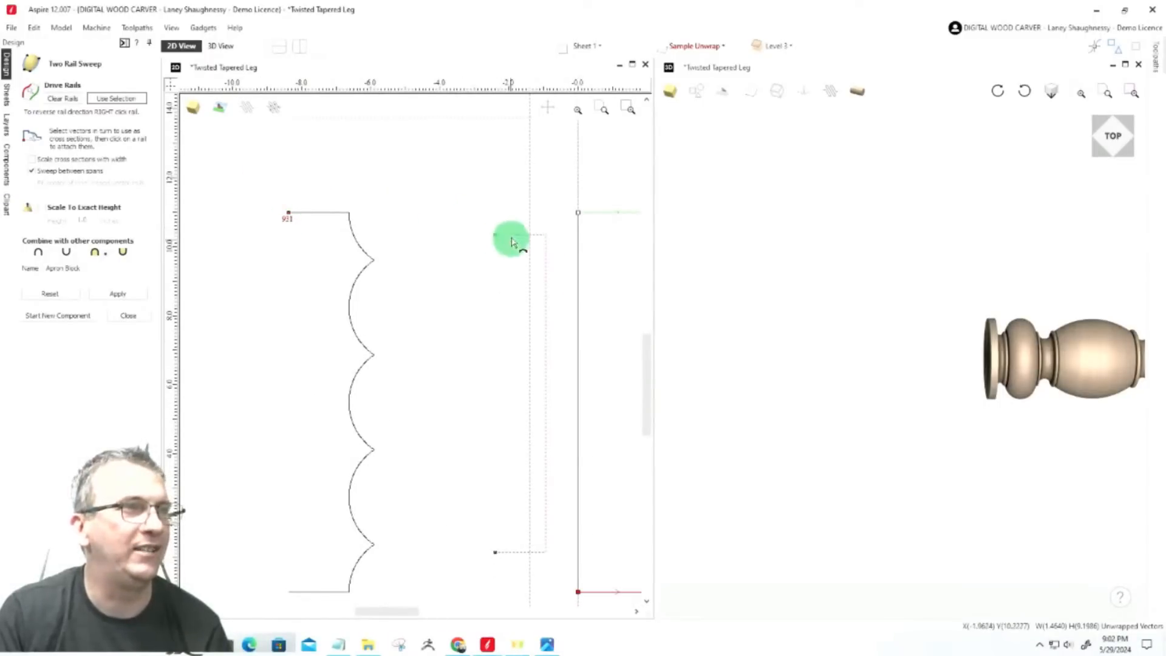
scroll(307, 271, "down", 3)
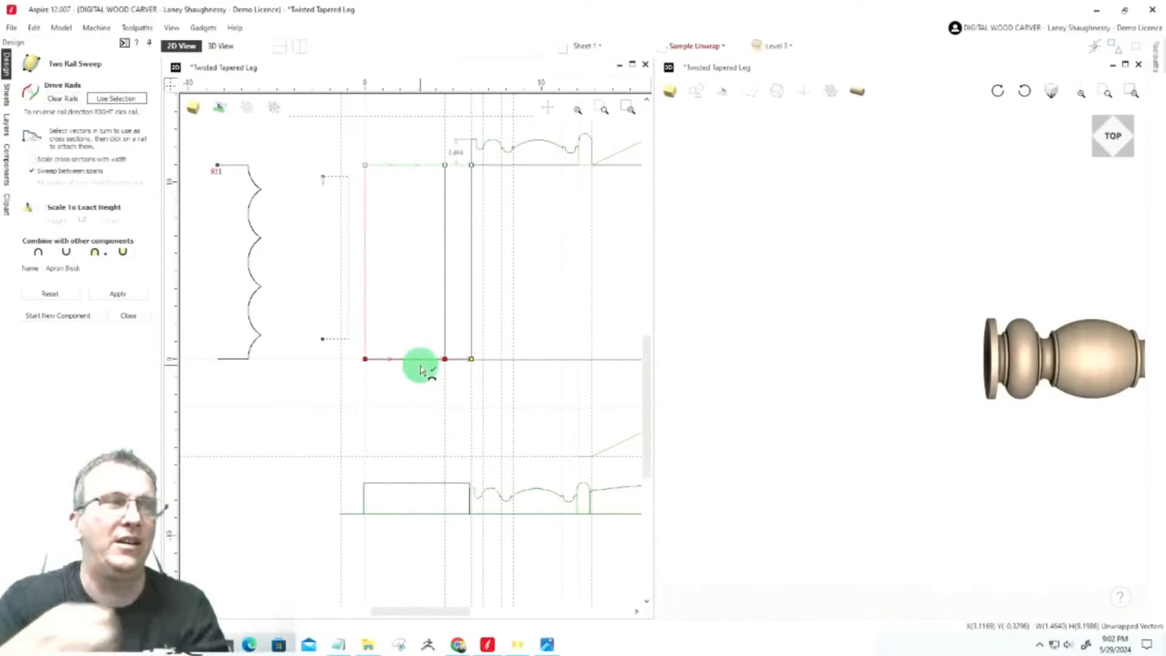
left_click(129, 297)
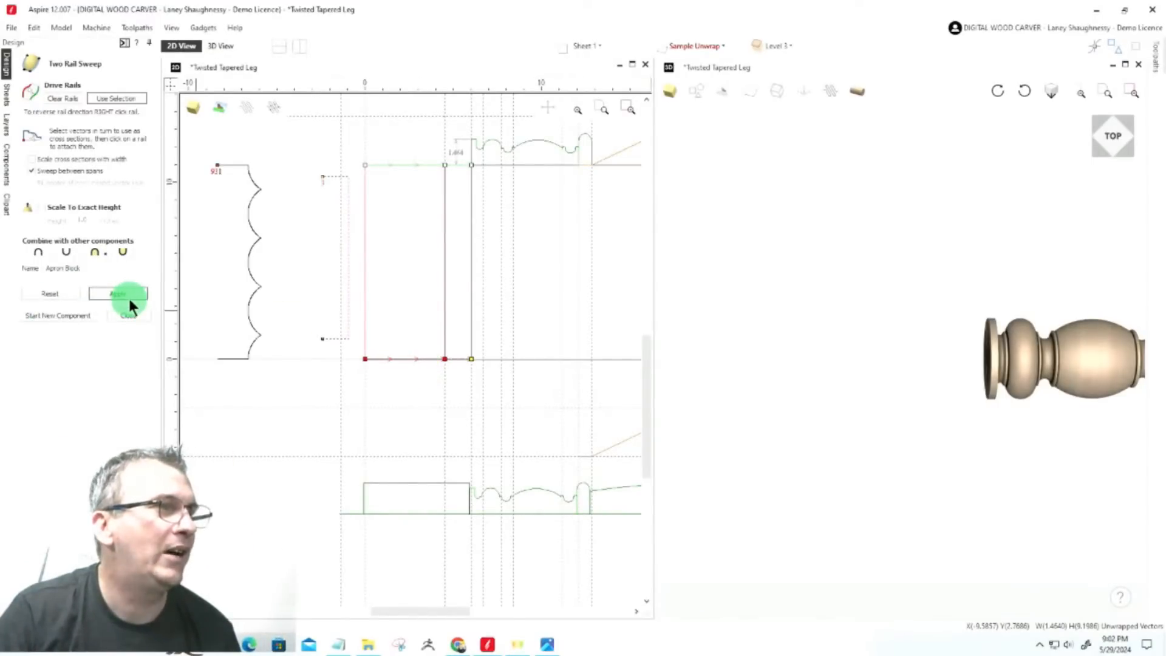
left_click(117, 296)
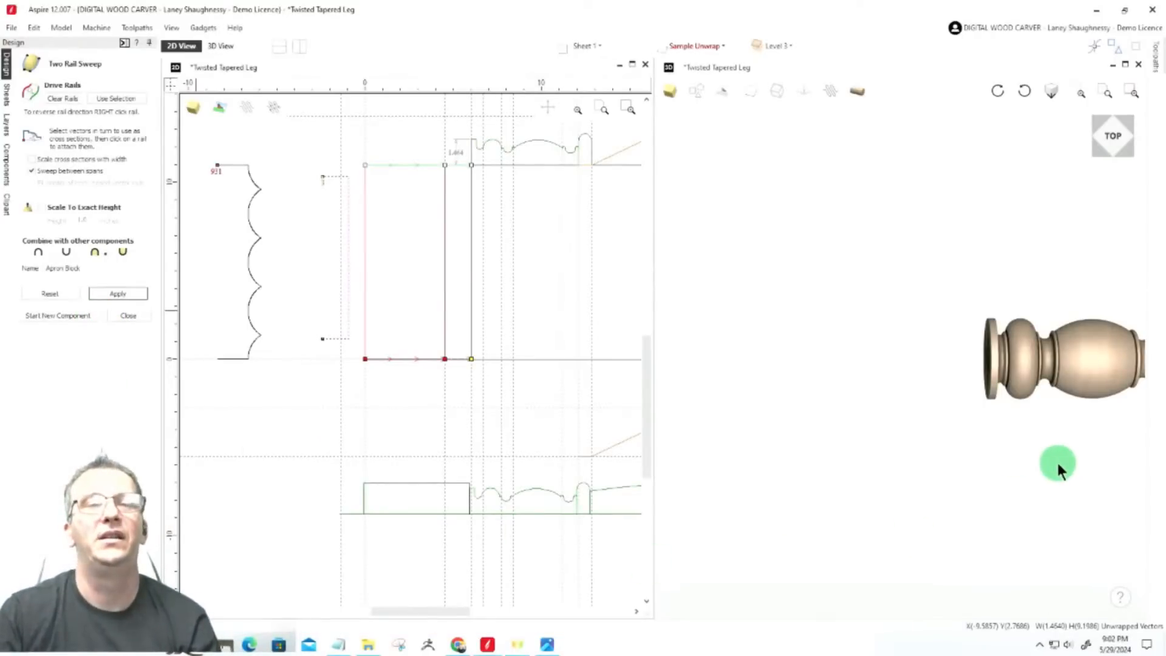
scroll(978, 359, "up", 3)
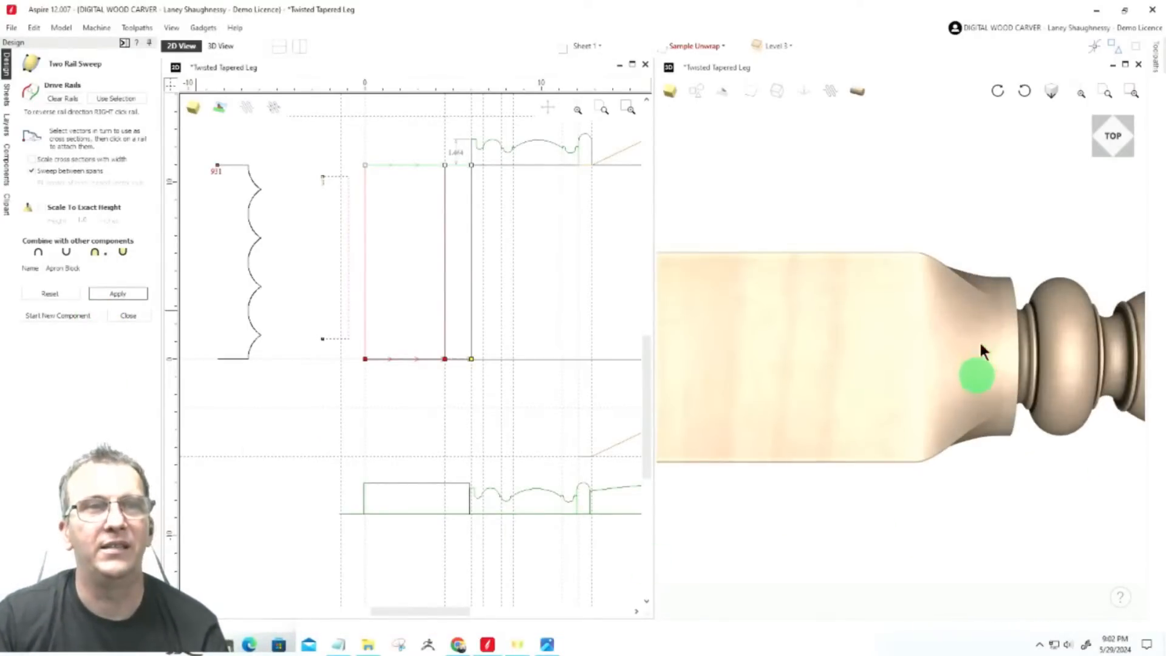
scroll(1005, 357, "down", 5)
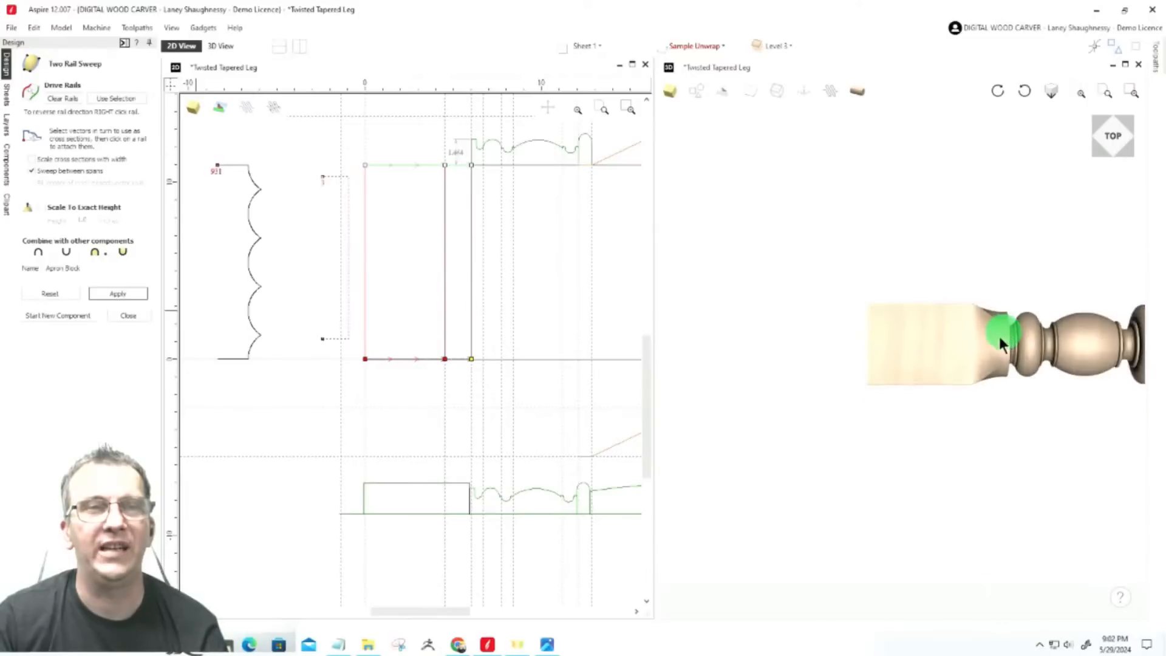
left_click_drag(1110, 163, 1108, 194)
left_click_drag(1115, 150, 1117, 173)
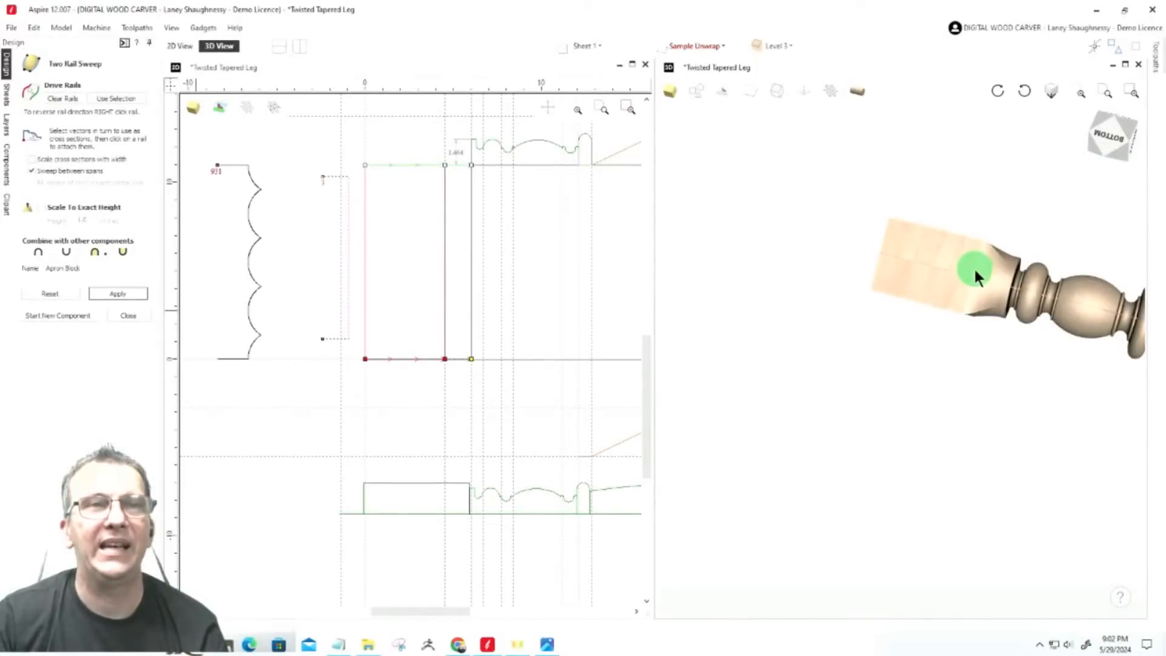
Select the scalloped square profile and slide its intermediate attachment point on the lower drive rail to about 5.1
scroll(975, 261, "up", 2)
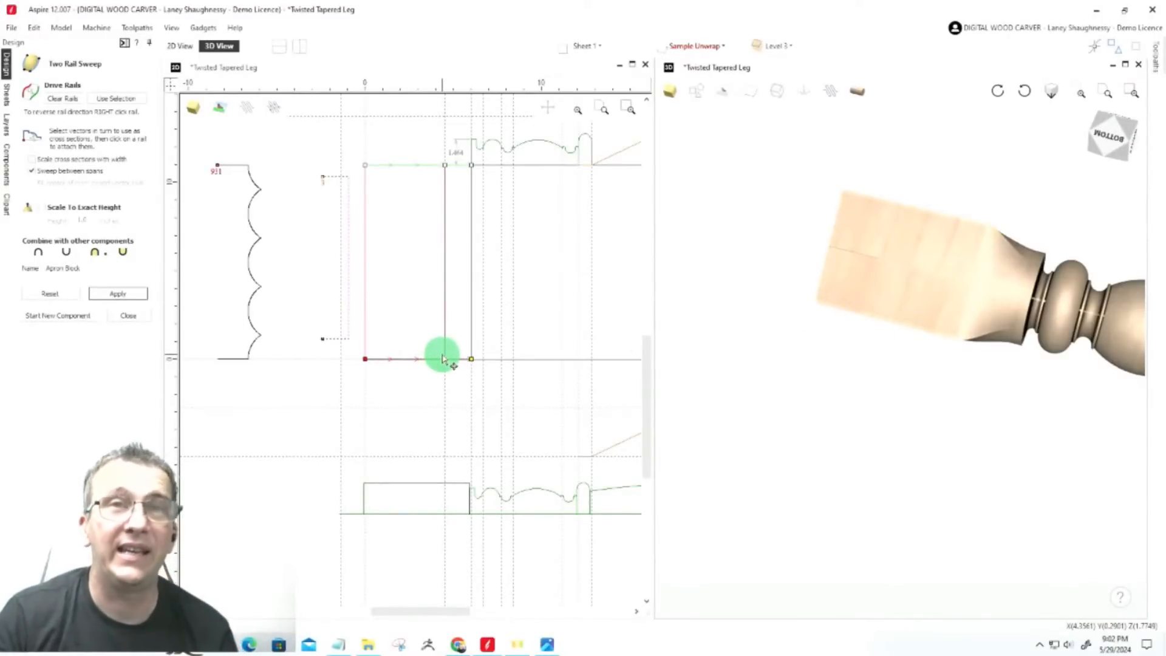
scroll(443, 361, "up", 1)
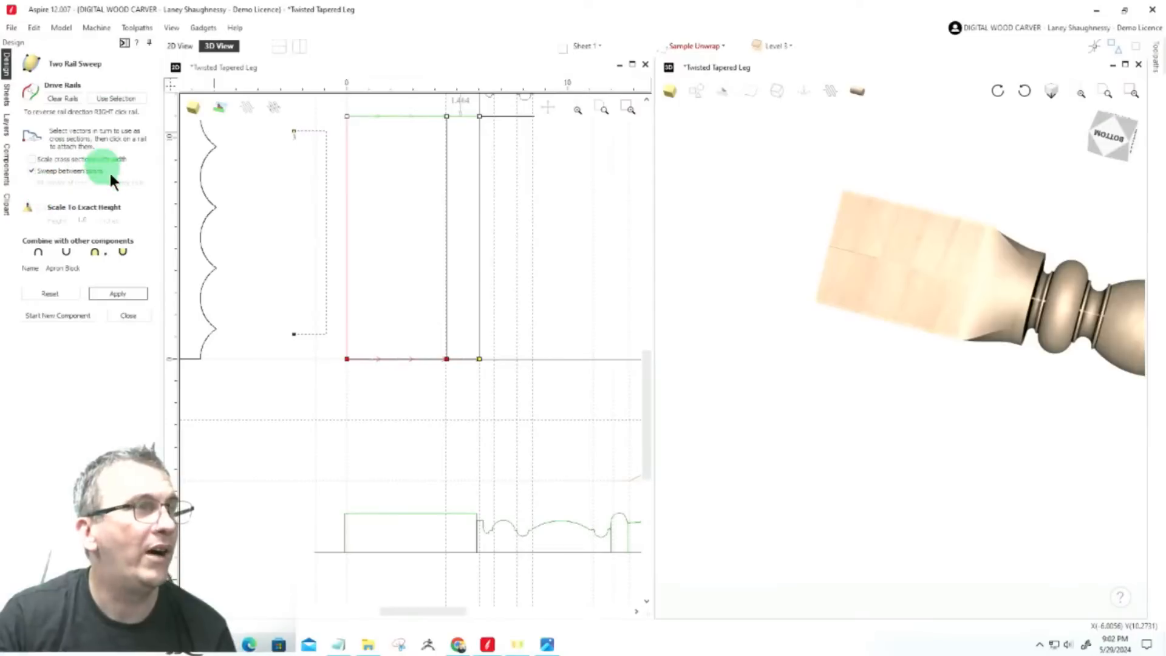
scroll(349, 370, "up", 2)
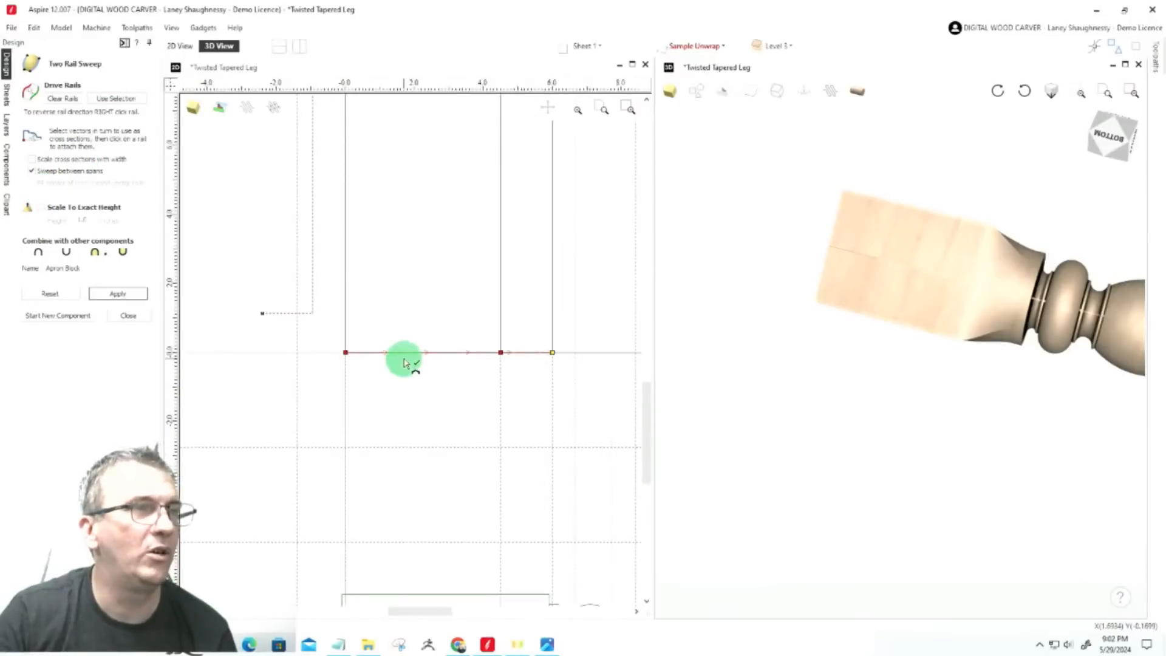
left_click(500, 354)
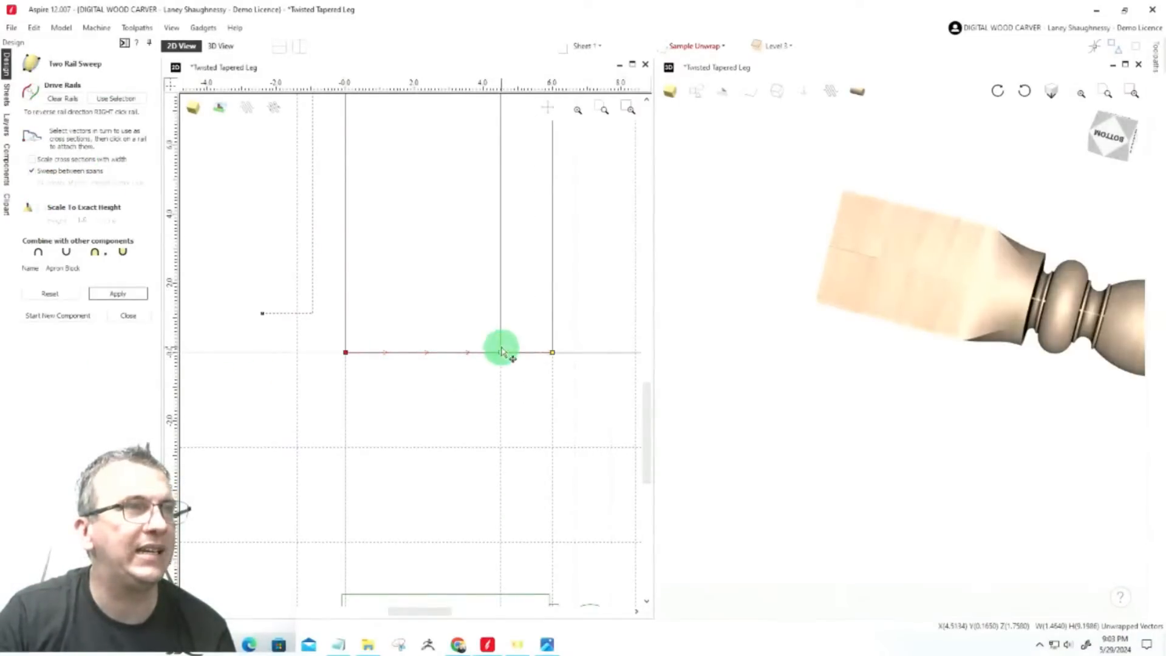
scroll(501, 352, "down", 2)
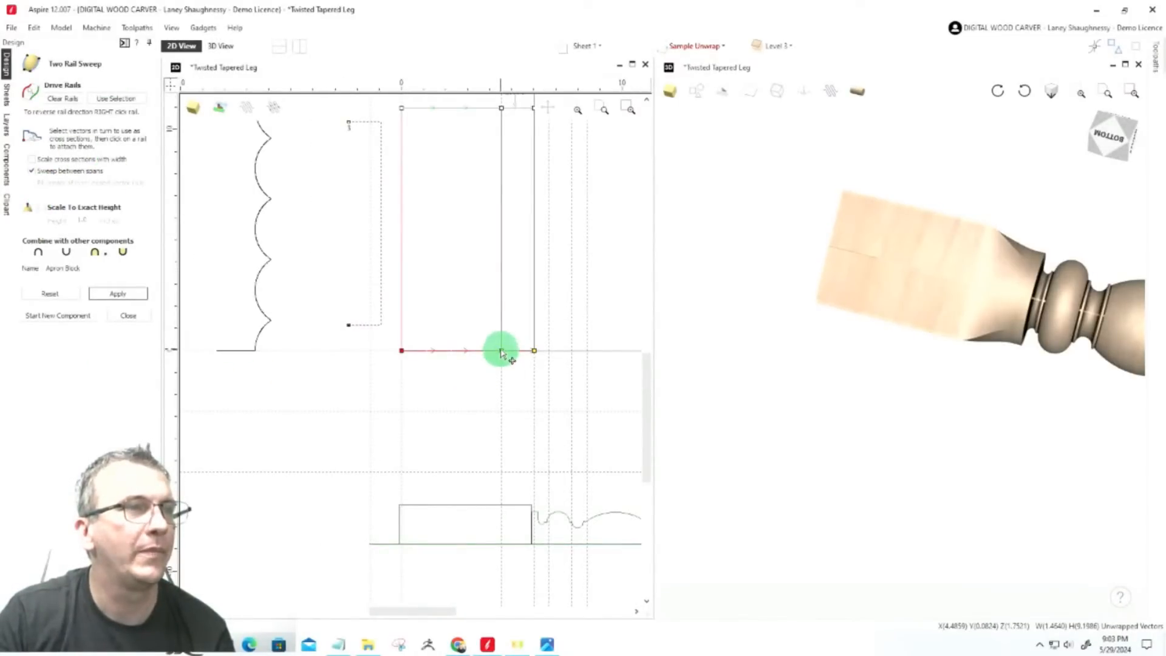
left_click(246, 347)
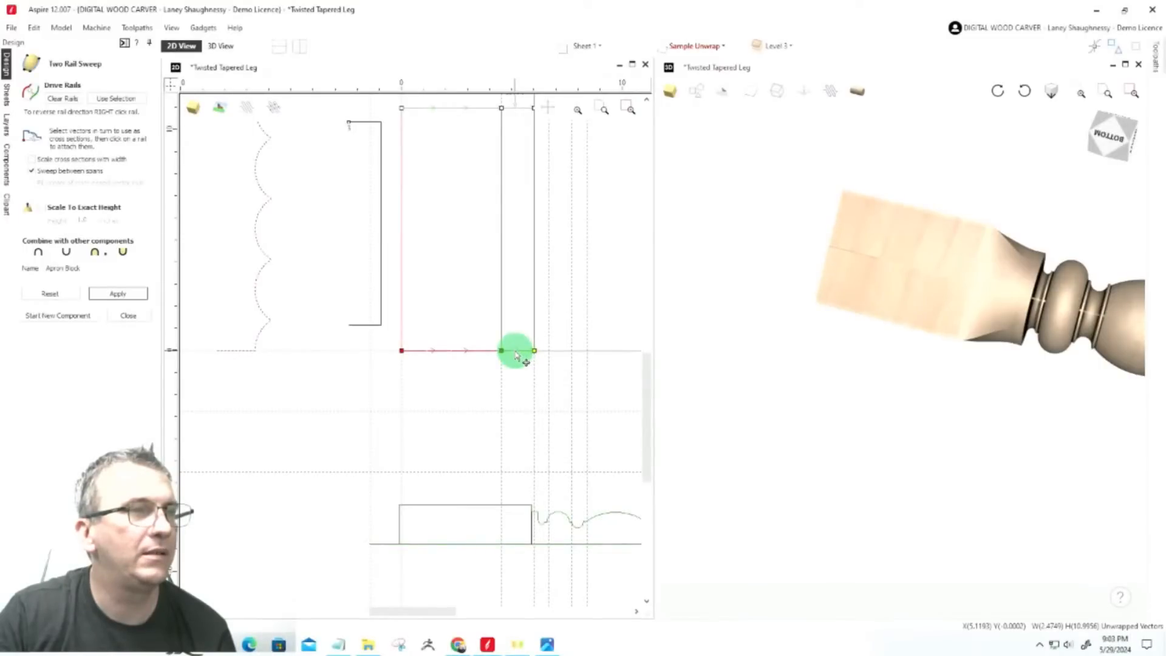
left_click_drag(501, 350, 515, 351)
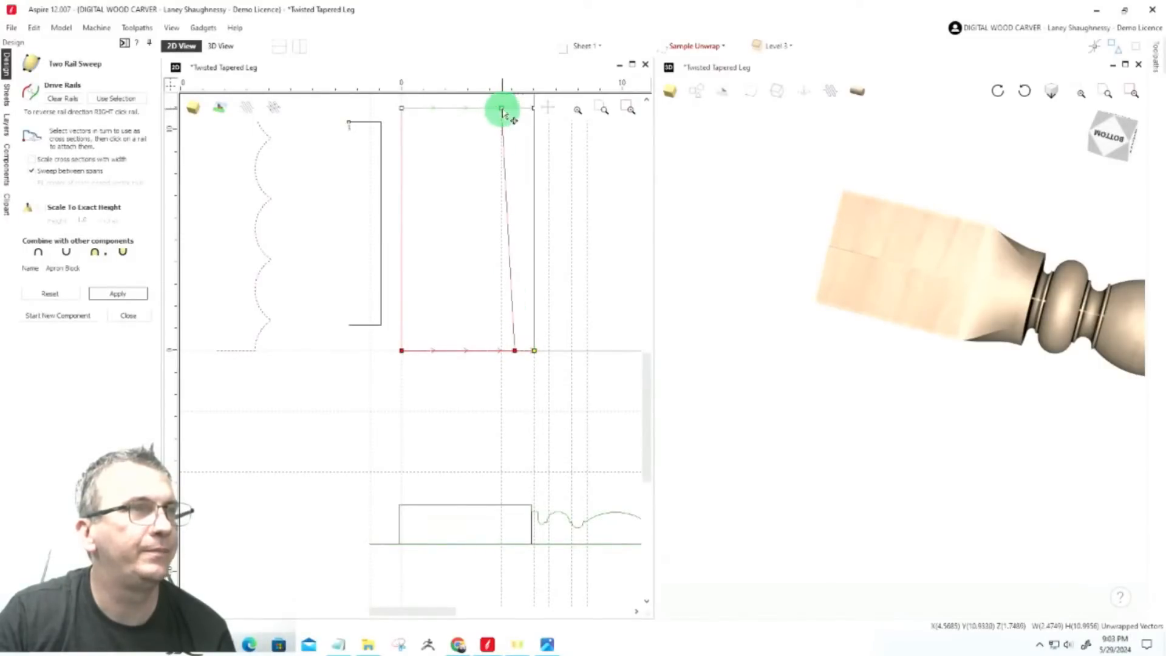
Slide the same cross section's attachment point on the upper drive rail to about 5.1, aligning the section line vertically
left_click(502, 109)
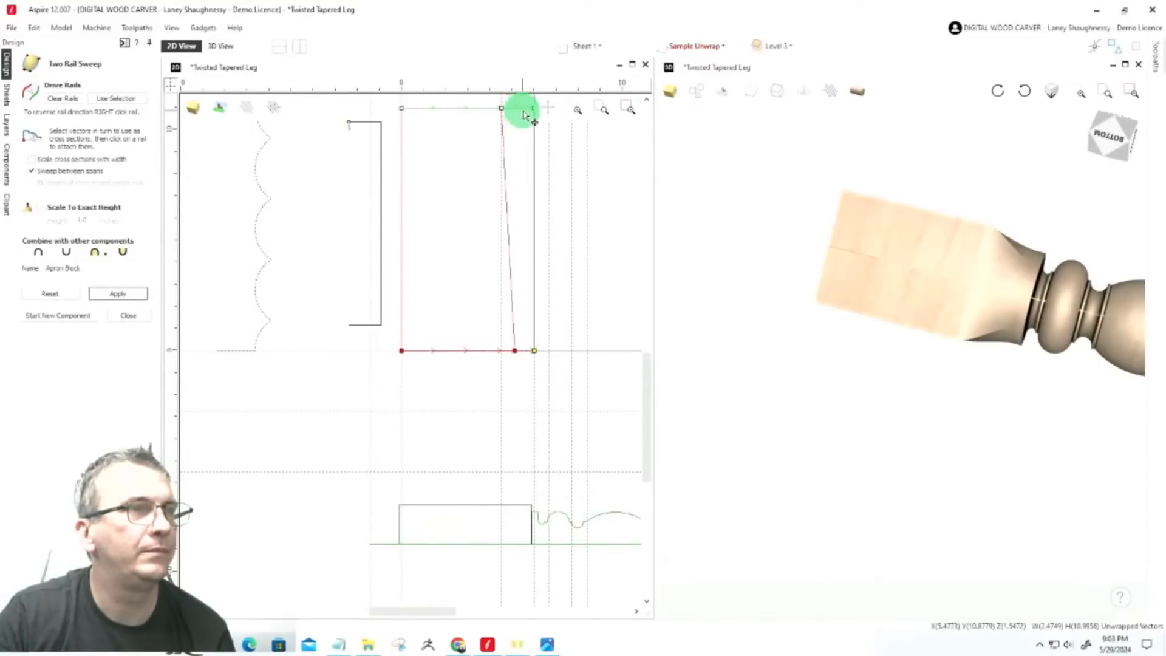
mouse_move(502, 109)
left_mouse_down()
mouse_move(524, 111)
mouse_move(515, 108)
left_mouse_up()
left_click(523, 110)
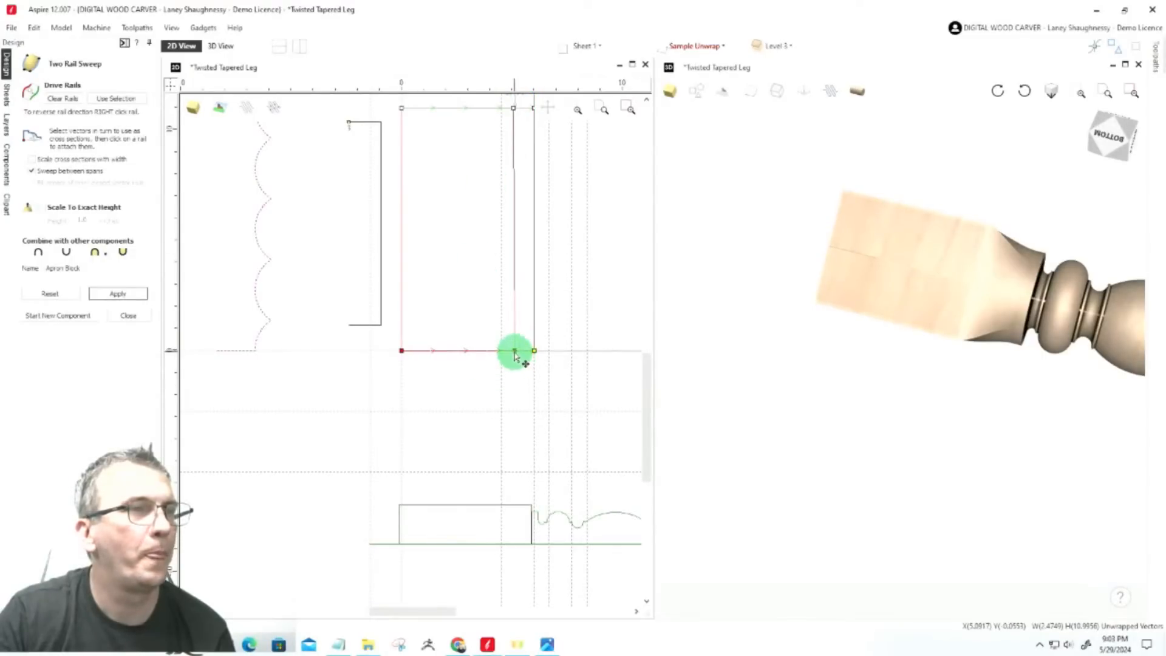
left_click_drag(515, 354, 513, 350)
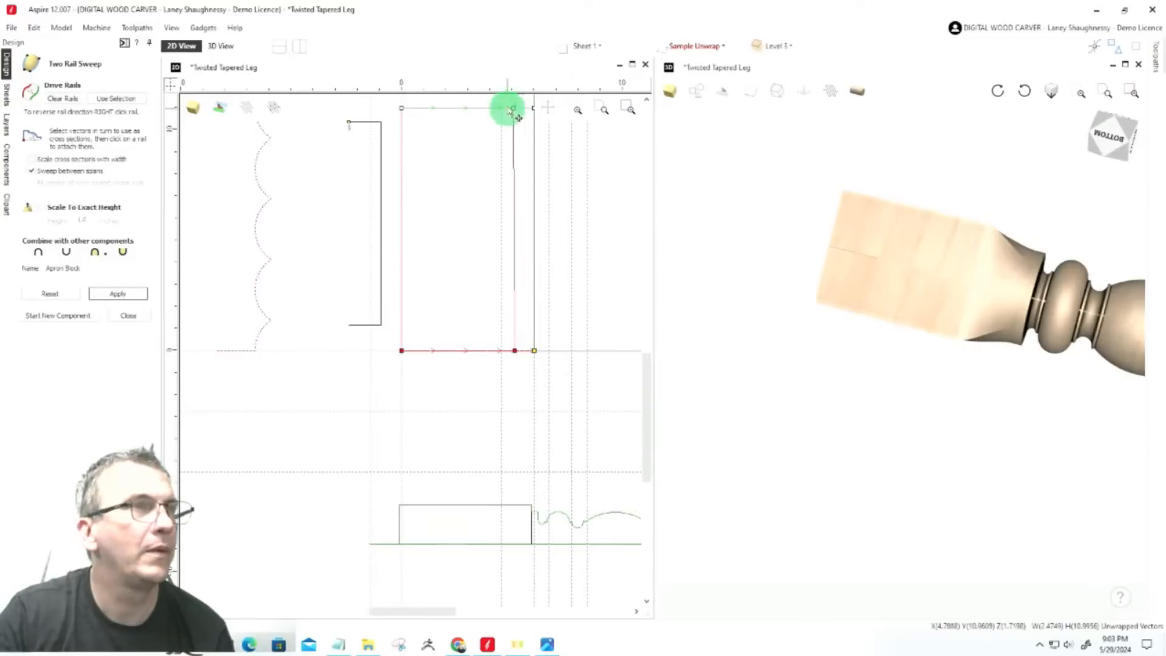
left_click_drag(515, 111, 516, 110)
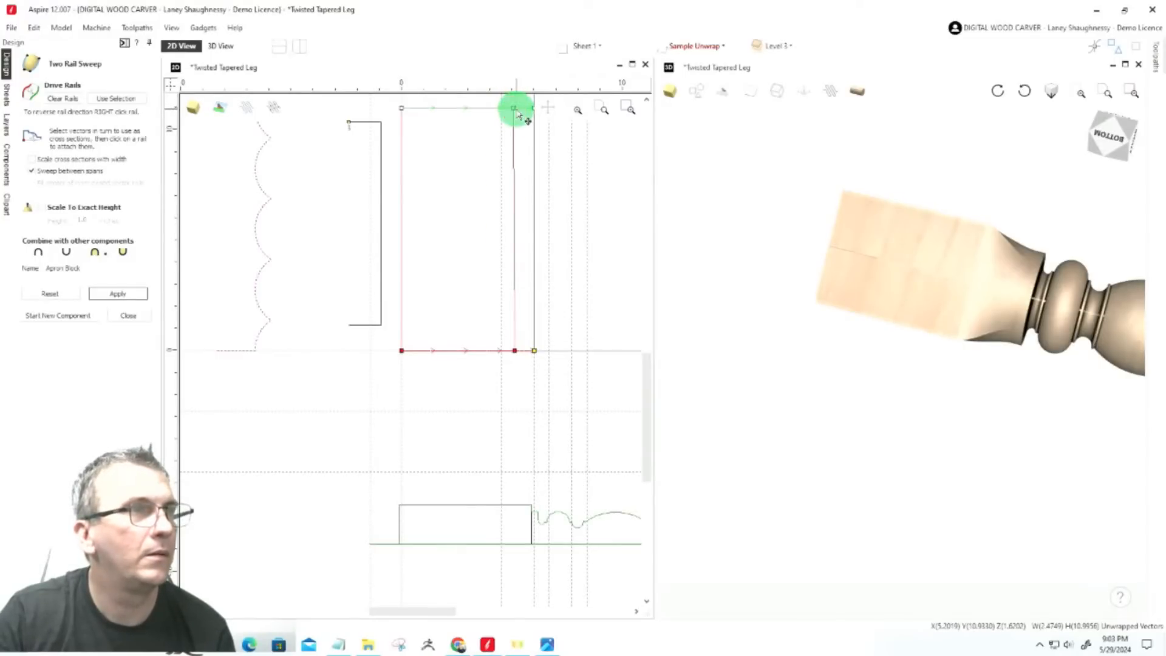
left_click_drag(517, 111, 519, 111)
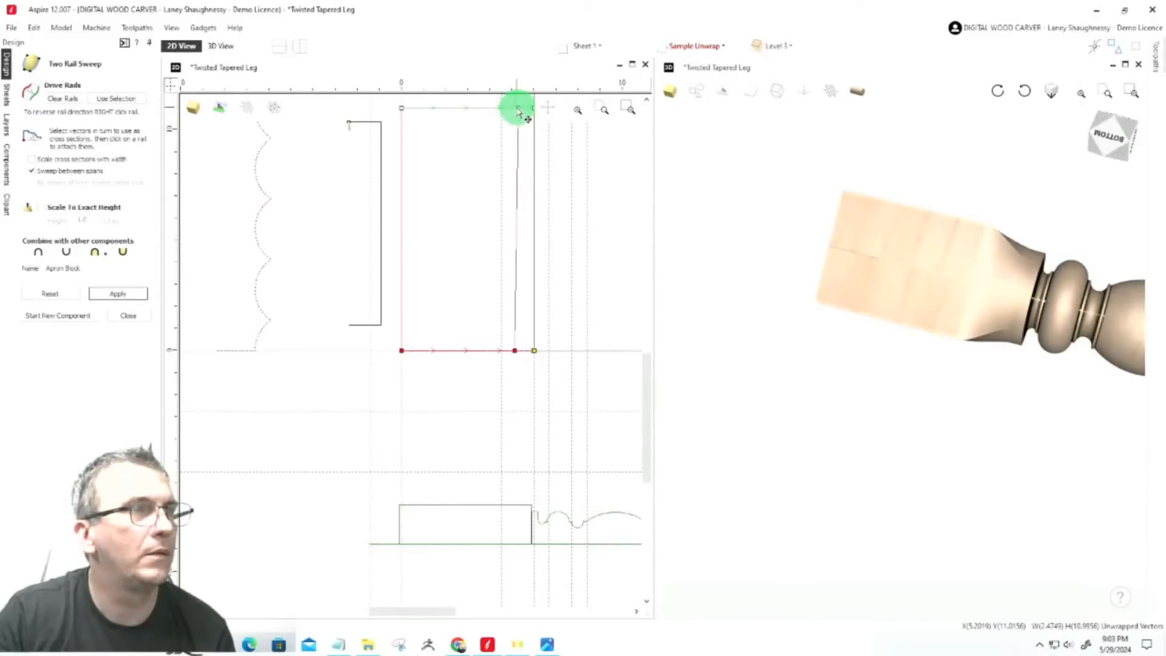
scroll(516, 110, "up", 7)
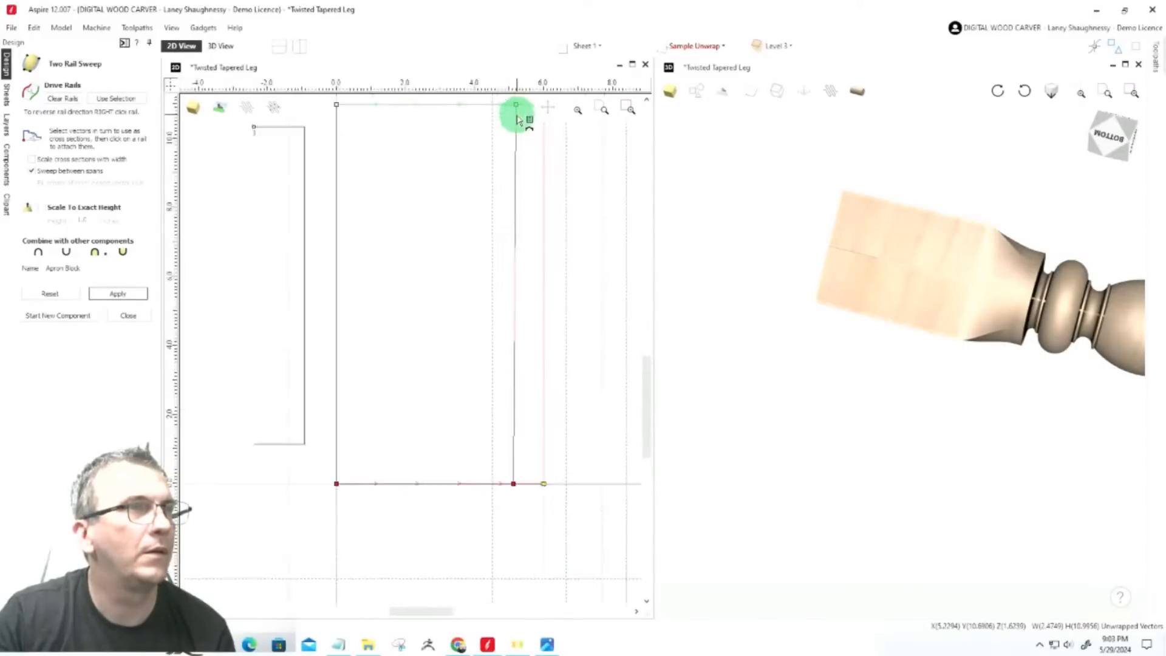
scroll(462, 264, "down", 5)
scroll(485, 204, "up", 3)
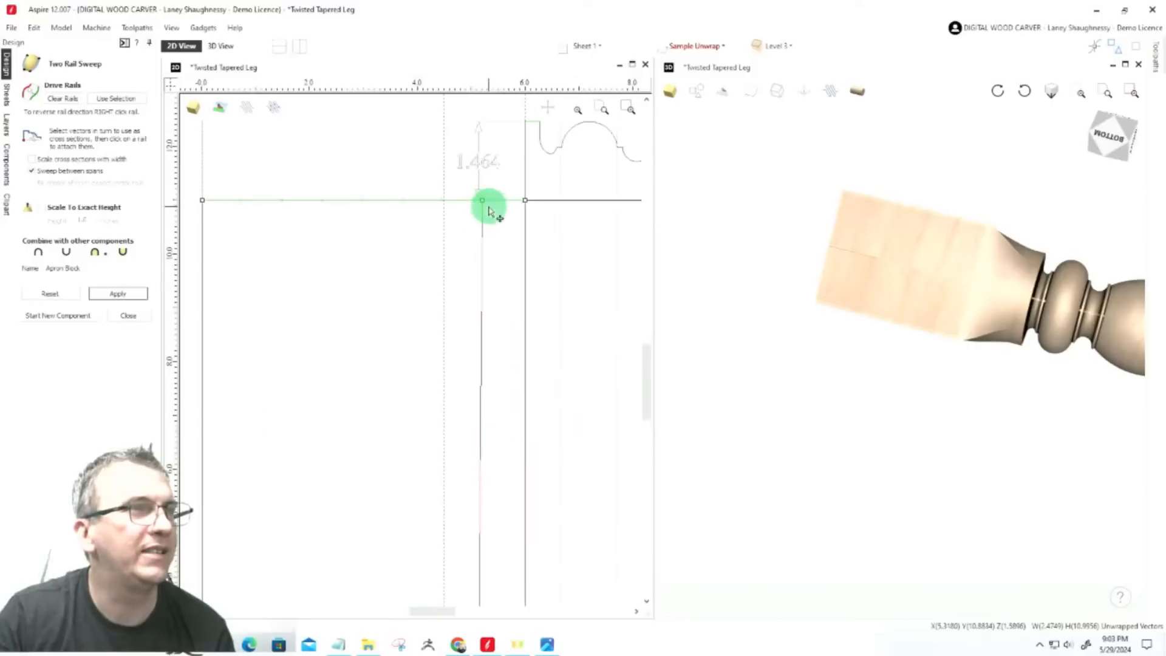
left_click_drag(481, 201, 482, 201)
left_click_drag(482, 204, 480, 204)
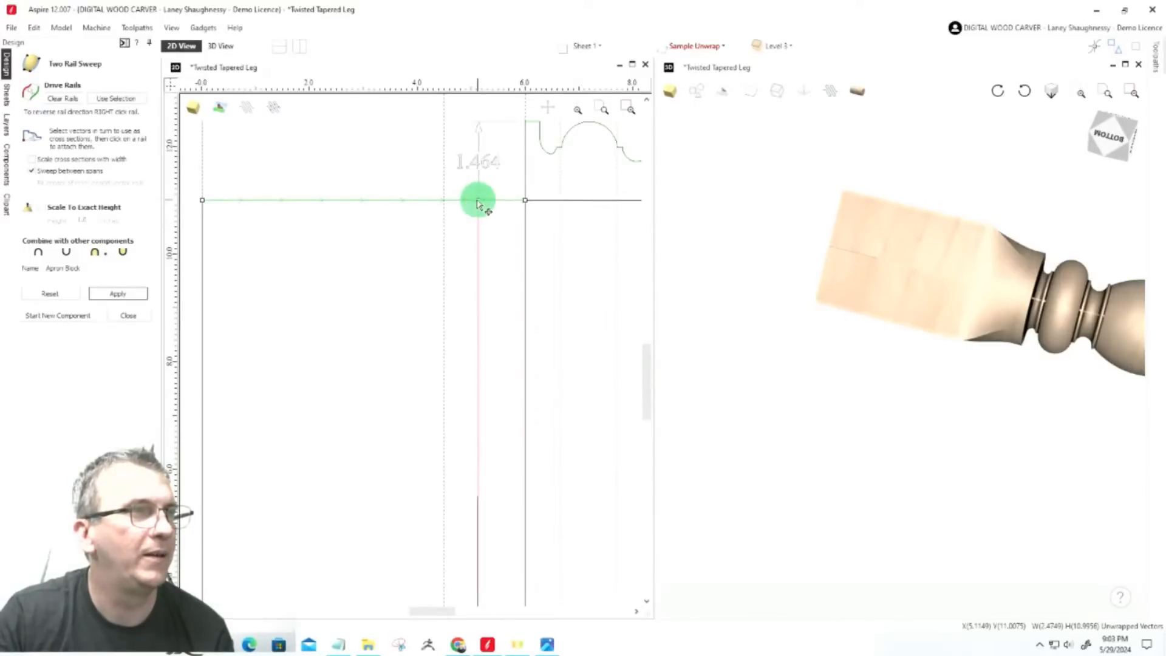
Regenerate the Apron Block sweep with the repositioned square cross section
scroll(485, 211, "down", 3)
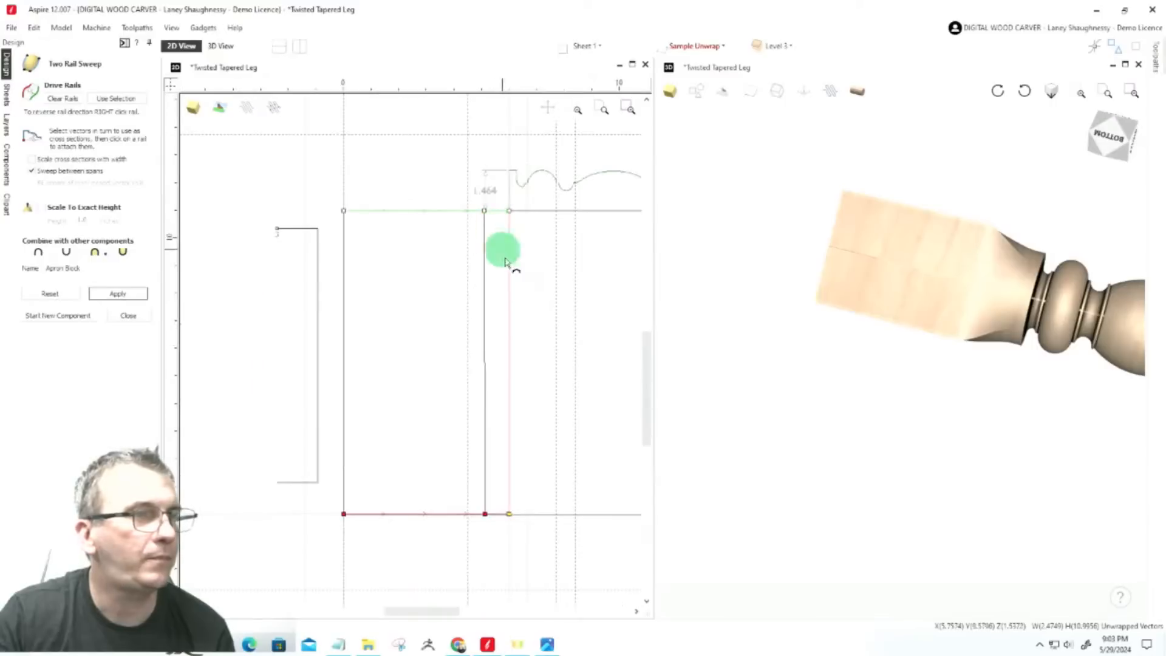
scroll(472, 556, "up", 3)
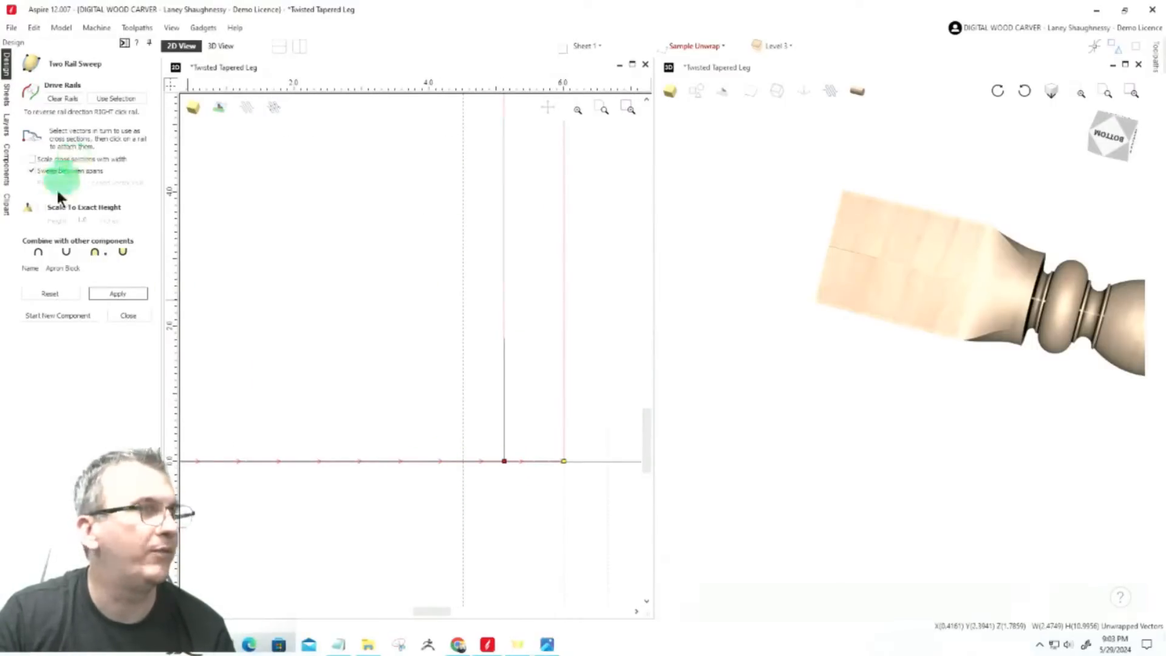
left_click(118, 294)
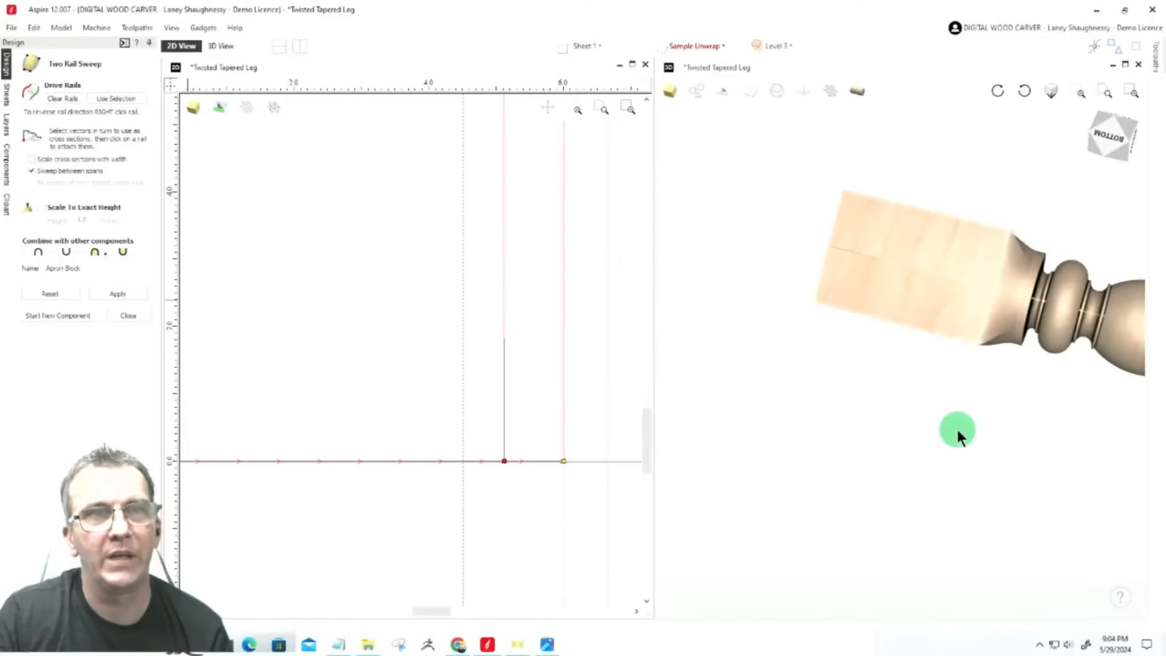
Examine the Apron Block's square-to-round transition in 3D from the bottom, front, top and an angled view
left_click(1119, 135)
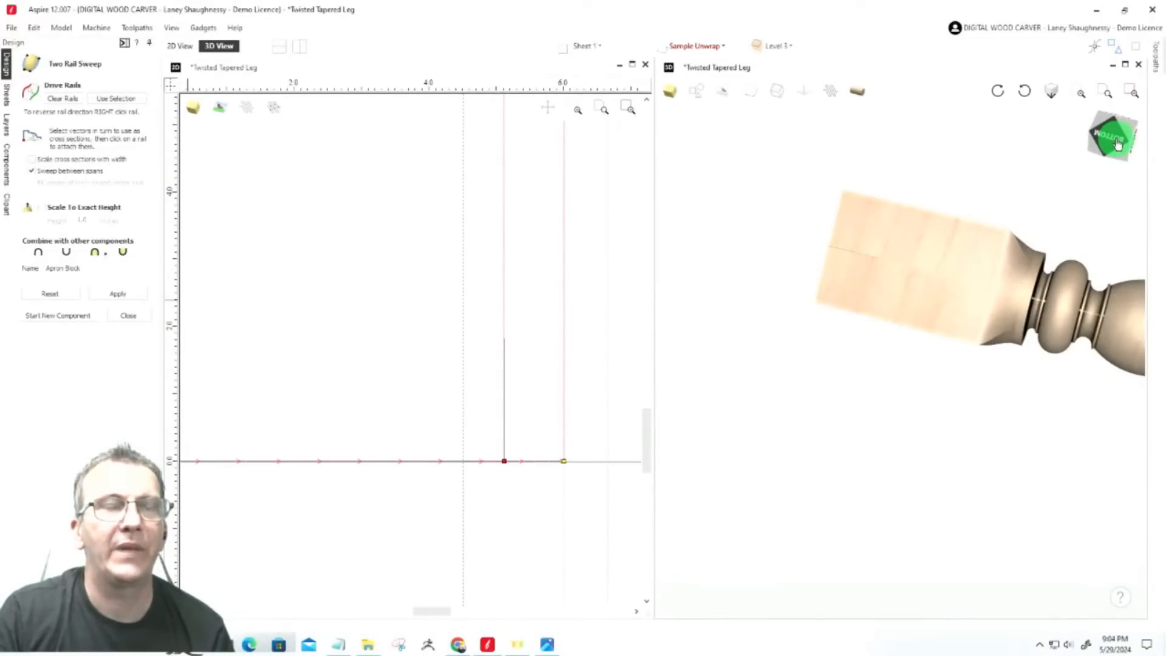
left_click_drag(1065, 109, 1066, 118)
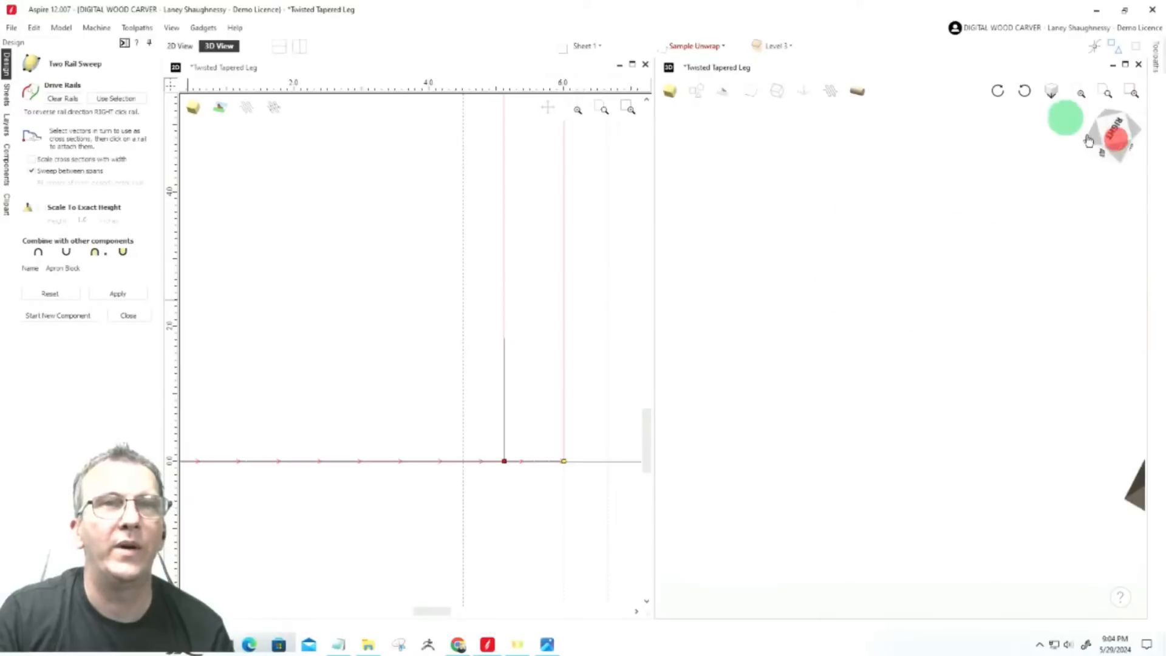
left_click(1097, 96)
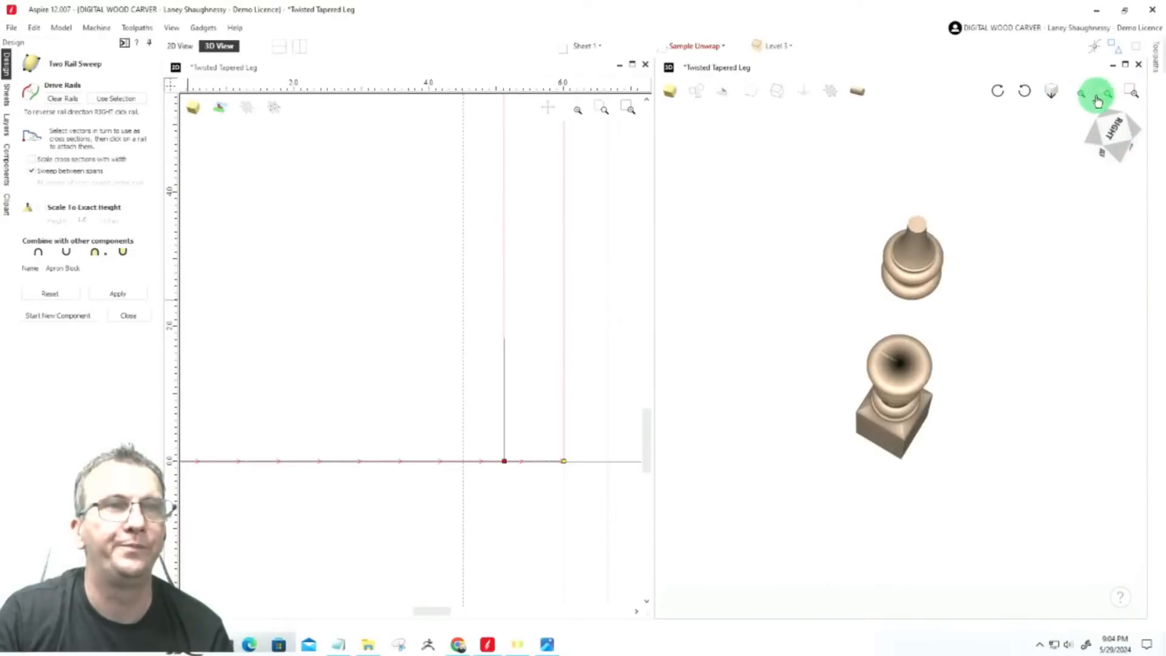
left_click(1110, 139)
left_click(1110, 156)
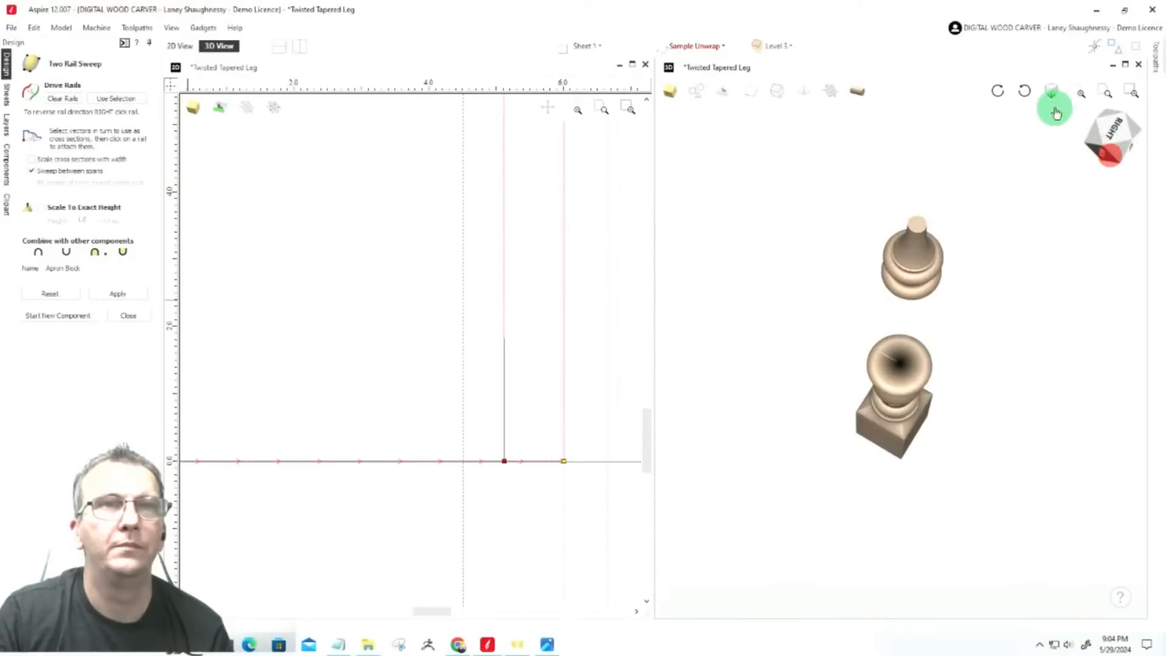
left_click_drag(1122, 150, 1118, 130)
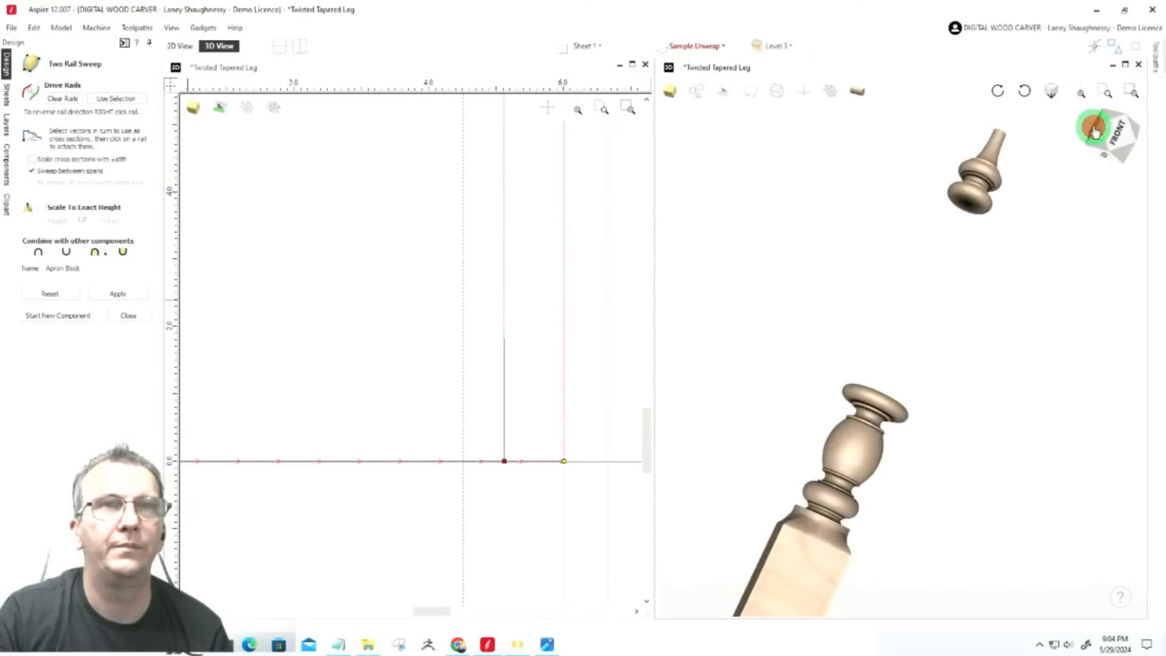
left_click(1095, 132)
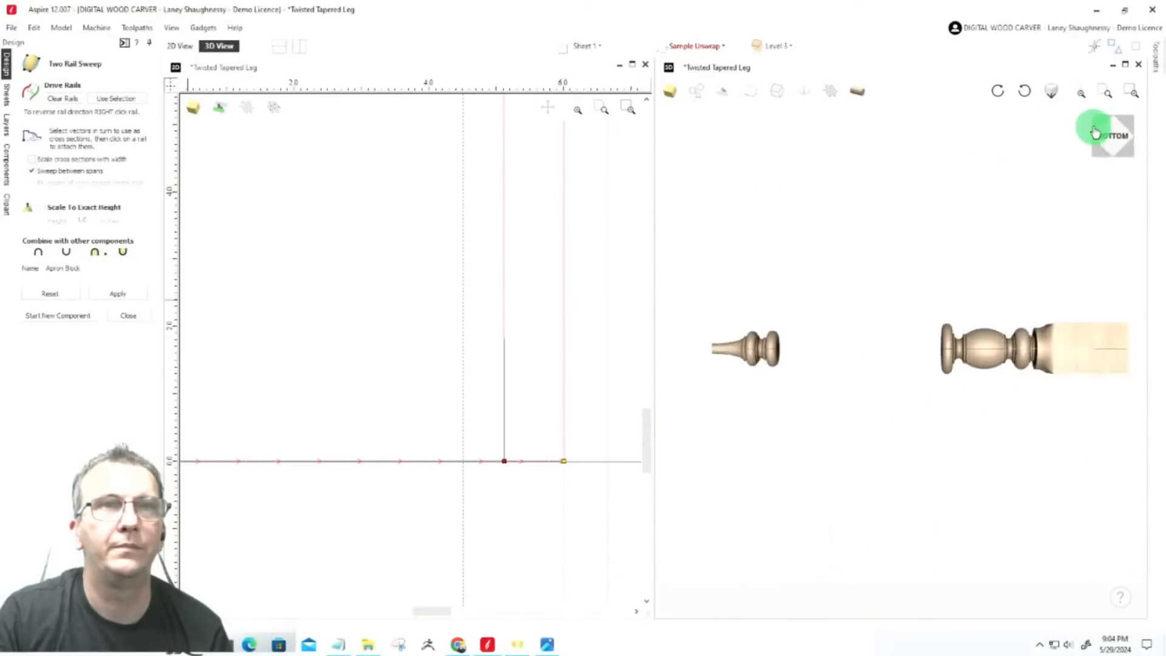
left_click(1116, 147)
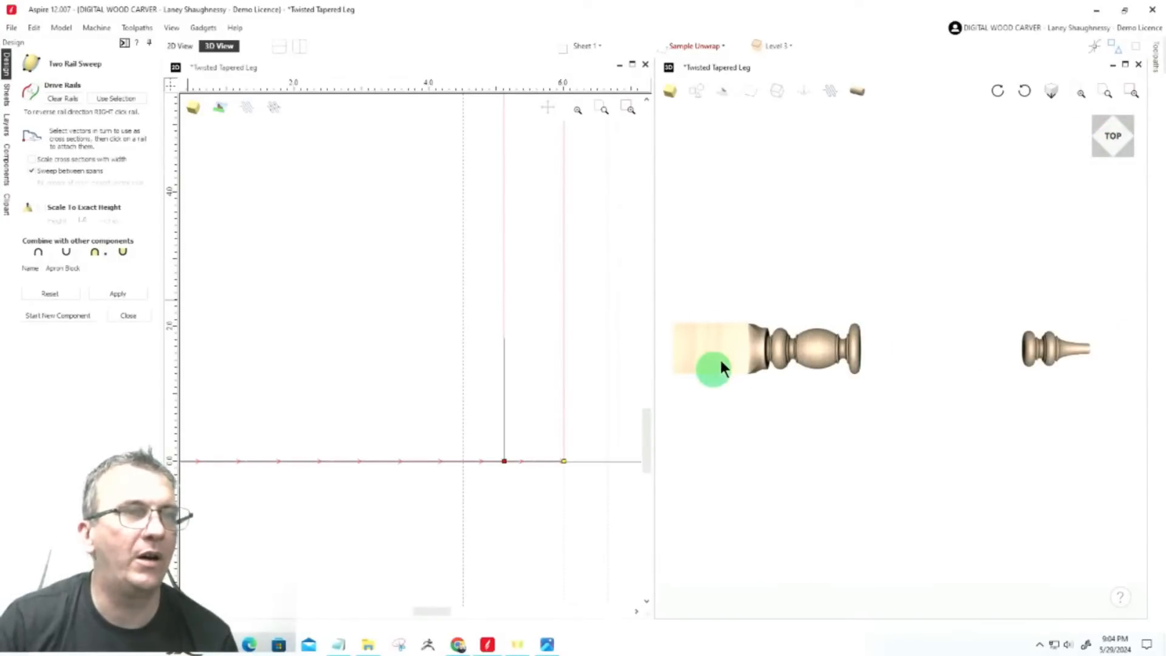
scroll(723, 365, "up", 2)
scroll(731, 348, "up", 3)
scroll(733, 349, "down", 1)
middle_click_drag(733, 350, 842, 363)
scroll(842, 362, "down", 1)
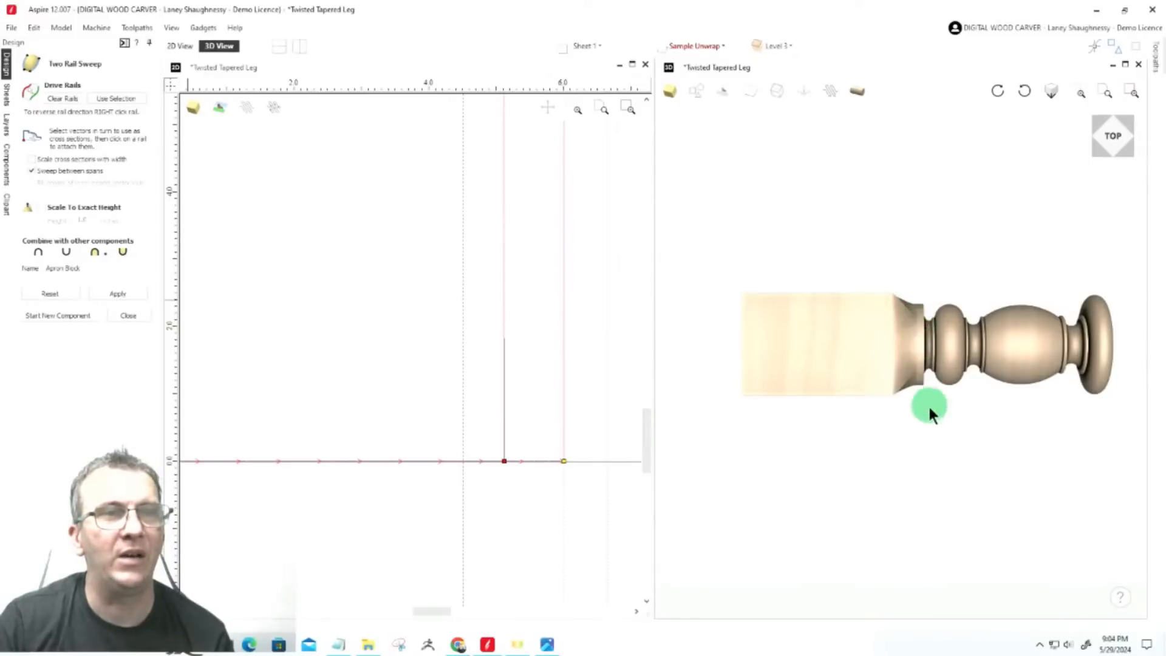
left_click(1093, 156)
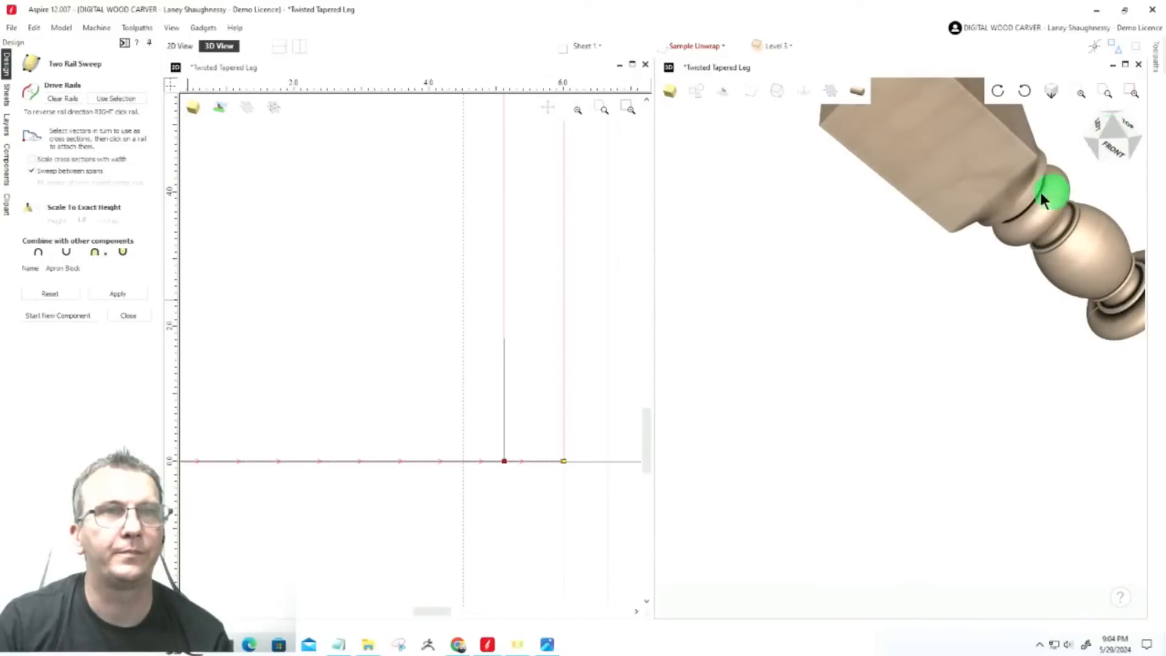
left_click(1088, 162)
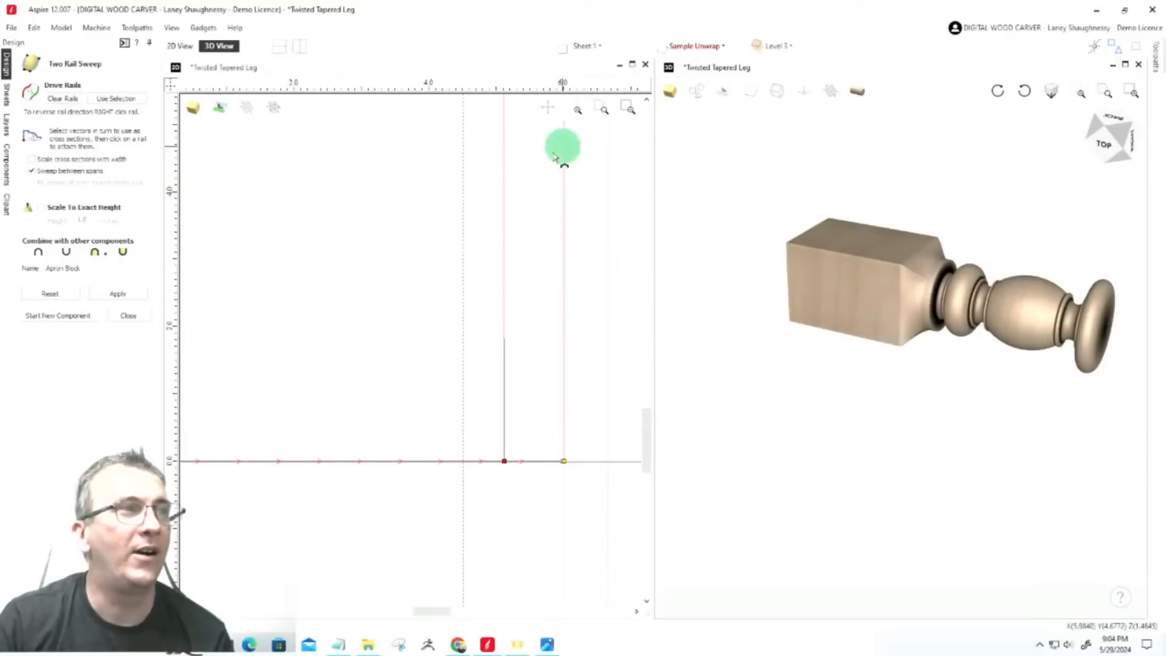
Review the 2D layout of cross sections, rails and leg profiles, including the bead profile beyond the tapered section
scroll(412, 373, "down", 5)
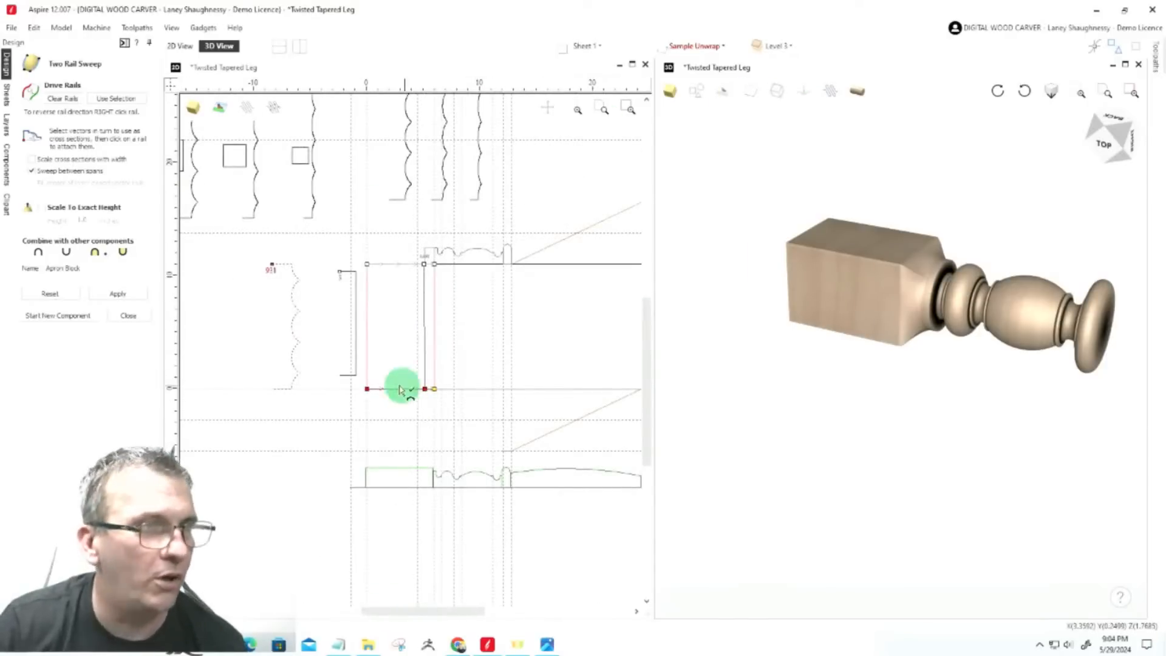
scroll(401, 389, "down", 2)
scroll(546, 364, "up", 3)
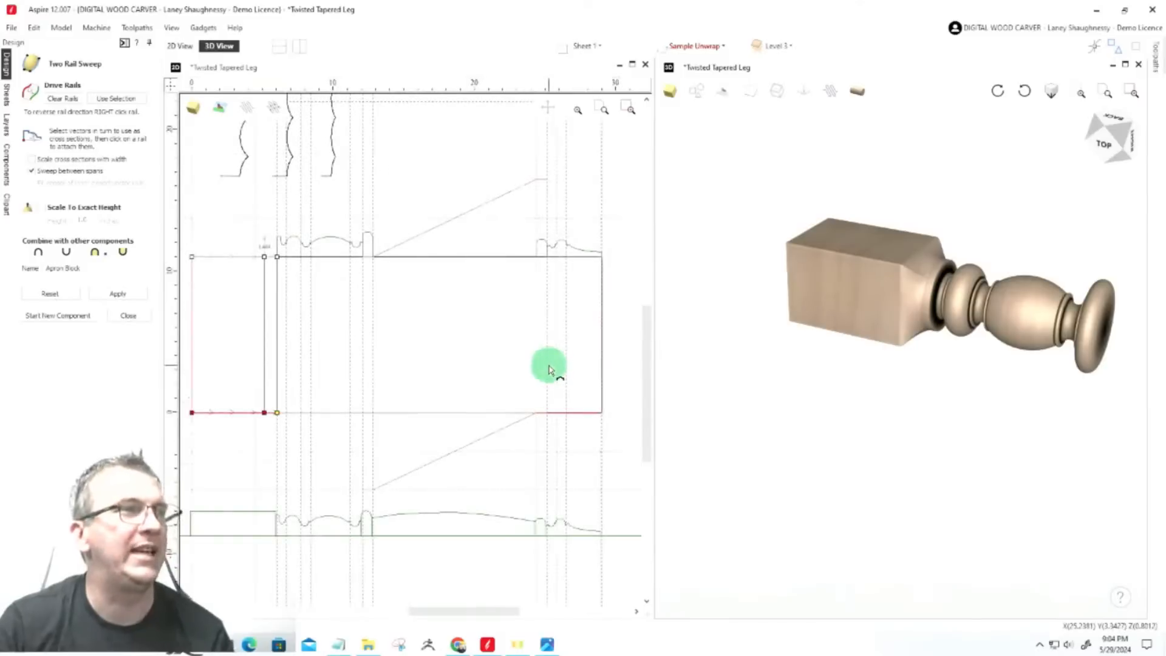
scroll(549, 370, "down", 3)
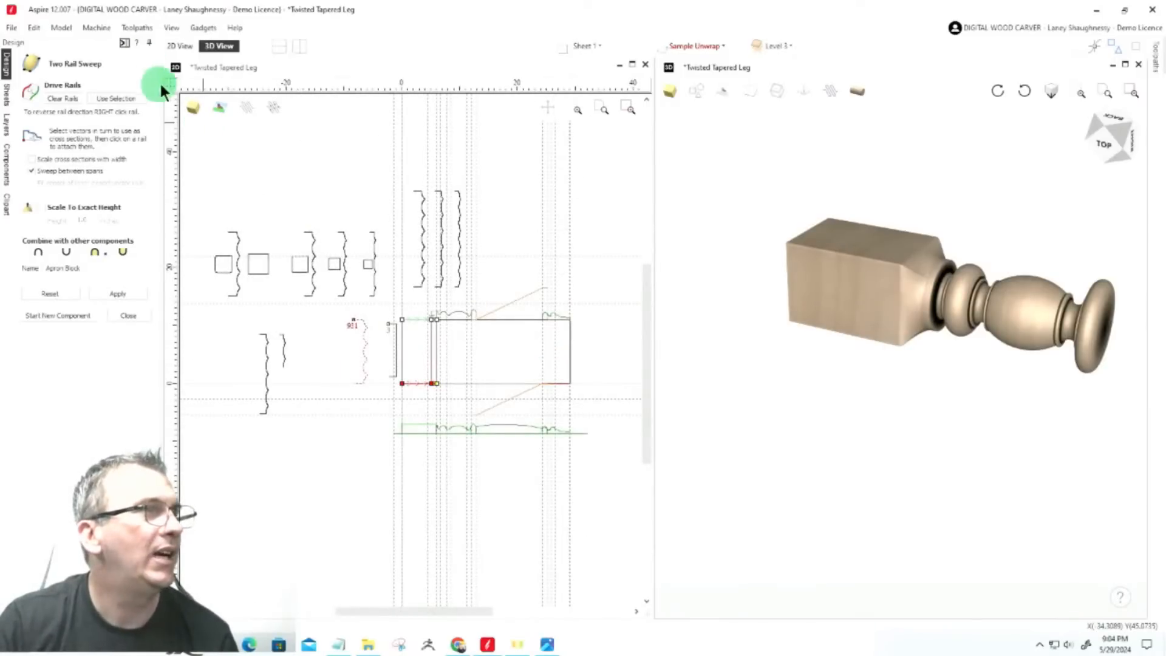
scroll(480, 310, "down", 4)
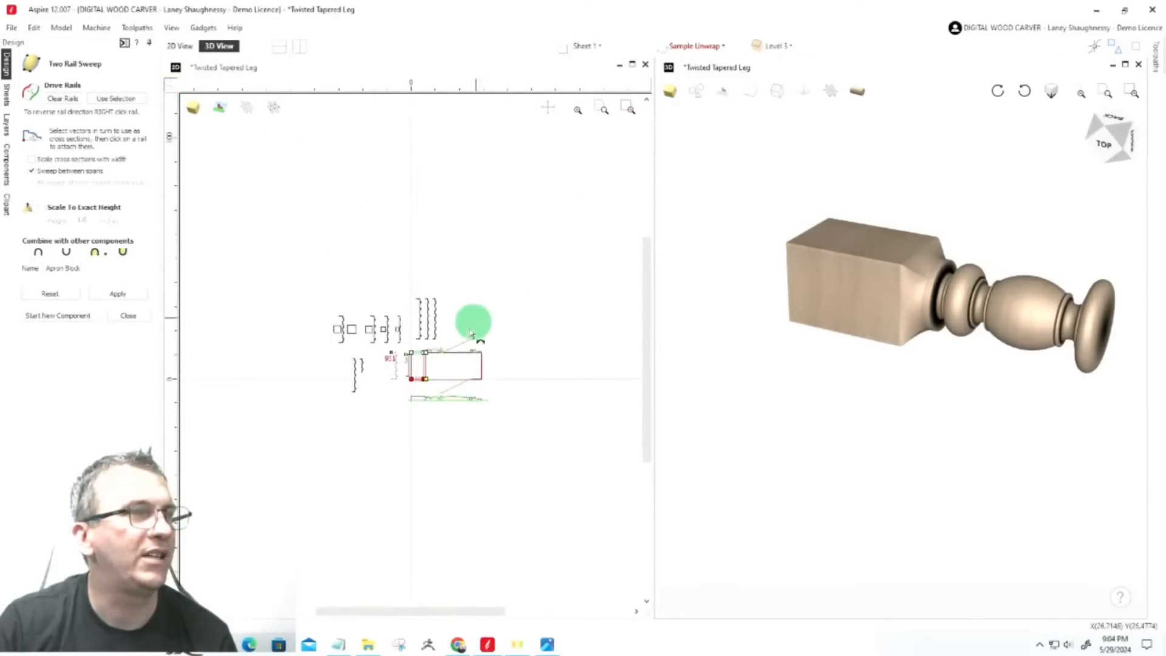
scroll(471, 333, "up", 2)
scroll(407, 386, "up", 2)
scroll(493, 327, "up", 2)
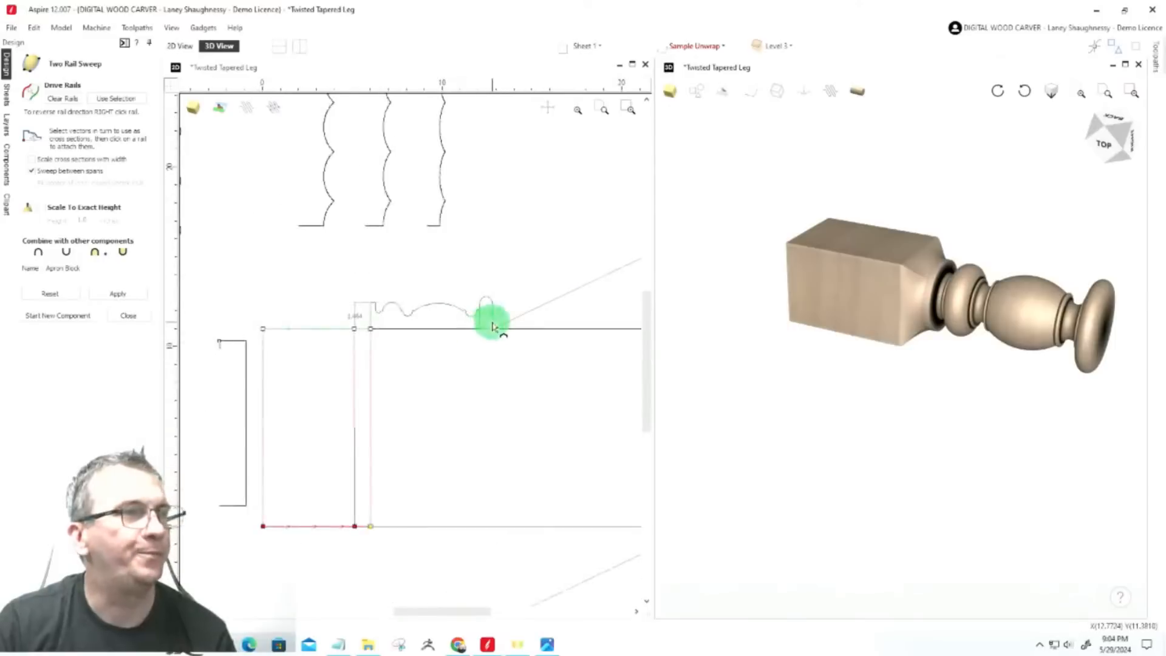
scroll(491, 304, "down", 4)
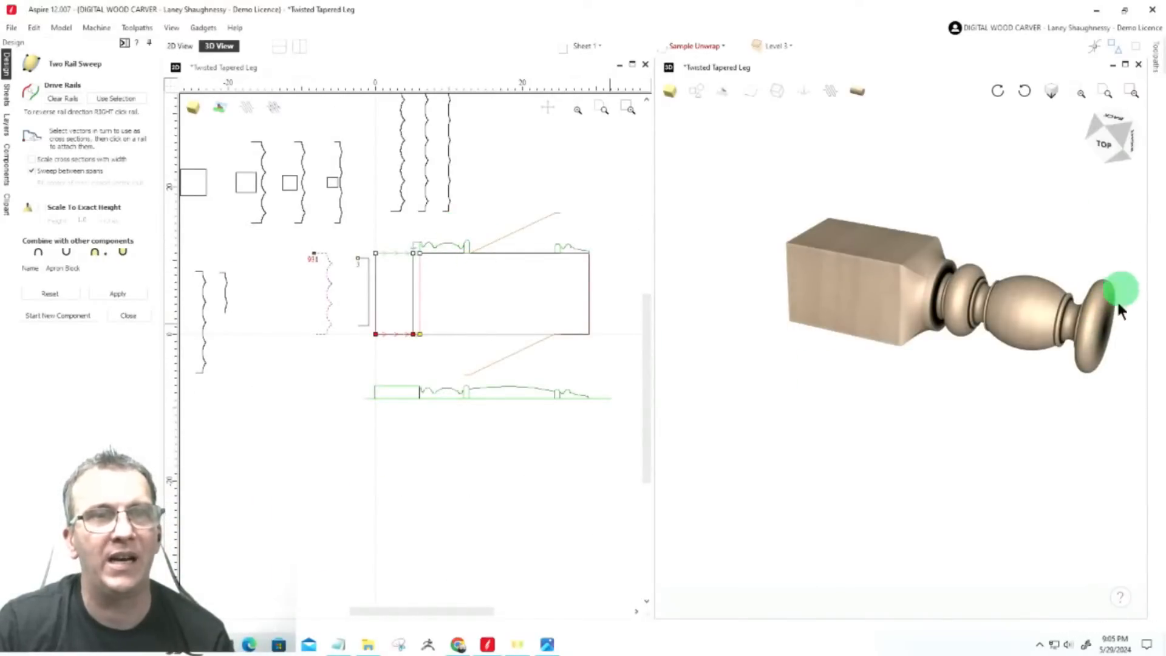
scroll(557, 249, "up", 10)
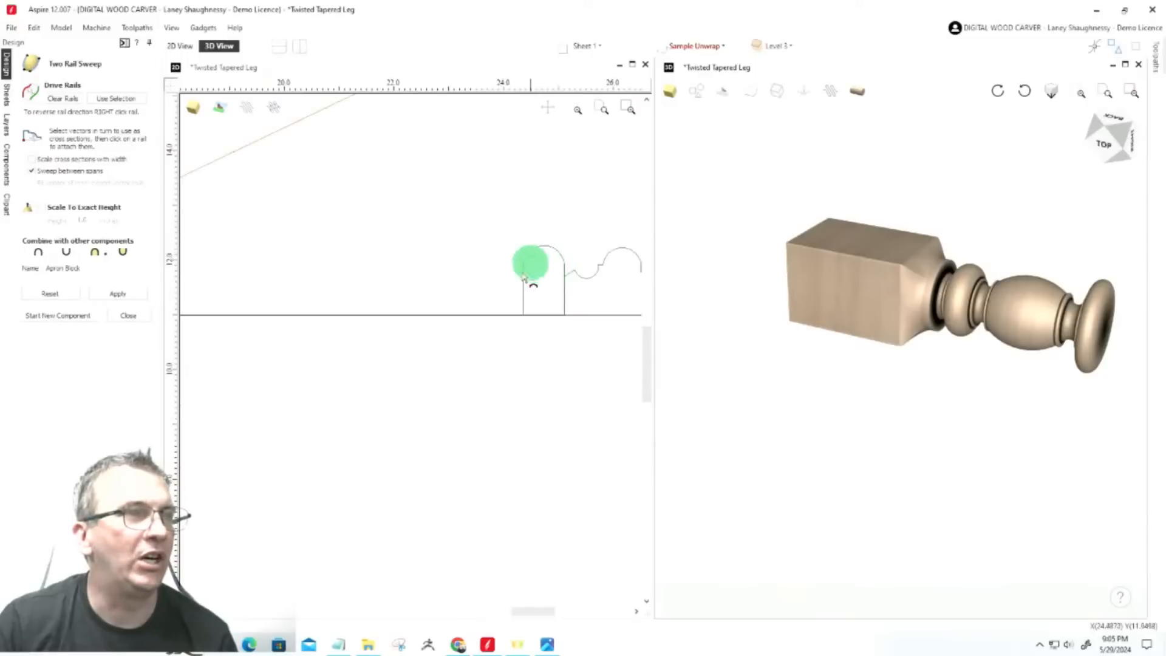
Examine how the long unwrapped profiles relate to the end beads and taper line in the 2D layout
scroll(530, 290, "down", 5)
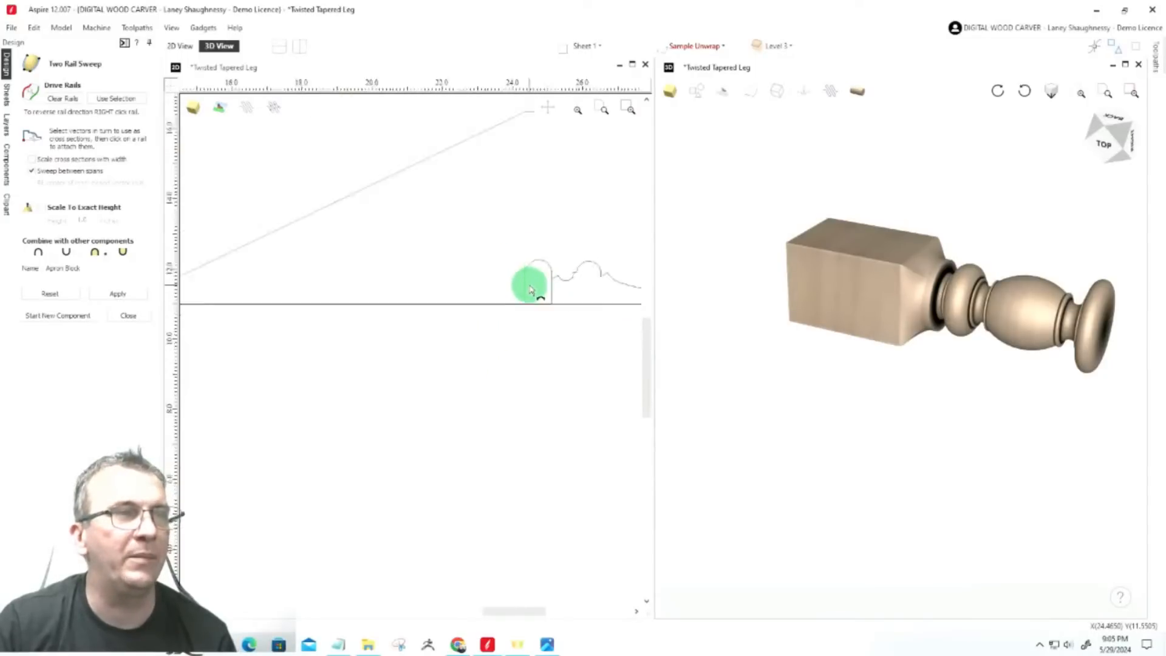
scroll(526, 261, "down", 4)
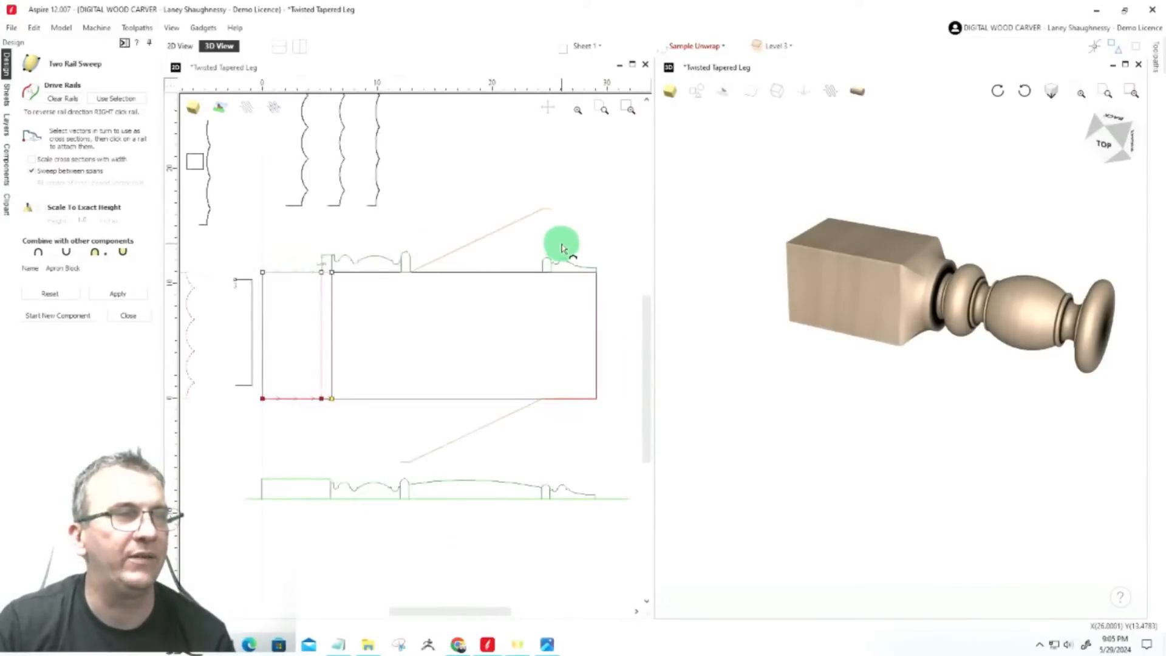
scroll(417, 250, "down", 2)
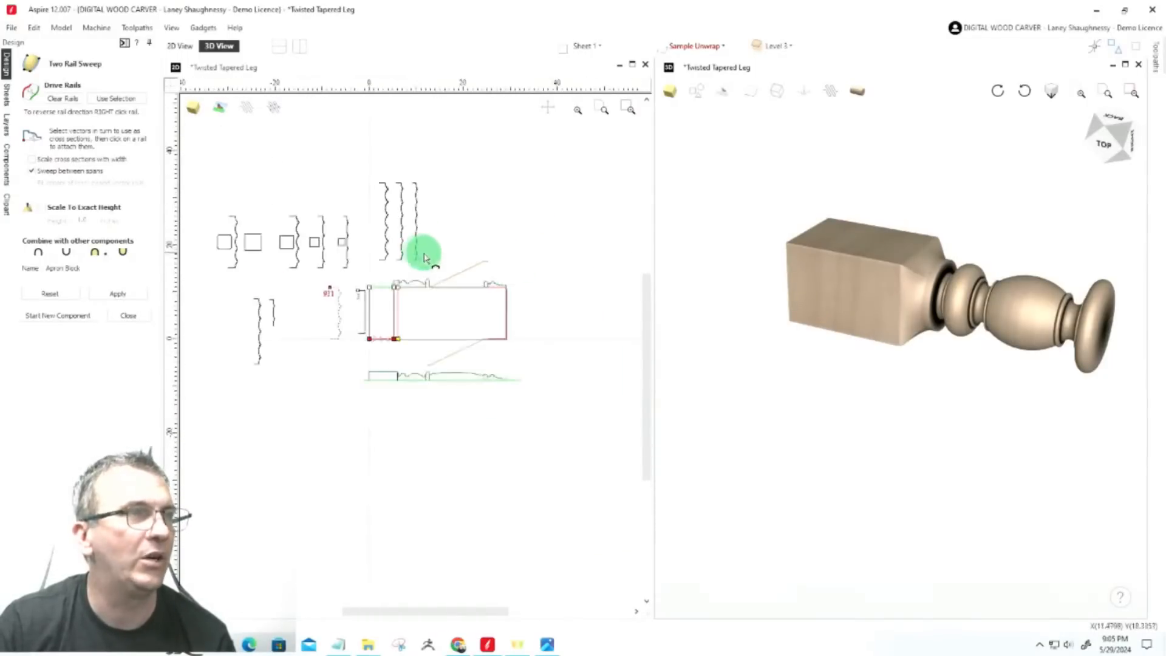
scroll(385, 266, "up", 2)
left_click(383, 256)
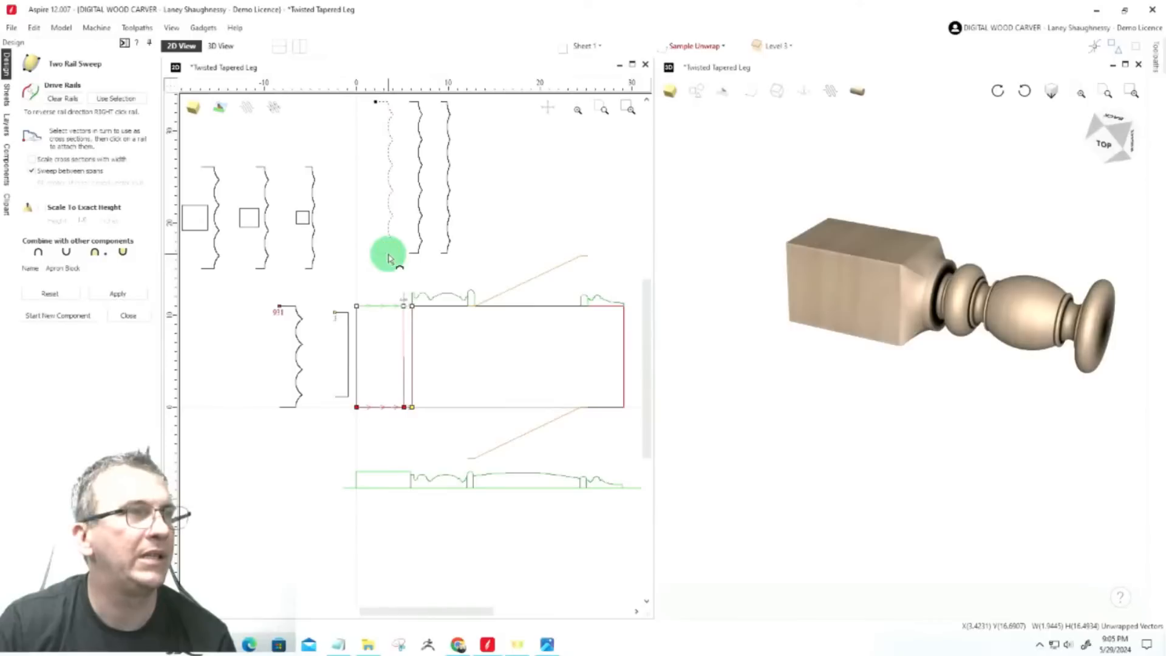
scroll(389, 258, "down", 2)
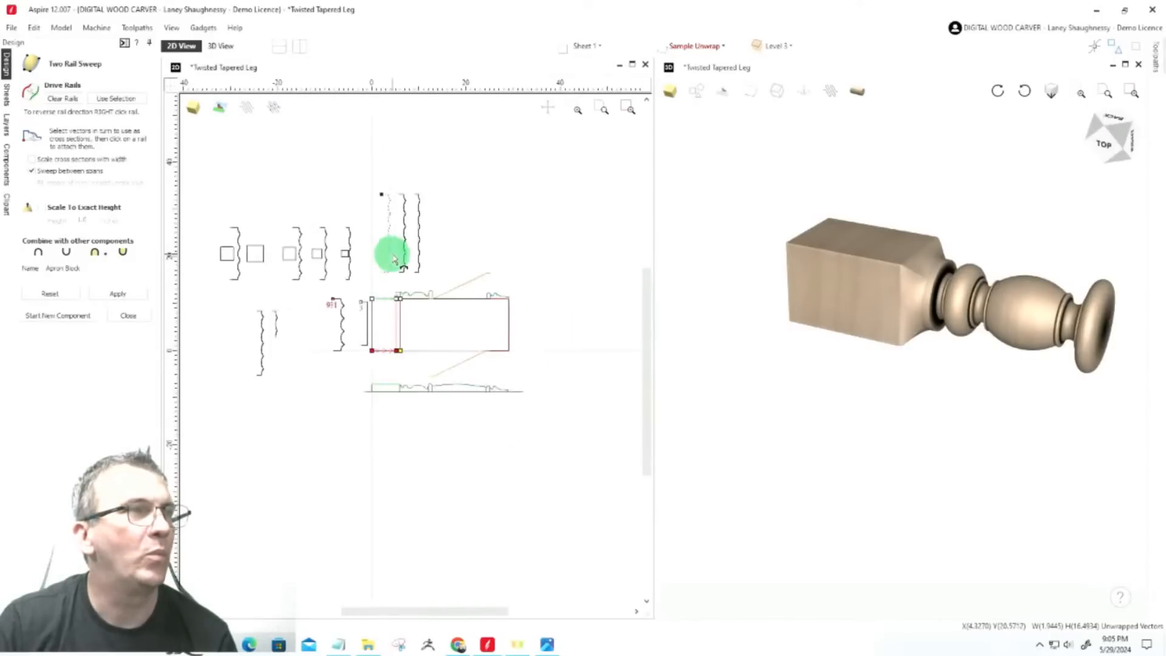
scroll(255, 273, "up", 3)
scroll(261, 275, "down", 2)
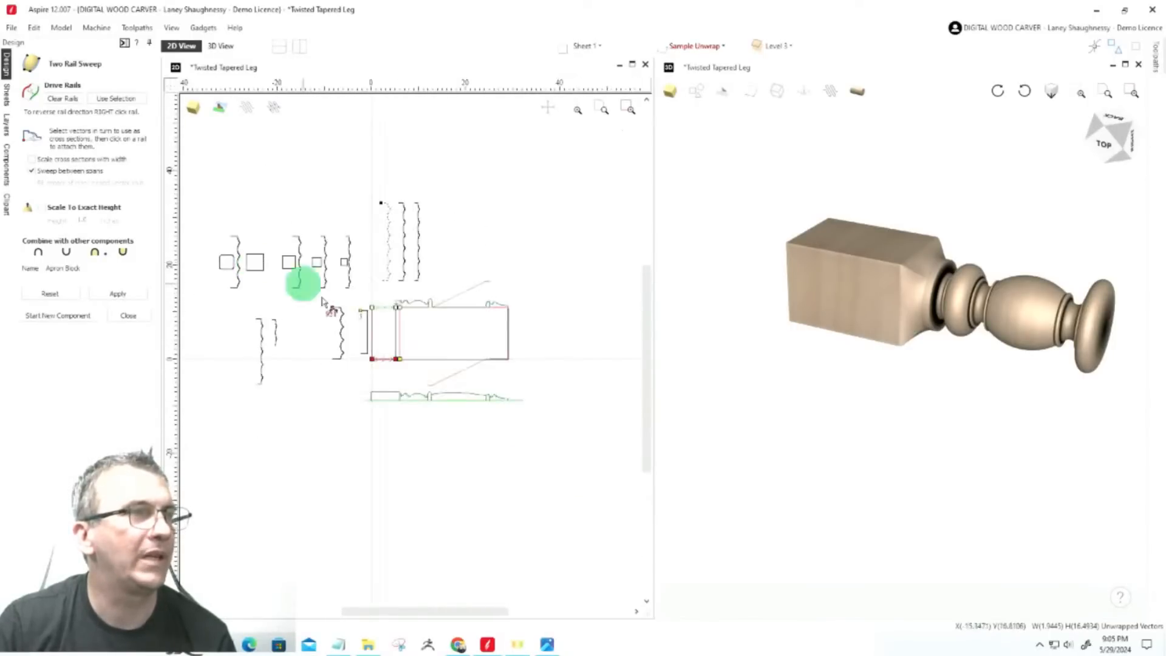
scroll(409, 333, "up", 3)
scroll(480, 243, "up", 2)
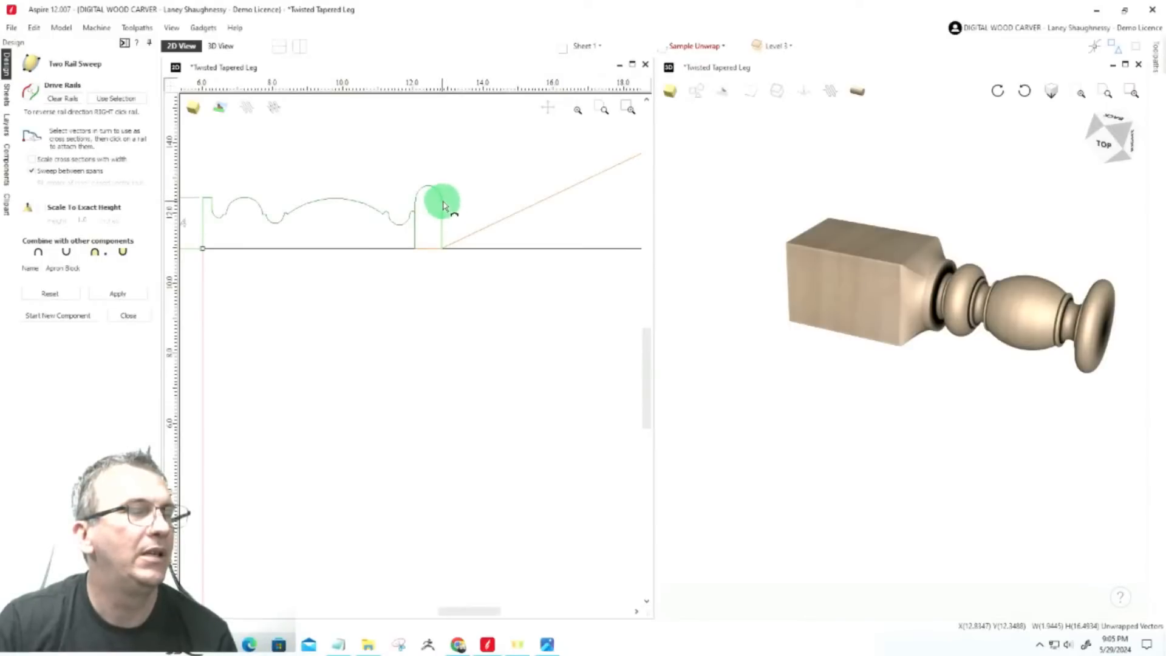
Close the Two Rail Sweep and add a vertical dimension to the straight edge of the bead where the taper begins
left_click(126, 316)
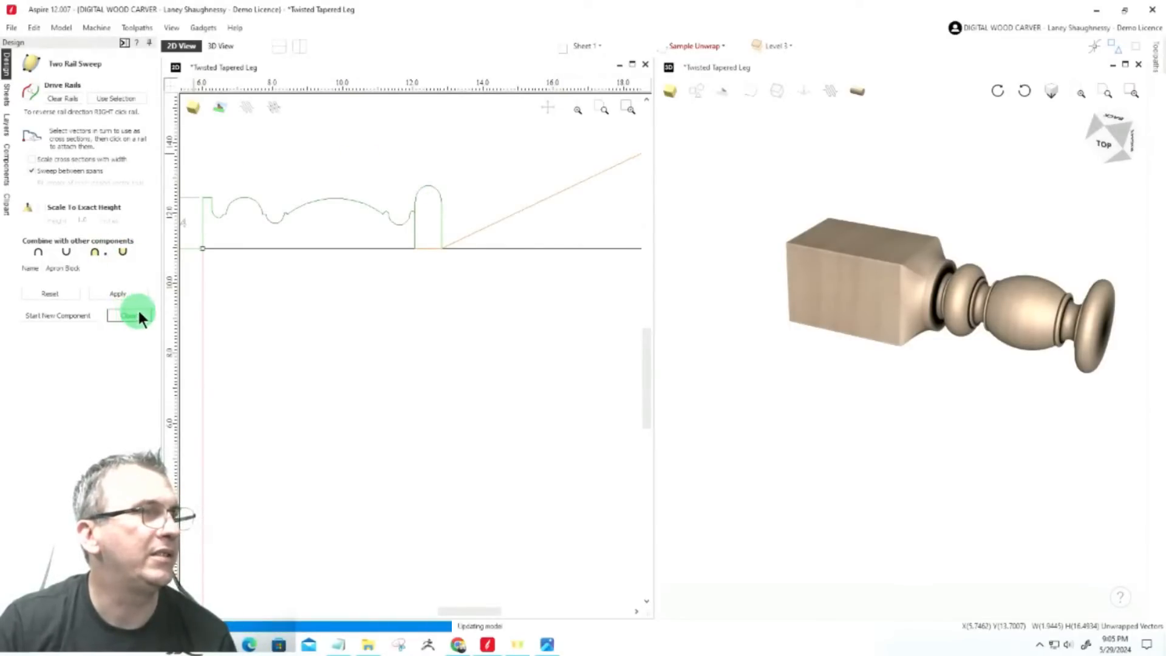
left_click(141, 313)
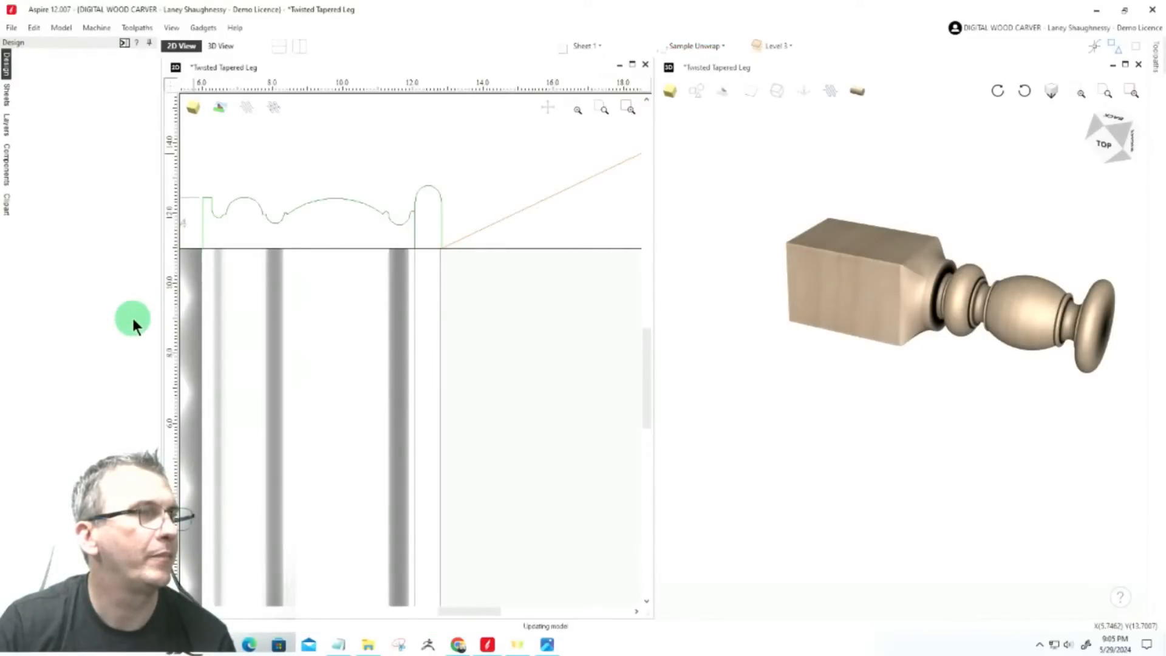
left_click(7, 67)
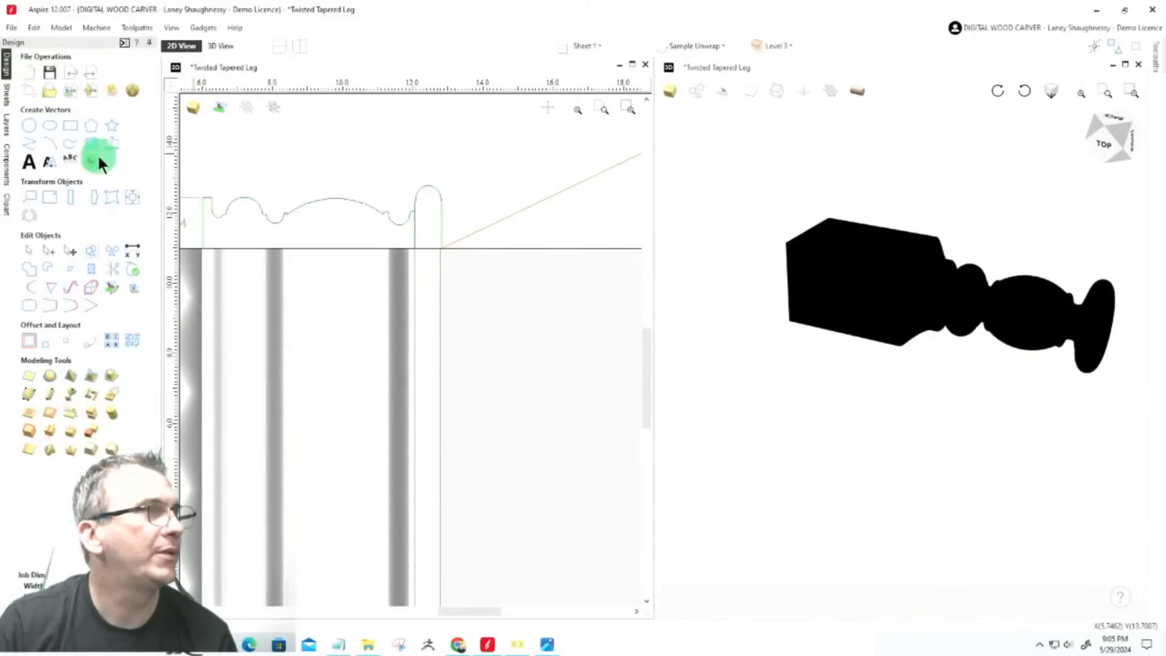
left_click(115, 146)
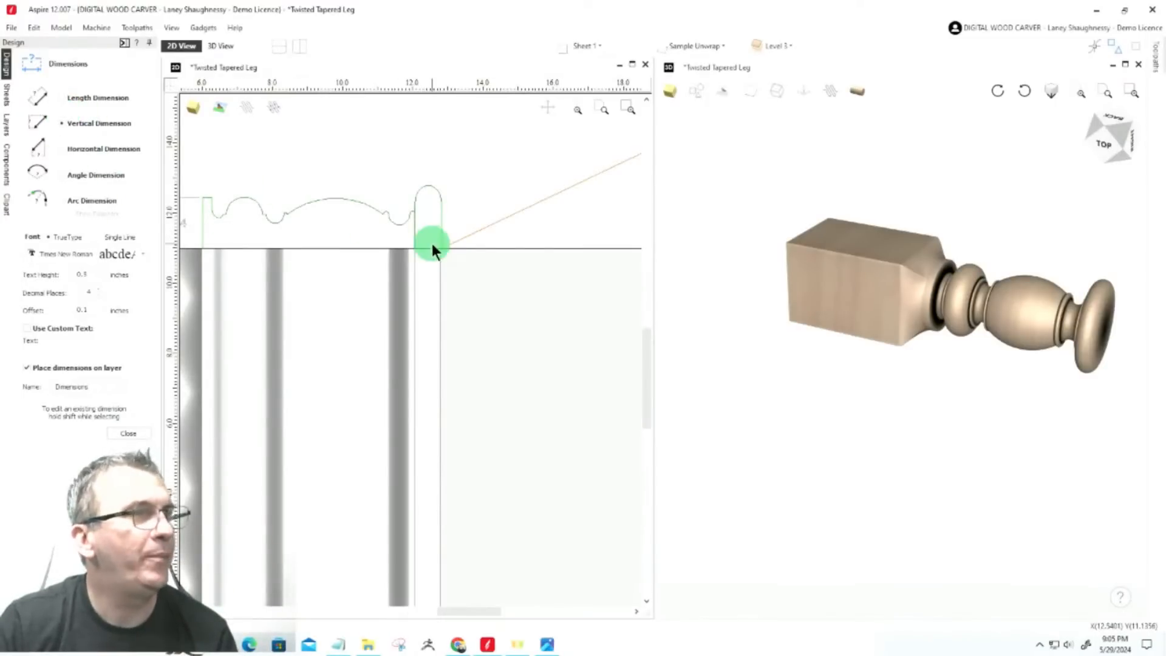
left_click(441, 248)
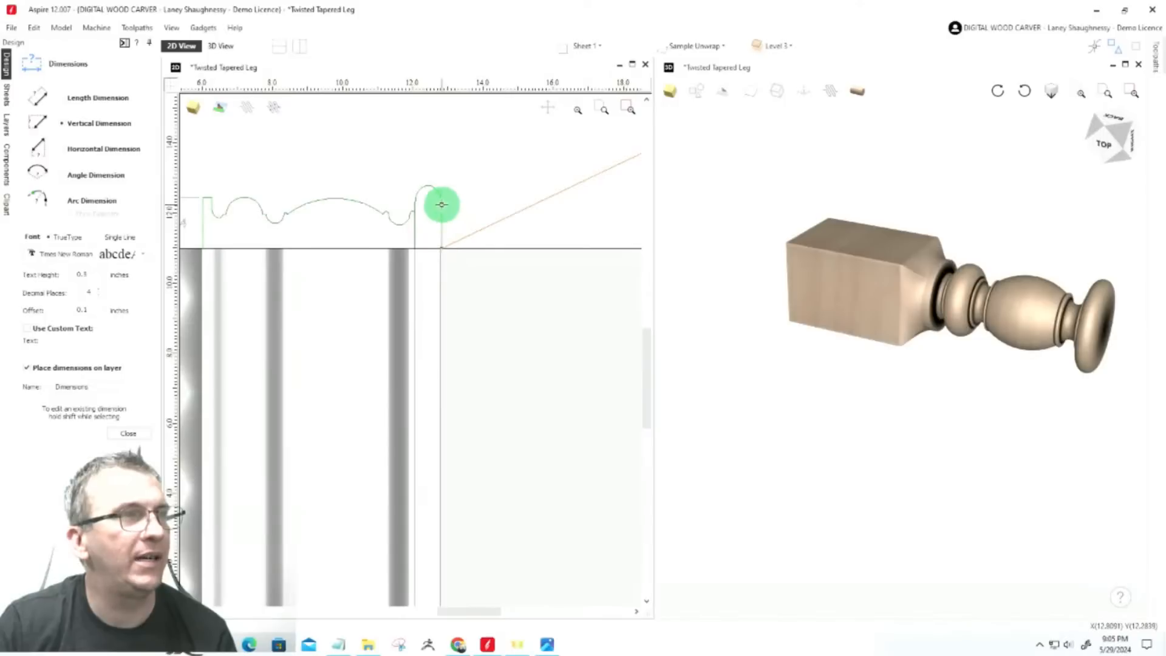
left_click(485, 208)
scroll(478, 237, "up", 4)
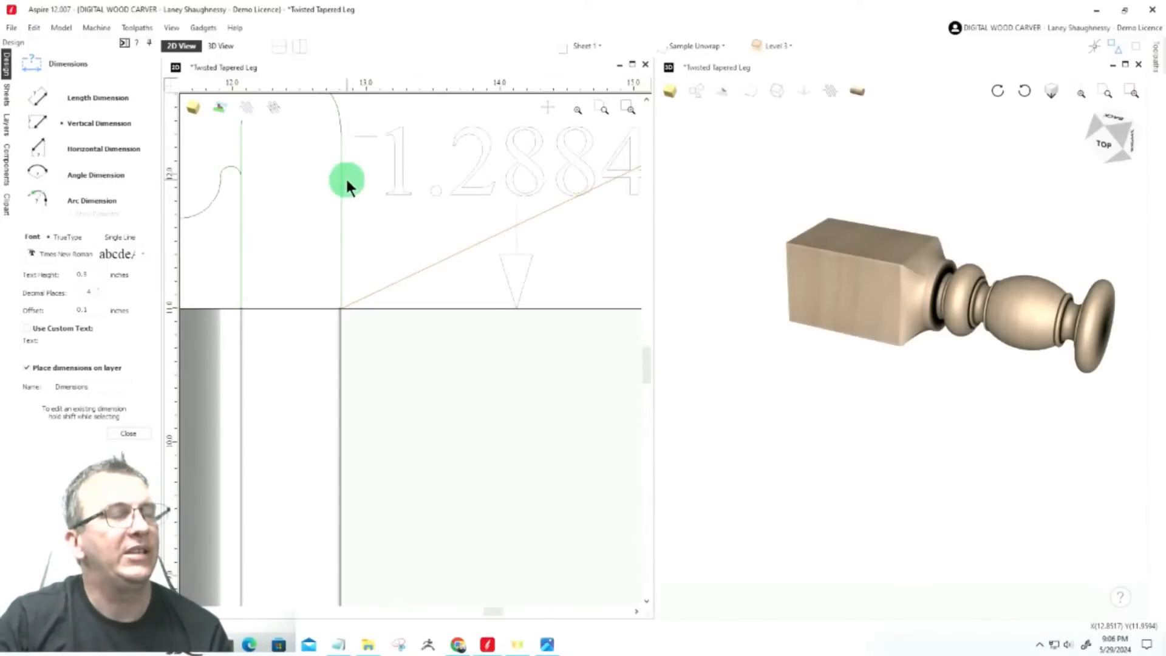
Finish dimensioning and check the sizes of the largest and middle squares in the row of three beside their unwrapped profiles
scroll(682, 247, "down", 2)
scroll(392, 377, "down", 6)
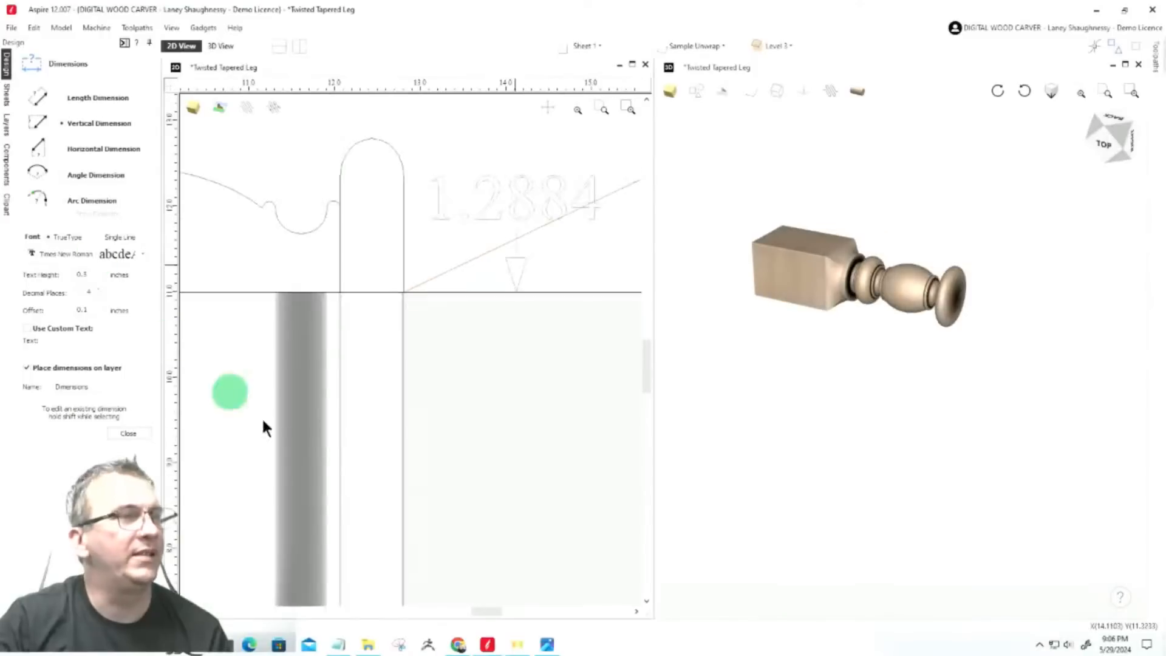
scroll(390, 382, "down", 5)
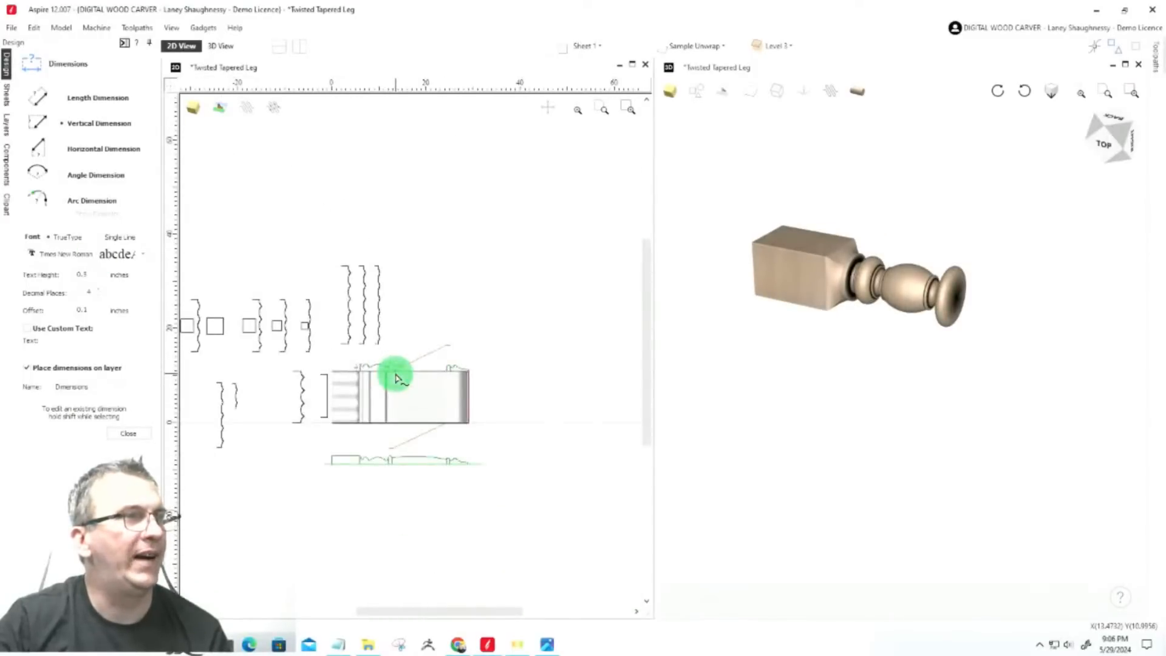
scroll(236, 286, "up", 3)
scroll(236, 285, "up", 3)
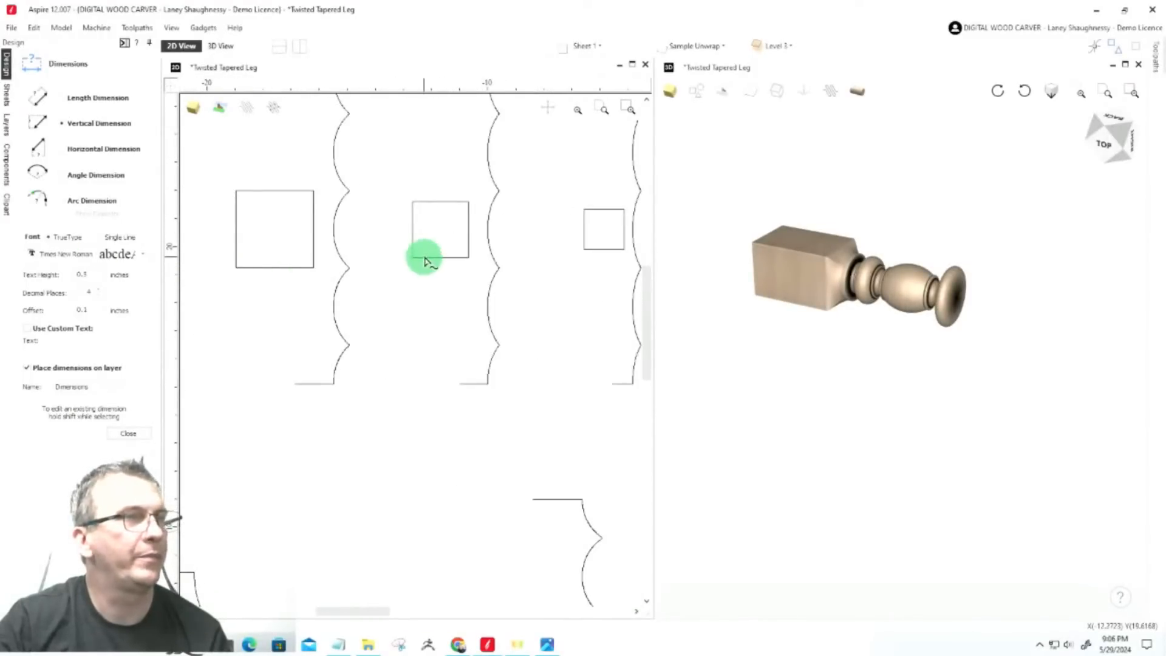
left_click(121, 432)
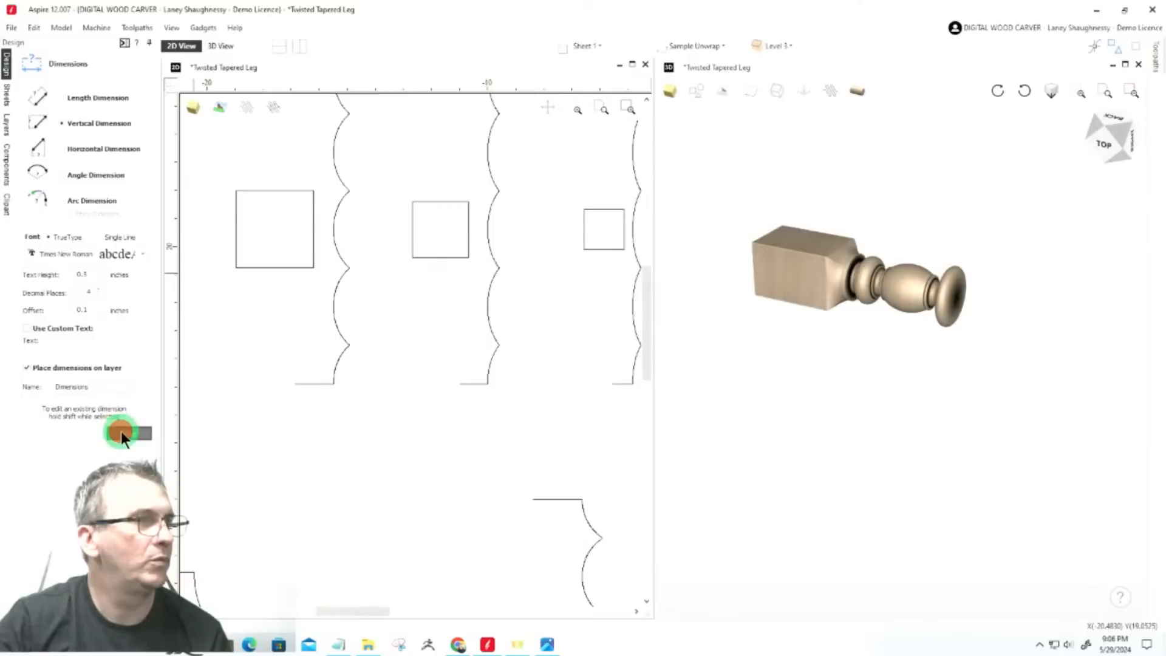
left_click(256, 267)
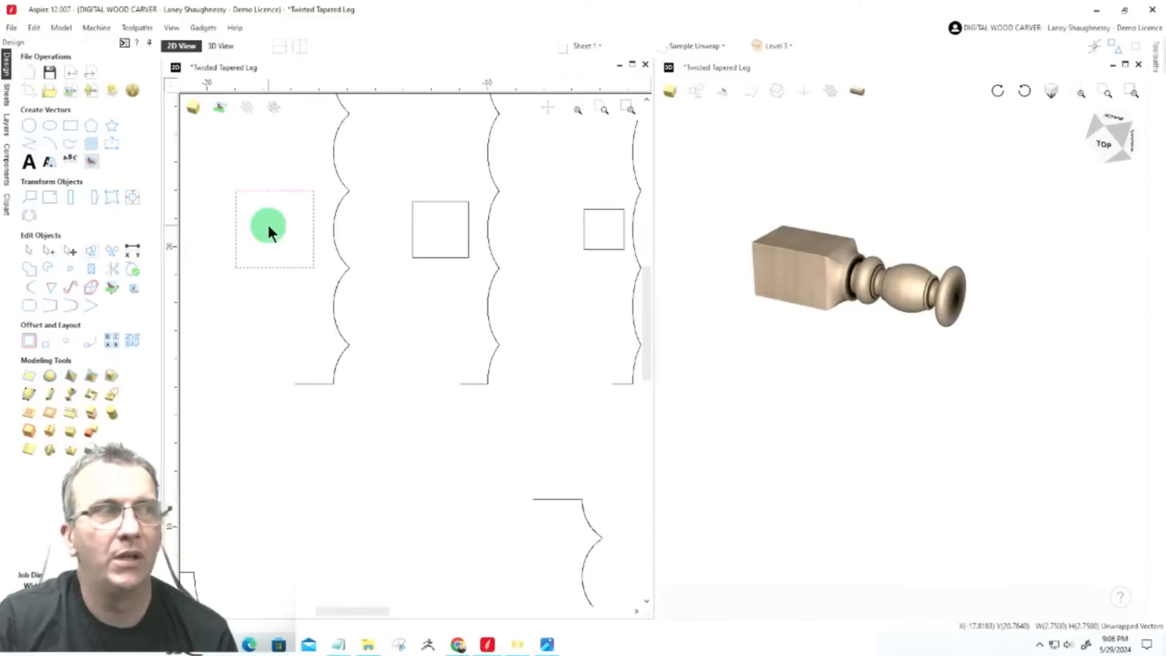
left_click(435, 201)
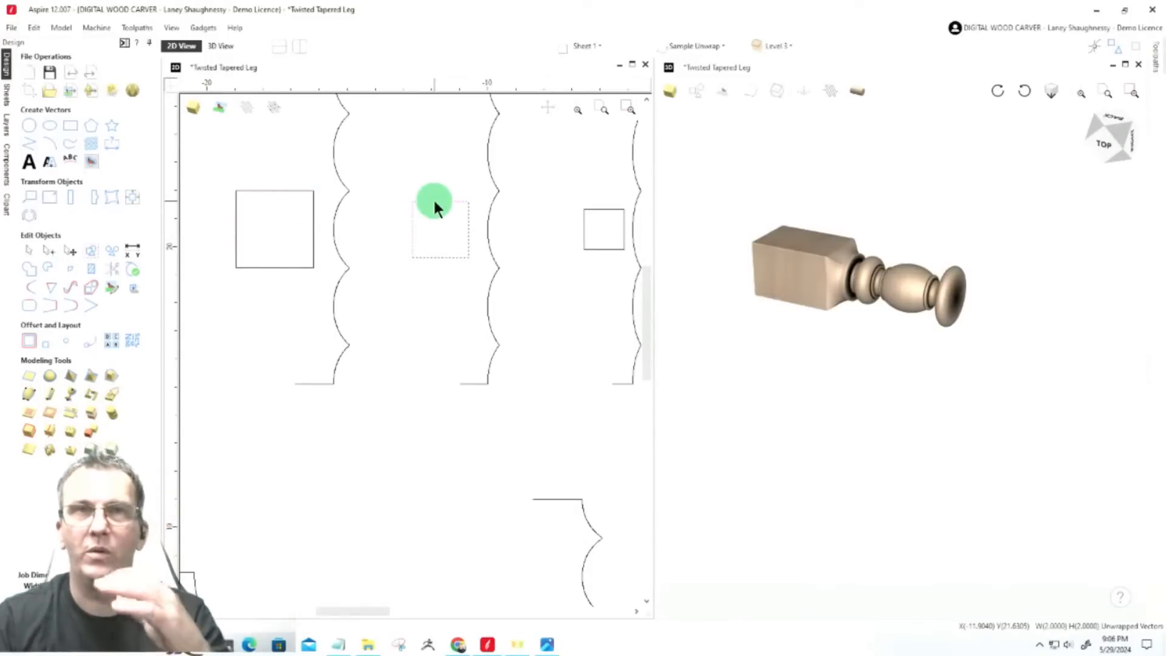
left_click(268, 190)
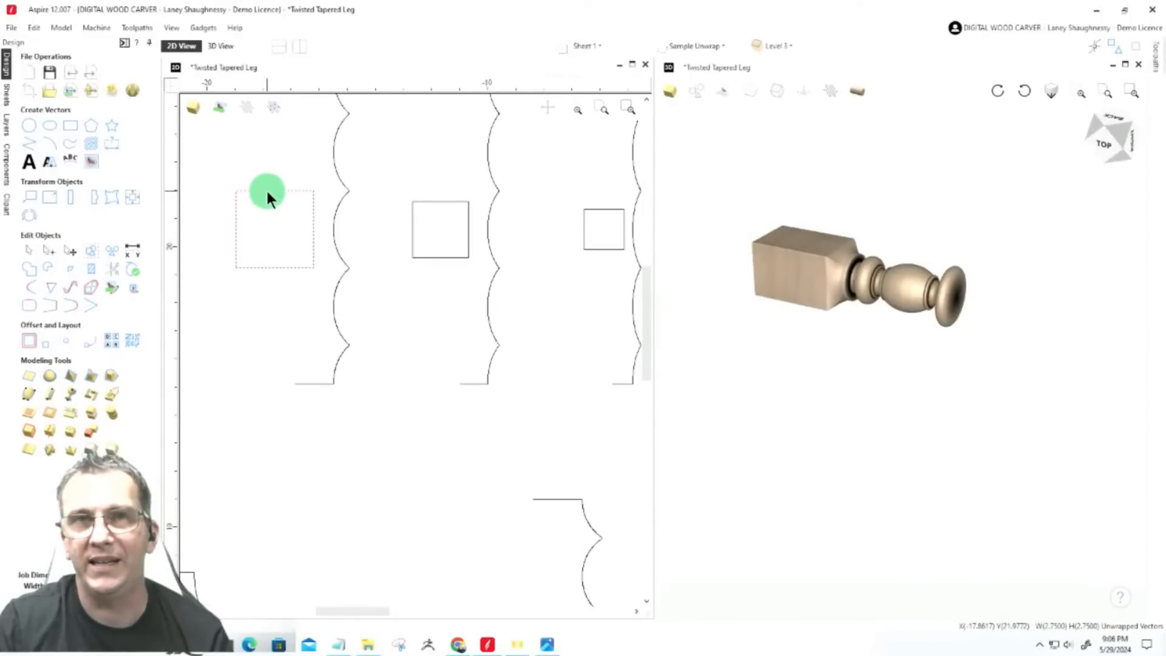
Compare the dimensioned bead at the start of the taper with the squares and their unwrapped cross sections
scroll(648, 344, "down", 8)
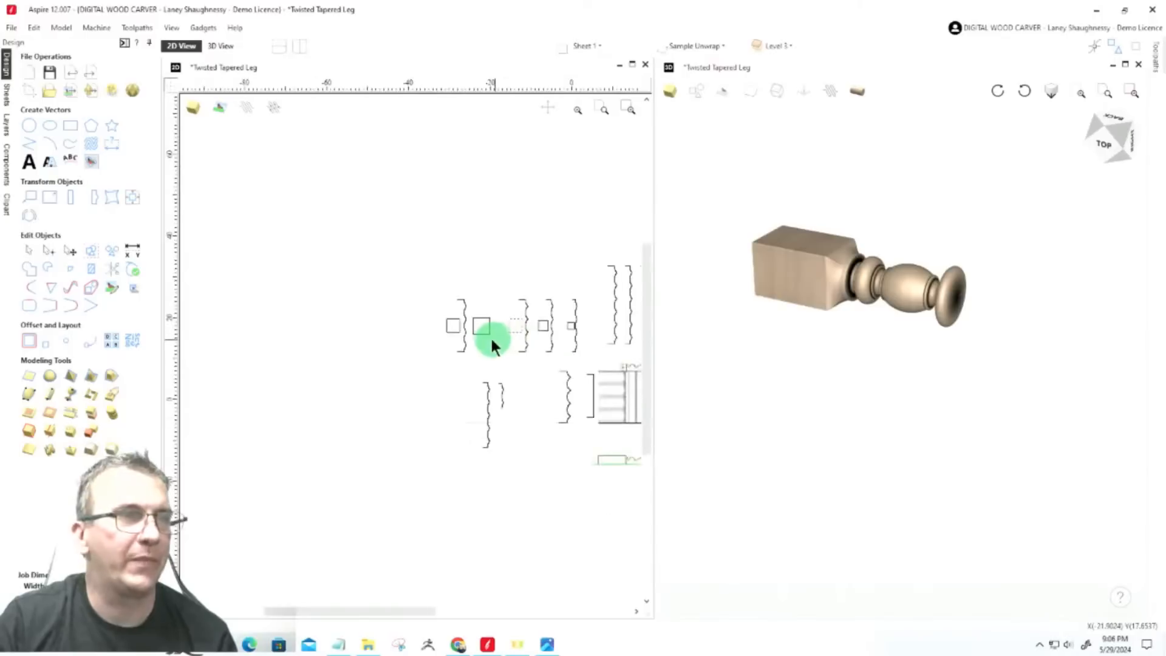
scroll(490, 337, "up", 10)
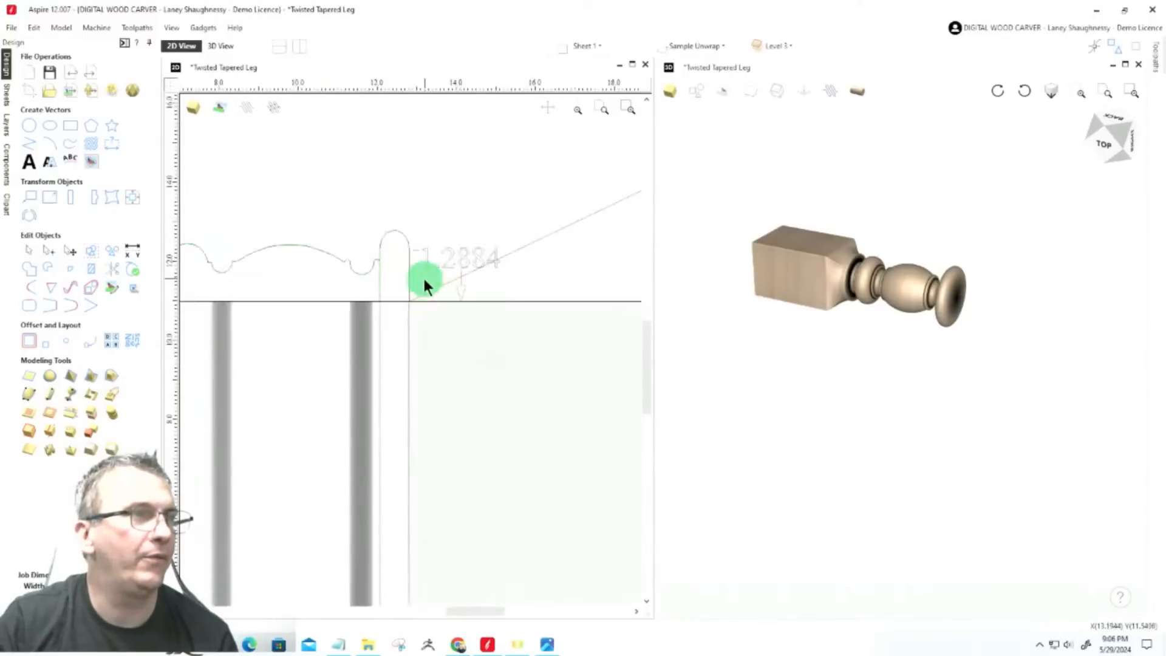
scroll(424, 284, "up", 2)
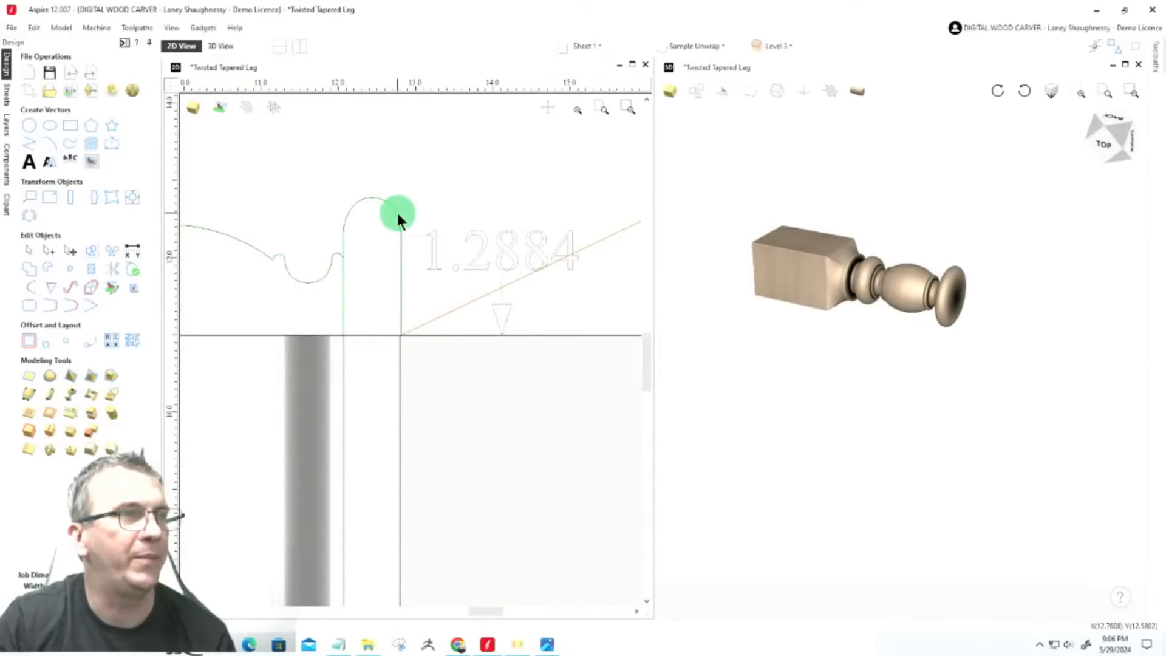
scroll(547, 291, "down", 5)
scroll(529, 286, "down", 2)
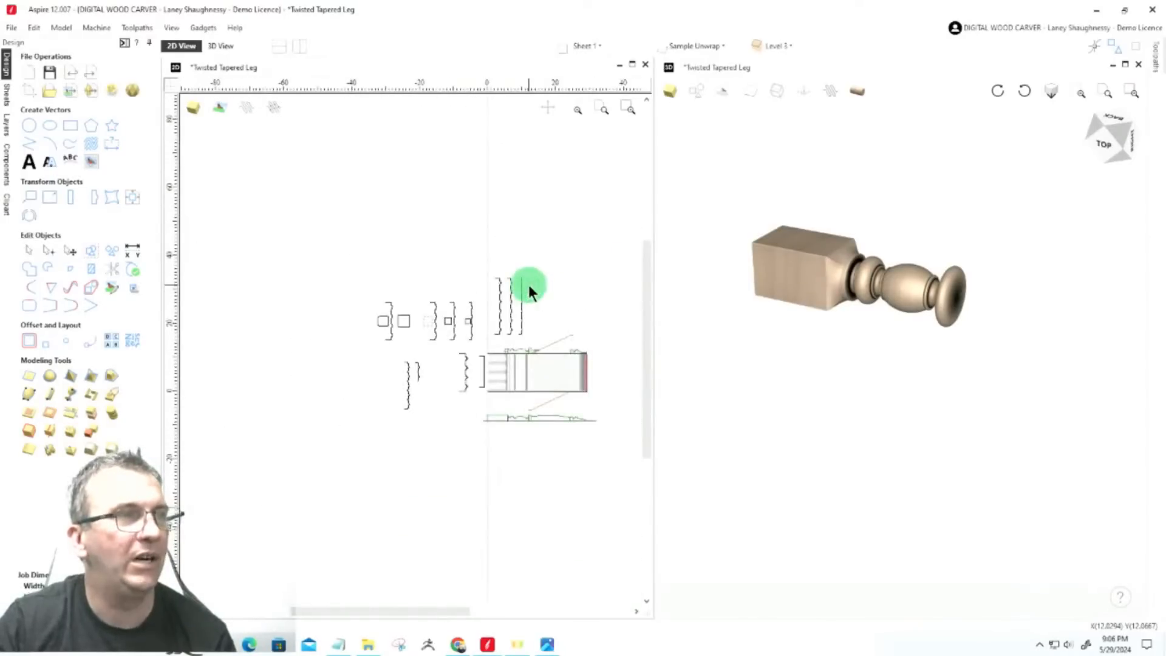
scroll(443, 333, "up", 5)
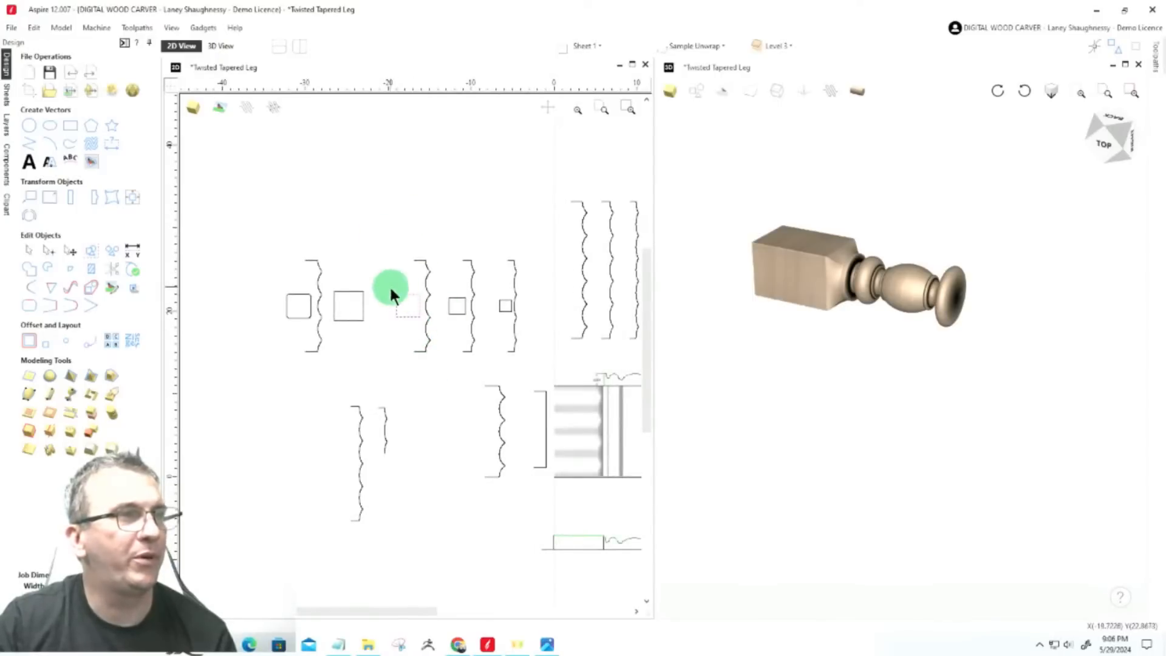
scroll(404, 303, "up", 4)
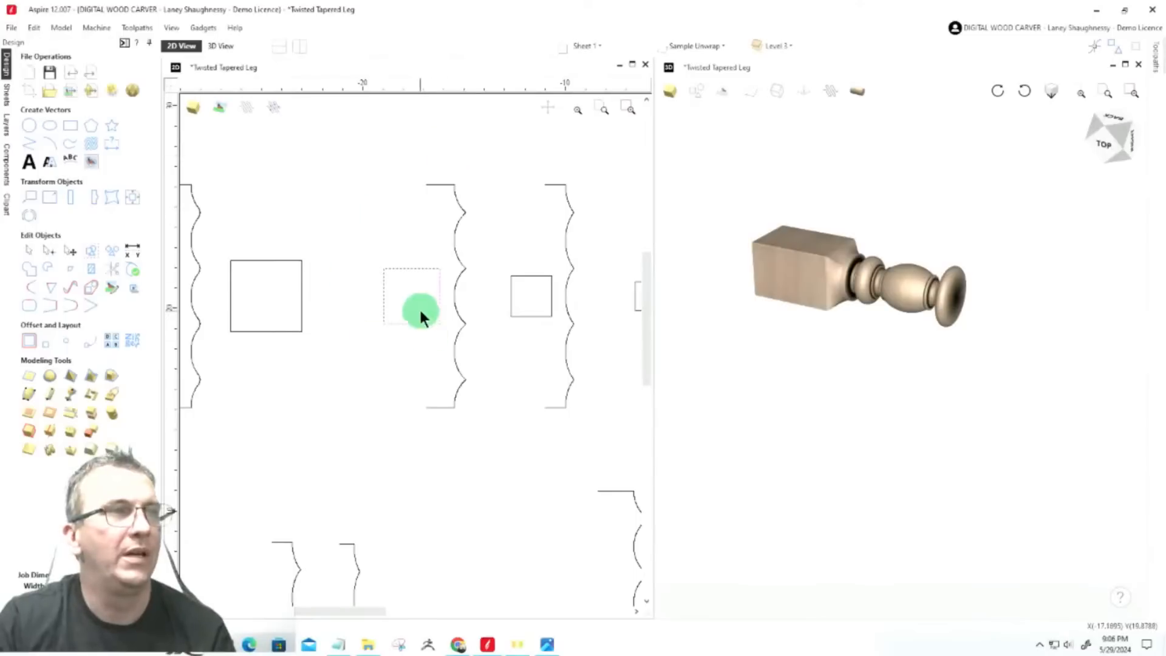
scroll(401, 300, "down", 4)
scroll(515, 307, "up", 4)
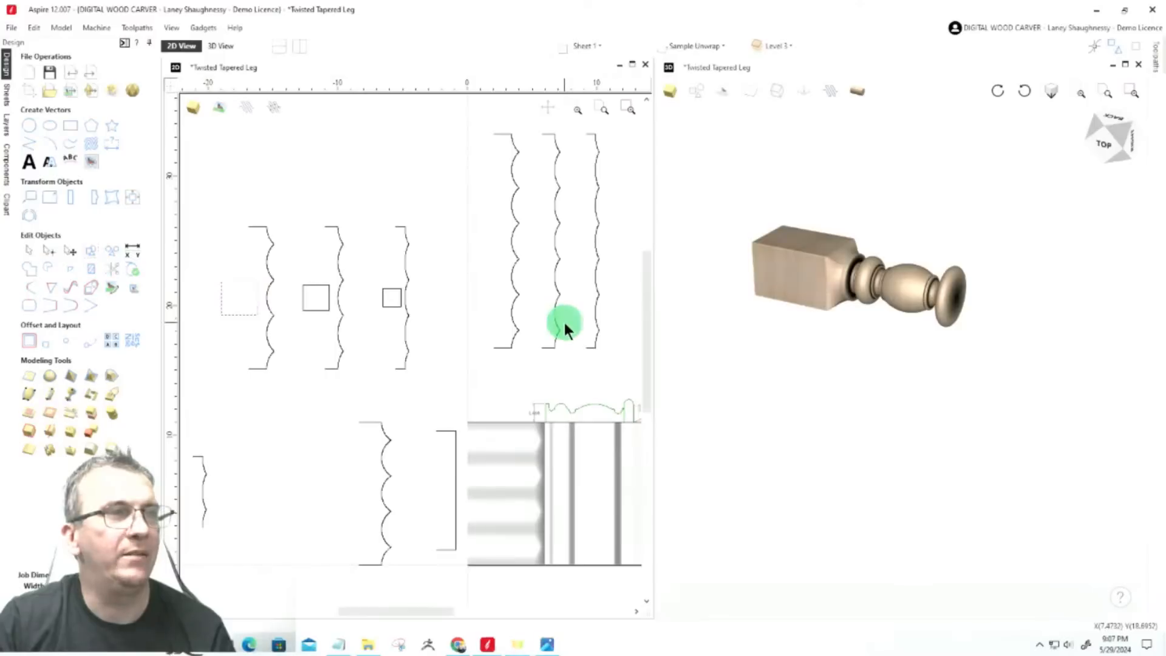
Check the sizes of the middle long unwrapped profile and the smallest square, and inspect the foot end of the leg in 3D
left_click(556, 302)
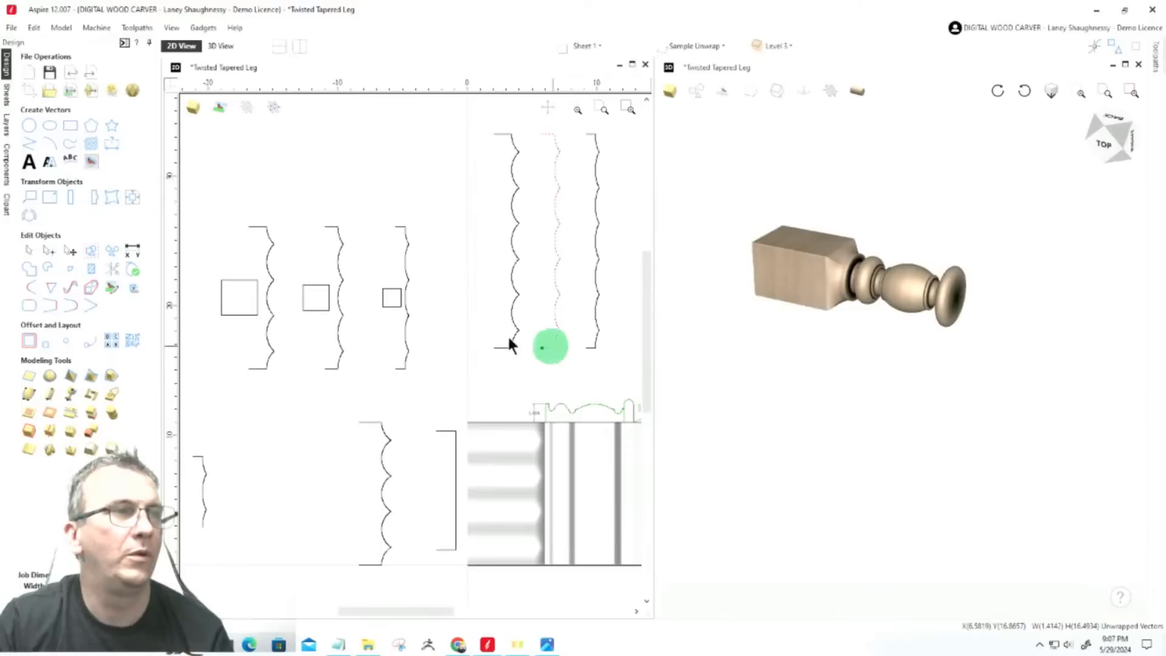
left_click(384, 300)
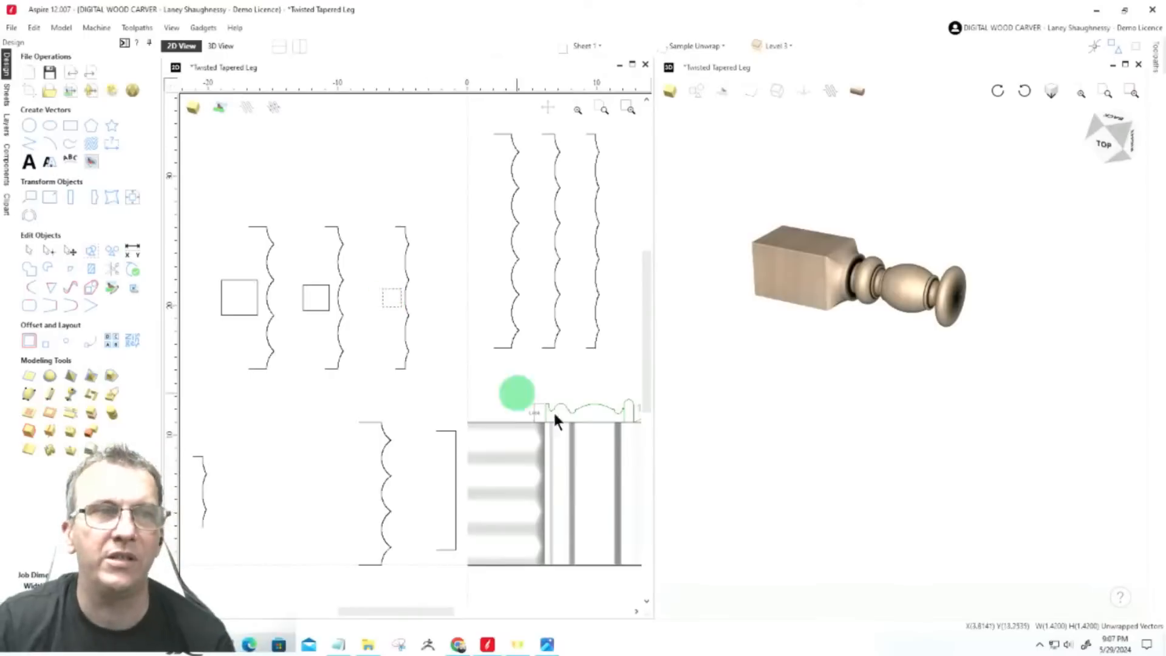
scroll(731, 333, "down", 4)
scroll(883, 382, "up", 5)
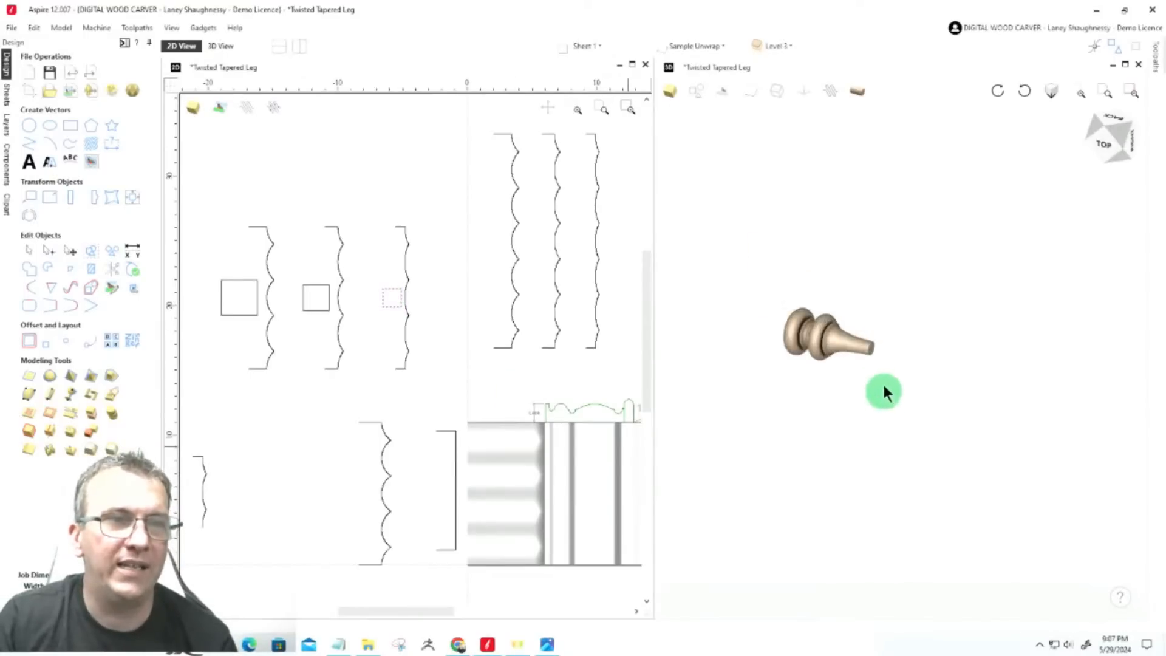
scroll(804, 303, "up", 4)
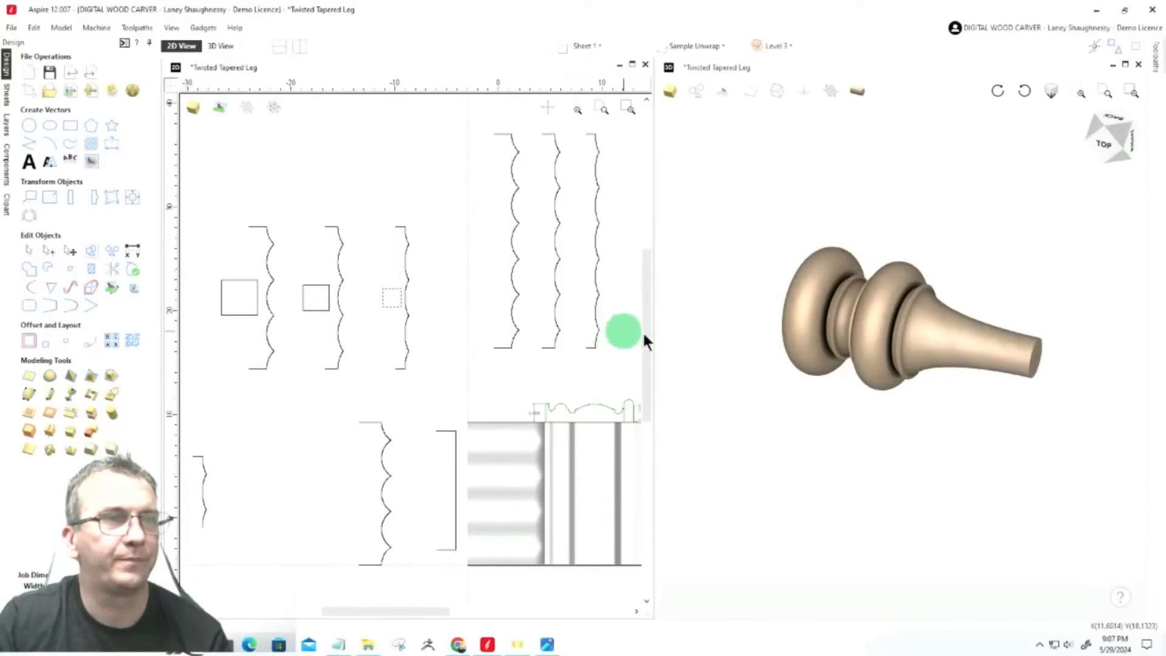
scroll(639, 332, "down", 1)
scroll(775, 326, "down", 5)
scroll(448, 302, "down", 4)
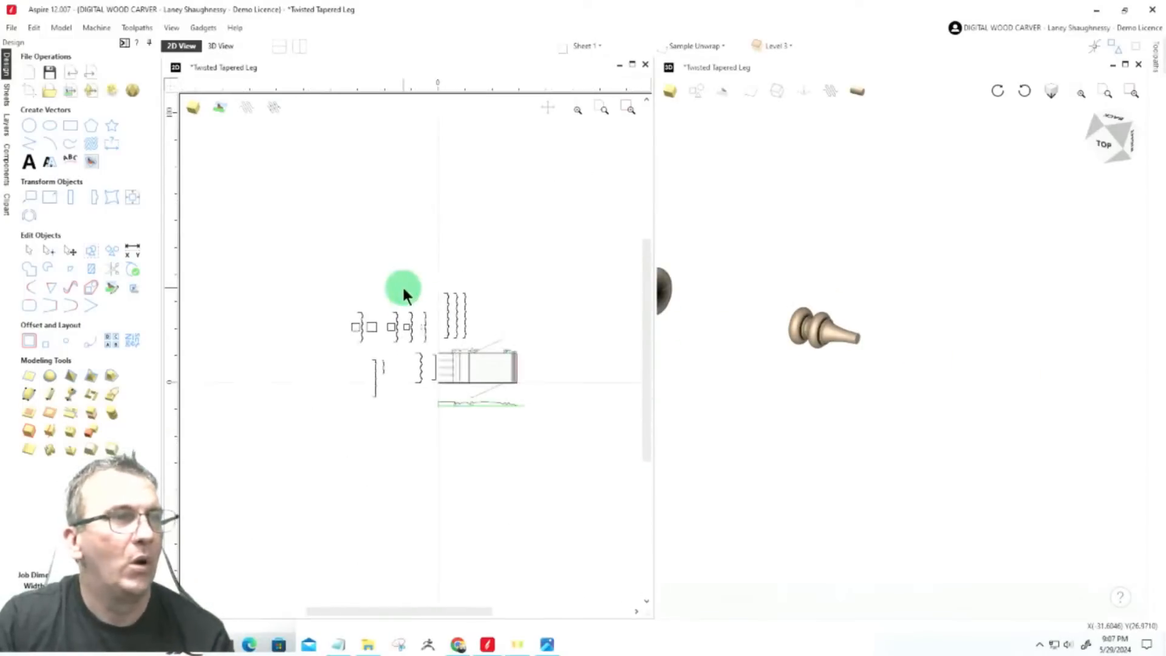
scroll(476, 362, "up", 4)
scroll(383, 244, "down", 3)
scroll(371, 249, "up", 1)
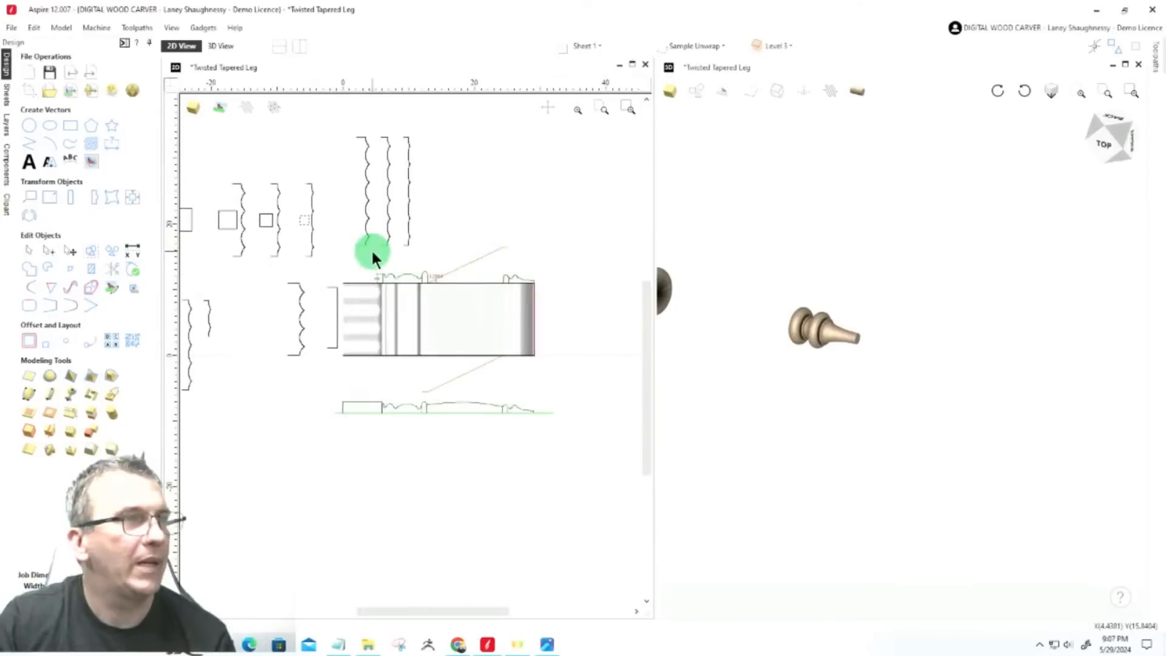
Move the leftmost of the three long unwrapped profiles to the taper's start, placing its upper corner on the upper diagonal rail's bend
left_click(360, 245)
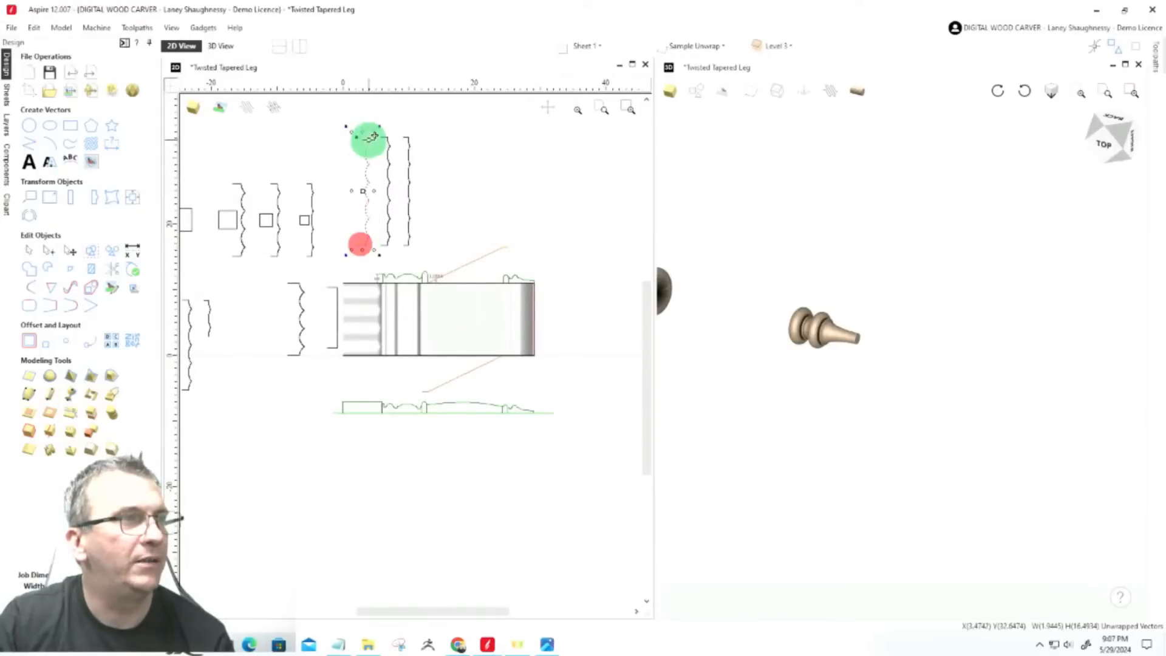
mouse_move(363, 135)
left_mouse_down()
mouse_move(413, 257)
mouse_move(424, 349)
mouse_move(429, 280)
left_mouse_up()
scroll(428, 281, "up", 10)
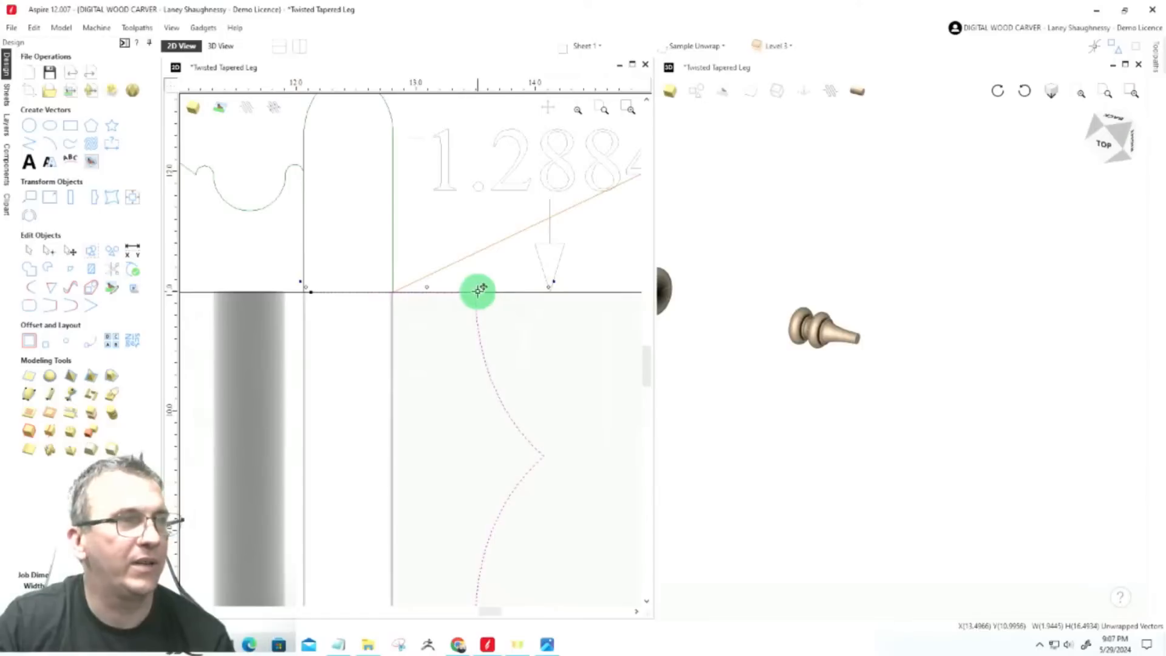
left_click_drag(477, 292, 390, 291)
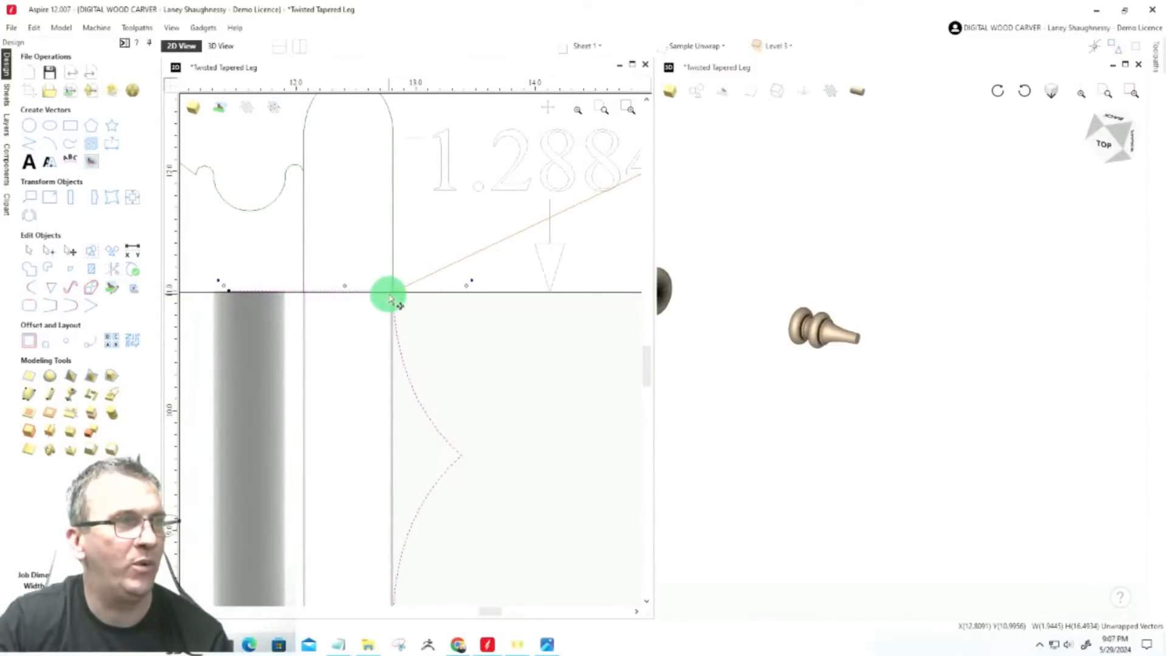
scroll(392, 294, "down", 6)
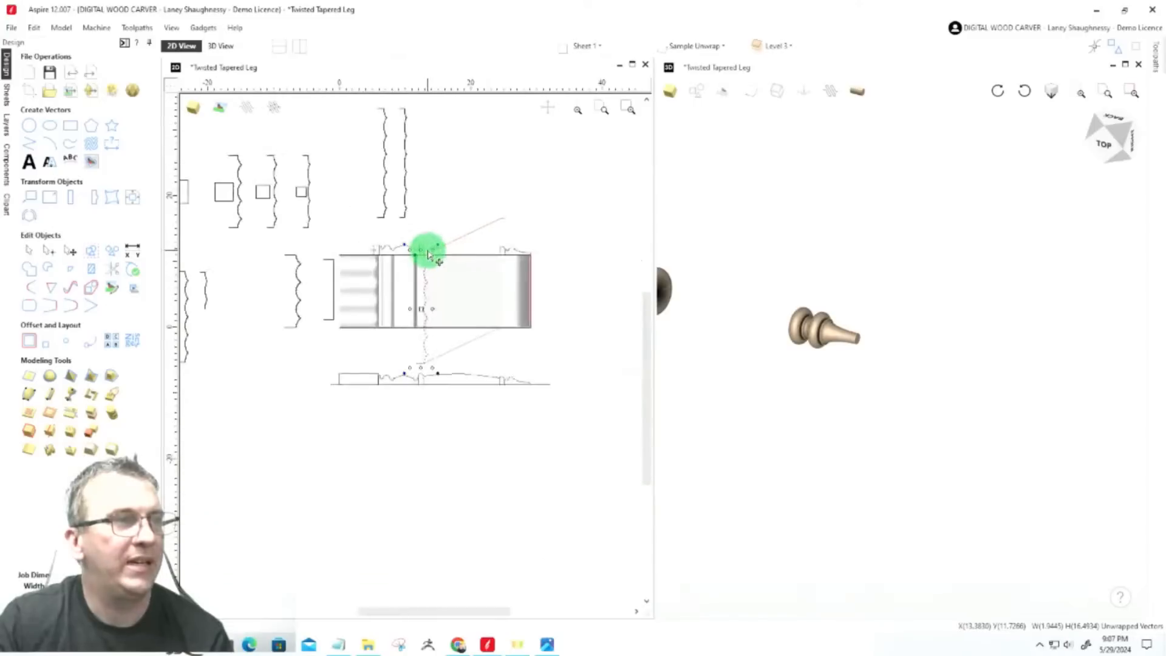
Compare the profile's lower end with the lower rail and snap its upper corner exactly onto the upper rail's bend
scroll(427, 401, "up", 7)
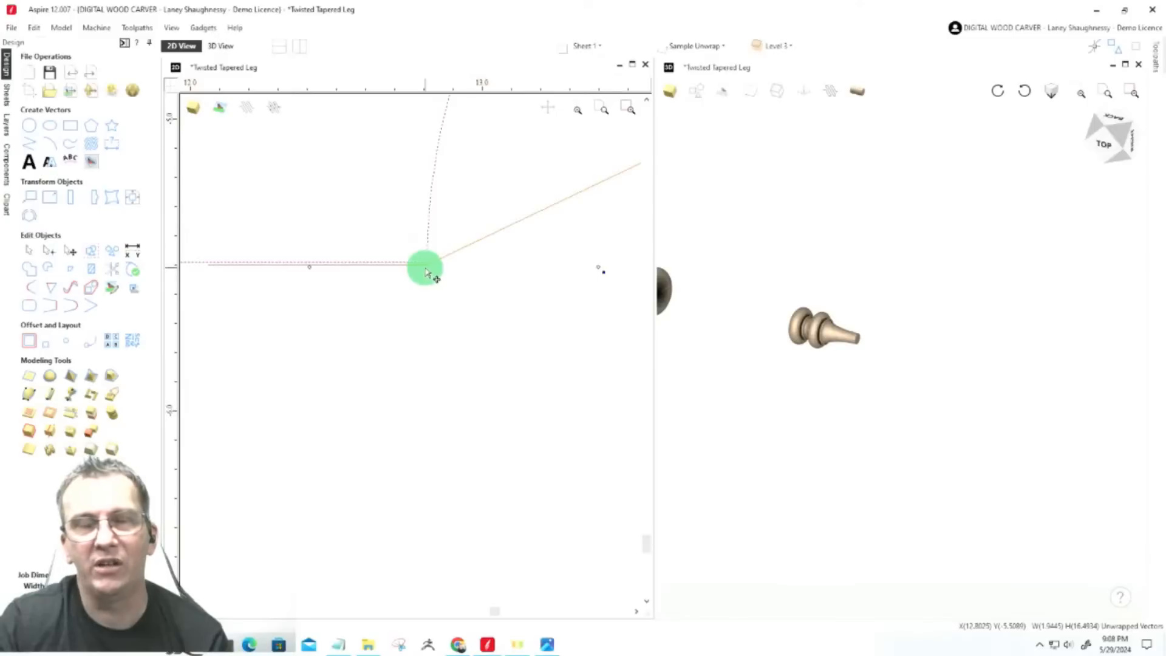
scroll(425, 258, "down", 6)
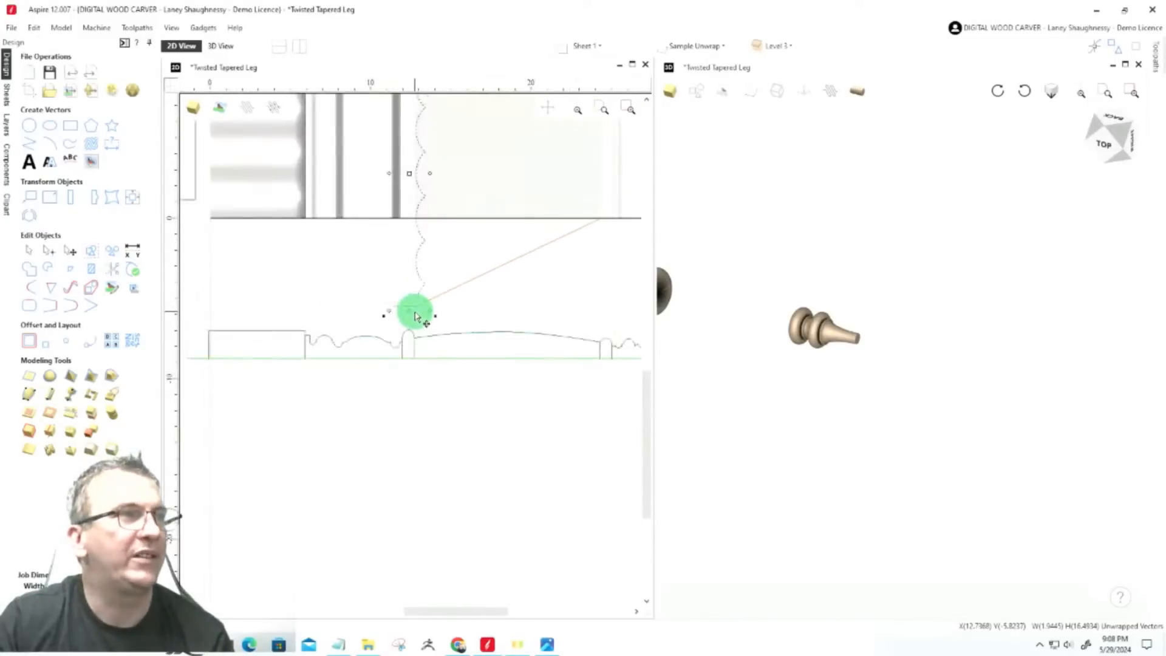
scroll(407, 168, "up", 8)
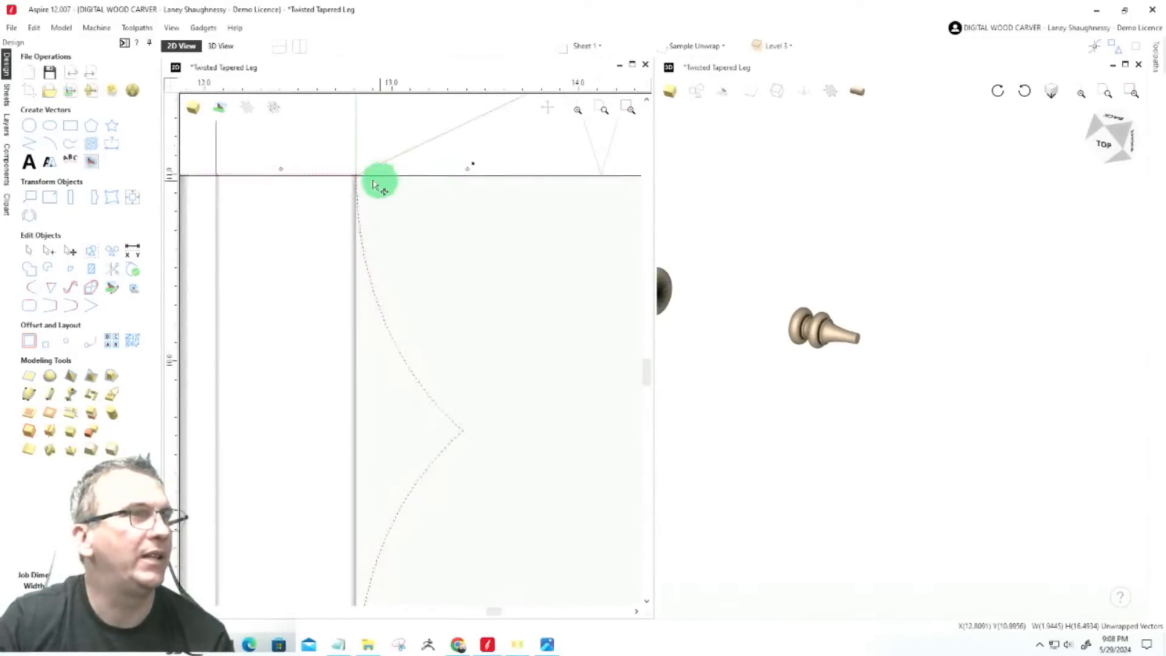
scroll(345, 173, "up", 3)
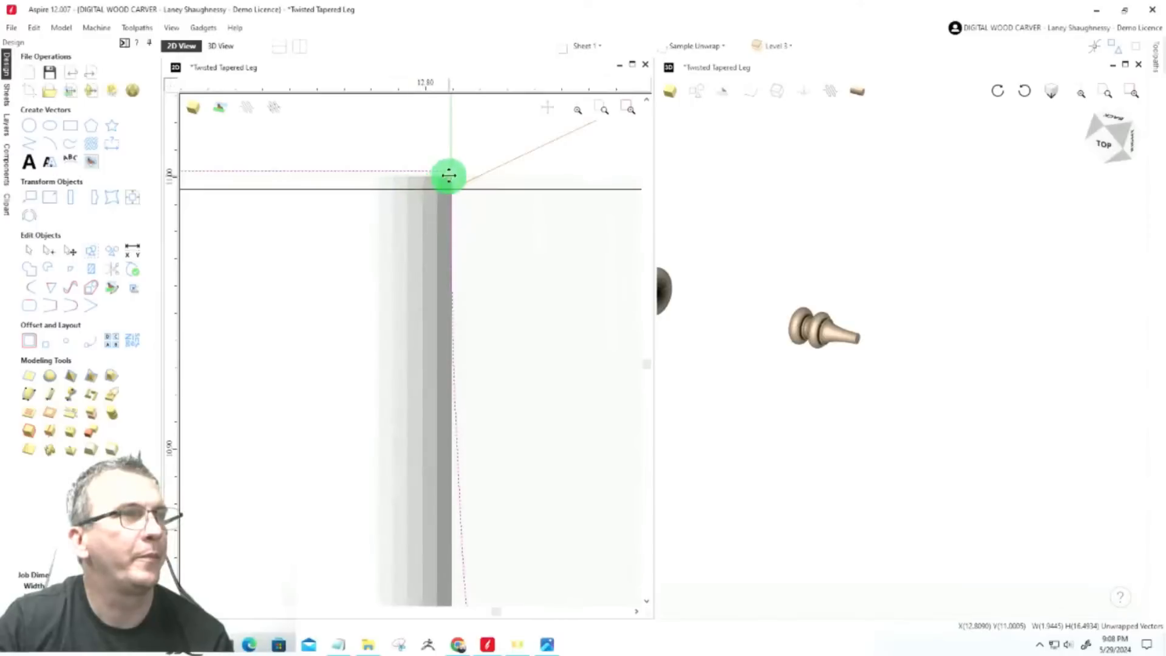
left_click(449, 171)
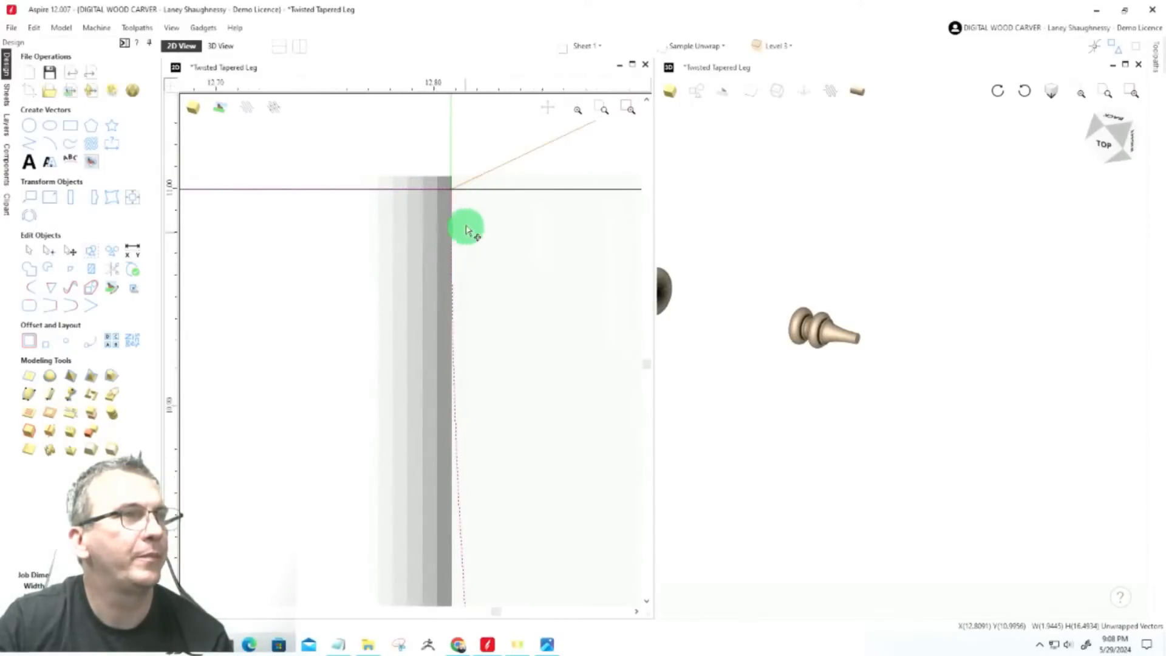
scroll(455, 206, "down", 2)
scroll(480, 207, "up", 3)
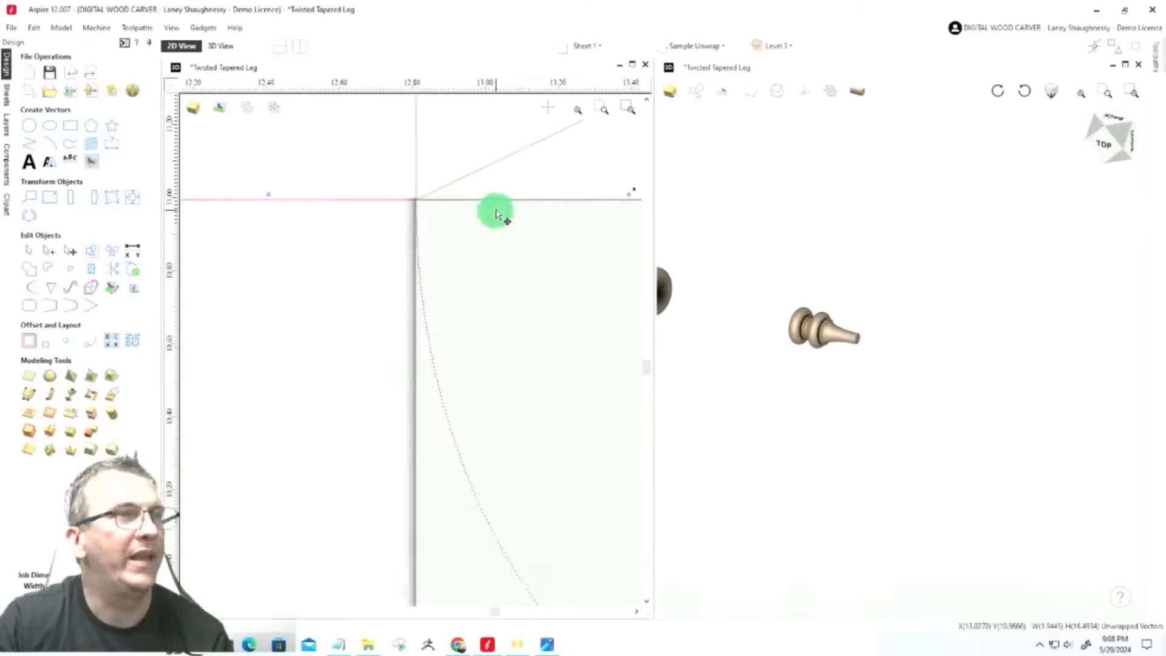
Check that the placed profile's lower corner meets the bend where the lower diagonal rail starts
scroll(428, 198, "down", 6)
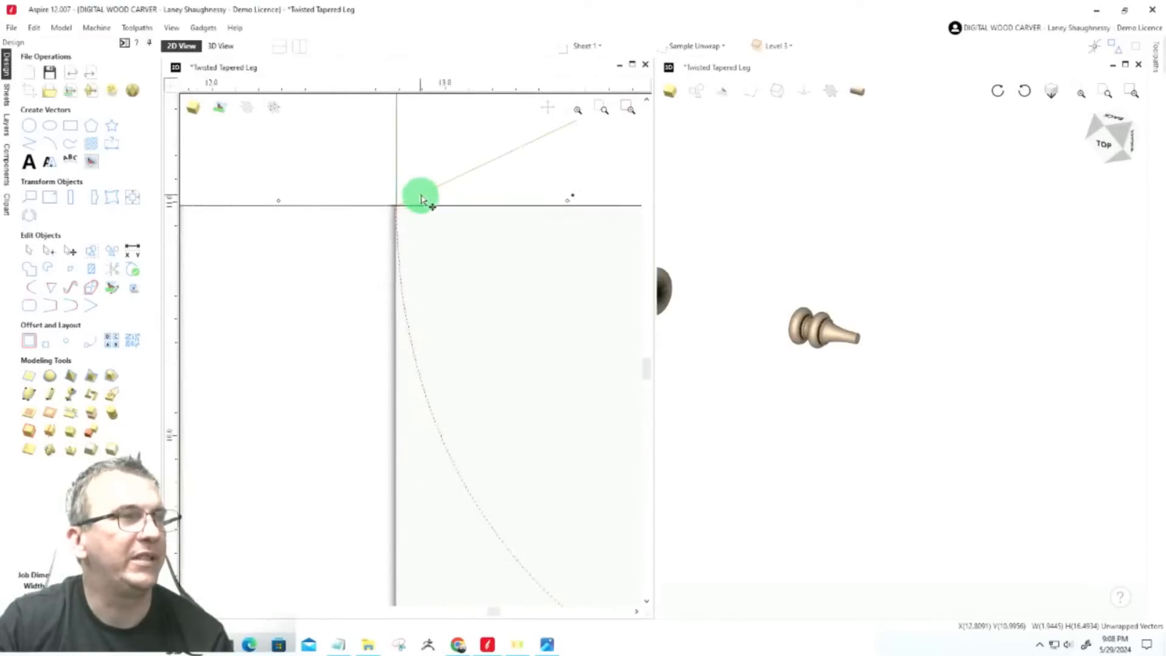
scroll(427, 198, "down", 4)
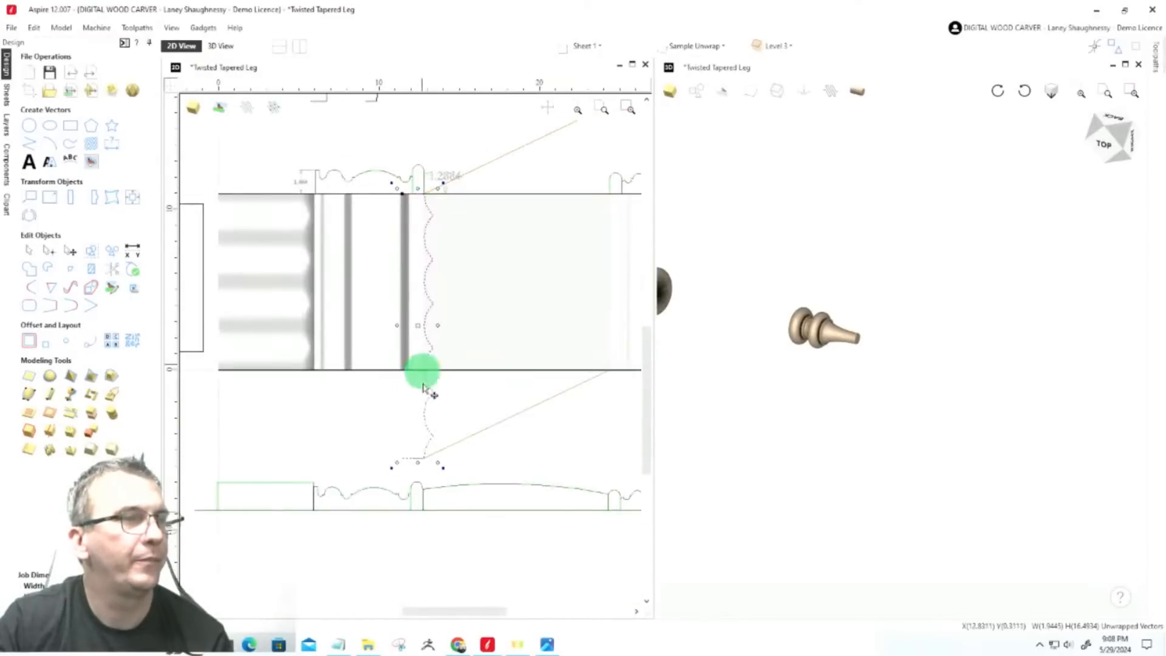
scroll(411, 468, "up", 4)
scroll(439, 447, "up", 6)
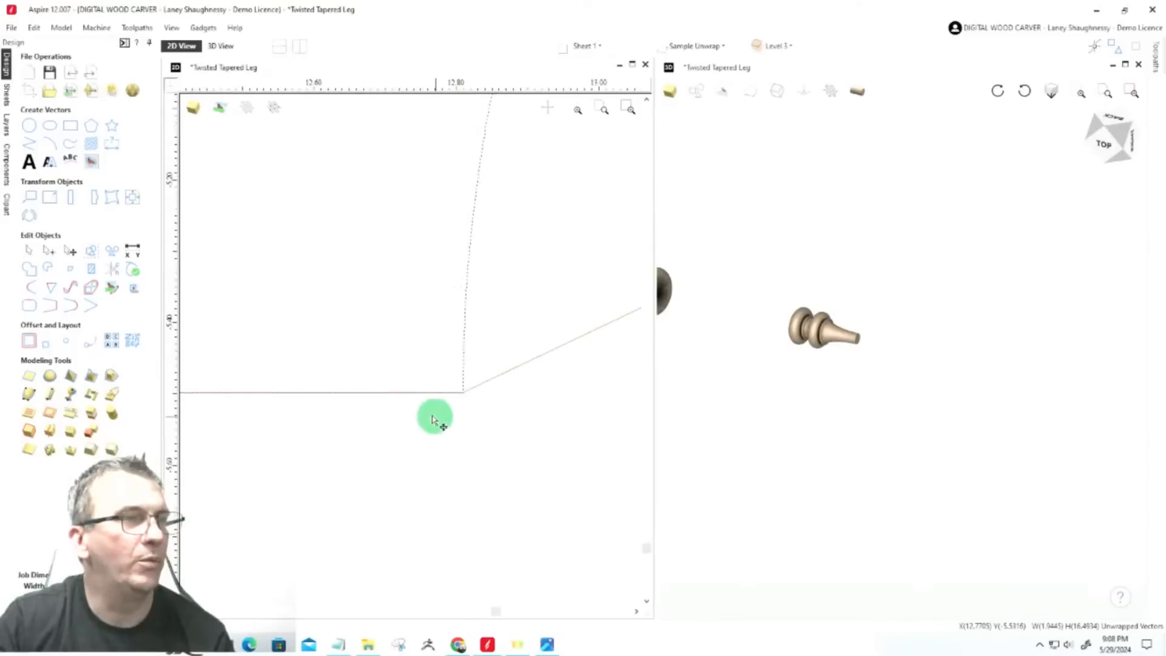
scroll(216, 377, "down", 2)
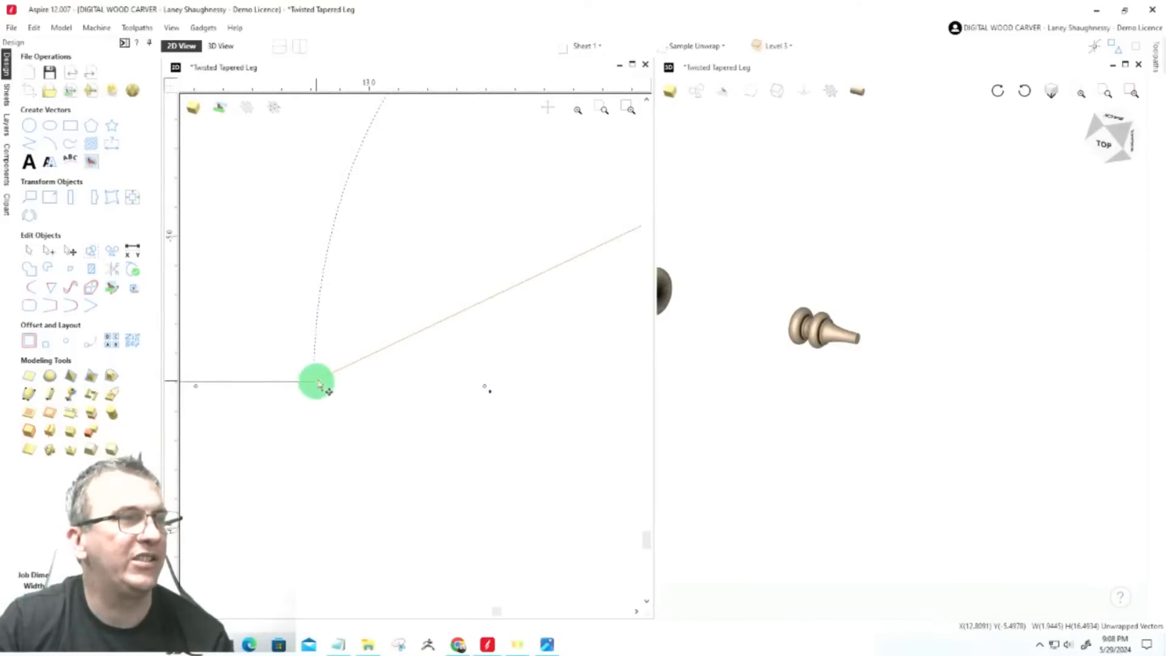
scroll(583, 340, "down", 3)
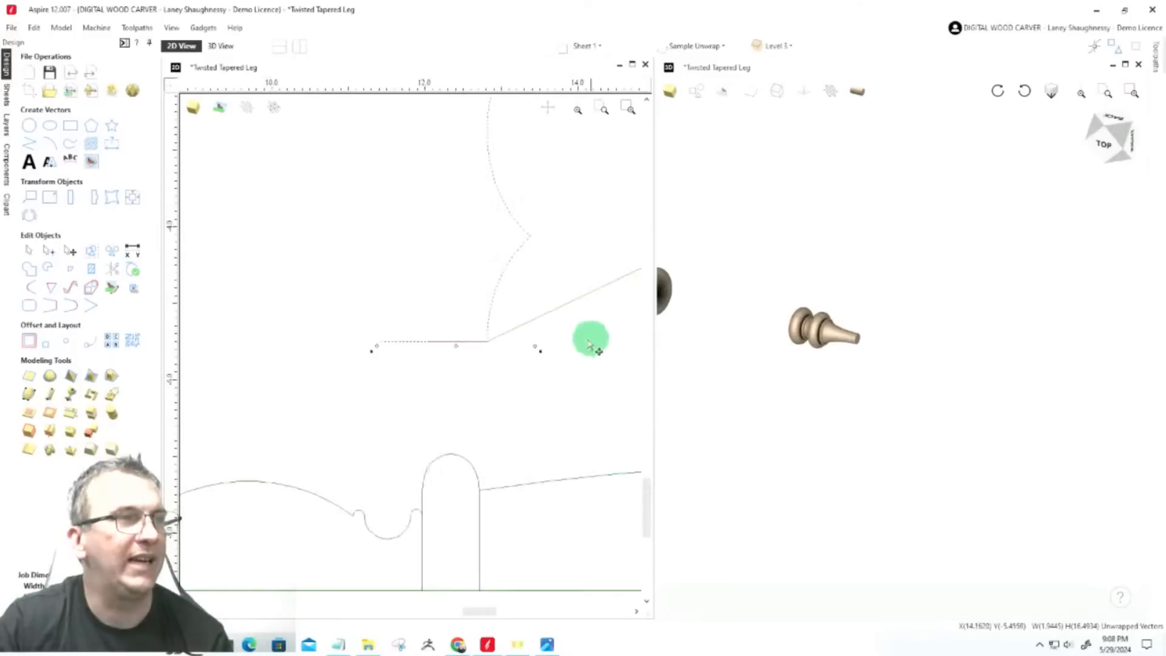
scroll(590, 347, "up", 3)
scroll(583, 349, "down", 4)
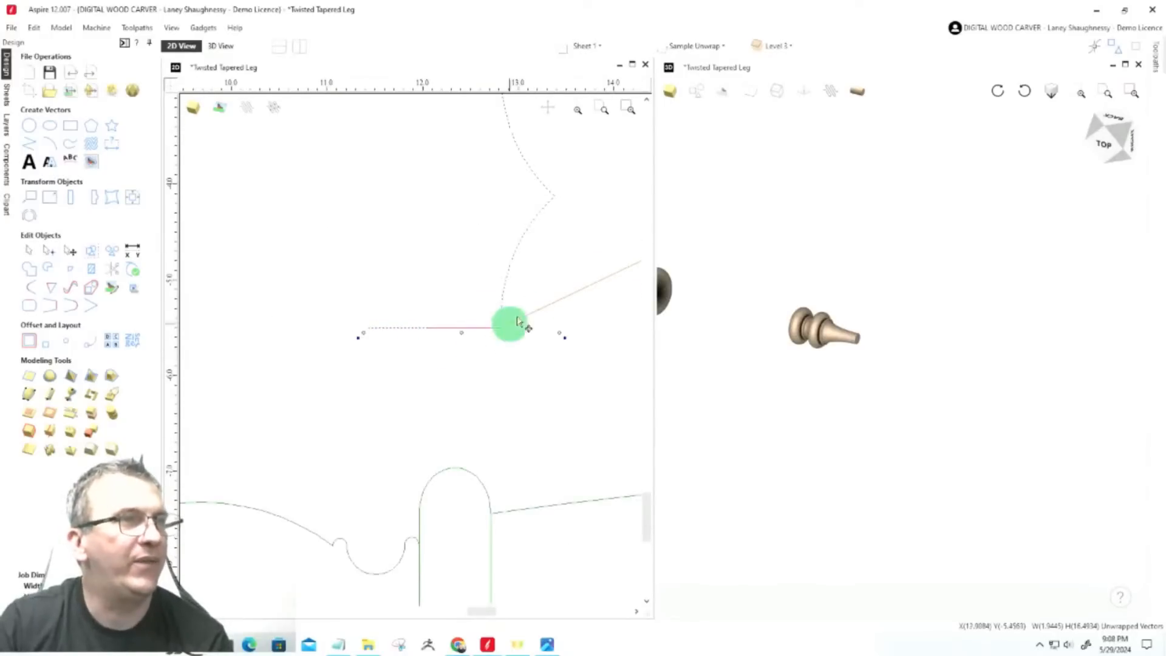
Move the profile away from the rails and examine the bend between the lower rail's straight and diagonal parts
left_click_drag(556, 197, 388, 211)
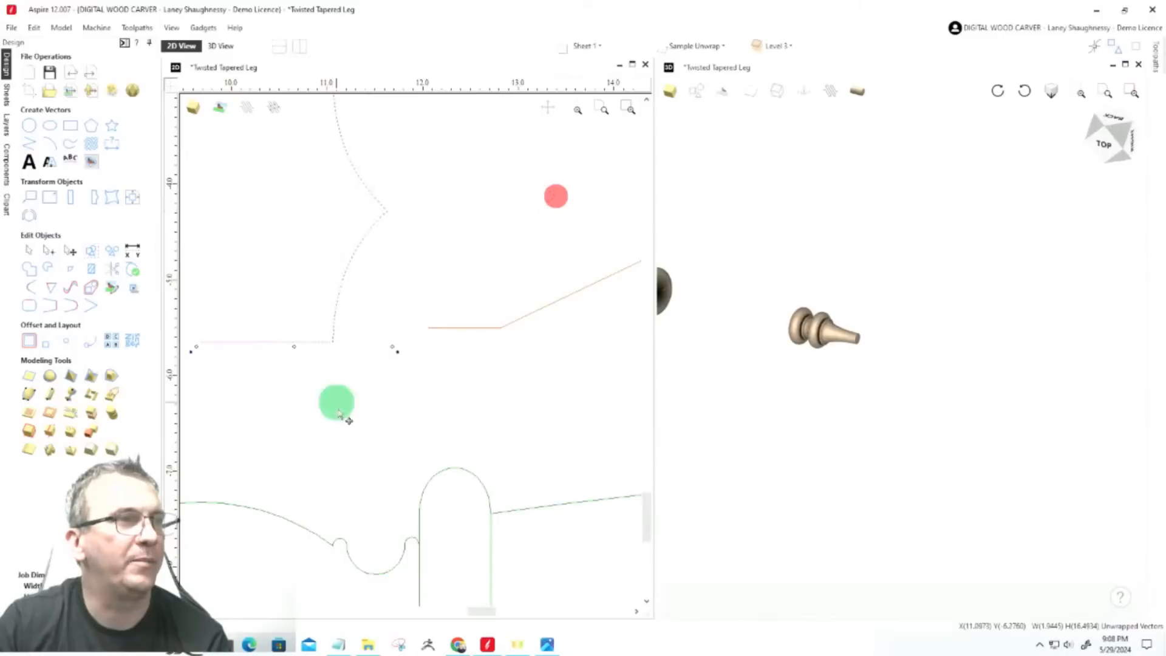
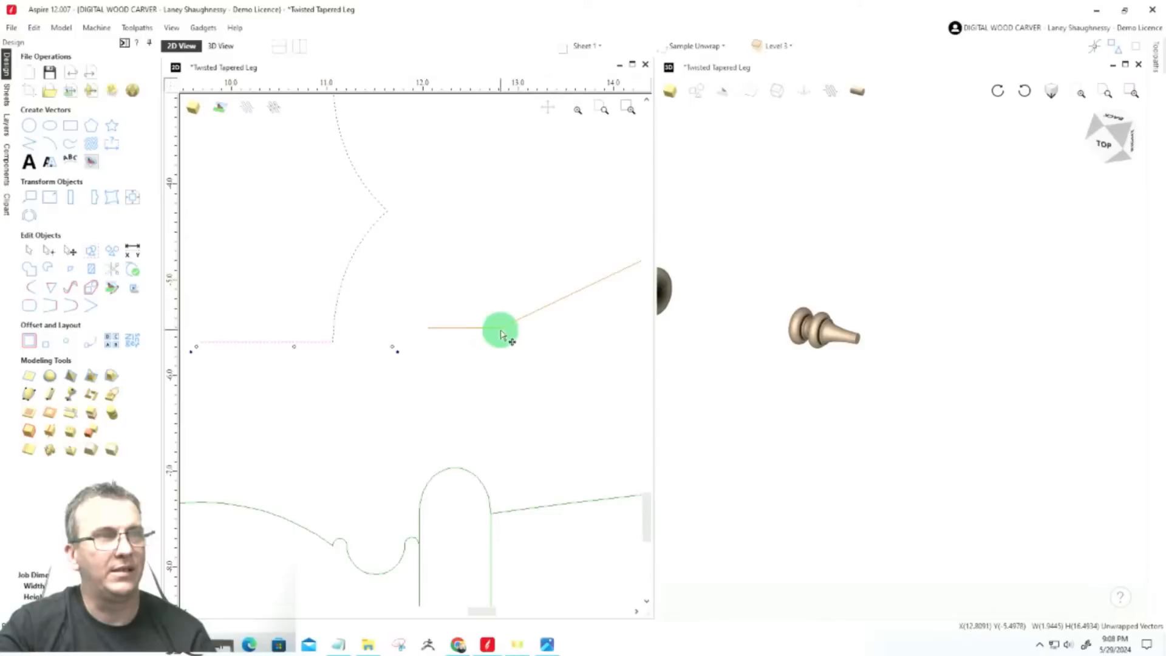
scroll(481, 334, "up", 3)
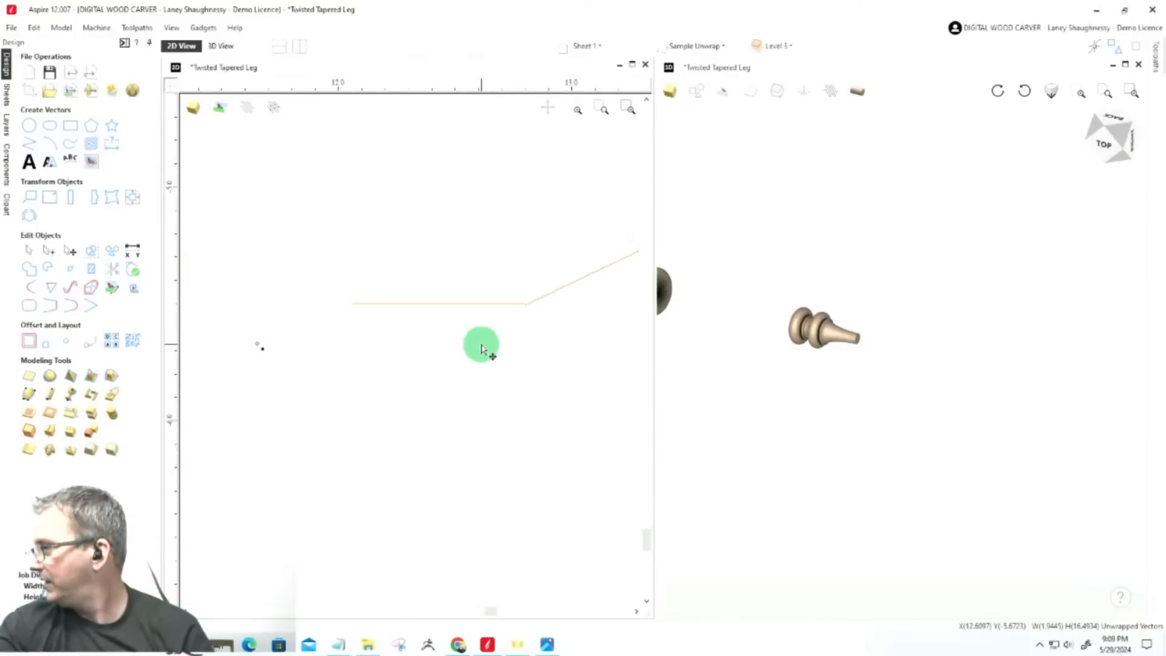
scroll(482, 346, "up", 1)
scroll(354, 320, "down", 3)
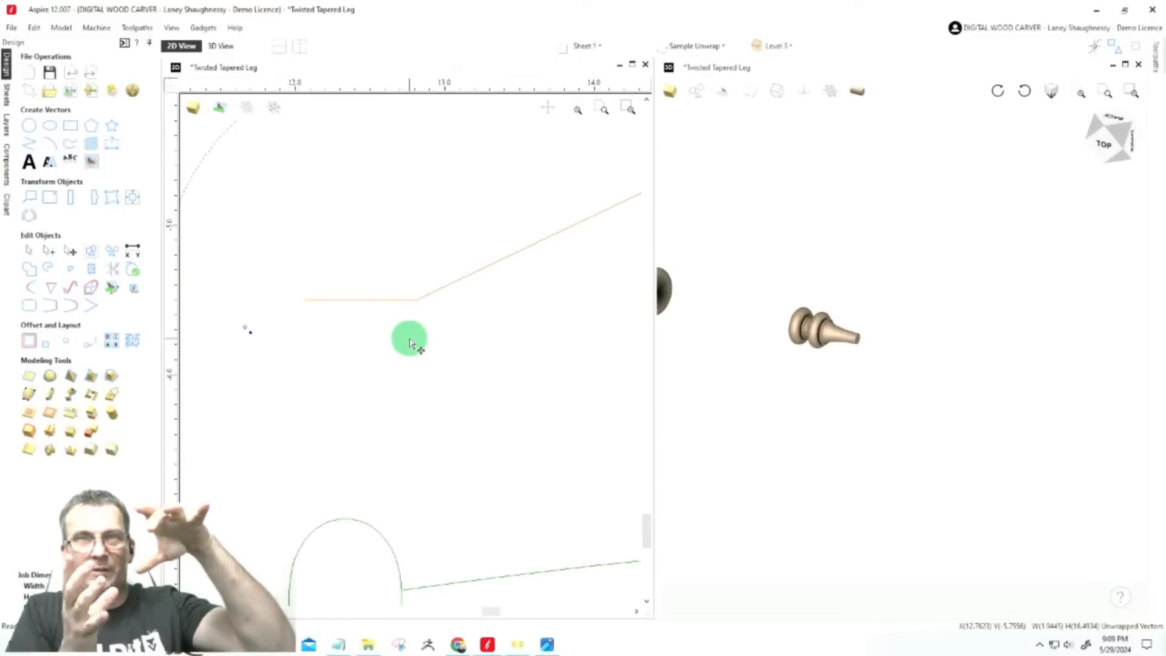
scroll(419, 345, "up", 1)
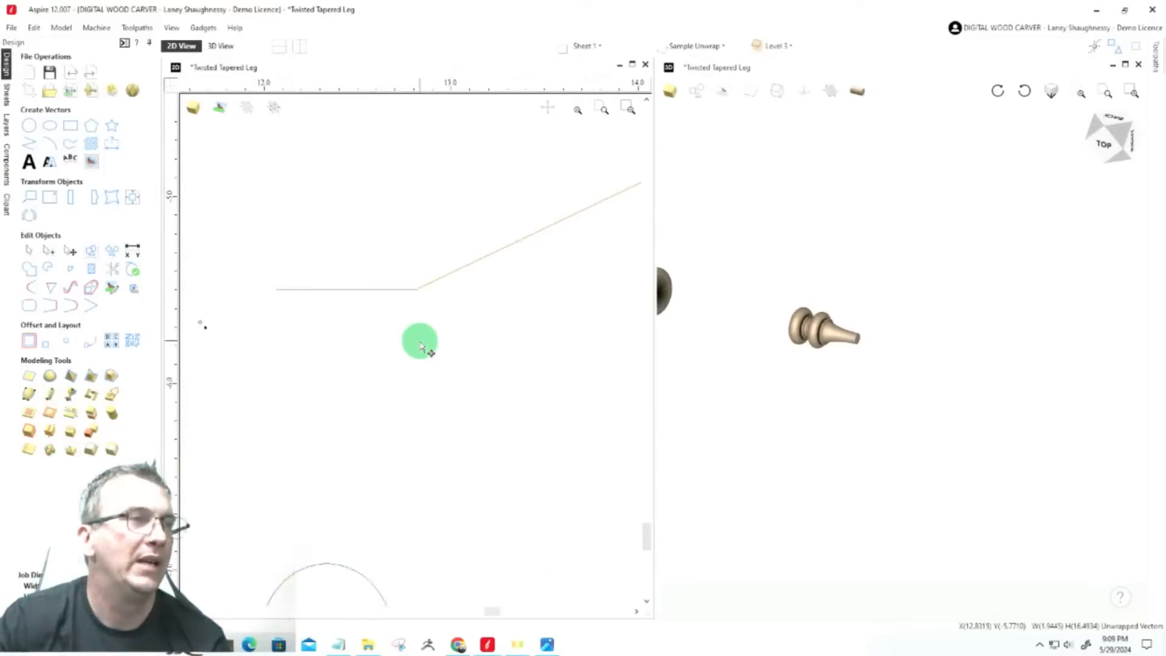
scroll(421, 350, "down", 3)
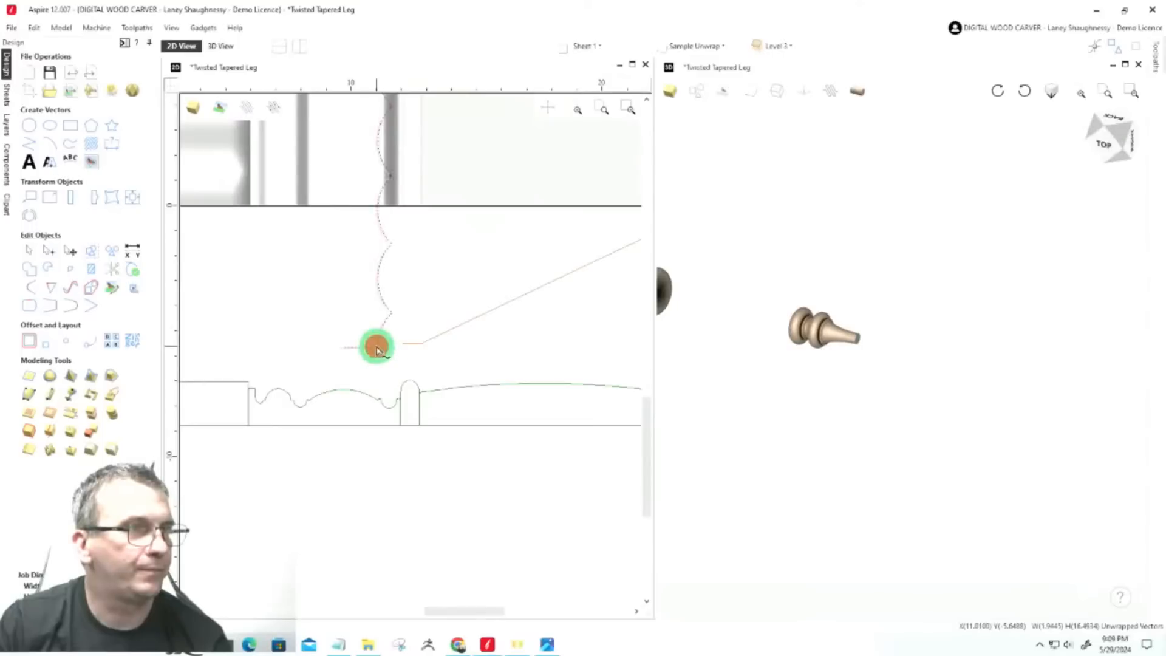
Move the profile back to the taper's start and snap its lower corner onto the lower rail's bend
left_click_drag(376, 351, 422, 337)
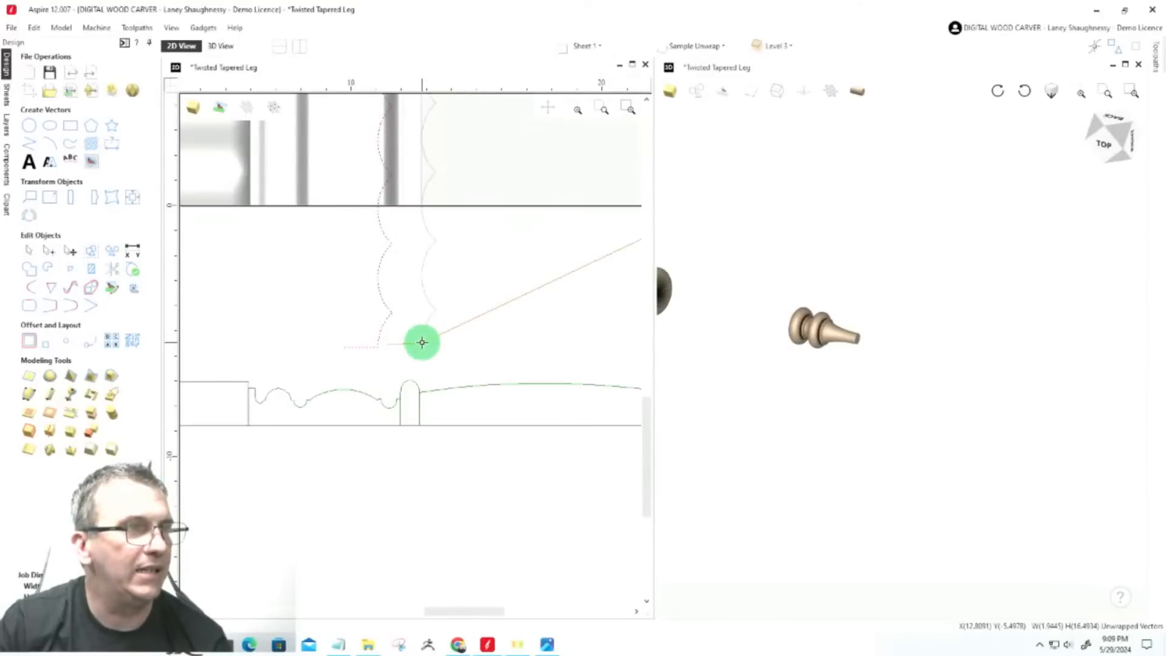
scroll(409, 359, "up", 5)
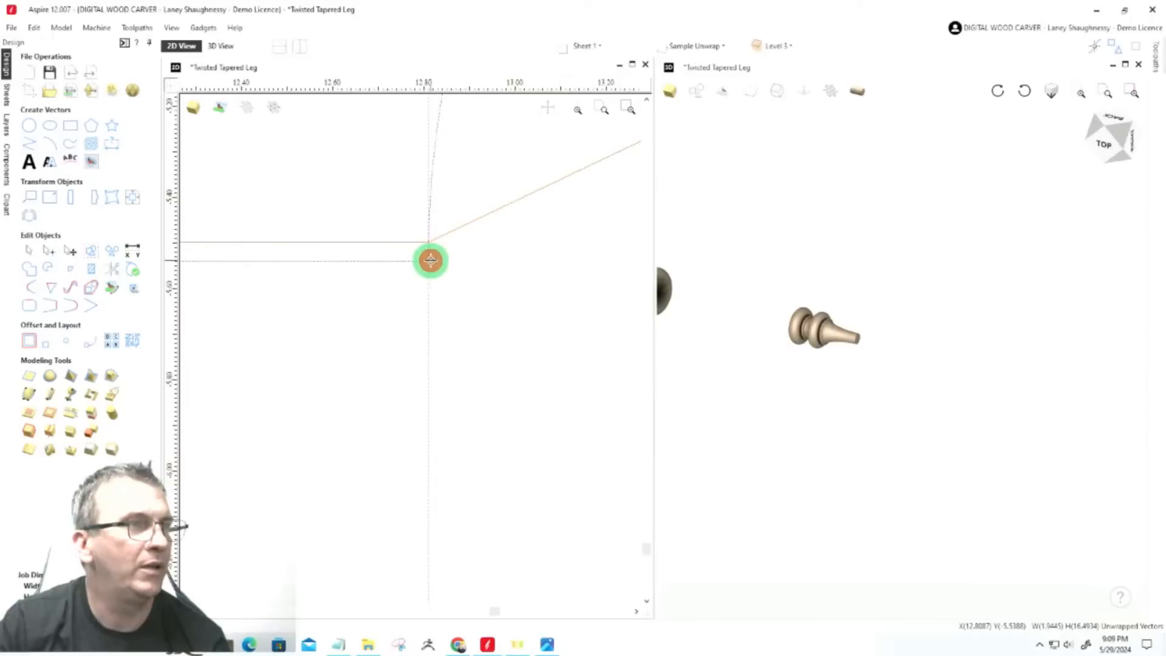
left_click(430, 261)
scroll(419, 291, "down", 5)
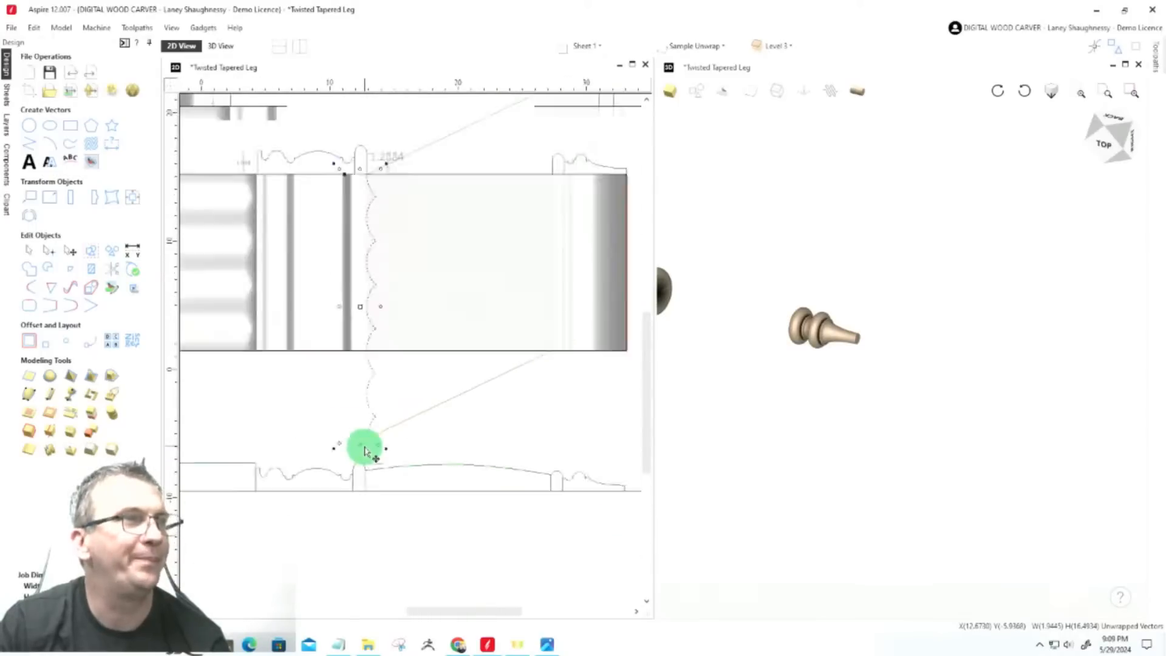
scroll(364, 451, "down", 2)
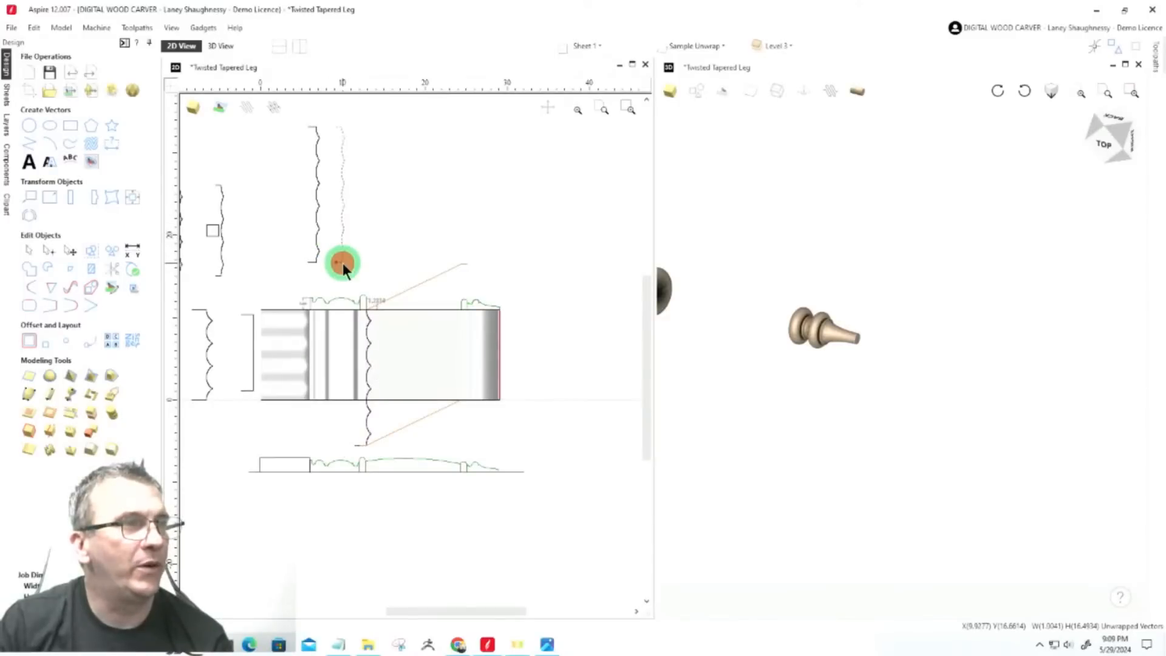
Move the right one of the two remaining long unwrapped profiles to the end of the tapered section between the diagonal rails
left_click(343, 264)
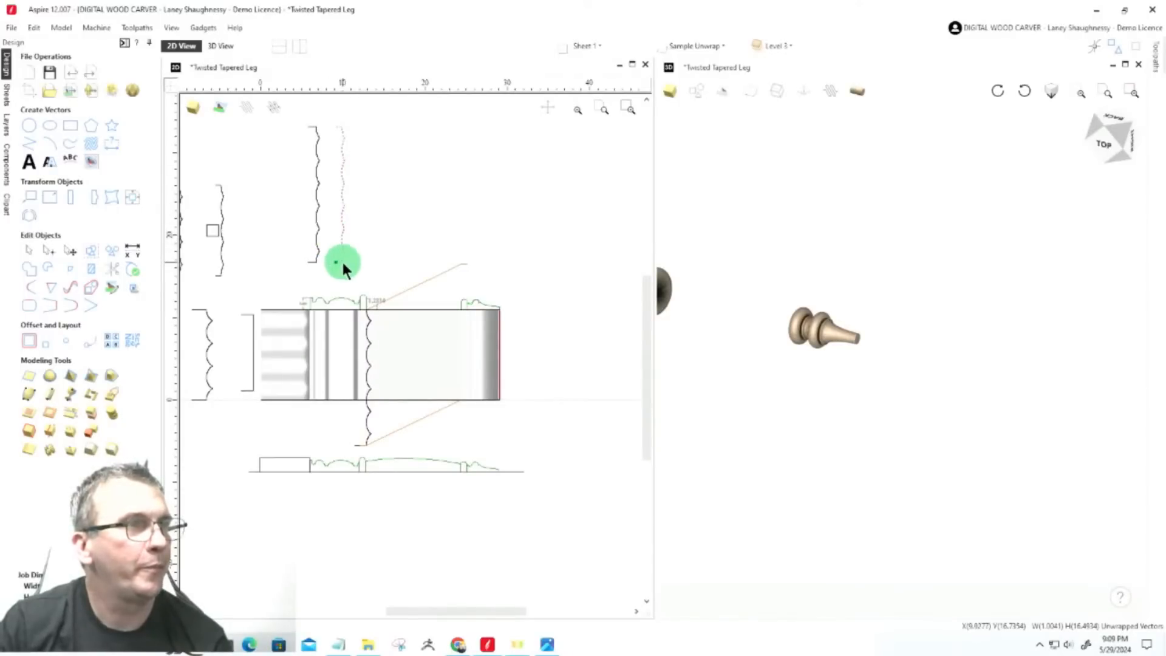
left_click(345, 263)
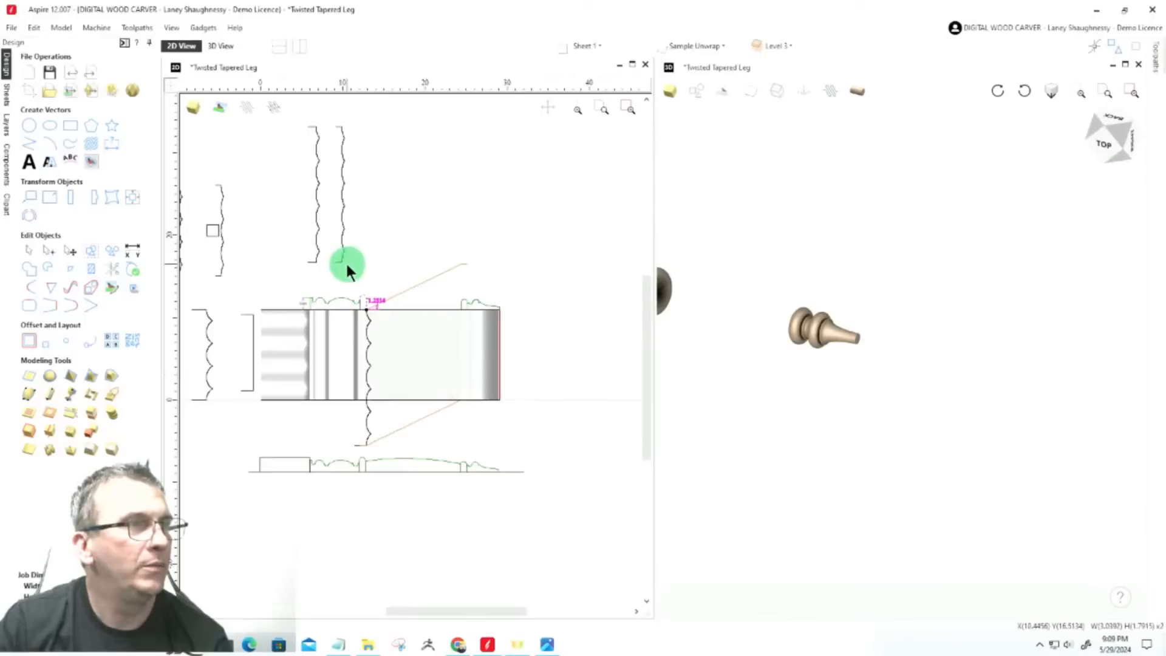
left_click(343, 265)
left_click_drag(341, 262, 458, 395)
scroll(459, 398, "up", 10)
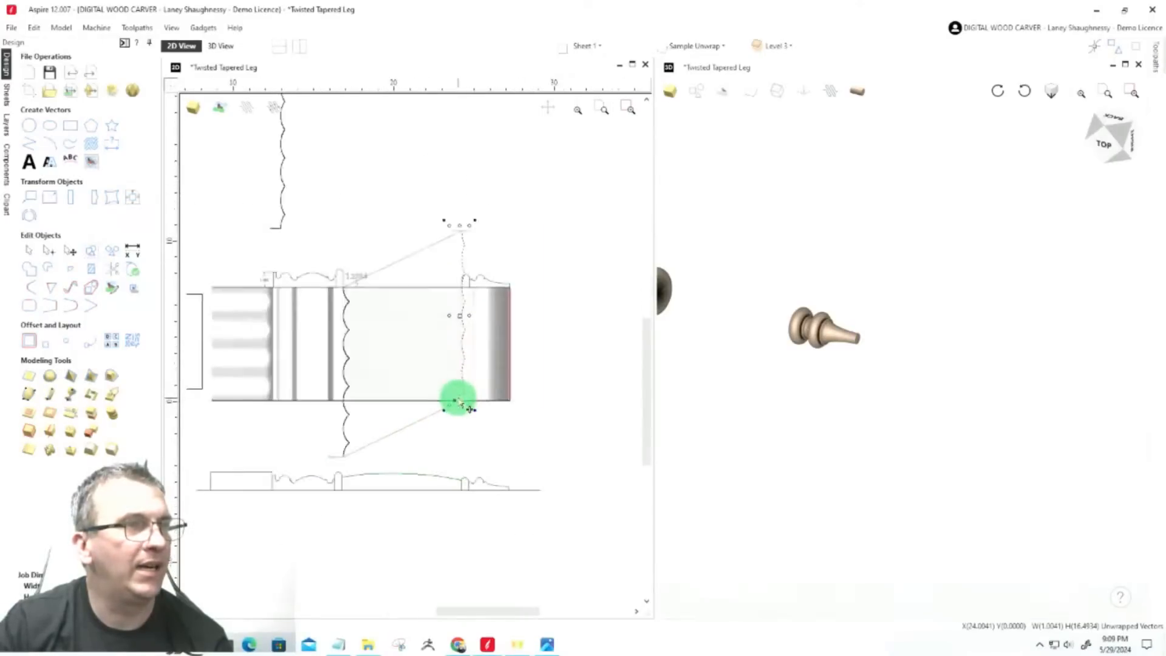
Snap that profile's lower corner onto the end of the lower diagonal rail and check its upper corner against the upper rail
left_click_drag(468, 358, 471, 272)
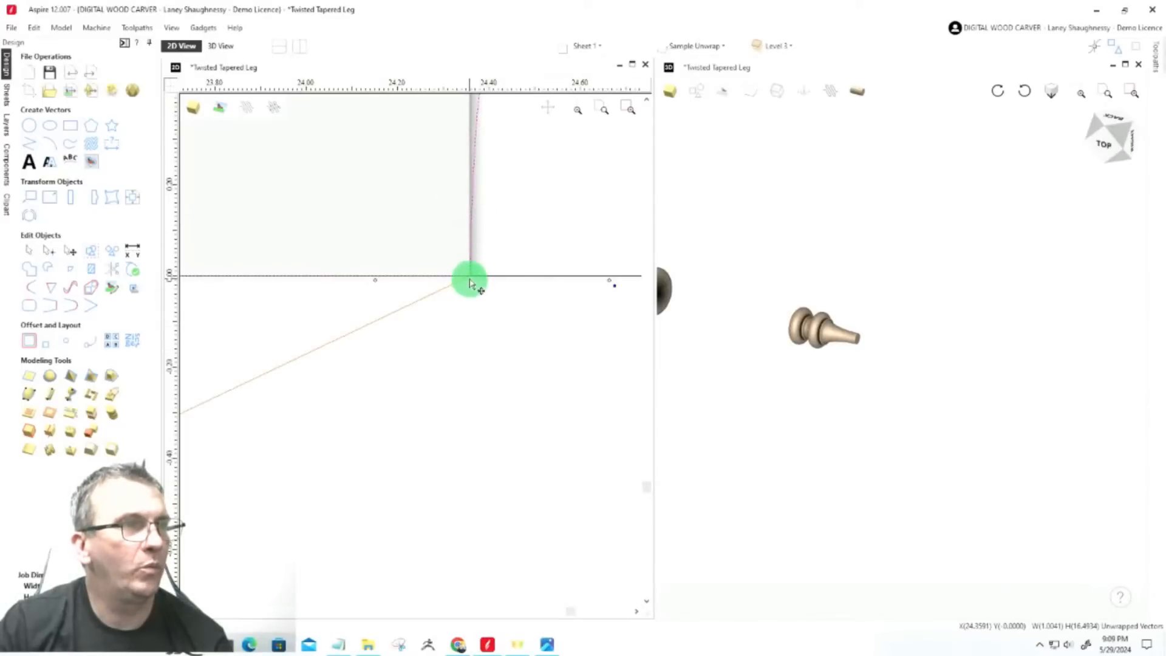
scroll(462, 361, "down", 10)
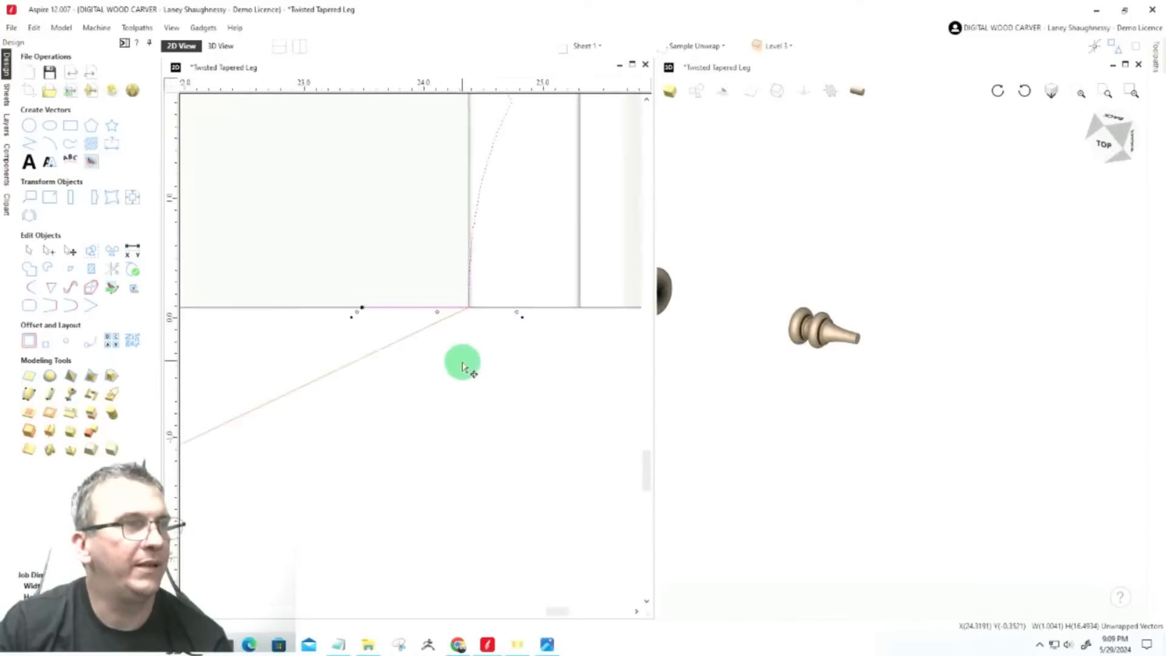
scroll(459, 146, "up", 10)
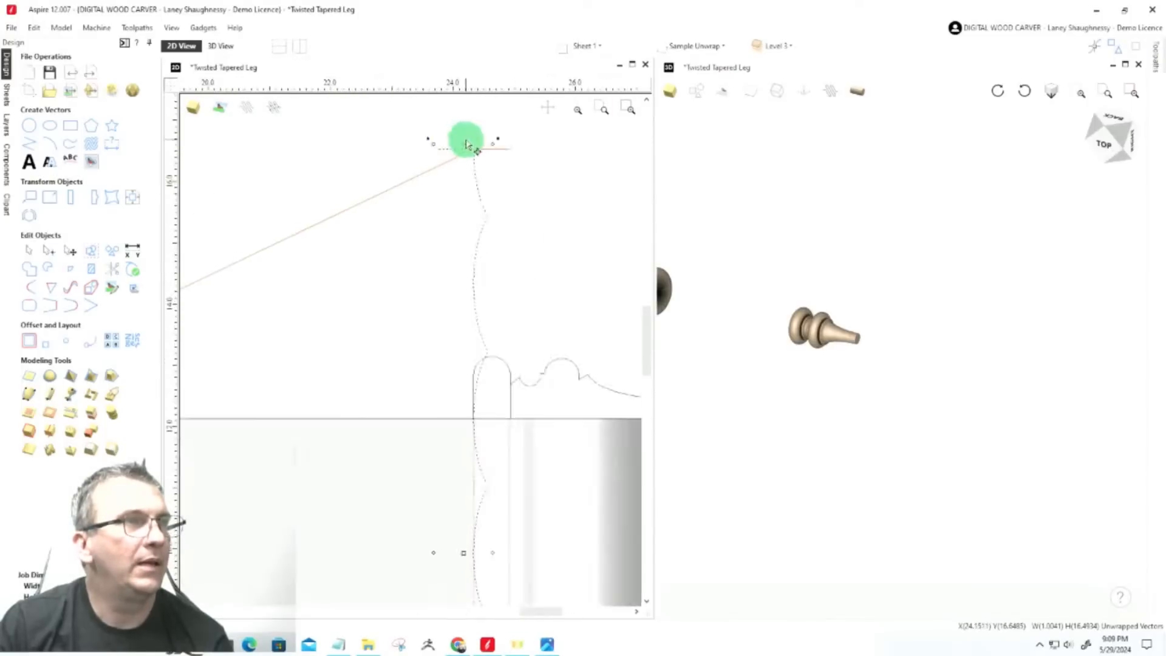
scroll(490, 249, "down", 8)
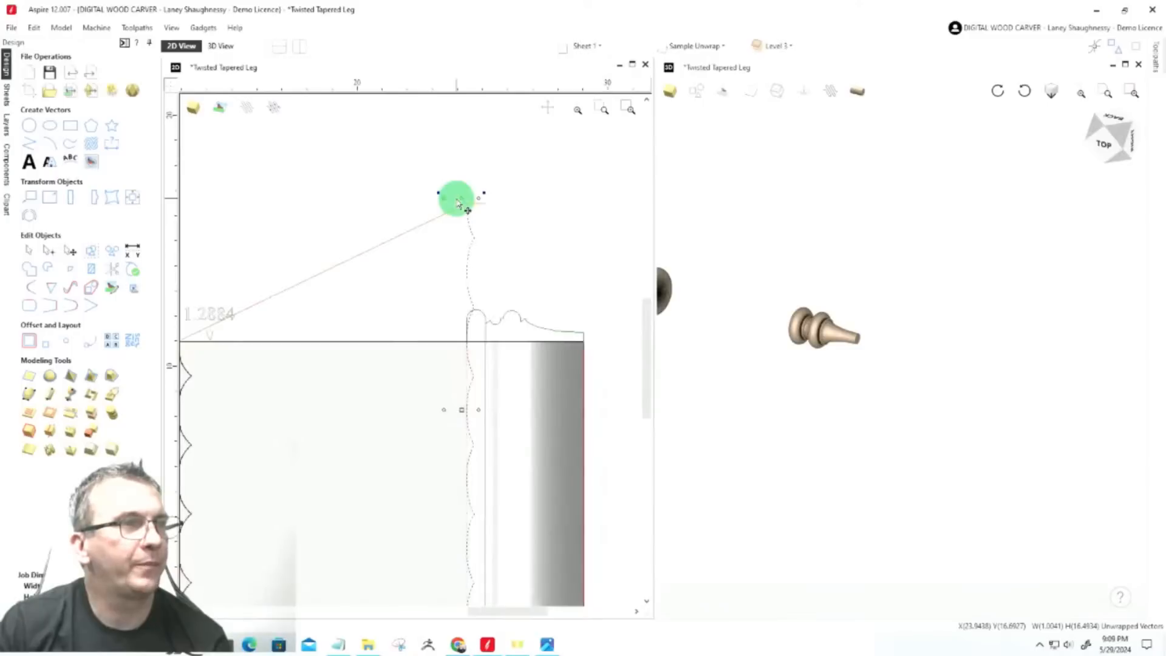
scroll(456, 368, "up", 4)
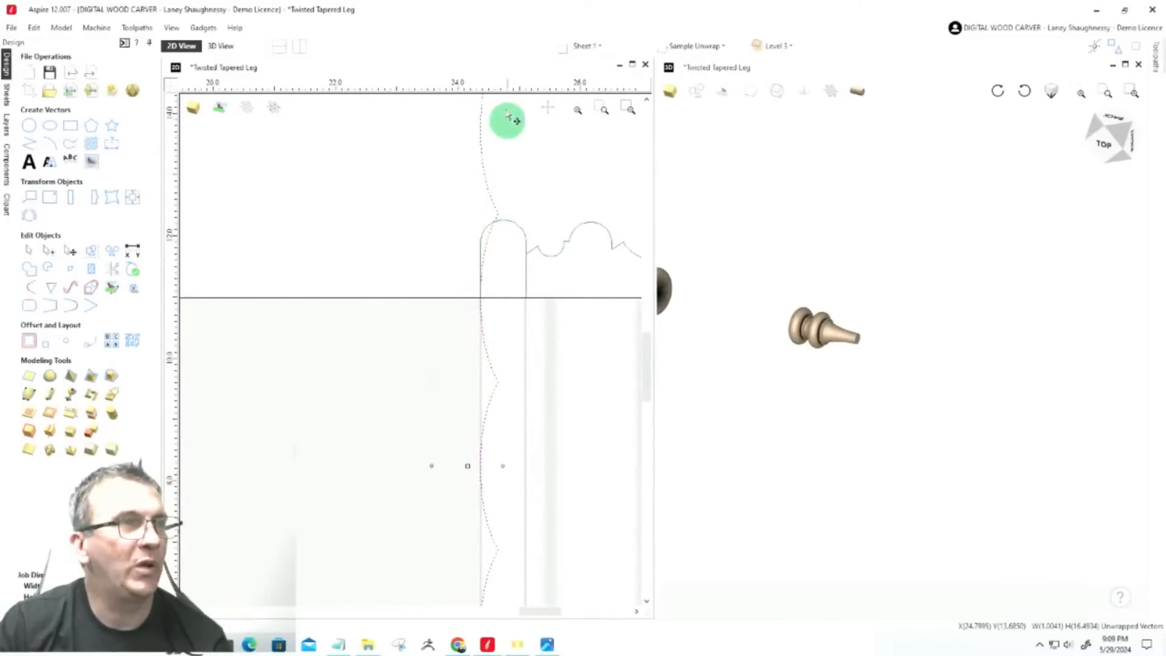
scroll(480, 243, "down", 3)
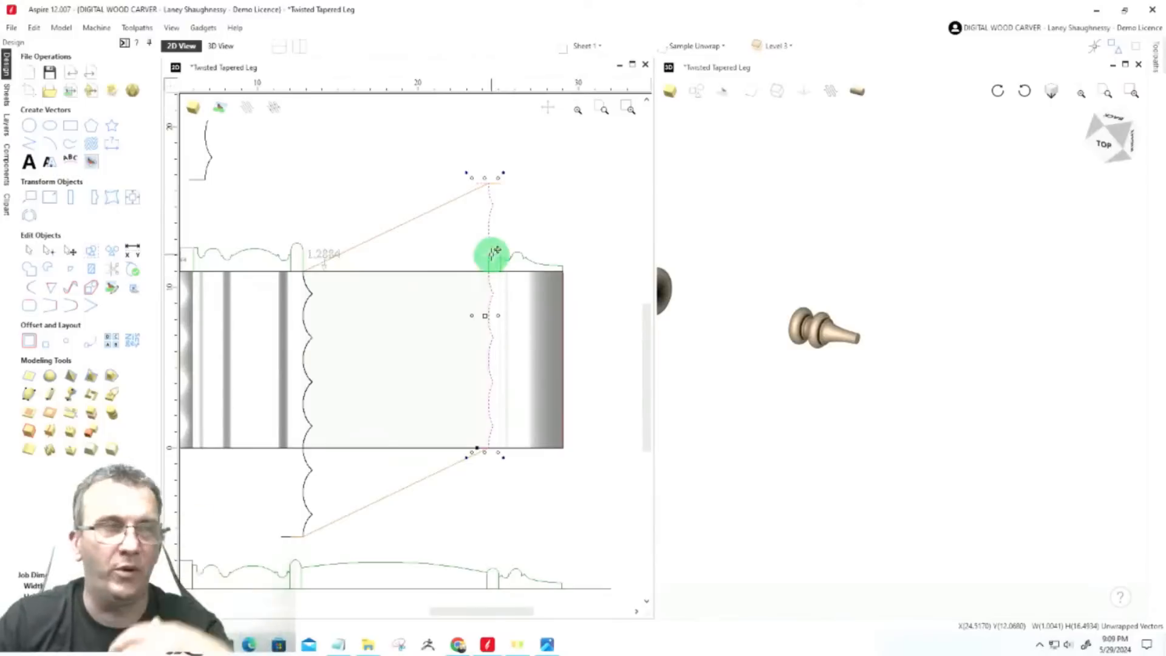
Move the long unwrapped profile from the start of the tapered section to about midway along the diagonal rails
scroll(476, 226, "down", 2)
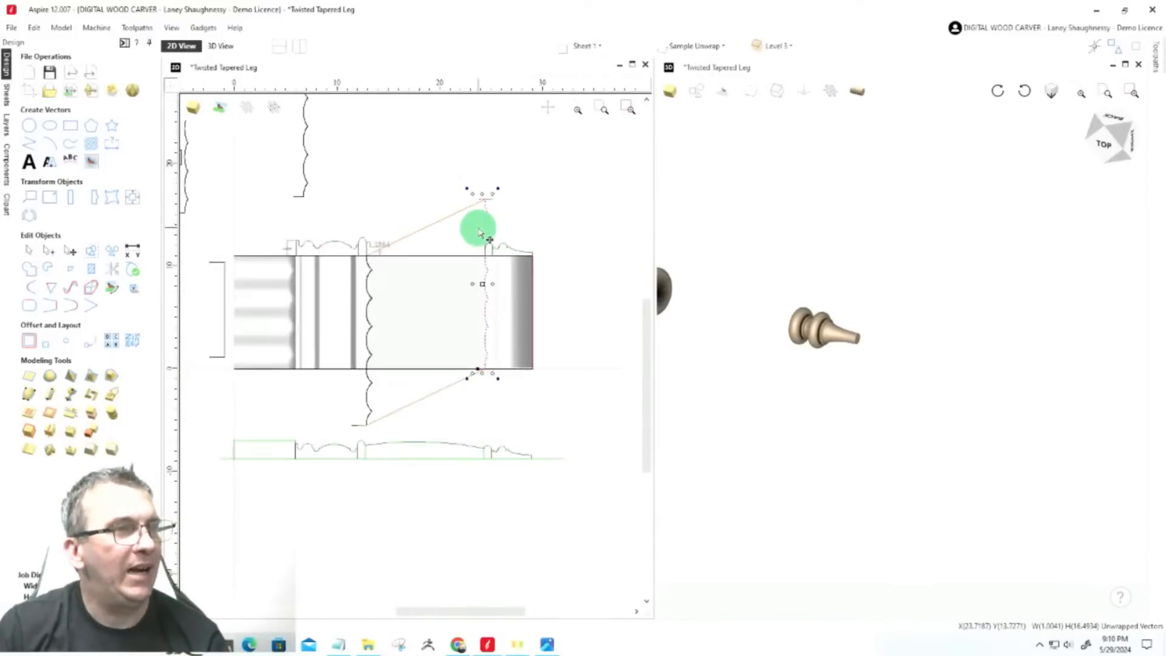
scroll(384, 365, "up", 2)
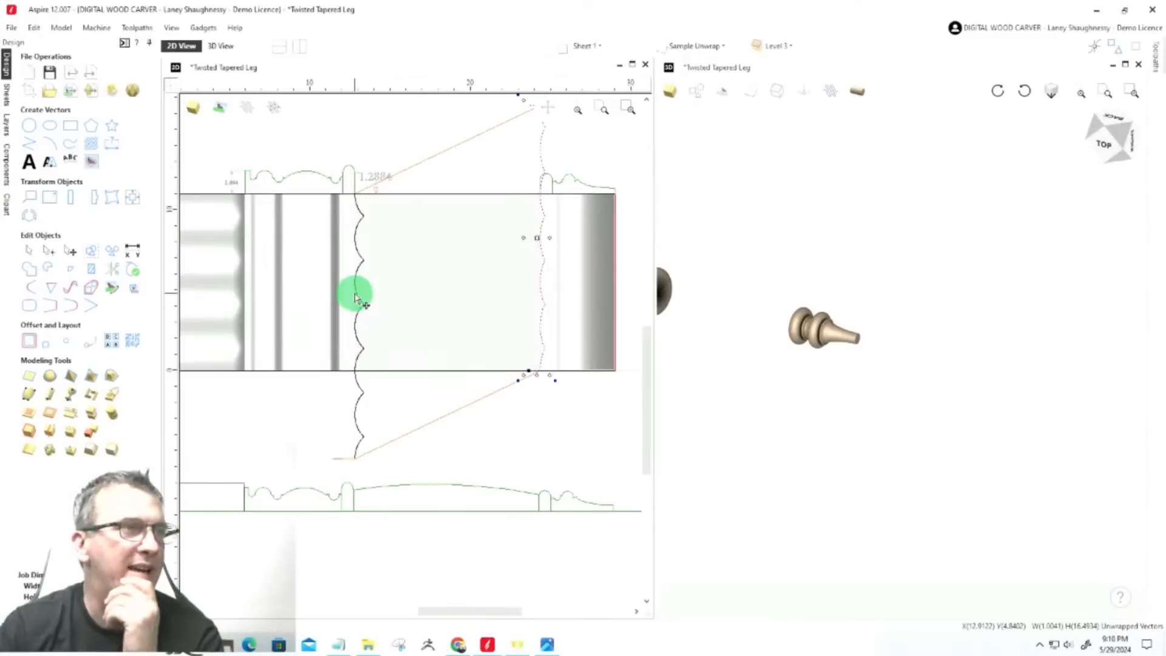
scroll(377, 297, "down", 4)
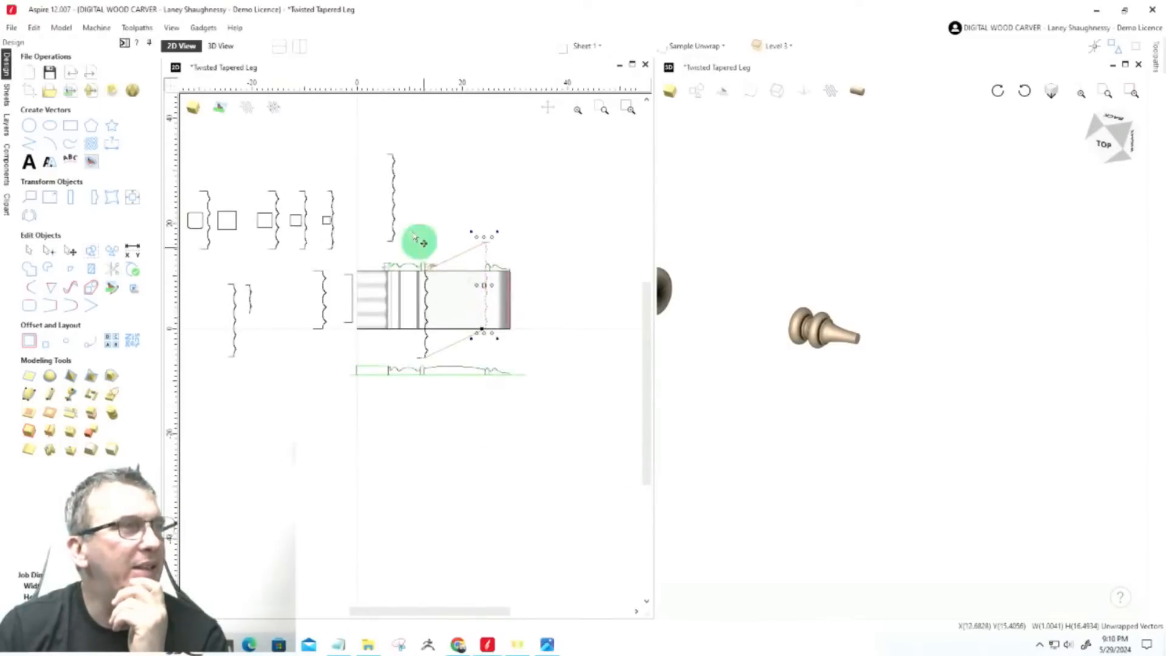
scroll(389, 173, "up", 2)
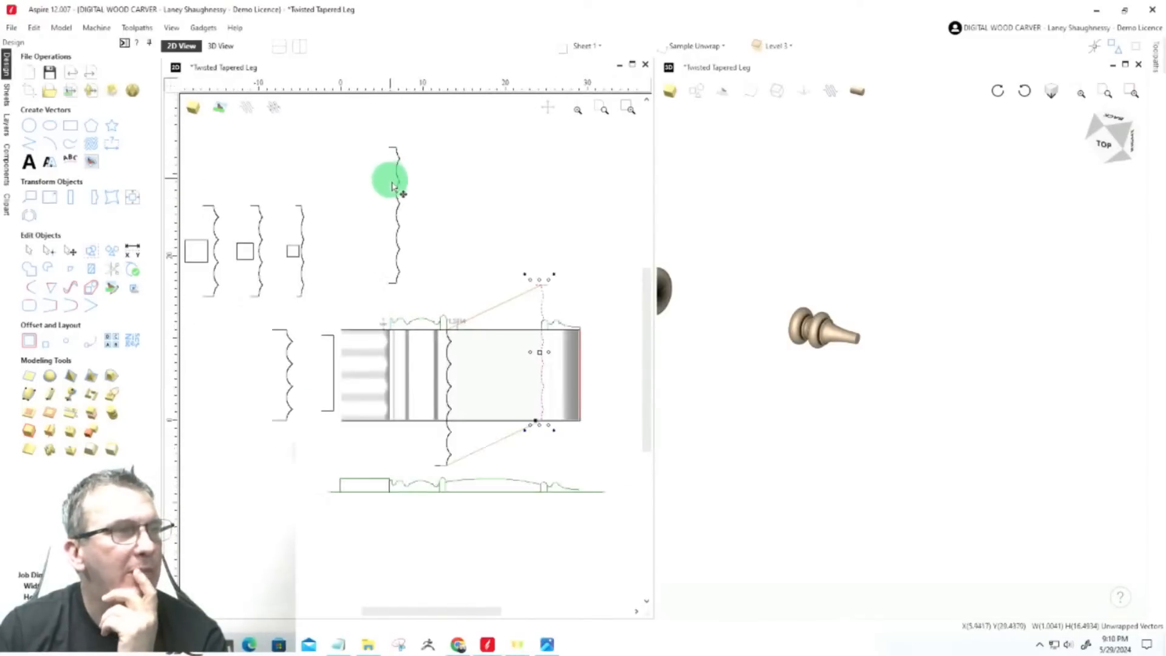
scroll(440, 420, "up", 3)
scroll(438, 393, "down", 1)
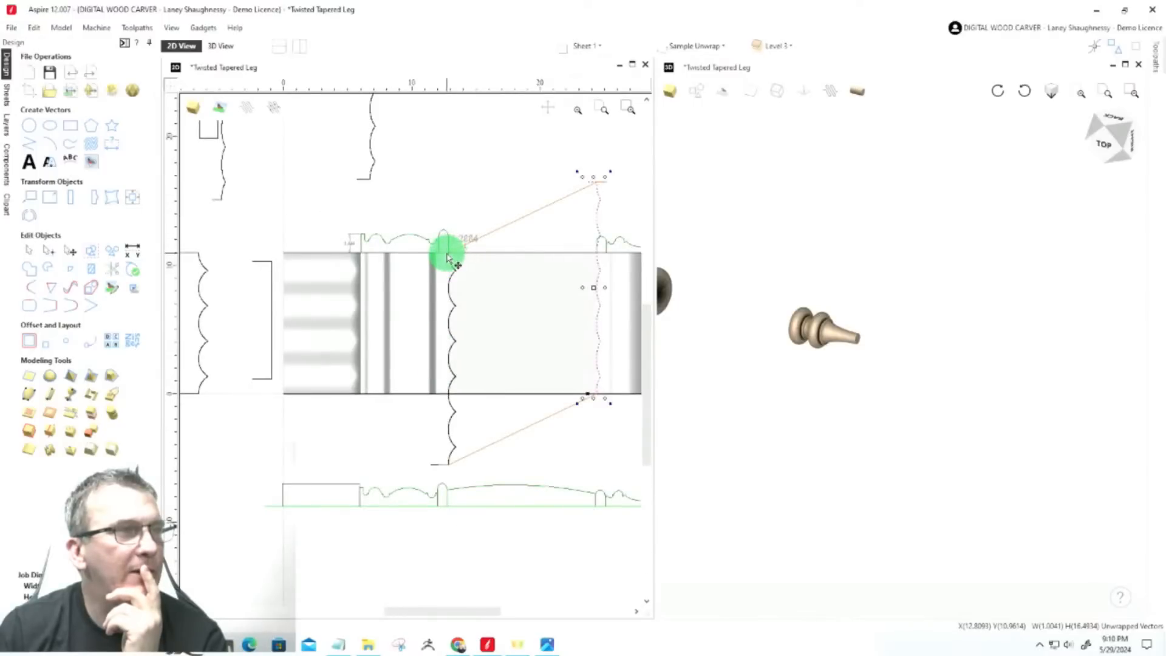
left_click(450, 299)
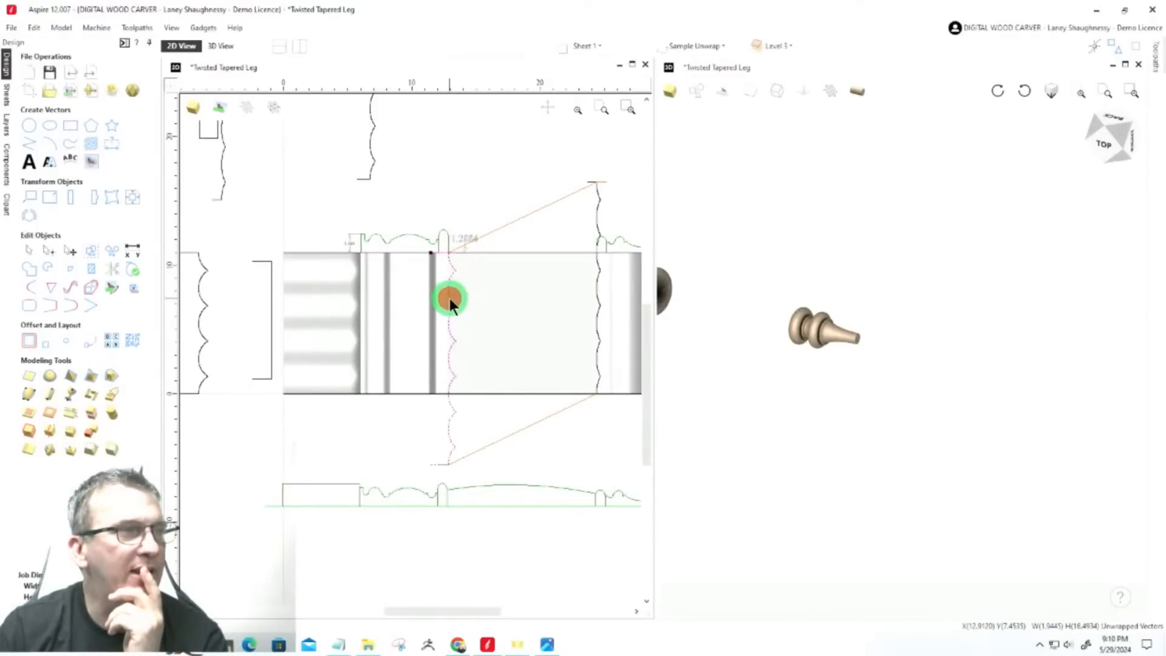
mouse_move(450, 298)
left_mouse_down()
mouse_move(450, 253)
mouse_move(519, 255)
left_mouse_up()
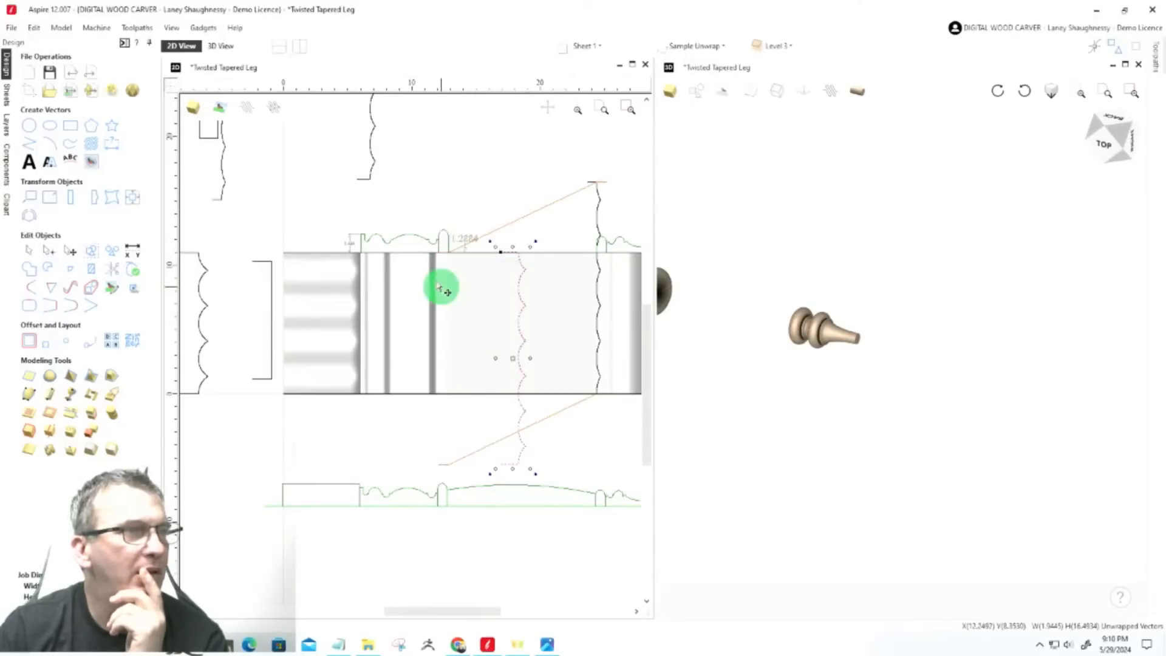
Select the remaining long unwrapped profile above the leg and bring its full length into view
left_click(372, 178)
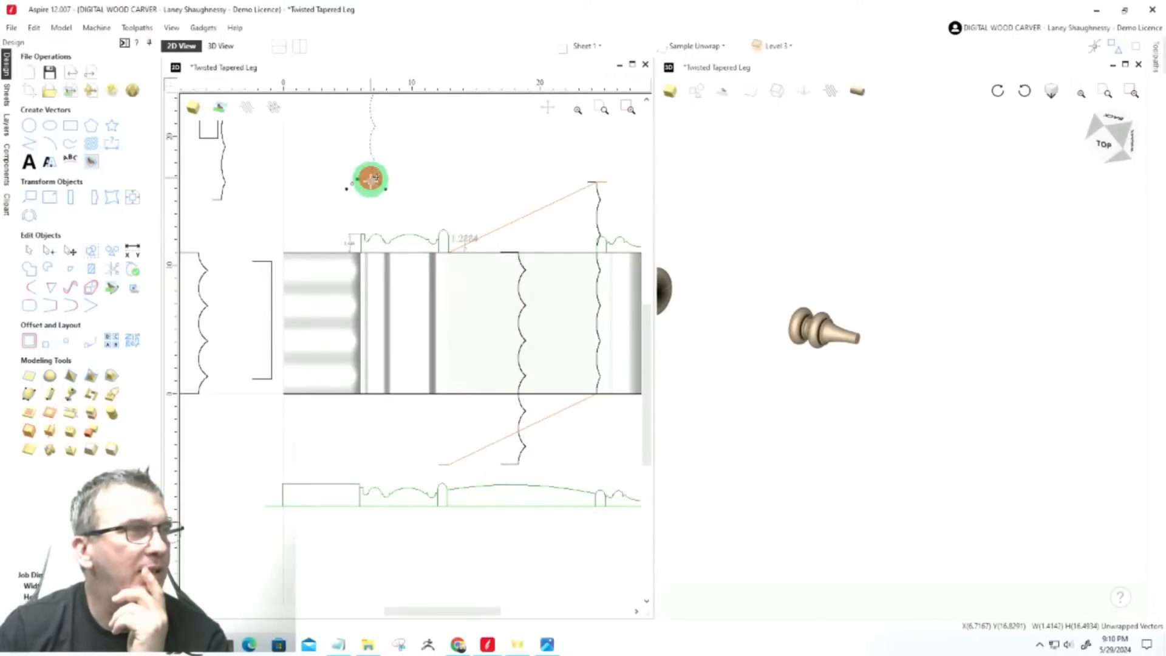
scroll(373, 250, "down", 3)
scroll(376, 242, "up", 1)
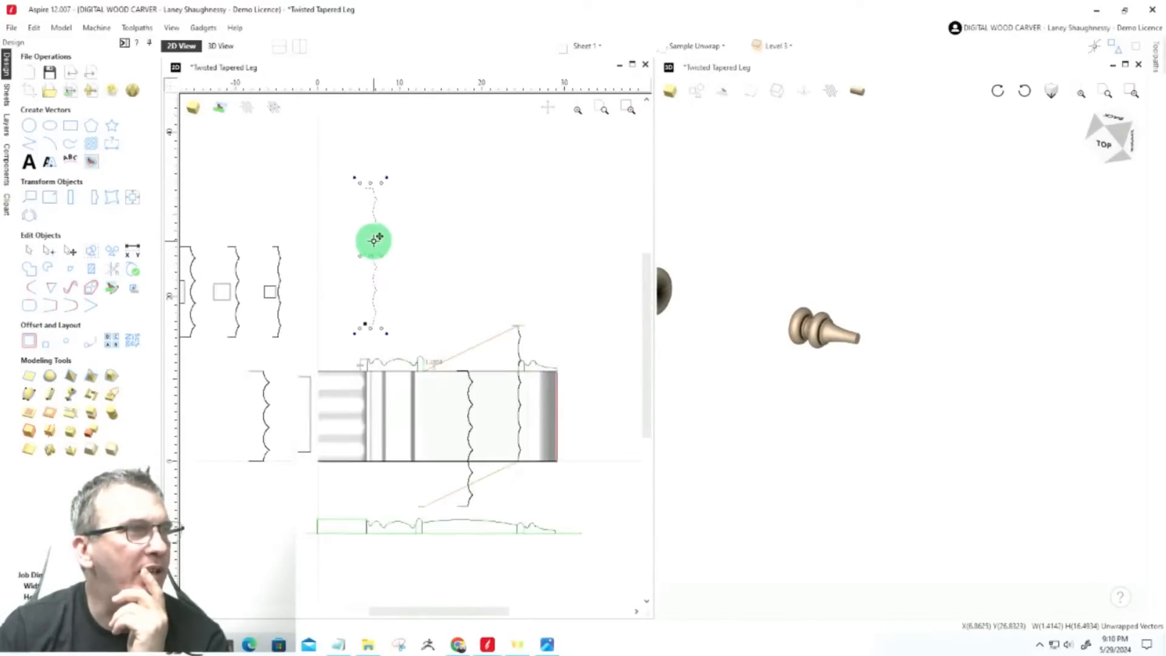
Move the scalloped profile onto the start of the tapered section, aligned with the bead's edge and the slanted guide lines' ends
mouse_move(375, 322)
left_mouse_down()
mouse_move(425, 464)
mouse_move(418, 518)
mouse_move(425, 505)
left_mouse_up()
scroll(419, 510, "up", 4)
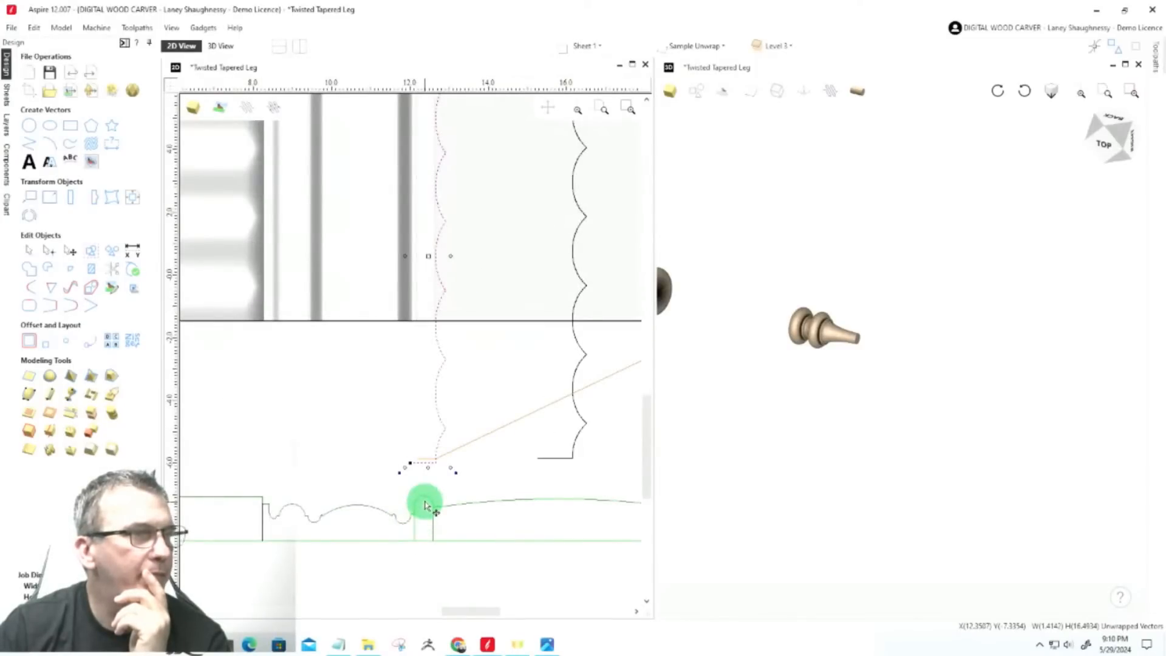
scroll(425, 503, "up", 4)
scroll(440, 405, "down", 7)
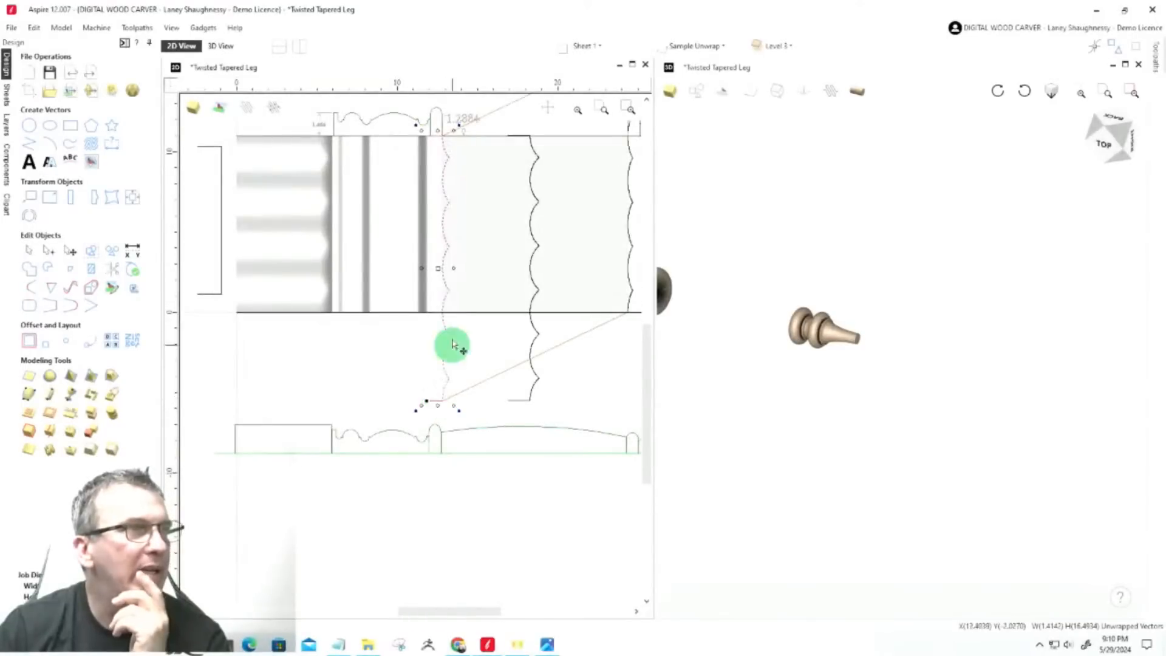
scroll(456, 148, "up", 5)
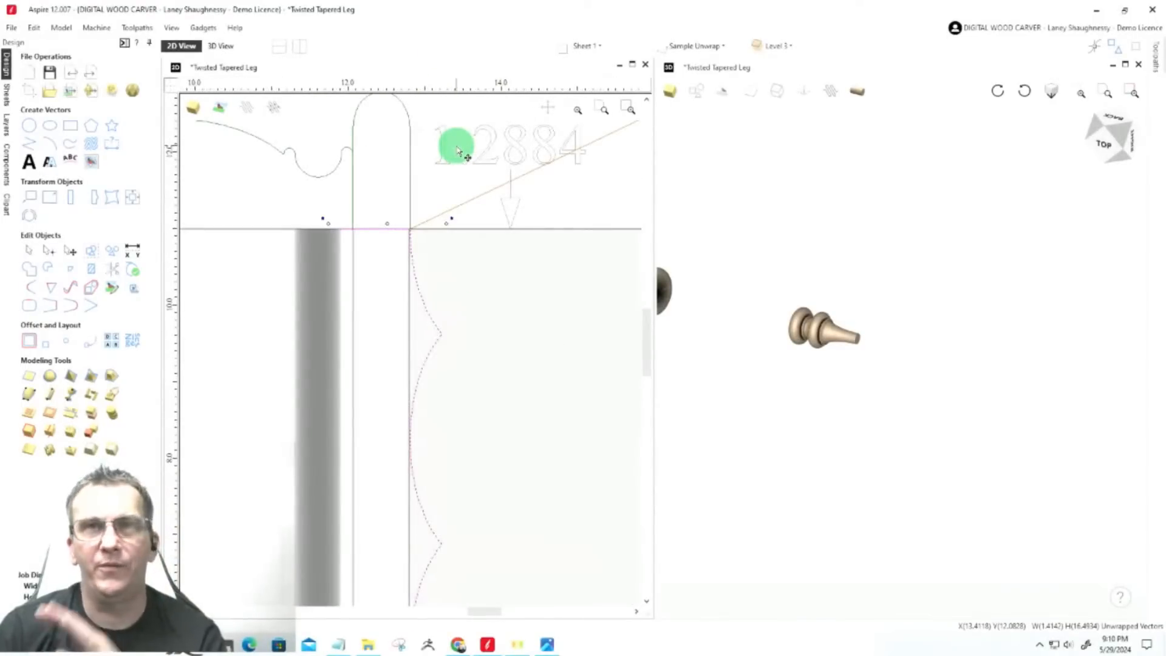
scroll(390, 148, "down", 6)
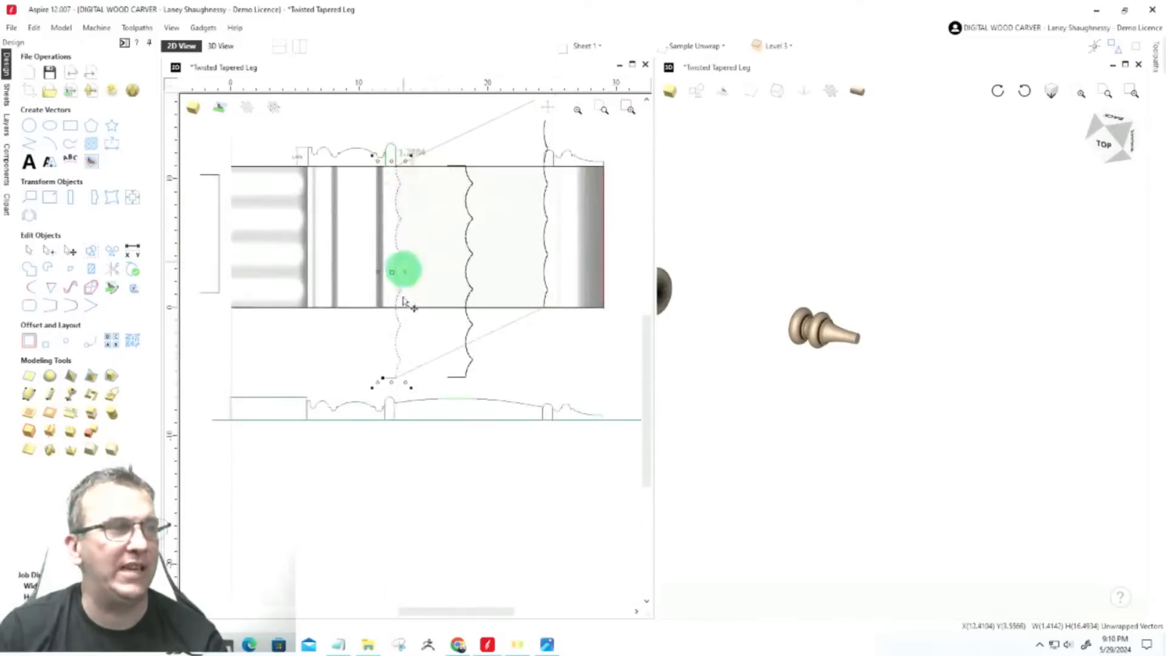
scroll(389, 158, "up", 5)
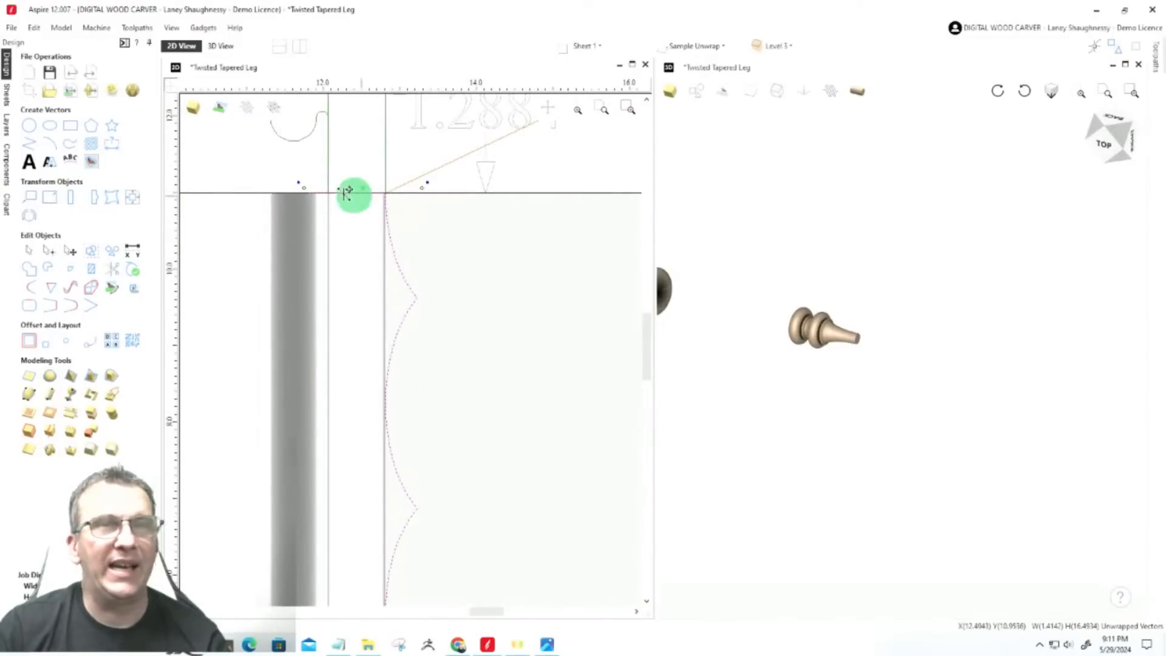
scroll(494, 143, "down", 4)
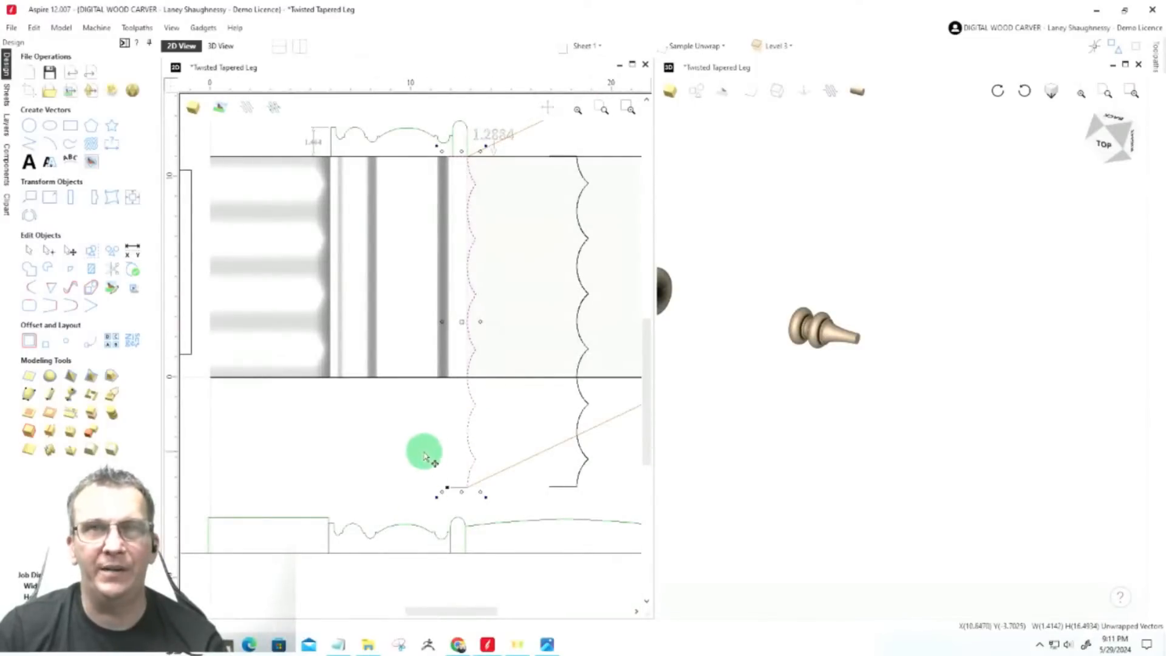
scroll(330, 432, "down", 4)
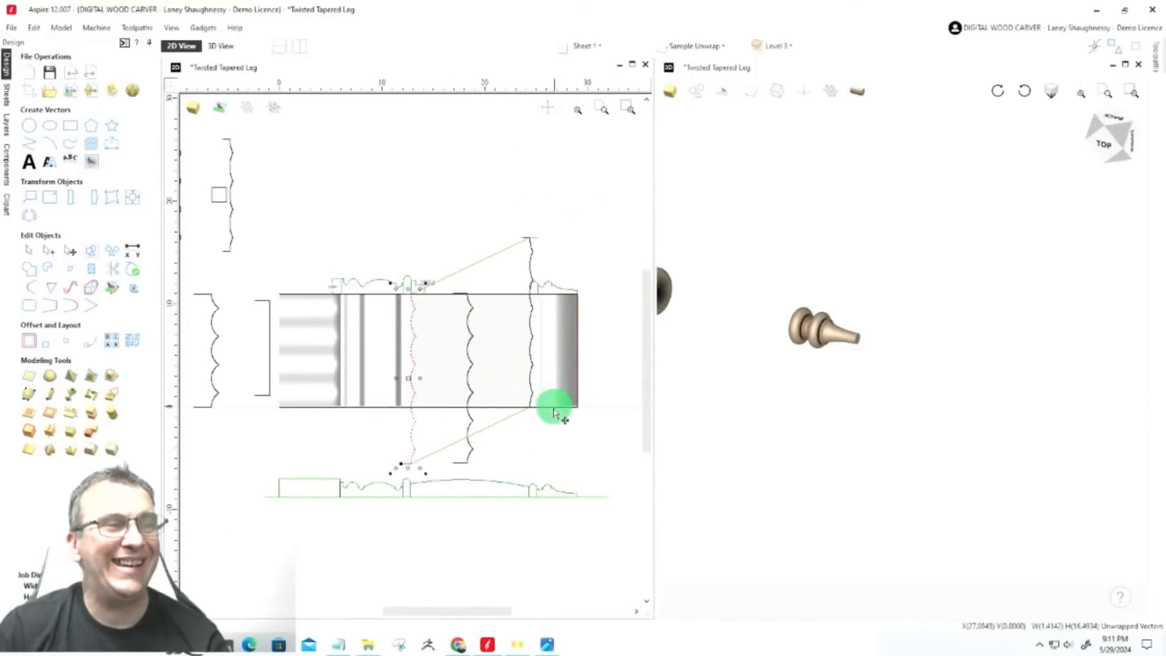
scroll(535, 414, "up", 5)
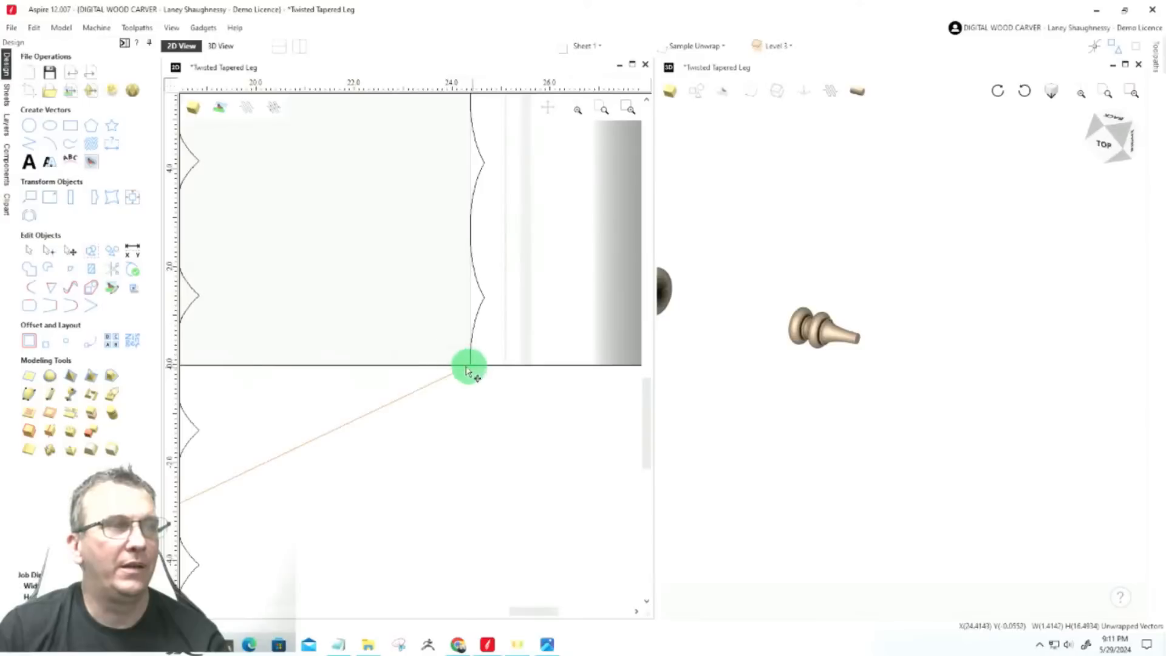
scroll(475, 372, "down", 4)
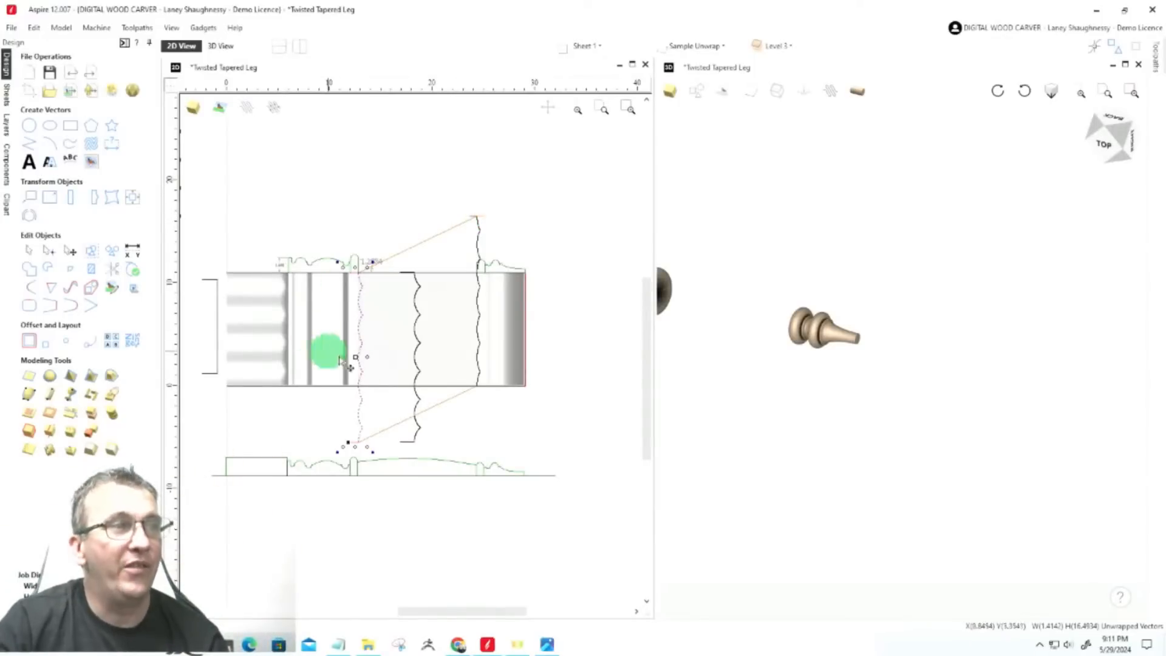
Move the middle scalloped profile up so its ends meet the upper and lower slanted guide lines
left_click(415, 320)
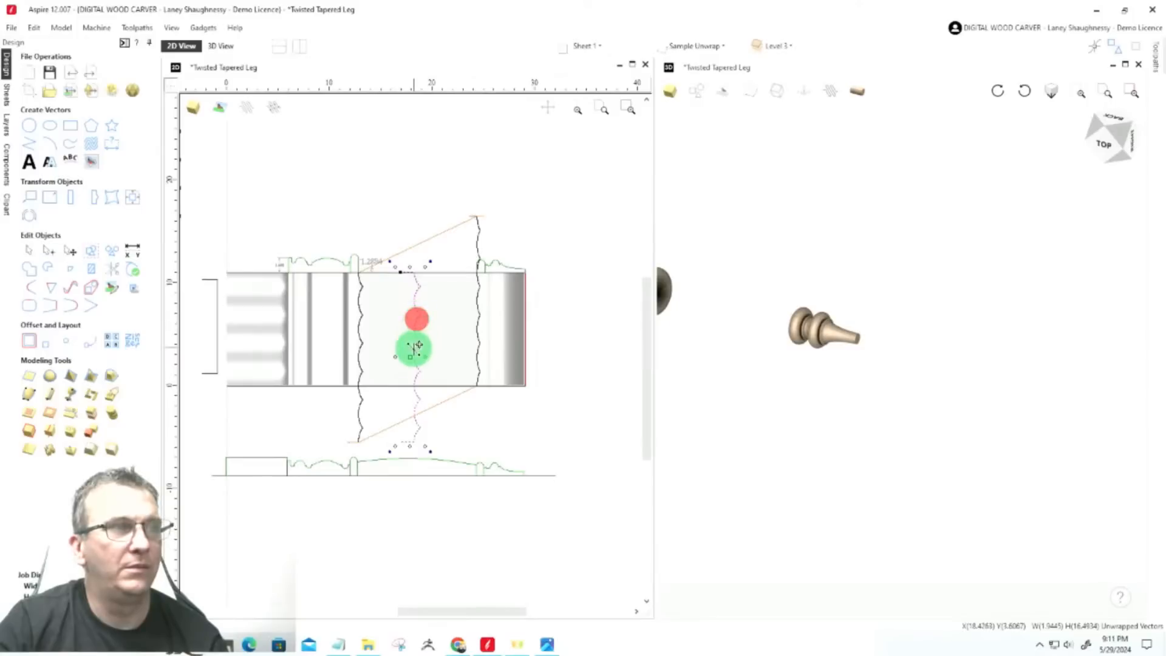
mouse_move(413, 351)
left_mouse_down()
mouse_move(416, 260)
mouse_move(391, 262)
mouse_move(373, 307)
mouse_move(417, 309)
mouse_move(416, 328)
left_mouse_up()
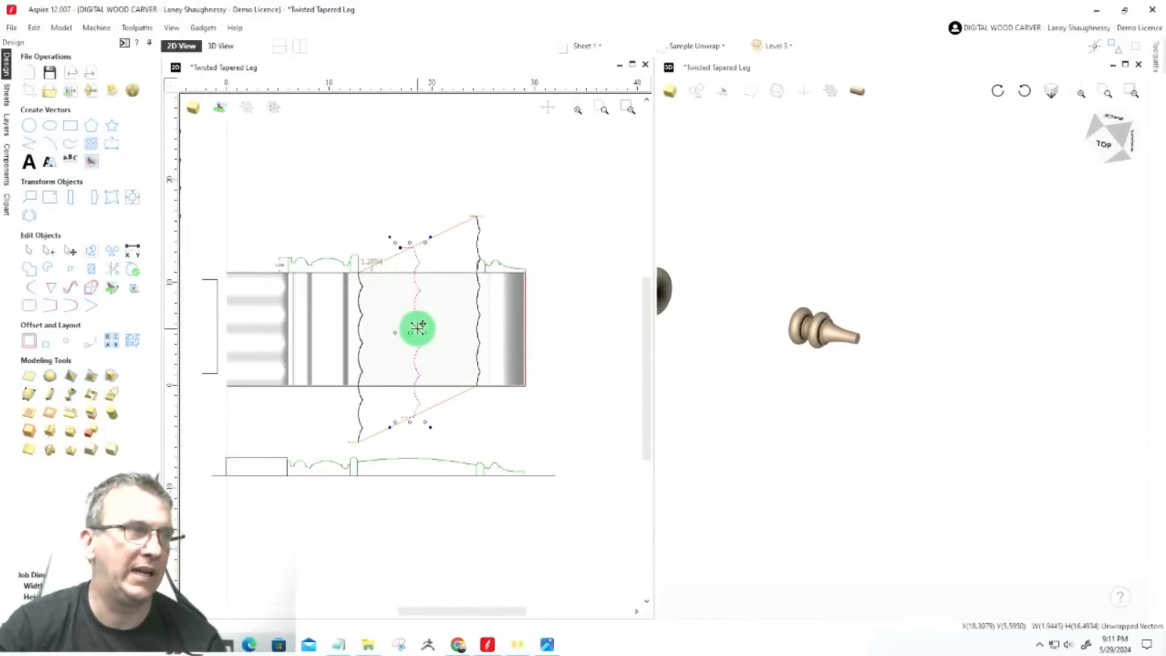
scroll(359, 368, "down", 1)
scroll(346, 375, "up", 3)
scroll(540, 340, "down", 1)
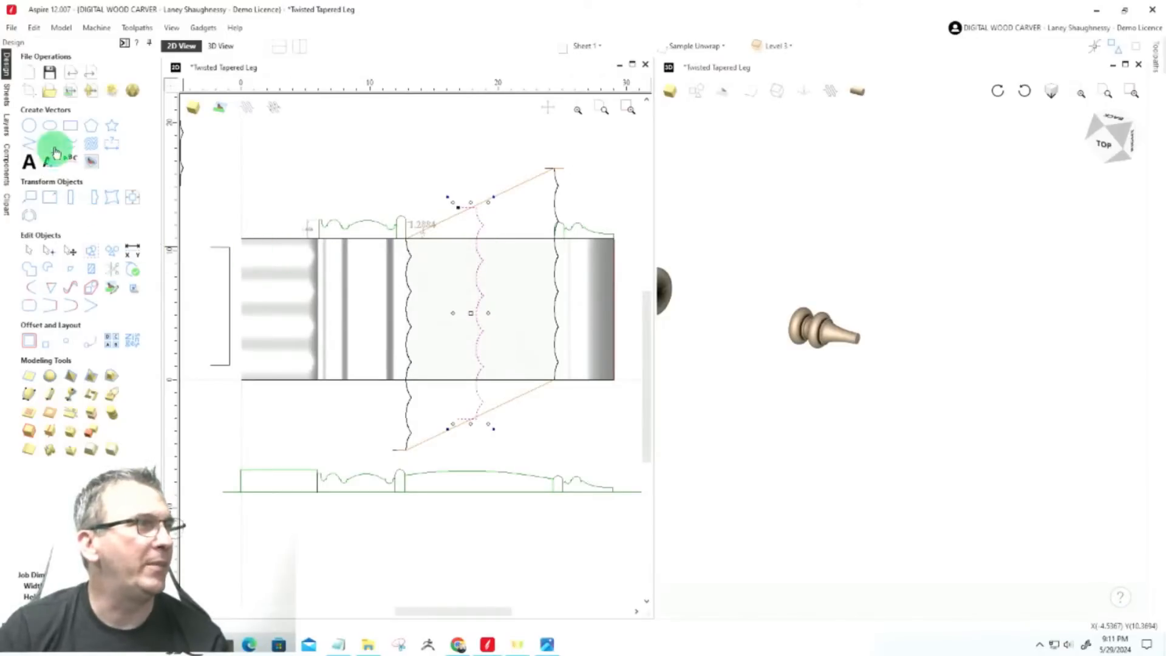
Draw a straight horizontal line about 11.6 long just above the workpiece edge, spanning from the first scalloped profile to the last
left_click(29, 143)
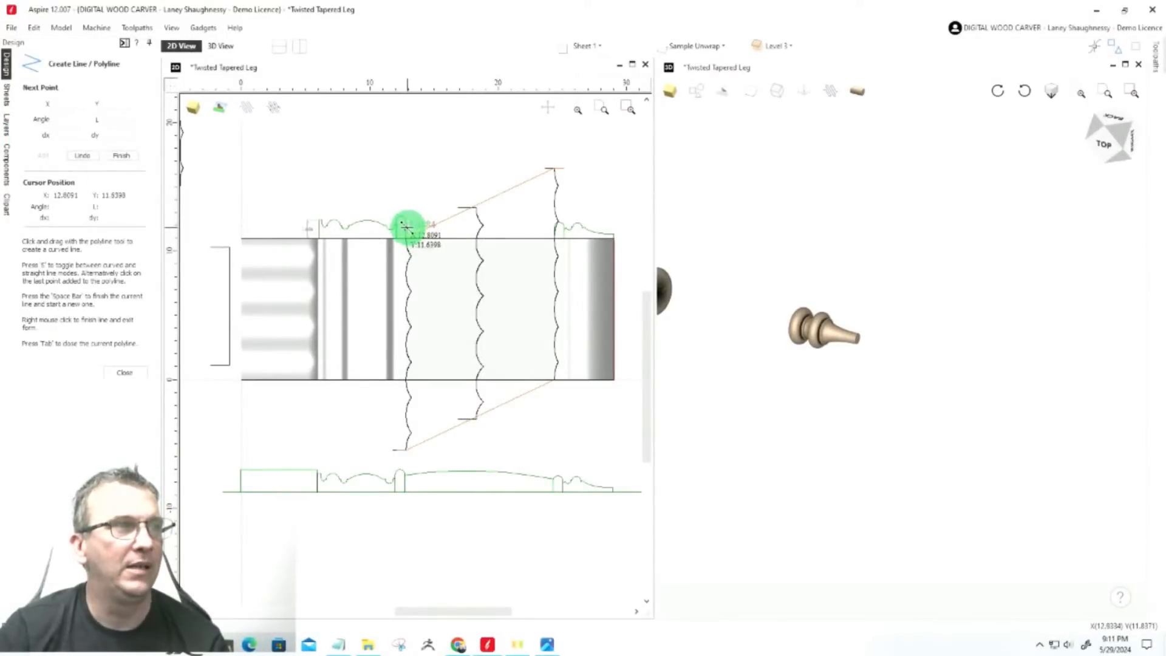
left_click(407, 227)
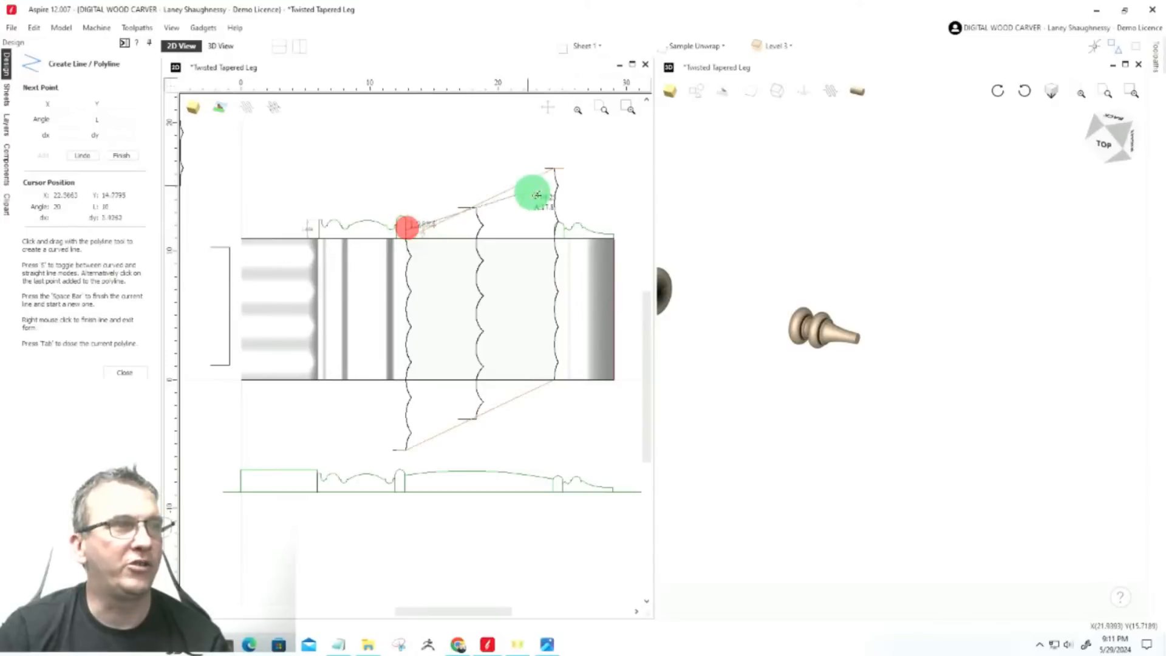
left_click(554, 231)
scroll(537, 243, "up", 2)
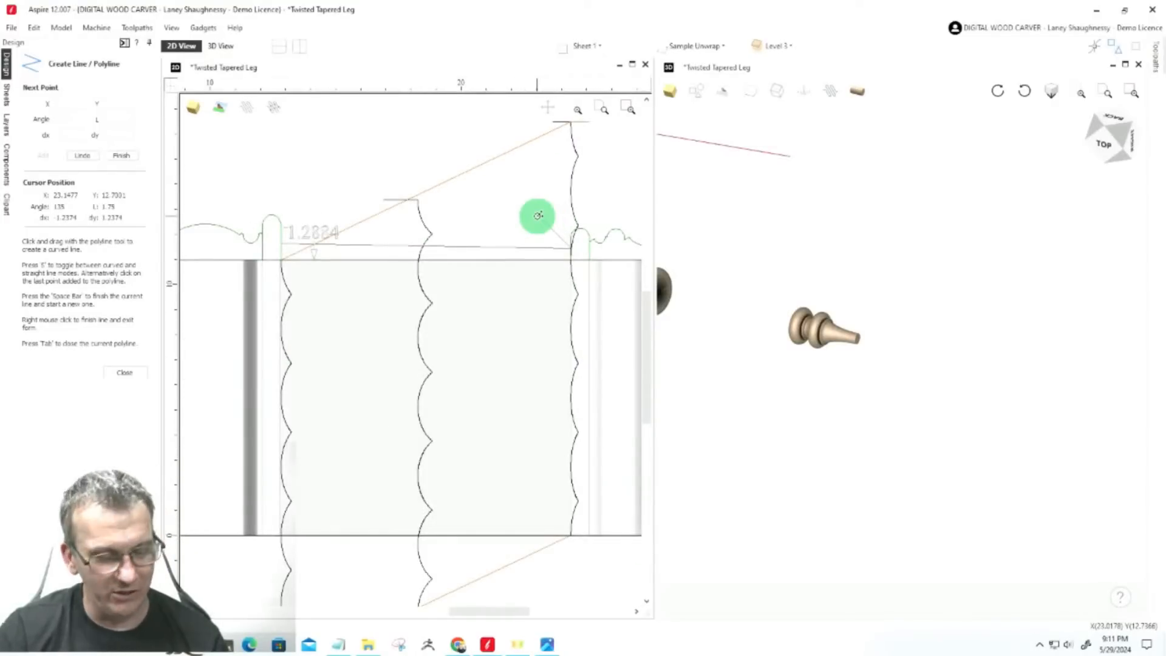
left_click(83, 156)
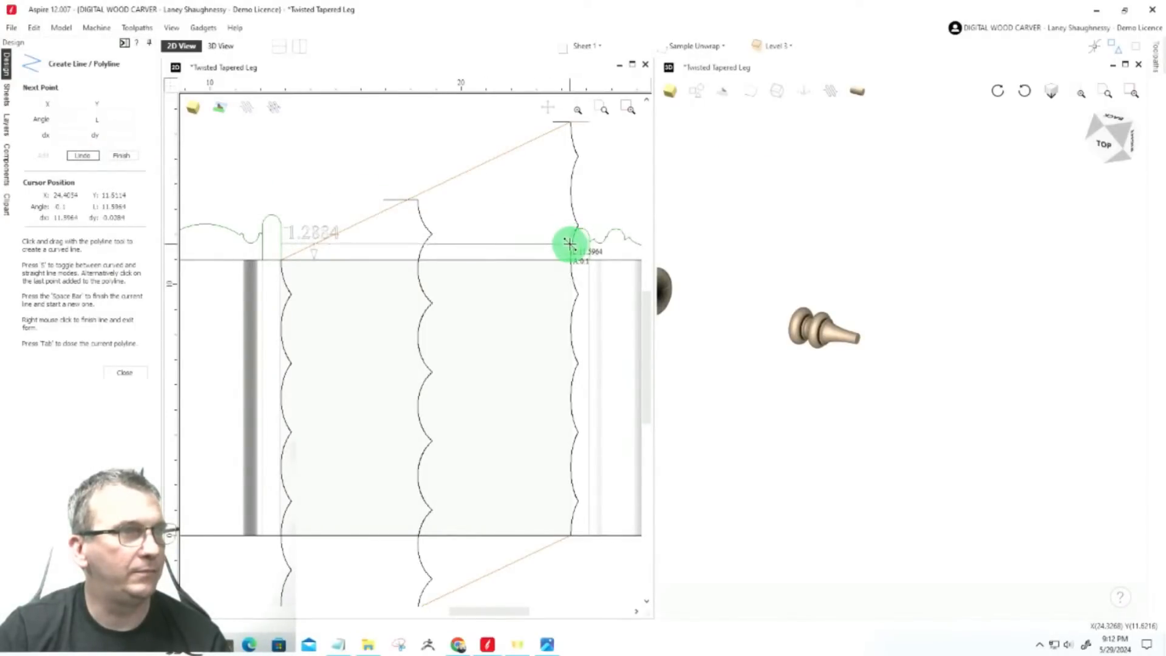
type("27.5")
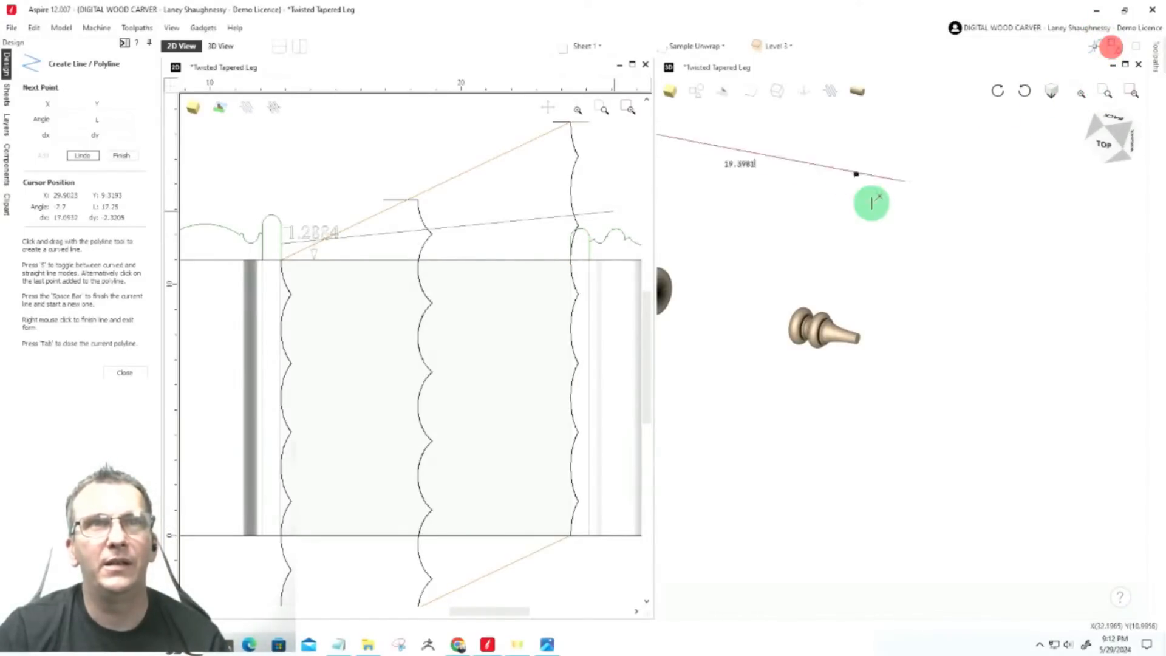
type("10.5")
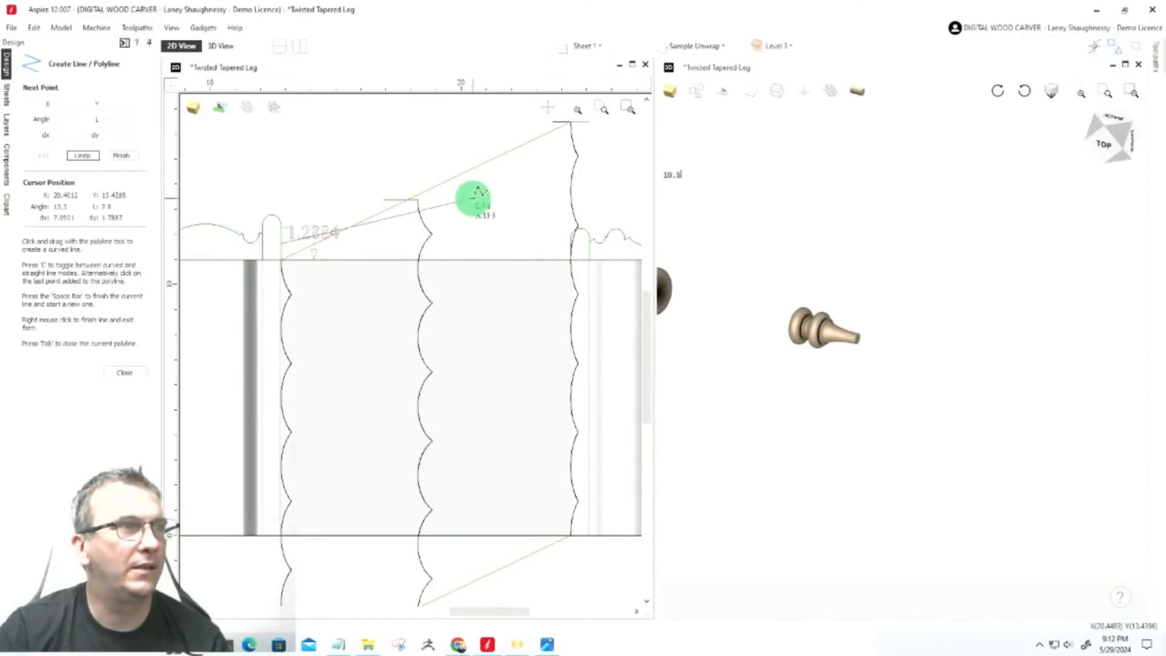
left_click(571, 243)
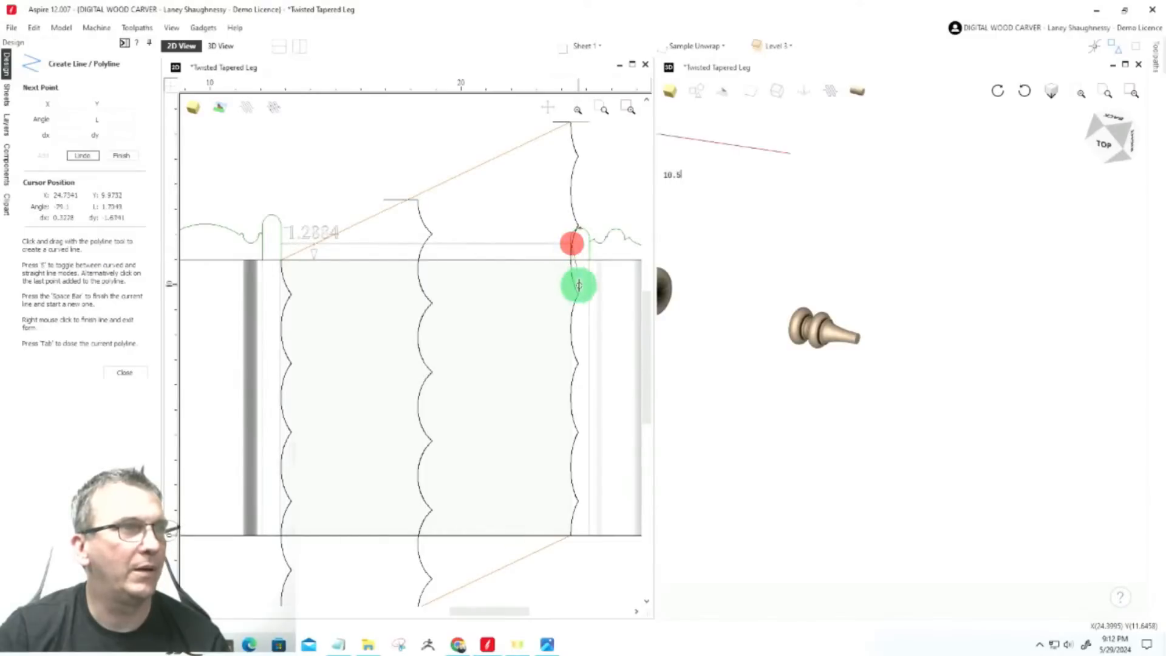
scroll(535, 251, "up", 5)
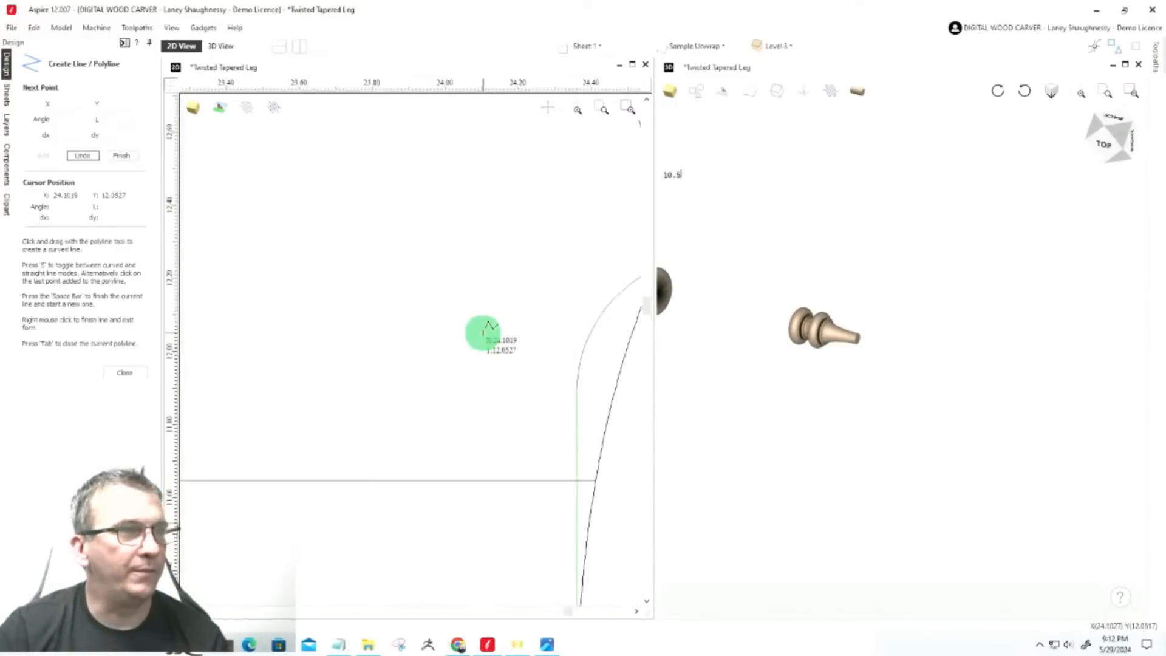
left_click(122, 373)
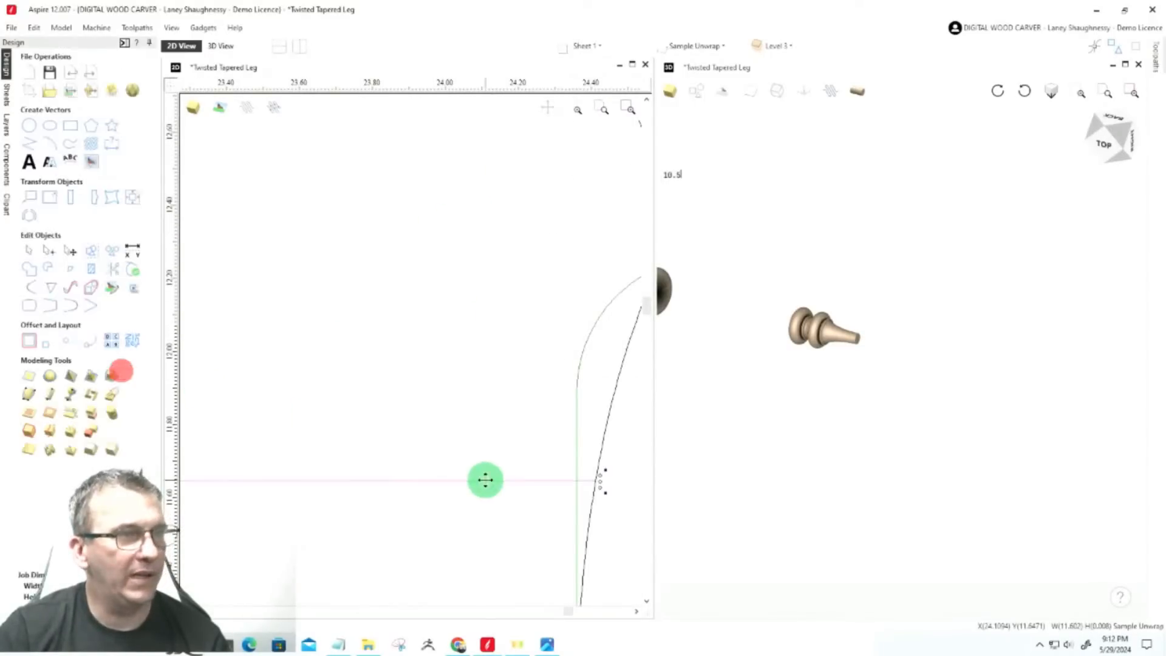
Shorten the horizontal line so its far end meets the straight edge of the end bead outline
left_click(484, 479)
left_click_drag(602, 481, 577, 481)
scroll(589, 479, "down", 4)
scroll(722, 365, "down", 4)
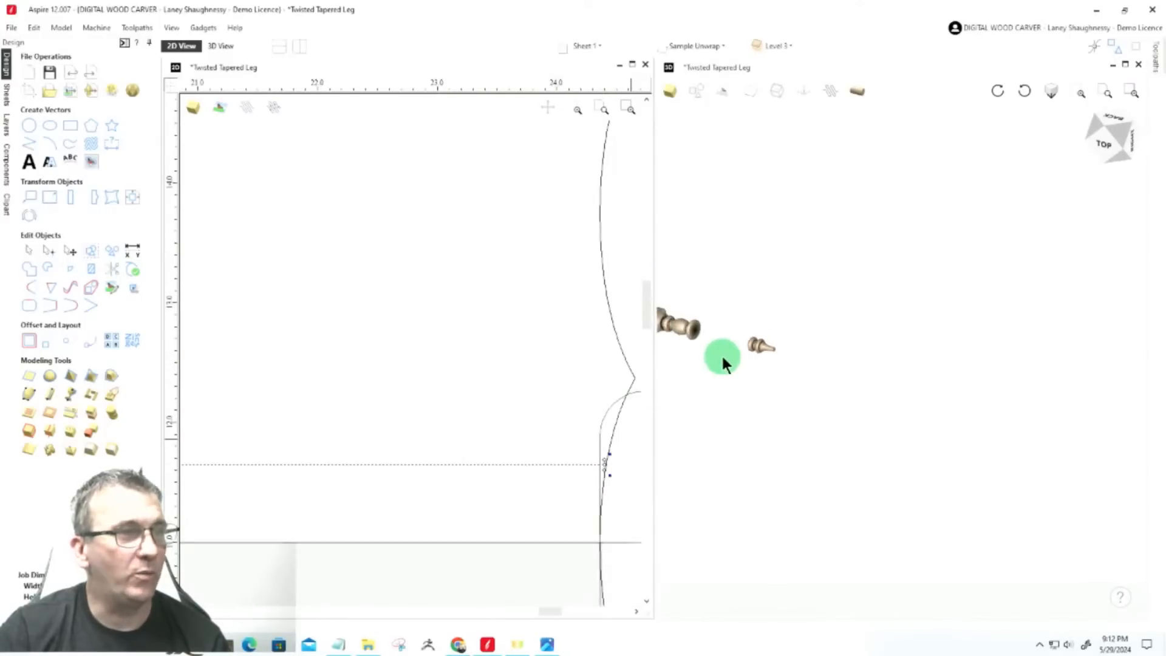
scroll(591, 492, "down", 7)
scroll(495, 495, "up", 6)
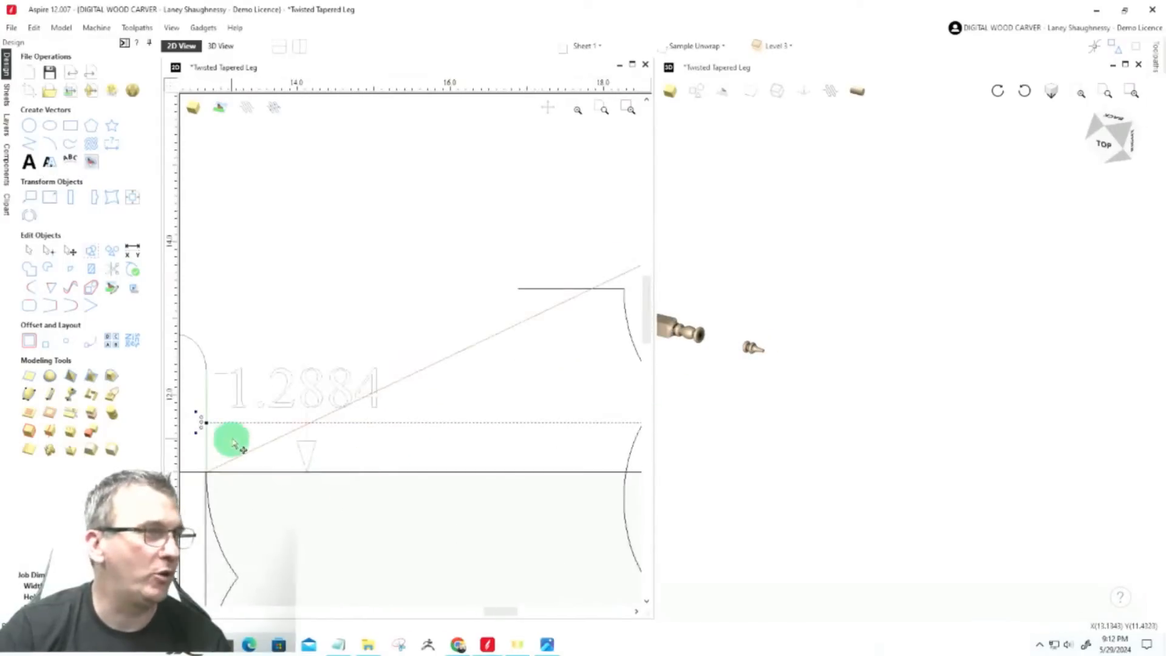
scroll(354, 361, "down", 3)
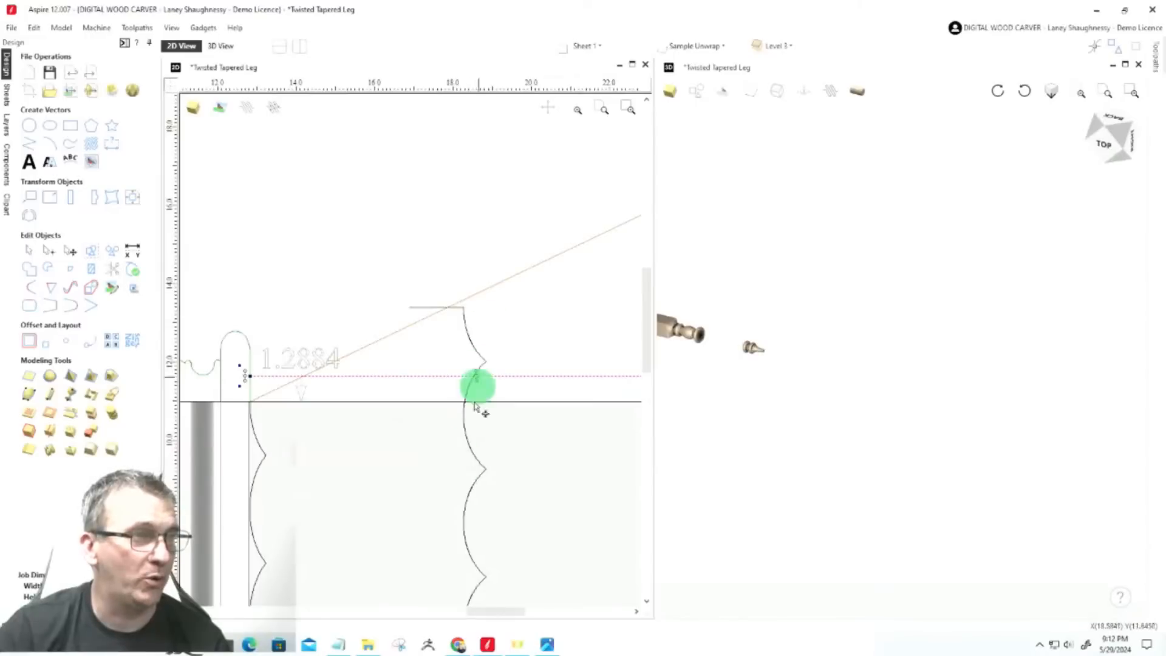
Draw a vertical line 16.75 long from the horizontal line's midpoint down past the middle scalloped profile, and select it
scroll(478, 359, "down", 3)
left_click(28, 144)
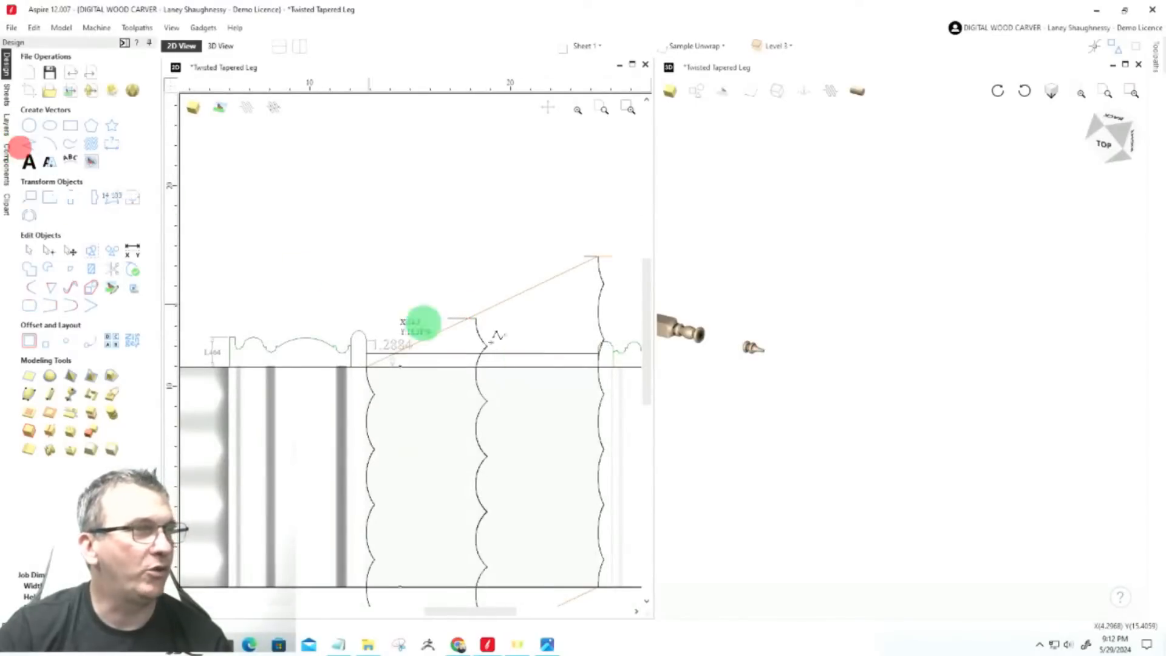
scroll(495, 333, "down", 1)
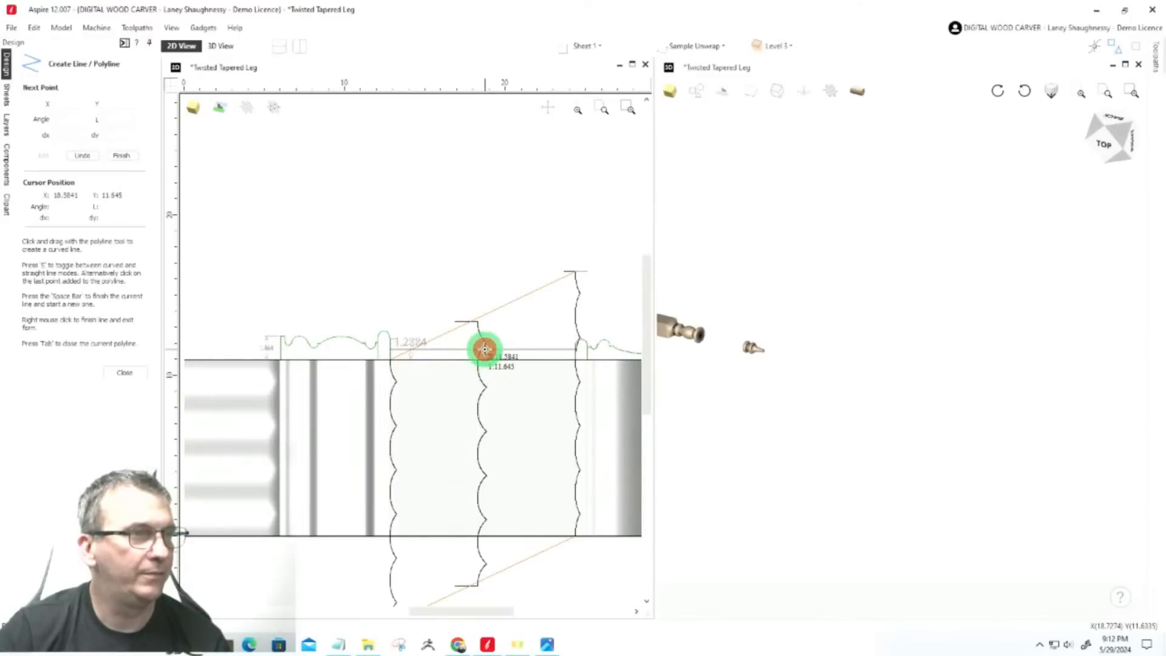
left_click(485, 349)
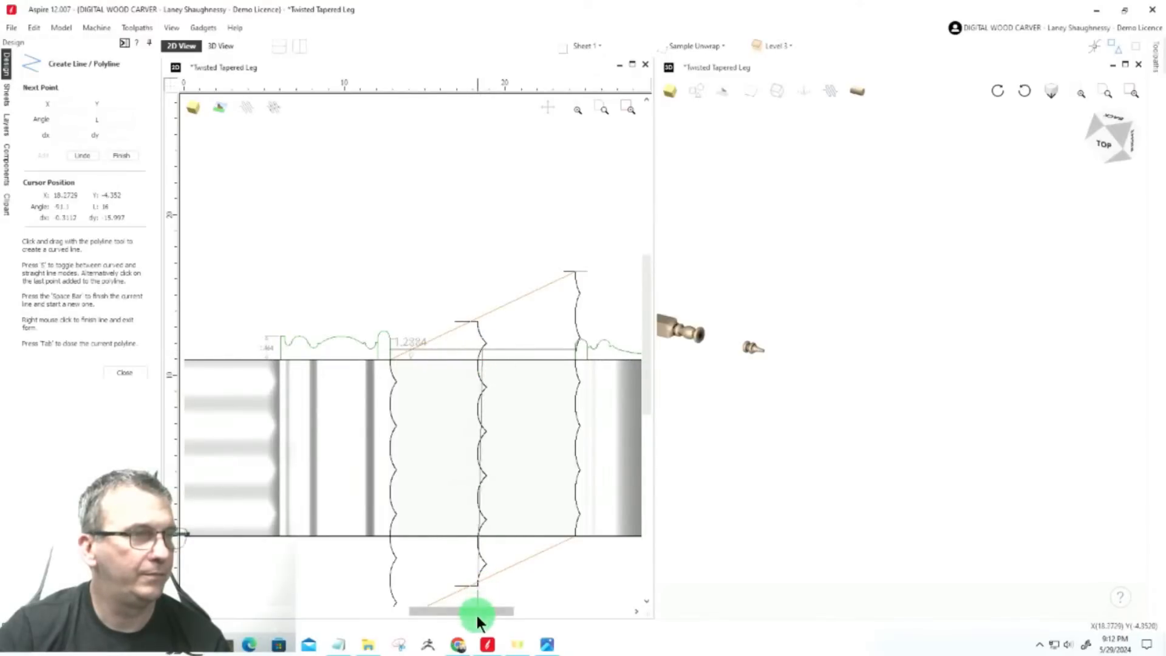
scroll(507, 428, "down", 3)
scroll(495, 472, "up", 4)
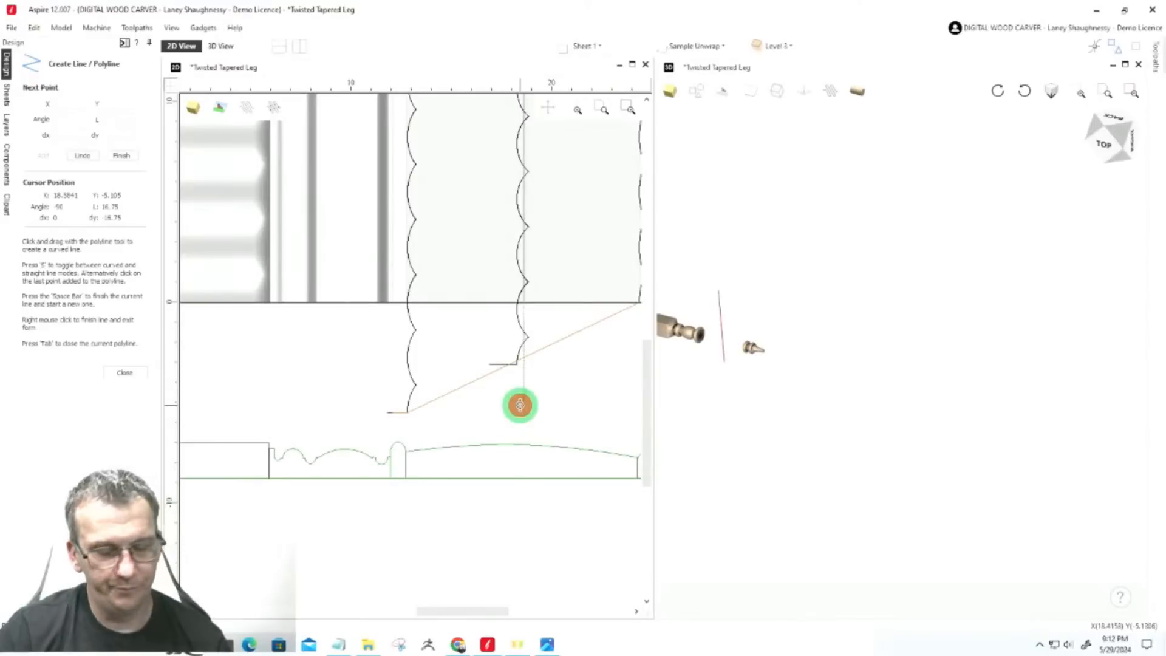
left_click(520, 405)
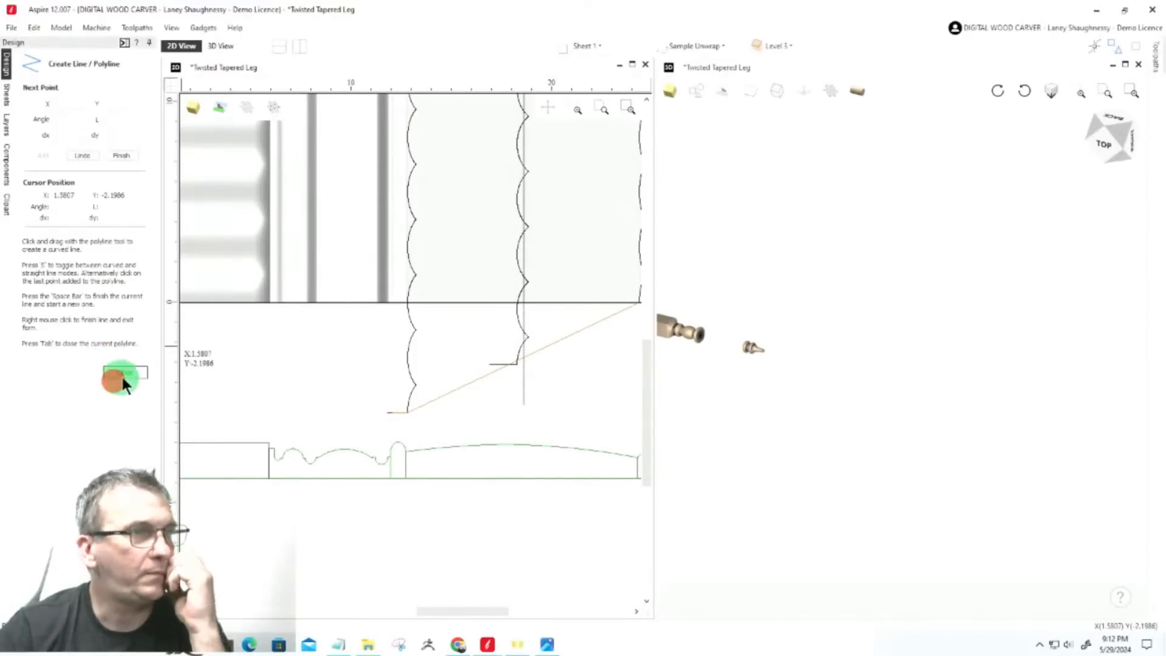
scroll(389, 437, "down", 3)
scroll(407, 268, "up", 3)
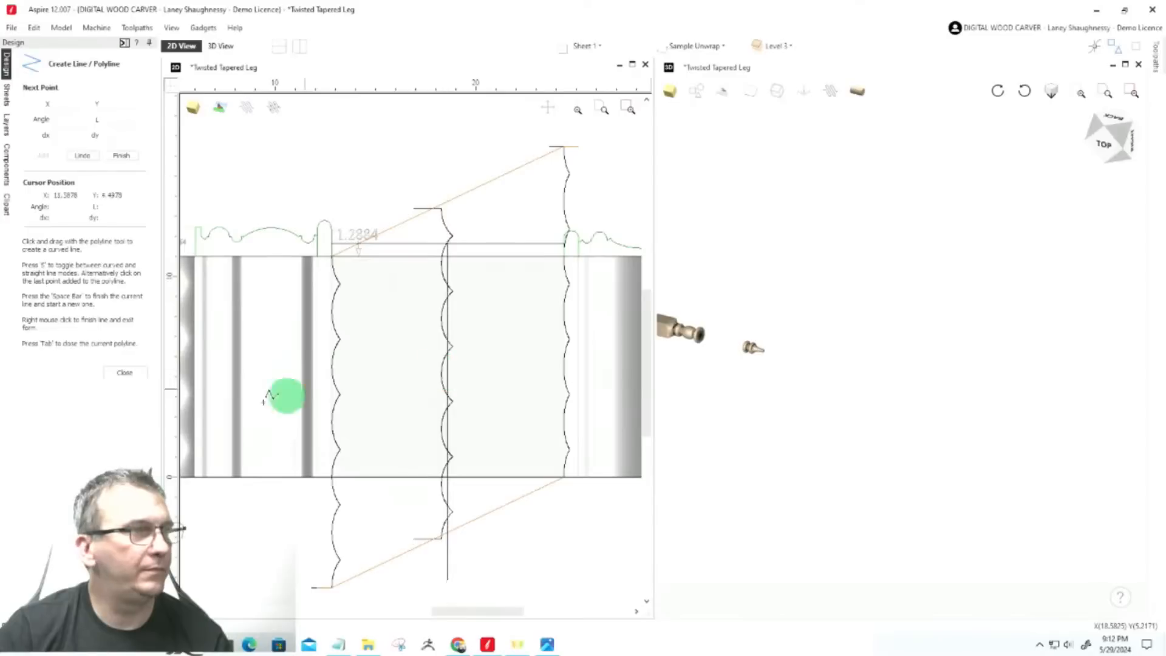
left_click(138, 372)
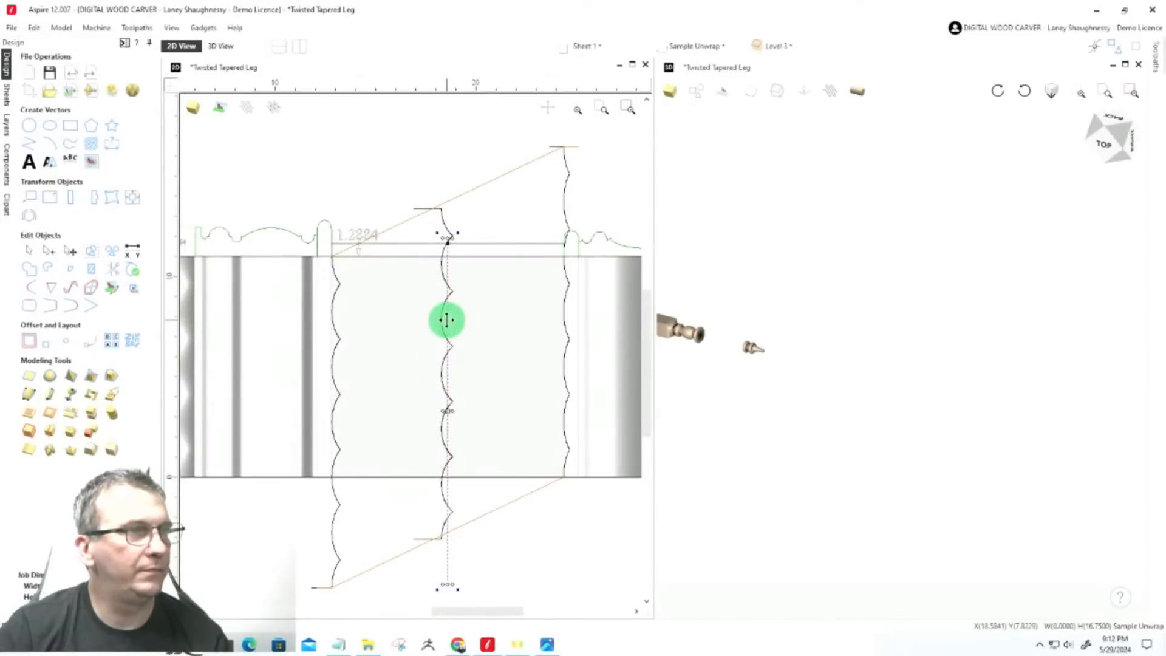
scroll(453, 245, "up", 3)
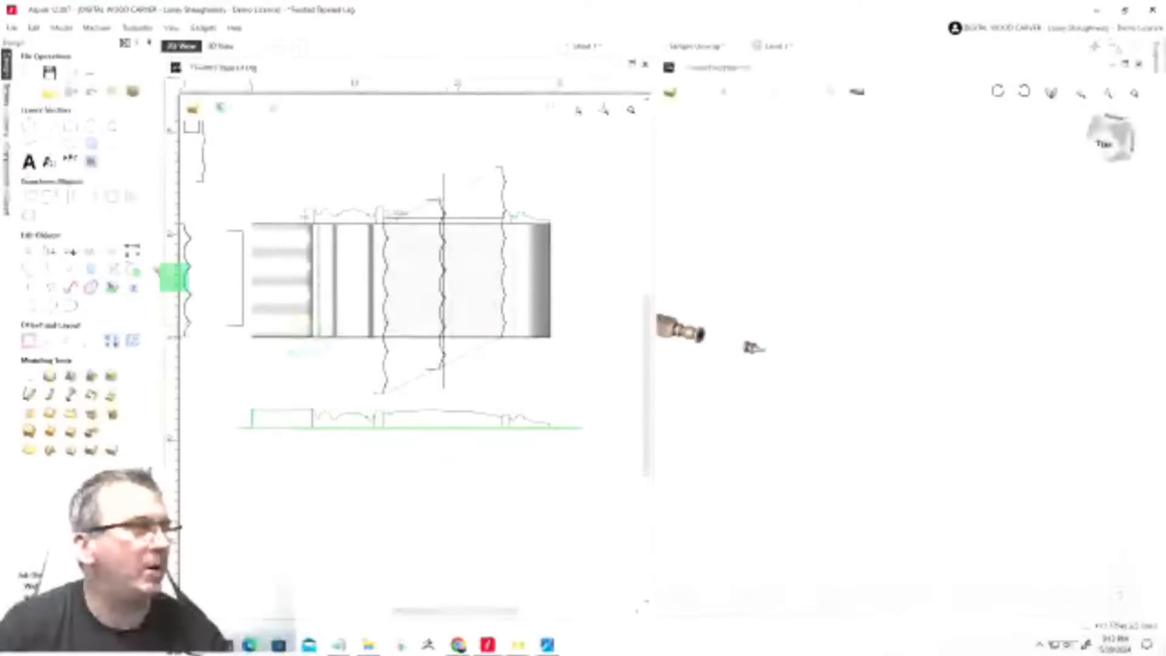
Start a Two Rail Sweep with the upper and lower slanted guide lines as the drive rails
left_click(7, 94)
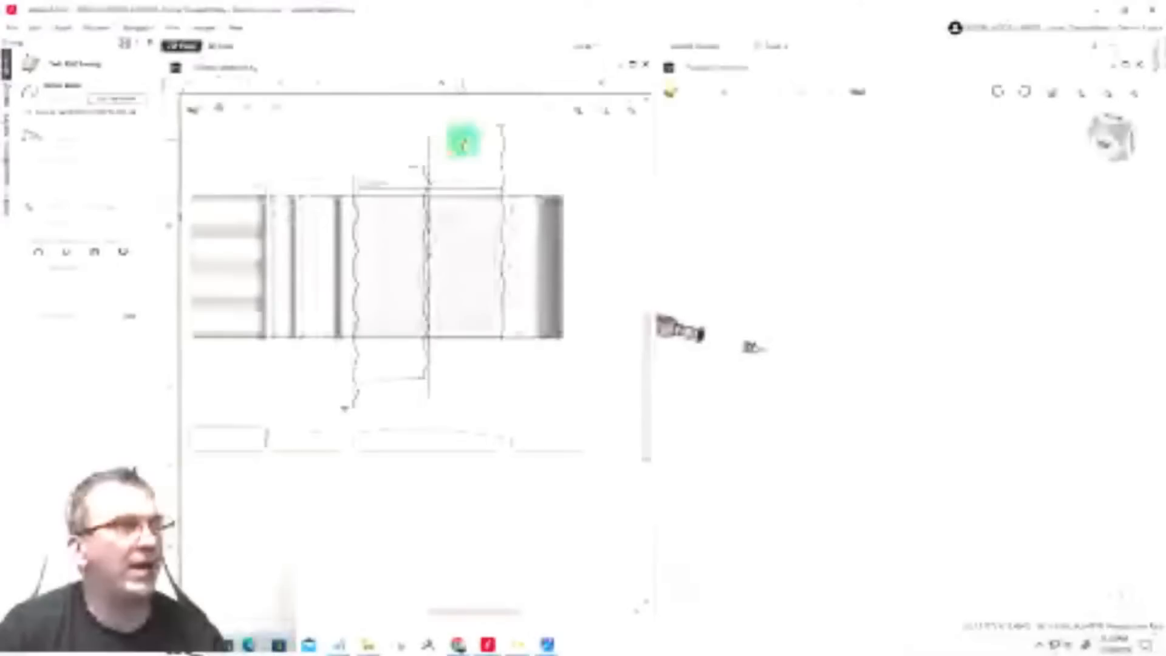
scroll(462, 144, "up", 3)
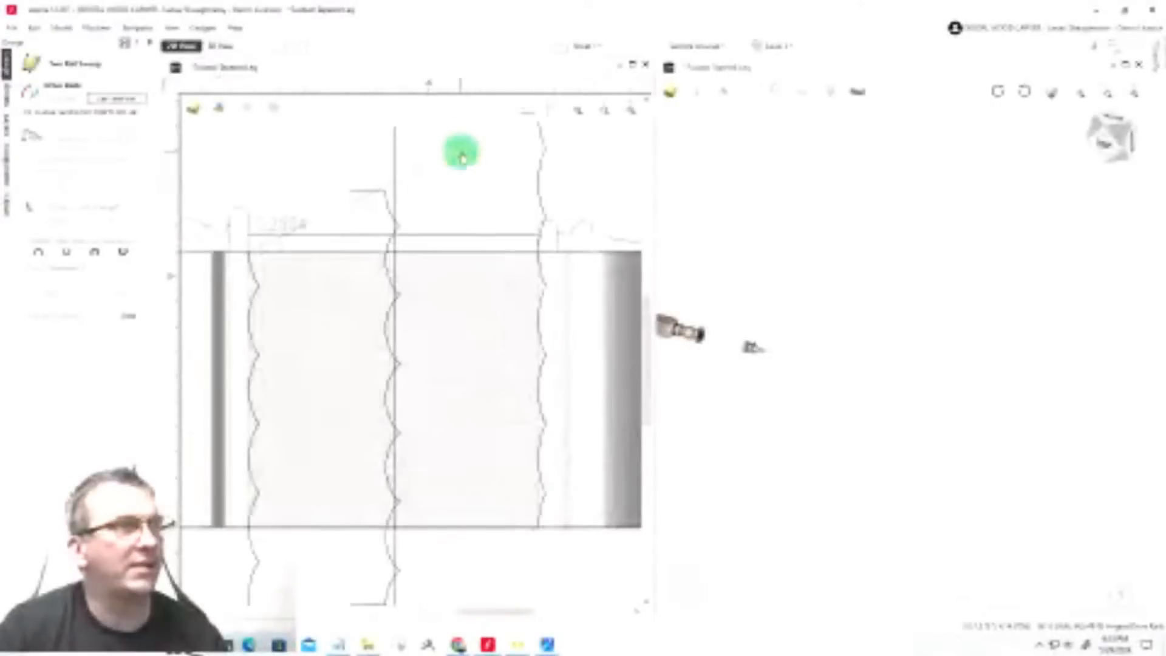
left_click(461, 155)
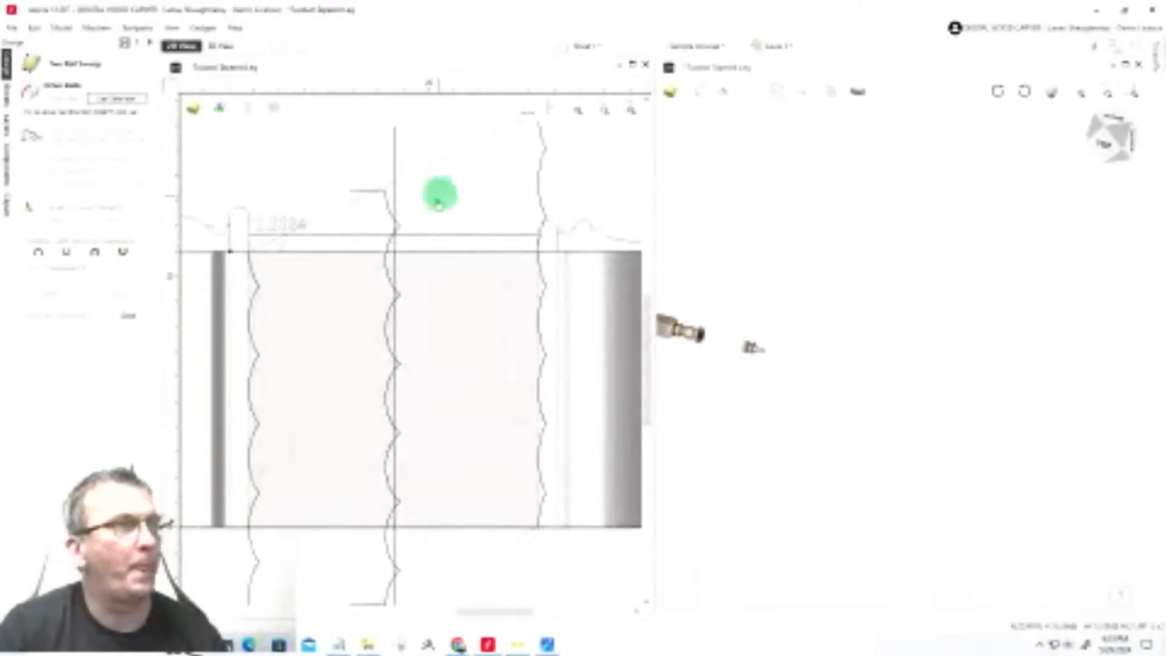
scroll(421, 253, "down", 2)
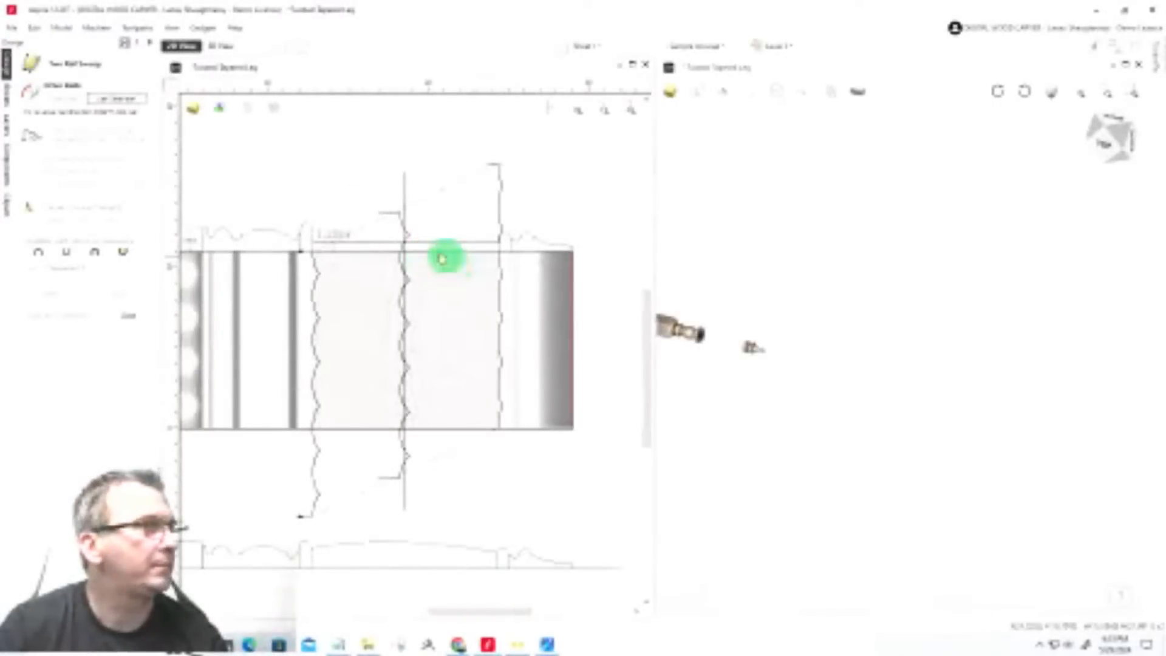
left_click(103, 100)
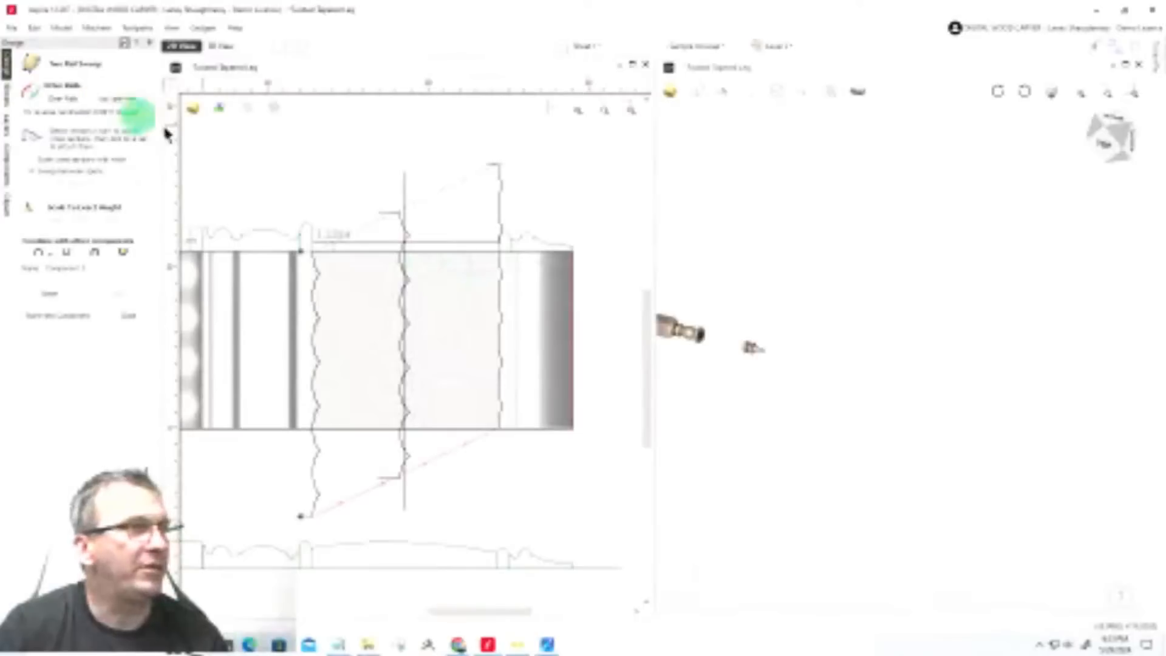
Attach the first scalloped profile as a cross section at the start point of the lower rail
scroll(291, 375, "up", 2)
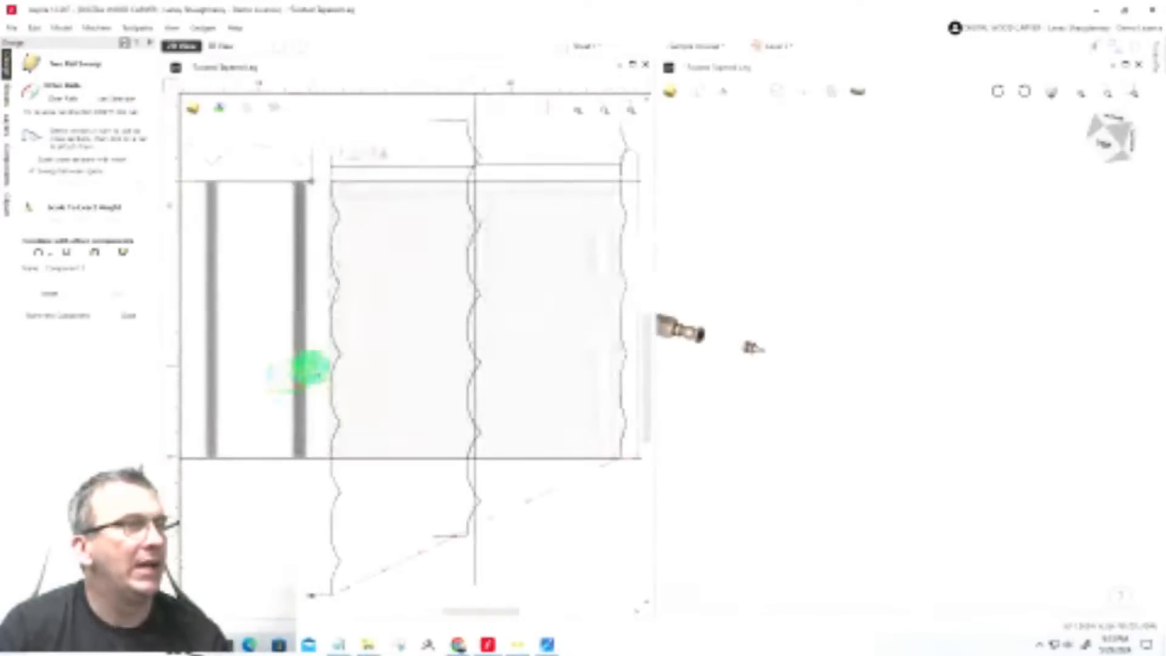
scroll(362, 278, "down", 3)
scroll(326, 364, "up", 3)
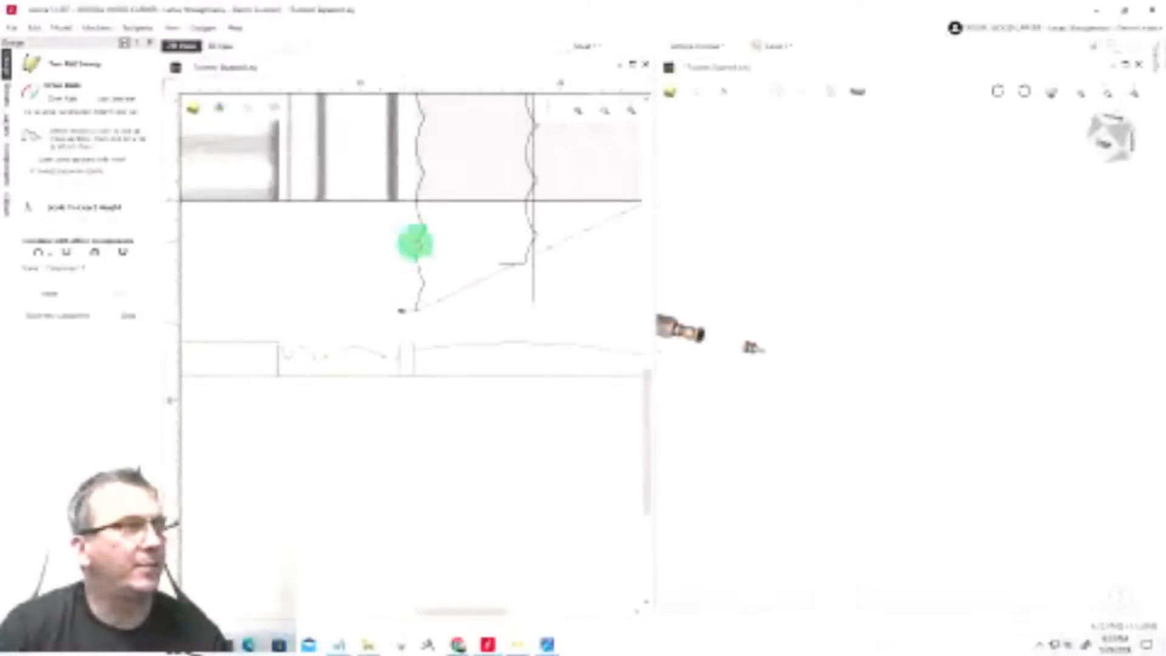
left_click(418, 239)
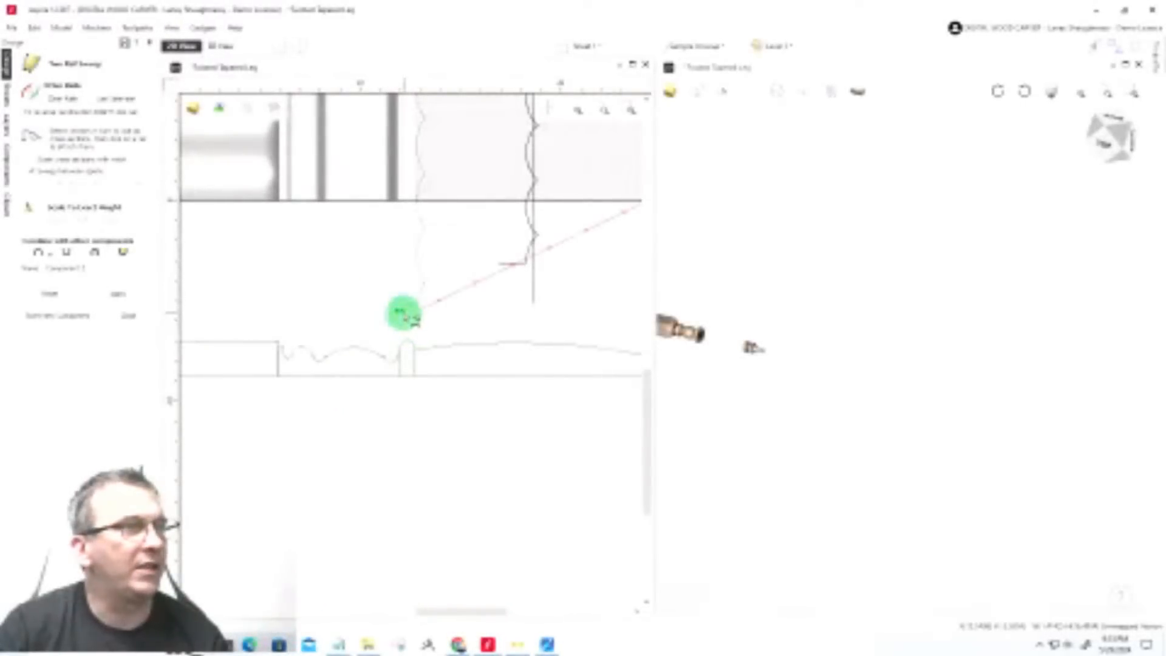
left_click(403, 314)
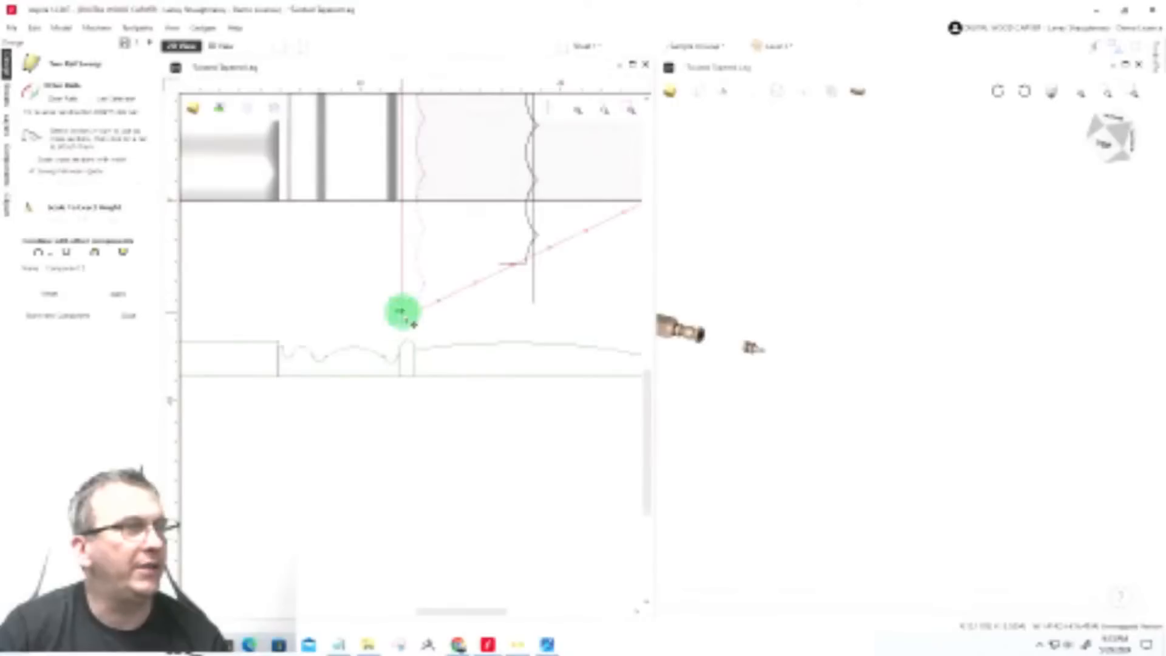
scroll(330, 373, "down", 2)
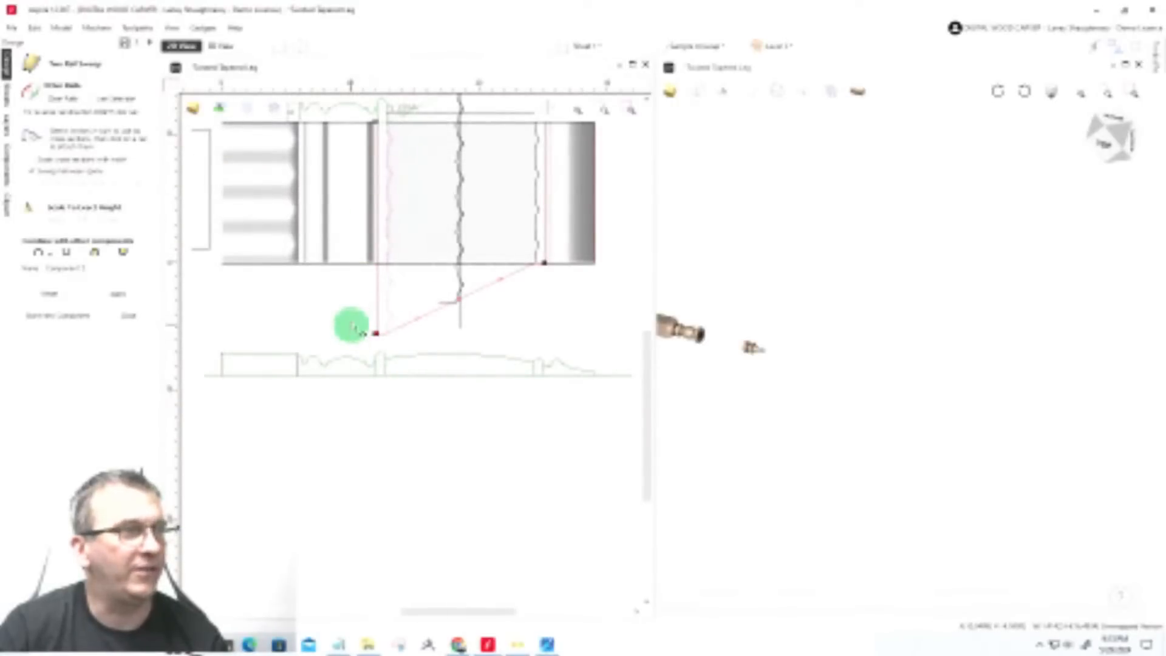
scroll(450, 331, "up", 3)
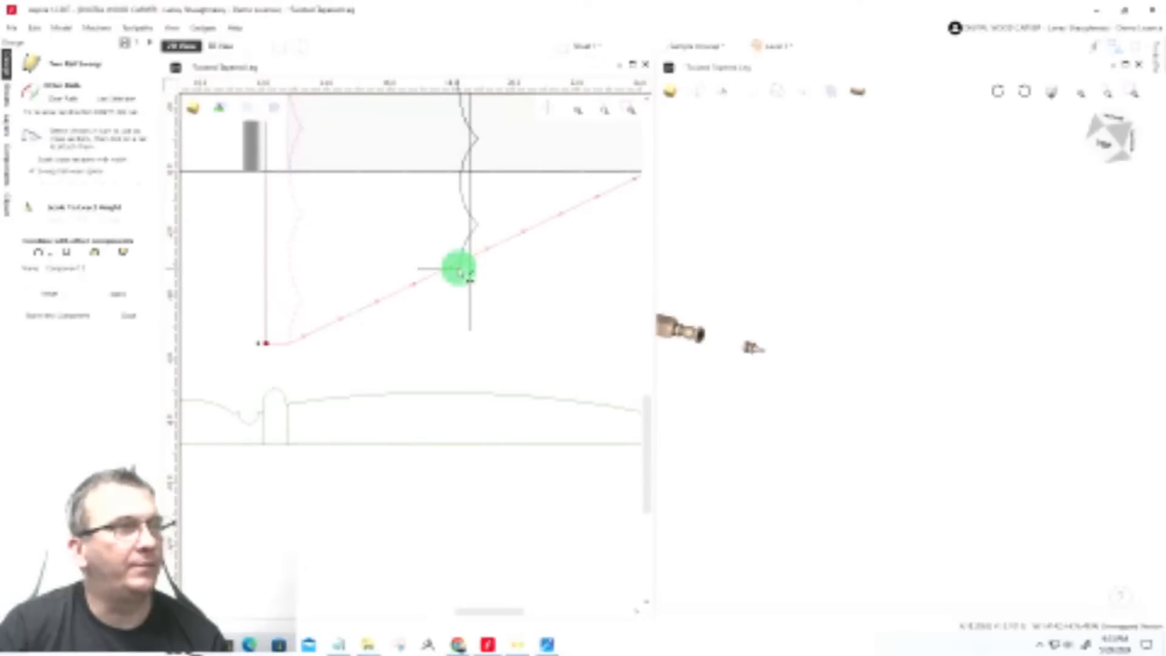
left_click(460, 269)
scroll(467, 281, "down", 2)
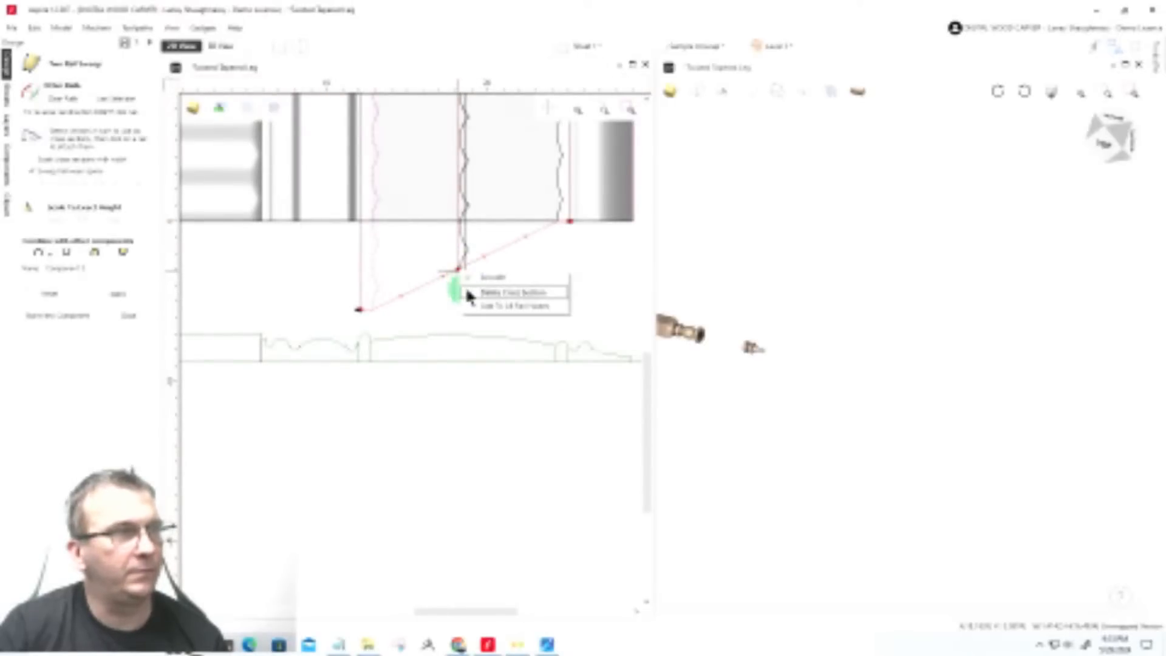
left_click(486, 292)
Attach the middle scalloped profile as a cross section where the vertical line crosses the lower rail
scroll(469, 286, "up", 3)
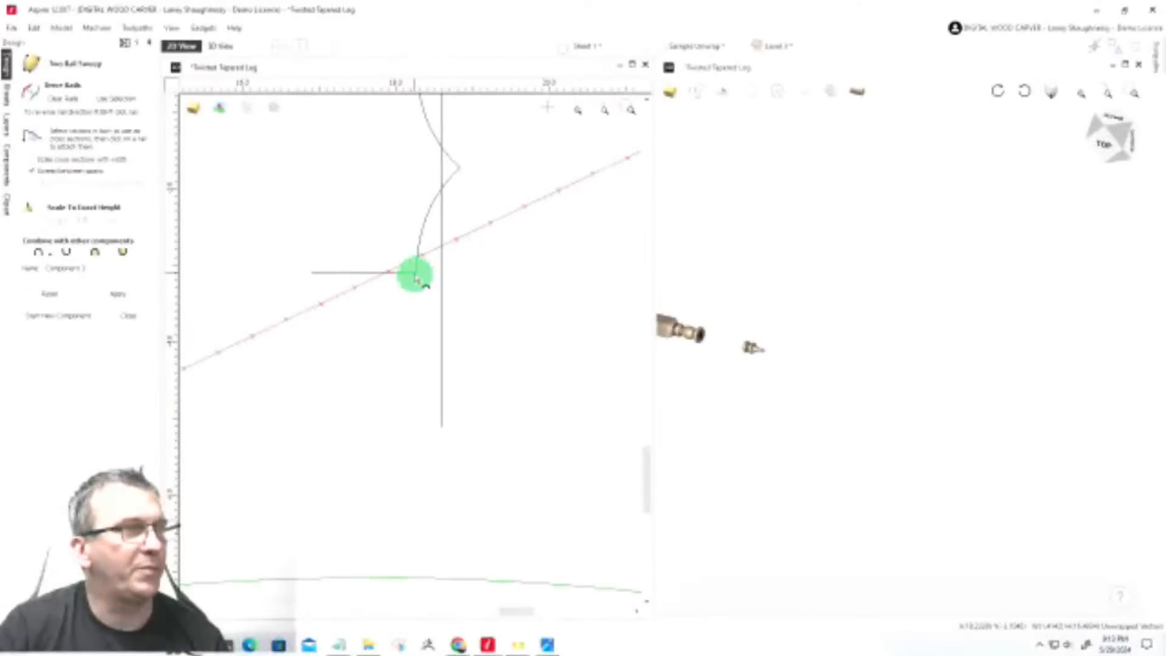
left_click(415, 273)
left_click(442, 251)
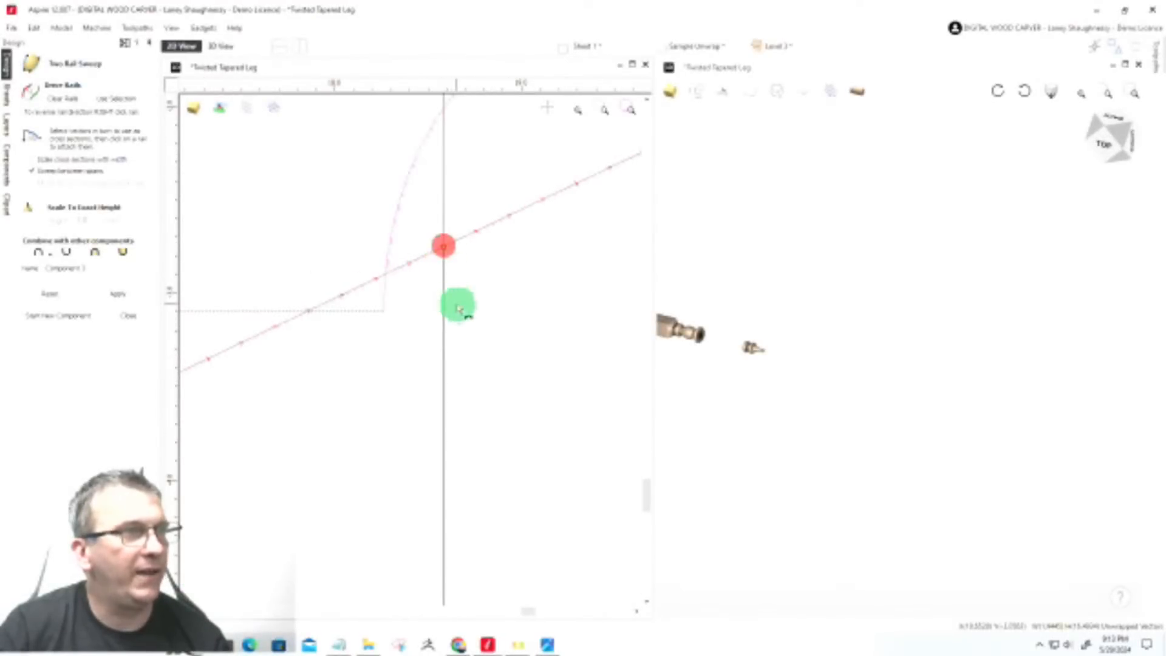
Attach the last scalloped profile as a cross section where the lower rail's slope meets the workpiece edge
scroll(455, 304, "down", 2)
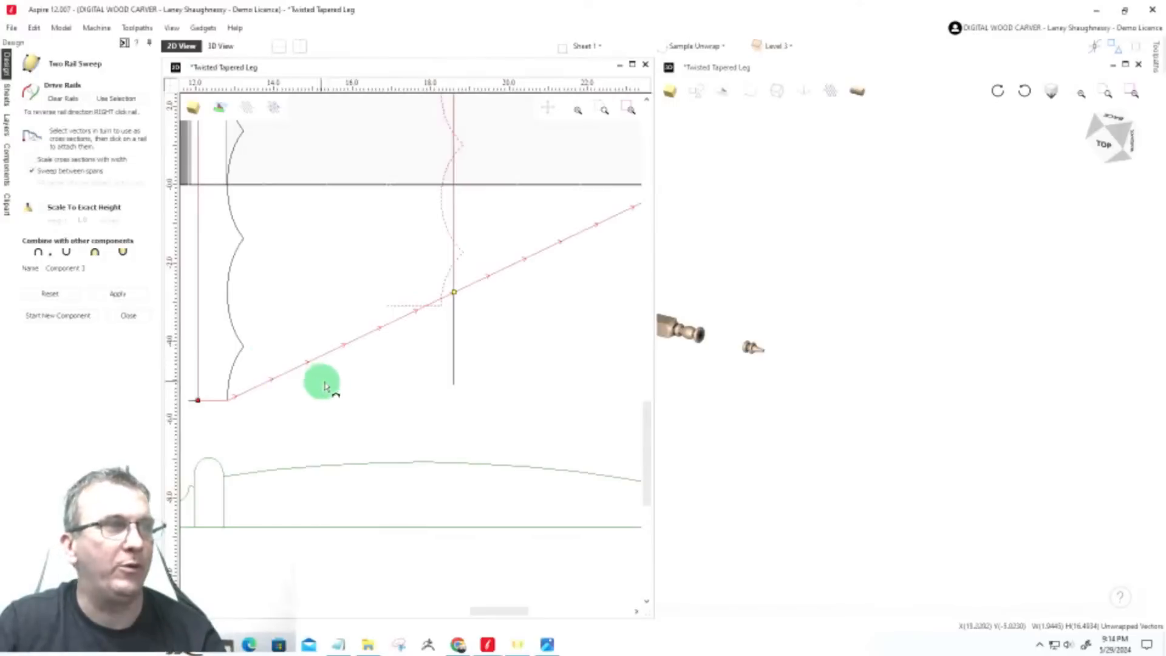
scroll(403, 356, "down", 2)
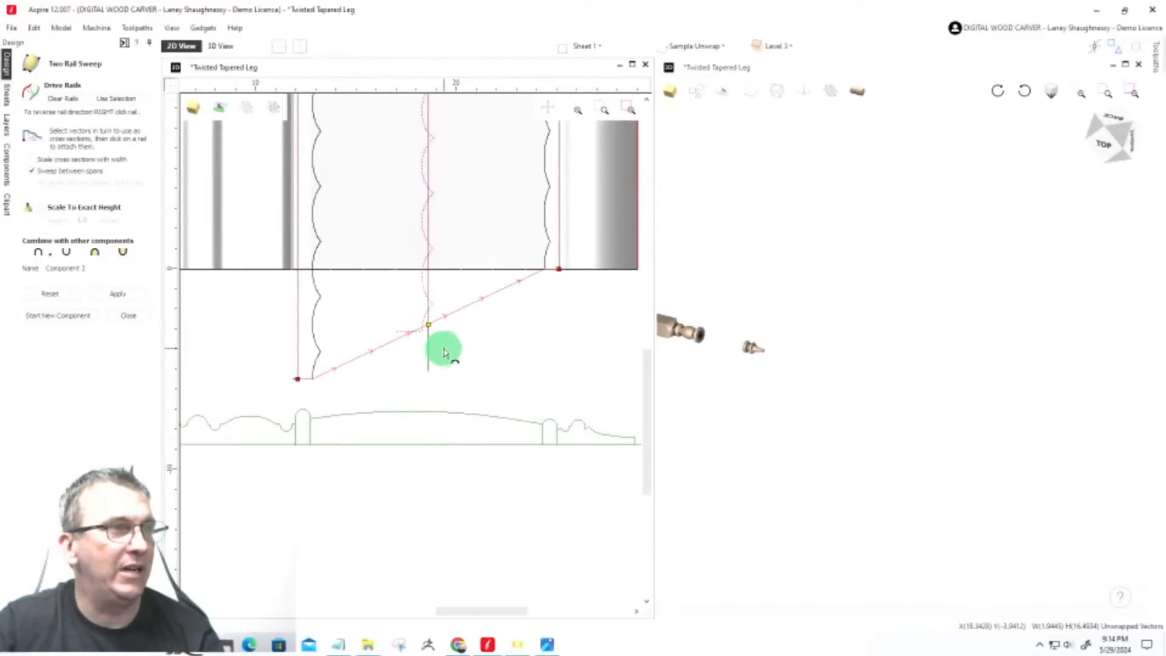
scroll(548, 222, "up", 2)
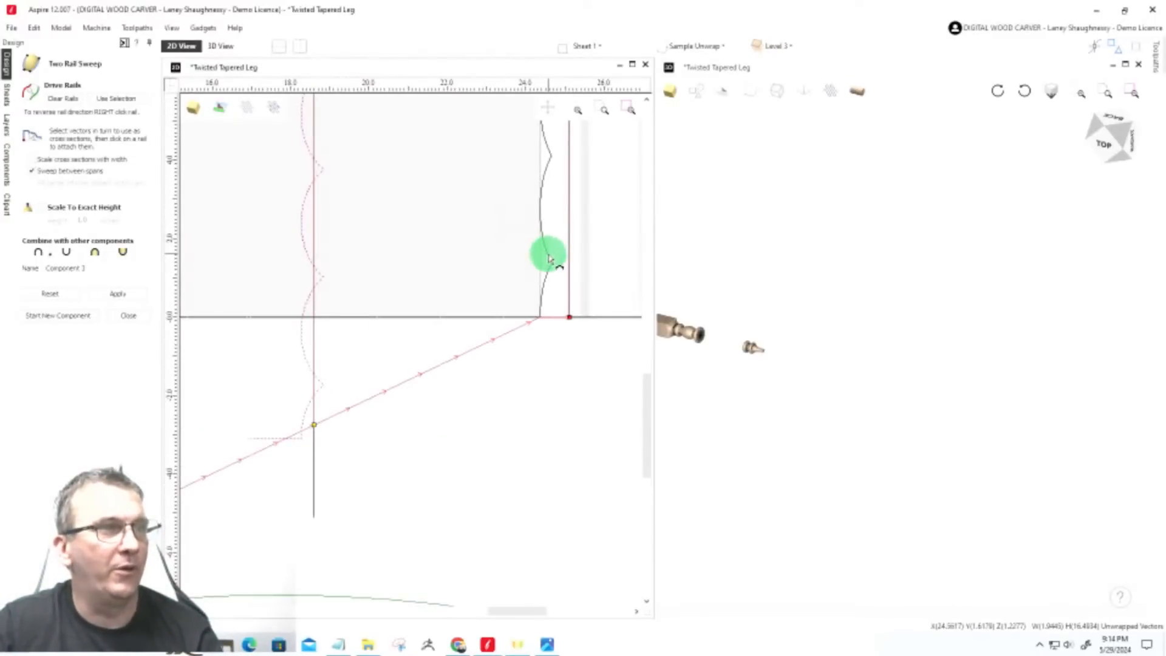
left_click(549, 256)
scroll(536, 325, "up", 4)
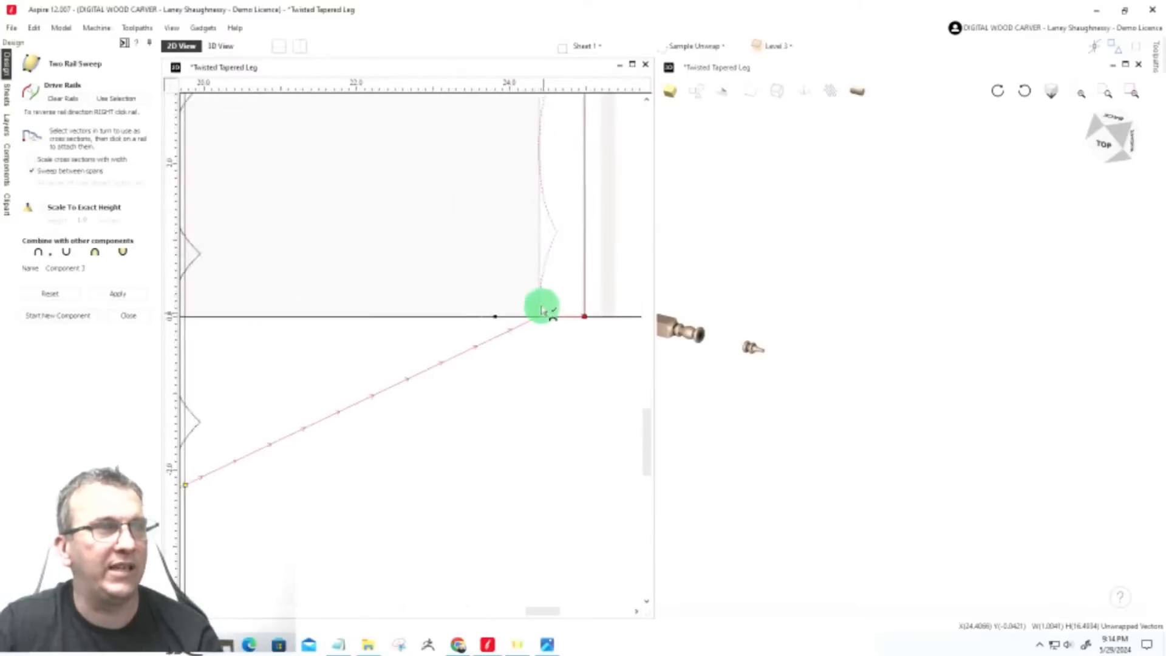
left_click(536, 327)
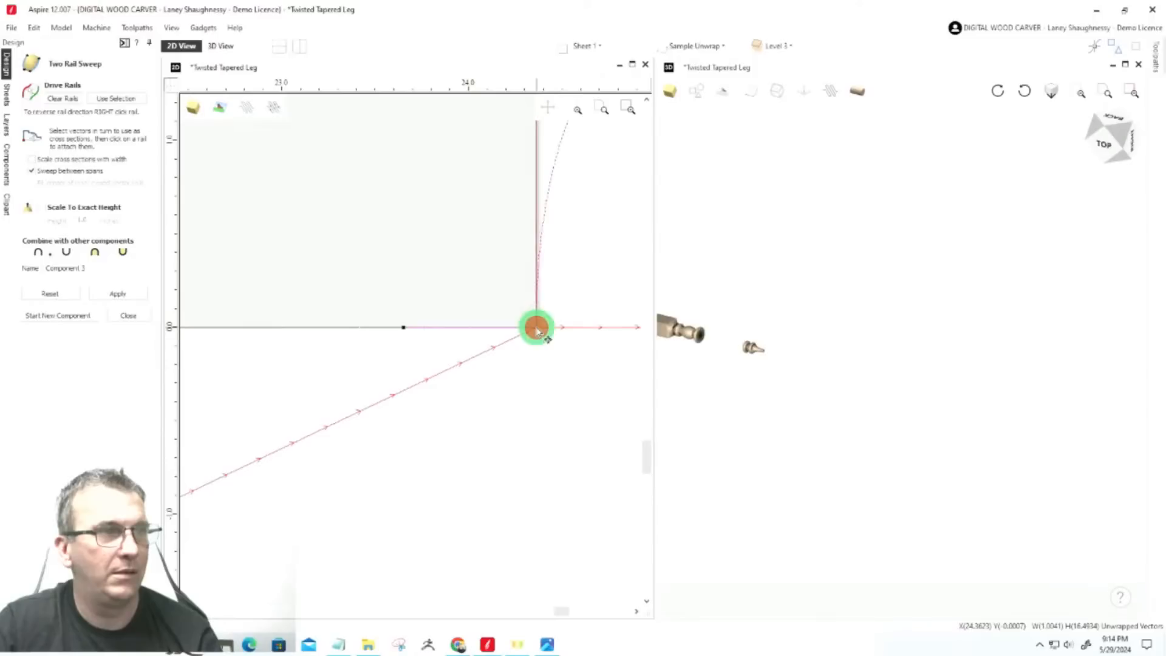
Set the sweep to merge with the other components and name the component Twist
scroll(539, 401, "down", 6)
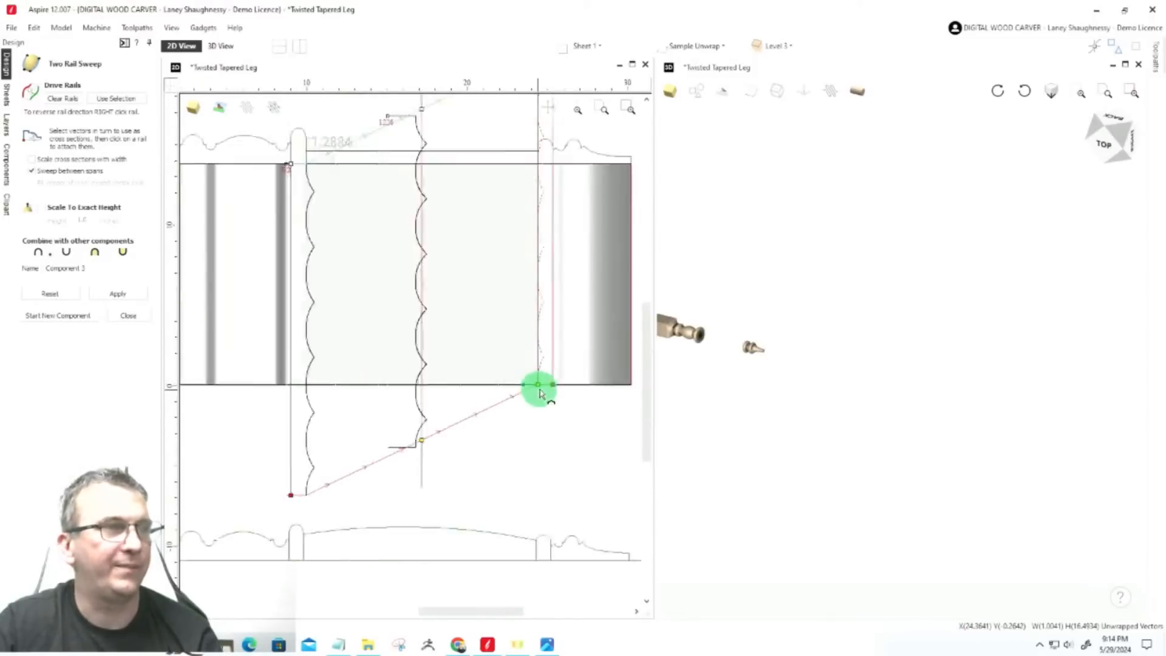
scroll(540, 394, "down", 2)
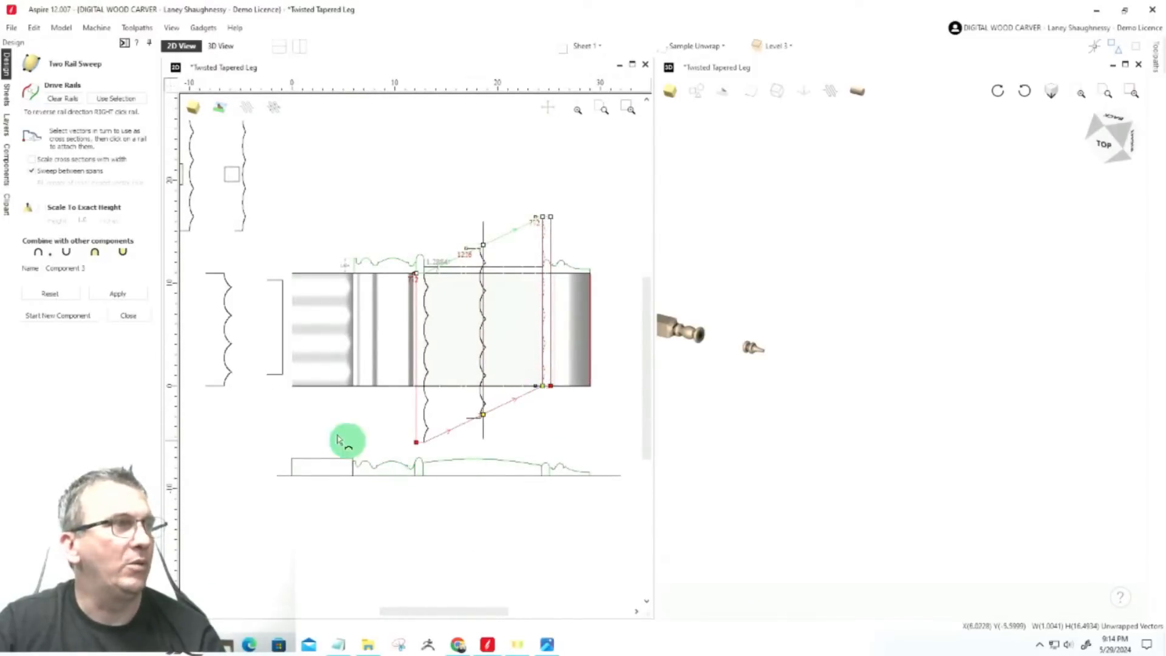
left_click(105, 252)
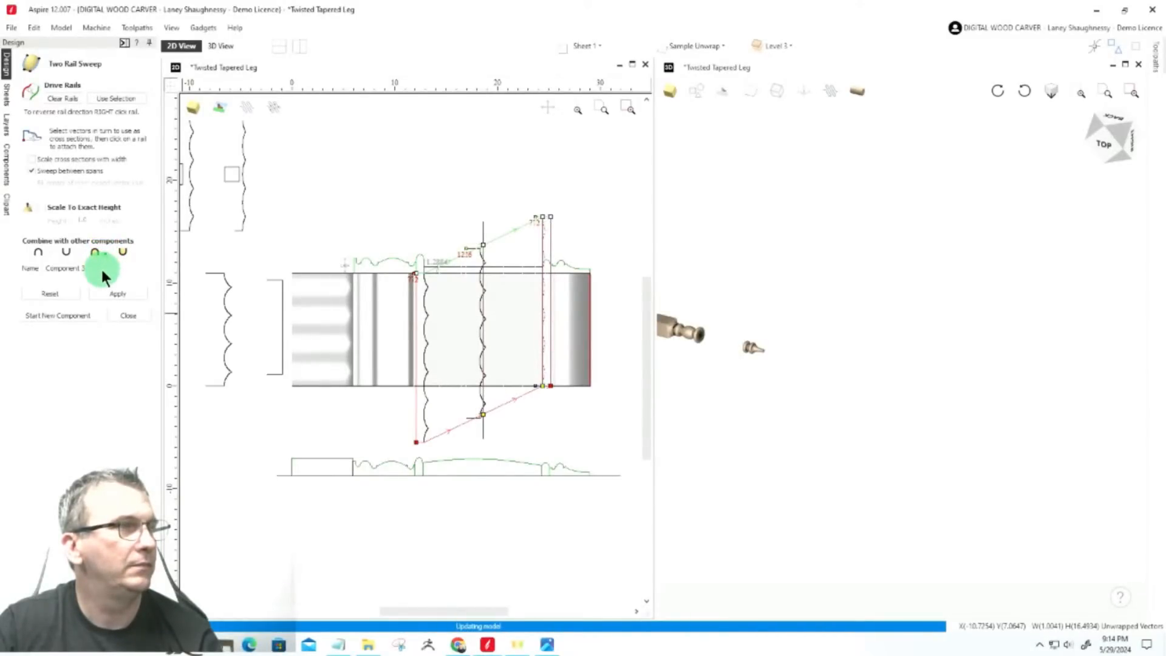
double_click(95, 268)
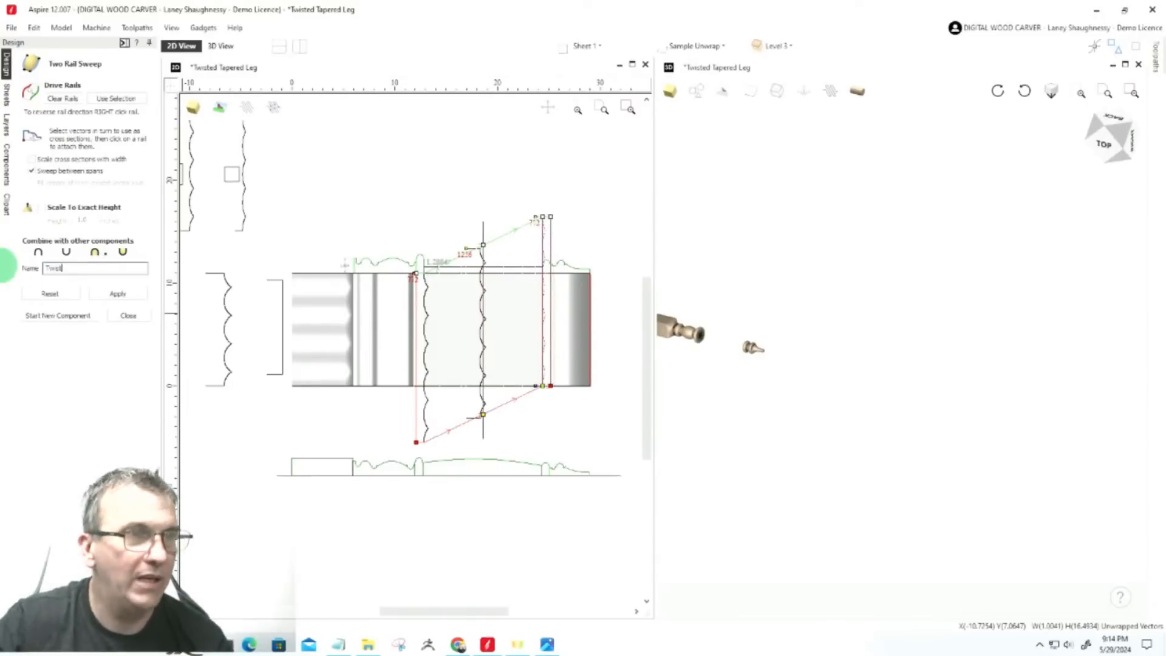
Maximize the 3D view and apply the two-rail sweep to build the twisted section between the beads
scroll(737, 281, "up", 2)
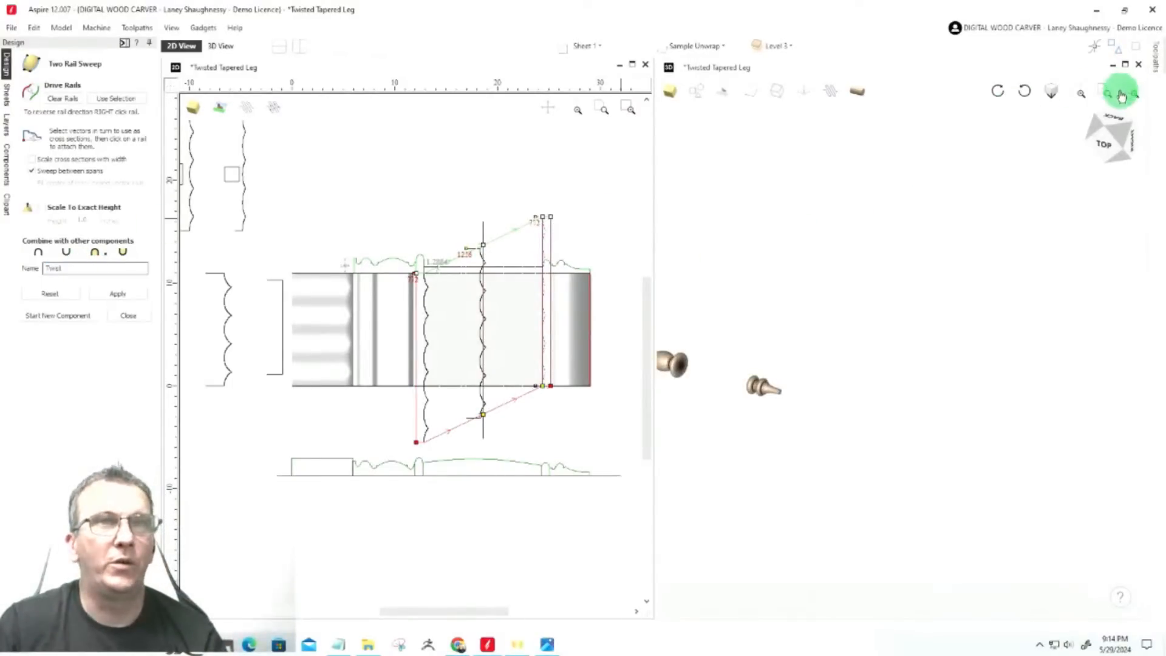
left_click(222, 47)
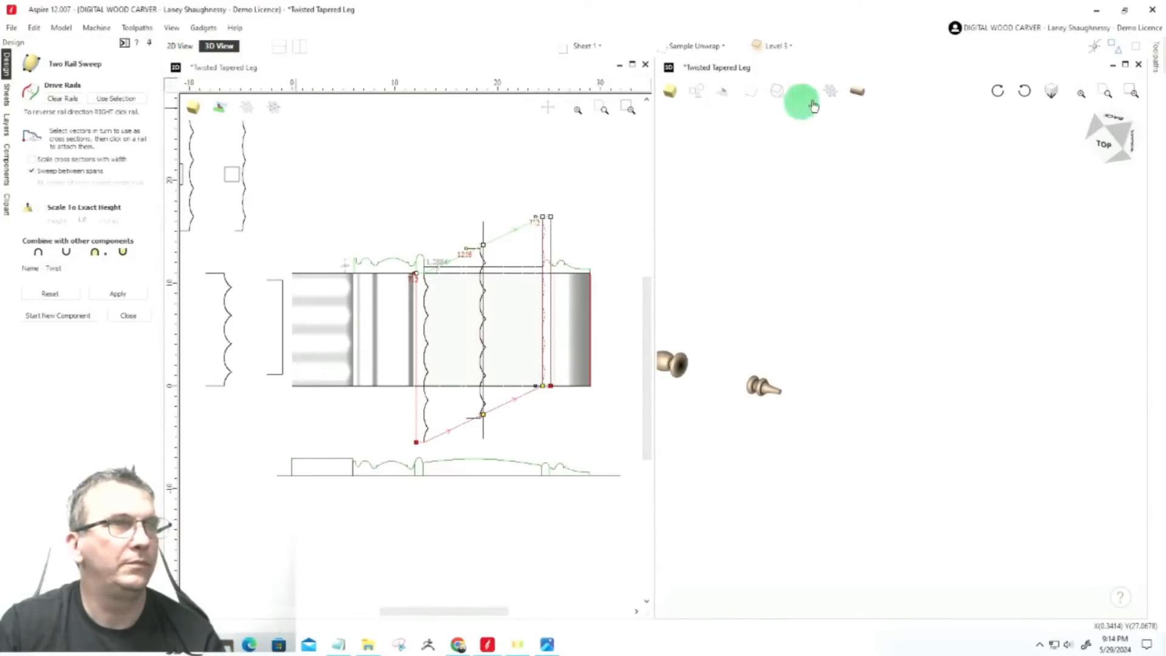
left_click(1125, 65)
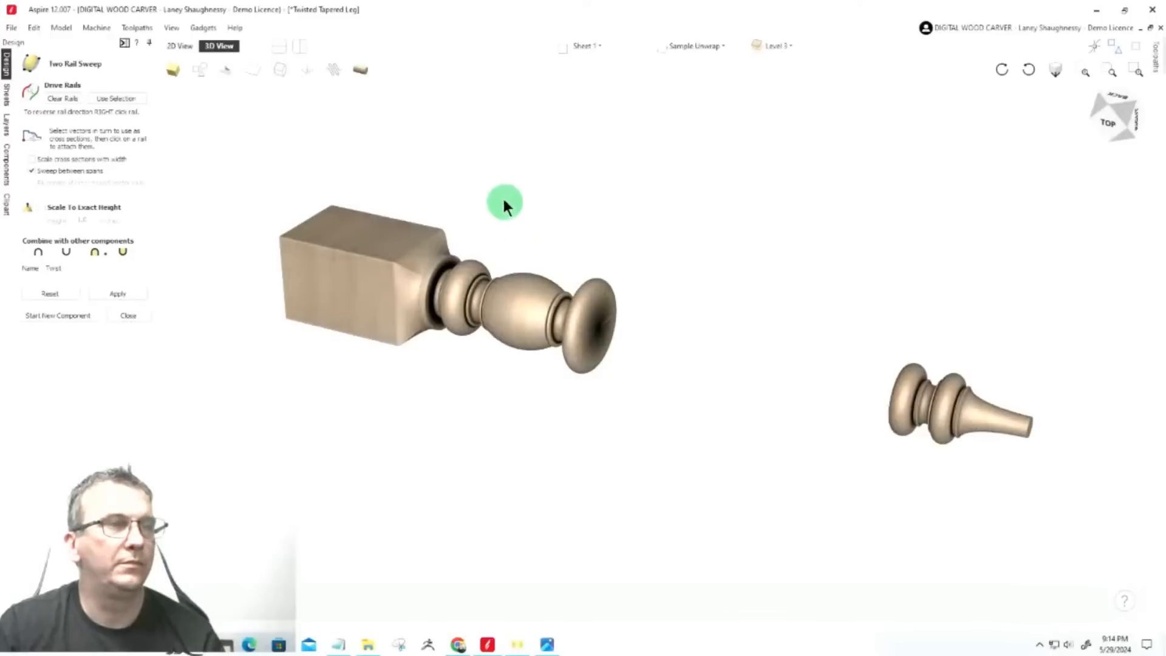
scroll(483, 185, "down", 3)
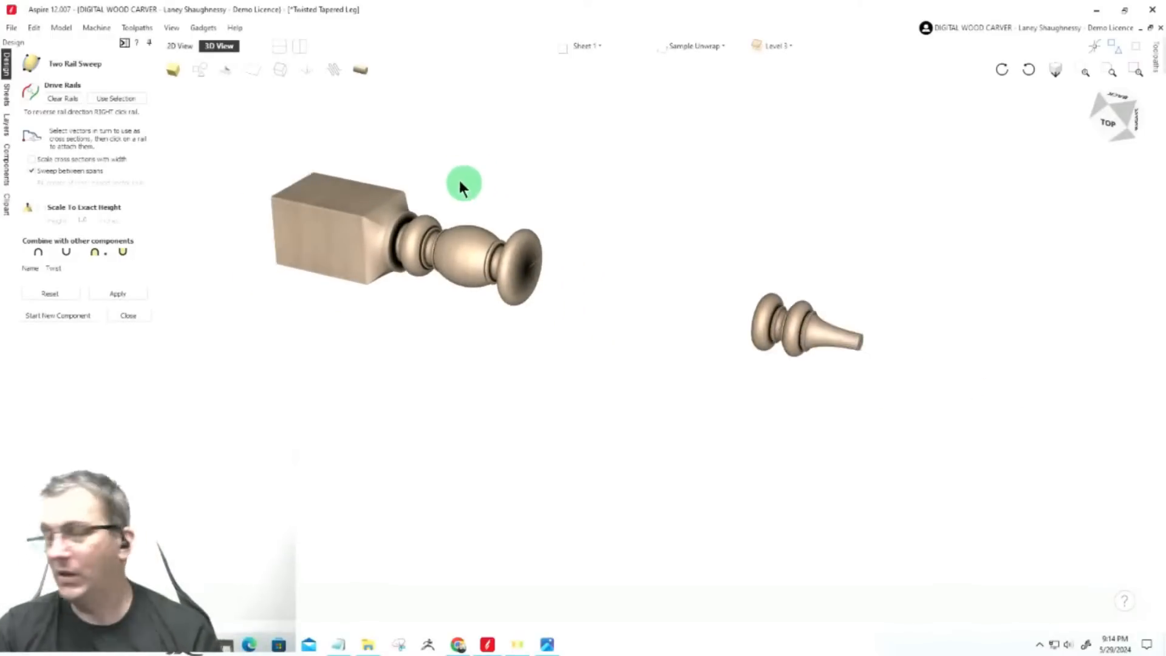
left_click(121, 294)
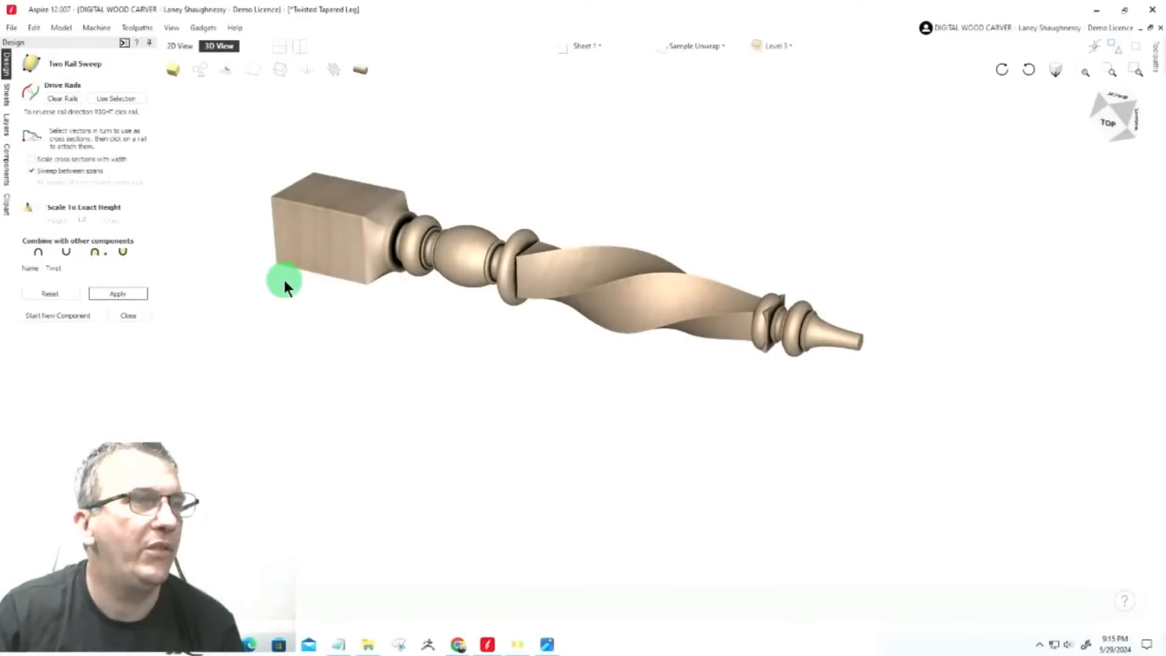
Examine in the flat model how the twist blends into the end bead, and return to the wrapped view
left_click(367, 70)
scroll(738, 299, "down", 4)
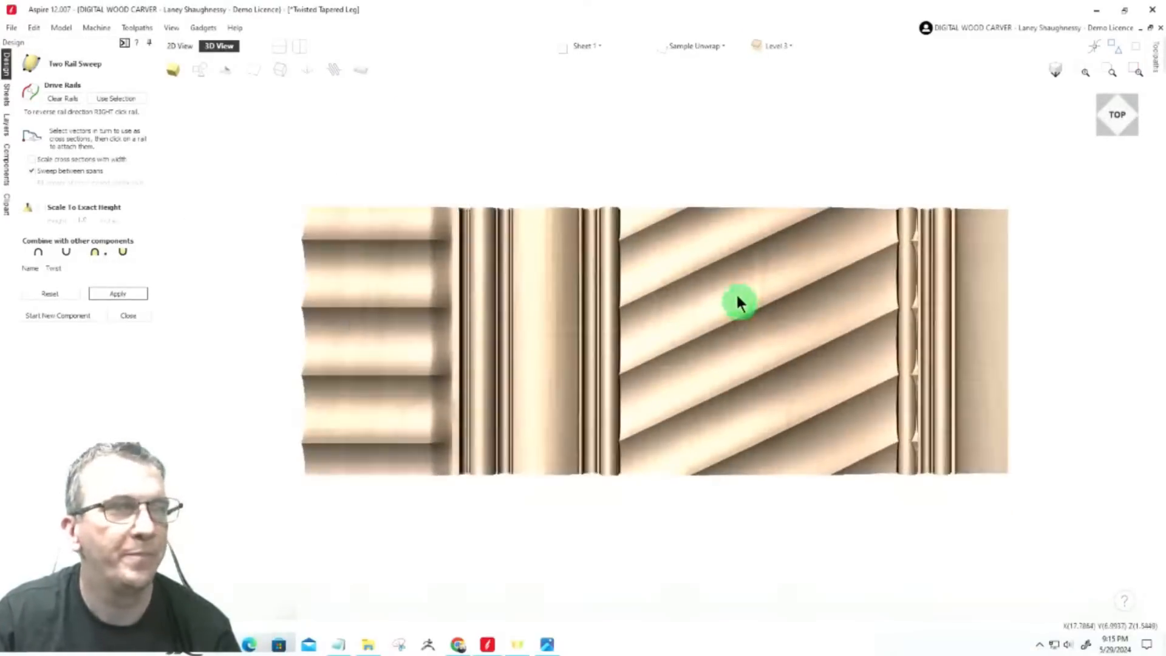
scroll(870, 271, "up", 2)
scroll(664, 303, "up", 2)
scroll(689, 290, "up", 2)
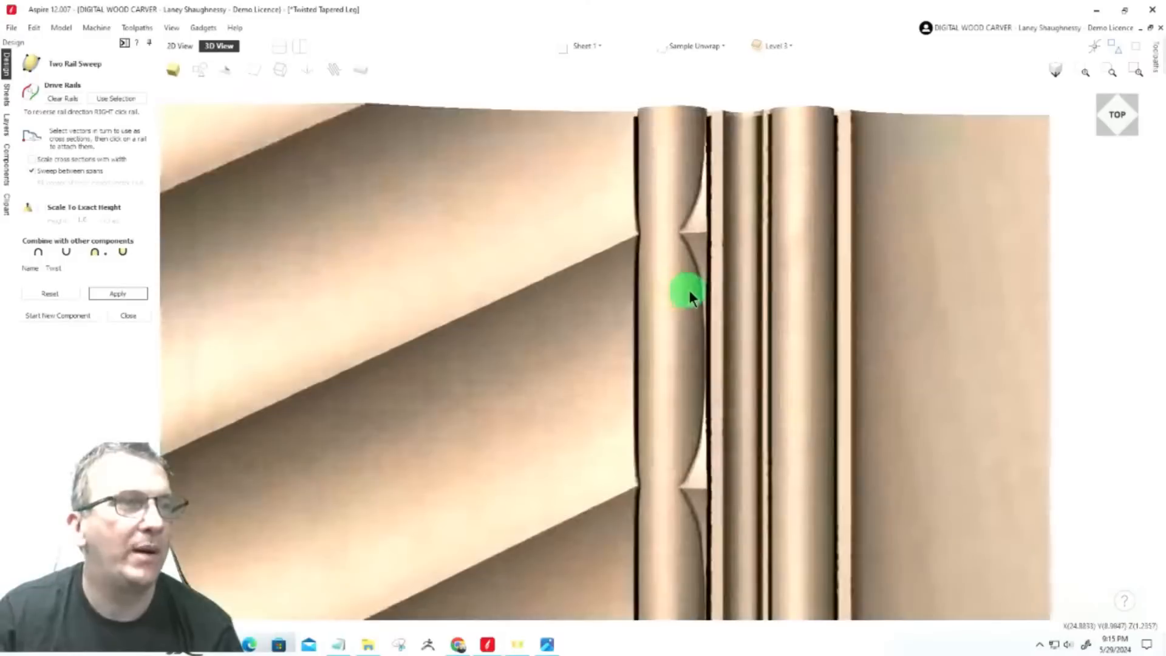
scroll(729, 231, "down", 3)
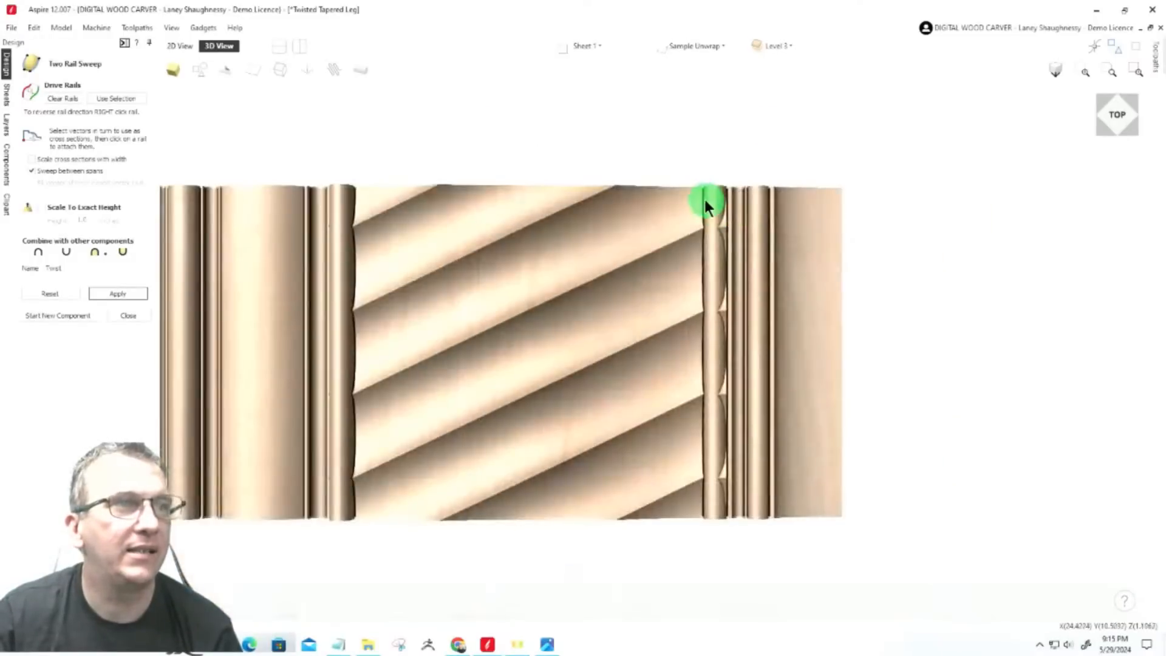
scroll(708, 240, "up", 3)
scroll(708, 241, "up", 1)
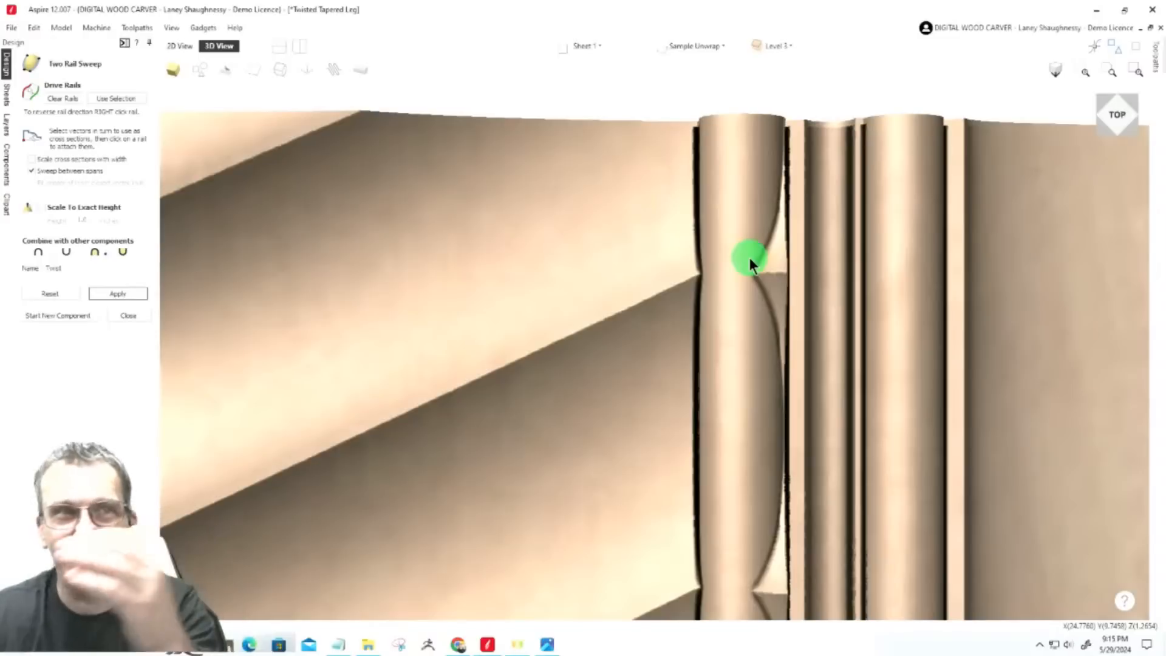
scroll(781, 300, "up", 2)
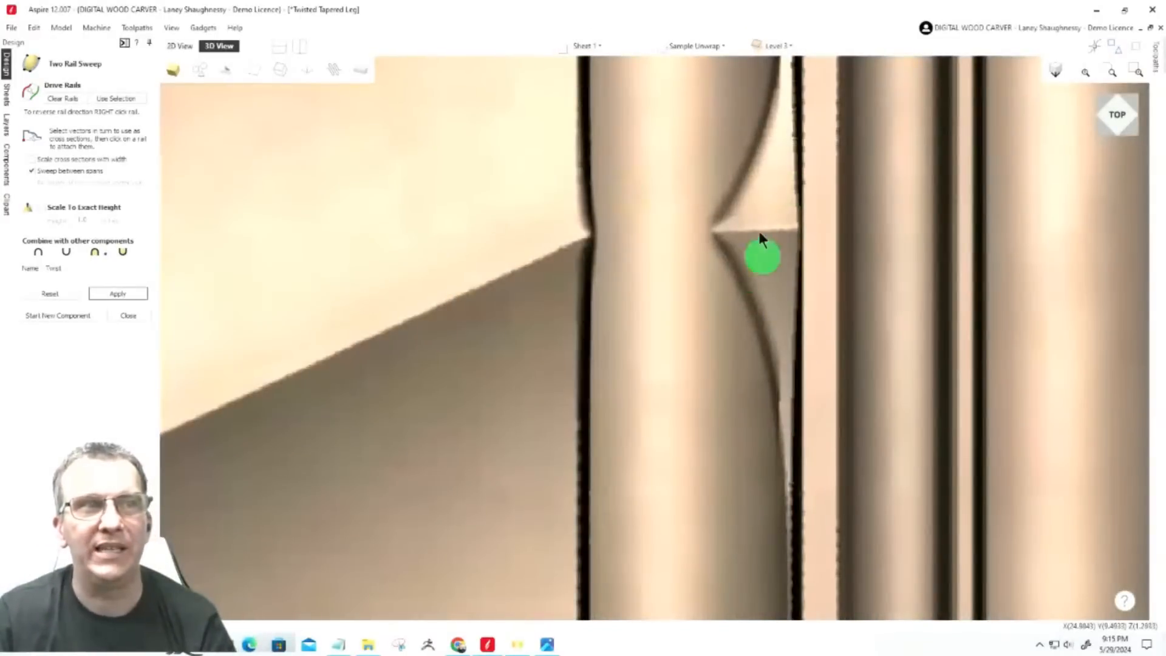
scroll(770, 230, "down", 5)
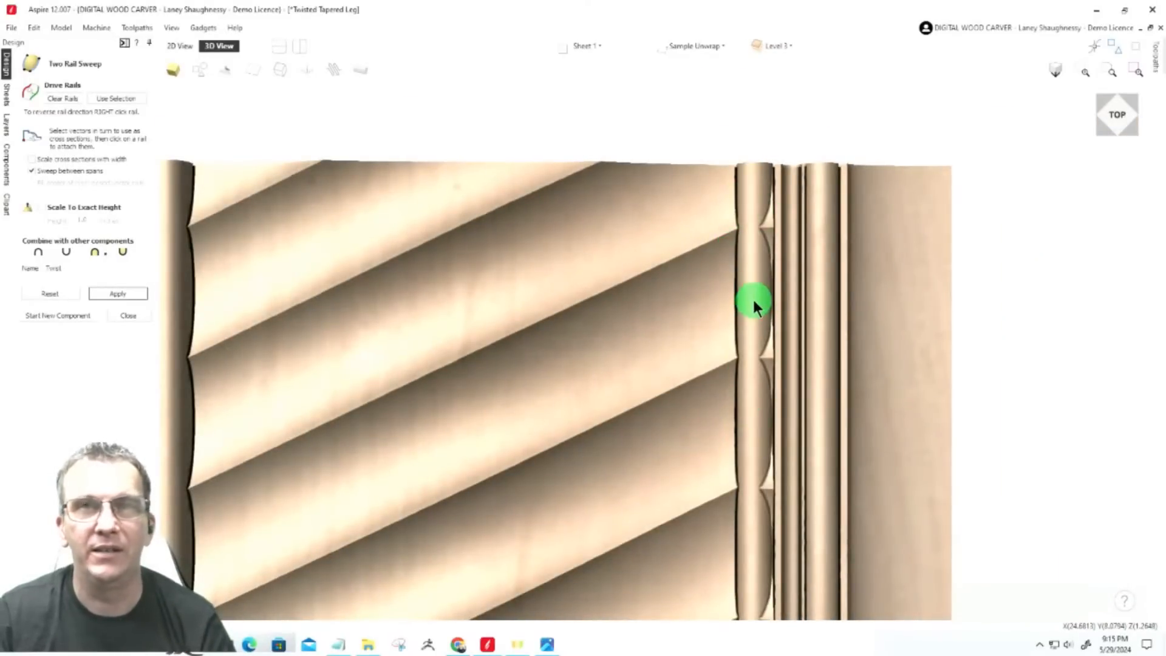
left_click(368, 73)
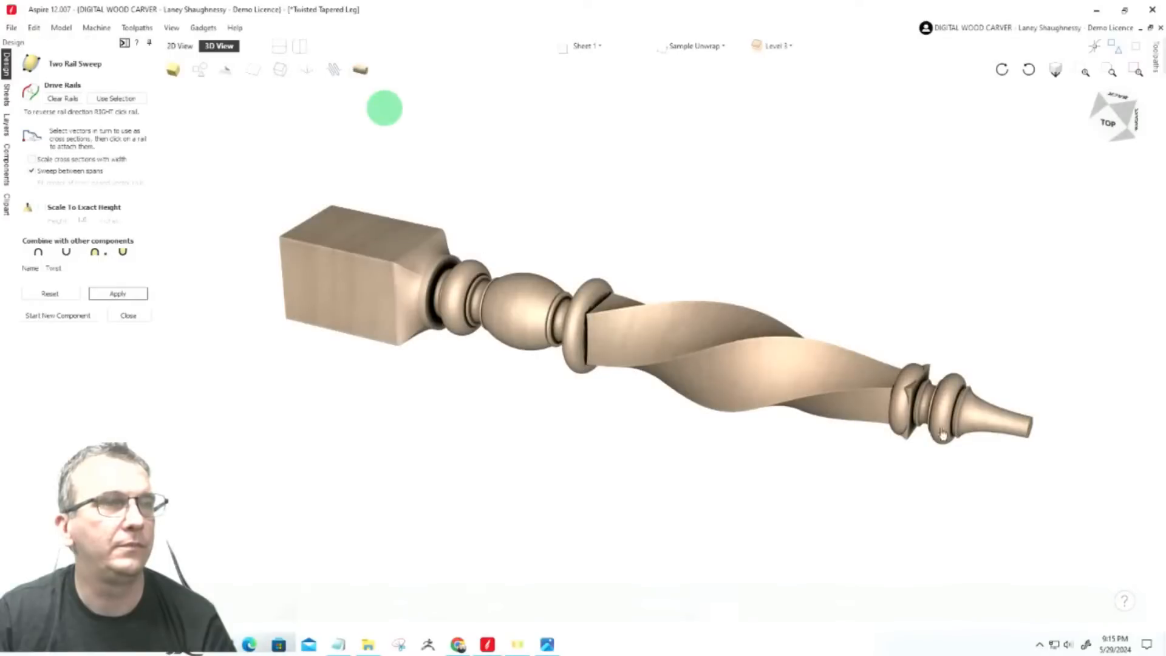
Examine how the twist cuts through the small end bead in 3D, and inspect the rail ends there in the flat layout
left_click_drag(915, 407, 717, 361)
scroll(716, 357, "up", 5)
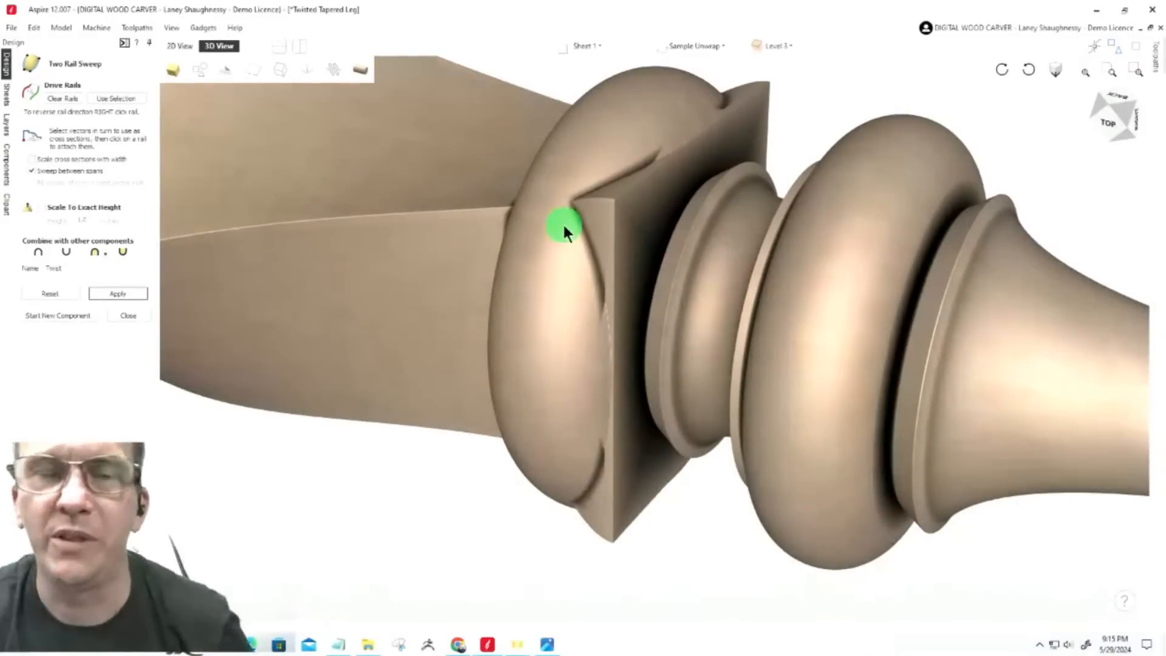
scroll(698, 271, "down", 4)
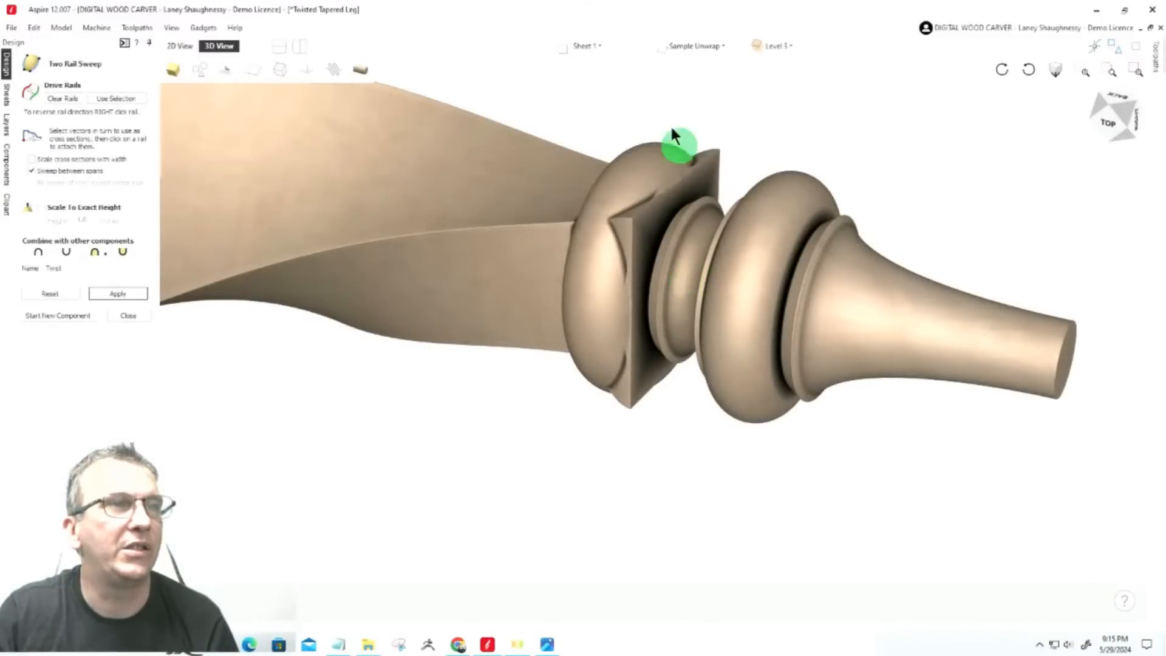
left_click(179, 44)
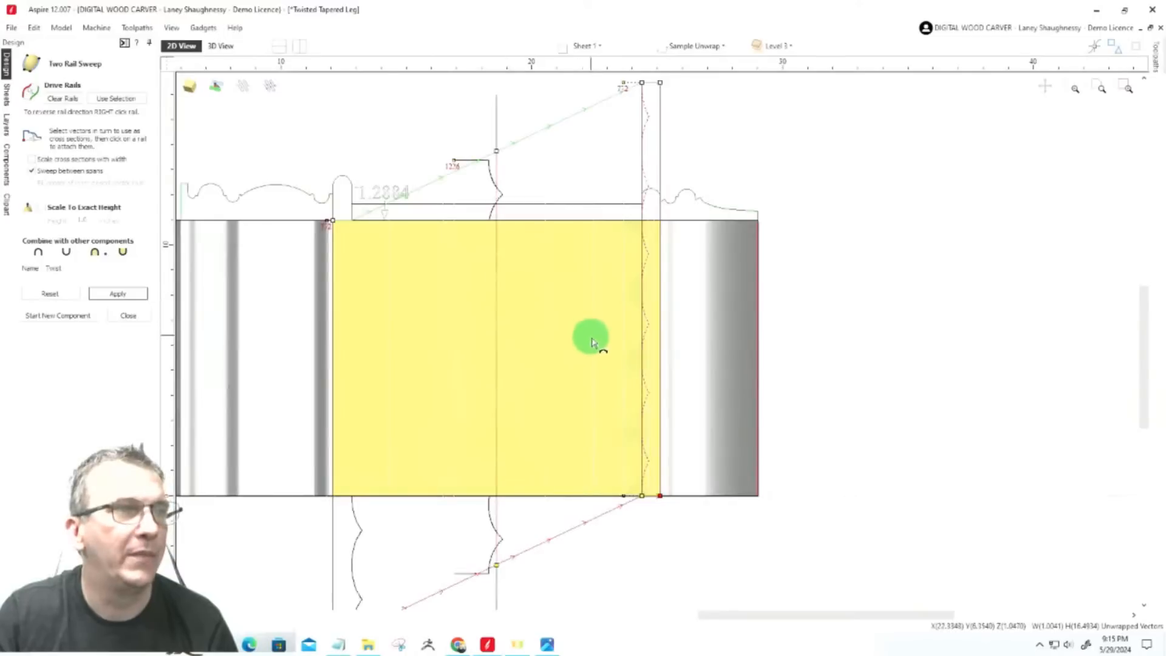
scroll(617, 419, "up", 5)
scroll(623, 462, "up", 5)
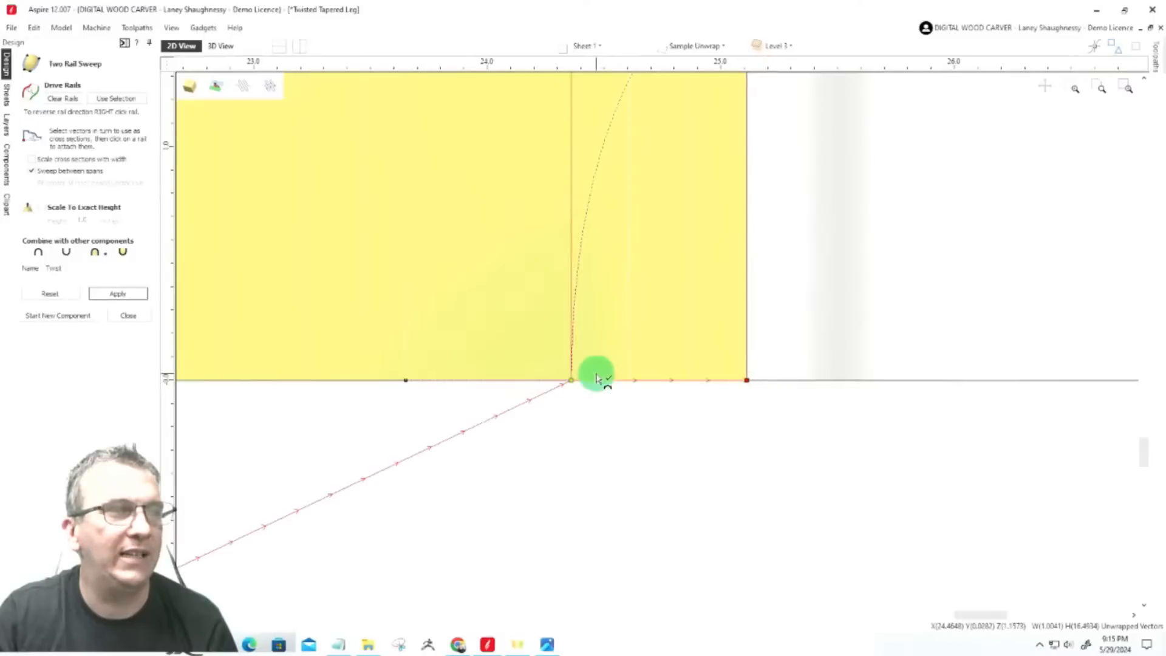
scroll(729, 379, "down", 10)
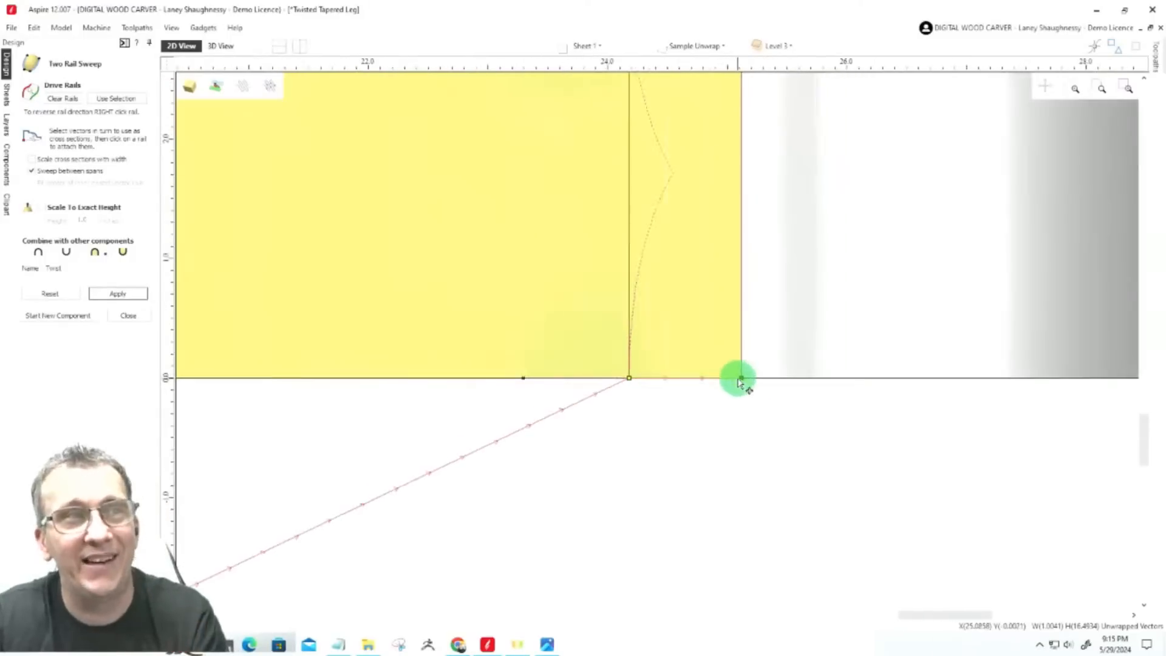
scroll(742, 394, "down", 2)
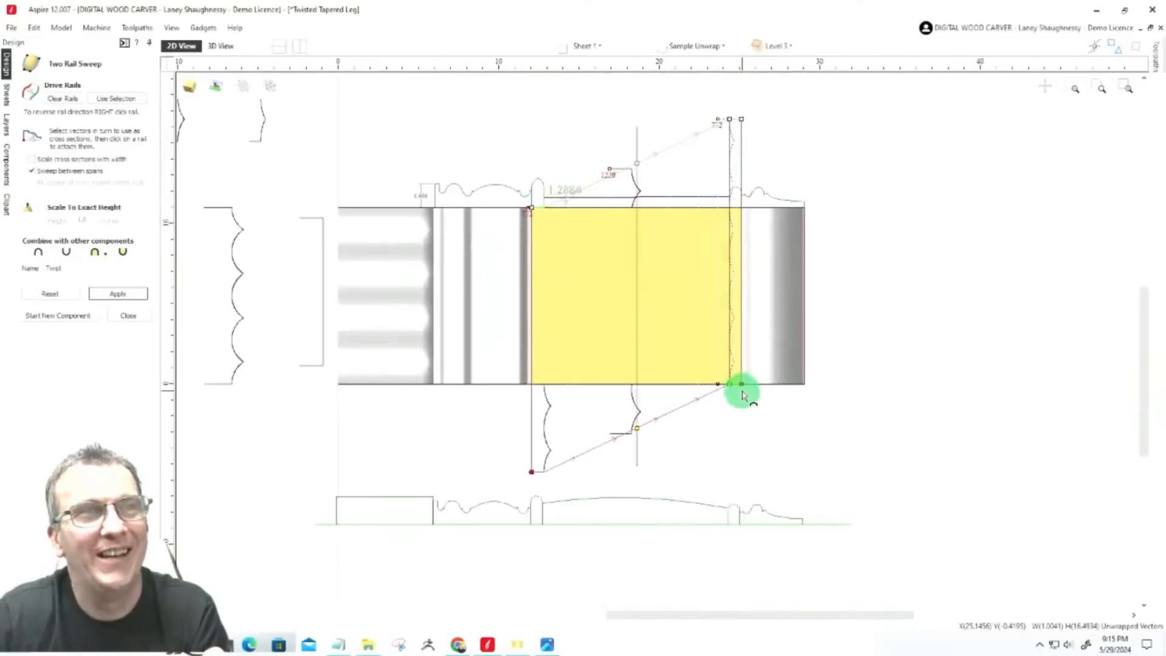
scroll(743, 392, "up", 5)
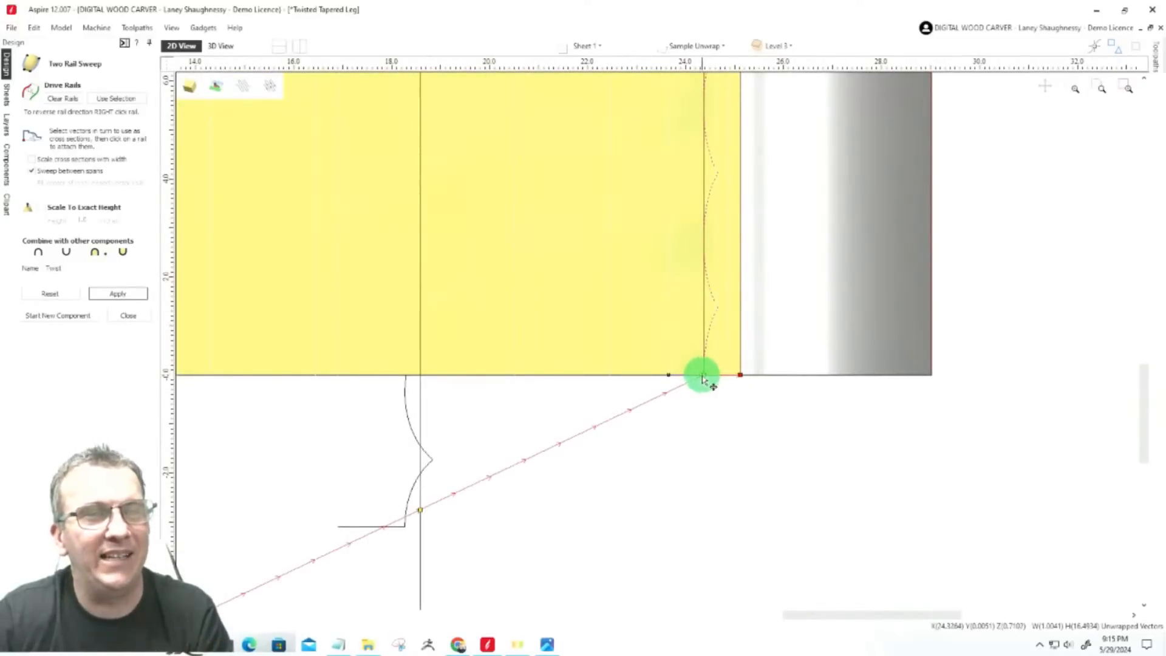
scroll(705, 468, "down", 3)
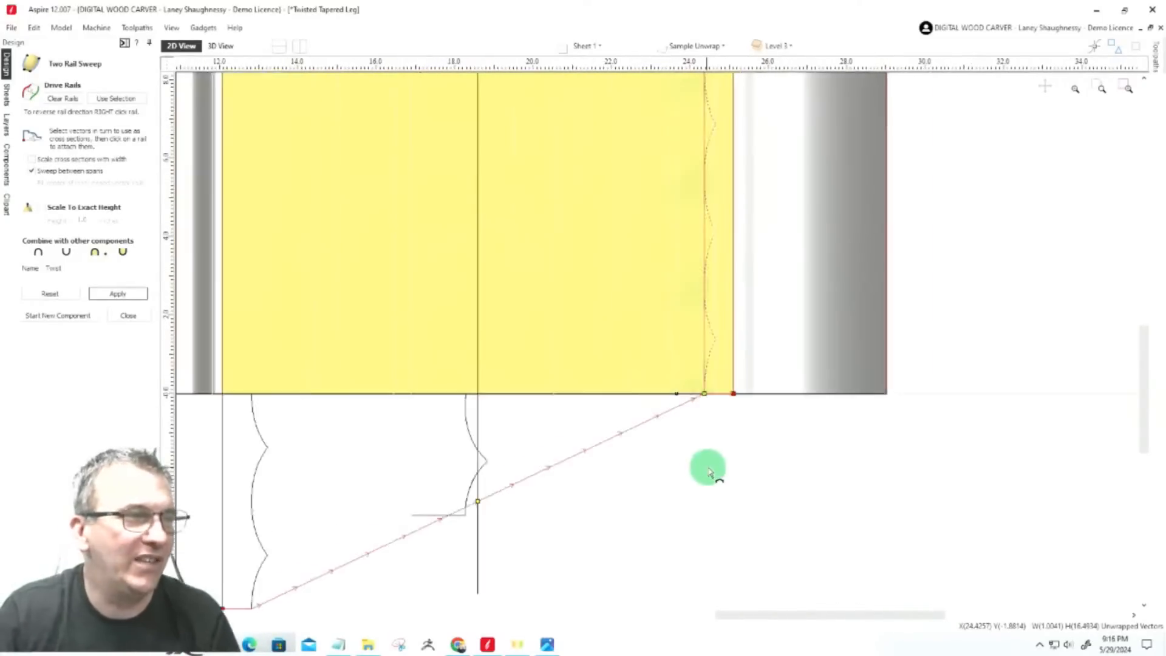
Close the two-rail sweep and delete the twist component from the flat model
left_click(132, 314)
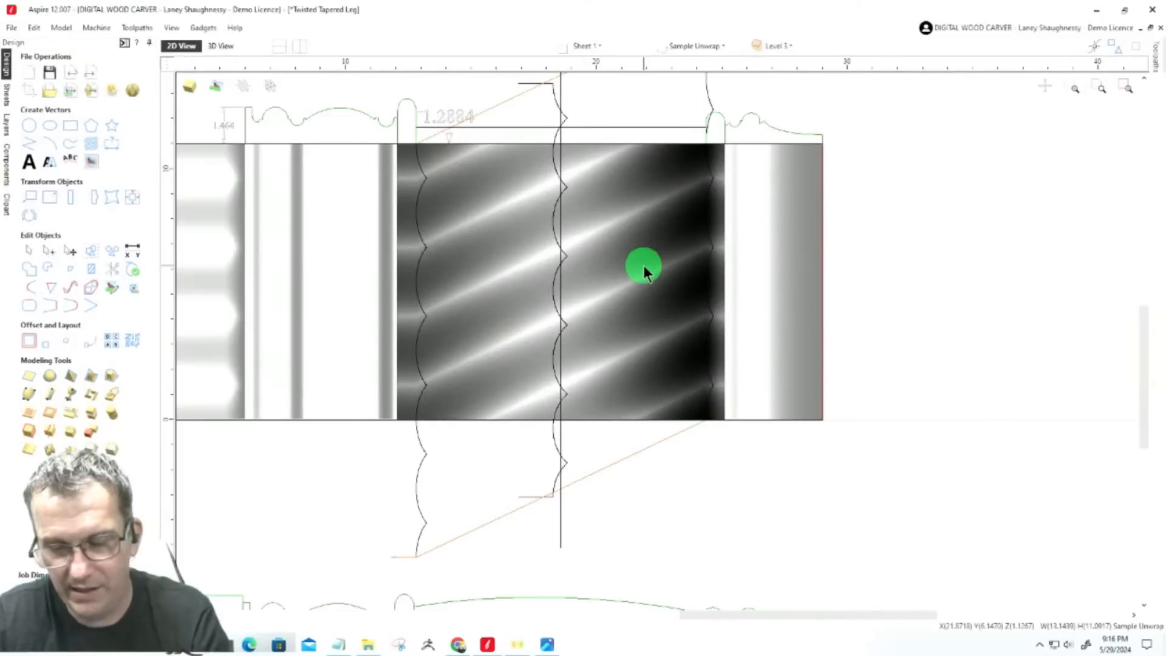
key("Delete")
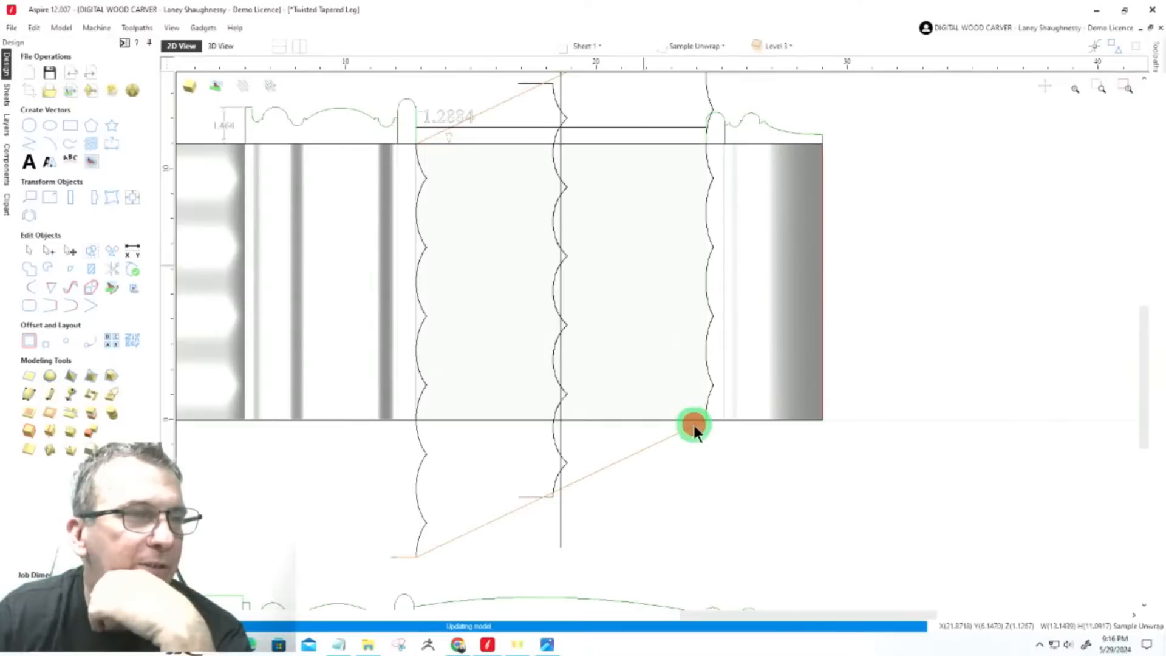
Shift the two end nodes of the lower slanted rail back so its flat end segment stops at the last scalloped profile's corner
scroll(694, 425, "up", 3)
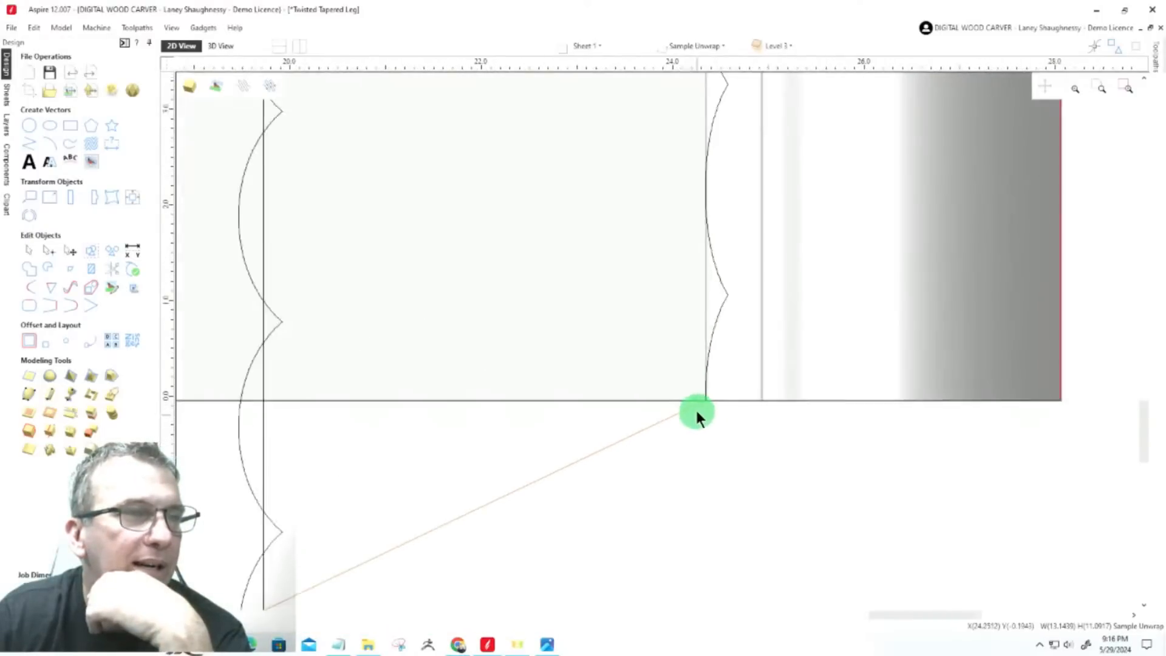
scroll(792, 414, "up", 3)
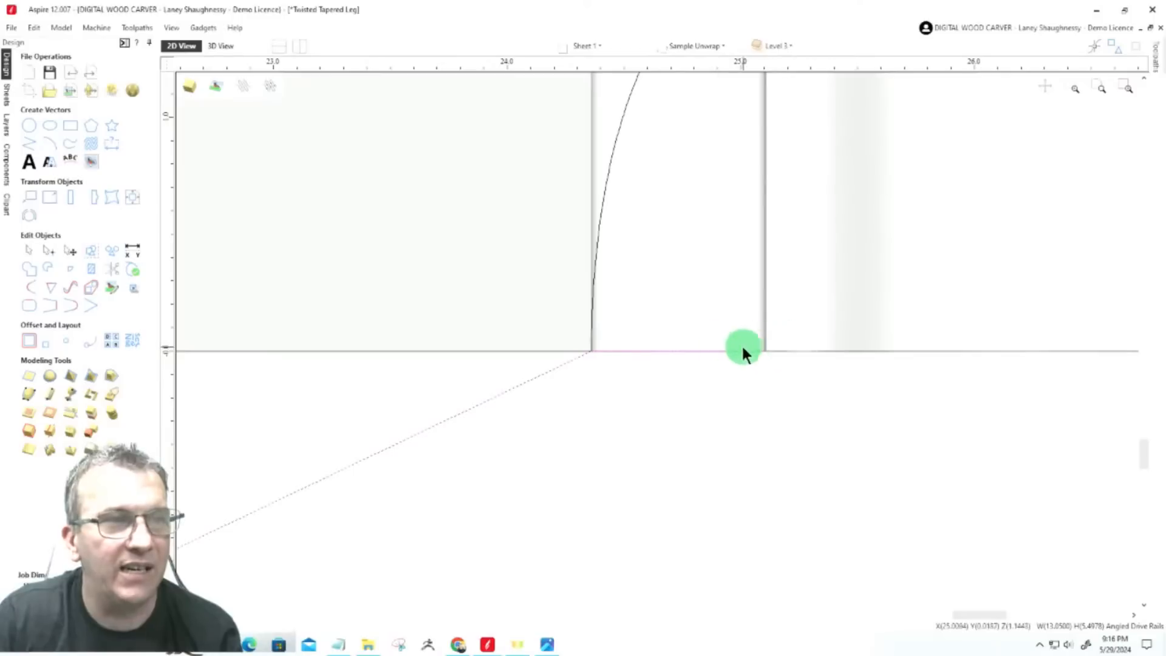
left_click(48, 249)
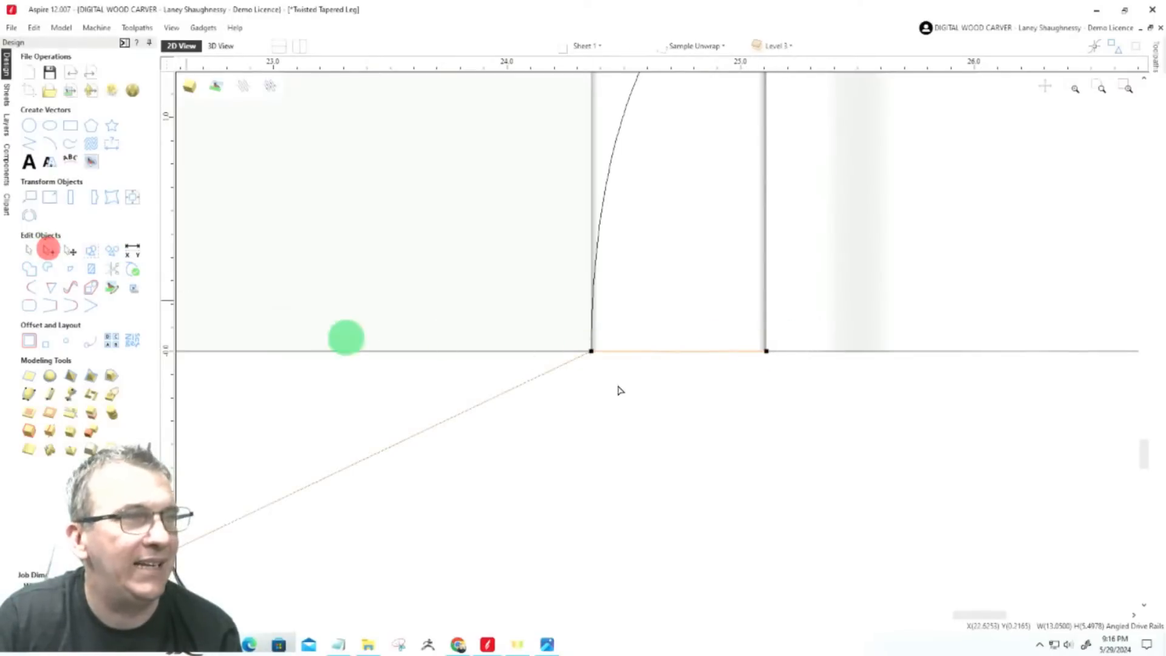
left_click(534, 331)
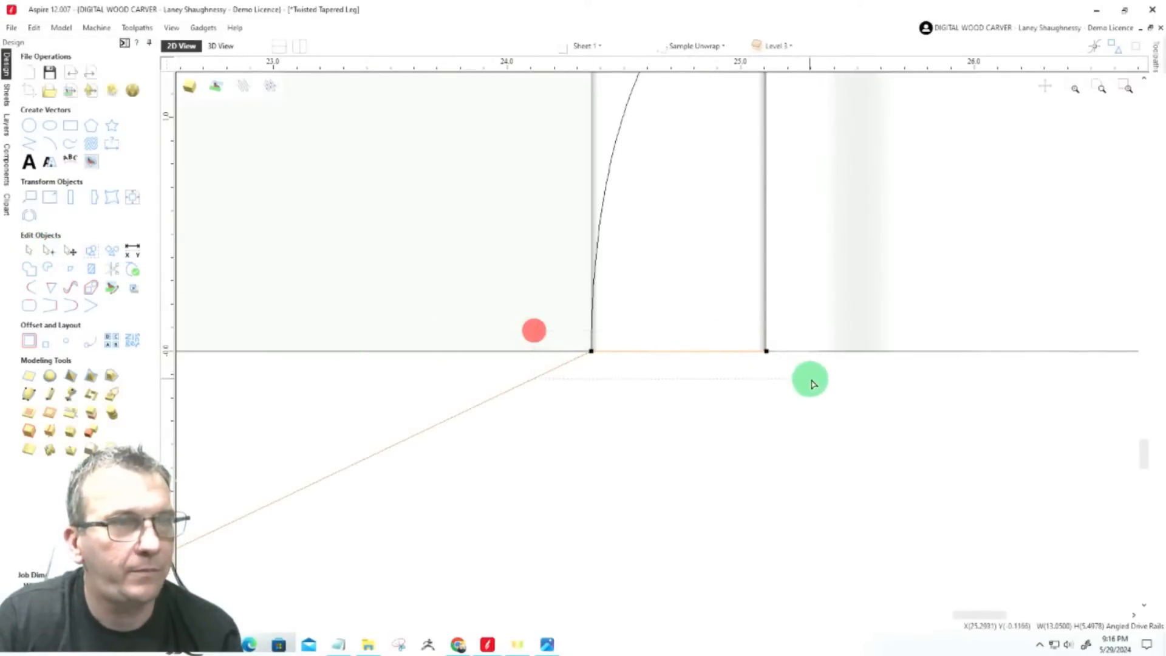
left_click_drag(766, 351, 596, 356)
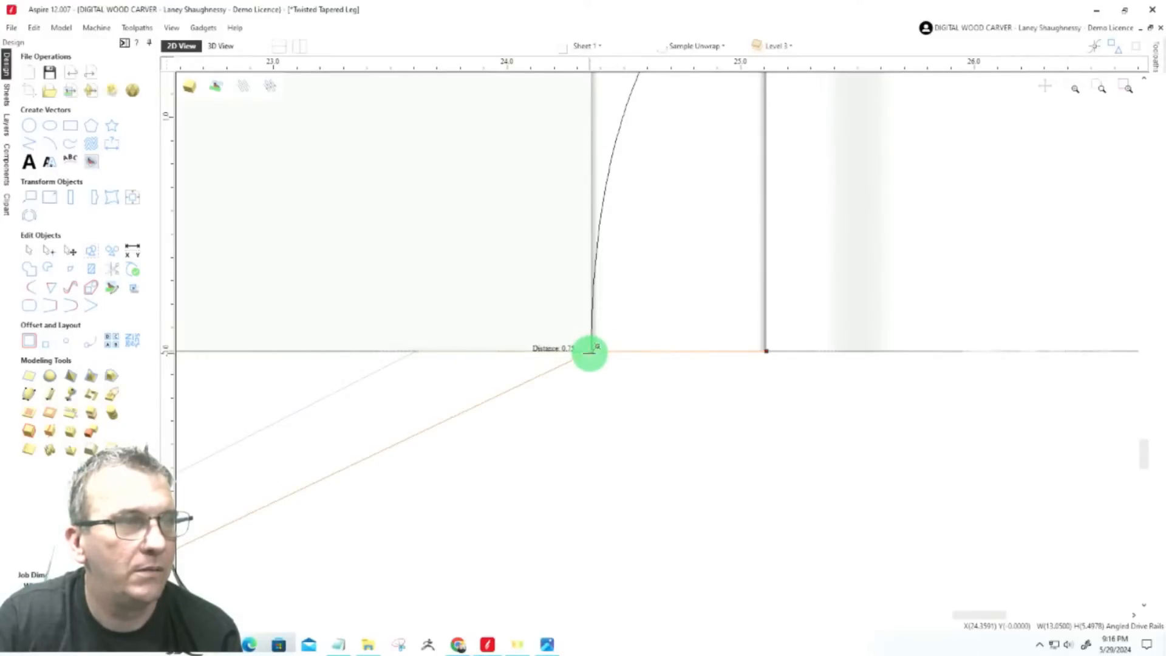
left_click_drag(590, 350, 591, 351)
scroll(549, 372, "up", 3)
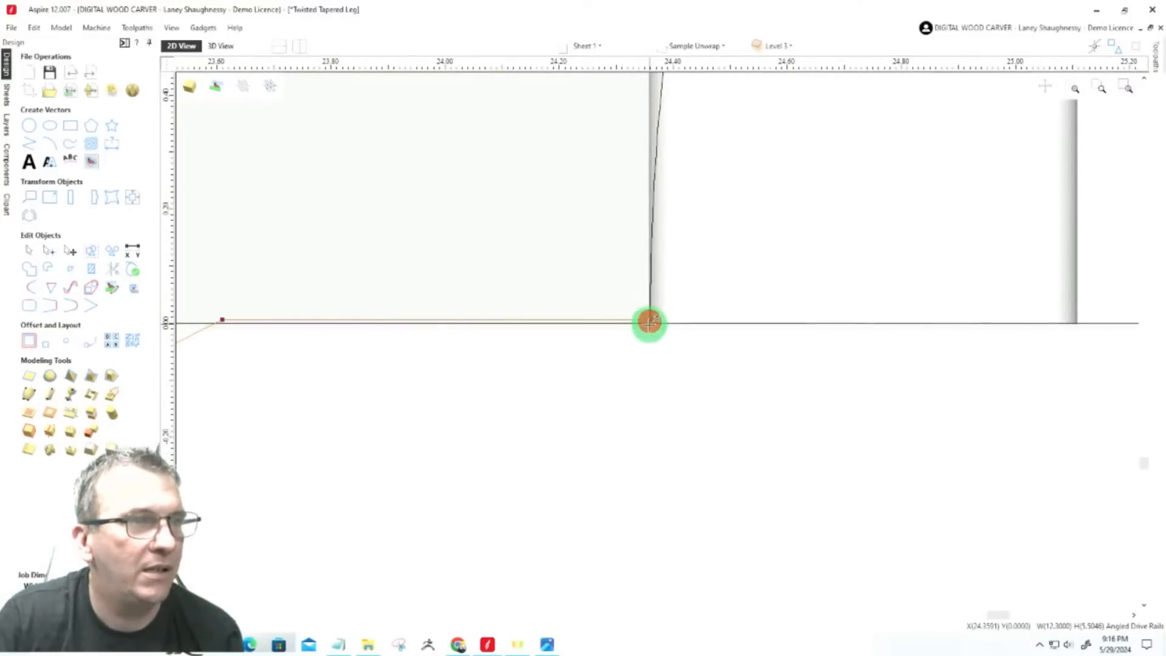
scroll(769, 368, "down", 1)
scroll(768, 368, "down", 2)
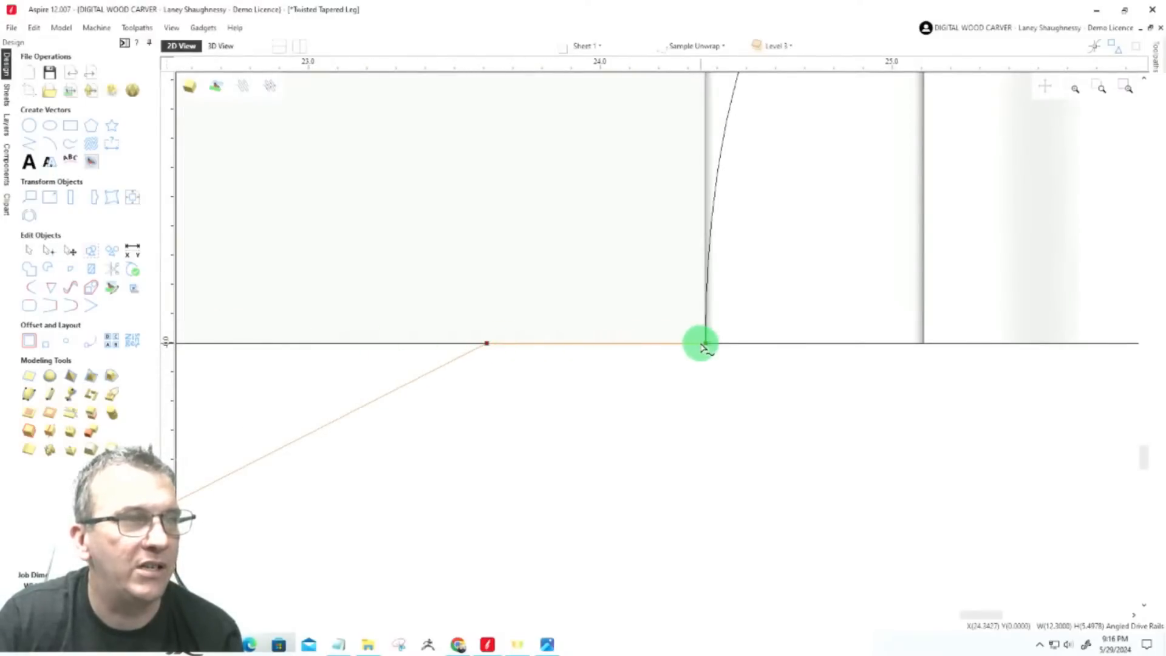
scroll(645, 404, "down", 2)
scroll(652, 411, "down", 8)
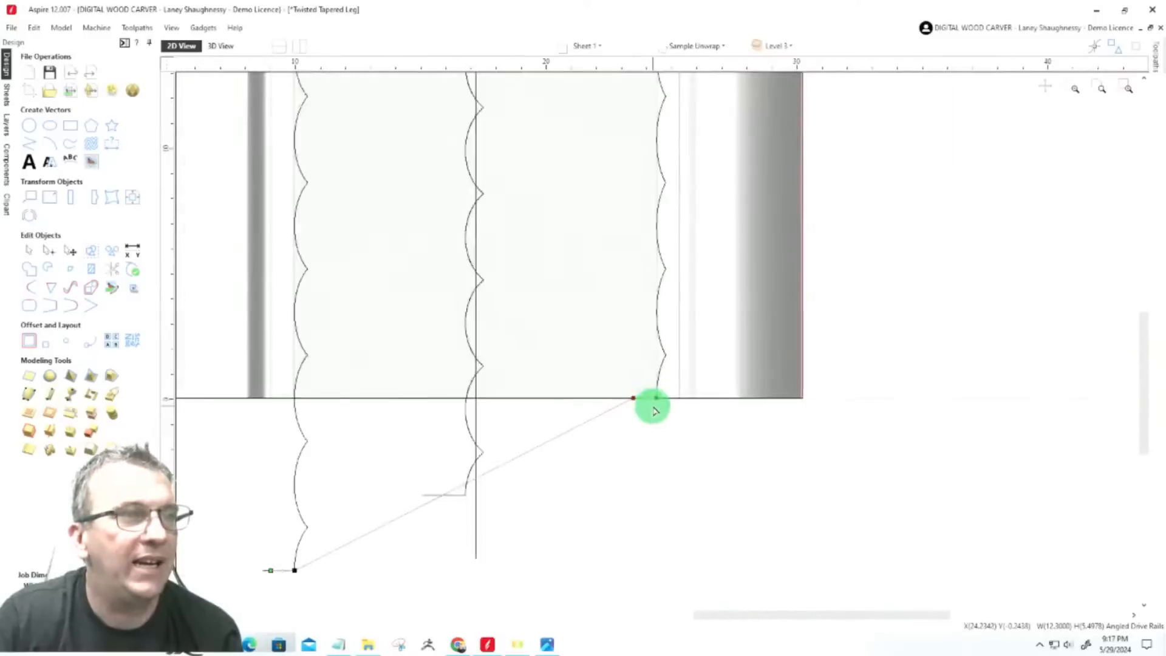
Shift the two end nodes of the upper slanted rail back so its flat segment stops at the last scalloped profile's upper corner
scroll(661, 149, "up", 6)
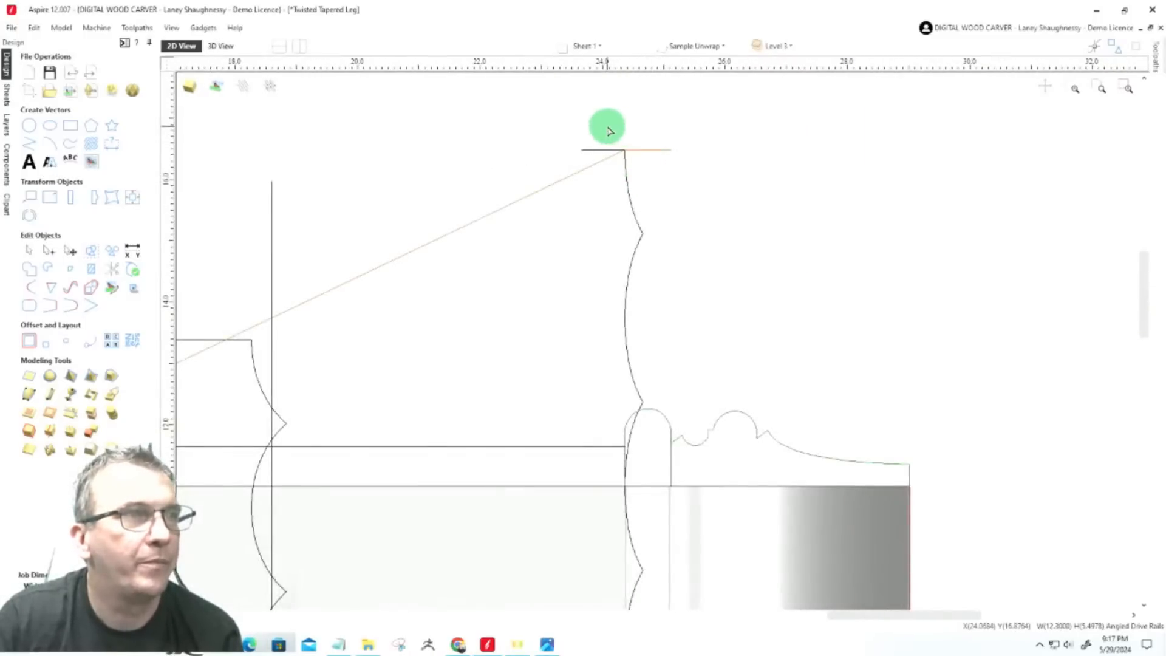
left_click(610, 160)
left_click_drag(616, 134, 698, 164)
scroll(666, 160, "up", 2)
left_click(675, 144)
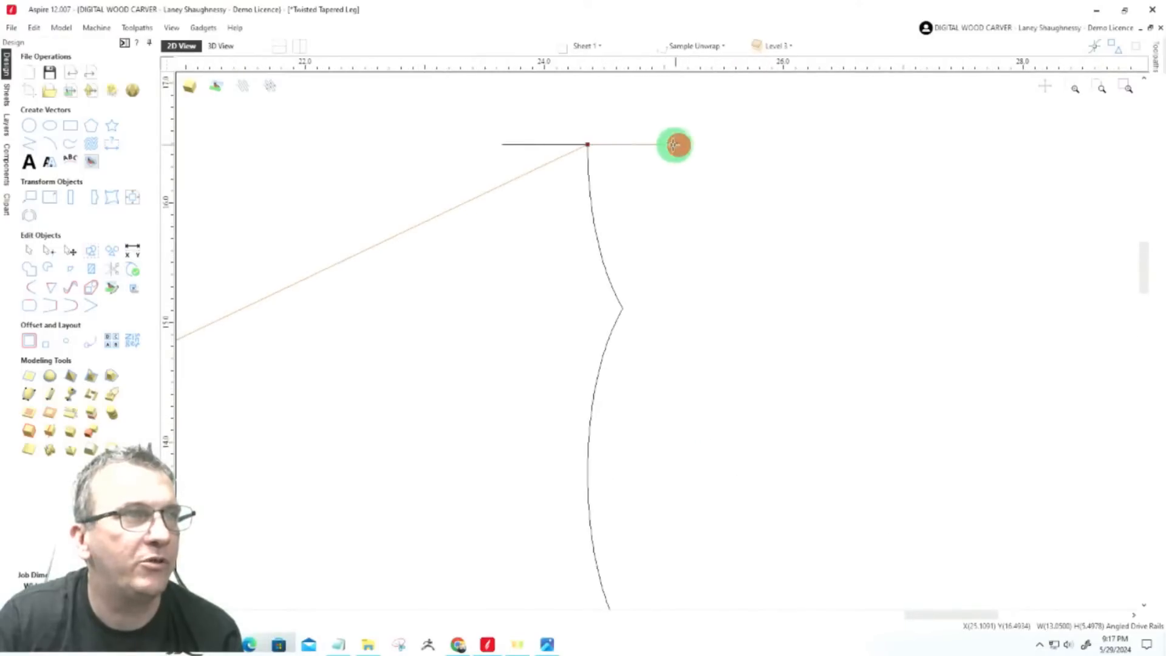
left_click(587, 144)
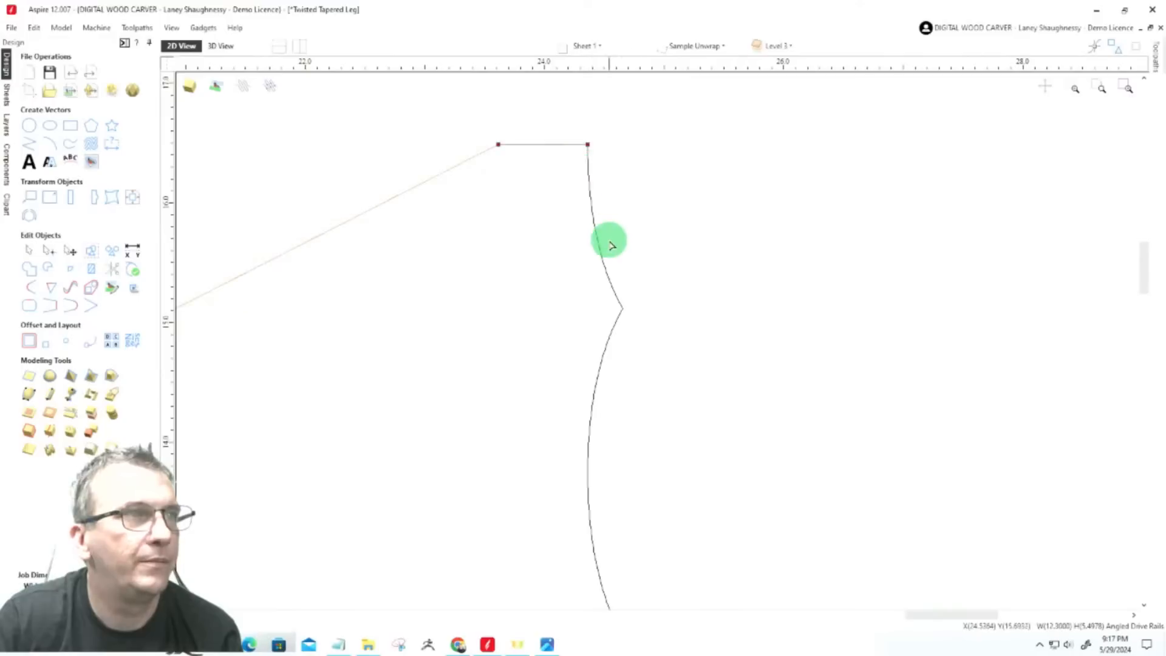
Show the guide lines, check both shortened rail ends against the start of the end bead, and hide the guides again
scroll(674, 200, "down", 5)
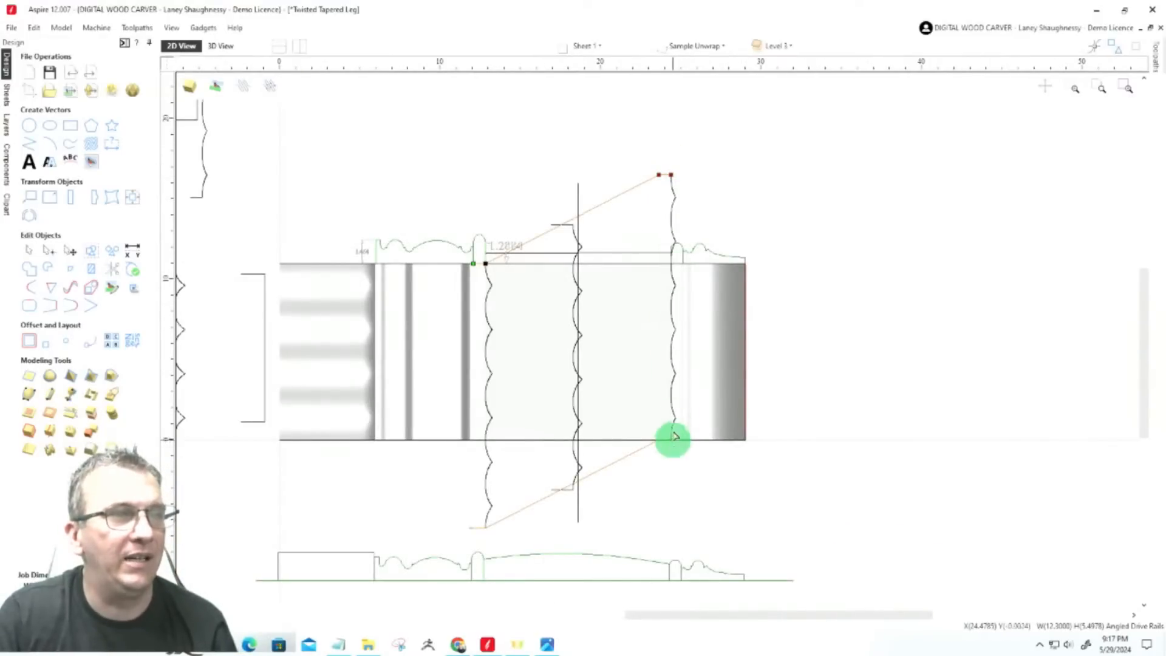
scroll(673, 253, "up", 4)
scroll(674, 254, "up", 3)
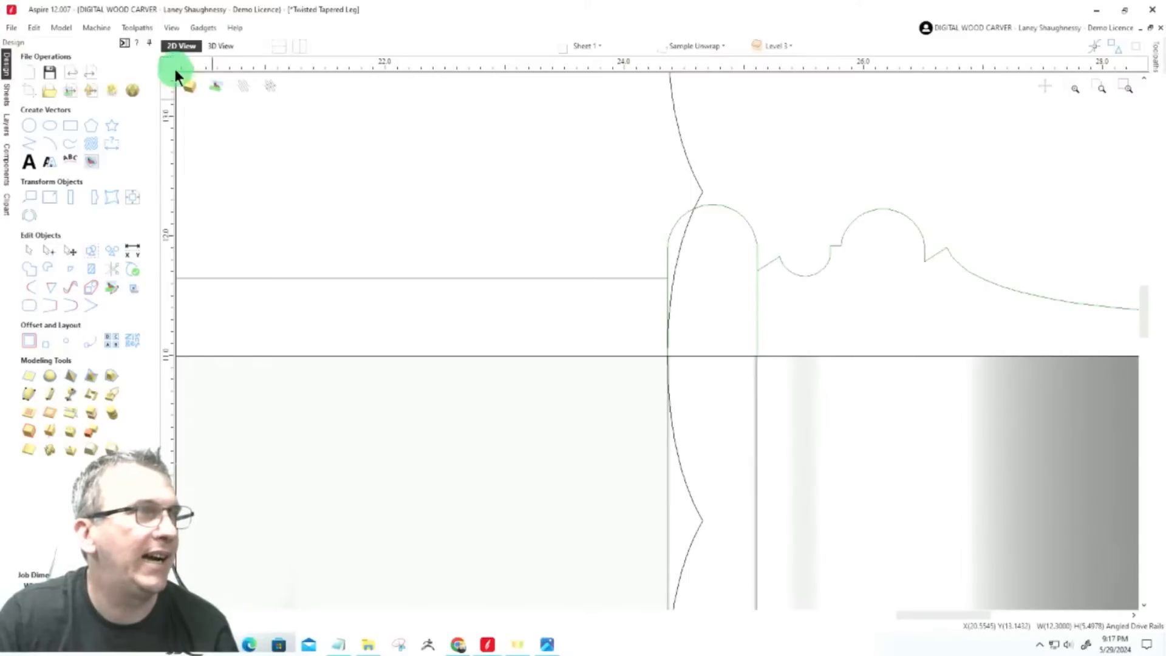
scroll(672, 392, "down", 4)
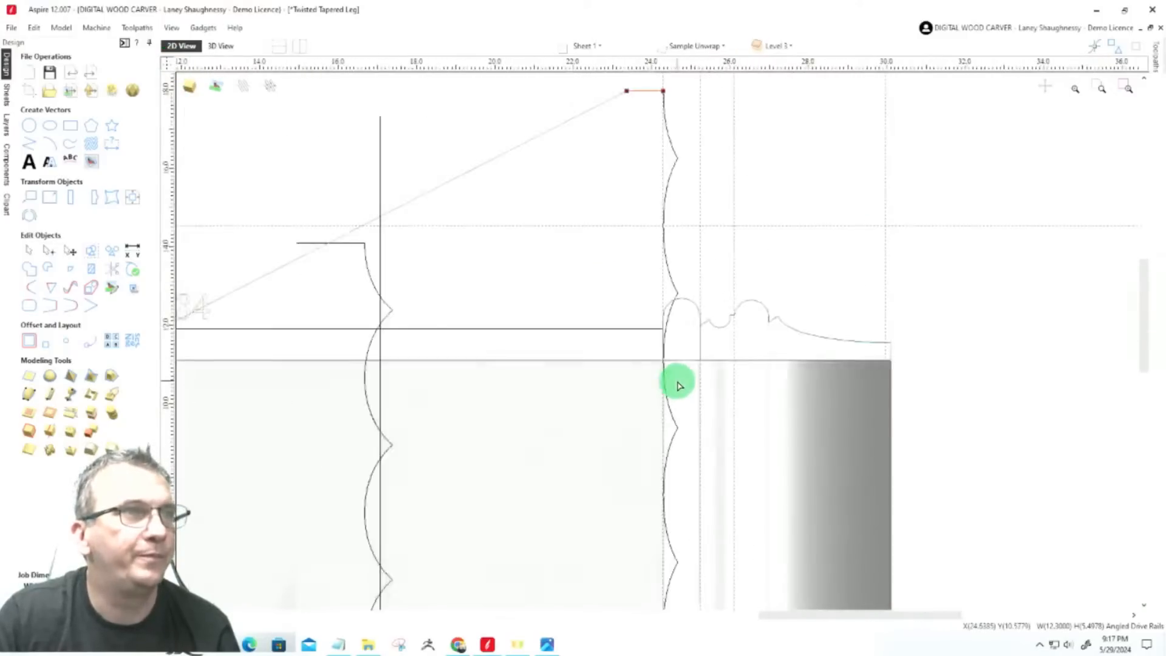
scroll(669, 172, "up", 6)
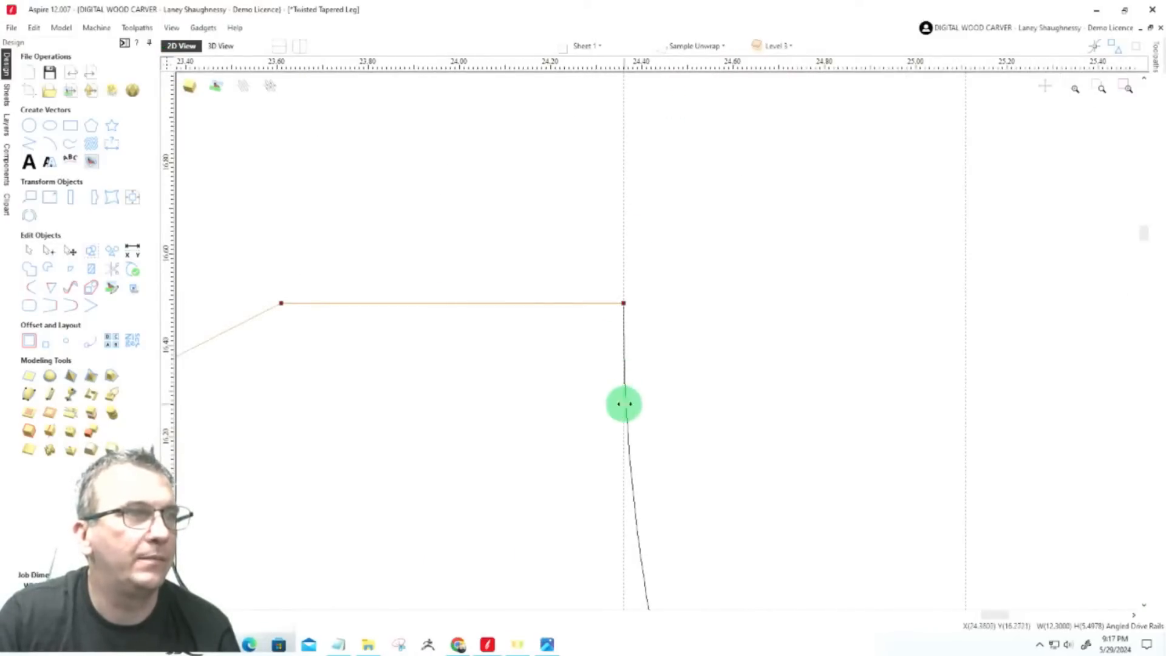
scroll(695, 179, "down", 7)
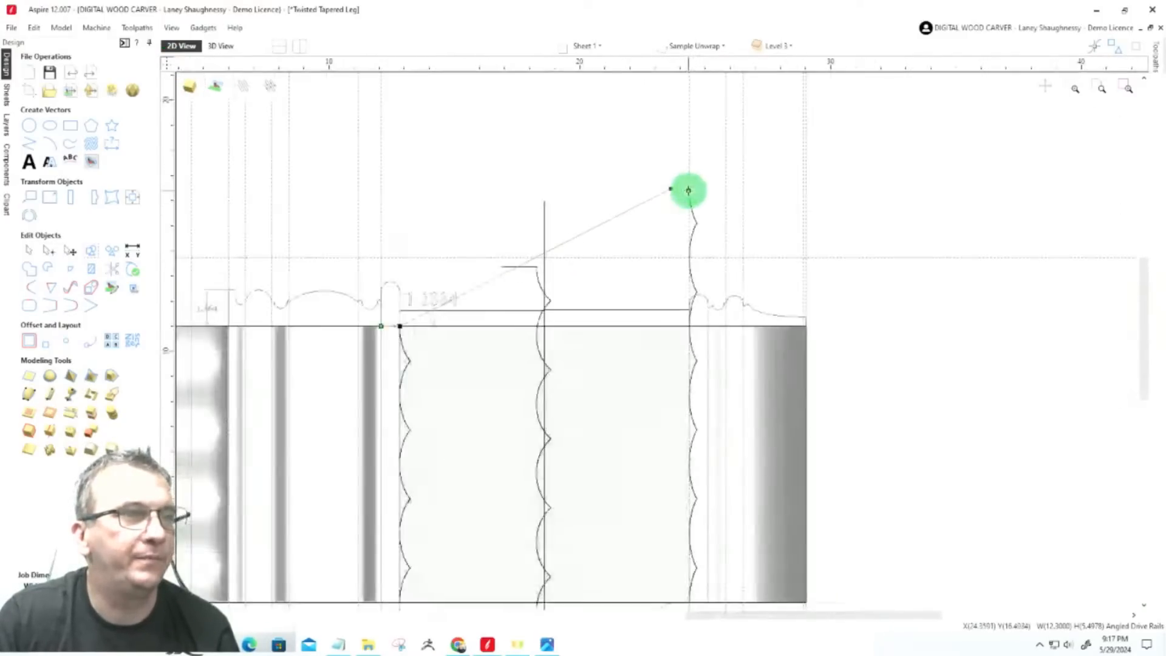
scroll(685, 231, "down", 3)
scroll(698, 466, "up", 5)
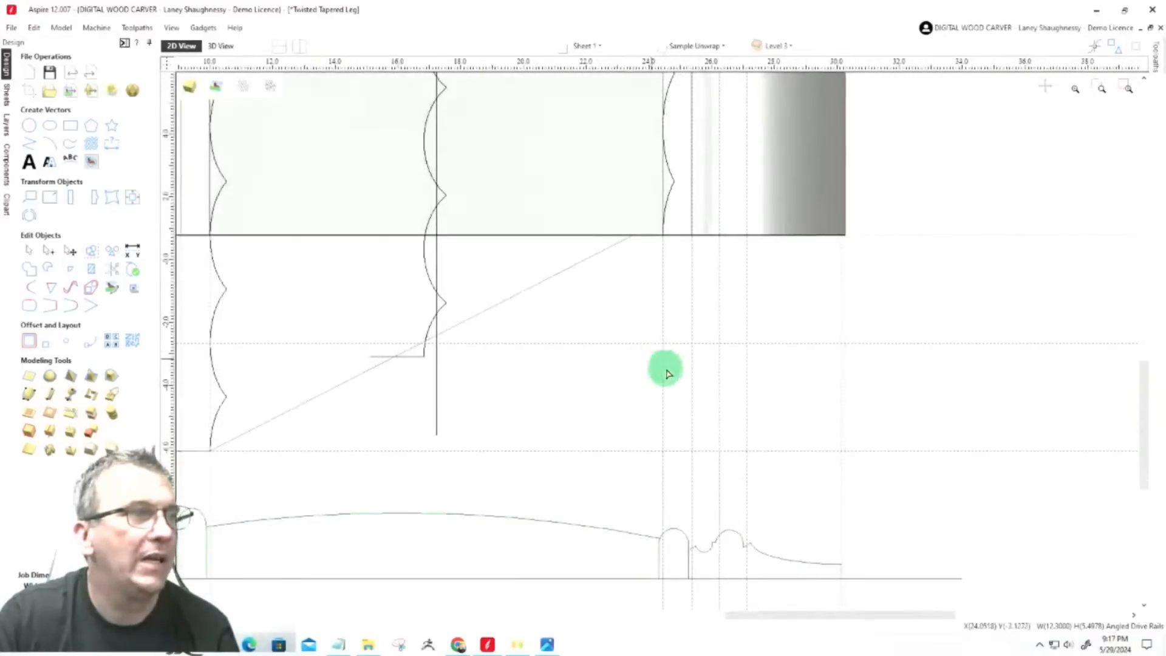
scroll(667, 372, "down", 5)
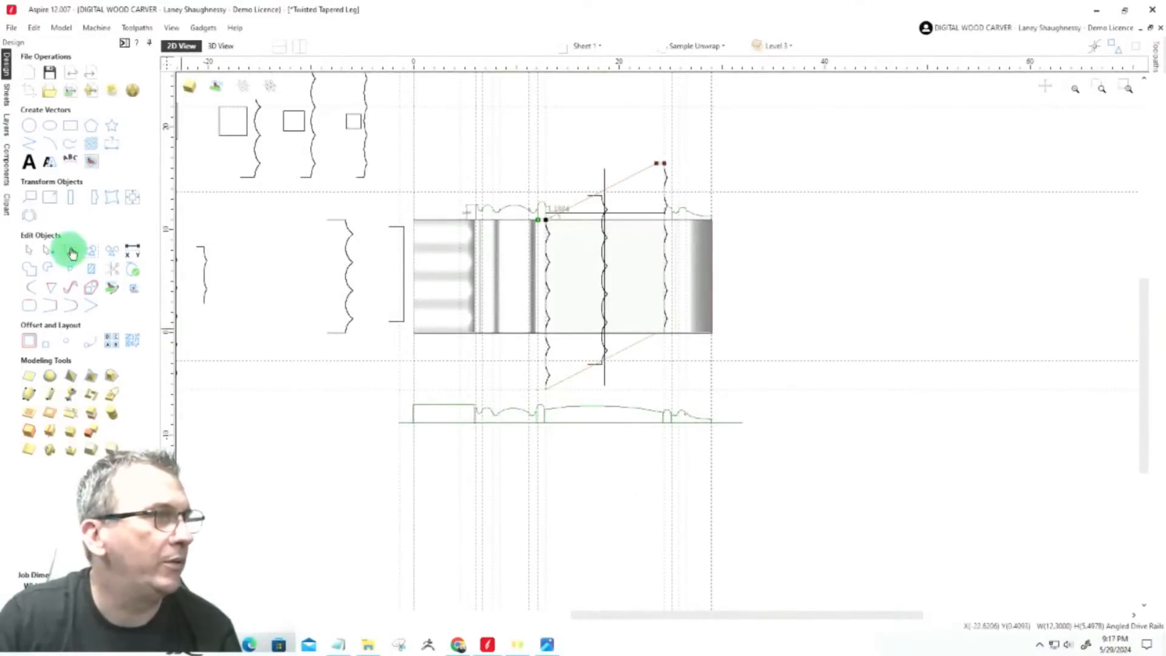
left_click(168, 62)
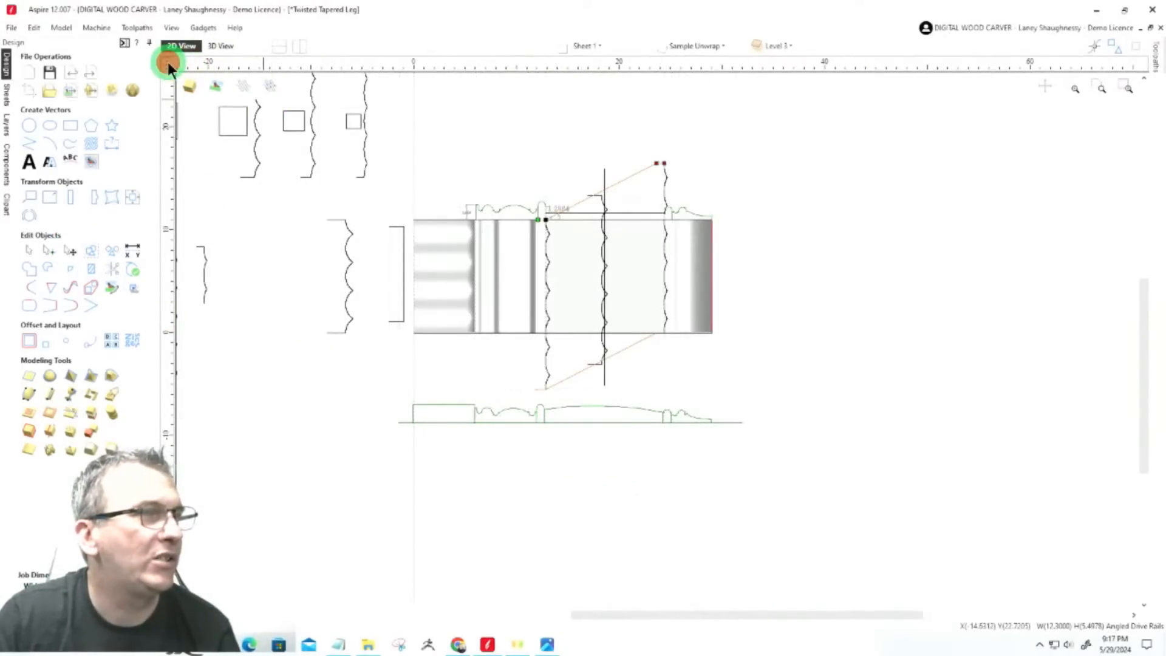
Start a two-rail sweep with the lower and upper slanted rails as its drive rails
left_click(29, 401)
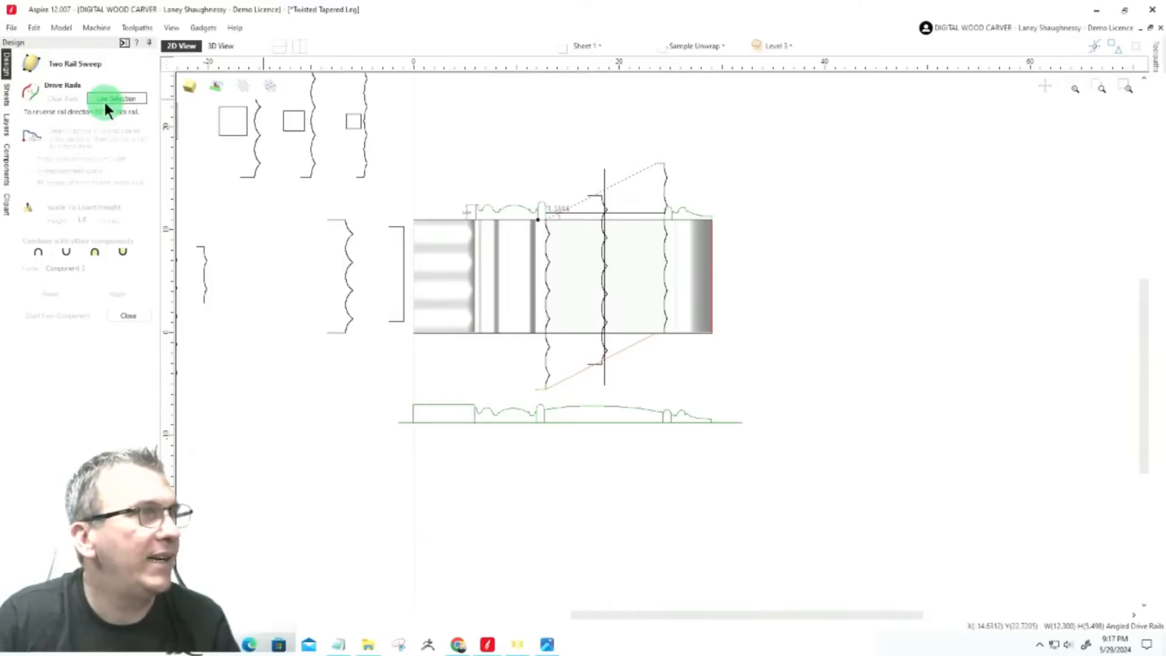
left_click(574, 376, "shift")
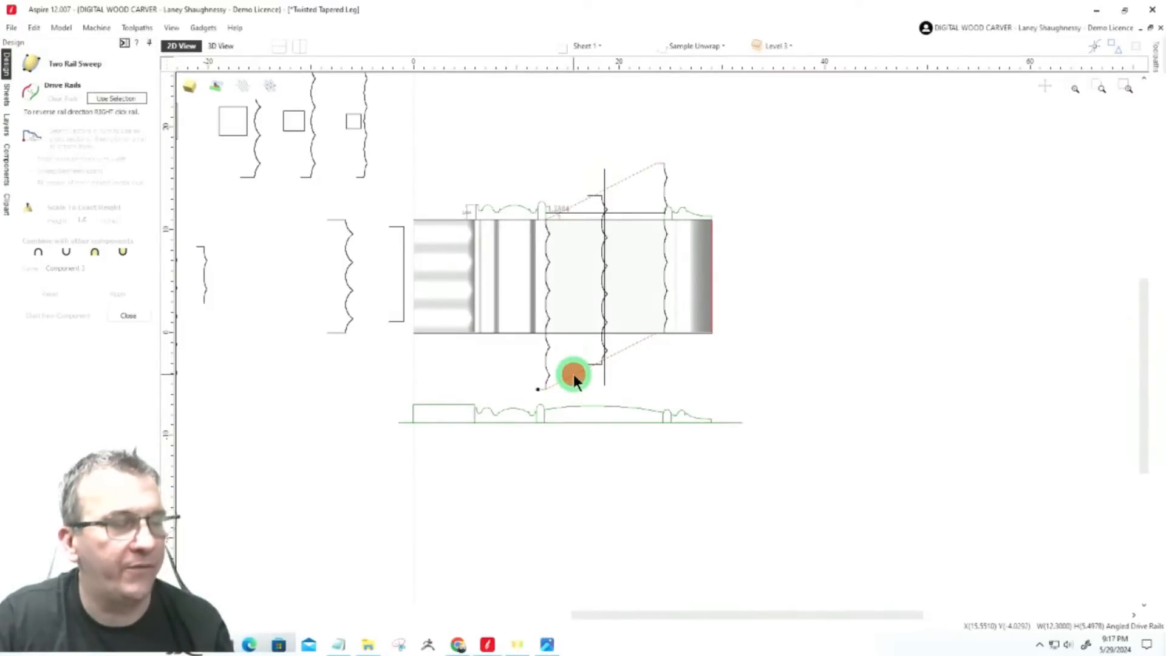
left_click(581, 206, "shift")
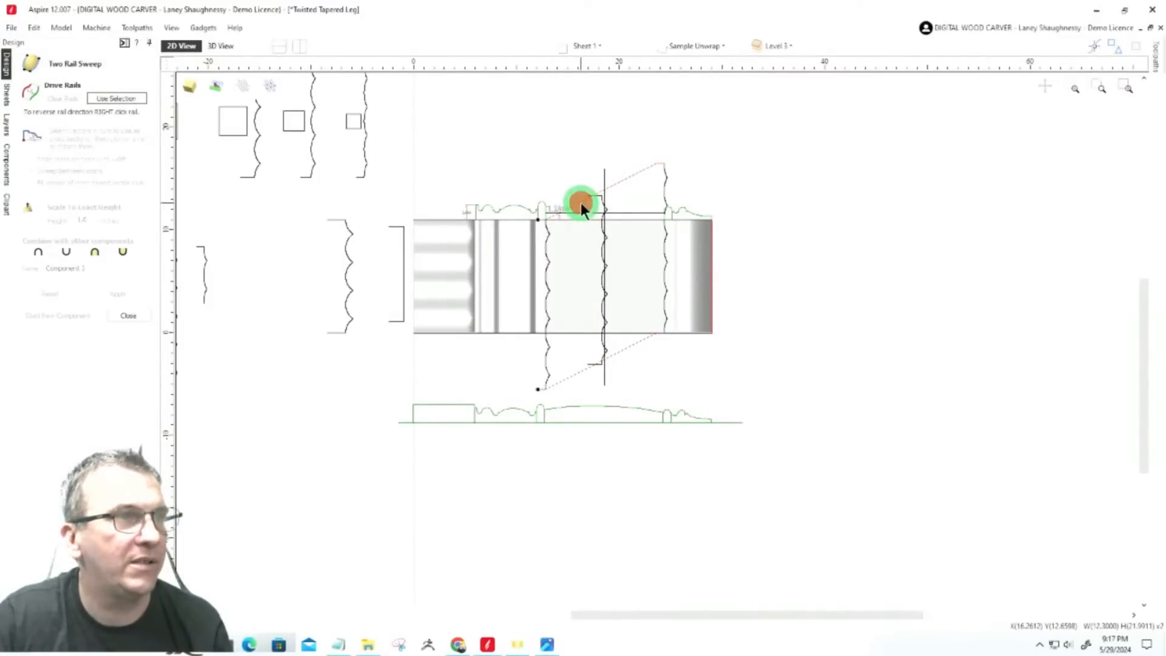
left_click(107, 99)
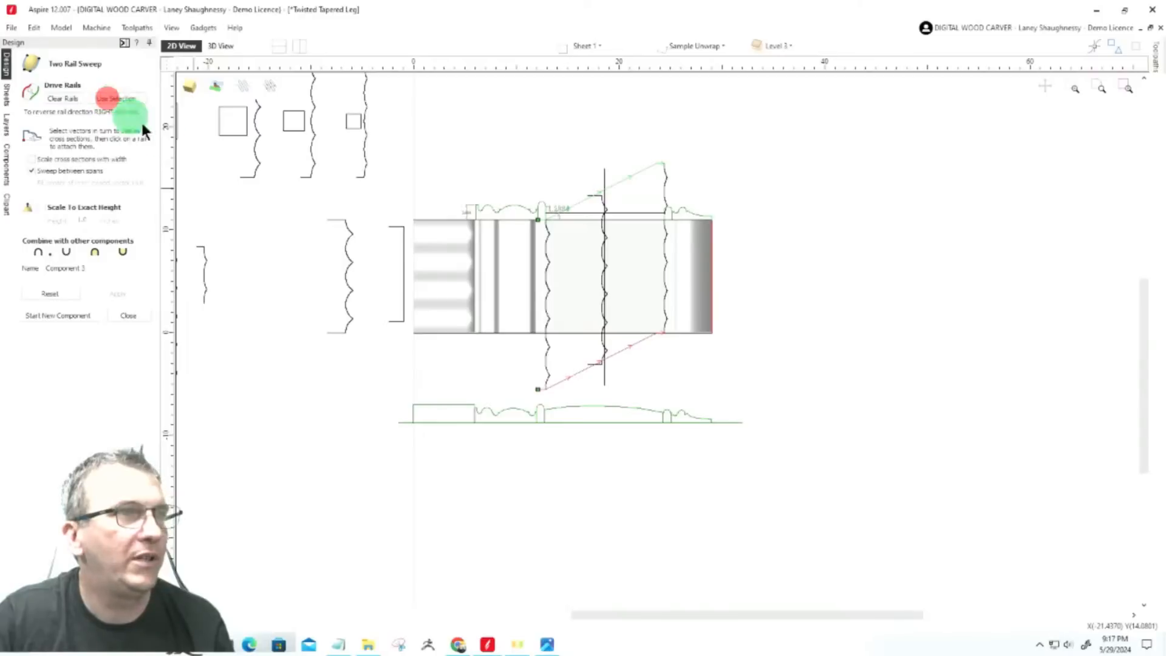
Attach the first scalloped profile as a cross section at the start node of the lower slanted drive rail
left_click(548, 375)
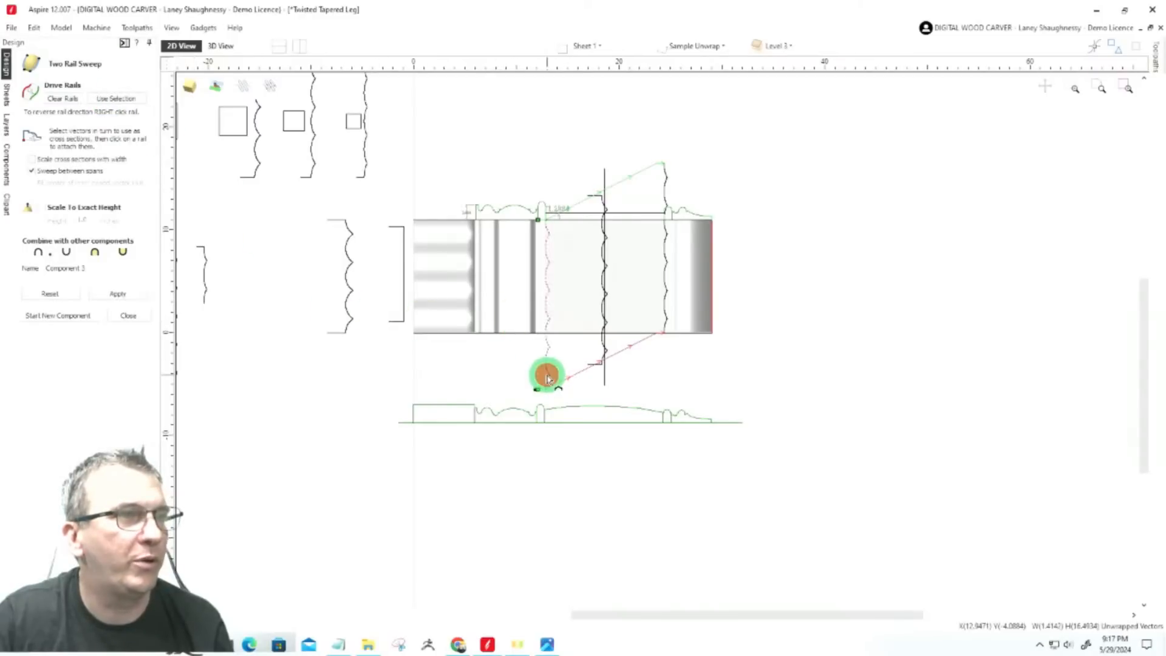
scroll(525, 403, "up", 6)
scroll(547, 386, "up", 3)
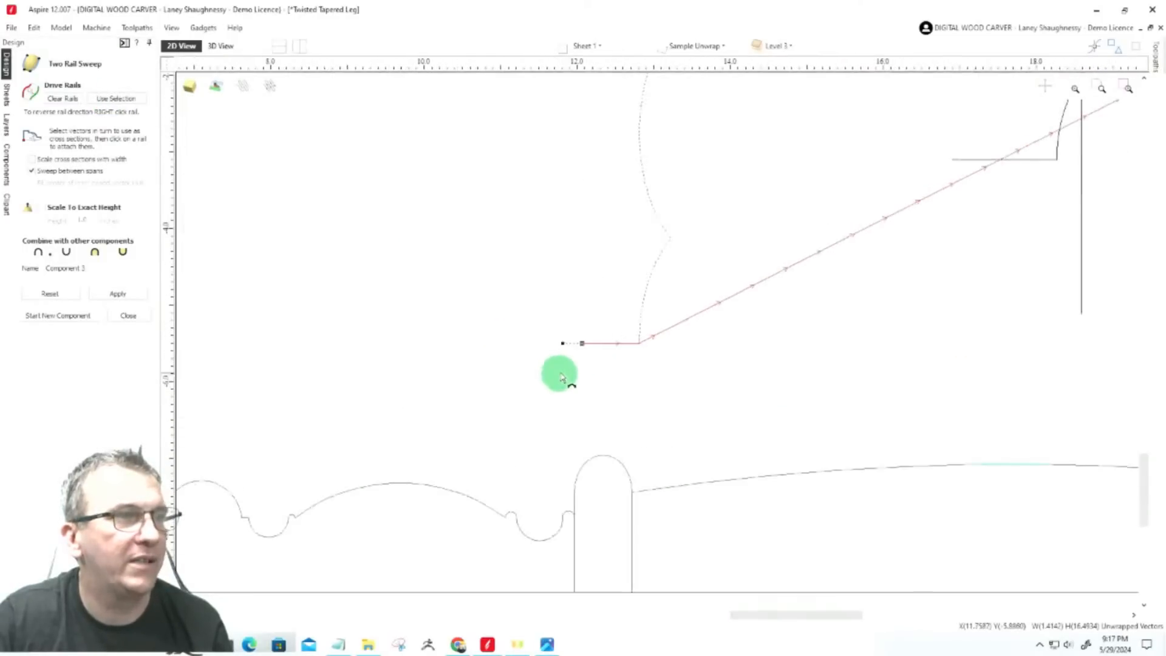
left_click(582, 344)
scroll(467, 391, "down", 4)
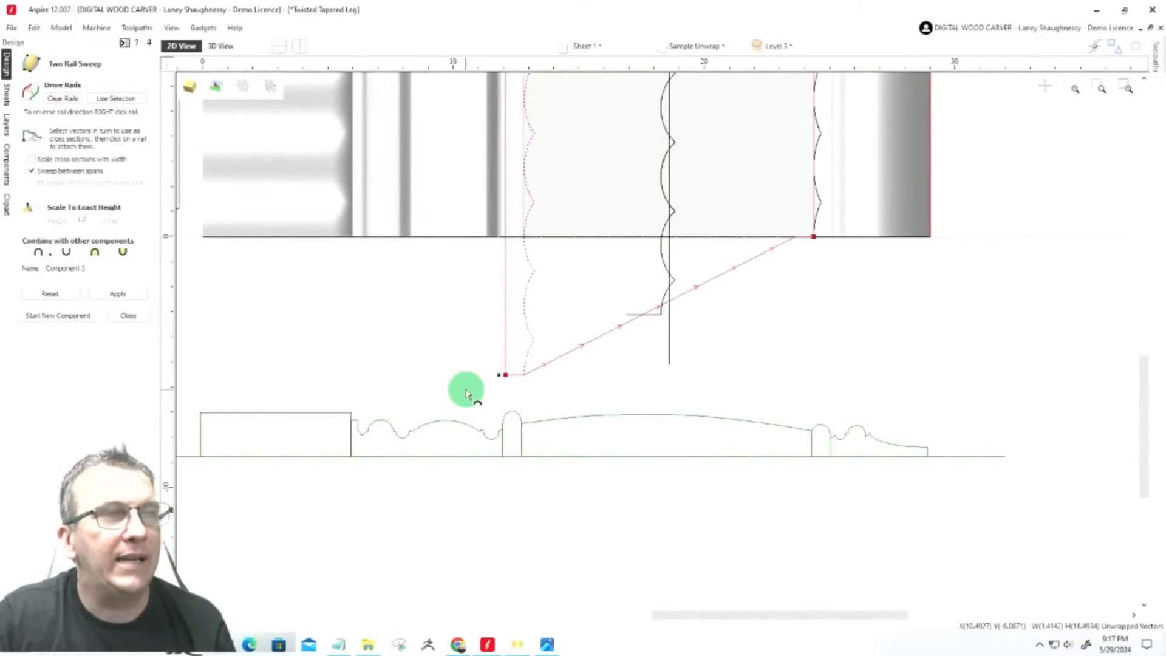
Attach the middle scalloped profile as a cross section where the vertical center line crosses the lower slanted rail
scroll(659, 317, "up", 3)
left_click(659, 312)
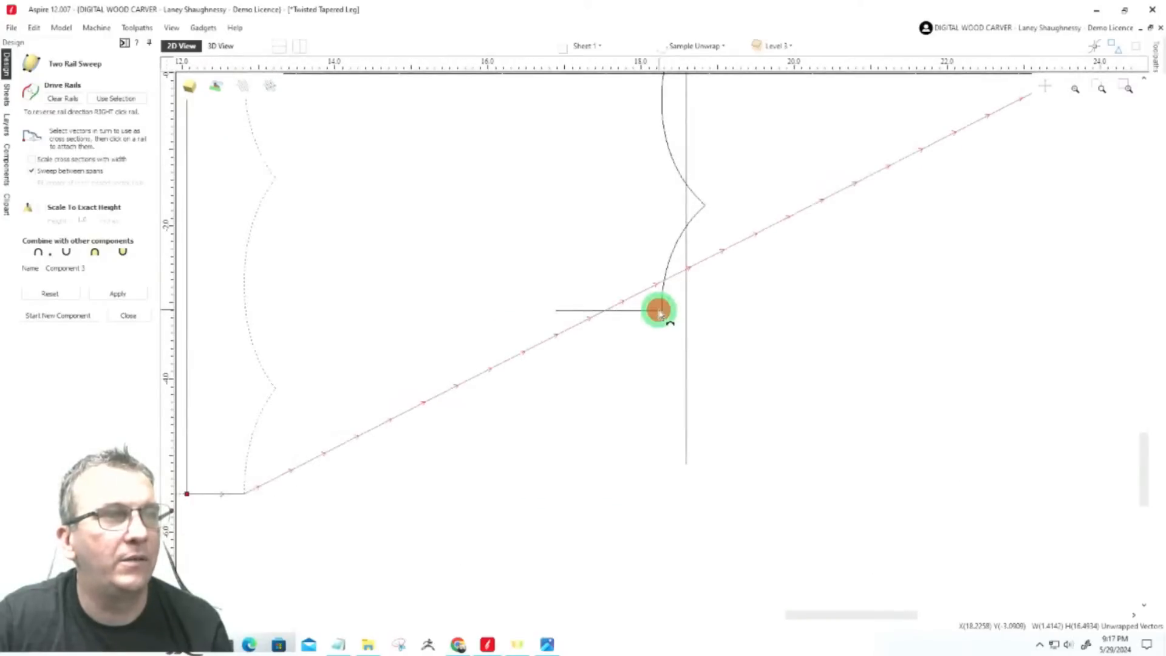
scroll(685, 270, "up", 2)
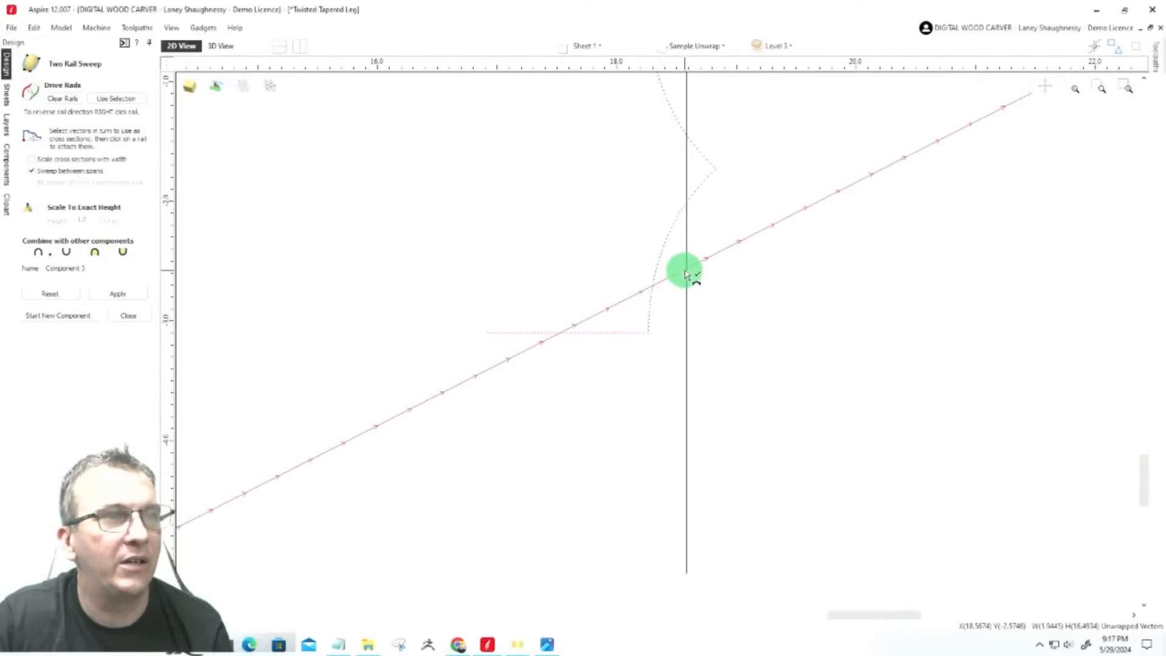
left_click(688, 273)
scroll(601, 434, "down", 4)
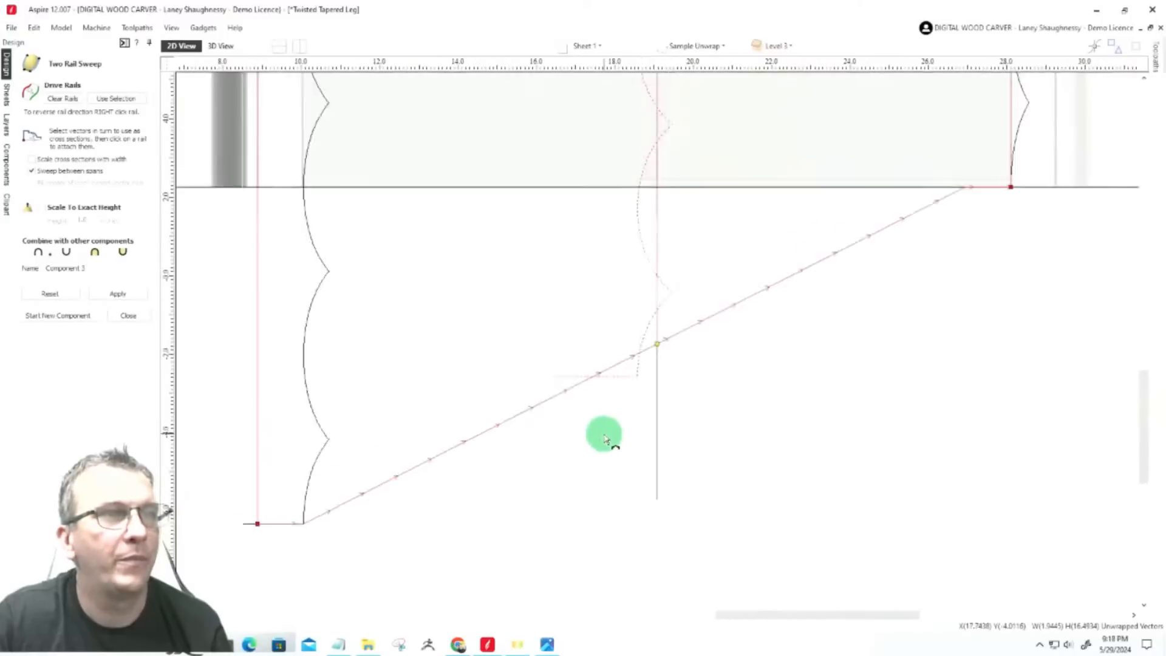
scroll(604, 437, "down", 2)
Attach the last scalloped profile as a cross section at the end node of the shortened lower rail
scroll(752, 374, "up", 4)
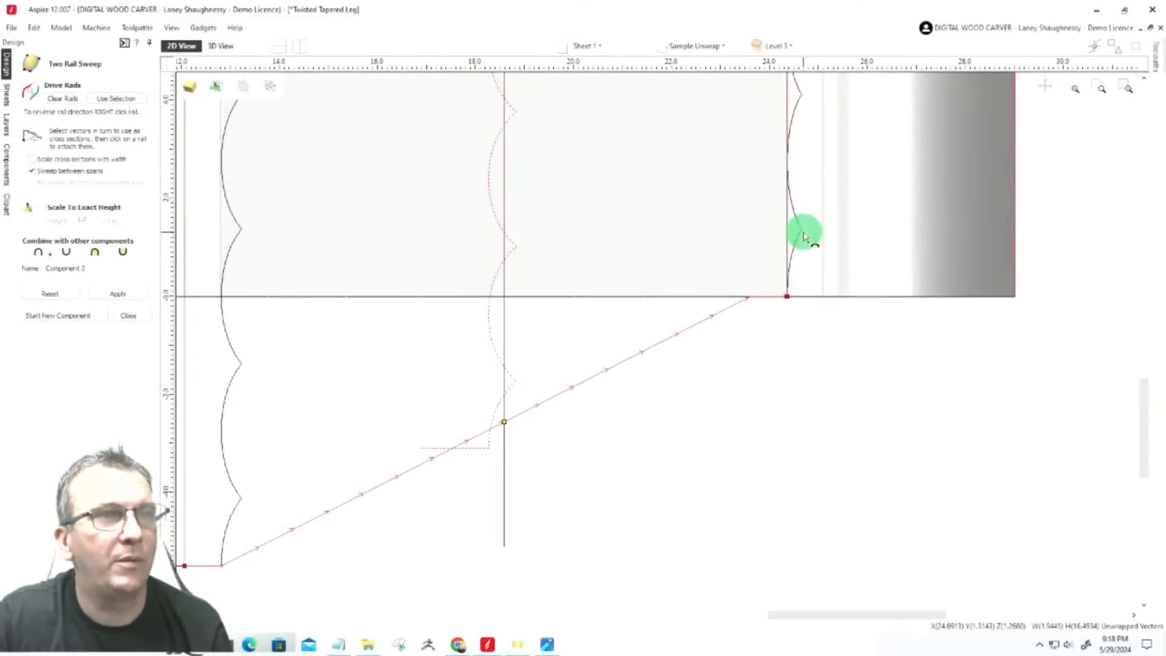
left_click(800, 233)
scroll(783, 316, "up", 3)
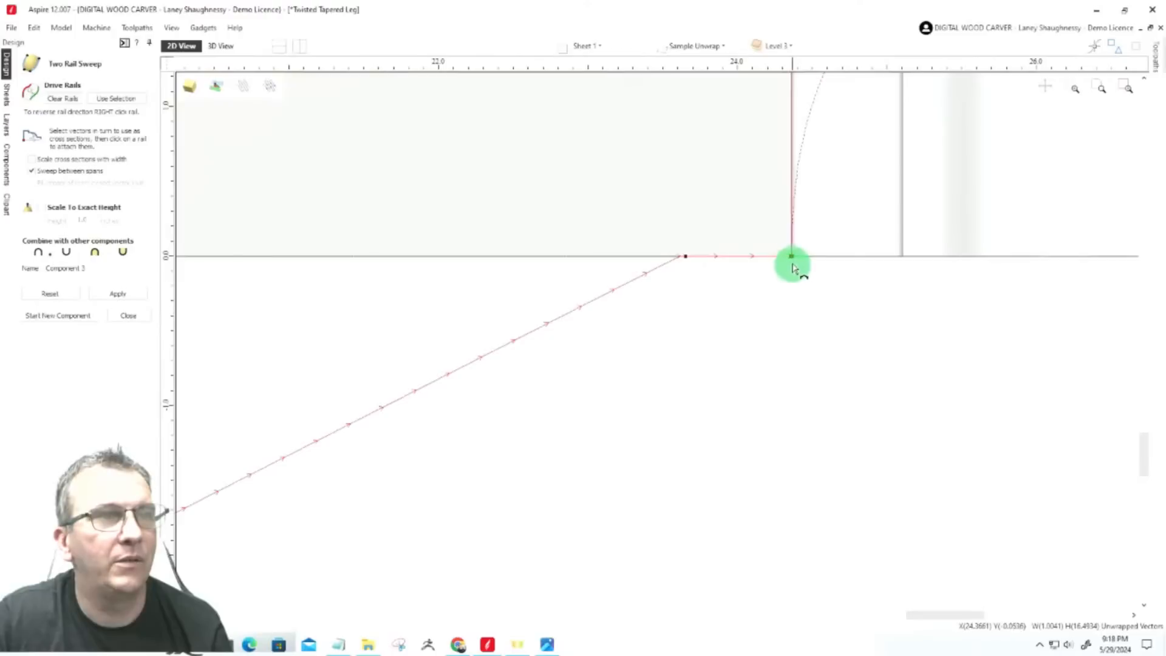
scroll(800, 408, "down", 5)
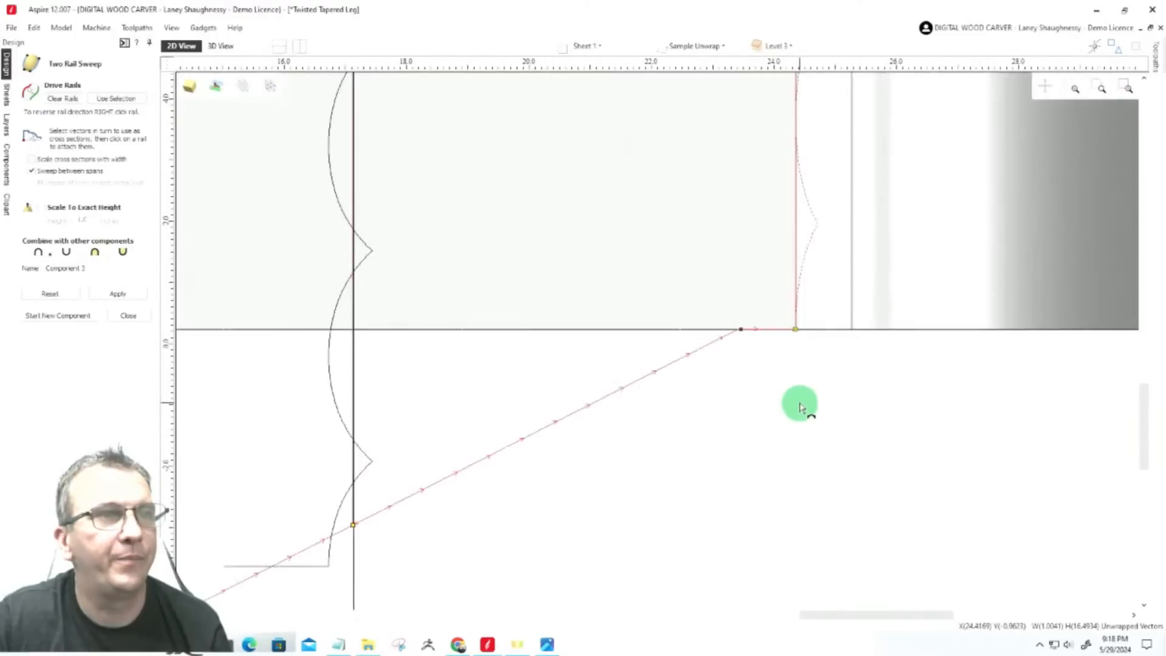
scroll(800, 406, "down", 4)
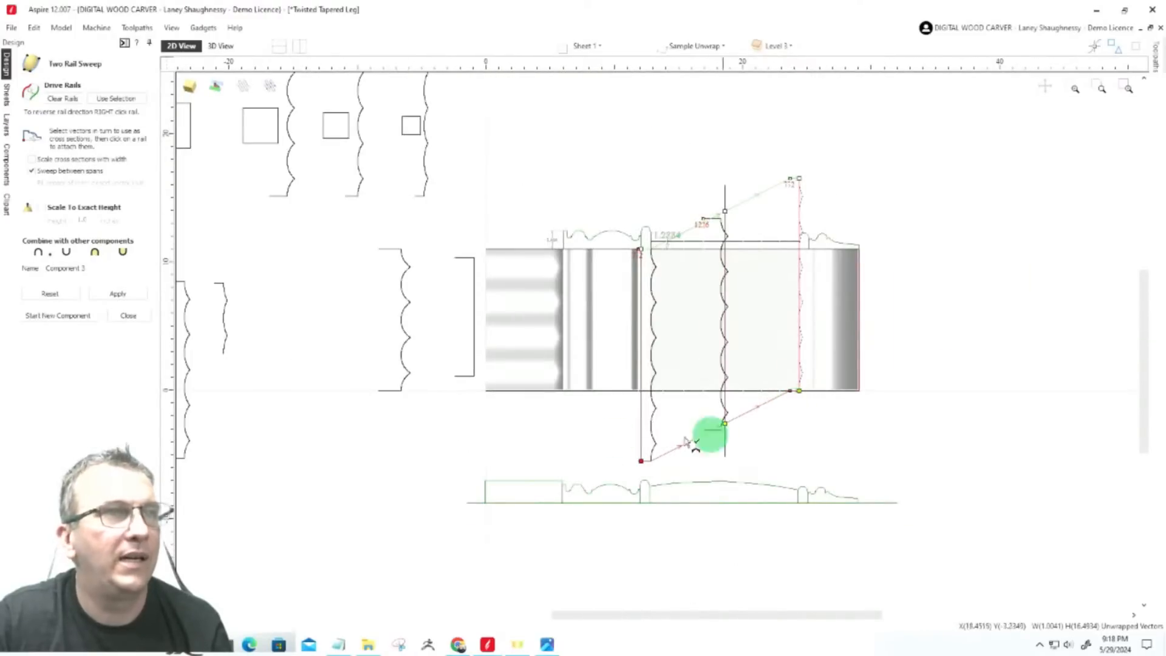
Set the sweep to merge with the other components, name it Twist Profile, and apply it in the 3D view
double_click(94, 268)
left_click(101, 250)
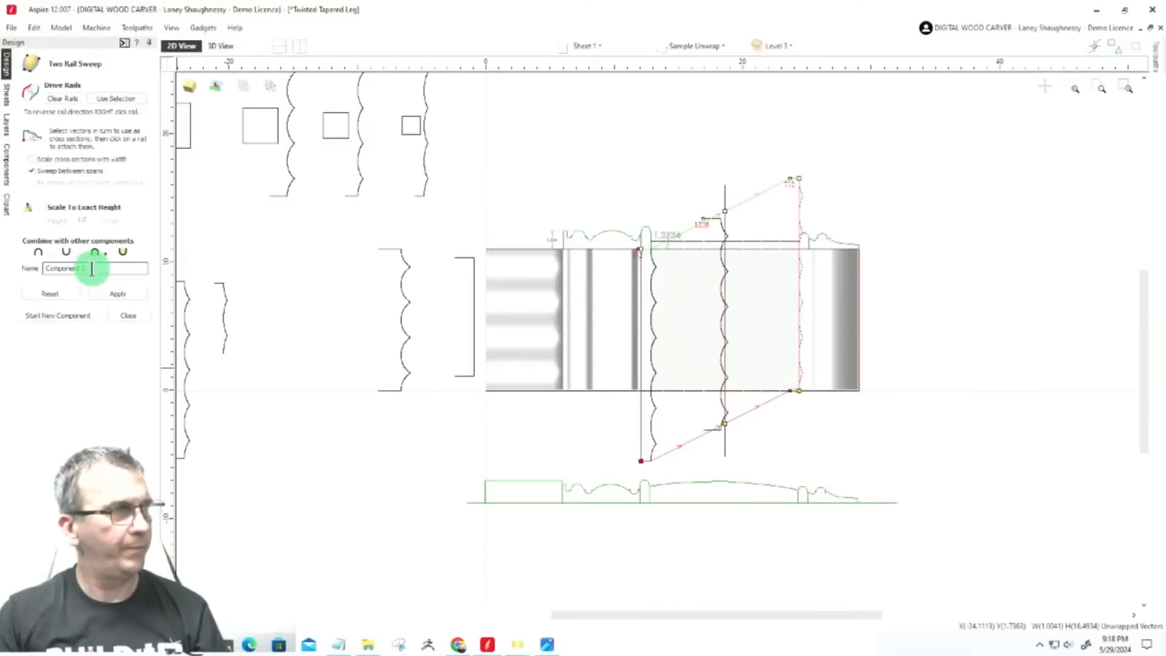
double_click(91, 268)
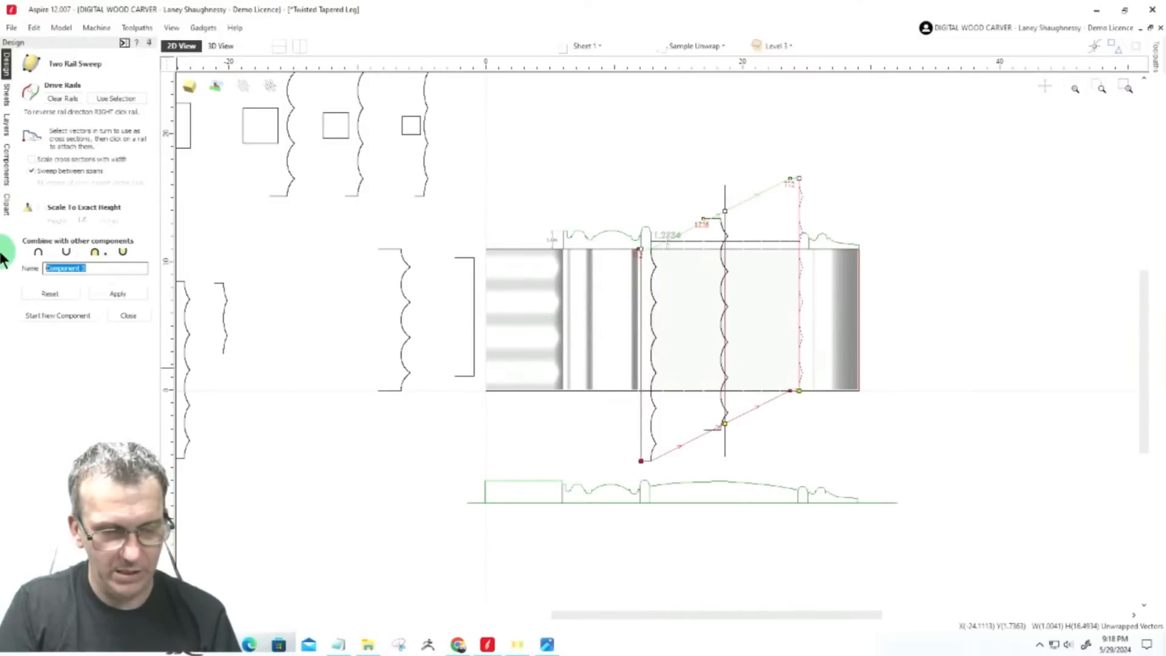
type("Twist Profile")
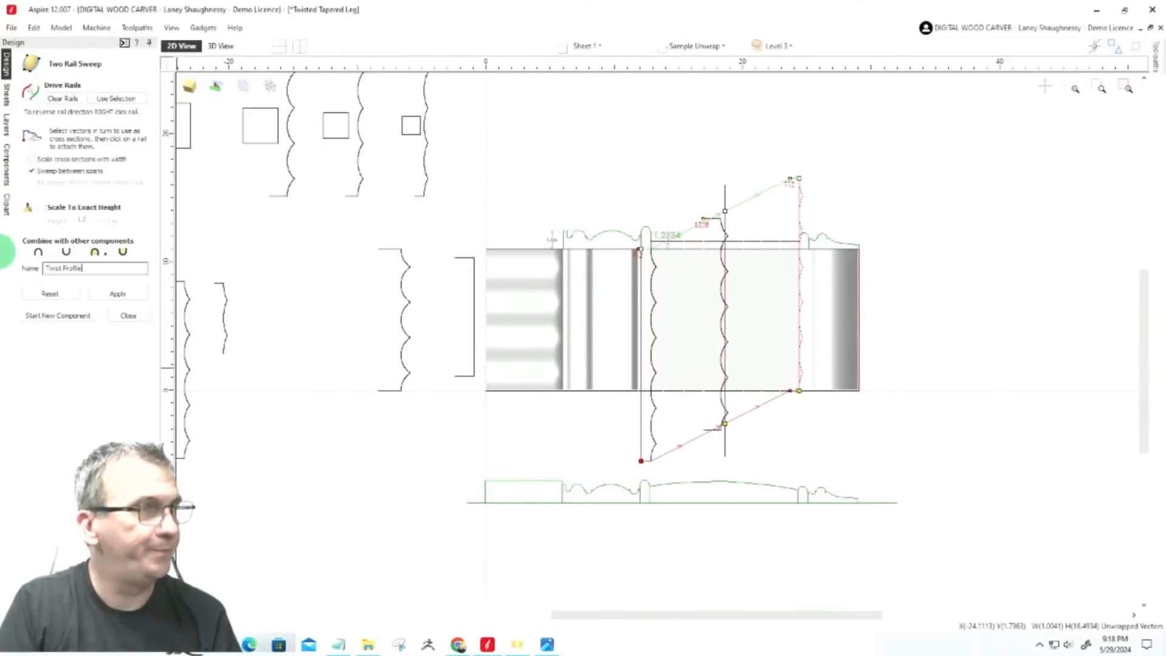
left_click(235, 51)
left_click(118, 302)
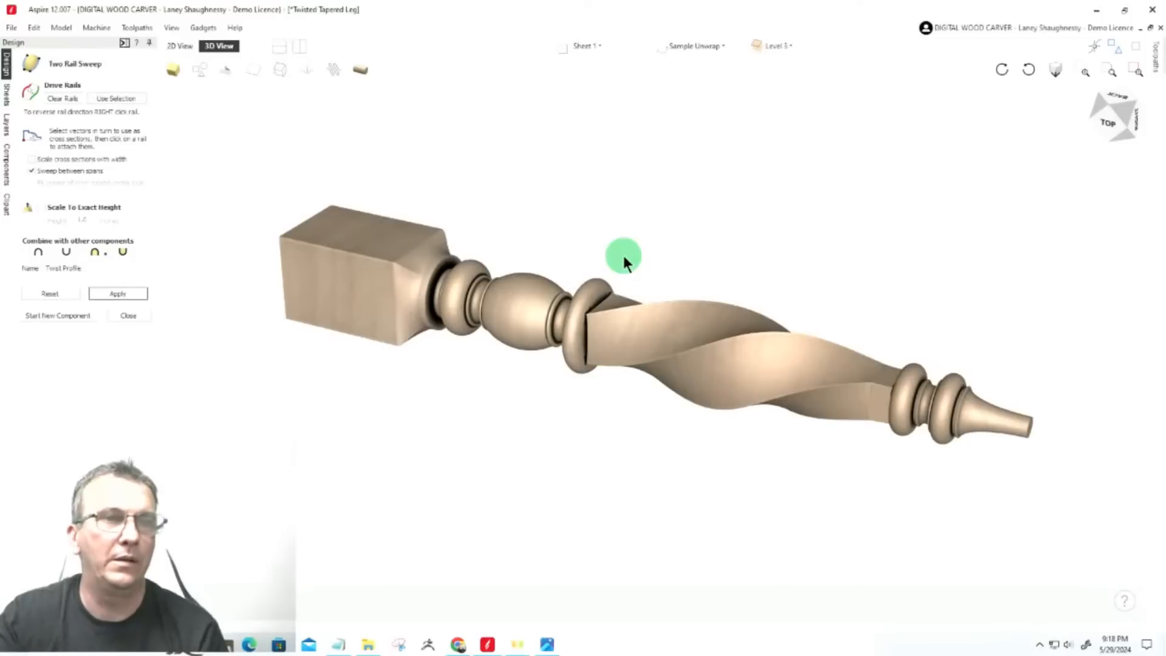
Examine in 3D how the twisted section meets the end bead, from several angles and along the whole leg
scroll(951, 428, "up", 3)
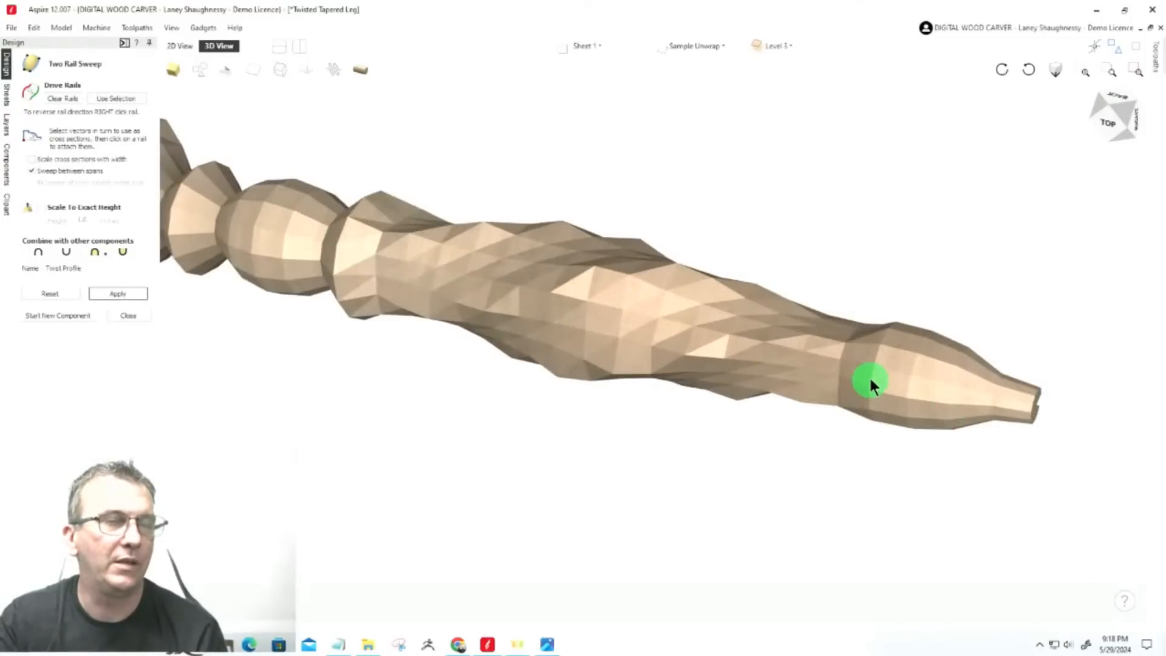
scroll(870, 378, "up", 2)
scroll(870, 377, "up", 3)
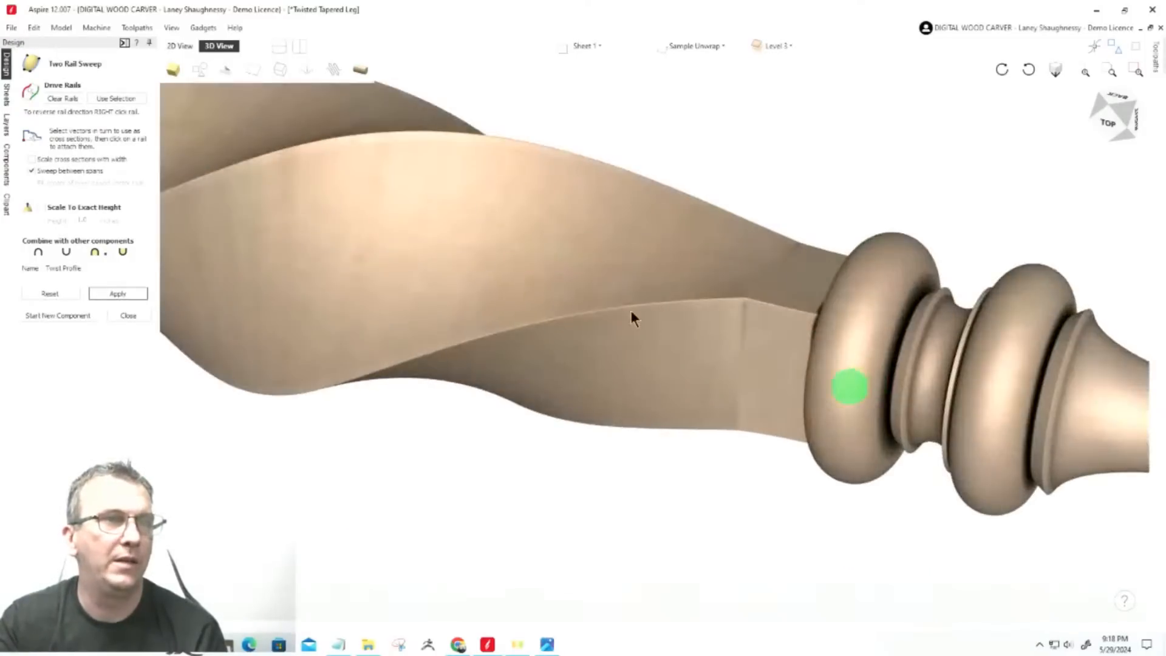
left_click(617, 296)
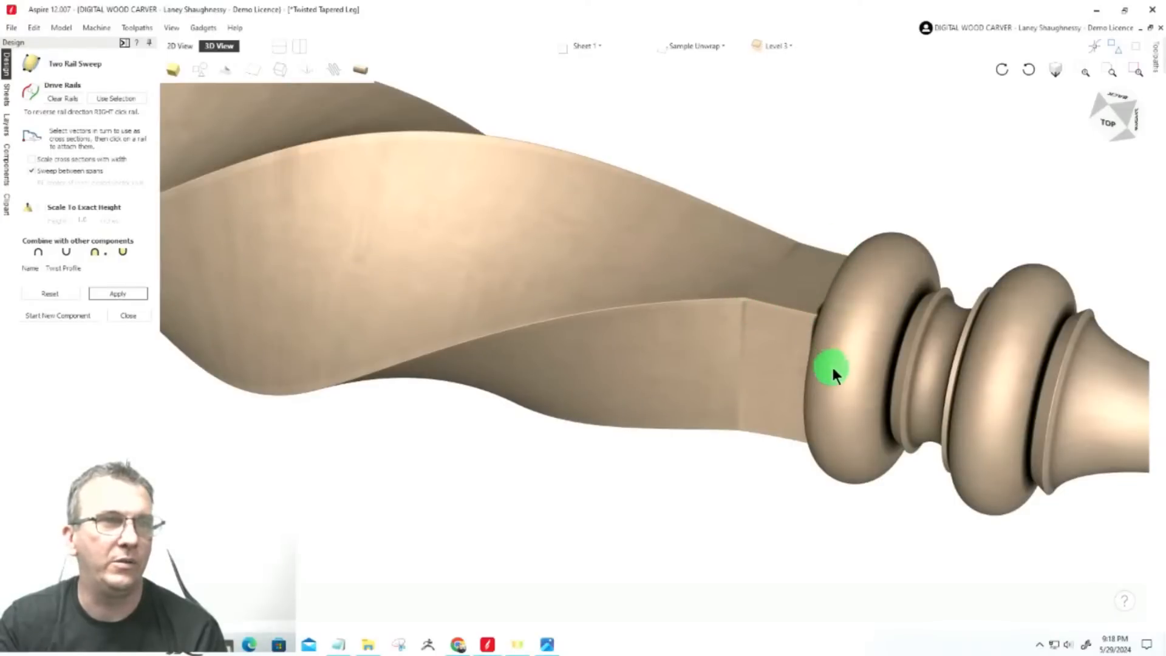
left_click(1121, 123)
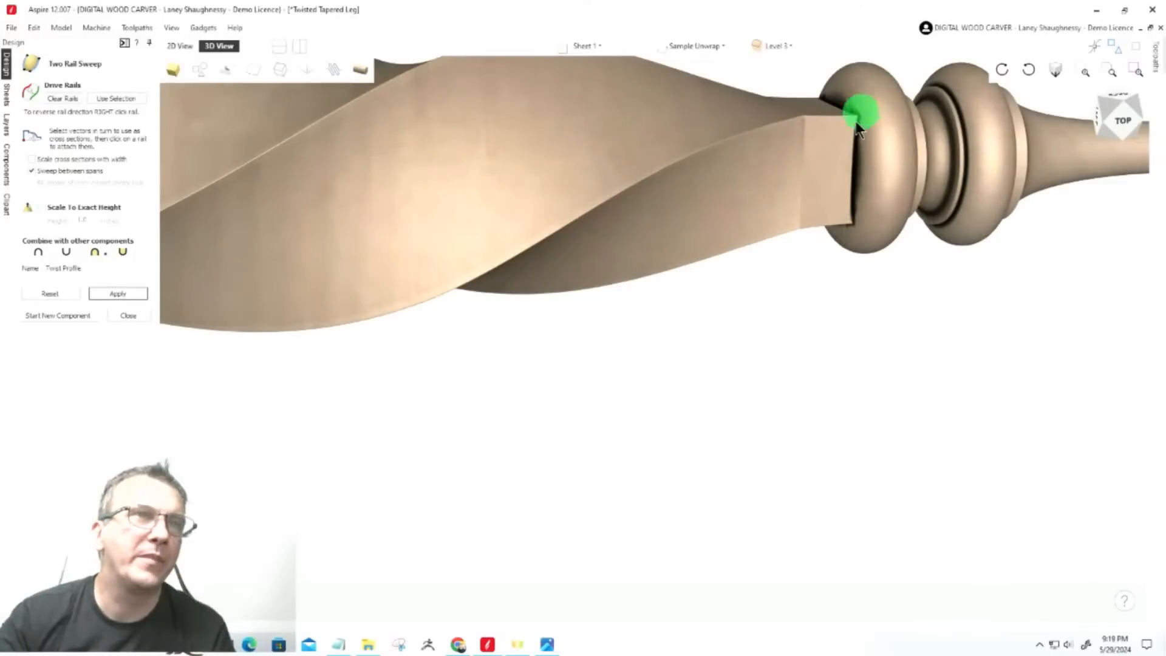
scroll(858, 124, "up", 1)
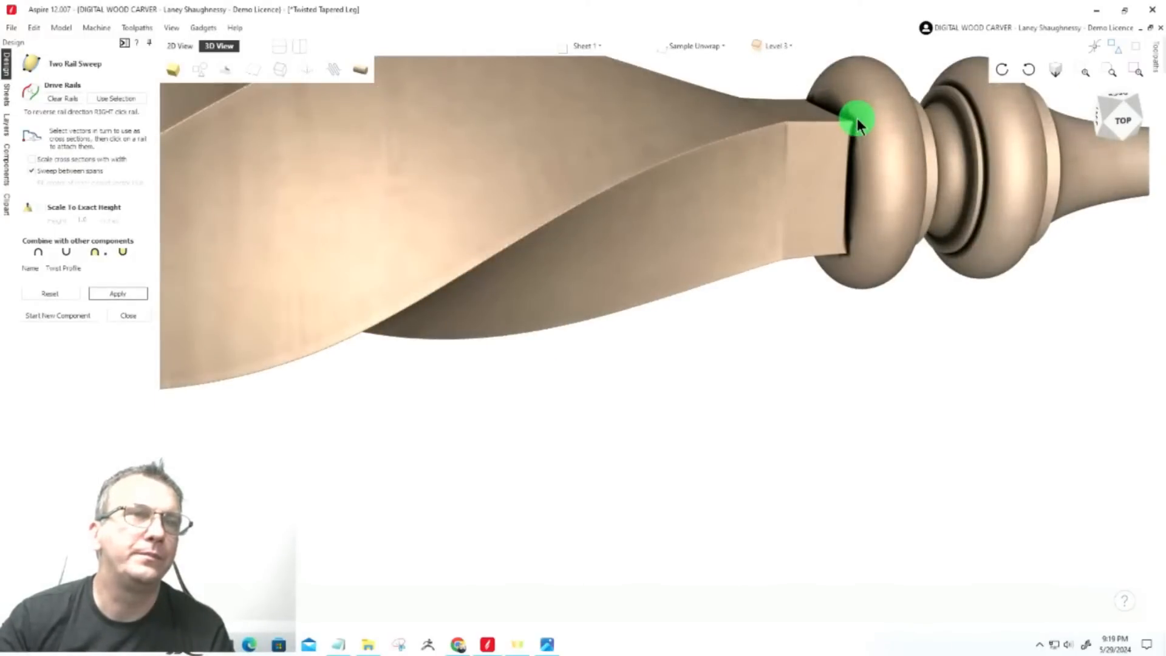
scroll(858, 119, "up", 4)
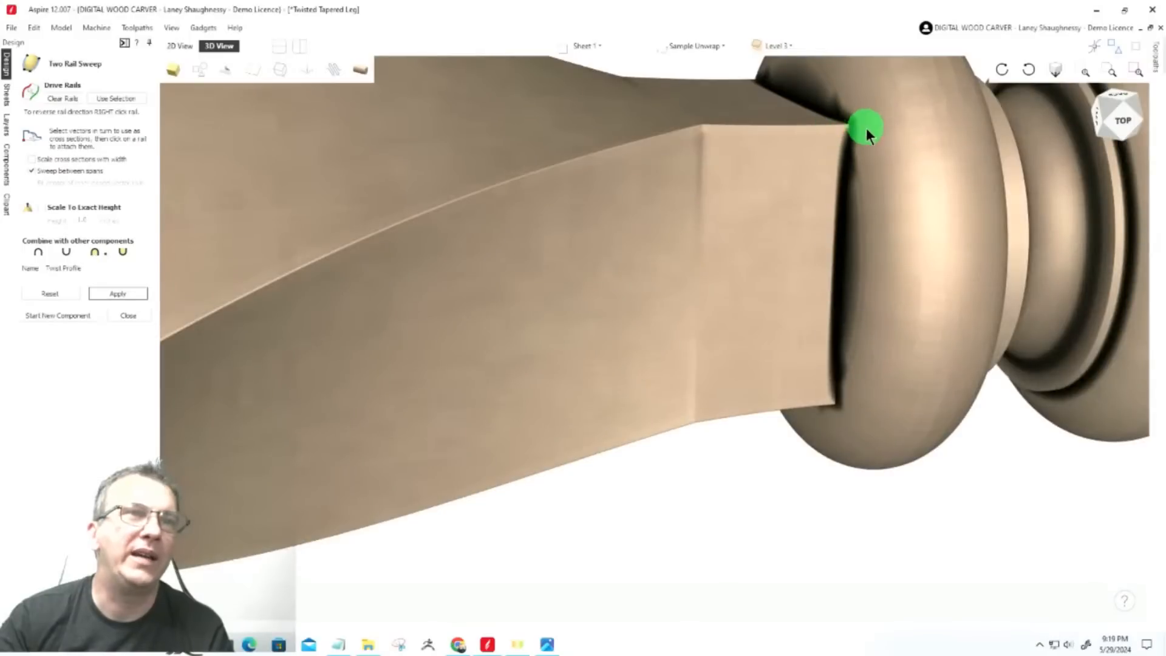
scroll(894, 298, "down", 1)
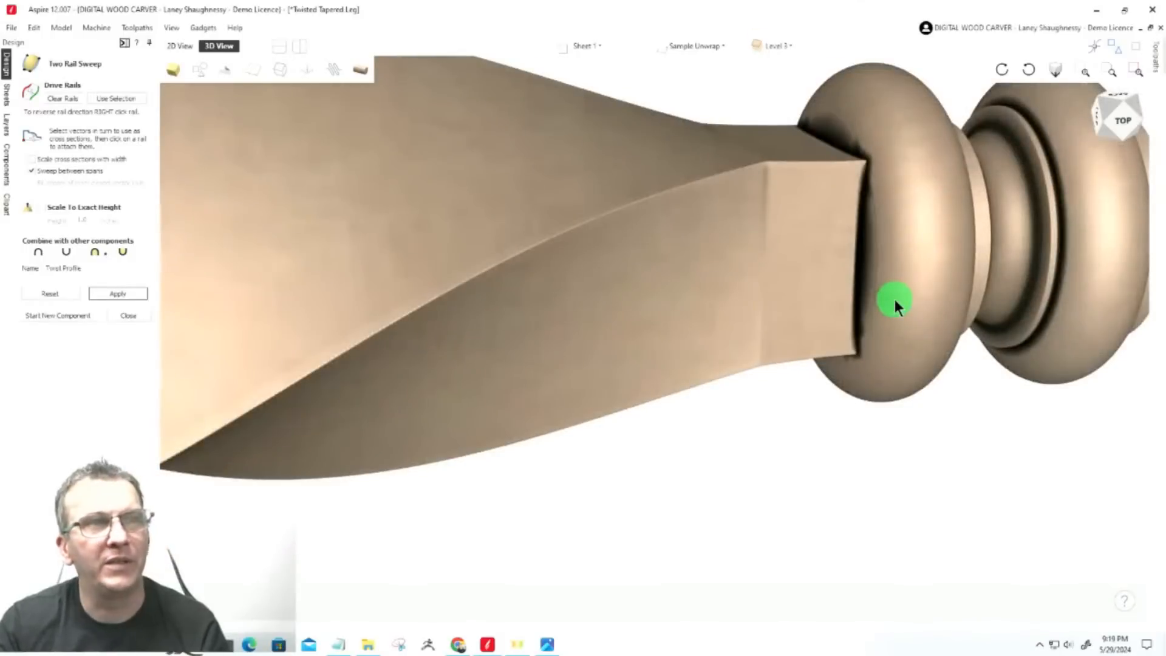
scroll(895, 304, "down", 1)
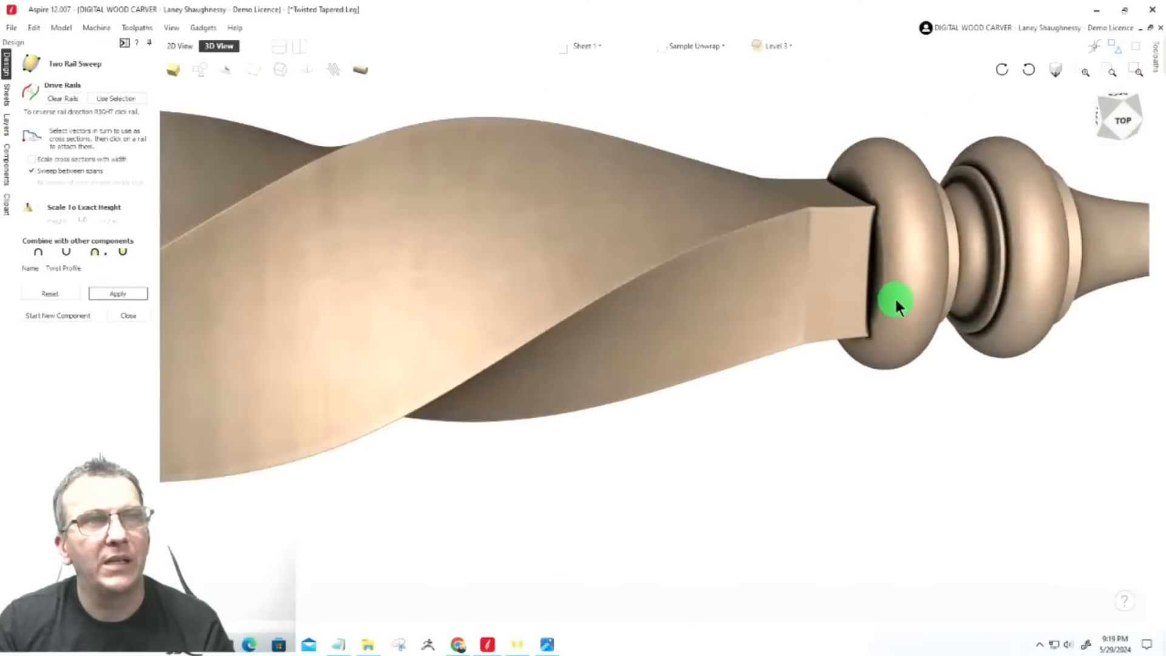
scroll(896, 303, "down", 1)
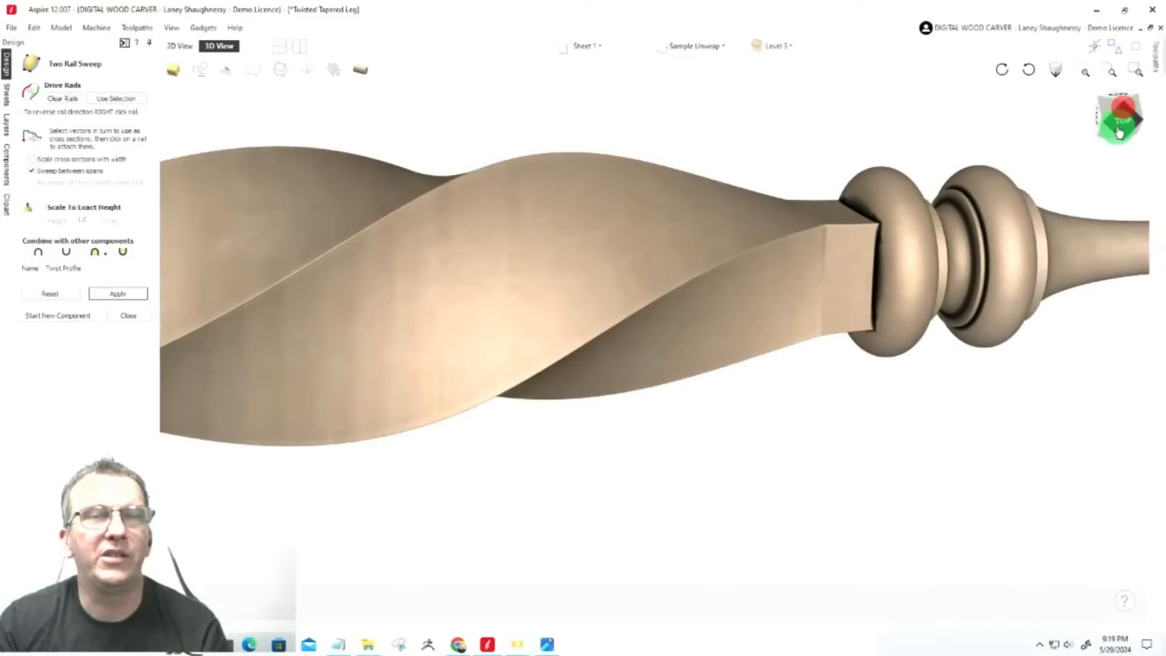
left_click_drag(1120, 117, 1090, 132)
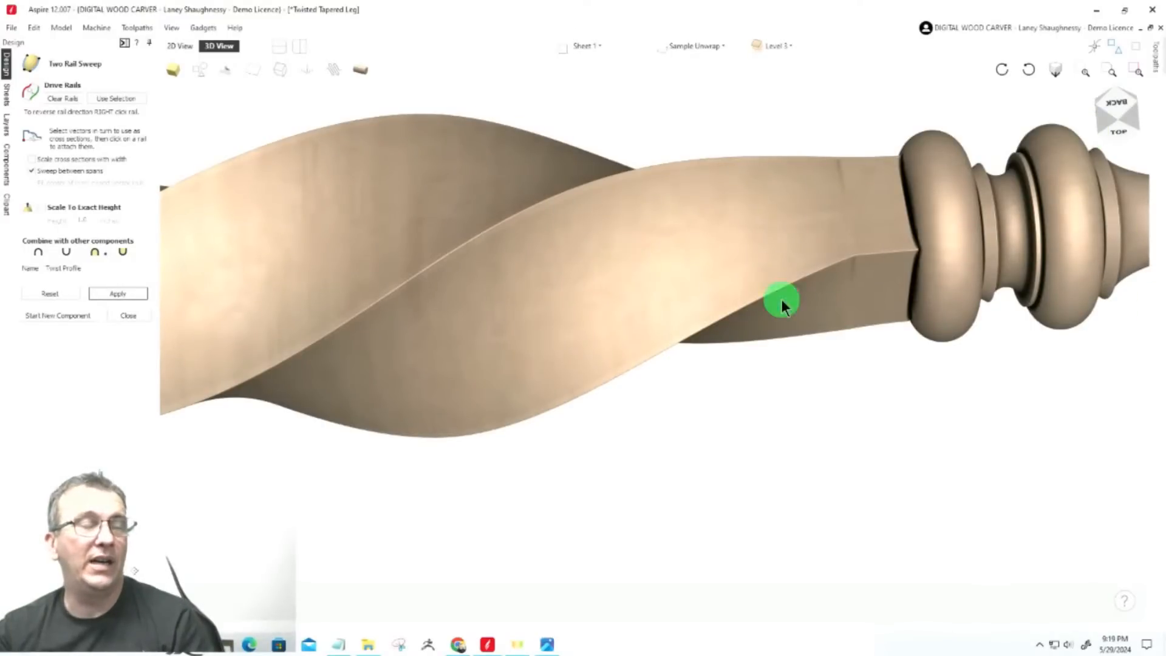
scroll(638, 269, "down", 3)
scroll(790, 270, "down", 5)
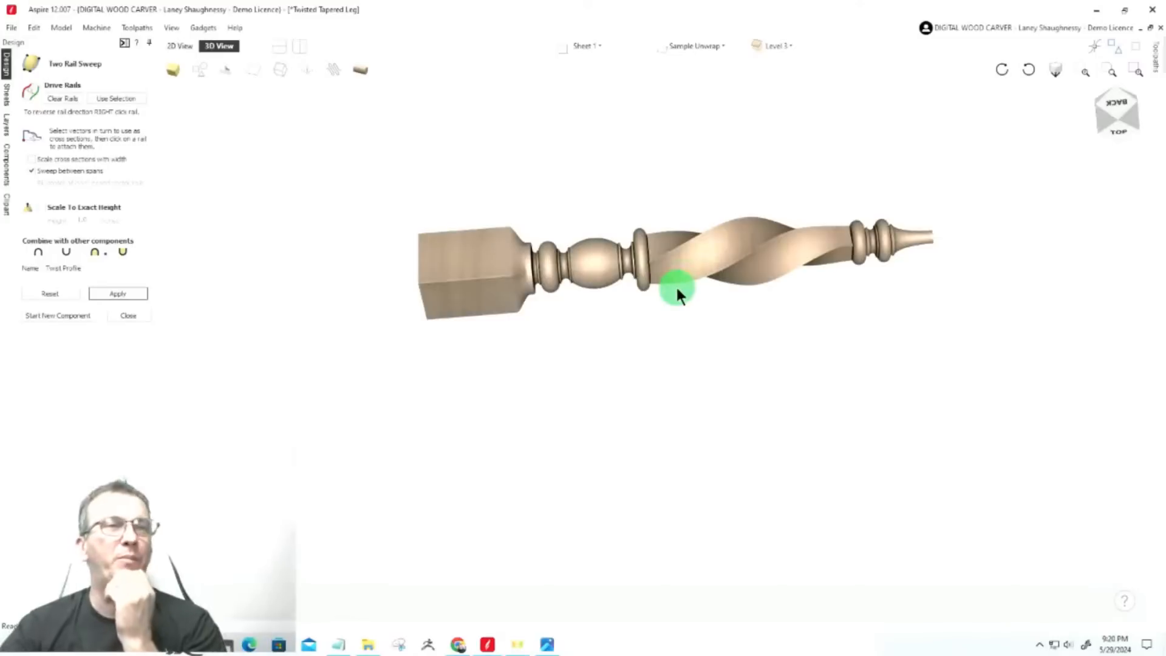
Return to the 2D view, check the sweep's end against the end bead profile, and close the two-rail sweep
left_click(181, 47)
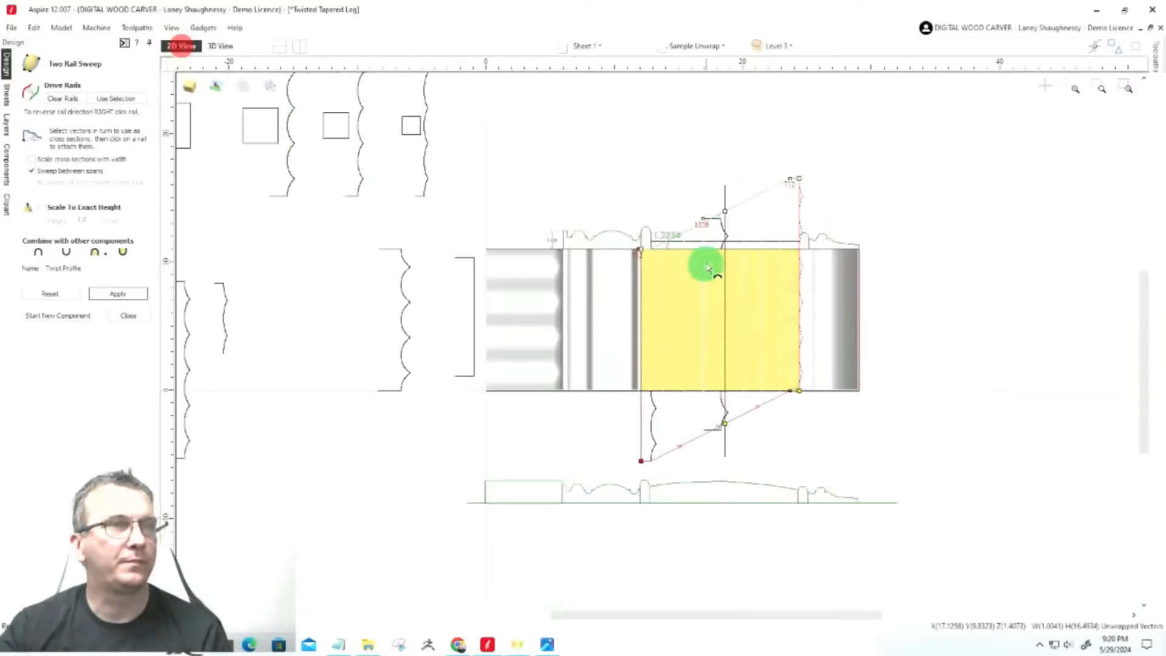
scroll(827, 252, "up", 3)
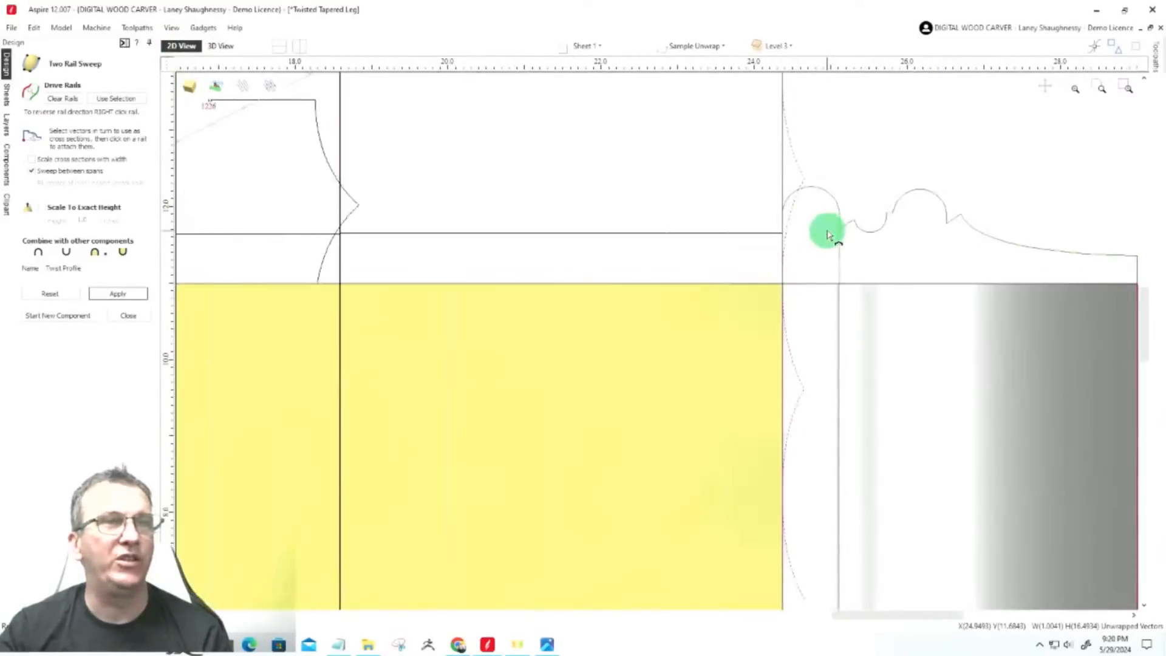
scroll(863, 241, "down", 1)
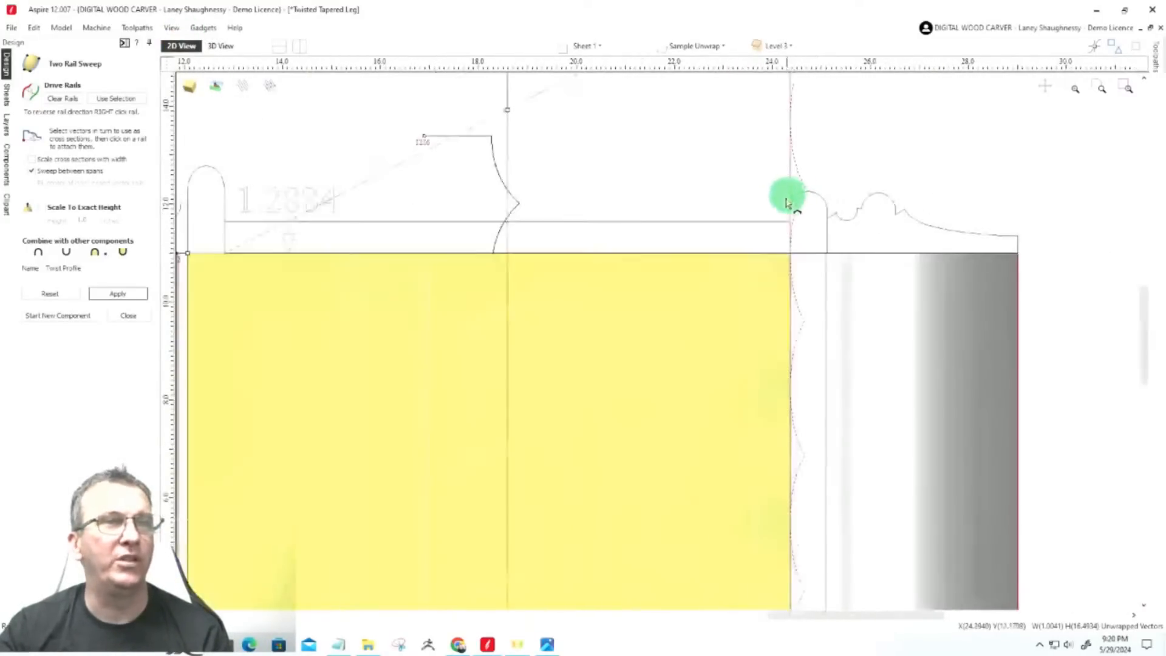
left_click(126, 316)
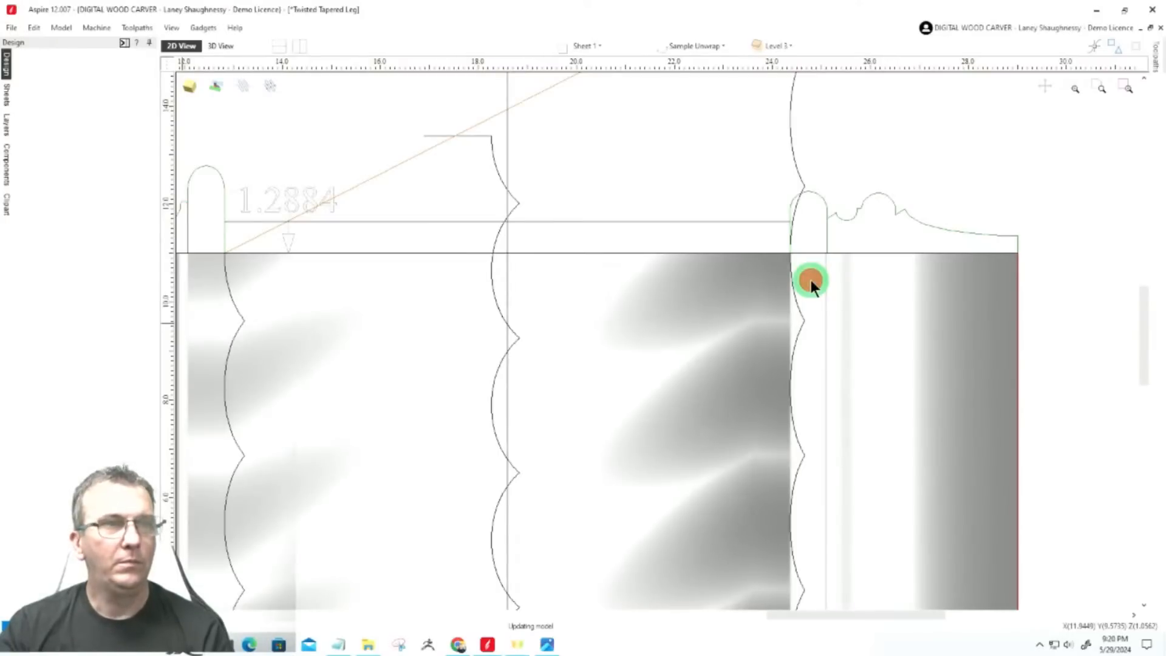
Identify the end bead's component in the component tree and hide the Bun component
left_click(811, 280)
left_click(8, 164)
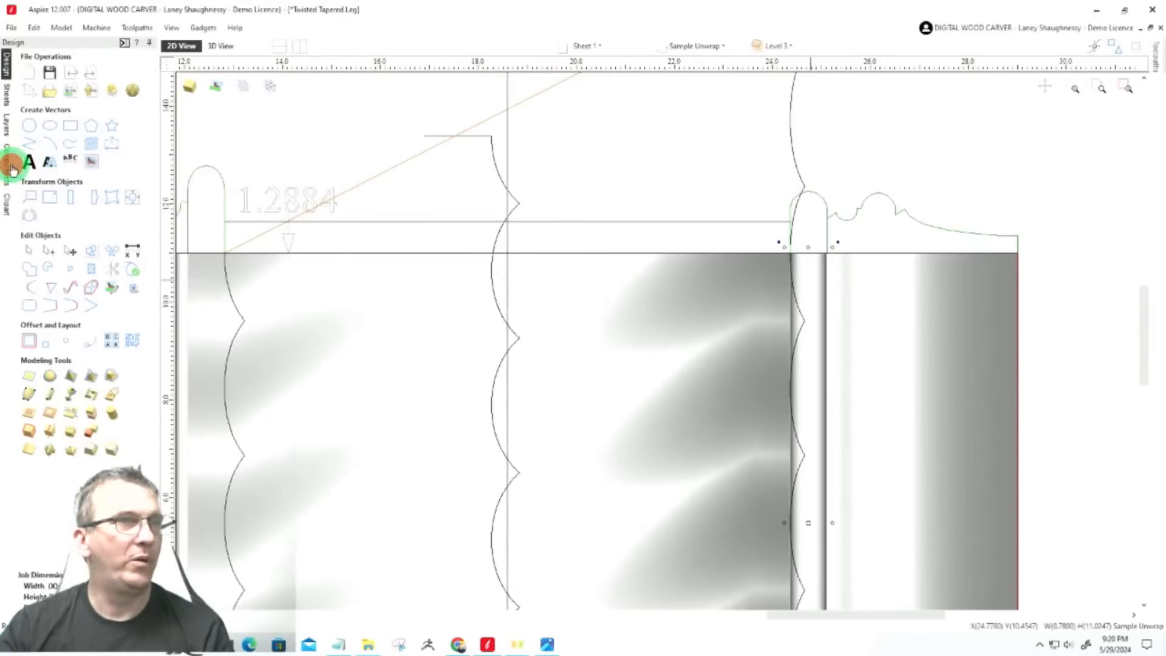
left_click(811, 283)
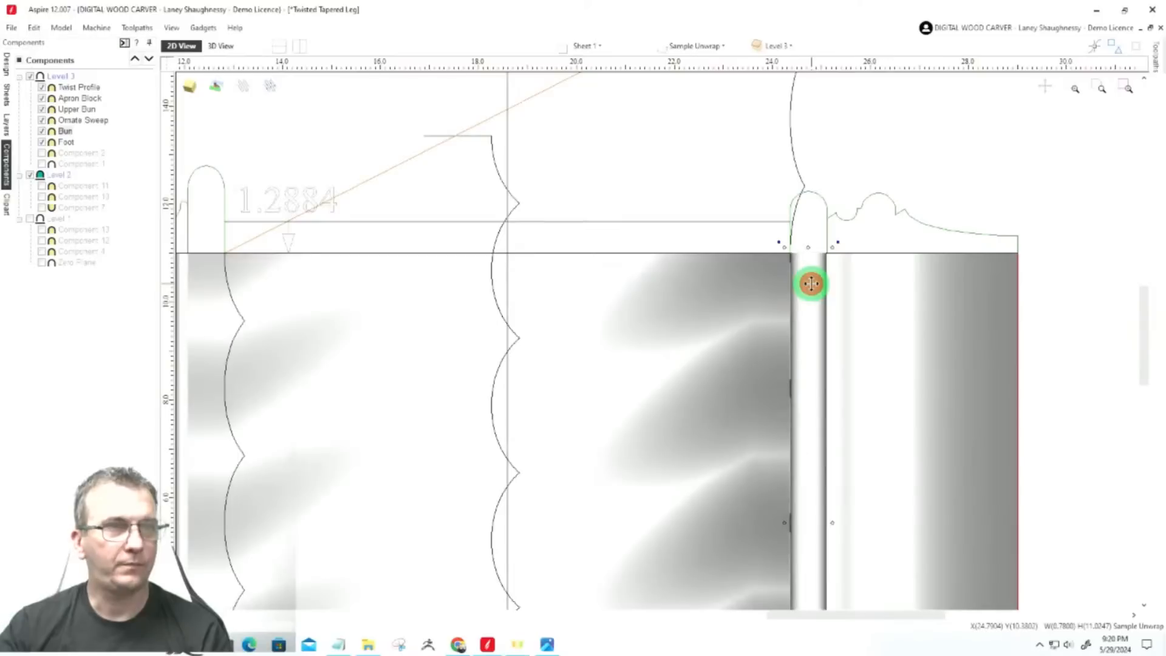
key("Delete")
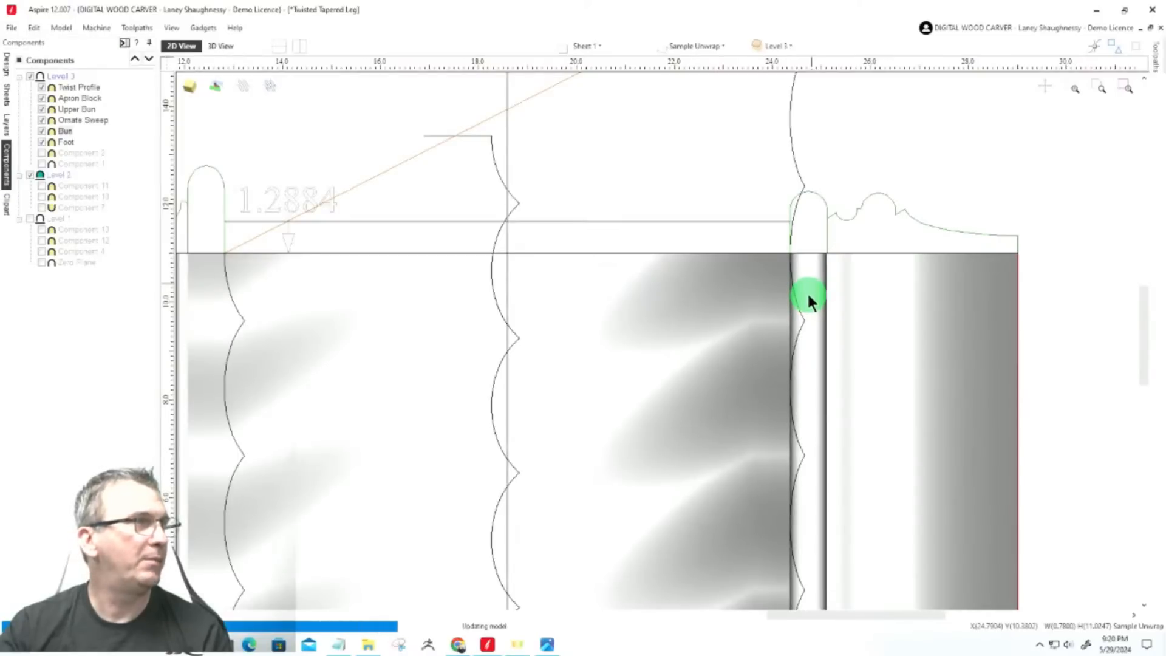
left_click(40, 129)
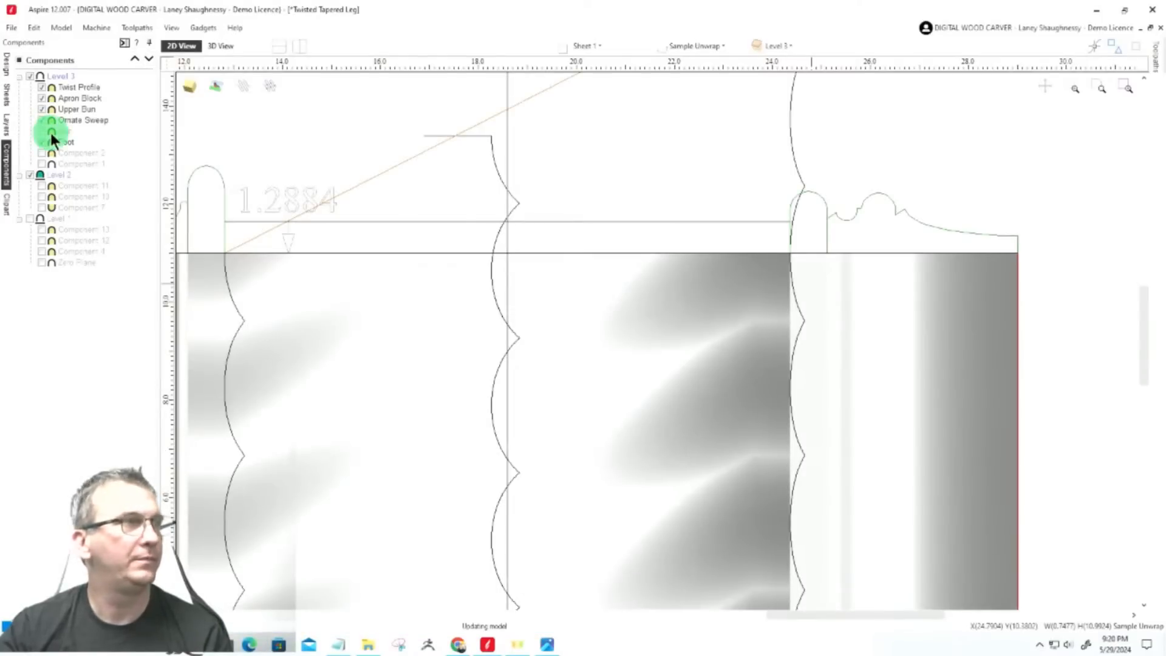
Make the 2-rail sweep Verticle layer visible so the drive rails beside the end bead are available
left_click(8, 126)
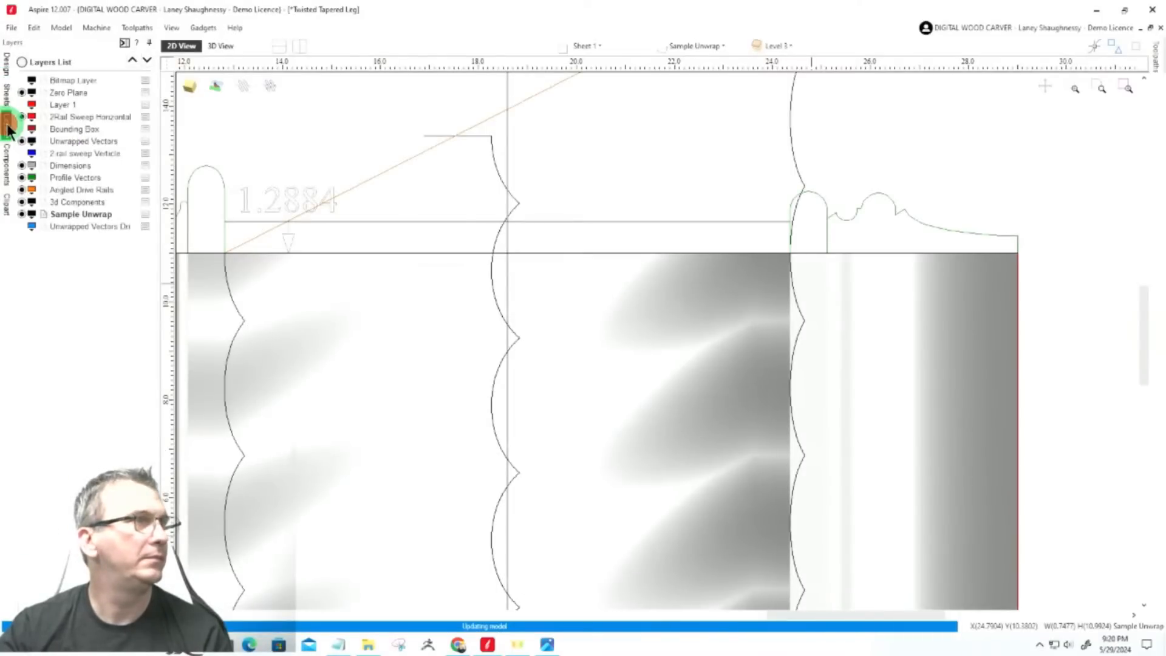
left_click(23, 153)
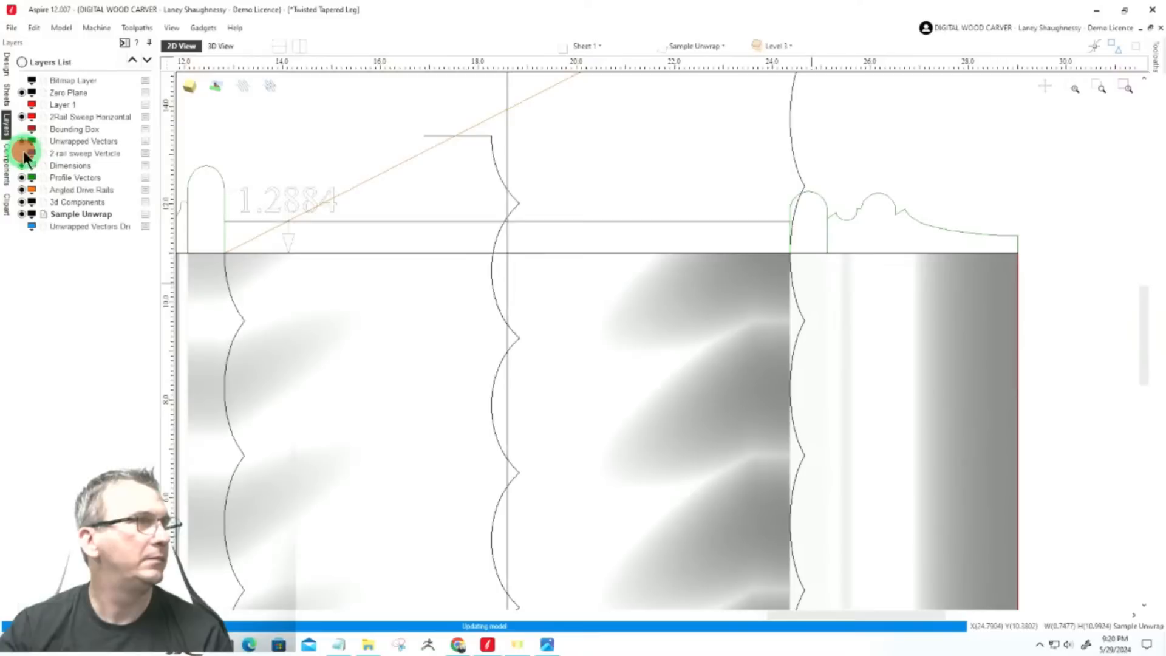
scroll(815, 186, "up", 5)
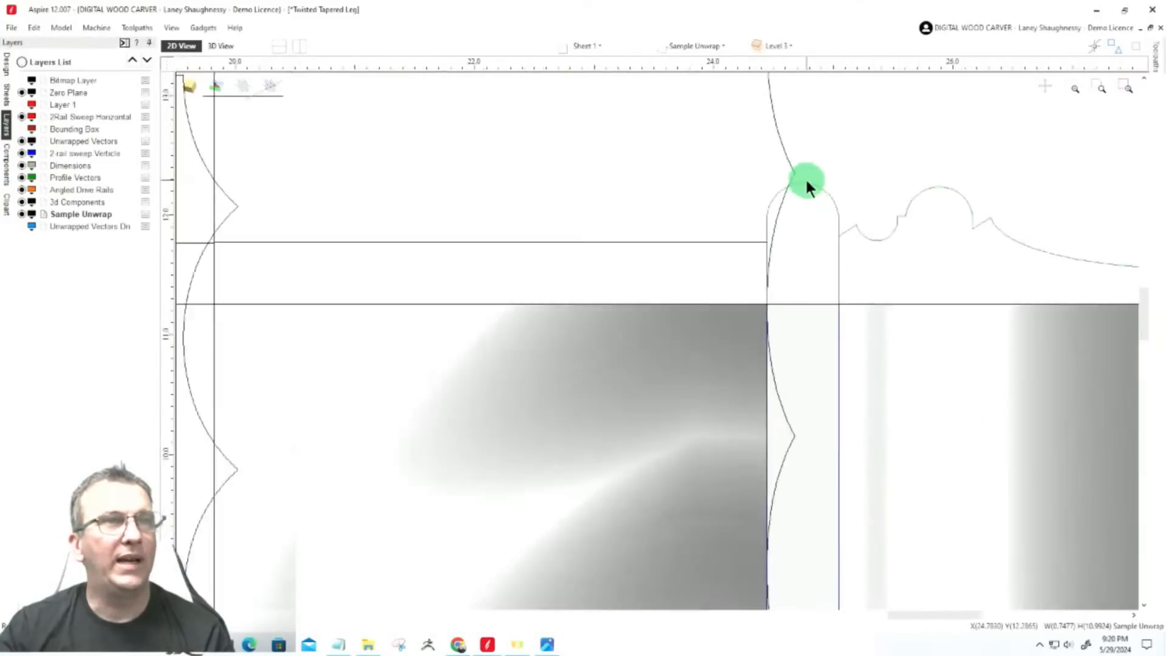
Node-edit the end bead profile, nudging its rounded top upward to meet the scallop peak, for a profile height of about 1.30
left_click(807, 184)
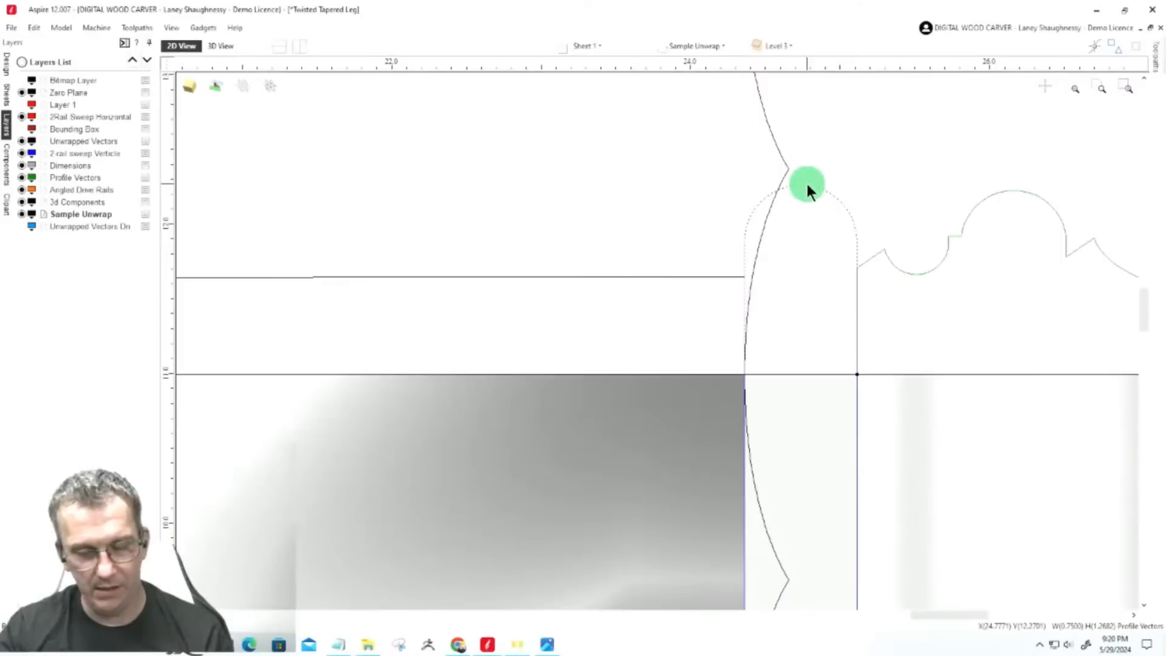
left_click(807, 184)
left_click_drag(688, 164, 891, 256)
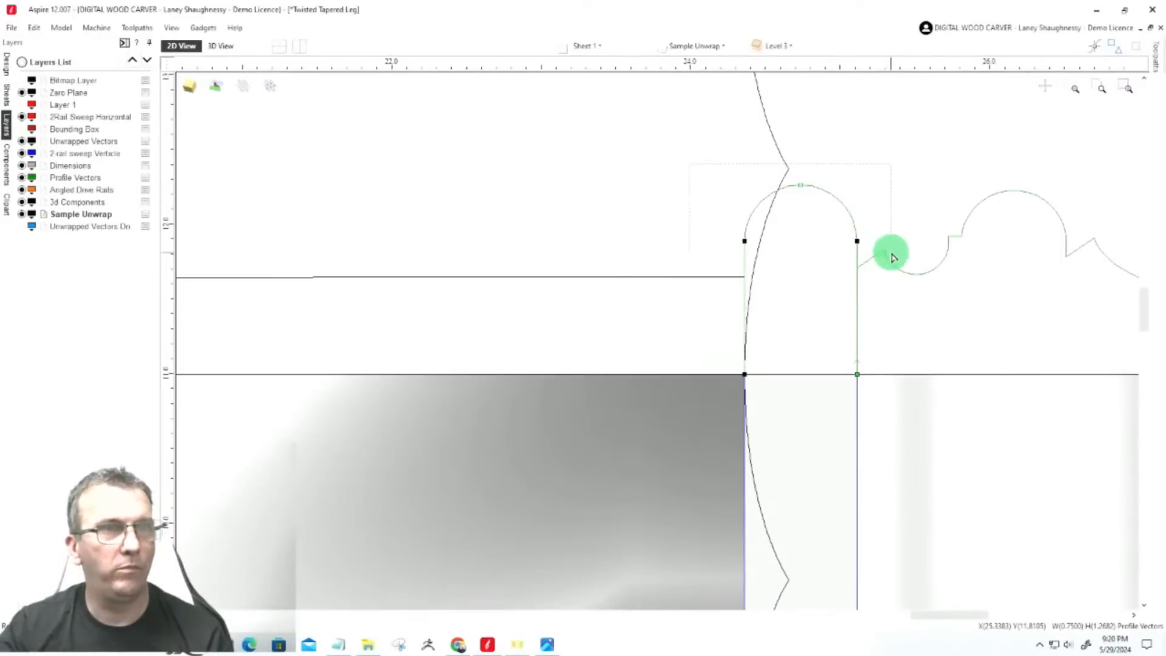
key("Up")
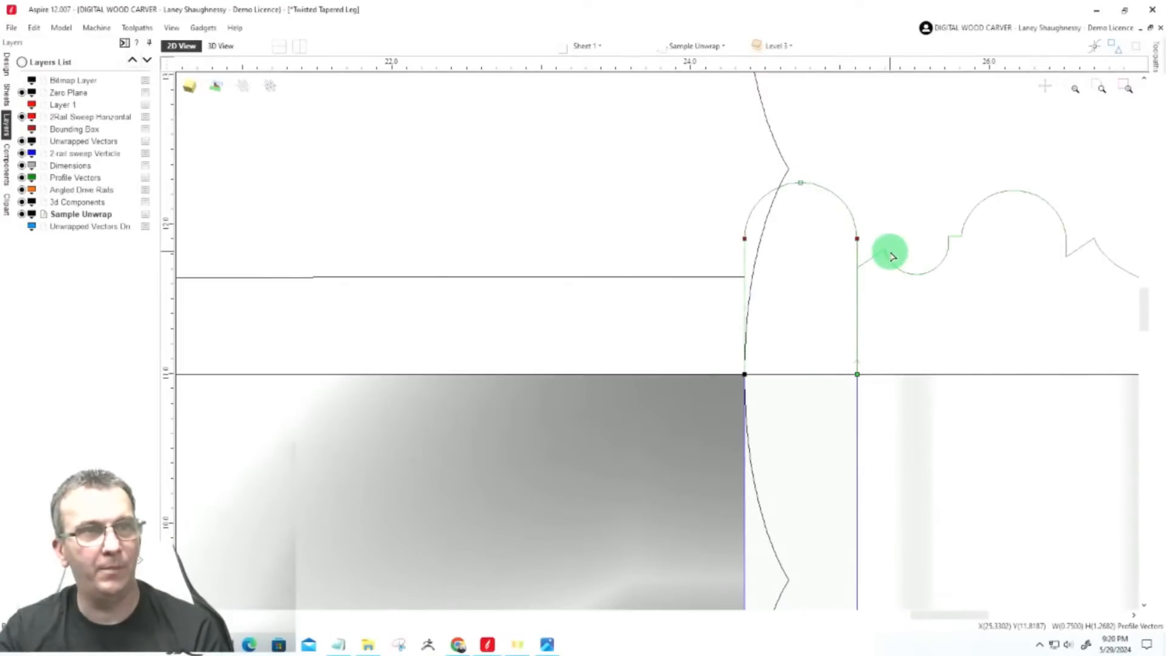
key("Up")
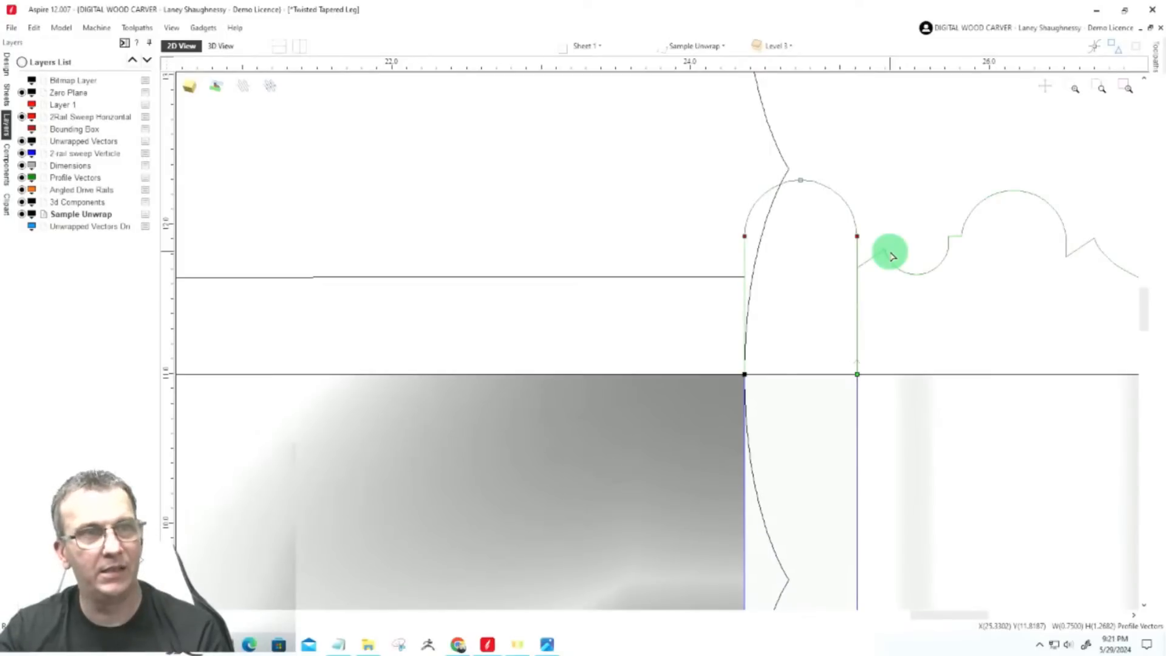
key("Up")
key("Up")
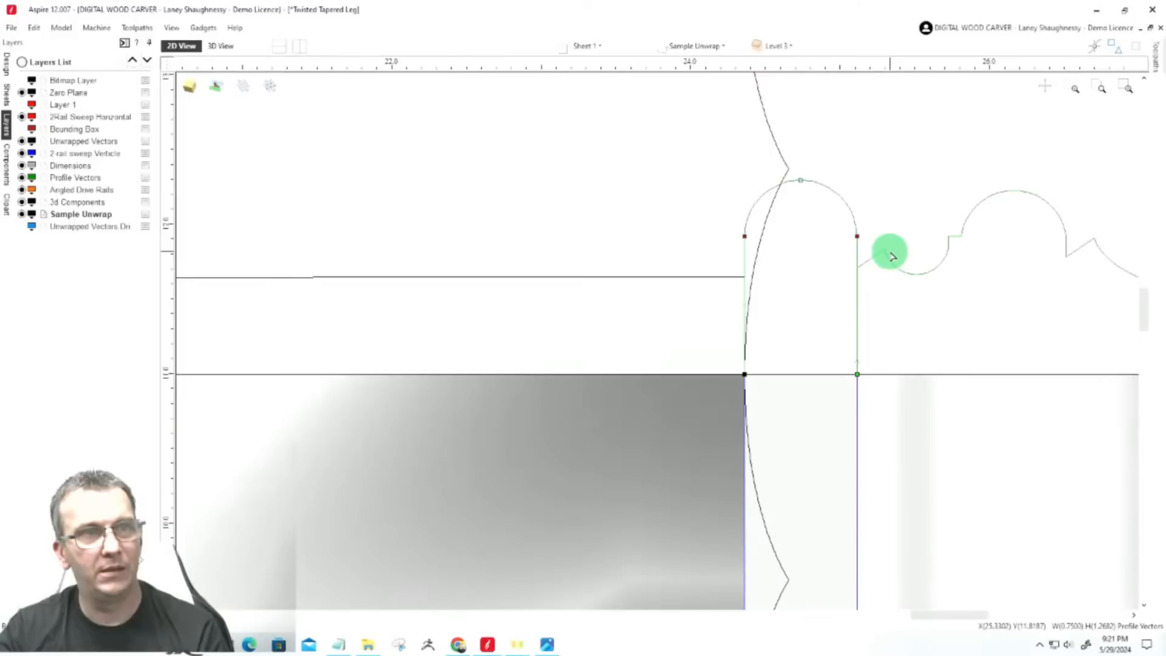
scroll(790, 225, "down", 5)
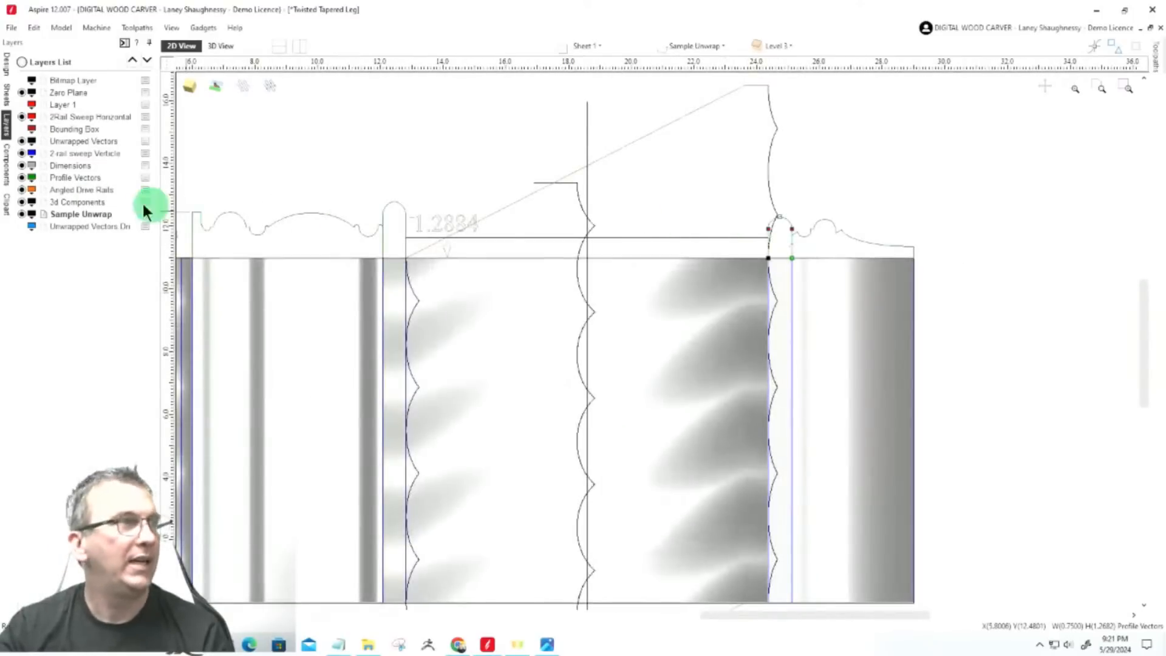
Select Level 3 and set the end bead's two vertical boundary lines as drive rails of a new two-rail sweep
left_click(6, 64)
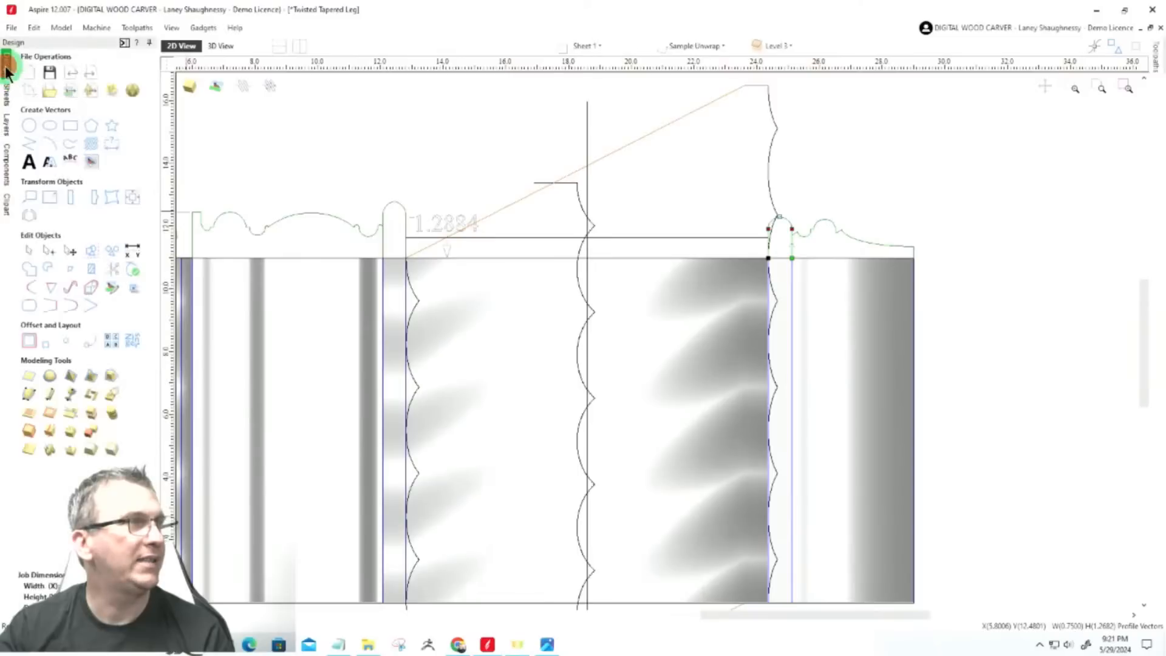
left_click(7, 162)
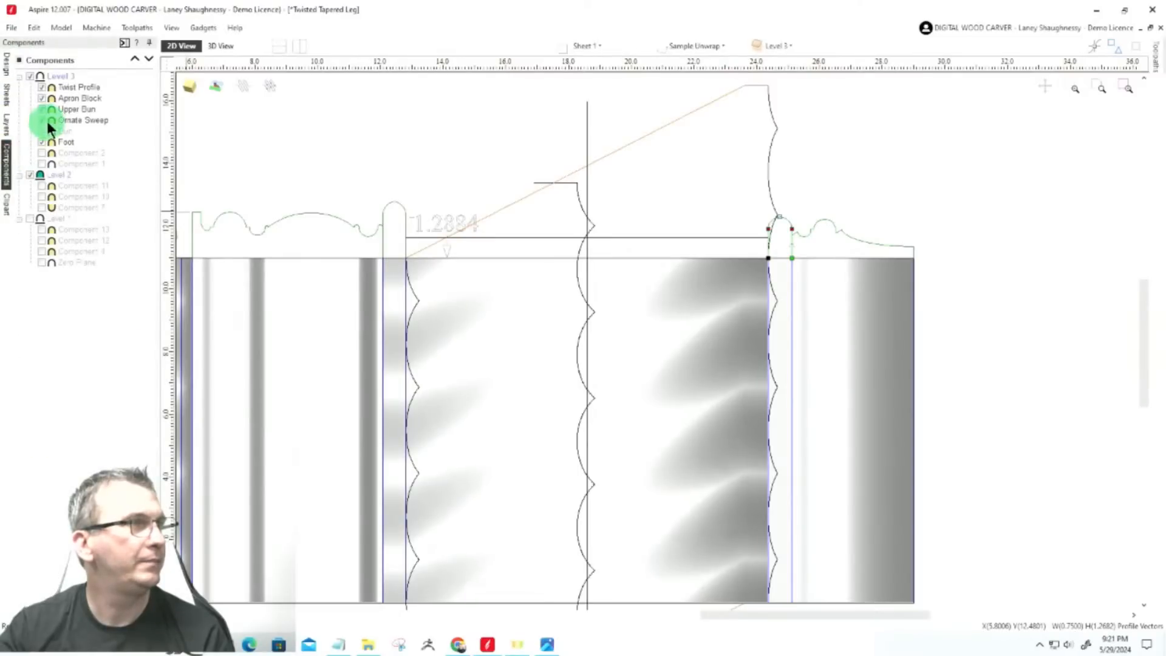
left_click(59, 76)
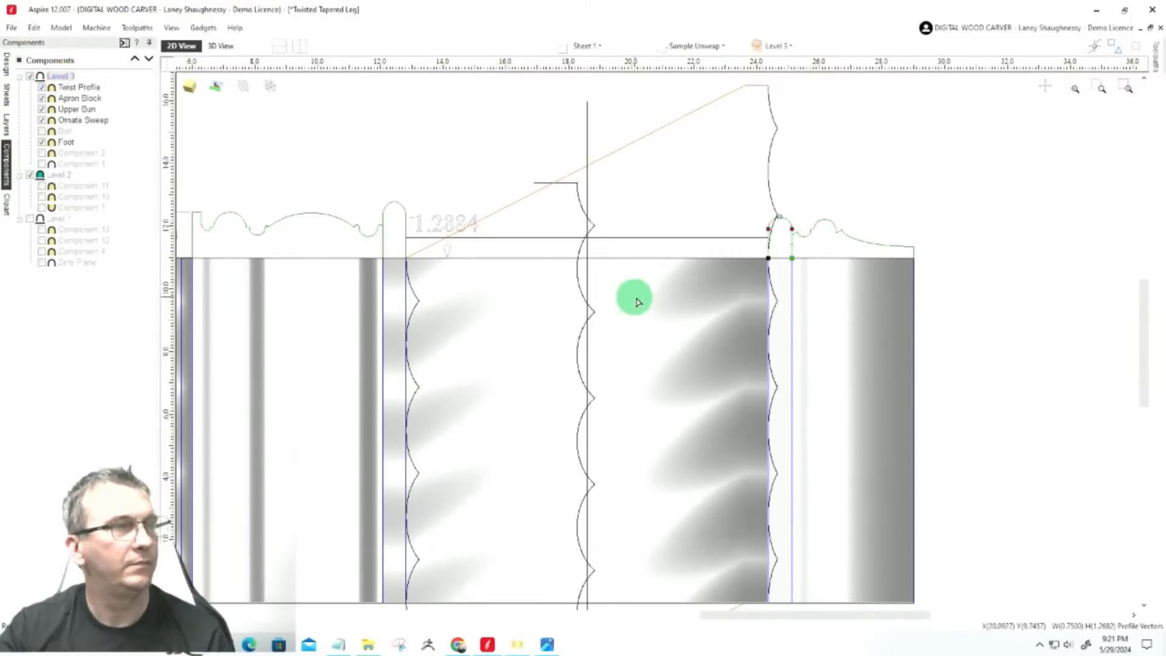
scroll(769, 311, "up", 5)
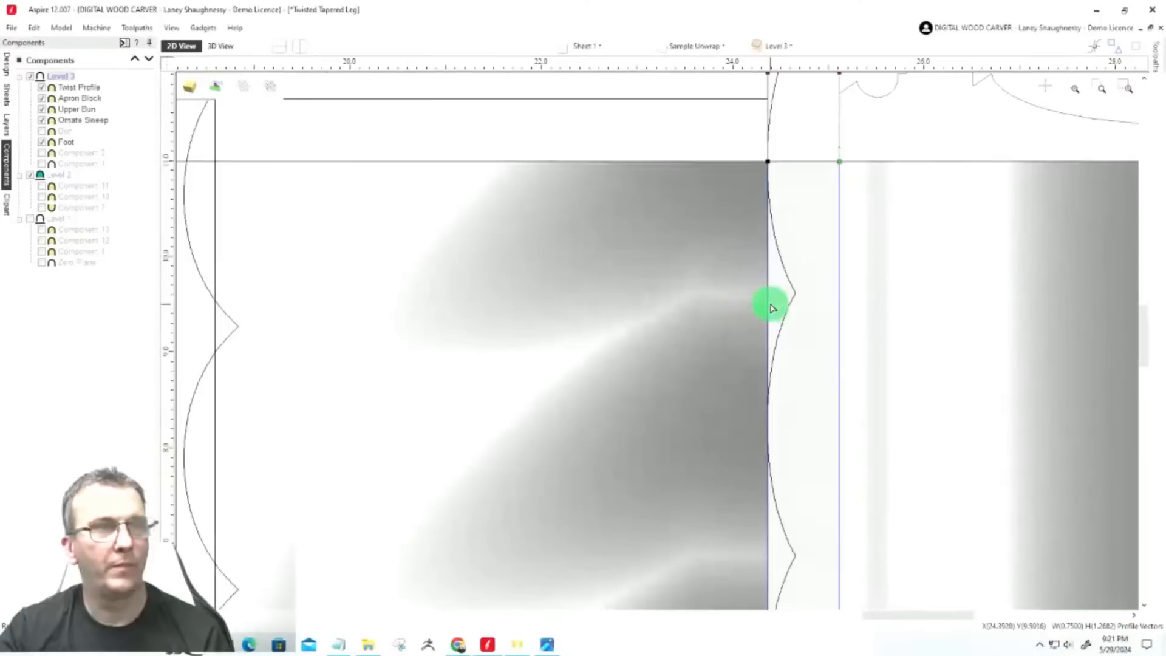
left_click(768, 300)
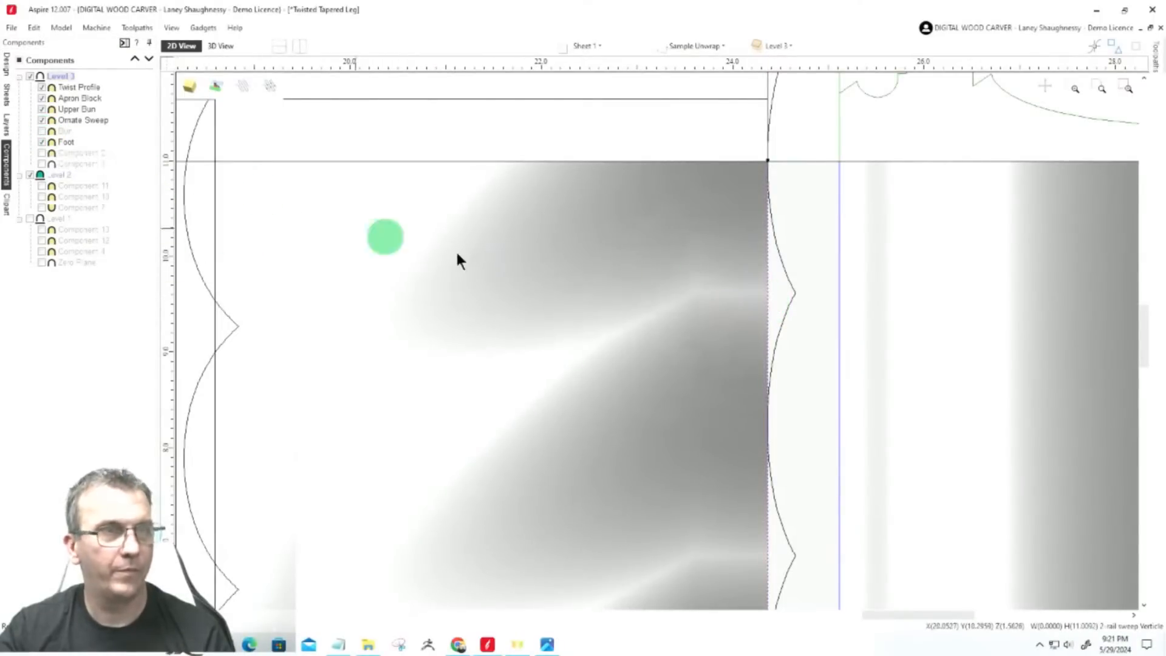
left_click(792, 269)
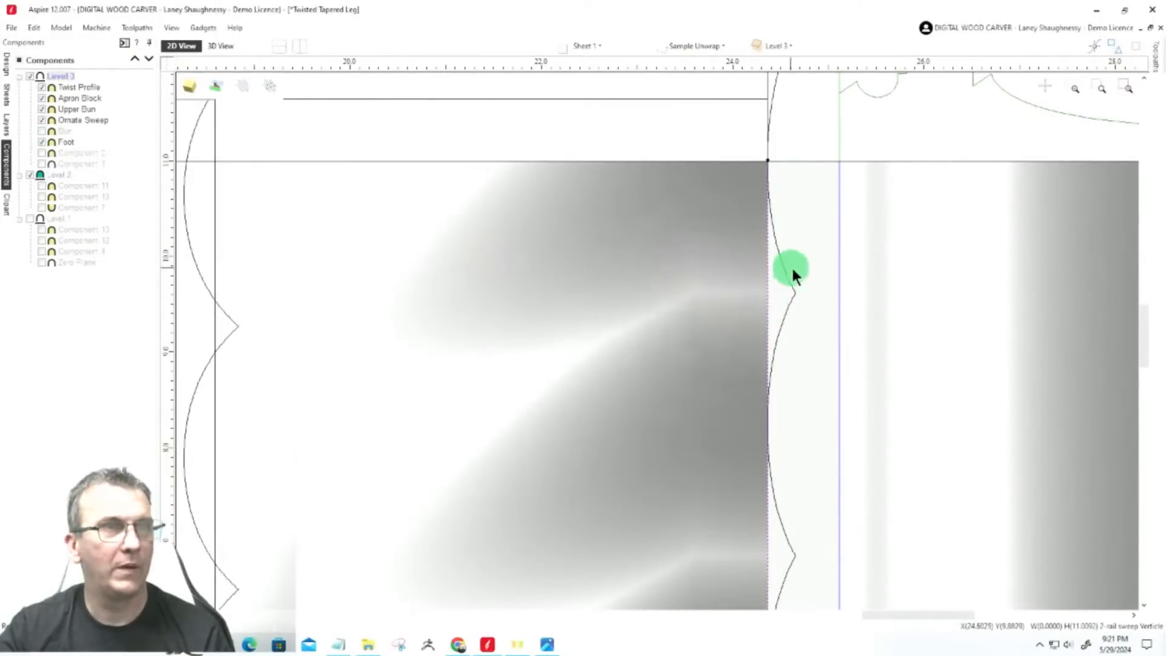
left_click(839, 280, "shift")
left_click(7, 64)
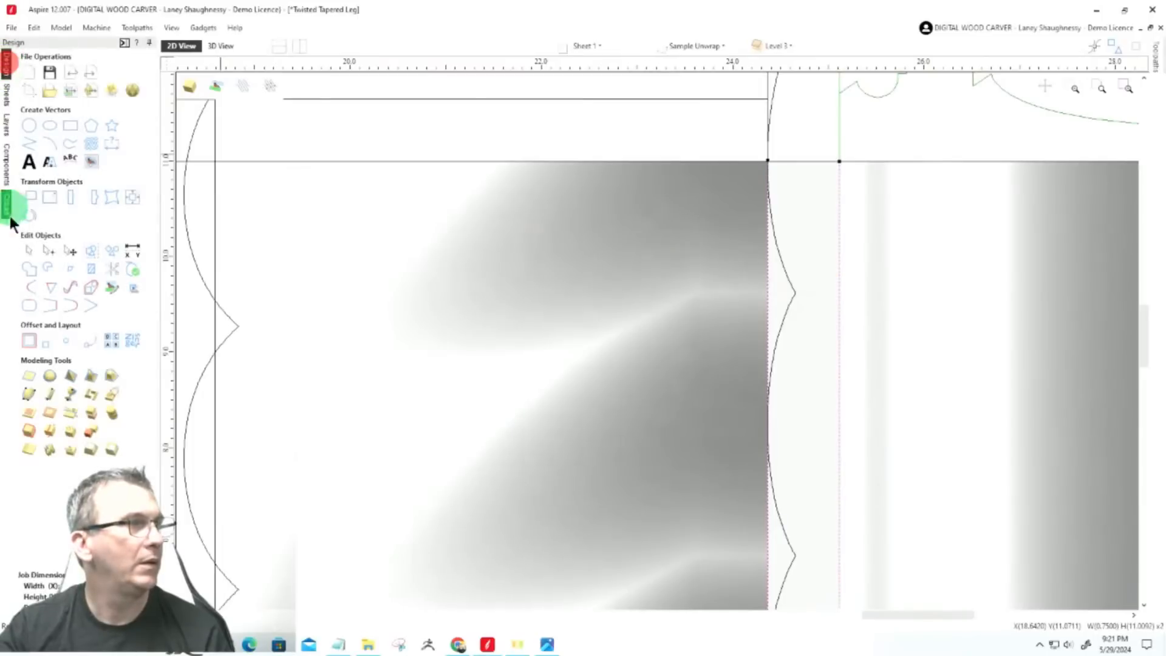
left_click(29, 394)
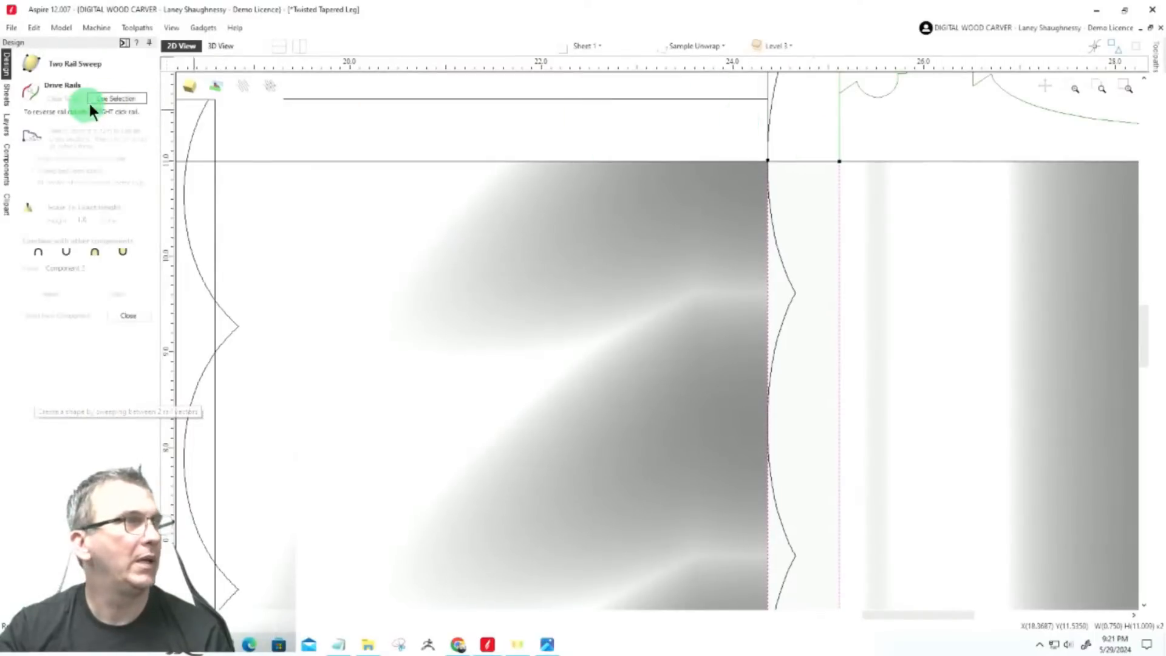
left_click(113, 97)
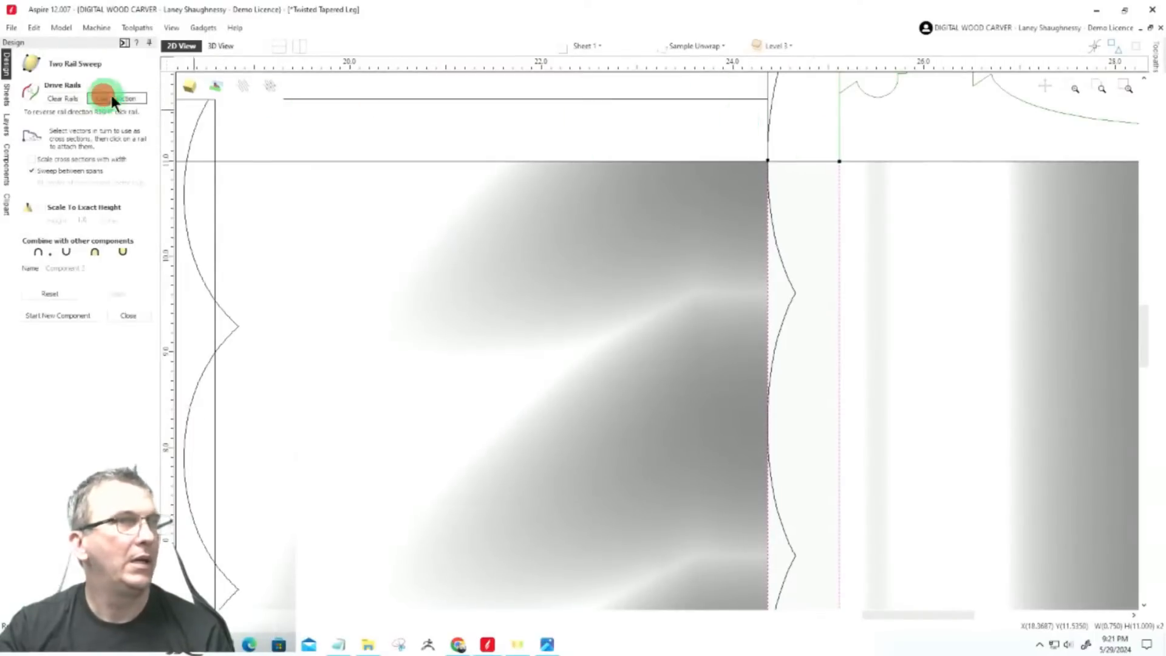
Choose the raised end bead profile as the cross section between the two drive rails
left_click(840, 88)
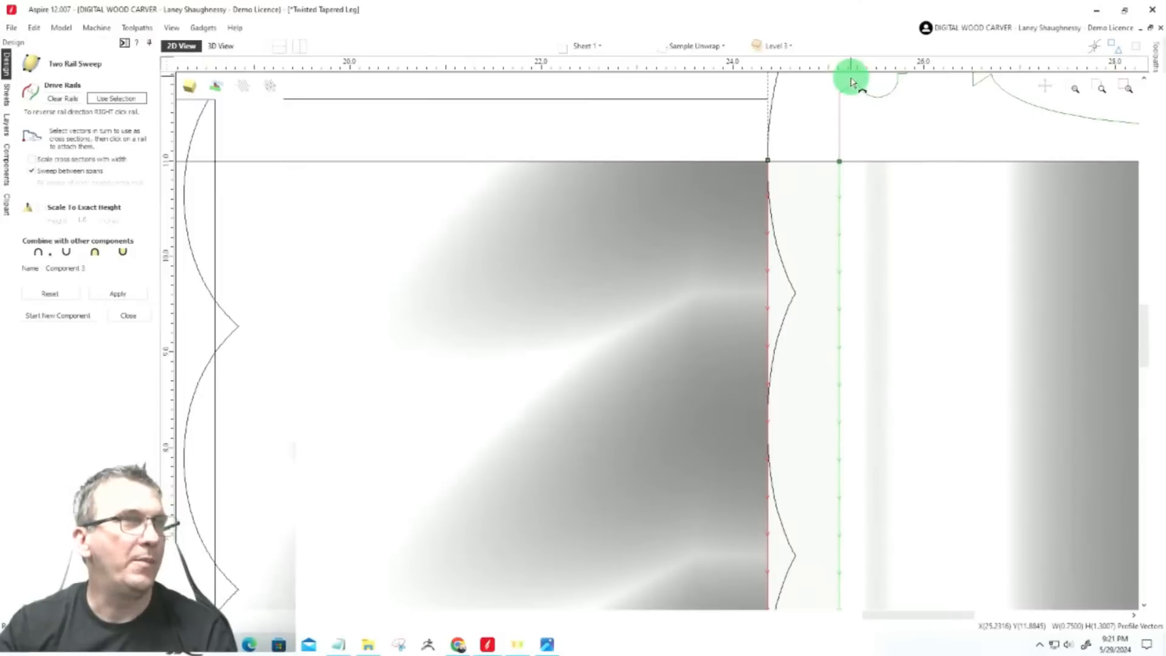
scroll(669, 149, "down", 1)
scroll(668, 149, "down", 1)
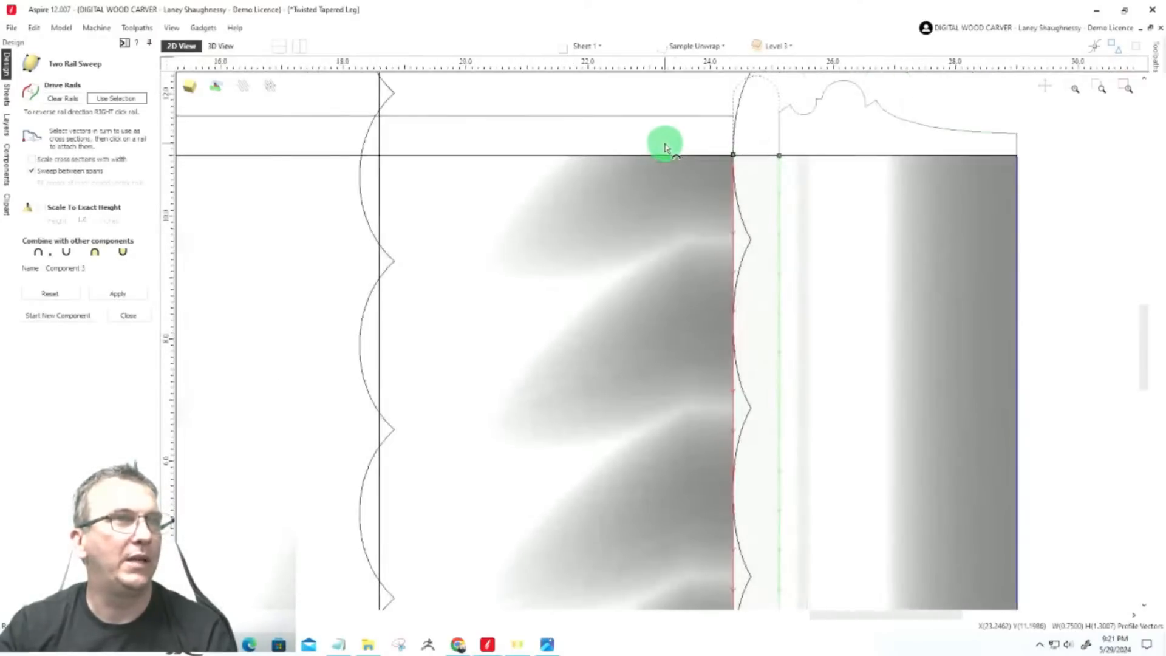
scroll(818, 81, "up", 2)
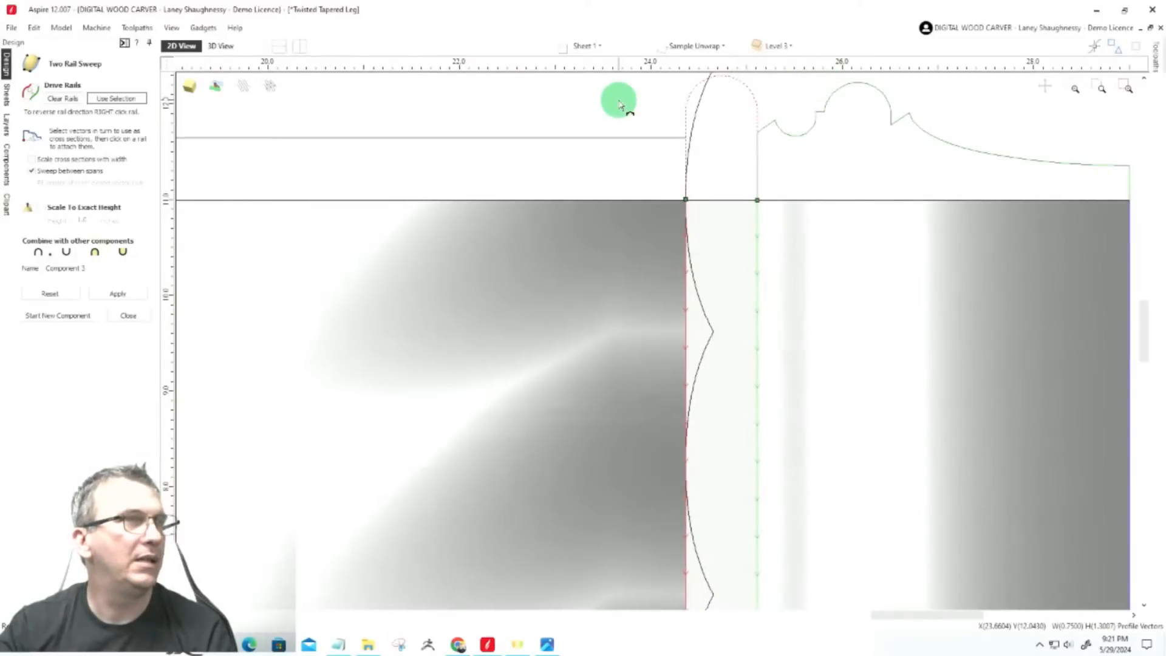
Set the bead sweep to merge with other components, apply it as Revised Bun, and start a new component
left_click(101, 253)
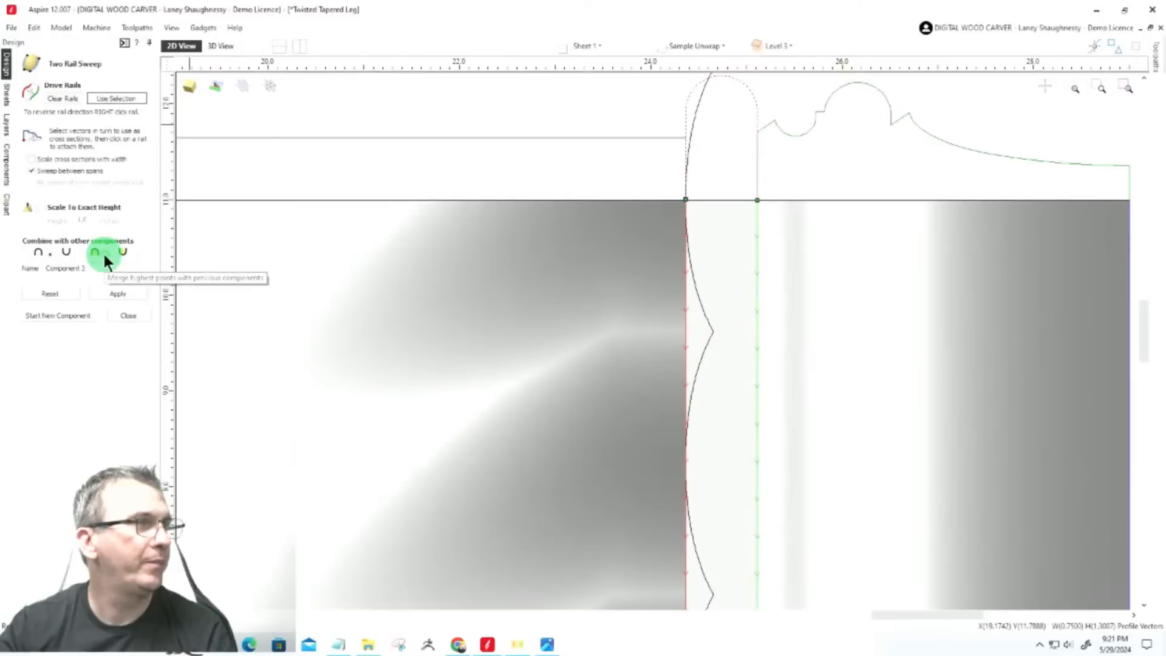
left_click(103, 256)
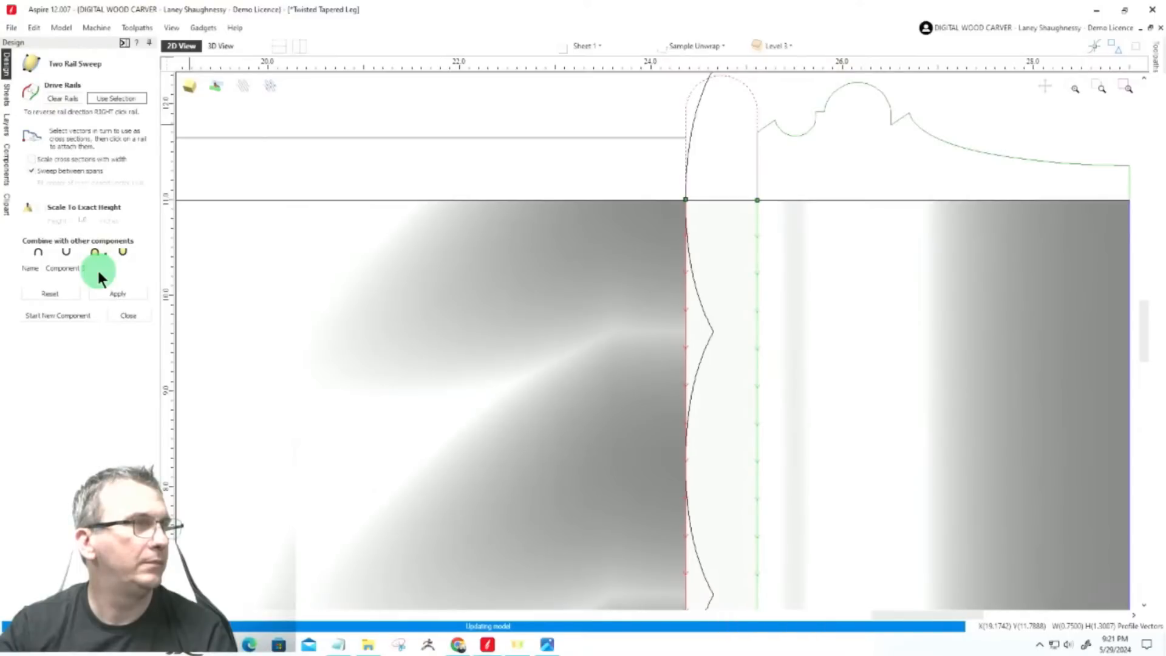
left_click(97, 268)
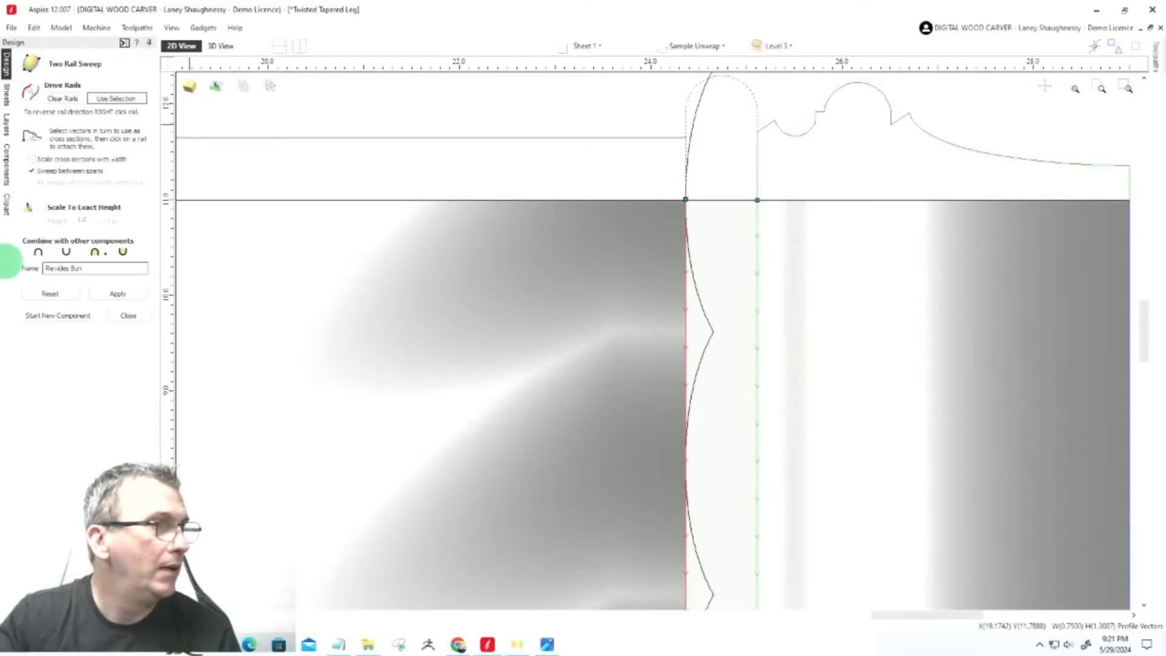
left_click_drag(59, 271, 76, 273)
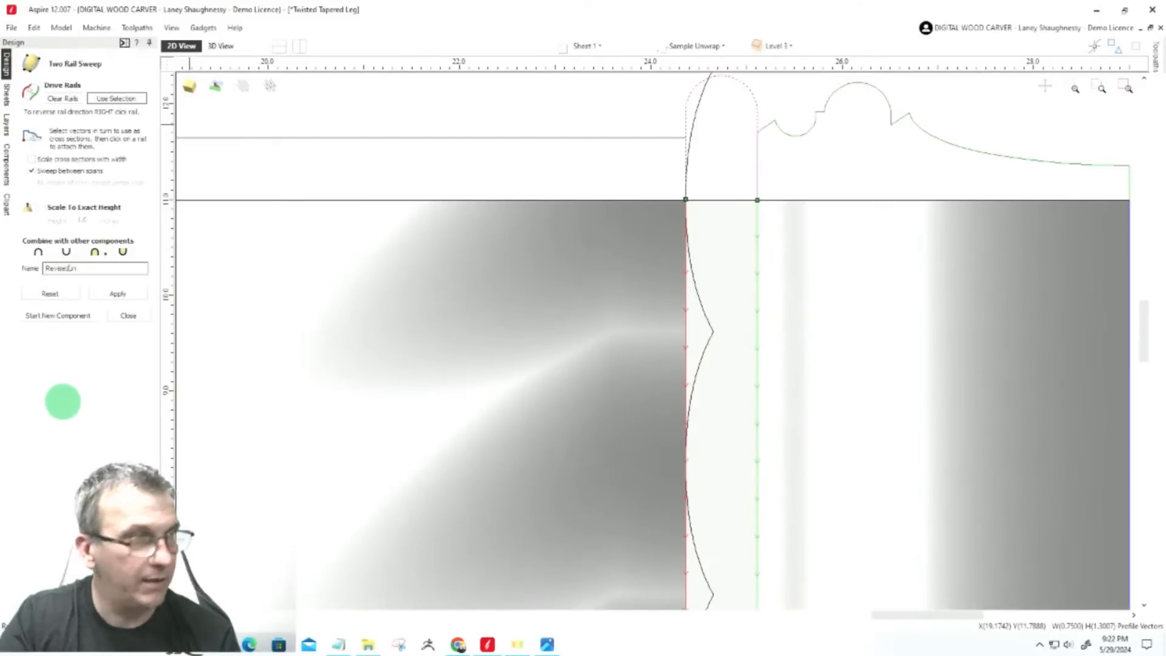
type("8")
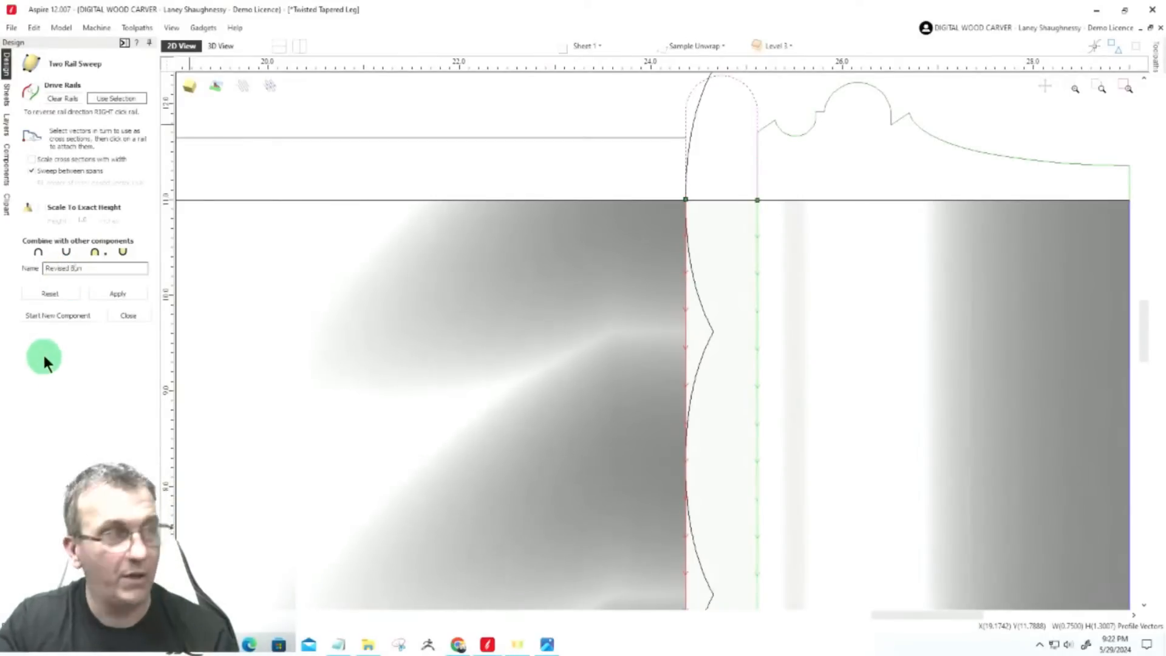
left_click(126, 292)
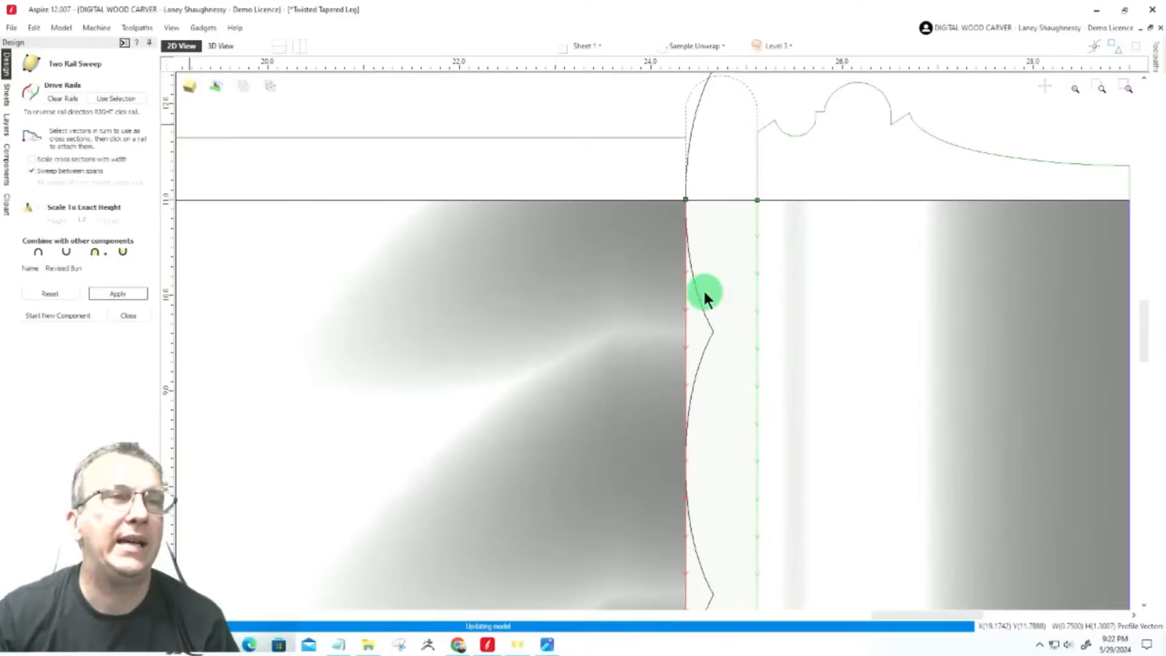
scroll(708, 292, "down", 4)
scroll(712, 254, "down", 5)
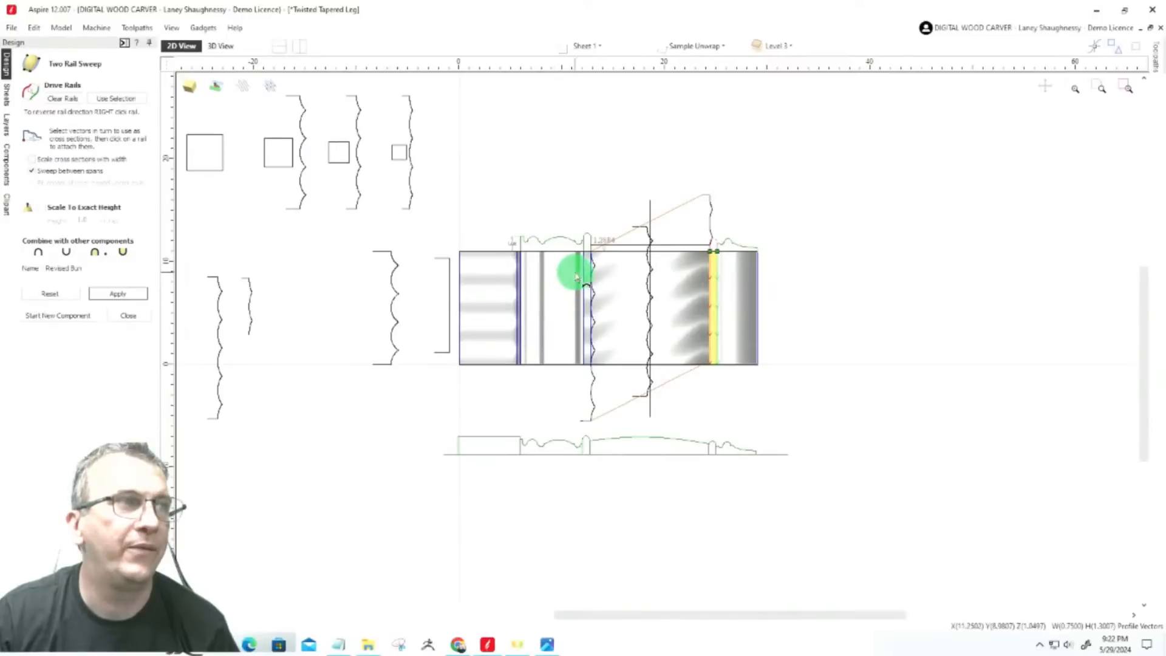
left_click(362, 430)
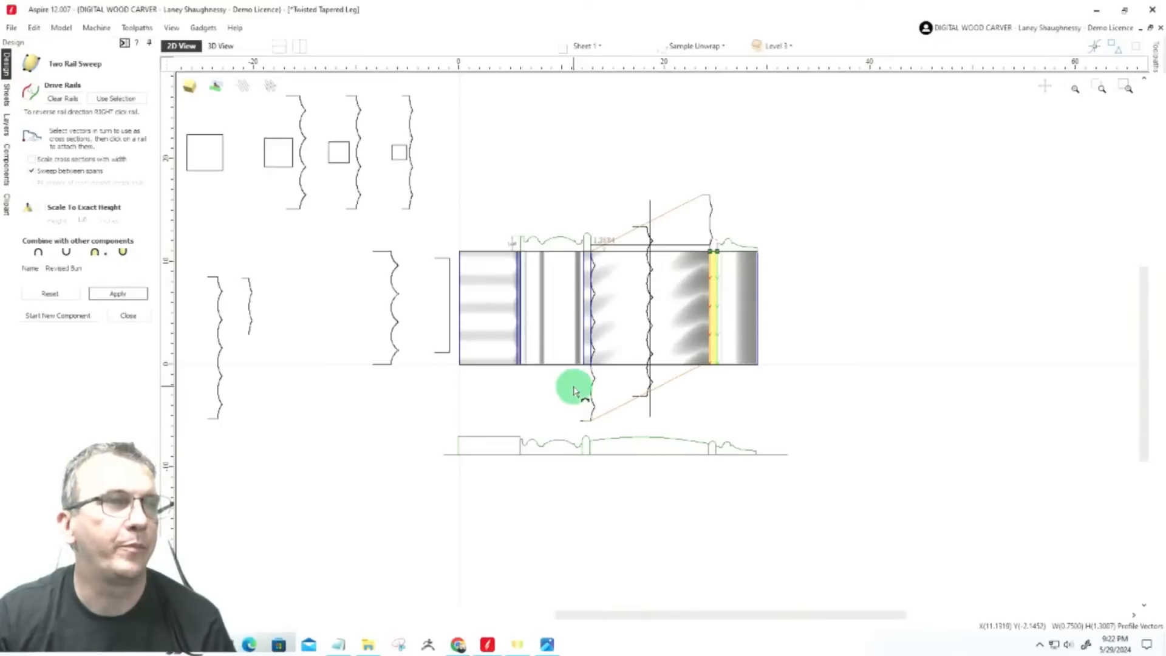
left_click(56, 315)
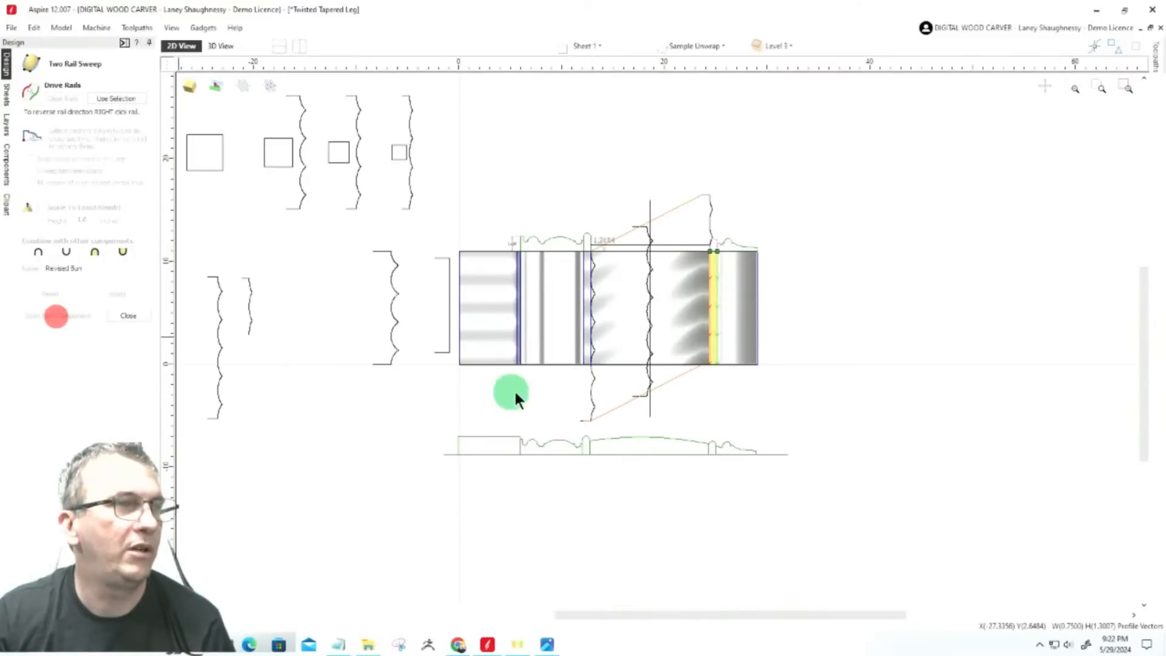
Close the two-rail sweep and move the long scalloped profile at the twist's start to the empty area above the apron block
left_click(591, 391)
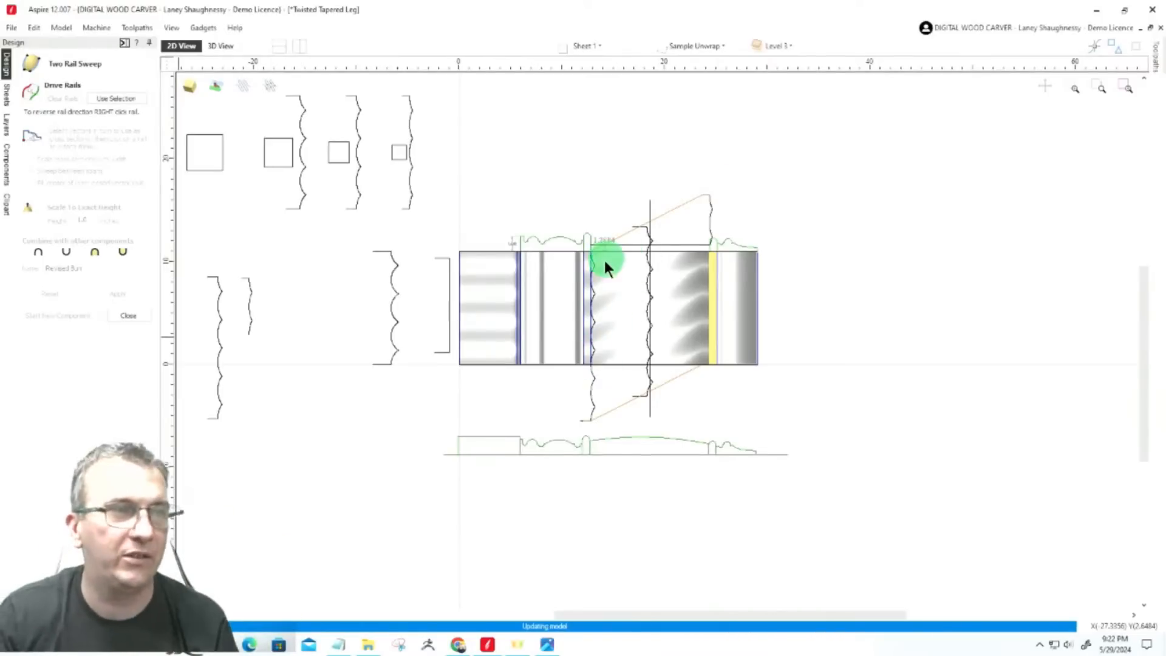
left_click(590, 385)
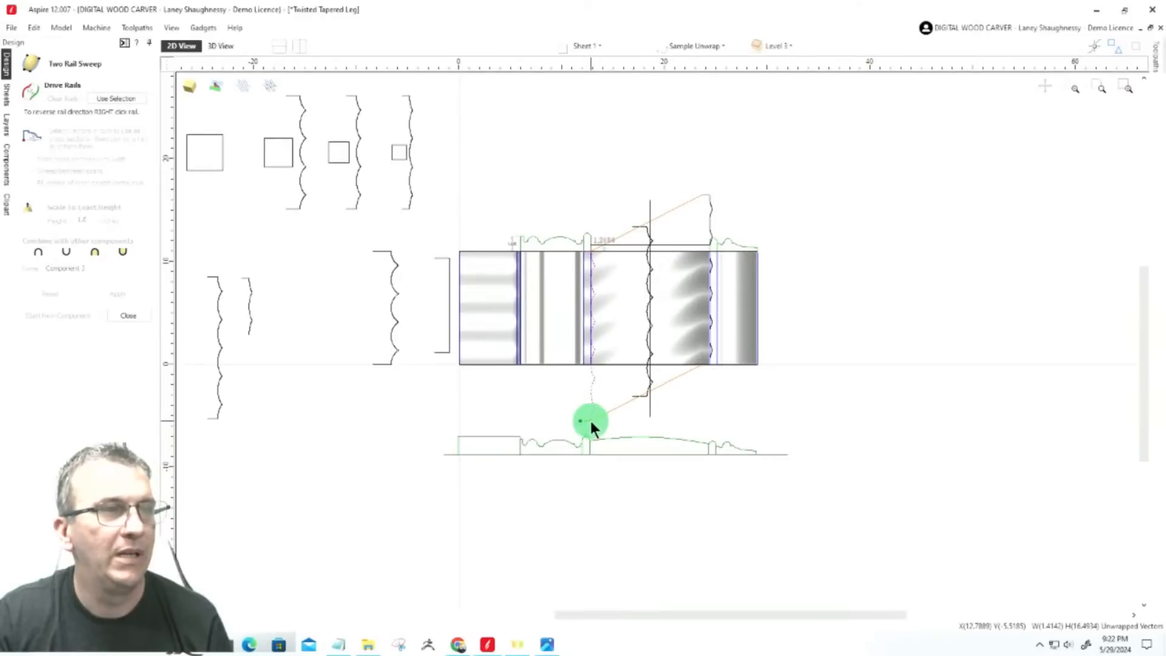
left_click(121, 314)
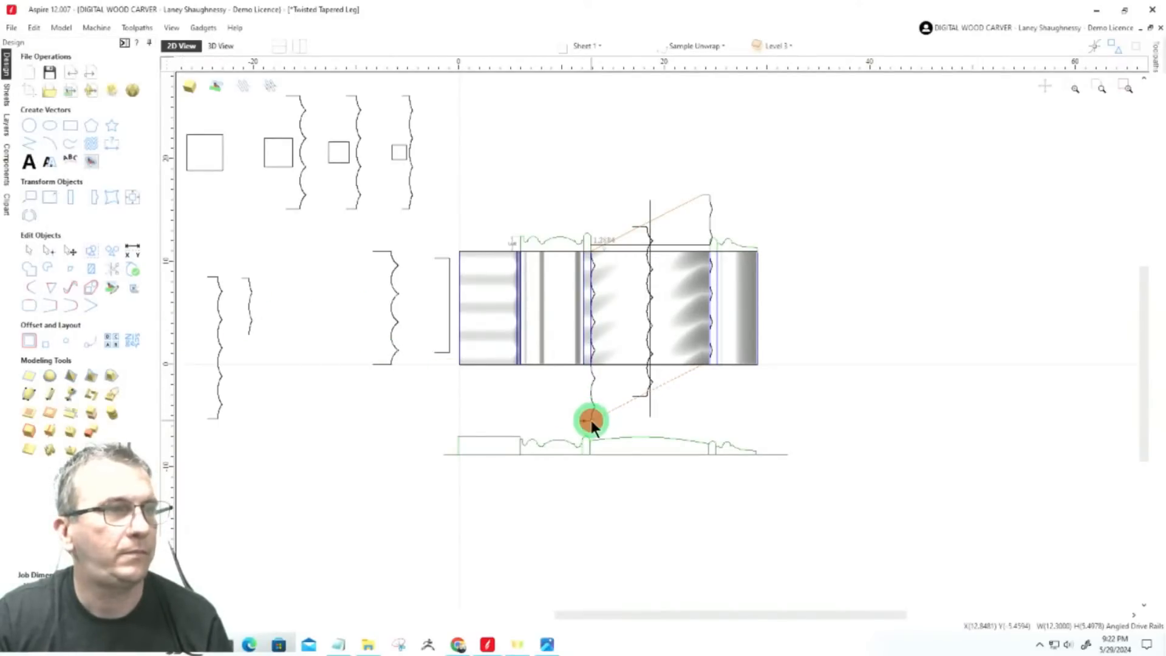
left_click(592, 410)
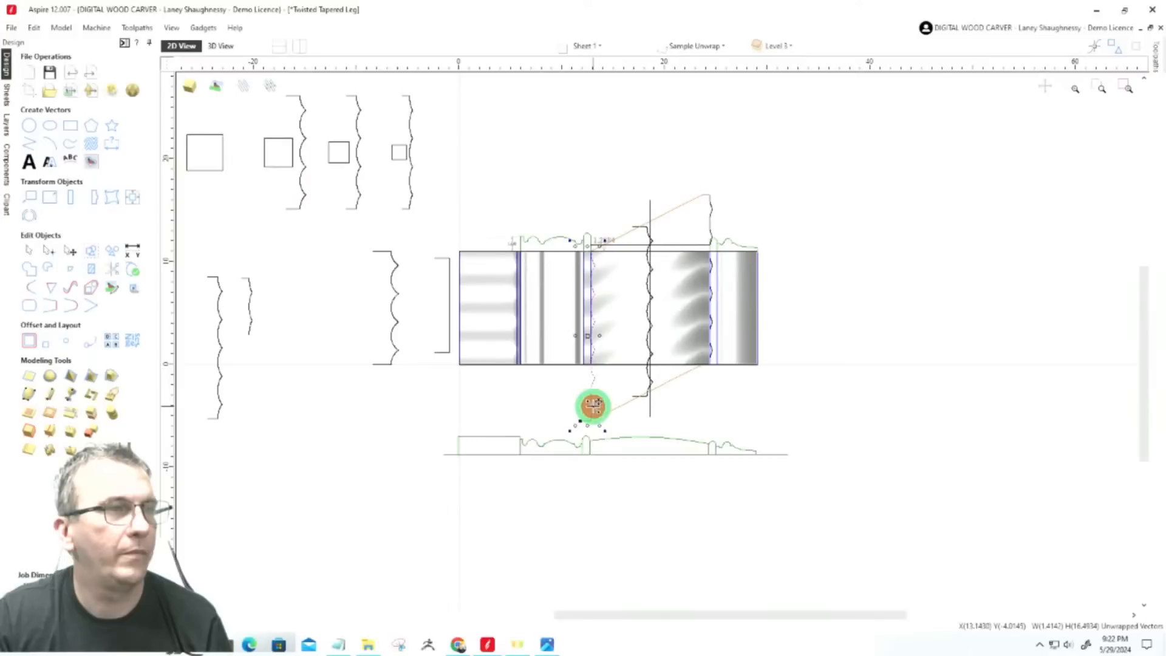
mouse_move(592, 406)
left_mouse_down()
mouse_move(536, 213)
mouse_move(492, 211)
left_mouse_up()
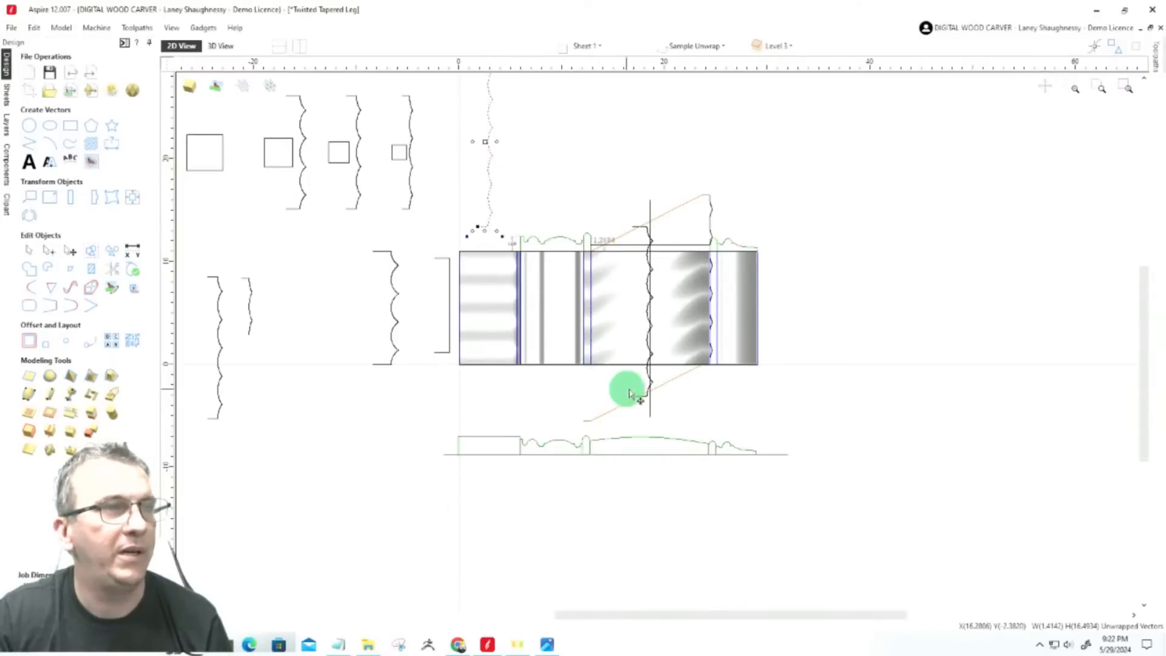
Line up the middle and end scalloped profiles beside the first, and relocate all three to the empty area beyond the leg's far end
left_click(647, 377)
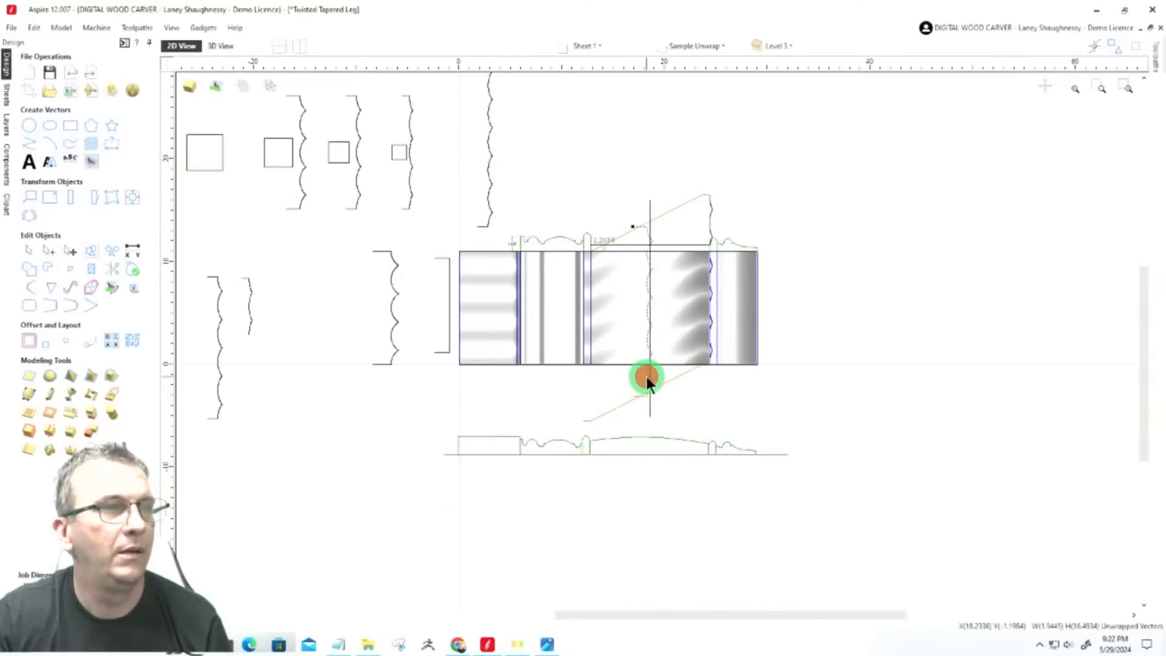
mouse_move(647, 377)
left_mouse_down()
mouse_move(531, 201)
mouse_move(521, 214)
left_mouse_up()
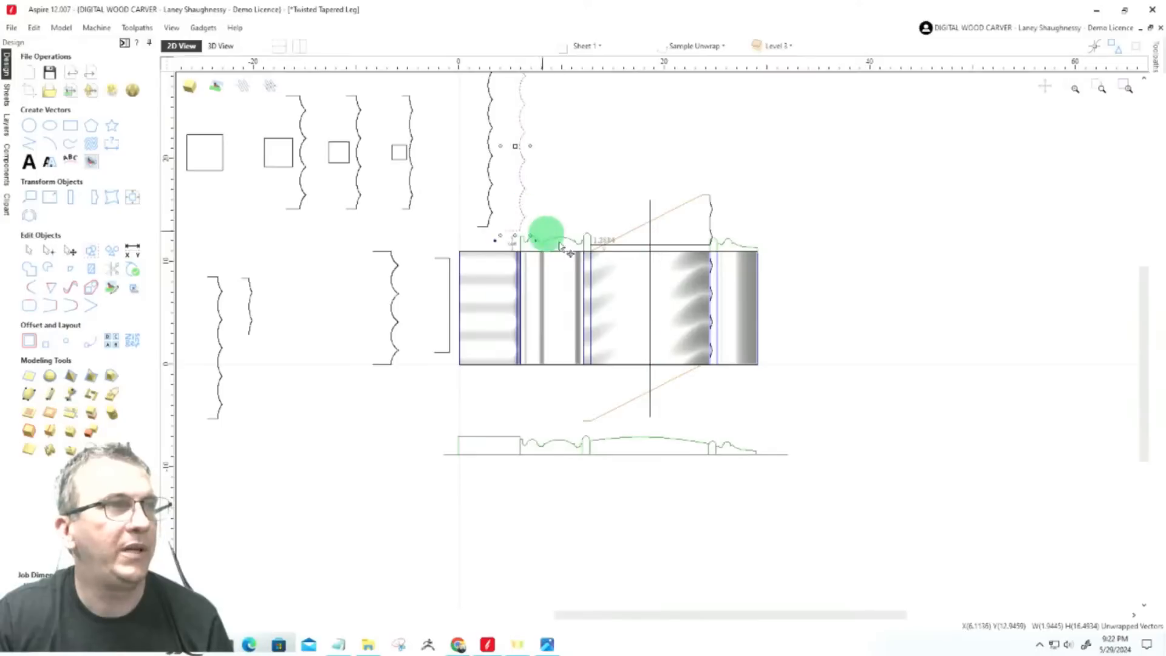
left_click(712, 296)
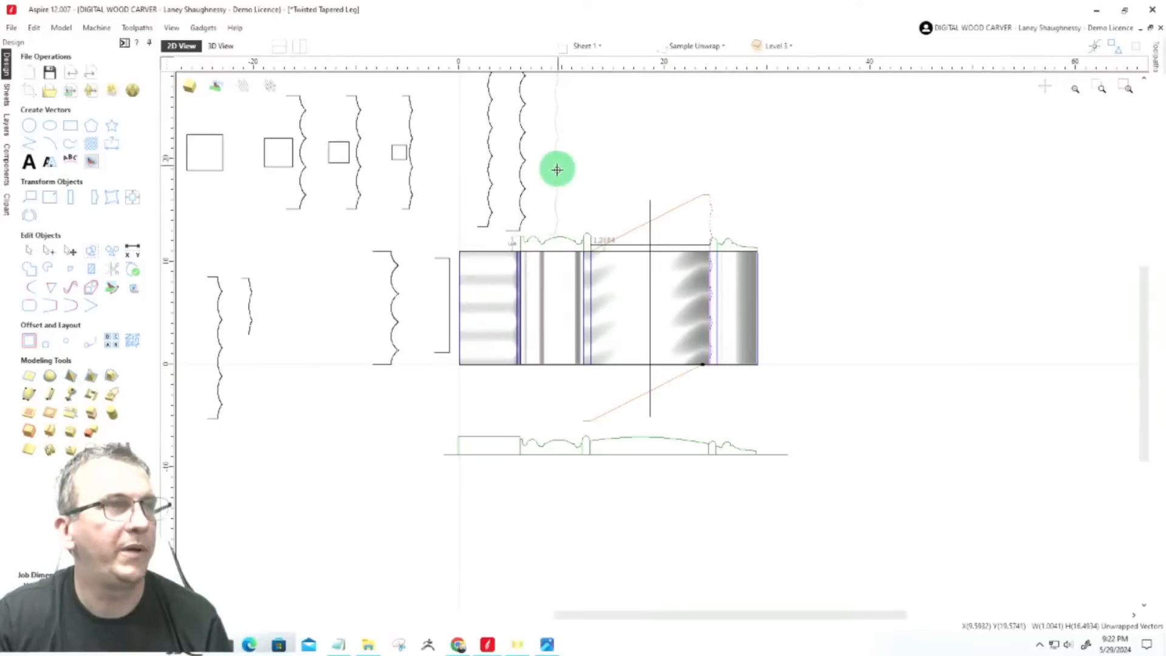
left_click(560, 173)
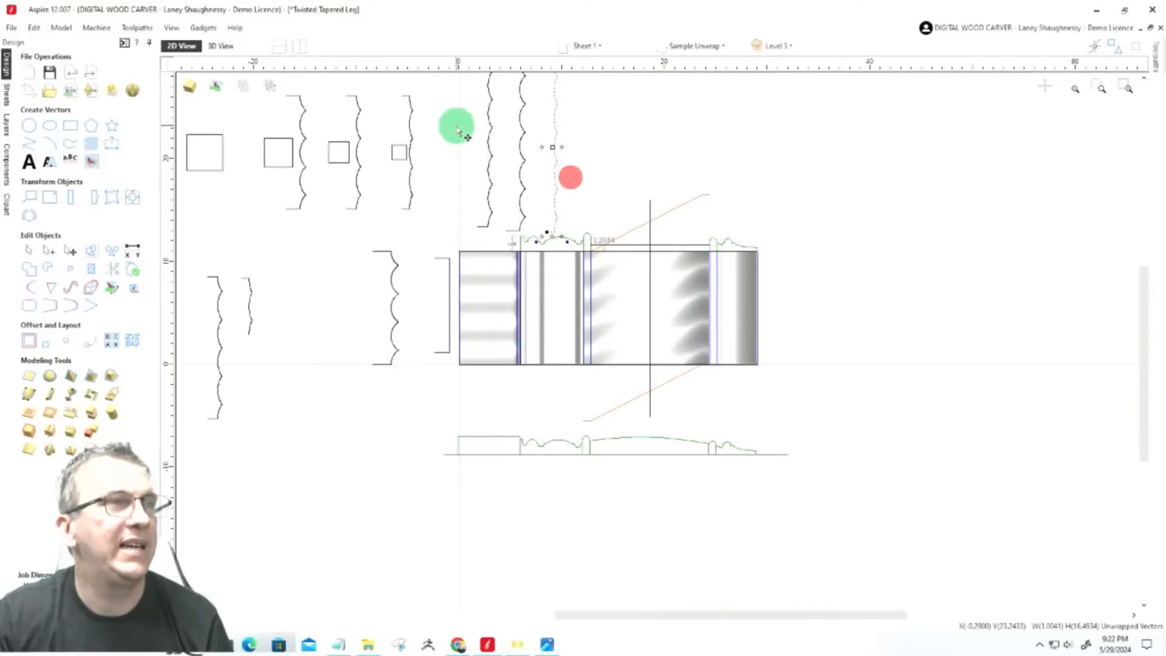
left_click(490, 134, "shift")
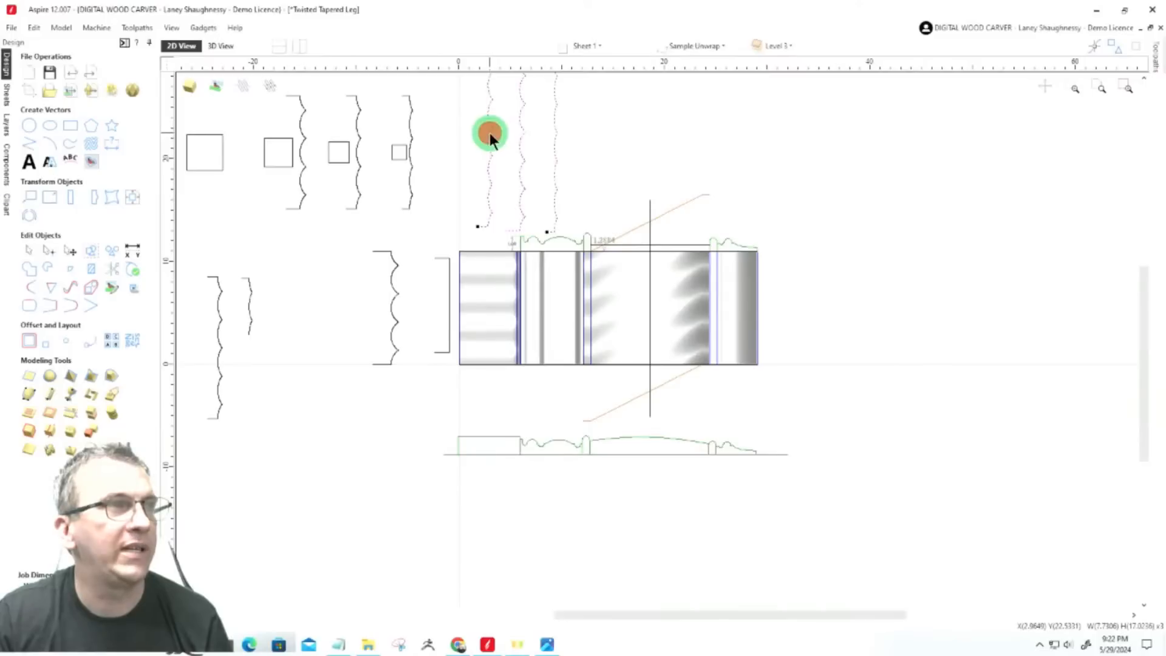
mouse_move(490, 132)
left_mouse_down()
mouse_move(635, 136)
mouse_move(818, 217)
mouse_move(839, 276)
mouse_move(829, 292)
left_mouse_up()
Set up normal fillets with a 0.25 inch radius and round the second cusp from the top of the twist-start profile
scroll(872, 261, "up", 3)
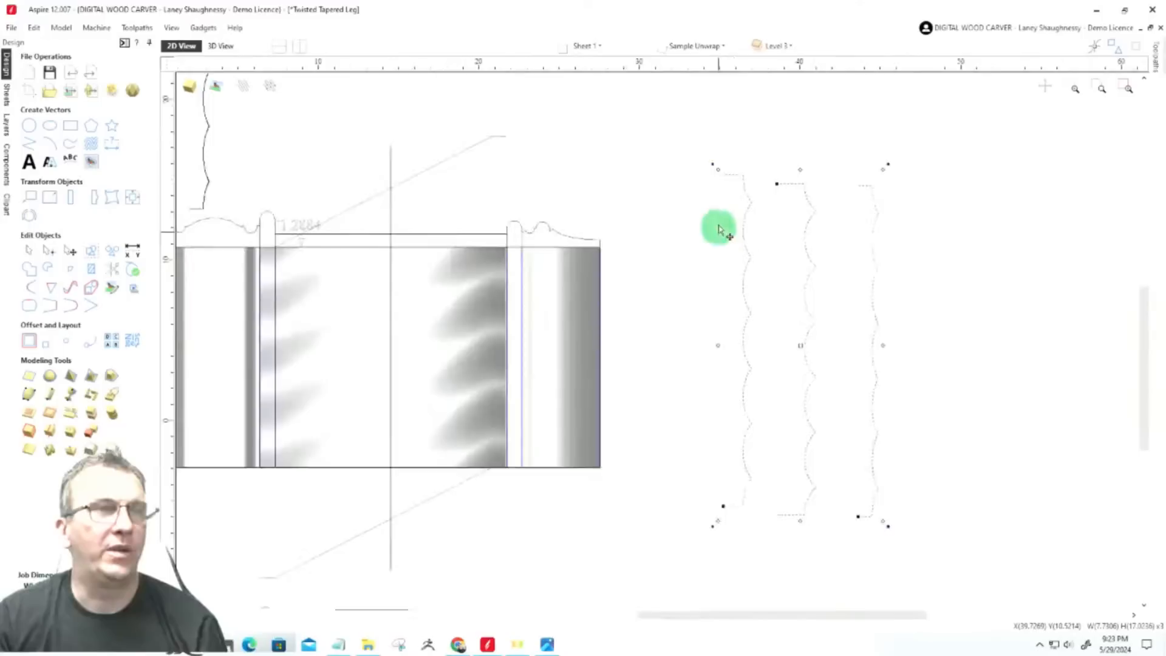
scroll(719, 229, "down", 1)
scroll(663, 466, "up", 1)
left_click(28, 288)
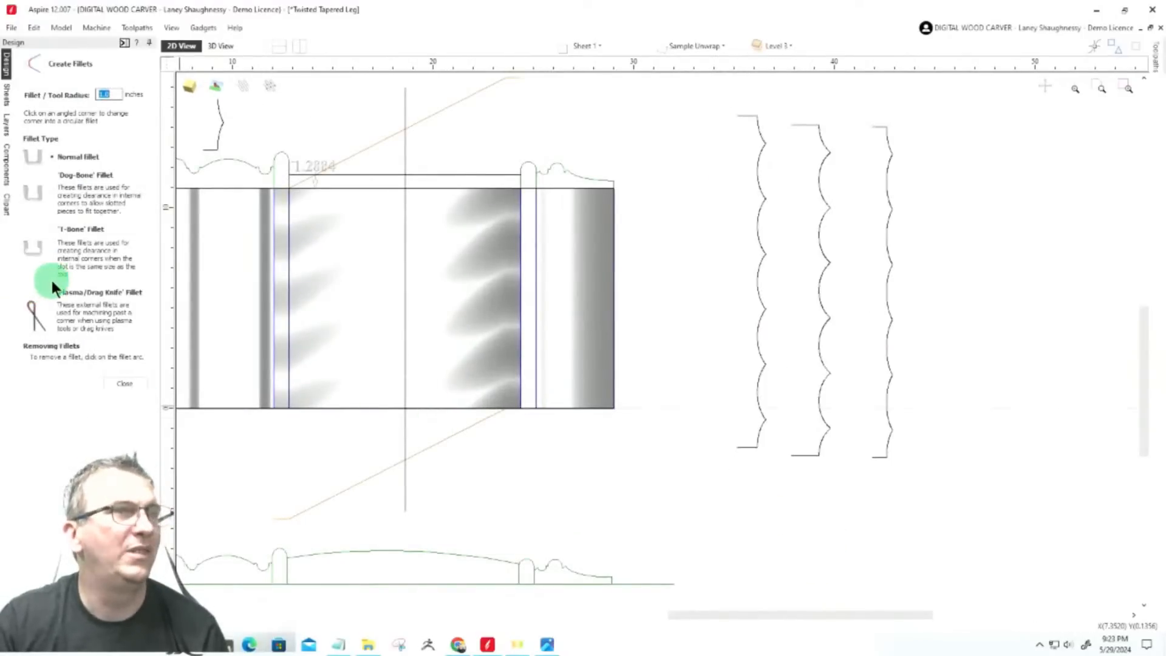
left_click(113, 95)
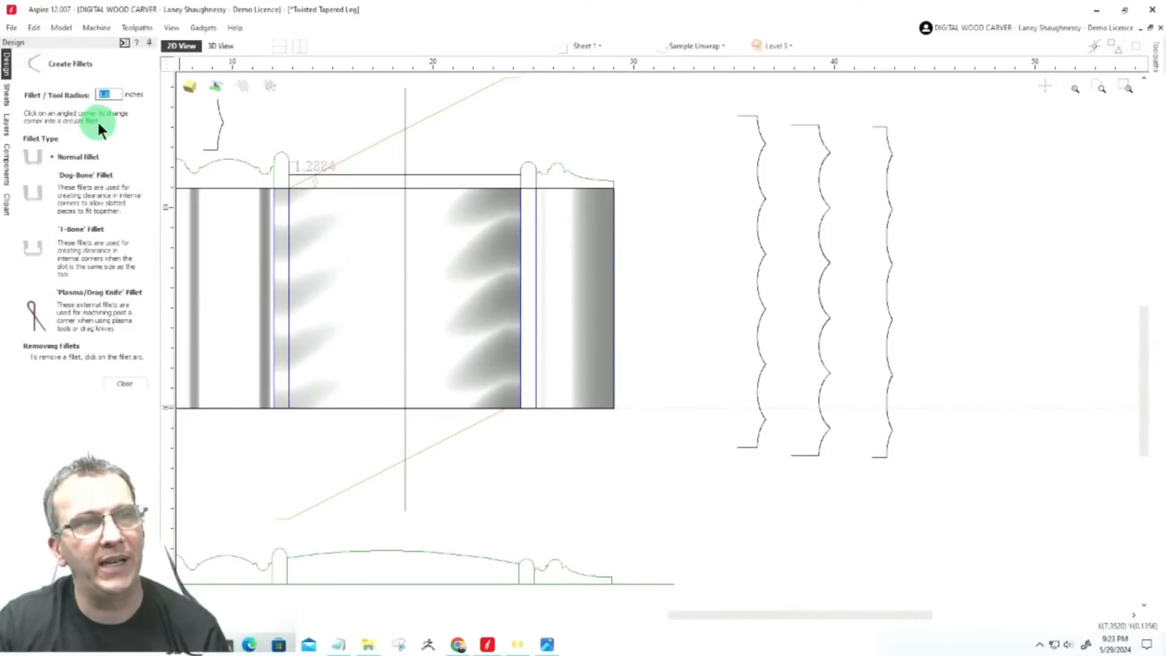
scroll(796, 220, "up", 3)
scroll(667, 126, "up", 3)
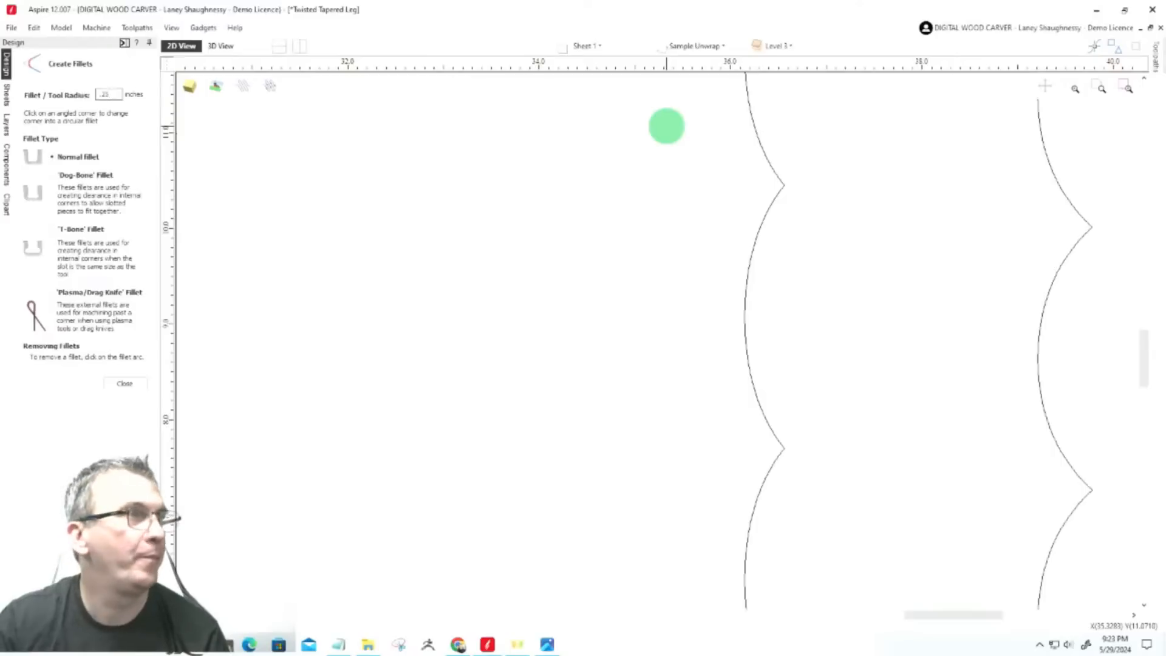
left_click(784, 184)
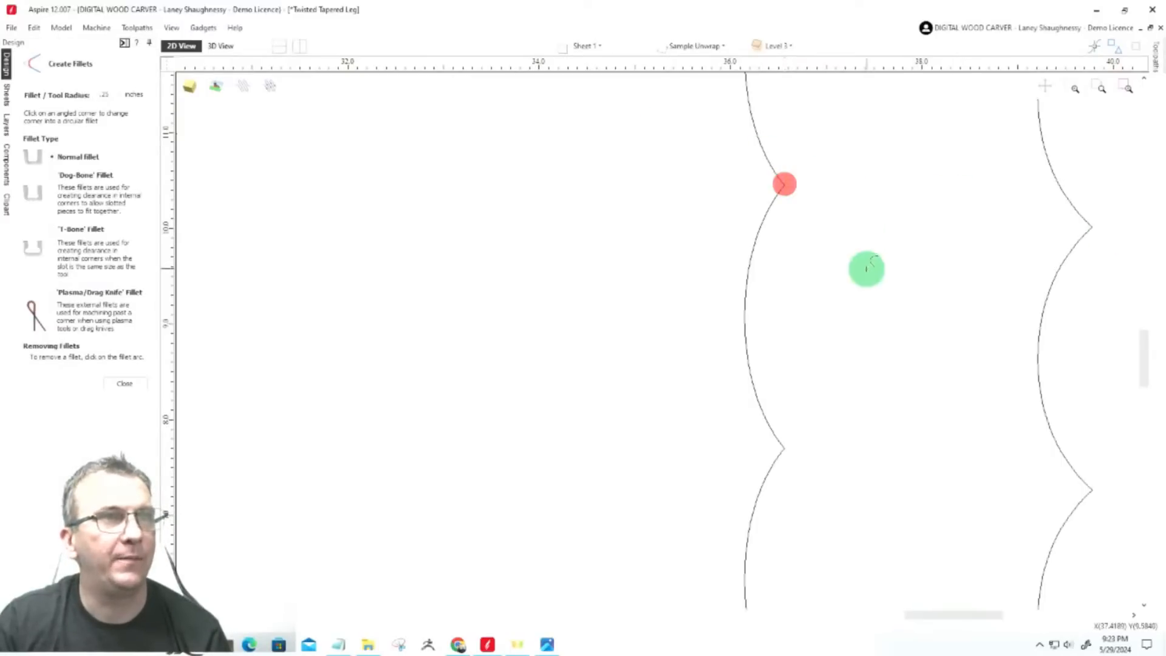
scroll(773, 130, "up", 6)
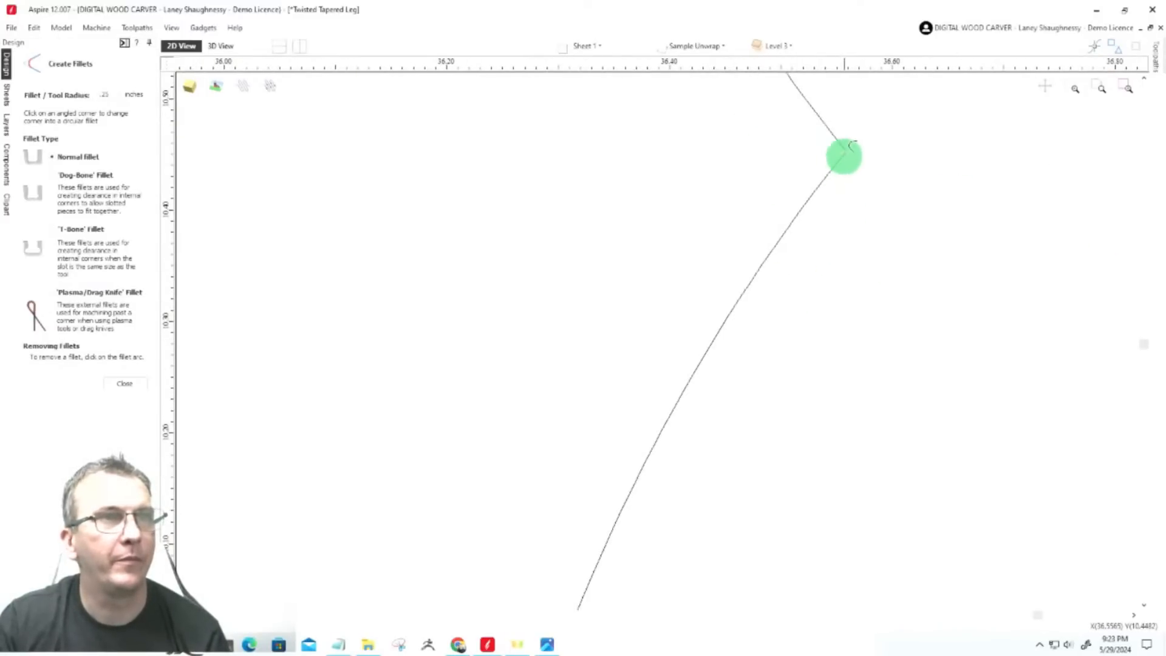
scroll(847, 148, "down", 4)
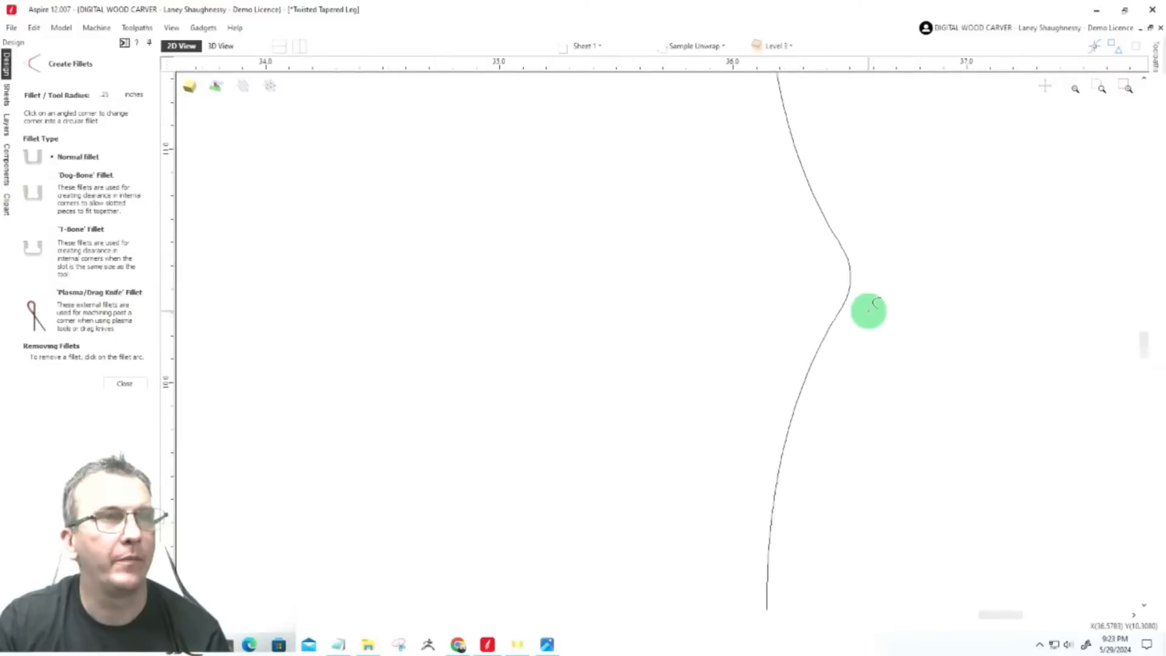
Round the first and third cusps from the top of the twist-start profile with the 0.25 inch fillet
scroll(868, 310, "down", 5)
scroll(939, 367, "up", 3)
scroll(935, 372, "down", 2)
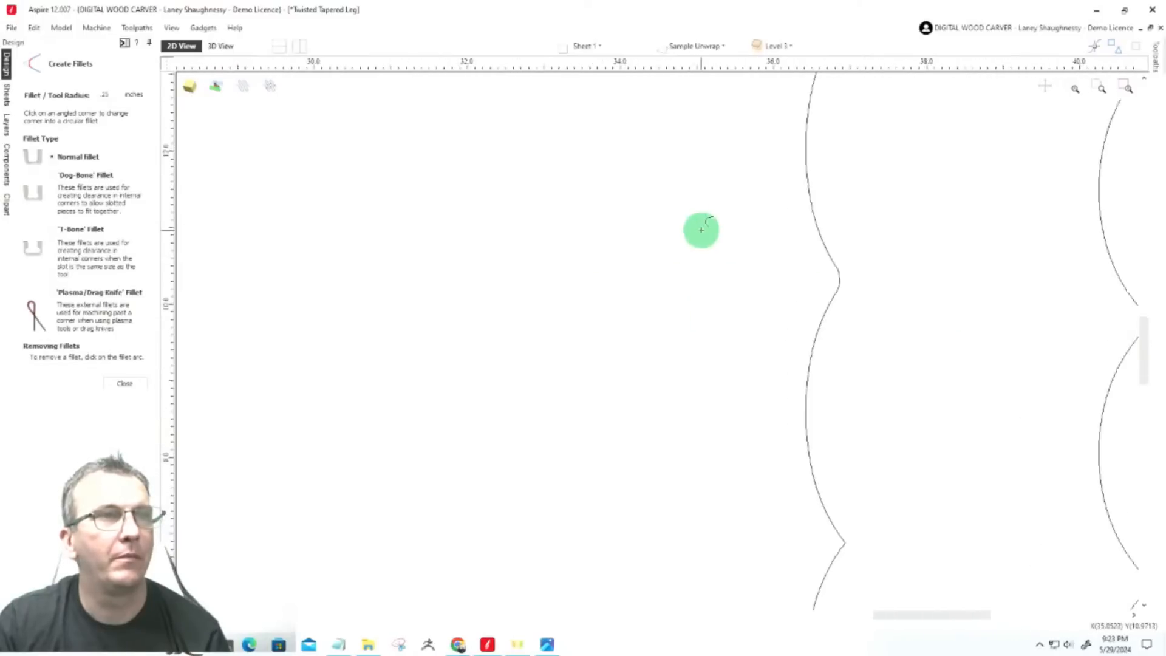
scroll(702, 230, "down", 2)
scroll(757, 271, "up", 2)
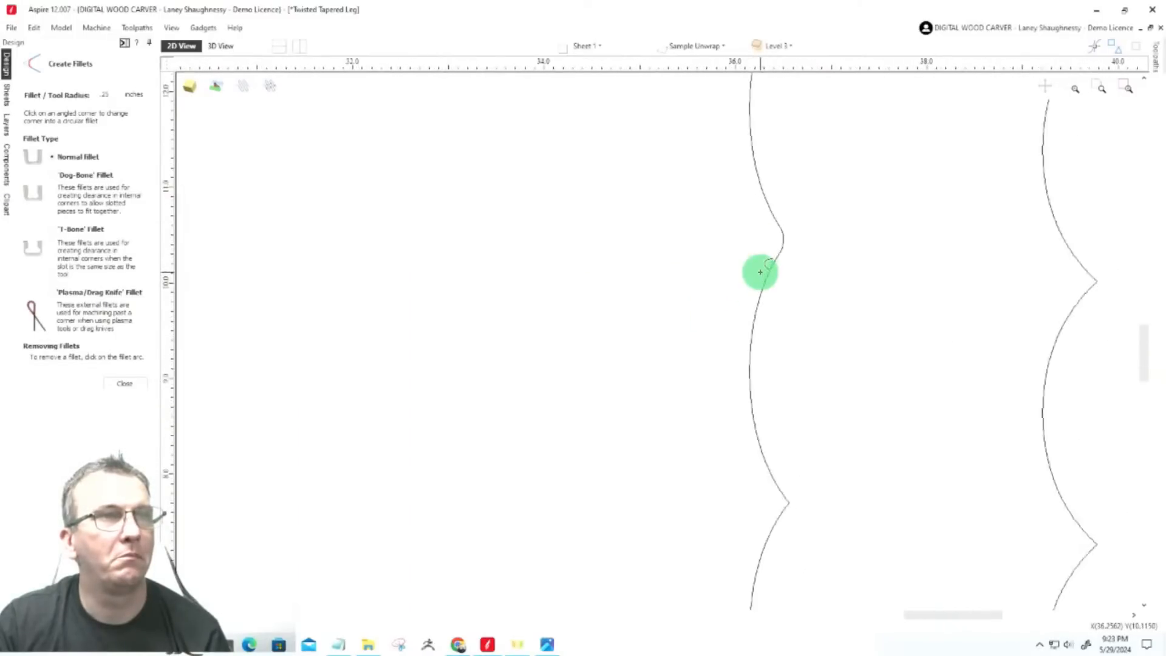
scroll(760, 273, "down", 4)
scroll(746, 339, "up", 2)
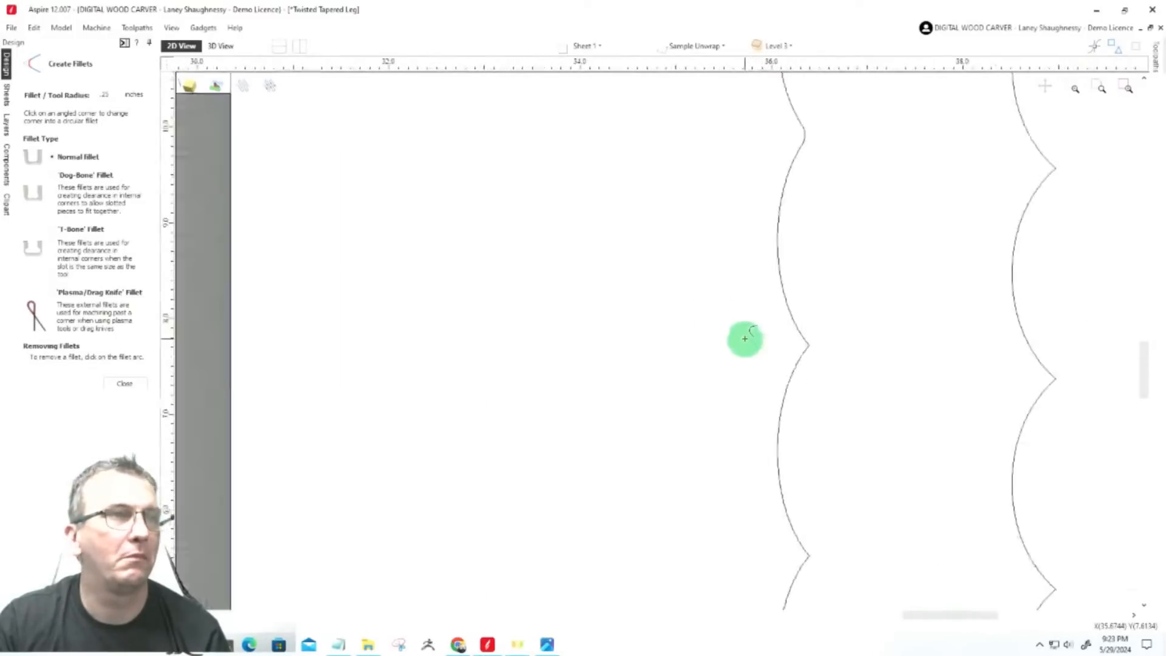
scroll(746, 338, "down", 2)
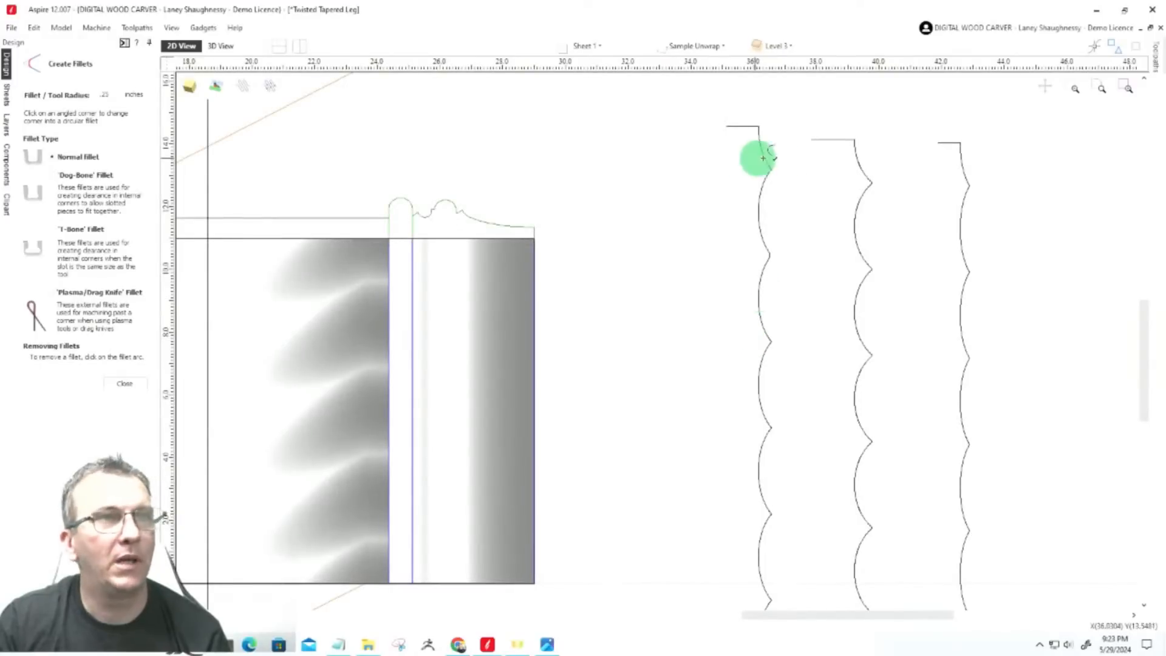
scroll(760, 161, "up", 5)
left_click(710, 176)
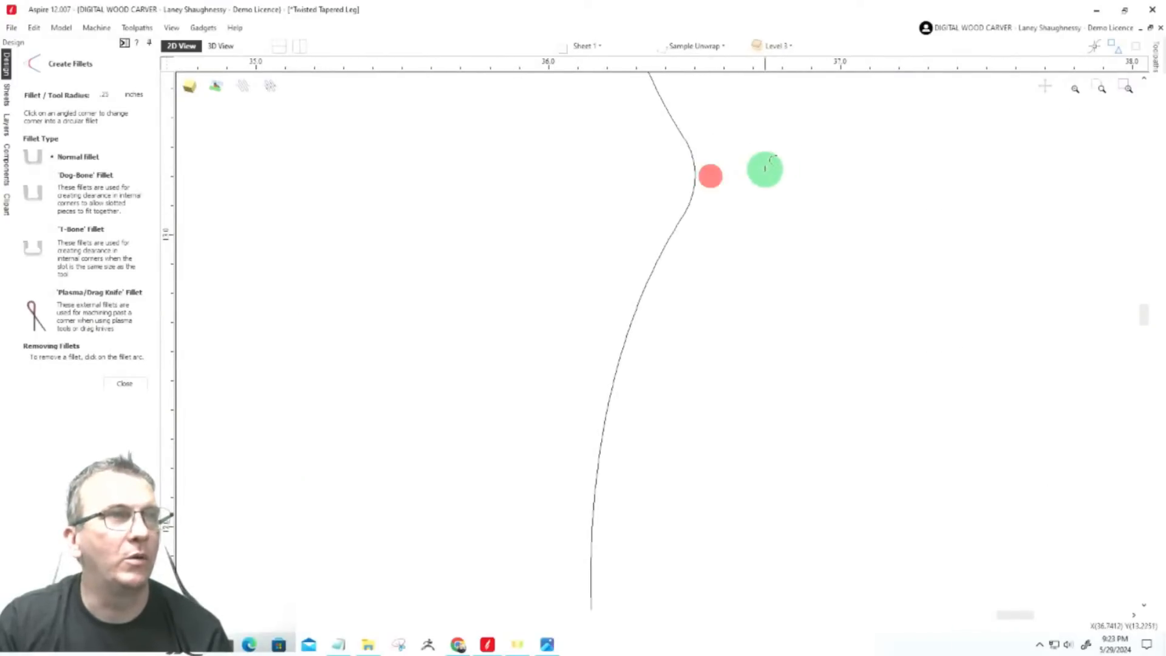
scroll(763, 164, "down", 3)
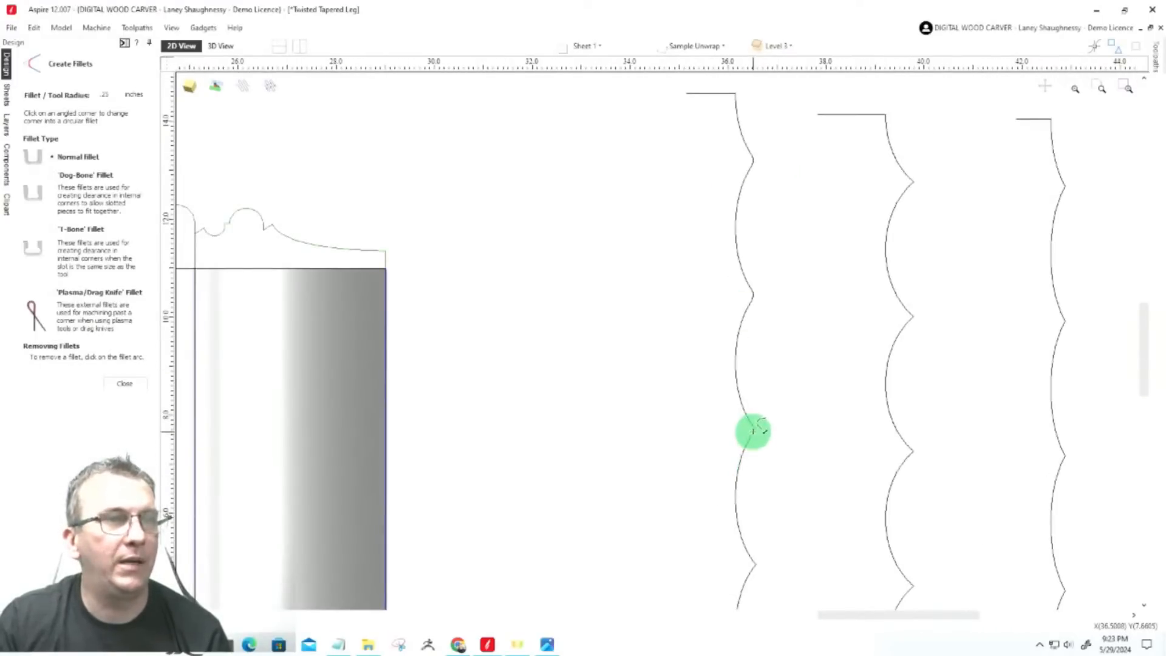
left_click(756, 430)
scroll(757, 446, "up", 5)
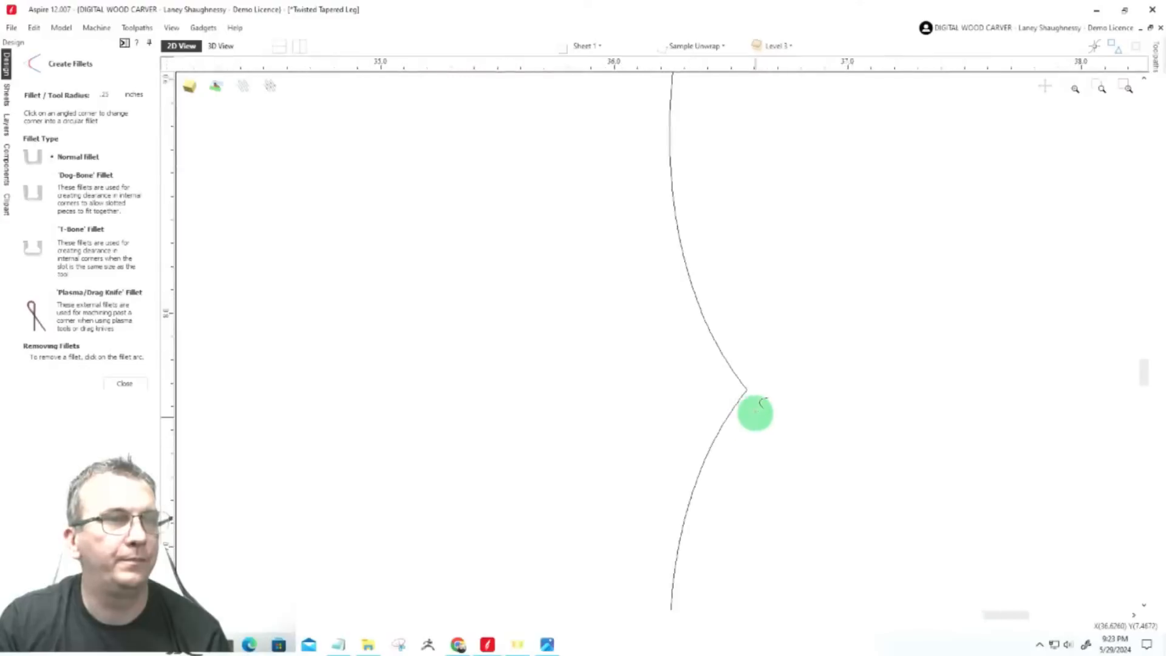
left_click(739, 364)
Fillet the top three cusps of the middle scalloped profile at 0.25 inch
scroll(635, 320, "down", 5)
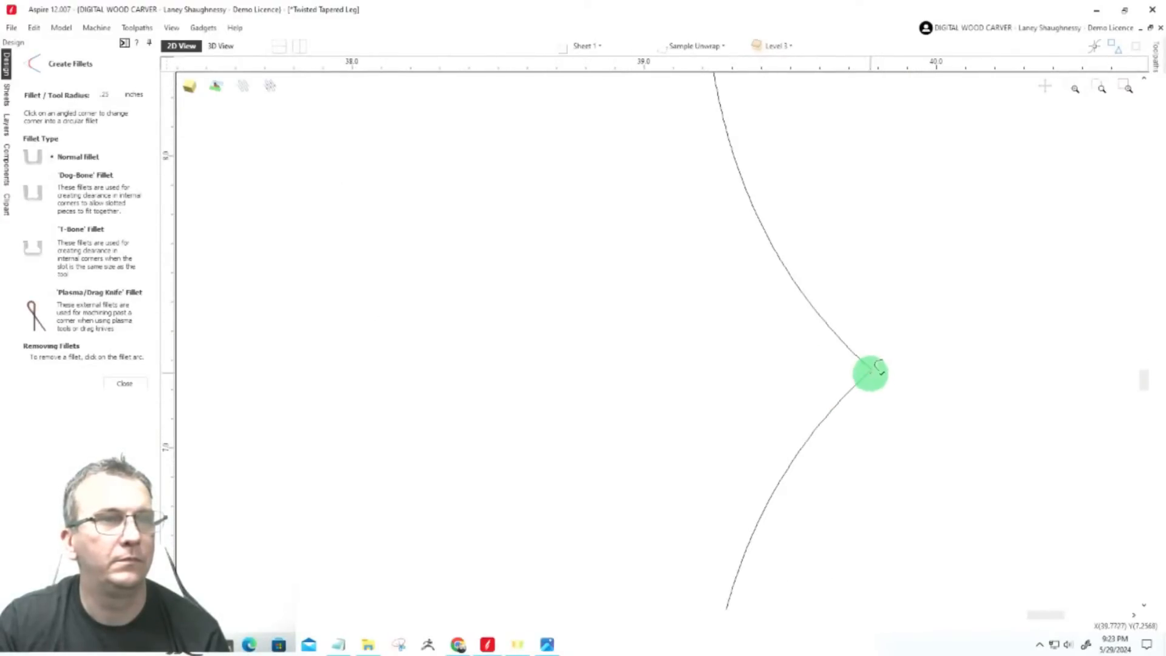
left_click(878, 365)
scroll(875, 368, "down", 4)
scroll(872, 251, "up", 4)
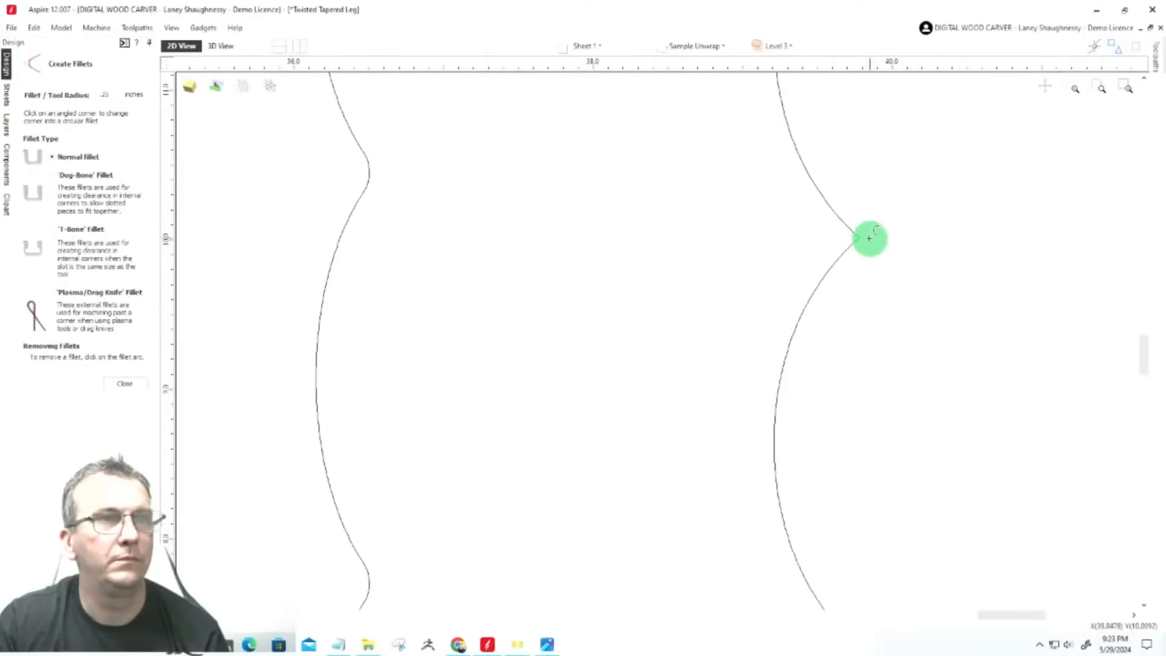
left_click(862, 237)
scroll(857, 281, "down", 5)
scroll(859, 176, "up", 5)
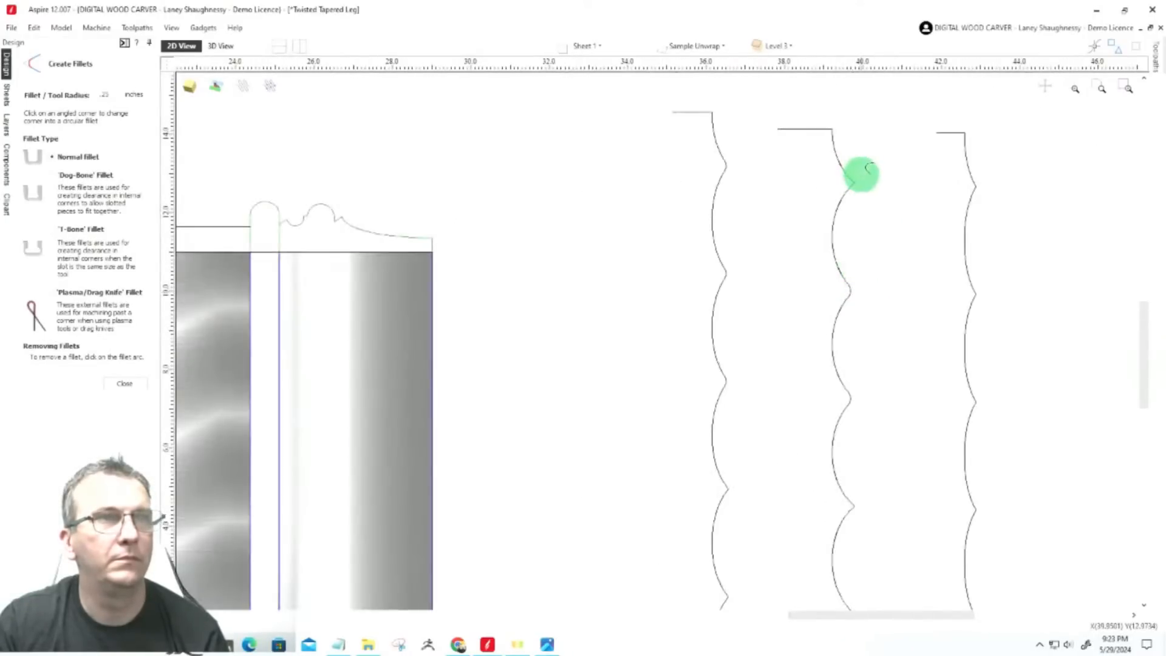
left_click(846, 200)
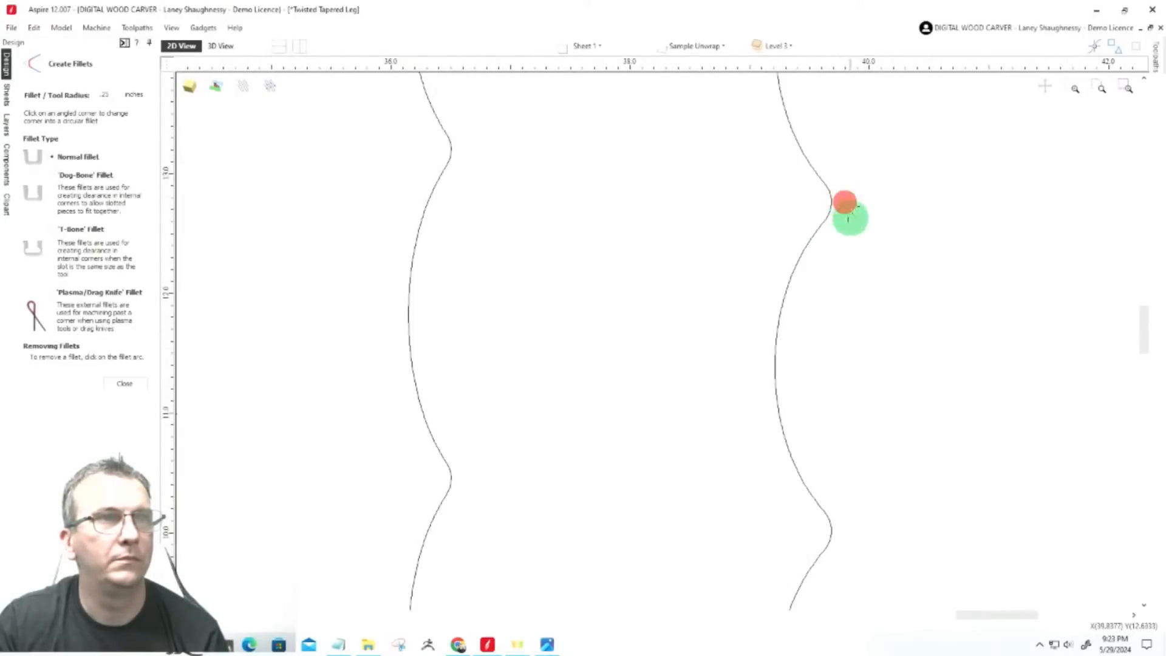
Fillet the second and fourth cusps from the top of the shallow end profile at 0.25 inch
scroll(808, 216, "down", 3)
scroll(917, 218, "up", 4)
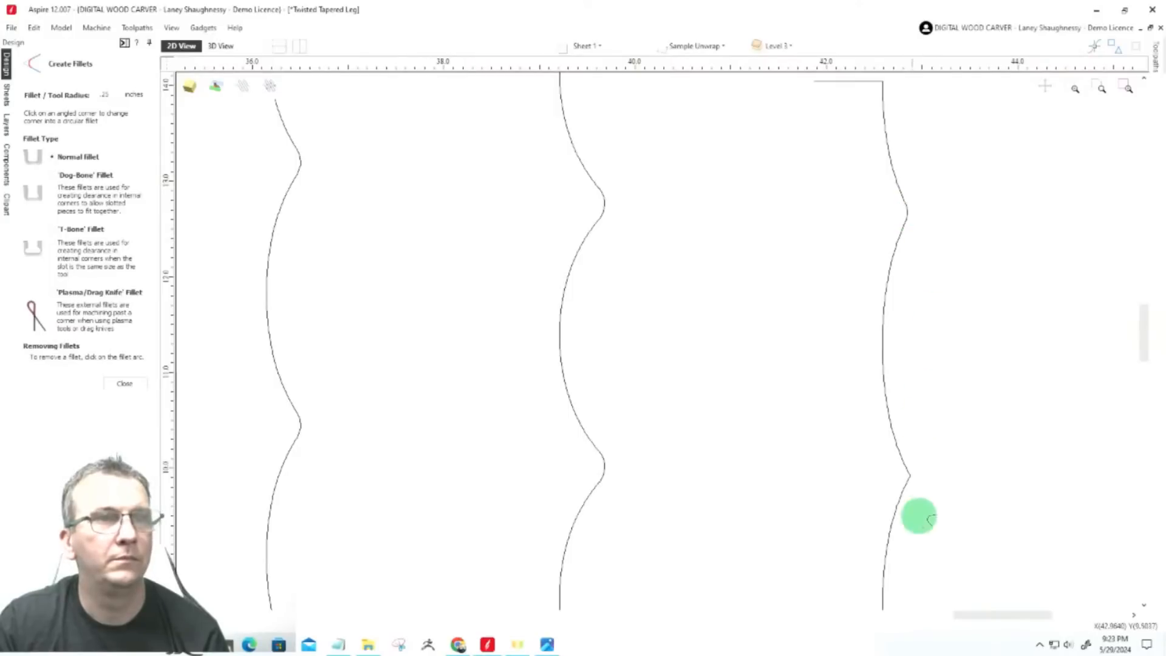
scroll(913, 476, "up", 6)
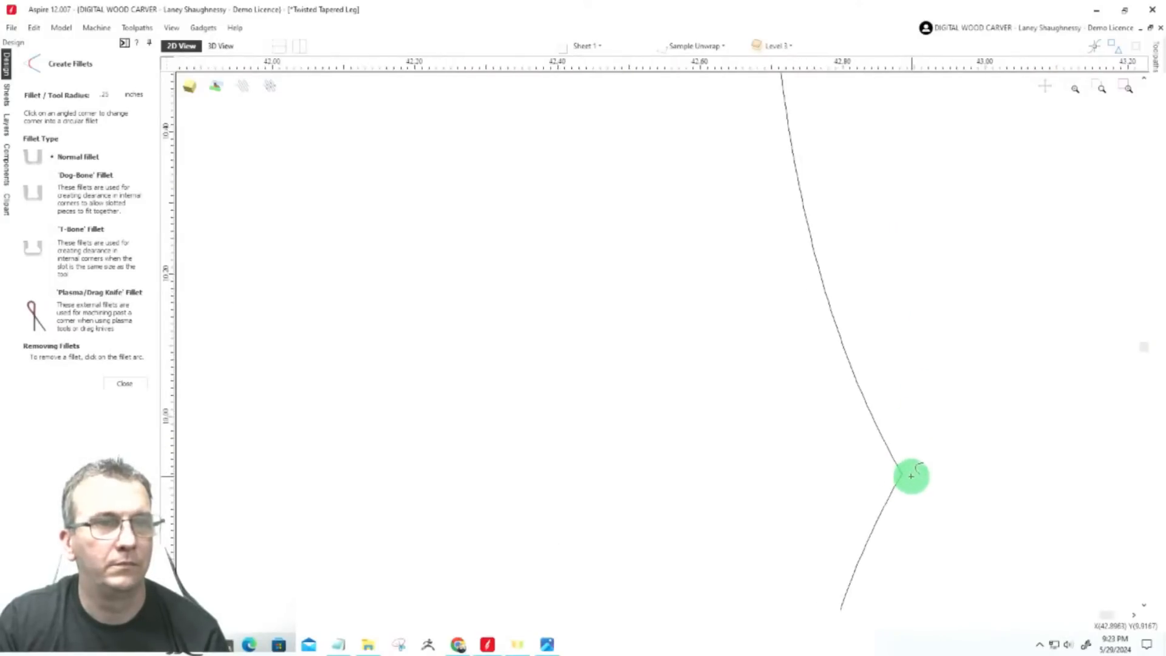
left_click(895, 471)
scroll(895, 471, "down", 3)
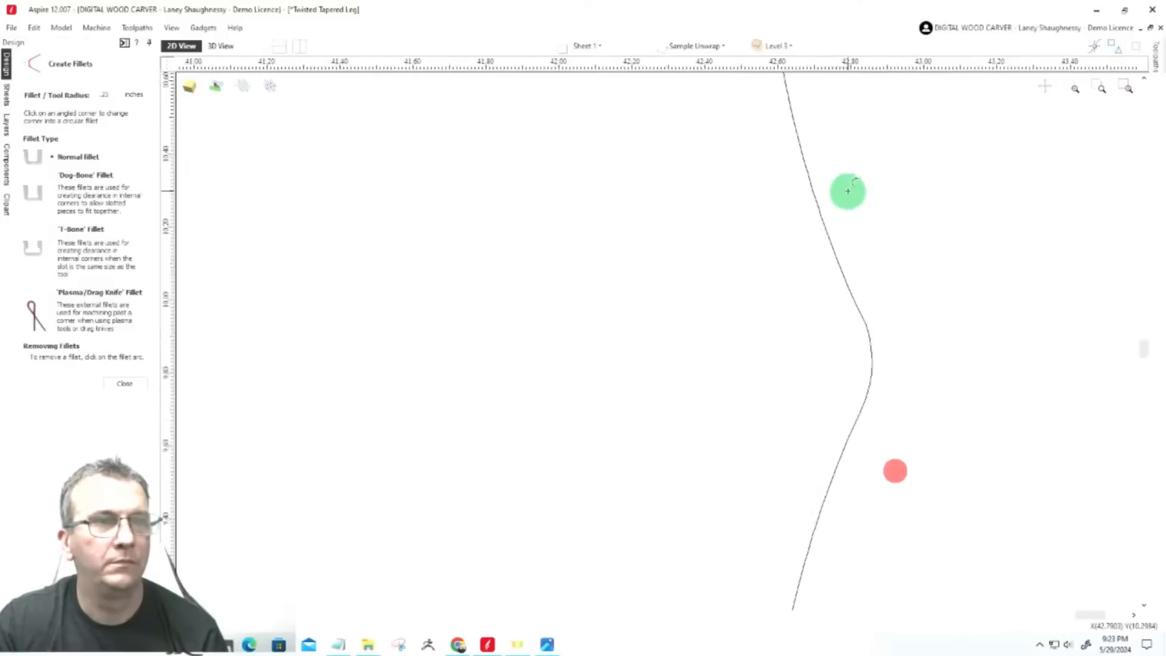
scroll(845, 189, "down", 5)
scroll(853, 291, "up", 2)
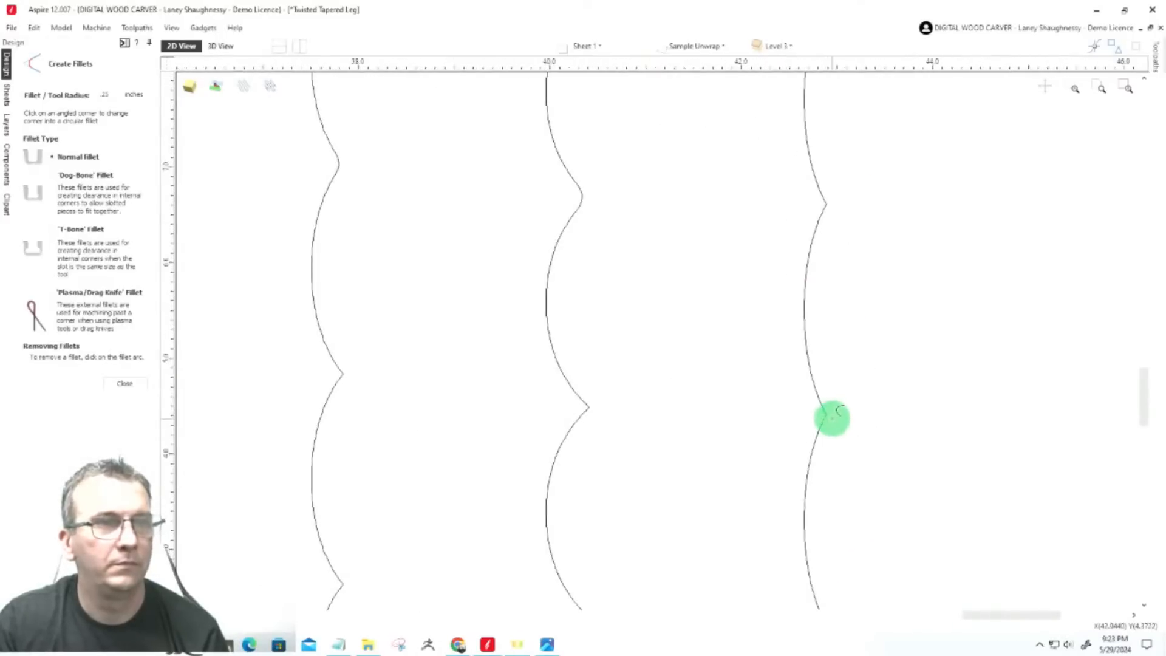
scroll(826, 412, "up", 4)
left_click(818, 406)
Fillet the two lowest cusps of the shallow end profile at 0.25 inch
scroll(841, 359, "down", 5)
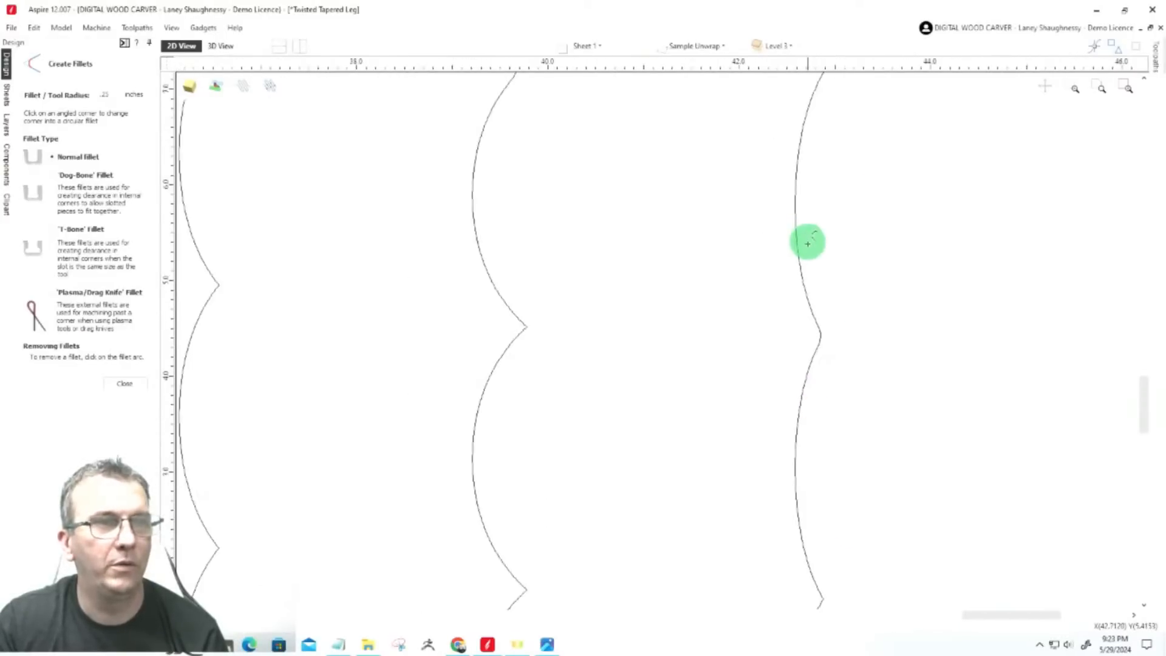
scroll(808, 273, "up", 1)
scroll(808, 411, "up", 4)
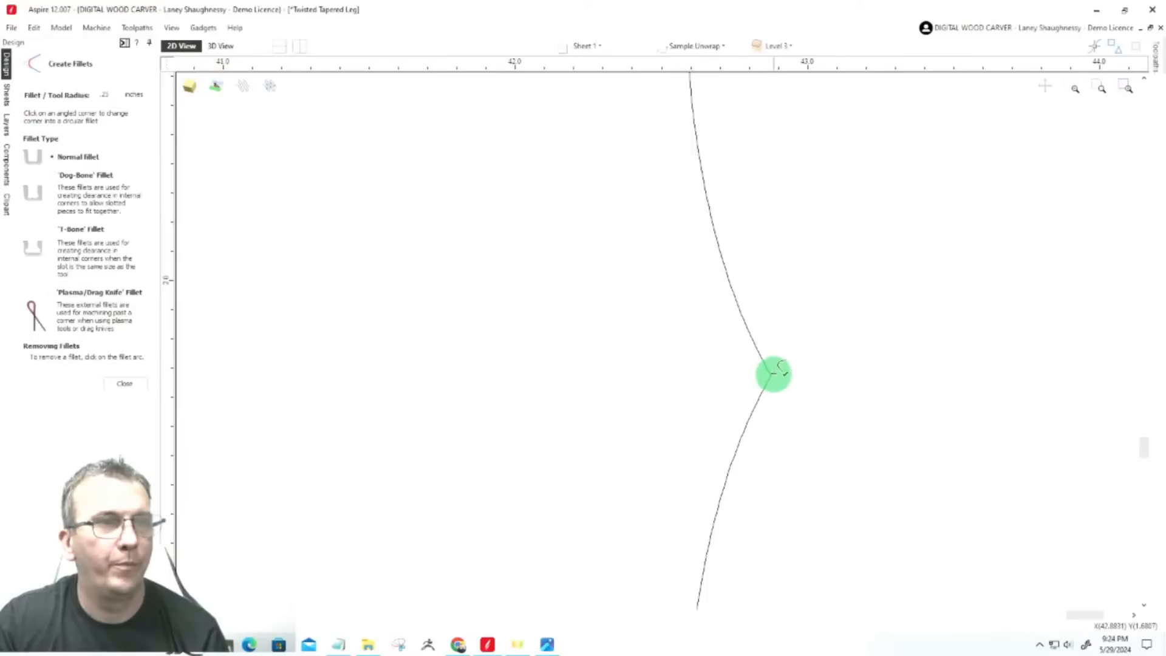
left_click(773, 373)
scroll(802, 338, "down", 5)
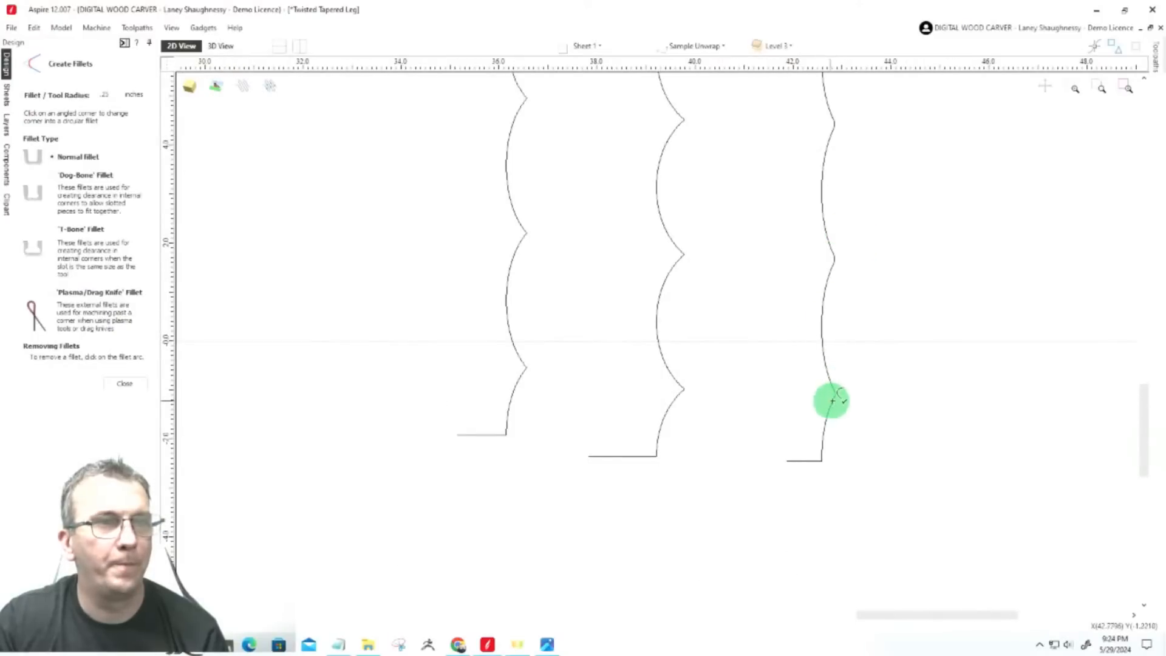
scroll(831, 400, "up", 5)
left_click(834, 403)
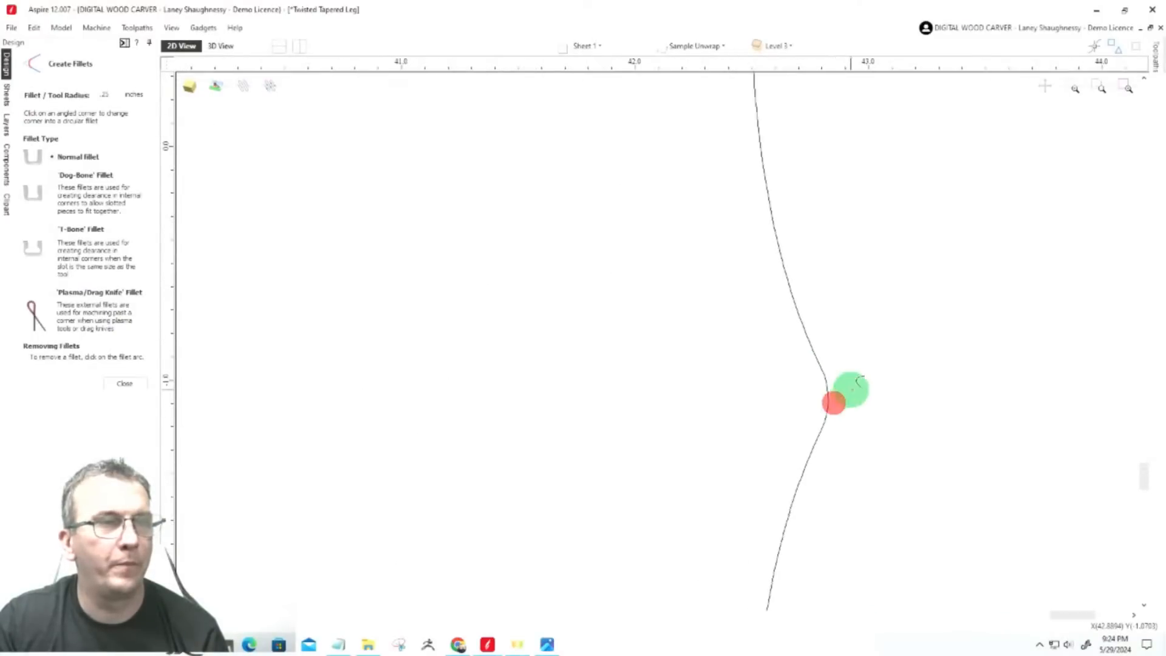
Fillet the three lowest cusps of the middle scalloped profile at 0.25 inch
scroll(844, 396, "down", 5)
scroll(604, 395, "up", 3)
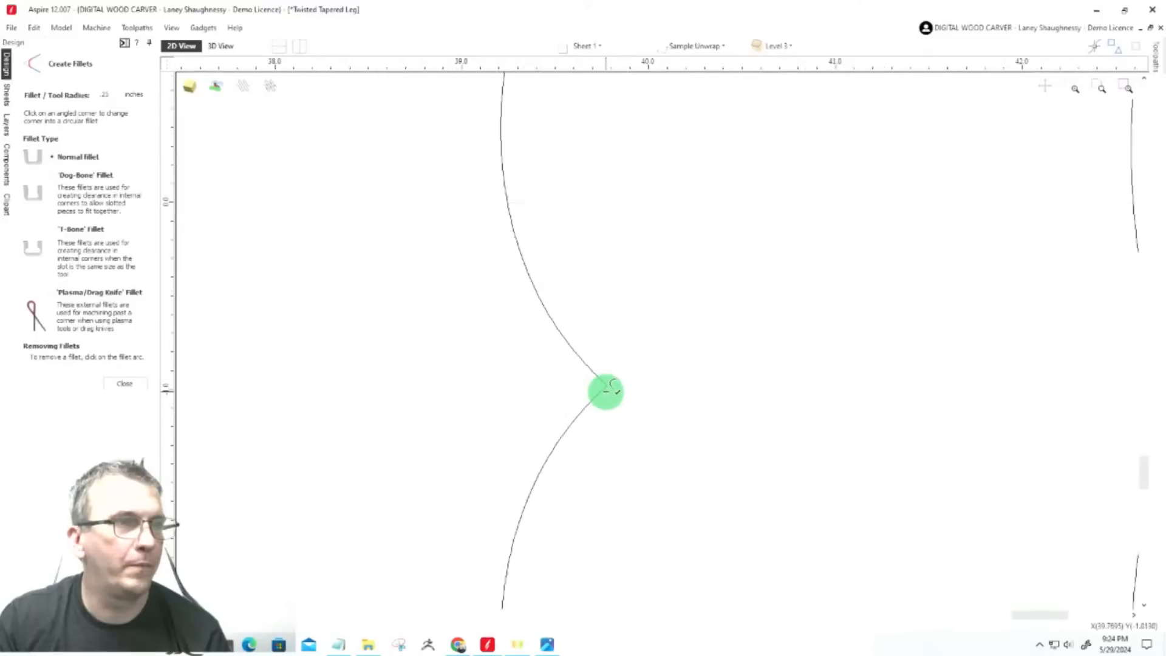
left_click(607, 386)
scroll(604, 310, "down", 4)
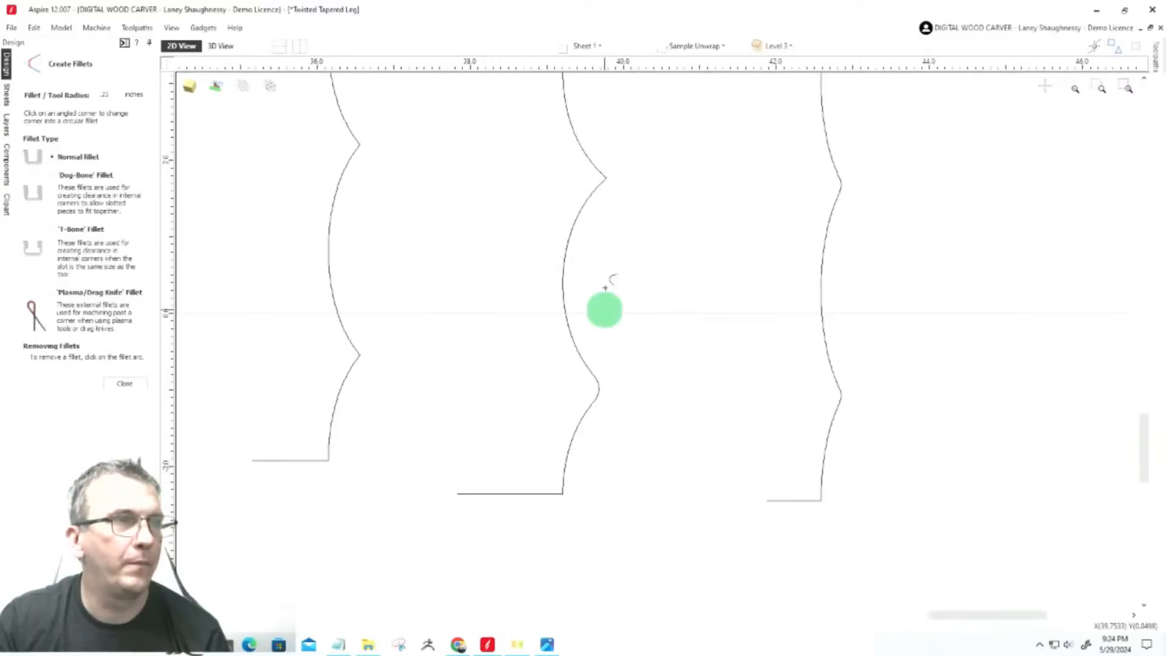
scroll(606, 146, "up", 6)
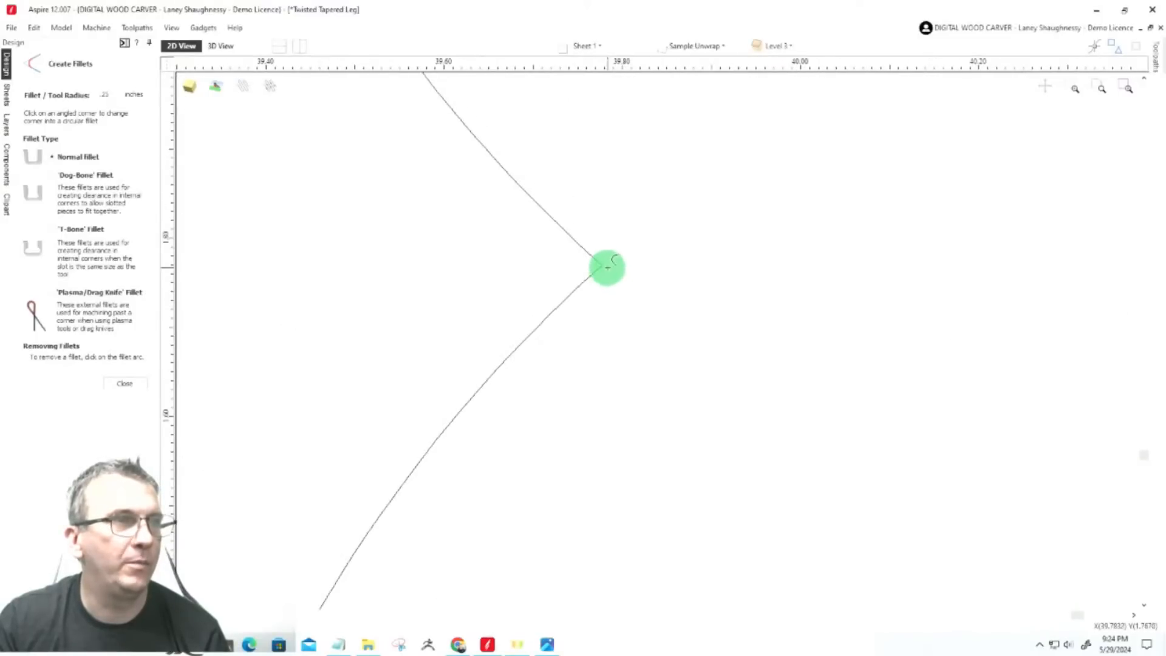
left_click(607, 268)
scroll(608, 322, "down", 4)
scroll(620, 303, "up", 2)
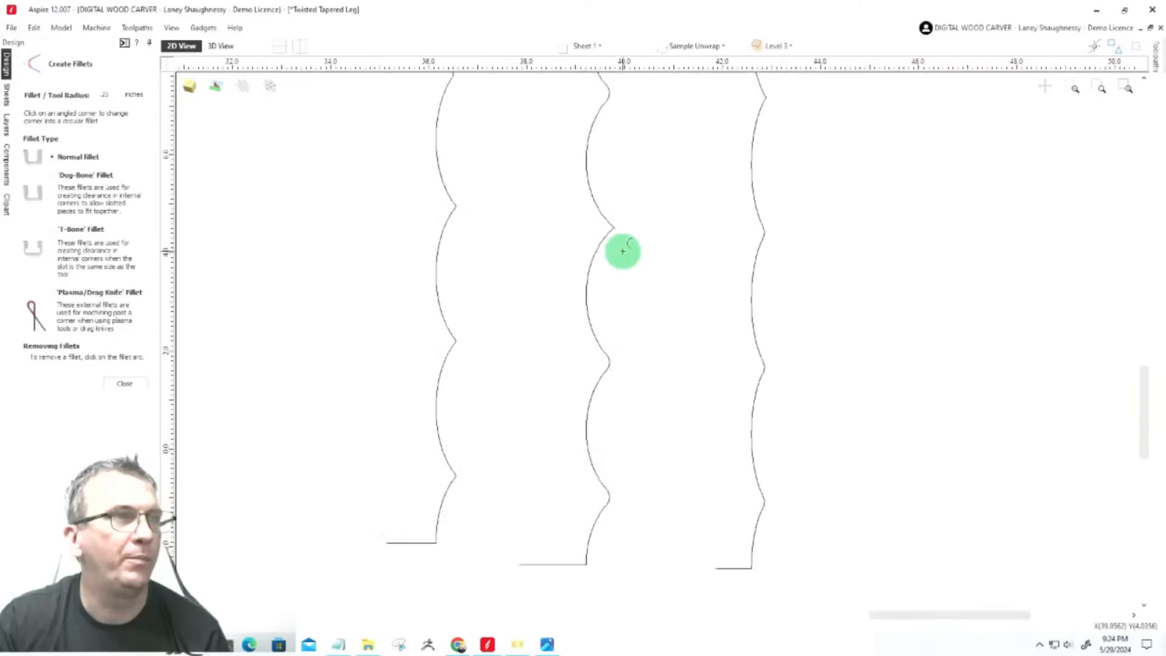
scroll(623, 251, "up", 7)
left_click(599, 221)
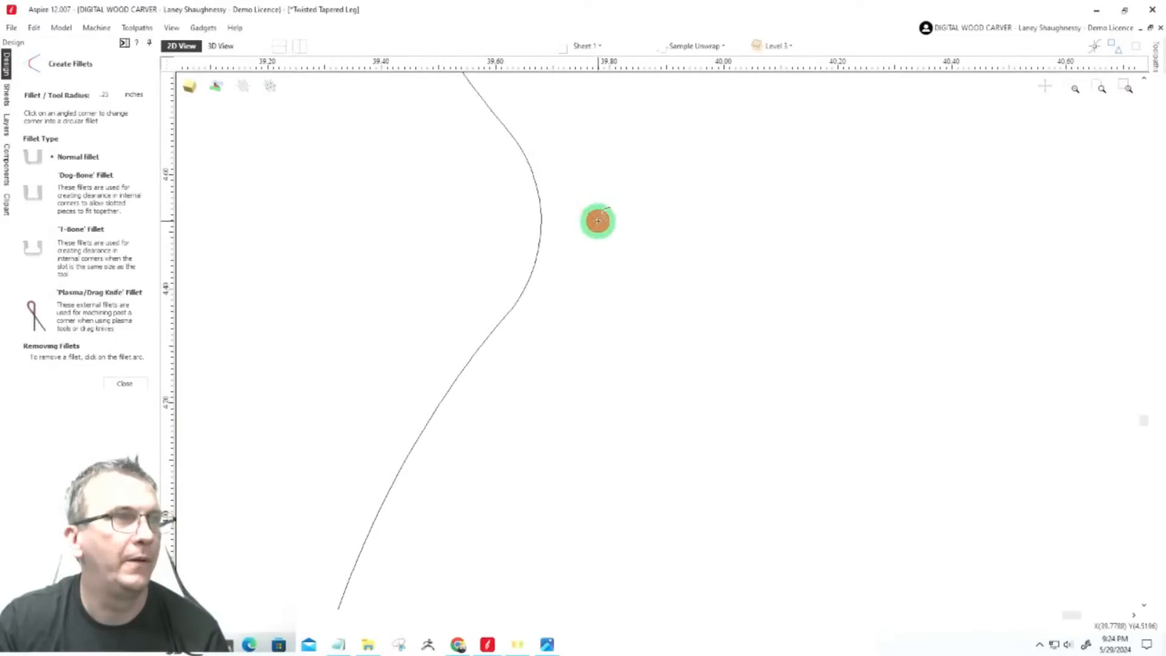
scroll(616, 307, "down", 8)
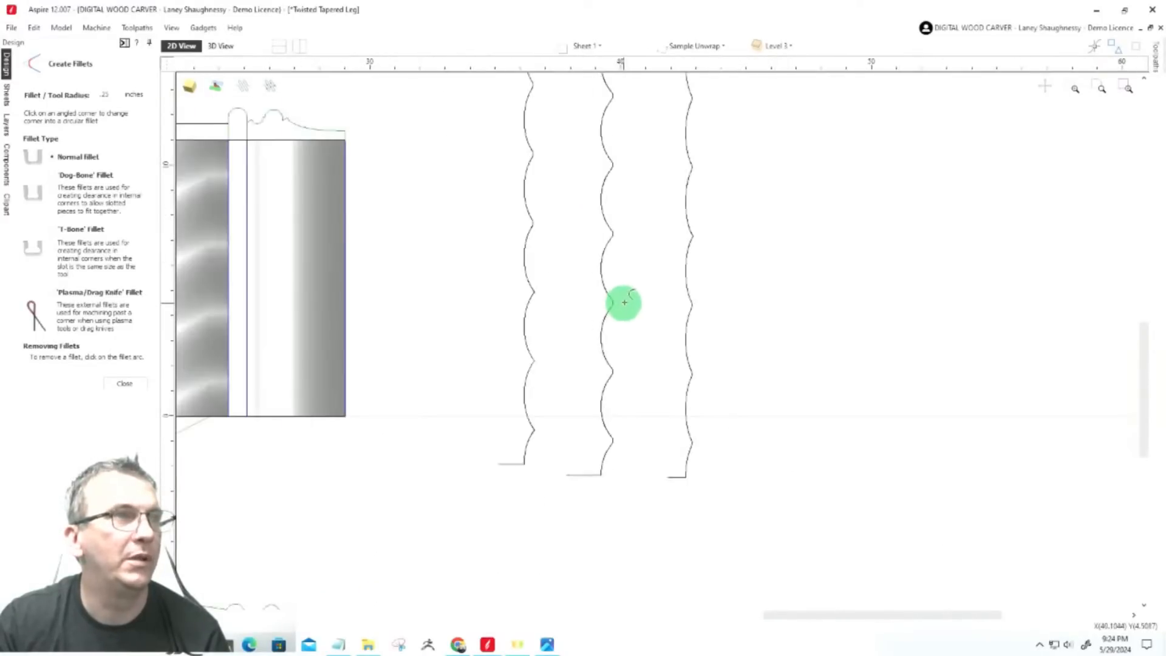
Fillet the three lowest cusps of the twist-start profile at 0.25 inch and finish filleting
scroll(557, 402, "up", 3)
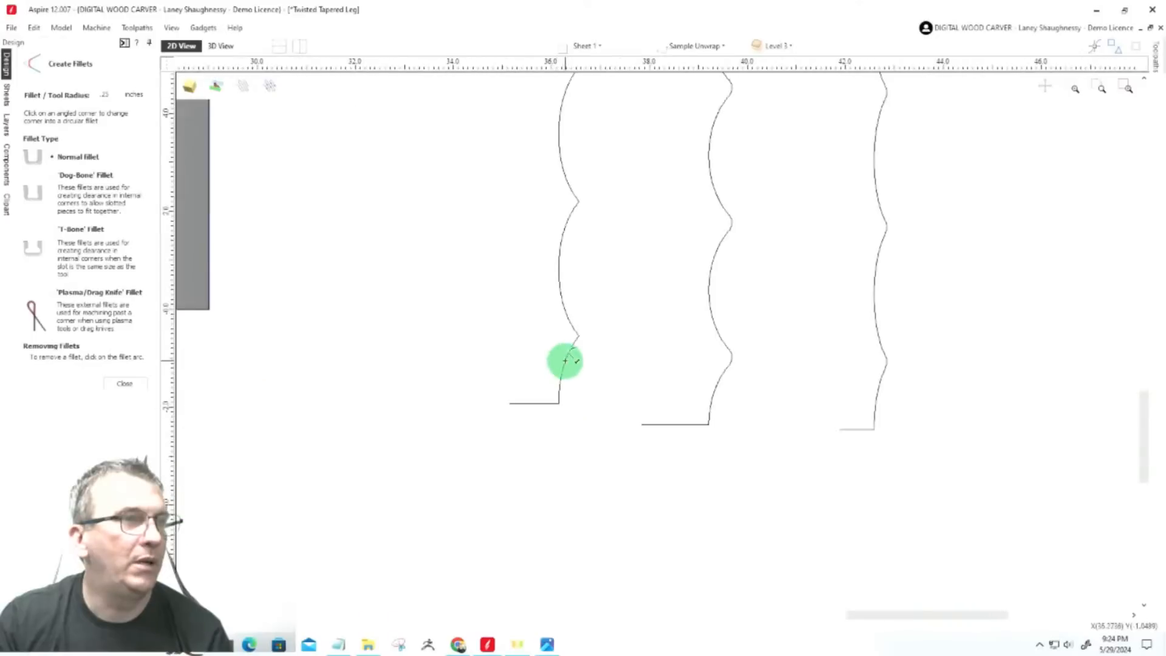
scroll(565, 361, "up", 9)
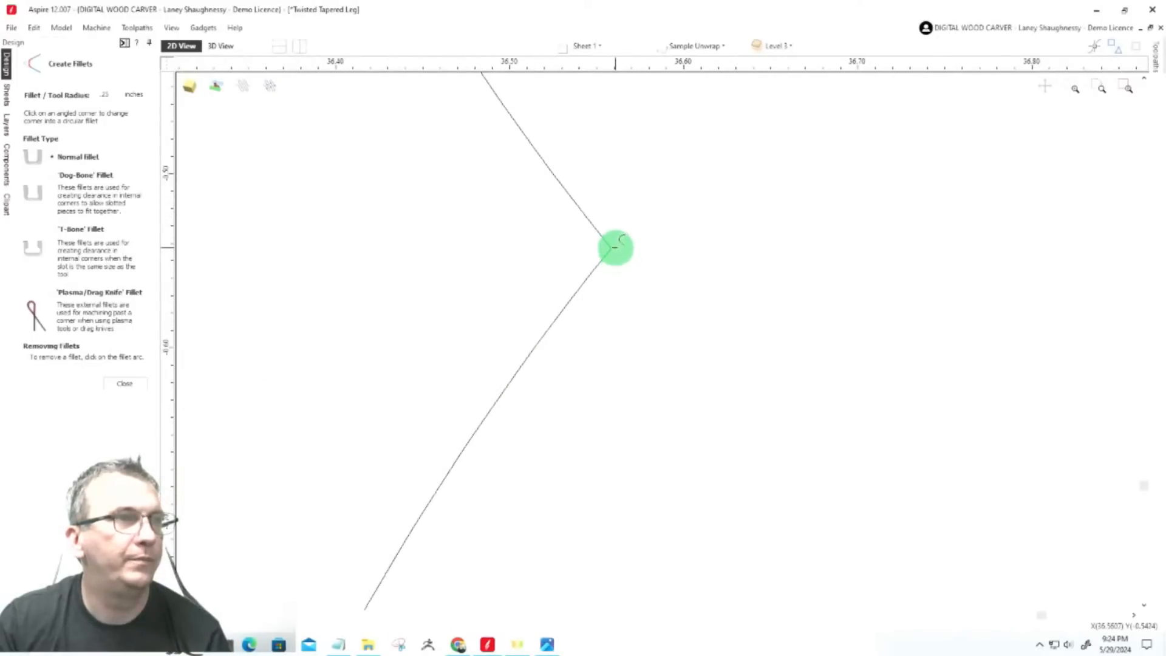
left_click(616, 248)
scroll(612, 261, "down", 9)
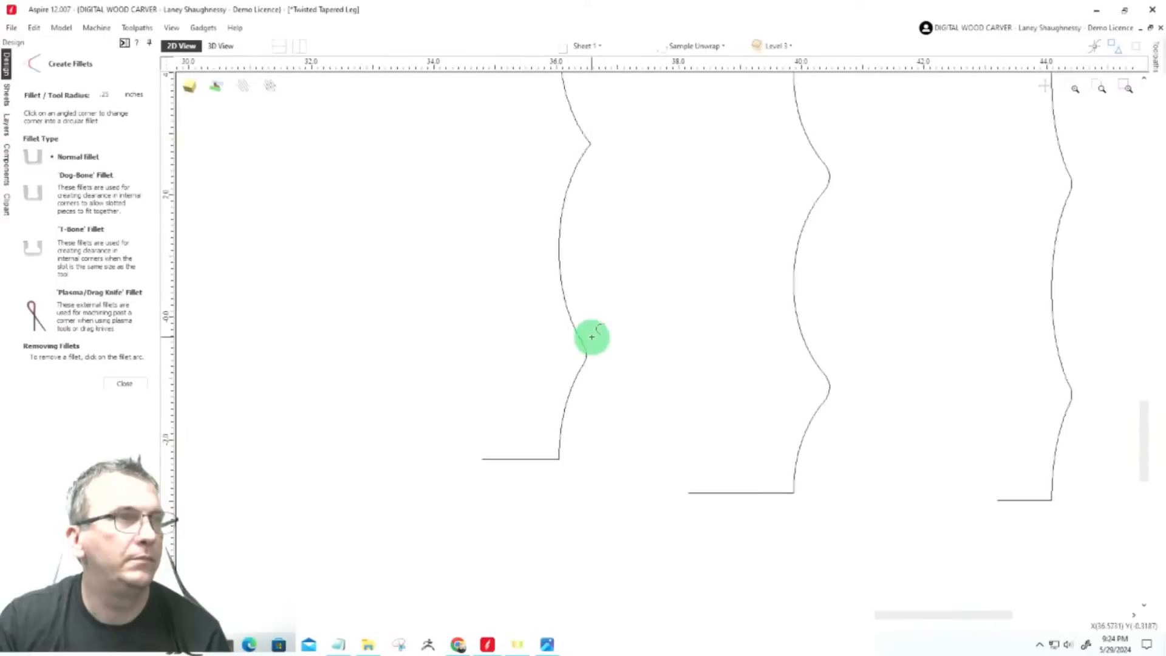
scroll(594, 146, "up", 8)
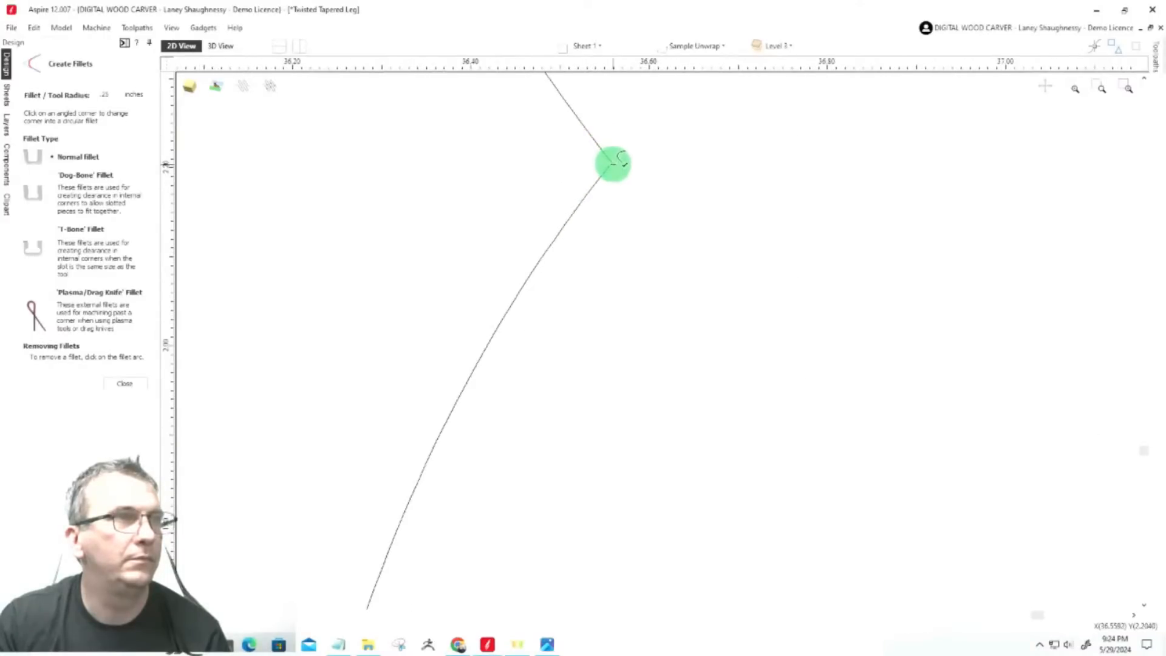
left_click(612, 161)
scroll(608, 183, "down", 9)
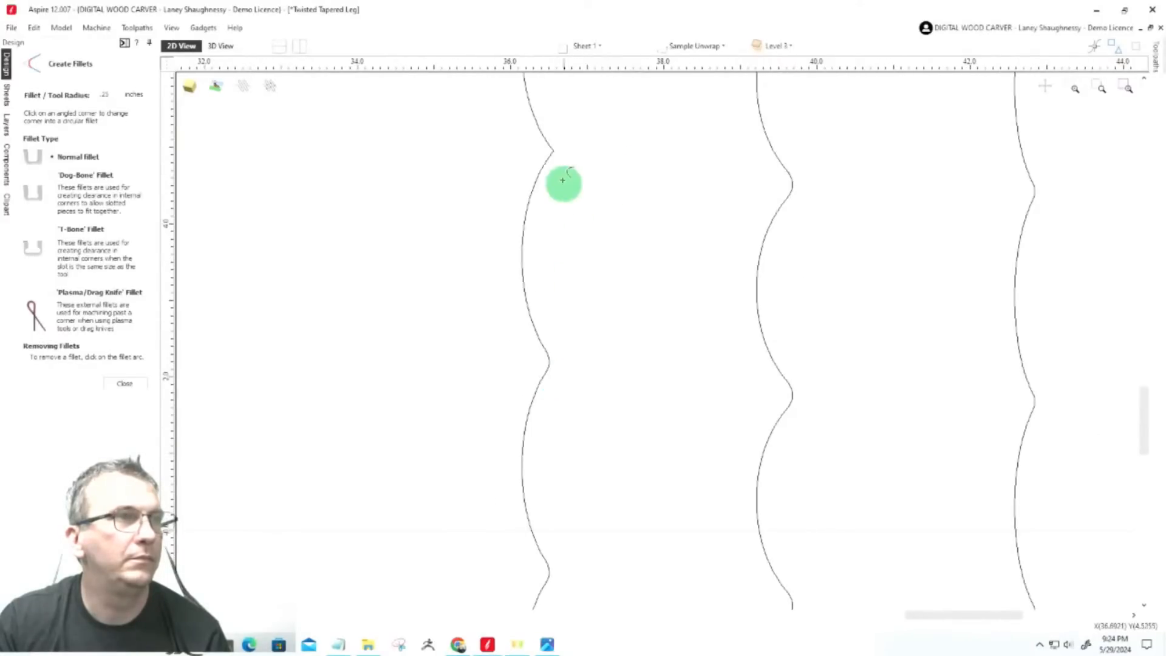
scroll(552, 146, "up", 8)
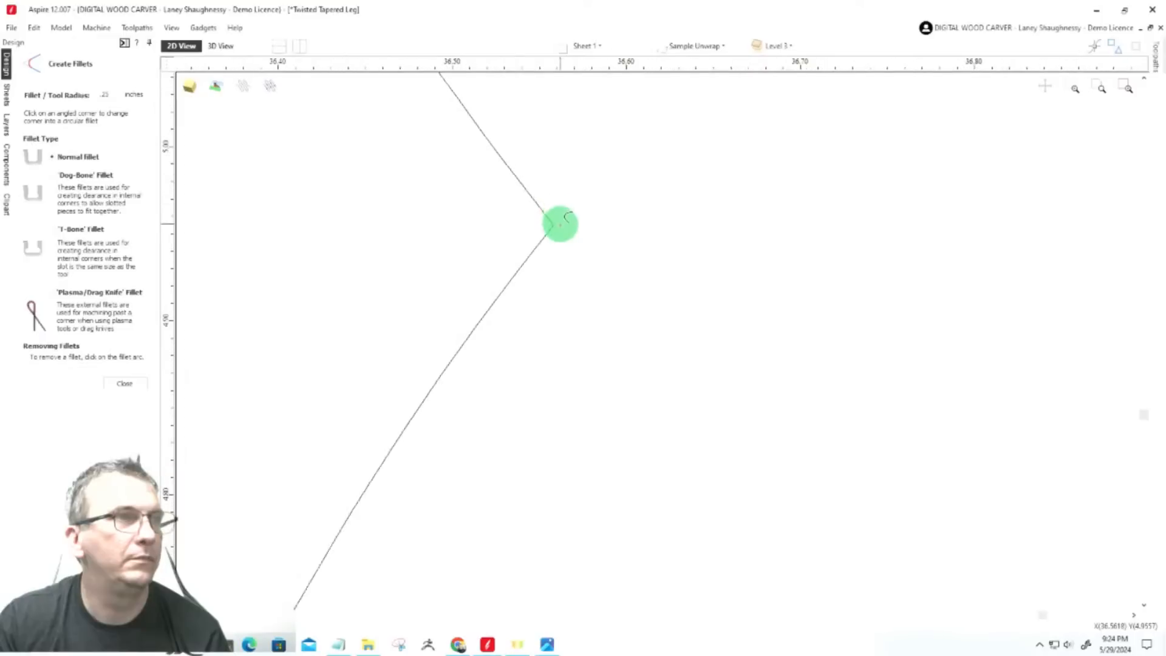
left_click(556, 226)
scroll(573, 417, "down", 9)
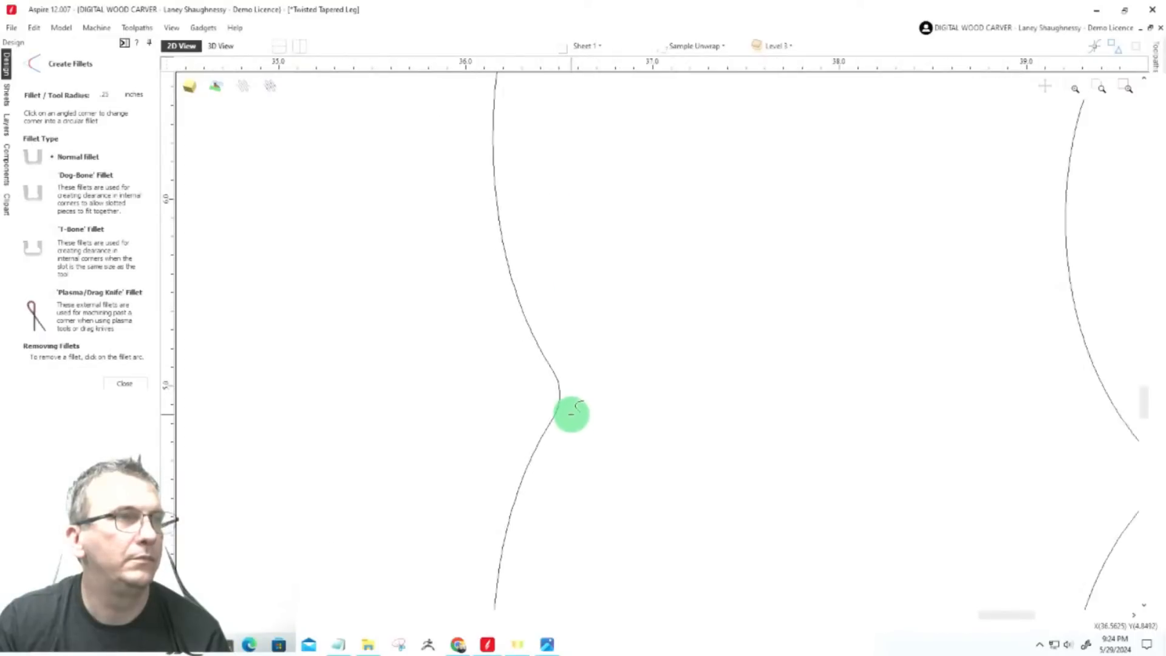
scroll(571, 414, "down", 3)
scroll(596, 146, "down", 3)
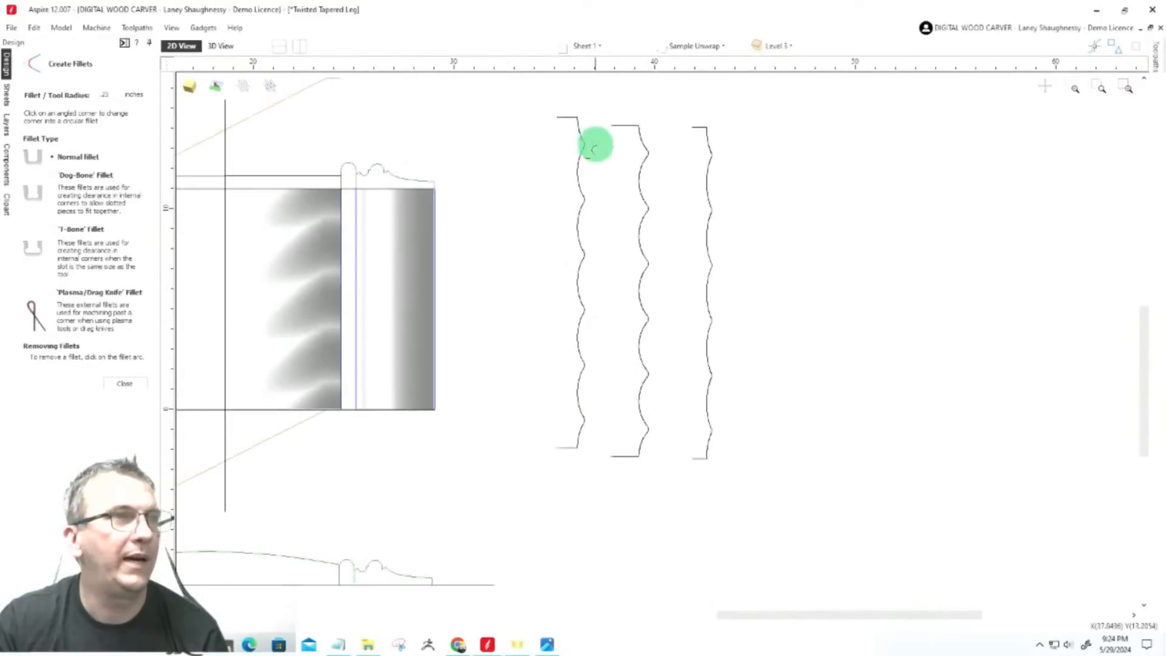
scroll(484, 233, "down", 3)
left_click(128, 383)
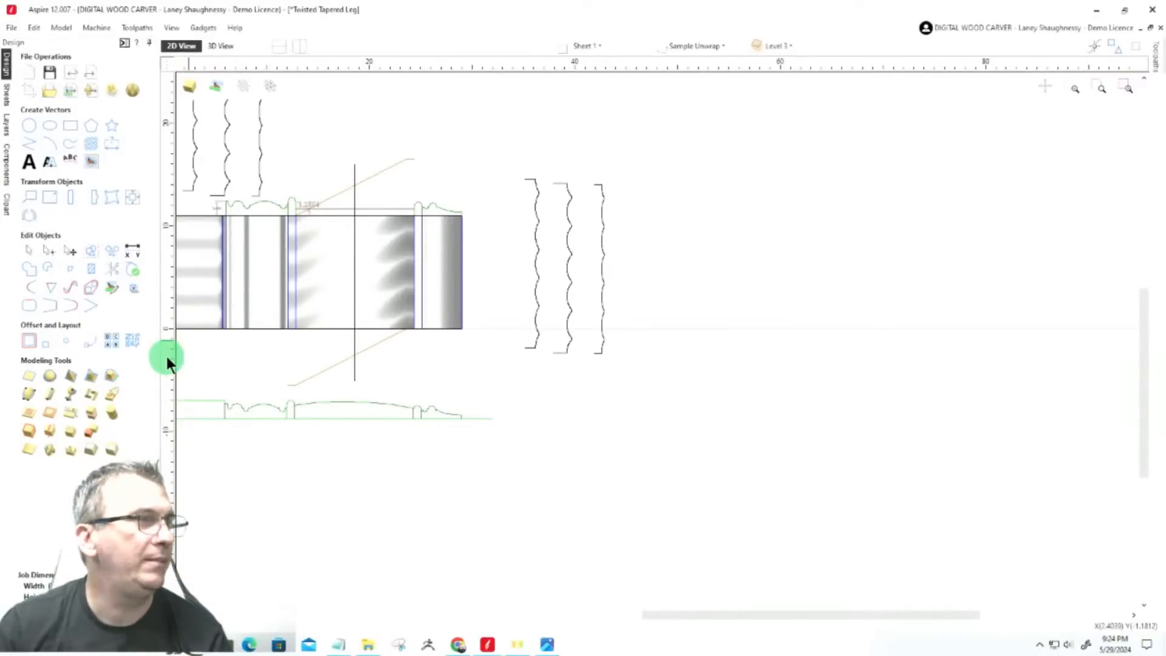
Start a Two Rail Sweep with the lower and upper angled lines of the twist section as drive rails
left_click(29, 394)
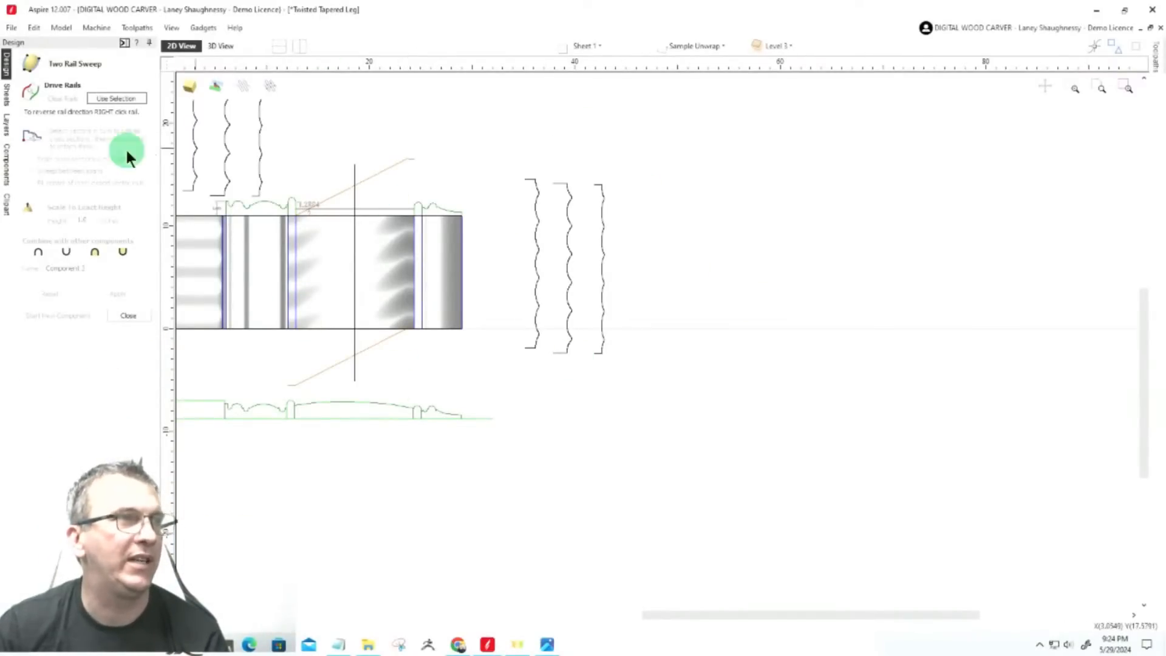
scroll(261, 192, "down", 2)
scroll(346, 298, "up", 5)
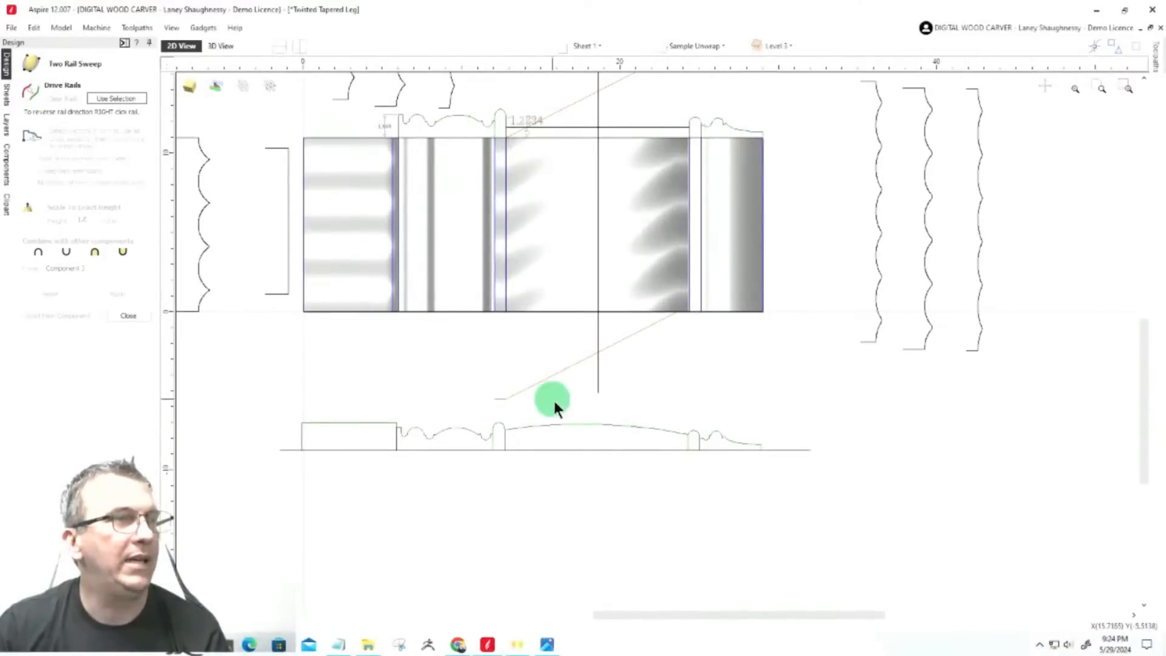
left_click(544, 382)
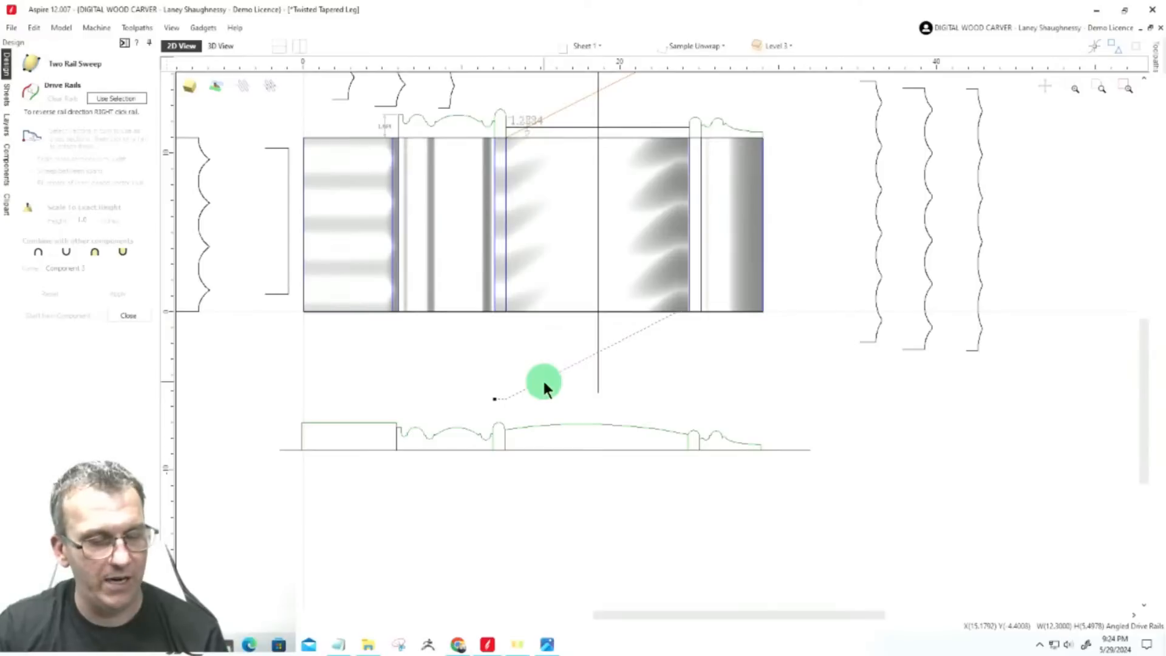
left_click(556, 111, "shift")
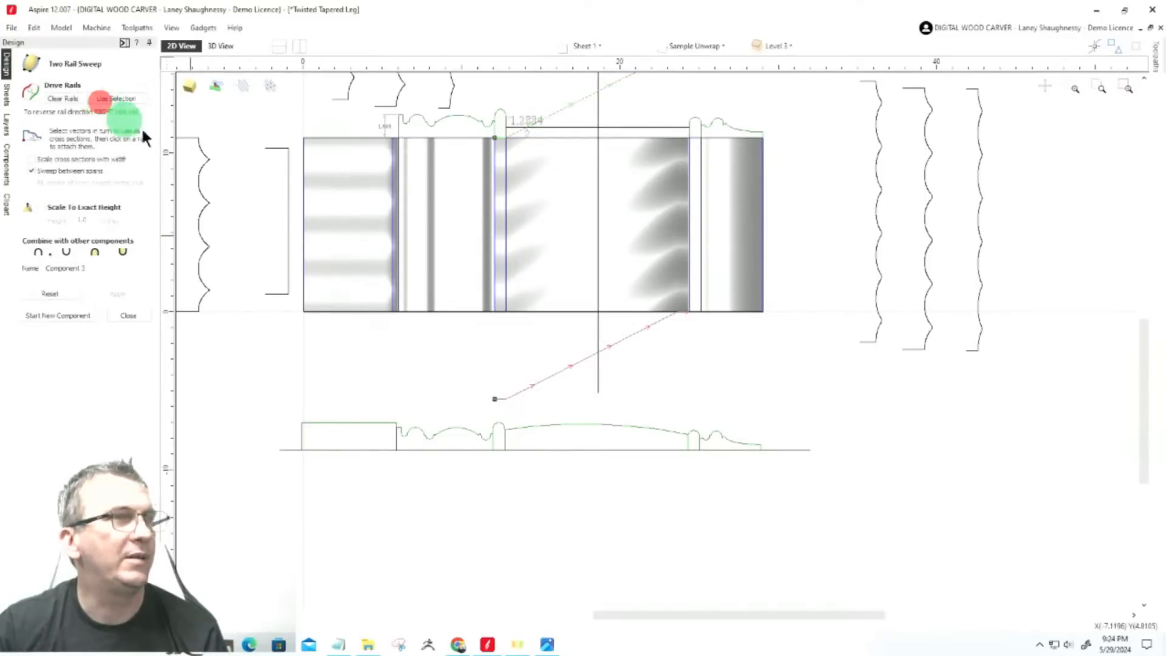
Attach the filleted twist-start, middle and shallow end profiles as cross sections at the rails' start, center line crossing and end
left_click(875, 344)
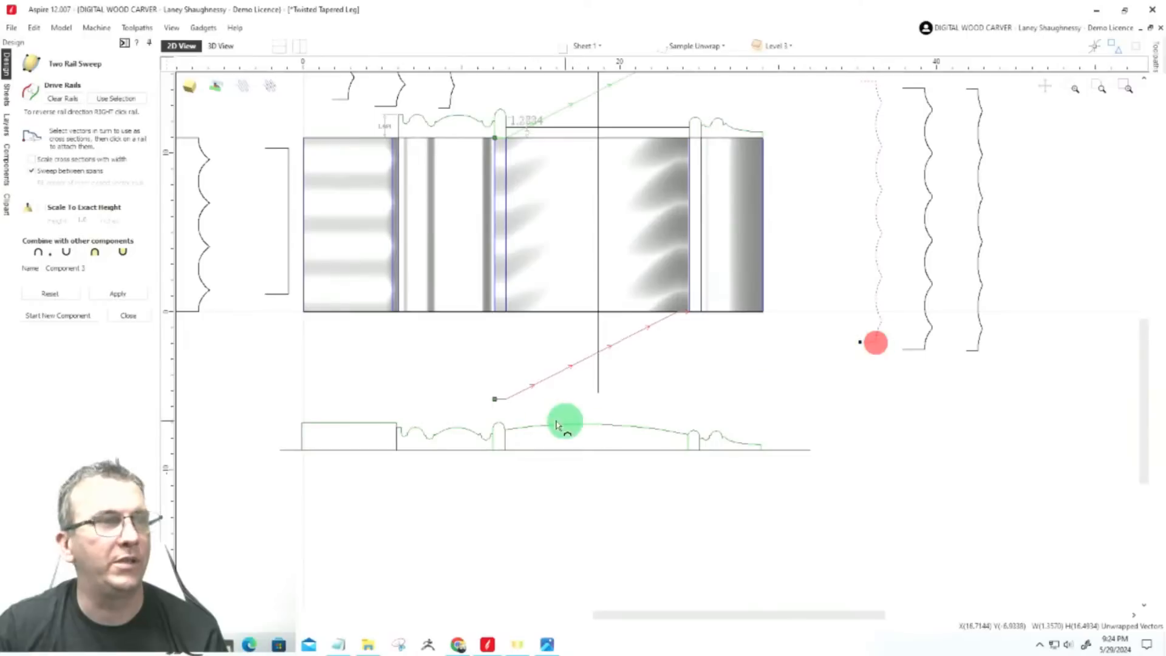
left_click(496, 401)
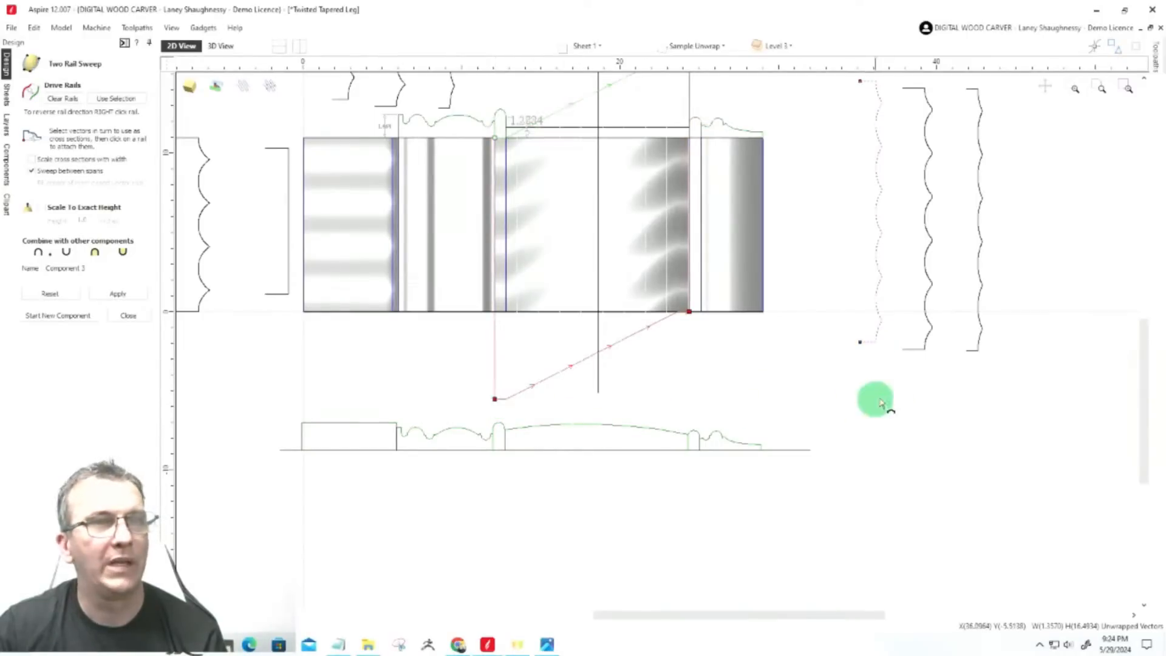
left_click(924, 352)
scroll(595, 352, "up", 4)
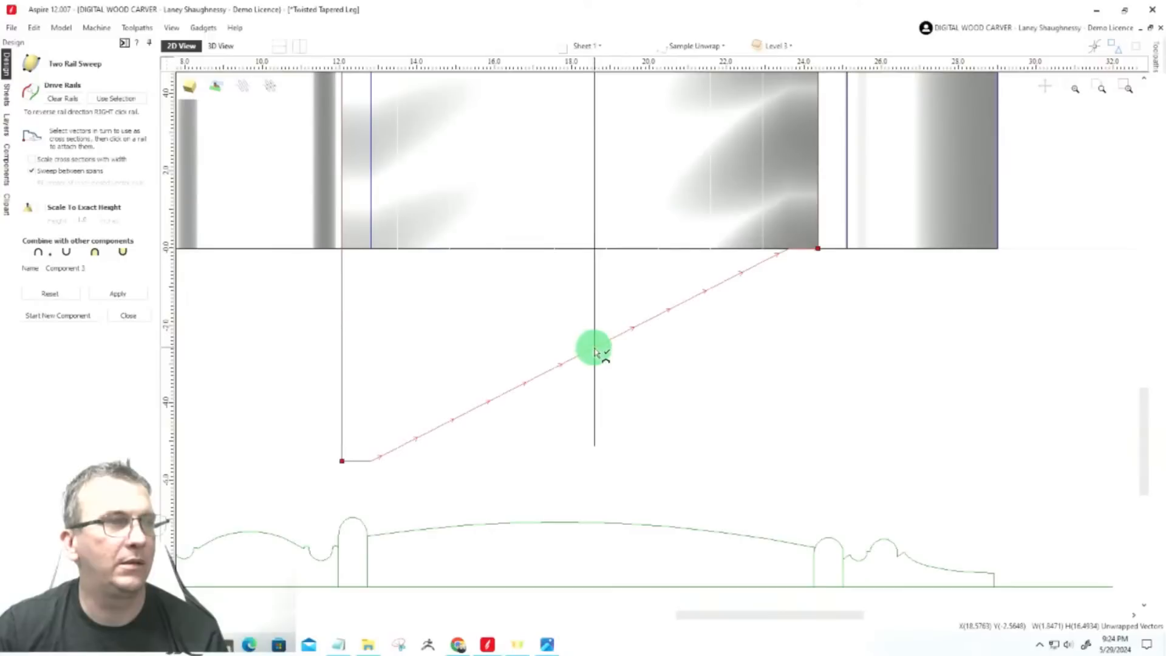
left_click(595, 351)
scroll(564, 428, "down", 4)
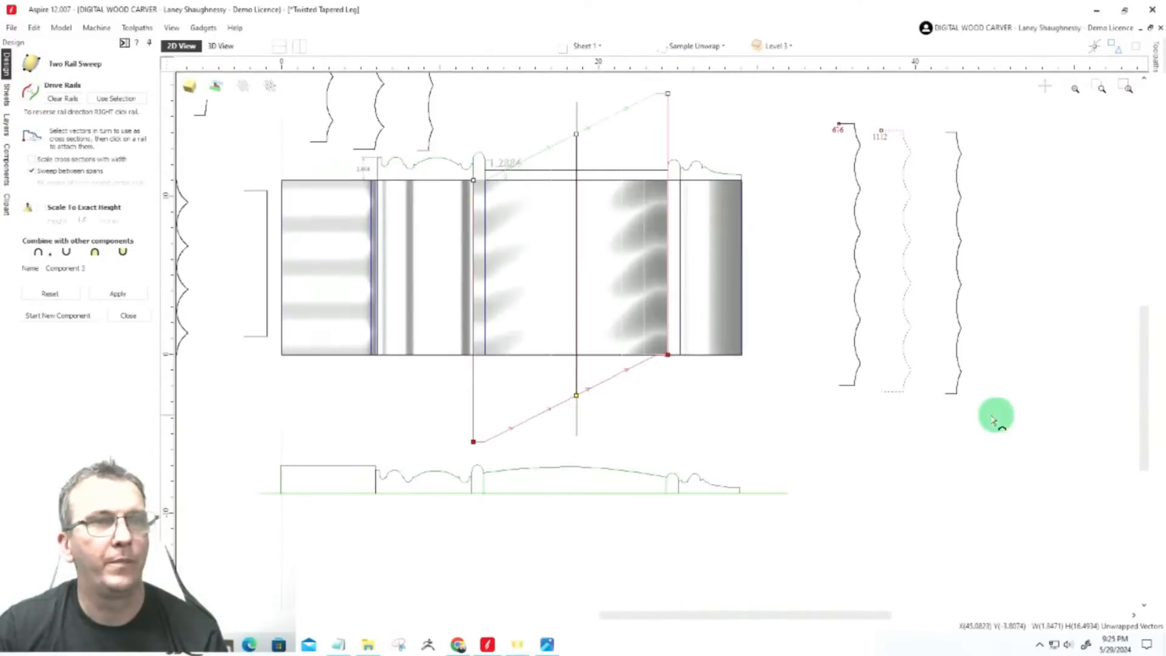
left_click(958, 397)
scroll(664, 354, "up", 6)
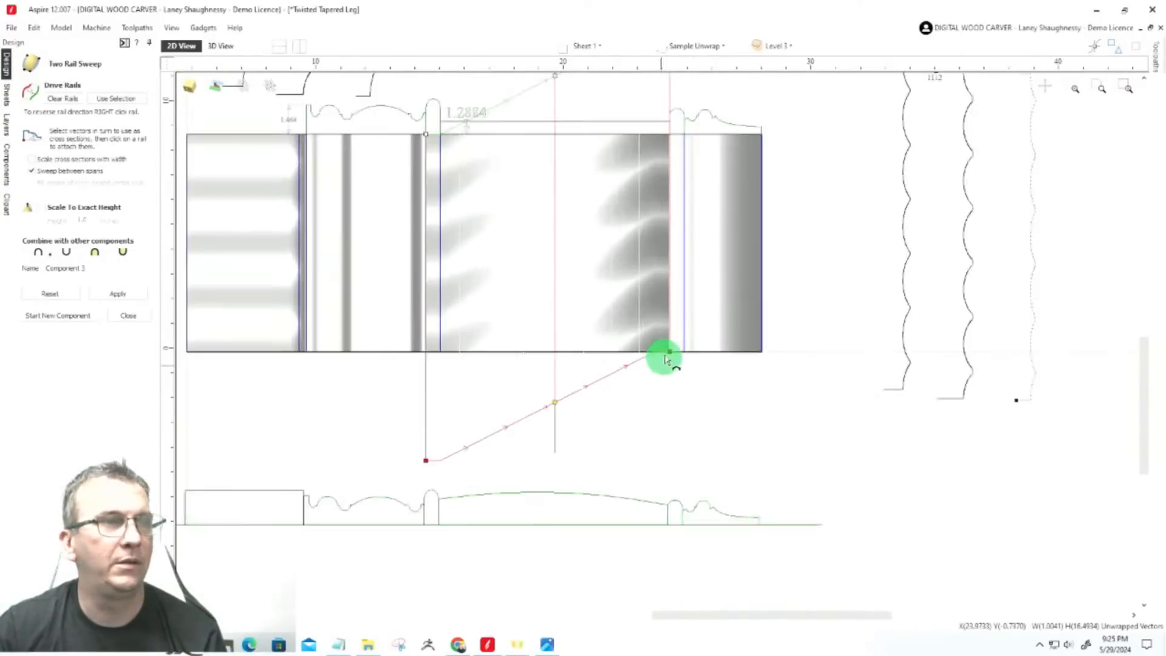
left_click(679, 350)
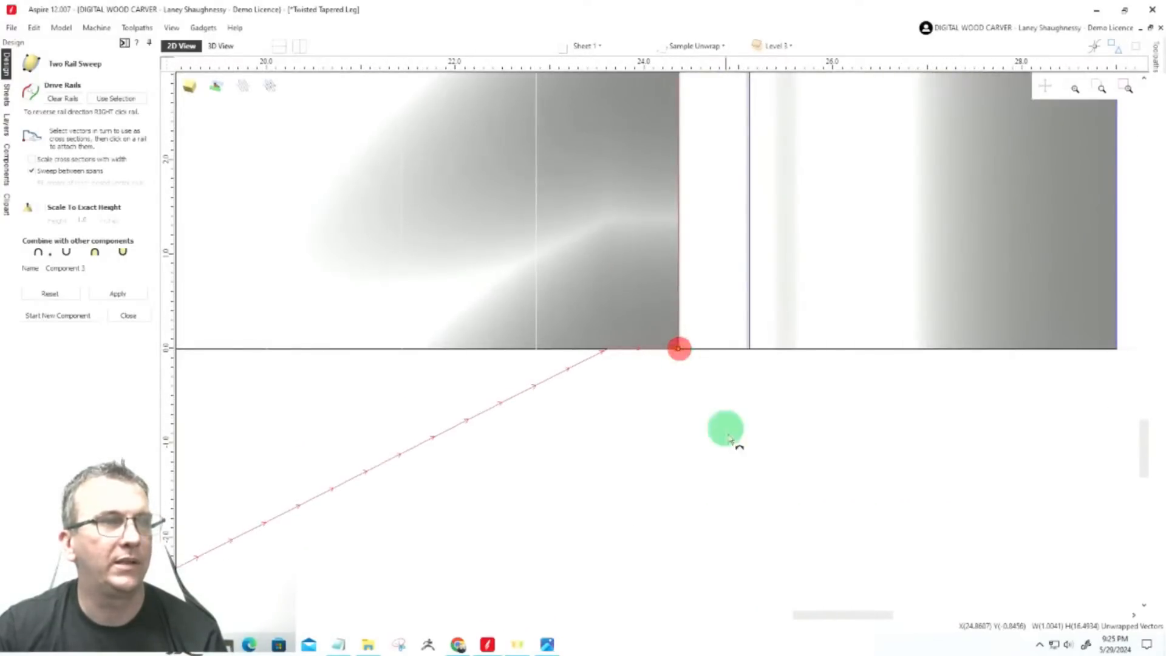
scroll(739, 443, "down", 5)
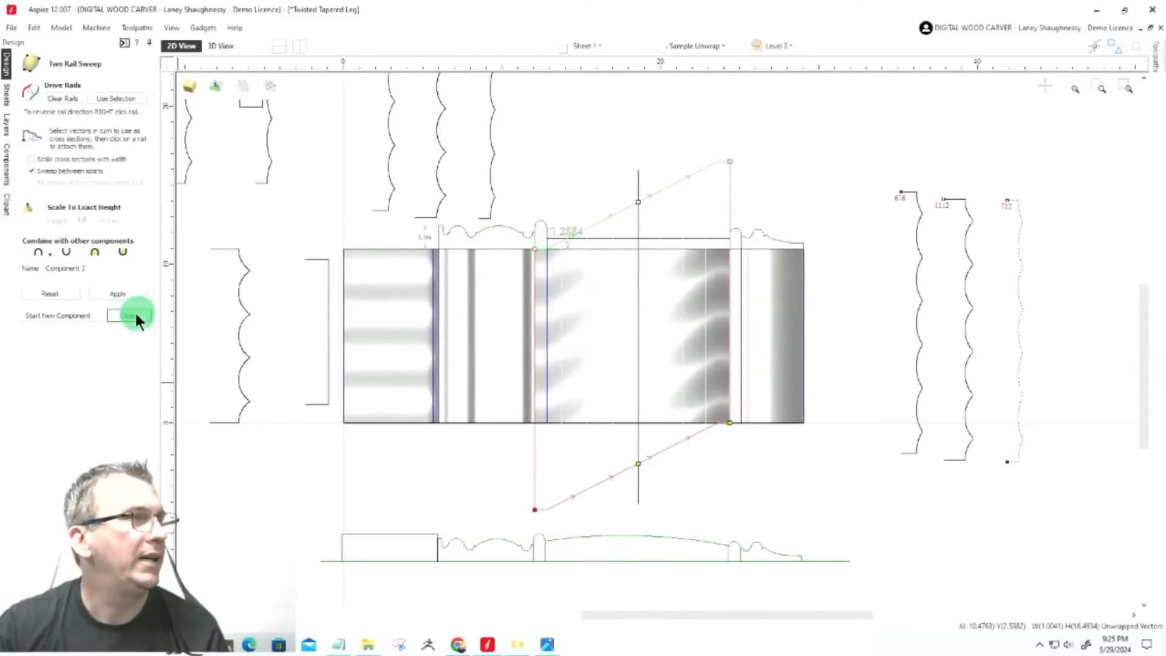
Name the swept component Filleted Twist, set it to merge with the other components, and create it
left_click_drag(100, 271, 1, 269)
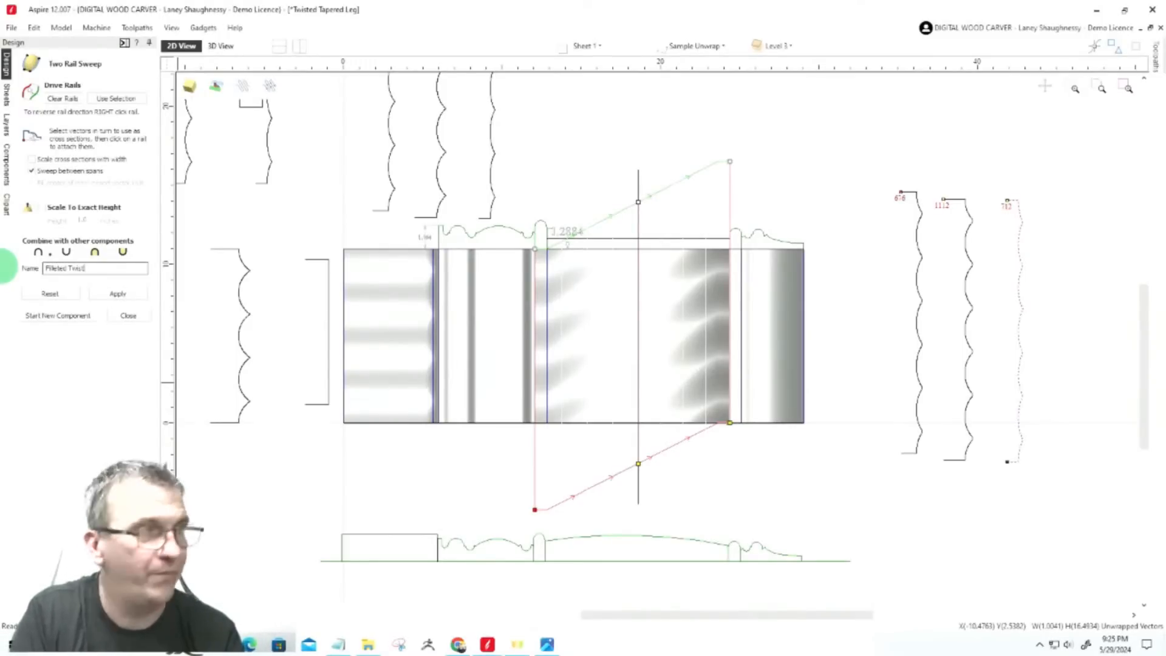
left_click(102, 251)
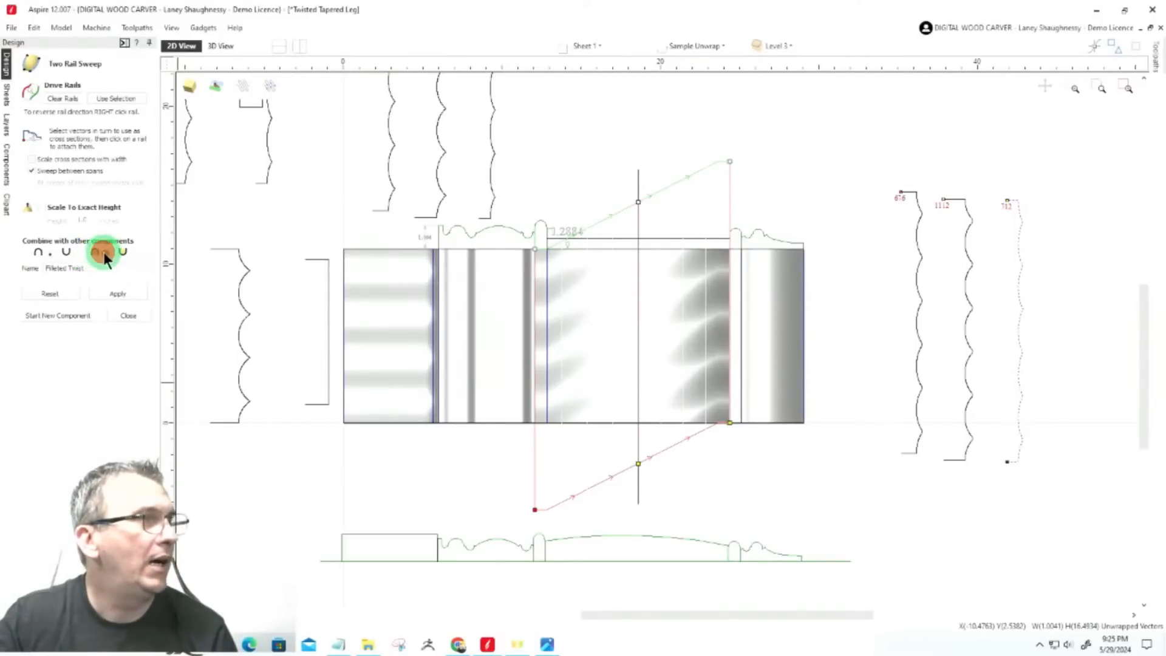
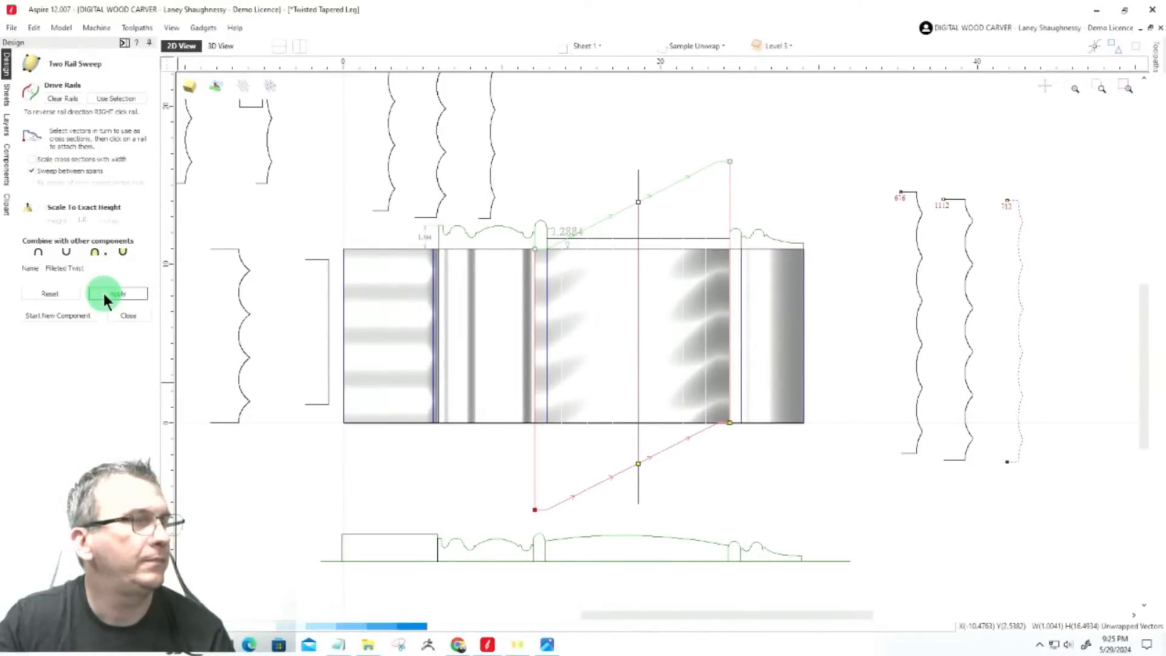
left_click(129, 260)
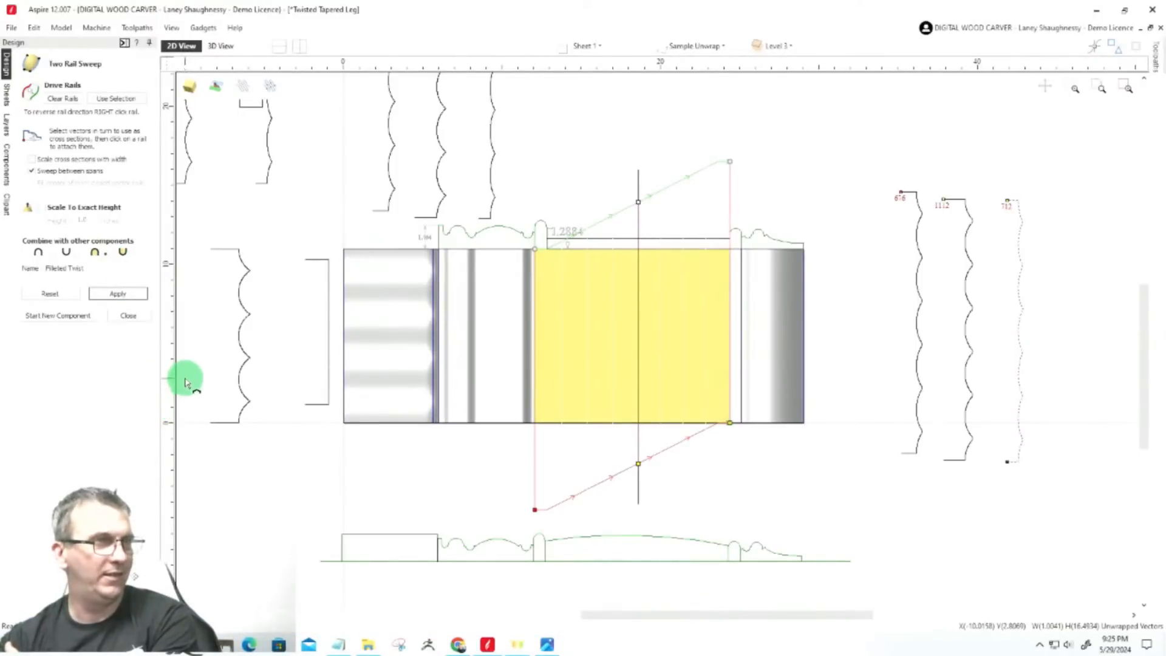
scroll(439, 261, "up", 2)
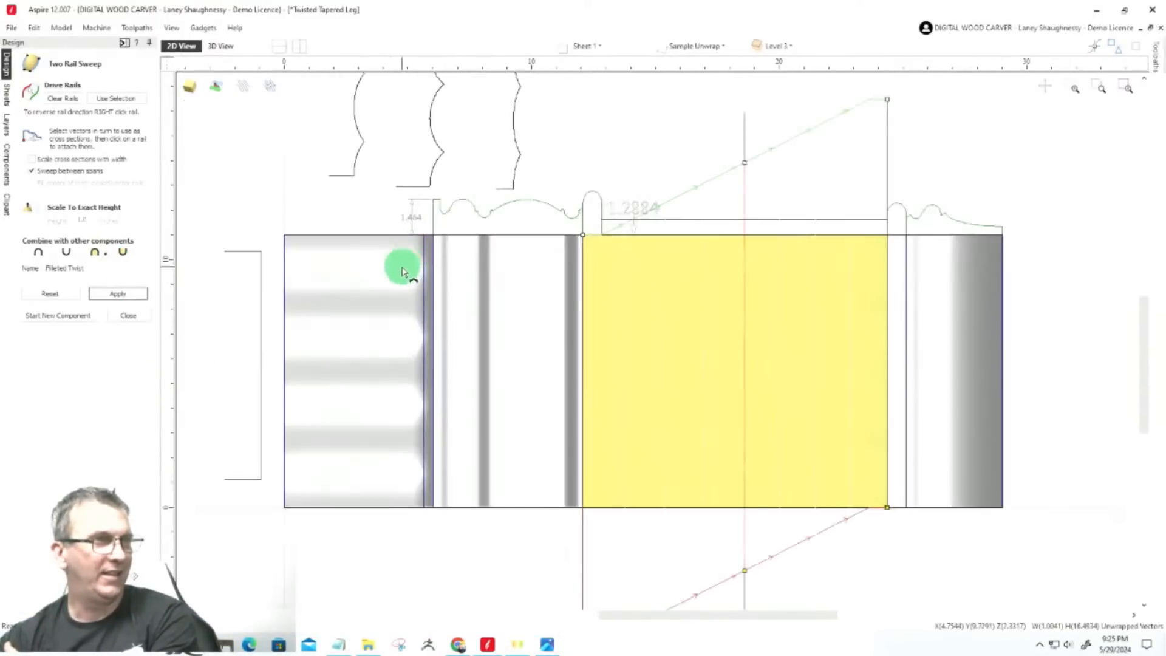
scroll(489, 333, "down", 4)
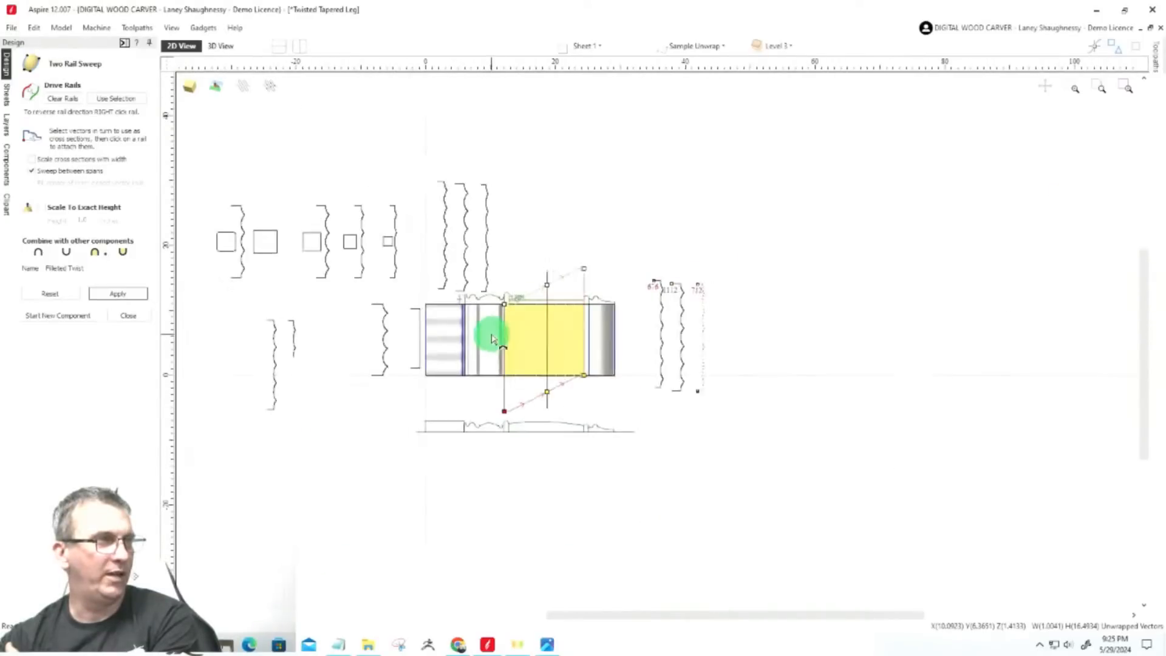
scroll(371, 319, "up", 3)
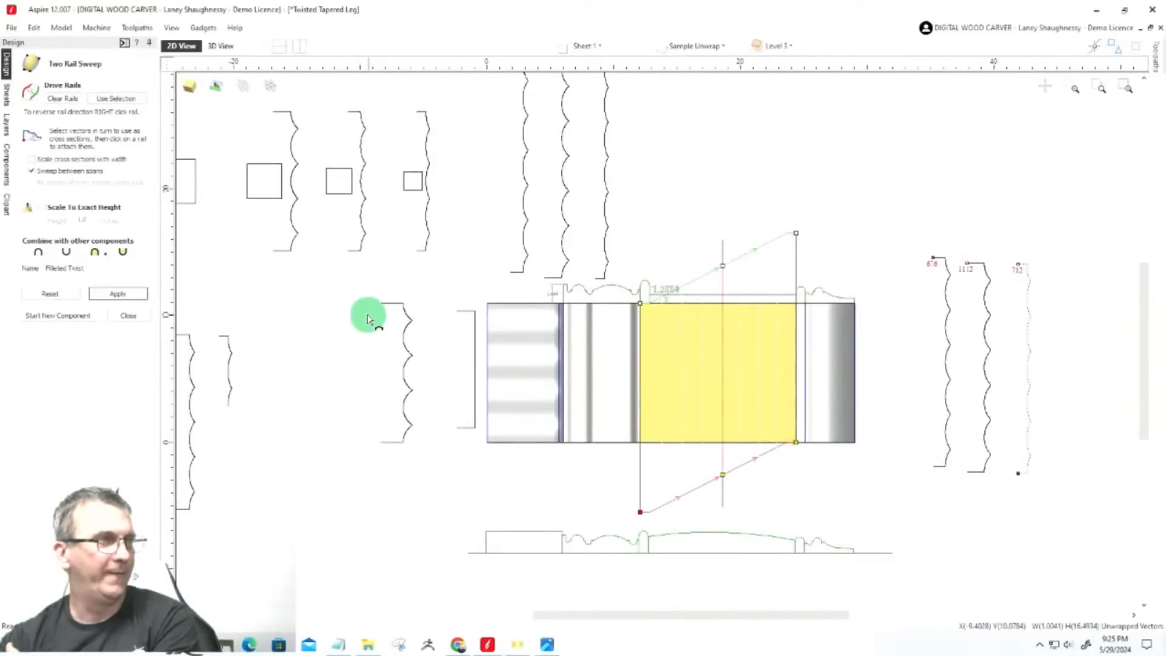
left_click(130, 316)
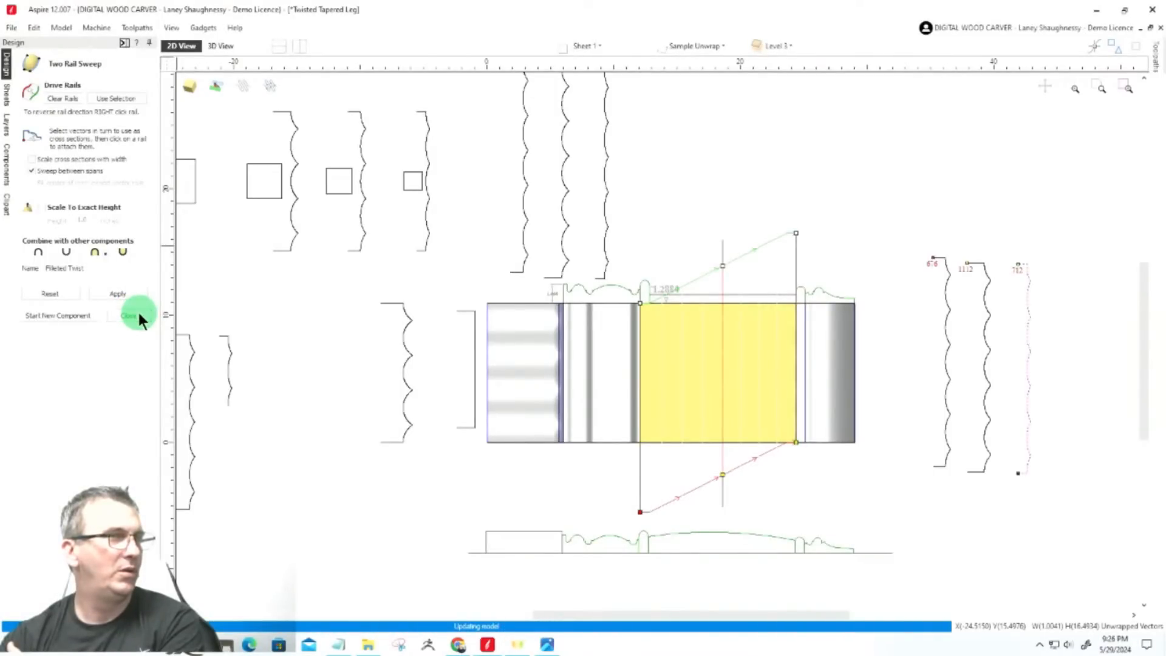
left_click(138, 316)
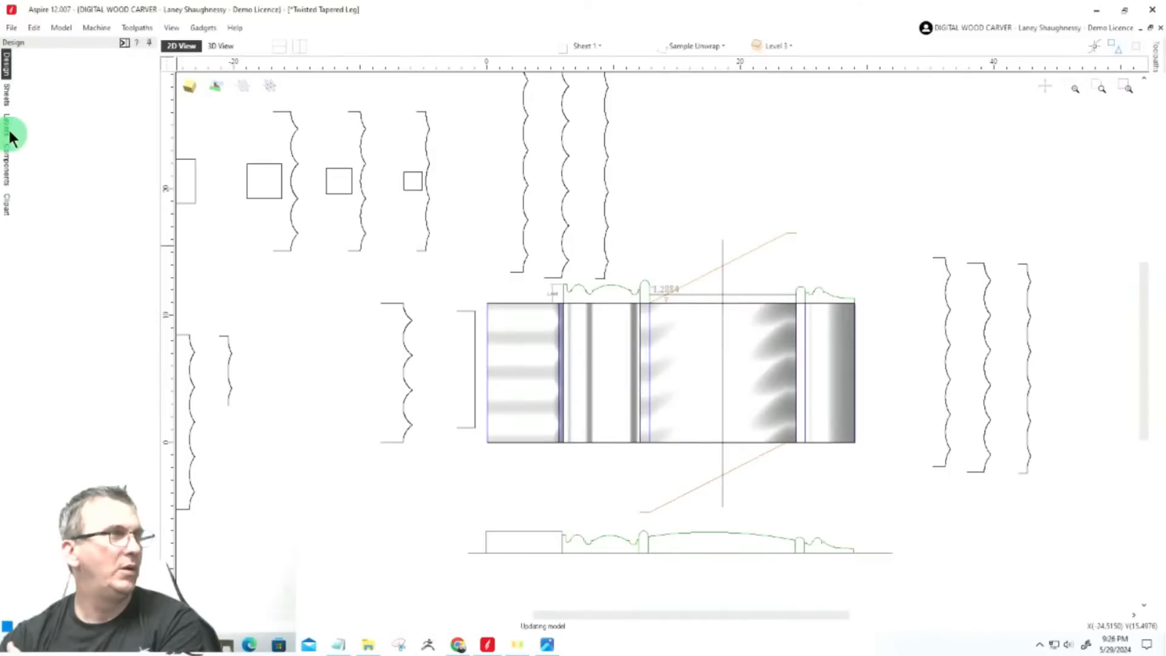
Hide the Twist Profile component and move Filleted Twist below Revised Bun in the Level 3 component order
left_click(8, 162)
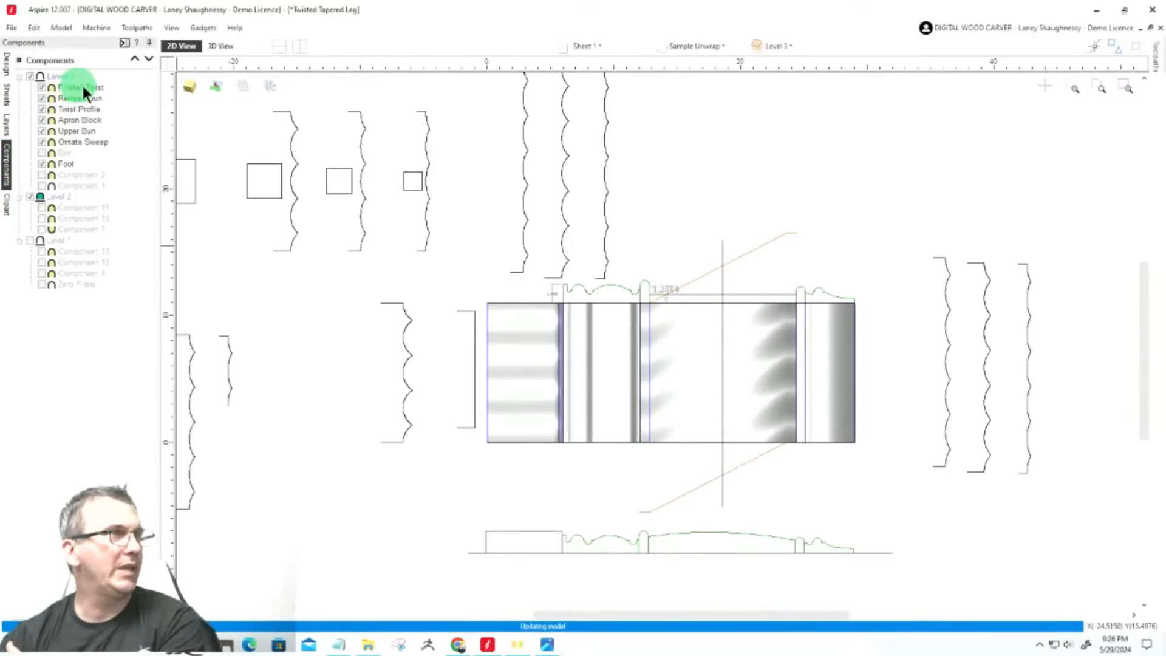
left_click(42, 109)
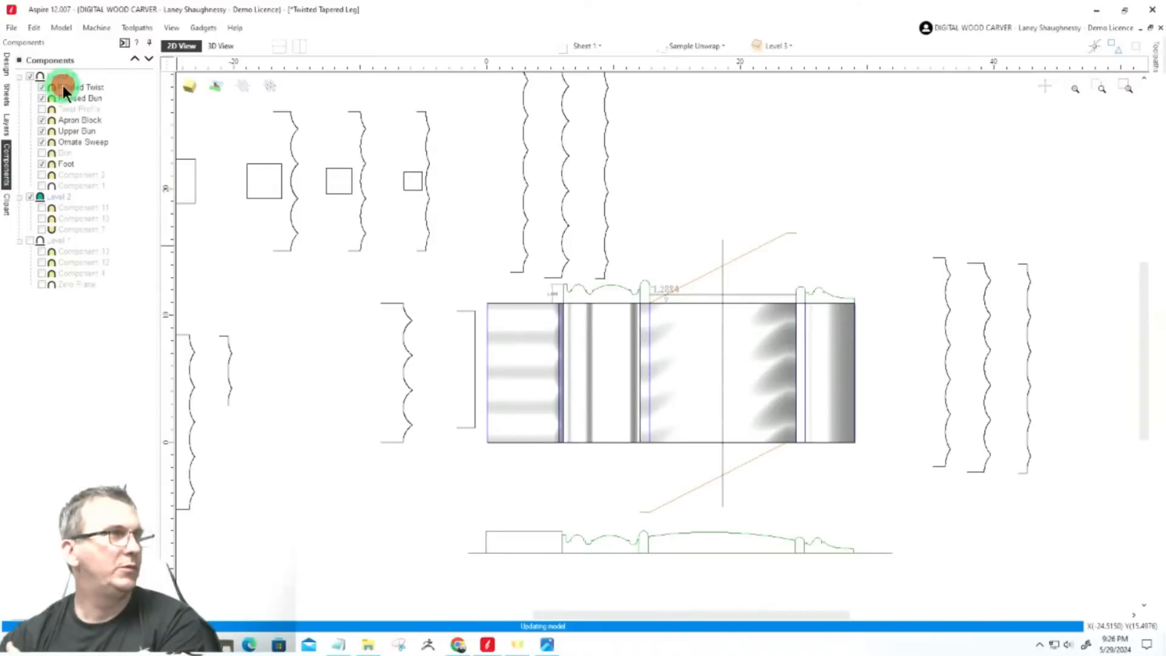
left_click_drag(63, 91, 64, 105)
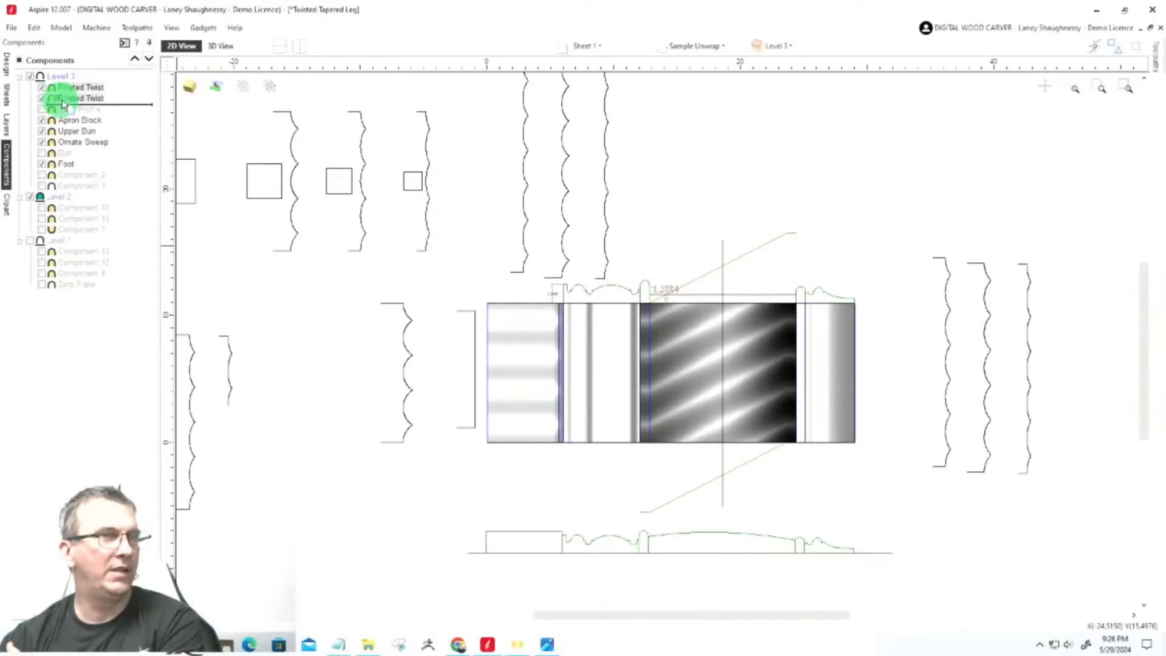
Deselect Filleted Twist and examine the twisted section up close on the 3D leg
left_click(220, 46)
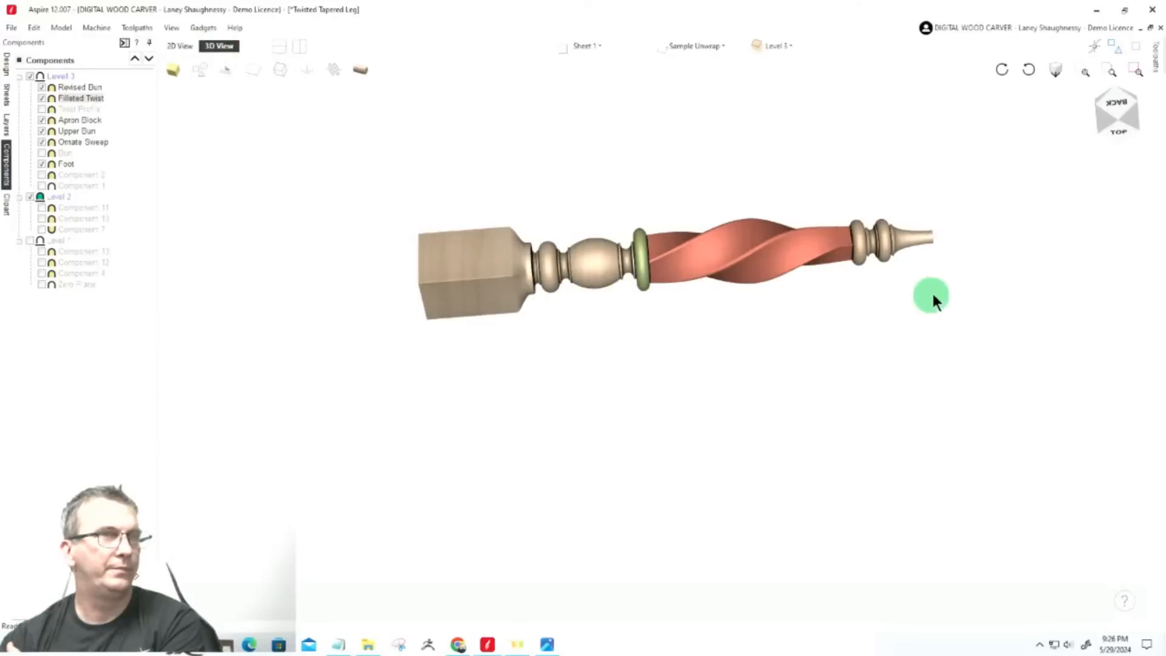
scroll(823, 240, "up", 2)
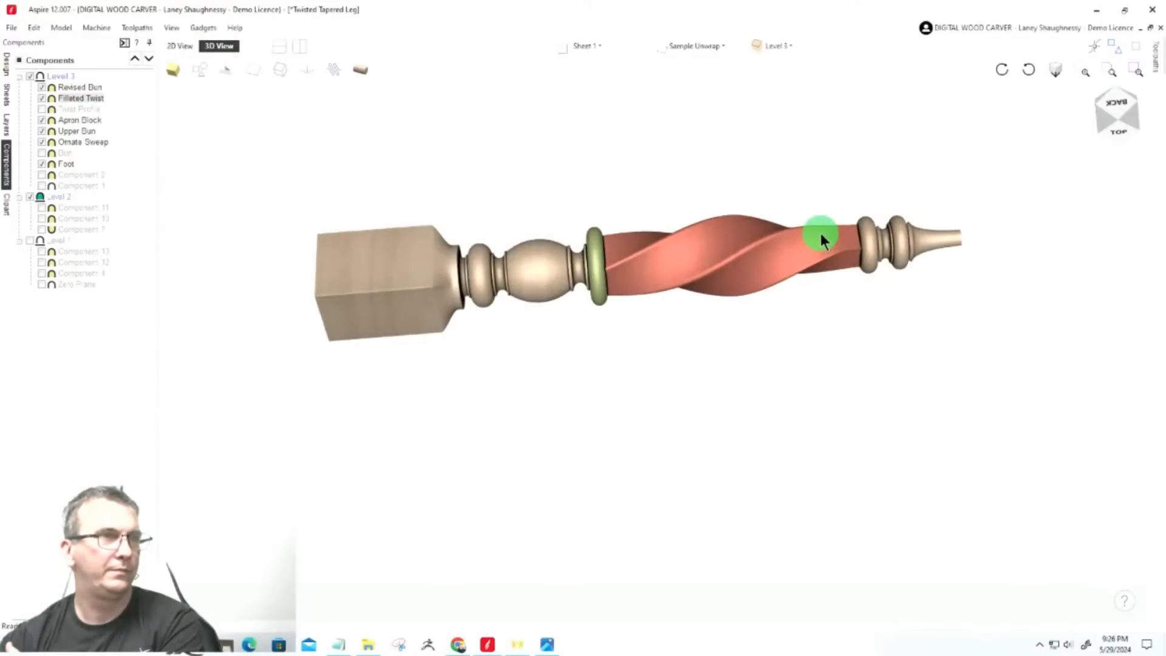
scroll(824, 240, "up", 3)
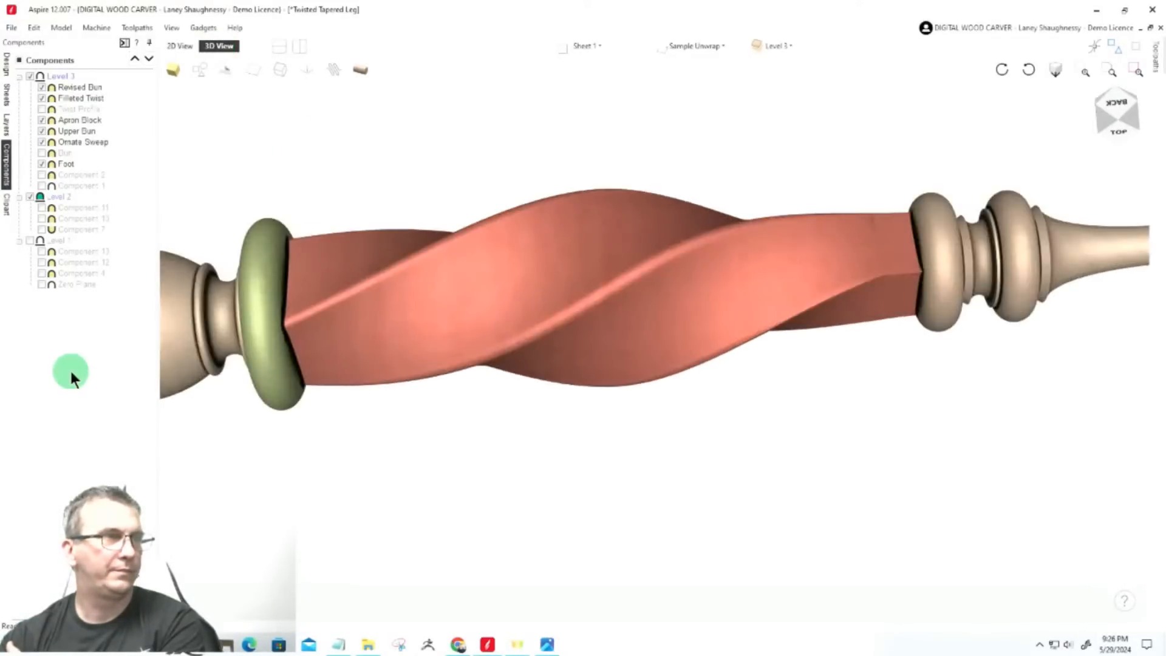
left_click(72, 370)
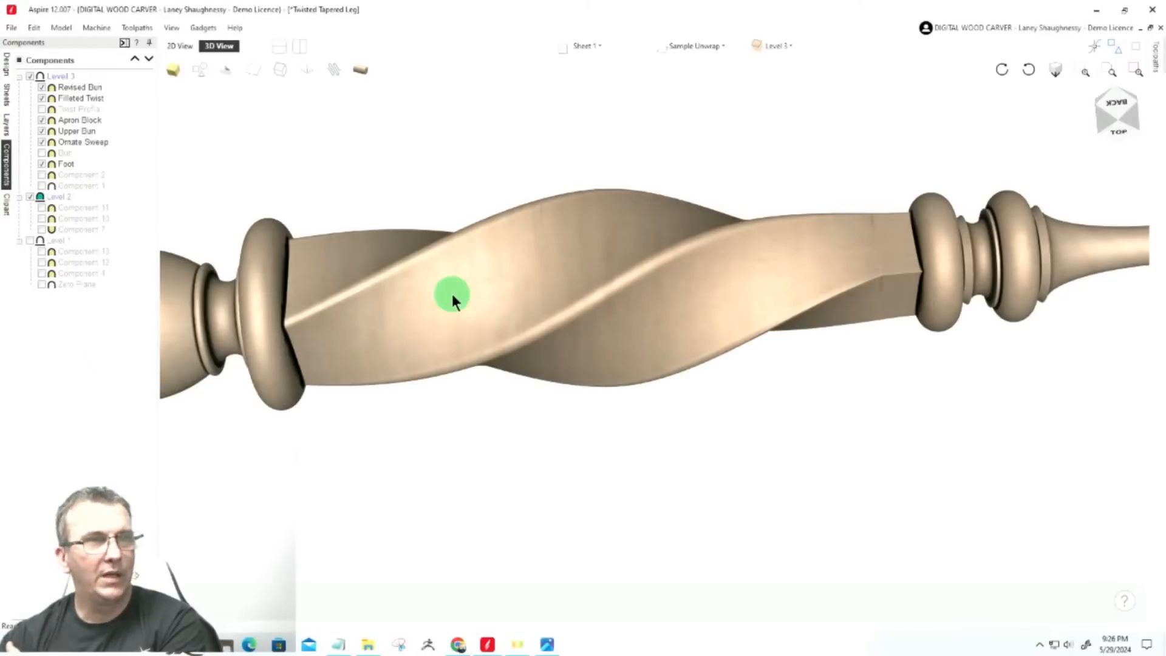
Inspect the cusps of the three scalloped profiles for a missed fillet and compare with the 3D twist's edge beside the foot
left_click(177, 46)
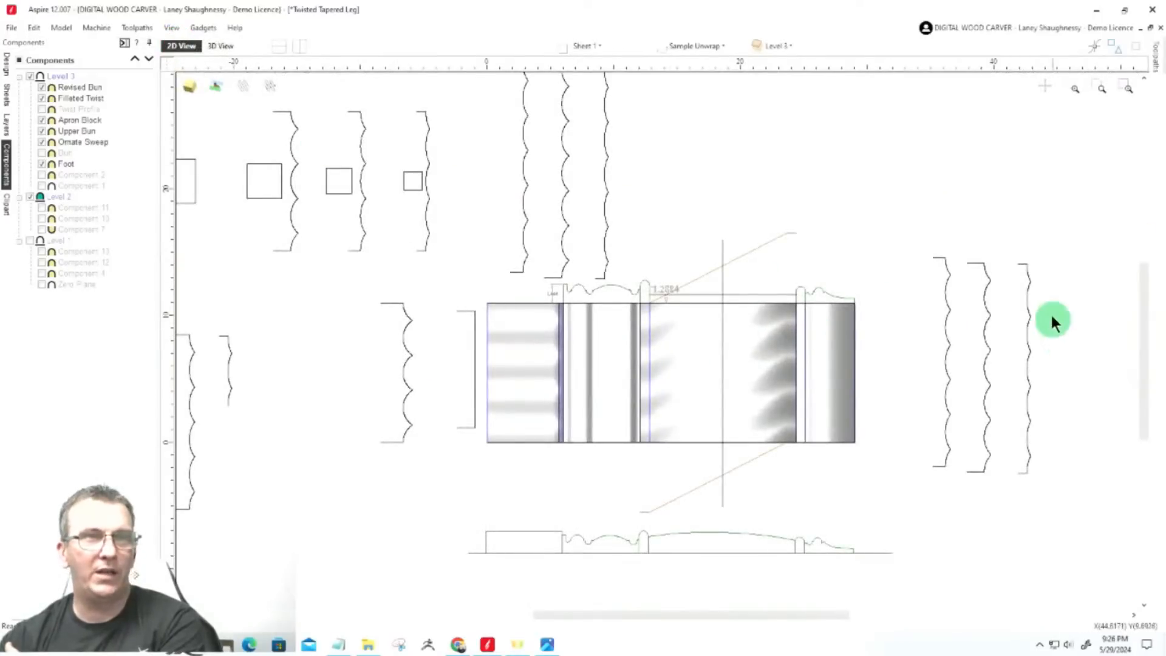
scroll(1045, 286, "up", 3)
scroll(1014, 275, "down", 4)
scroll(1084, 489, "up", 4)
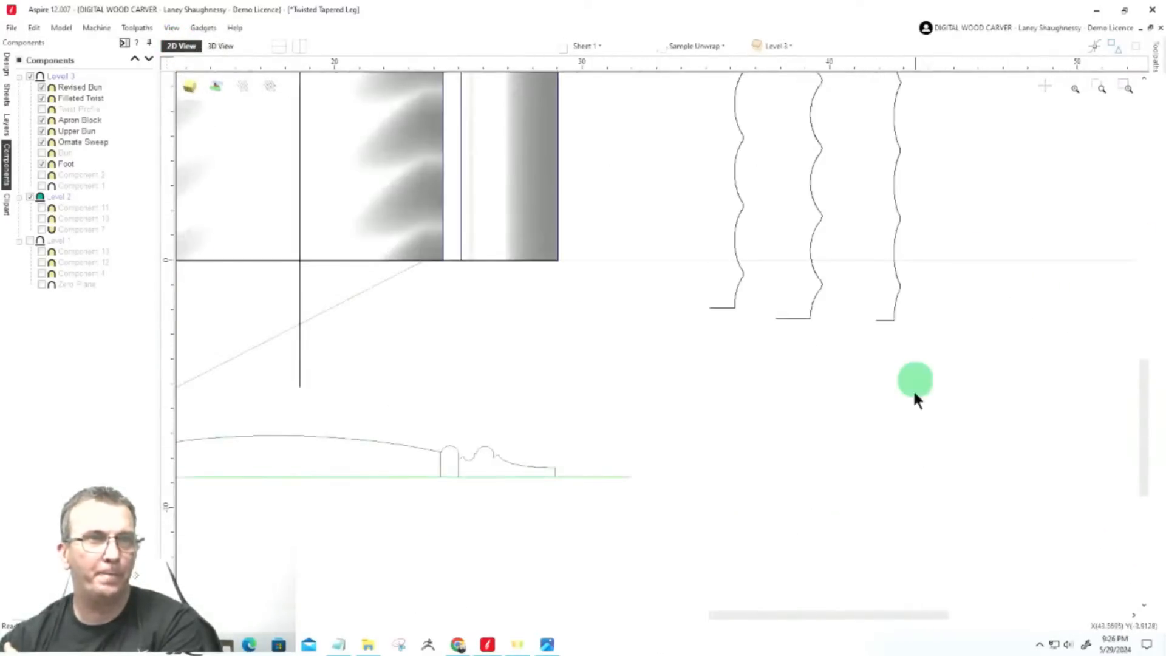
scroll(915, 398, "down", 2)
scroll(924, 318, "up", 5)
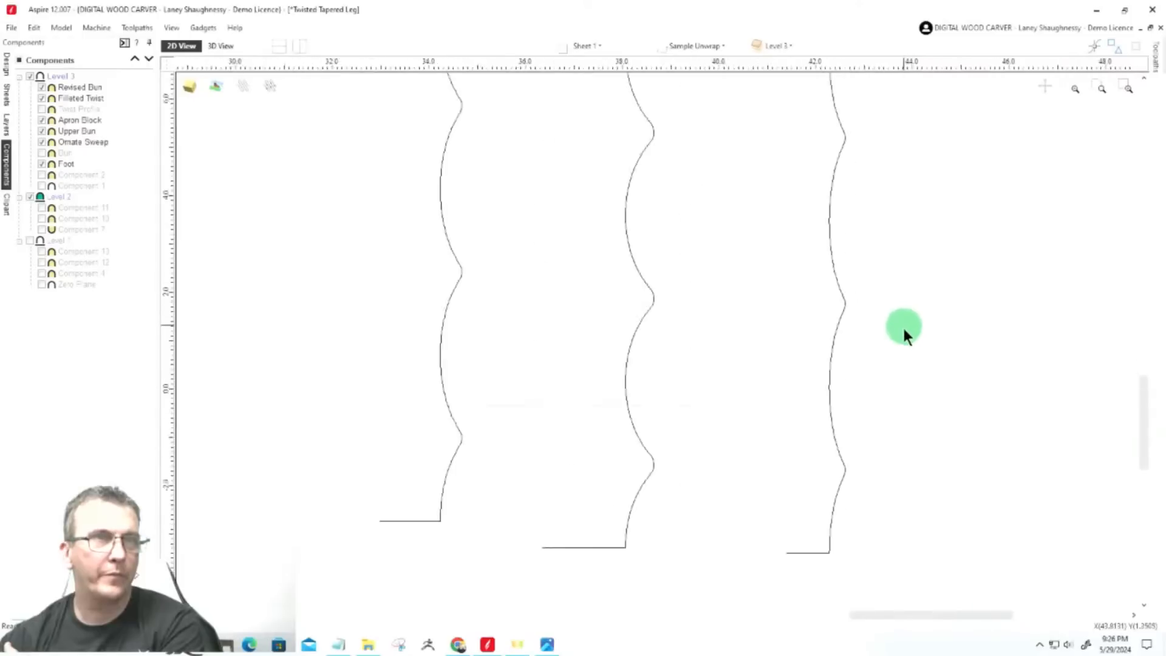
scroll(903, 313, "down", 2)
scroll(885, 182, "down", 2)
scroll(890, 125, "up", 1)
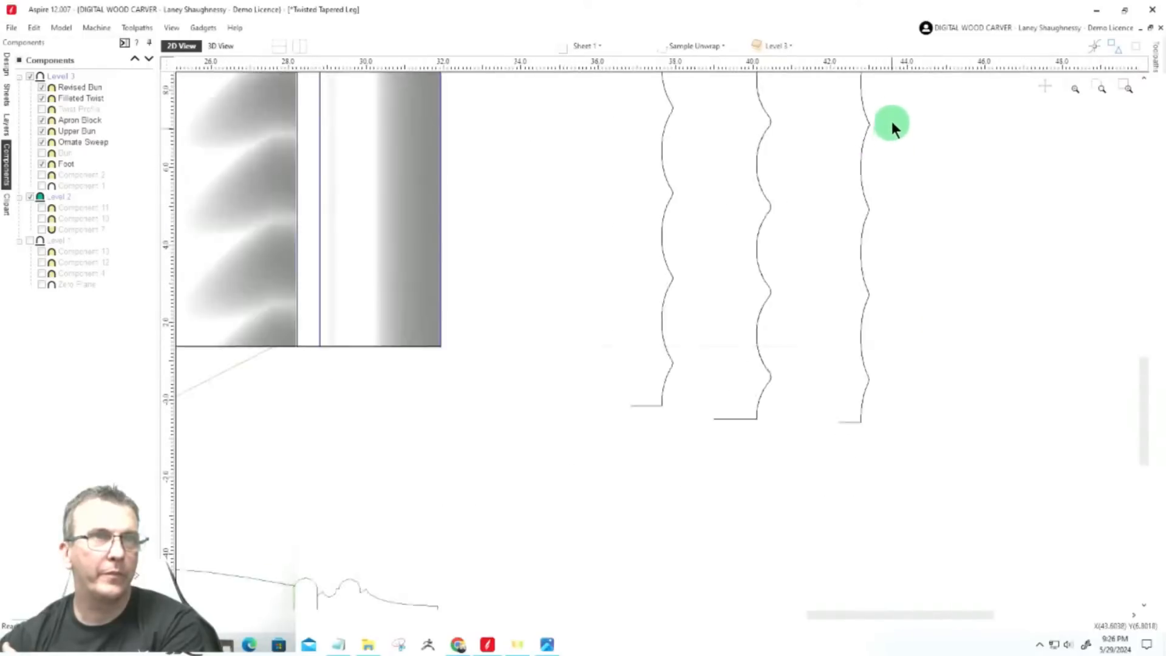
scroll(891, 125, "up", 8)
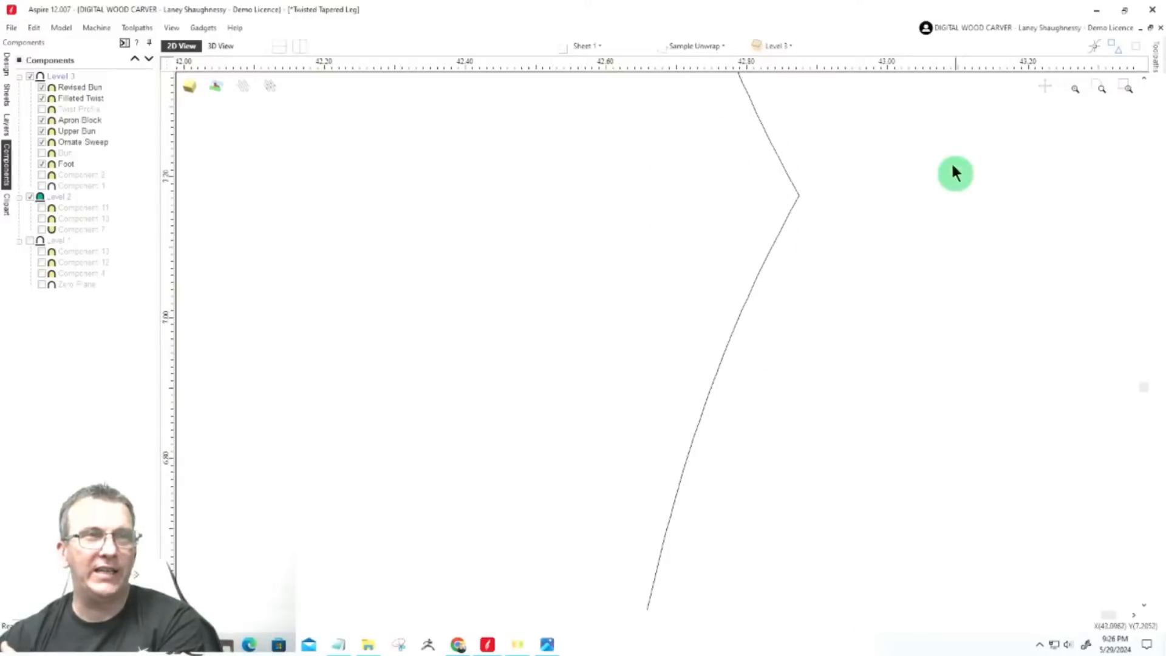
scroll(803, 184, "up", 4)
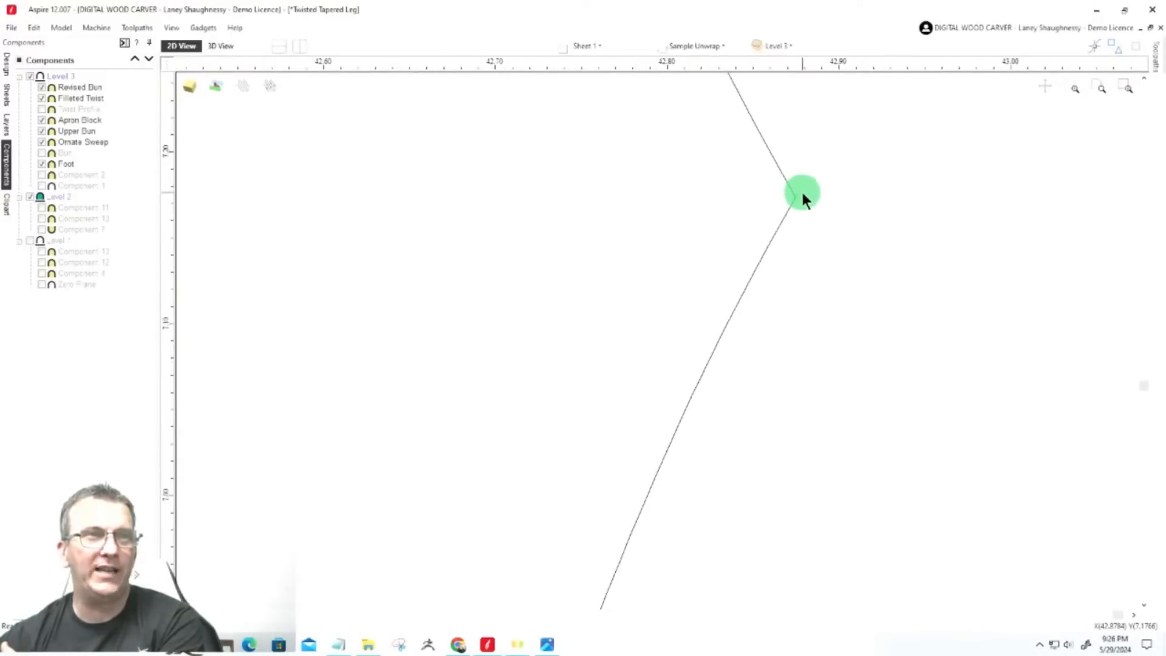
scroll(817, 216, "down", 12)
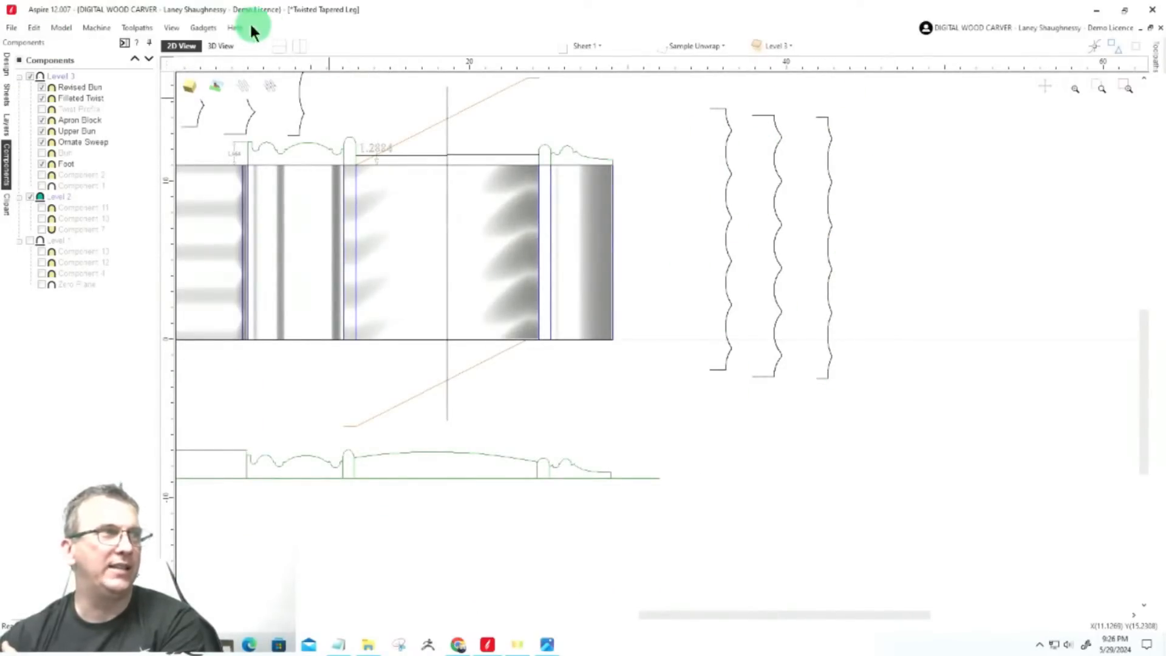
left_click(233, 46)
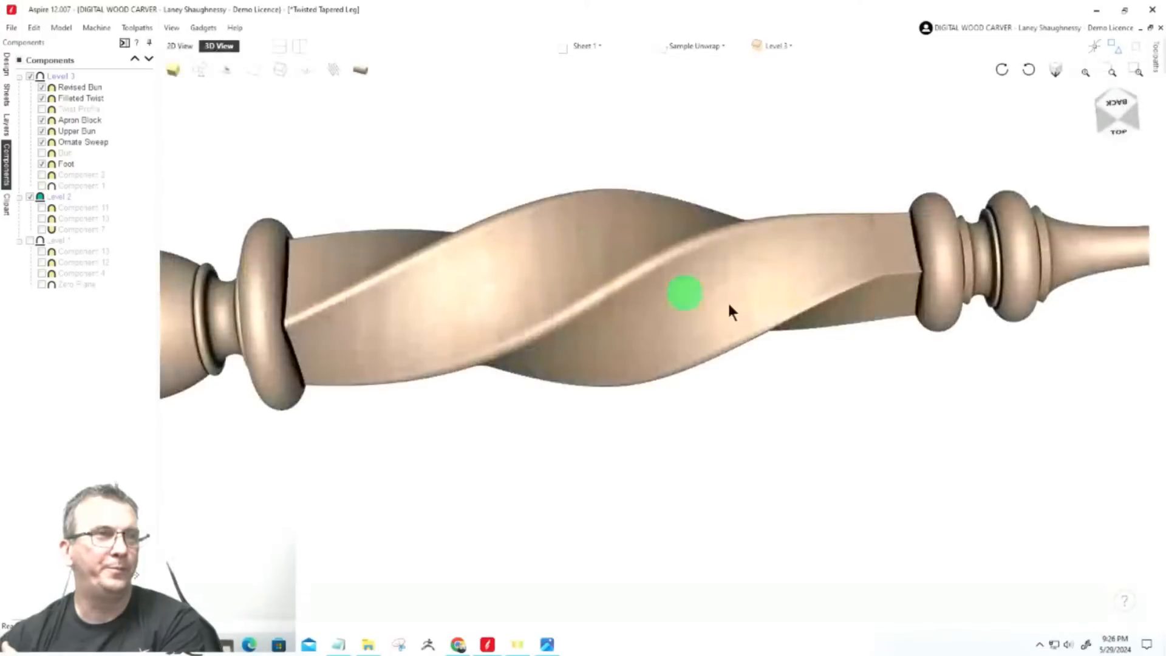
scroll(916, 285, "up", 3)
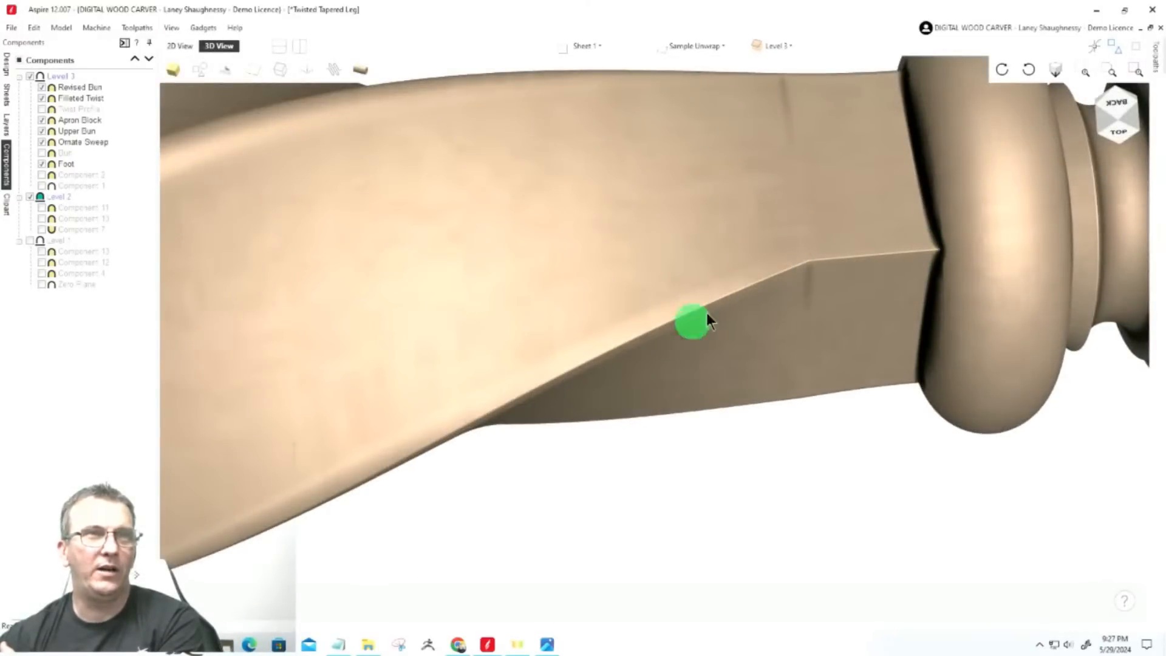
Delete the Filleted Twist component from the unwrapped 2D layout
left_click(175, 46)
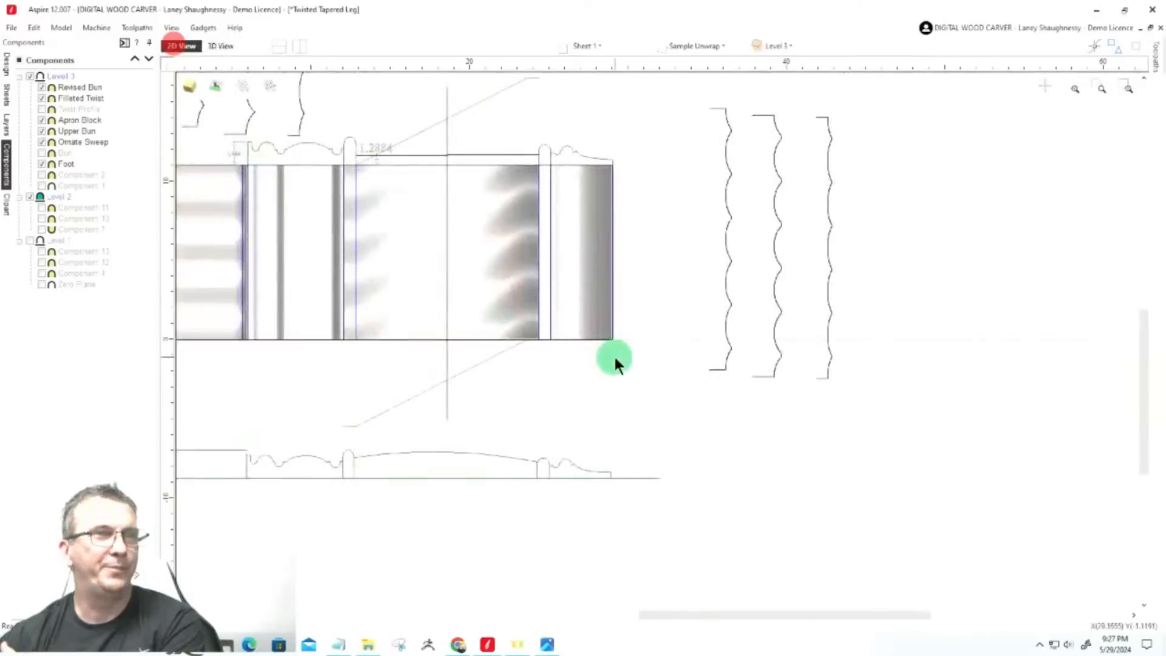
scroll(614, 355, "down", 2)
scroll(774, 271, "up", 3)
scroll(772, 280, "down", 2)
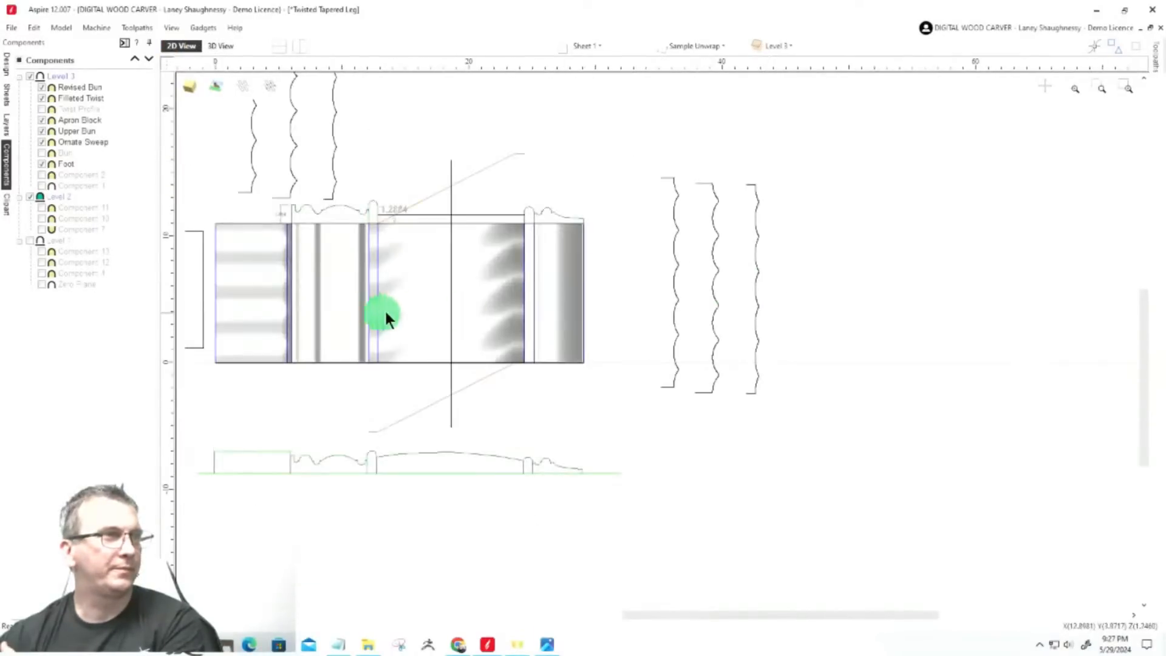
left_click(475, 295)
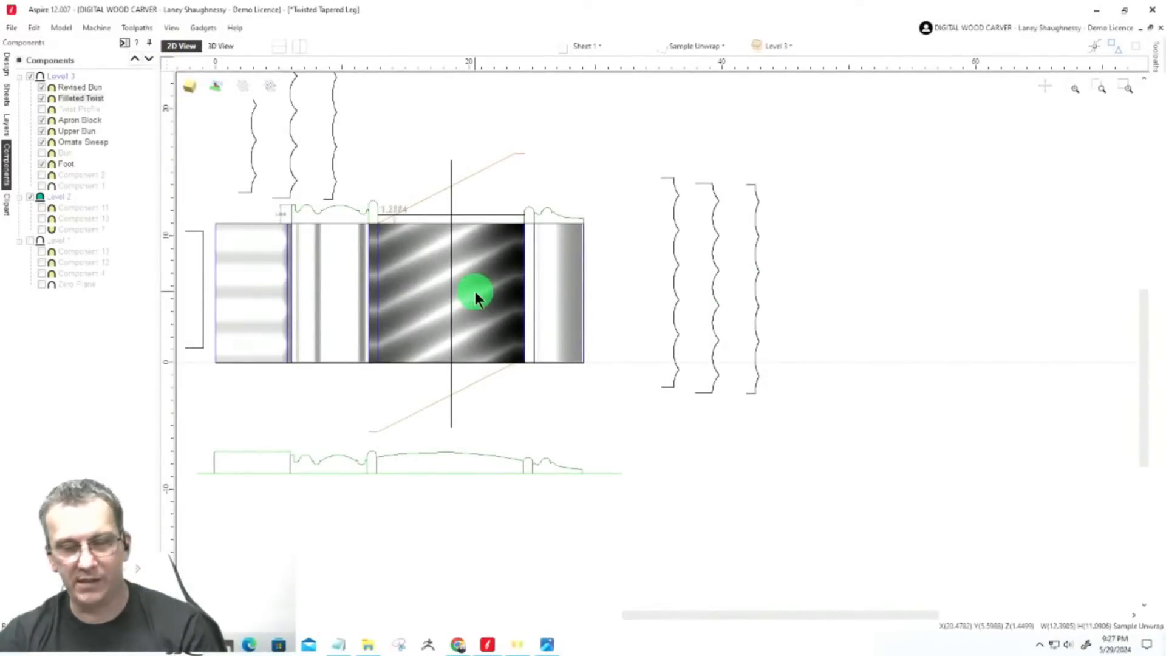
key("Delete")
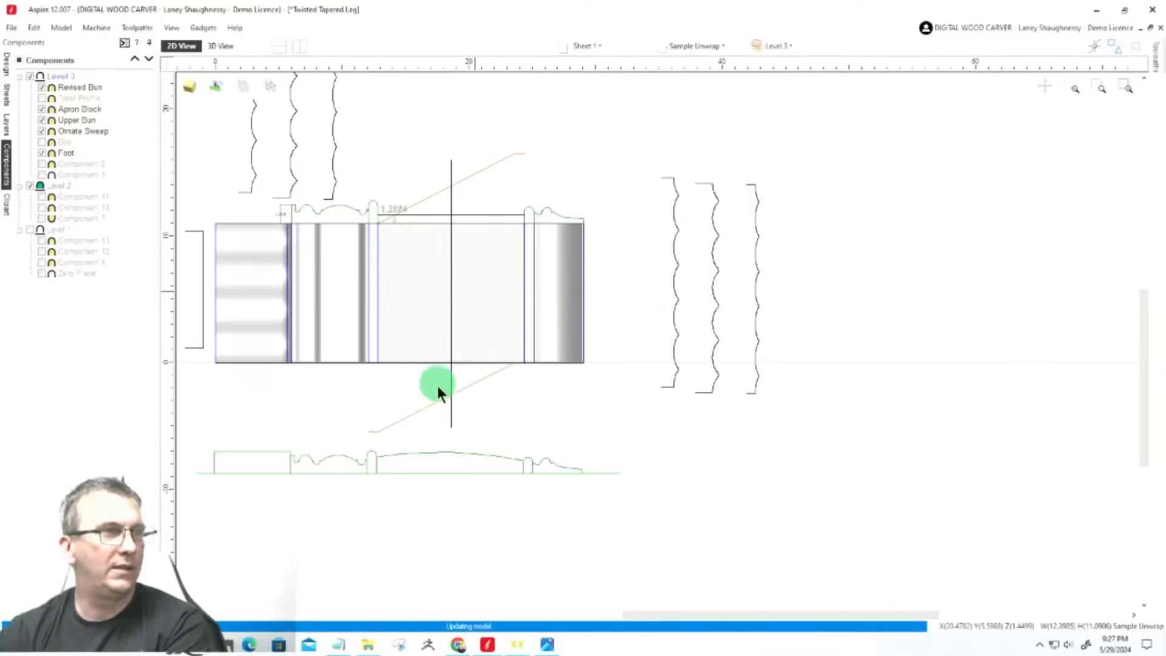
Fillet the missed cusp, third from the top of the shallow end profile, with a 0.25 inch normal fillet
left_click(9, 69)
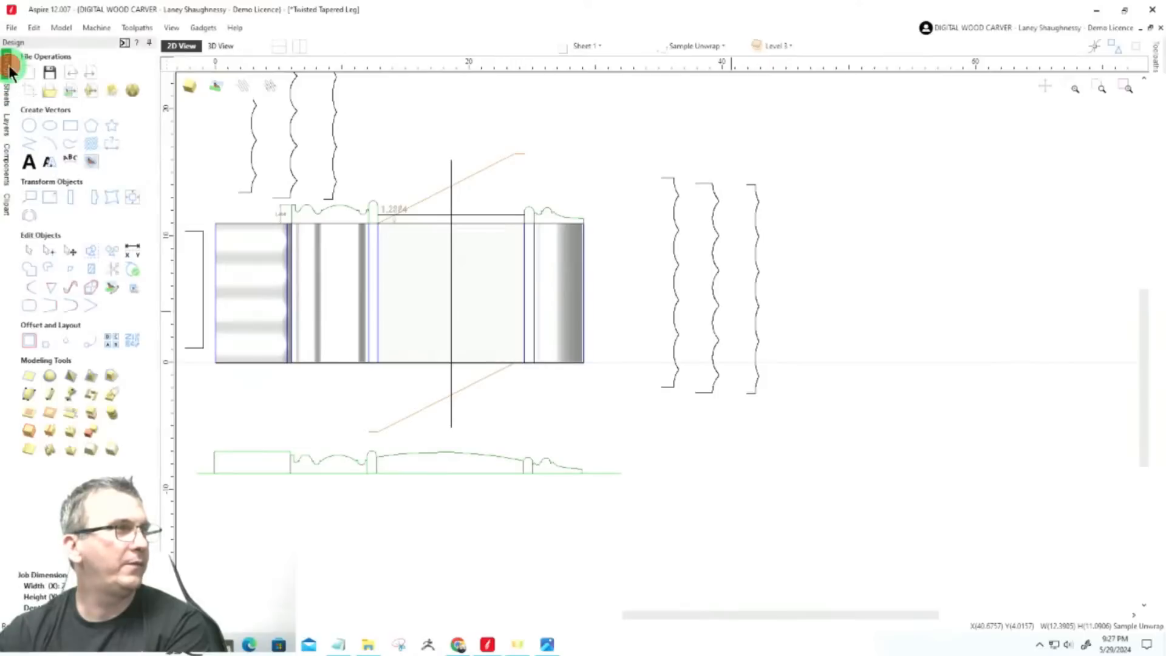
left_click(32, 293)
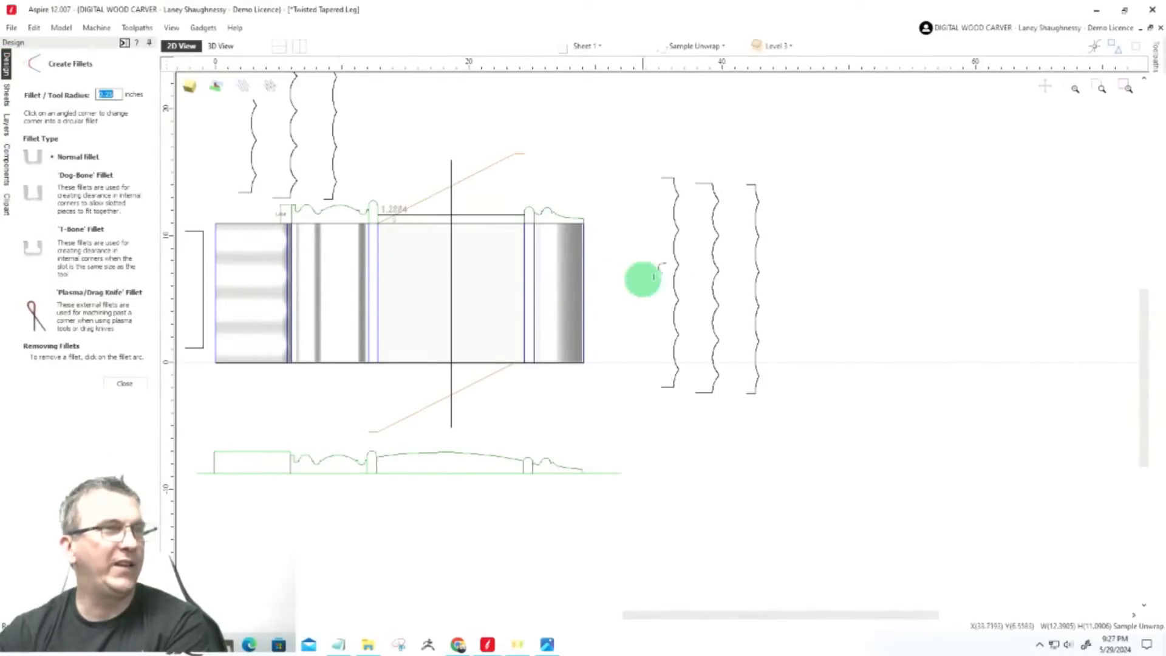
scroll(761, 302, "up", 10)
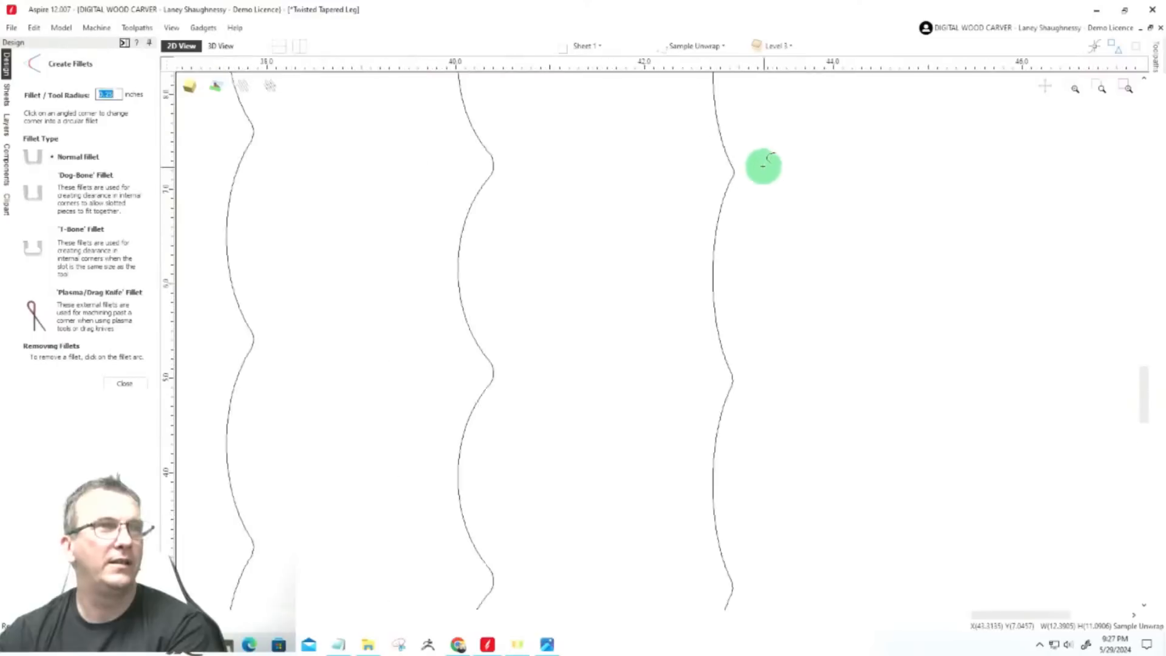
scroll(728, 169, "up", 4)
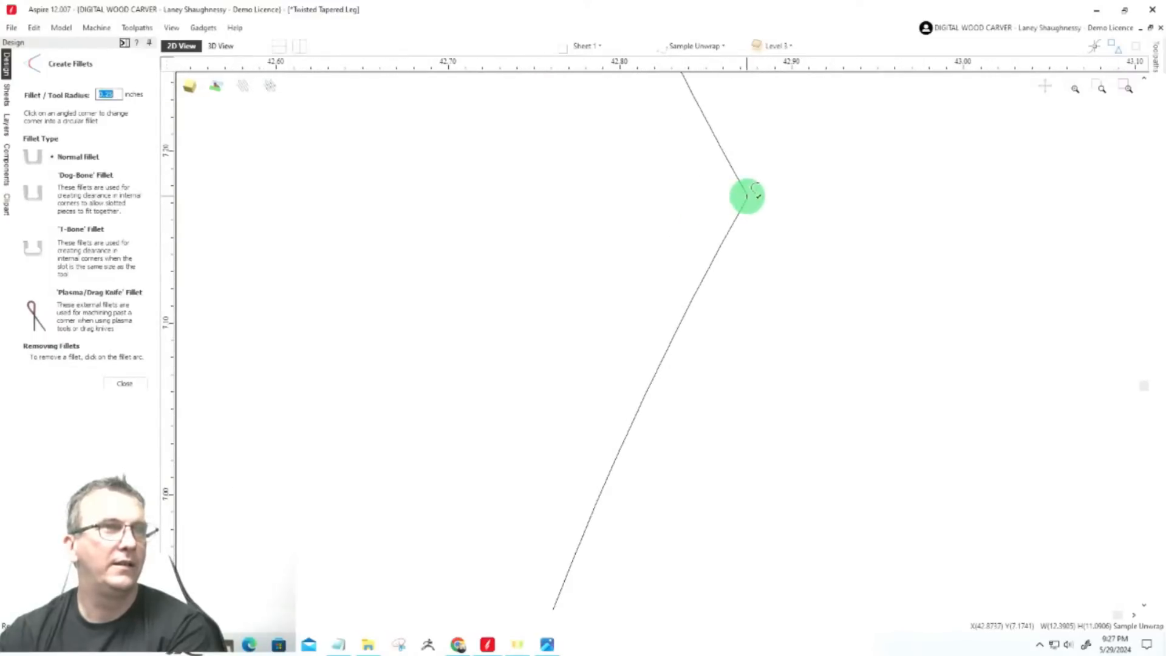
left_click(747, 196)
scroll(775, 229, "down", 11)
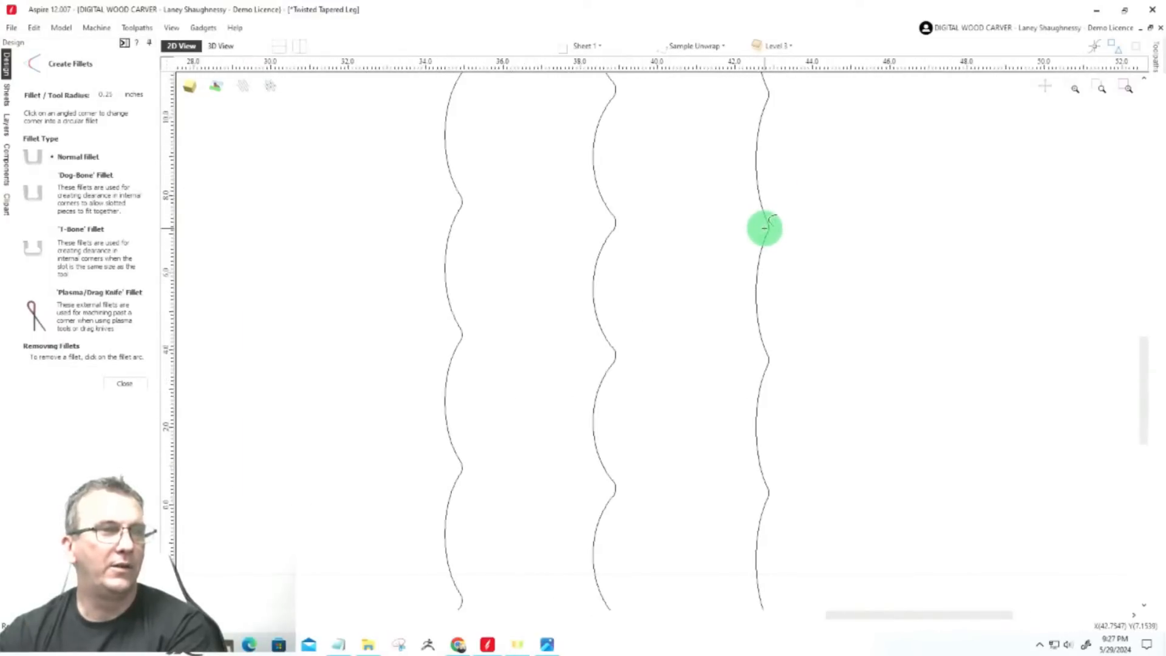
scroll(764, 228, "down", 3)
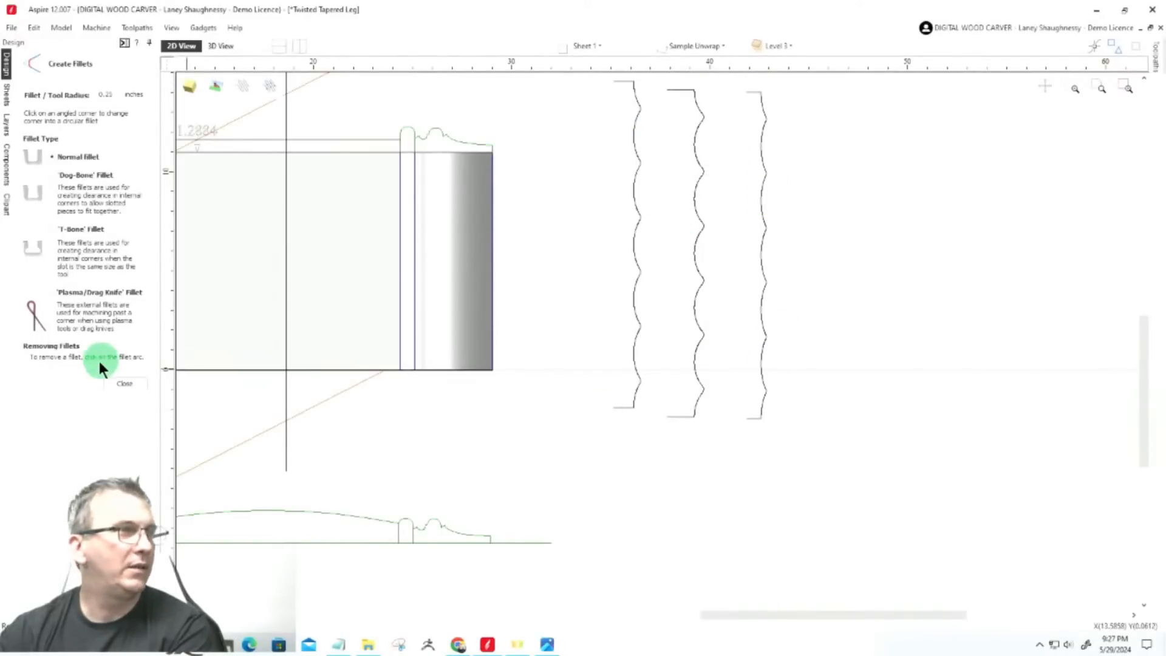
left_click(118, 383)
Set up a new Two Rail Sweep using the lower and upper angled lines as its drive rails
scroll(484, 424, "down", 1)
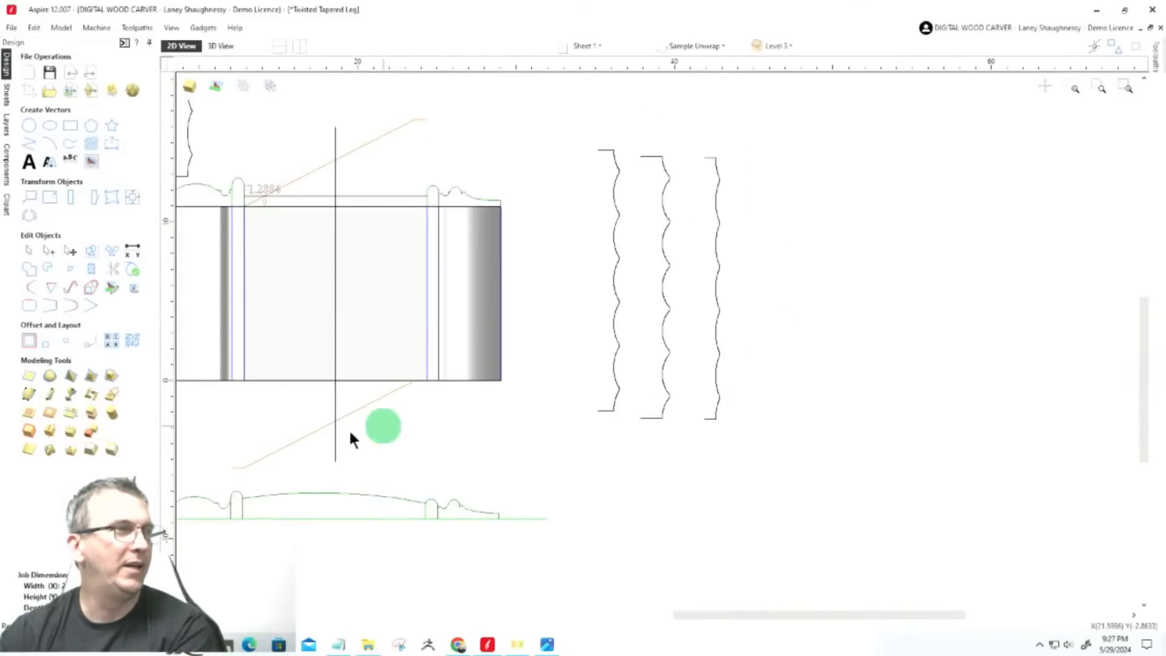
left_click(267, 457)
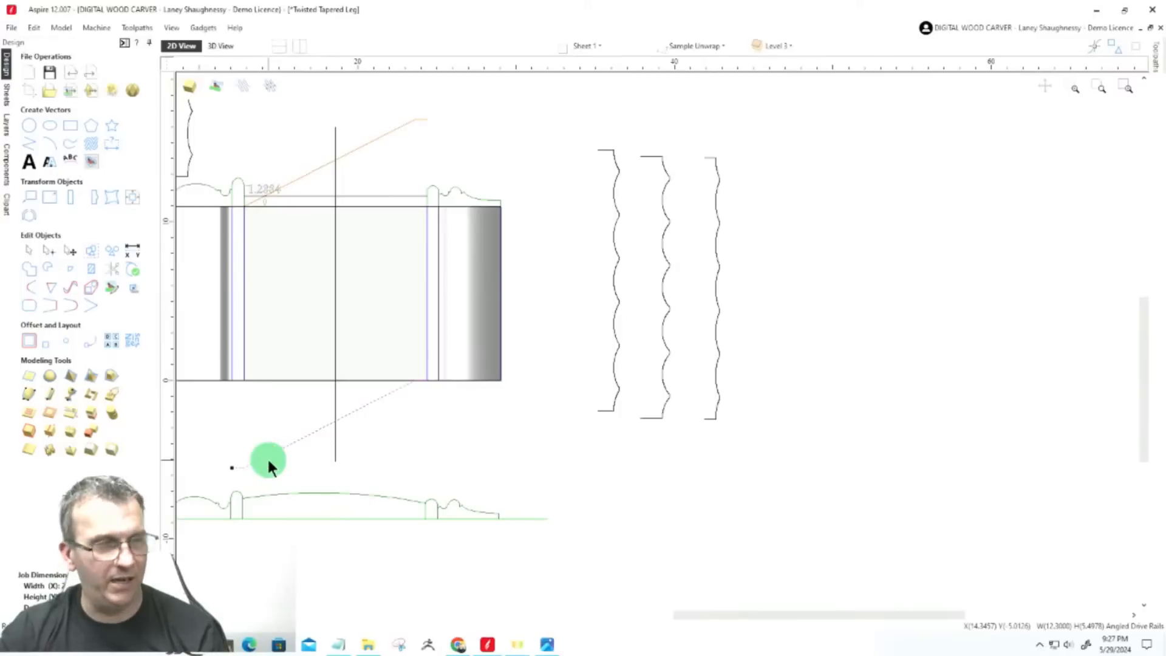
left_click(320, 175, "shift")
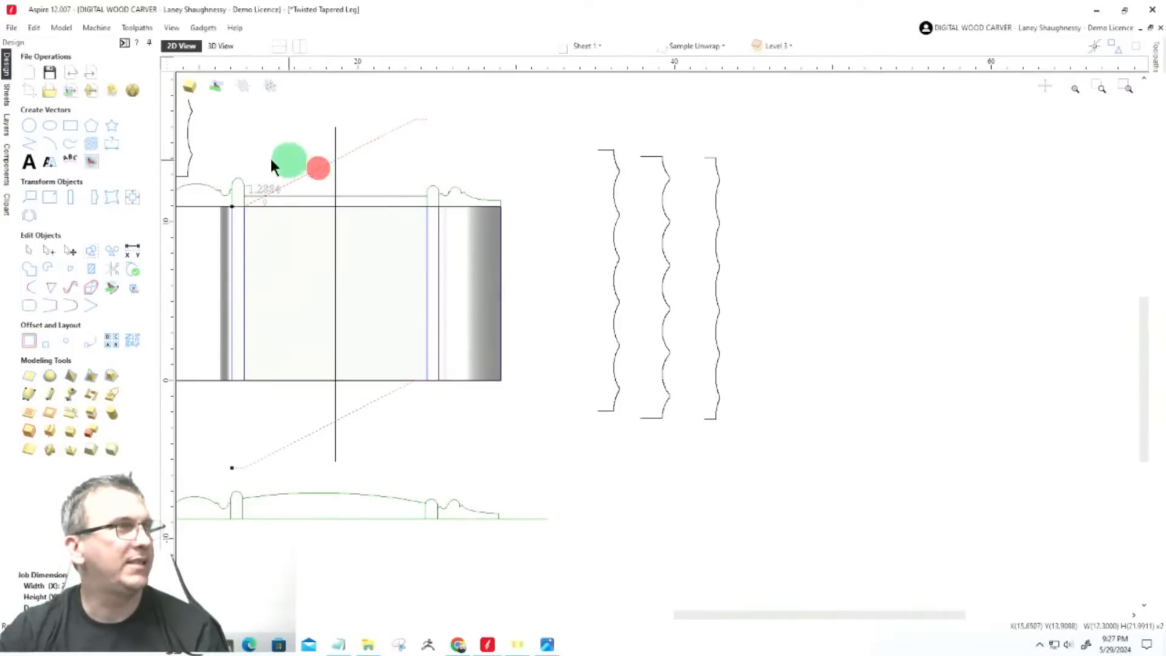
left_click(30, 392)
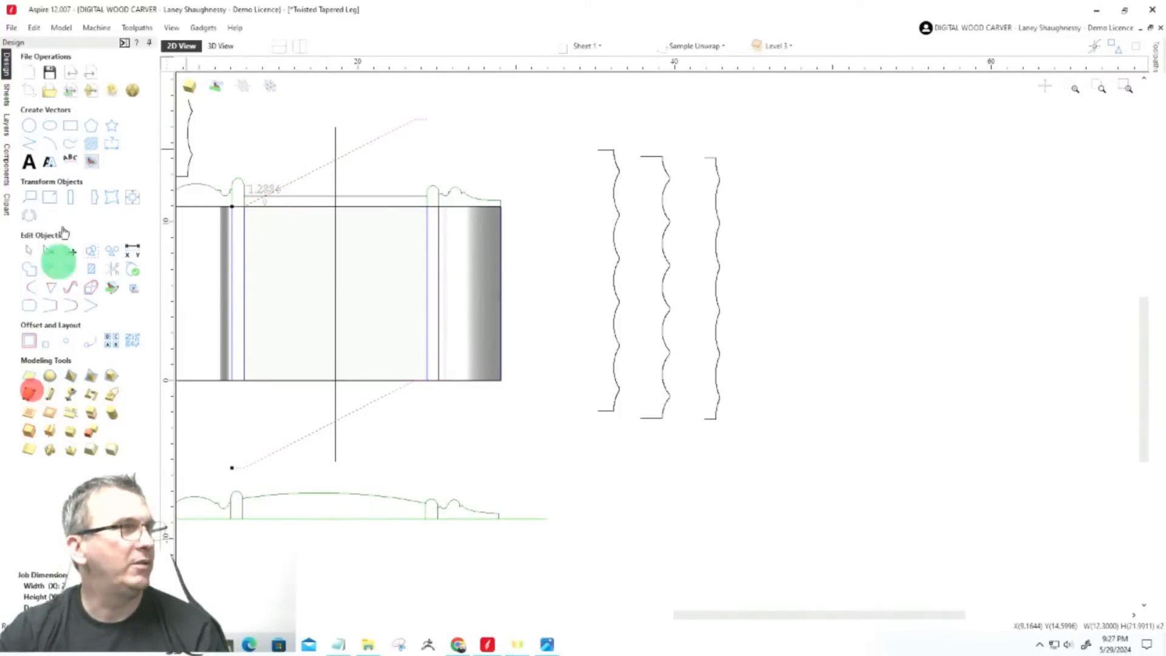
left_click(119, 98)
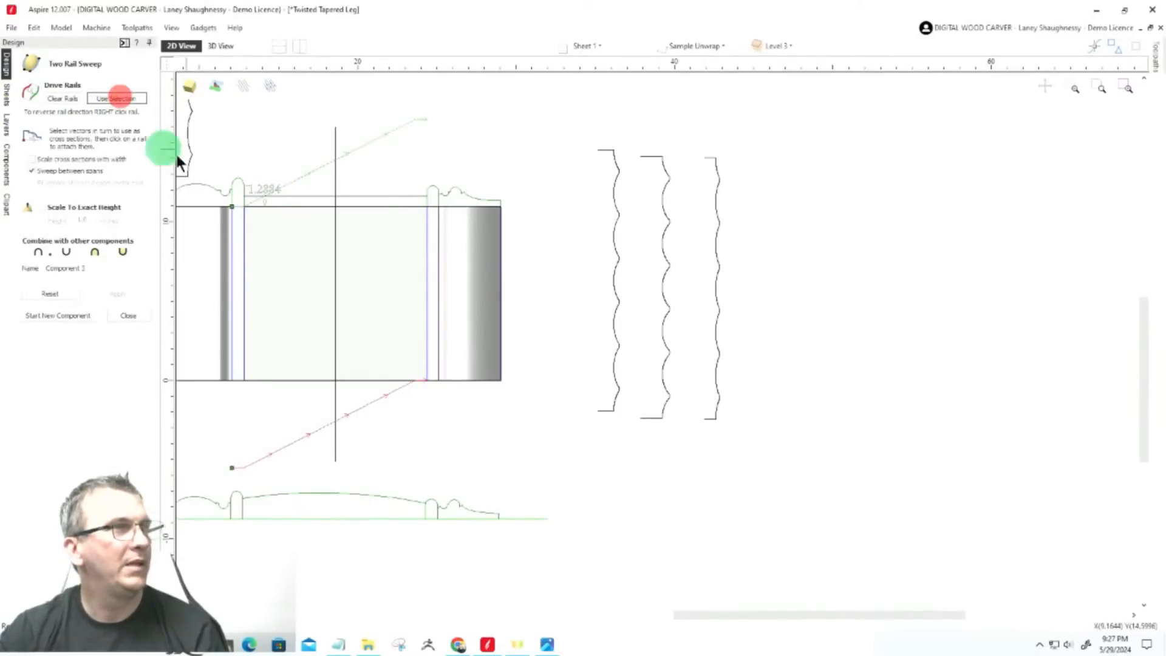
Attach the first scalloped profile at the rails' start and the deeper middle profile where the vertical centre line crosses the lower rail
left_click(609, 411)
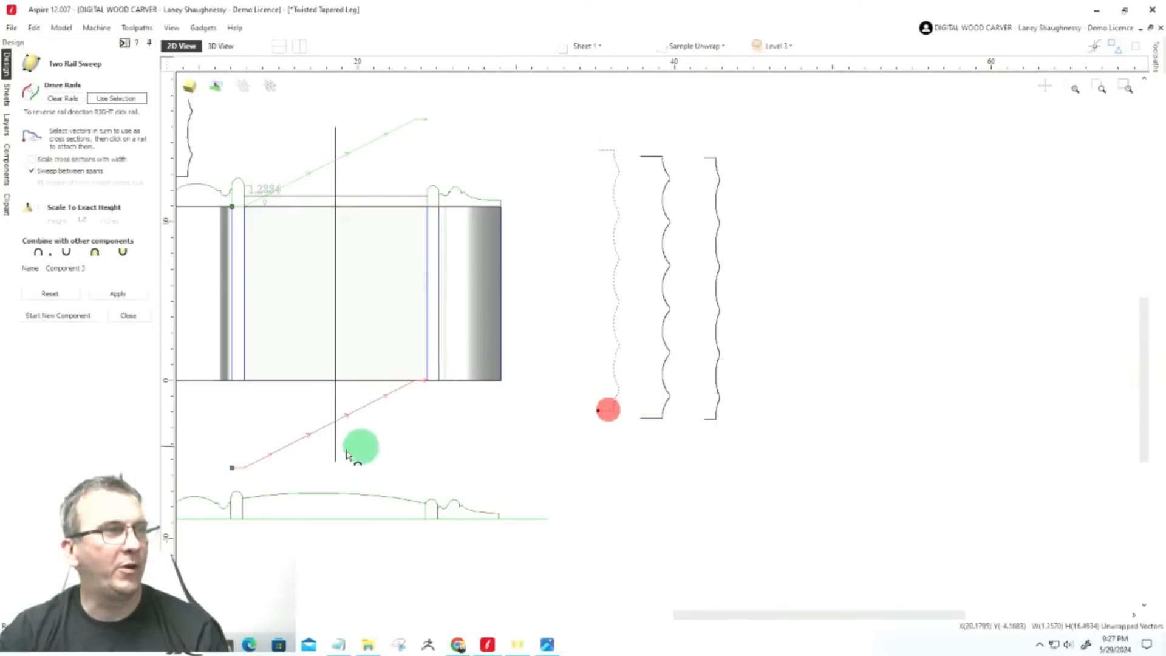
left_click(232, 469)
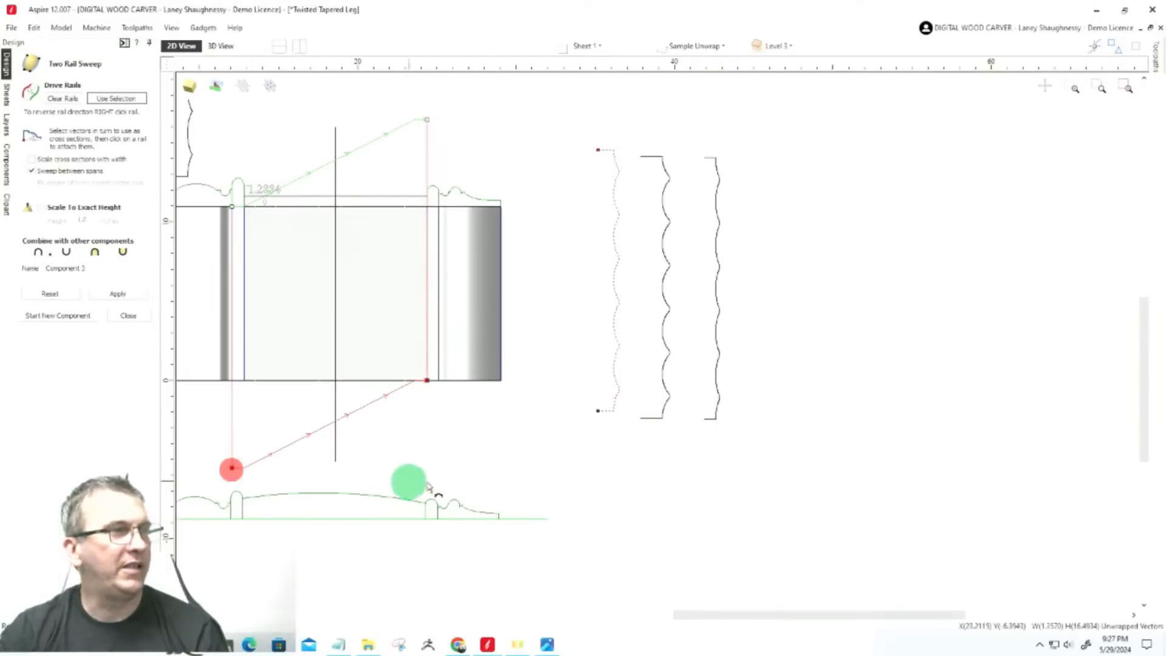
left_click(662, 418)
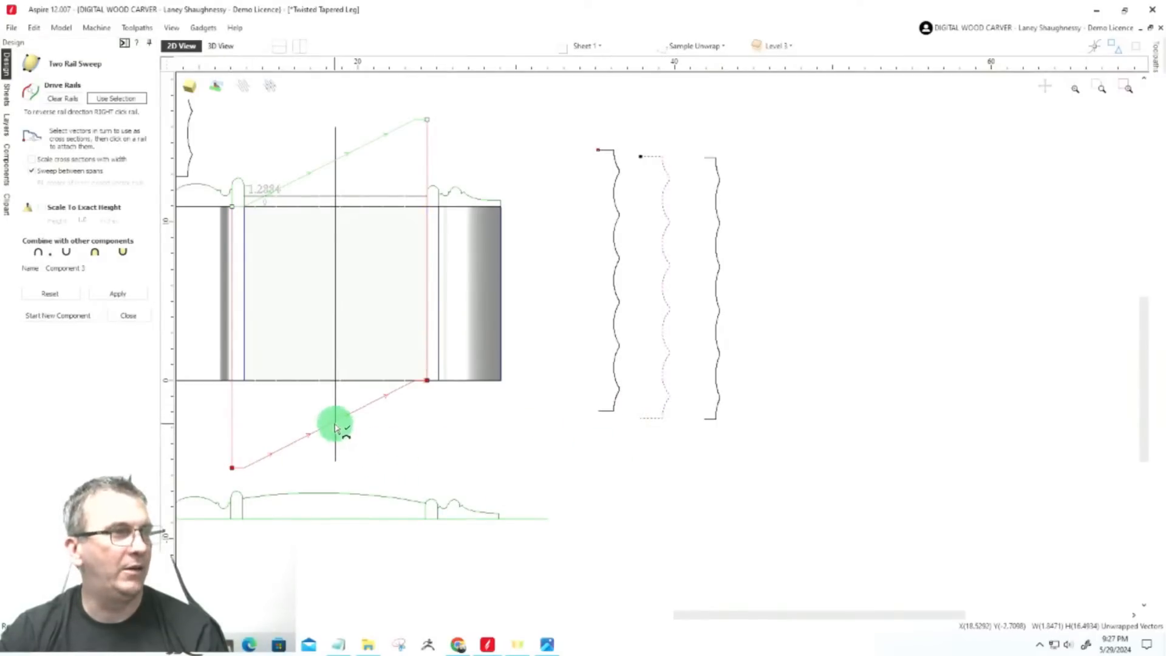
scroll(335, 425, "up", 4)
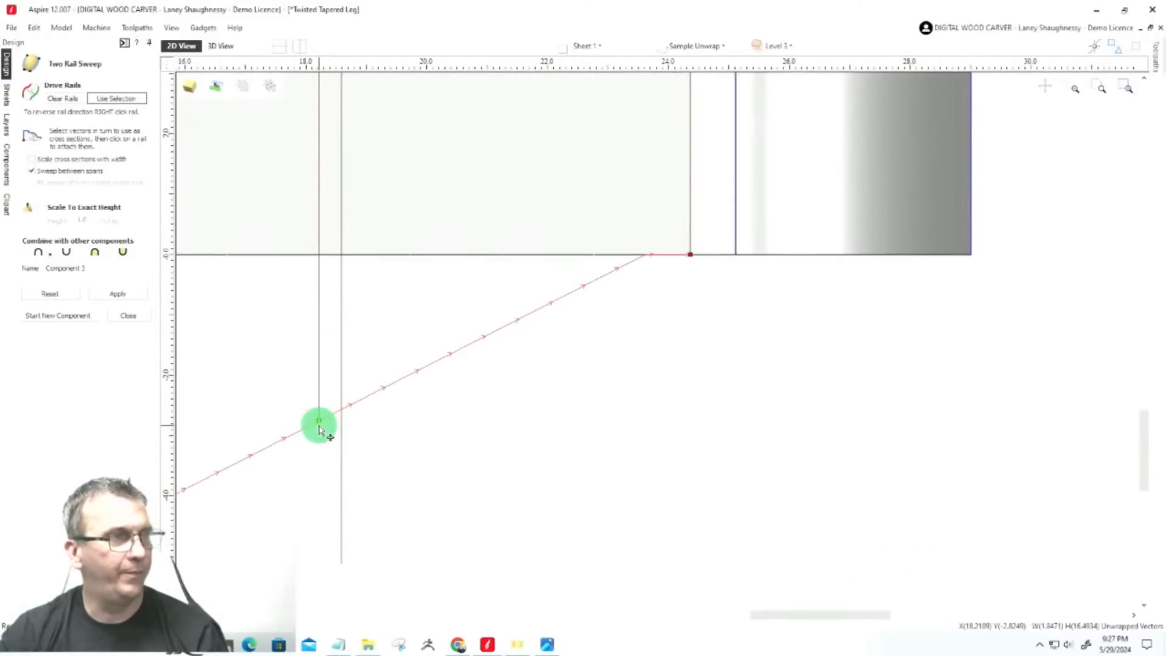
right_click(319, 426)
left_click(333, 446)
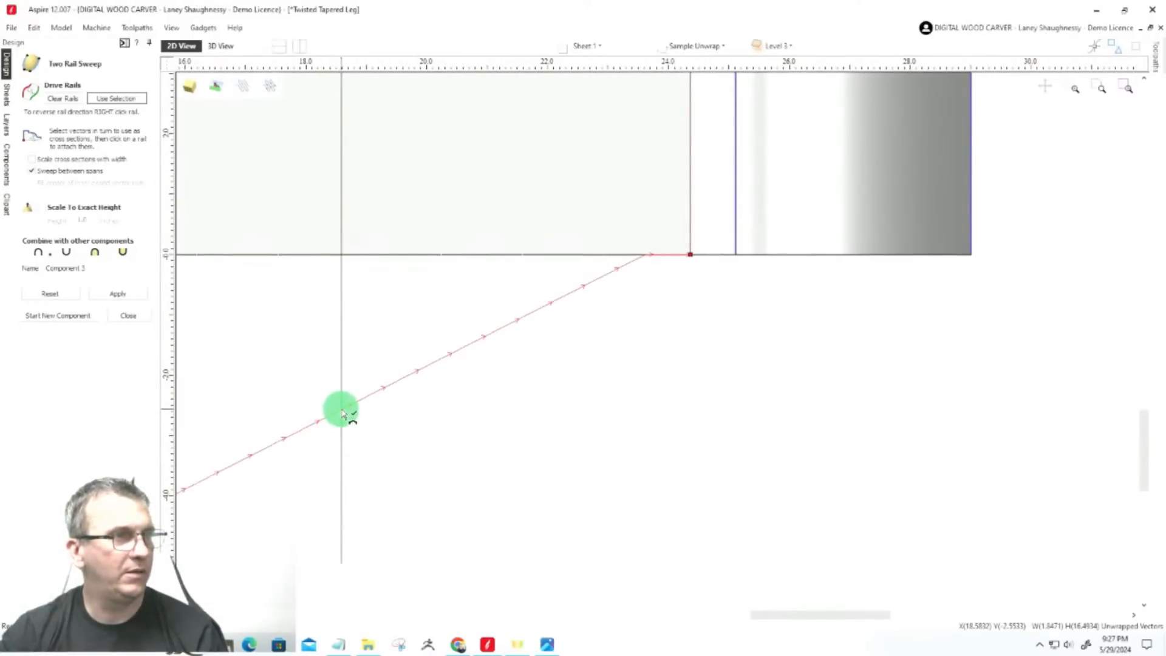
left_click(341, 410)
Attach the shallow third scalloped profile to the end of the lower drive rail, nearest the foot
scroll(359, 443, "down", 3)
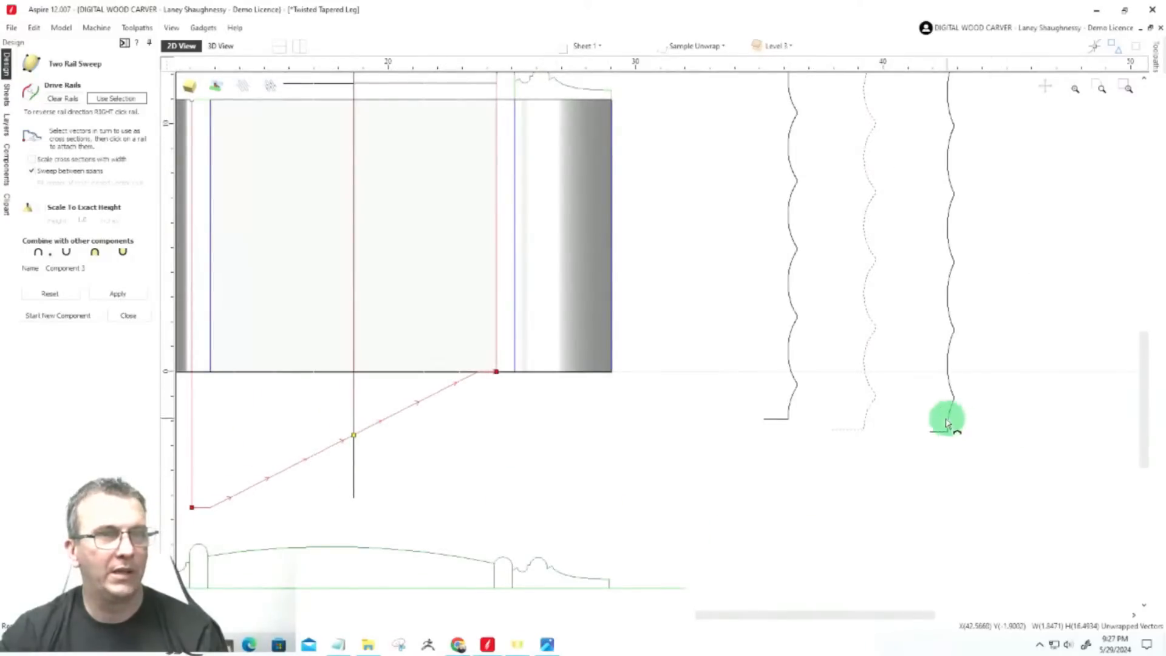
left_click(944, 432)
scroll(504, 377, "up", 2)
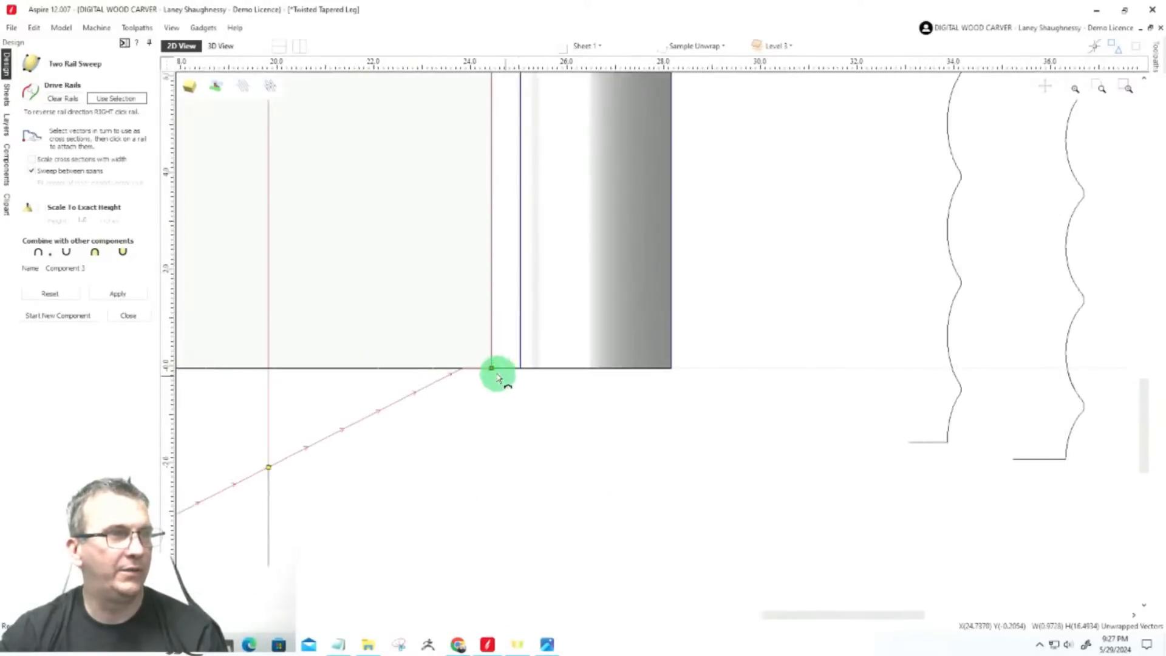
scroll(498, 378, "up", 1)
left_click(485, 365)
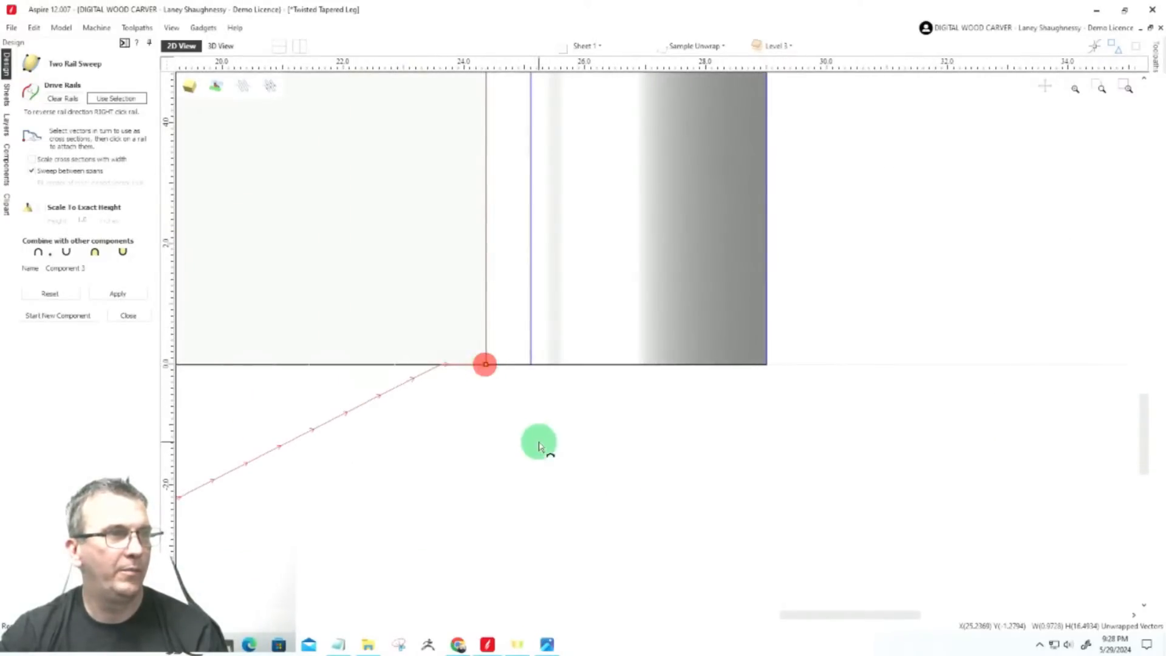
Create the two-rail sweep as a component named Filleted Twist, using the Merge combine mode
scroll(539, 443, "down", 4)
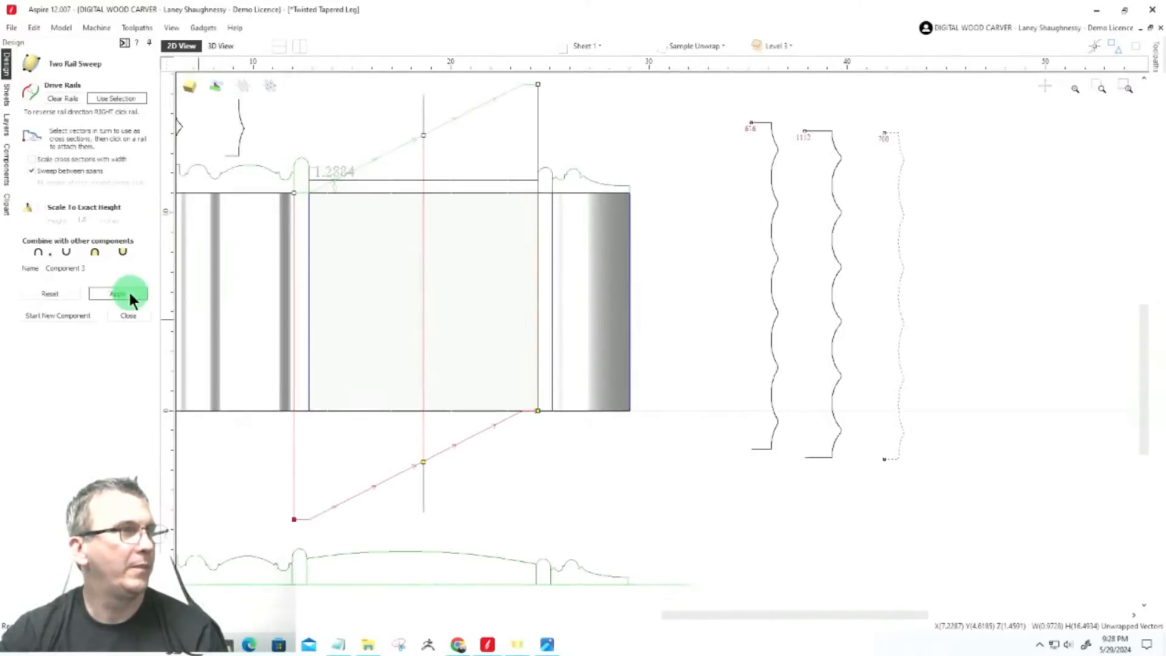
left_click(108, 251)
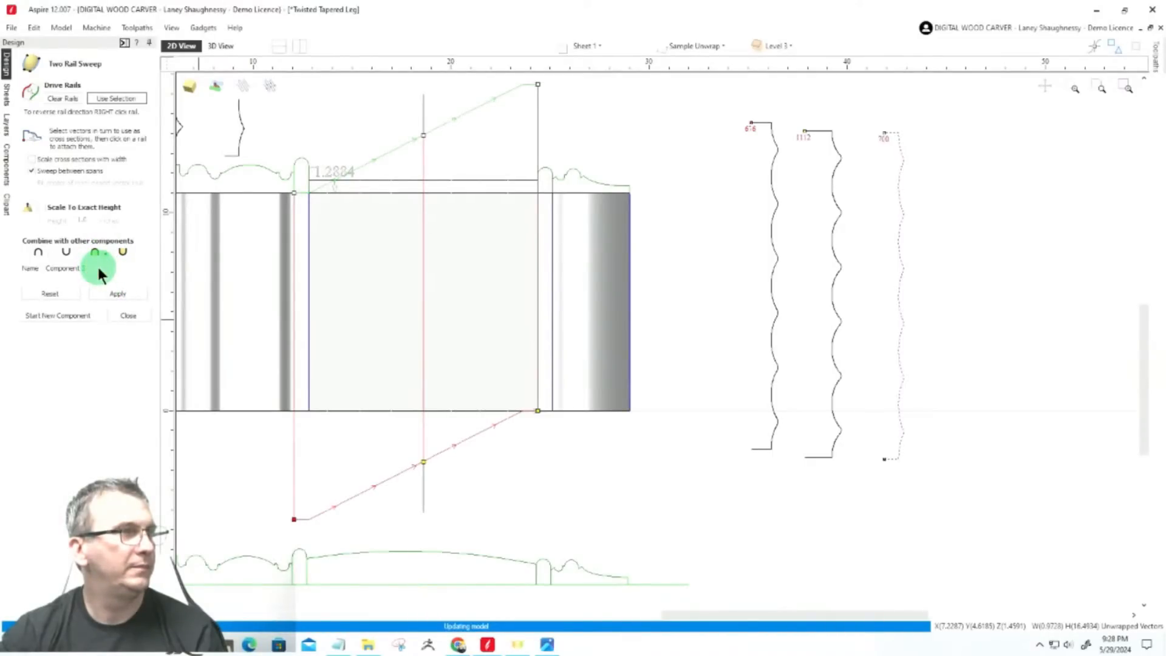
left_click(96, 268)
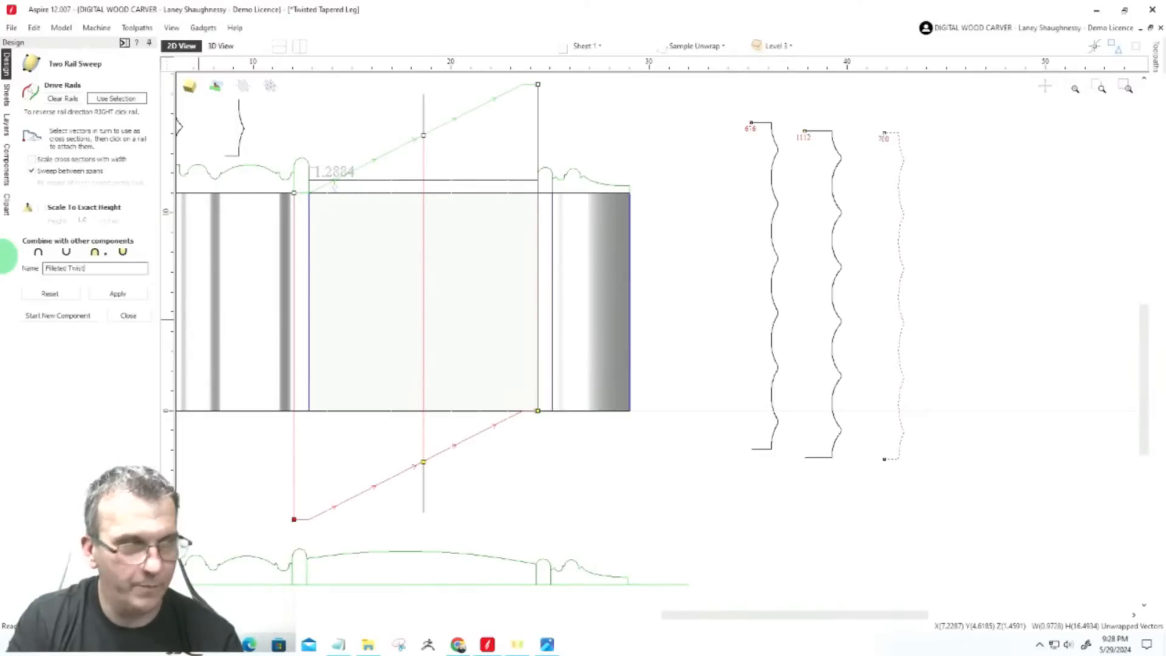
left_click(96, 295)
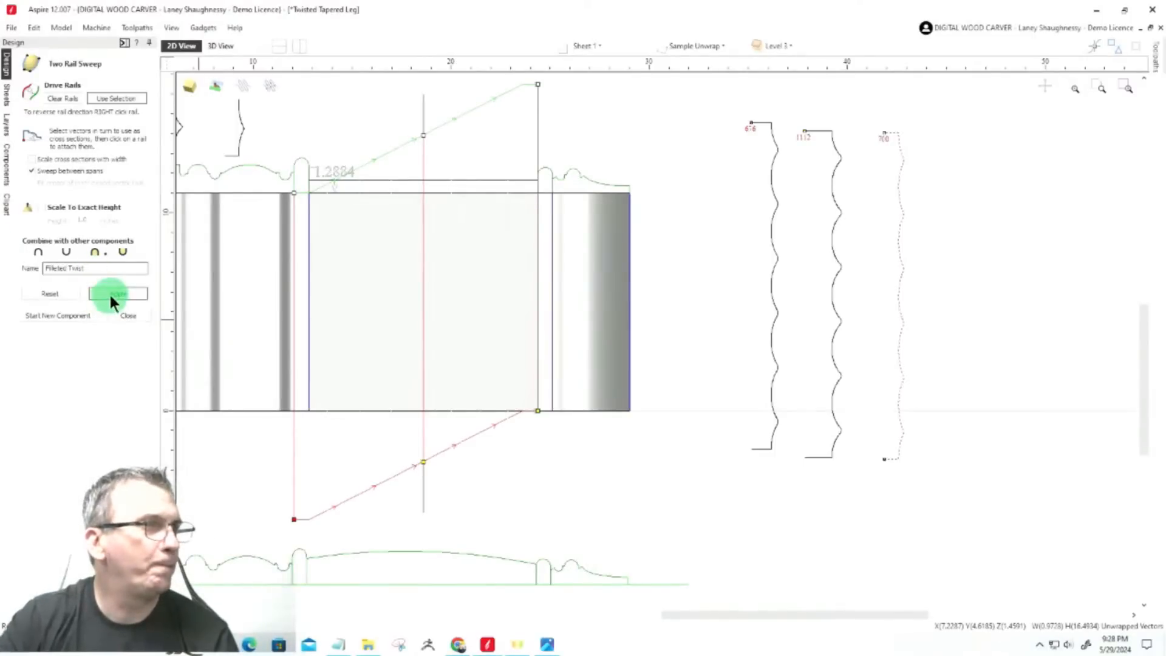
left_click(111, 294)
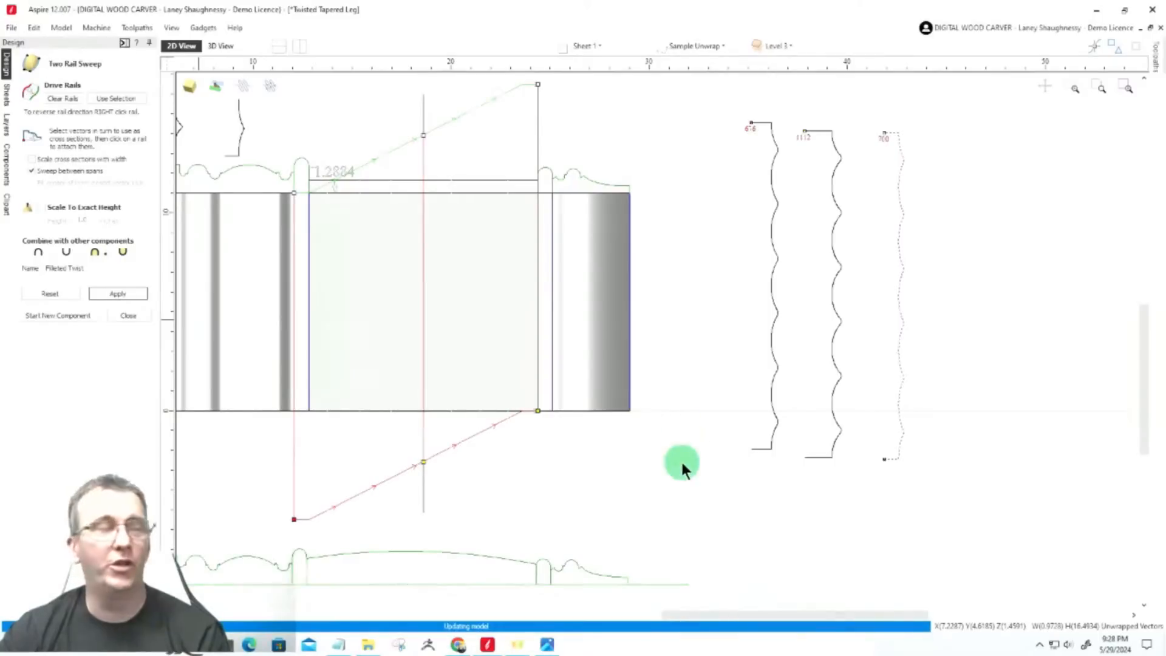
Examine the rebuilt twist in the unwrapped layout and on the 3D leg, checking its filleted edges from the back and top
scroll(661, 468, "down", 3)
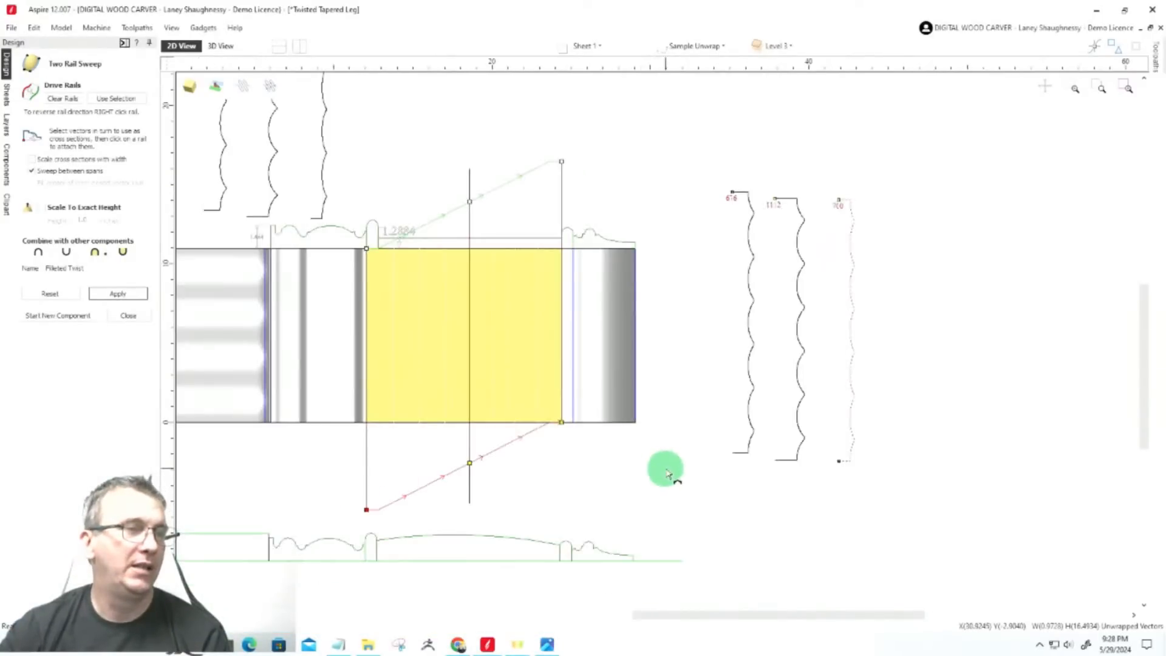
scroll(701, 461, "down", 1)
scroll(651, 450, "up", 6)
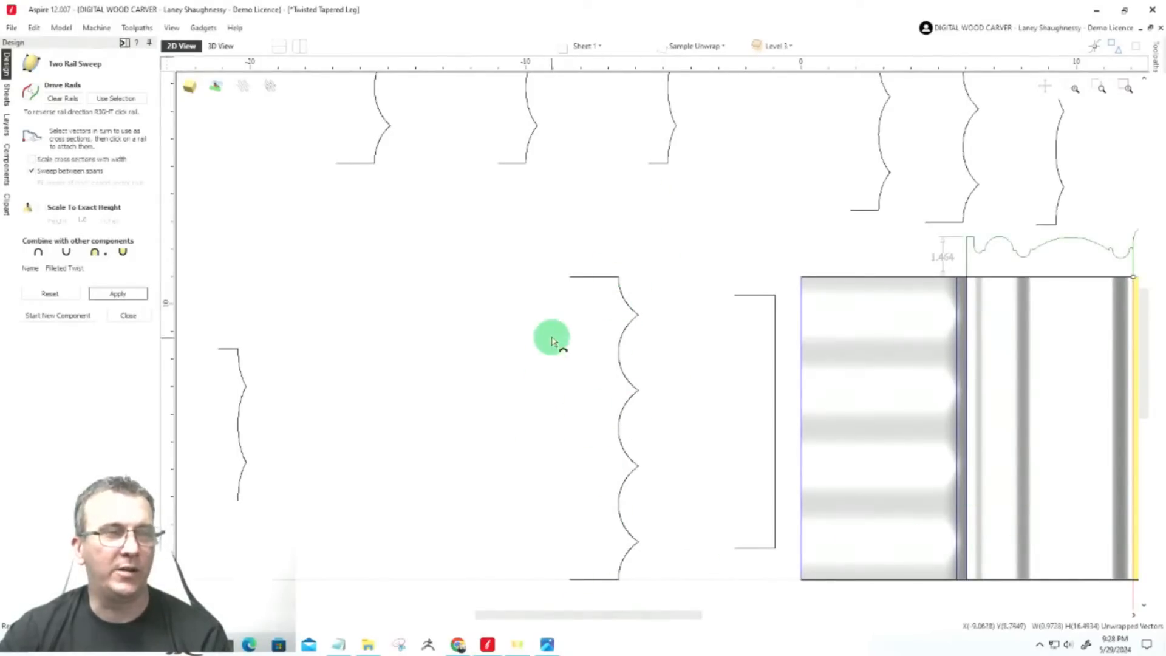
scroll(552, 340, "down", 3)
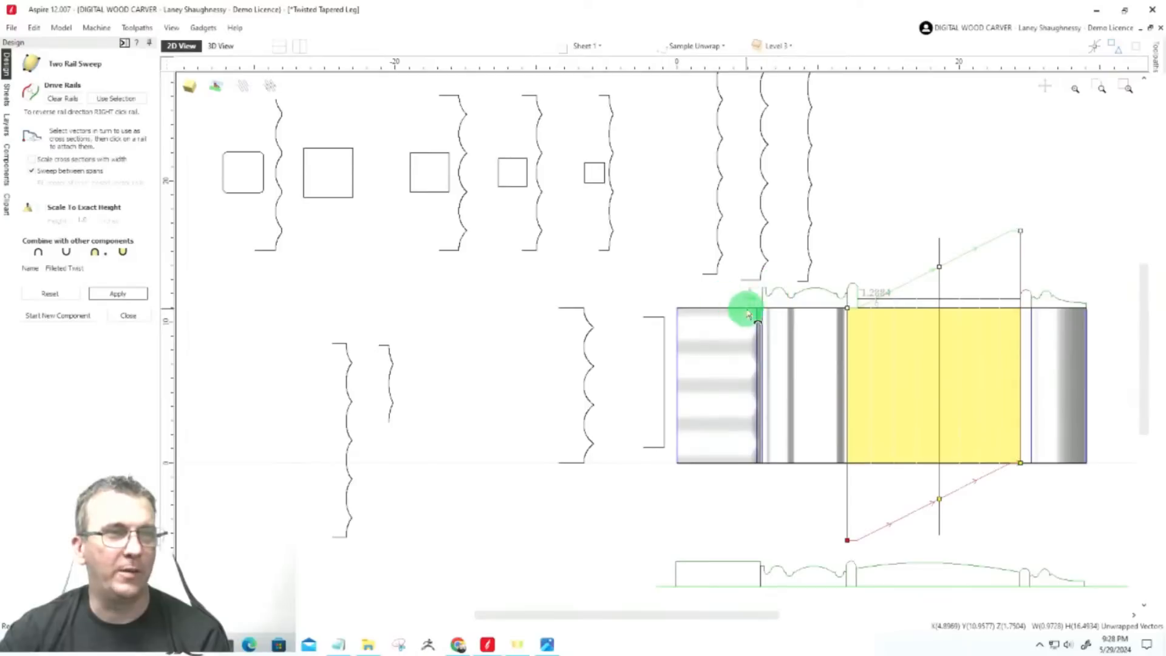
scroll(331, 318, "down", 2)
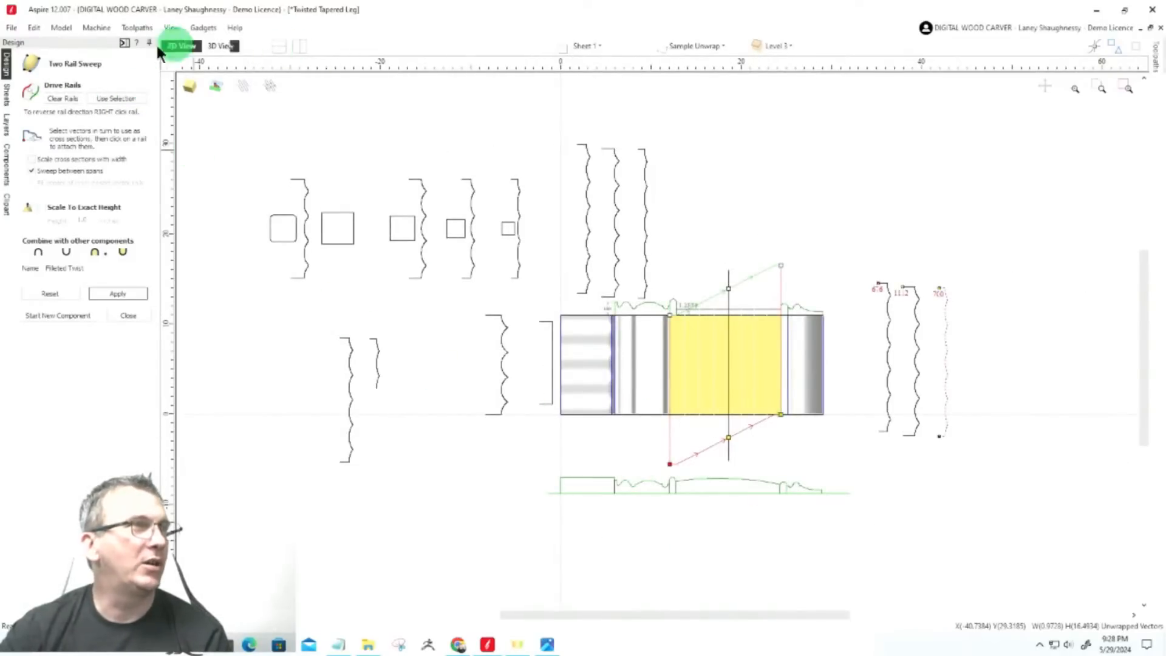
left_click(225, 46)
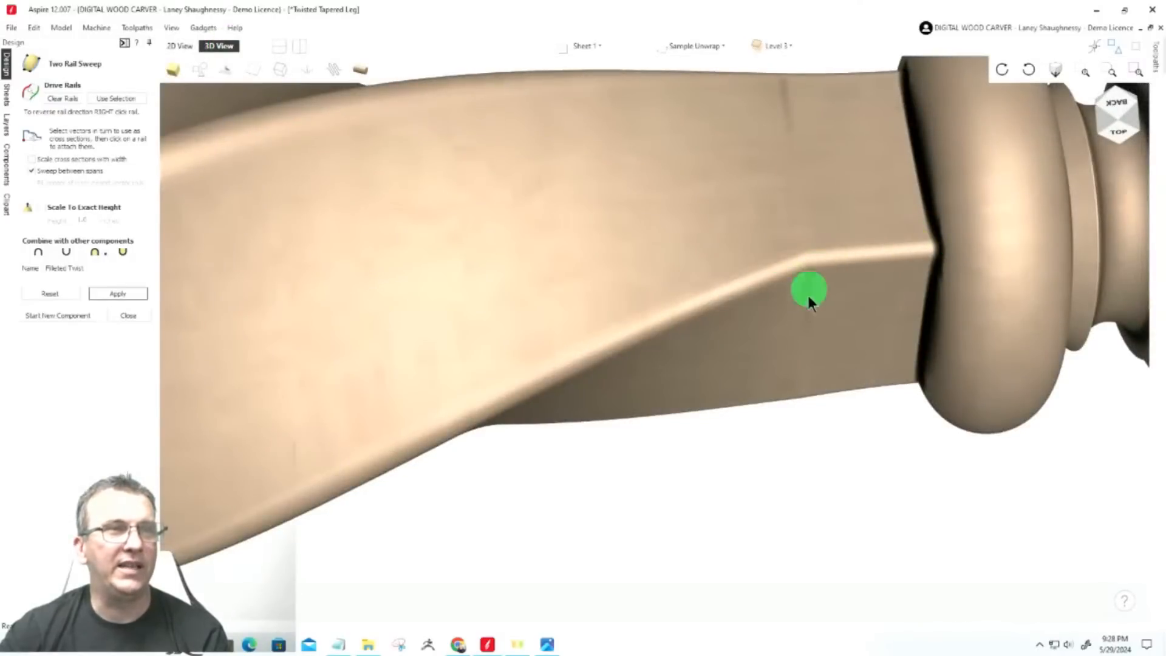
scroll(852, 349, "down", 5)
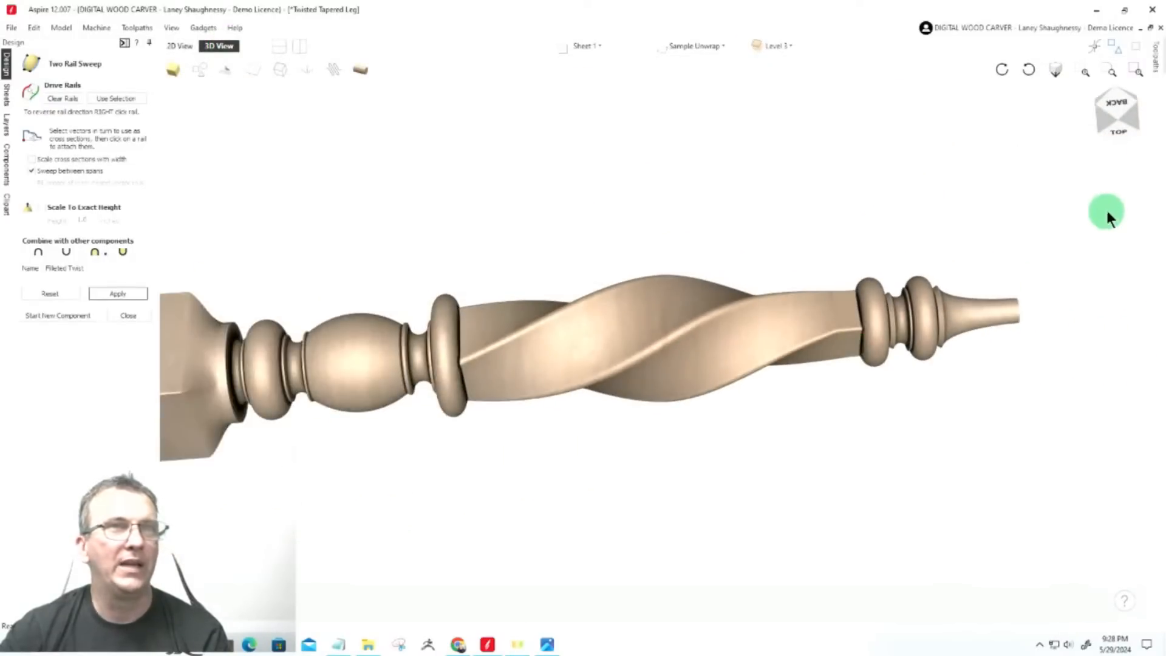
scroll(1104, 210, "down", 2)
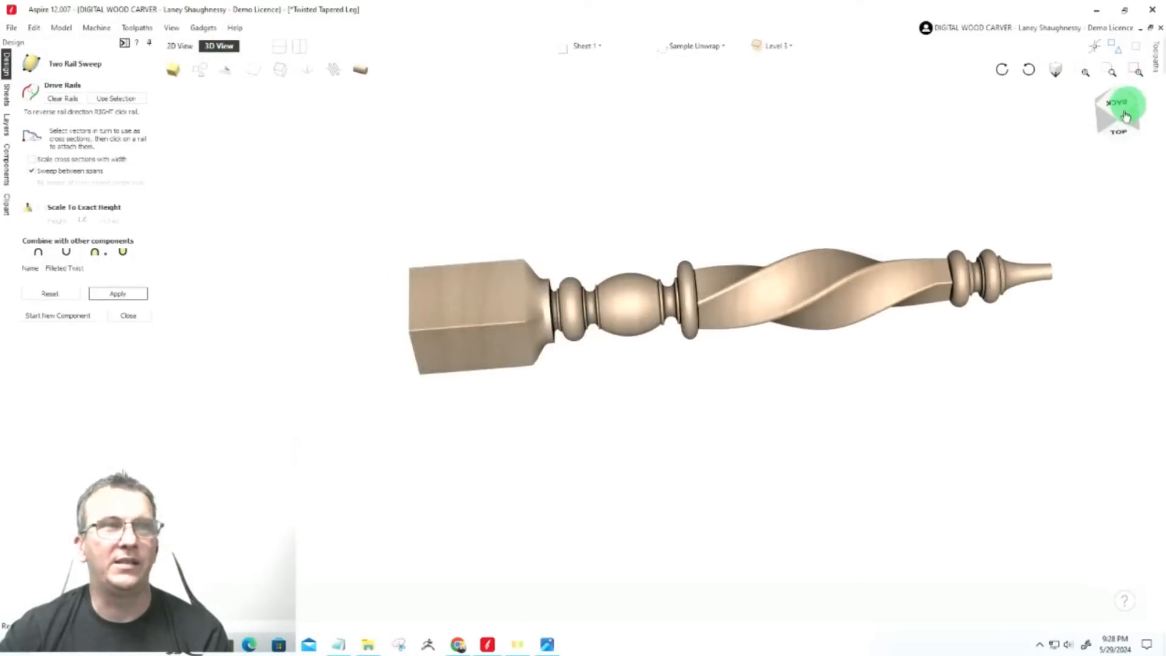
left_click_drag(1111, 98, 1014, 212)
left_click(1112, 131)
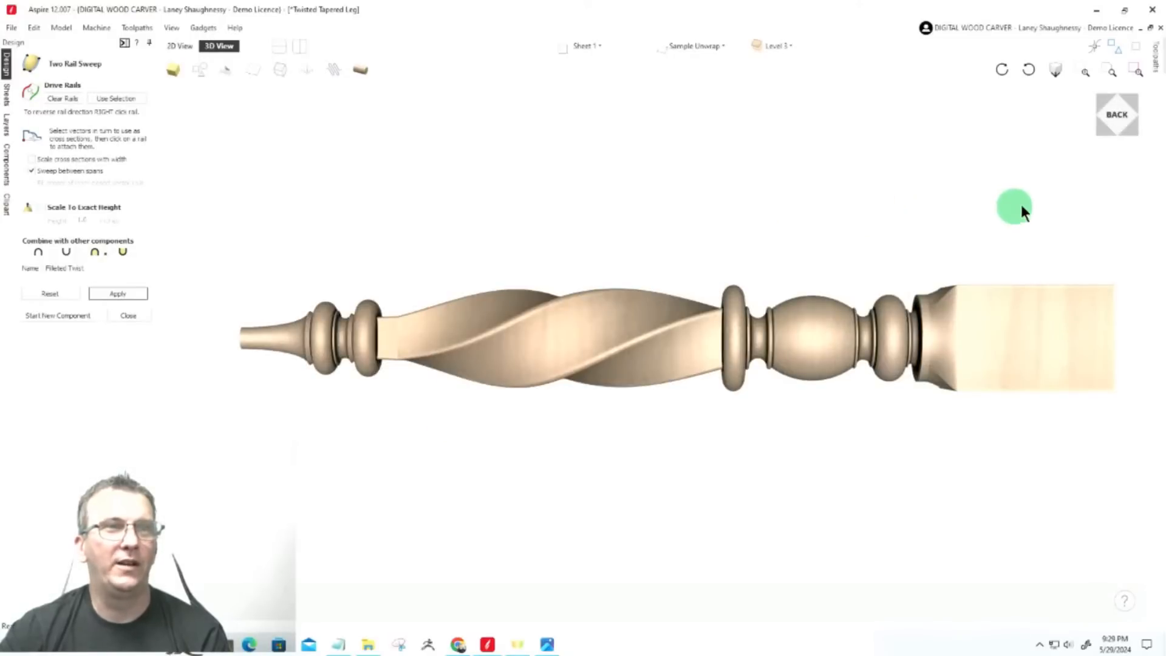
left_click(1117, 106)
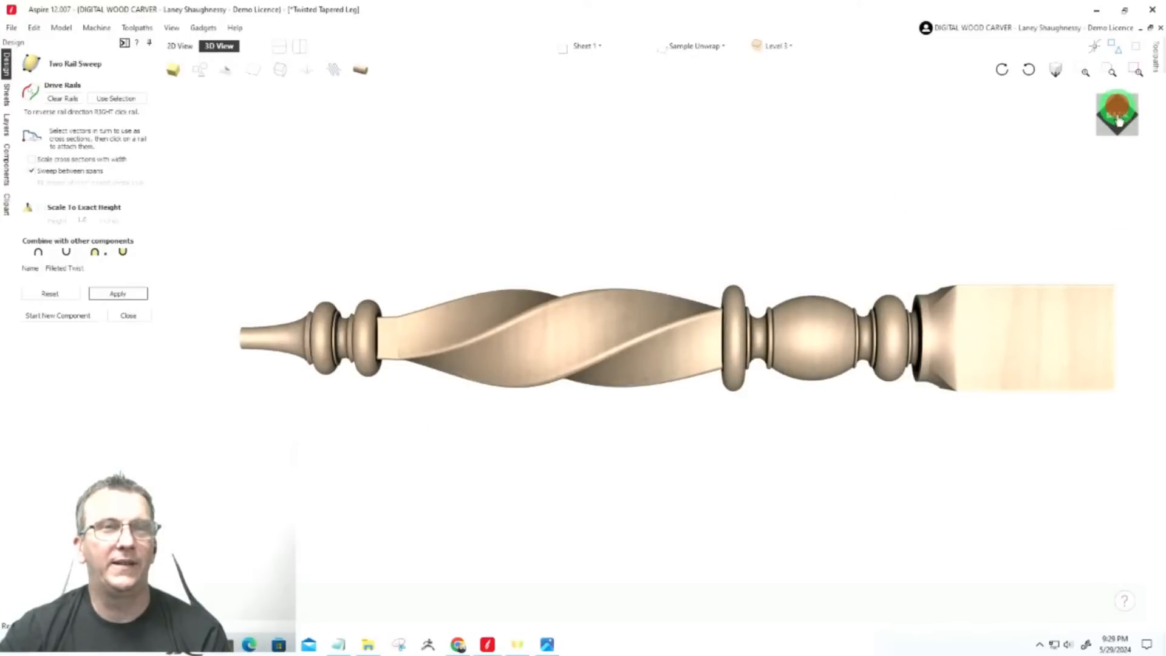
left_click(1118, 150)
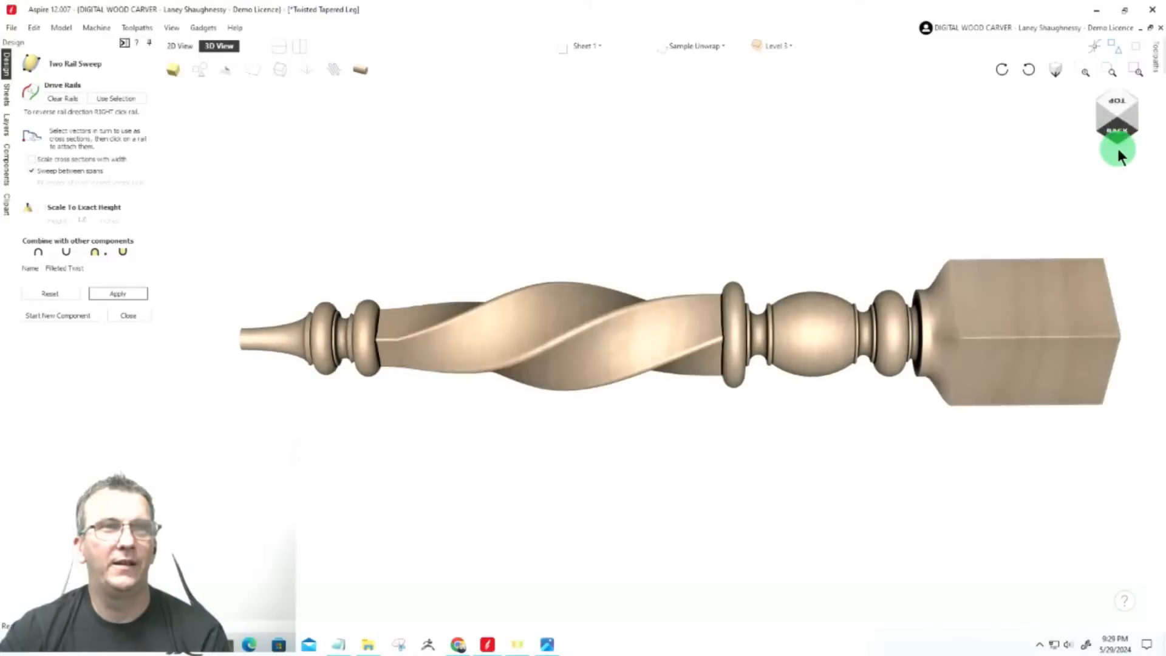
left_click(1118, 120)
left_click_drag(1120, 128, 1163, 126)
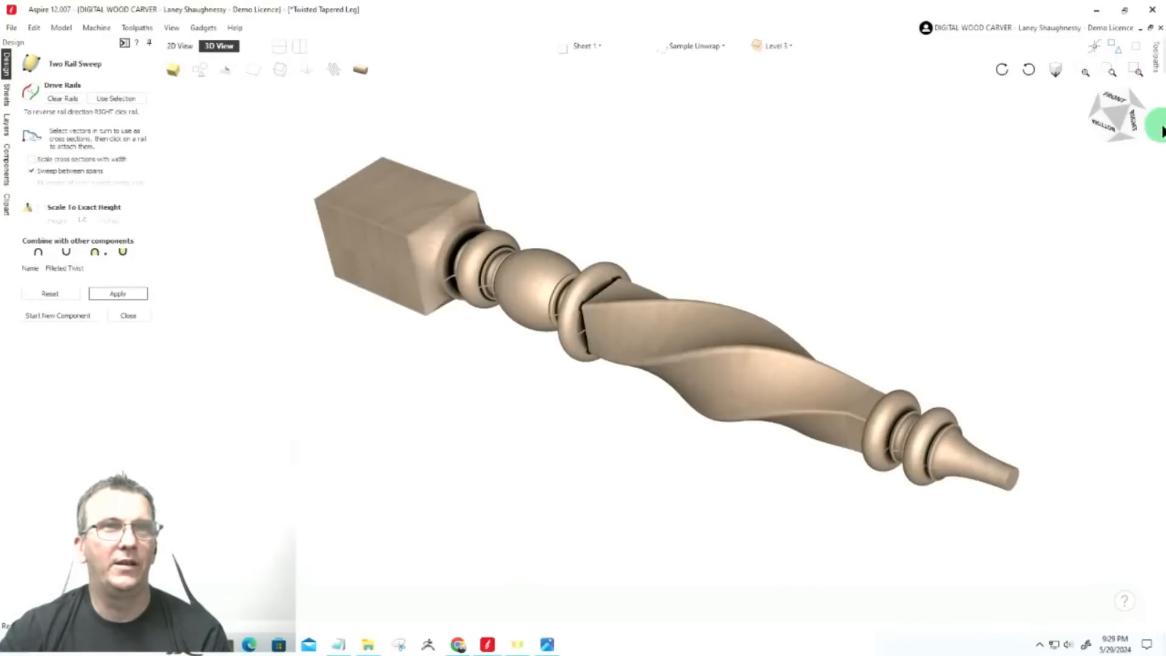
Inspect the complete tapered leg in 3D from several sides and standing upright, checking how the twist meets the beads
left_click(1100, 130)
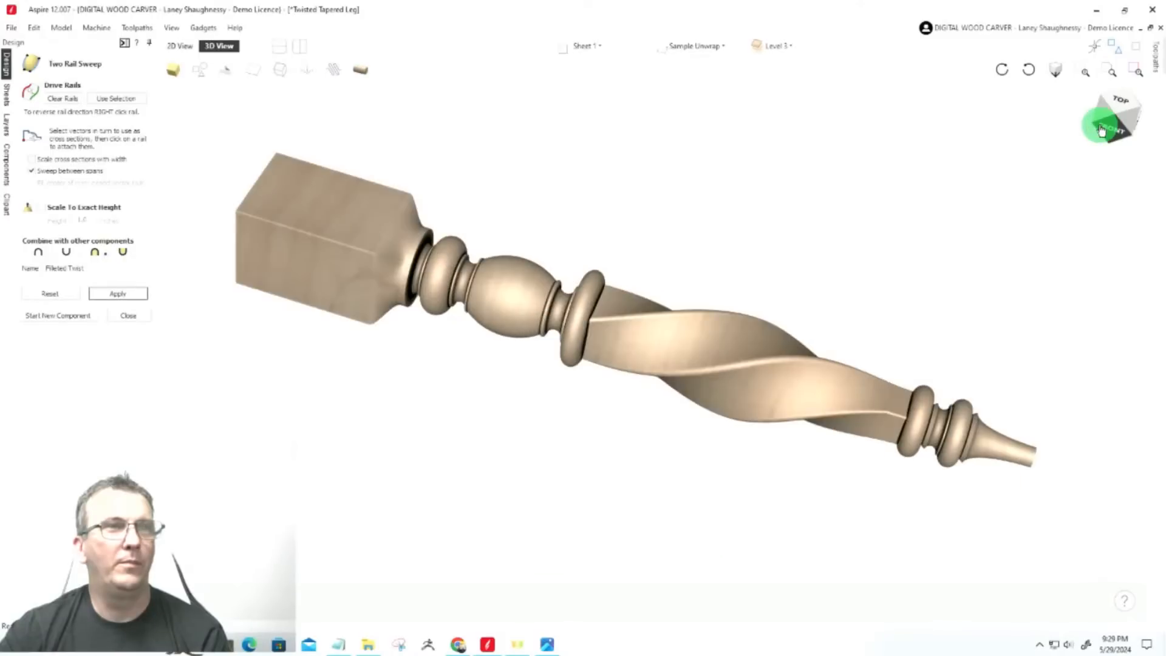
left_click(1101, 130)
left_click(1111, 124)
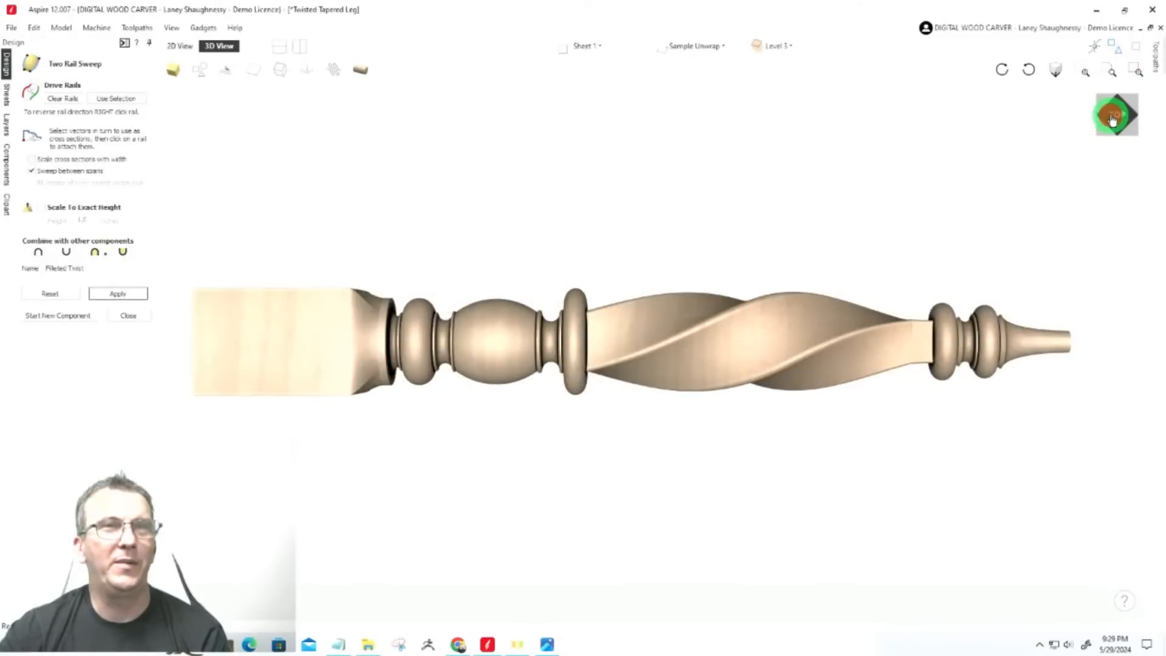
left_click_drag(1165, 117, 1112, 121)
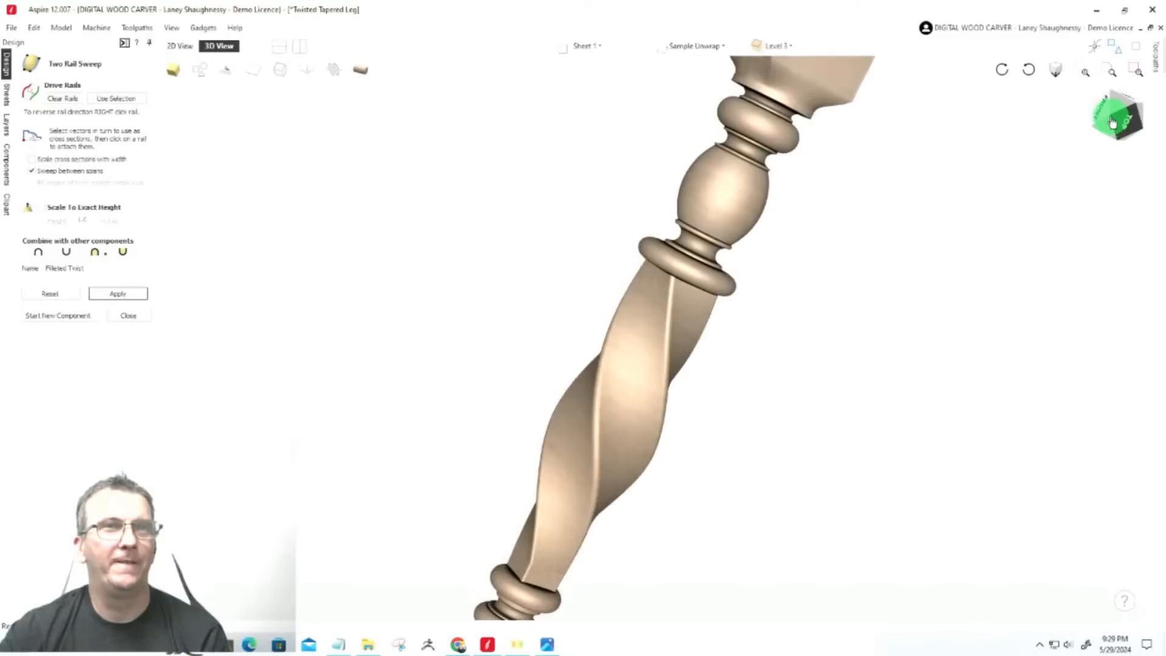
left_click(1110, 117)
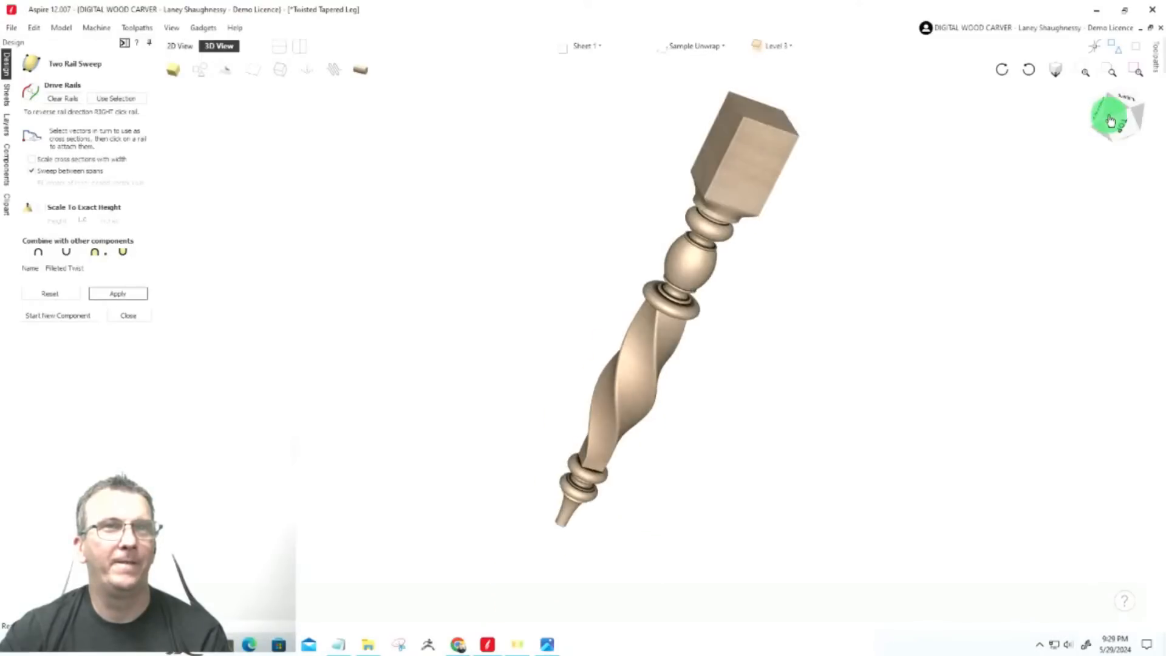
left_click(1111, 119)
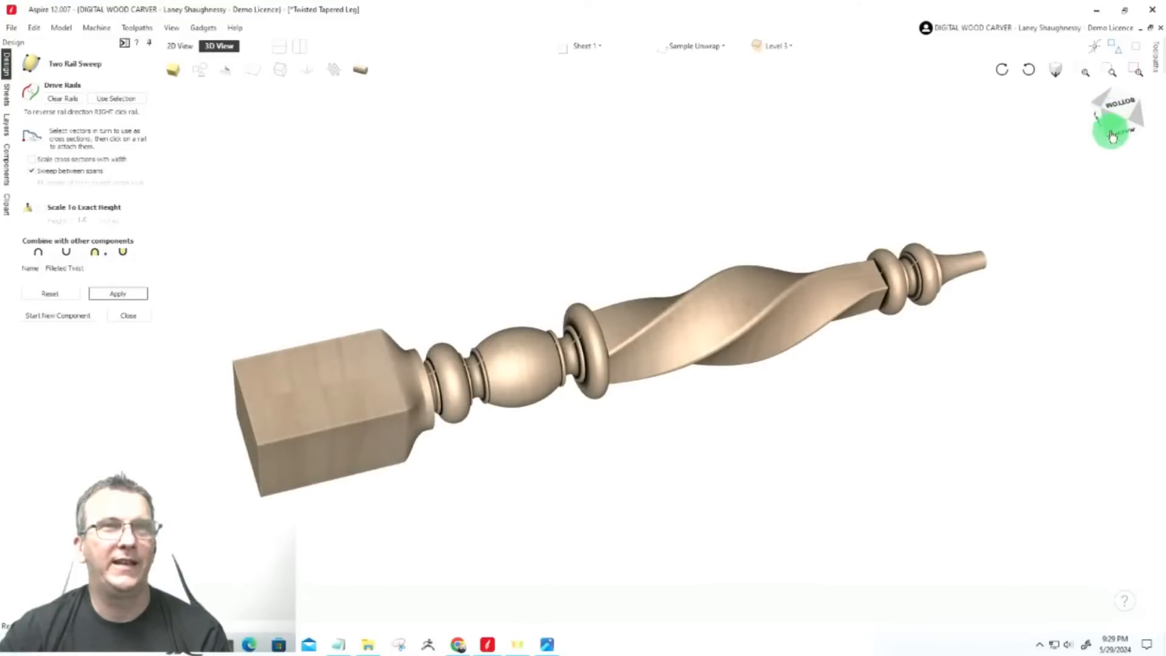
left_click(1118, 124)
left_click(1100, 132)
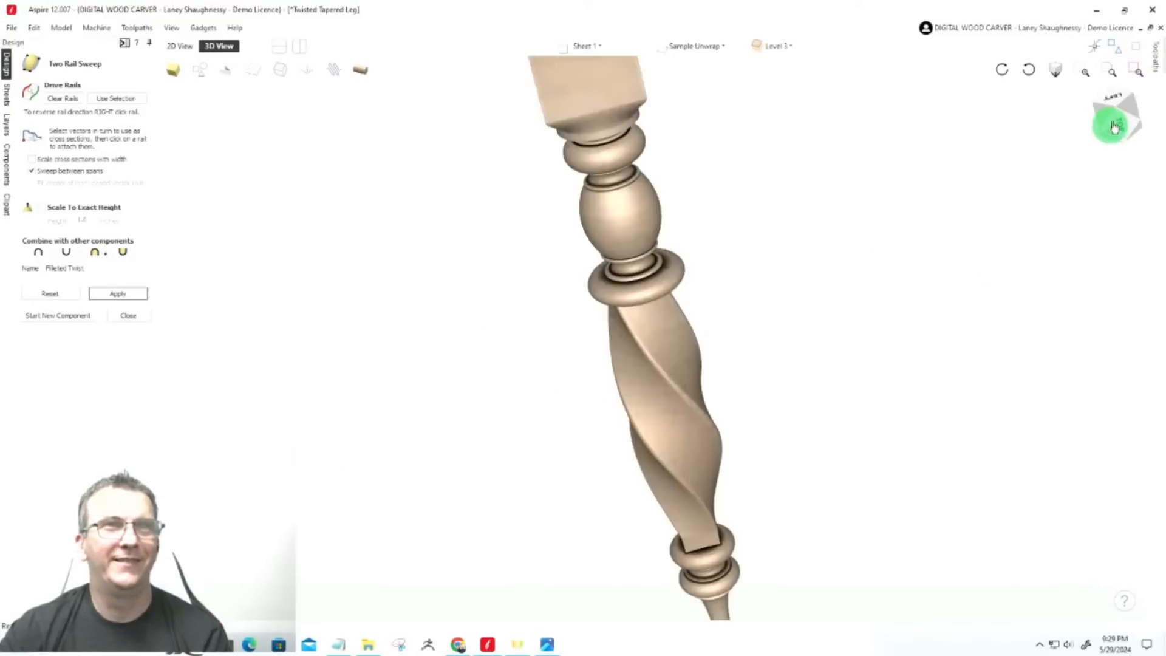
left_click(1119, 119)
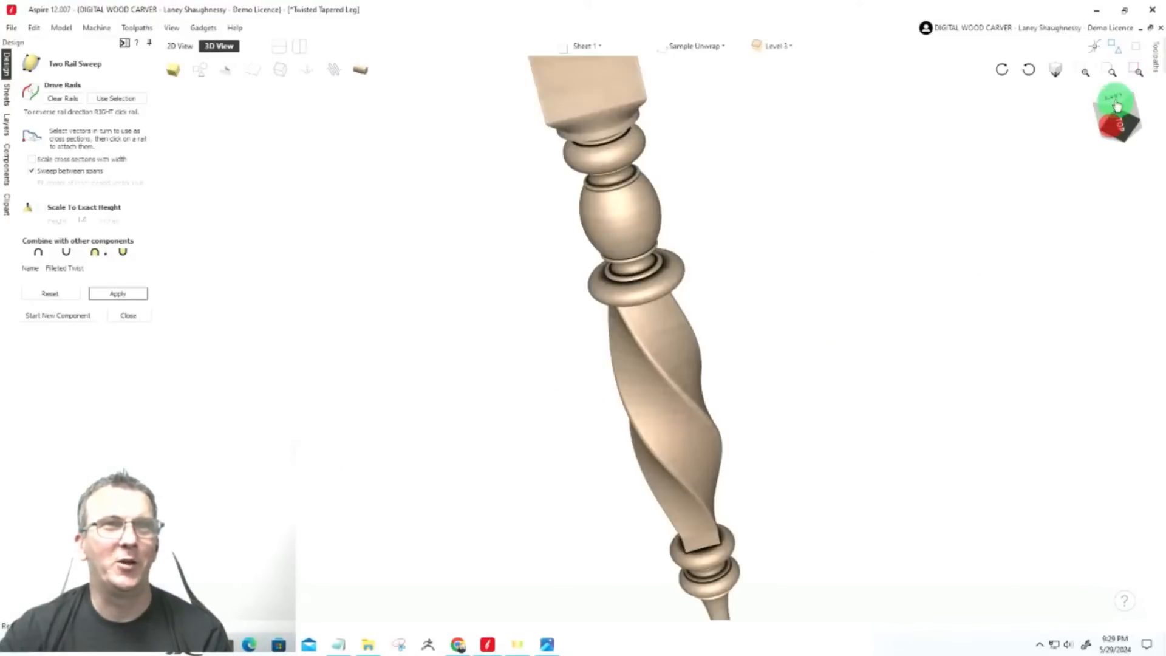
left_click(1109, 73)
scroll(617, 331, "up", 2)
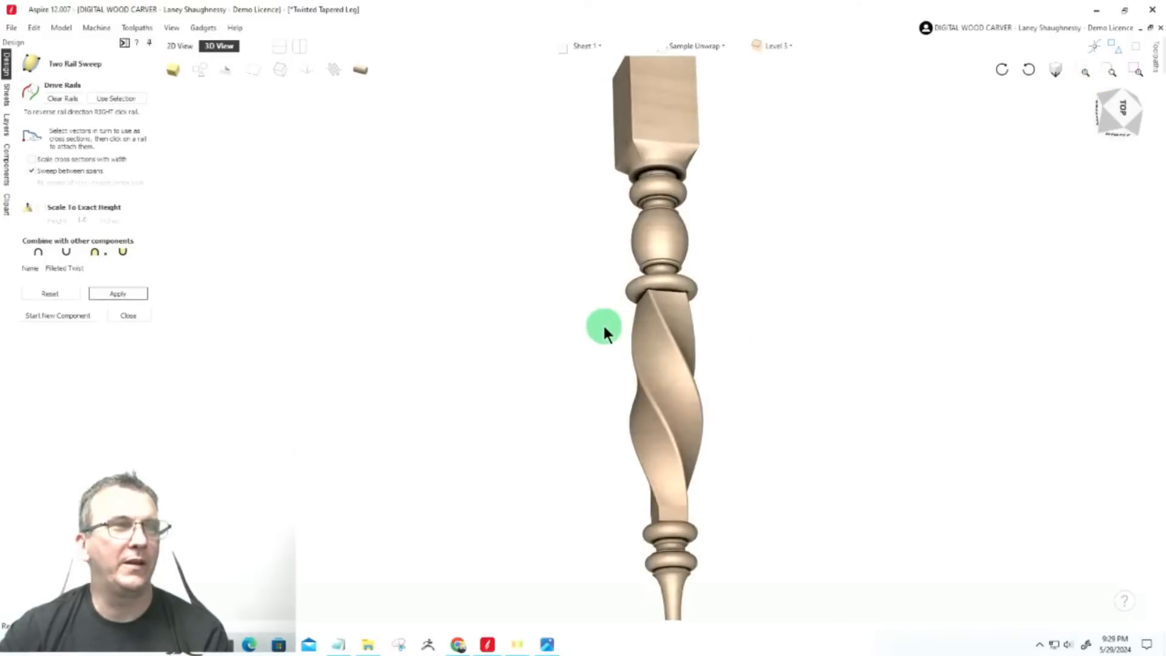
left_click(1122, 112)
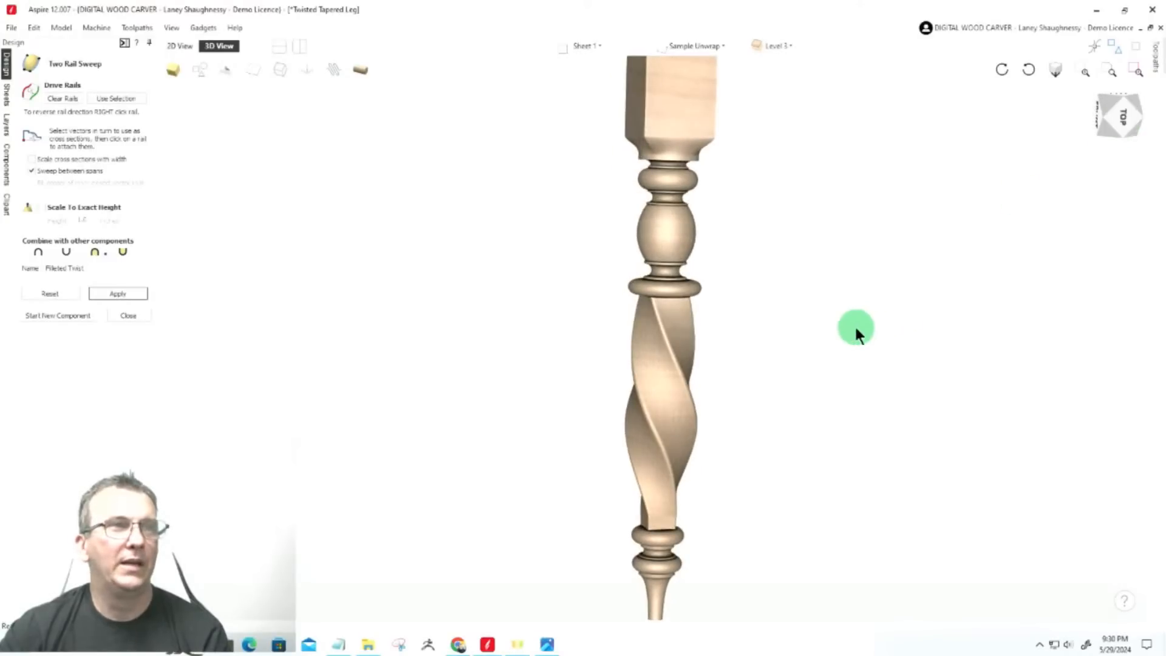
left_click(1123, 121)
left_click(934, 395)
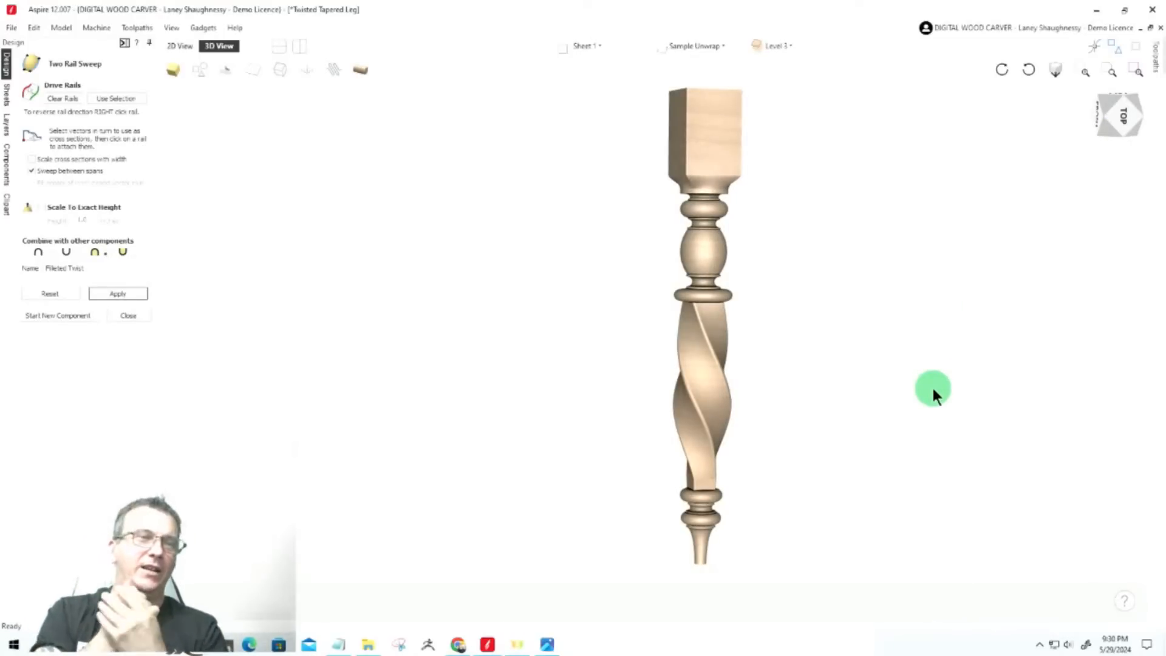
left_click_drag(712, 367, 689, 114)
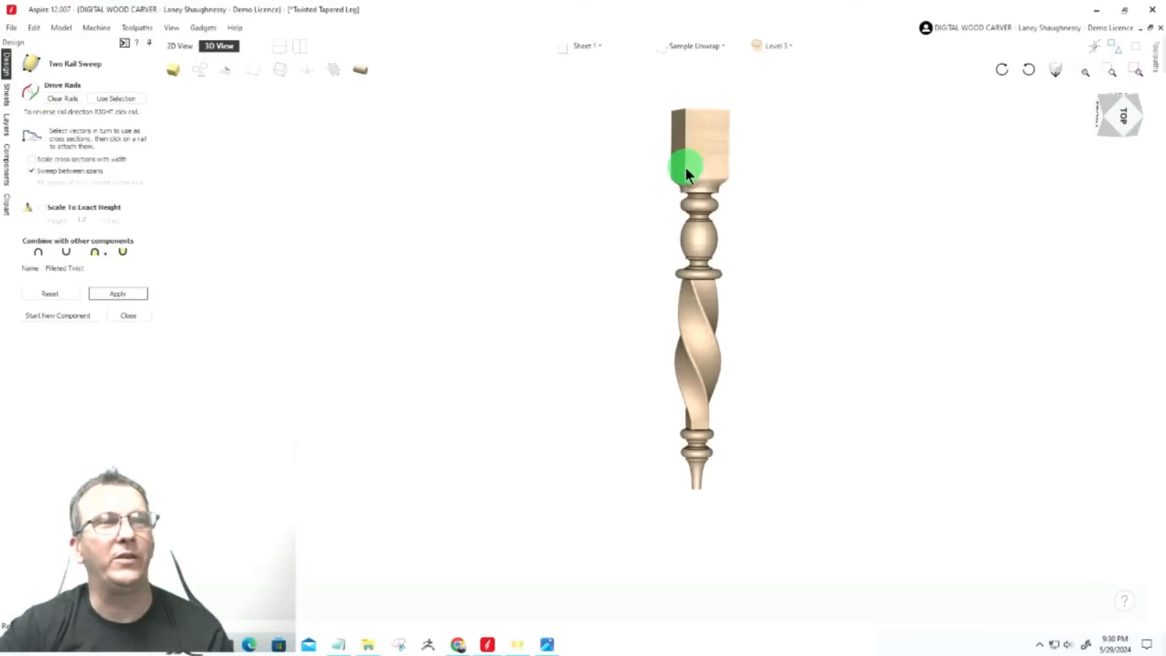
Examine the cove below the square block and the upper beads on the 3D leg, and inspect their profile in the unwrapped layout
scroll(685, 190, "up", 1)
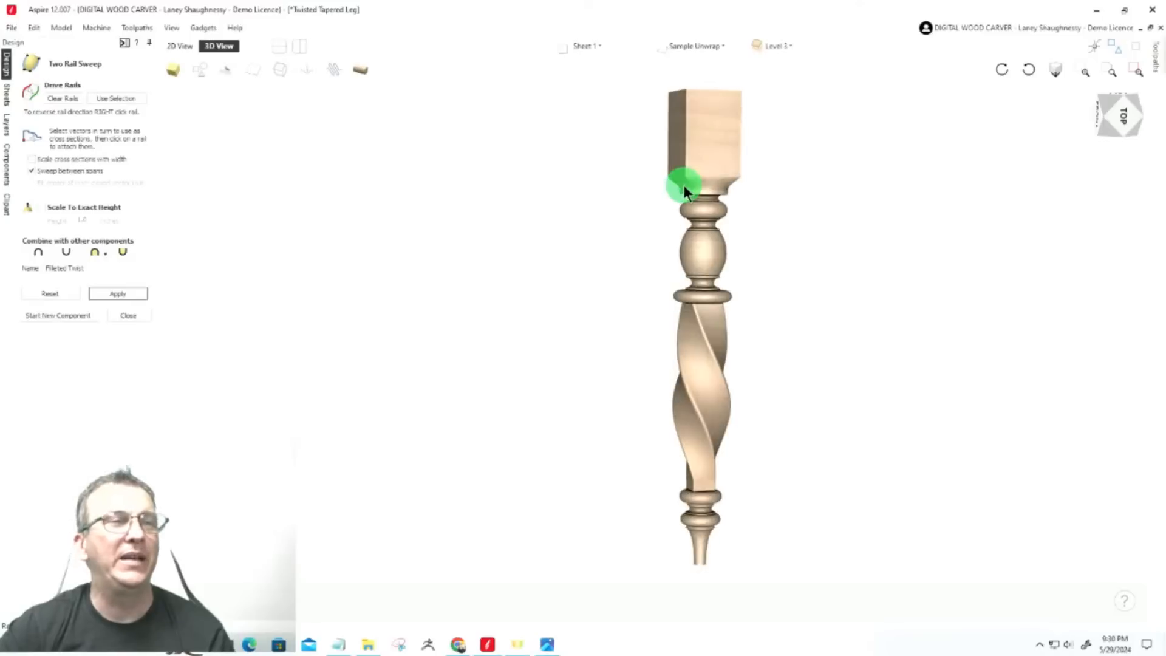
scroll(685, 190, "up", 1)
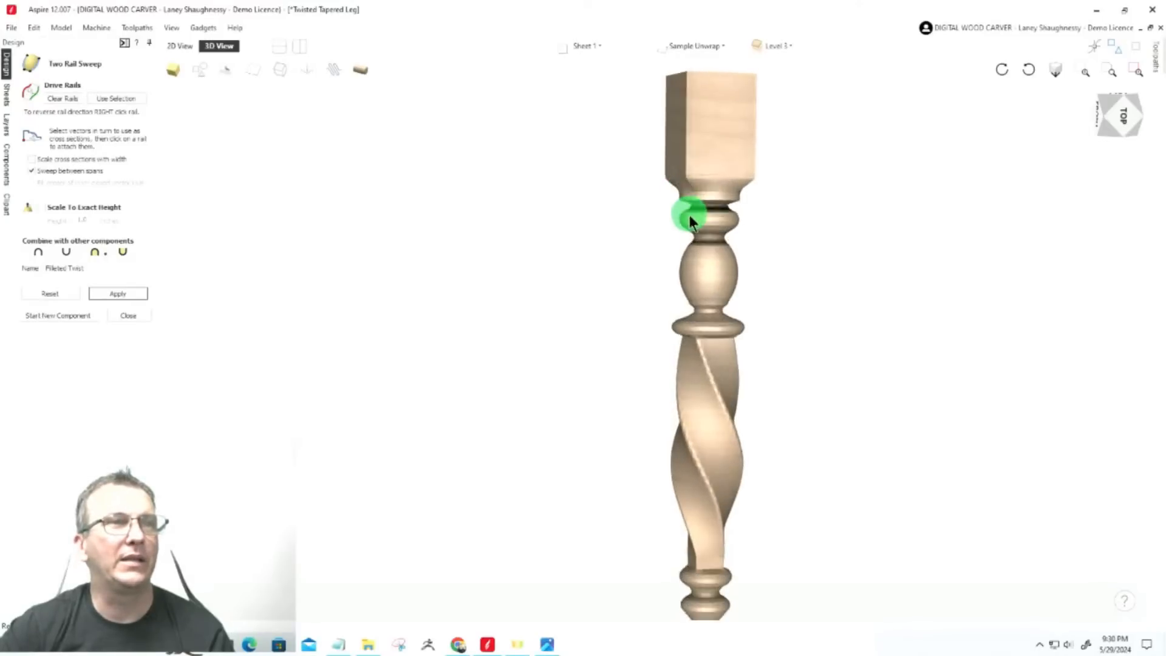
scroll(697, 224, "up", 2)
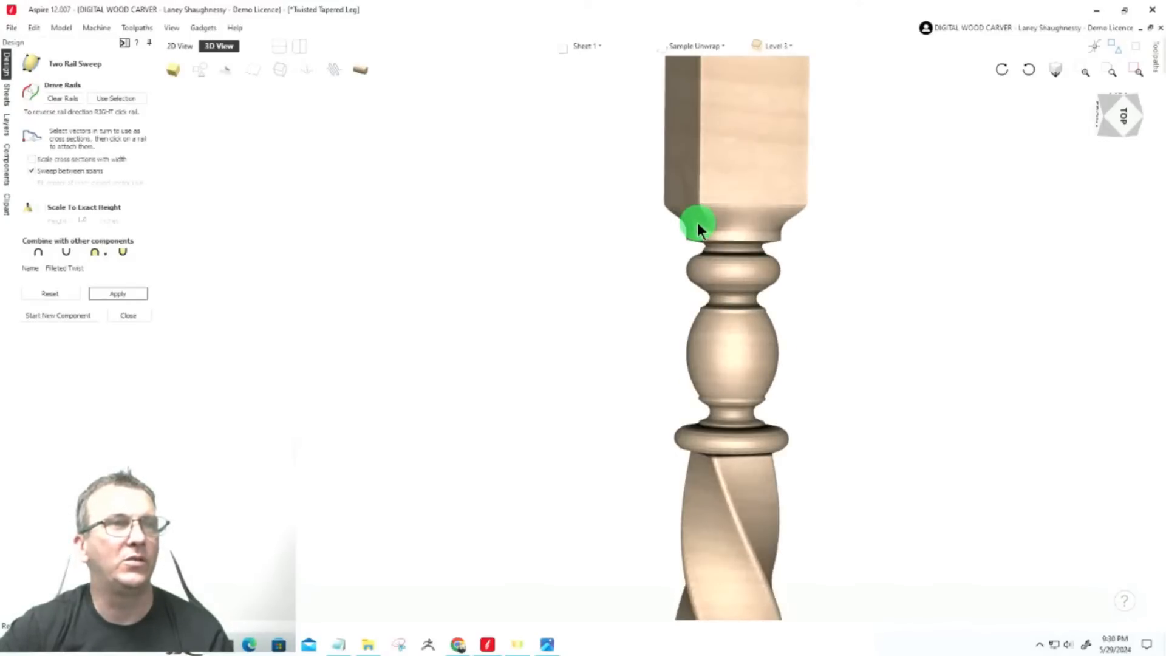
scroll(697, 225, "up", 2)
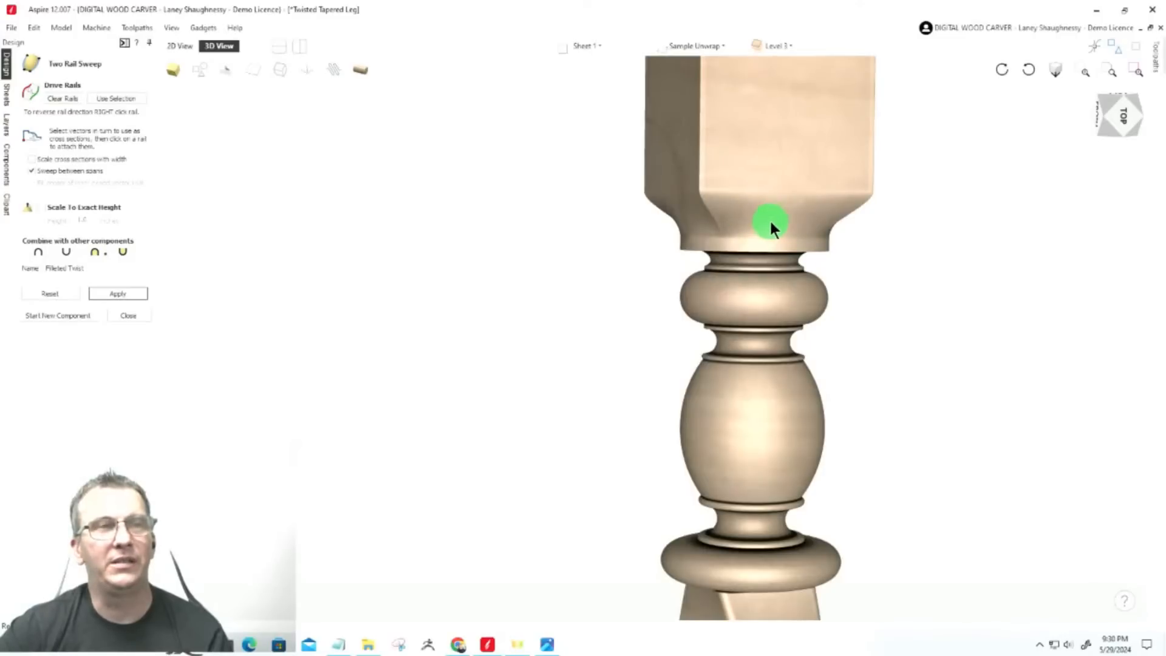
left_click(192, 47)
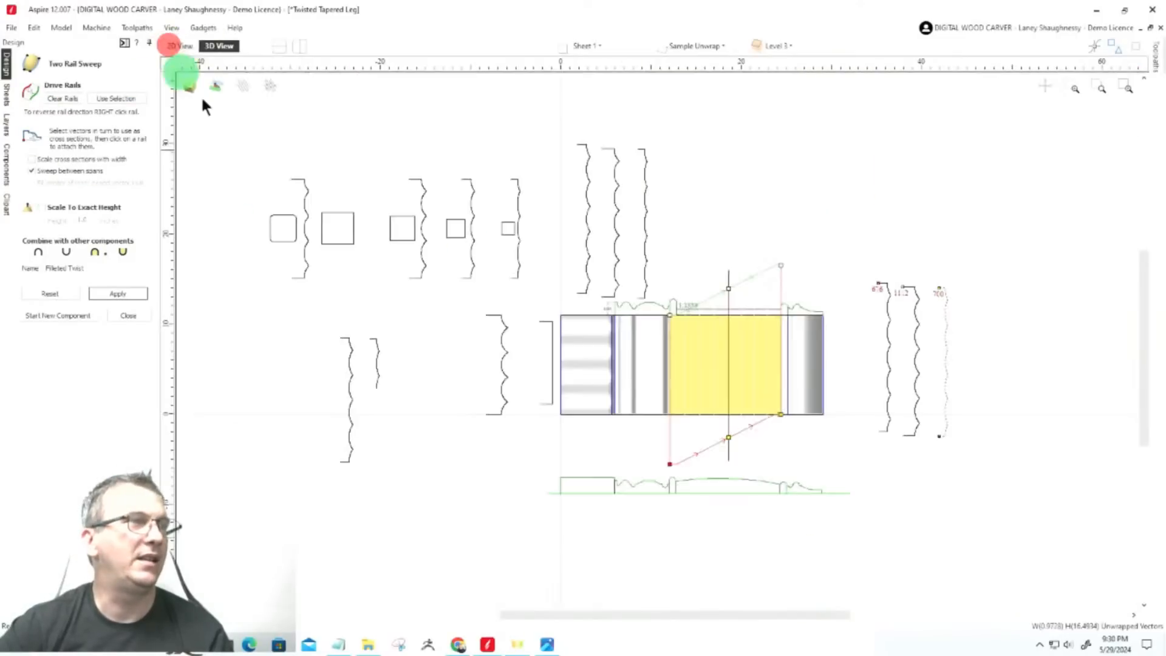
scroll(611, 286, "up", 3)
scroll(610, 285, "up", 5)
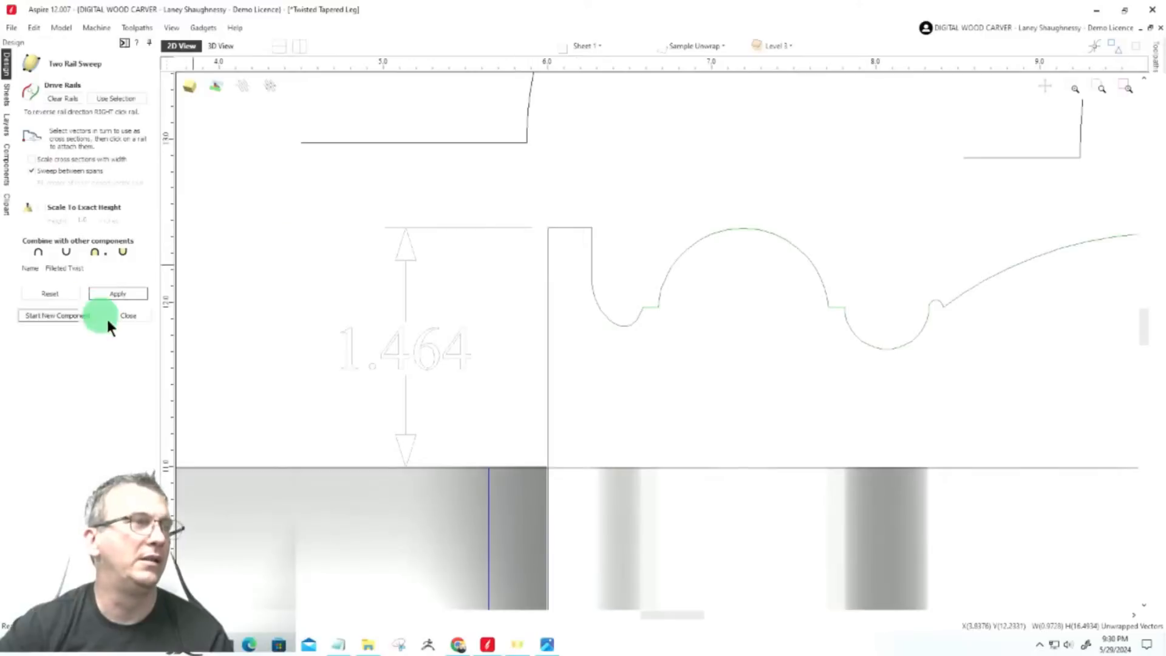
Close the completed two-rail sweep and open fillet creation with the Normal fillet type
left_click(147, 314)
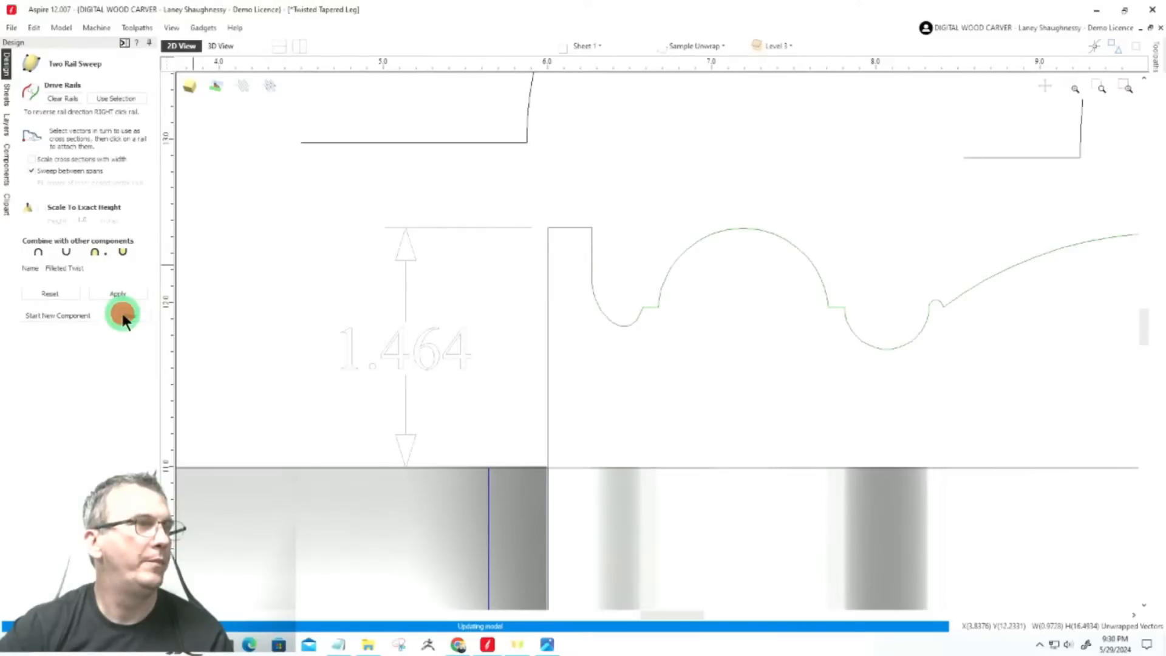
left_click(121, 315)
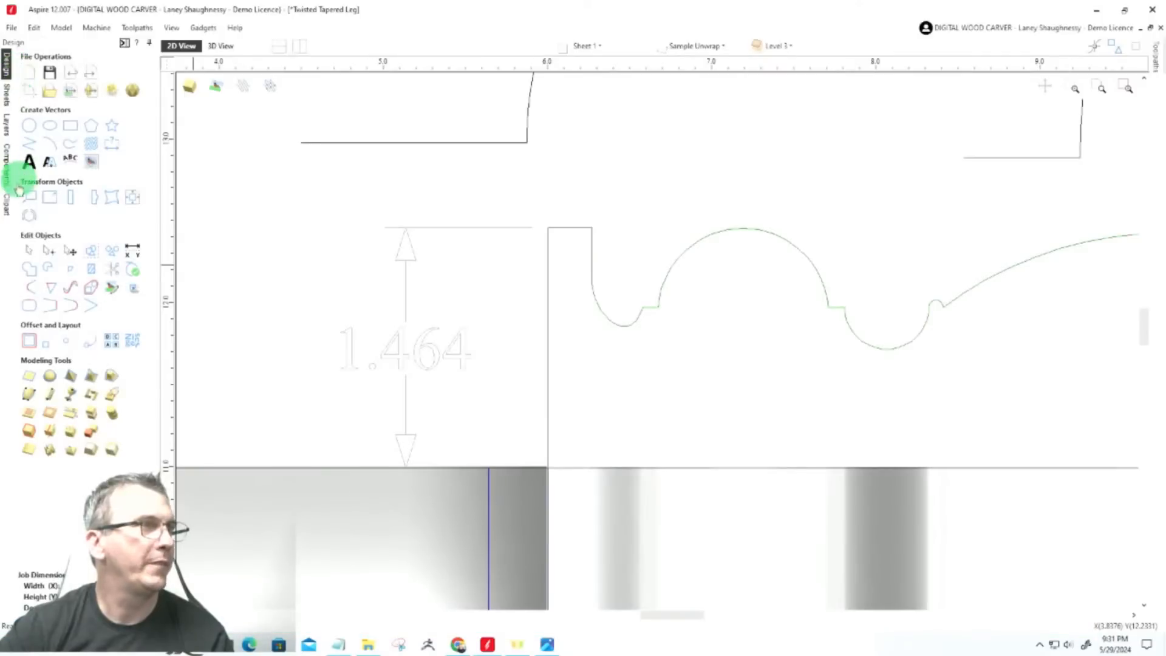
left_click(28, 306)
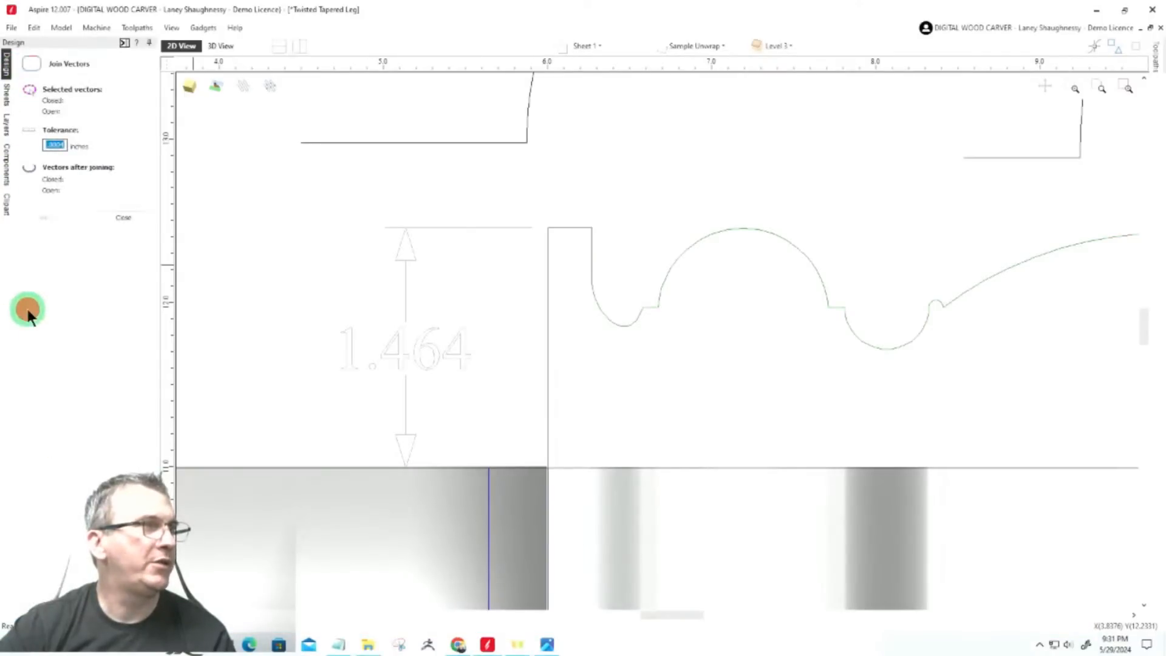
left_click(129, 219)
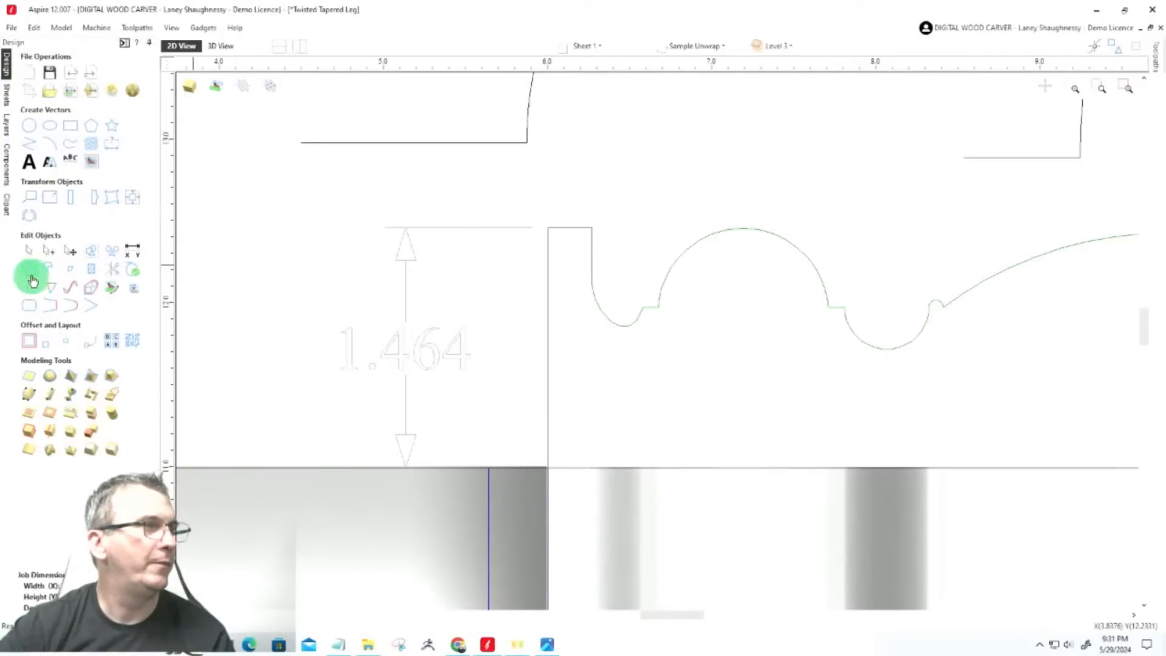
left_click(29, 289)
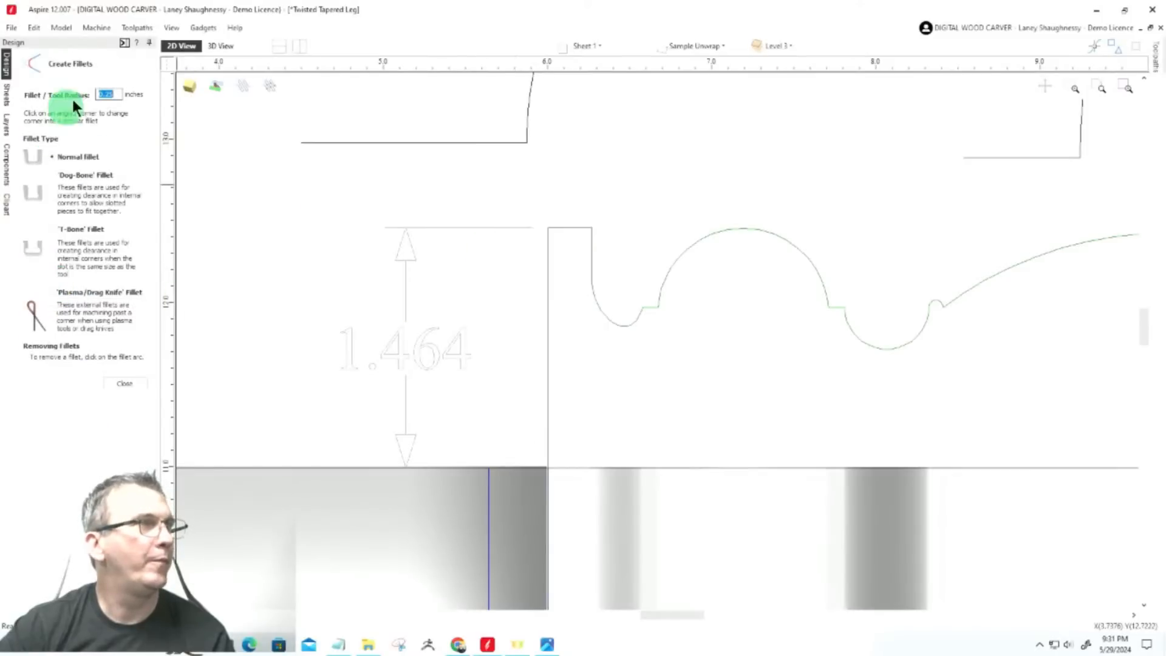
double_click(115, 94)
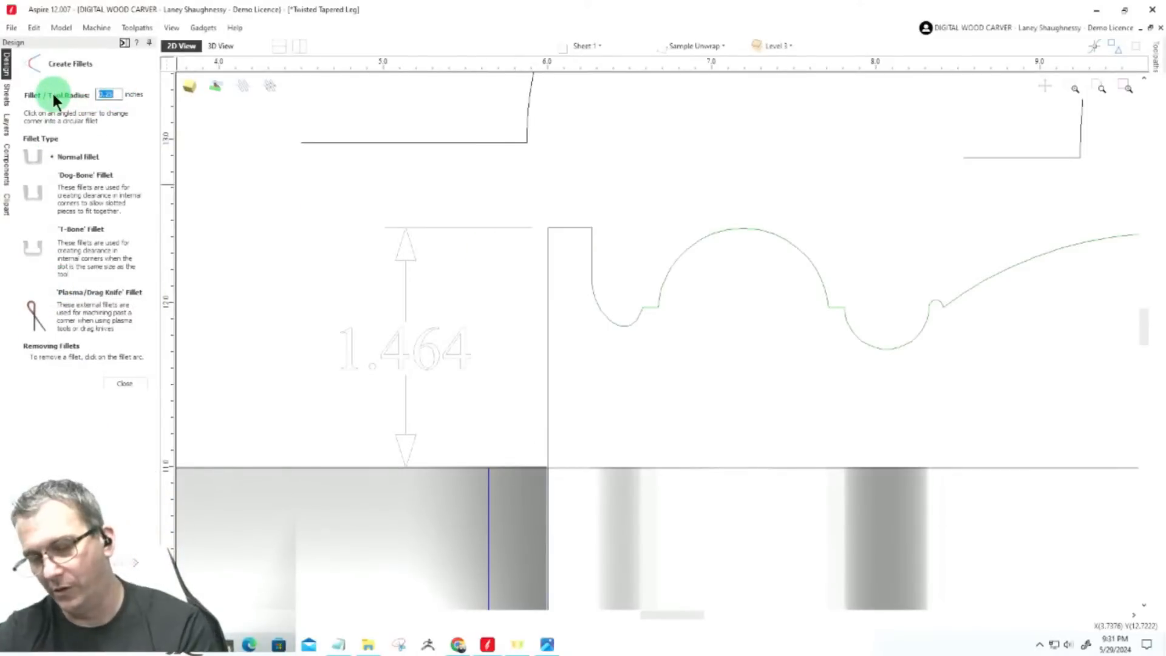
type(".5")
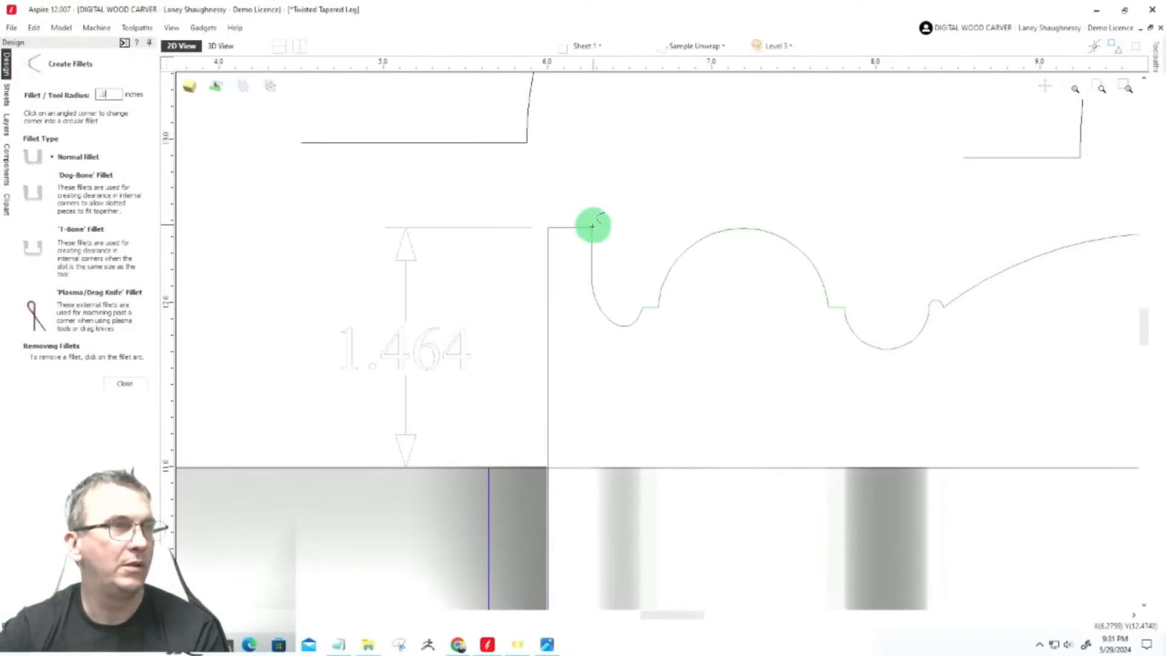
scroll(593, 226, "up", 5)
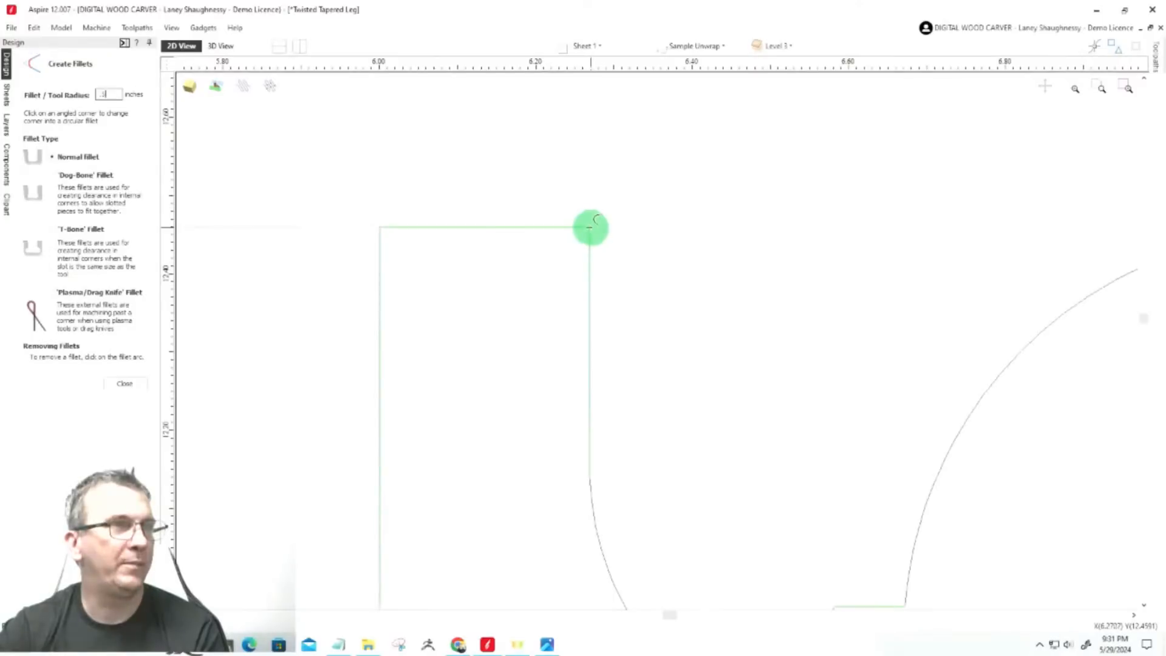
left_click(102, 94)
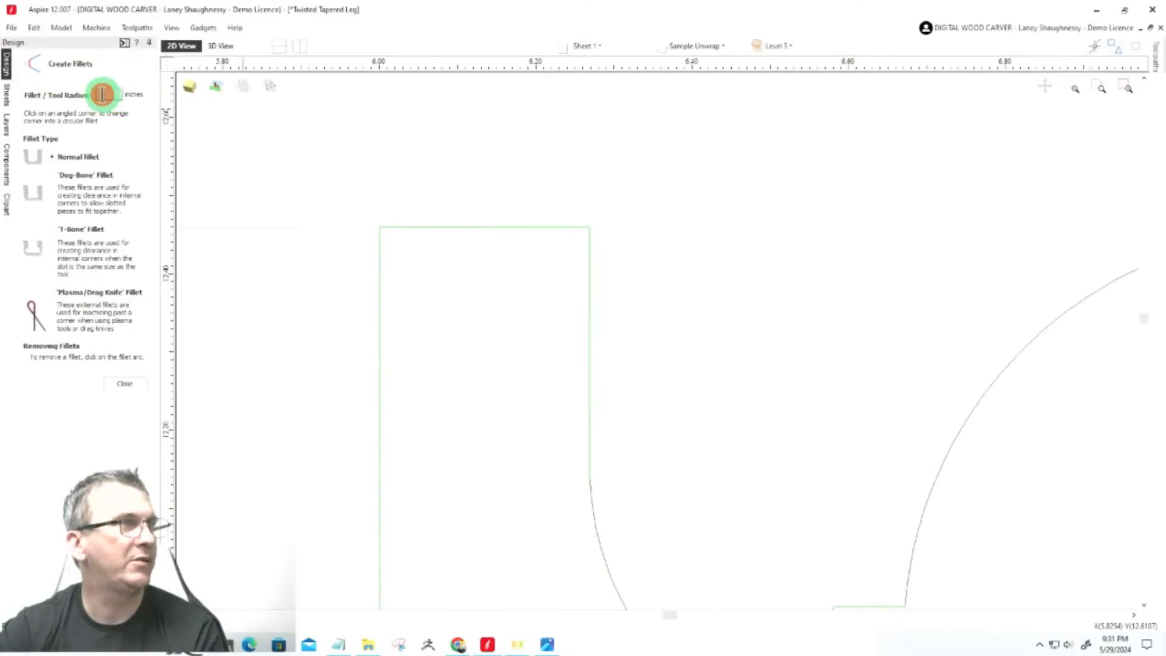
type(".375")
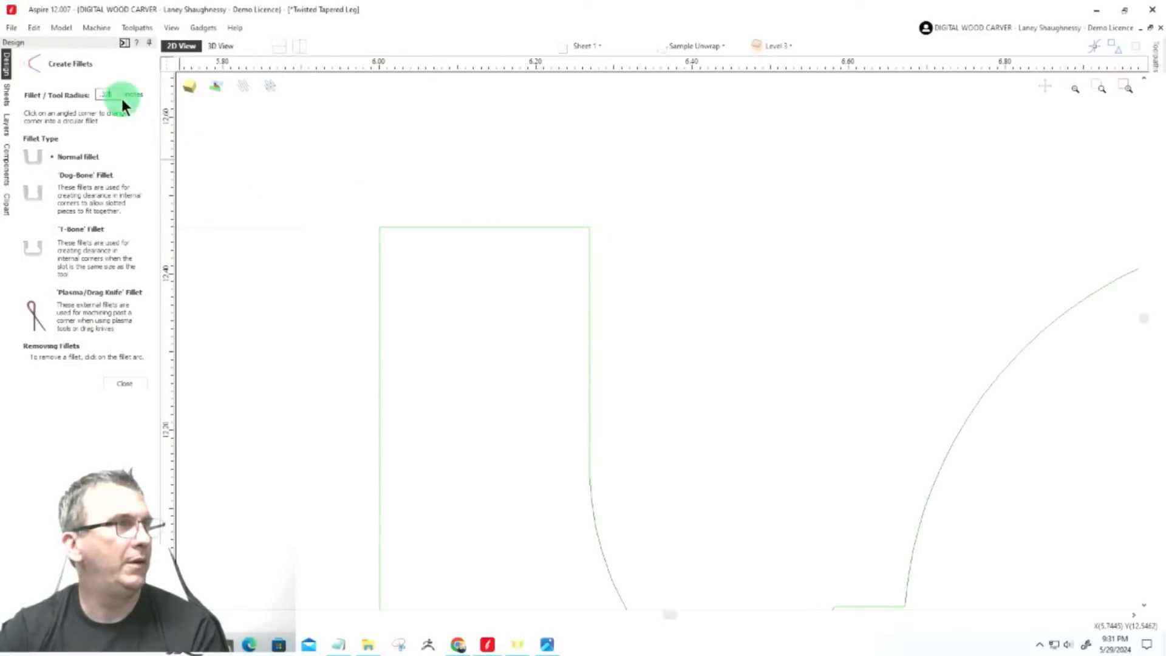
Round the square outer corner at the block end of the upper bead profile with a 0.25 inch normal fillet
left_click_drag(119, 95, 99, 95)
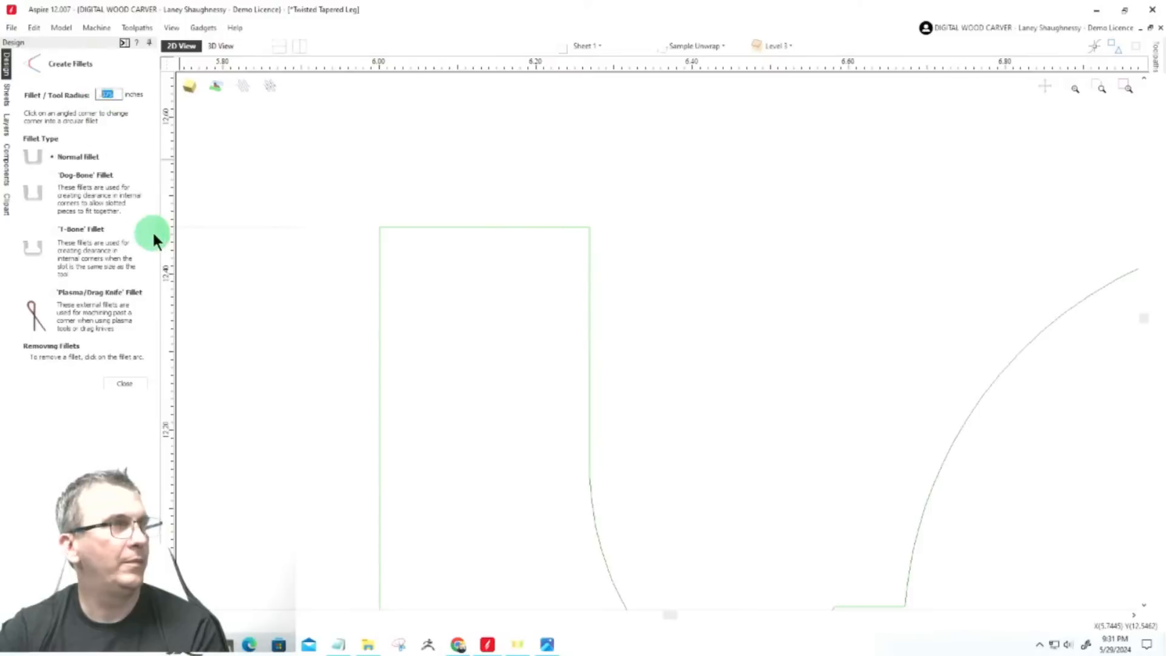
type(".25")
left_click(240, 229)
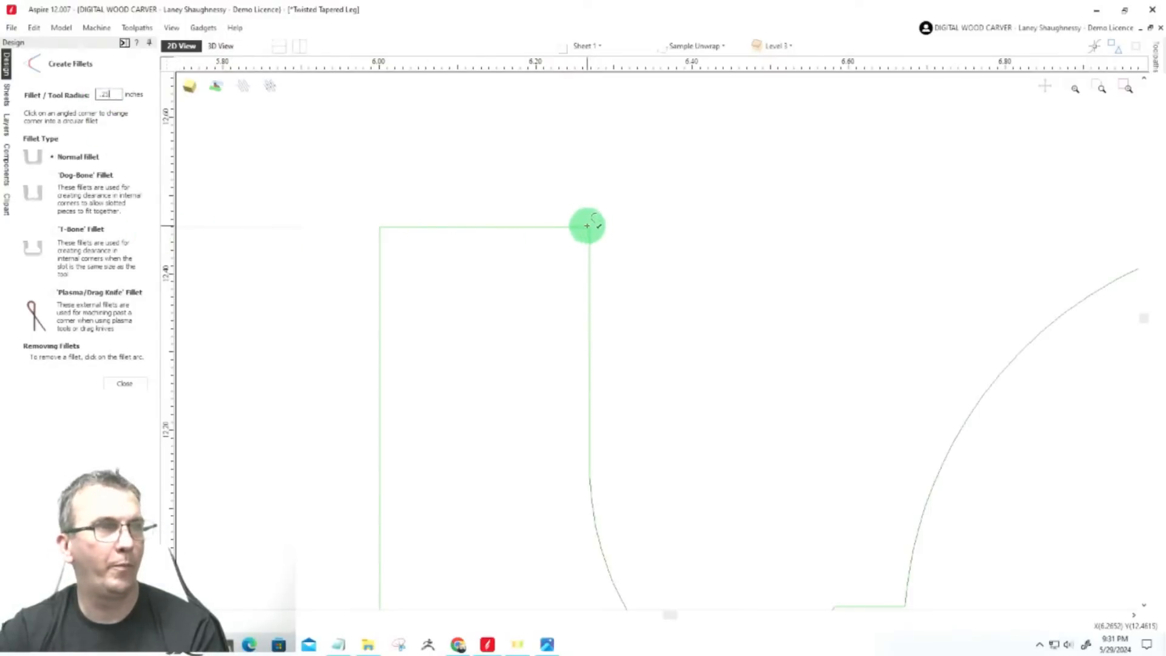
left_click(588, 226)
scroll(599, 226, "down", 4)
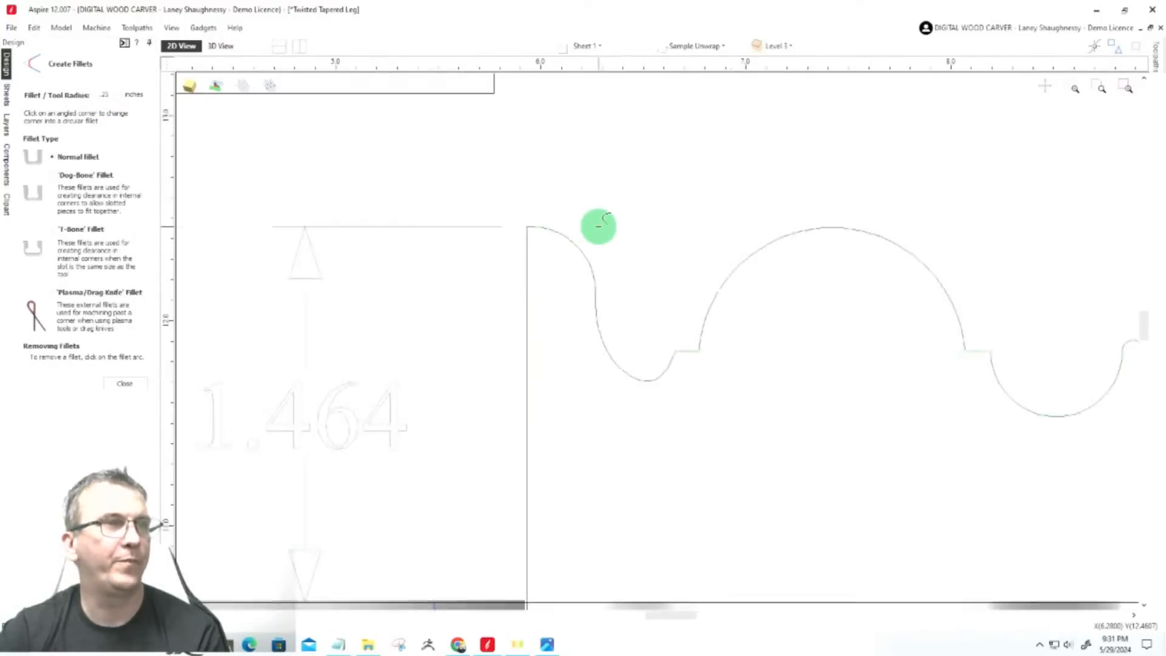
scroll(604, 243, "up", 2)
scroll(607, 249, "down", 4)
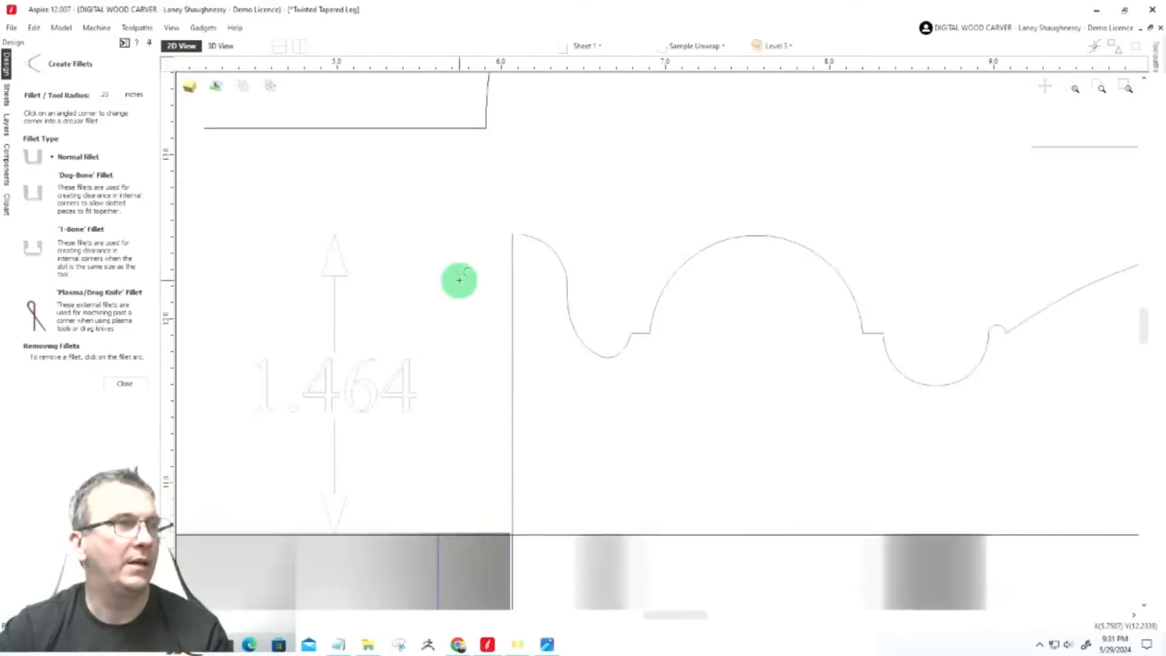
left_click(124, 384)
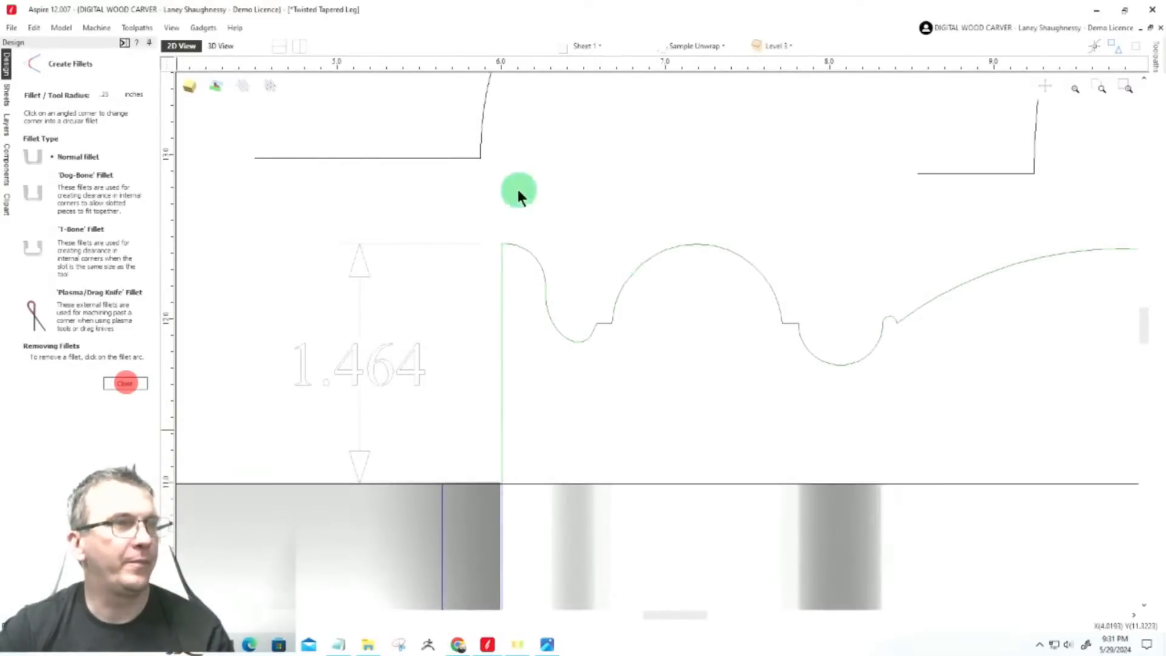
Select the two vertical rails bounding the upper bead section and hide the Ornate Sweep component
scroll(516, 210, "down", 1)
scroll(514, 232, "down", 3)
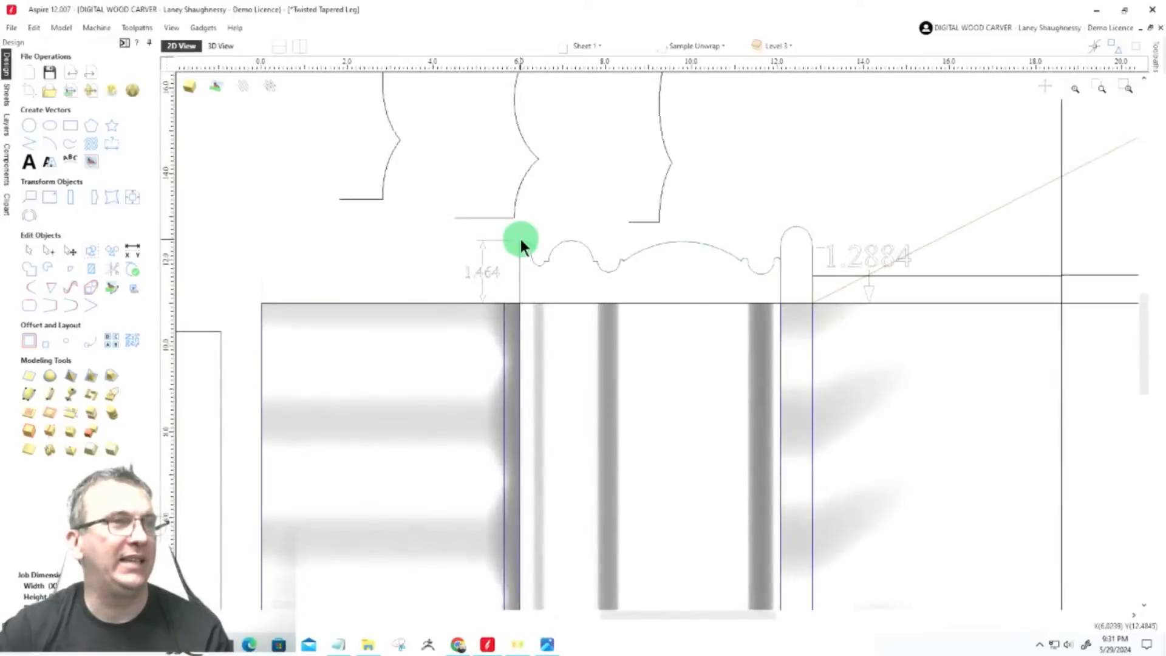
scroll(520, 239, "down", 2)
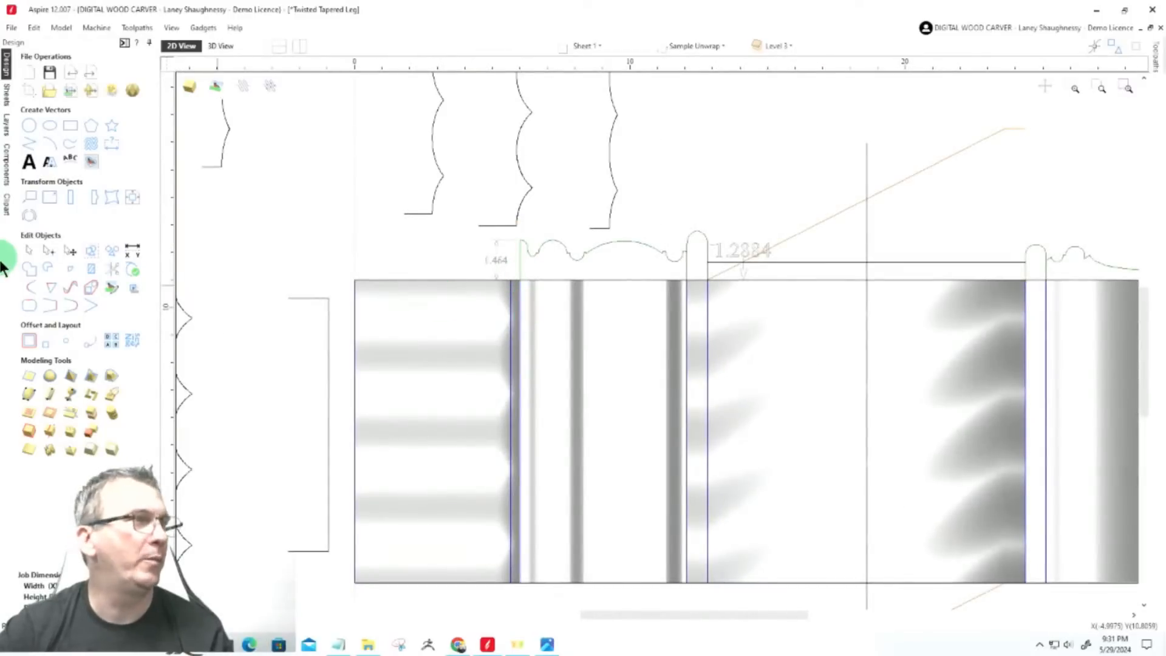
scroll(512, 388, "up", 3)
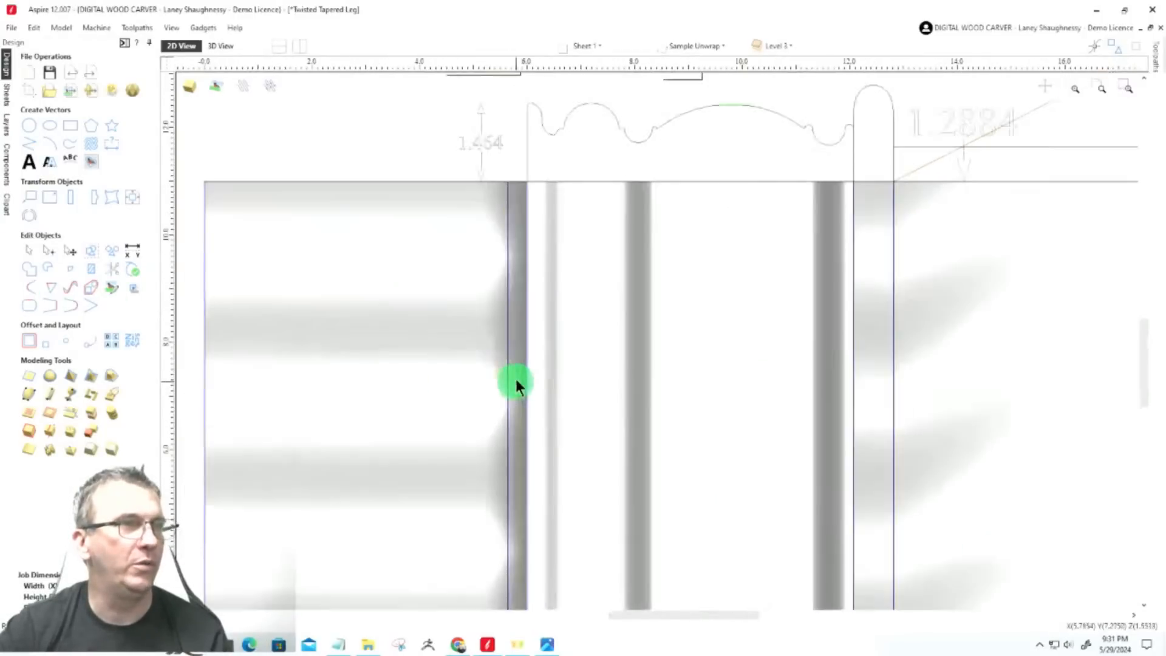
left_click(527, 210)
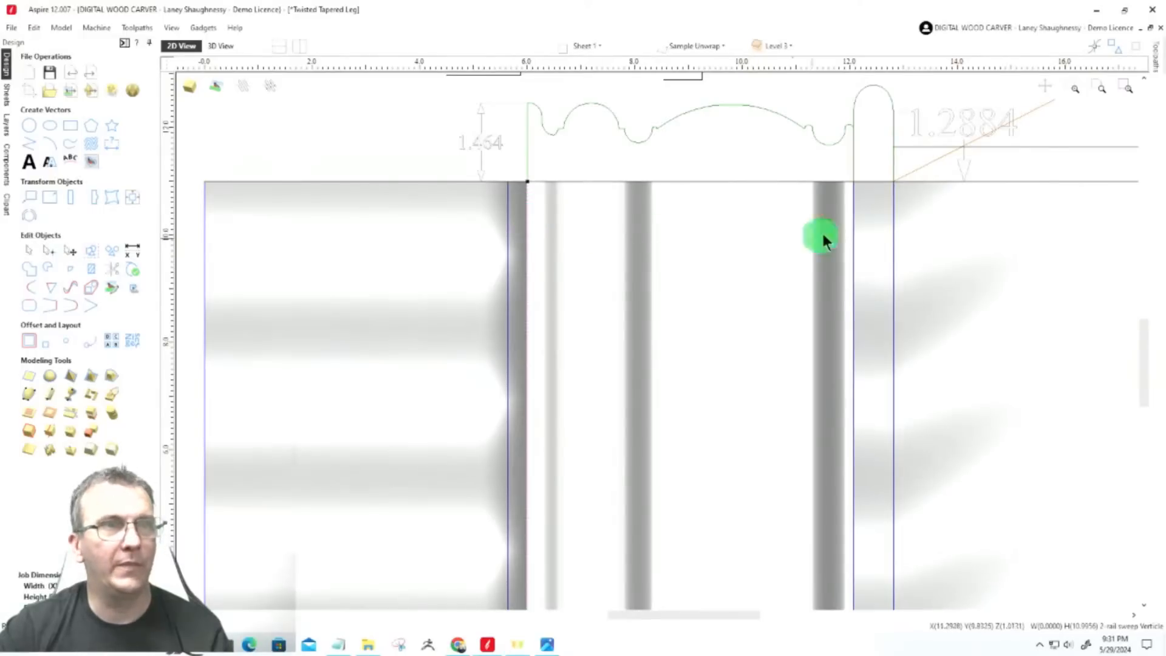
left_click(853, 226, "shift")
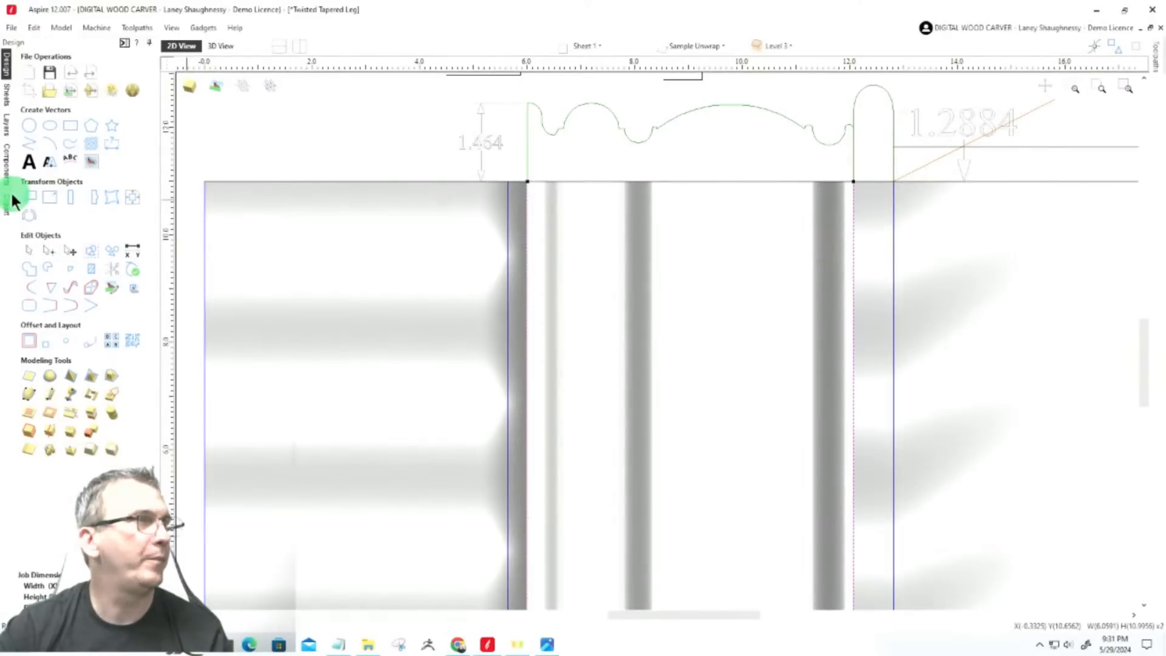
left_click(7, 161)
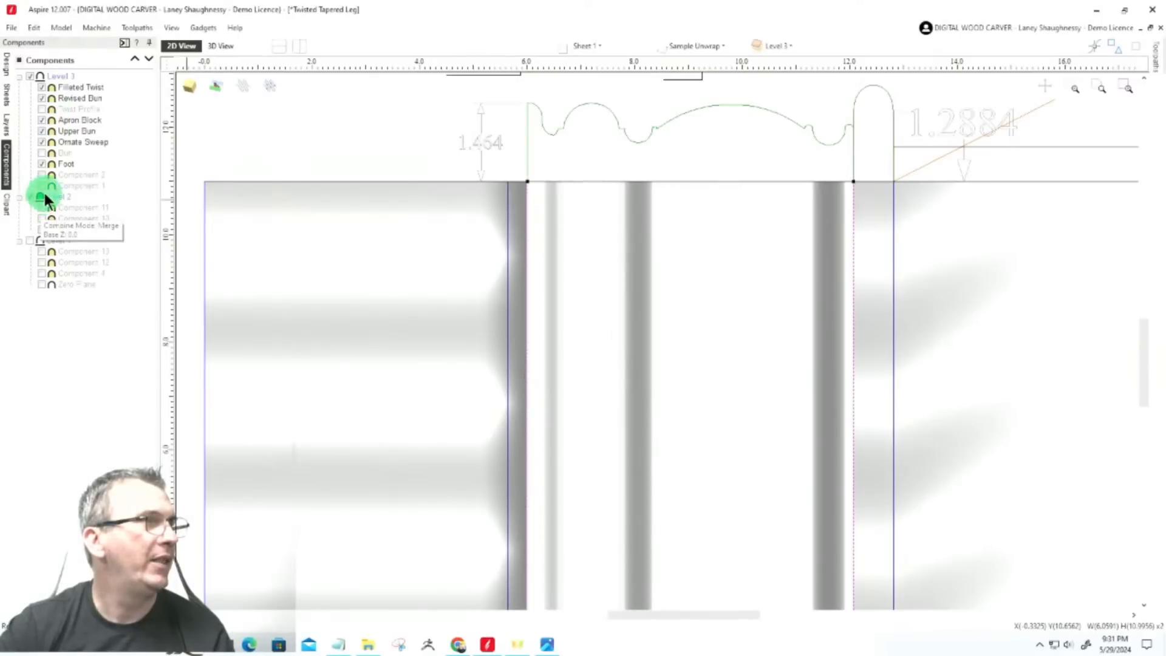
left_click(41, 142)
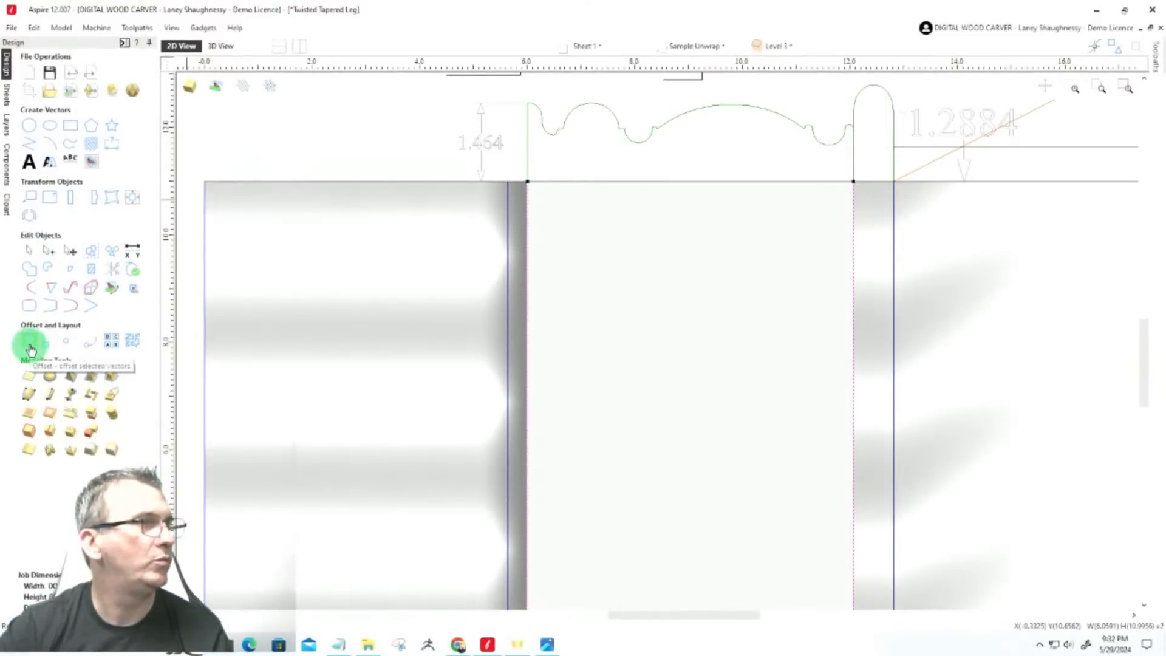
Start a two-rail sweep with the selected vertical rails and attach the filleted bead profile as its cross section
left_click(29, 394)
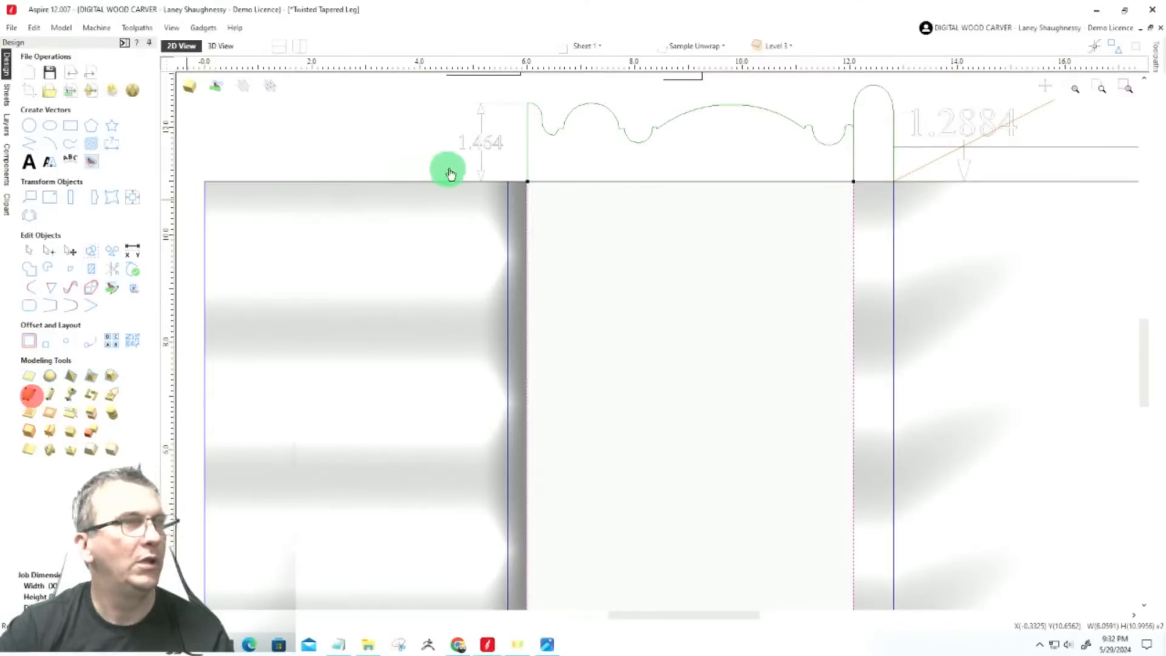
left_click(115, 97)
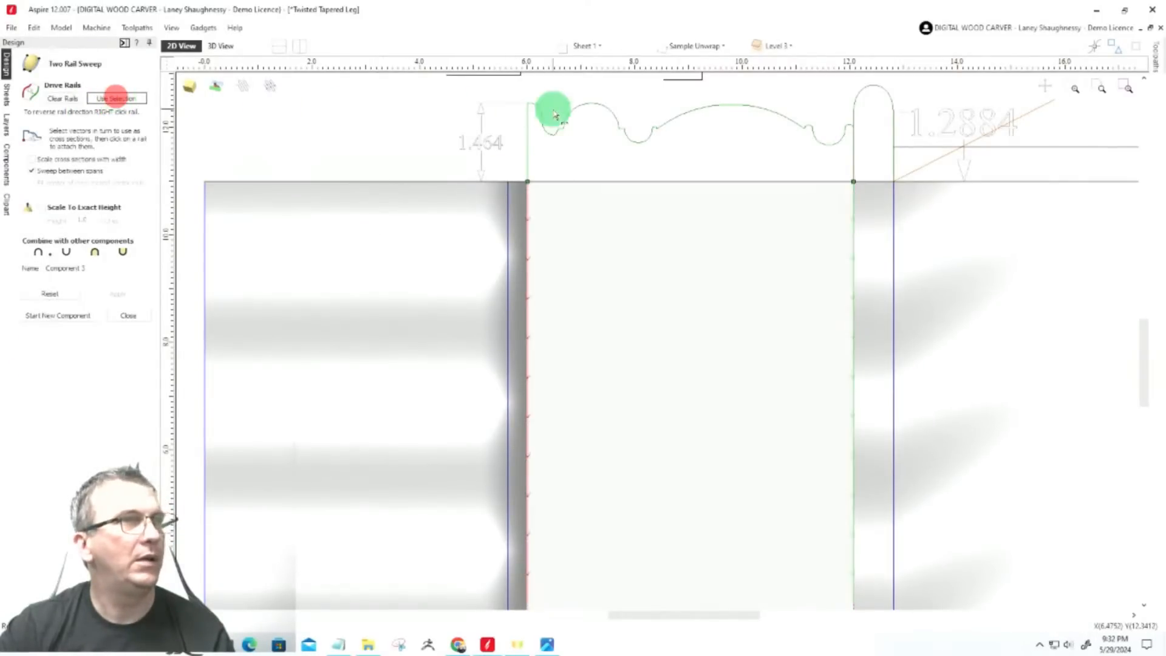
left_click(562, 133)
left_click(109, 297)
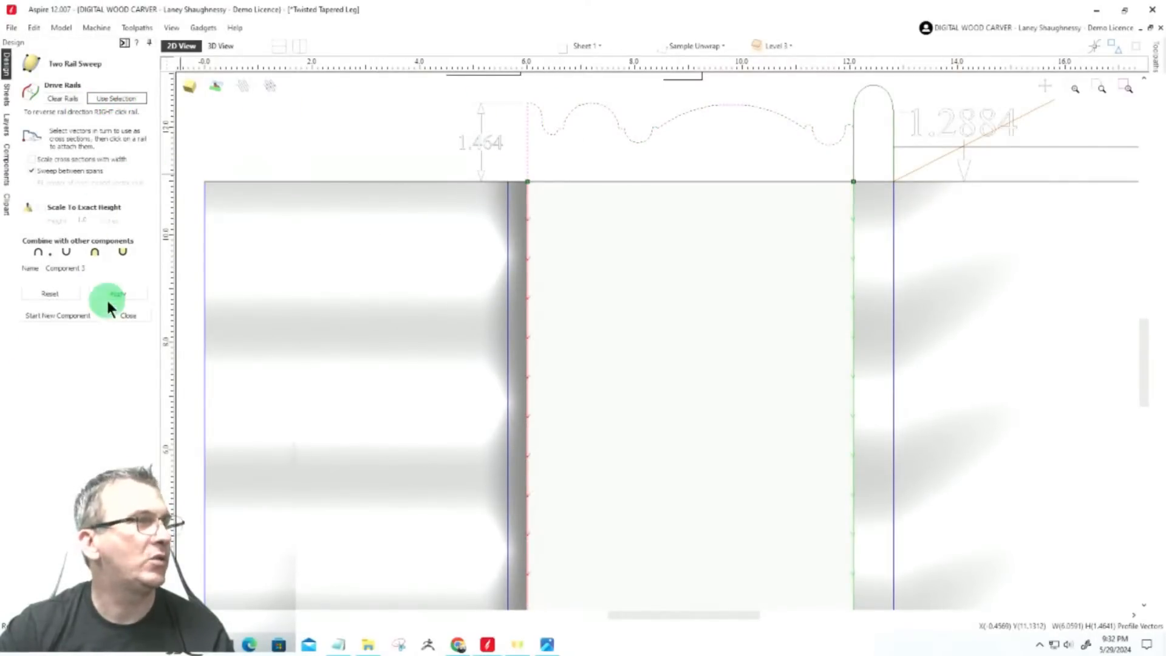
left_click(118, 284)
Set the sweep to merge with other components, name it Ornate Upper 2, and apply it
left_click(105, 250)
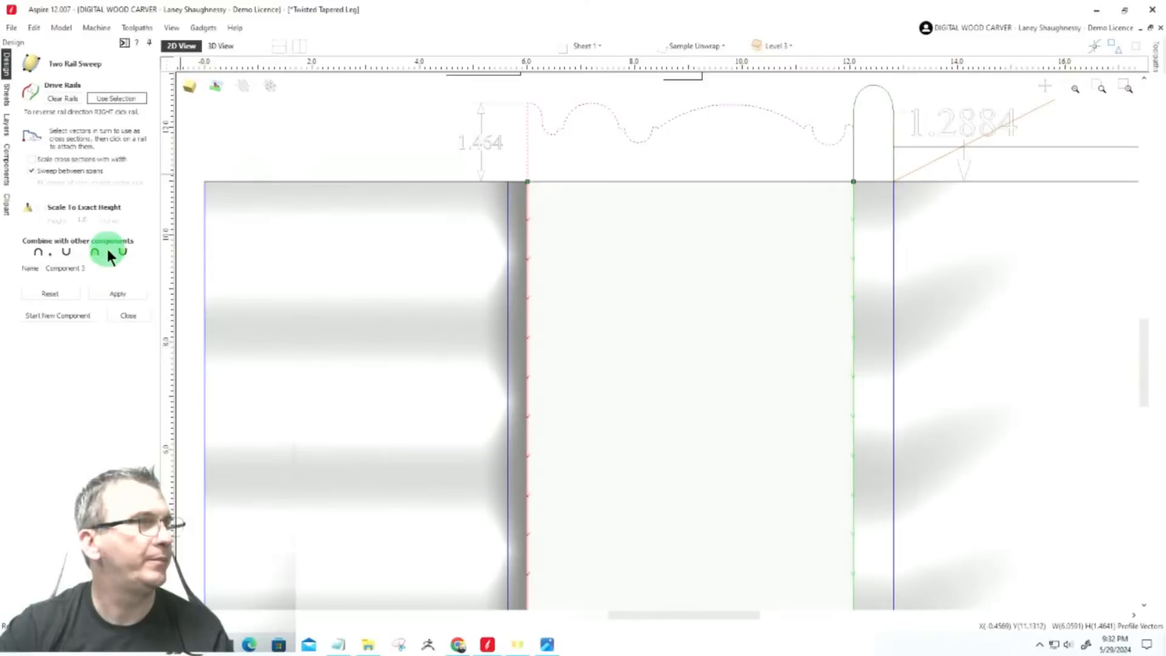
left_click(110, 290)
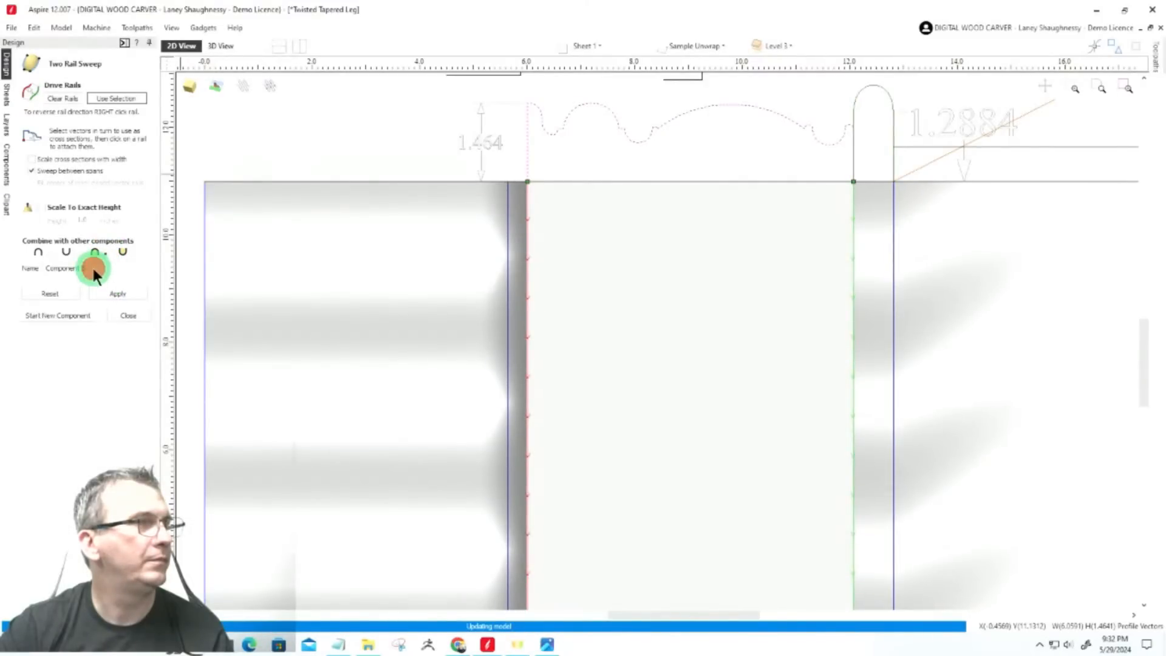
left_click(93, 267)
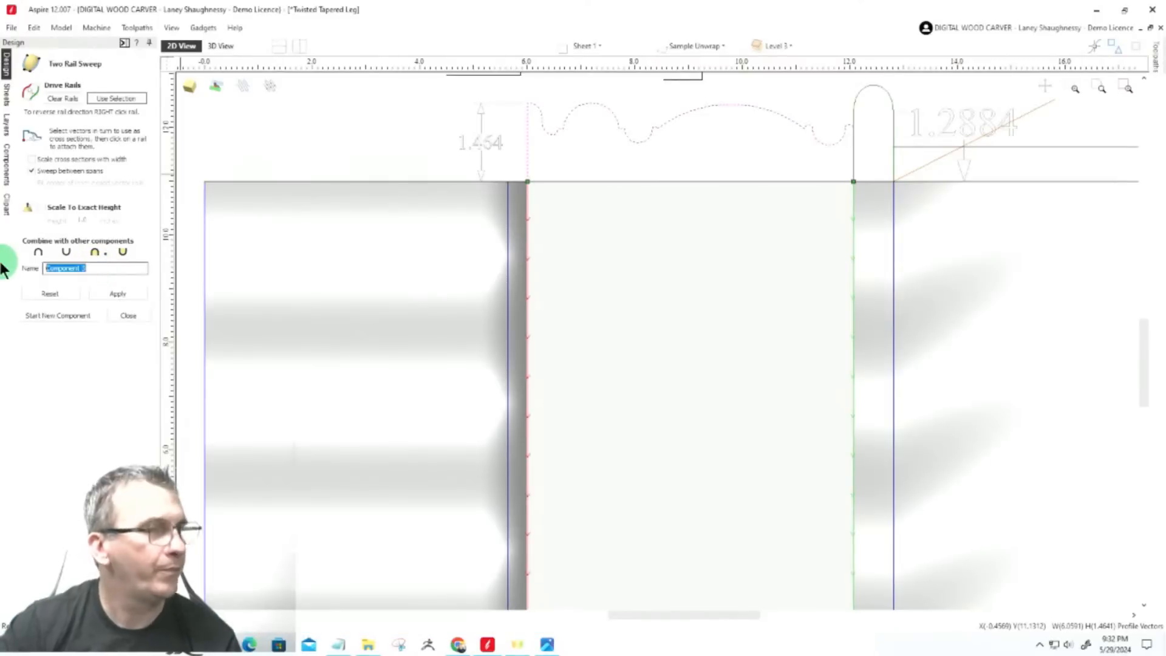
type("Ornate")
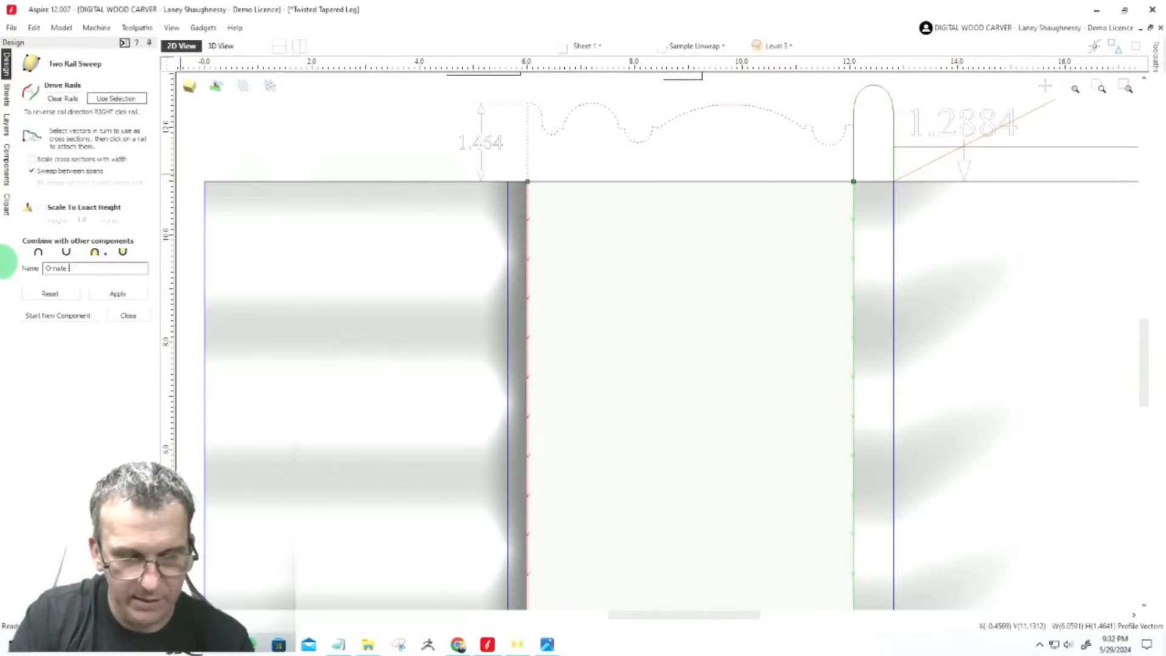
type(" Upper 2")
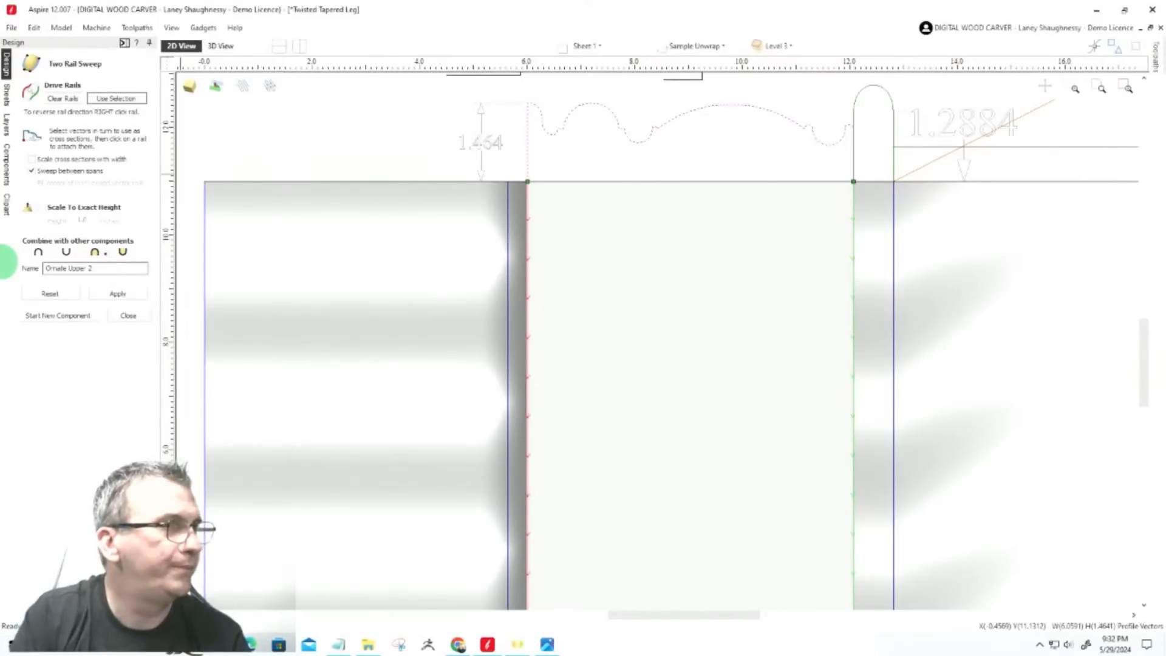
left_click(119, 294)
left_click(128, 295)
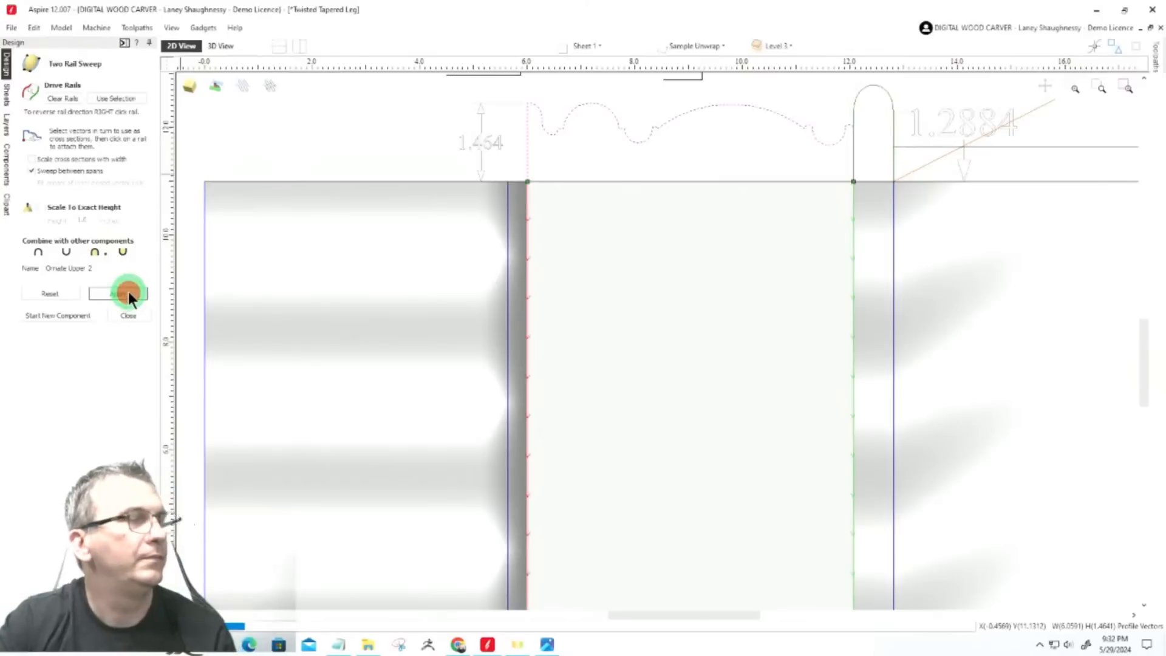
Examine the rounded edge below the square block and the upper bead section in the 3D view
left_click(224, 46)
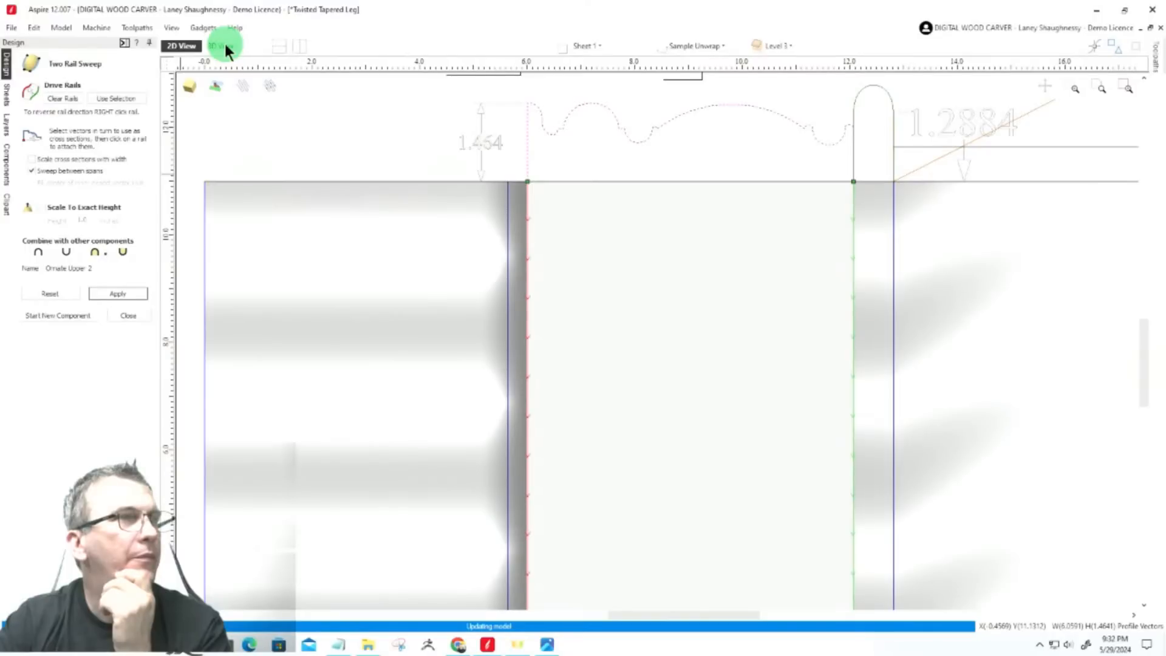
left_click(225, 45)
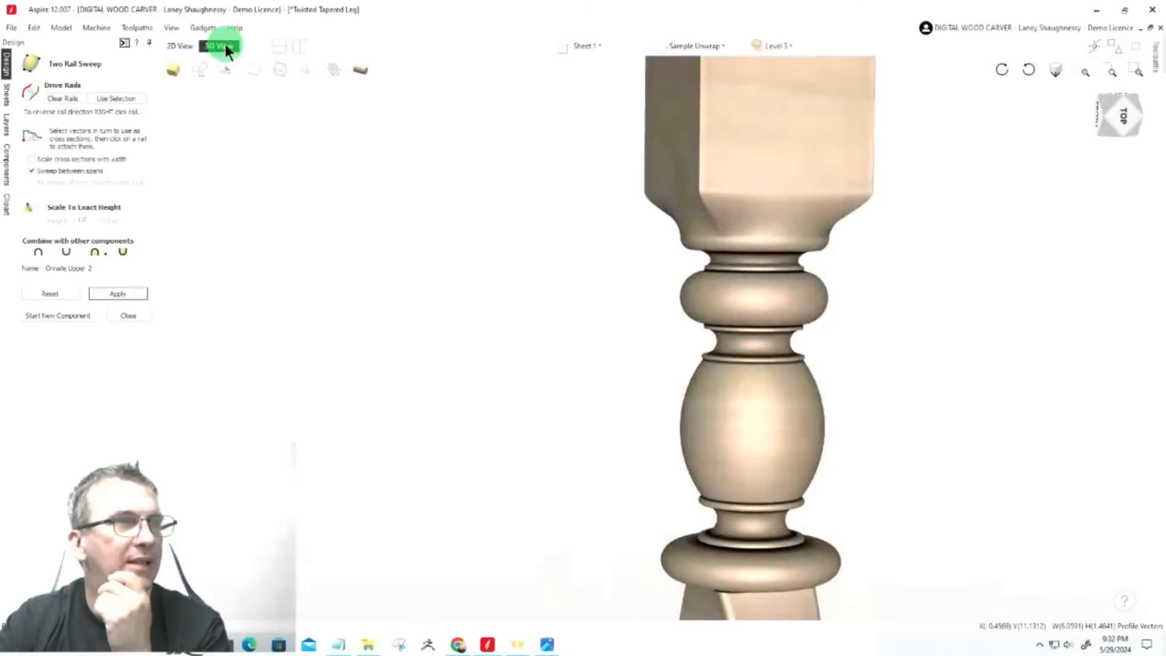
scroll(774, 255, "up", 1)
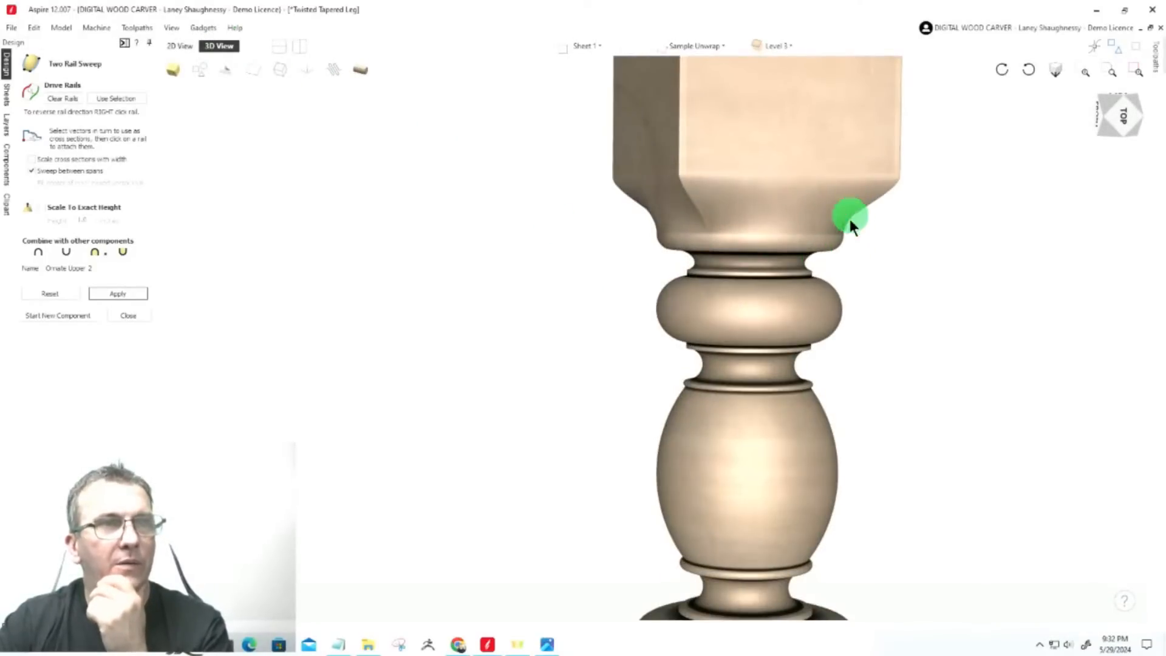
scroll(822, 253, "up", 2)
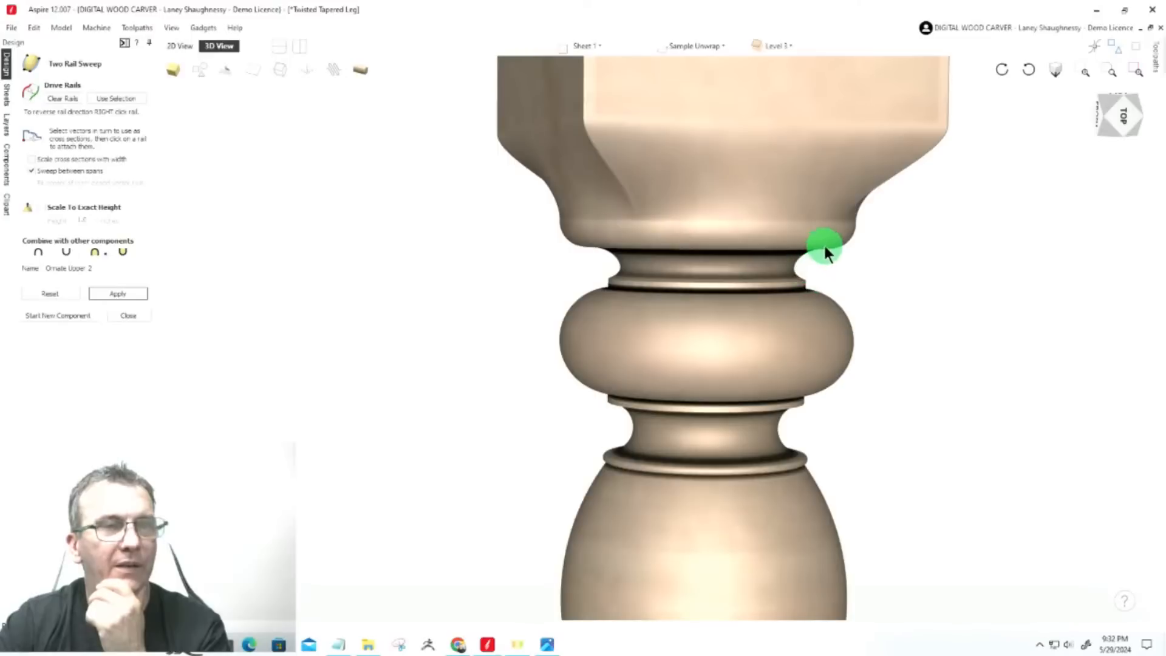
left_click_drag(1126, 124, 1121, 124)
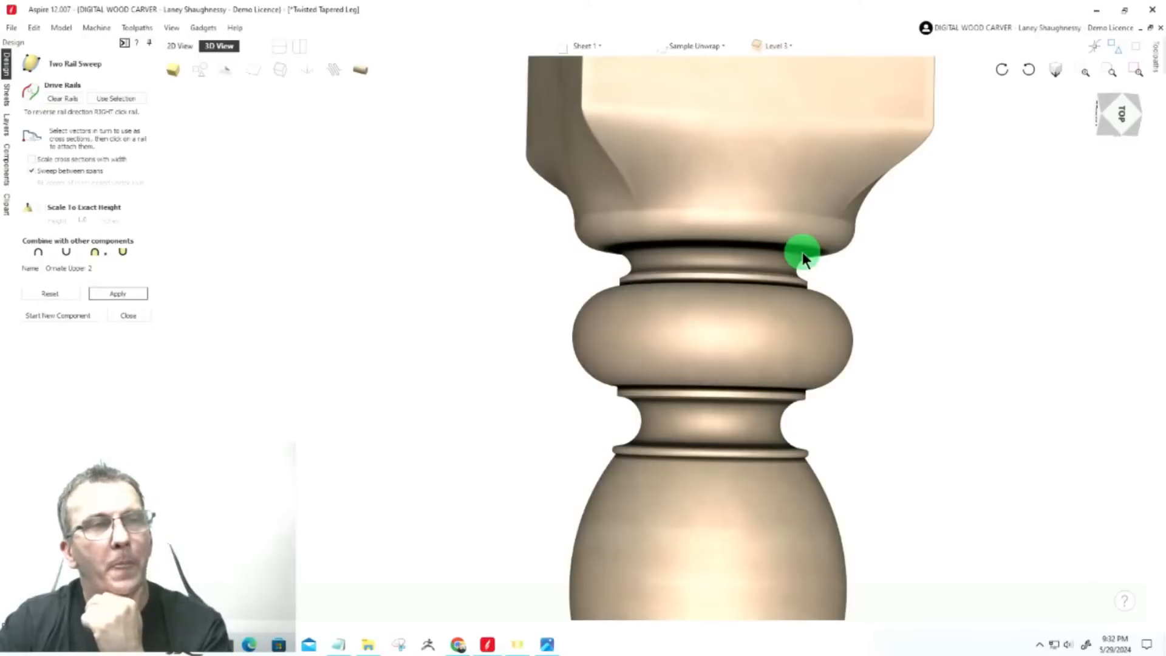
scroll(801, 252, "down", 2)
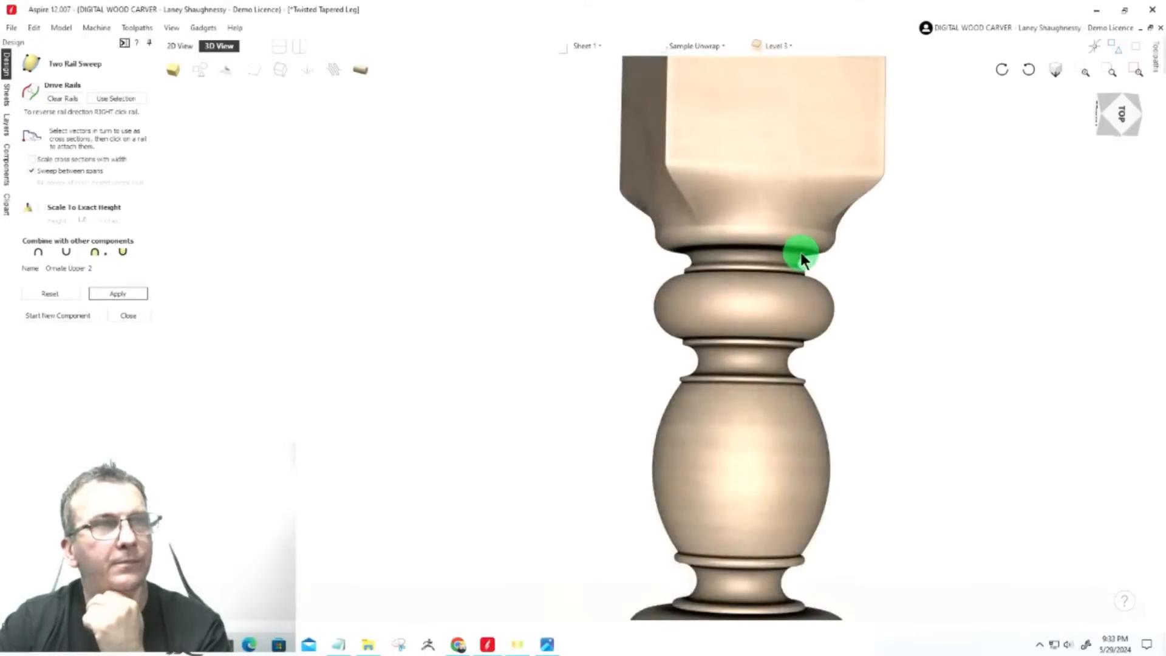
scroll(801, 253, "down", 2)
scroll(802, 258, "down", 3)
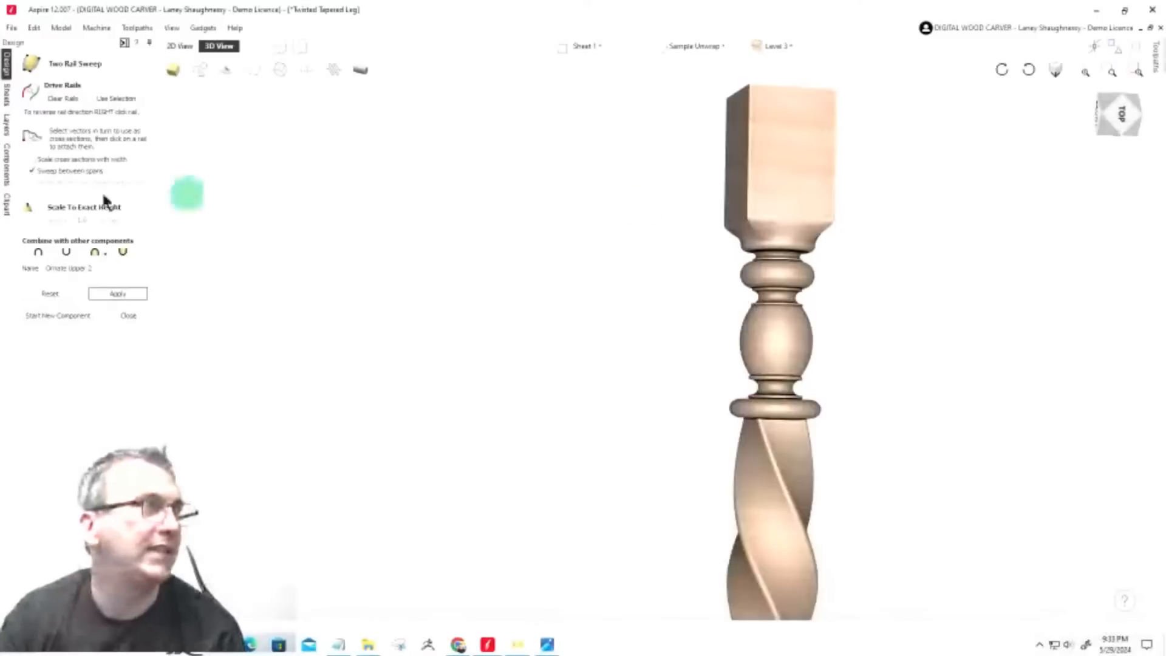
Close the completed two-rail sweep and show the whole leg from the top in the 3D view
left_click(131, 317)
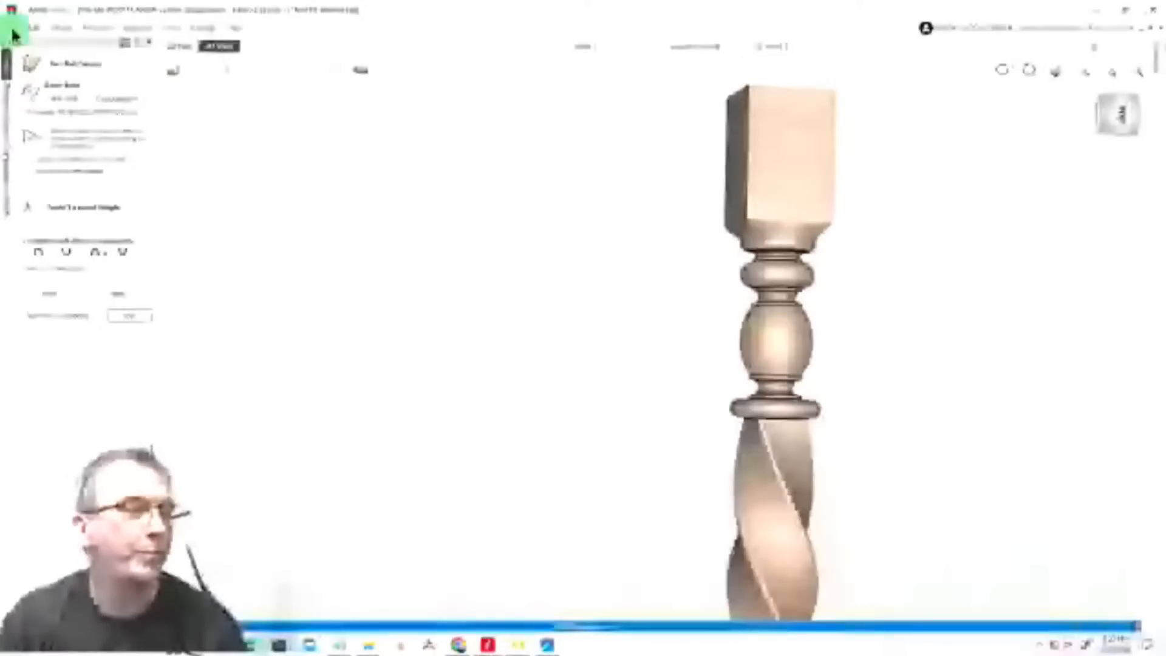
left_click(12, 28)
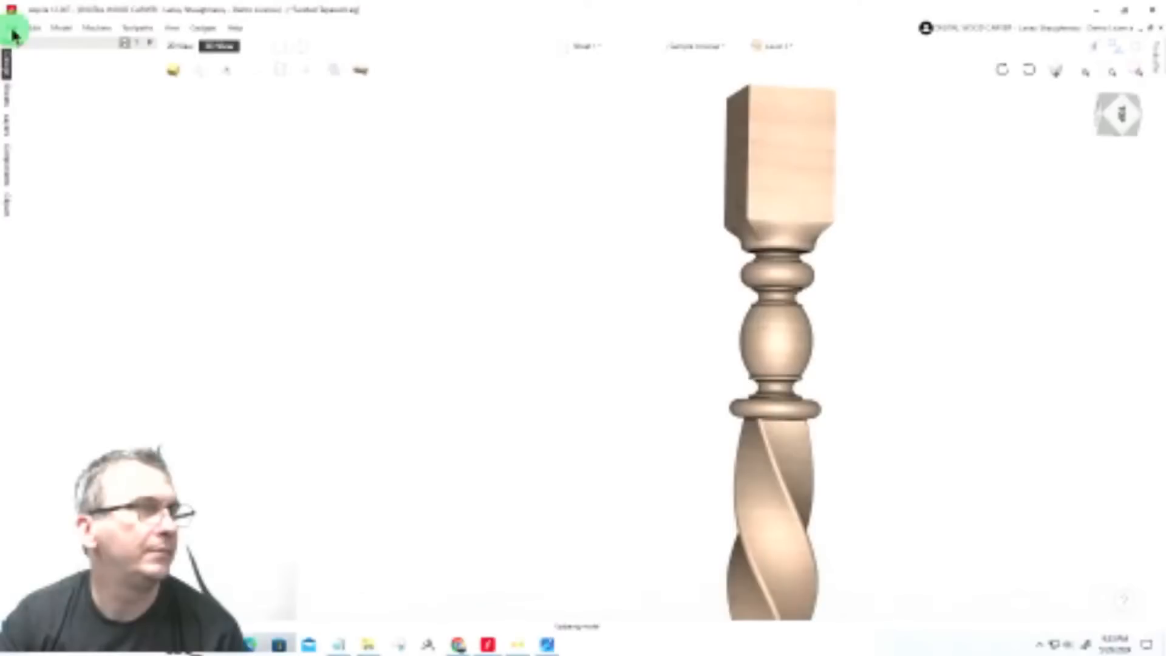
left_click(1117, 69)
left_click(1123, 108)
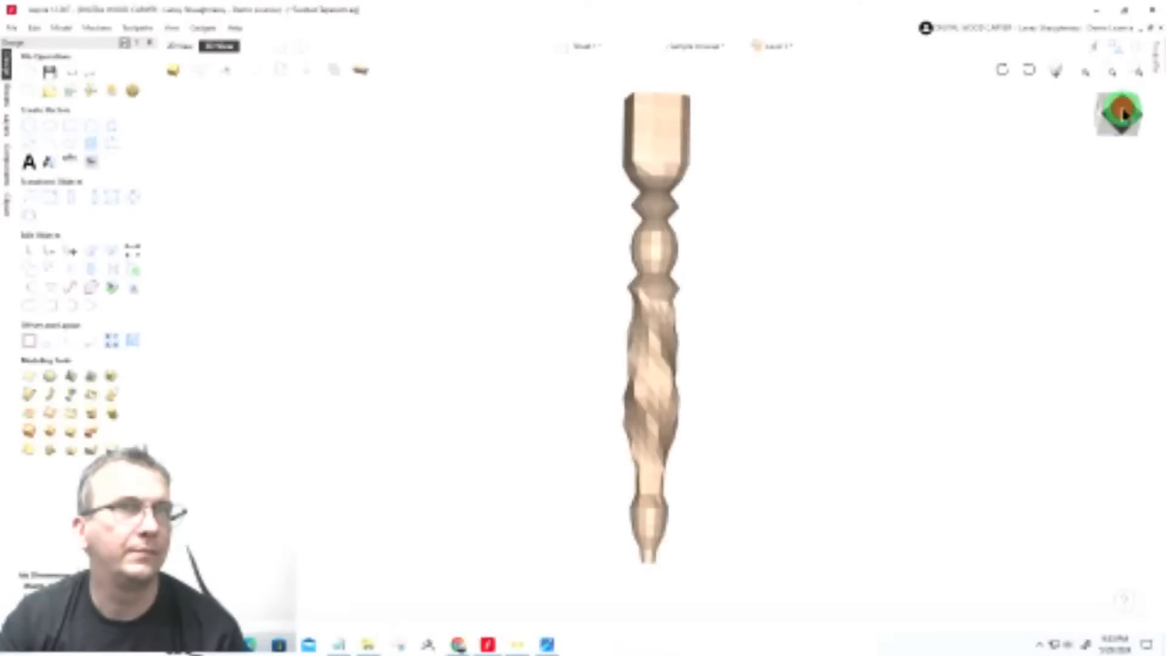